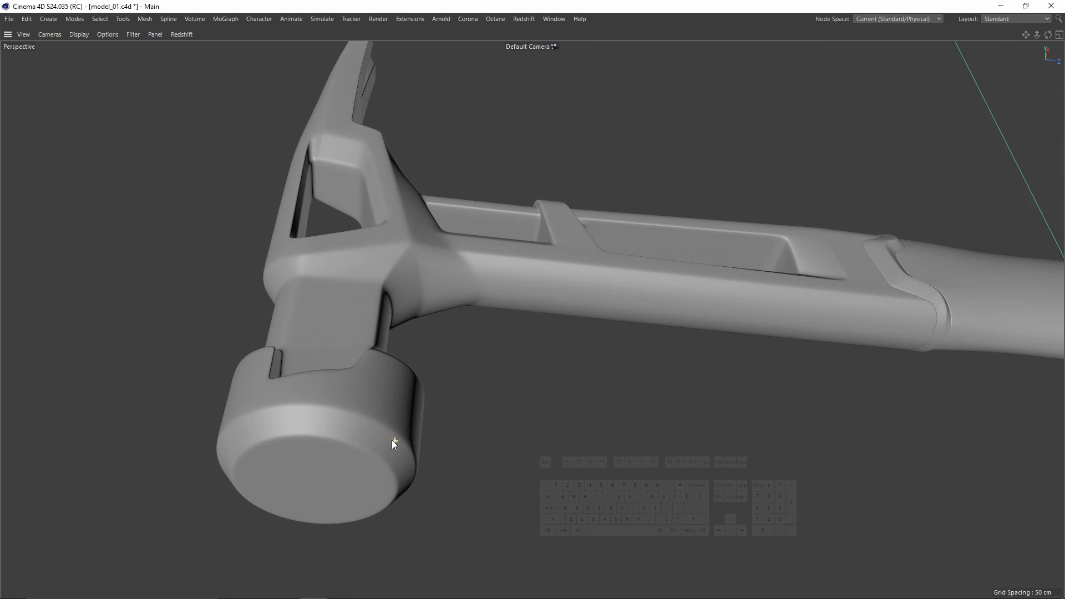
Examine the finished hammer model from the striking head along the handle to the grip.
{"action": "left_click_drag", "start_coordinate": [361, 423], "coordinate": [382, 378], "text": "alt"}
{"action": "left_click_drag", "start_coordinate": [519, 472], "coordinate": [627, 429], "text": "alt"}
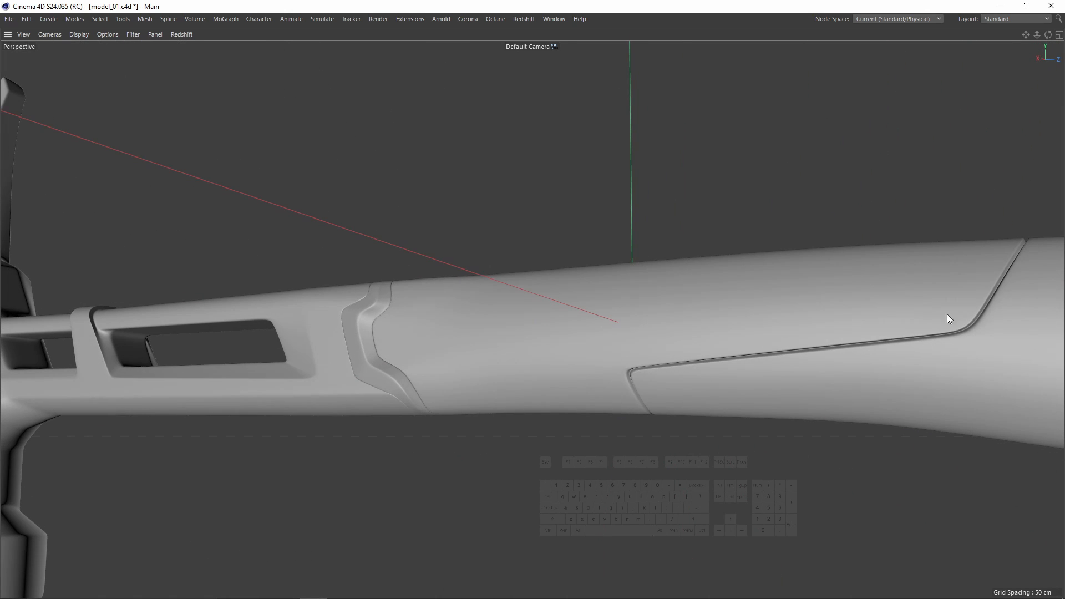
{"action": "left_click_drag", "start_coordinate": [948, 318], "coordinate": [471, 299], "text": "alt"}
{"action": "middle_click_drag", "start_coordinate": [471, 299], "coordinate": [388, 296], "text": "alt"}
{"action": "right_click_drag", "start_coordinate": [466, 288], "coordinate": [581, 235], "text": "alt"}
{"action": "left_click_drag", "start_coordinate": [580, 236], "coordinate": [832, 244], "text": "alt"}
{"action": "middle_click_drag", "start_coordinate": [865, 244], "coordinate": [640, 241], "text": "alt"}
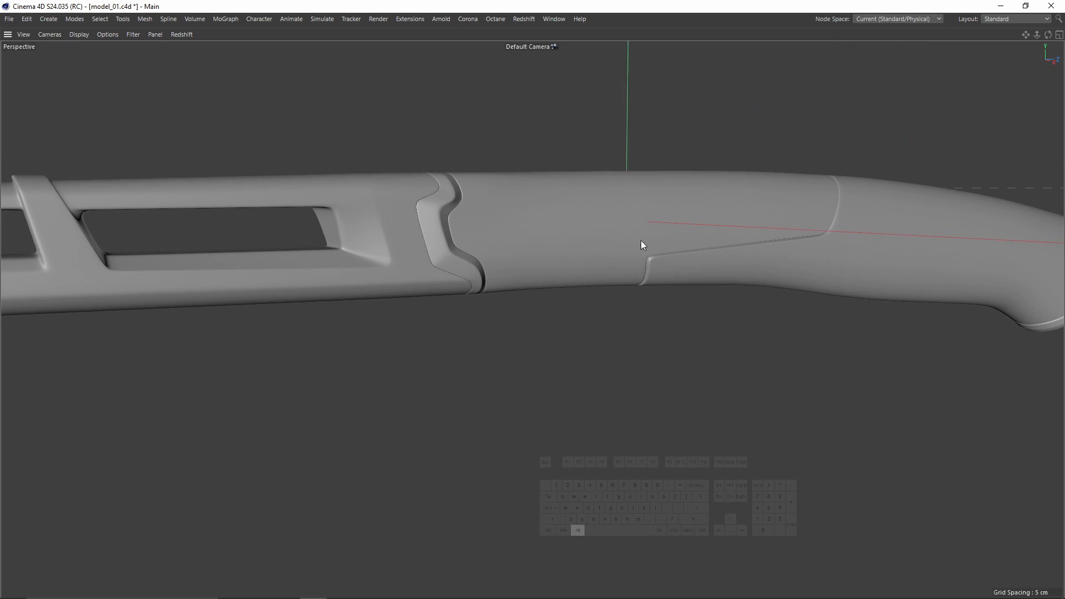
{"action": "left_click_drag", "start_coordinate": [641, 240], "coordinate": [481, 227], "text": "alt"}
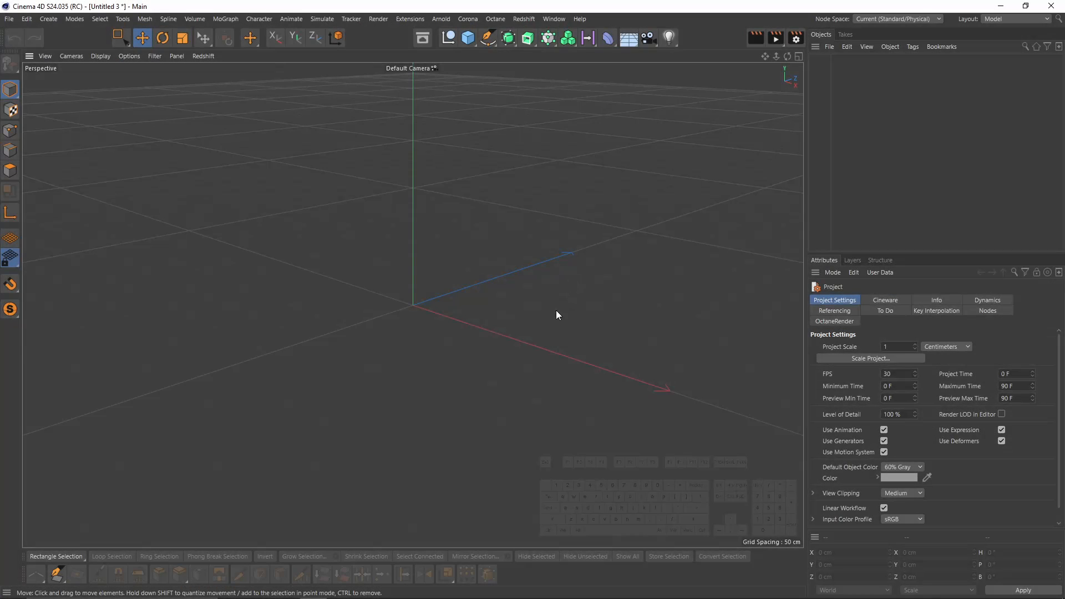
Load the hammer reference photo as the Right view's background image and set its transparency to 75%.
{"action": "middle_click", "coordinate": [503, 328]}
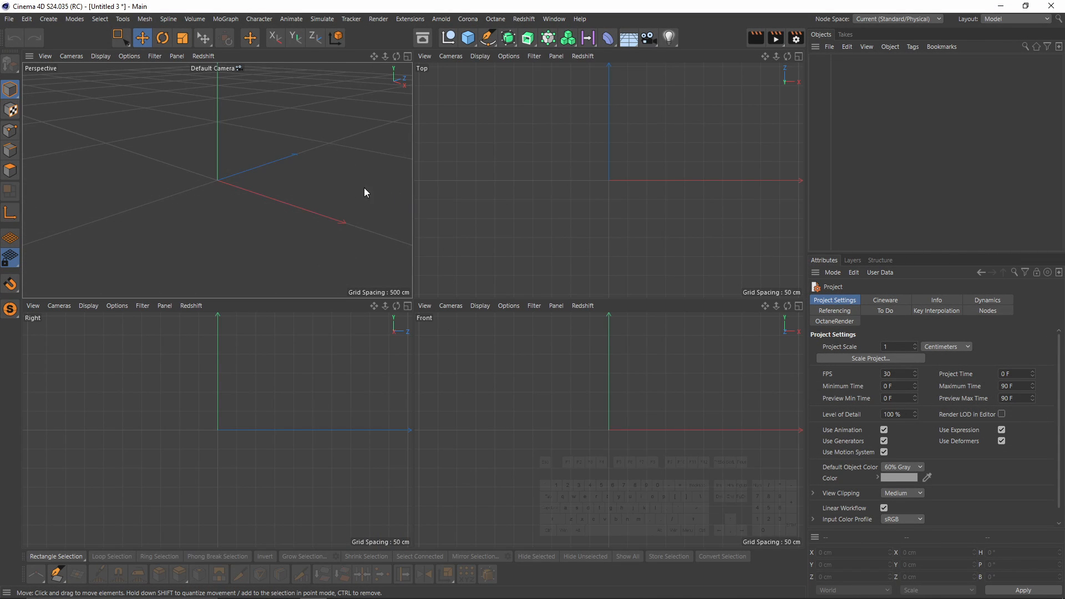
{"action": "middle_click", "coordinate": [254, 395]}
{"action": "key", "text": "shift+v"}
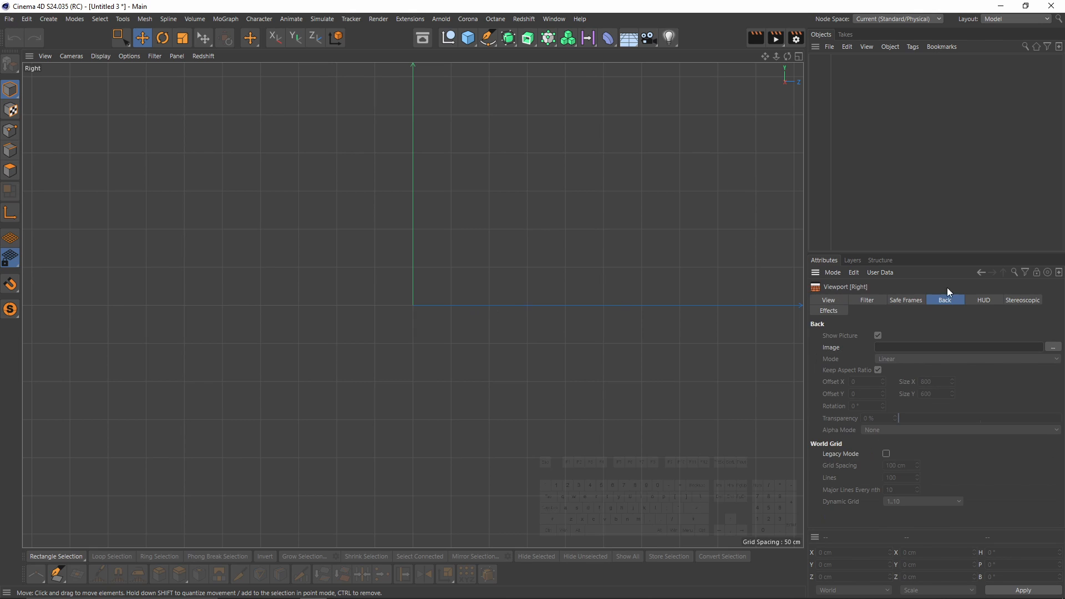
{"action": "left_click", "coordinate": [1053, 348]}
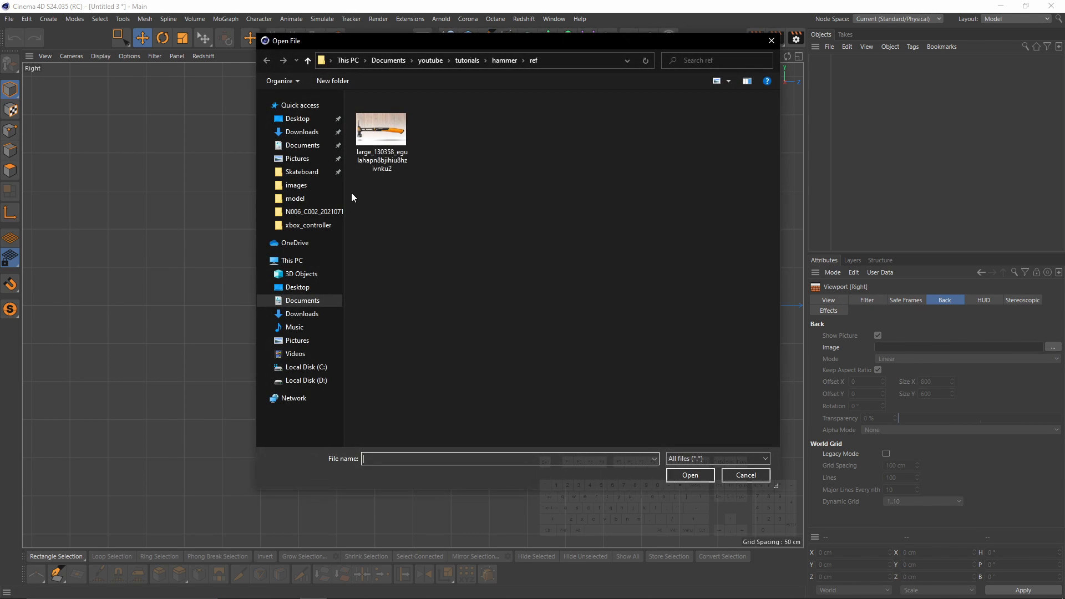
{"action": "double_click", "coordinate": [375, 137]}
{"action": "left_click_drag", "start_coordinate": [1008, 418], "coordinate": [1013, 418]}
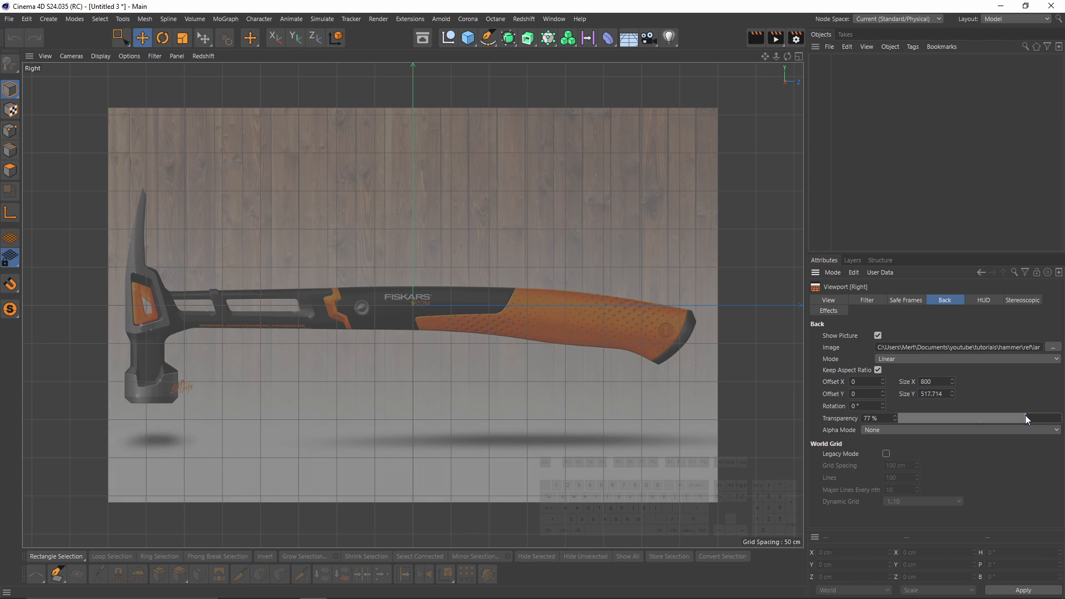
{"action": "middle_click_drag", "start_coordinate": [650, 359], "coordinate": [757, 339], "text": "alt"}
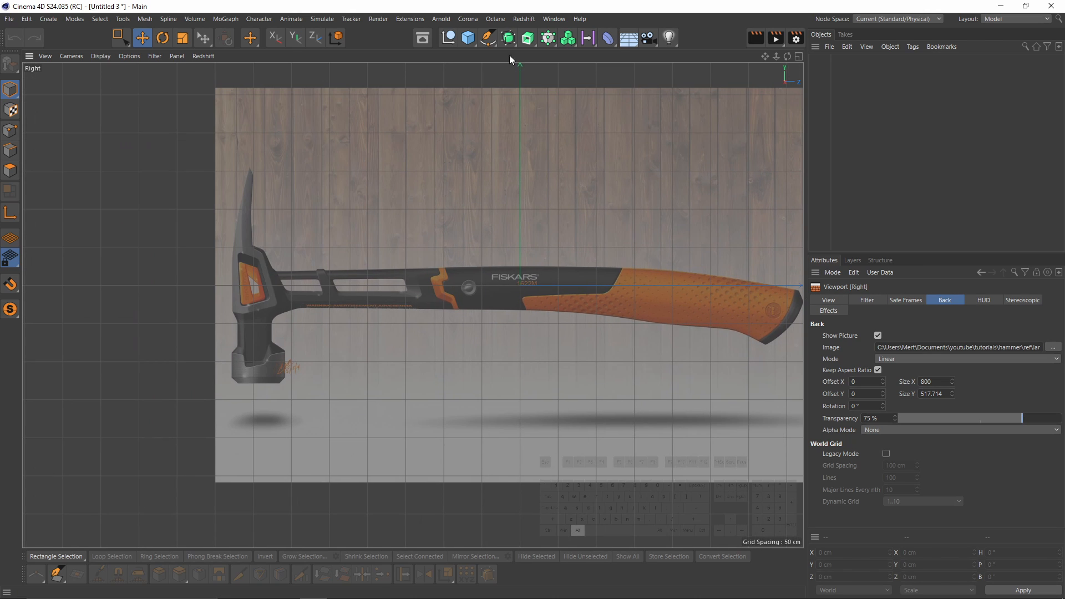
Add a cylinder and move it over the hammer head in the reference image, to about Y -72 cm, Z -333 cm.
{"action": "left_click", "coordinate": [467, 38]}
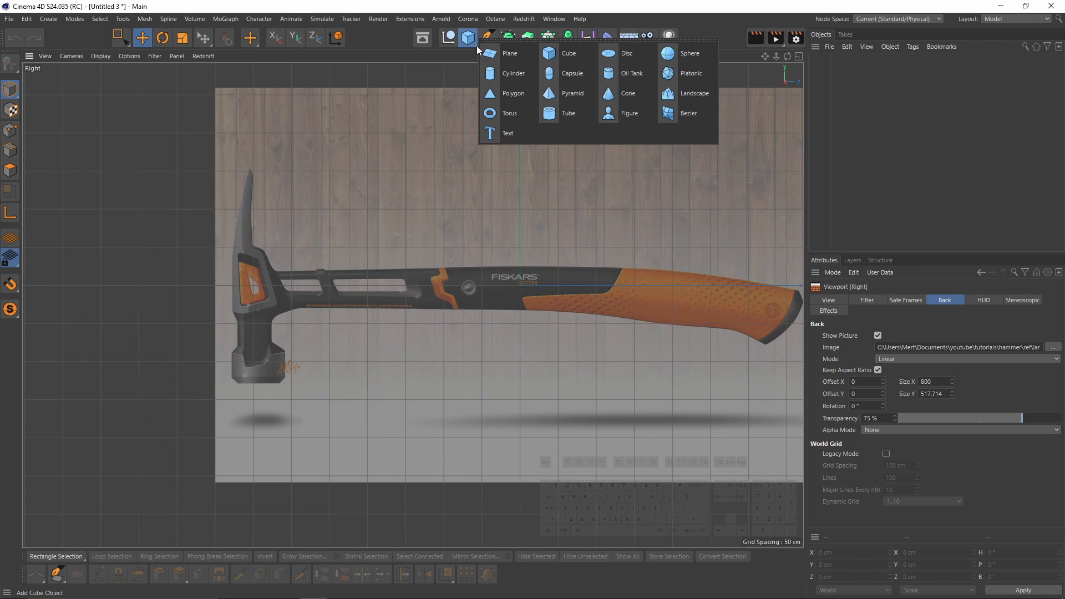
{"action": "left_click", "coordinate": [511, 73]}
{"action": "middle_click_drag", "start_coordinate": [545, 319], "coordinate": [563, 267], "text": "alt"}
{"action": "right_click_drag", "start_coordinate": [484, 260], "coordinate": [428, 251], "text": "alt"}
{"action": "middle_click_drag", "start_coordinate": [429, 250], "coordinate": [500, 234], "text": "alt"}
{"action": "right_click_drag", "start_coordinate": [354, 288], "coordinate": [344, 224], "text": "alt"}
{"action": "scroll", "coordinate": [437, 303], "scroll_direction": "down", "scroll_amount": 3}
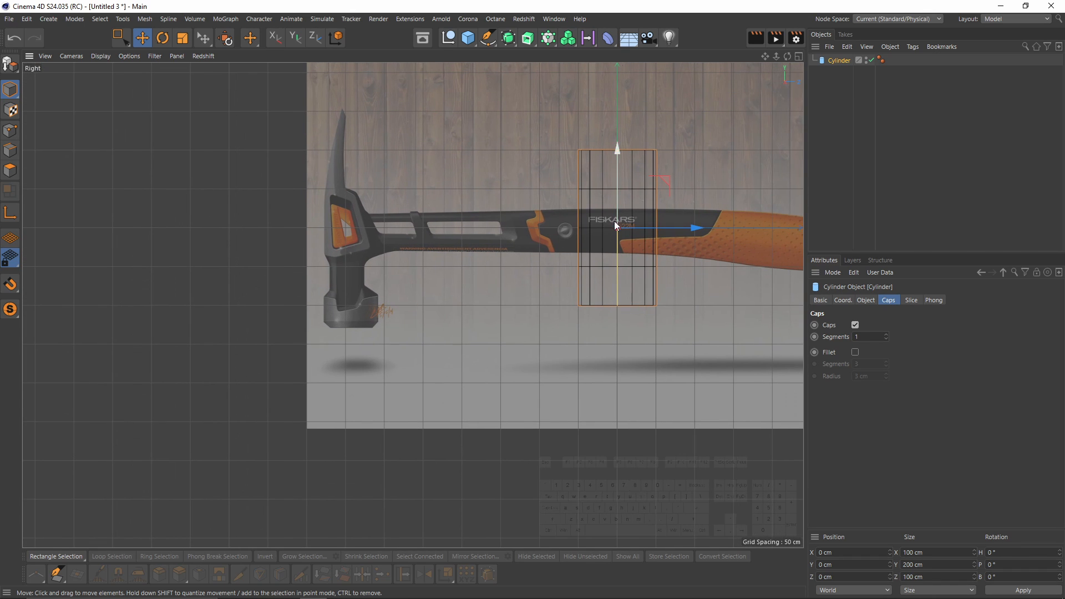
{"action": "left_click_drag", "start_coordinate": [663, 179], "coordinate": [412, 255]}
{"action": "scroll", "coordinate": [412, 258], "scroll_direction": "up", "scroll_amount": 3}
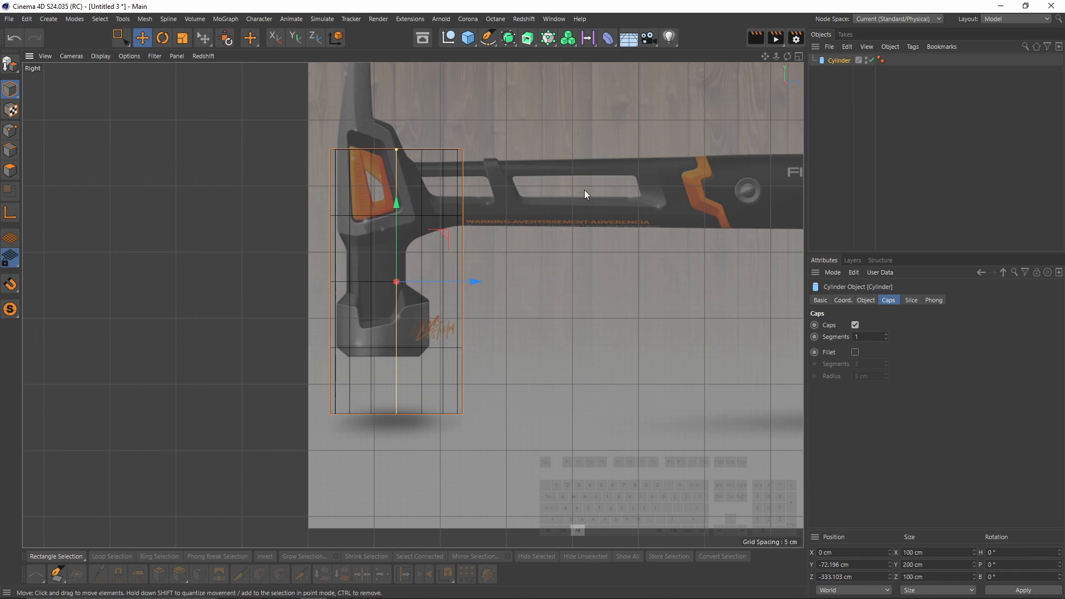
Fit the cylinder to the striking head with a 36 cm radius, a height of about 48.7 cm and 1 height segment.
{"action": "left_click", "coordinate": [866, 300]}
{"action": "left_click_drag", "start_coordinate": [910, 325], "coordinate": [910, 333]}
{"action": "middle_click_drag", "start_coordinate": [413, 170], "coordinate": [416, 151], "text": "alt"}
{"action": "right_click_drag", "start_coordinate": [416, 152], "coordinate": [431, 152], "text": "alt"}
{"action": "left_click_drag", "start_coordinate": [399, 106], "coordinate": [391, 299]}
{"action": "scroll", "coordinate": [438, 258], "scroll_direction": "up", "scroll_amount": 5}
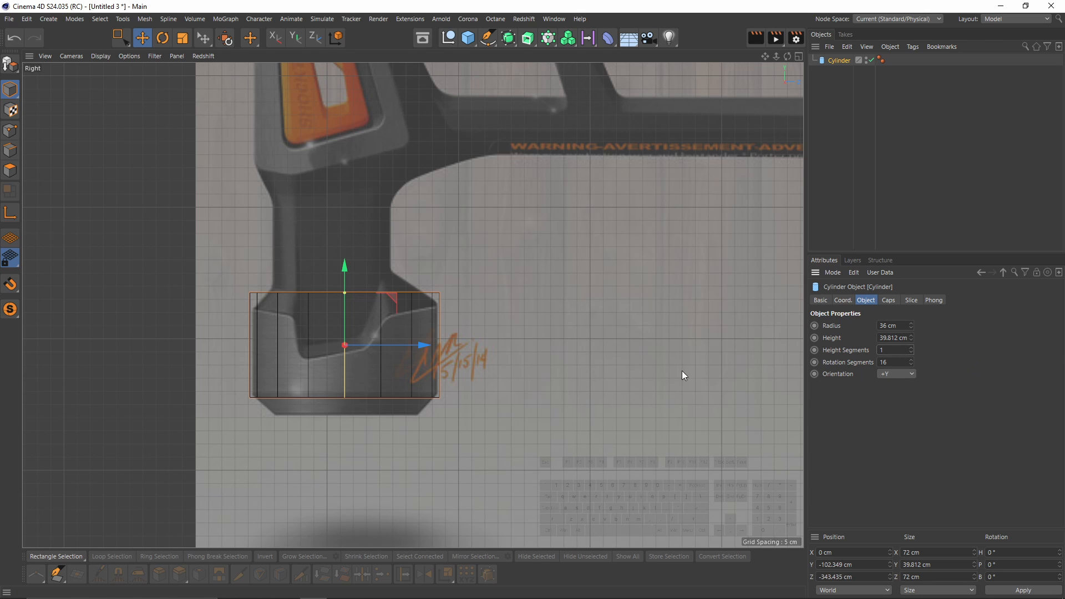
{"action": "scroll", "coordinate": [375, 348], "scroll_direction": "up", "scroll_amount": 2}
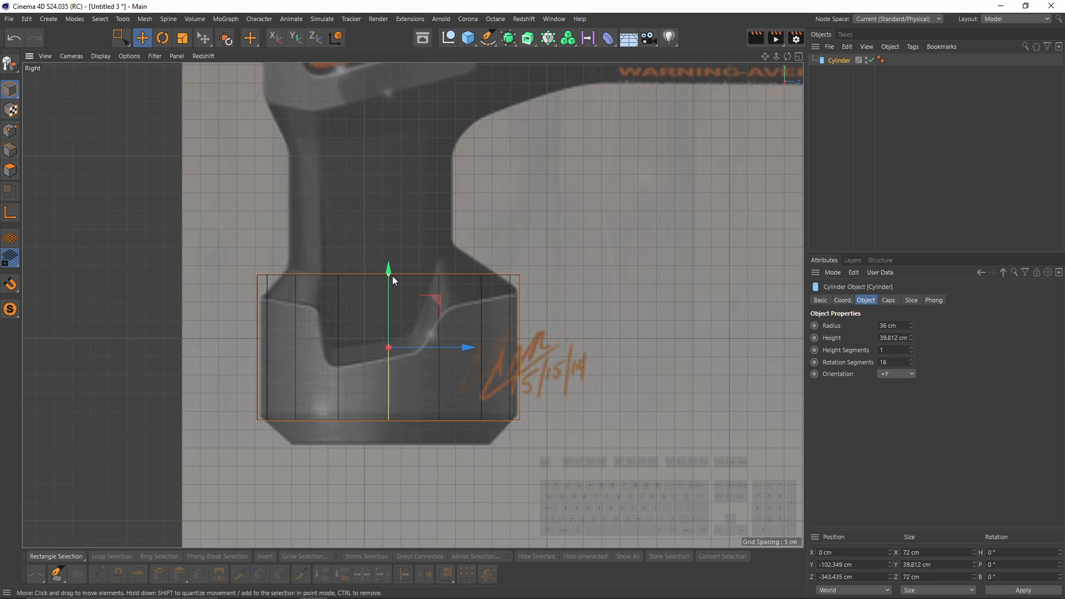
{"action": "left_click_drag", "start_coordinate": [392, 276], "coordinate": [391, 259]}
{"action": "left_click_drag", "start_coordinate": [389, 318], "coordinate": [390, 293]}
Examine how the cylinder's edges line up with the notch and outline of the striking head in the reference.
{"action": "right_click_drag", "start_coordinate": [320, 314], "coordinate": [567, 329], "text": "alt"}
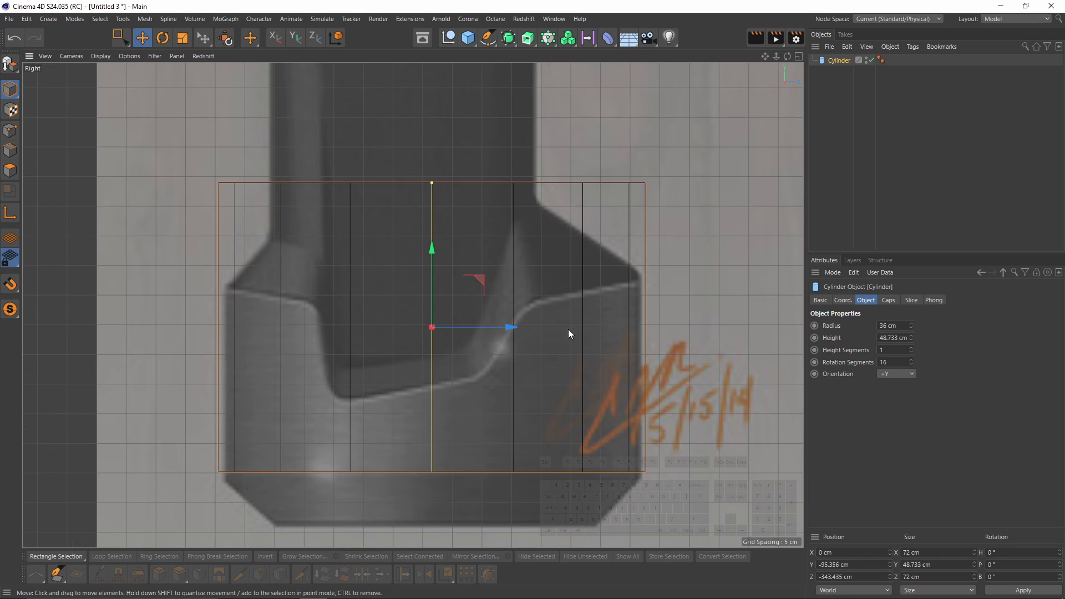
{"action": "middle_click_drag", "start_coordinate": [516, 299], "coordinate": [495, 302], "text": "alt"}
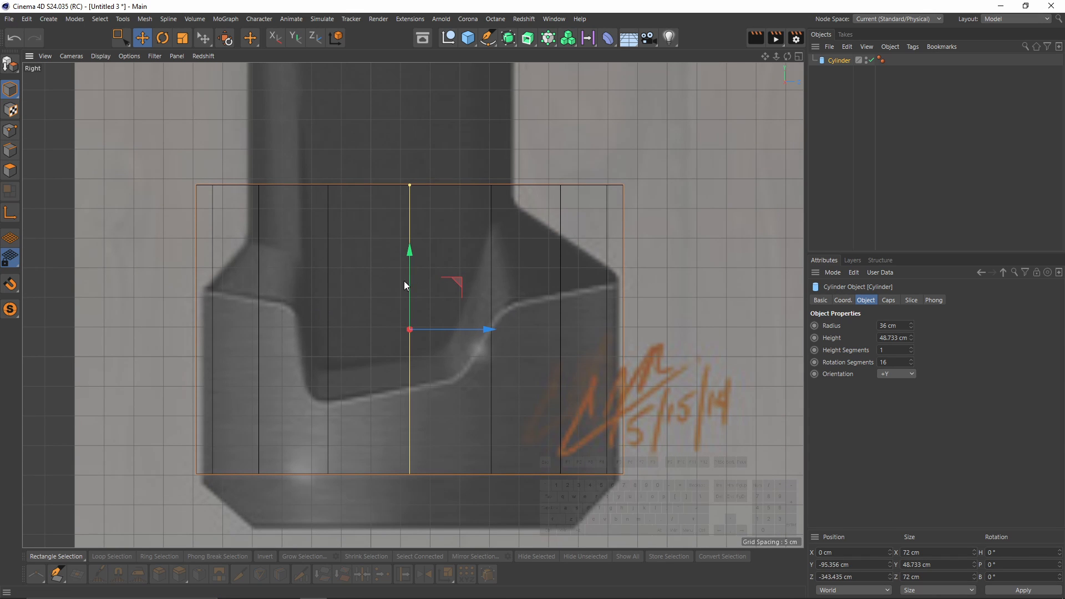
{"action": "right_click_drag", "start_coordinate": [330, 301], "coordinate": [358, 303], "text": "alt"}
{"action": "middle_click_drag", "start_coordinate": [358, 302], "coordinate": [338, 325], "text": "alt"}
{"action": "right_click_drag", "start_coordinate": [337, 325], "coordinate": [322, 333], "text": "alt"}
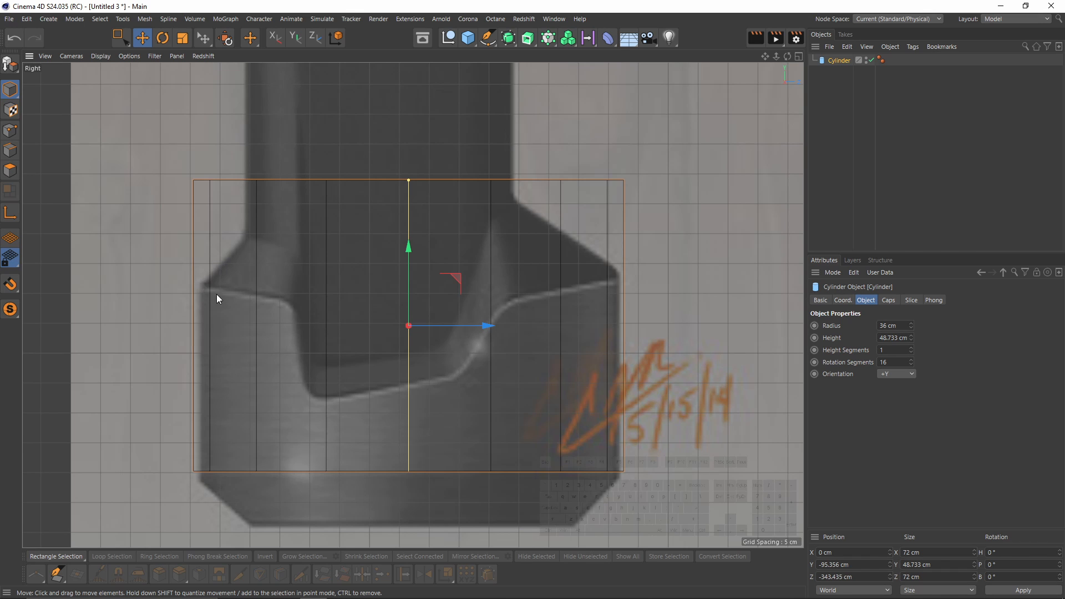
{"action": "right_click_drag", "start_coordinate": [368, 264], "coordinate": [417, 188], "text": "alt"}
{"action": "right_click_drag", "start_coordinate": [309, 280], "coordinate": [318, 264], "text": "alt"}
{"action": "right_click_drag", "start_coordinate": [474, 354], "coordinate": [325, 285], "text": "alt"}
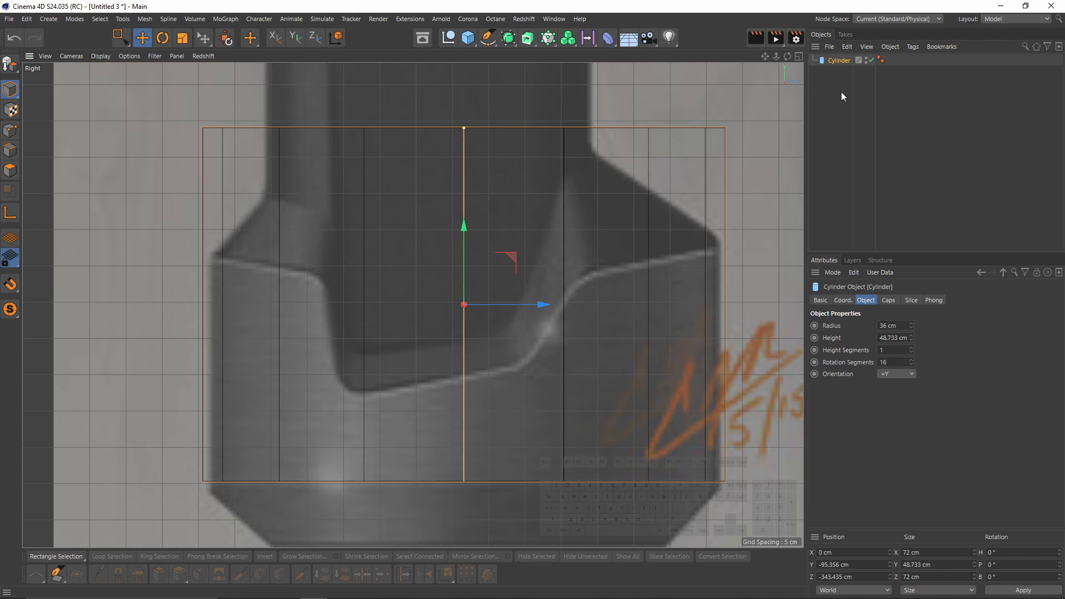
{"action": "right_click_drag", "start_coordinate": [352, 285], "coordinate": [363, 185], "text": "alt"}
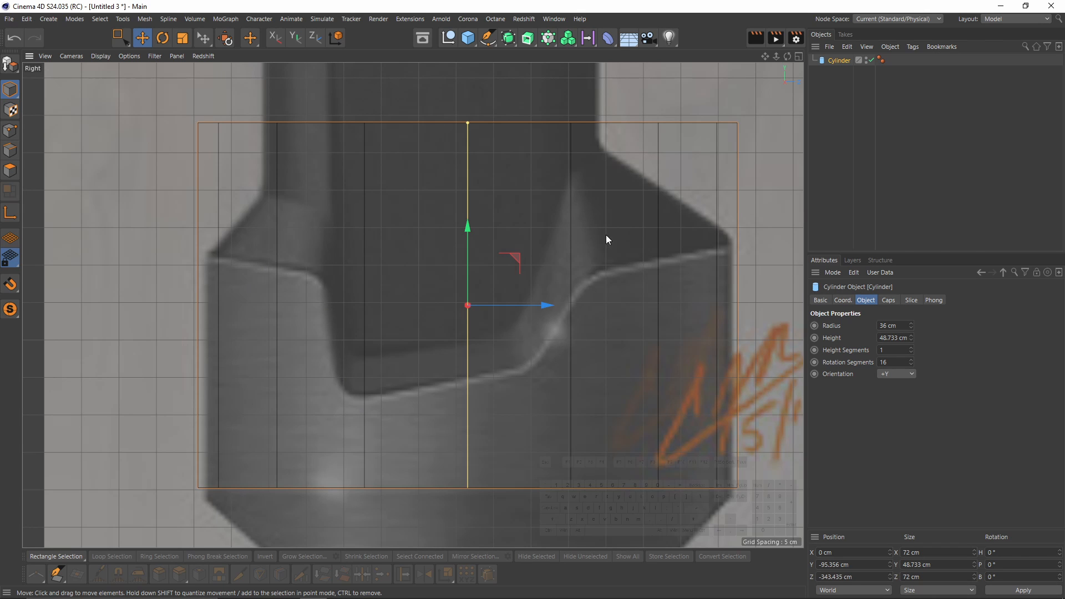
{"action": "scroll", "coordinate": [621, 247], "scroll_direction": "down", "scroll_amount": 3}
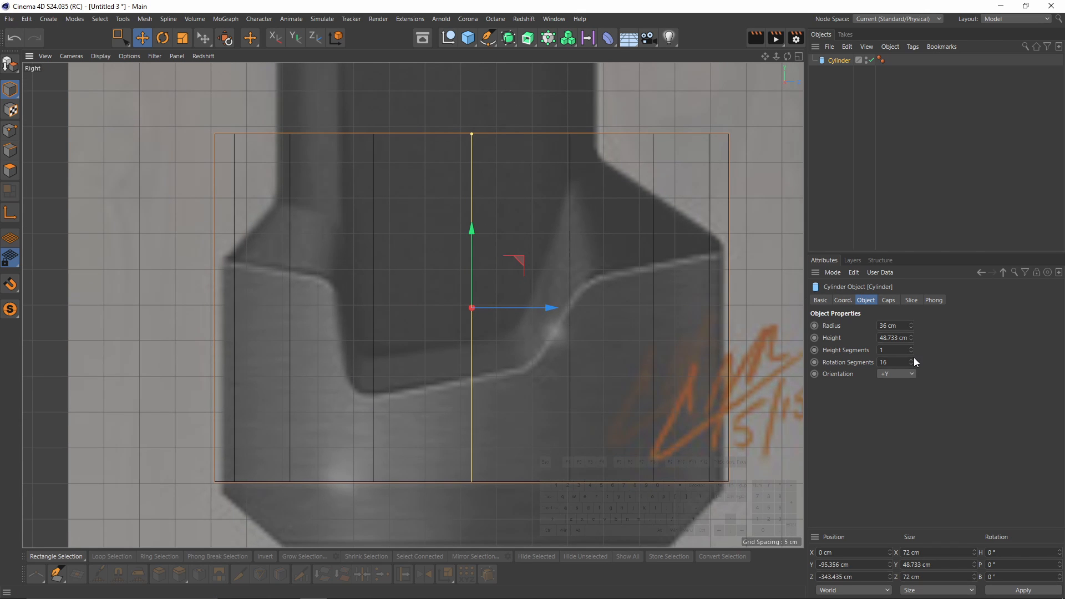
Try different rotation segment counts on the cylinder against the reference notch, ending at 24.
{"action": "left_click", "coordinate": [911, 359]}
{"action": "left_click", "coordinate": [911, 359]}
{"action": "left_click", "coordinate": [911, 359]}
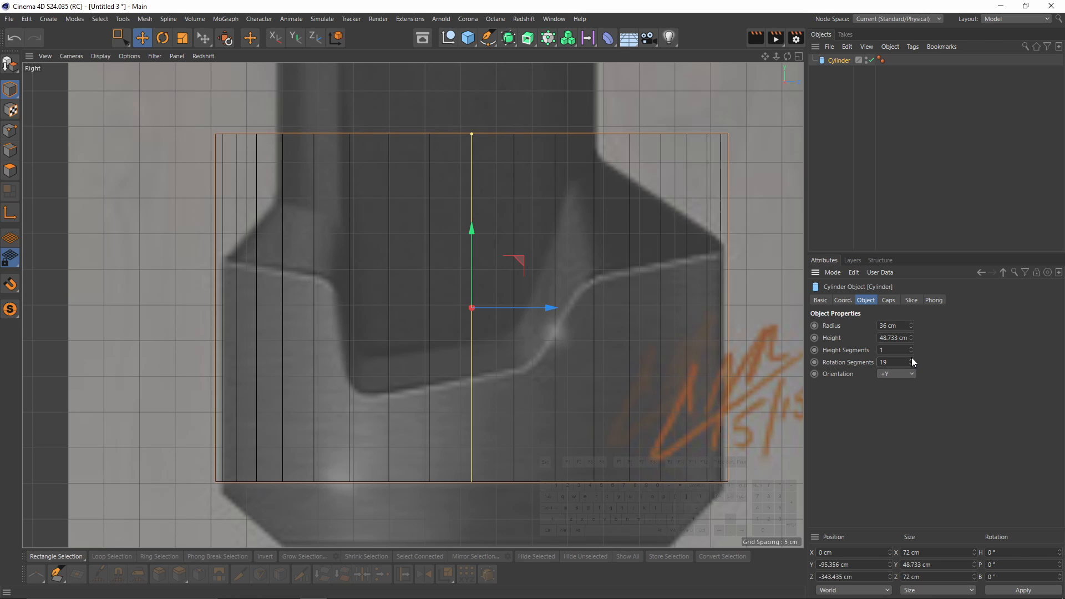
{"action": "left_click", "coordinate": [910, 359]}
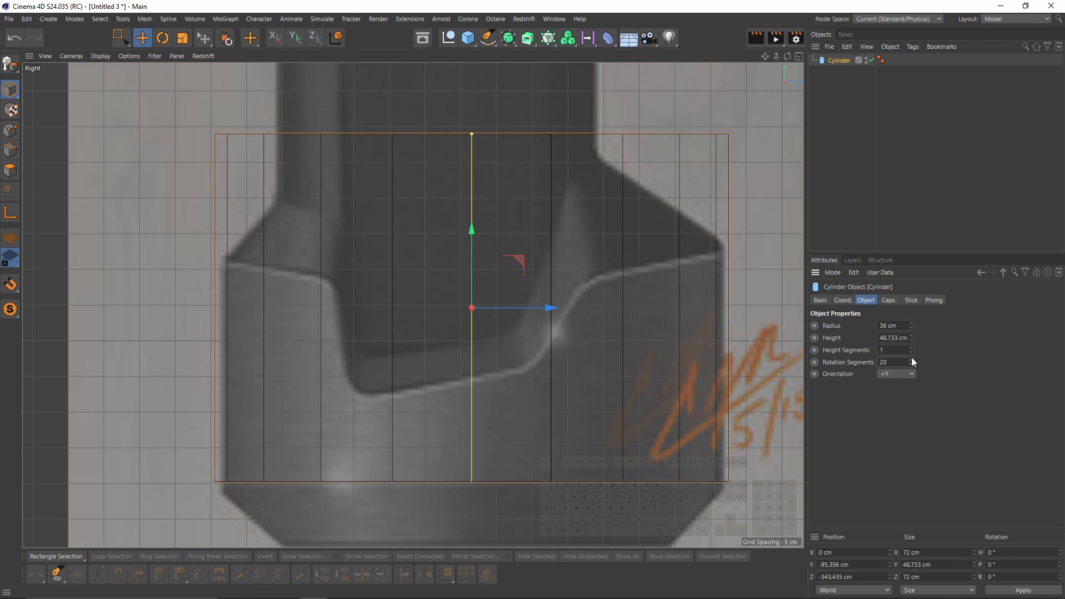
{"action": "left_click", "coordinate": [911, 360]}
{"action": "left_click", "coordinate": [911, 360]}
{"action": "left_click", "coordinate": [911, 360]}
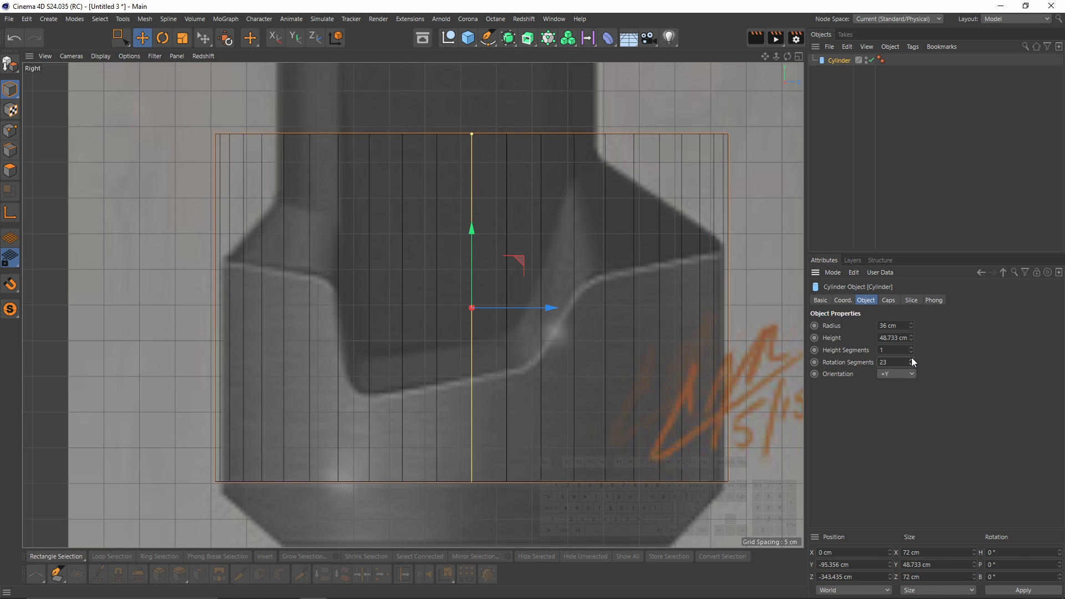
{"action": "left_click", "coordinate": [910, 360]}
{"action": "left_click", "coordinate": [911, 360]}
{"action": "left_click", "coordinate": [911, 360]}
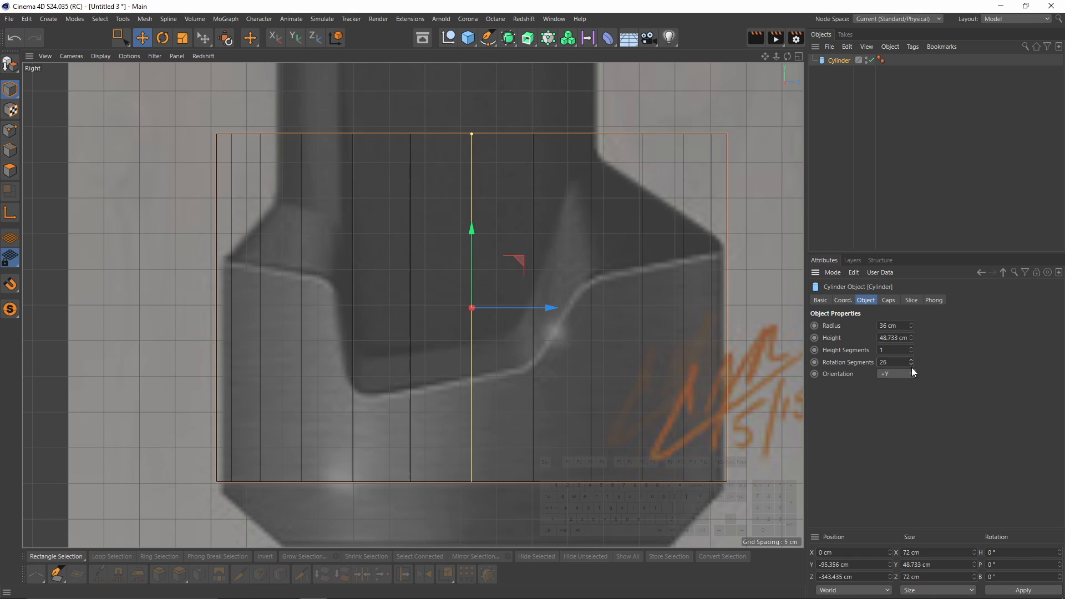
{"action": "left_click", "coordinate": [910, 365]}
{"action": "left_click", "coordinate": [911, 365]}
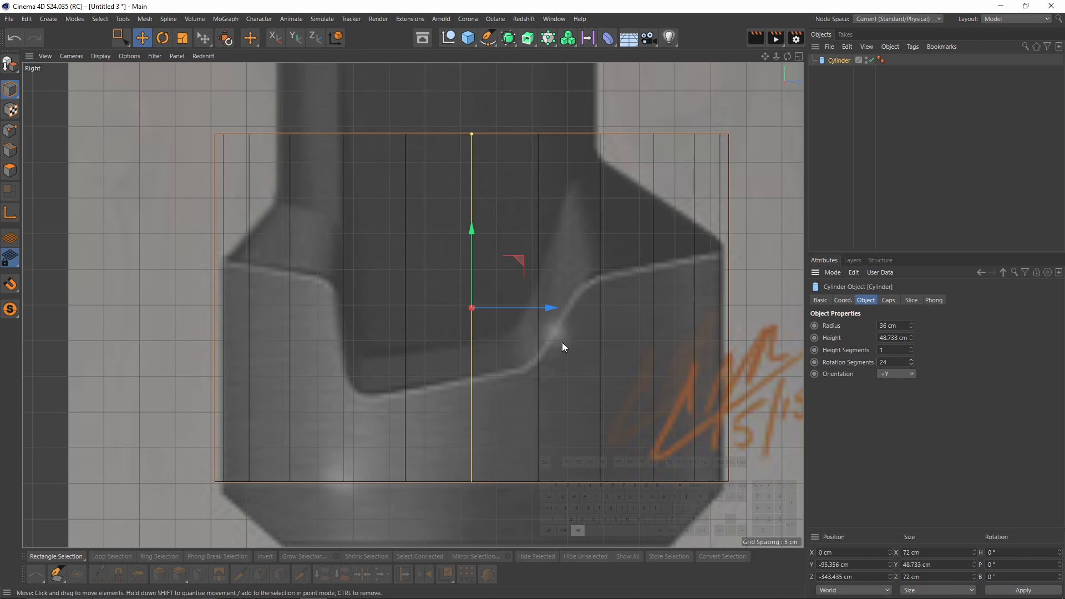
Check the cylinder's segment spacing against the striking head's notch and compare it across the other views.
{"action": "scroll", "coordinate": [561, 342], "scroll_direction": "up", "scroll_amount": 1}
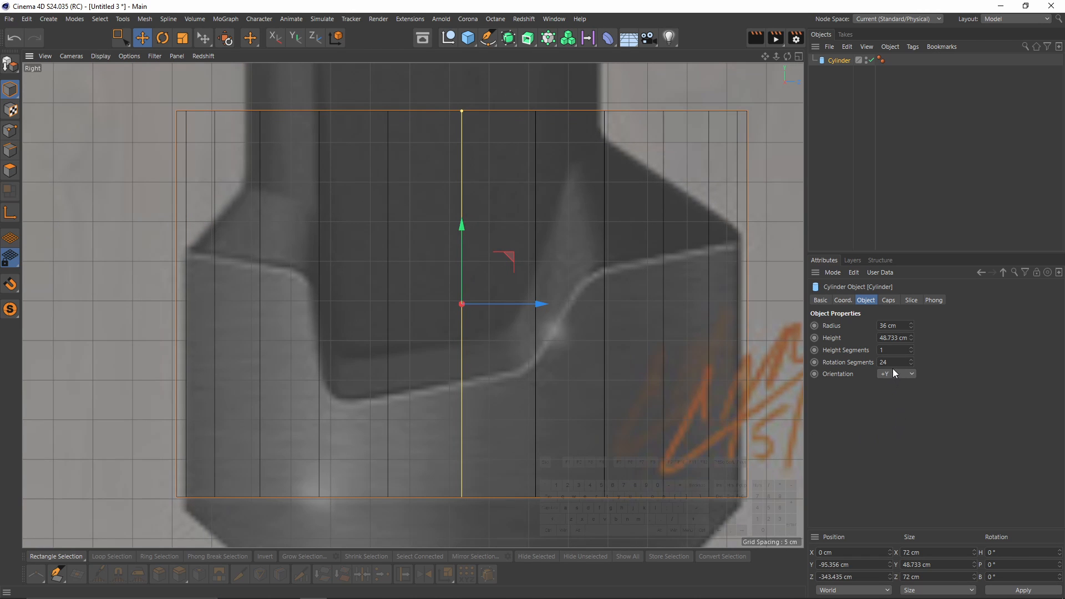
{"action": "left_click", "coordinate": [884, 412]}
{"action": "scroll", "coordinate": [445, 367], "scroll_direction": "down", "scroll_amount": 2}
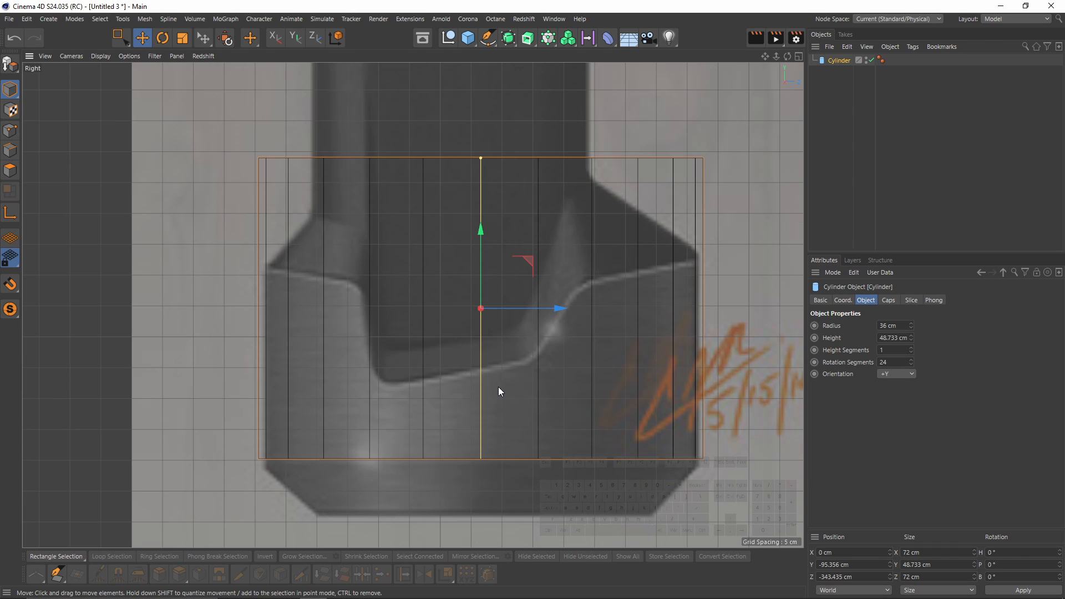
{"action": "middle_click_drag", "start_coordinate": [569, 284], "coordinate": [535, 296], "text": "alt"}
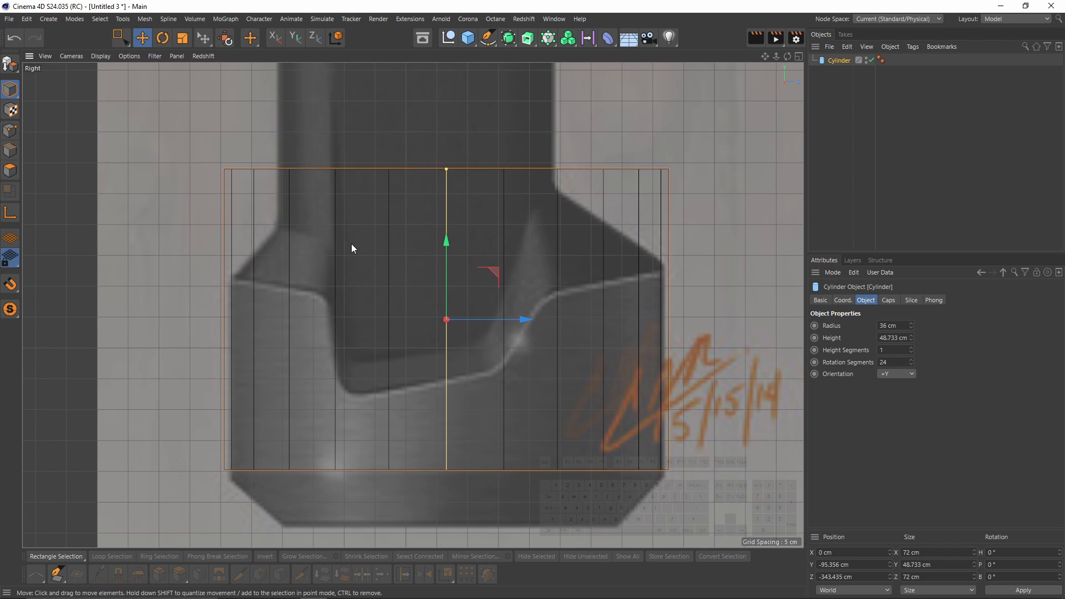
{"action": "scroll", "coordinate": [486, 182], "scroll_direction": "down", "scroll_amount": 3}
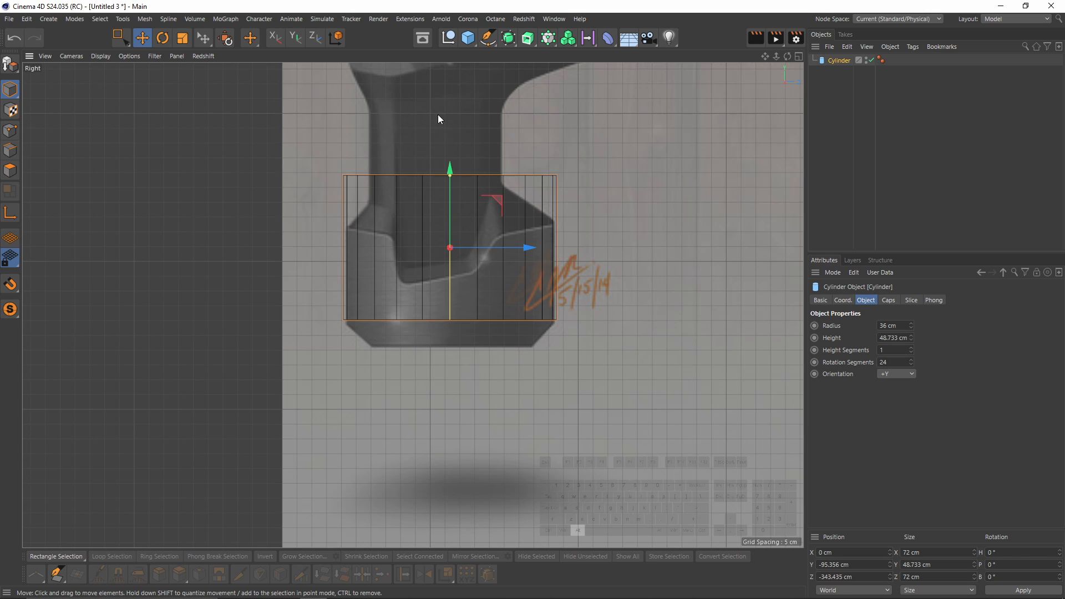
{"action": "scroll", "coordinate": [447, 212], "scroll_direction": "up", "scroll_amount": 1}
{"action": "middle_click_drag", "start_coordinate": [447, 212], "coordinate": [437, 236], "text": "alt"}
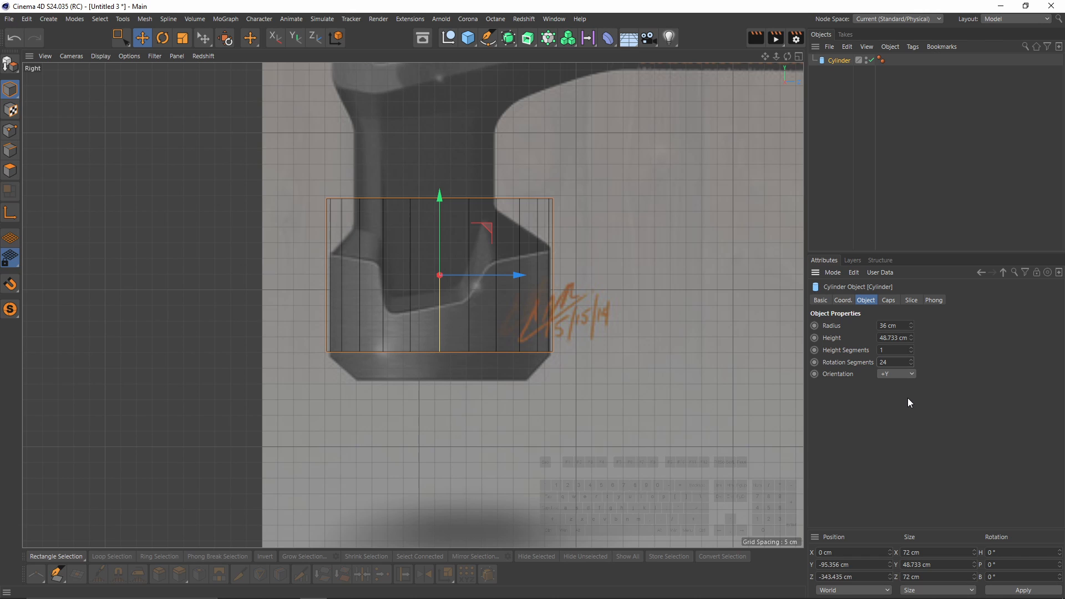
{"action": "middle_click", "coordinate": [504, 255]}
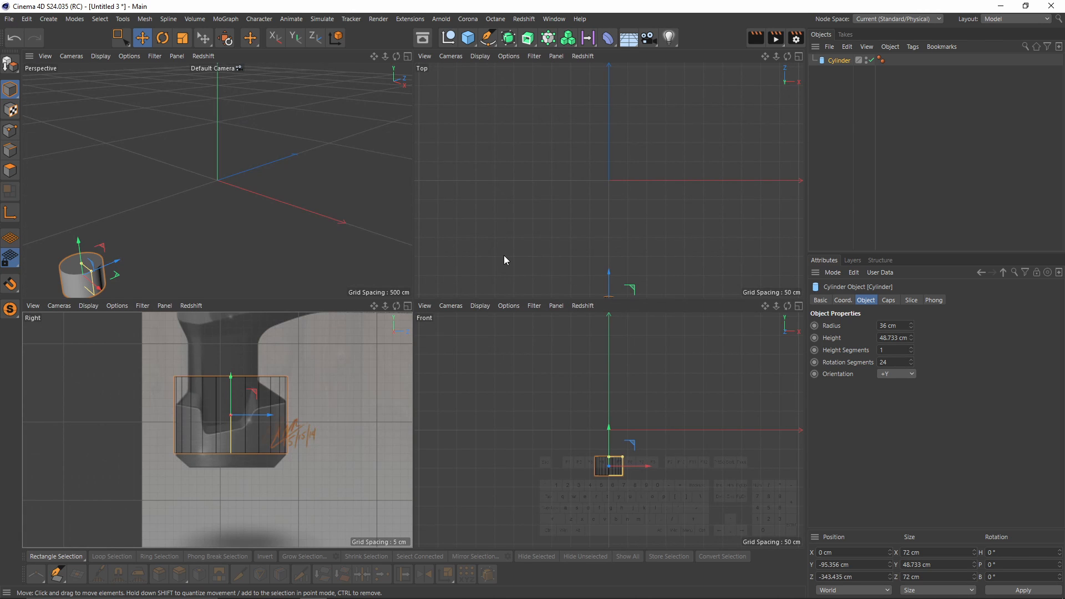
{"action": "middle_click", "coordinate": [311, 270]}
{"action": "middle_click", "coordinate": [434, 364]}
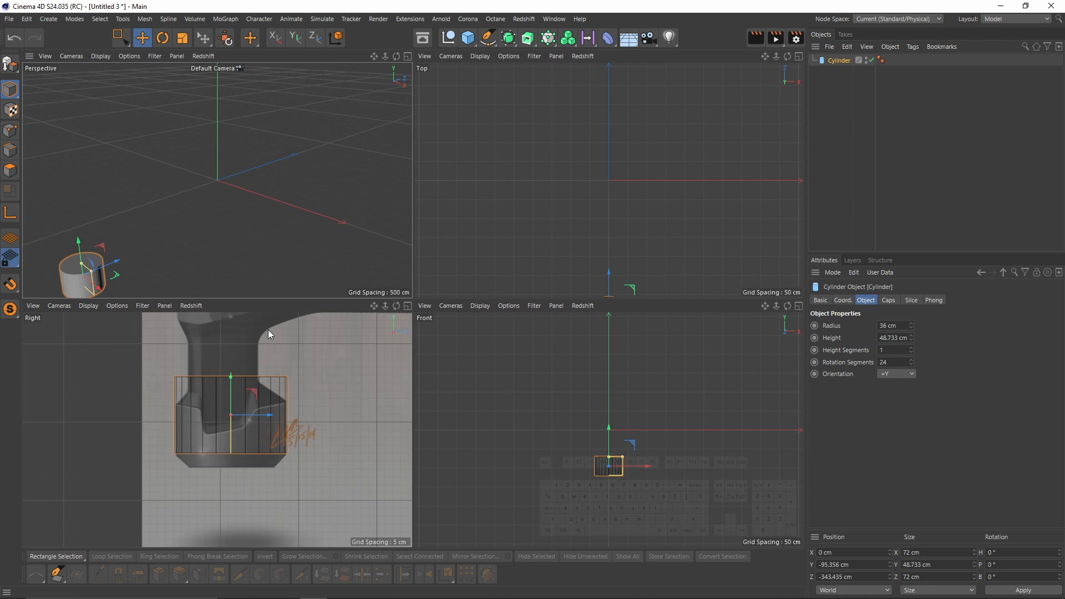
{"action": "middle_click", "coordinate": [315, 428]}
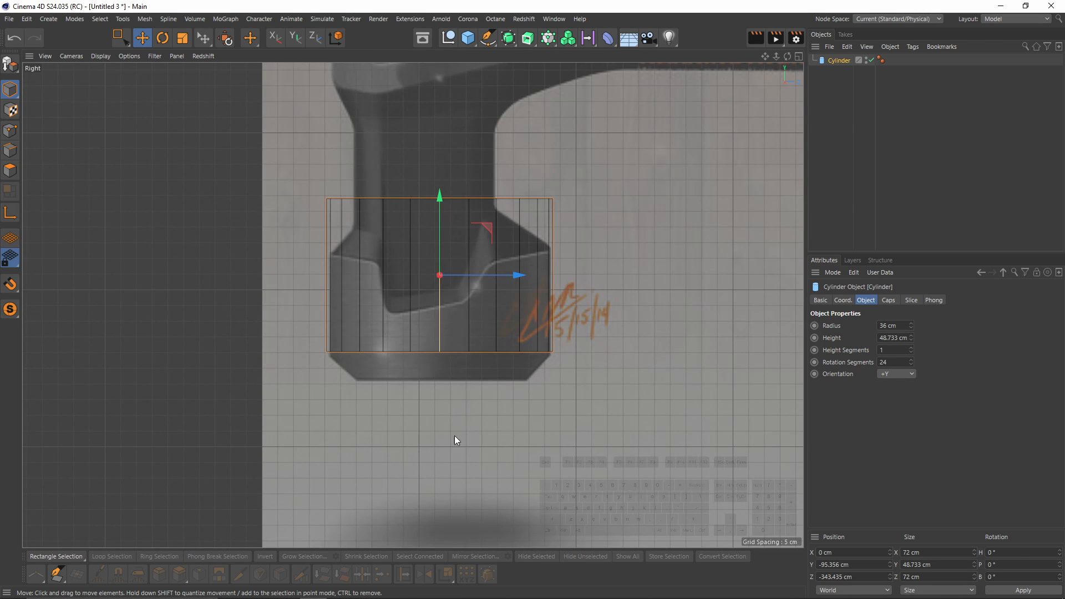
Set the cylinder's rotation segments to 22 and convert it to an editable polygon object.
{"action": "left_click", "coordinate": [910, 365]}
{"action": "left_click", "coordinate": [911, 364]}
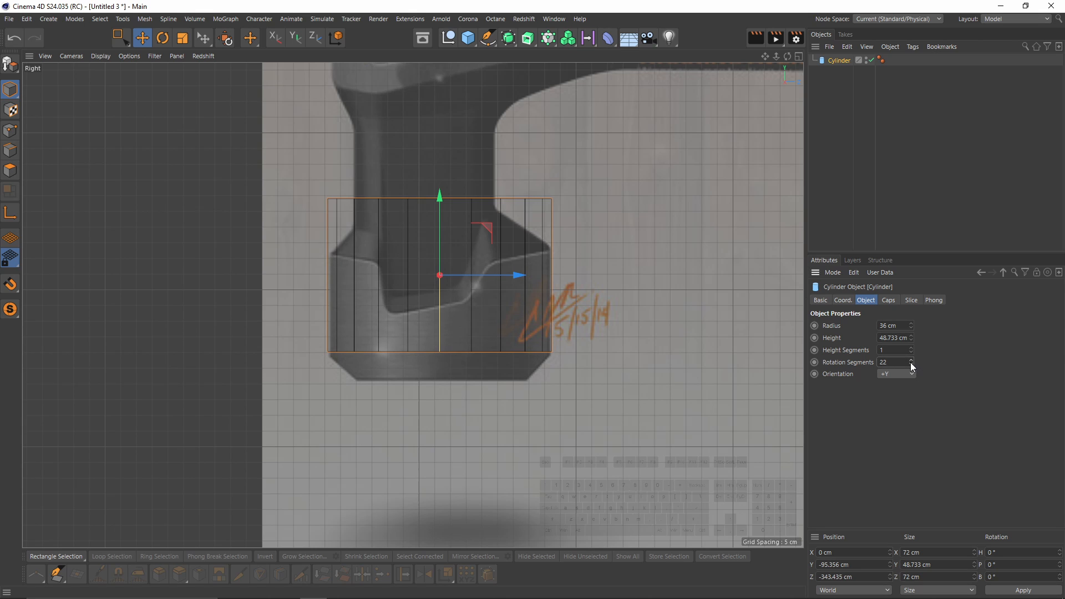
{"action": "key", "text": "c"}
Try halving the editable cylinder in the top view by deleting its right-side points, and after undoing that, its lower-half points.
{"action": "middle_click", "coordinate": [578, 365]}
{"action": "middle_click", "coordinate": [589, 213]}
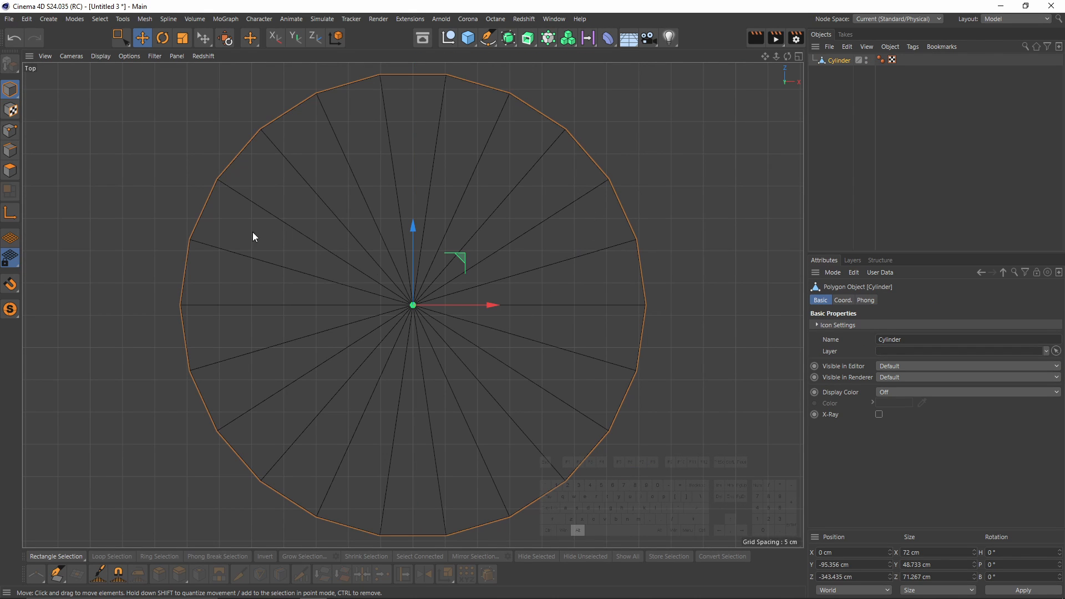
{"action": "left_click", "coordinate": [9, 132]}
{"action": "key", "text": "9"}
{"action": "scroll", "coordinate": [360, 216], "scroll_direction": "down", "scroll_amount": 3}
{"action": "scroll", "coordinate": [420, 166], "scroll_direction": "up", "scroll_amount": 1}
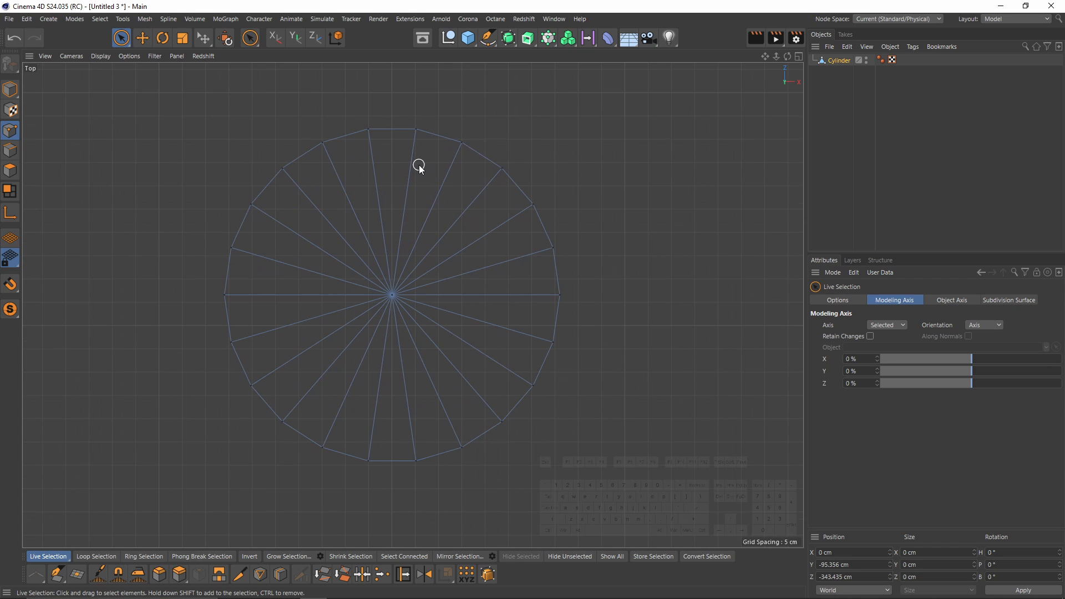
{"action": "key", "text": "0"}
{"action": "scroll", "coordinate": [427, 133], "scroll_direction": "up", "scroll_amount": 3}
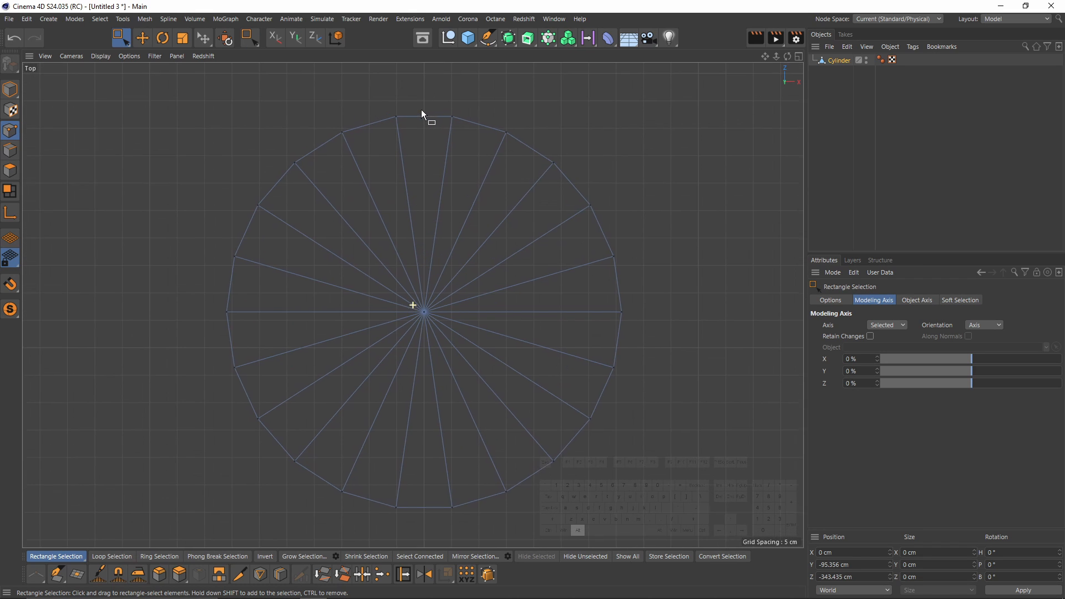
{"action": "middle_click_drag", "start_coordinate": [421, 109], "coordinate": [422, 171], "text": "alt"}
{"action": "scroll", "coordinate": [424, 109], "scroll_direction": "down", "scroll_amount": 1}
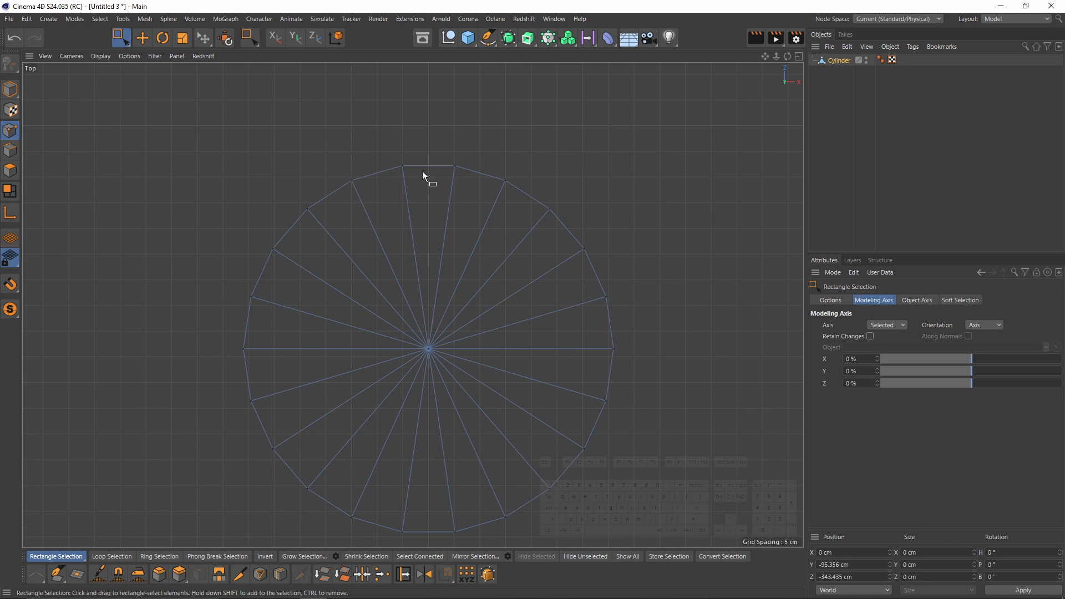
{"action": "scroll", "coordinate": [398, 368], "scroll_direction": "down", "scroll_amount": 1}
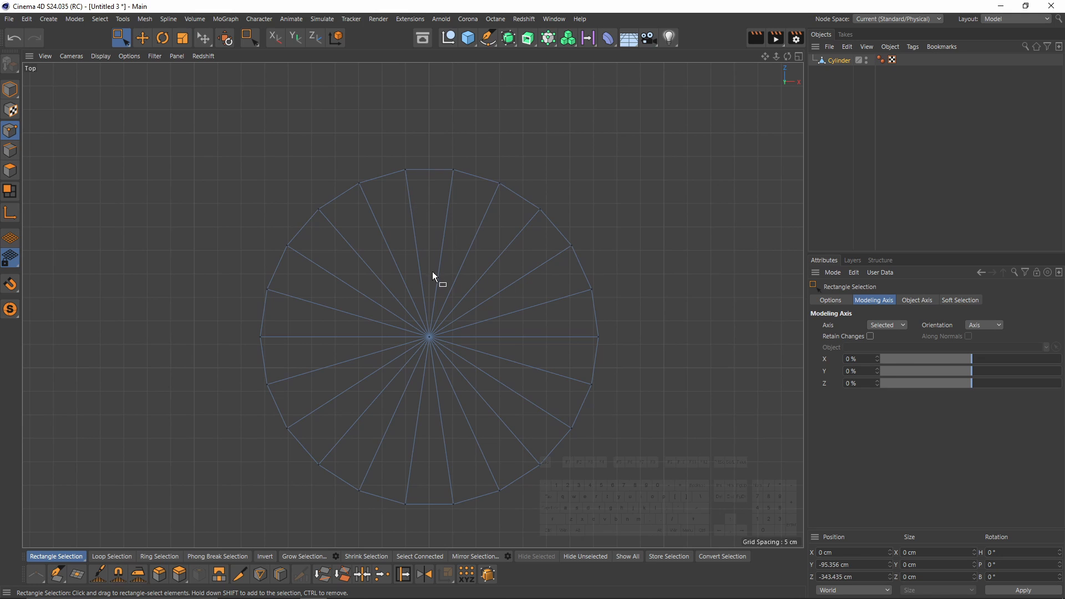
{"action": "left_click_drag", "start_coordinate": [433, 142], "coordinate": [751, 547]}
{"action": "key", "text": "Delete"}
{"action": "key", "text": "ctrl+z"}
{"action": "left_click_drag", "start_coordinate": [242, 362], "coordinate": [748, 558]}
{"action": "key", "text": "Delete"}
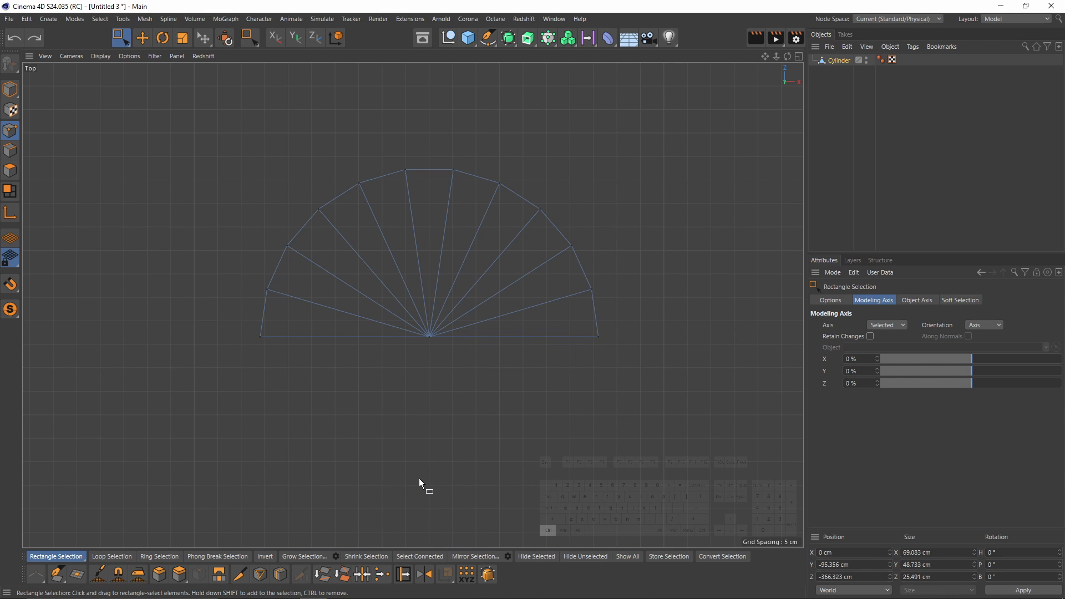
Undo the point deletions and the polygon conversion, and set the cylinder's rotation segments to 24.
{"action": "key", "text": "ctrl+z"}
{"action": "key", "text": "ctrl+z"}
{"action": "key", "text": "ctrl+z"}
{"action": "key", "text": "ctrl+z"}
{"action": "key", "text": "ctrl+z"}
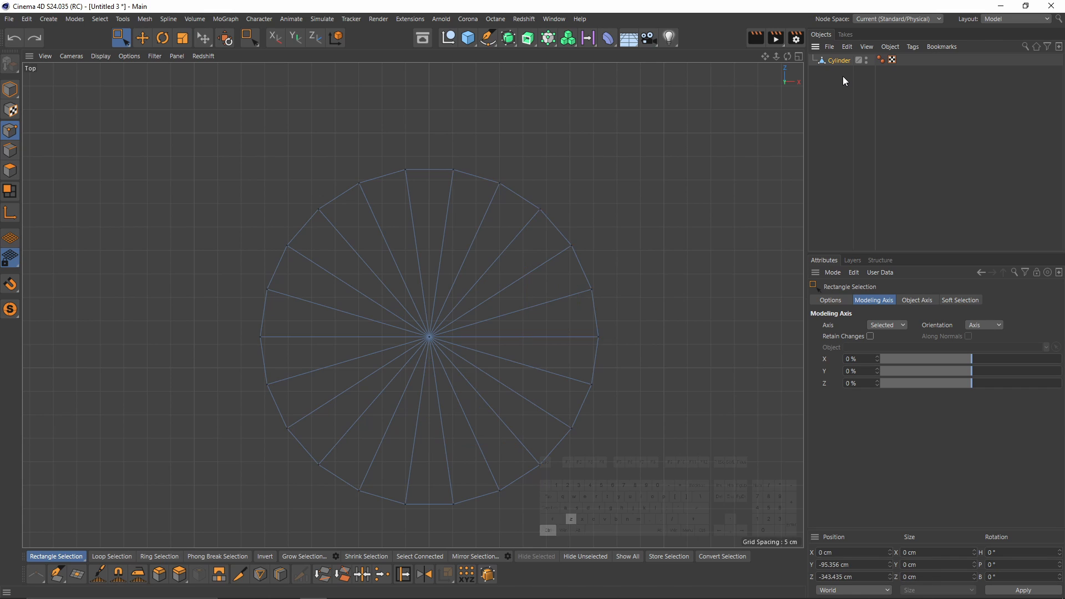
{"action": "left_click", "coordinate": [839, 60]}
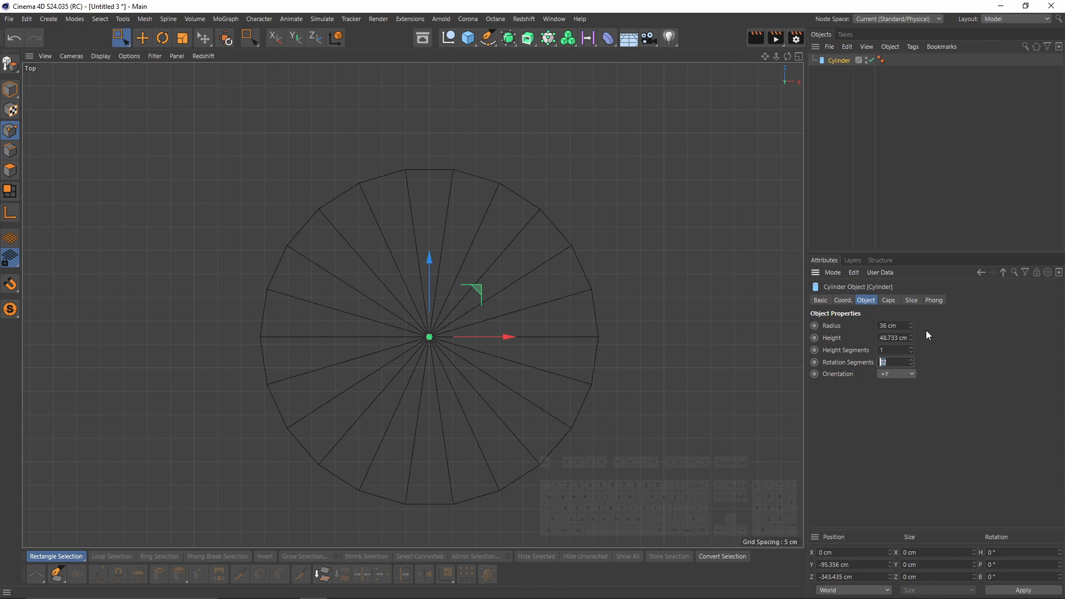
{"action": "type", "text": "24"}
{"action": "key", "text": "Return"}
{"action": "middle_click_drag", "start_coordinate": [478, 278], "coordinate": [479, 262], "text": "alt"}
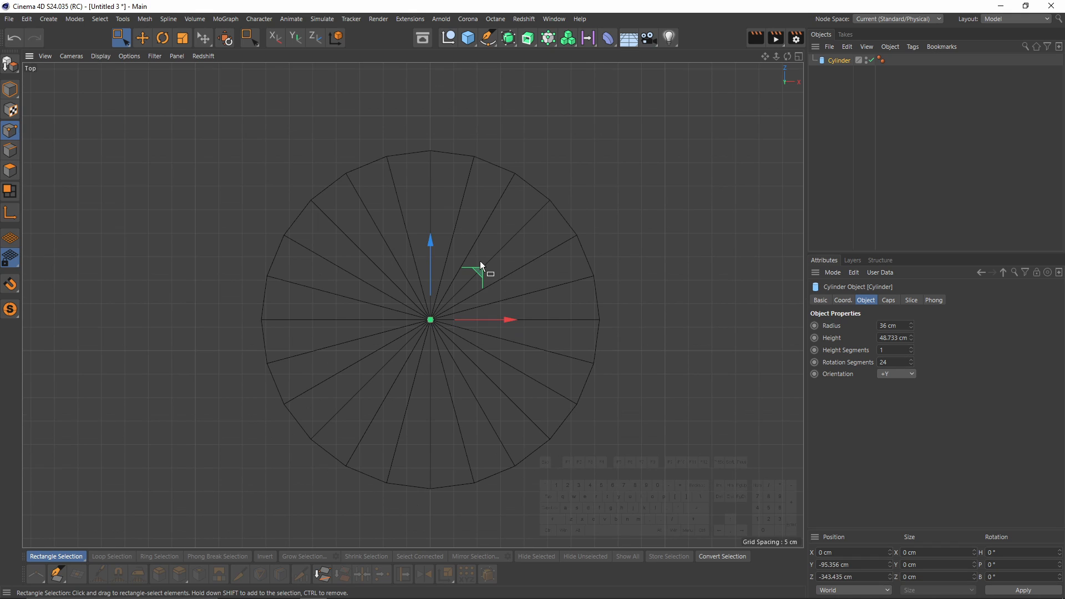
Convert the cylinder to an editable polygon object and delete its right and lower points, keeping only the upper-left quarter in the top view.
{"action": "key", "text": "v"}
{"action": "key", "text": "c"}
{"action": "scroll", "coordinate": [480, 169], "scroll_direction": "down", "scroll_amount": 3}
{"action": "left_click_drag", "start_coordinate": [452, 138], "coordinate": [668, 425]}
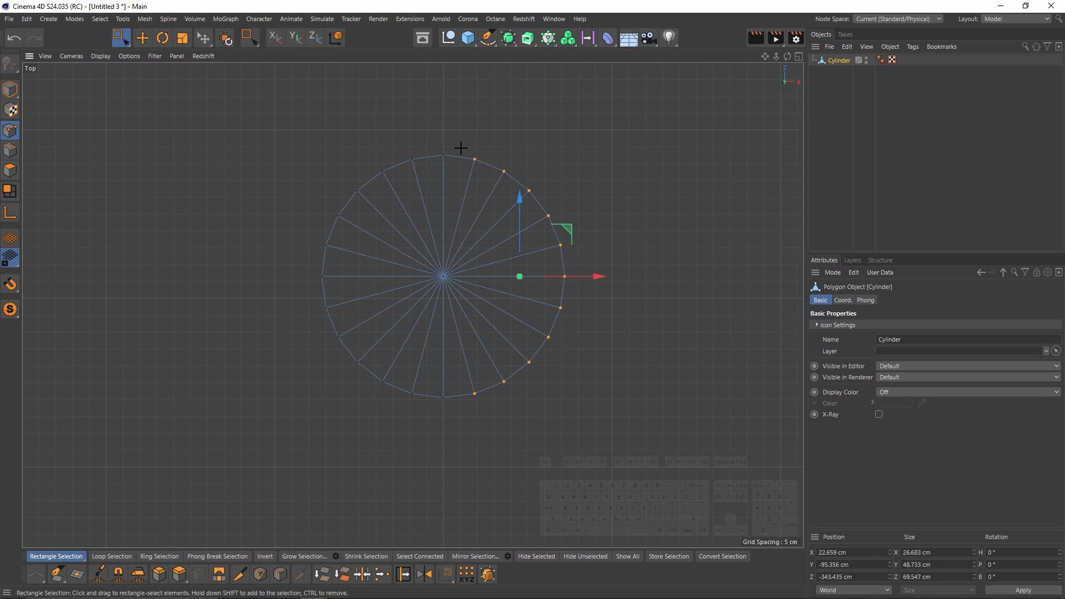
{"action": "key", "text": "Delete"}
{"action": "left_click_drag", "start_coordinate": [313, 292], "coordinate": [624, 480]}
{"action": "key", "text": "Delete"}
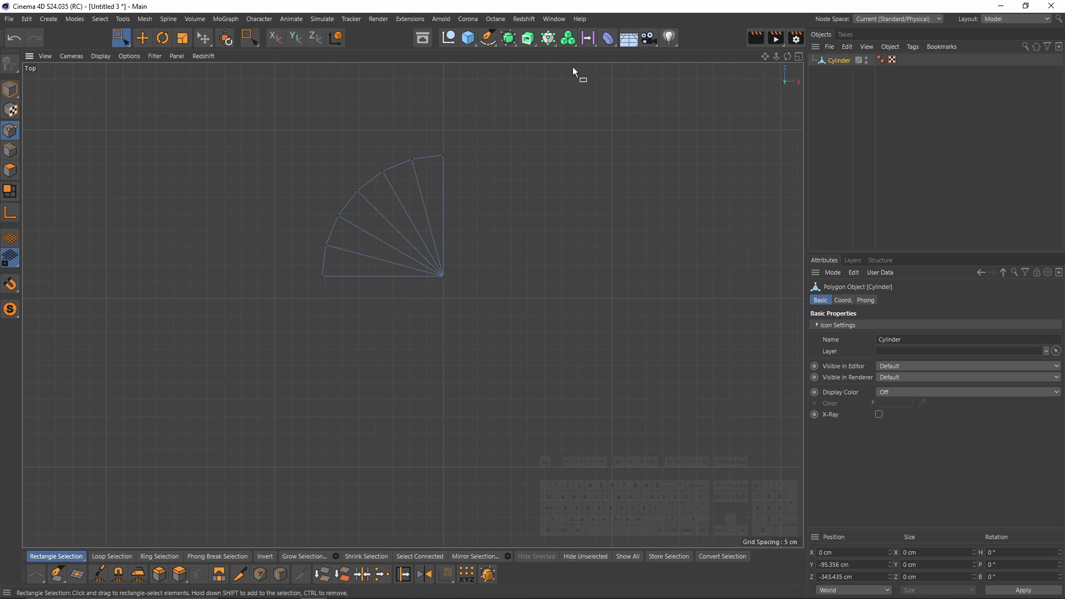
Mirror the quarter cylinder into a full circle with two nested Symmetry objects and try selecting its outer points.
{"action": "left_click", "coordinate": [508, 37]}
{"action": "left_click", "coordinate": [634, 81], "text": "alt"}
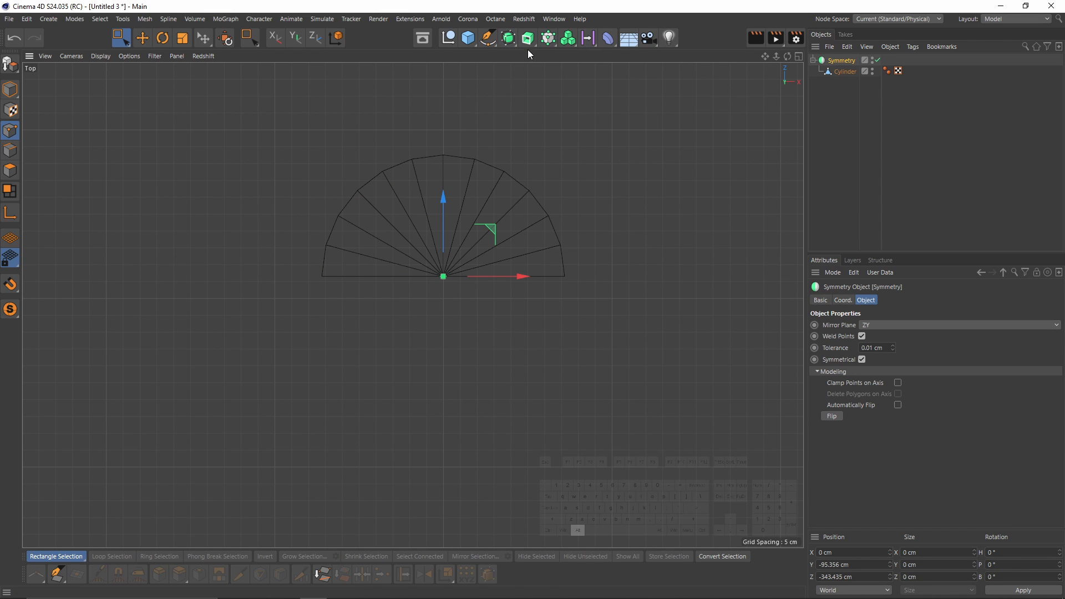
{"action": "left_click", "coordinate": [508, 39]}
{"action": "left_click", "coordinate": [634, 76], "text": "alt"}
{"action": "scroll", "coordinate": [877, 321], "scroll_direction": "down", "scroll_amount": 1}
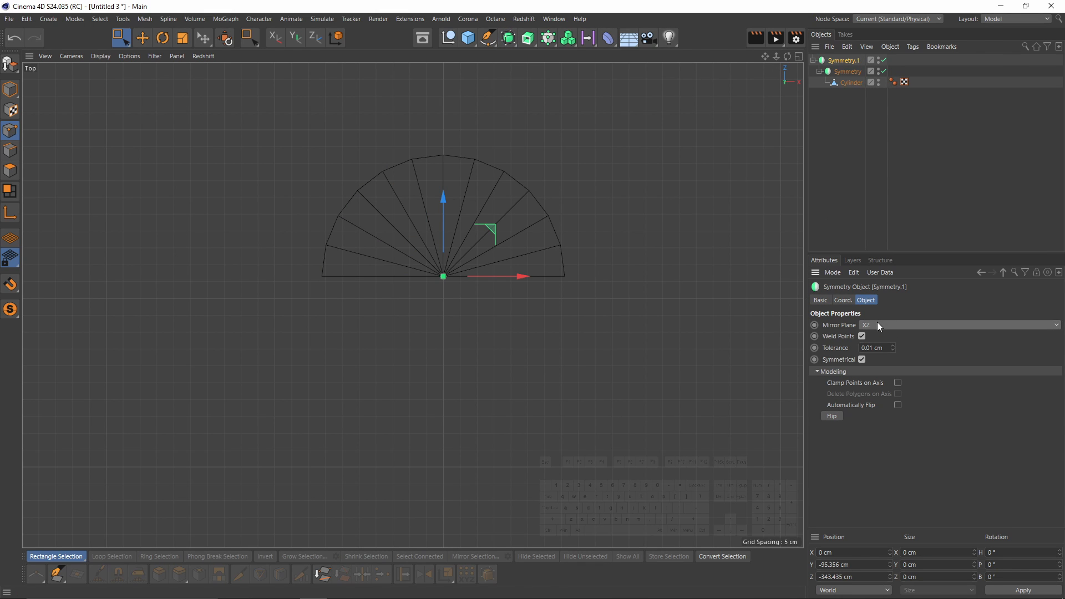
{"action": "left_click", "coordinate": [849, 82]}
{"action": "scroll", "coordinate": [378, 230], "scroll_direction": "up", "scroll_amount": 3}
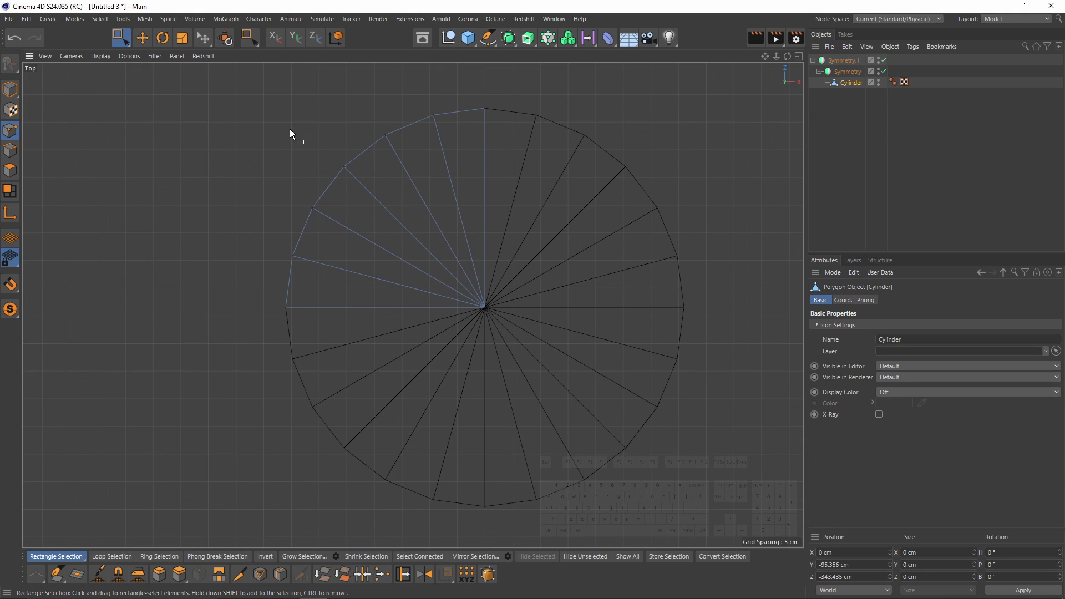
{"action": "left_click_drag", "start_coordinate": [289, 129], "coordinate": [366, 183]}
{"action": "left_click_drag", "start_coordinate": [389, 120], "coordinate": [401, 135]}
Undo the Symmetry objects, the point deletions and the conversion, back to the parametric cylinder with 22 rotation segments.
{"action": "key", "text": "ctrl+z"}
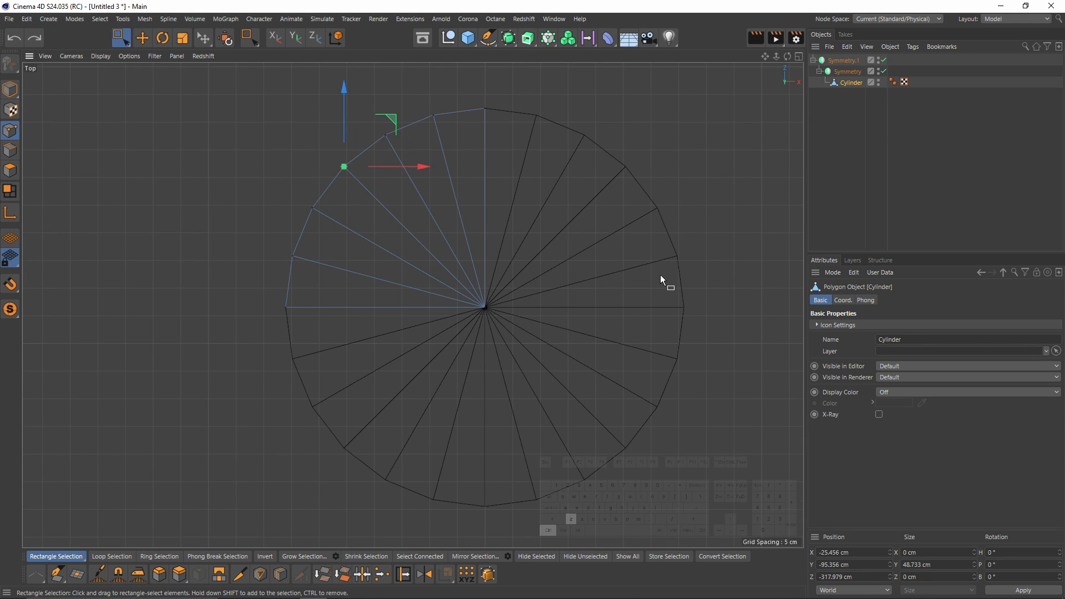
{"action": "key", "text": "ctrl+z"}
{"action": "key", "text": "ctrl+z"}
{"action": "key", "text": "ctrl+z"}
{"action": "key", "text": "ctrl+z"}
{"action": "key", "text": "ctrl+z"}
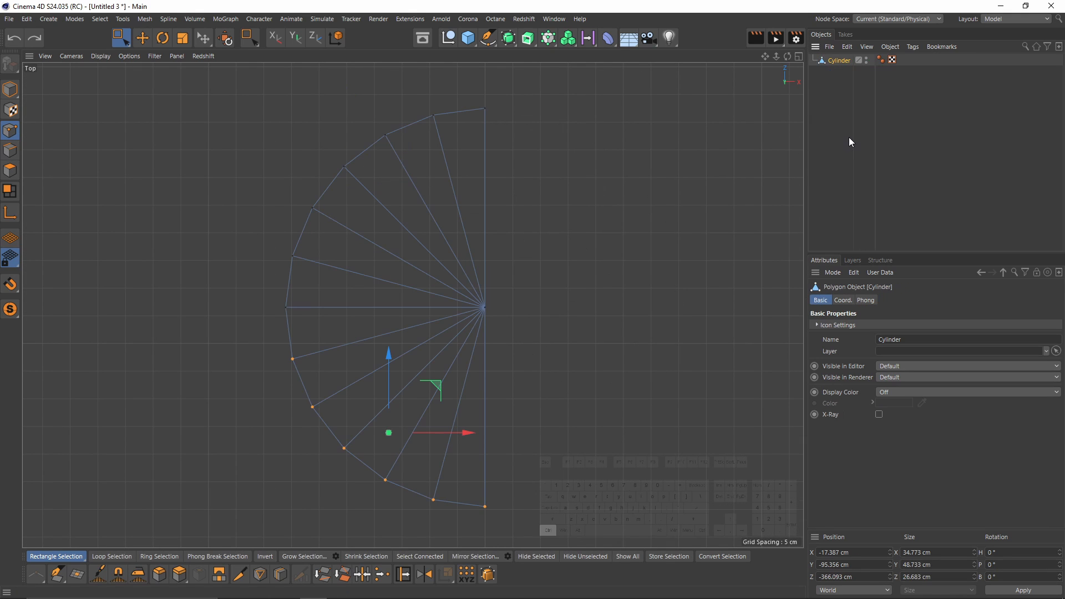
{"action": "key", "text": "ctrl+z"}
{"action": "key", "text": "ctrl+z"}
{"action": "key", "text": "ctrl+z"}
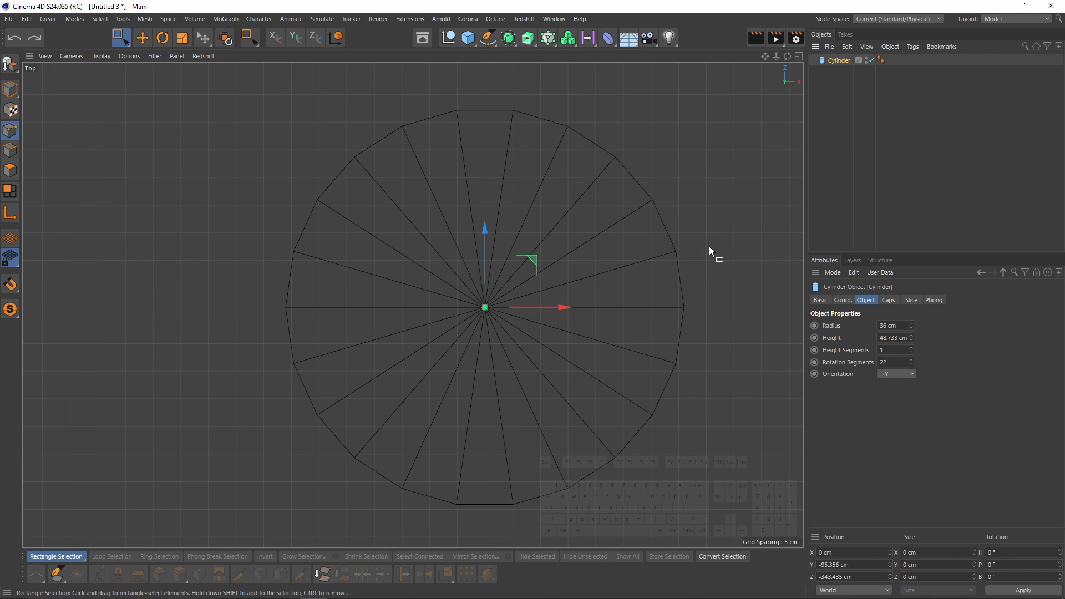
Set the cylinder's rotation segments to 24 and convert it to an editable polygon object.
{"action": "left_click", "coordinate": [911, 360]}
{"action": "left_click", "coordinate": [911, 361]}
{"action": "middle_click", "coordinate": [484, 352]}
{"action": "middle_click", "coordinate": [411, 381]}
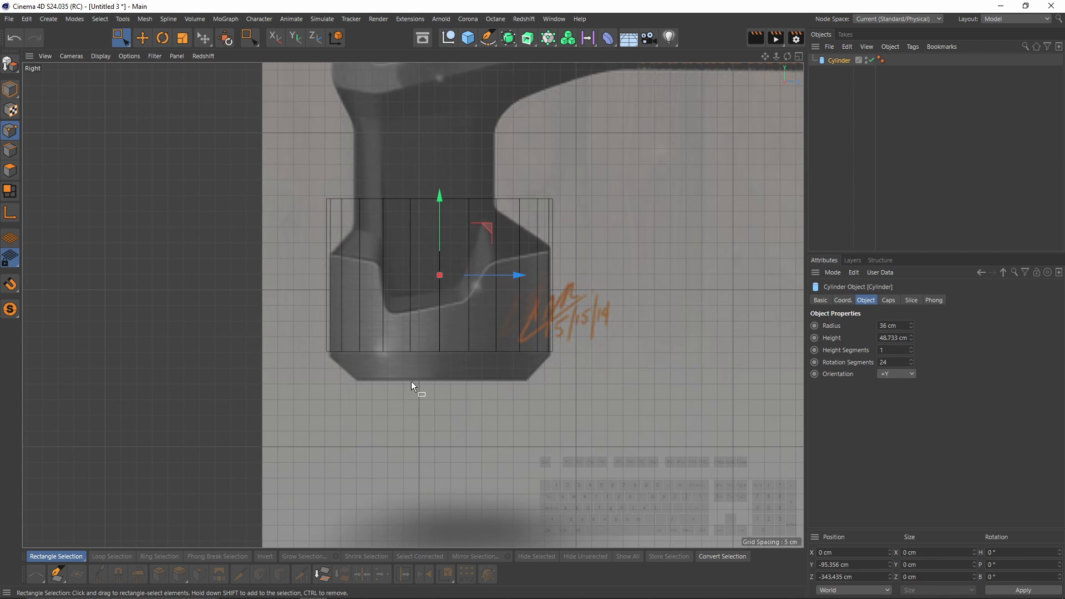
{"action": "key", "text": "c"}
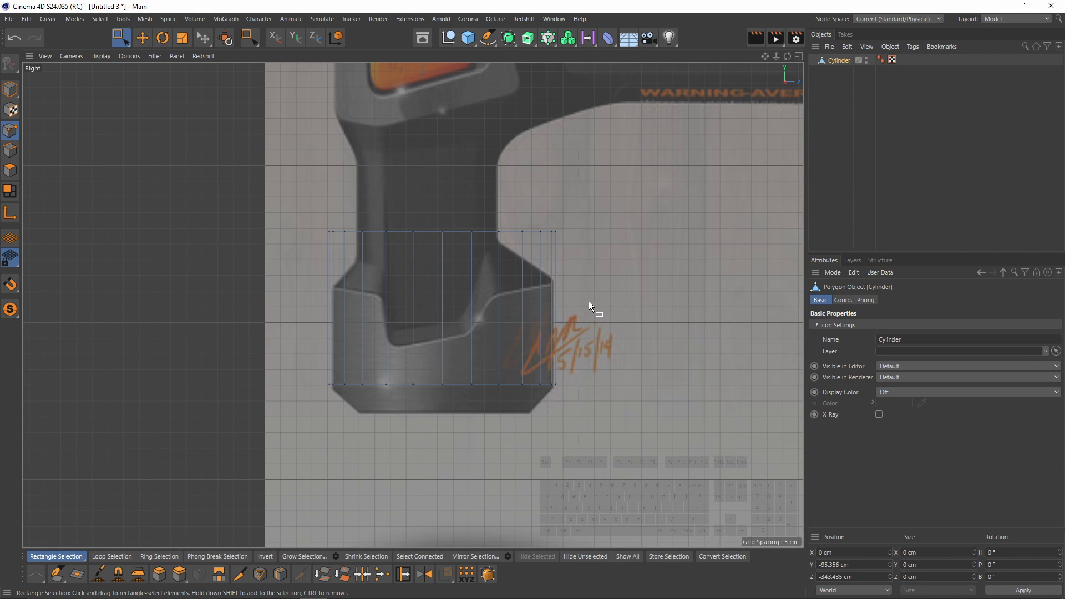
Select the side polygons that face the Right view to check which half of the cylinder they occupy in the top view.
{"action": "middle_click", "coordinate": [438, 310]}
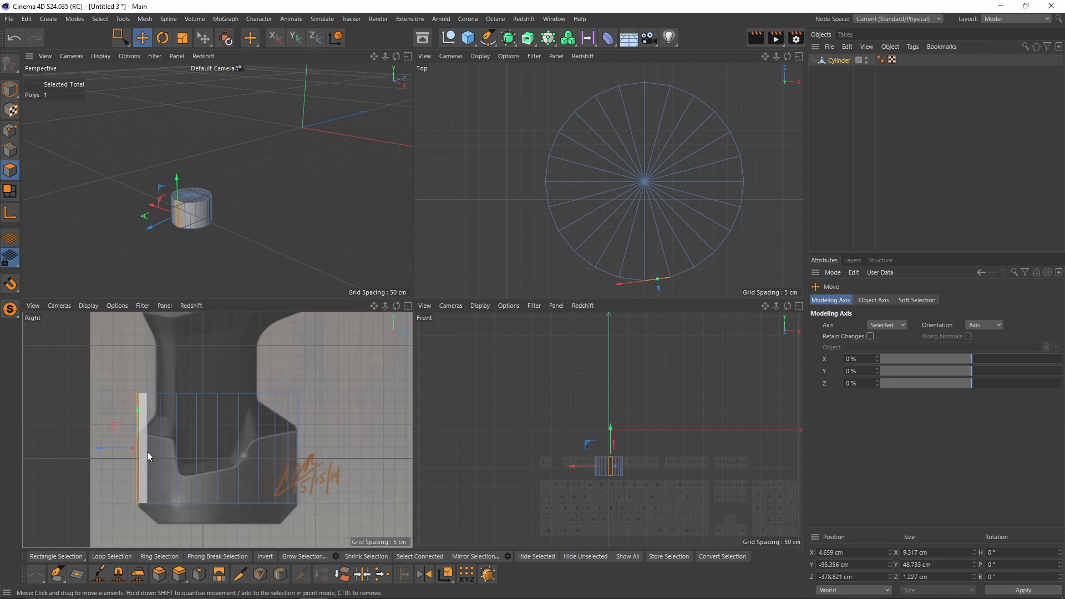
{"action": "left_click", "coordinate": [144, 448], "text": "shift"}
{"action": "mouse_move", "coordinate": [156, 428]}
{"action": "left_mouse_down", "text": "shift"}
{"action": "mouse_move", "coordinate": [165, 415]}
{"action": "mouse_move", "coordinate": [207, 414]}
{"action": "left_mouse_up", "text": "shift"}
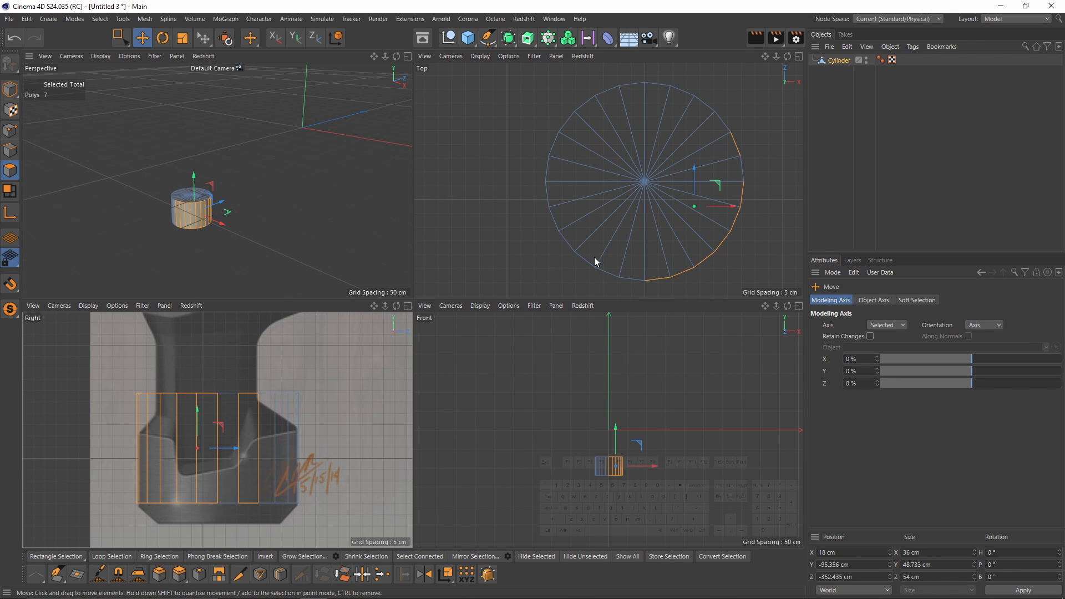
{"action": "middle_click_drag", "start_coordinate": [713, 229], "coordinate": [678, 228], "text": "alt"}
{"action": "left_click_drag", "start_coordinate": [237, 423], "coordinate": [298, 417], "text": "shift"}
{"action": "middle_click", "coordinate": [557, 231]}
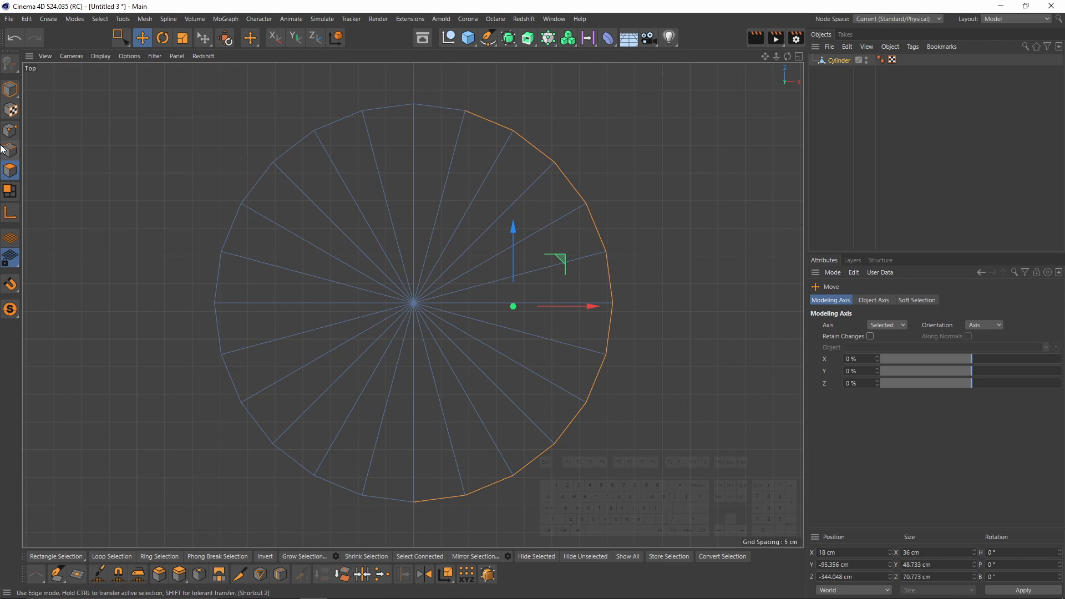
Delete the cylinder's left-half points in the top view, keeping the half that faces the Right view.
{"action": "left_click", "coordinate": [10, 131]}
{"action": "scroll", "coordinate": [298, 153], "scroll_direction": "down", "scroll_amount": 2}
{"action": "key", "text": "0"}
{"action": "left_click_drag", "start_coordinate": [200, 118], "coordinate": [361, 502]}
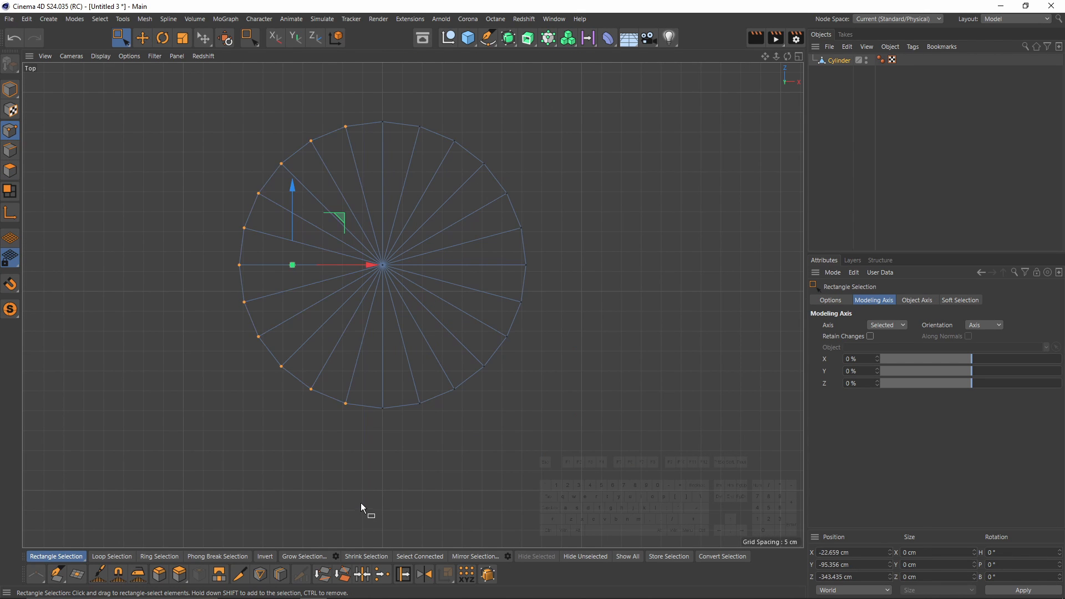
{"action": "key", "text": "Delete"}
Using Line Cut with Single Line enabled, cut the half cylinder along the sloped right shoulder of the reference's striking head.
{"action": "middle_click", "coordinate": [393, 321]}
{"action": "middle_click", "coordinate": [315, 445]}
{"action": "key", "text": "m"}
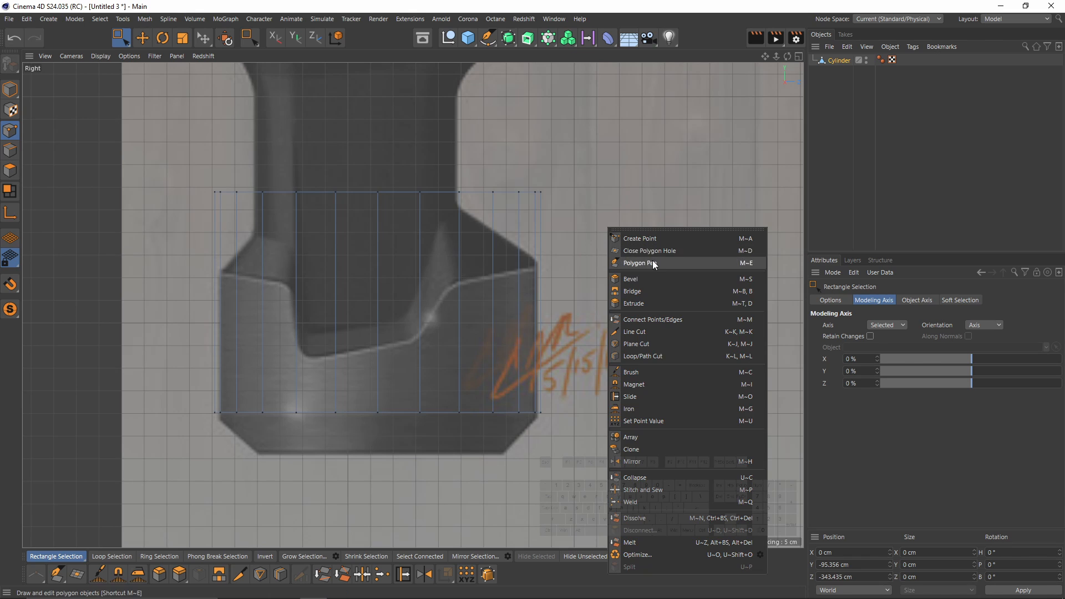
{"action": "left_click", "coordinate": [638, 331]}
{"action": "scroll", "coordinate": [588, 267], "scroll_direction": "up", "scroll_amount": 2}
{"action": "middle_click_drag", "start_coordinate": [561, 244], "coordinate": [585, 245], "text": "alt"}
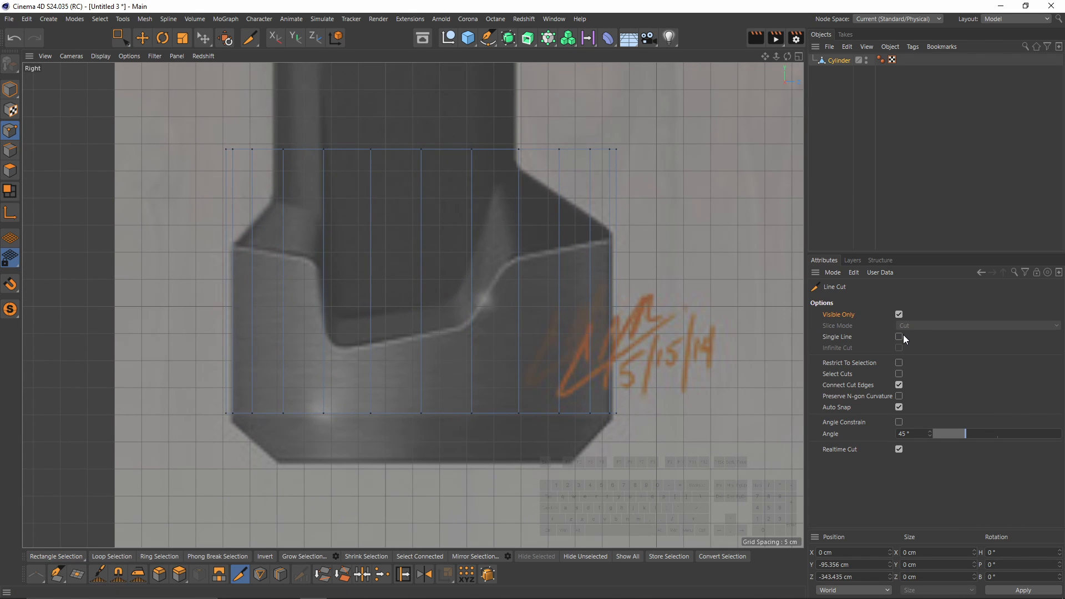
{"action": "left_click", "coordinate": [902, 335]}
{"action": "scroll", "coordinate": [654, 245], "scroll_direction": "up", "scroll_amount": 3}
{"action": "left_click", "coordinate": [614, 241]}
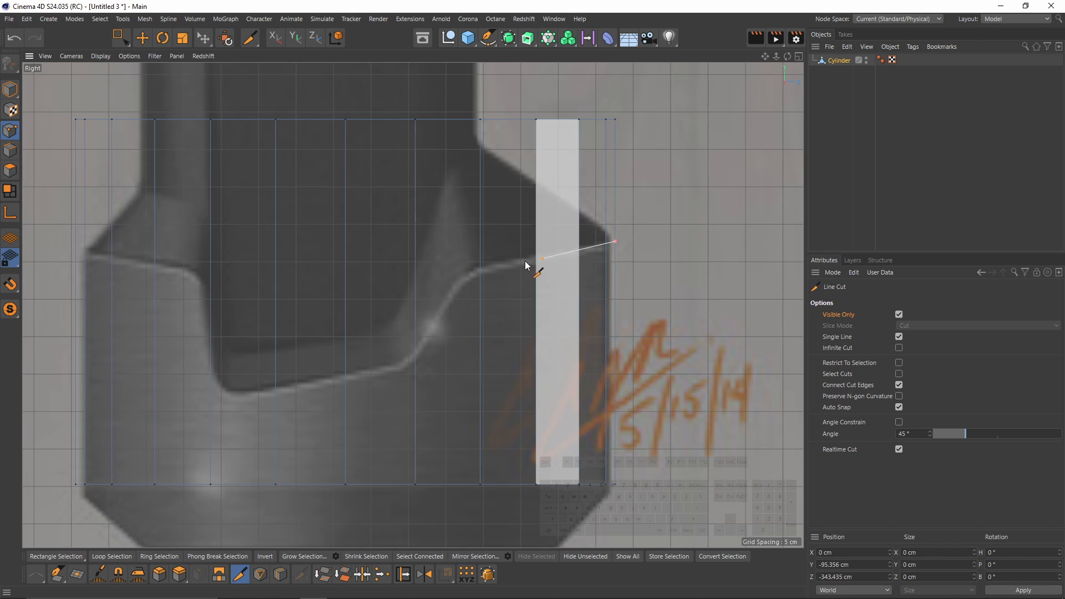
{"action": "left_click", "coordinate": [415, 284]}
Cut straight lines across the half cylinder along the reference's notch floor and its left shoulder.
{"action": "middle_click_drag", "start_coordinate": [431, 348], "coordinate": [534, 292], "text": "alt"}
{"action": "left_click", "coordinate": [518, 303]}
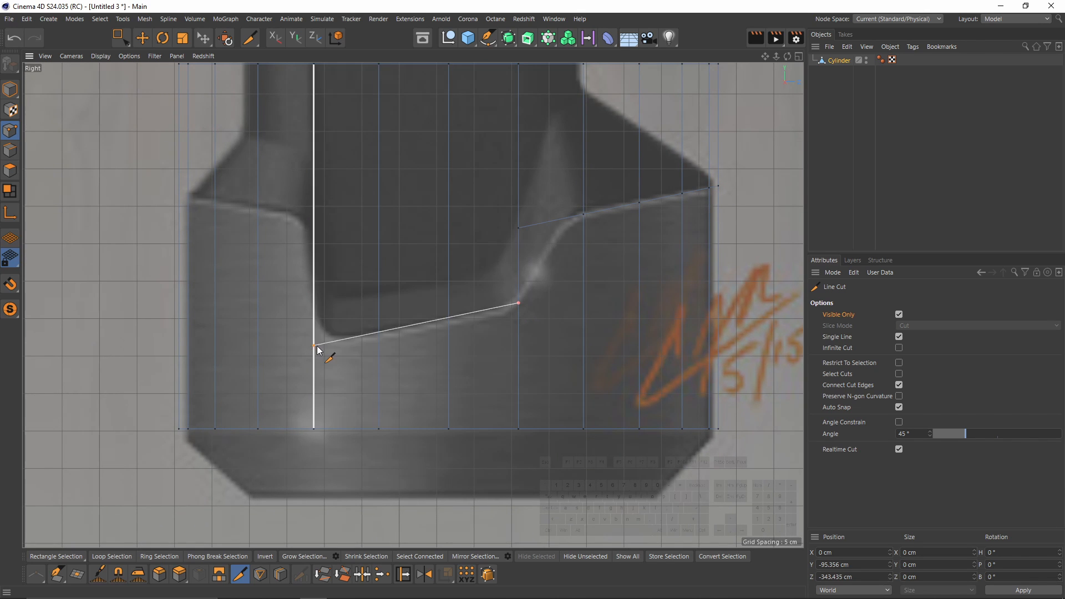
{"action": "left_click", "coordinate": [314, 344]}
{"action": "left_click", "coordinate": [314, 225]}
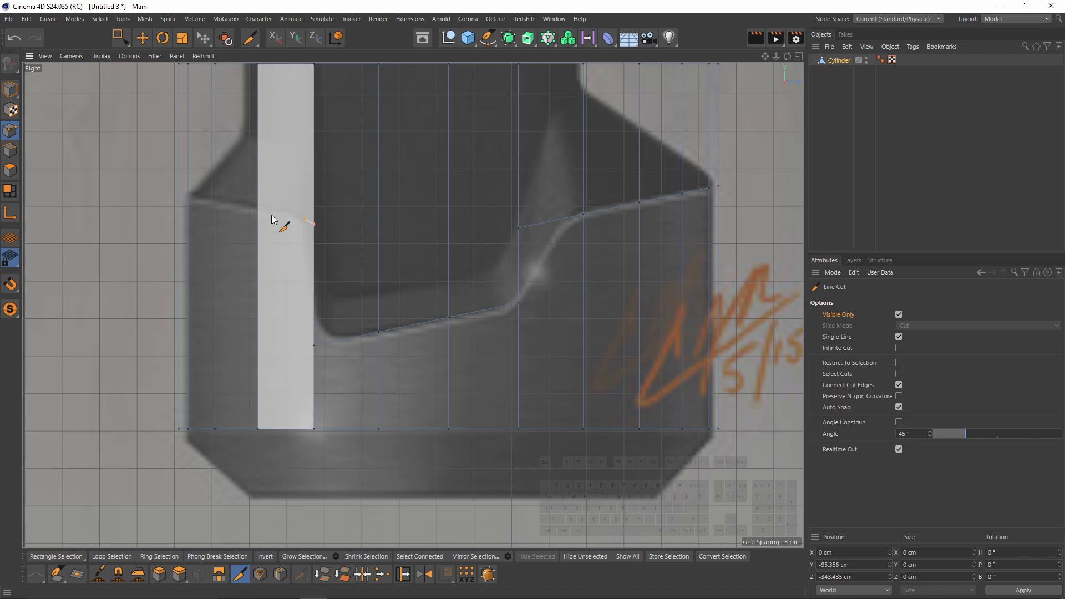
{"action": "left_click", "coordinate": [106, 176]}
Select the half cylinder's top row of points above the cut lines and delete it.
{"action": "key", "text": "space"}
{"action": "scroll", "coordinate": [456, 203], "scroll_direction": "down", "scroll_amount": 3}
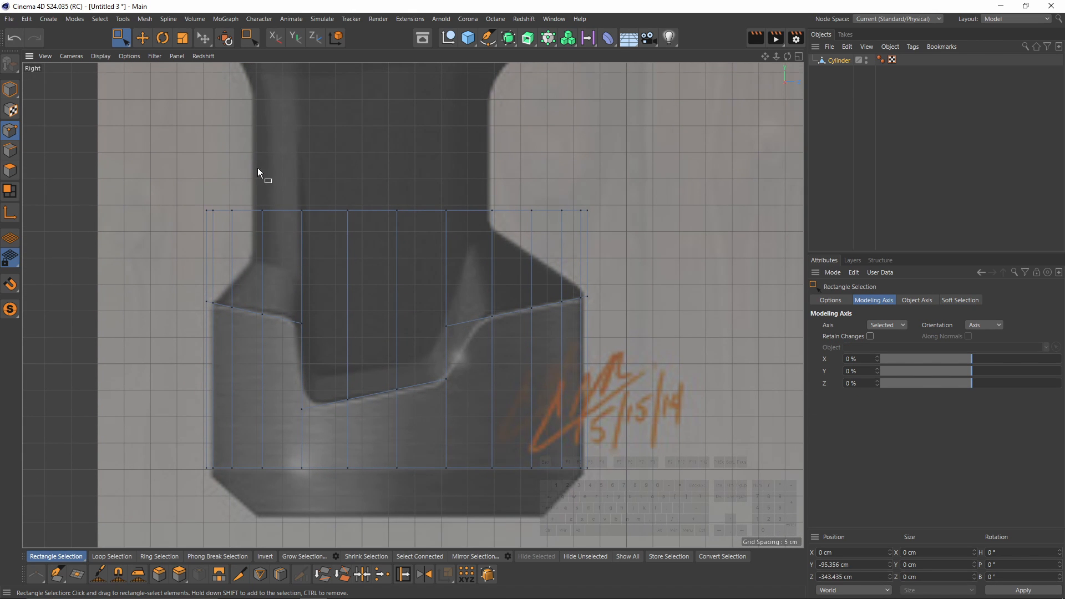
{"action": "left_click_drag", "start_coordinate": [134, 147], "coordinate": [662, 251]}
{"action": "key", "text": "Delete"}
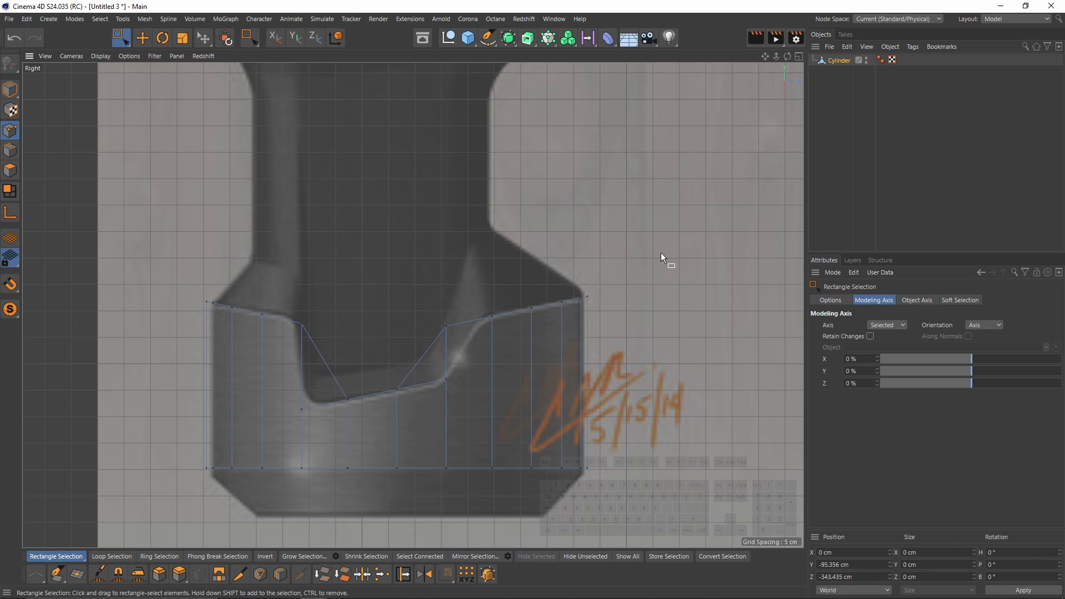
Delete the two leftover triangular polygons on either side of the notch in the perspective view.
{"action": "middle_click", "coordinate": [434, 284]}
{"action": "left_click_drag", "start_coordinate": [431, 307], "coordinate": [305, 244], "text": "alt"}
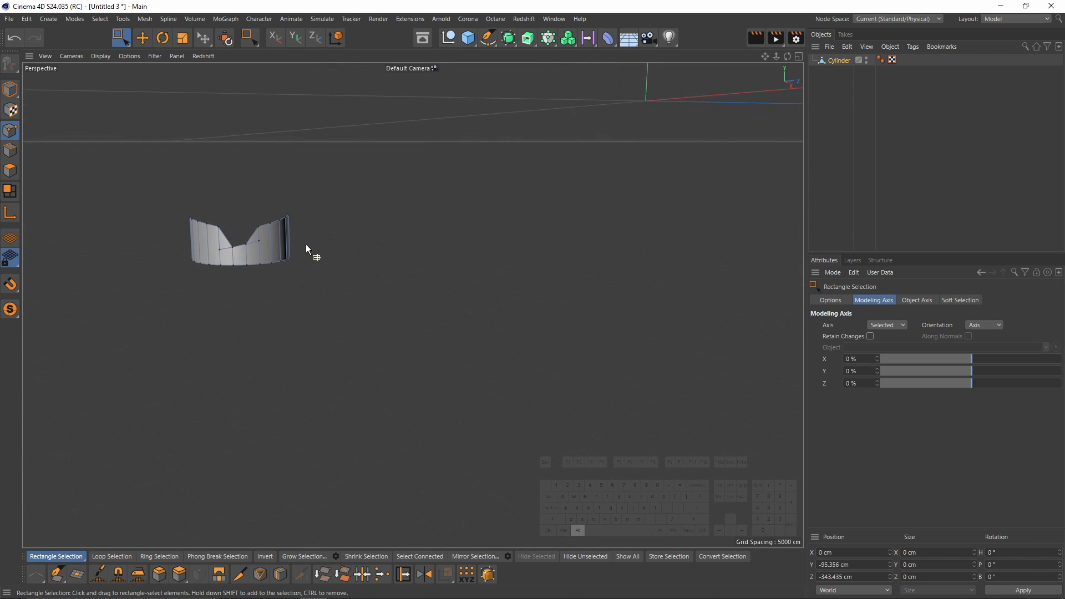
{"action": "scroll", "coordinate": [305, 244], "scroll_direction": "up", "scroll_amount": 3}
{"action": "left_click", "coordinate": [10, 170]}
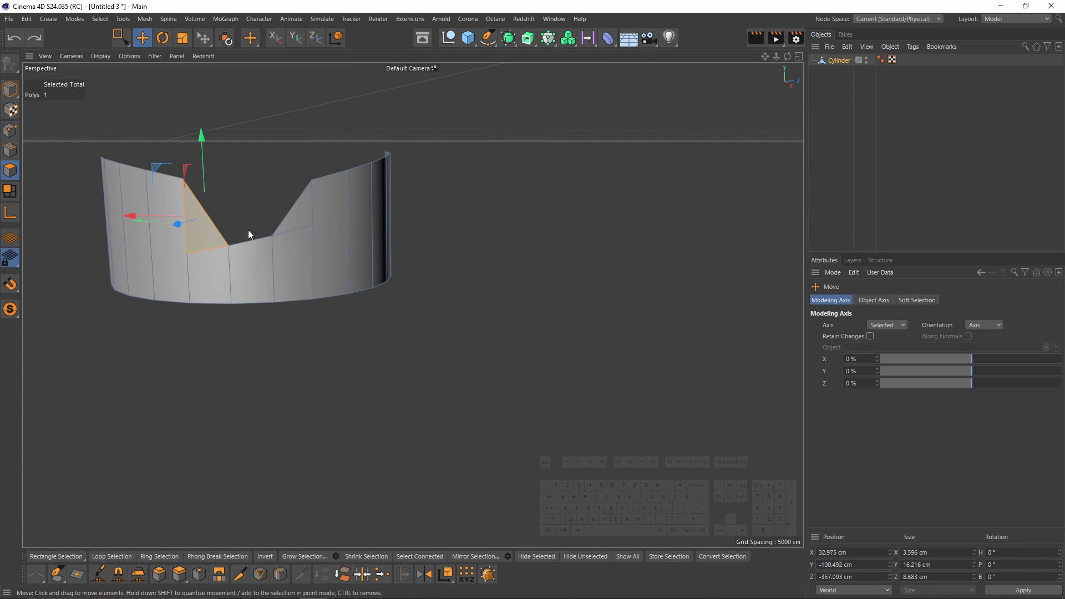
{"action": "key", "text": "Delete"}
{"action": "left_click", "coordinate": [287, 221]}
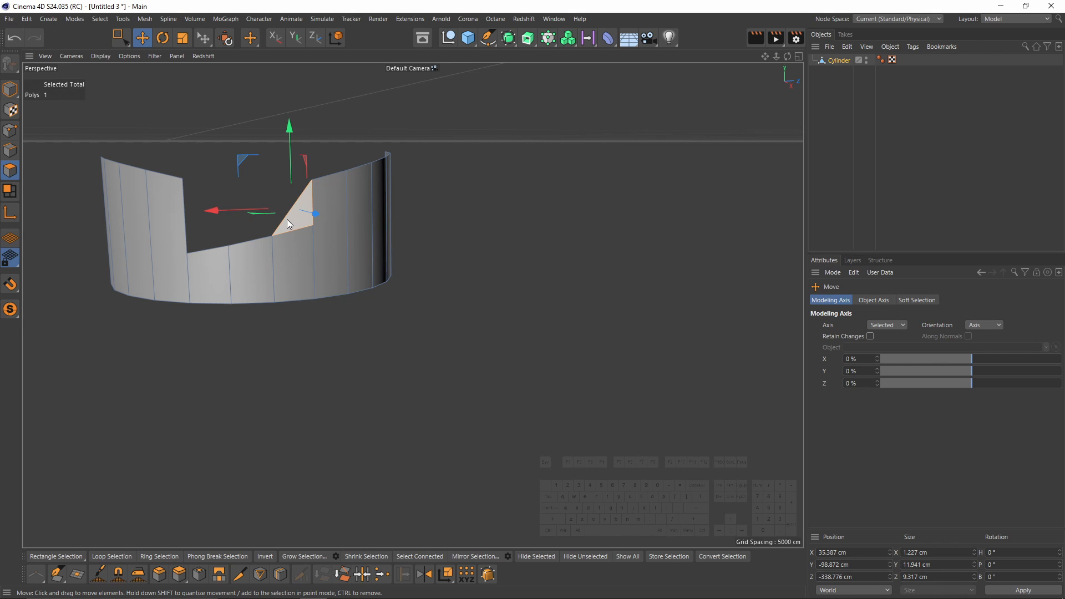
{"action": "key", "text": "Delete"}
Line-cut the half cylinder's walls on both sides of the notch, continuing the notch floor's line around to the open ends.
{"action": "left_click_drag", "start_coordinate": [325, 221], "coordinate": [361, 214], "text": "alt"}
{"action": "left_click", "coordinate": [394, 211]}
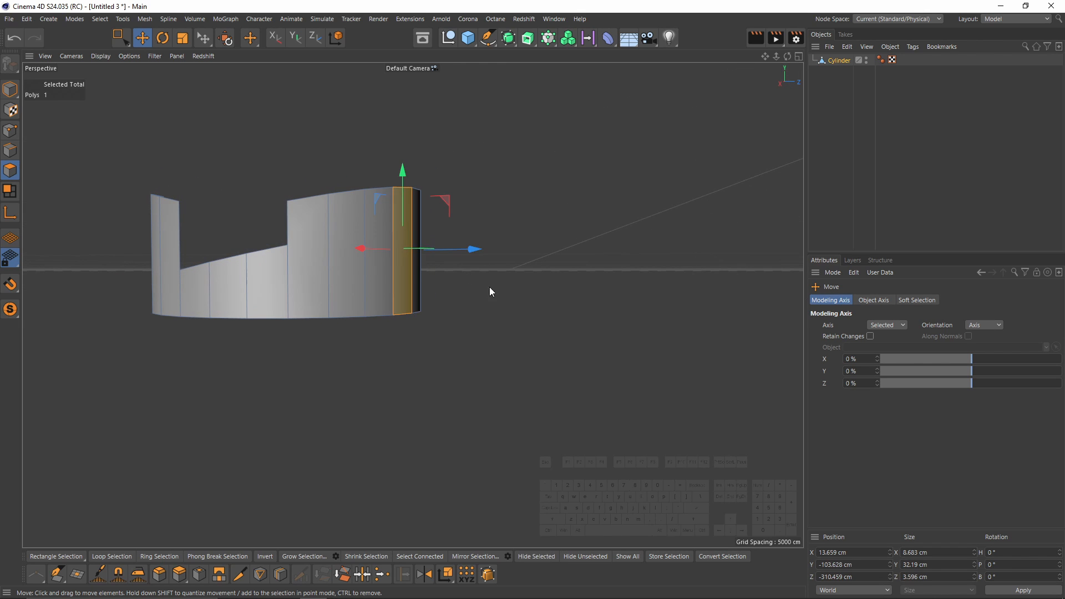
{"action": "left_click", "coordinate": [554, 310]}
{"action": "right_click", "coordinate": [562, 314]}
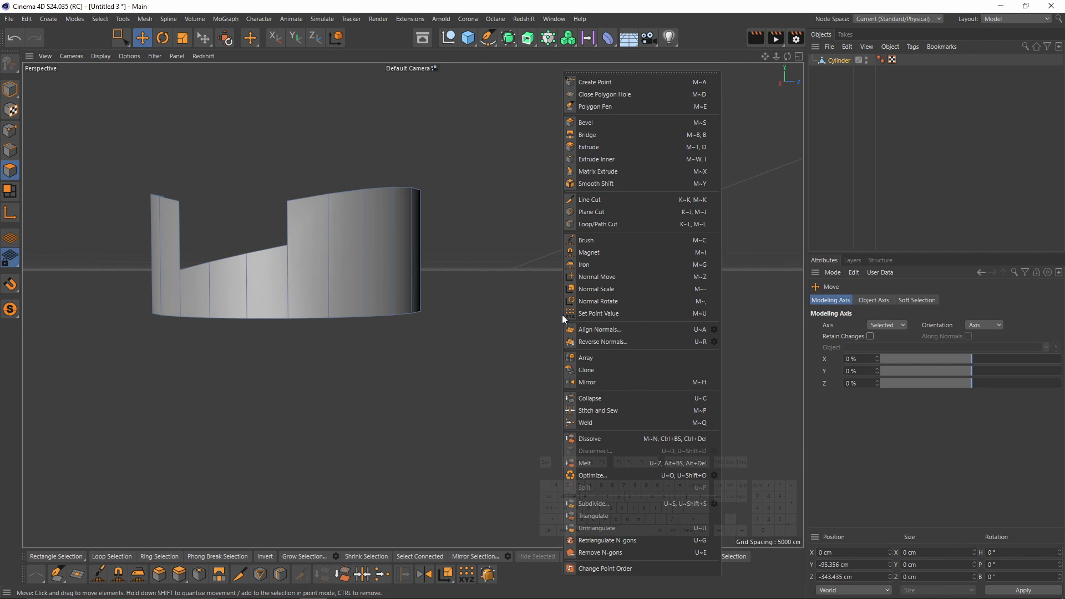
{"action": "left_click", "coordinate": [603, 199]}
{"action": "scroll", "coordinate": [288, 248], "scroll_direction": "up", "scroll_amount": 3}
{"action": "left_click", "coordinate": [288, 242]}
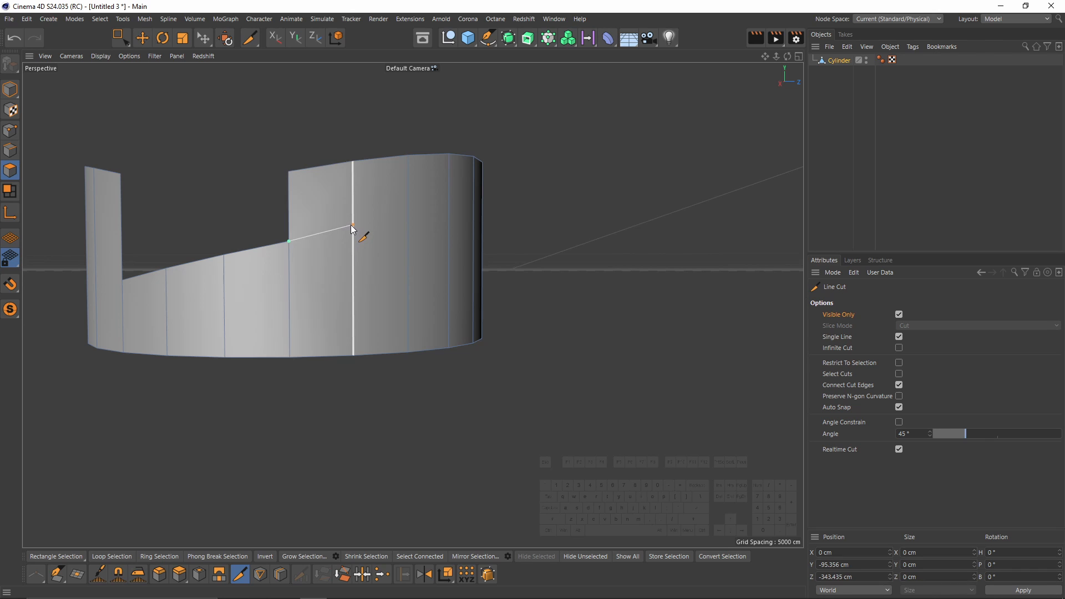
{"action": "left_click", "coordinate": [352, 225]}
{"action": "left_click_drag", "start_coordinate": [353, 225], "coordinate": [382, 234], "text": "alt"}
{"action": "left_click", "coordinate": [473, 204]}
{"action": "left_click_drag", "start_coordinate": [587, 192], "coordinate": [254, 252], "text": "alt"}
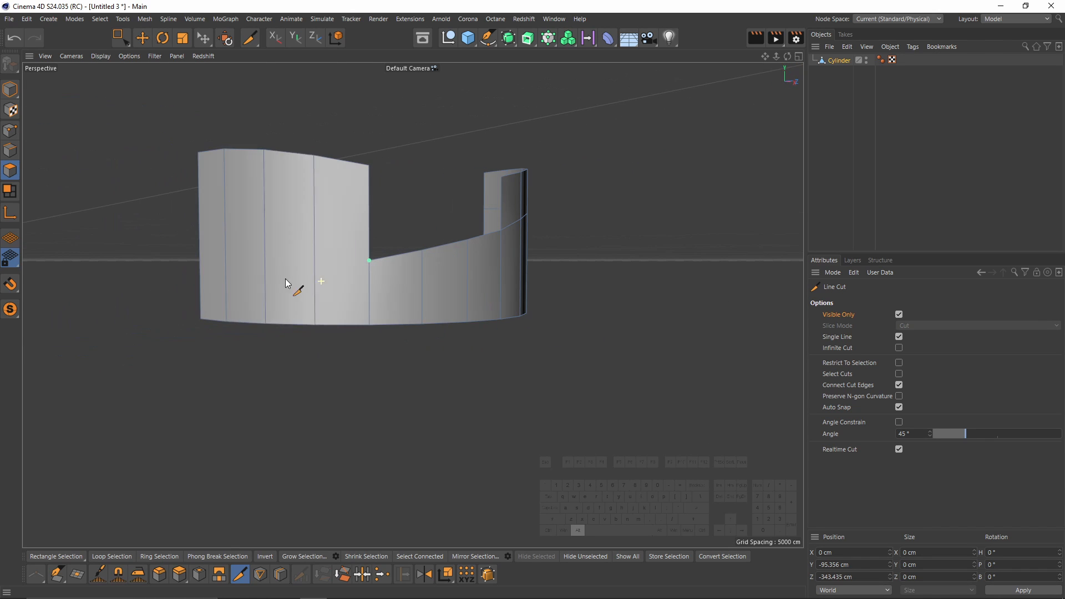
{"action": "key", "text": "e"}
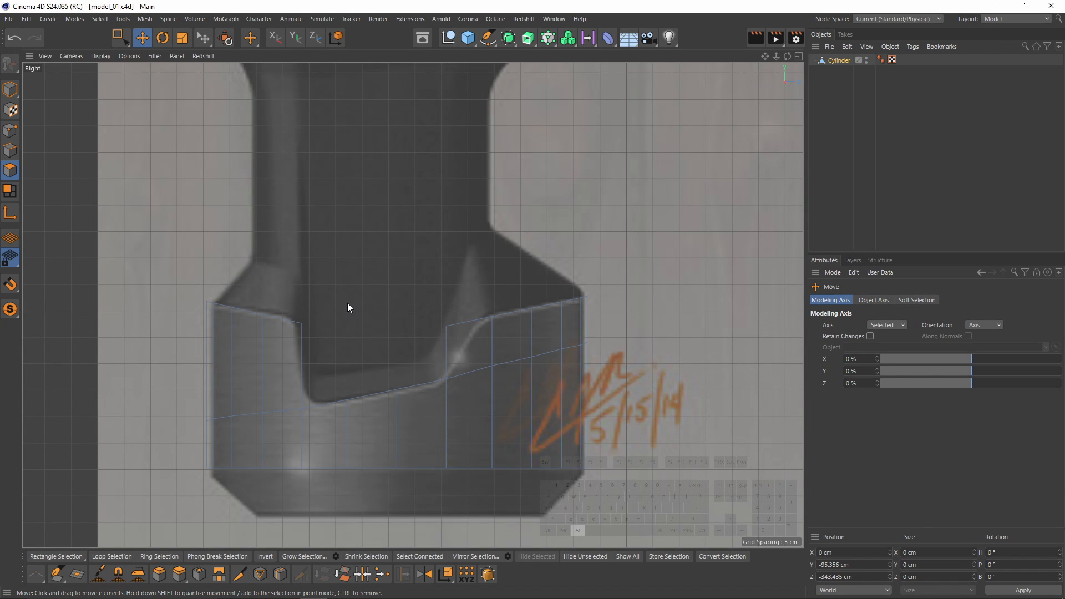
Select the left shoulder's top edges in the right view and set their modeling axis to Y -100% and Z 100%.
{"action": "left_click", "coordinate": [11, 151]}
{"action": "key", "text": "0"}
{"action": "left_click_drag", "start_coordinate": [174, 269], "coordinate": [339, 342]}
{"action": "scroll", "coordinate": [285, 305], "scroll_direction": "up", "scroll_amount": 3}
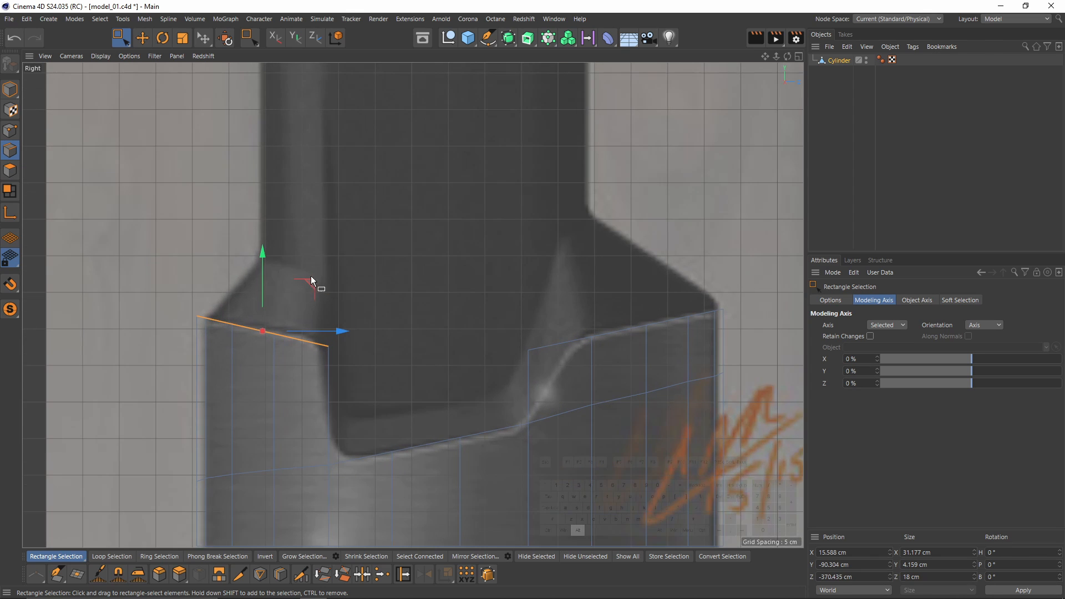
{"action": "scroll", "coordinate": [324, 307], "scroll_direction": "up", "scroll_amount": 1}
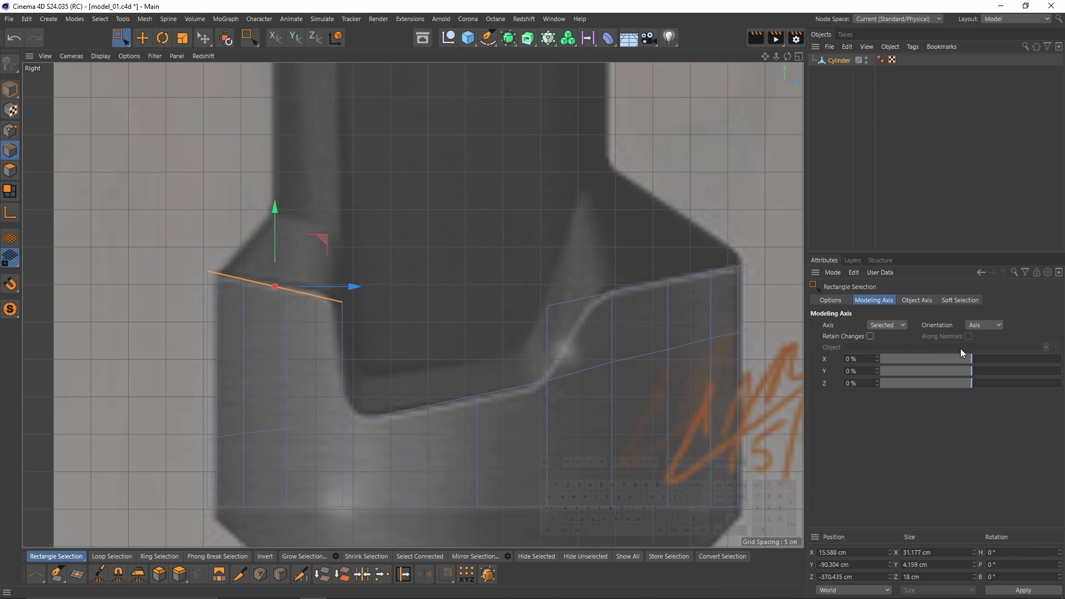
{"action": "left_click_drag", "start_coordinate": [977, 383], "coordinate": [1063, 388]}
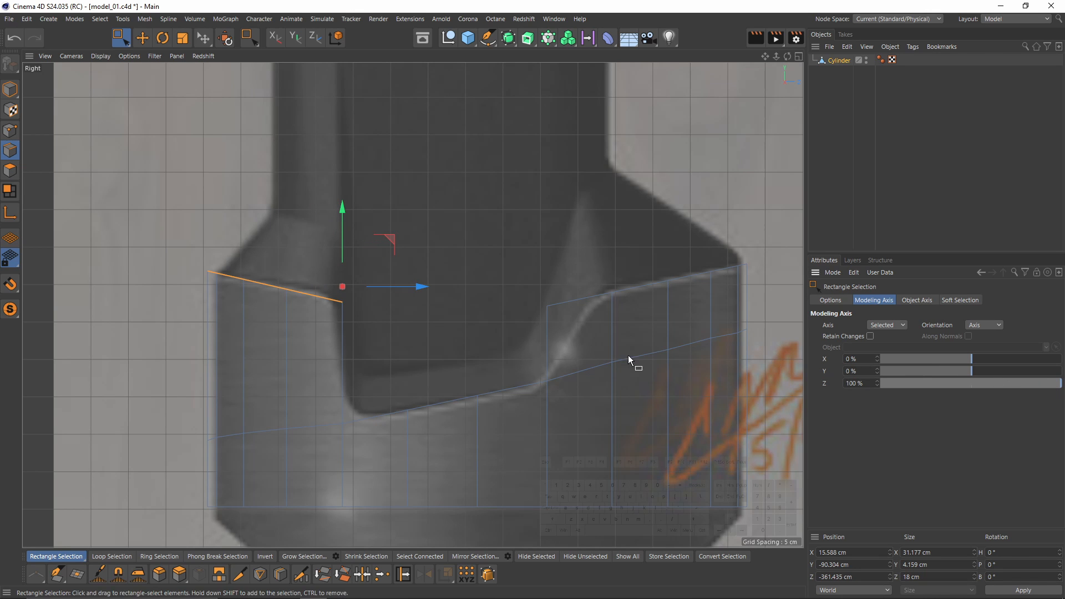
{"action": "left_click_drag", "start_coordinate": [941, 371], "coordinate": [839, 390]}
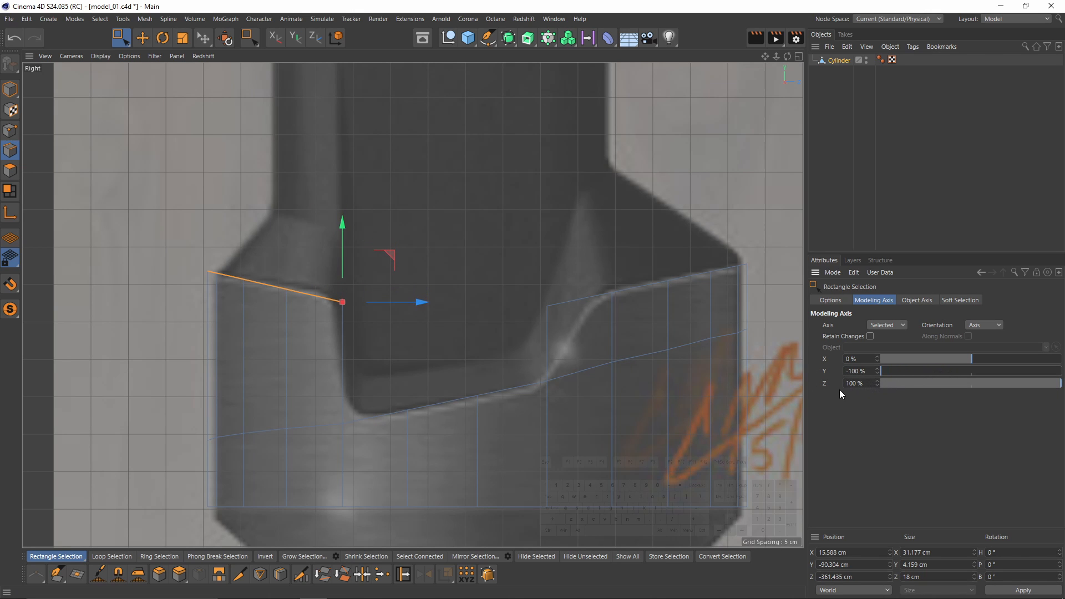
Extrude the left shoulder's edges up about 7.5 cm and scale them to about 9.3 cm in Z and 2.8 cm in Y.
{"action": "middle_click_drag", "start_coordinate": [326, 299], "coordinate": [353, 269], "text": "alt"}
{"action": "right_click_drag", "start_coordinate": [354, 270], "coordinate": [399, 268], "text": "alt"}
{"action": "middle_click_drag", "start_coordinate": [399, 268], "coordinate": [378, 284], "text": "alt"}
{"action": "left_click_drag", "start_coordinate": [377, 284], "coordinate": [392, 181], "text": "ctrl"}
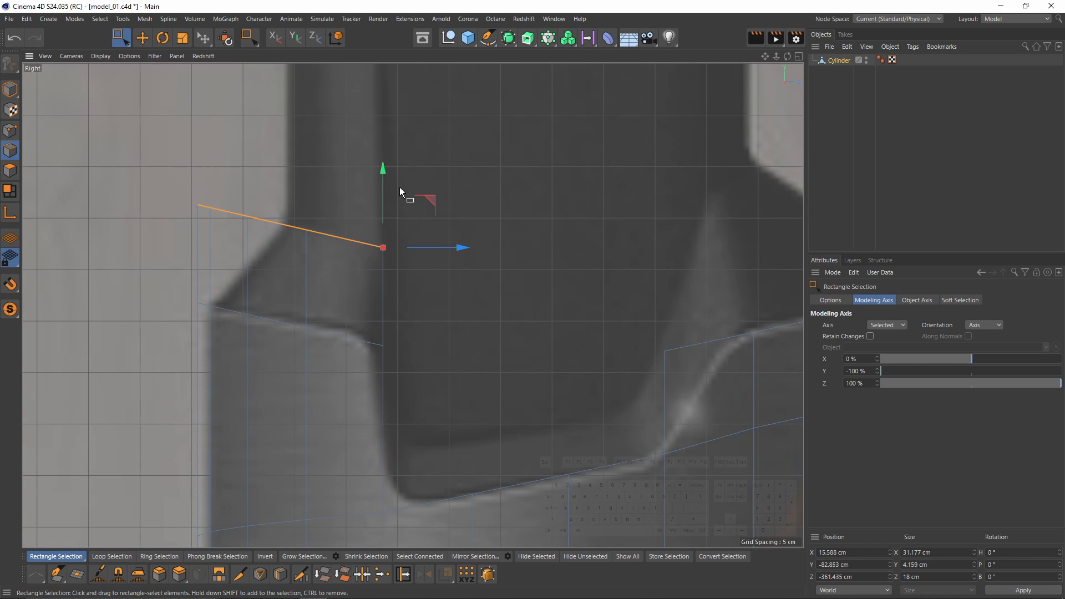
{"action": "key", "text": "t"}
{"action": "left_click_drag", "start_coordinate": [463, 247], "coordinate": [421, 245]}
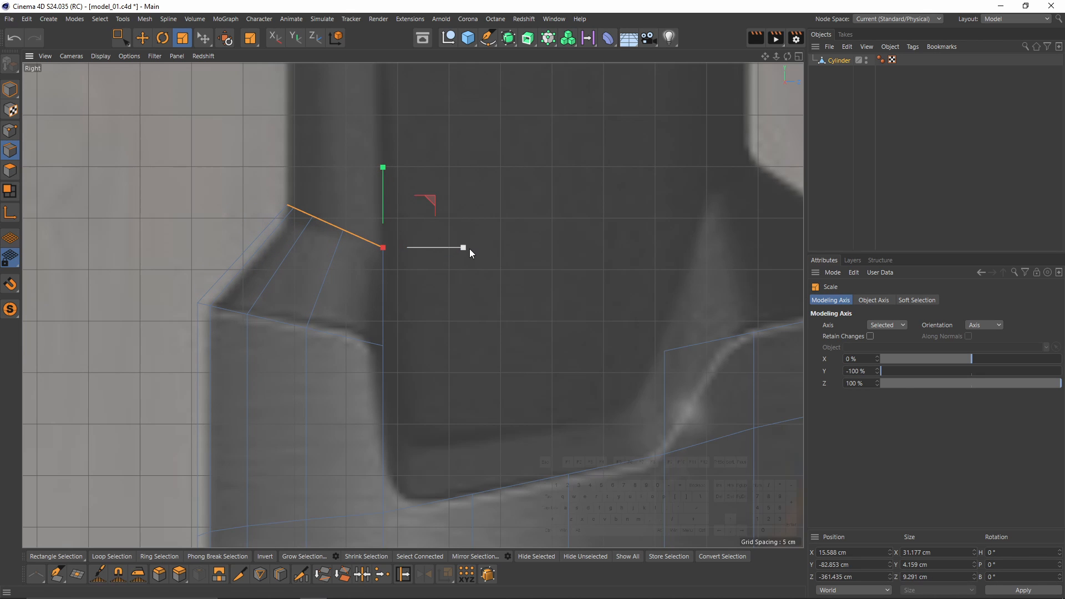
{"action": "left_click_drag", "start_coordinate": [382, 166], "coordinate": [382, 193]}
Try to extrude the left edges further up along the reference's neck and flatten them until nearly level.
{"action": "scroll", "coordinate": [383, 198], "scroll_direction": "down", "scroll_amount": 5}
{"action": "middle_click_drag", "start_coordinate": [388, 228], "coordinate": [382, 322], "text": "alt"}
{"action": "scroll", "coordinate": [380, 304], "scroll_direction": "down", "scroll_amount": 3}
{"action": "key", "text": "e"}
{"action": "middle_click_drag", "start_coordinate": [398, 224], "coordinate": [403, 266], "text": "alt"}
{"action": "left_click_drag", "start_coordinate": [382, 289], "coordinate": [383, 250], "text": "ctrl"}
{"action": "key", "text": "t"}
{"action": "scroll", "coordinate": [380, 139], "scroll_direction": "up", "scroll_amount": 2}
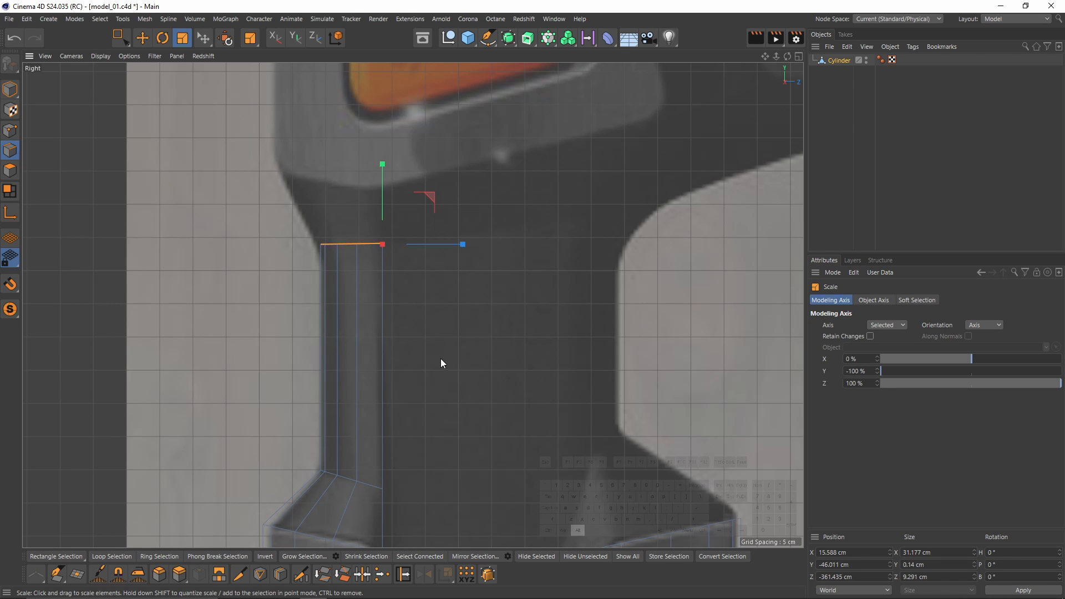
Undo the extrusion along the neck and its flattening.
{"action": "scroll", "coordinate": [472, 399], "scroll_direction": "down", "scroll_amount": 1}
{"action": "mouse_move", "coordinate": [482, 412]}
{"action": "middle_mouse_down", "text": "alt"}
{"action": "mouse_move", "coordinate": [393, 285]}
{"action": "mouse_move", "coordinate": [358, 274]}
{"action": "middle_mouse_up", "text": "alt"}
{"action": "key", "text": "ctrl+z"}
{"action": "key", "text": "ctrl+z"}
{"action": "key", "text": "ctrl+z"}
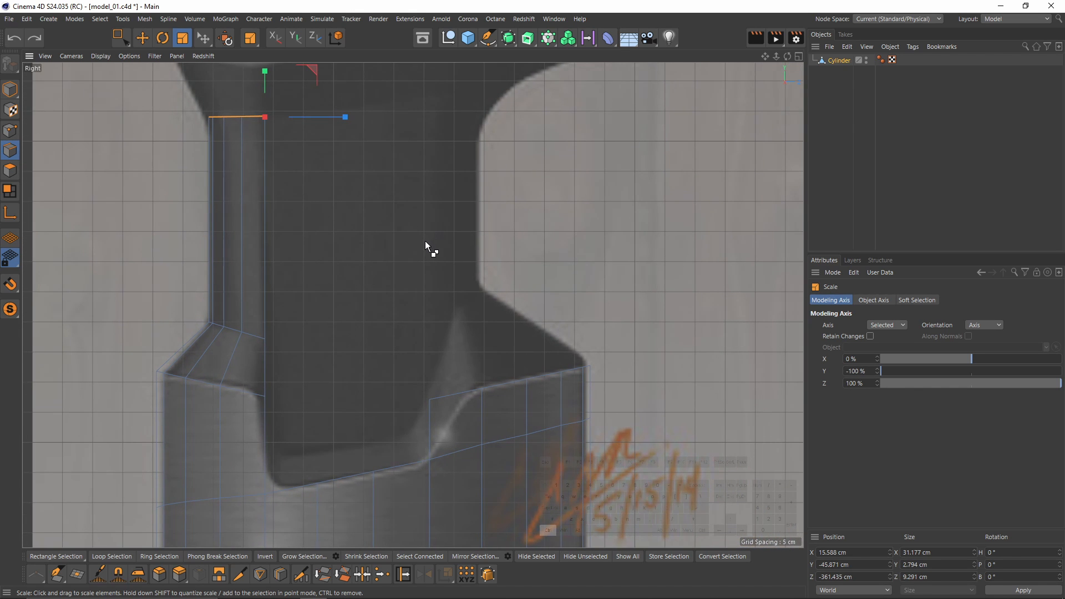
Slide the notch's upper right corner point along the shoulder edge by 58.1% to follow the reference's sloped outline.
{"action": "middle_click_drag", "start_coordinate": [411, 303], "coordinate": [378, 229], "text": "alt"}
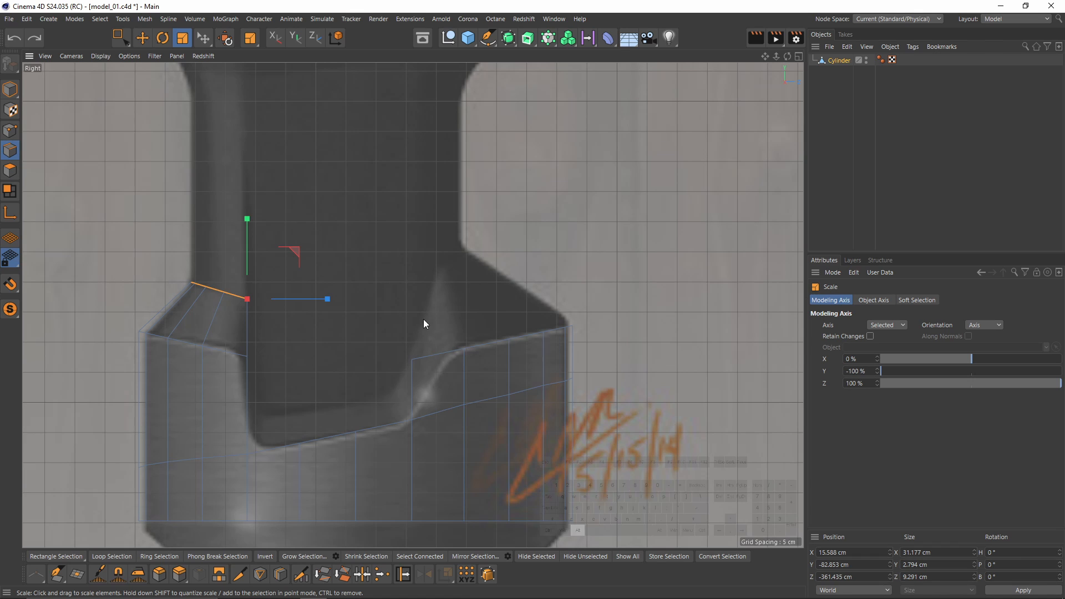
{"action": "middle_click_drag", "start_coordinate": [424, 319], "coordinate": [384, 325], "text": "alt"}
{"action": "scroll", "coordinate": [401, 373], "scroll_direction": "up", "scroll_amount": 2}
{"action": "left_click", "coordinate": [401, 359]}
{"action": "middle_click", "coordinate": [499, 352]}
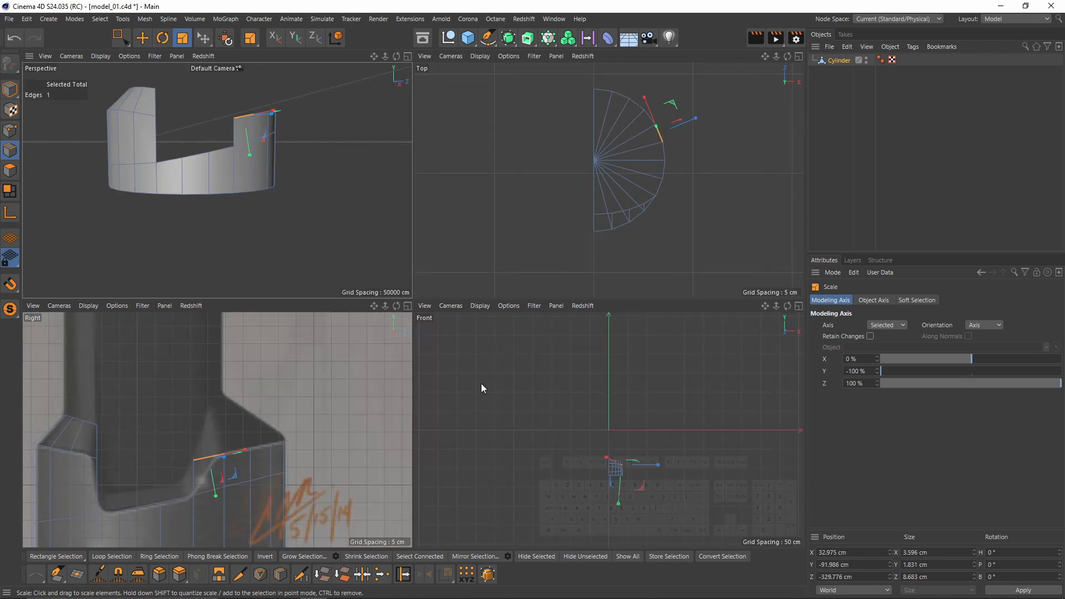
{"action": "middle_click", "coordinate": [309, 457]}
{"action": "scroll", "coordinate": [463, 355], "scroll_direction": "up", "scroll_amount": 3}
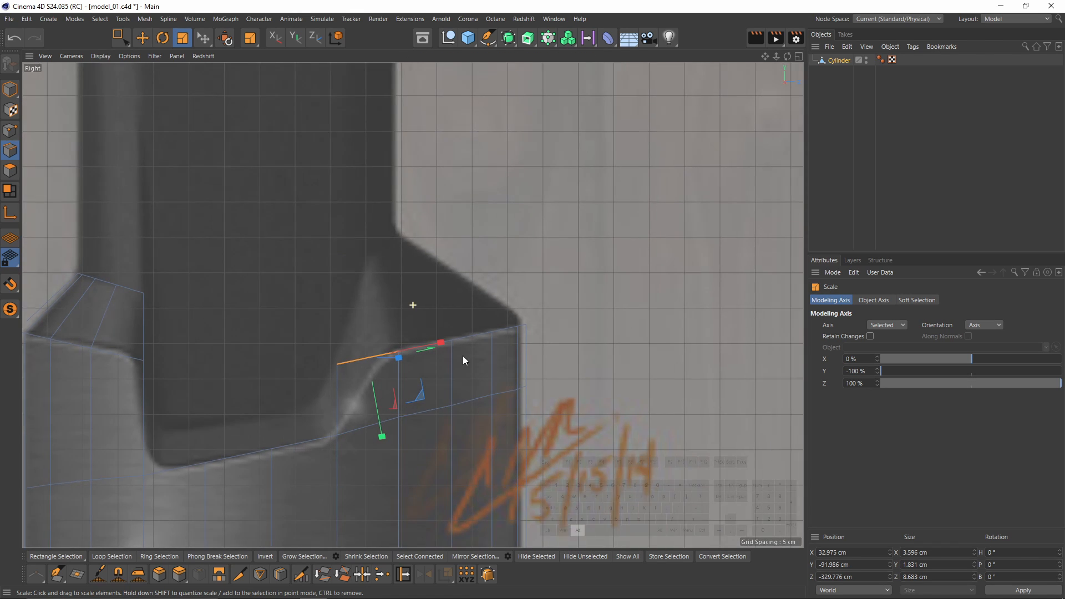
{"action": "left_click", "coordinate": [8, 132]}
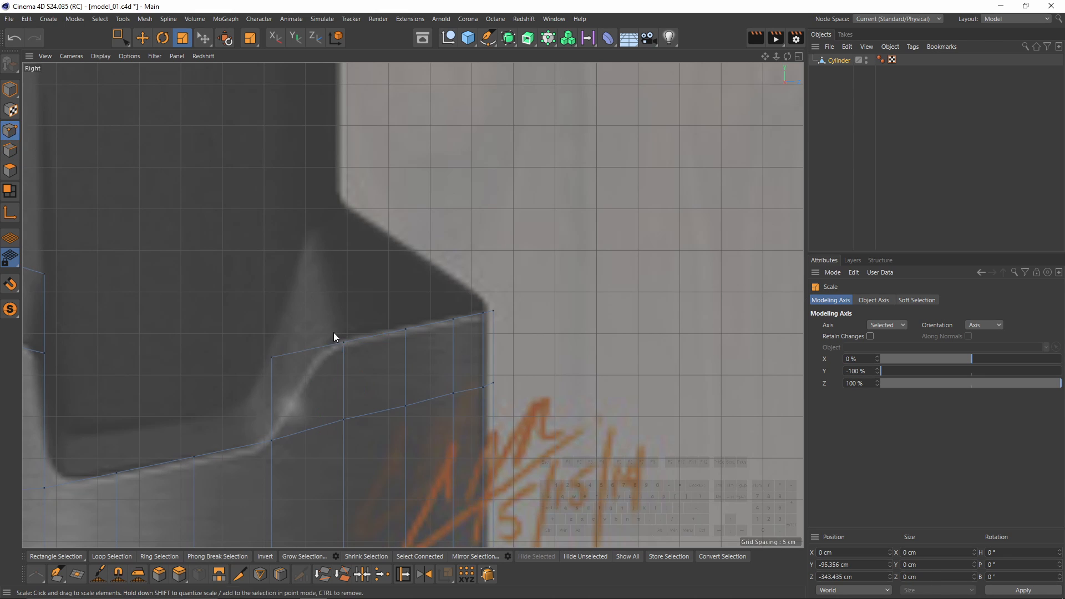
{"action": "key", "text": "m"}
{"action": "key", "text": "o"}
{"action": "left_click_drag", "start_coordinate": [271, 357], "coordinate": [314, 352]}
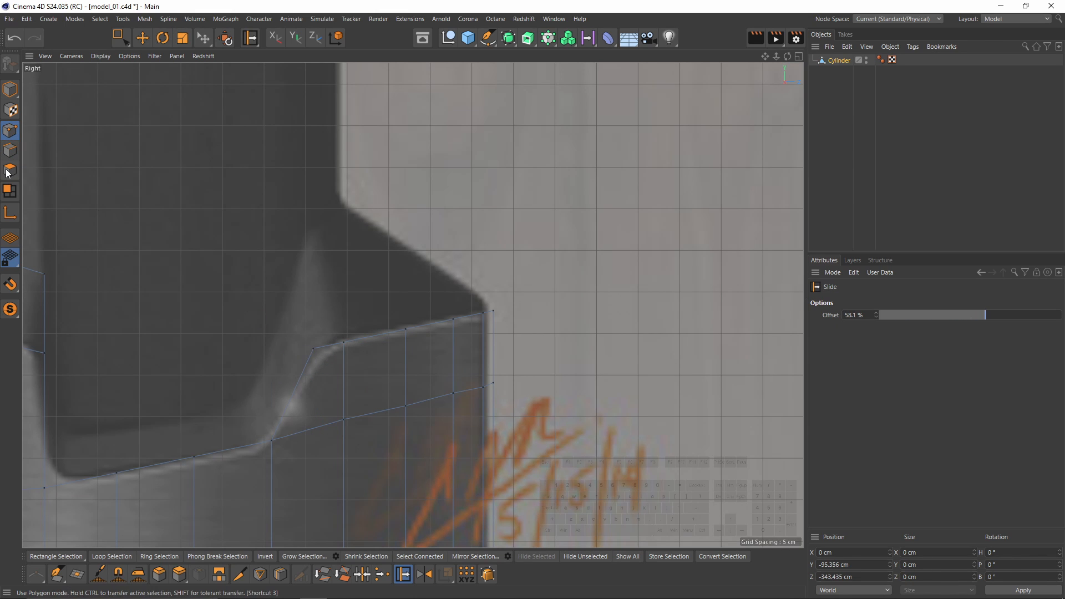
Select the right shoulder's five top edges on the half cylinder in the perspective view.
{"action": "left_click", "coordinate": [9, 153]}
{"action": "key", "text": "e"}
{"action": "middle_click", "coordinate": [308, 357]}
{"action": "middle_click", "coordinate": [176, 195]}
{"action": "middle_click_drag", "start_coordinate": [467, 228], "coordinate": [374, 323], "text": "alt"}
{"action": "left_click_drag", "start_coordinate": [373, 324], "coordinate": [317, 345], "text": "alt"}
{"action": "right_click_drag", "start_coordinate": [316, 345], "coordinate": [399, 327], "text": "alt"}
{"action": "left_click", "coordinate": [531, 198], "text": "ctrl+shift"}
{"action": "middle_click", "coordinate": [591, 453]}
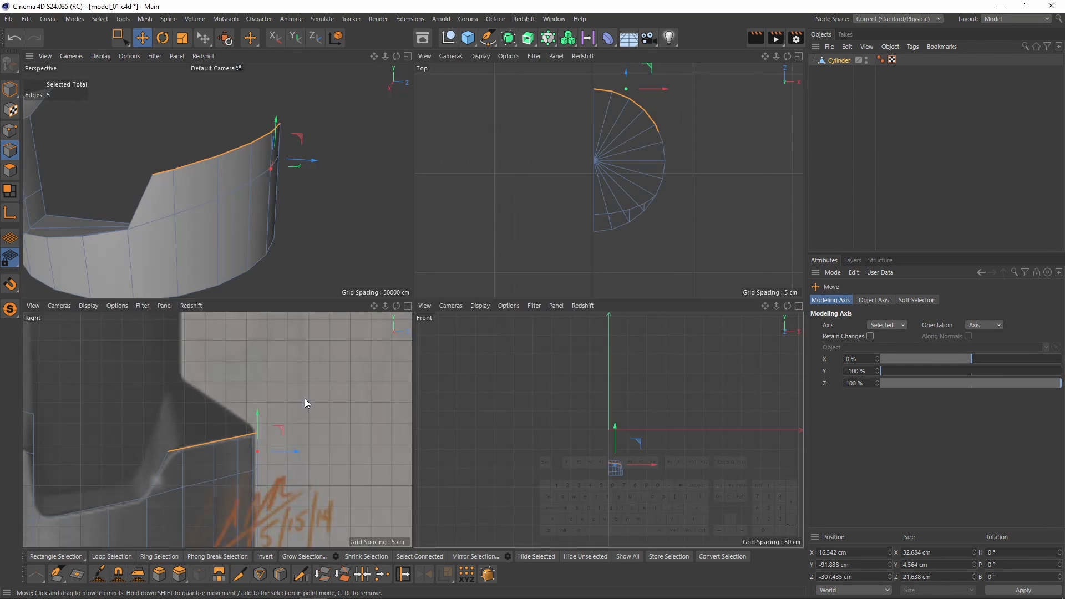
Set the modeling axis of the right shoulder's edges to Y -100% and Z -100%, at their notch-side end.
{"action": "middle_click", "coordinate": [304, 398]}
{"action": "right_click_drag", "start_coordinate": [467, 279], "coordinate": [529, 311], "text": "alt"}
{"action": "middle_click_drag", "start_coordinate": [529, 311], "coordinate": [555, 307], "text": "alt"}
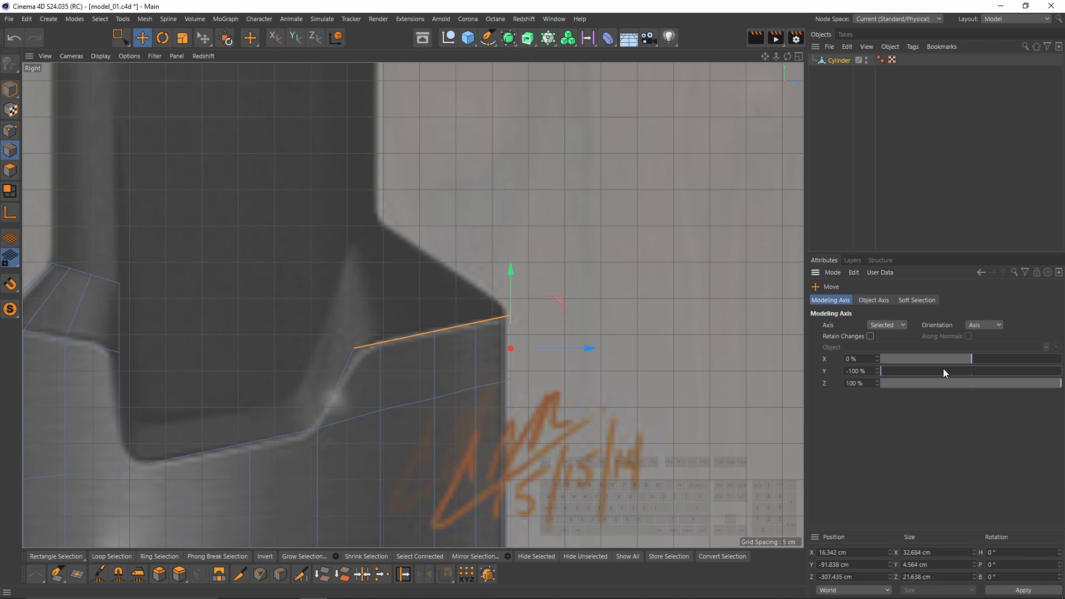
{"action": "left_click_drag", "start_coordinate": [943, 368], "coordinate": [1060, 371]}
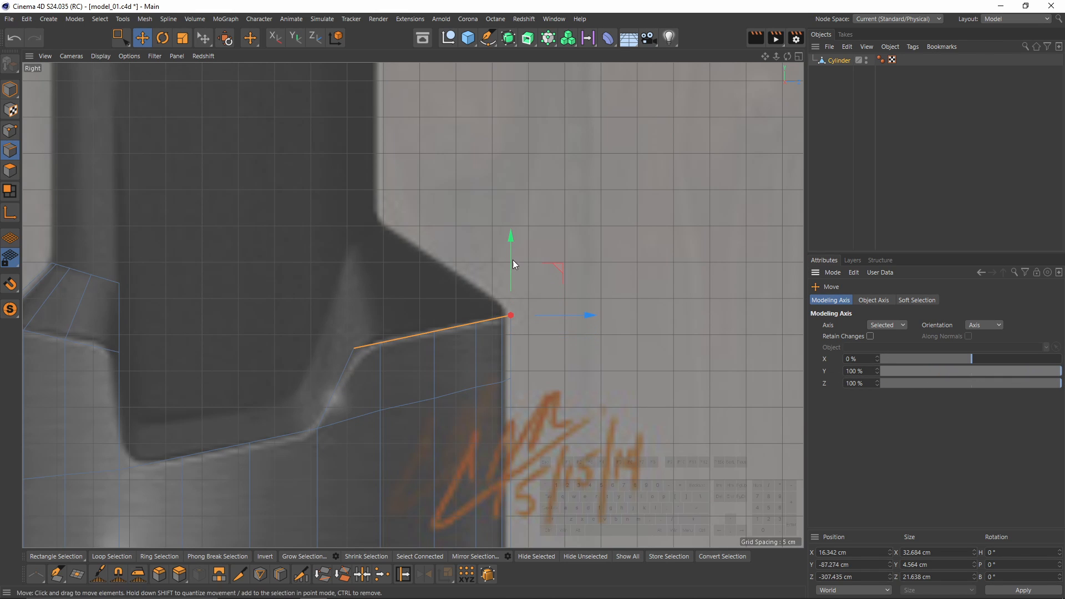
{"action": "key", "text": "ctrl+z"}
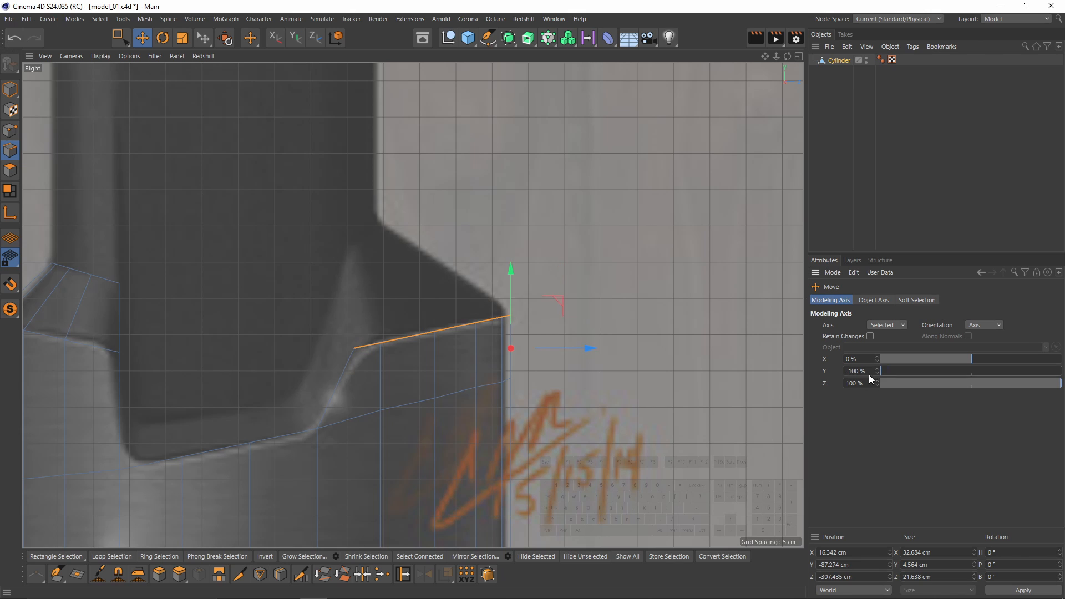
{"action": "left_click_drag", "start_coordinate": [990, 385], "coordinate": [837, 388]}
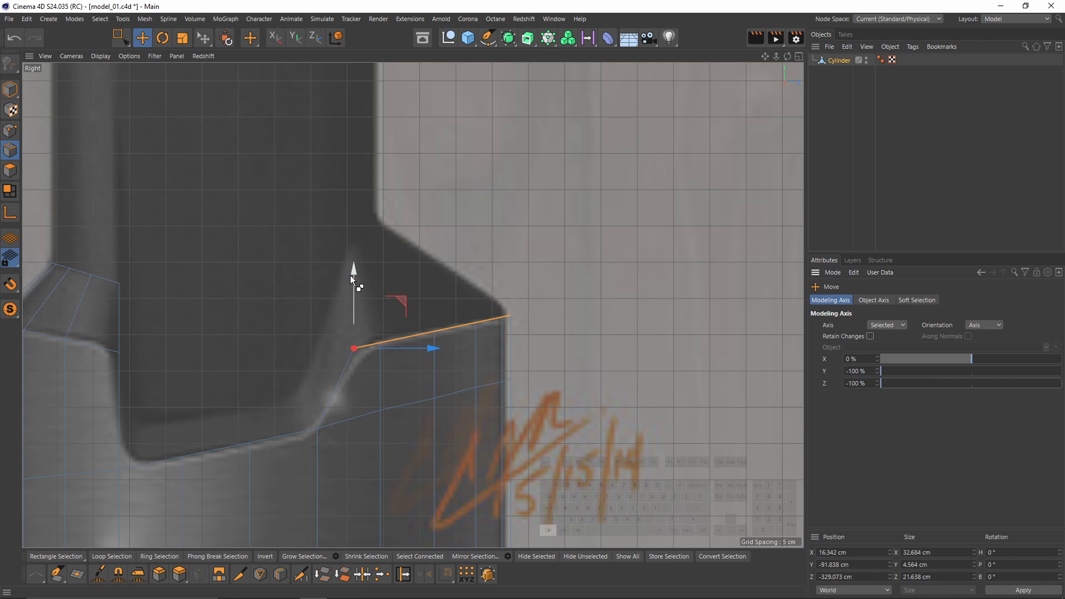
Extrude the right shoulder's edges up about 13.4 cm and scale them to about 4.6 cm in Z to meet the neck.
{"action": "left_click_drag", "start_coordinate": [351, 272], "coordinate": [349, 178]}
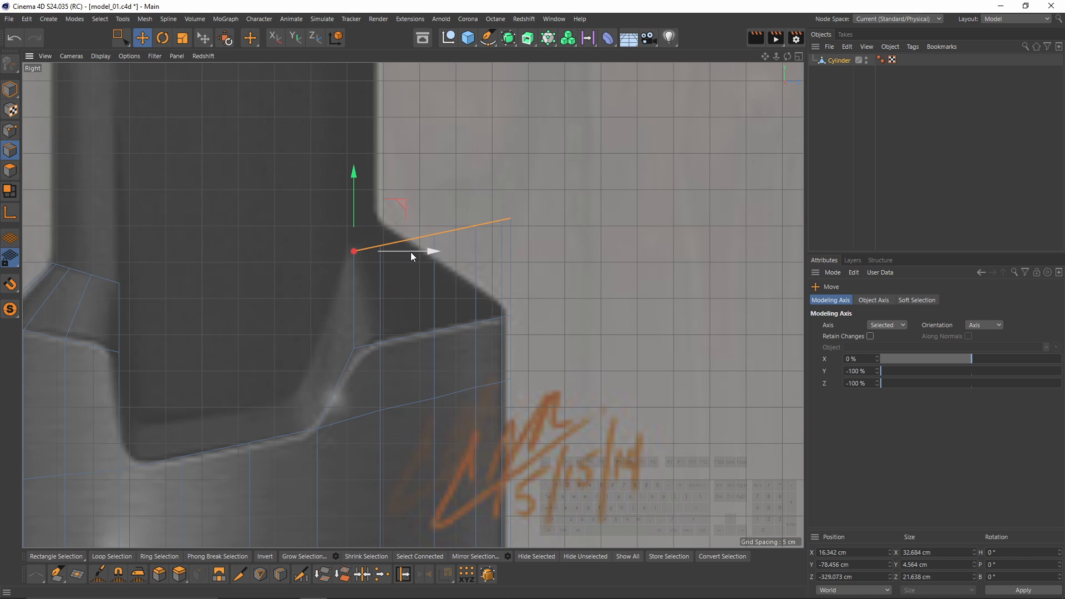
{"action": "key", "text": "t"}
{"action": "left_click_drag", "start_coordinate": [409, 251], "coordinate": [369, 261]}
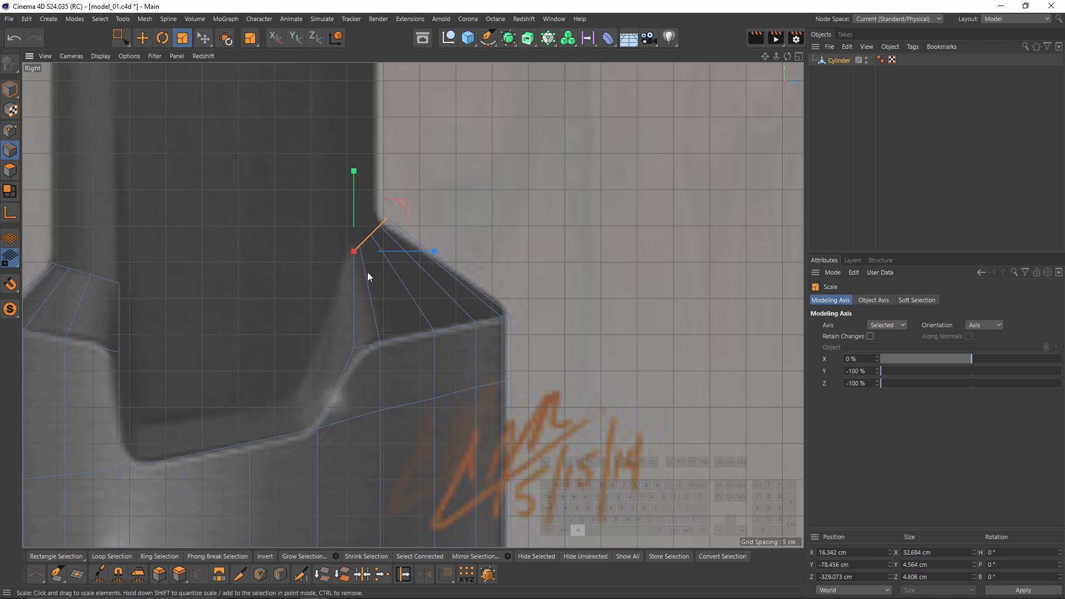
Add the left extrusion's top edges to the selection in the perspective view, so both extrusions' top edges are selected.
{"action": "middle_click_drag", "start_coordinate": [198, 287], "coordinate": [256, 278], "text": "alt"}
{"action": "middle_click", "coordinate": [253, 275]}
{"action": "middle_click", "coordinate": [201, 183]}
{"action": "left_click_drag", "start_coordinate": [199, 181], "coordinate": [330, 252], "text": "alt"}
{"action": "scroll", "coordinate": [296, 228], "scroll_direction": "up", "scroll_amount": 2}
{"action": "left_click", "coordinate": [296, 228], "text": "shift"}
{"action": "left_click", "coordinate": [254, 217], "text": "shift"}
{"action": "left_click", "coordinate": [207, 199], "text": "shift"}
{"action": "left_click", "coordinate": [198, 194], "text": "shift"}
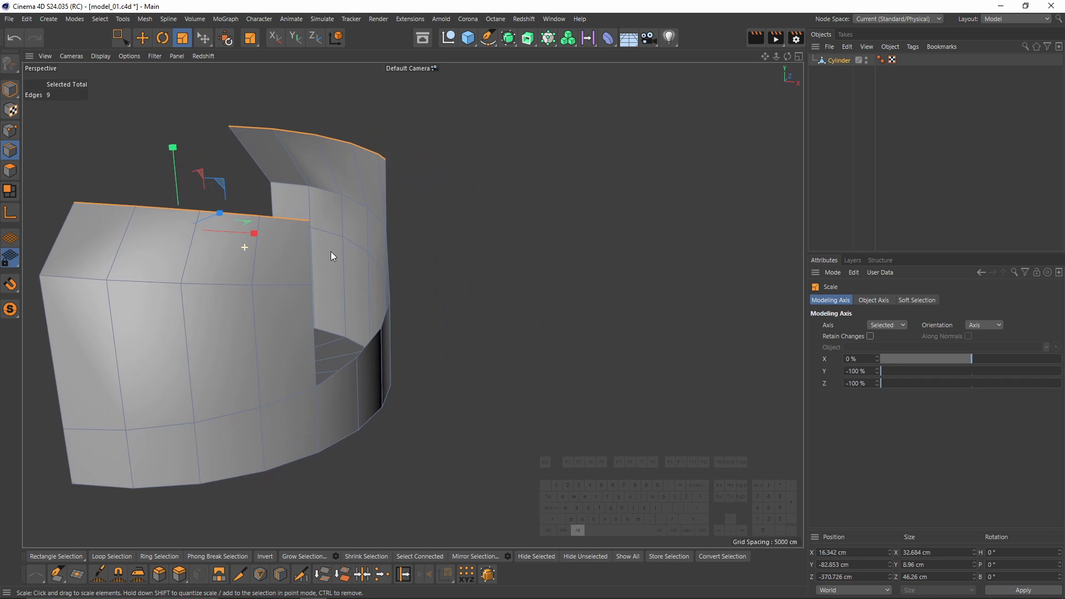
Set the modeling axis of the selected top edges to X -100%, Y 0% and Z 0%.
{"action": "middle_click_drag", "start_coordinate": [331, 251], "coordinate": [376, 292], "text": "alt"}
{"action": "left_click_drag", "start_coordinate": [376, 292], "coordinate": [394, 365], "text": "alt"}
{"action": "scroll", "coordinate": [395, 364], "scroll_direction": "down", "scroll_amount": 2}
{"action": "middle_click_drag", "start_coordinate": [372, 355], "coordinate": [367, 401], "text": "alt"}
{"action": "left_click_drag", "start_coordinate": [367, 401], "coordinate": [358, 380], "text": "alt"}
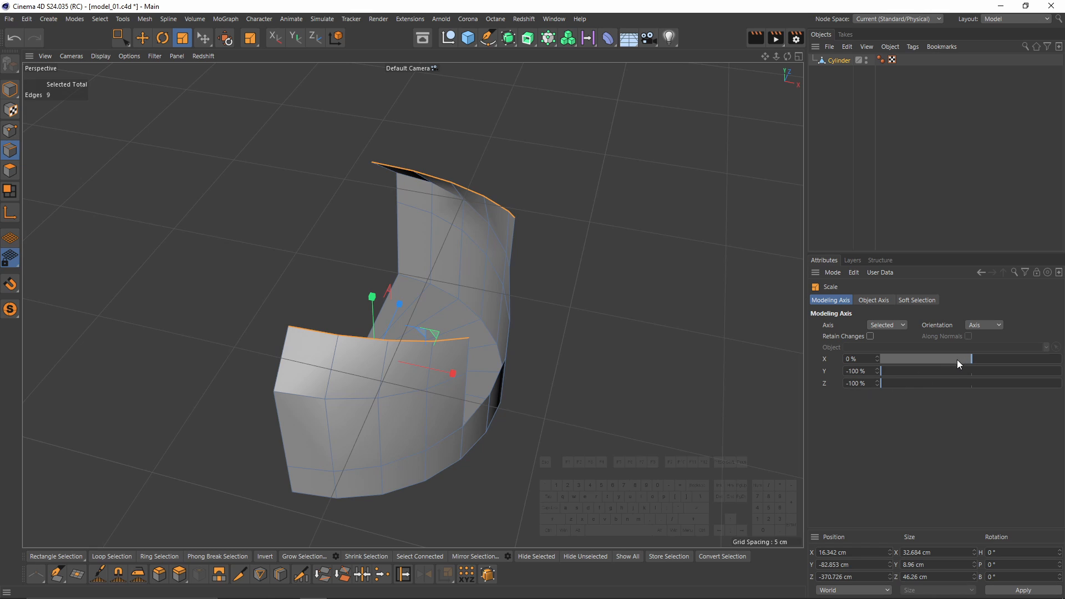
{"action": "left_click_drag", "start_coordinate": [921, 360], "coordinate": [881, 361]}
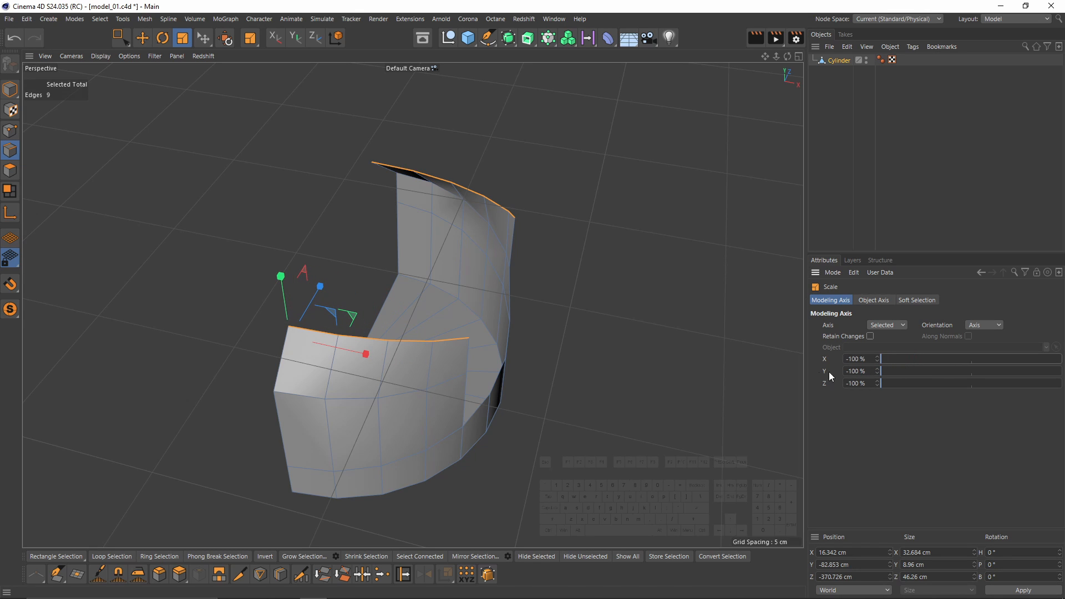
{"action": "left_click", "coordinate": [861, 371]}
{"action": "type", "text": "0"}
{"action": "key", "text": "Tab"}
{"action": "type", "text": "0"}
{"action": "key", "text": "Return"}
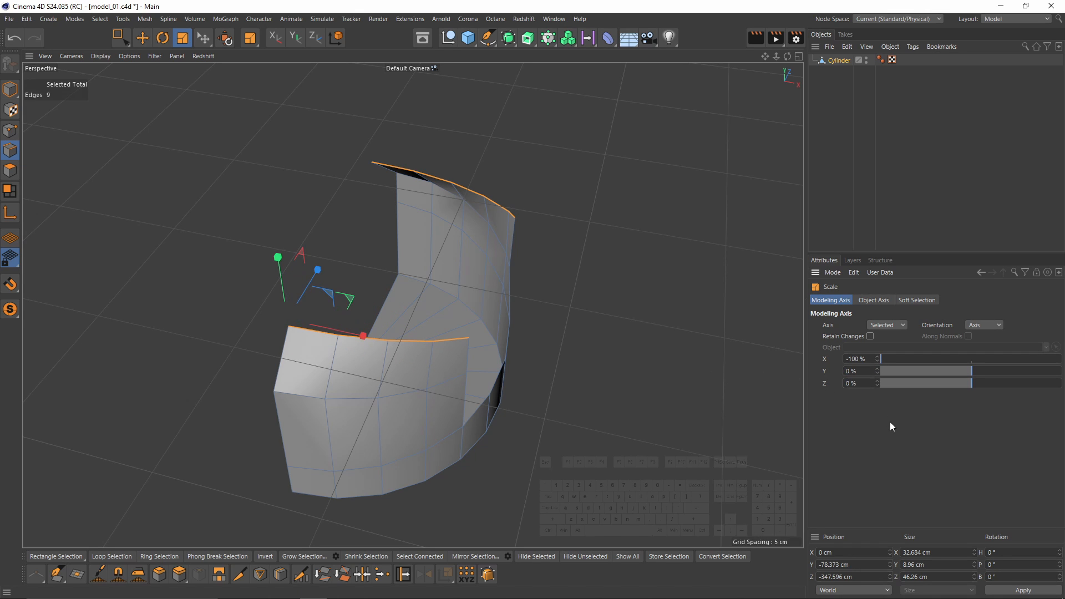
Scale both extrusions' top edges inward along X to about 17.1 cm.
{"action": "left_click_drag", "start_coordinate": [411, 257], "coordinate": [477, 218]}
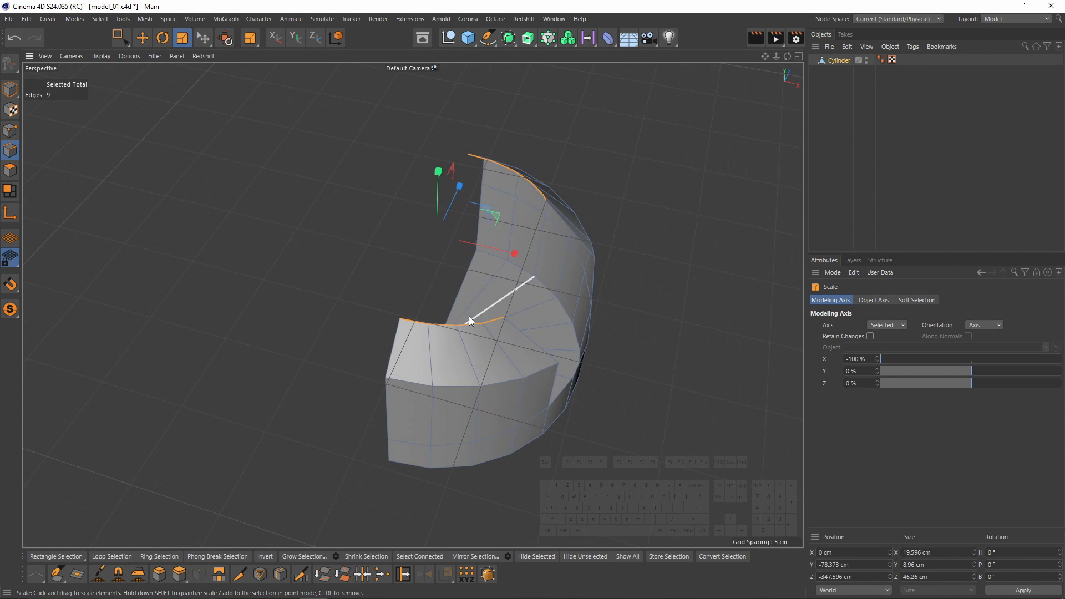
{"action": "middle_click", "coordinate": [549, 273]}
{"action": "key", "text": "F1"}
{"action": "left_click_drag", "start_coordinate": [490, 291], "coordinate": [534, 257], "text": "alt"}
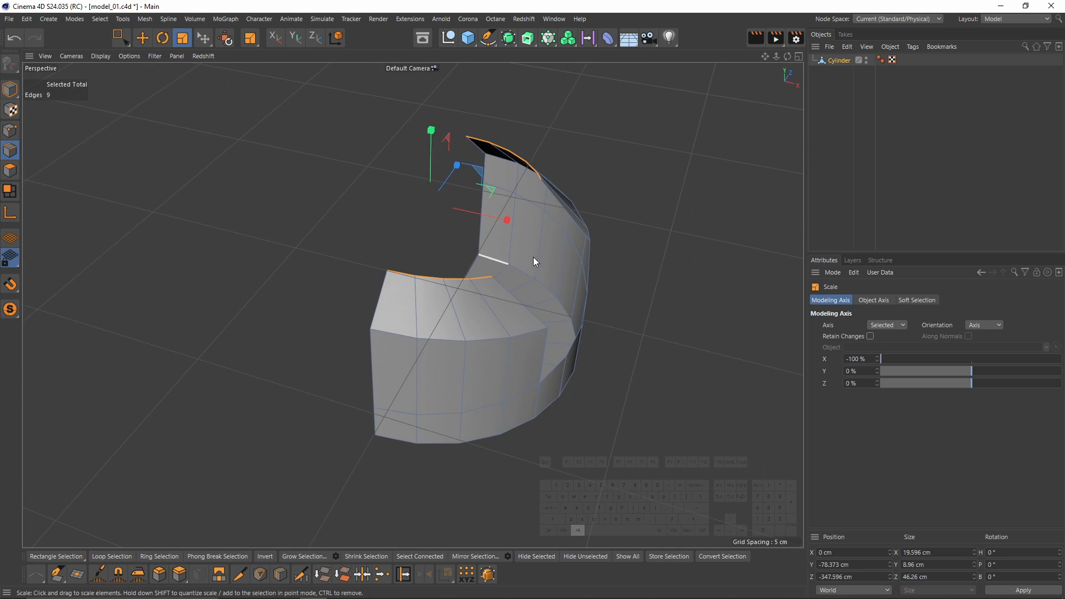
{"action": "middle_click", "coordinate": [560, 236]}
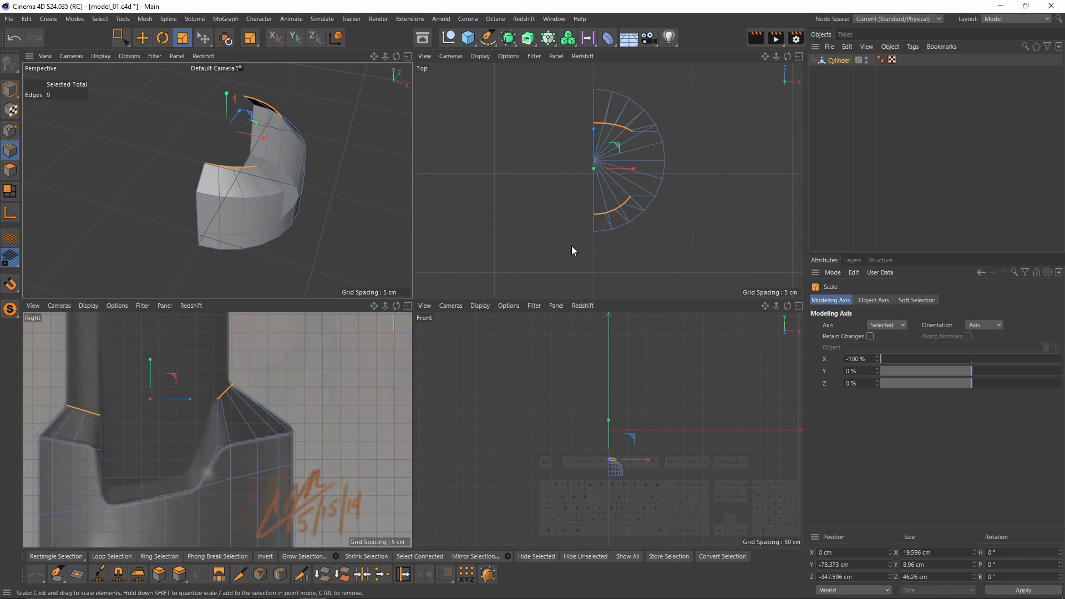
{"action": "middle_click", "coordinate": [571, 245]}
{"action": "left_click_drag", "start_coordinate": [465, 283], "coordinate": [402, 325]}
{"action": "middle_click", "coordinate": [453, 282]}
{"action": "middle_click", "coordinate": [408, 285]}
{"action": "middle_click", "coordinate": [401, 329]}
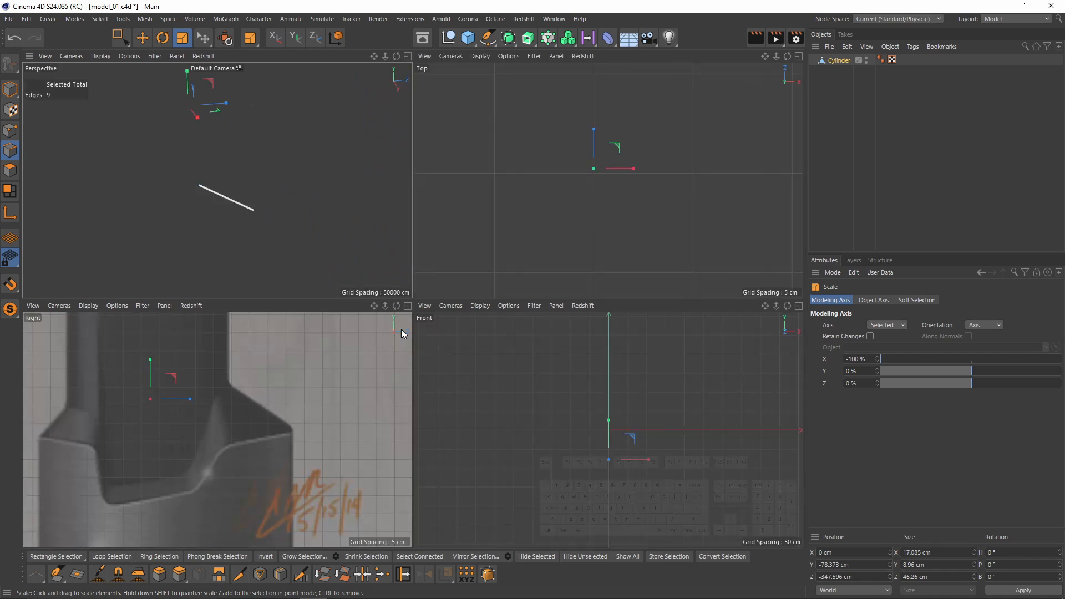
Extrude the three notch floor edges straight up in the right view and switch to editing points.
{"action": "middle_click", "coordinate": [311, 407]}
{"action": "middle_click_drag", "start_coordinate": [210, 444], "coordinate": [289, 407], "text": "alt"}
{"action": "scroll", "coordinate": [288, 408], "scroll_direction": "up", "scroll_amount": 2}
{"action": "left_click", "coordinate": [291, 415]}
{"action": "left_click", "coordinate": [364, 408], "text": "shift"}
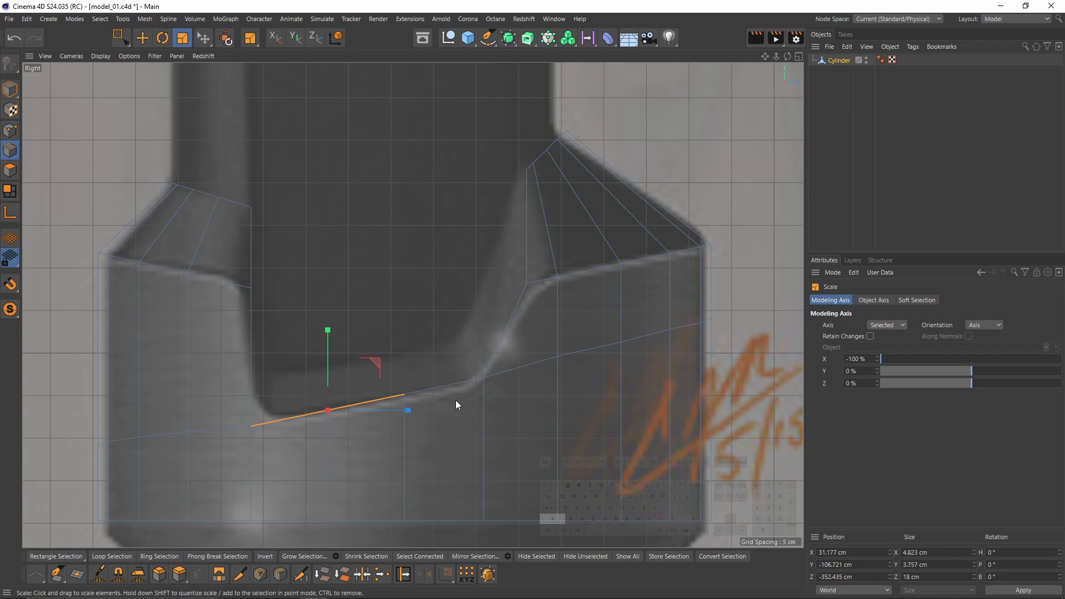
{"action": "left_click", "coordinate": [454, 393], "text": "shift"}
{"action": "key", "text": "e"}
{"action": "left_click_drag", "start_coordinate": [366, 339], "coordinate": [353, 299]}
{"action": "left_click", "coordinate": [10, 131]}
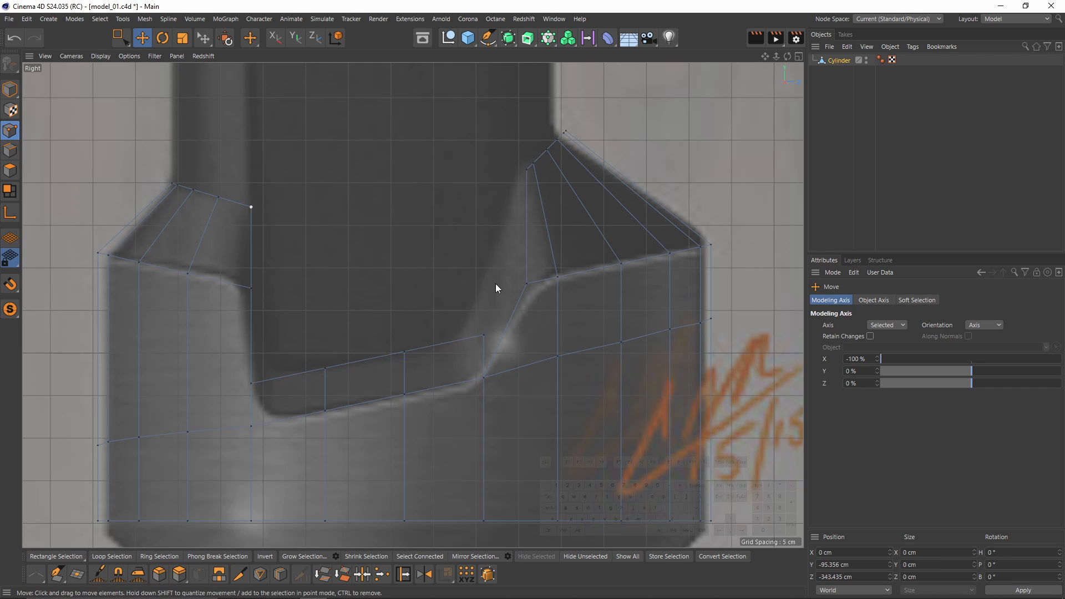
Slide the two end points of the extruded notch floor's top edge inward in the right view.
{"action": "key", "text": "m"}
{"action": "key", "text": "o"}
{"action": "scroll", "coordinate": [488, 348], "scroll_direction": "up", "scroll_amount": 5}
{"action": "left_click_drag", "start_coordinate": [469, 369], "coordinate": [431, 372]}
{"action": "middle_click_drag", "start_coordinate": [361, 359], "coordinate": [507, 309], "text": "alt"}
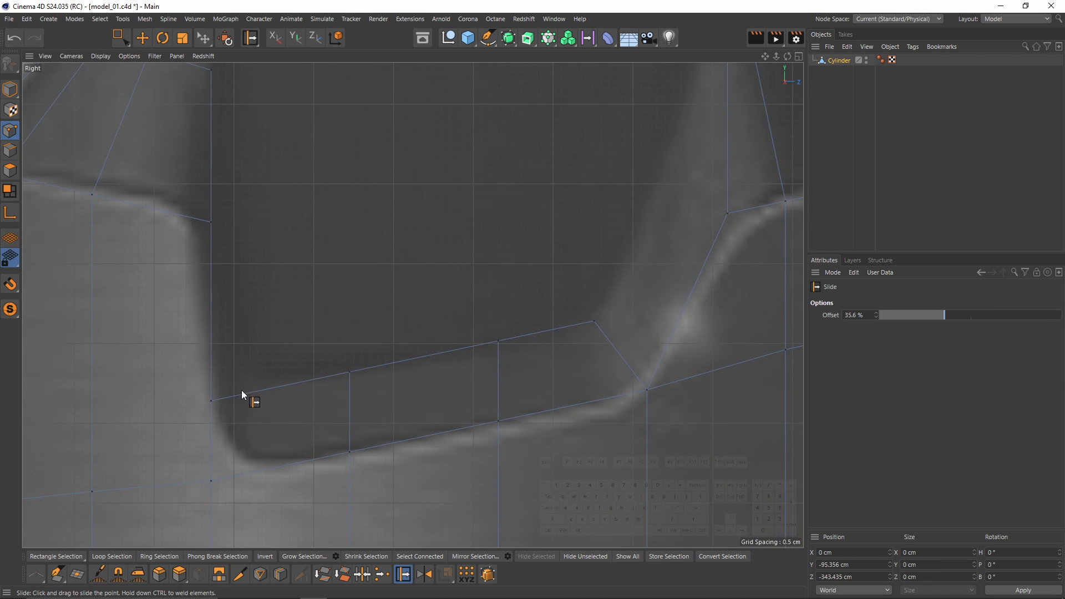
{"action": "left_click_drag", "start_coordinate": [214, 400], "coordinate": [250, 393]}
Flatten the notch floor's extruded top edges along X and move them inward to X 17.48 cm.
{"action": "left_click", "coordinate": [10, 150]}
{"action": "key", "text": "e"}
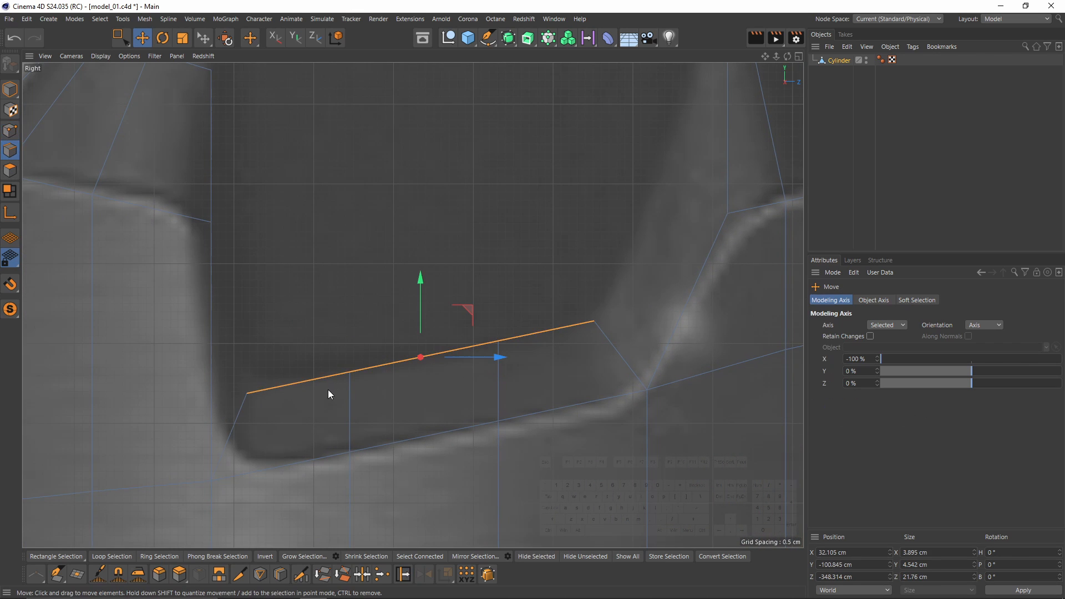
{"action": "middle_click", "coordinate": [476, 335]}
{"action": "middle_click", "coordinate": [637, 221]}
{"action": "key", "text": "t"}
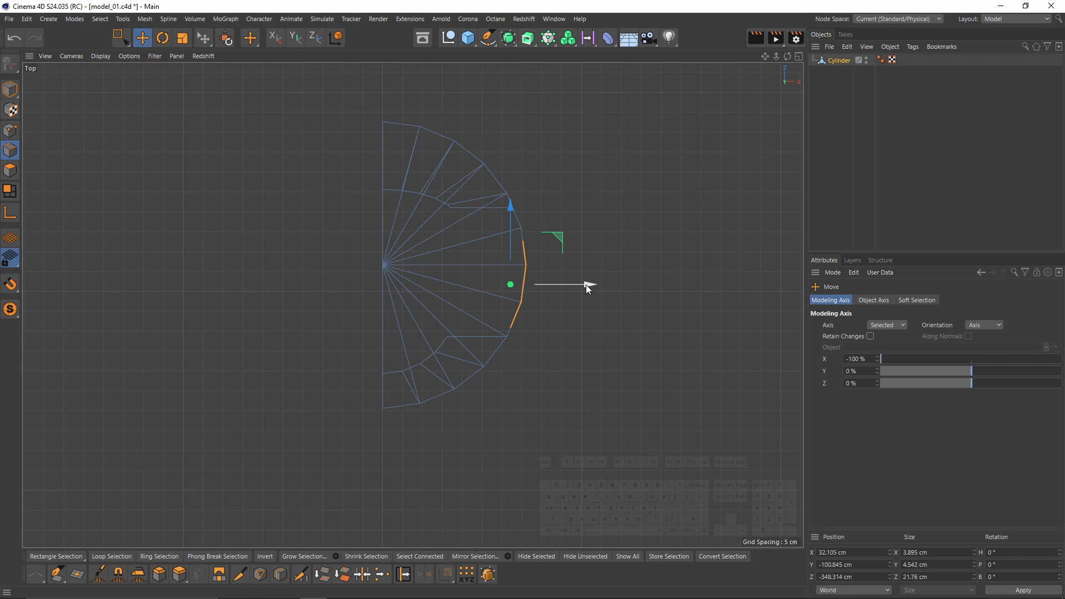
{"action": "left_click_drag", "start_coordinate": [586, 285], "coordinate": [508, 288]}
{"action": "key", "text": "e"}
{"action": "left_click_drag", "start_coordinate": [588, 288], "coordinate": [530, 289]}
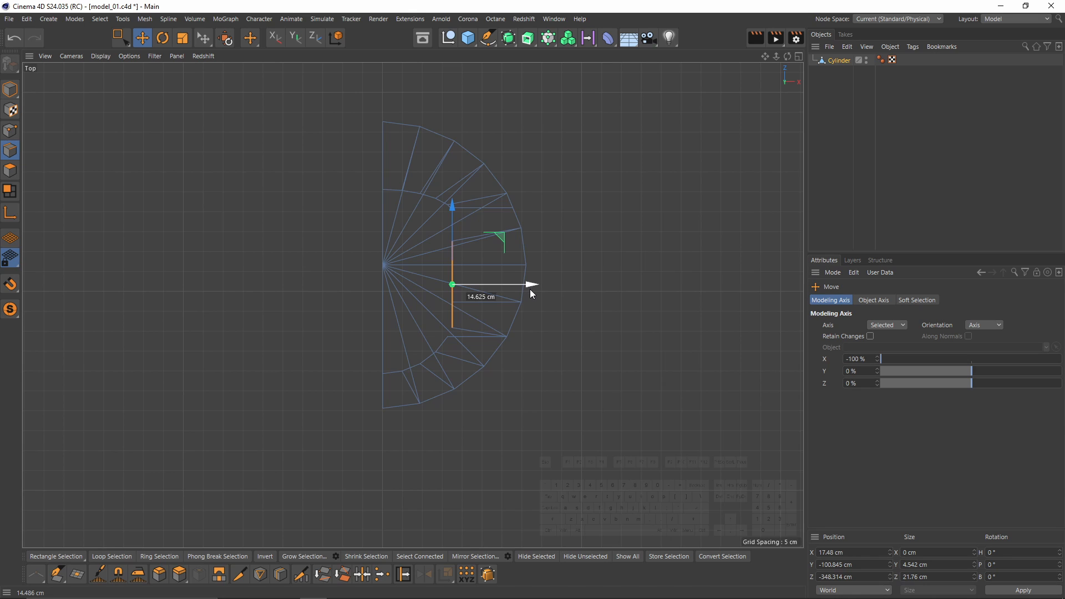
{"action": "key", "text": "F1"}
{"action": "left_click_drag", "start_coordinate": [205, 168], "coordinate": [365, 265], "text": "alt"}
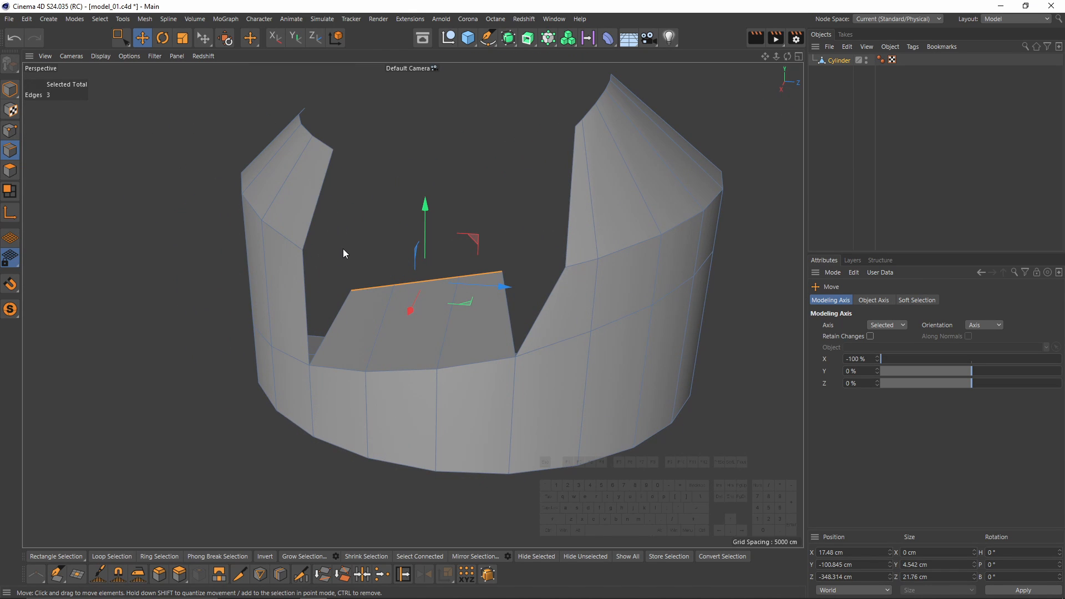
Fill the gaps at both sides of the notch and bridge its back wall with the Polygon Pen.
{"action": "left_click", "coordinate": [145, 19]}
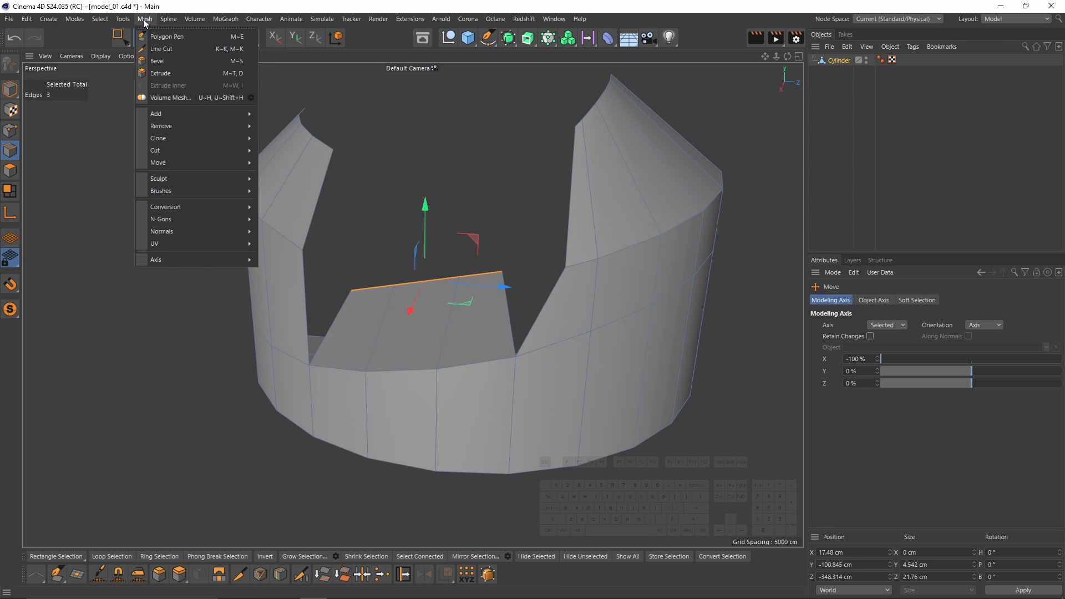
{"action": "left_click", "coordinate": [161, 38]}
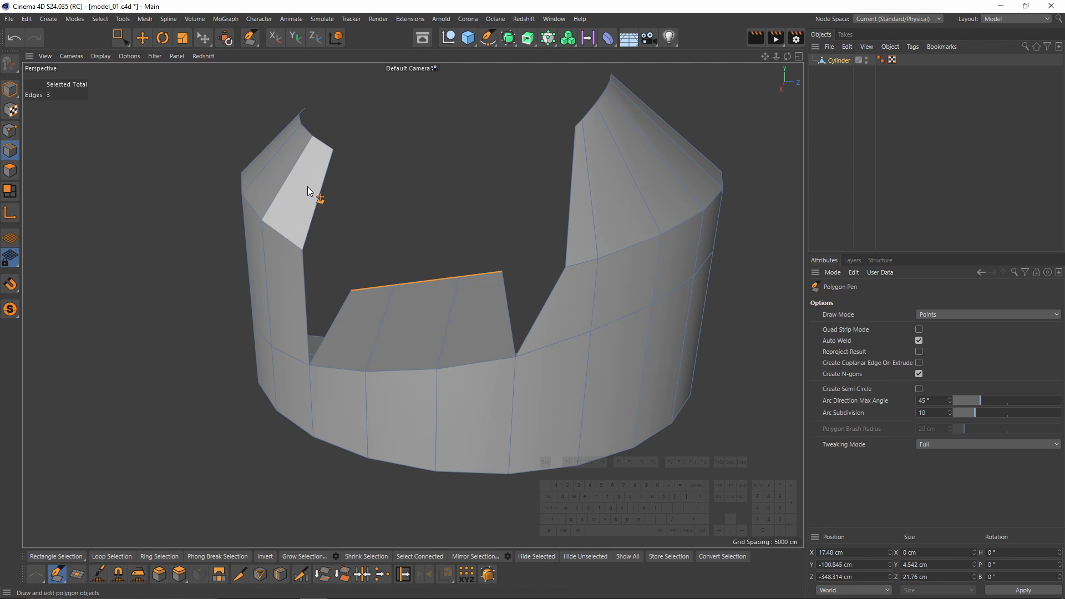
{"action": "left_click_drag", "start_coordinate": [338, 324], "coordinate": [493, 208], "text": "alt"}
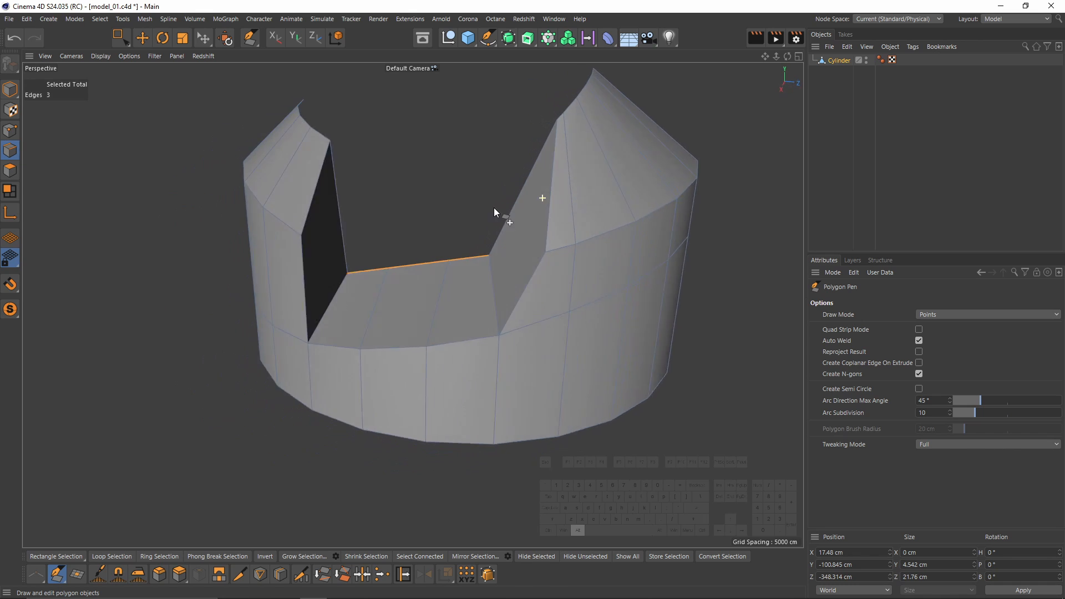
{"action": "middle_click", "coordinate": [494, 207]}
{"action": "right_click_drag", "start_coordinate": [374, 375], "coordinate": [290, 394], "text": "alt"}
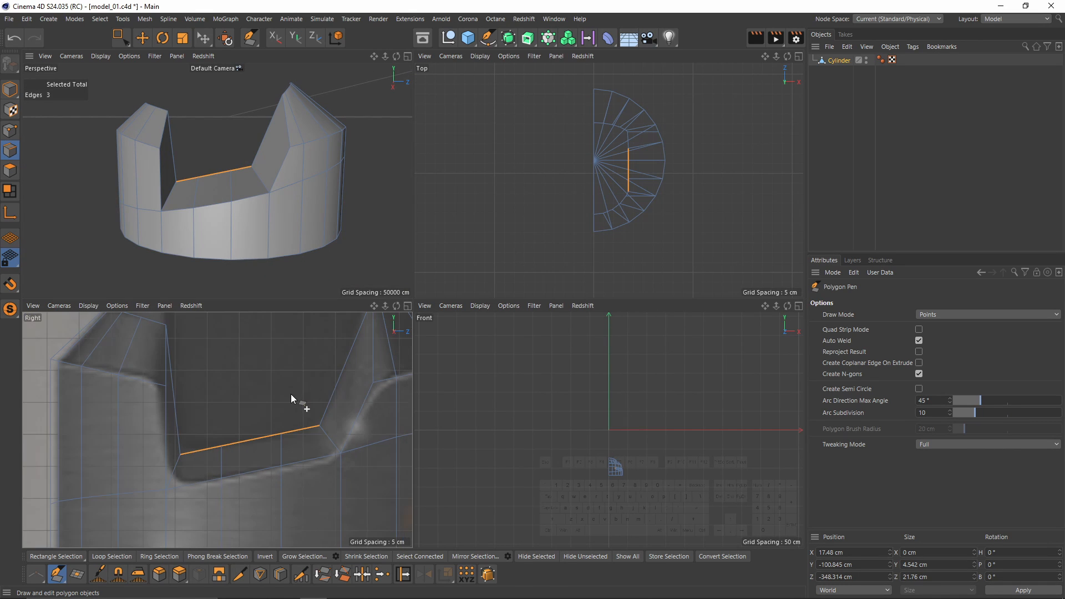
{"action": "middle_click", "coordinate": [290, 395]}
{"action": "middle_click_drag", "start_coordinate": [348, 220], "coordinate": [314, 284], "text": "alt"}
{"action": "middle_click", "coordinate": [295, 242]}
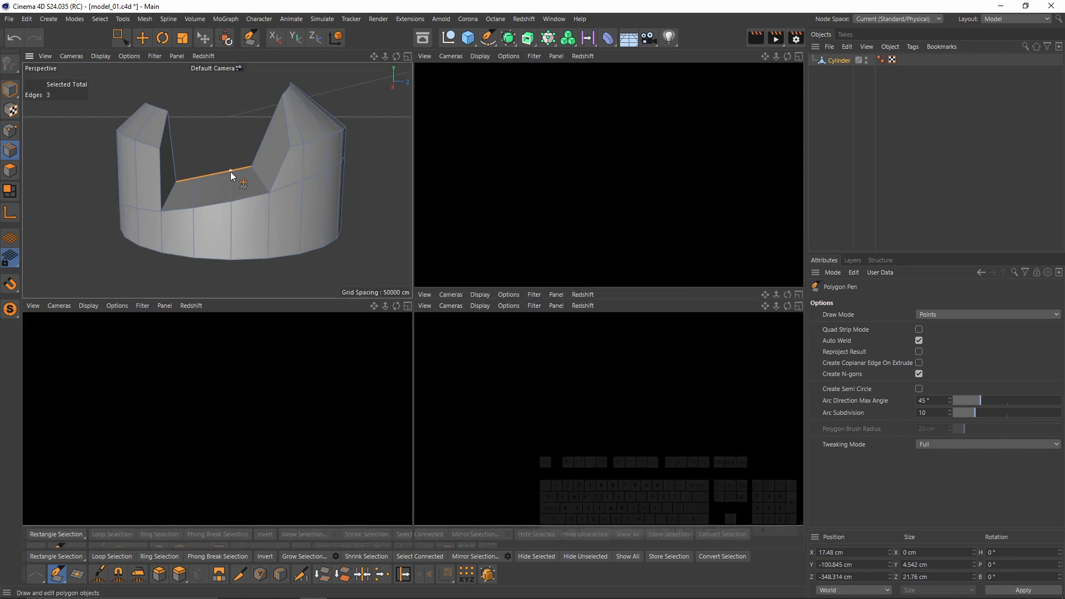
{"action": "middle_click", "coordinate": [231, 172]}
{"action": "left_click_drag", "start_coordinate": [315, 245], "coordinate": [520, 198], "text": "ctrl"}
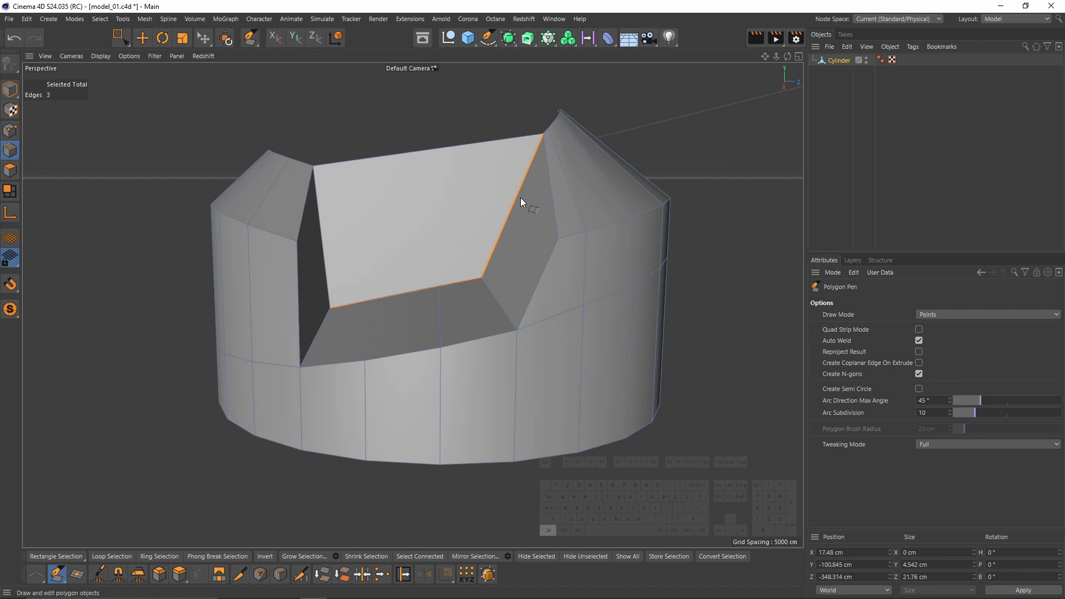
{"action": "left_click_drag", "start_coordinate": [464, 251], "coordinate": [463, 304], "text": "alt"}
{"action": "left_click", "coordinate": [10, 130]}
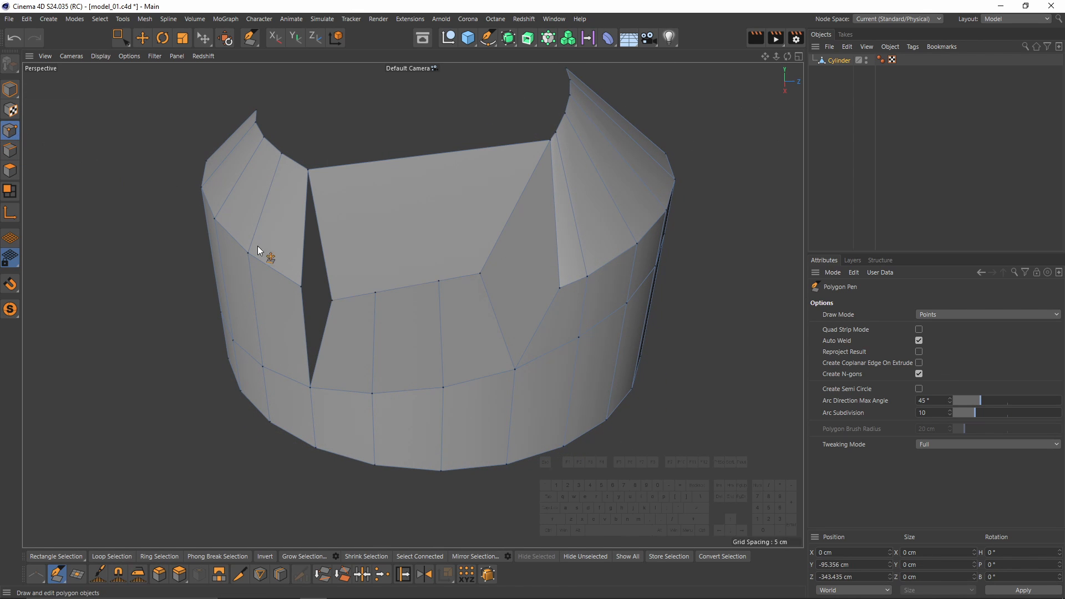
{"action": "key", "text": "e"}
{"action": "left_click", "coordinate": [373, 291]}
{"action": "middle_click", "coordinate": [362, 154]}
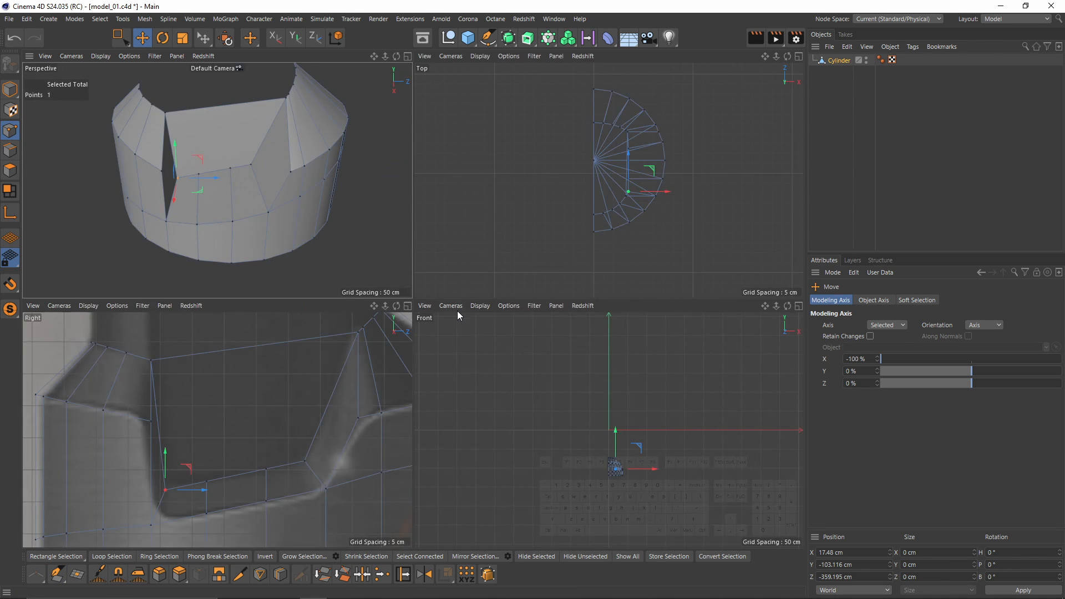
{"action": "middle_click", "coordinate": [457, 314]}
{"action": "middle_click", "coordinate": [318, 394]}
{"action": "middle_click", "coordinate": [318, 394]}
{"action": "right_click_drag", "start_coordinate": [438, 354], "coordinate": [421, 319], "text": "alt"}
{"action": "middle_click_drag", "start_coordinate": [420, 318], "coordinate": [377, 418], "text": "alt"}
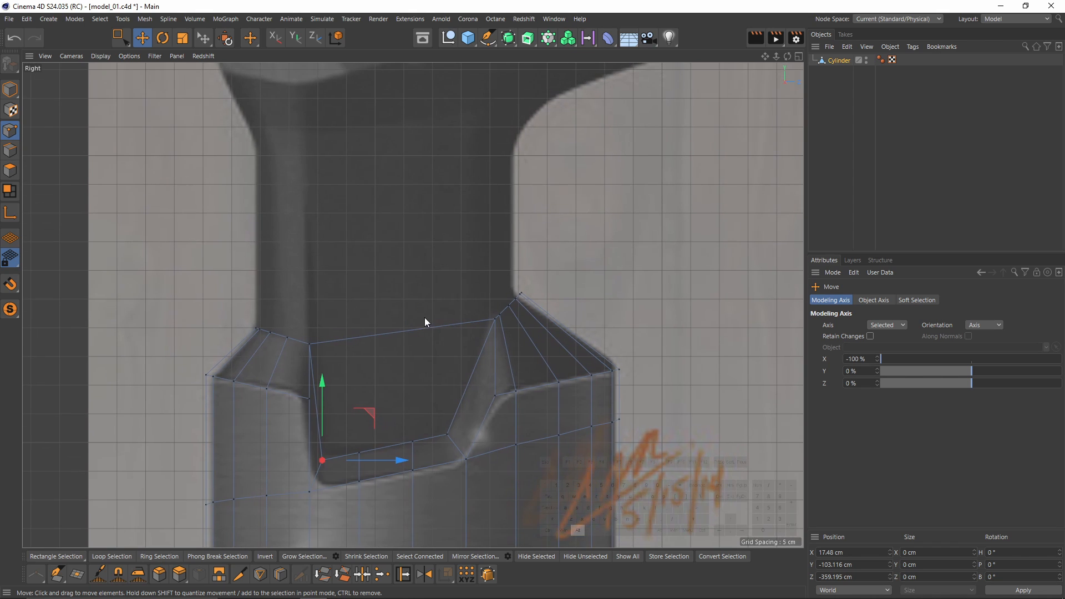
{"action": "middle_click", "coordinate": [280, 213]}
{"action": "middle_click", "coordinate": [284, 214]}
{"action": "left_click_drag", "start_coordinate": [284, 214], "coordinate": [360, 239], "text": "alt"}
Select all the mesh's top rim edges in the right view and extrude them straight up along the neck.
{"action": "left_click", "coordinate": [10, 151]}
{"action": "middle_click", "coordinate": [191, 231]}
{"action": "middle_click", "coordinate": [387, 407]}
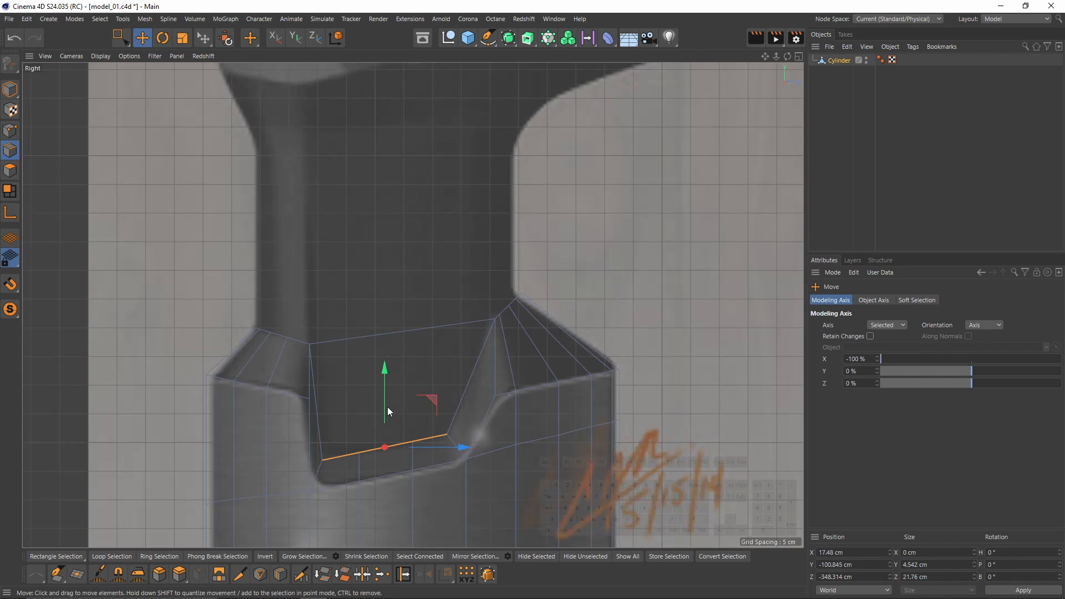
{"action": "key", "text": "0"}
{"action": "left_click_drag", "start_coordinate": [206, 269], "coordinate": [559, 345]}
{"action": "middle_click_drag", "start_coordinate": [399, 242], "coordinate": [410, 300], "text": "alt"}
{"action": "left_click_drag", "start_coordinate": [404, 302], "coordinate": [402, 103], "text": "ctrl"}
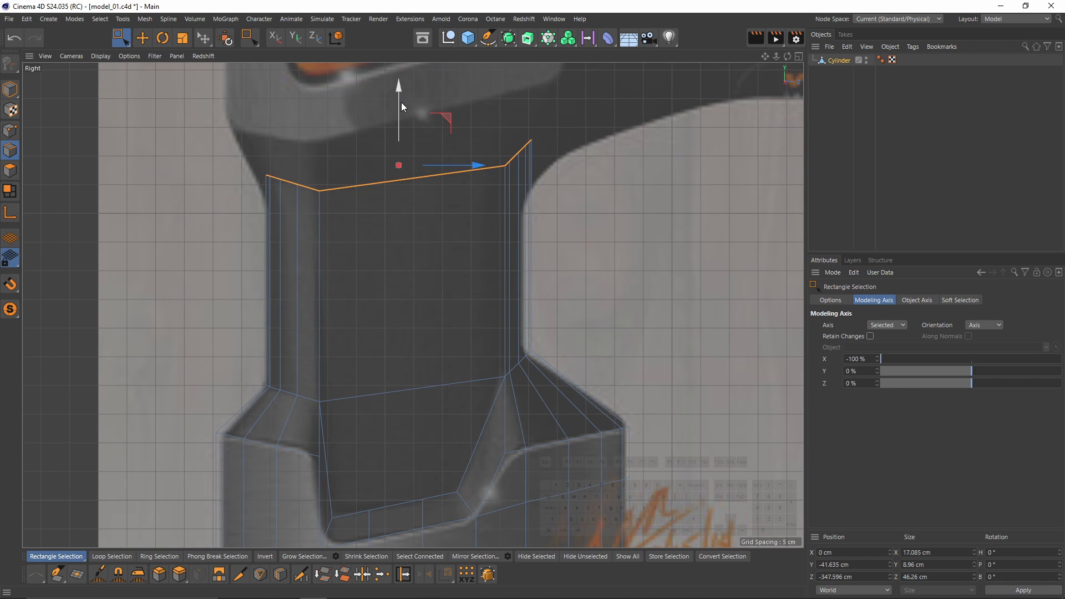
Lower the slanted top edges on the neck's handle side to about Y -41.3 cm.
{"action": "left_click_drag", "start_coordinate": [470, 104], "coordinate": [557, 187]}
{"action": "scroll", "coordinate": [529, 172], "scroll_direction": "up", "scroll_amount": 3}
{"action": "left_click_drag", "start_coordinate": [510, 82], "coordinate": [509, 98]}
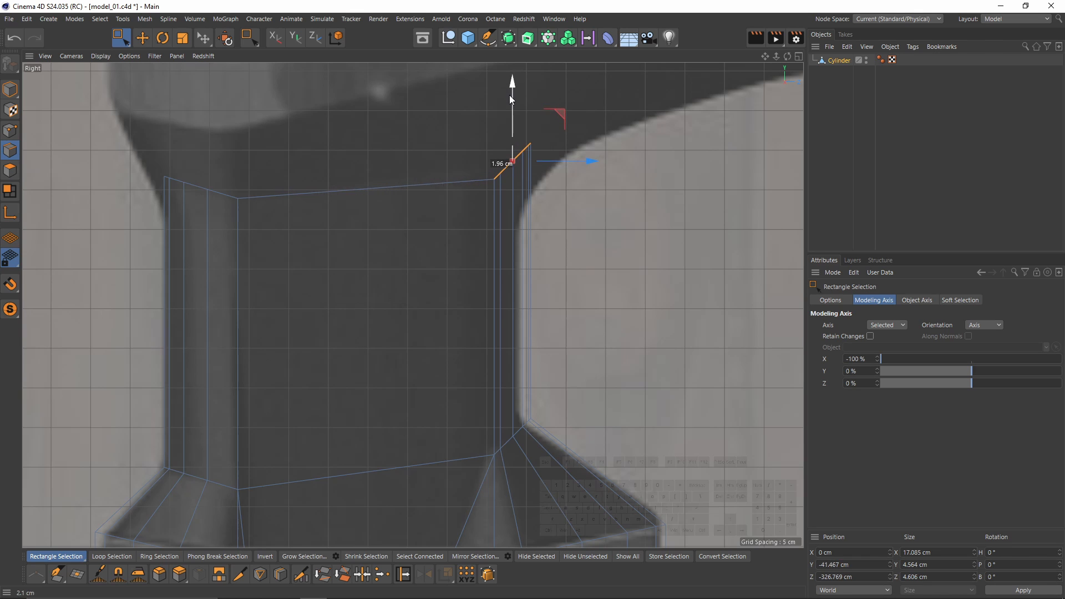
{"action": "middle_click_drag", "start_coordinate": [511, 93], "coordinate": [480, 224], "text": "alt"}
{"action": "middle_click_drag", "start_coordinate": [508, 275], "coordinate": [497, 223], "text": "alt"}
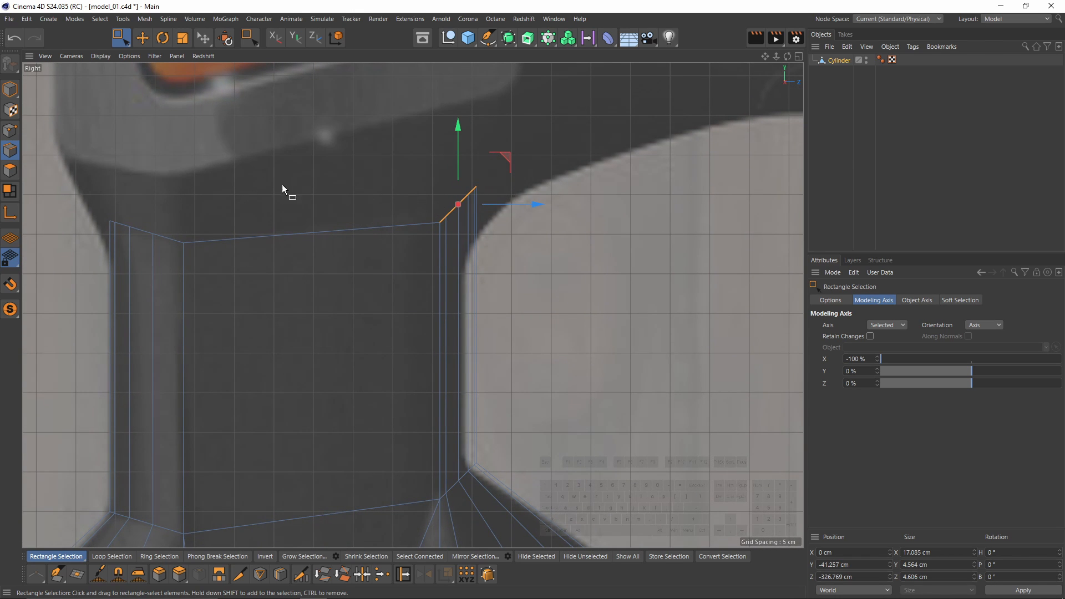
Flatten all of the neck's top edges along Y and lower them to Y -45.065 cm.
{"action": "left_click_drag", "start_coordinate": [76, 185], "coordinate": [547, 278]}
{"action": "middle_click_drag", "start_coordinate": [428, 232], "coordinate": [447, 264], "text": "alt"}
{"action": "key", "text": "t"}
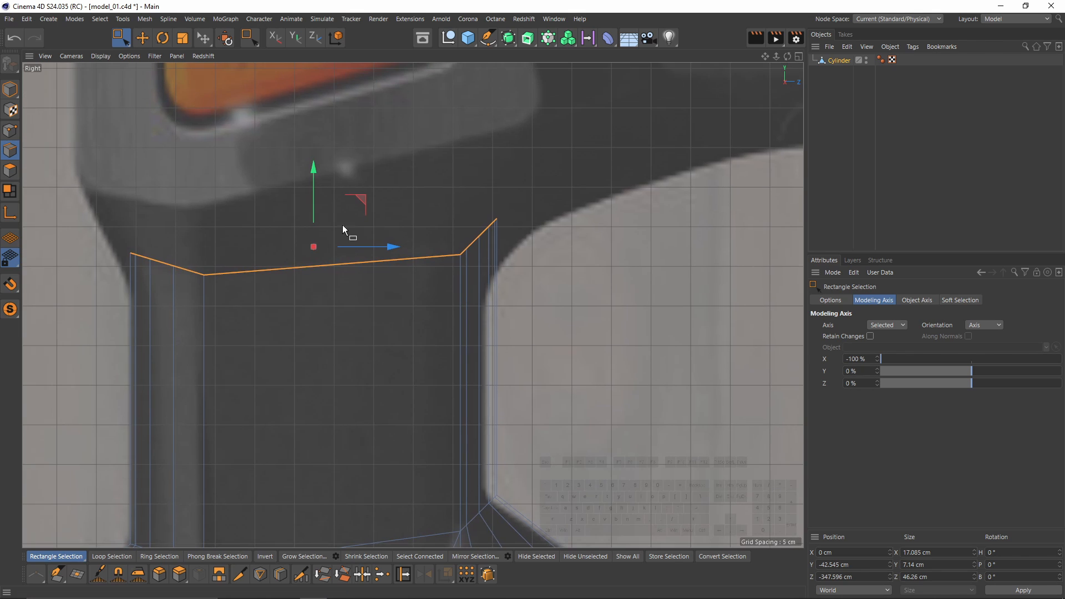
{"action": "left_click_drag", "start_coordinate": [315, 166], "coordinate": [324, 246], "text": "shift"}
{"action": "key", "text": "e"}
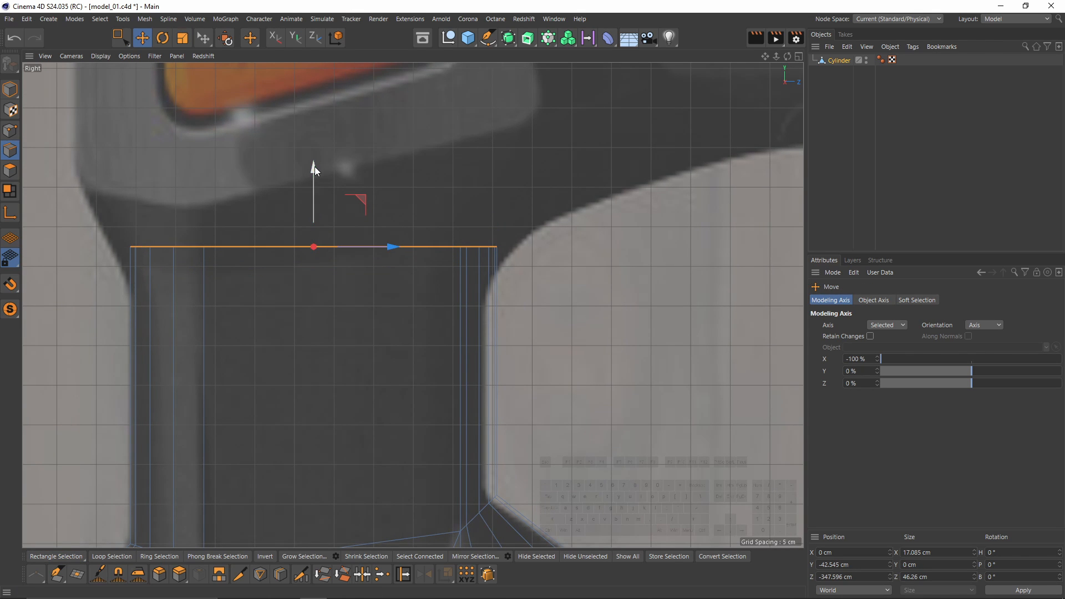
{"action": "left_click_drag", "start_coordinate": [315, 166], "coordinate": [313, 186]}
{"action": "scroll", "coordinate": [300, 221], "scroll_direction": "down", "scroll_amount": 4}
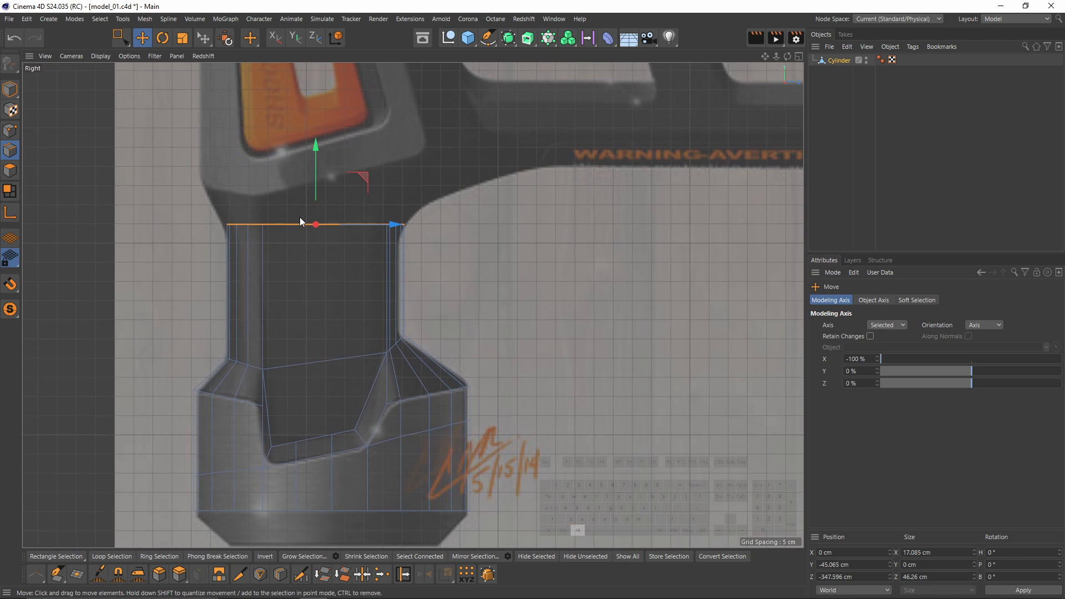
Examine the extended neck's shape in the perspective and front views.
{"action": "middle_click_drag", "start_coordinate": [299, 218], "coordinate": [373, 217], "text": "alt"}
{"action": "scroll", "coordinate": [327, 208], "scroll_direction": "up", "scroll_amount": 4}
{"action": "key", "text": "space"}
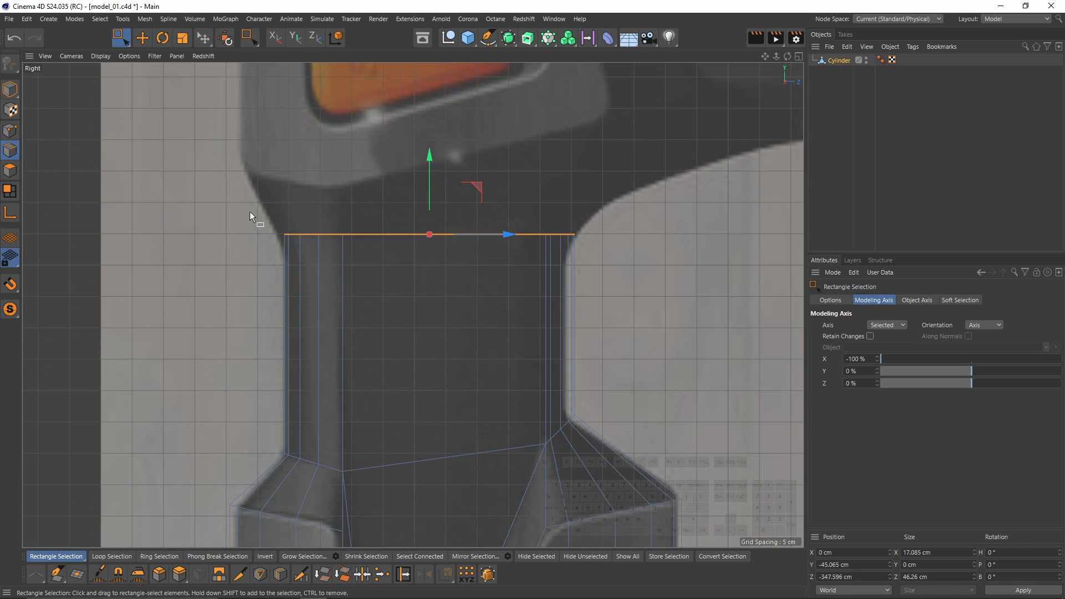
{"action": "middle_click", "coordinate": [250, 212]}
{"action": "middle_click", "coordinate": [299, 245]}
{"action": "left_click_drag", "start_coordinate": [279, 221], "coordinate": [407, 218], "text": "alt"}
{"action": "scroll", "coordinate": [407, 217], "scroll_direction": "down", "scroll_amount": 5}
{"action": "middle_click_drag", "start_coordinate": [350, 211], "coordinate": [357, 369], "text": "alt"}
{"action": "left_click_drag", "start_coordinate": [357, 369], "coordinate": [293, 380], "text": "alt"}
{"action": "middle_click", "coordinate": [499, 385]}
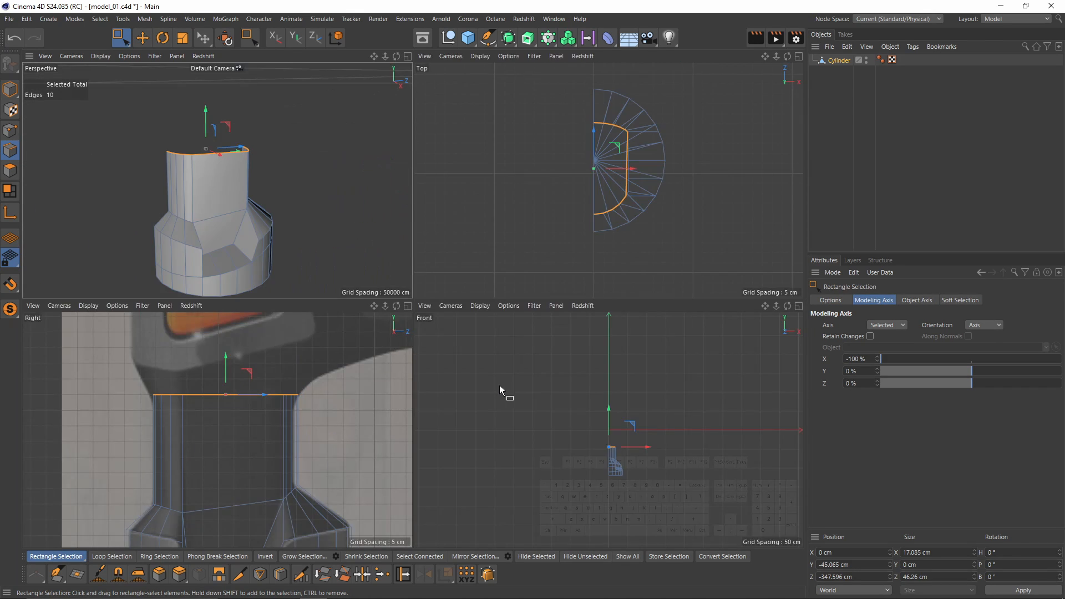
{"action": "middle_click", "coordinate": [499, 385]}
{"action": "middle_click", "coordinate": [397, 408]}
{"action": "middle_click", "coordinate": [247, 419]}
Select the neck's top edges opposite the handle side and set their modeling axis to X 0%, Y 0% and Z 100%.
{"action": "left_click_drag", "start_coordinate": [251, 240], "coordinate": [389, 318]}
{"action": "middle_click_drag", "start_coordinate": [312, 240], "coordinate": [381, 245], "text": "alt"}
{"action": "scroll", "coordinate": [381, 245], "scroll_direction": "up", "scroll_amount": 3}
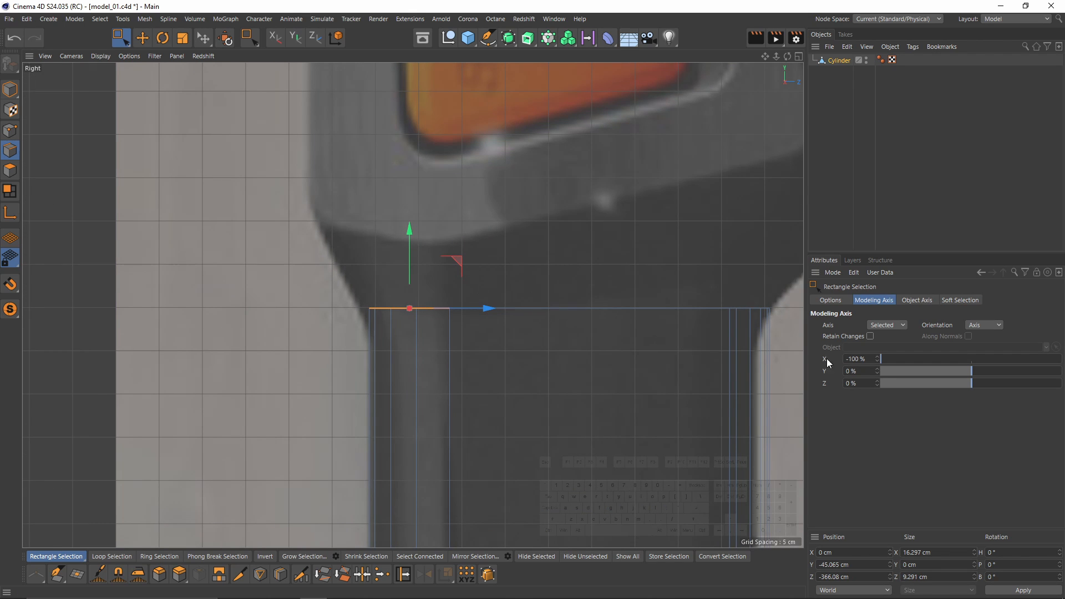
{"action": "double_click", "coordinate": [856, 359]}
{"action": "type", "text": "0"}
{"action": "key", "text": "Return"}
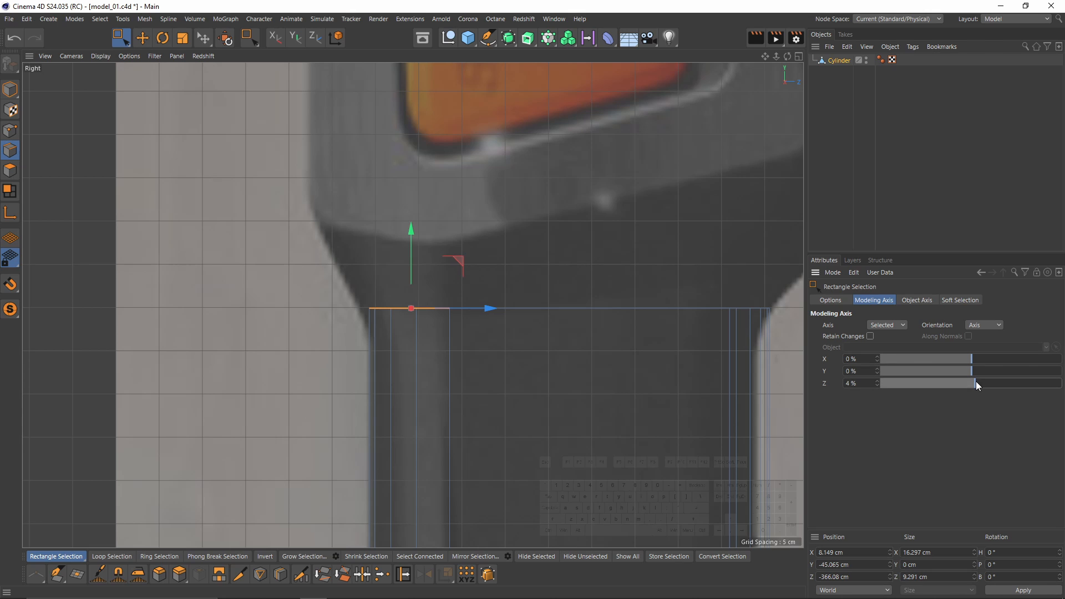
{"action": "left_click_drag", "start_coordinate": [976, 383], "coordinate": [1060, 382]}
Extrude the selected edges up to Y -37.563 cm and scale them outward along Z to about 14.9 cm.
{"action": "left_click_drag", "start_coordinate": [451, 235], "coordinate": [445, 169]}
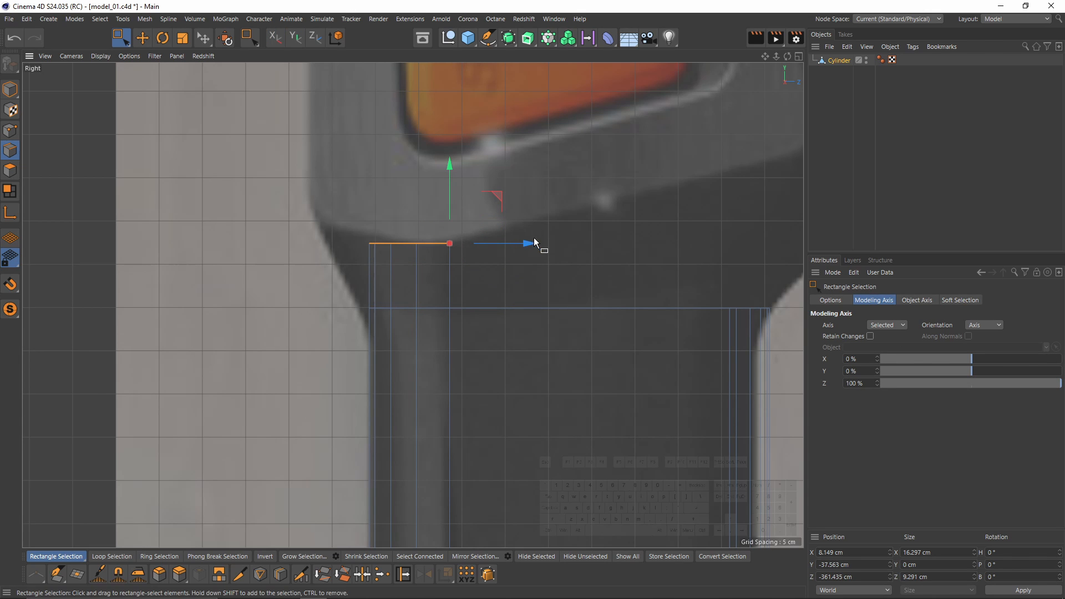
{"action": "key", "text": "t"}
{"action": "left_click_drag", "start_coordinate": [530, 244], "coordinate": [578, 255]}
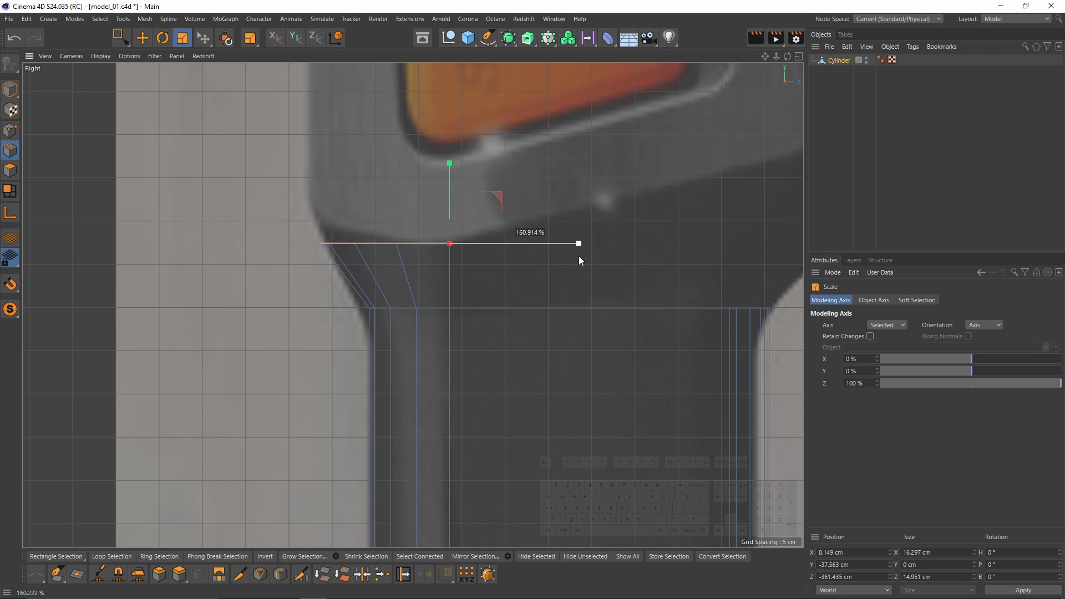
Rotate the flared edges slightly so their outer end tilts up along the reference contour.
{"action": "key", "text": "r"}
{"action": "scroll", "coordinate": [498, 218], "scroll_direction": "up", "scroll_amount": 2}
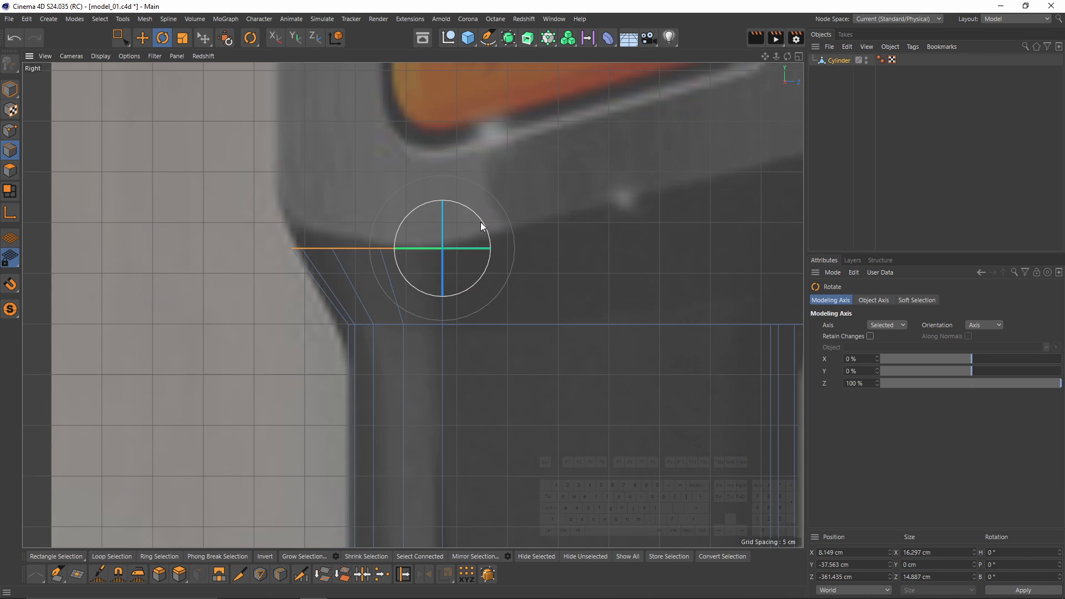
{"action": "left_click_drag", "start_coordinate": [482, 220], "coordinate": [484, 221]}
{"action": "left_click_drag", "start_coordinate": [484, 224], "coordinate": [487, 225]}
Set the modeling axis Y to -100% and scale the tilted edges to about 17.1 cm in Z and 3.4 cm in Y.
{"action": "key", "text": "t"}
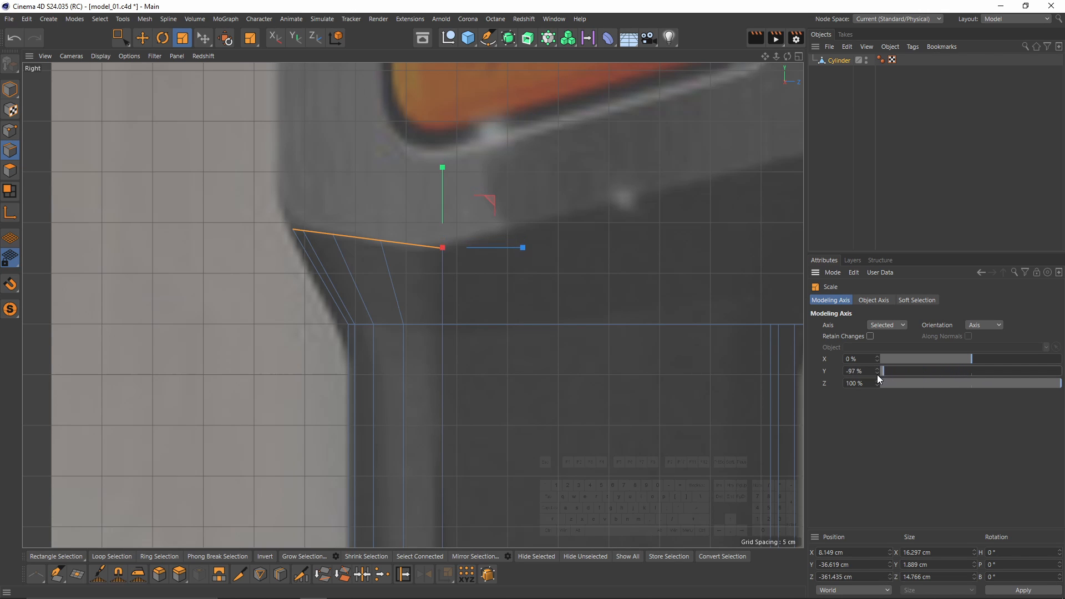
{"action": "left_click_drag", "start_coordinate": [878, 375], "coordinate": [970, 368]}
{"action": "left_click_drag", "start_coordinate": [897, 374], "coordinate": [876, 375]}
{"action": "left_click_drag", "start_coordinate": [523, 249], "coordinate": [535, 254]}
{"action": "left_click_drag", "start_coordinate": [443, 169], "coordinate": [454, 111]}
Select the top edges on the neck's handle side and set the right view's background picture transparency to 15%.
{"action": "right_click_drag", "start_coordinate": [437, 198], "coordinate": [599, 277], "text": "alt"}
{"action": "middle_click_drag", "start_coordinate": [654, 294], "coordinate": [511, 304], "text": "alt"}
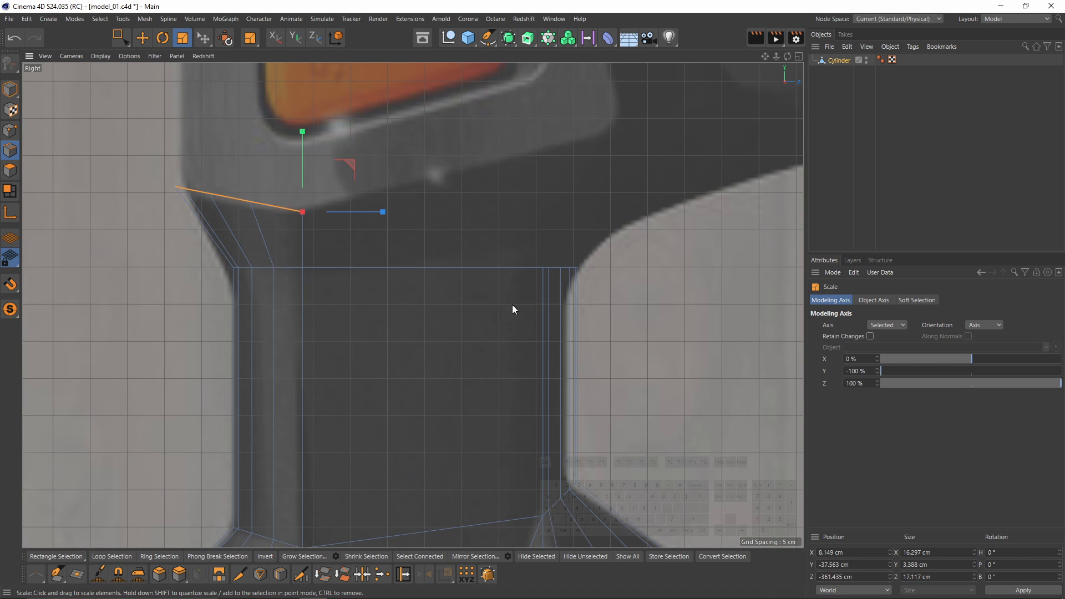
{"action": "middle_click_drag", "start_coordinate": [582, 272], "coordinate": [480, 317], "text": "alt"}
{"action": "key", "text": "space"}
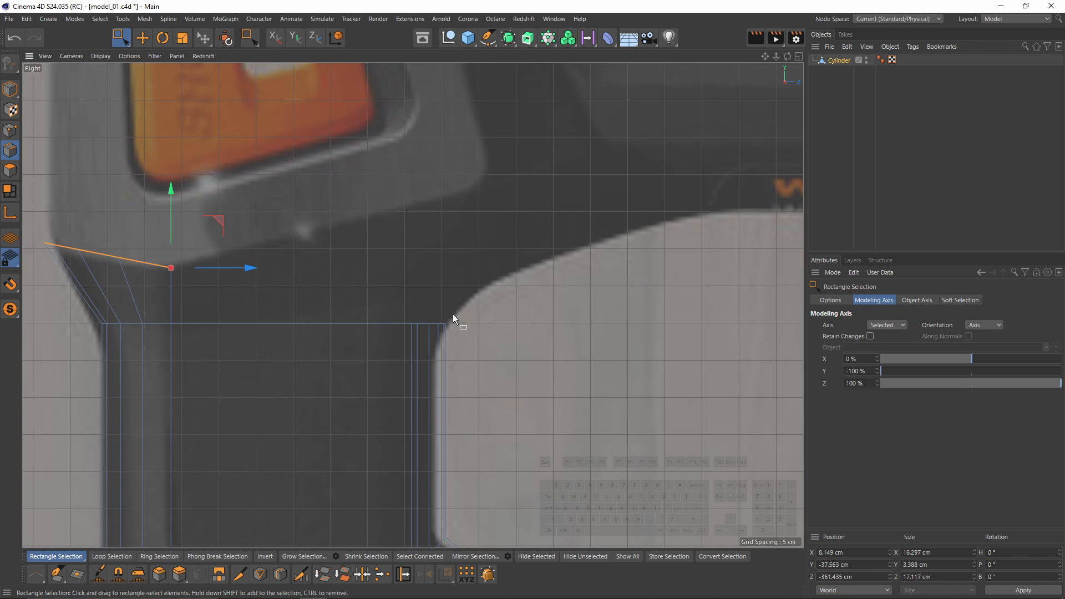
{"action": "left_click_drag", "start_coordinate": [385, 287], "coordinate": [477, 333]}
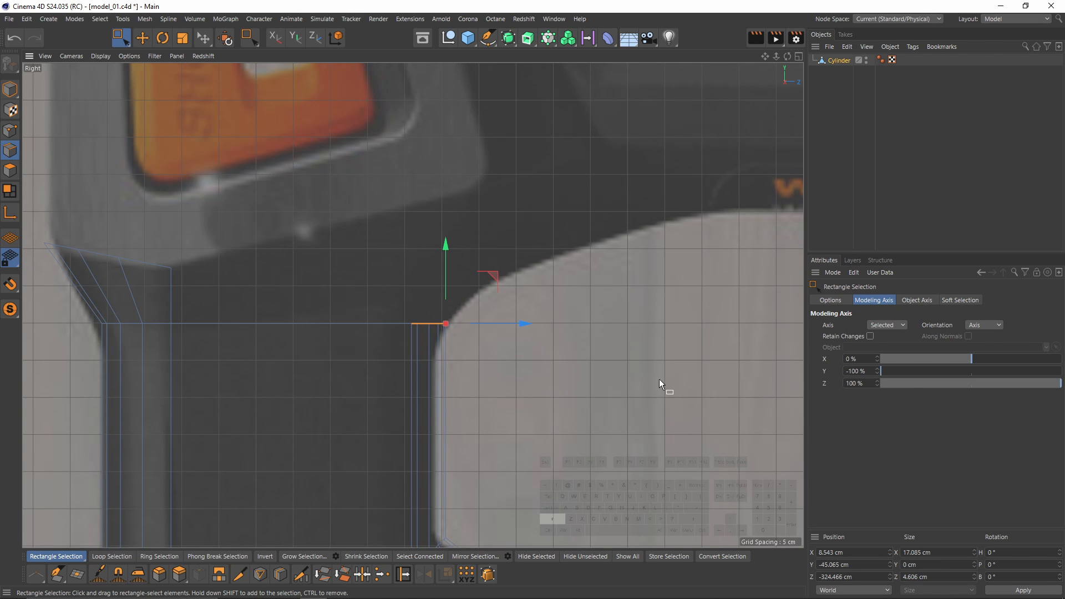
{"action": "key", "text": "shift+v"}
{"action": "left_click_drag", "start_coordinate": [1010, 417], "coordinate": [921, 417]}
{"action": "middle_click_drag", "start_coordinate": [606, 359], "coordinate": [583, 388], "text": "alt"}
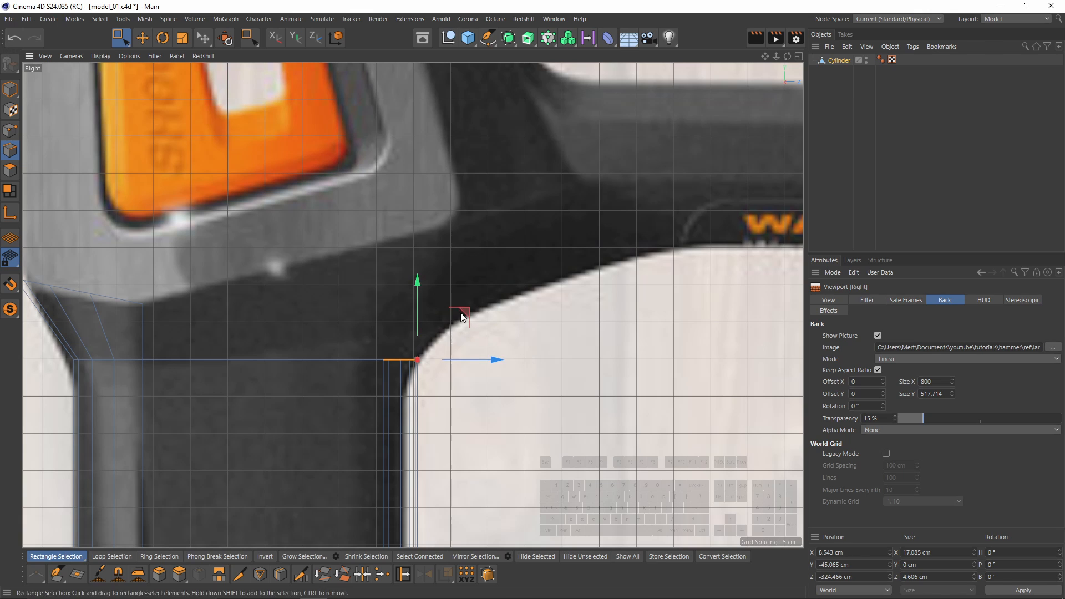
Extrude the selected handle-side edges up and outward to Y -26.628 cm and Z -314.912 cm, and inspect the shape in perspective.
{"action": "left_click_drag", "start_coordinate": [460, 312], "coordinate": [534, 176]}
{"action": "scroll", "coordinate": [558, 298], "scroll_direction": "down", "scroll_amount": 2}
{"action": "scroll", "coordinate": [547, 301], "scroll_direction": "down", "scroll_amount": 2}
{"action": "middle_click", "coordinate": [504, 291]}
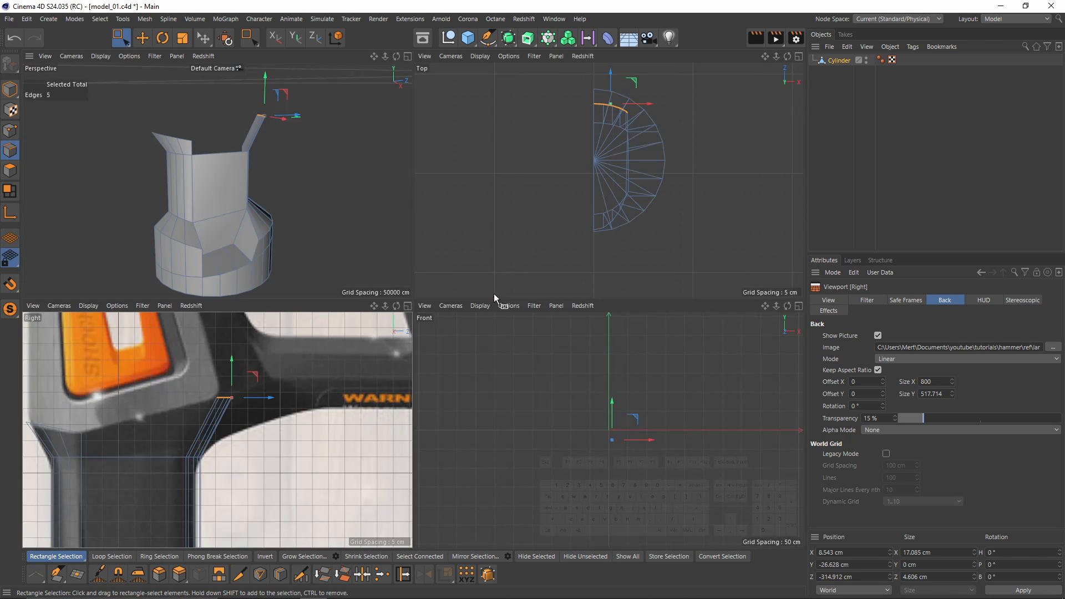
{"action": "middle_click", "coordinate": [294, 280]}
{"action": "left_click_drag", "start_coordinate": [325, 226], "coordinate": [304, 236], "text": "alt"}
{"action": "middle_click", "coordinate": [601, 389]}
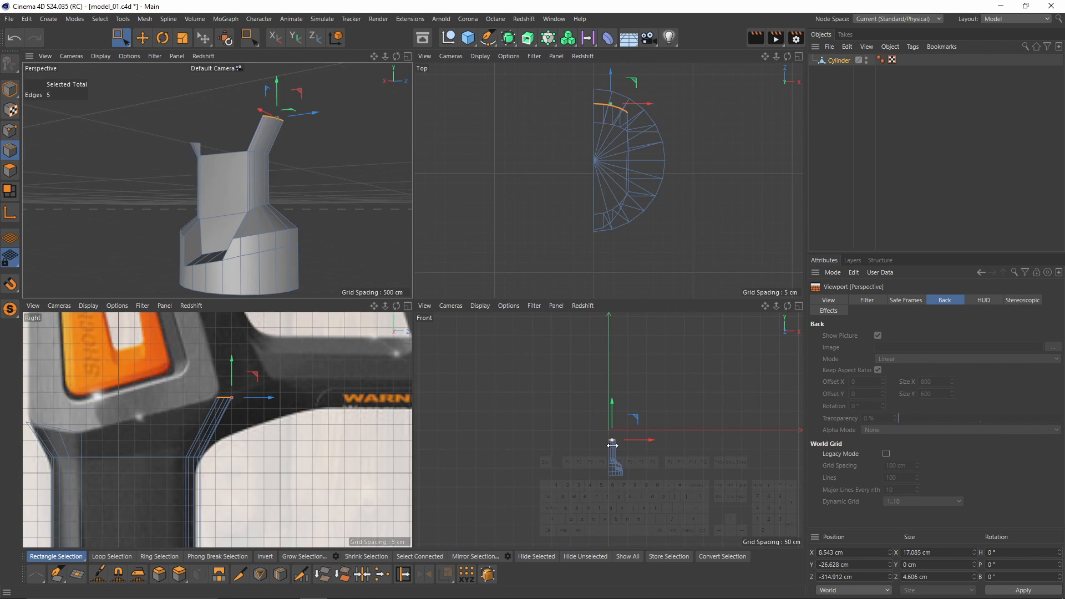
Set the modeling axis of the selected handle-side edges to X 0% and Z -100%.
{"action": "middle_click", "coordinate": [355, 366]}
{"action": "scroll", "coordinate": [447, 256], "scroll_direction": "up", "scroll_amount": 2}
{"action": "middle_click_drag", "start_coordinate": [432, 222], "coordinate": [561, 262], "text": "alt"}
{"action": "scroll", "coordinate": [614, 248], "scroll_direction": "up", "scroll_amount": 2}
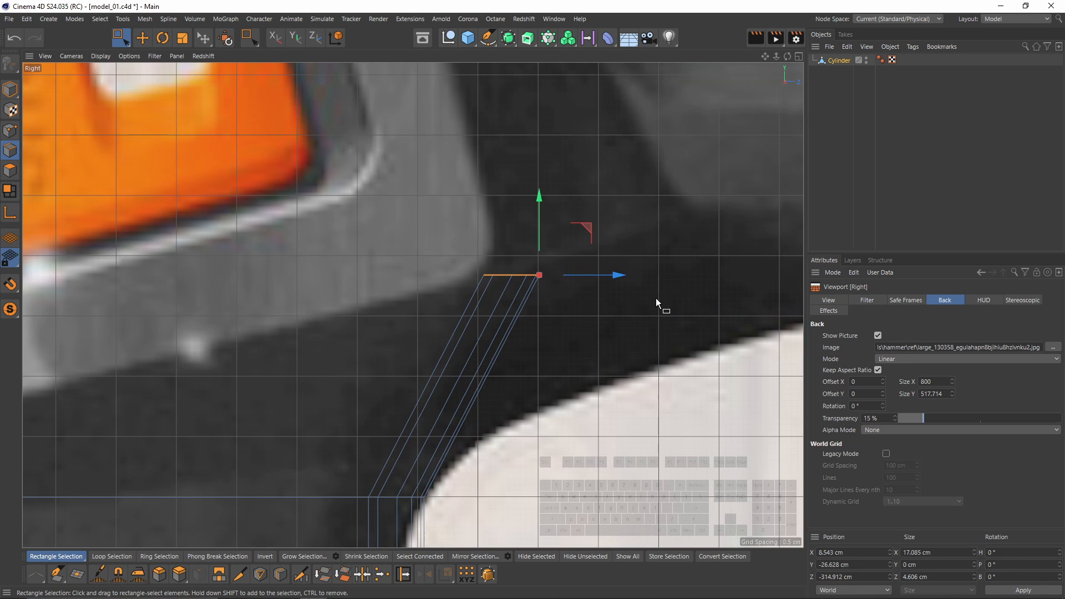
{"action": "key", "text": "e"}
{"action": "middle_click_drag", "start_coordinate": [655, 299], "coordinate": [721, 324], "text": "alt"}
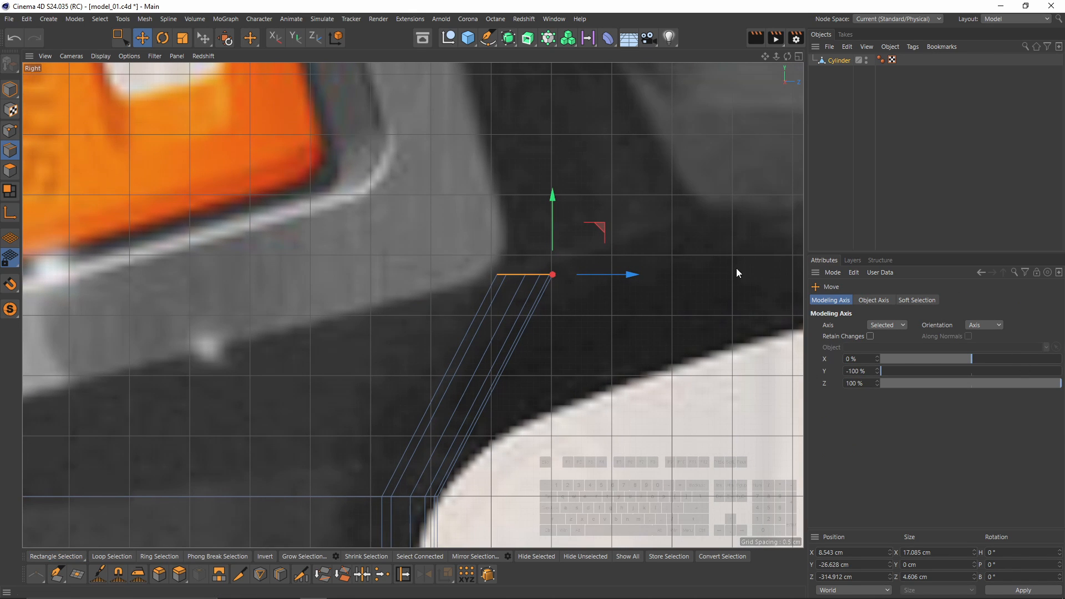
{"action": "left_click_drag", "start_coordinate": [951, 359], "coordinate": [931, 352]}
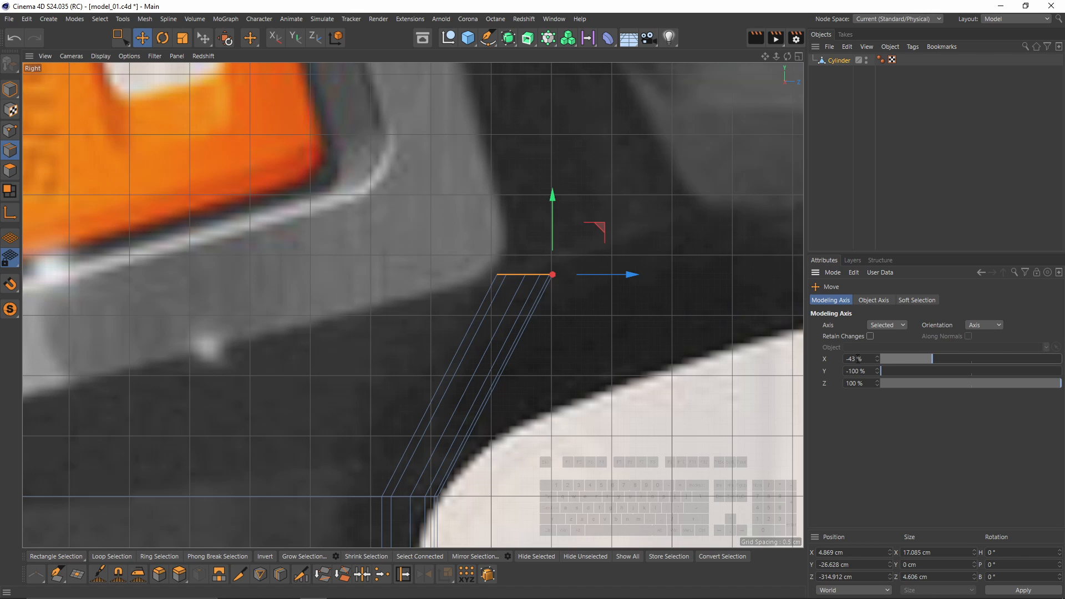
{"action": "right_click", "coordinate": [877, 359]}
{"action": "left_click_drag", "start_coordinate": [1030, 383], "coordinate": [916, 380]}
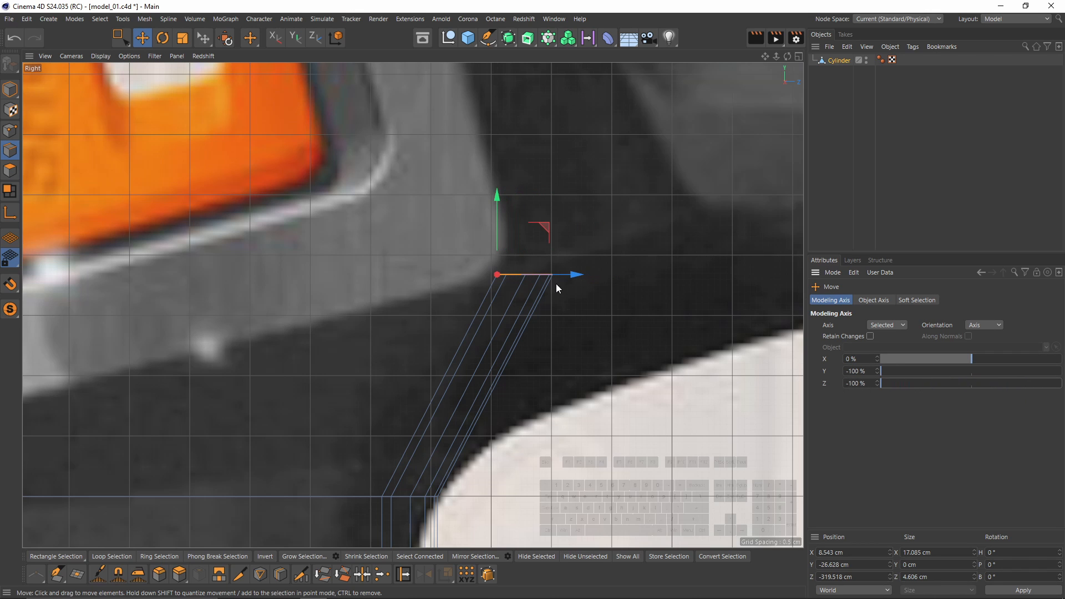
Rotate the selected edges in the side view to slope down toward the handle, spanning about 3.0 cm in Y and 3.5 cm in Z.
{"action": "scroll", "coordinate": [527, 283], "scroll_direction": "down", "scroll_amount": 3}
{"action": "key", "text": "r"}
{"action": "left_click_drag", "start_coordinate": [506, 252], "coordinate": [517, 288]}
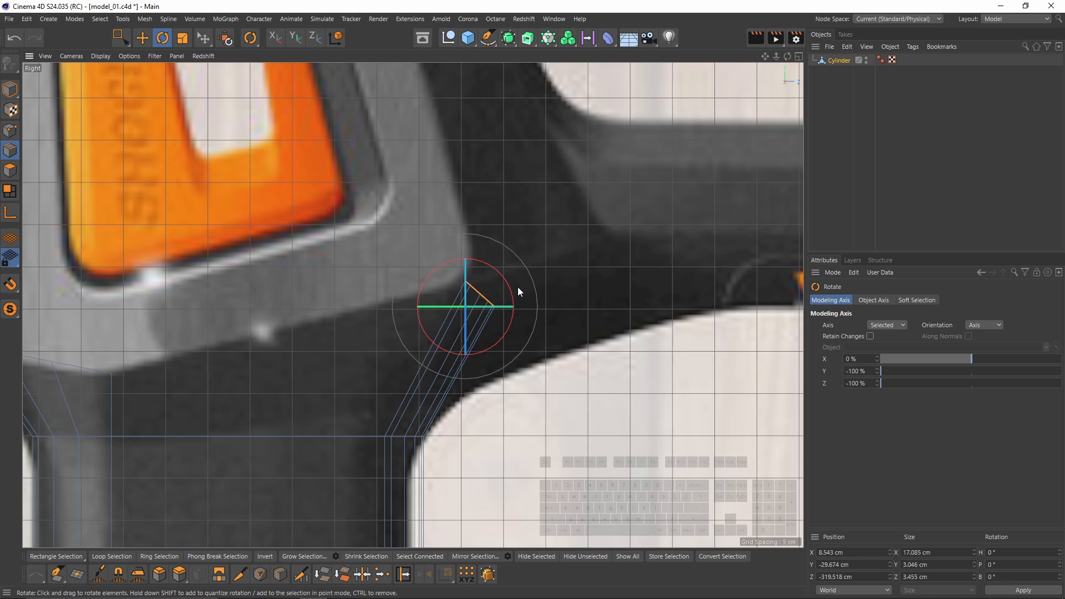
Place the modeling axis at the sloped edges' upper inner end, using Y 97% and Z -100%.
{"action": "key", "text": "t"}
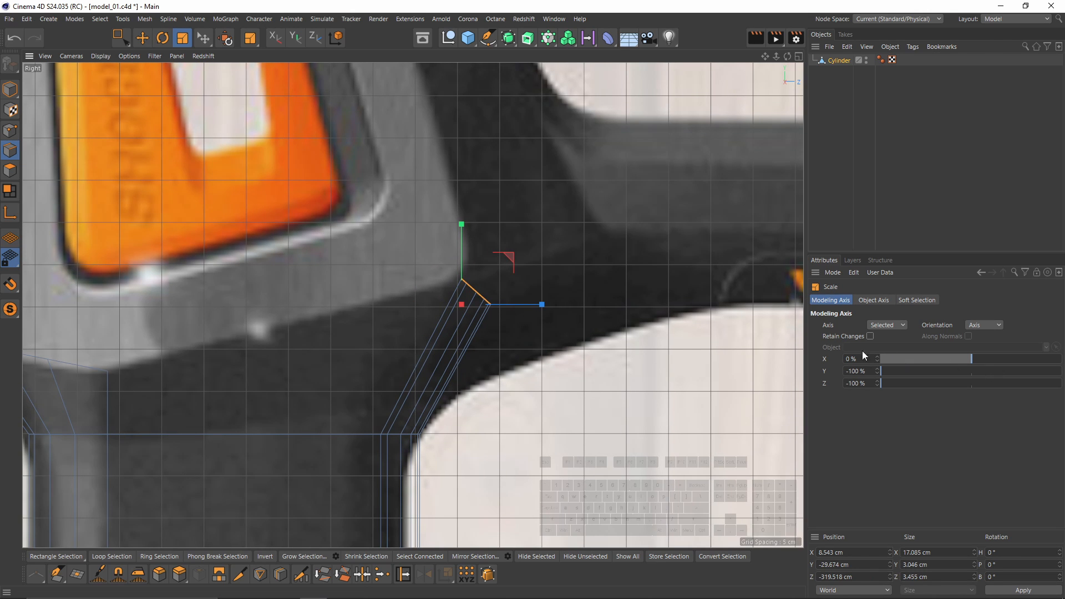
{"action": "double_click", "coordinate": [858, 370]}
{"action": "type", "text": "0"}
{"action": "double_click", "coordinate": [860, 381]}
{"action": "key", "text": "0"}
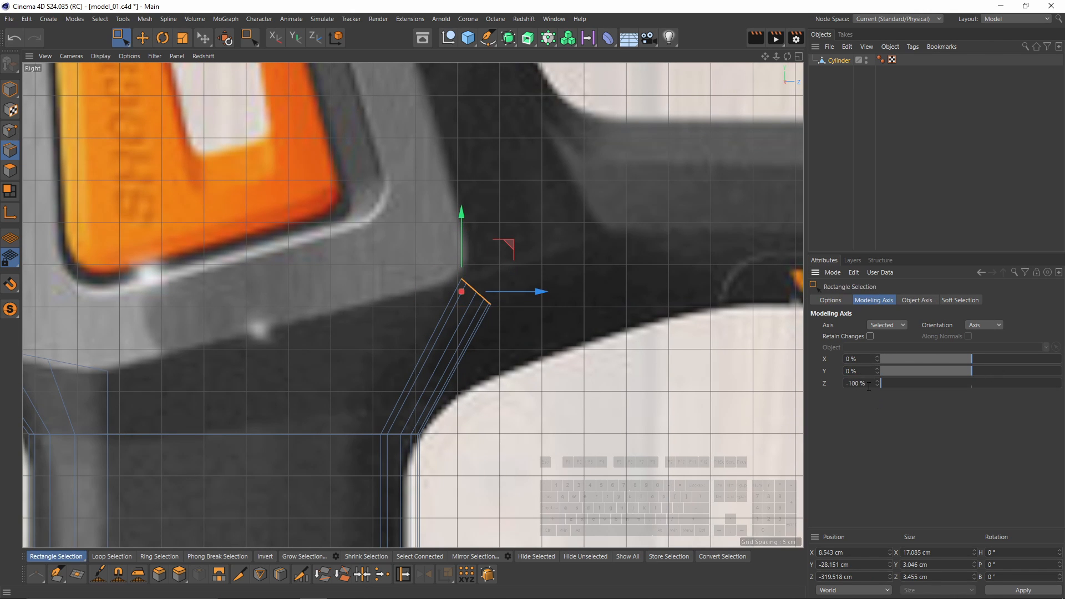
{"action": "key", "text": "Return"}
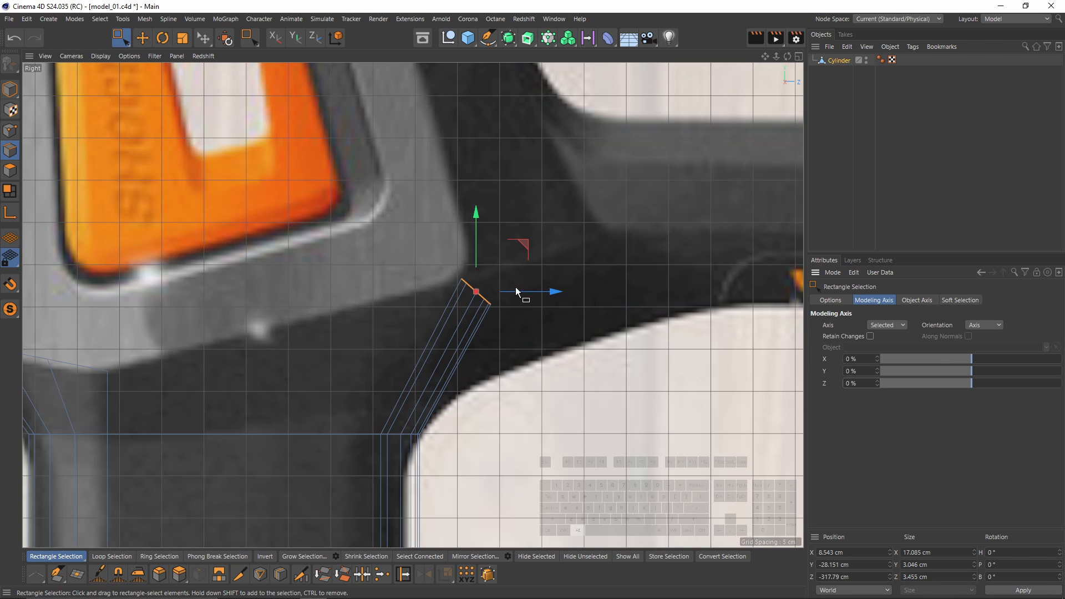
{"action": "scroll", "coordinate": [515, 289], "scroll_direction": "up", "scroll_amount": 3}
{"action": "left_click_drag", "start_coordinate": [960, 381], "coordinate": [1058, 370]}
{"action": "scroll", "coordinate": [403, 226], "scroll_direction": "down", "scroll_amount": 2}
{"action": "scroll", "coordinate": [403, 226], "scroll_direction": "down", "scroll_amount": 1}
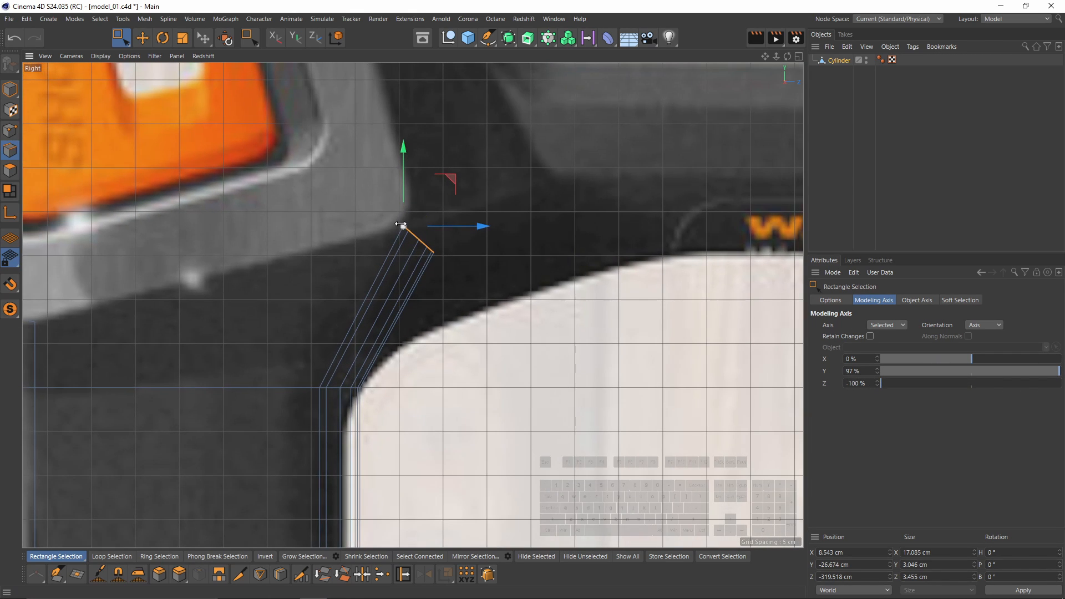
Scale the sloped edges up to about 20.3 cm in X, 10.5 cm in Y and 7.6 cm in Z along the reference contour.
{"action": "key", "text": "t"}
{"action": "left_click_drag", "start_coordinate": [395, 85], "coordinate": [500, 226]}
{"action": "middle_click_drag", "start_coordinate": [501, 222], "coordinate": [479, 277], "text": "alt"}
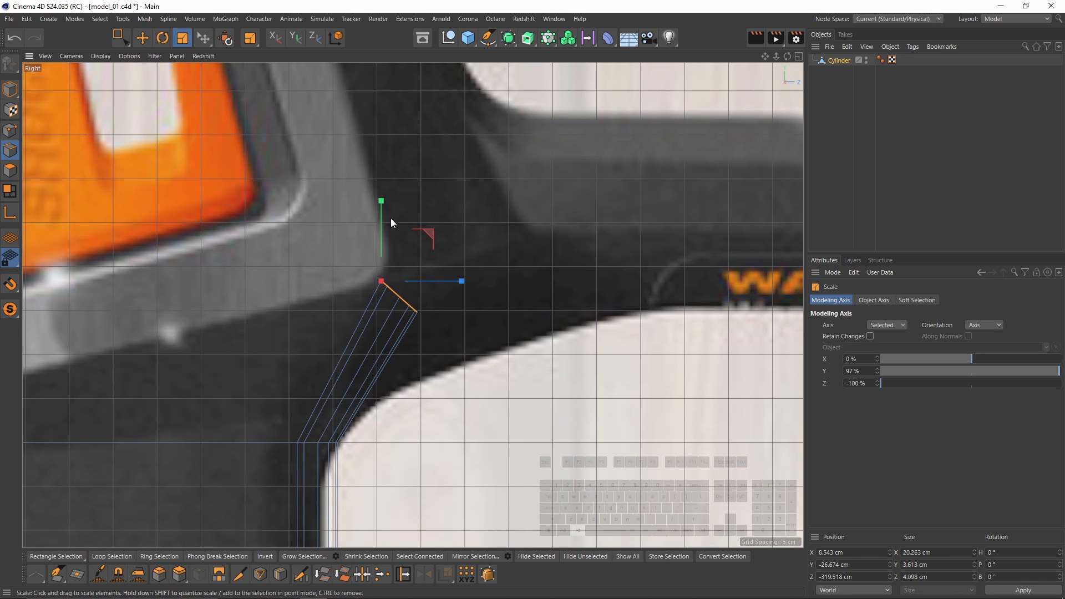
{"action": "left_click_drag", "start_coordinate": [382, 202], "coordinate": [366, 72]}
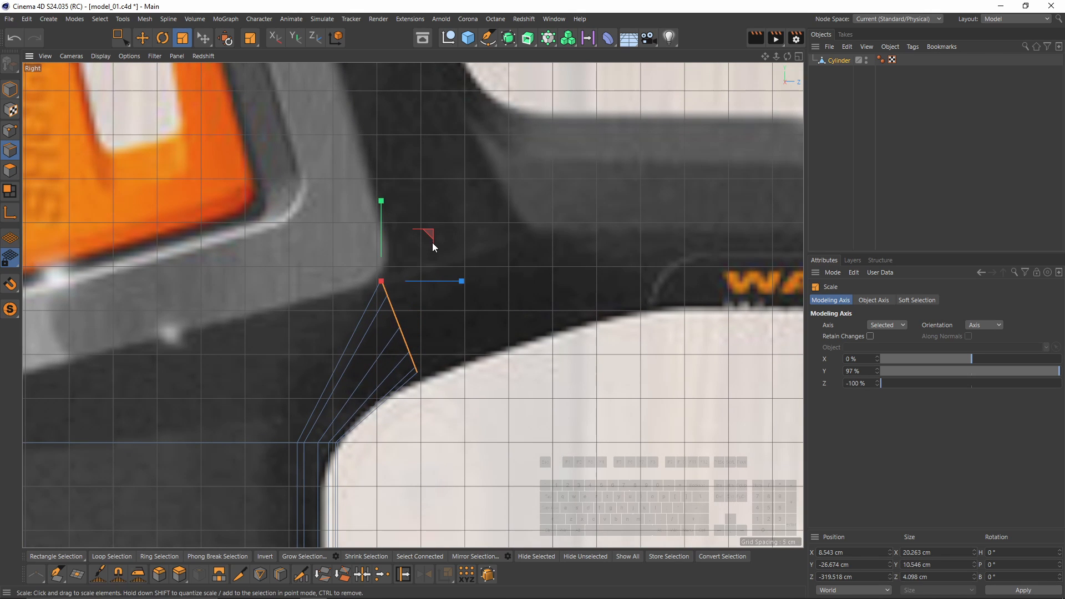
{"action": "left_click_drag", "start_coordinate": [461, 281], "coordinate": [531, 289]}
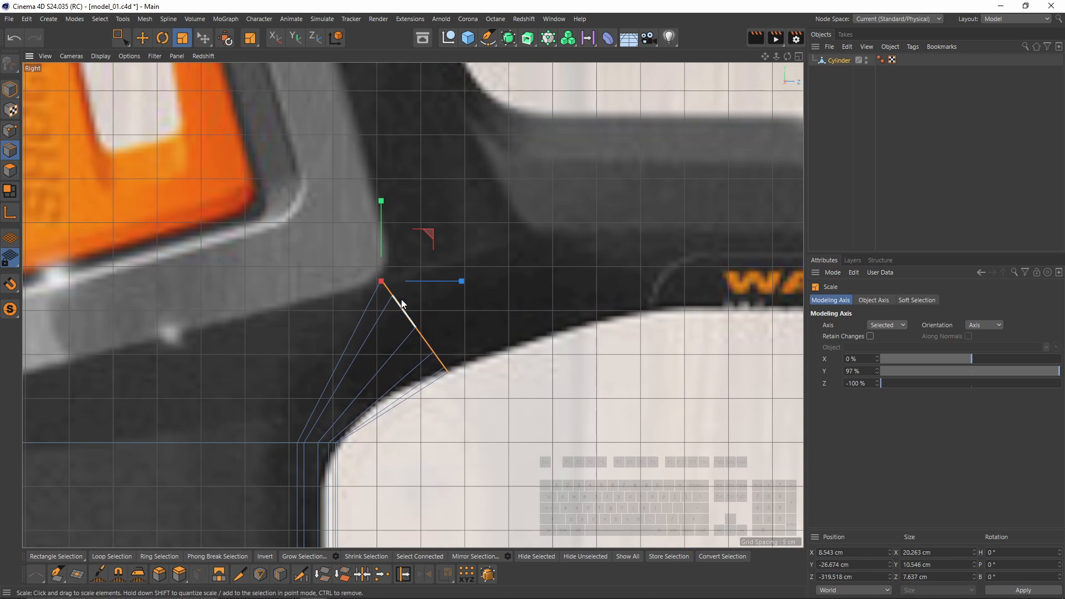
{"action": "middle_click", "coordinate": [407, 277]}
{"action": "middle_click", "coordinate": [285, 435]}
{"action": "left_click_drag", "start_coordinate": [471, 436], "coordinate": [654, 452]}
{"action": "key", "text": "ctrl+z"}
{"action": "middle_click", "coordinate": [332, 345]}
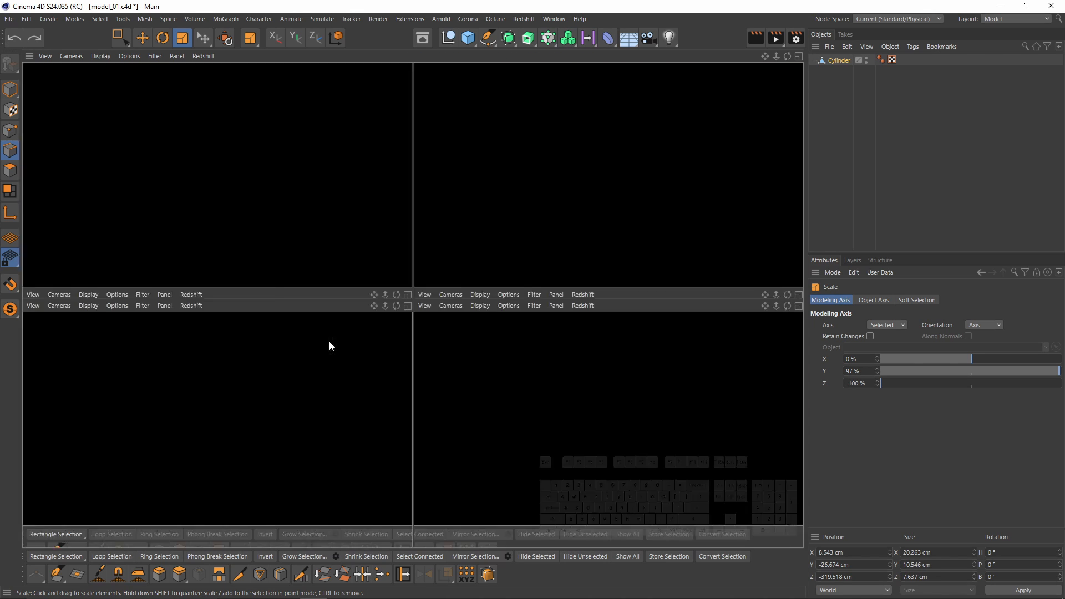
{"action": "middle_click", "coordinate": [329, 249]}
{"action": "left_click_drag", "start_coordinate": [505, 297], "coordinate": [328, 294], "text": "alt"}
{"action": "left_click_drag", "start_coordinate": [333, 297], "coordinate": [443, 298]}
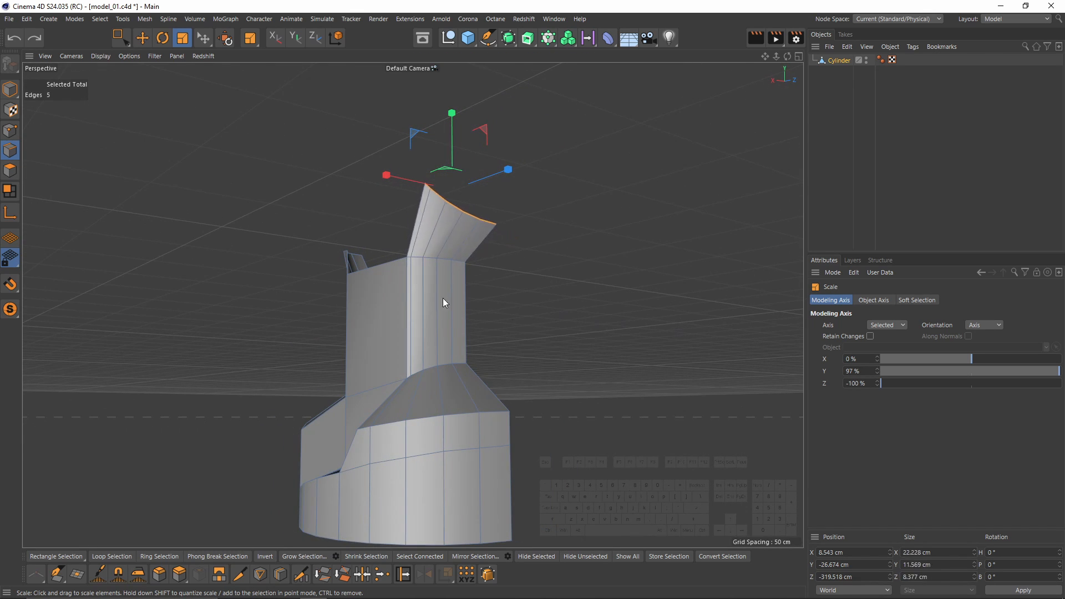
{"action": "left_click_drag", "start_coordinate": [569, 314], "coordinate": [666, 317]}
{"action": "key", "text": "ctrl+z"}
{"action": "middle_click", "coordinate": [450, 421]}
{"action": "middle_click", "coordinate": [325, 453]}
{"action": "middle_click", "coordinate": [451, 362]}
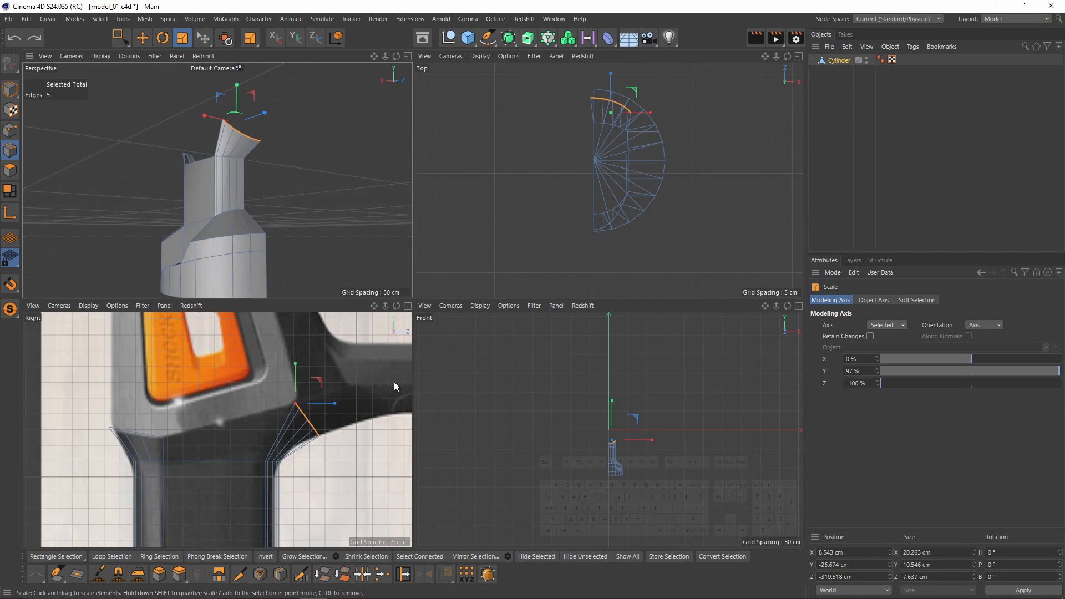
Fill the side gap between the neck's two flared ends with a face using the Polygon Pen.
{"action": "middle_click", "coordinate": [314, 254]}
{"action": "left_click_drag", "start_coordinate": [315, 254], "coordinate": [514, 277], "text": "alt"}
{"action": "key", "text": "m"}
{"action": "key", "text": "e"}
{"action": "middle_click", "coordinate": [514, 278]}
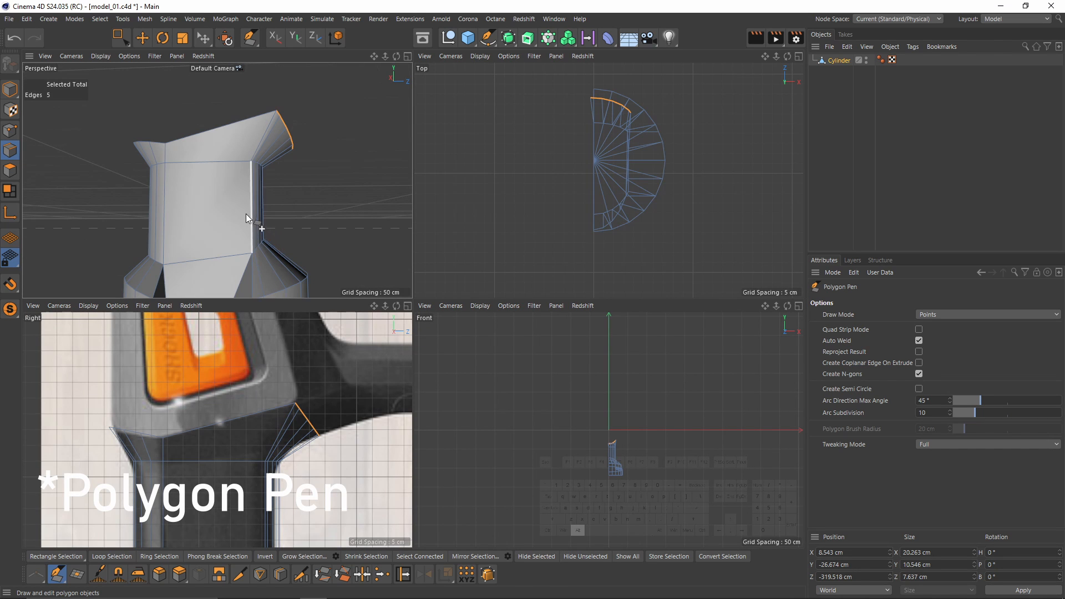
Select the whole run of open top edges around the flared neck for moving.
{"action": "left_click_drag", "start_coordinate": [245, 214], "coordinate": [193, 155], "text": "alt"}
{"action": "key", "text": "e"}
{"action": "left_click", "coordinate": [186, 115], "text": "shift"}
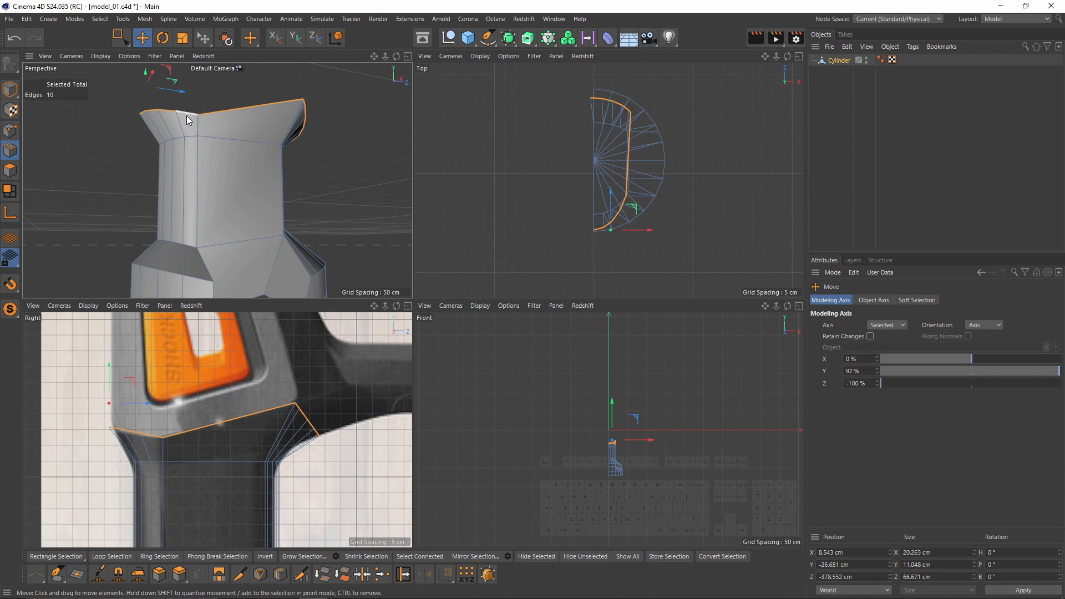
Set the modeling axis of the selected top edges to X -100%, Y 0% and Z 0%.
{"action": "left_click_drag", "start_coordinate": [186, 116], "coordinate": [423, 315], "text": "alt"}
{"action": "middle_click", "coordinate": [232, 191]}
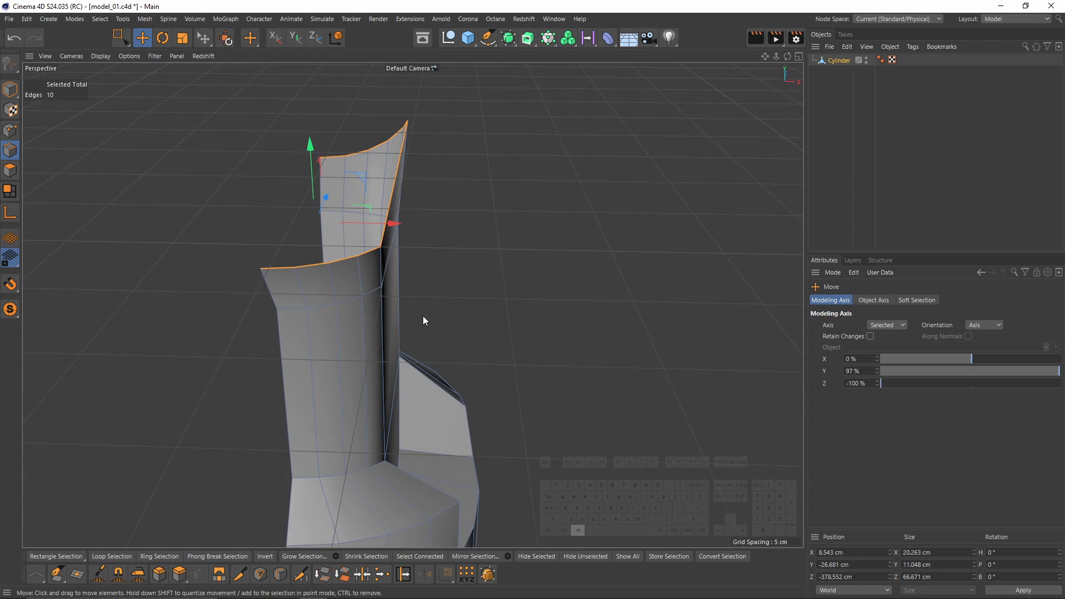
{"action": "type", "text": "0"}
{"action": "double_click", "coordinate": [857, 371]}
{"action": "type", "text": "0"}
{"action": "double_click", "coordinate": [856, 359]}
{"action": "type", "text": "0"}
{"action": "key", "text": "Return"}
{"action": "middle_click_drag", "start_coordinate": [405, 194], "coordinate": [420, 257], "text": "alt"}
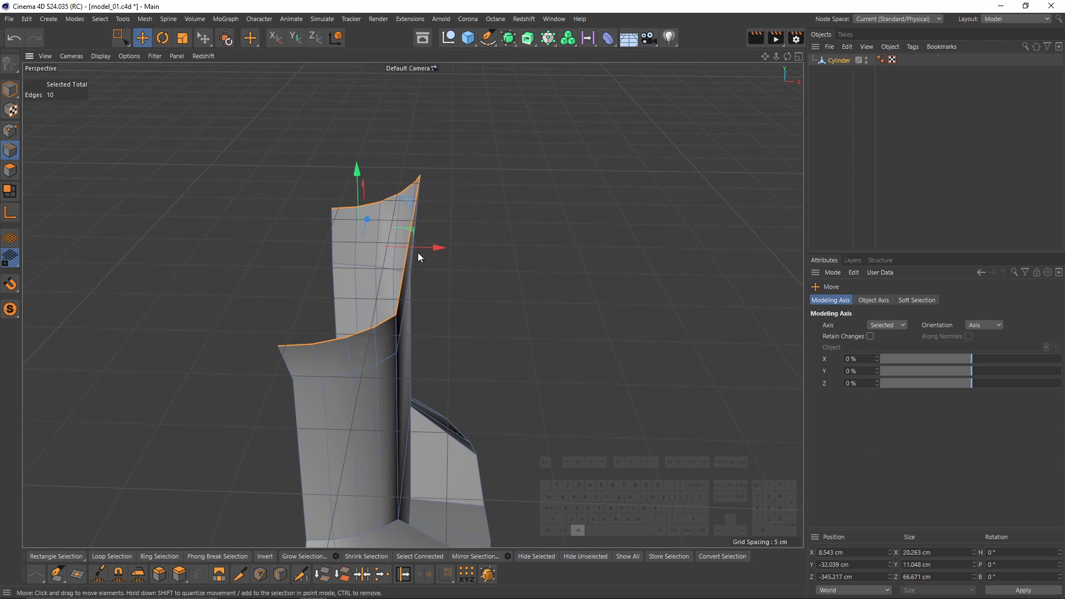
{"action": "left_click_drag", "start_coordinate": [927, 359], "coordinate": [880, 359]}
Scale the selected top edges in X to about 25.8 cm.
{"action": "left_click_drag", "start_coordinate": [524, 298], "coordinate": [159, 201], "text": "alt"}
{"action": "key", "text": "t"}
{"action": "middle_click", "coordinate": [159, 202]}
{"action": "middle_click", "coordinate": [408, 275]}
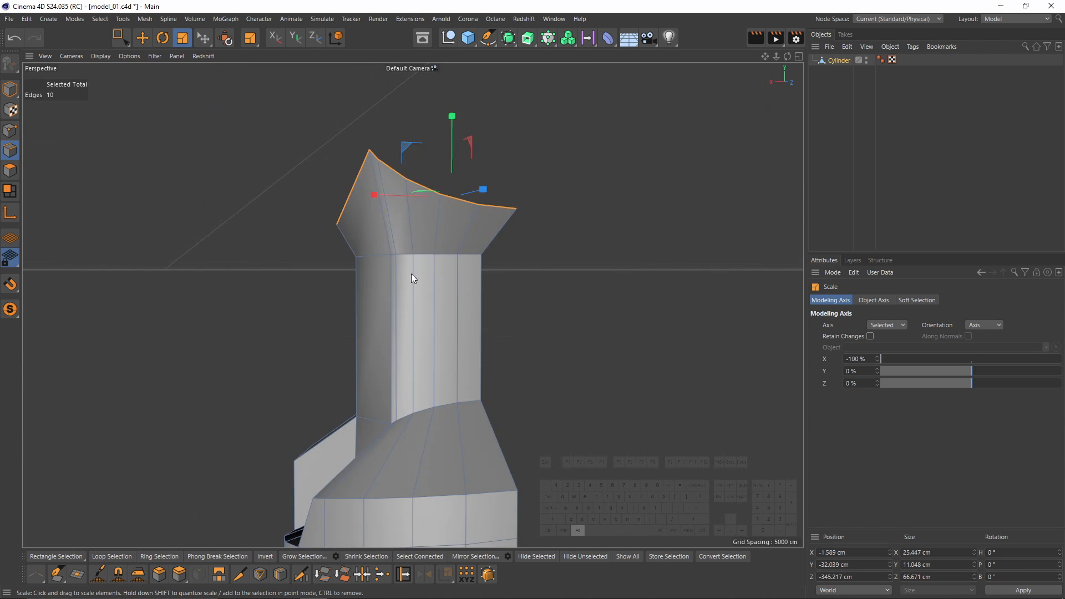
{"action": "left_click_drag", "start_coordinate": [411, 274], "coordinate": [379, 335], "text": "alt"}
{"action": "middle_click", "coordinate": [378, 334]}
{"action": "middle_click", "coordinate": [546, 442]}
{"action": "scroll", "coordinate": [428, 351], "scroll_direction": "up", "scroll_amount": 8}
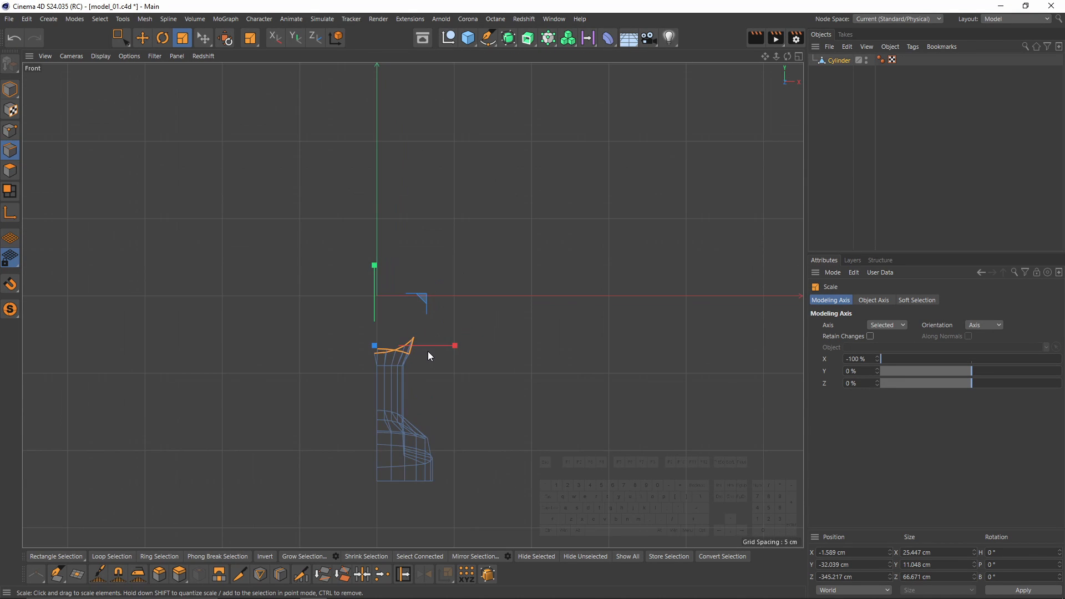
{"action": "left_click_drag", "start_coordinate": [304, 329], "coordinate": [302, 328]}
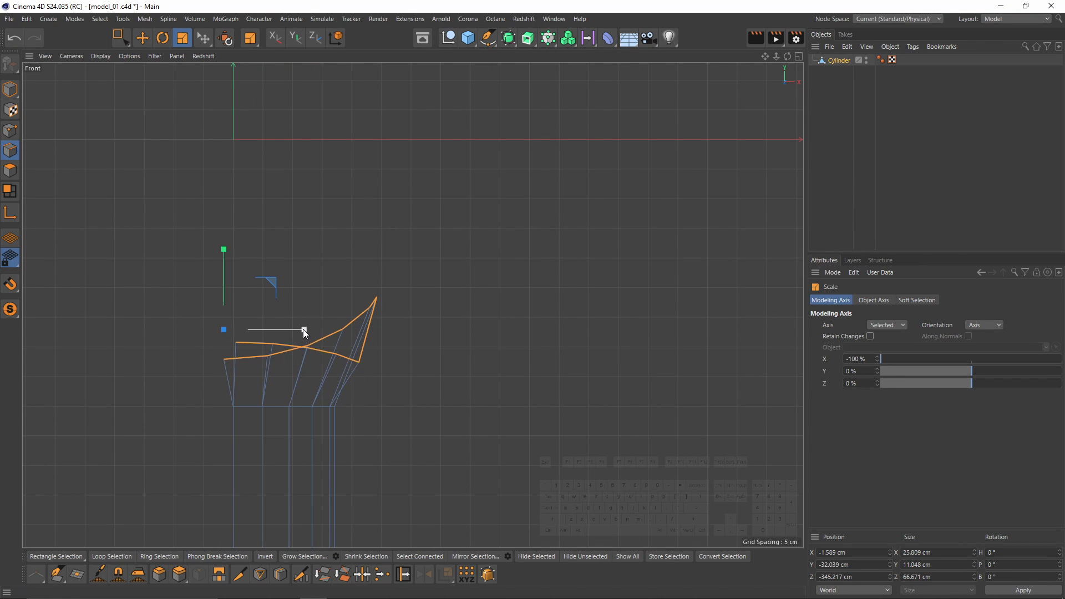
Examine the widened neck rim in the perspective and front views.
{"action": "middle_click", "coordinate": [303, 329]}
{"action": "middle_click", "coordinate": [359, 256]}
{"action": "left_click_drag", "start_coordinate": [361, 254], "coordinate": [510, 298], "text": "alt"}
{"action": "middle_click", "coordinate": [511, 299]}
{"action": "middle_click", "coordinate": [554, 375]}
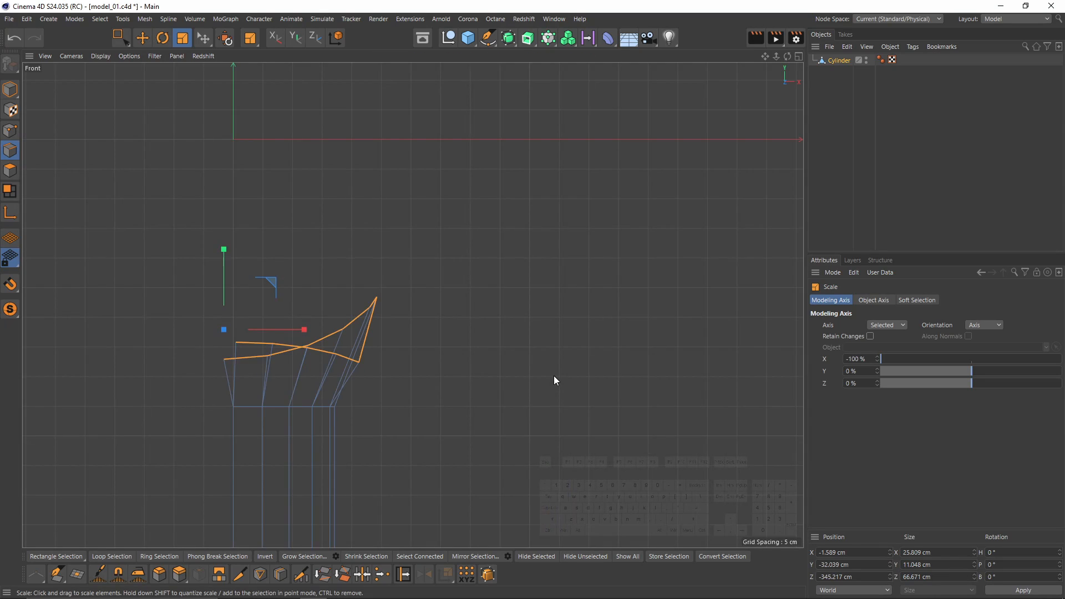
{"action": "middle_click_drag", "start_coordinate": [356, 354], "coordinate": [380, 361], "text": "alt"}
{"action": "middle_click", "coordinate": [381, 361]}
Deselect the sloped handle-side edges and extrude the remaining top edges upward to Y 56.176 cm along the hammer body.
{"action": "middle_click", "coordinate": [265, 410]}
{"action": "scroll", "coordinate": [527, 334], "scroll_direction": "up", "scroll_amount": 2}
{"action": "key", "text": "0"}
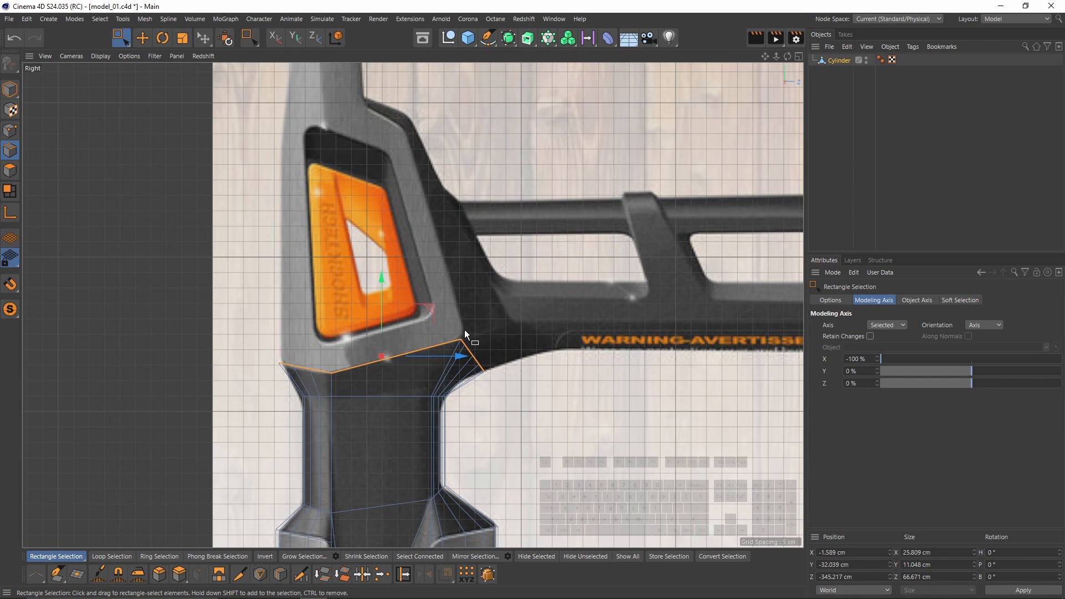
{"action": "left_click_drag", "start_coordinate": [449, 320], "coordinate": [532, 388]}
{"action": "scroll", "coordinate": [472, 320], "scroll_direction": "up", "scroll_amount": 2}
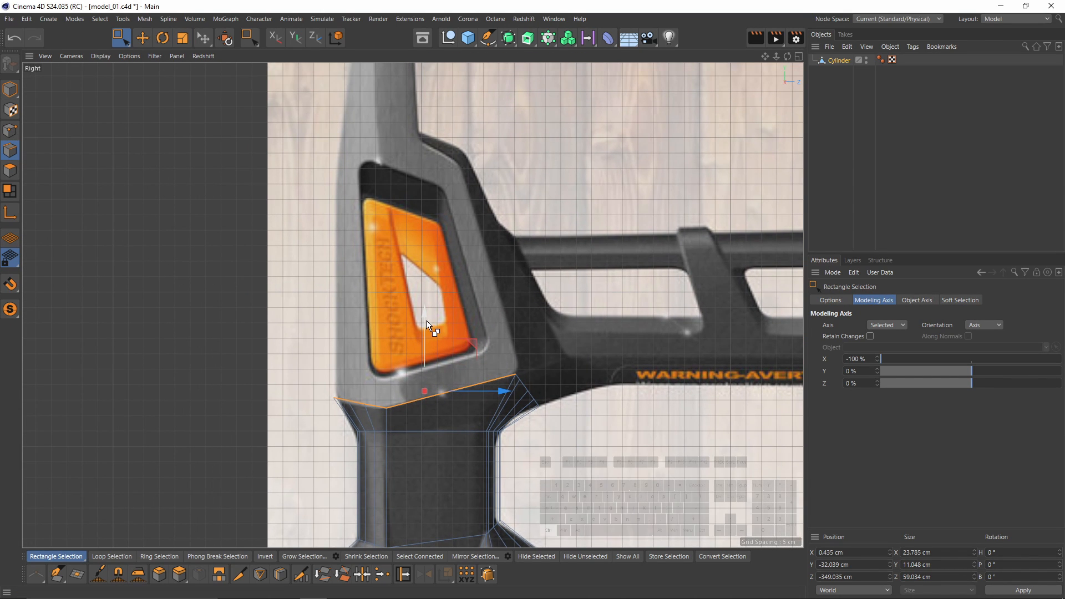
{"action": "left_click_drag", "start_coordinate": [426, 320], "coordinate": [384, 70]}
{"action": "middle_click_drag", "start_coordinate": [426, 321], "coordinate": [434, 389], "text": "alt"}
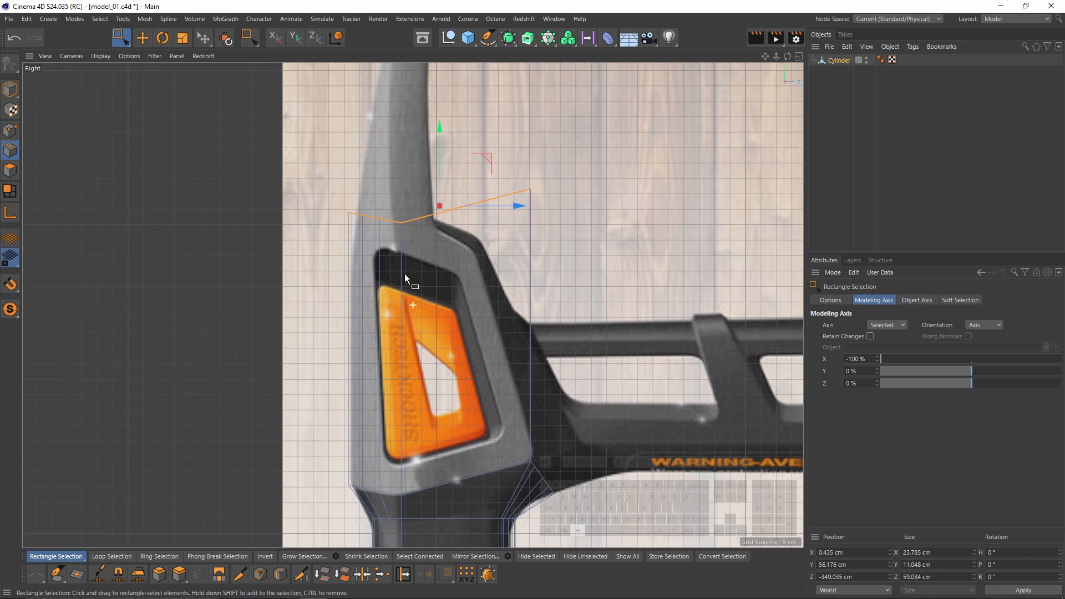
Select only the long side edge of the extruded top, with World axis orientation and the modeling axis X at -100%.
{"action": "left_click_drag", "start_coordinate": [313, 187], "coordinate": [418, 269]}
{"action": "scroll", "coordinate": [418, 268], "scroll_direction": "up", "scroll_amount": 3}
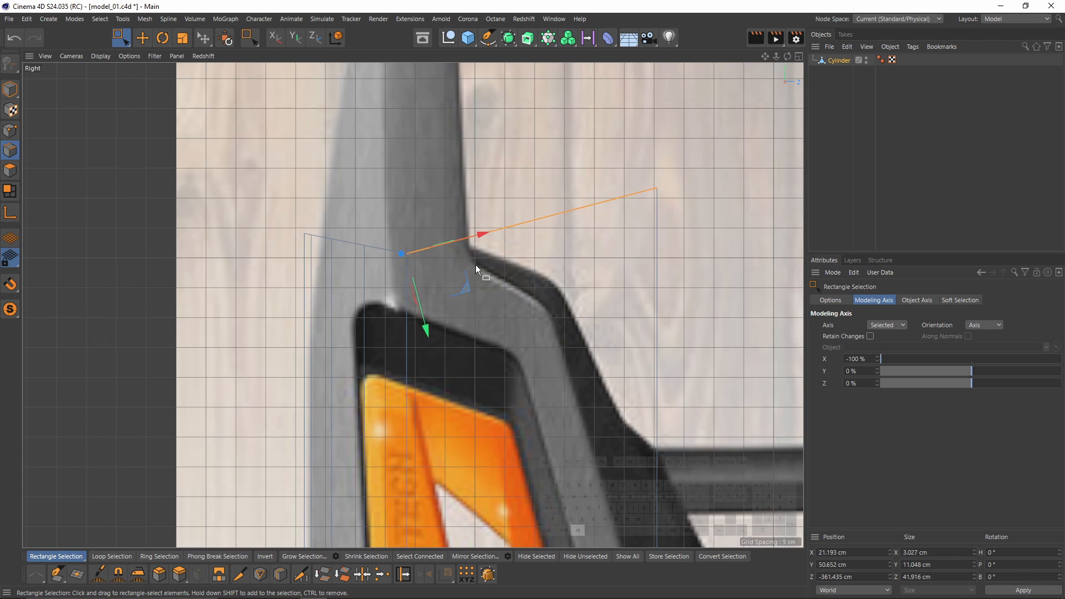
{"action": "left_click", "coordinate": [984, 324]}
{"action": "left_click", "coordinate": [982, 348]}
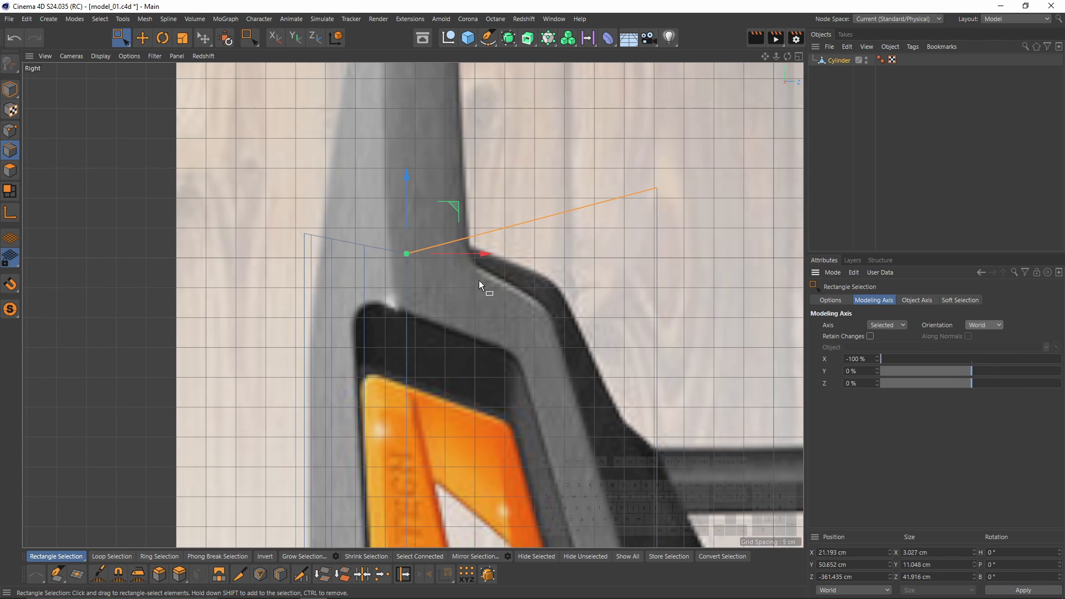
{"action": "scroll", "coordinate": [468, 268], "scroll_direction": "up", "scroll_amount": 1}
{"action": "middle_click_drag", "start_coordinate": [455, 246], "coordinate": [383, 256], "text": "alt"}
{"action": "scroll", "coordinate": [394, 248], "scroll_direction": "down", "scroll_amount": 3}
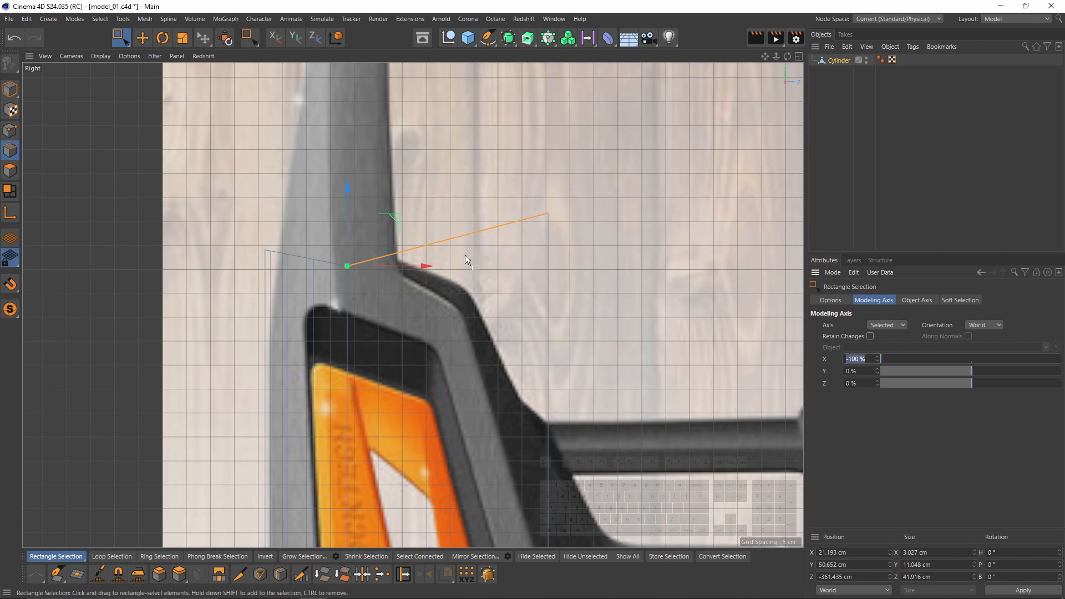
{"action": "right_click", "coordinate": [877, 360]}
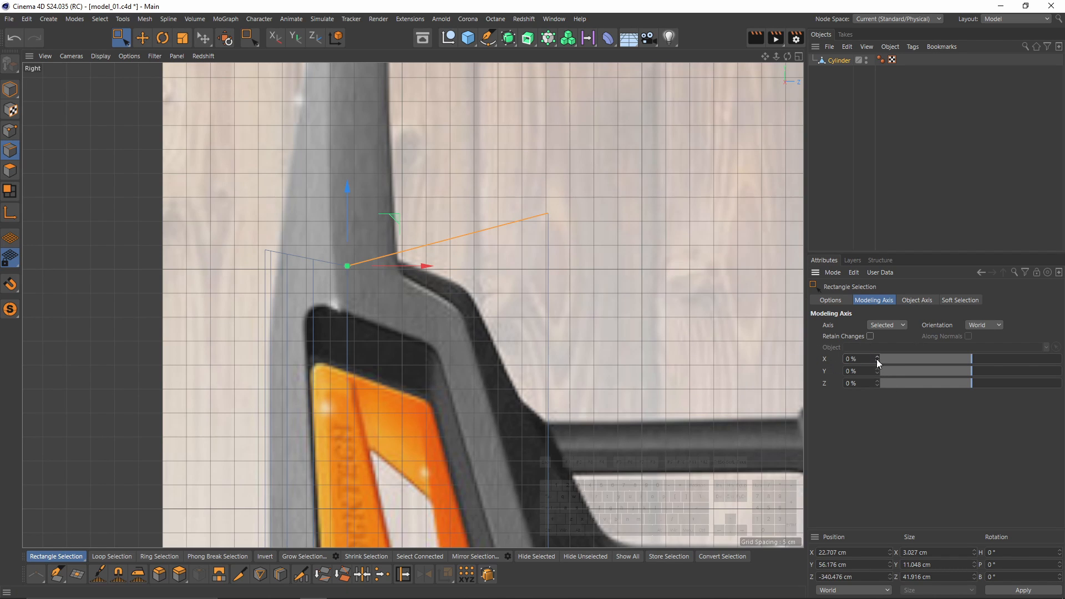
{"action": "left_click_drag", "start_coordinate": [940, 365], "coordinate": [613, 378]}
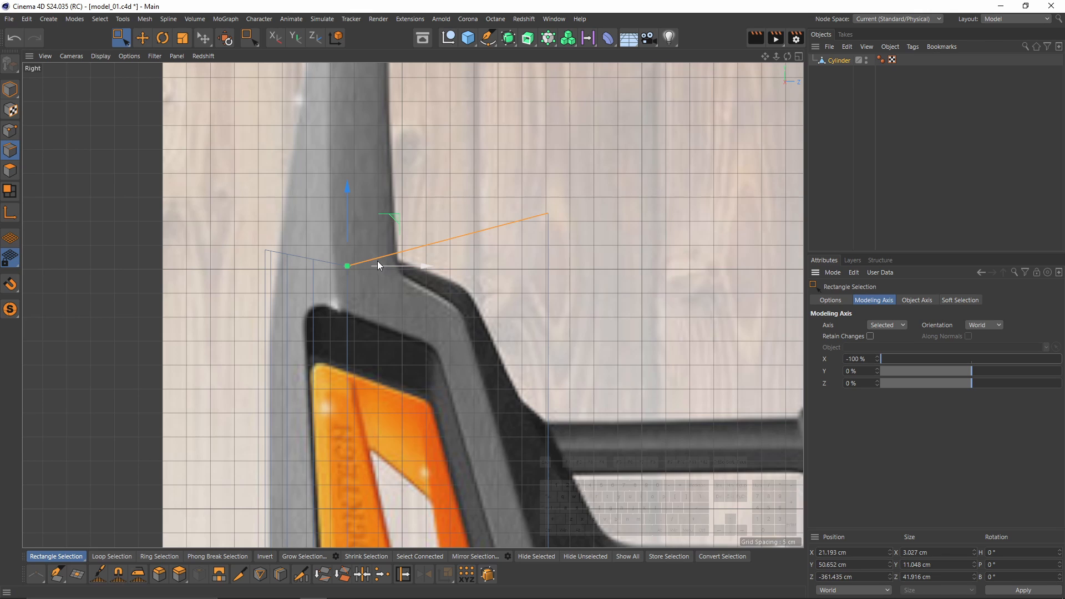
Scale the long top edge vertically through zero to slope down toward the handle, reaching about 19.2 cm in Y.
{"action": "key", "text": "t"}
{"action": "left_click_drag", "start_coordinate": [347, 189], "coordinate": [320, 397]}
{"action": "key", "text": "e"}
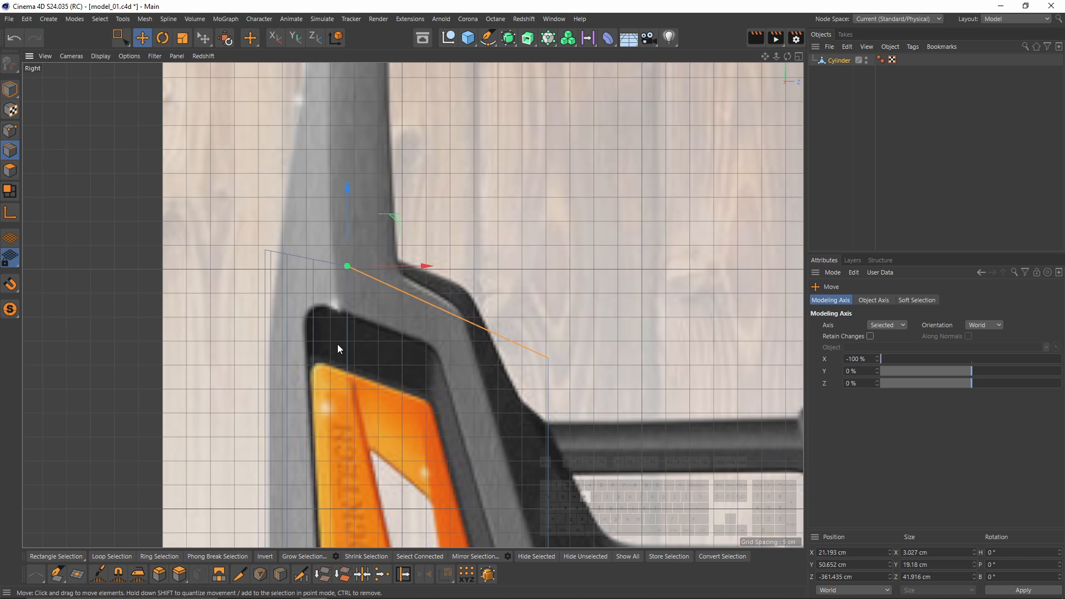
Select all the extruded top edges and move them up about 2.3 cm to Y 45.071 cm.
{"action": "key", "text": "0"}
{"action": "left_click_drag", "start_coordinate": [223, 205], "coordinate": [592, 382]}
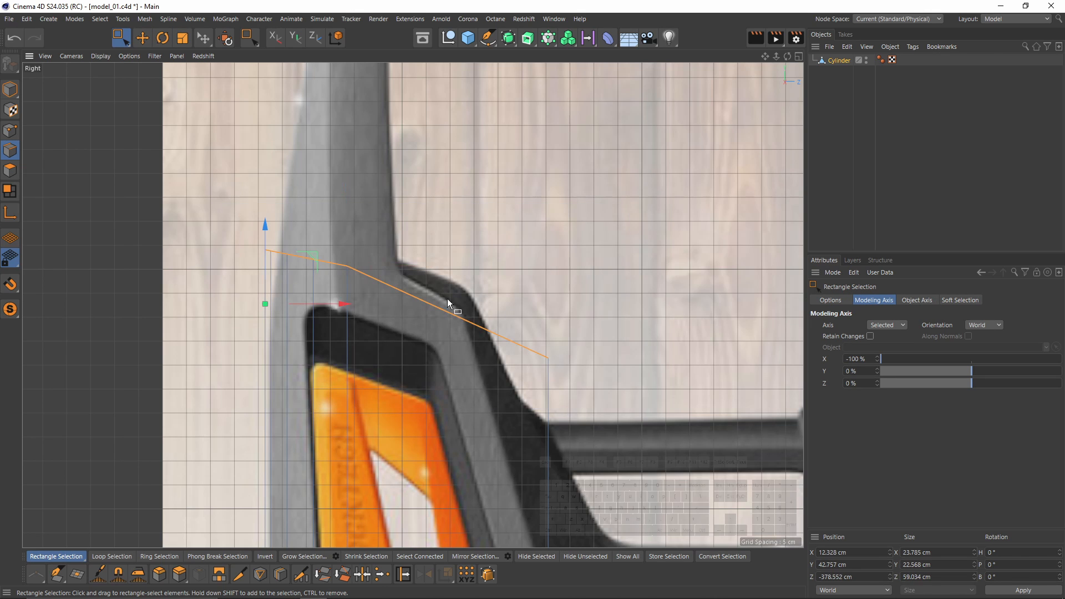
{"action": "left_click_drag", "start_coordinate": [264, 225], "coordinate": [265, 215]}
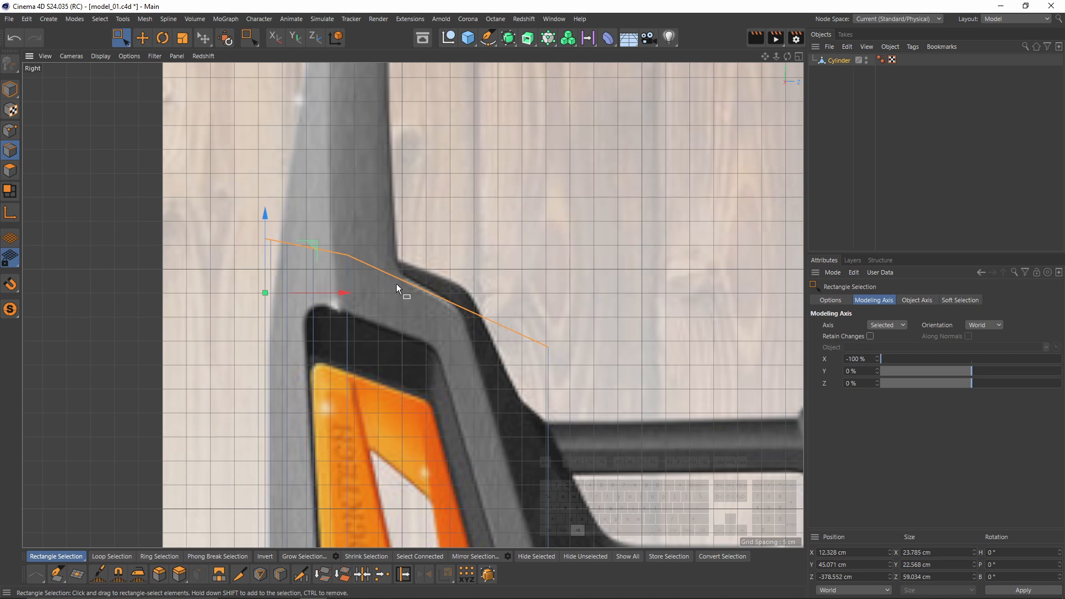
Slide the handle-side corner point of the sloped top edge to the hammer body's corner, at an offset of about 43.8%.
{"action": "scroll", "coordinate": [396, 294], "scroll_direction": "down", "scroll_amount": 3}
{"action": "left_click", "coordinate": [10, 132]}
{"action": "key", "text": "m"}
{"action": "key", "text": "o"}
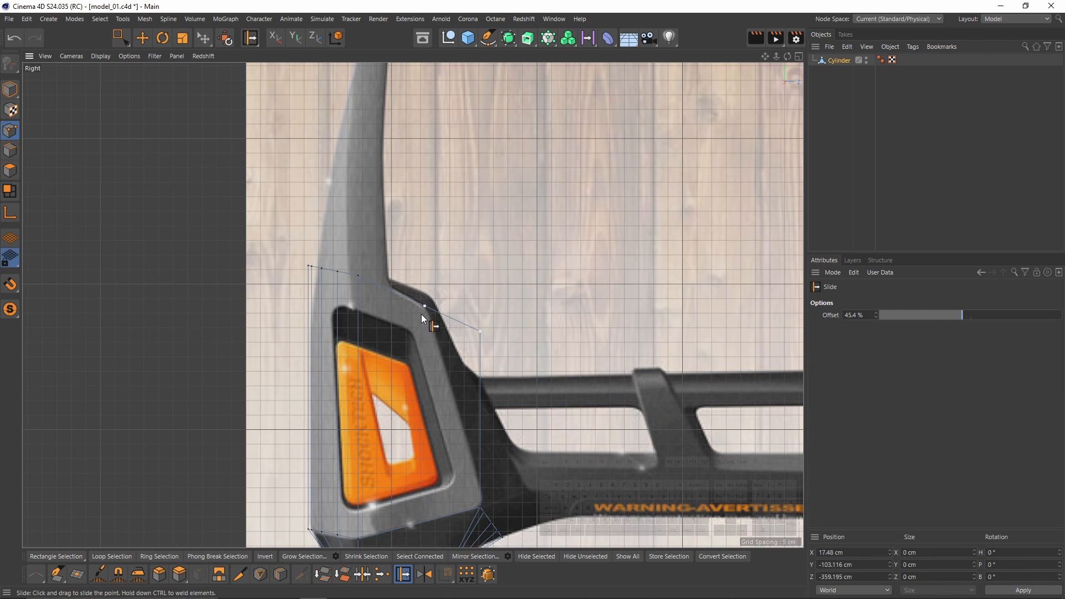
{"action": "left_click_drag", "start_coordinate": [421, 314], "coordinate": [424, 316]}
{"action": "key", "text": "F5"}
{"action": "key", "text": "F1"}
{"action": "key", "text": "F4"}
{"action": "key", "text": "F3"}
{"action": "scroll", "coordinate": [342, 298], "scroll_direction": "up", "scroll_amount": 2}
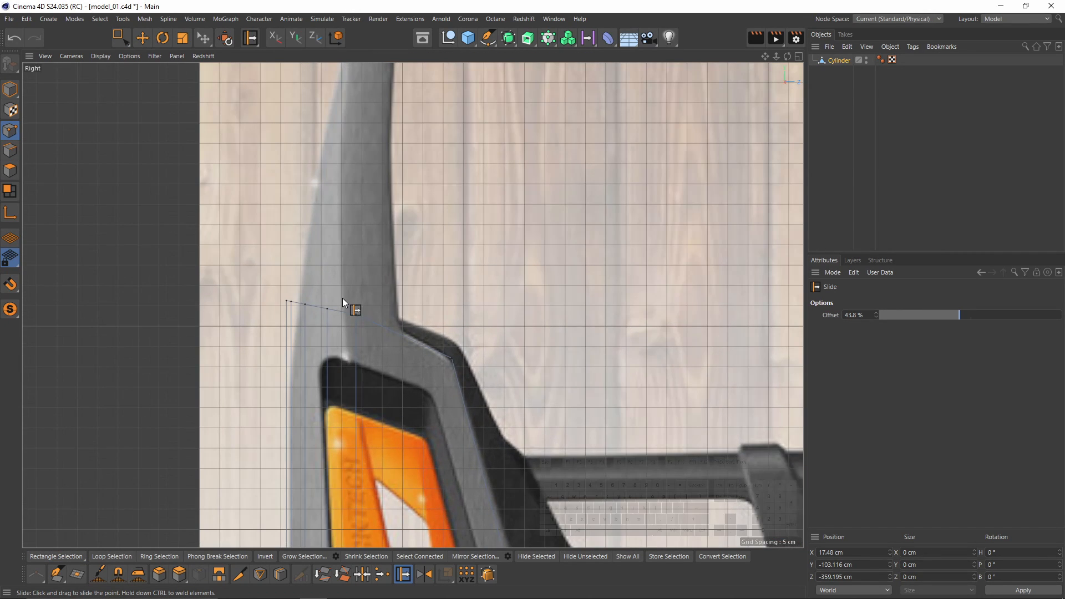
Set the Right view's background image transparency to 74% so the mesh reads clearly over the reference photo.
{"action": "key", "text": "Return"}
{"action": "key", "text": "space"}
{"action": "middle_click_drag", "start_coordinate": [413, 356], "coordinate": [414, 280], "text": "alt"}
{"action": "scroll", "coordinate": [414, 280], "scroll_direction": "down", "scroll_amount": 2}
{"action": "middle_click", "coordinate": [394, 311]}
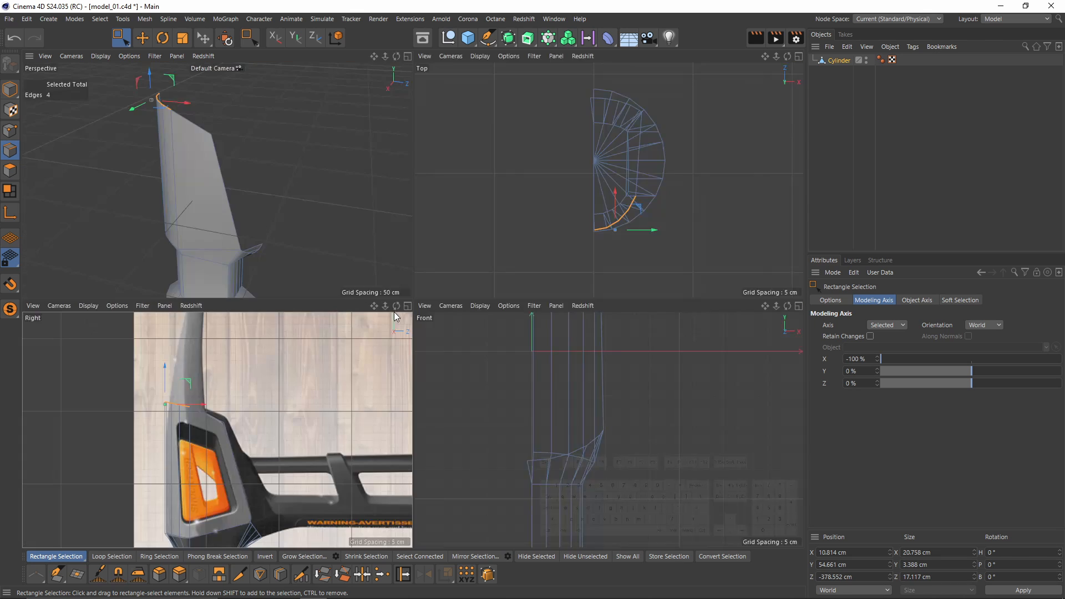
{"action": "middle_click", "coordinate": [394, 311]}
{"action": "scroll", "coordinate": [433, 265], "scroll_direction": "up", "scroll_amount": 2}
{"action": "key", "text": "shift+v"}
{"action": "mouse_move", "coordinate": [965, 418]}
{"action": "left_mouse_down"}
{"action": "mouse_move", "coordinate": [1031, 420]}
{"action": "mouse_move", "coordinate": [1020, 420]}
{"action": "left_mouse_up"}
{"action": "scroll", "coordinate": [517, 248], "scroll_direction": "up", "scroll_amount": 3}
Line-cut the body along the upper edge of the dark recess, from the handle-side edge toward the front.
{"action": "key", "text": "m"}
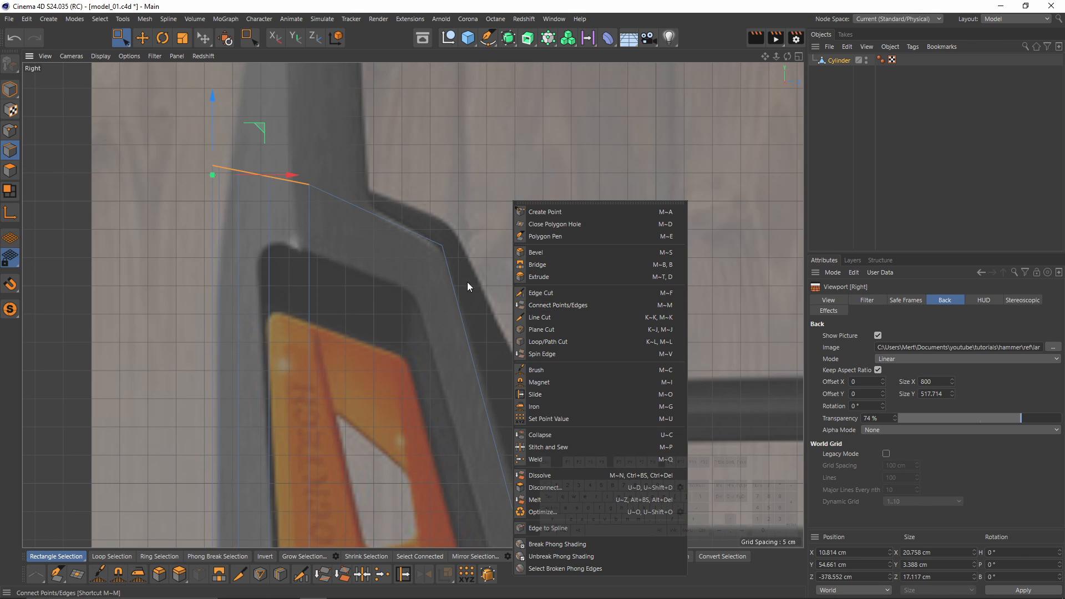
{"action": "key", "text": "m"}
{"action": "left_click", "coordinate": [616, 293]}
{"action": "middle_click_drag", "start_coordinate": [512, 295], "coordinate": [591, 274]}
{"action": "key", "text": "m"}
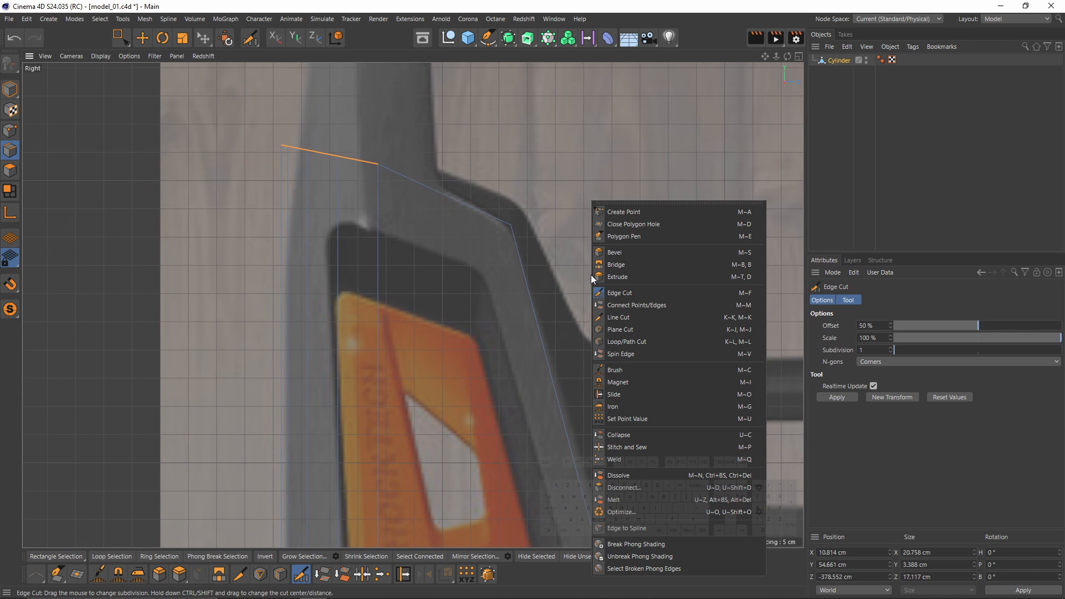
{"action": "left_click", "coordinate": [615, 305]}
{"action": "left_click", "coordinate": [482, 274]}
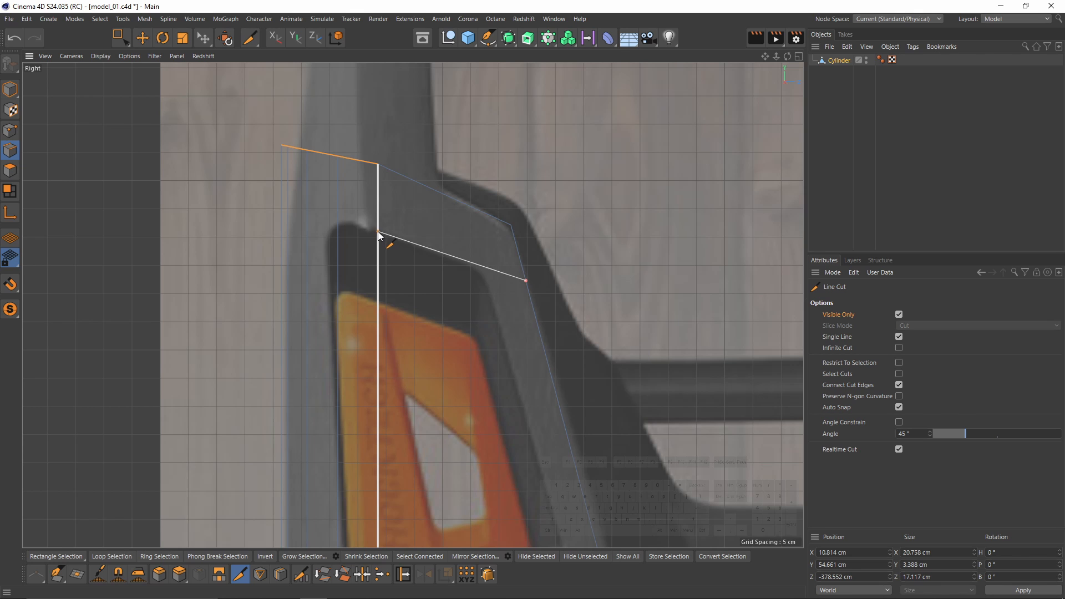
{"action": "left_click", "coordinate": [378, 236]}
{"action": "middle_click_drag", "start_coordinate": [368, 285], "coordinate": [381, 110]}
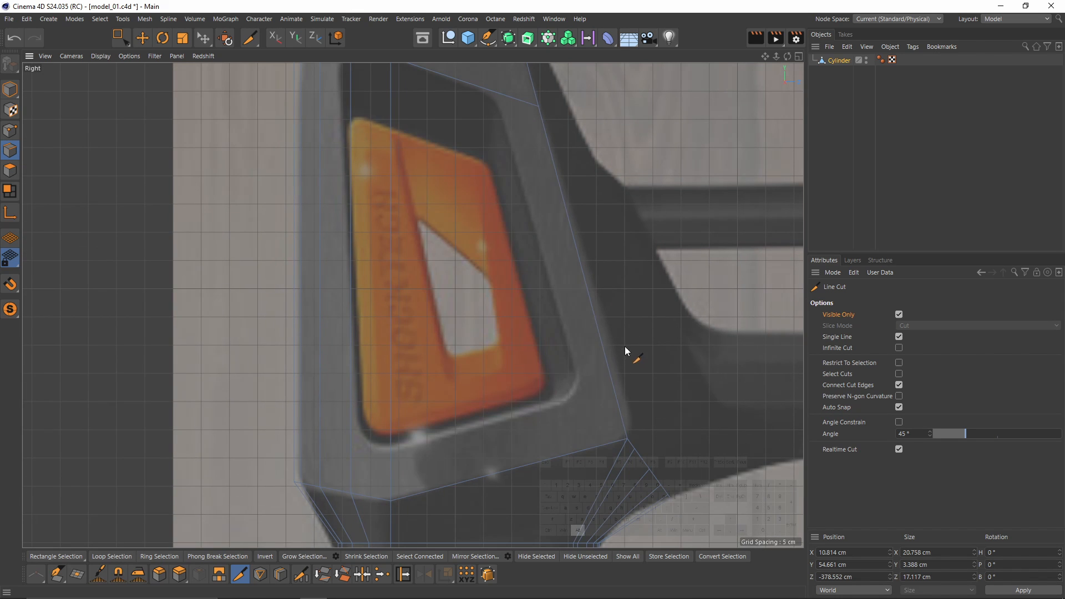
Line-cut the body along the recess's lower edge, from the handle-side edge past the front side.
{"action": "left_click", "coordinate": [613, 383]}
{"action": "left_click", "coordinate": [392, 447]}
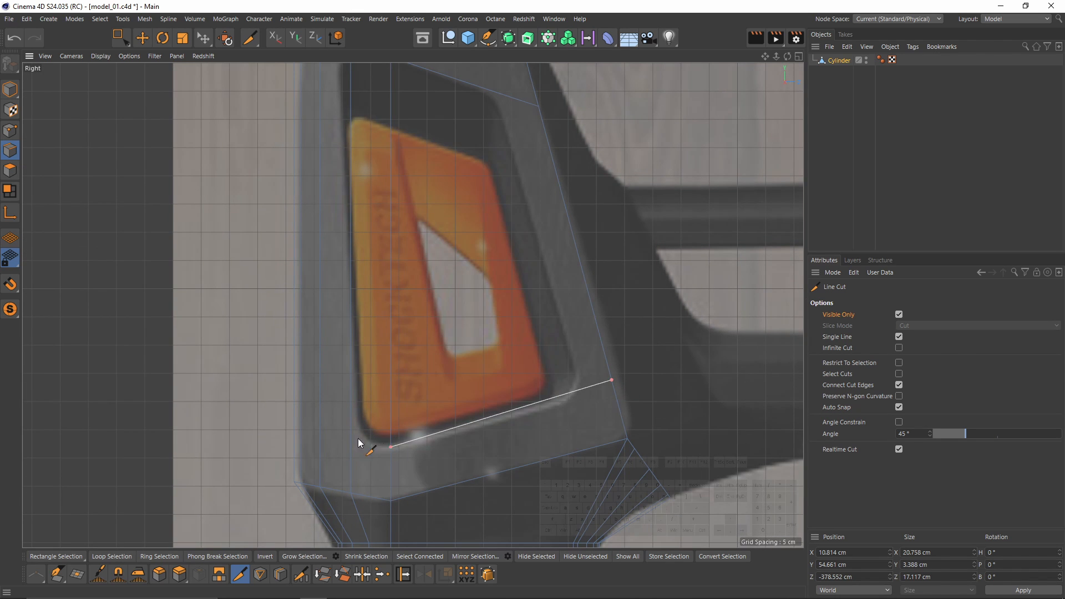
{"action": "left_click", "coordinate": [196, 394]}
{"action": "middle_click_drag", "start_coordinate": [319, 320], "coordinate": [317, 437], "text": "alt"}
{"action": "middle_click_drag", "start_coordinate": [426, 275], "coordinate": [361, 277], "text": "alt"}
{"action": "scroll", "coordinate": [405, 331], "scroll_direction": "down", "scroll_amount": 3}
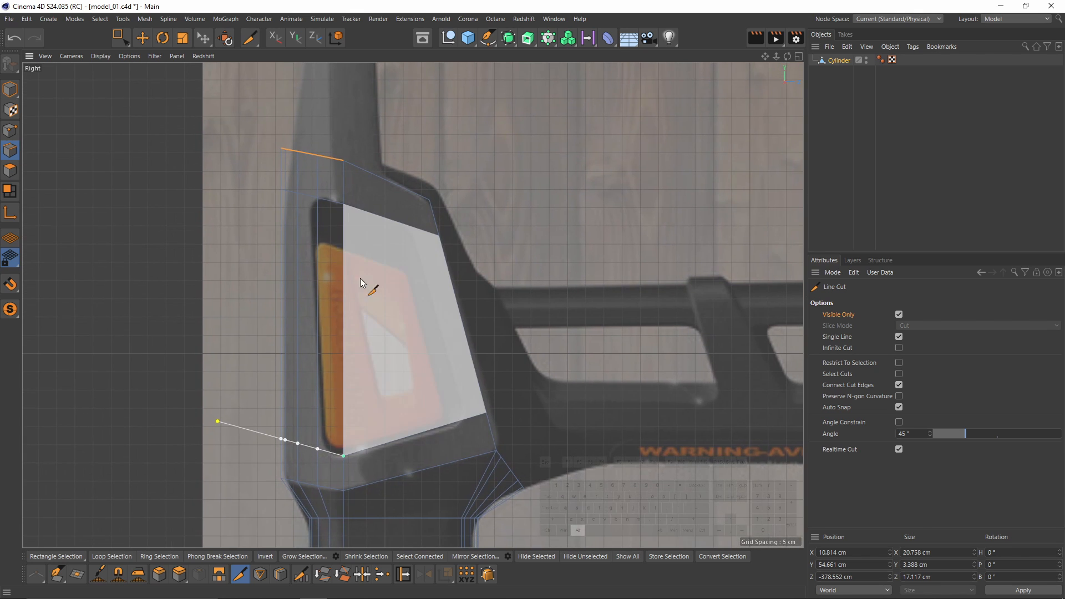
{"action": "middle_click_drag", "start_coordinate": [494, 376], "coordinate": [448, 308], "text": "alt"}
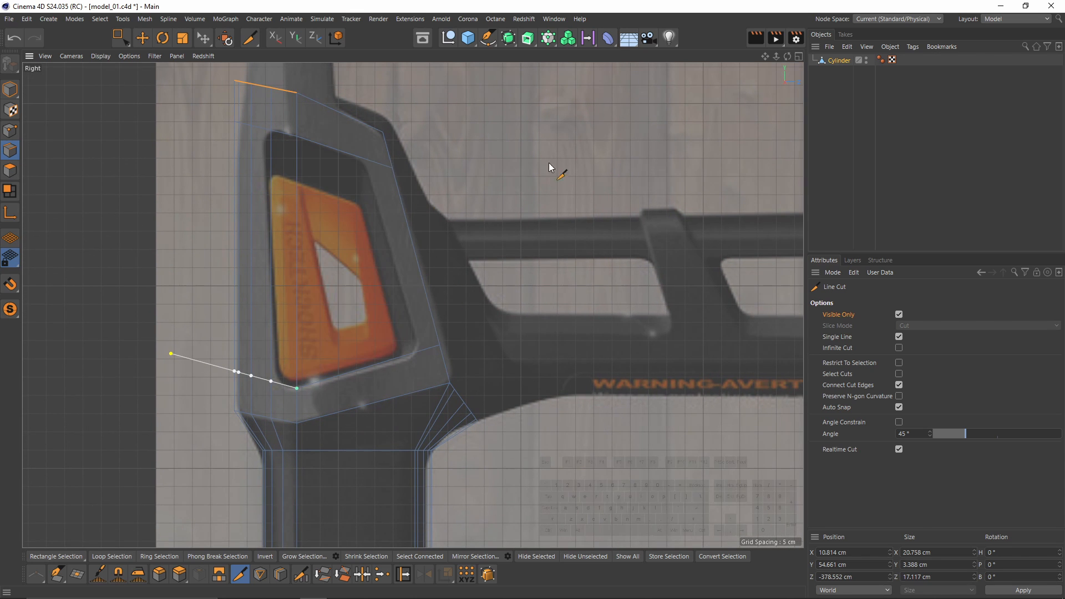
Line-cut from the sloped top edge down along the recess's handle side, continuing through the flare and the neck.
{"action": "left_click", "coordinate": [350, 118]}
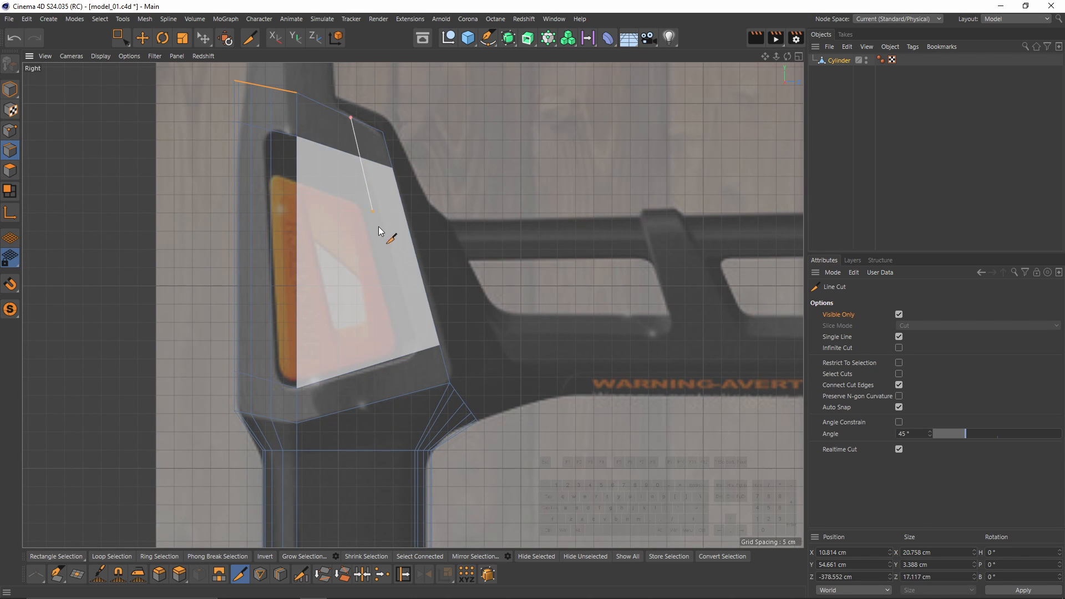
{"action": "left_click", "coordinate": [428, 389]}
{"action": "middle_click_drag", "start_coordinate": [427, 390], "coordinate": [432, 187], "text": "alt"}
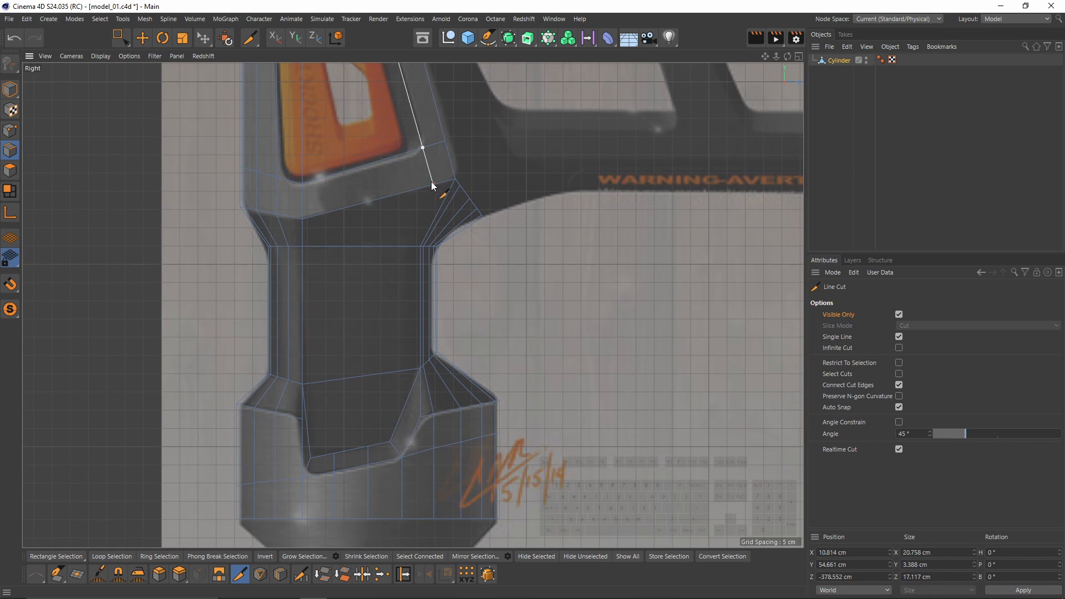
{"action": "left_click", "coordinate": [402, 246]}
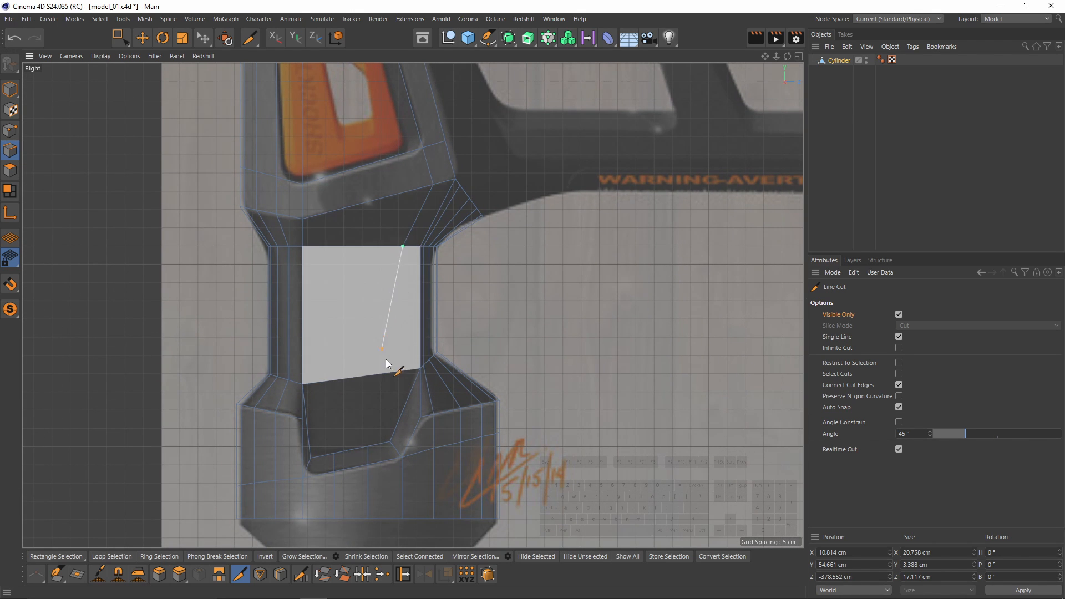
{"action": "left_click", "coordinate": [393, 374]}
{"action": "middle_click", "coordinate": [392, 373]}
Continue the line cut from the neck down the notch's back wall to the notch's bottom edge.
{"action": "middle_click", "coordinate": [289, 210]}
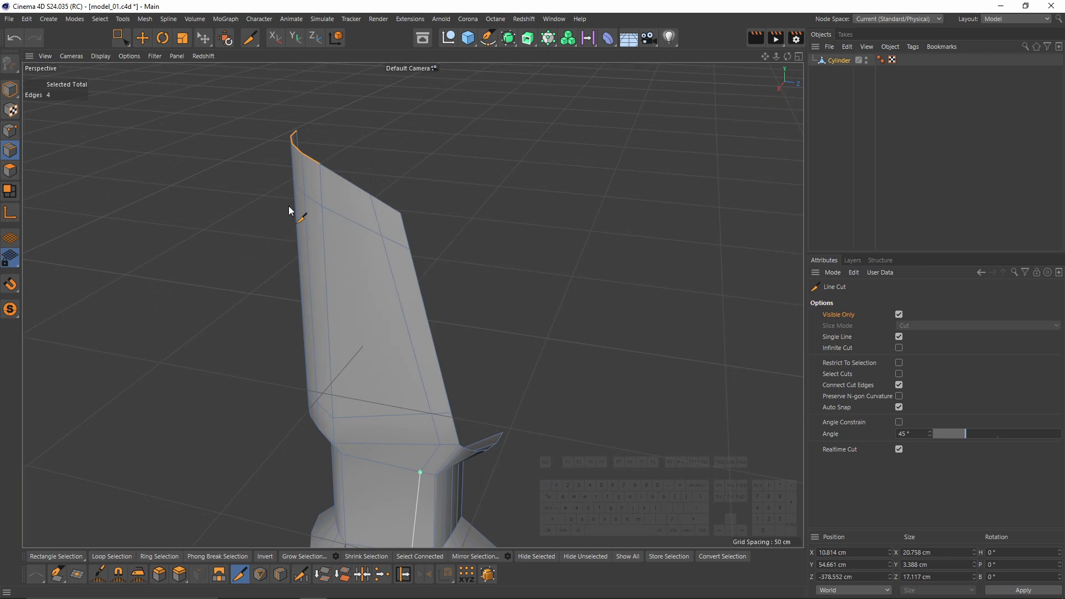
{"action": "middle_click", "coordinate": [289, 210]}
{"action": "middle_click", "coordinate": [361, 283]}
{"action": "middle_click_drag", "start_coordinate": [360, 292], "coordinate": [454, 94], "text": "alt"}
{"action": "right_click_drag", "start_coordinate": [503, 333], "coordinate": [551, 217], "text": "alt"}
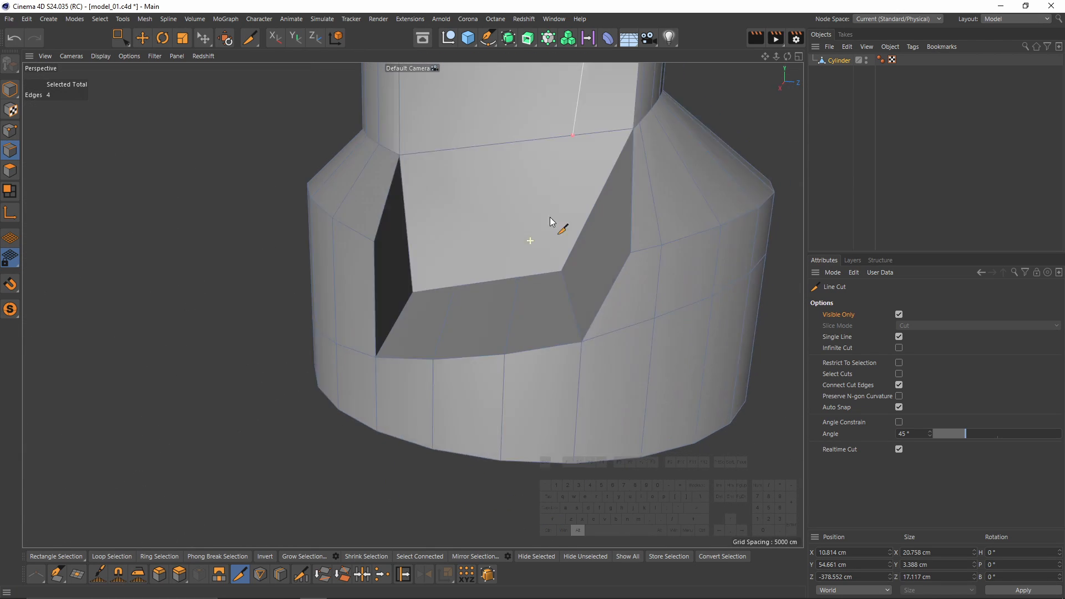
{"action": "mouse_move", "coordinate": [550, 221]}
{"action": "left_mouse_down", "text": "alt"}
{"action": "mouse_move", "coordinate": [568, 132]}
{"action": "mouse_move", "coordinate": [549, 201]}
{"action": "left_mouse_up", "text": "alt"}
{"action": "left_click", "coordinate": [565, 144]}
{"action": "right_click_drag", "start_coordinate": [549, 201], "coordinate": [560, 143], "text": "alt"}
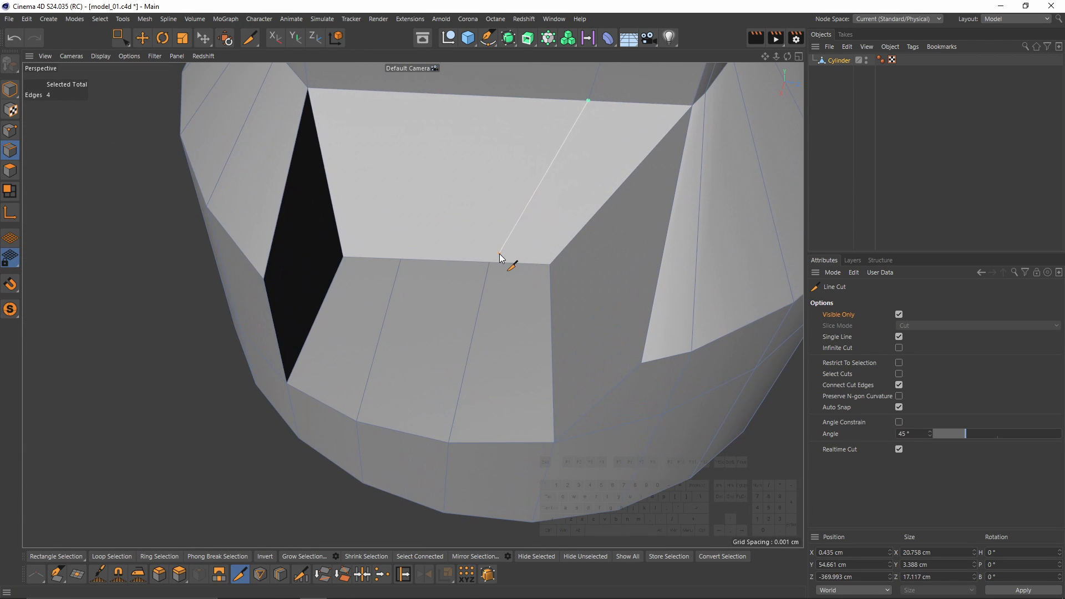
{"action": "left_click", "coordinate": [496, 261]}
{"action": "key", "text": "space"}
Select the two nearly coincident points on the notch's bottom edge and weld them into one.
{"action": "left_click", "coordinate": [10, 130]}
{"action": "scroll", "coordinate": [476, 266], "scroll_direction": "up", "scroll_amount": 6}
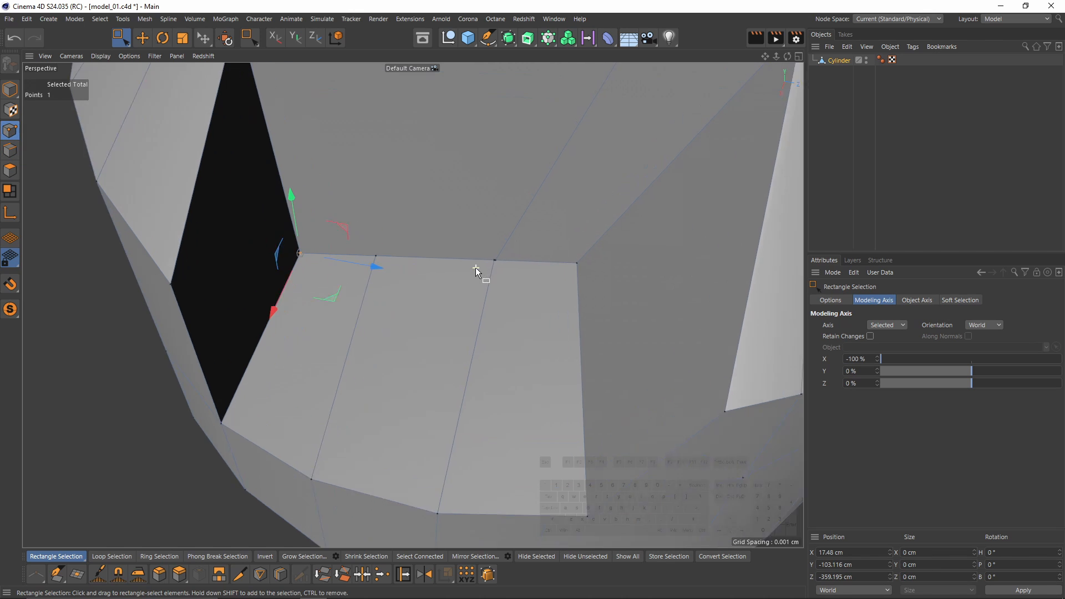
{"action": "left_click_drag", "start_coordinate": [481, 245], "coordinate": [500, 268]}
{"action": "key", "text": "m"}
{"action": "key", "text": "q"}
{"action": "right_click", "coordinate": [490, 262]}
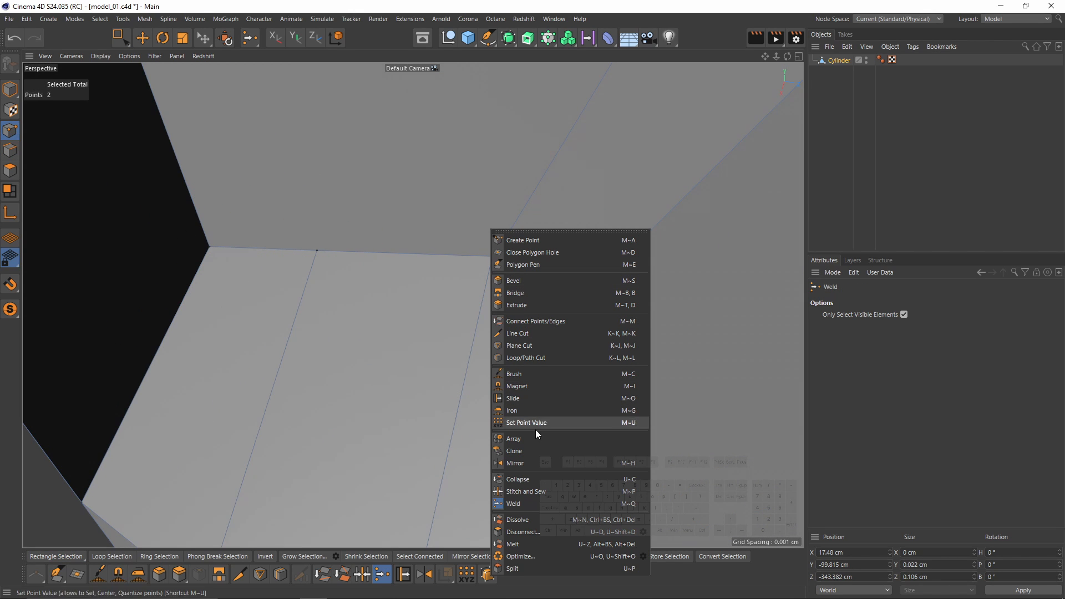
{"action": "left_click", "coordinate": [521, 502]}
{"action": "left_click", "coordinate": [514, 257]}
Slide the front-side points of the recess cuts and the top edge to follow the recess outline in the photo.
{"action": "right_click_drag", "start_coordinate": [514, 257], "coordinate": [431, 307], "text": "alt"}
{"action": "left_click_drag", "start_coordinate": [431, 307], "coordinate": [504, 328], "text": "alt"}
{"action": "right_click_drag", "start_coordinate": [503, 327], "coordinate": [460, 334], "text": "alt"}
{"action": "middle_click", "coordinate": [460, 335]}
{"action": "middle_click", "coordinate": [624, 448]}
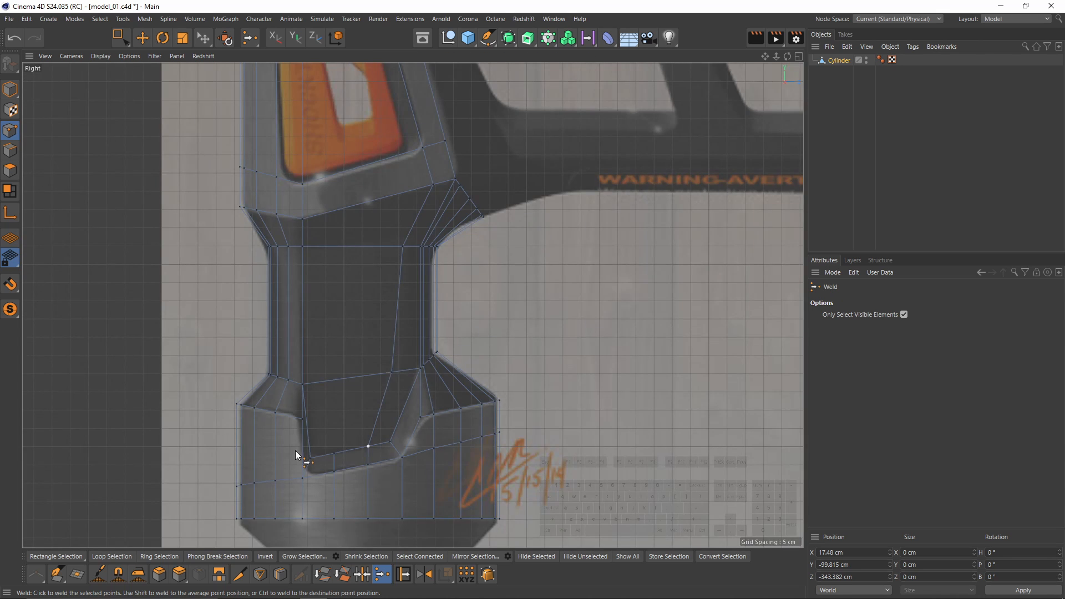
{"action": "scroll", "coordinate": [434, 326], "scroll_direction": "up", "scroll_amount": 4}
{"action": "middle_click_drag", "start_coordinate": [384, 178], "coordinate": [411, 222], "text": "alt"}
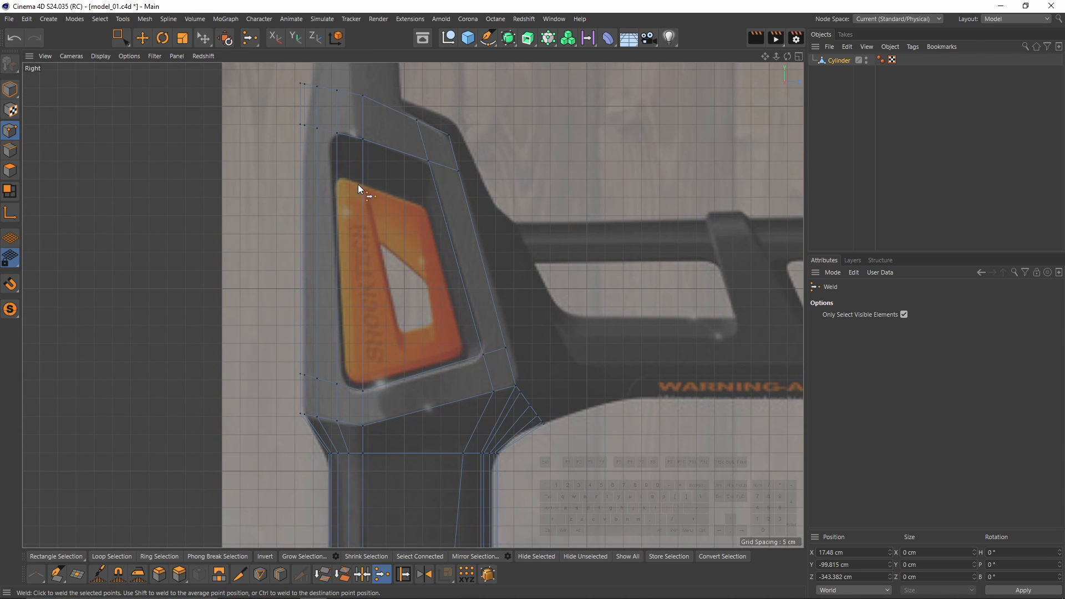
{"action": "scroll", "coordinate": [353, 164], "scroll_direction": "up", "scroll_amount": 2}
{"action": "key", "text": "m"}
{"action": "key", "text": "o"}
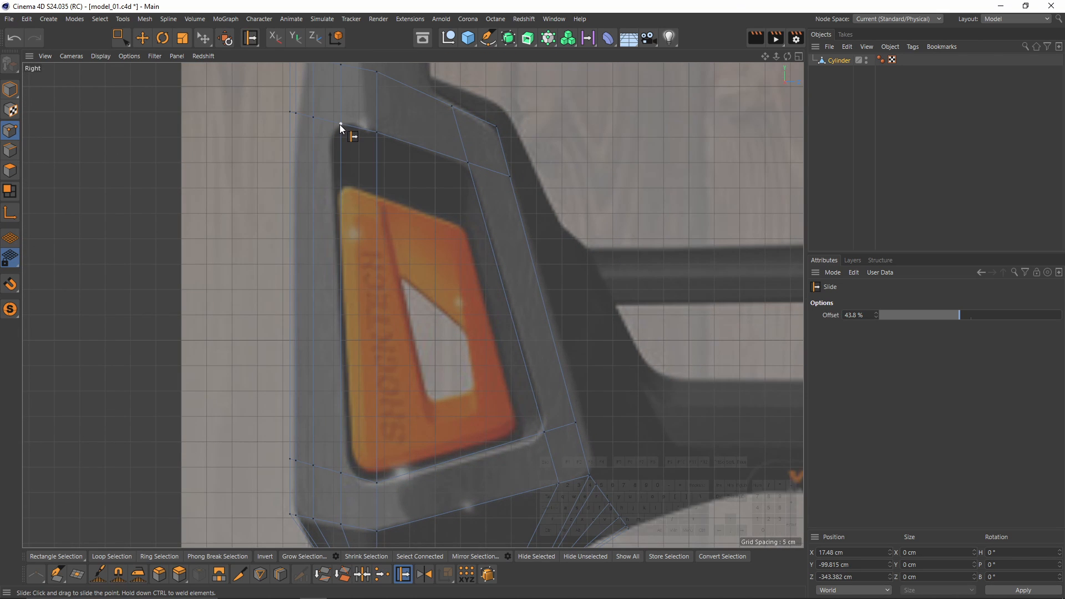
{"action": "left_click_drag", "start_coordinate": [334, 124], "coordinate": [368, 127]}
{"action": "middle_click_drag", "start_coordinate": [368, 126], "coordinate": [390, 140], "text": "alt"}
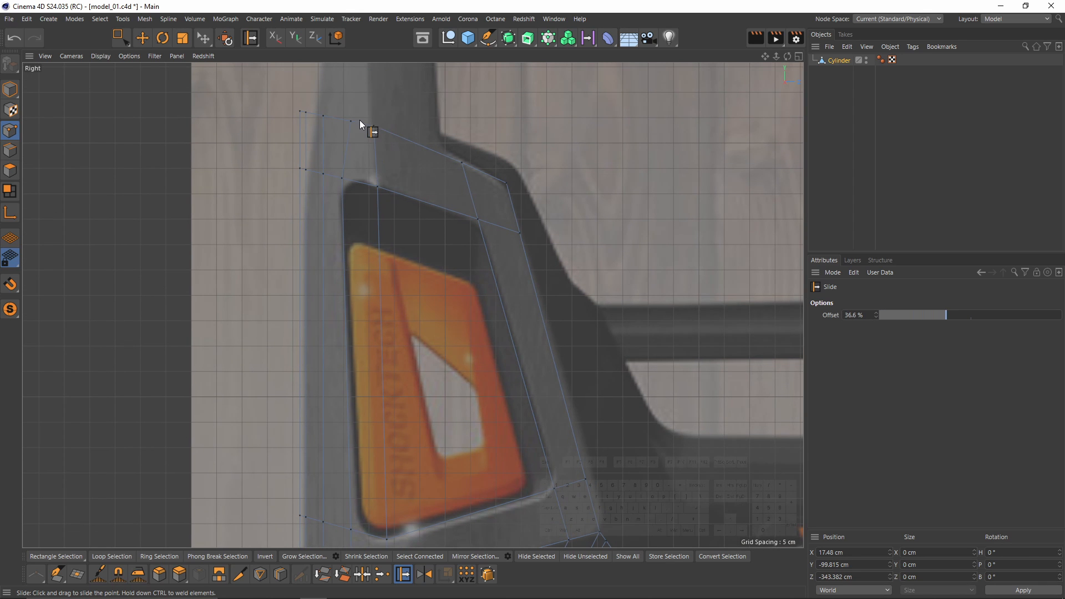
{"action": "left_click_drag", "start_coordinate": [351, 121], "coordinate": [340, 122]}
{"action": "scroll", "coordinate": [341, 122], "scroll_direction": "down", "scroll_amount": 3}
{"action": "middle_click_drag", "start_coordinate": [414, 237], "coordinate": [406, 201], "text": "alt"}
{"action": "scroll", "coordinate": [391, 377], "scroll_direction": "up", "scroll_amount": 3}
{"action": "middle_click_drag", "start_coordinate": [391, 377], "coordinate": [468, 386], "text": "alt"}
{"action": "scroll", "coordinate": [430, 327], "scroll_direction": "down", "scroll_amount": 2}
{"action": "scroll", "coordinate": [449, 301], "scroll_direction": "down", "scroll_amount": 1}
{"action": "scroll", "coordinate": [469, 386], "scroll_direction": "down", "scroll_amount": 2}
Select the two polygons covering the recess on the body's side.
{"action": "left_click", "coordinate": [10, 171]}
{"action": "key", "text": "e"}
{"action": "left_click", "coordinate": [368, 277]}
{"action": "left_click", "coordinate": [410, 260], "text": "shift"}
{"action": "middle_click", "coordinate": [382, 244]}
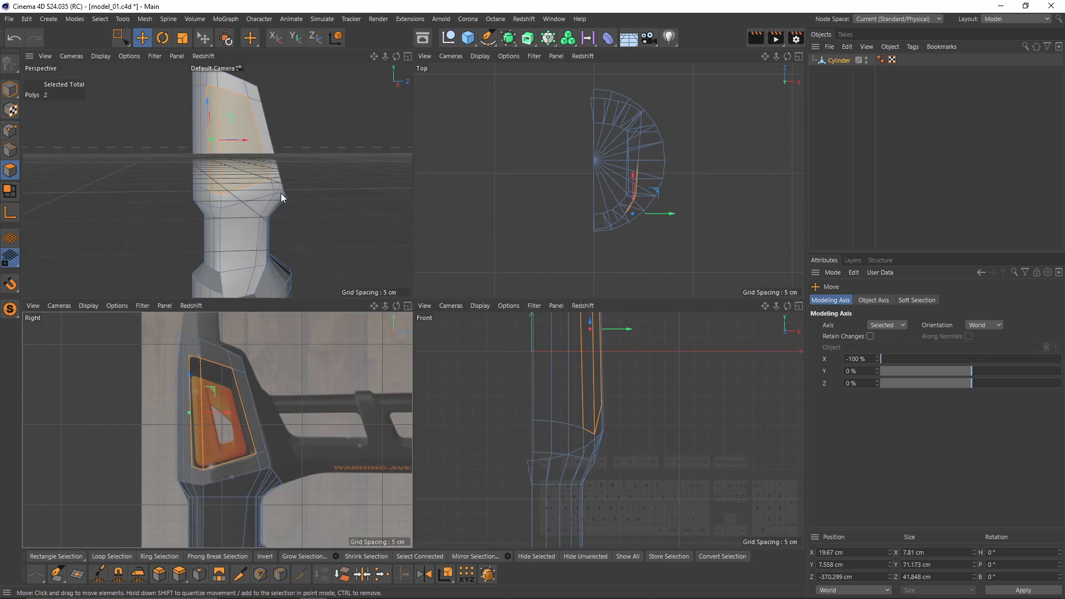
{"action": "middle_click", "coordinate": [281, 193]}
{"action": "left_click_drag", "start_coordinate": [282, 195], "coordinate": [425, 238], "text": "alt"}
{"action": "scroll", "coordinate": [423, 238], "scroll_direction": "up", "scroll_amount": 3}
{"action": "middle_click_drag", "start_coordinate": [377, 234], "coordinate": [381, 333], "text": "alt"}
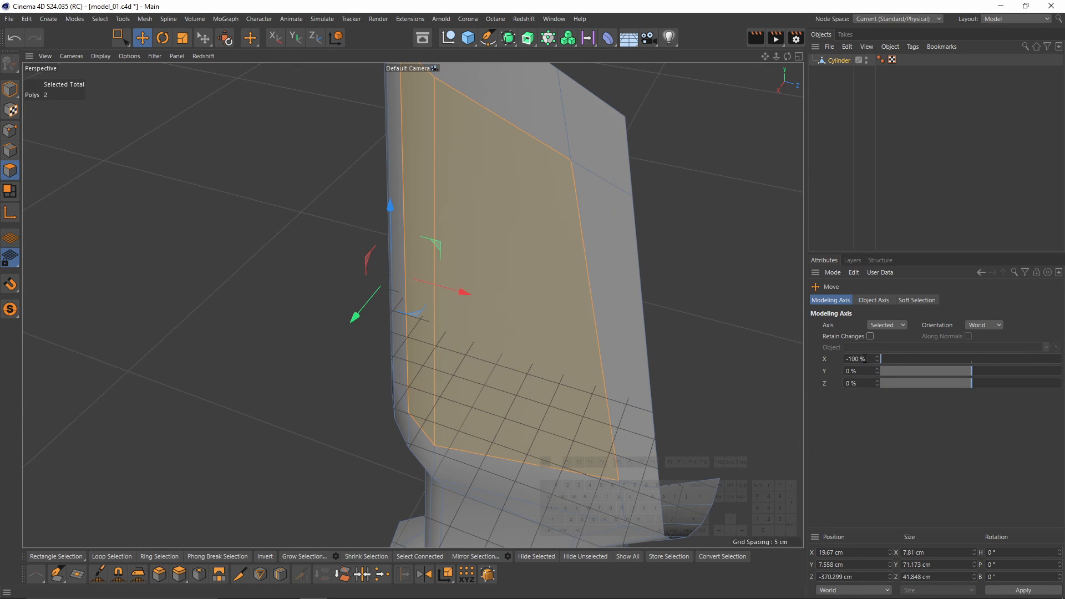
Set the modeling axis X to 0% and extrude the two recess polygons inward about 5.6 cm along X.
{"action": "key", "text": "Return"}
{"action": "left_click_drag", "start_coordinate": [426, 287], "coordinate": [418, 308], "text": "alt"}
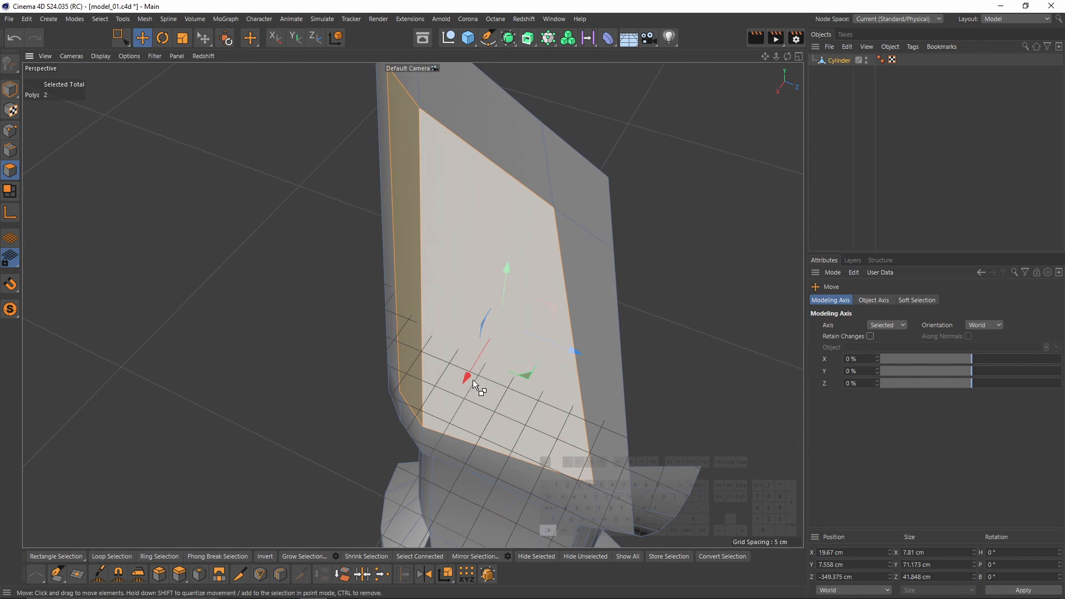
{"action": "left_click_drag", "start_coordinate": [483, 373], "coordinate": [499, 361]}
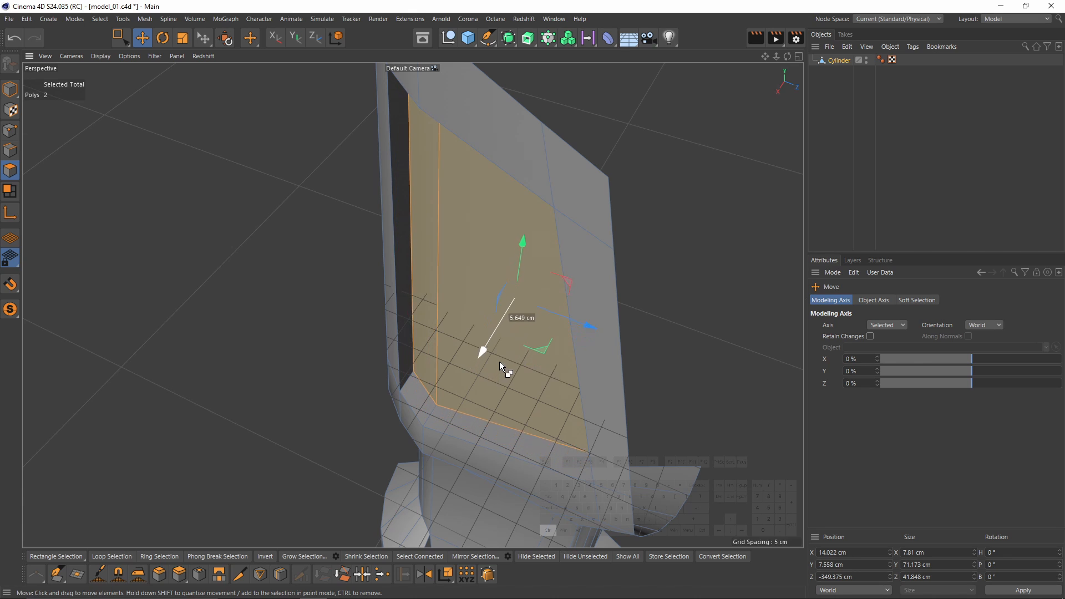
Scale the inset recess polygons down to about 80% and move them down over the orange panel.
{"action": "middle_click", "coordinate": [499, 361]}
{"action": "middle_click", "coordinate": [335, 428]}
{"action": "key", "text": "t"}
{"action": "left_click_drag", "start_coordinate": [609, 398], "coordinate": [513, 391]}
{"action": "key", "text": "e"}
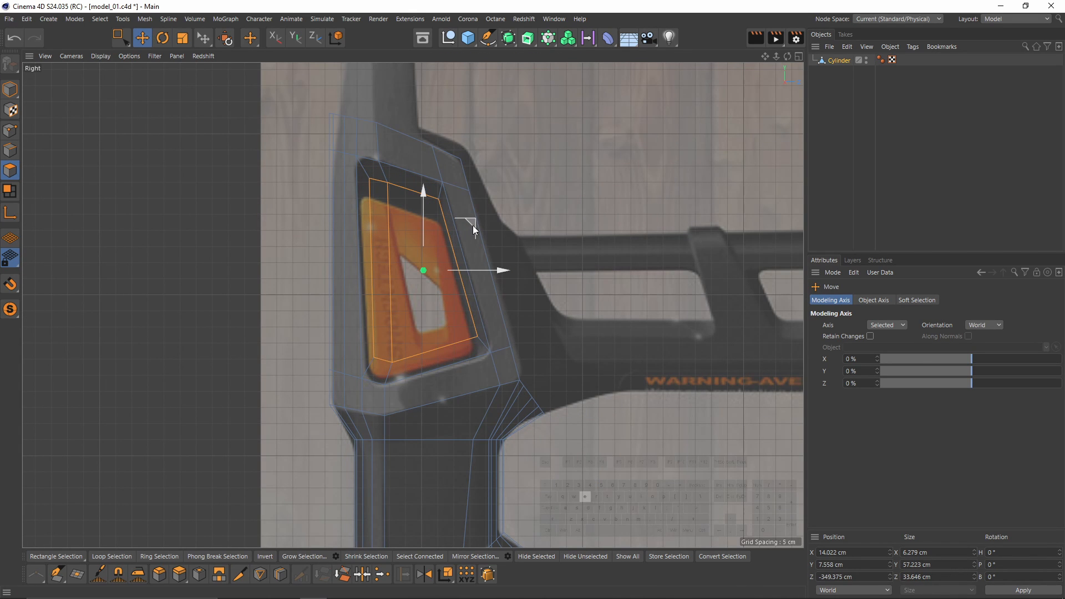
{"action": "left_click_drag", "start_coordinate": [471, 224], "coordinate": [468, 241]}
{"action": "scroll", "coordinate": [411, 202], "scroll_direction": "up", "scroll_amount": 5}
Move the upper points of the inner recess face onto the top outline of the orange panel.
{"action": "key", "text": "Return"}
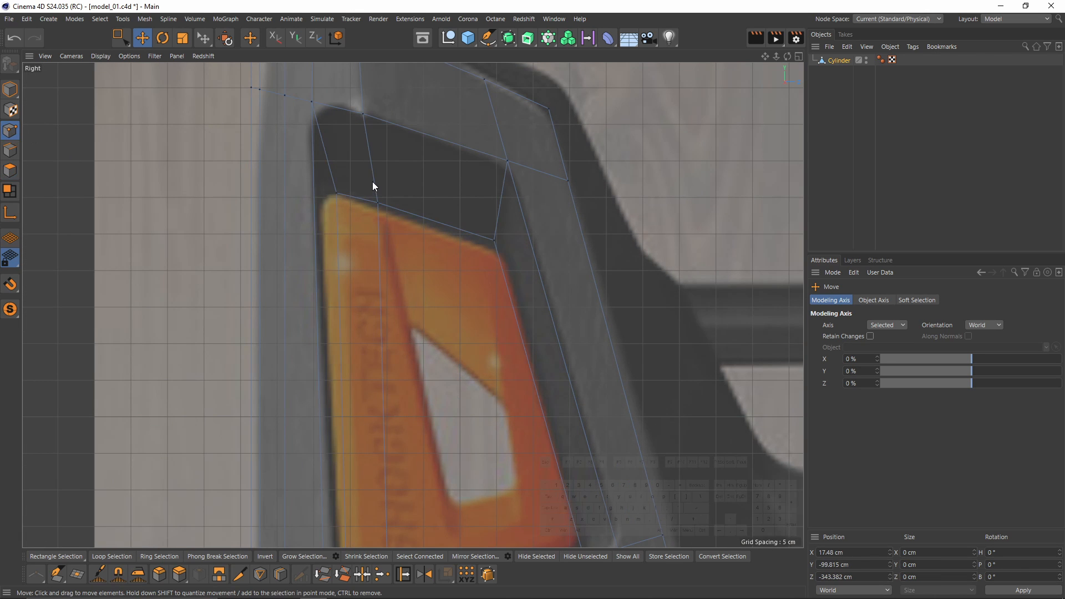
{"action": "left_click", "coordinate": [378, 203]}
{"action": "left_click_drag", "start_coordinate": [423, 155], "coordinate": [421, 161]}
{"action": "left_click", "coordinate": [494, 240]}
{"action": "left_click_drag", "start_coordinate": [542, 193], "coordinate": [548, 205]}
{"action": "left_click", "coordinate": [335, 192]}
{"action": "left_click_drag", "start_coordinate": [387, 142], "coordinate": [377, 143]}
{"action": "middle_click_drag", "start_coordinate": [370, 216], "coordinate": [377, 180], "text": "alt"}
{"action": "scroll", "coordinate": [377, 179], "scroll_direction": "down", "scroll_amount": 1}
{"action": "left_click", "coordinate": [381, 168]}
{"action": "left_click_drag", "start_coordinate": [424, 117], "coordinate": [400, 108]}
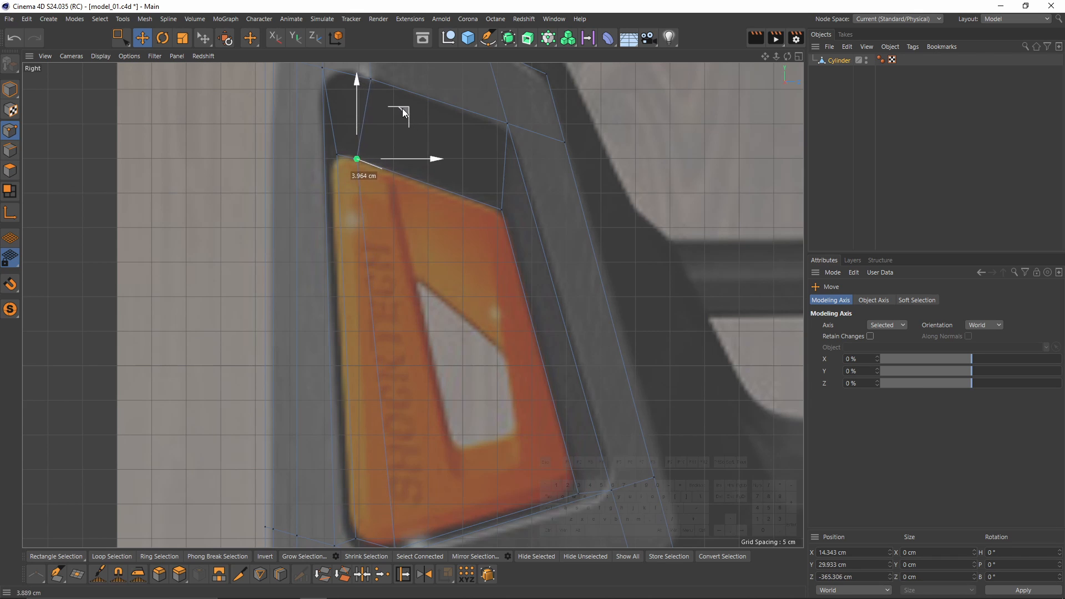
Extrude the two inner recess polygons further inward past the body's centre, to about X -4.6 cm.
{"action": "middle_click_drag", "start_coordinate": [425, 337], "coordinate": [415, 258], "text": "alt"}
{"action": "key", "text": "F1"}
{"action": "left_click_drag", "start_coordinate": [416, 260], "coordinate": [465, 294], "text": "alt"}
{"action": "left_click", "coordinate": [11, 169]}
{"action": "left_click_drag", "start_coordinate": [451, 244], "coordinate": [430, 233], "text": "alt"}
{"action": "left_click", "coordinate": [11, 132]}
{"action": "left_click_drag", "start_coordinate": [458, 188], "coordinate": [471, 177], "text": "alt"}
{"action": "left_click_drag", "start_coordinate": [443, 246], "coordinate": [443, 251]}
{"action": "left_click_drag", "start_coordinate": [465, 226], "coordinate": [523, 166], "text": "alt"}
{"action": "left_click_drag", "start_coordinate": [518, 210], "coordinate": [523, 212], "text": "alt"}
{"action": "left_click", "coordinate": [10, 170]}
{"action": "left_click_drag", "start_coordinate": [412, 305], "coordinate": [502, 309], "text": "alt"}
{"action": "left_click_drag", "start_coordinate": [537, 281], "coordinate": [447, 277], "text": "alt"}
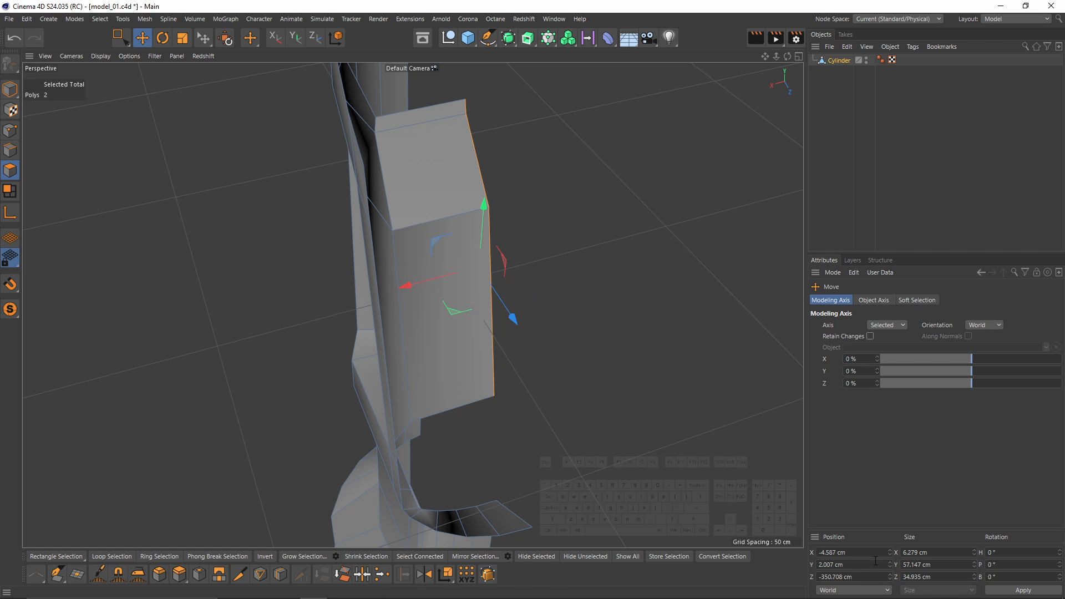
Flatten the extruded end polygons at X position 0 cm with an X size of 0 cm, and delete them.
{"action": "left_click", "coordinate": [930, 555]}
{"action": "type", "text": "0"}
{"action": "key", "text": "Return"}
{"action": "left_click_drag", "start_coordinate": [654, 390], "coordinate": [308, 330], "text": "alt"}
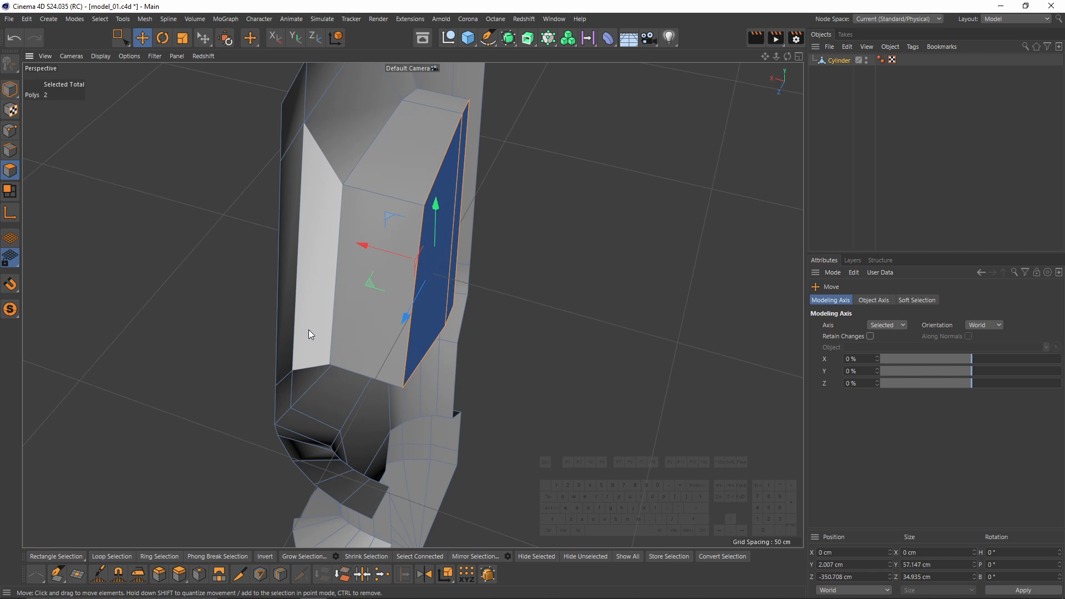
{"action": "key", "text": "Delete"}
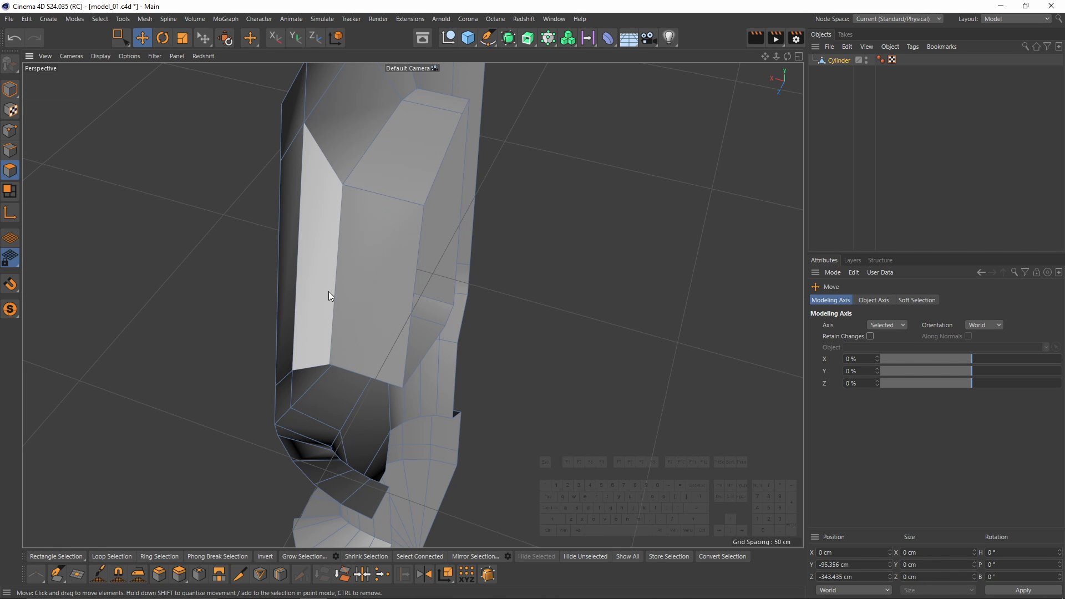
Select all points along the body's centre line in the top view and set their X position to 0 cm.
{"action": "scroll", "coordinate": [334, 280], "scroll_direction": "down", "scroll_amount": 2}
{"action": "left_click", "coordinate": [8, 135]}
{"action": "middle_click", "coordinate": [475, 238]}
{"action": "middle_click", "coordinate": [478, 236]}
{"action": "key", "text": "space"}
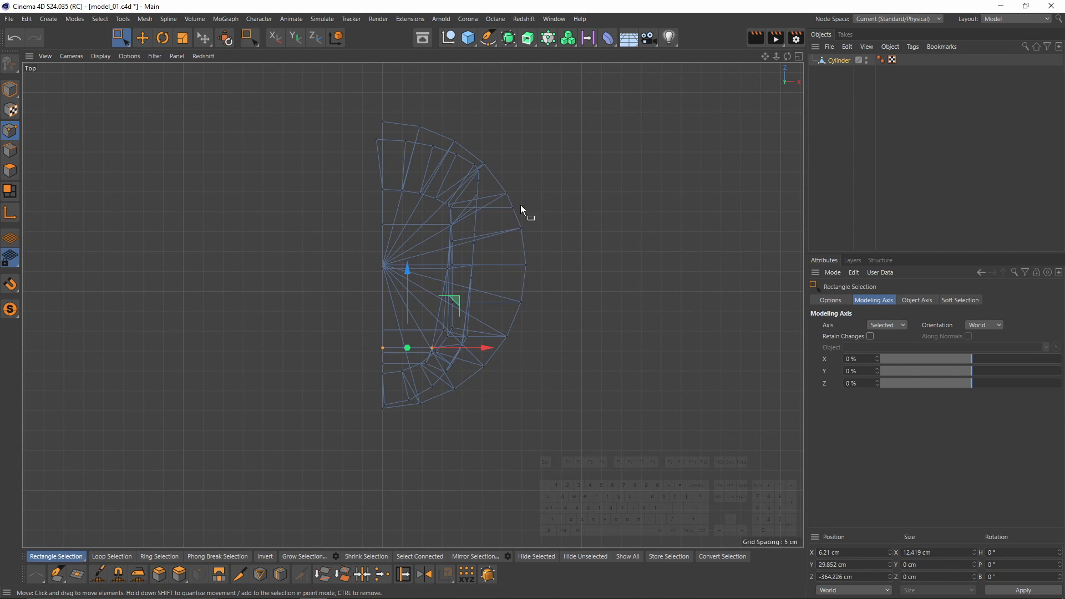
{"action": "left_click_drag", "start_coordinate": [323, 90], "coordinate": [386, 487]}
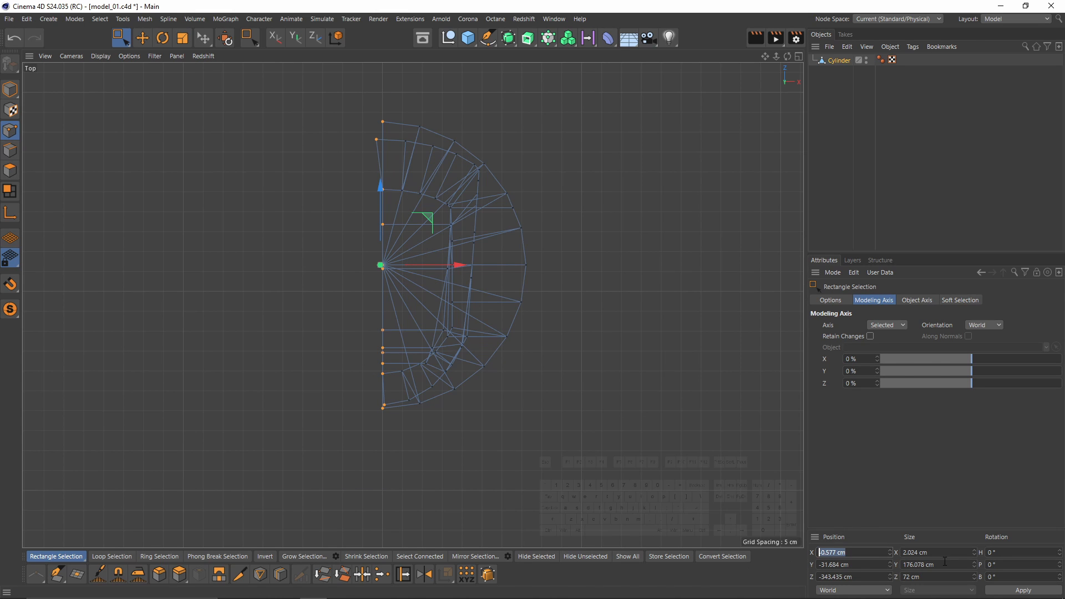
{"action": "scroll", "coordinate": [372, 142], "scroll_direction": "up", "scroll_amount": 6}
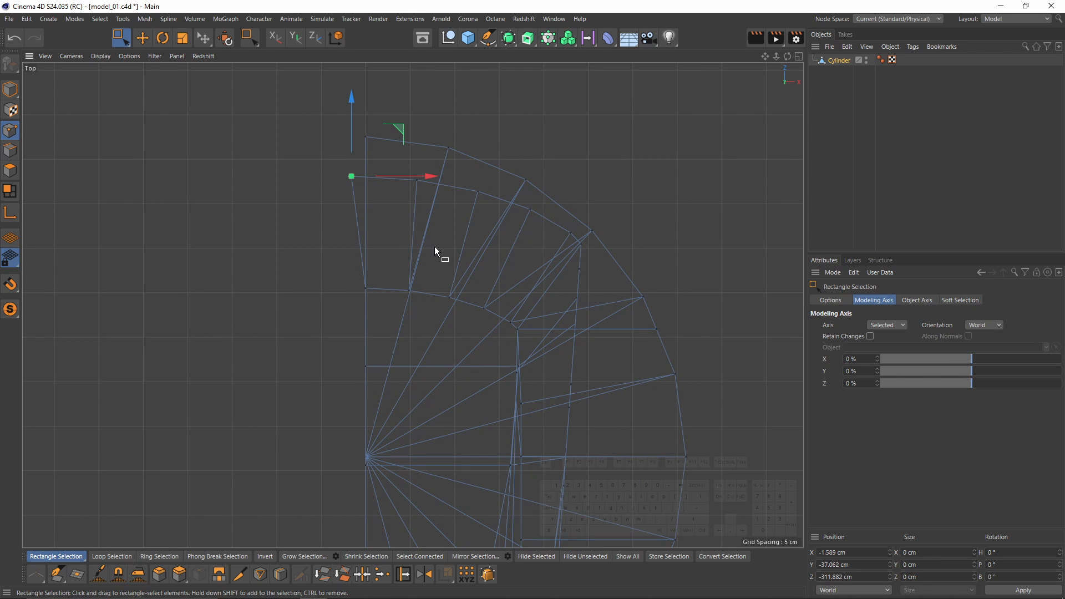
{"action": "scroll", "coordinate": [398, 208], "scroll_direction": "up", "scroll_amount": 2}
{"action": "scroll", "coordinate": [466, 228], "scroll_direction": "down", "scroll_amount": 5}
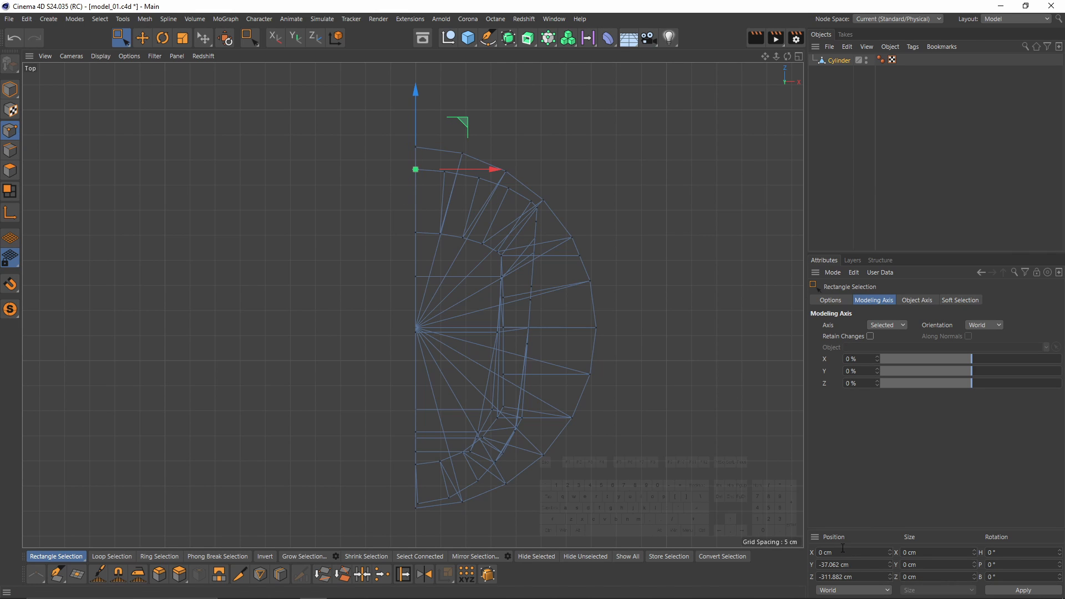
{"action": "scroll", "coordinate": [531, 335], "scroll_direction": "down", "scroll_amount": 3}
{"action": "left_click_drag", "start_coordinate": [374, 179], "coordinate": [476, 504]}
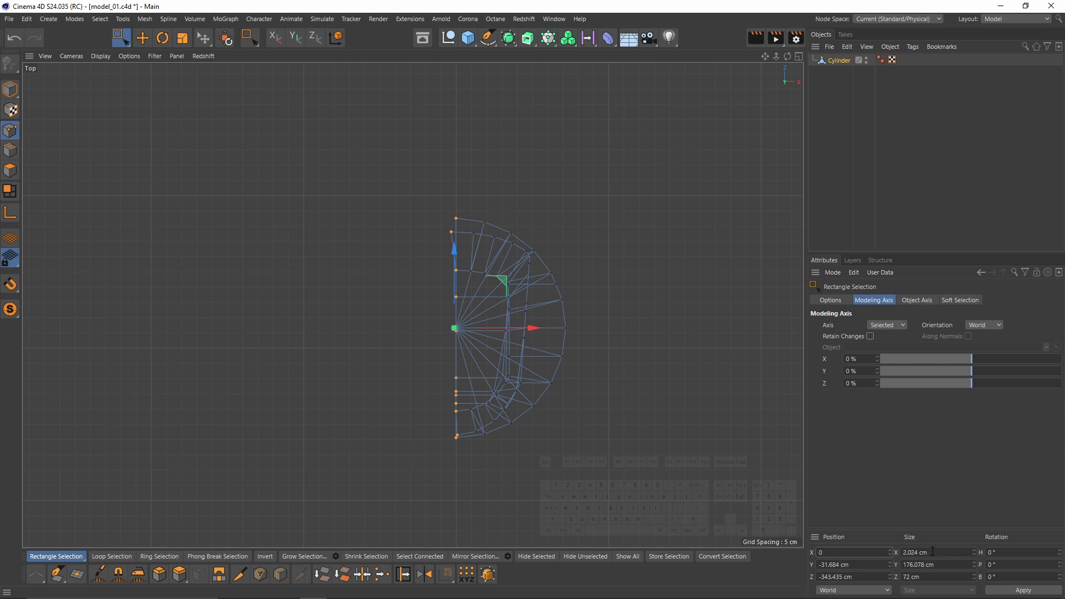
Select the body's top row of points above the recess and scale it along Z to about 12.4 cm, with modeling axis X at 99%.
{"action": "middle_click", "coordinate": [532, 302]}
{"action": "middle_click", "coordinate": [396, 221]}
{"action": "left_click_drag", "start_coordinate": [411, 225], "coordinate": [541, 302], "text": "alt"}
{"action": "middle_click", "coordinate": [510, 400]}
{"action": "middle_click", "coordinate": [388, 399]}
{"action": "right_click_drag", "start_coordinate": [394, 383], "coordinate": [372, 230], "text": "alt"}
{"action": "left_click_drag", "start_coordinate": [231, 195], "coordinate": [440, 295]}
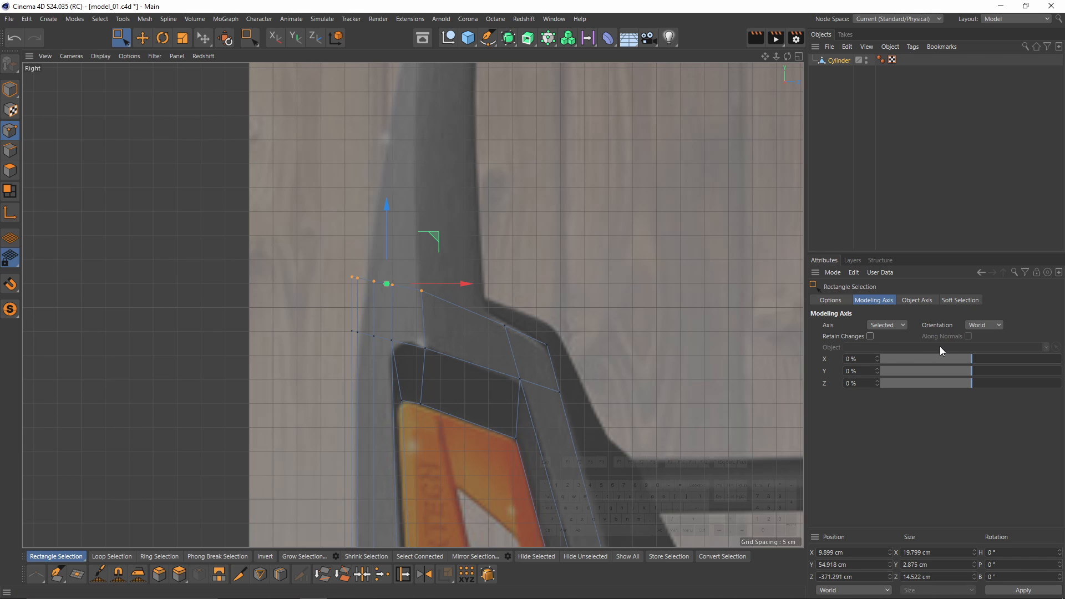
{"action": "scroll", "coordinate": [449, 269], "scroll_direction": "up", "scroll_amount": 2}
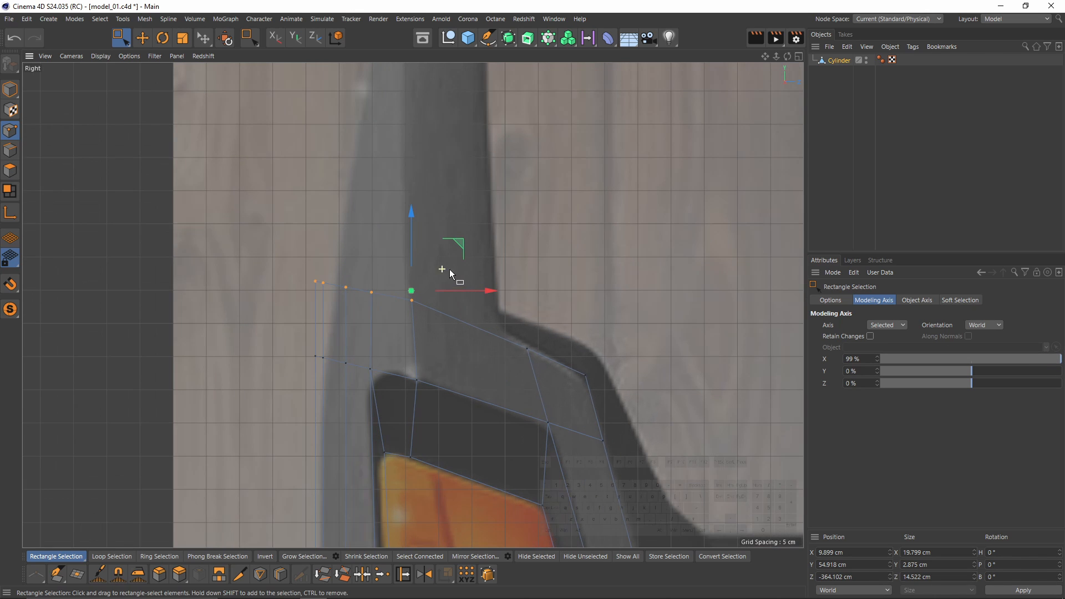
{"action": "key", "text": "t"}
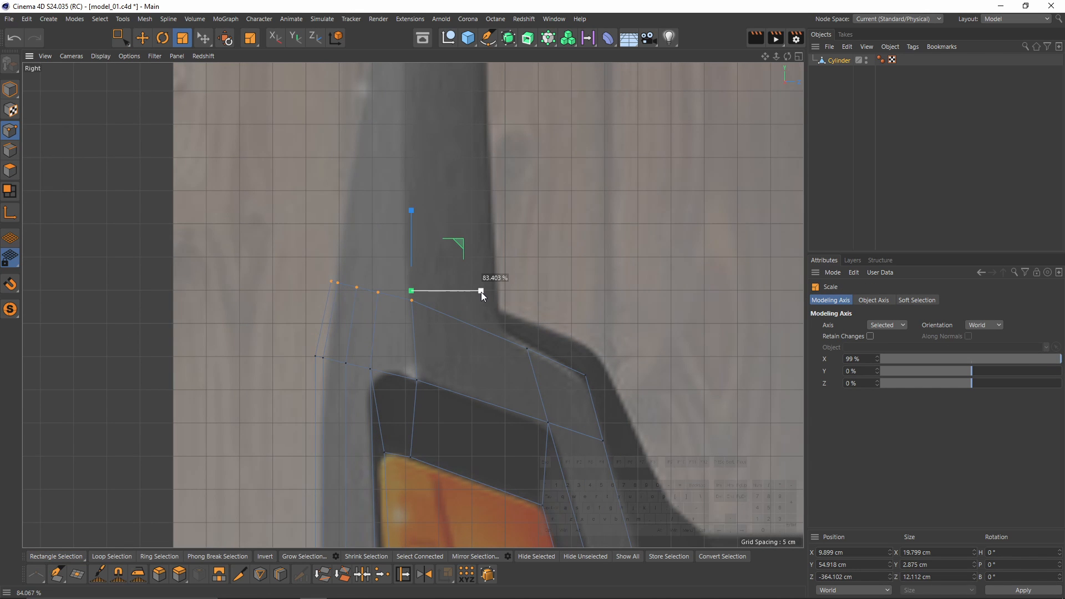
{"action": "left_click_drag", "start_coordinate": [481, 292], "coordinate": [483, 291]}
{"action": "scroll", "coordinate": [499, 273], "scroll_direction": "down", "scroll_amount": 1}
{"action": "middle_click_drag", "start_coordinate": [485, 277], "coordinate": [453, 283], "text": "alt"}
{"action": "scroll", "coordinate": [452, 283], "scroll_direction": "up", "scroll_amount": 2}
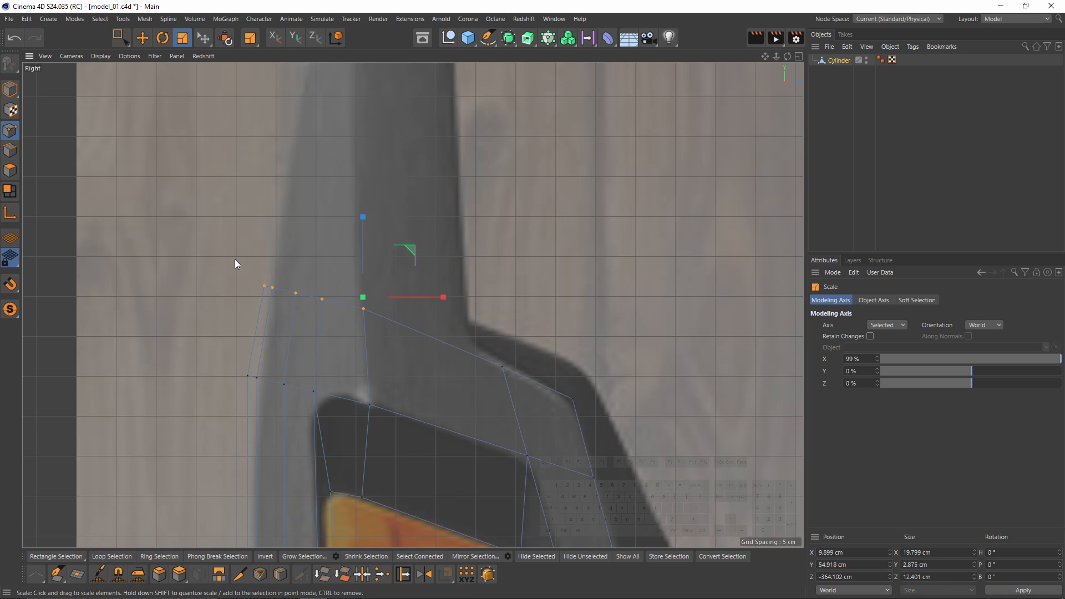
Extrude the body's top edges upward along the claw to about Y 95.4 cm, using a modeling axis X of 100%.
{"action": "key", "text": "0"}
{"action": "left_click_drag", "start_coordinate": [242, 267], "coordinate": [349, 328]}
{"action": "left_click_drag", "start_coordinate": [231, 264], "coordinate": [409, 332]}
{"action": "key", "text": "t"}
{"action": "scroll", "coordinate": [409, 351], "scroll_direction": "down", "scroll_amount": 2}
{"action": "key", "text": "0"}
{"action": "left_click_drag", "start_coordinate": [422, 341], "coordinate": [420, 194]}
{"action": "key", "text": "t"}
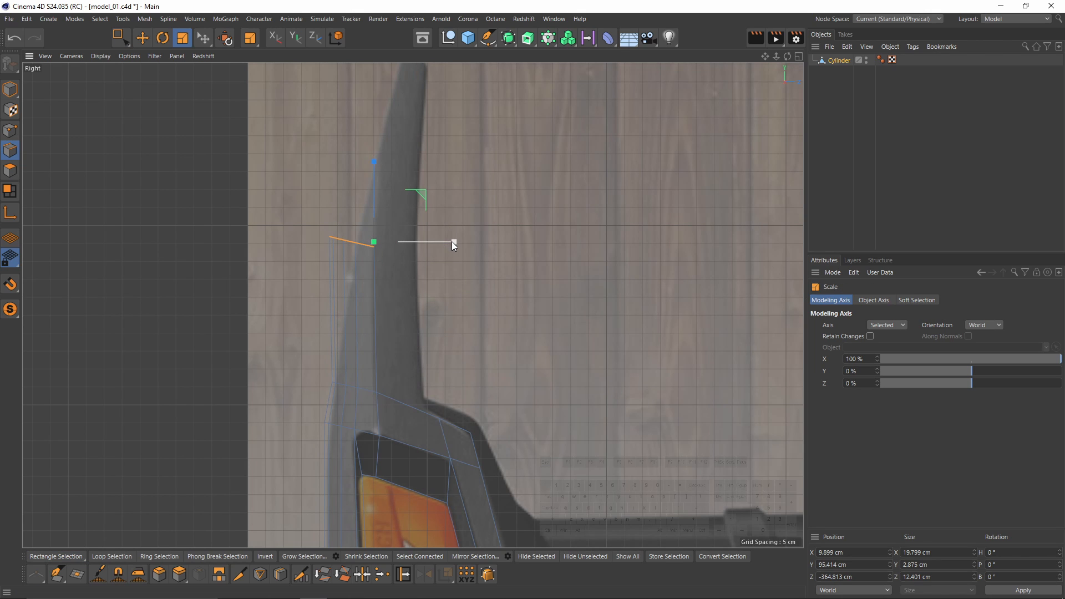
{"action": "left_click_drag", "start_coordinate": [404, 242], "coordinate": [404, 241]}
Extrude the claw edges up to the tip at about Y 152.6 cm, and scale them to about 1.3 cm in Z.
{"action": "middle_click_drag", "start_coordinate": [413, 221], "coordinate": [401, 301], "text": "alt"}
{"action": "key", "text": "e"}
{"action": "left_click_drag", "start_coordinate": [409, 272], "coordinate": [444, 67], "text": "ctrl"}
{"action": "middle_click_drag", "start_coordinate": [442, 81], "coordinate": [450, 104], "text": "alt"}
{"action": "scroll", "coordinate": [449, 105], "scroll_direction": "up", "scroll_amount": 2}
{"action": "key", "text": "t"}
{"action": "left_click_drag", "start_coordinate": [474, 151], "coordinate": [461, 149]}
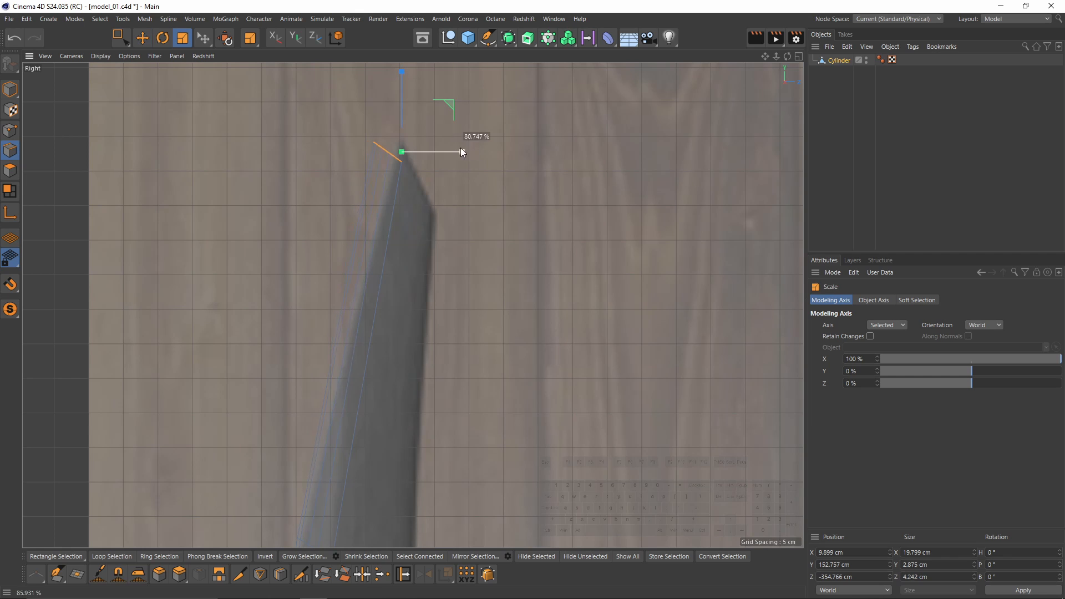
{"action": "key", "text": "e"}
{"action": "left_click_drag", "start_coordinate": [448, 104], "coordinate": [454, 105]}
{"action": "scroll", "coordinate": [454, 105], "scroll_direction": "down", "scroll_amount": 4}
{"action": "middle_click_drag", "start_coordinate": [415, 378], "coordinate": [388, 335], "text": "alt"}
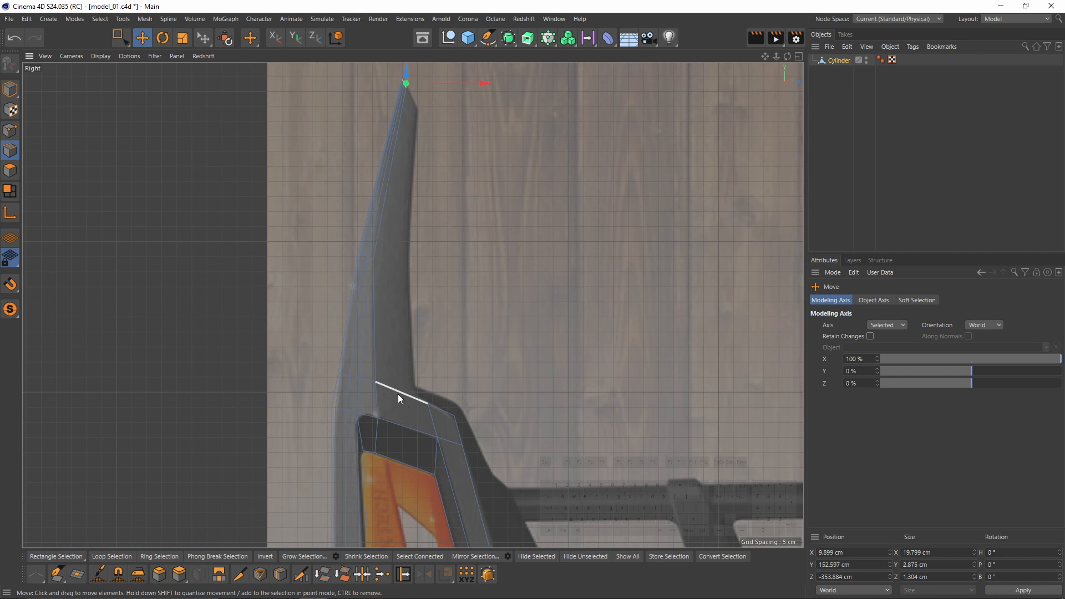
Loop-cut the frame above the recess where the claw's front outline meets the body.
{"action": "scroll", "coordinate": [419, 398], "scroll_direction": "up", "scroll_amount": 3}
{"action": "middle_click_drag", "start_coordinate": [419, 398], "coordinate": [386, 304], "text": "alt"}
{"action": "scroll", "coordinate": [377, 316], "scroll_direction": "down", "scroll_amount": 1}
{"action": "key", "text": "k"}
{"action": "key", "text": "l"}
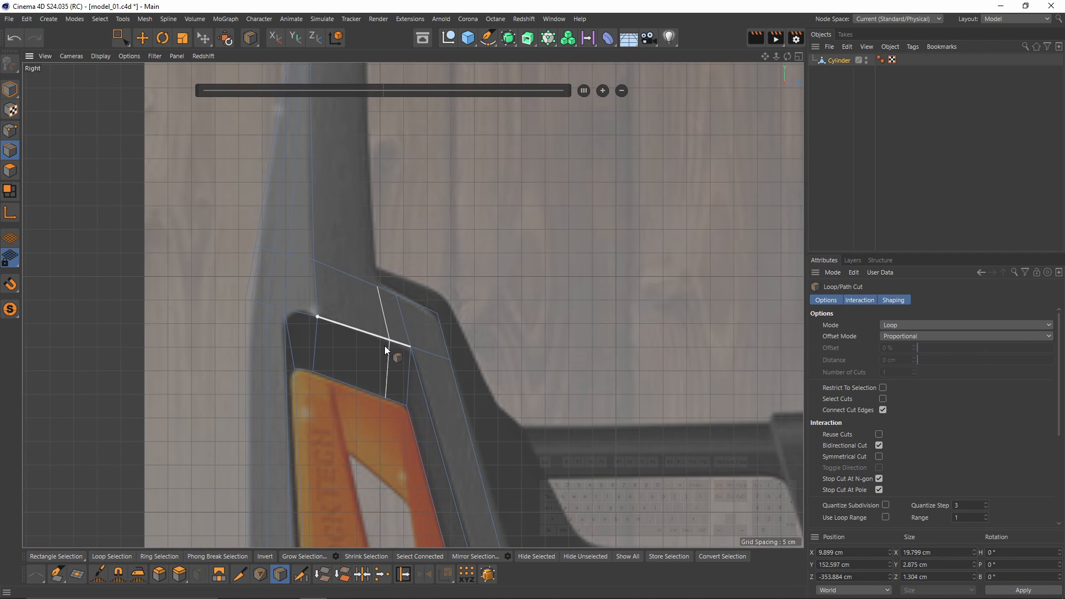
{"action": "left_click", "coordinate": [386, 348]}
{"action": "middle_click_drag", "start_coordinate": [381, 342], "coordinate": [378, 414], "text": "alt"}
Extrude the claw's two front side edges about 12 cm along Z to the reference's front outline.
{"action": "key", "text": "e"}
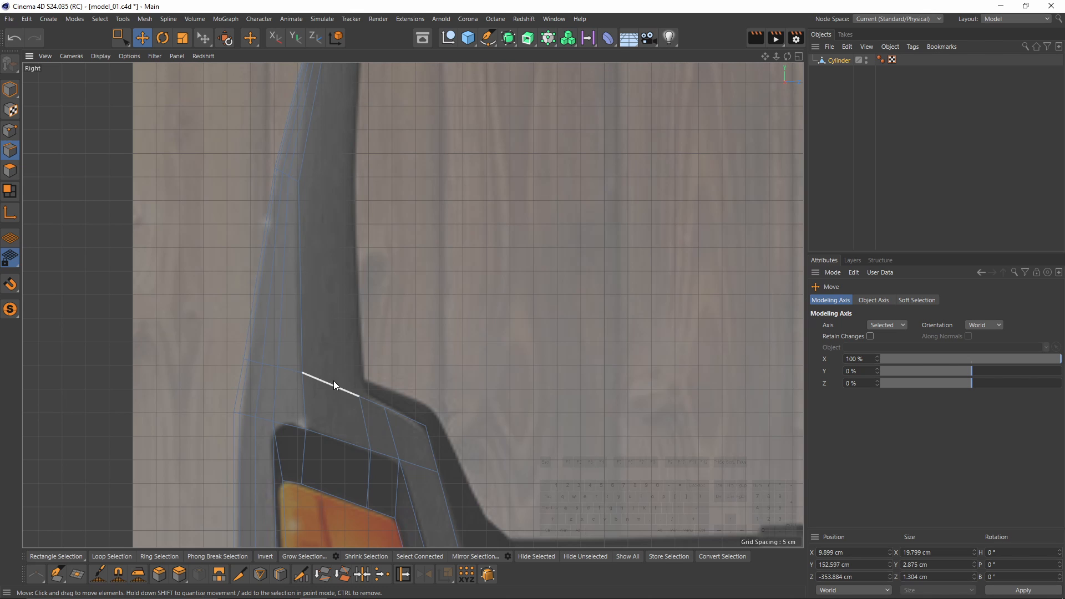
{"action": "left_click", "coordinate": [298, 280]}
{"action": "middle_click_drag", "start_coordinate": [324, 206], "coordinate": [323, 304], "text": "alt"}
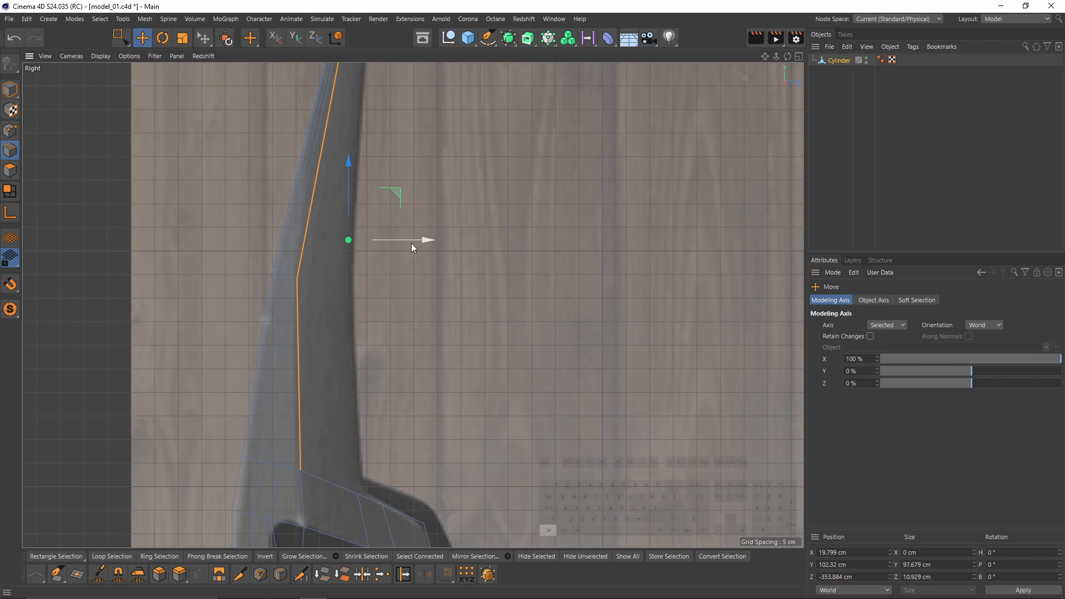
{"action": "left_click_drag", "start_coordinate": [411, 243], "coordinate": [473, 269]}
Weld the bottom point of the extruded claw strip to the loop-cut point on the body's top edge.
{"action": "middle_click", "coordinate": [473, 268]}
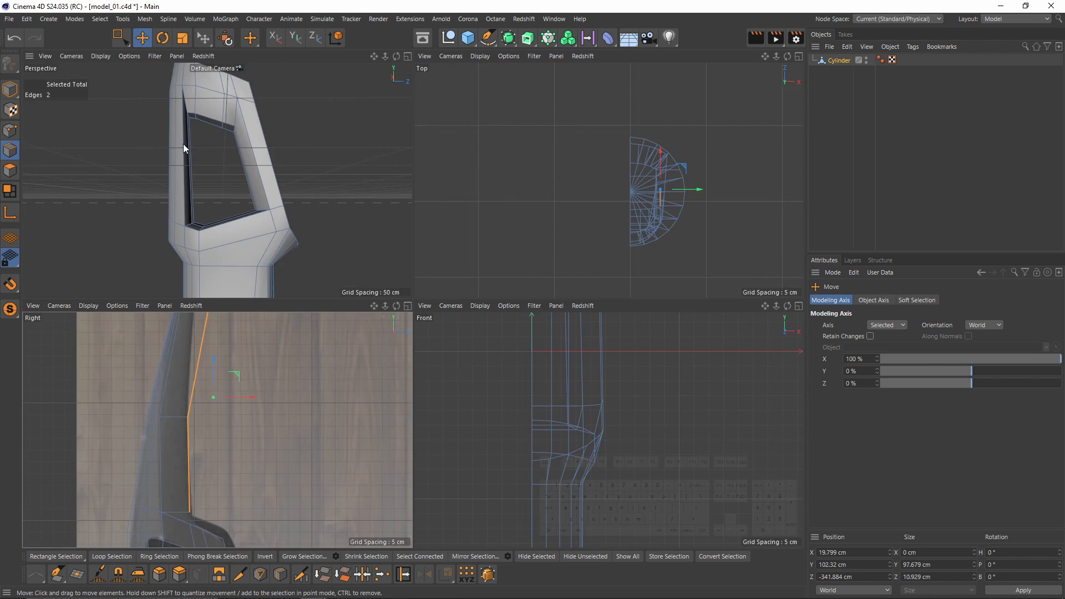
{"action": "middle_click", "coordinate": [185, 149]}
{"action": "left_click_drag", "start_coordinate": [418, 225], "coordinate": [465, 264], "text": "alt"}
{"action": "left_click", "coordinate": [10, 130]}
{"action": "scroll", "coordinate": [460, 211], "scroll_direction": "up", "scroll_amount": 2}
{"action": "key", "text": "space"}
{"action": "key", "text": "m"}
{"action": "key", "text": "q"}
{"action": "left_click", "coordinate": [452, 243]}
Move the claw strip's upper point onto the front corner of the claw tip in the reference photo.
{"action": "right_click_drag", "start_coordinate": [452, 247], "coordinate": [421, 207], "text": "alt"}
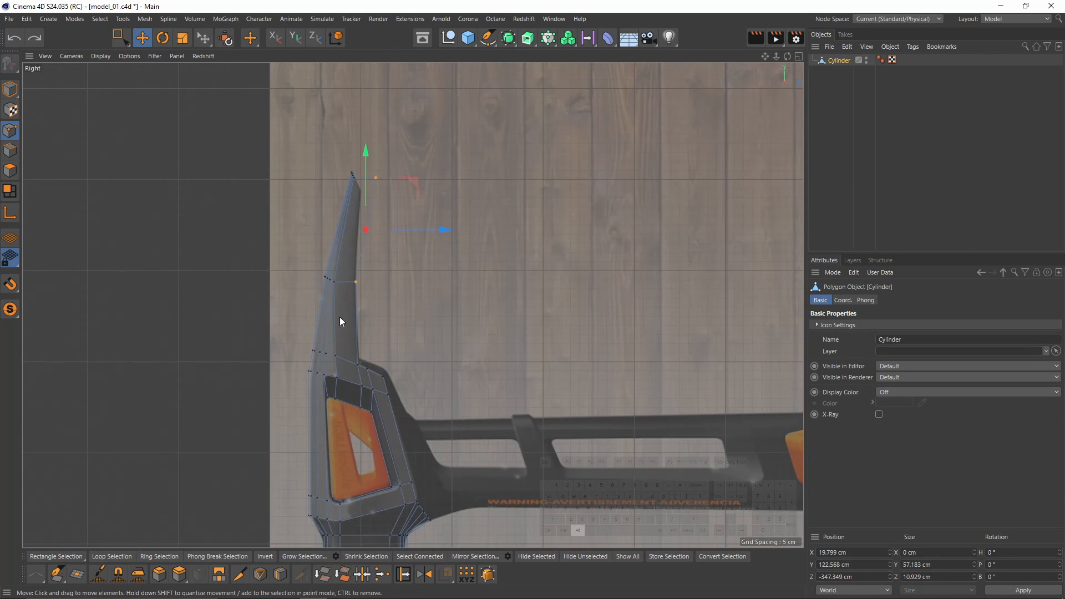
{"action": "right_click_drag", "start_coordinate": [339, 318], "coordinate": [361, 168], "text": "alt"}
{"action": "key", "text": "space"}
{"action": "left_click_drag", "start_coordinate": [399, 148], "coordinate": [373, 173]}
{"action": "right_click_drag", "start_coordinate": [388, 191], "coordinate": [358, 235], "text": "alt"}
Extrude the claw's two front edges inward past the body's centre, to about X -4.9 cm.
{"action": "middle_click", "coordinate": [364, 302]}
{"action": "middle_click", "coordinate": [338, 261]}
{"action": "left_click_drag", "start_coordinate": [327, 266], "coordinate": [280, 270], "text": "alt"}
{"action": "left_click", "coordinate": [10, 150]}
{"action": "key", "text": "space"}
{"action": "left_click_drag", "start_coordinate": [397, 290], "coordinate": [534, 298], "text": "alt"}
{"action": "middle_click", "coordinate": [534, 298]}
{"action": "middle_click", "coordinate": [315, 471]}
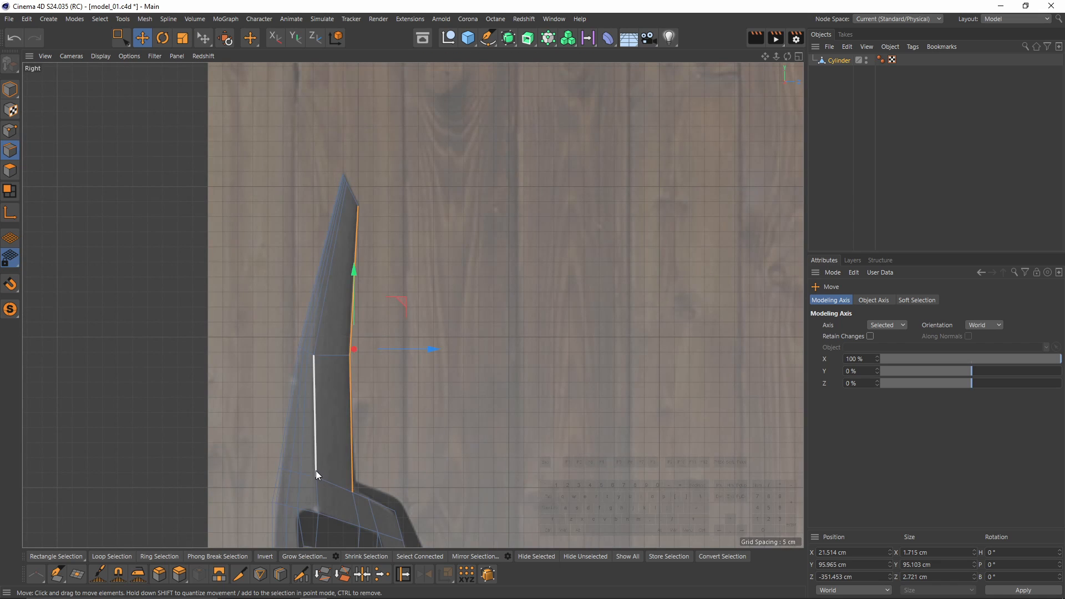
{"action": "middle_click", "coordinate": [315, 471]}
{"action": "middle_click", "coordinate": [301, 196]}
{"action": "left_click_drag", "start_coordinate": [301, 195], "coordinate": [325, 313], "text": "alt"}
{"action": "left_click_drag", "start_coordinate": [416, 305], "coordinate": [317, 280], "text": "alt"}
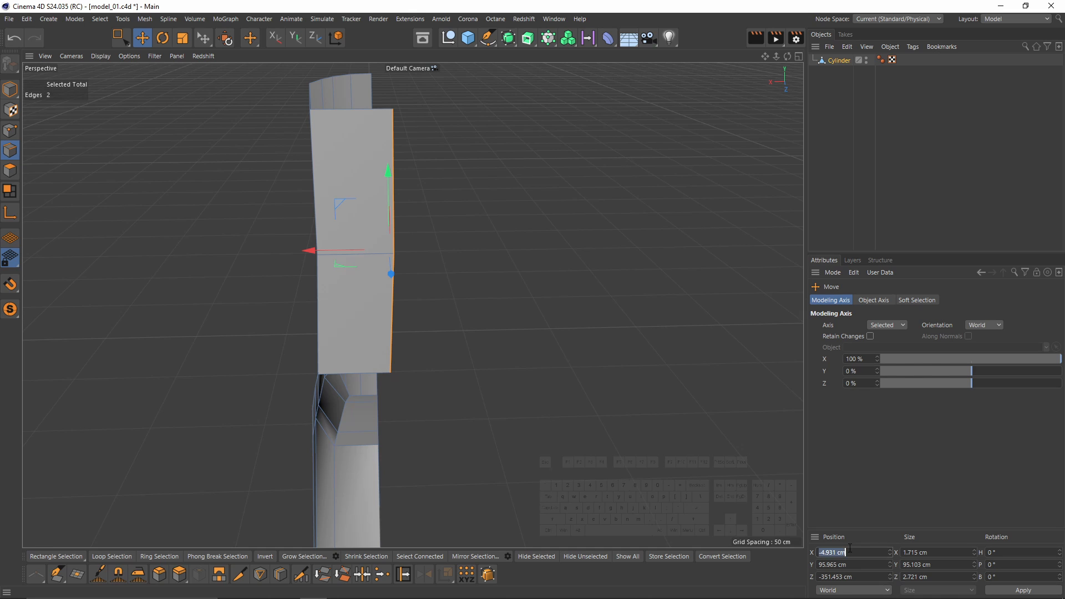
Flatten the extruded front edges onto the centre line with X position 0 cm and X size 0 cm.
{"action": "left_click", "coordinate": [942, 553]}
{"action": "type", "text": "0"}
{"action": "key", "text": "Return"}
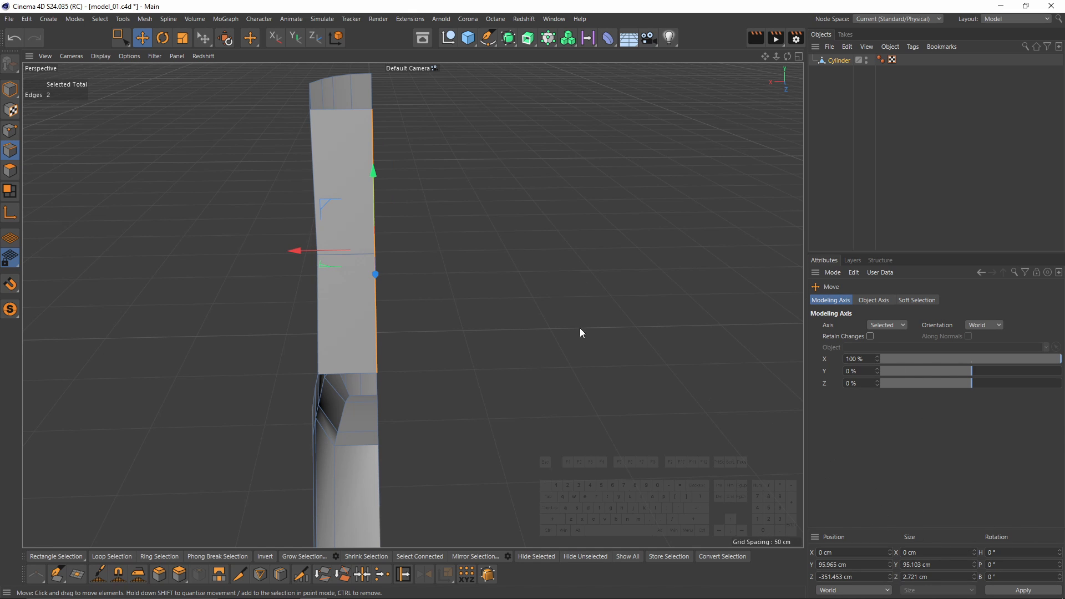
Examine the claw's open inner side, its base and its tip from several angles.
{"action": "left_click_drag", "start_coordinate": [580, 332], "coordinate": [394, 239], "text": "alt"}
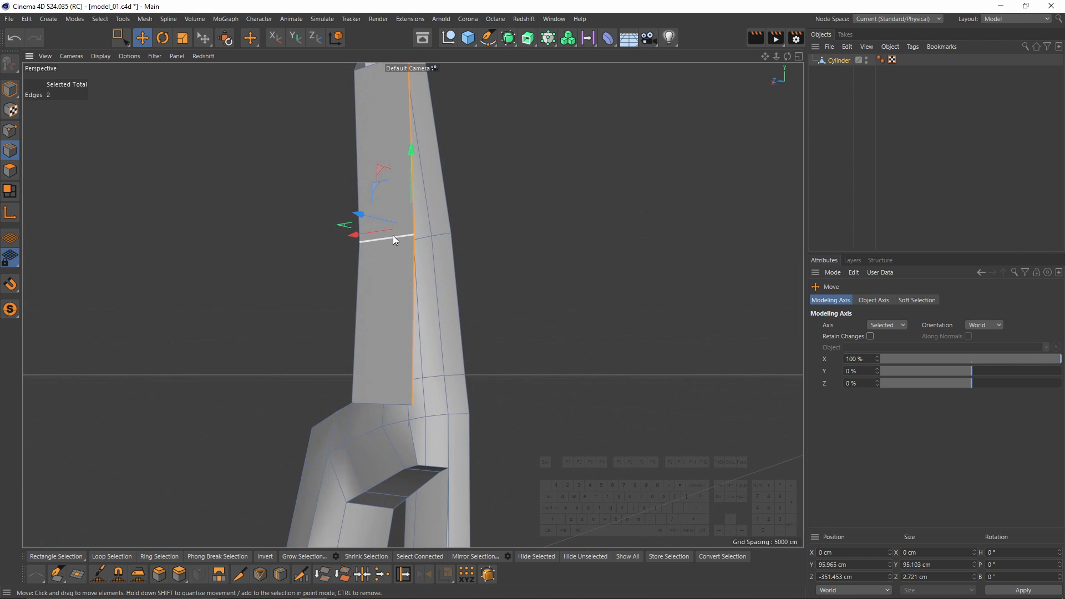
{"action": "key", "text": "m"}
{"action": "key", "text": "e"}
{"action": "left_click_drag", "start_coordinate": [438, 290], "coordinate": [428, 238], "text": "alt"}
{"action": "middle_click_drag", "start_coordinate": [428, 238], "coordinate": [433, 353], "text": "alt"}
{"action": "left_click_drag", "start_coordinate": [432, 353], "coordinate": [368, 383], "text": "alt"}
{"action": "middle_click_drag", "start_coordinate": [456, 233], "coordinate": [461, 292], "text": "alt"}
{"action": "left_click_drag", "start_coordinate": [461, 292], "coordinate": [377, 411], "text": "alt"}
{"action": "middle_click_drag", "start_coordinate": [377, 411], "coordinate": [450, 272], "text": "alt"}
{"action": "left_click_drag", "start_coordinate": [451, 273], "coordinate": [474, 285], "text": "alt"}
{"action": "middle_click_drag", "start_coordinate": [474, 285], "coordinate": [478, 270], "text": "alt"}
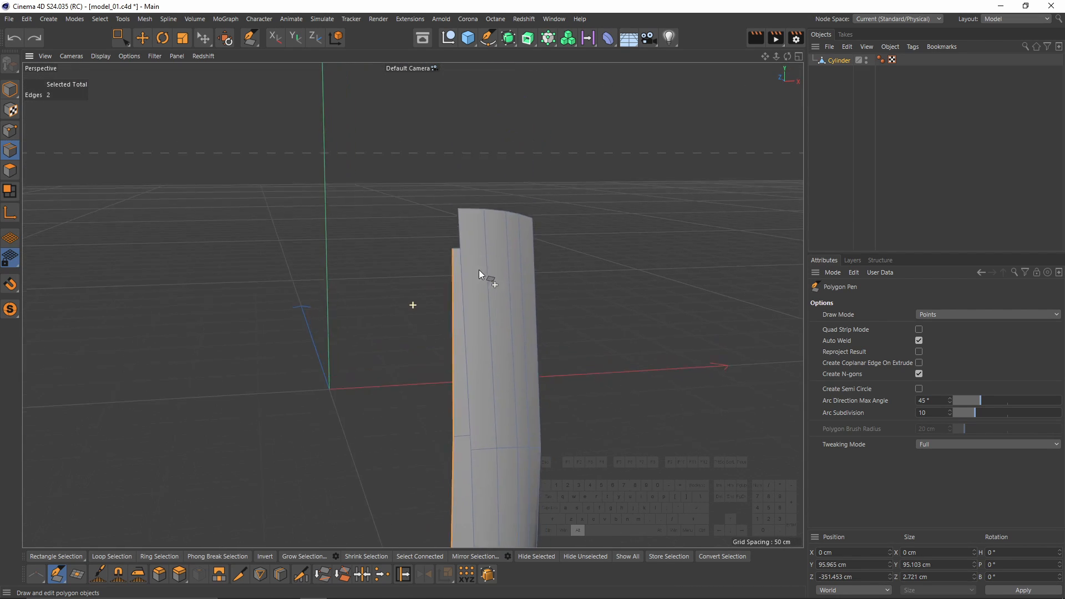
{"action": "left_click_drag", "start_coordinate": [478, 270], "coordinate": [479, 291], "text": "alt"}
Narrow the claw tip by scaling its seven points to about 11 cm in X, with modeling axis X at 100%.
{"action": "left_click", "coordinate": [7, 133]}
{"action": "key", "text": "space"}
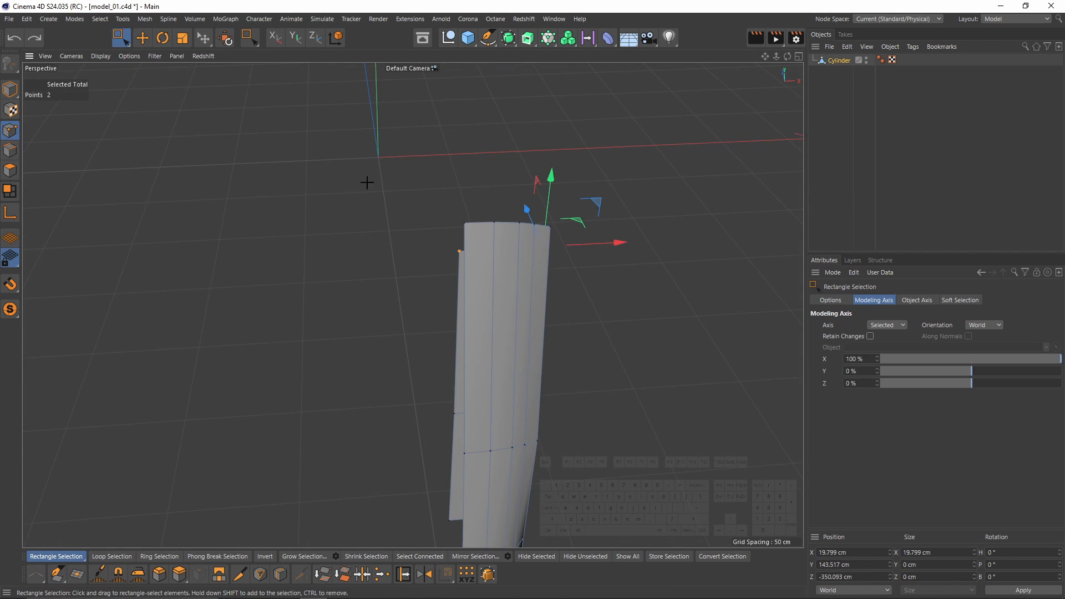
{"action": "left_click_drag", "start_coordinate": [359, 177], "coordinate": [608, 264]}
{"action": "middle_click_drag", "start_coordinate": [606, 263], "coordinate": [467, 229], "text": "alt"}
{"action": "left_click_drag", "start_coordinate": [456, 237], "coordinate": [682, 327], "text": "alt"}
{"action": "left_click_drag", "start_coordinate": [928, 361], "coordinate": [1031, 366]}
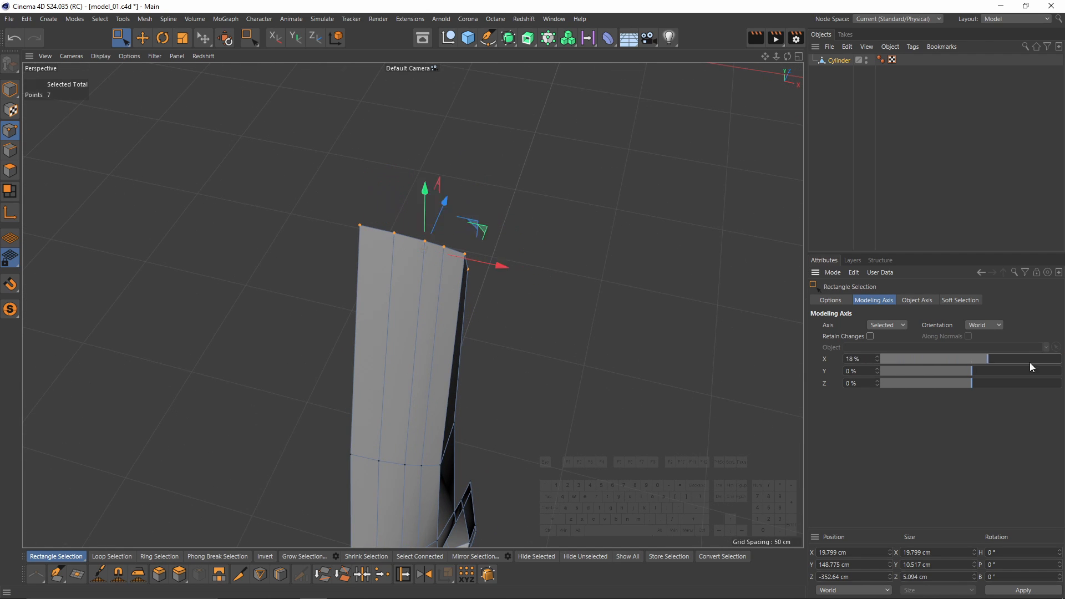
{"action": "key", "text": "t"}
{"action": "left_click_drag", "start_coordinate": [552, 243], "coordinate": [527, 243]}
{"action": "left_click_drag", "start_coordinate": [528, 243], "coordinate": [444, 129], "text": "alt"}
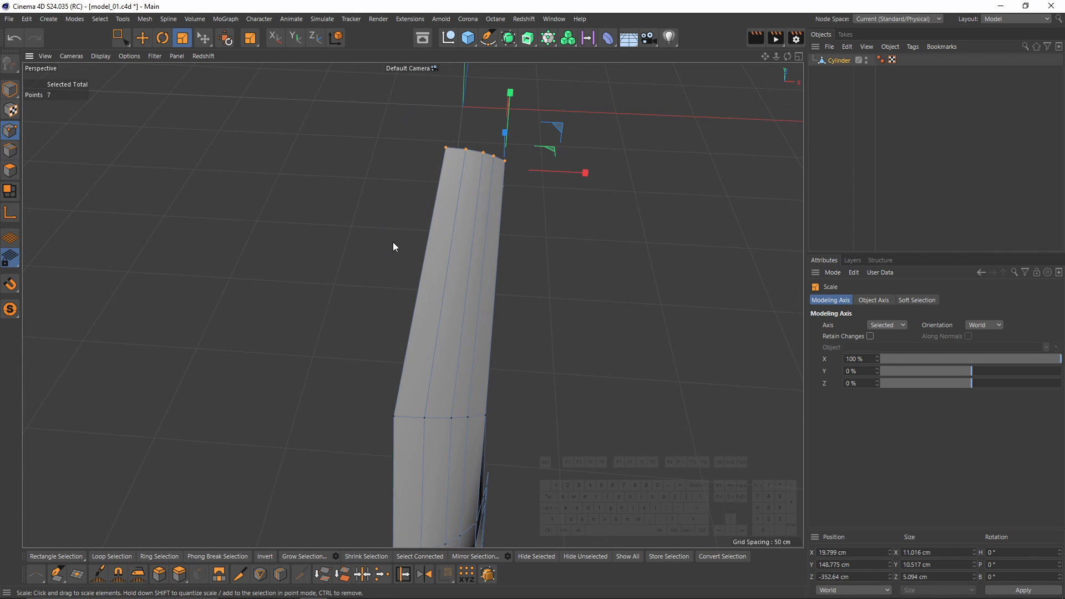
Fill the open centre side of the claw between its front and back edges with the Polygon Pen.
{"action": "left_click_drag", "start_coordinate": [393, 242], "coordinate": [491, 149], "text": "alt"}
{"action": "left_click", "coordinate": [10, 150]}
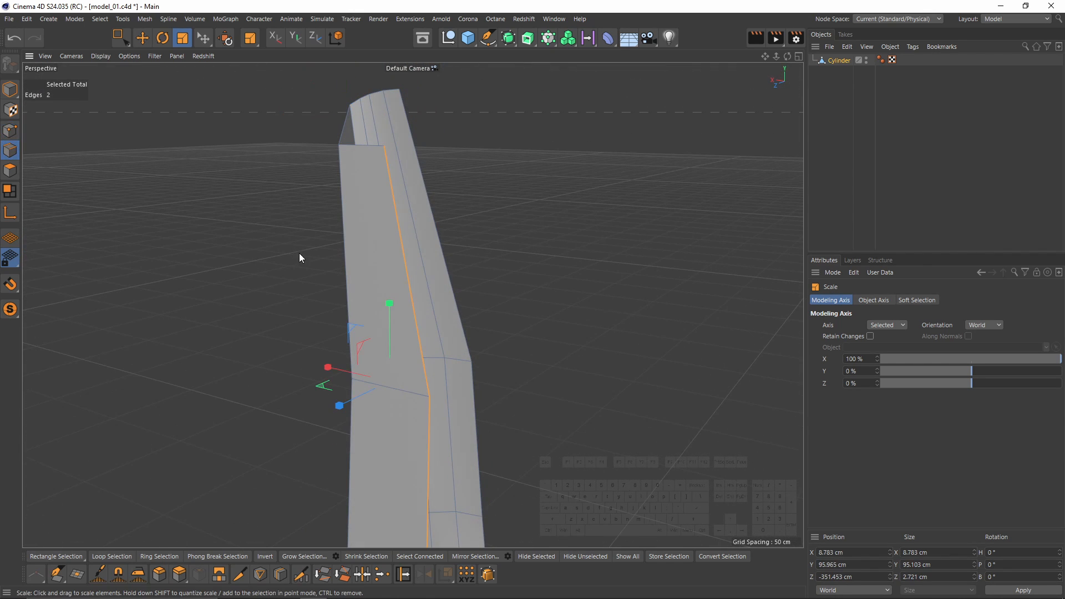
{"action": "key", "text": "m"}
{"action": "key", "text": "e"}
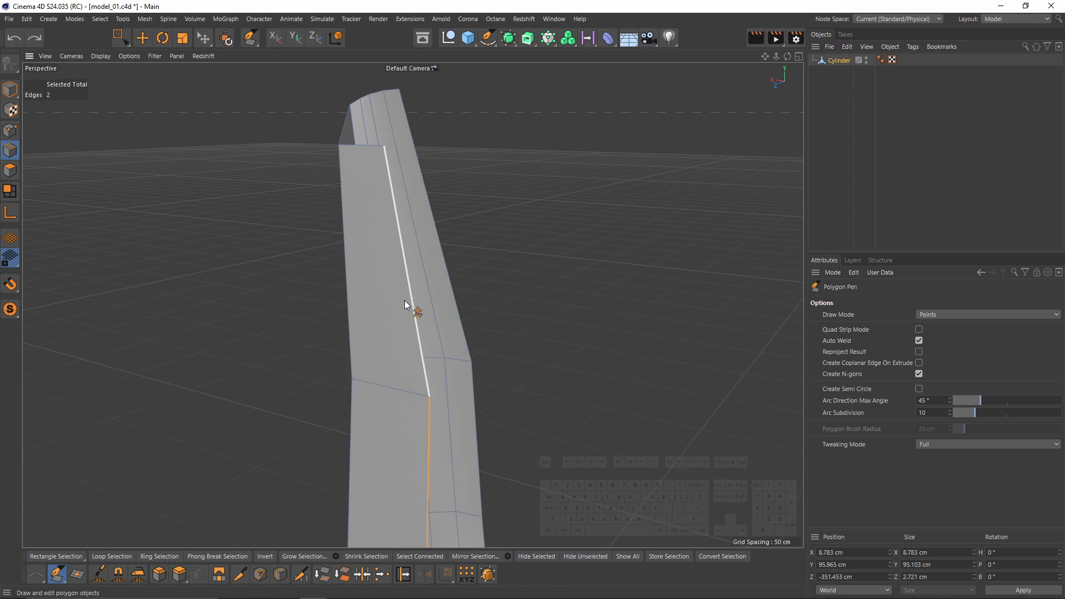
{"action": "left_click_drag", "start_coordinate": [408, 300], "coordinate": [437, 253], "text": "ctrl"}
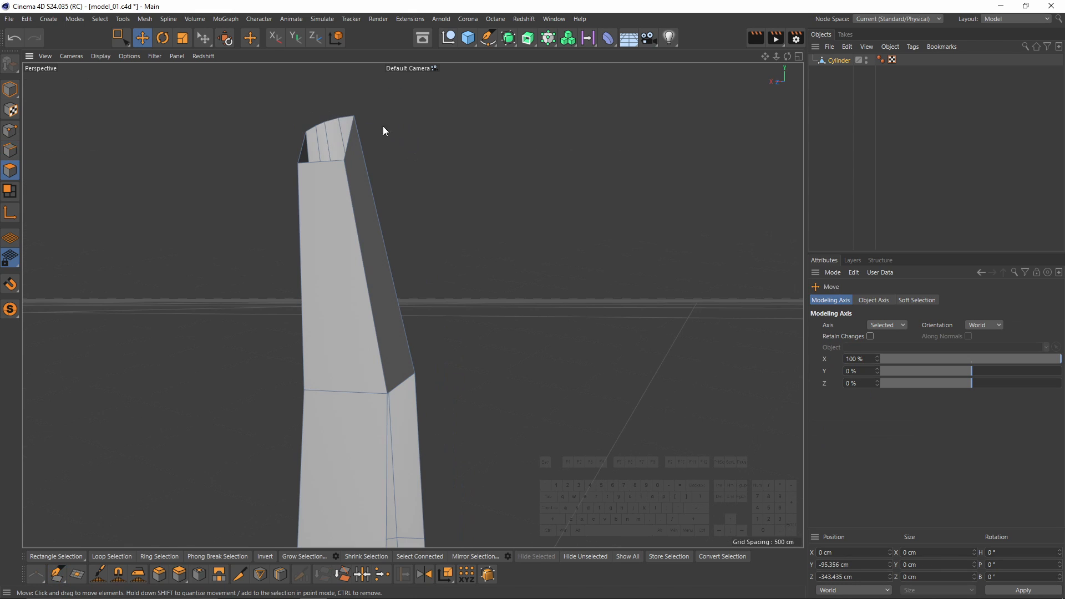
Cap the open claw tip with Close Polygon Hole, using the N-gon polygon type.
{"action": "key", "text": "space"}
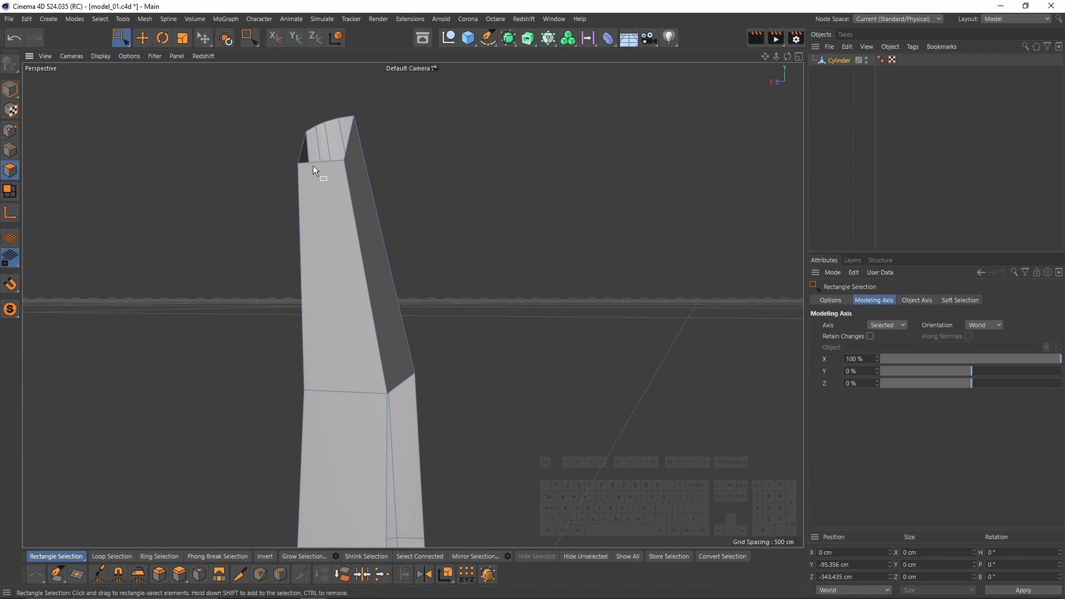
{"action": "left_click_drag", "start_coordinate": [400, 217], "coordinate": [428, 315], "text": "alt"}
{"action": "scroll", "coordinate": [361, 244], "scroll_direction": "up", "scroll_amount": 3}
{"action": "middle_click", "coordinate": [427, 315]}
{"action": "middle_click", "coordinate": [299, 233]}
{"action": "left_click_drag", "start_coordinate": [411, 199], "coordinate": [361, 355], "text": "alt"}
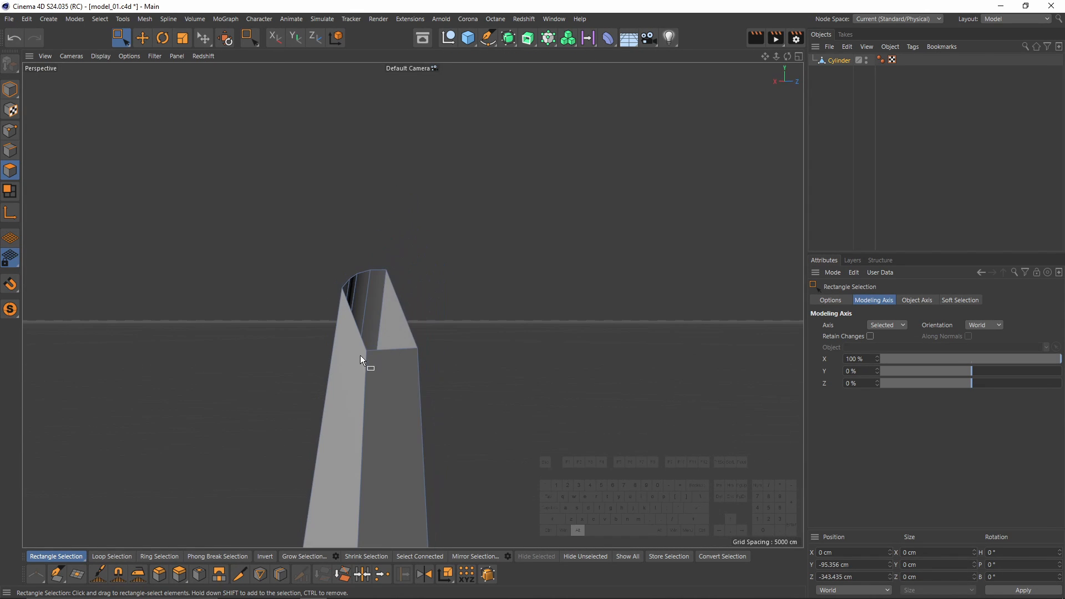
{"action": "right_click", "coordinate": [364, 354]}
{"action": "left_click", "coordinate": [398, 94]}
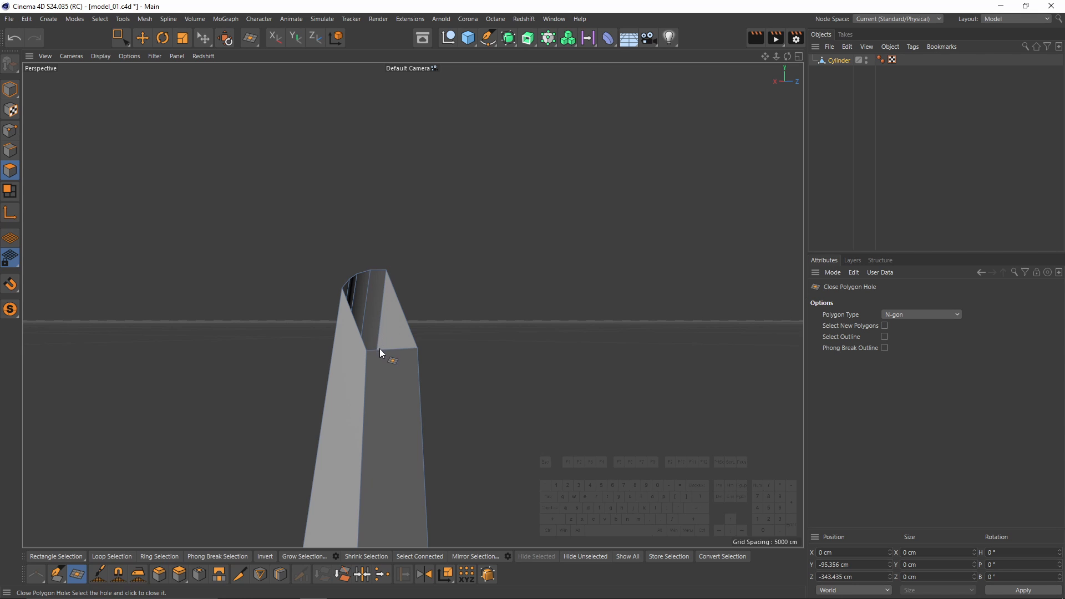
{"action": "left_click_drag", "start_coordinate": [398, 354], "coordinate": [399, 314], "text": "alt"}
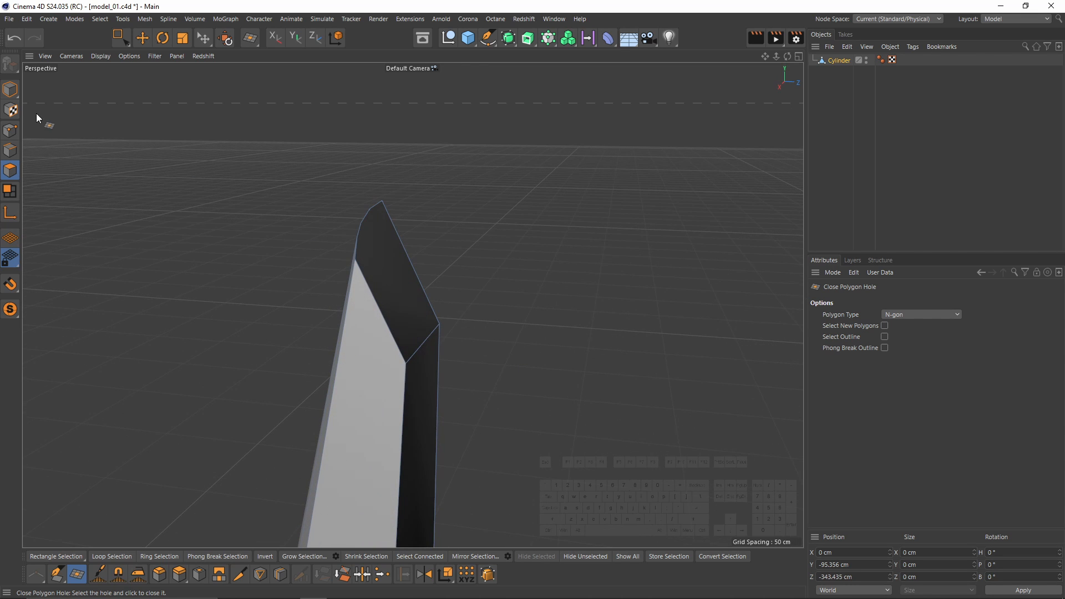
Use Line Cut to connect the three intermediate points of the claw tip to the first cross edge below it.
{"action": "left_click_drag", "start_coordinate": [373, 248], "coordinate": [402, 281], "text": "alt"}
{"action": "right_click", "coordinate": [404, 282]}
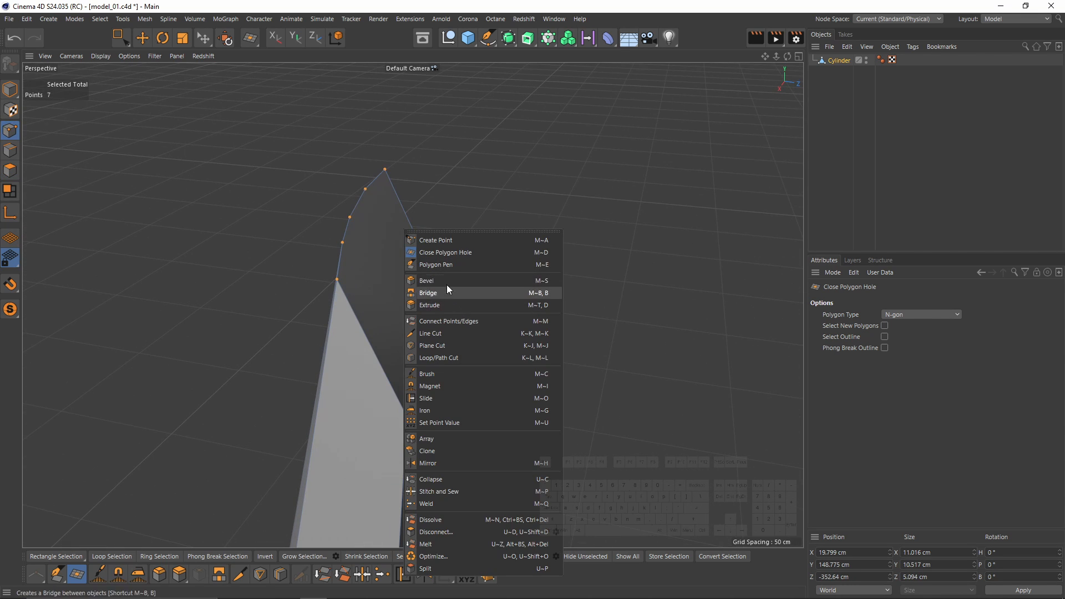
{"action": "left_click", "coordinate": [443, 332]}
{"action": "mouse_move", "coordinate": [443, 332]}
{"action": "left_mouse_down", "text": "alt"}
{"action": "mouse_move", "coordinate": [431, 270]}
{"action": "mouse_move", "coordinate": [525, 290]}
{"action": "mouse_move", "coordinate": [355, 321]}
{"action": "mouse_move", "coordinate": [408, 313]}
{"action": "mouse_move", "coordinate": [501, 213]}
{"action": "mouse_move", "coordinate": [422, 331]}
{"action": "mouse_move", "coordinate": [392, 114]}
{"action": "mouse_move", "coordinate": [499, 112]}
{"action": "mouse_move", "coordinate": [444, 111]}
{"action": "mouse_move", "coordinate": [376, 136]}
{"action": "mouse_move", "coordinate": [392, 112]}
{"action": "mouse_move", "coordinate": [392, 266]}
{"action": "mouse_move", "coordinate": [349, 166]}
{"action": "left_mouse_up", "text": "alt"}
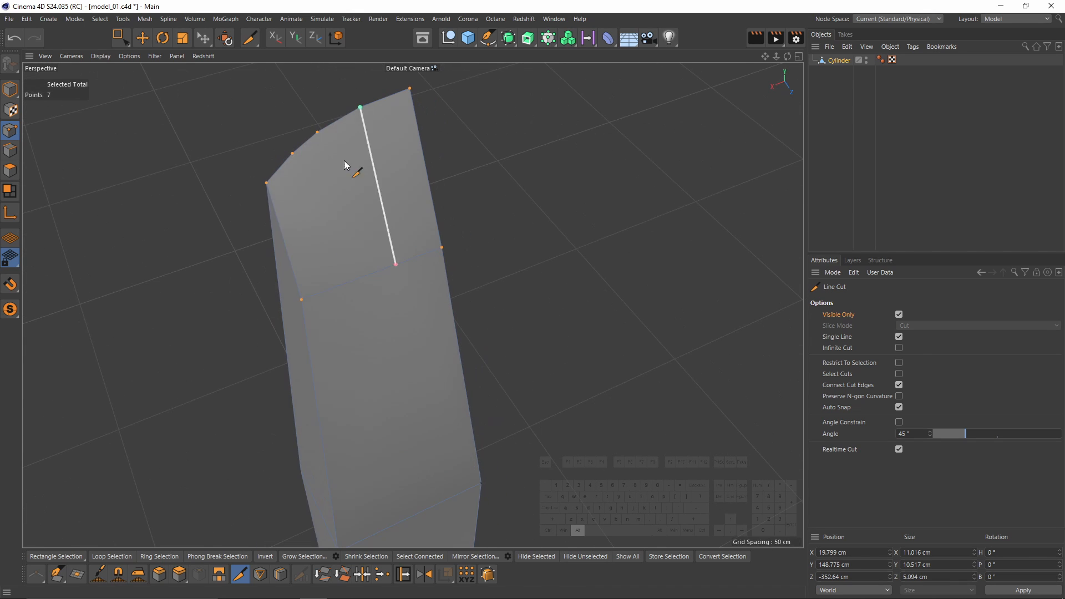
{"action": "left_click", "coordinate": [317, 132]}
{"action": "left_click", "coordinate": [354, 280]}
{"action": "left_click", "coordinate": [292, 153]}
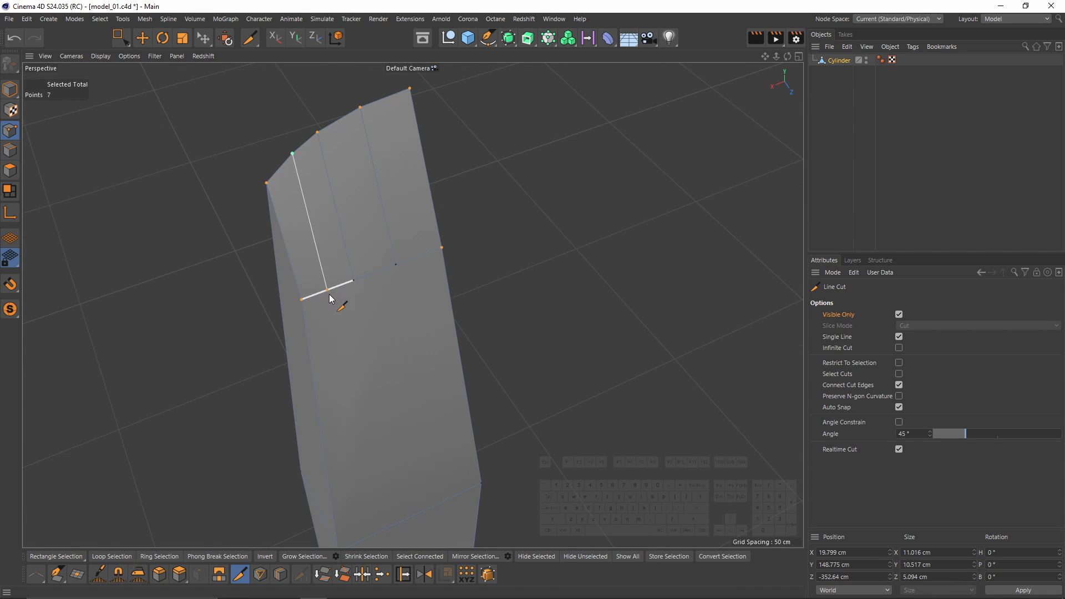
{"action": "left_click", "coordinate": [328, 290]}
{"action": "left_click", "coordinate": [328, 290]}
Continue the three Line Cut lines down the claw's face to the next cross edge above its base.
{"action": "scroll", "coordinate": [328, 290], "scroll_direction": "down", "scroll_amount": 4}
{"action": "middle_click_drag", "start_coordinate": [328, 290], "coordinate": [330, 156], "text": "alt"}
{"action": "left_click", "coordinate": [309, 283]}
{"action": "middle_click_drag", "start_coordinate": [349, 271], "coordinate": [320, 290], "text": "alt"}
{"action": "left_click", "coordinate": [287, 156]}
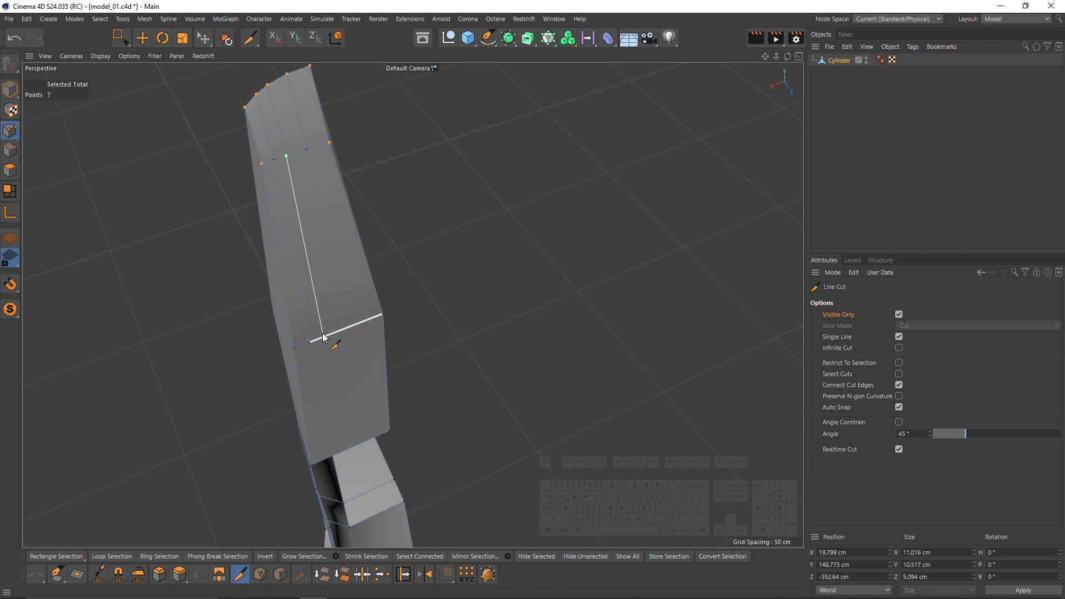
{"action": "left_click", "coordinate": [324, 337]}
{"action": "left_click", "coordinate": [306, 149]}
{"action": "left_click_drag", "start_coordinate": [340, 325], "coordinate": [340, 217], "text": "alt"}
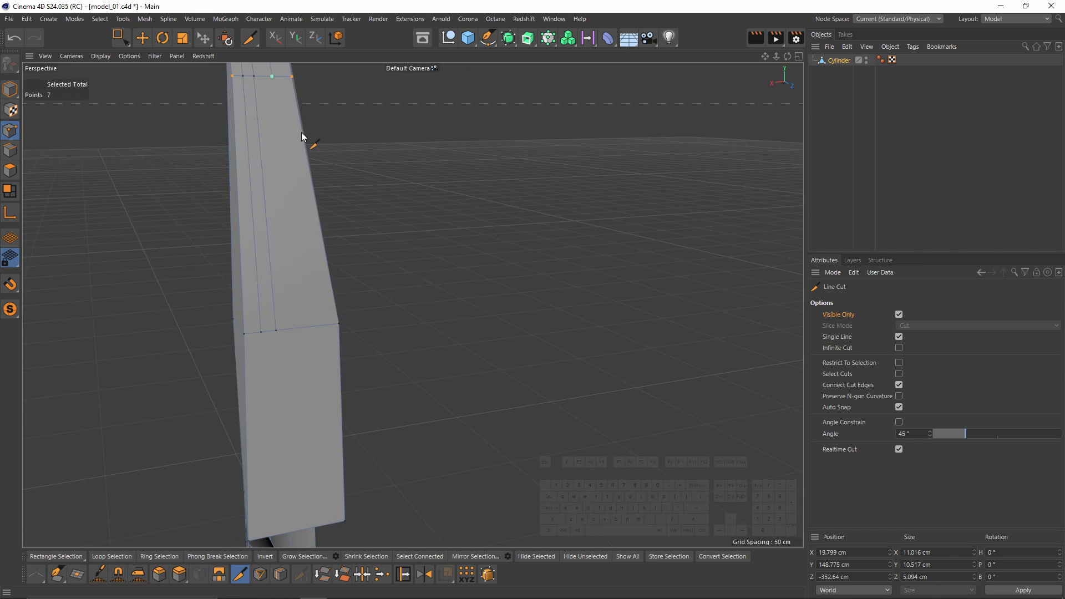
{"action": "left_click", "coordinate": [314, 326]}
Examine the frame's upper shoulder below the claw against the reference photo, in the perspective and Right views.
{"action": "scroll", "coordinate": [314, 326], "scroll_direction": "down", "scroll_amount": 2}
{"action": "middle_click_drag", "start_coordinate": [314, 326], "coordinate": [330, 212], "text": "alt"}
{"action": "left_click_drag", "start_coordinate": [330, 211], "coordinate": [340, 304], "text": "alt"}
{"action": "key", "text": "e"}
{"action": "left_click_drag", "start_coordinate": [326, 375], "coordinate": [377, 308], "text": "alt"}
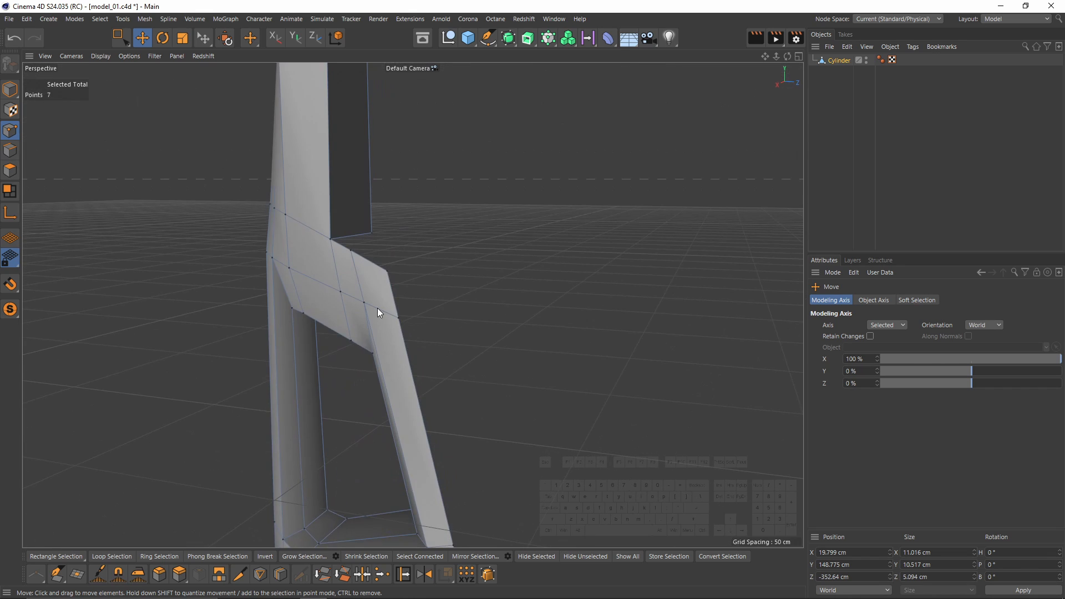
{"action": "middle_click", "coordinate": [378, 310]}
{"action": "middle_click", "coordinate": [307, 467]}
{"action": "middle_click_drag", "start_coordinate": [308, 467], "coordinate": [258, 259], "text": "alt"}
{"action": "scroll", "coordinate": [332, 311], "scroll_direction": "up", "scroll_amount": 5}
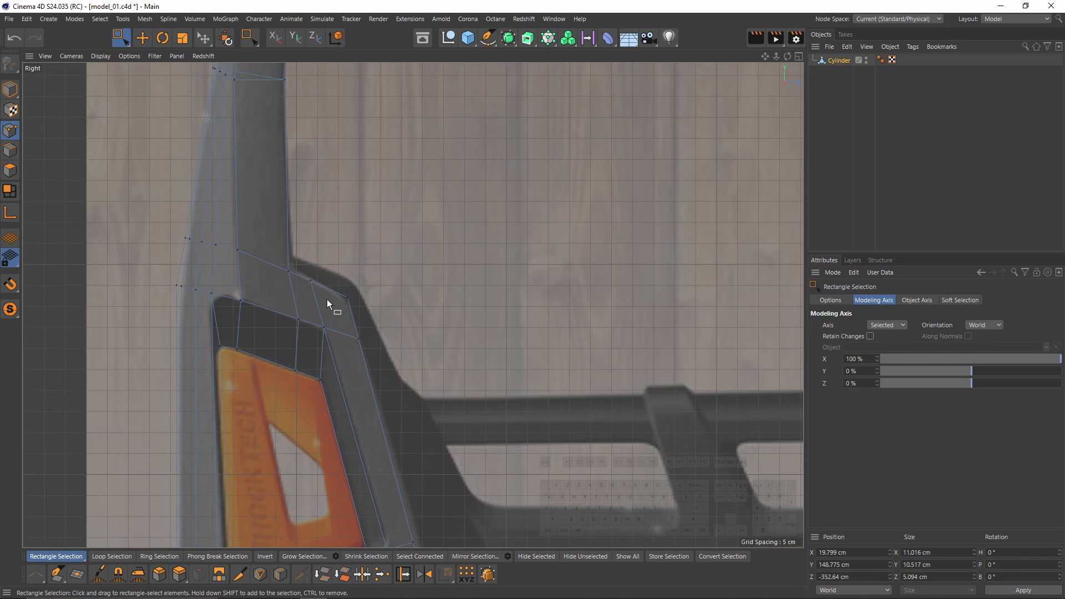
{"action": "key", "text": "0"}
{"action": "left_click_drag", "start_coordinate": [245, 232], "coordinate": [377, 324]}
{"action": "left_click_drag", "start_coordinate": [218, 232], "coordinate": [389, 337], "text": "ctrl"}
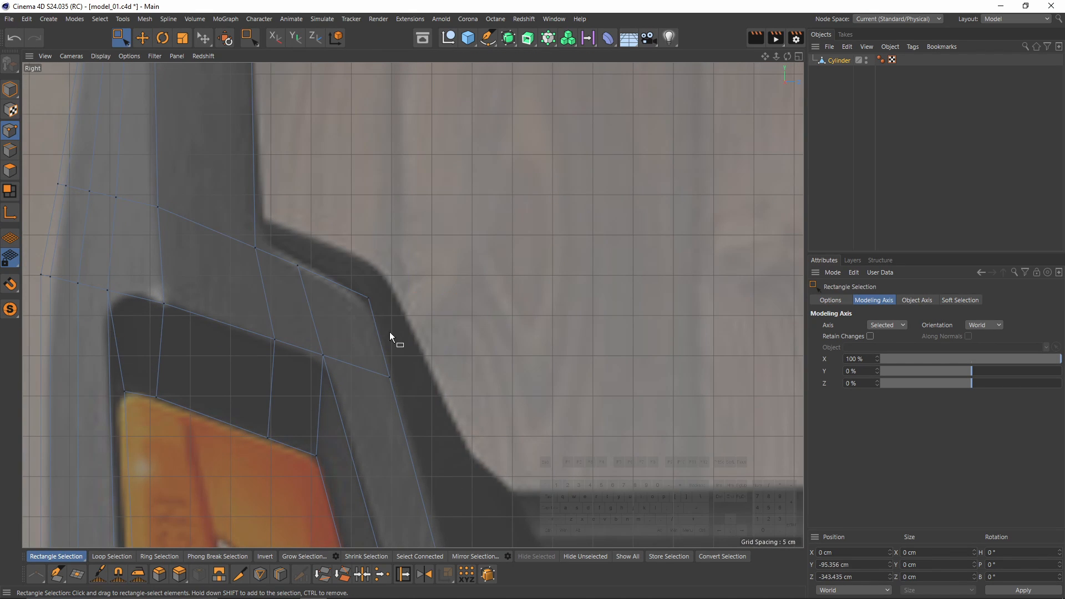
{"action": "middle_click", "coordinate": [389, 331]}
{"action": "middle_click", "coordinate": [171, 177]}
{"action": "left_click_drag", "start_coordinate": [344, 364], "coordinate": [369, 354], "text": "alt"}
{"action": "scroll", "coordinate": [311, 367], "scroll_direction": "down", "scroll_amount": 5}
{"action": "key", "text": "Return"}
Select the outer edges along the frame's sloping side and extrude them about 17.5 cm in Z toward the handle.
{"action": "middle_click", "coordinate": [368, 355]}
{"action": "middle_click", "coordinate": [385, 322]}
{"action": "scroll", "coordinate": [294, 224], "scroll_direction": "down", "scroll_amount": 5}
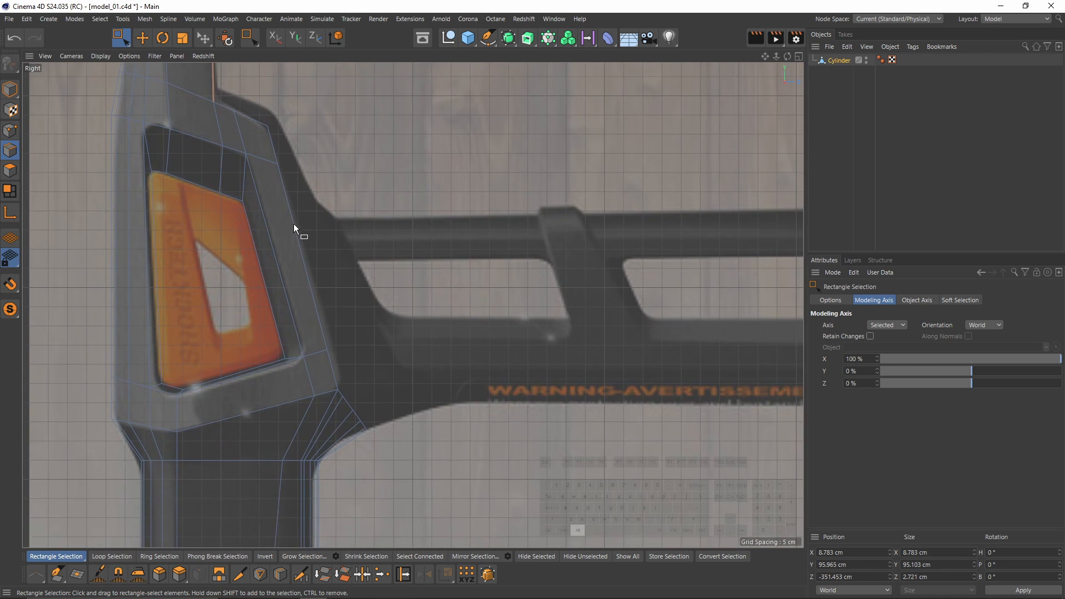
{"action": "scroll", "coordinate": [298, 175], "scroll_direction": "up", "scroll_amount": 4}
{"action": "key", "text": "e"}
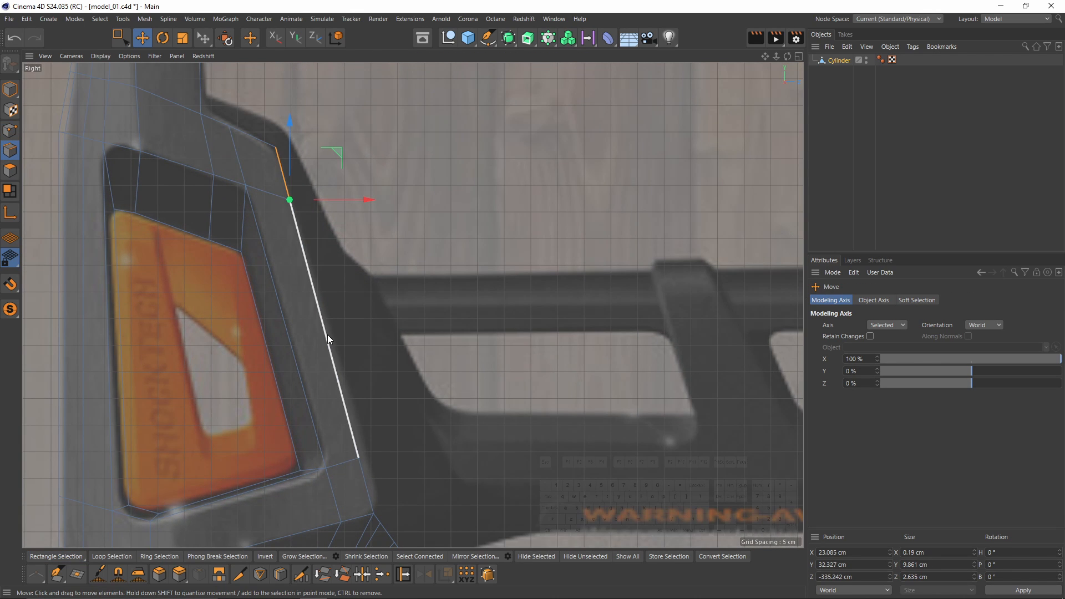
{"action": "left_click", "coordinate": [327, 335], "text": "shift"}
{"action": "middle_click_drag", "start_coordinate": [372, 472], "coordinate": [406, 269], "text": "alt"}
{"action": "middle_click_drag", "start_coordinate": [387, 141], "coordinate": [385, 282], "text": "alt"}
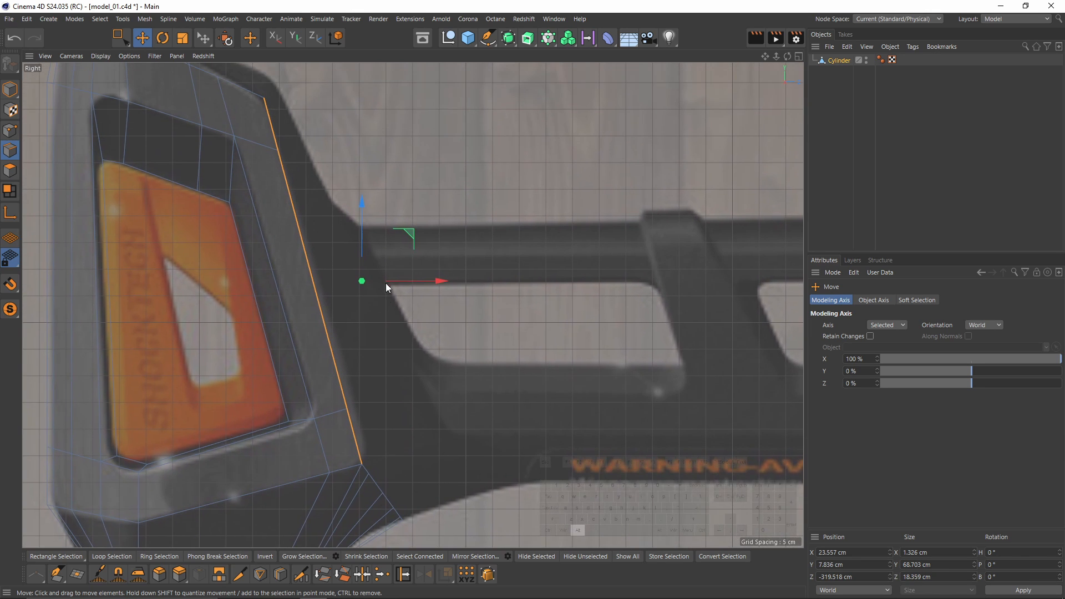
{"action": "left_click_drag", "start_coordinate": [422, 283], "coordinate": [510, 254]}
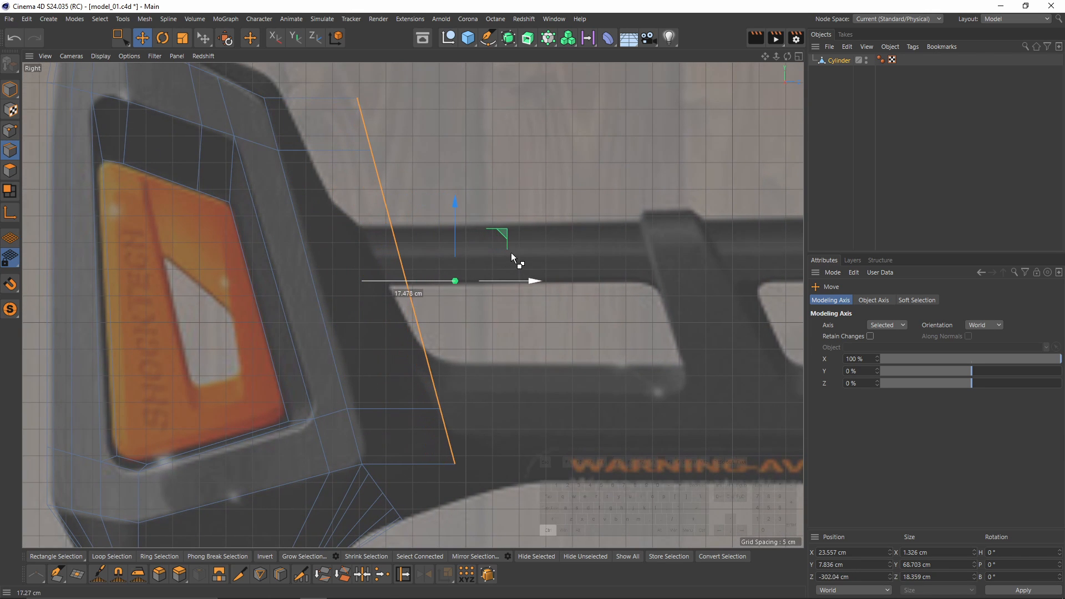
Set modeling axis Z to -100% and scale the extruded sloping edges to about 32.4 cm in Z.
{"action": "middle_click_drag", "start_coordinate": [510, 254], "coordinate": [500, 271], "text": "alt"}
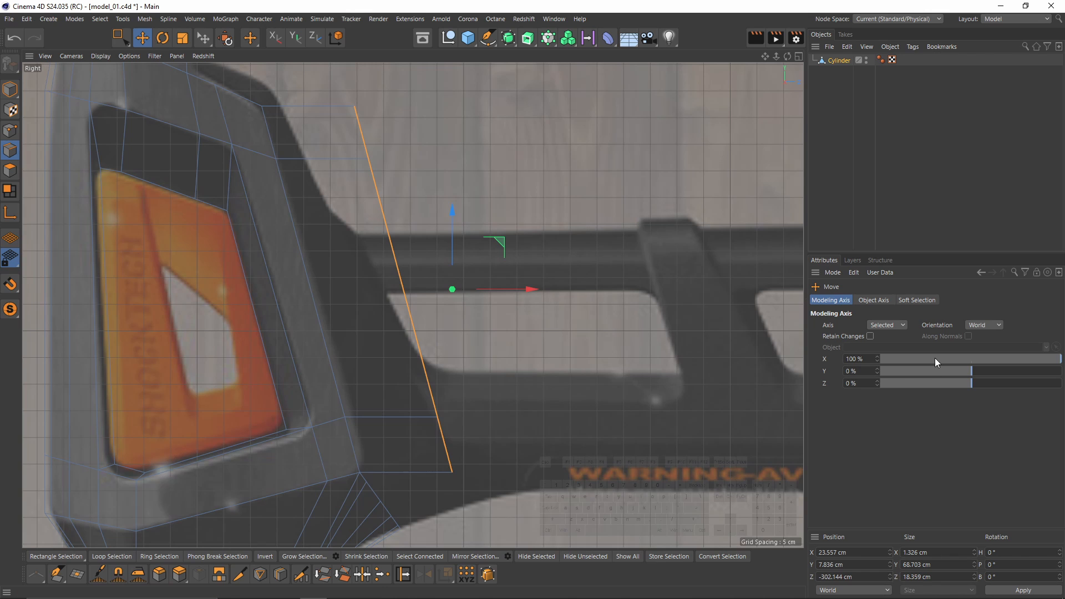
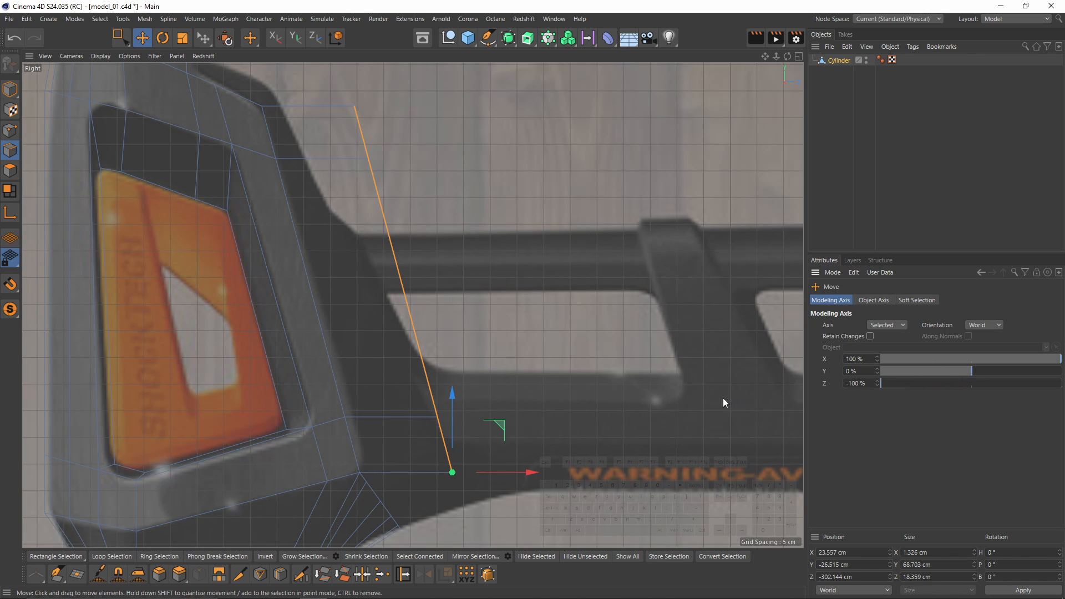
{"action": "key", "text": "t"}
{"action": "left_click_drag", "start_coordinate": [529, 471], "coordinate": [588, 464]}
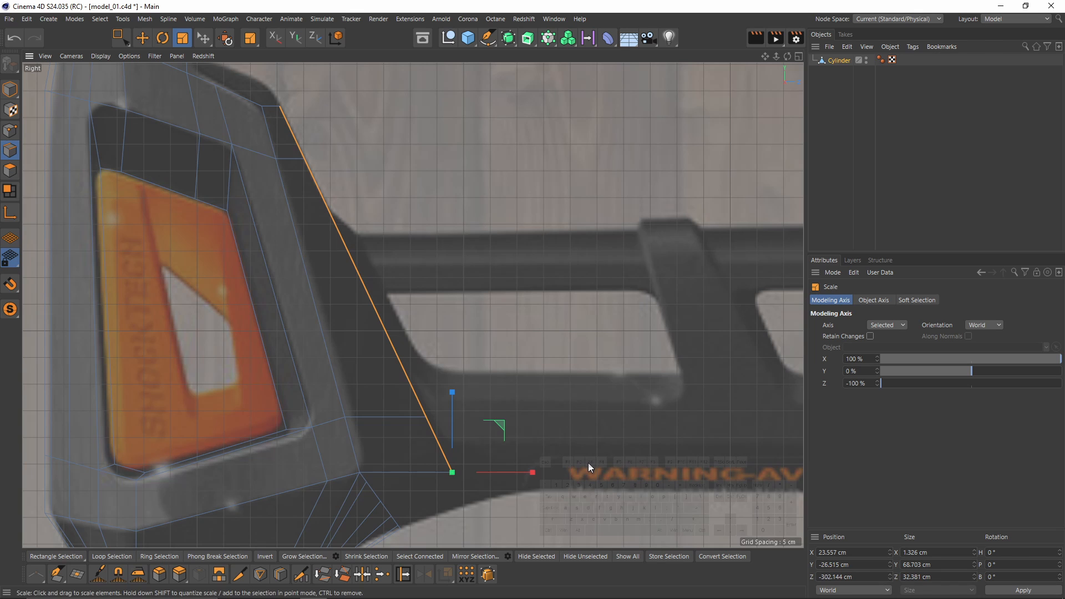
Lower the reference picture's transparency and fit the extruded edges to the black contour, scaling them to about 33.7 cm in Z.
{"action": "key", "text": "shift+v"}
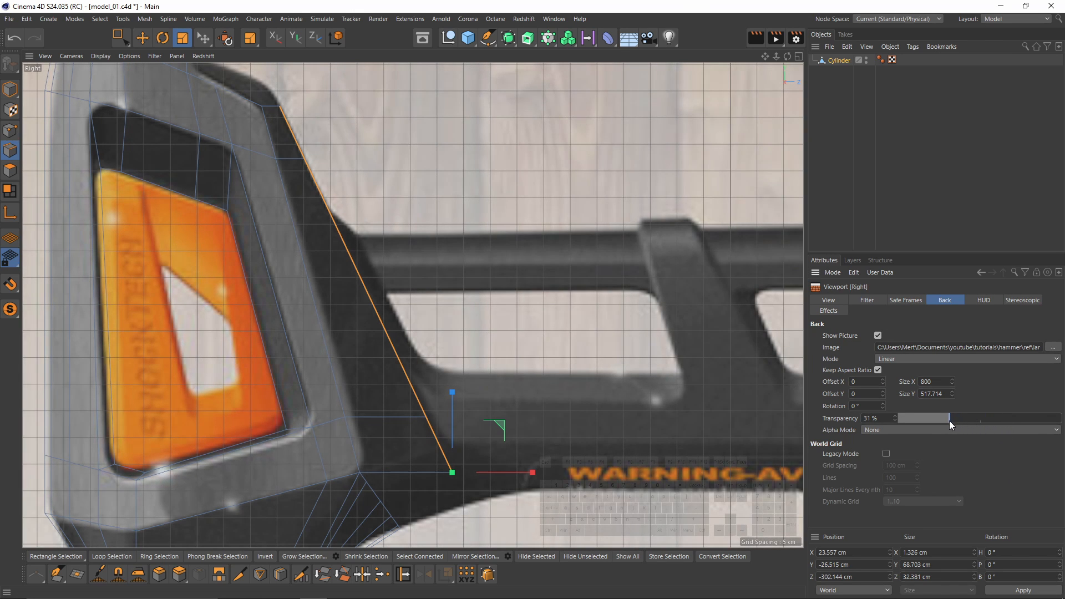
{"action": "key", "text": "e"}
{"action": "left_click_drag", "start_coordinate": [503, 425], "coordinate": [497, 399]}
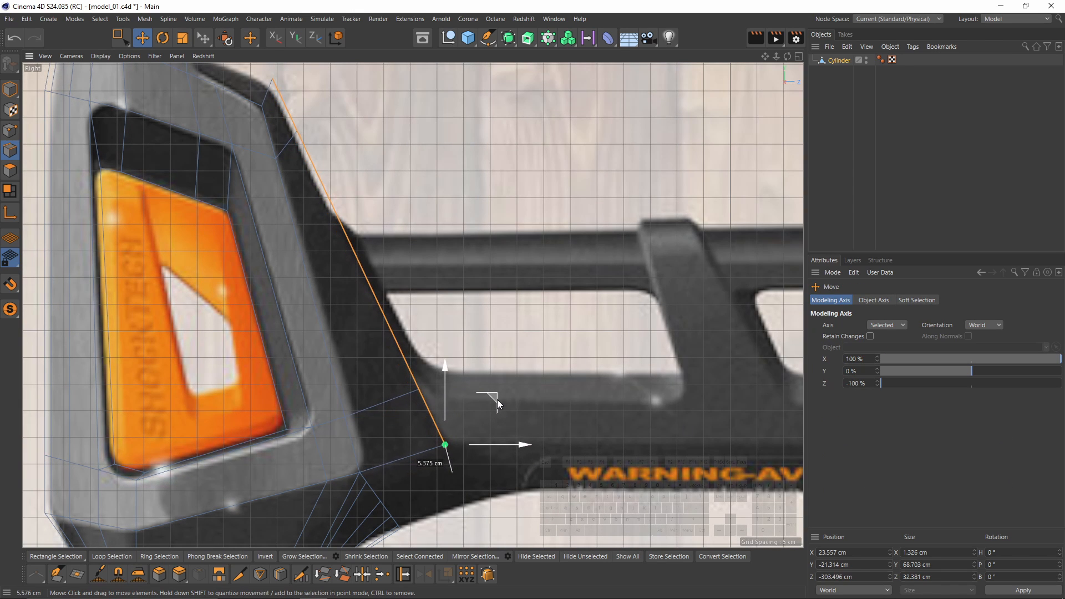
{"action": "key", "text": "t"}
{"action": "middle_click_drag", "start_coordinate": [458, 363], "coordinate": [535, 444], "text": "alt"}
{"action": "left_click_drag", "start_coordinate": [536, 453], "coordinate": [539, 451]}
{"action": "middle_click_drag", "start_coordinate": [439, 343], "coordinate": [465, 364], "text": "alt"}
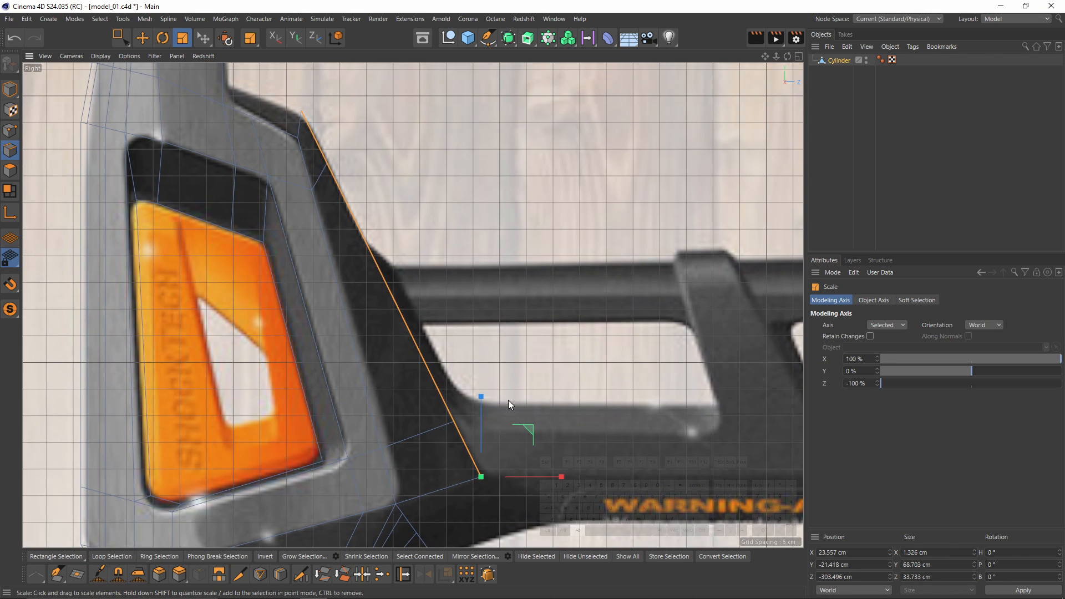
Extrude the two edges of the frame's upper shoulder about 4.6 cm upward to the black contour.
{"action": "middle_click_drag", "start_coordinate": [508, 398], "coordinate": [543, 424], "text": "alt"}
{"action": "scroll", "coordinate": [363, 162], "scroll_direction": "up", "scroll_amount": 2}
{"action": "middle_click_drag", "start_coordinate": [364, 162], "coordinate": [404, 227], "text": "alt"}
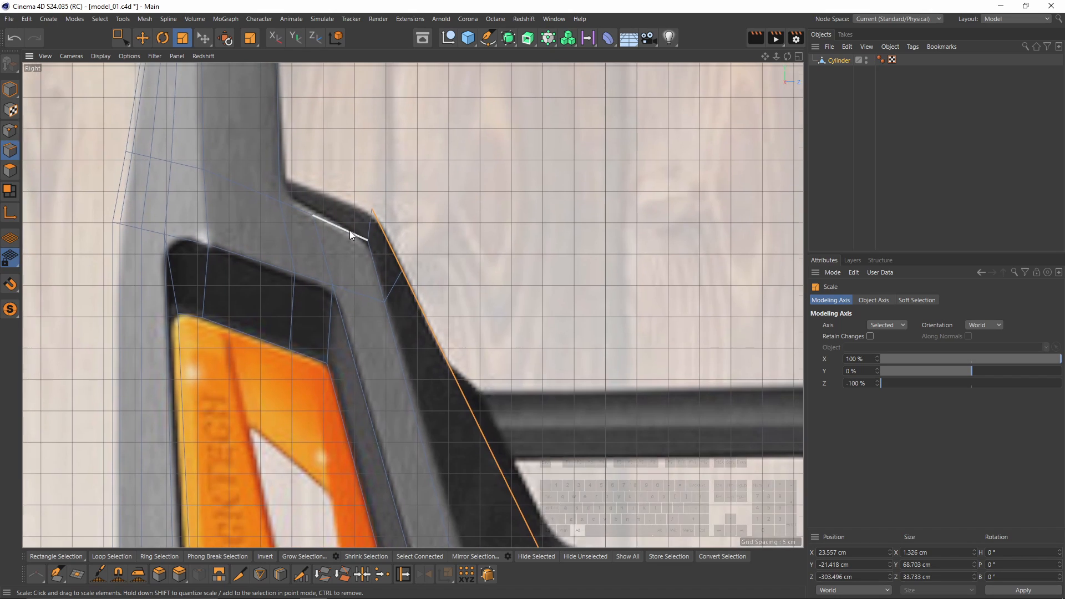
{"action": "scroll", "coordinate": [349, 231], "scroll_direction": "up", "scroll_amount": 2}
{"action": "left_click", "coordinate": [342, 227]}
{"action": "key", "text": "e"}
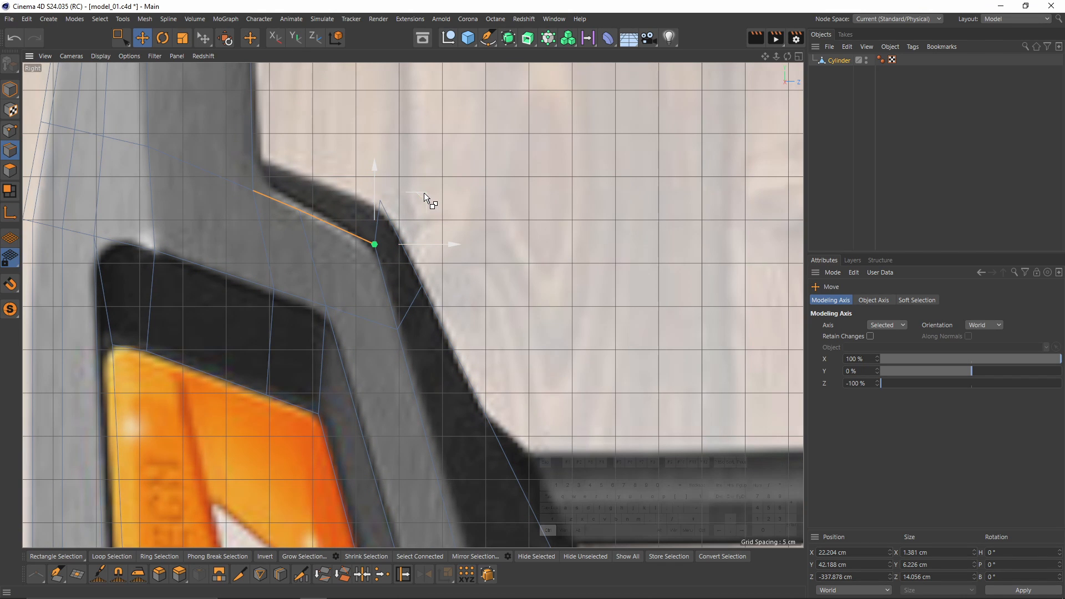
Weld the corner points where the shoulder extrusion meets the sloping side extrusion.
{"action": "middle_click", "coordinate": [428, 160]}
{"action": "middle_click", "coordinate": [397, 172]}
{"action": "left_click_drag", "start_coordinate": [292, 285], "coordinate": [471, 272], "text": "alt"}
{"action": "scroll", "coordinate": [397, 172], "scroll_direction": "up", "scroll_amount": 2}
{"action": "scroll", "coordinate": [397, 172], "scroll_direction": "up", "scroll_amount": 2}
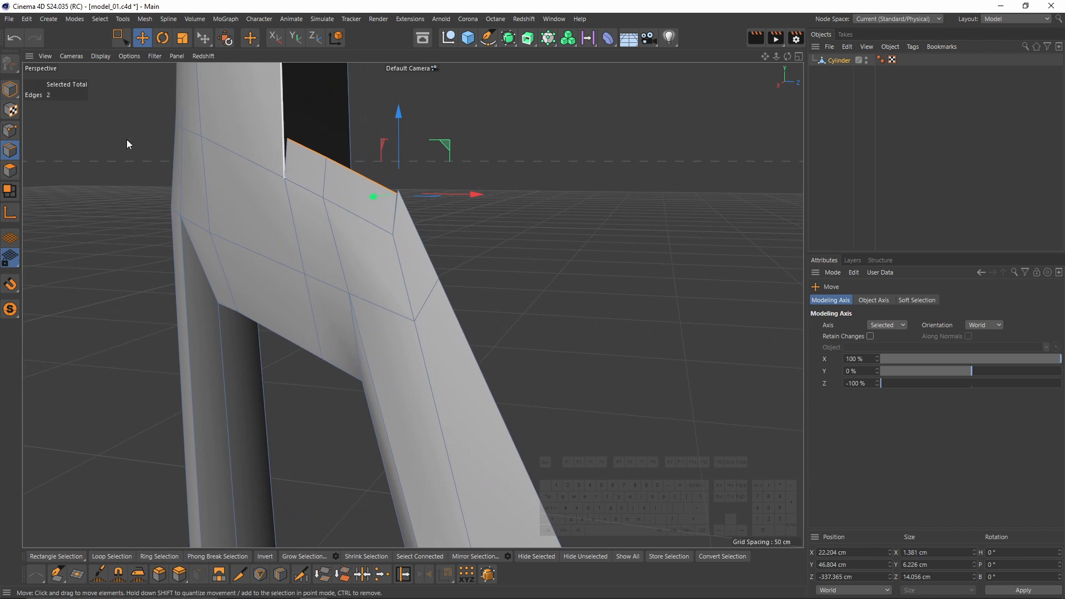
{"action": "left_click", "coordinate": [10, 130]}
{"action": "key", "text": "m"}
{"action": "key", "text": "q"}
{"action": "left_click", "coordinate": [397, 186]}
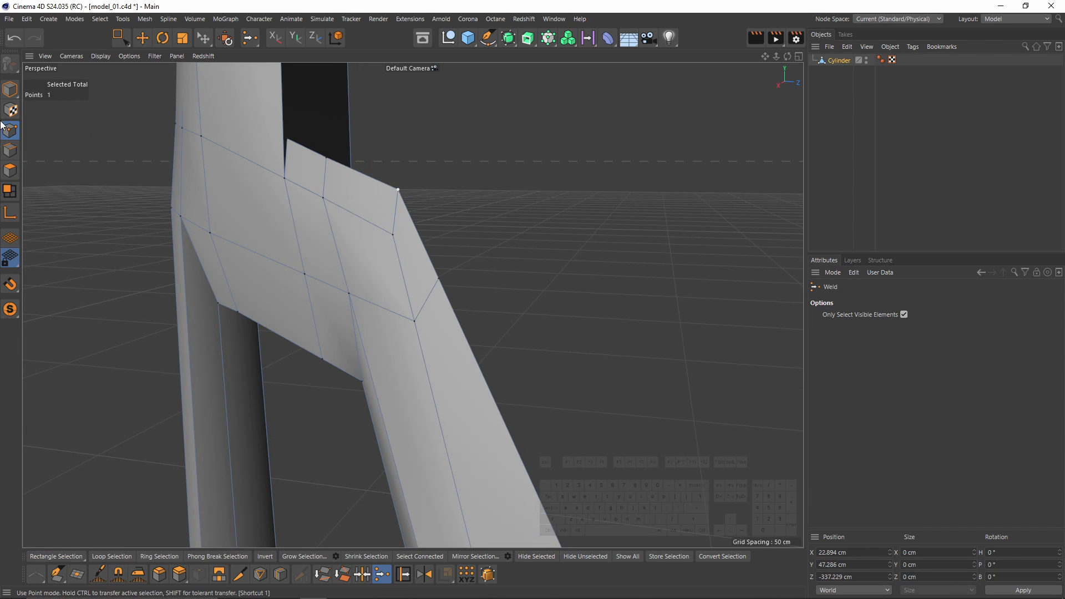
Select the five outer edges of the extruded flange and move them inward to about 16.8 cm in X.
{"action": "left_click", "coordinate": [10, 149]}
{"action": "key", "text": "e"}
{"action": "left_click", "coordinate": [437, 270], "text": "shift"}
{"action": "left_click", "coordinate": [480, 374], "text": "shift"}
{"action": "scroll", "coordinate": [494, 371], "scroll_direction": "down", "scroll_amount": 4}
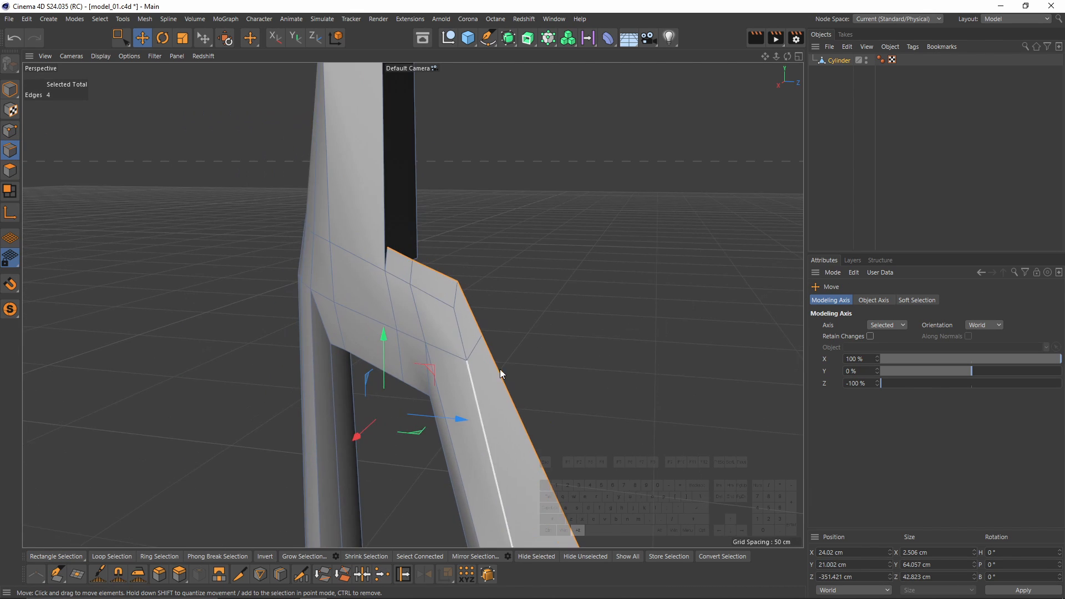
{"action": "middle_click_drag", "start_coordinate": [501, 368], "coordinate": [482, 219], "text": "alt"}
{"action": "left_click_drag", "start_coordinate": [481, 219], "coordinate": [433, 236], "text": "alt"}
{"action": "left_click_drag", "start_coordinate": [338, 276], "coordinate": [371, 271]}
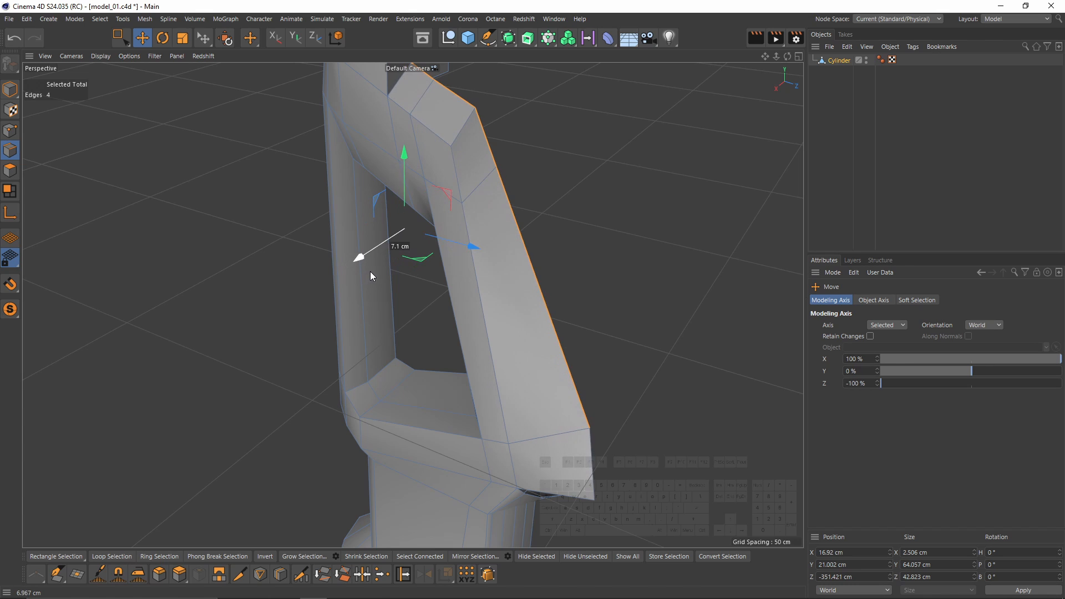
{"action": "left_click", "coordinate": [591, 479], "text": "shift"}
{"action": "middle_click", "coordinate": [404, 435]}
{"action": "middle_click_drag", "start_coordinate": [272, 521], "coordinate": [215, 404], "text": "alt"}
{"action": "middle_click", "coordinate": [277, 255]}
{"action": "left_click_drag", "start_coordinate": [299, 288], "coordinate": [286, 307], "text": "alt"}
{"action": "left_click_drag", "start_coordinate": [238, 357], "coordinate": [262, 340]}
{"action": "middle_click_drag", "start_coordinate": [411, 381], "coordinate": [405, 275], "text": "alt"}
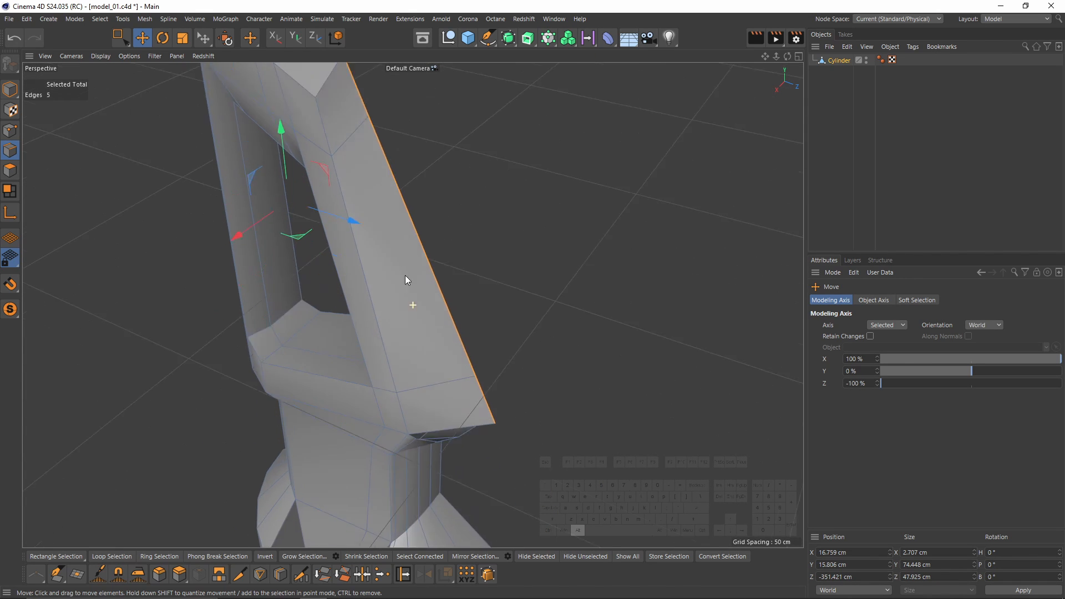
Check the inward-tapered flange from several angles and against the reference in the orthographic views.
{"action": "middle_click", "coordinate": [461, 299]}
{"action": "left_click_drag", "start_coordinate": [405, 276], "coordinate": [460, 311], "text": "alt"}
{"action": "middle_click", "coordinate": [315, 477]}
{"action": "middle_click", "coordinate": [580, 289]}
{"action": "middle_click", "coordinate": [366, 255]}
{"action": "middle_click", "coordinate": [566, 433]}
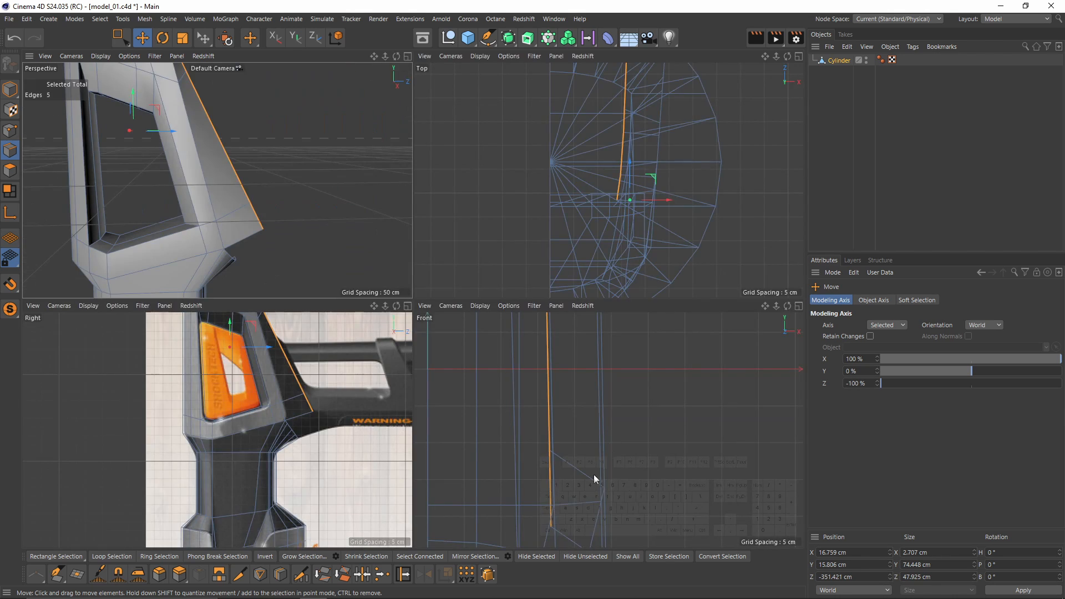
{"action": "middle_click", "coordinate": [366, 399]}
{"action": "middle_click", "coordinate": [422, 326]}
{"action": "middle_click", "coordinate": [355, 261]}
{"action": "left_click_drag", "start_coordinate": [343, 261], "coordinate": [464, 289], "text": "alt"}
{"action": "middle_click", "coordinate": [470, 334]}
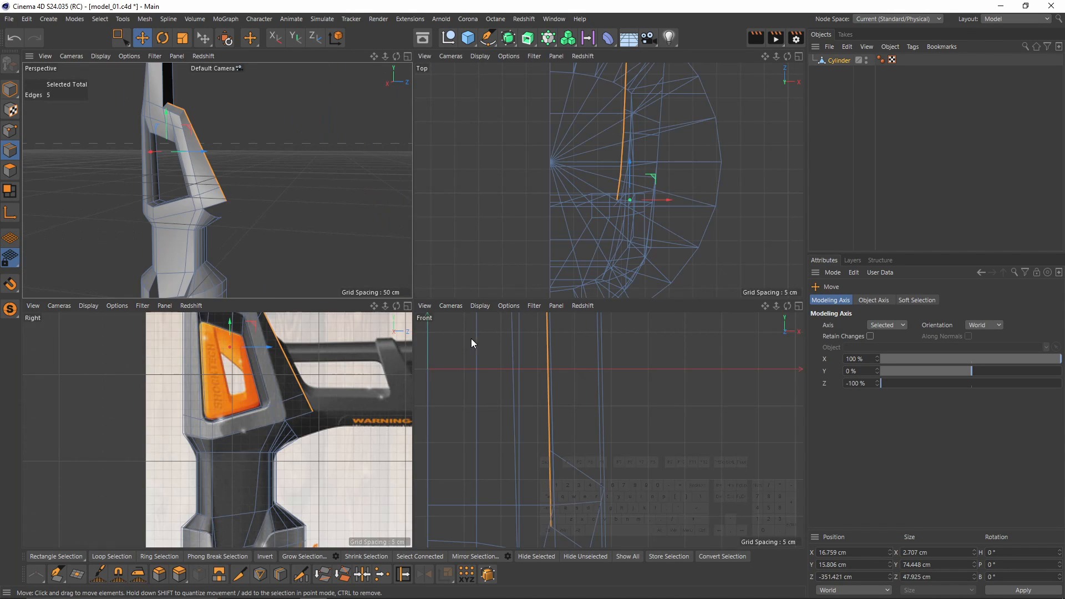
{"action": "middle_click", "coordinate": [338, 420]}
Select the five open edges under the frame's lower corner and extrude them about 16 cm in Z along the reference contour.
{"action": "middle_click_drag", "start_coordinate": [587, 315], "coordinate": [504, 314], "text": "alt"}
{"action": "right_click_drag", "start_coordinate": [504, 314], "coordinate": [507, 288], "text": "alt"}
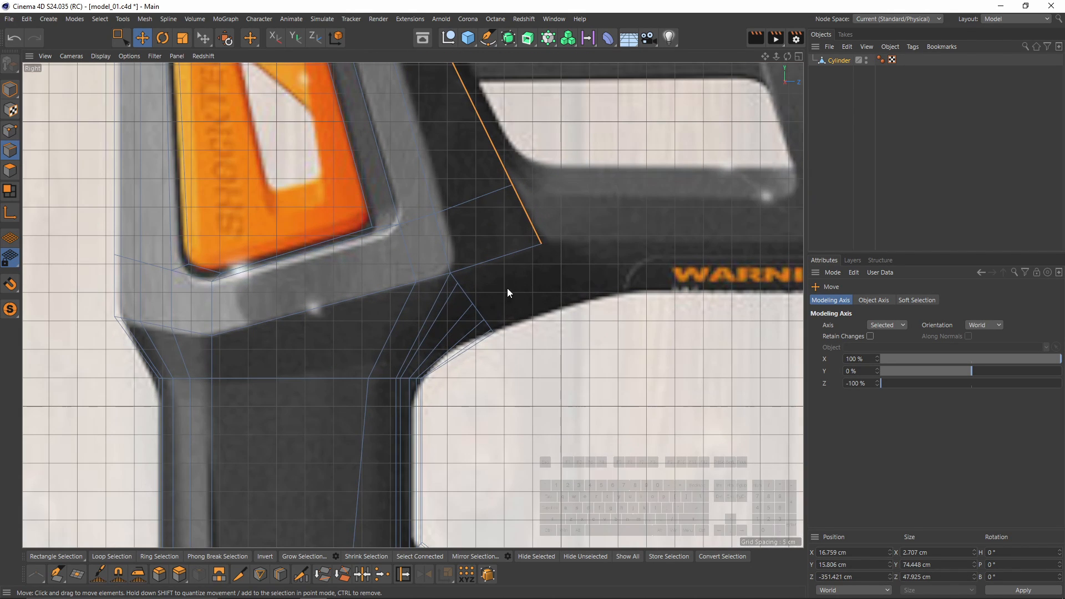
{"action": "key", "text": "space"}
{"action": "scroll", "coordinate": [467, 291], "scroll_direction": "up", "scroll_amount": 4}
{"action": "left_click_drag", "start_coordinate": [408, 224], "coordinate": [572, 424]}
{"action": "scroll", "coordinate": [560, 362], "scroll_direction": "down", "scroll_amount": 2}
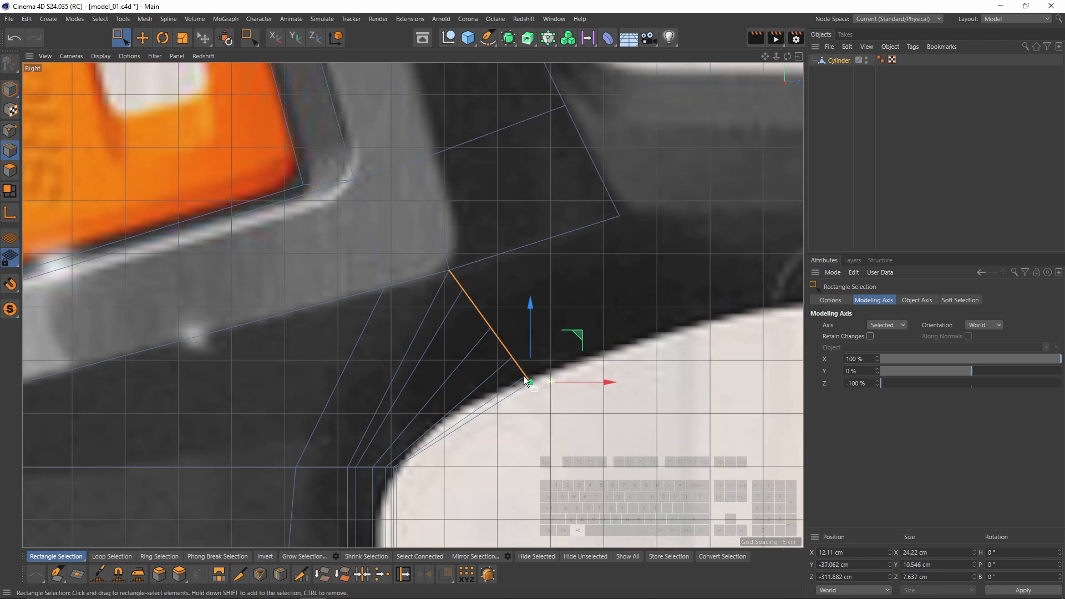
{"action": "middle_click_drag", "start_coordinate": [580, 353], "coordinate": [488, 351], "text": "alt"}
{"action": "left_click_drag", "start_coordinate": [487, 333], "coordinate": [622, 291], "text": "ctrl"}
{"action": "middle_click", "coordinate": [621, 292]}
{"action": "middle_click", "coordinate": [332, 204]}
{"action": "scroll", "coordinate": [471, 277], "scroll_direction": "up", "scroll_amount": 4}
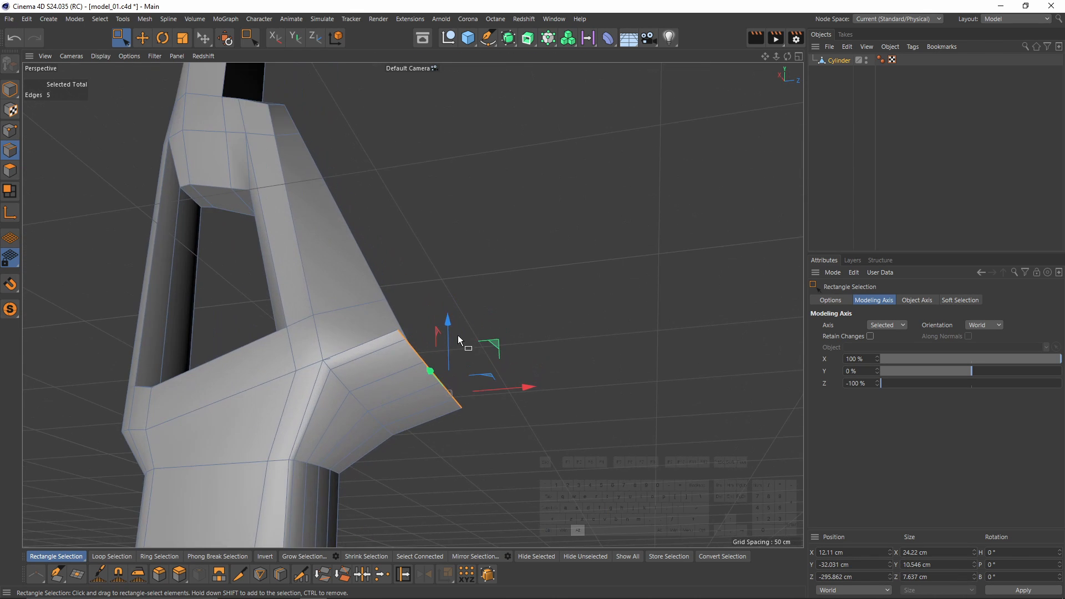
Set the modeling axis to X -100% and Z 0%, and narrow the extruded lower edges in X to meet the flange.
{"action": "left_click_drag", "start_coordinate": [457, 335], "coordinate": [412, 317], "text": "alt"}
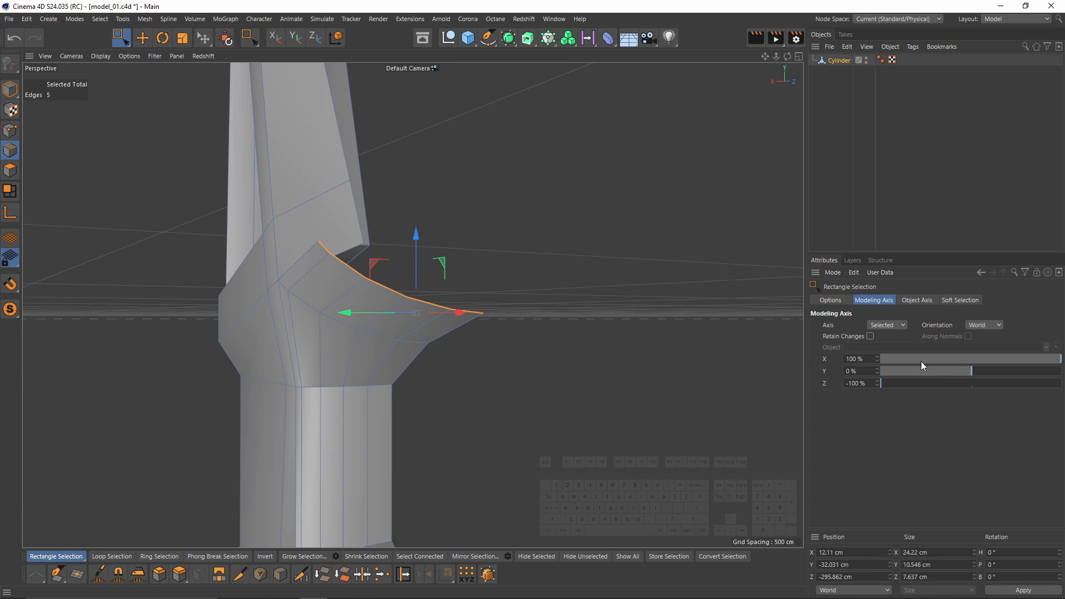
{"action": "left_click", "coordinate": [863, 383]}
{"action": "type", "text": "0"}
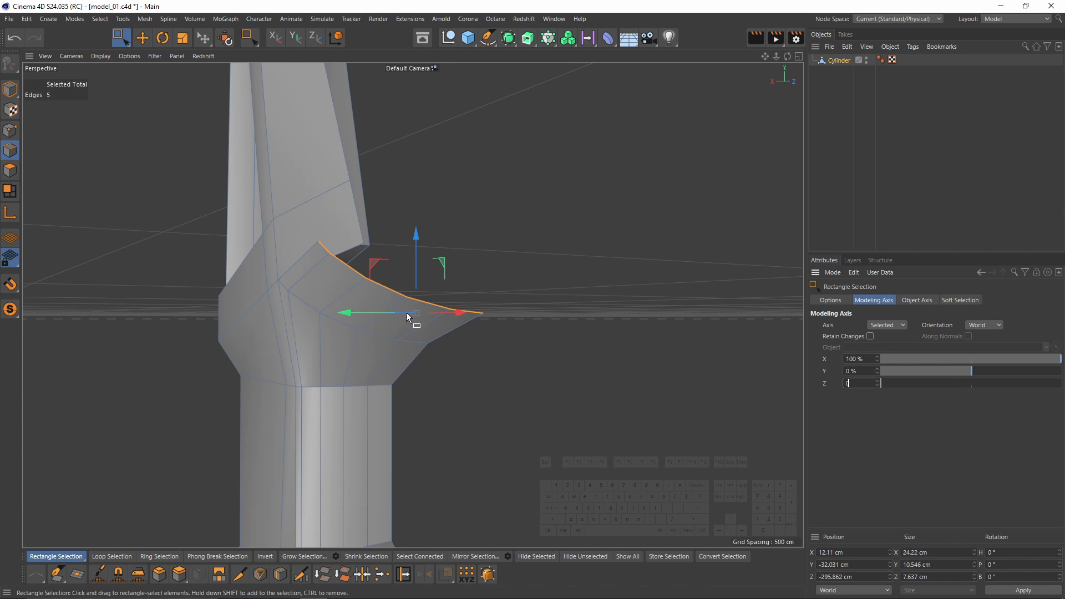
{"action": "left_click_drag", "start_coordinate": [1045, 359], "coordinate": [872, 344]}
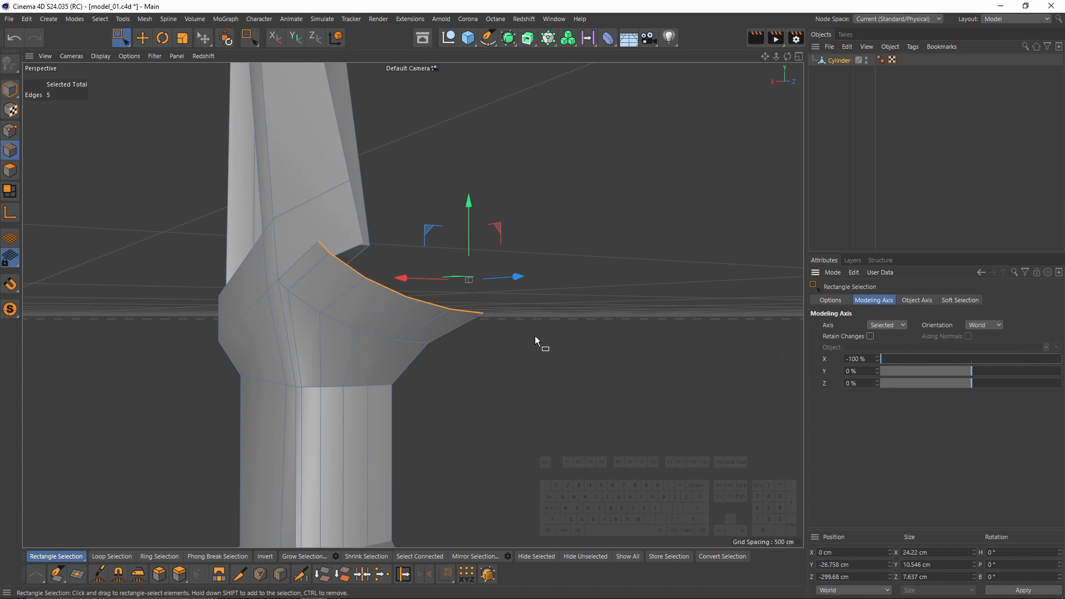
{"action": "left_click_drag", "start_coordinate": [535, 335], "coordinate": [415, 277], "text": "alt"}
{"action": "key", "text": "t"}
Weld the two overlapping points where the lower extrusion meets the bottom corner of the side flange.
{"action": "left_click", "coordinate": [10, 130]}
{"action": "key", "text": "space"}
{"action": "mouse_move", "coordinate": [322, 234]}
{"action": "left_mouse_down", "text": "alt"}
{"action": "mouse_move", "coordinate": [337, 214]}
{"action": "mouse_move", "coordinate": [311, 223]}
{"action": "mouse_move", "coordinate": [337, 245]}
{"action": "left_mouse_up", "text": "alt"}
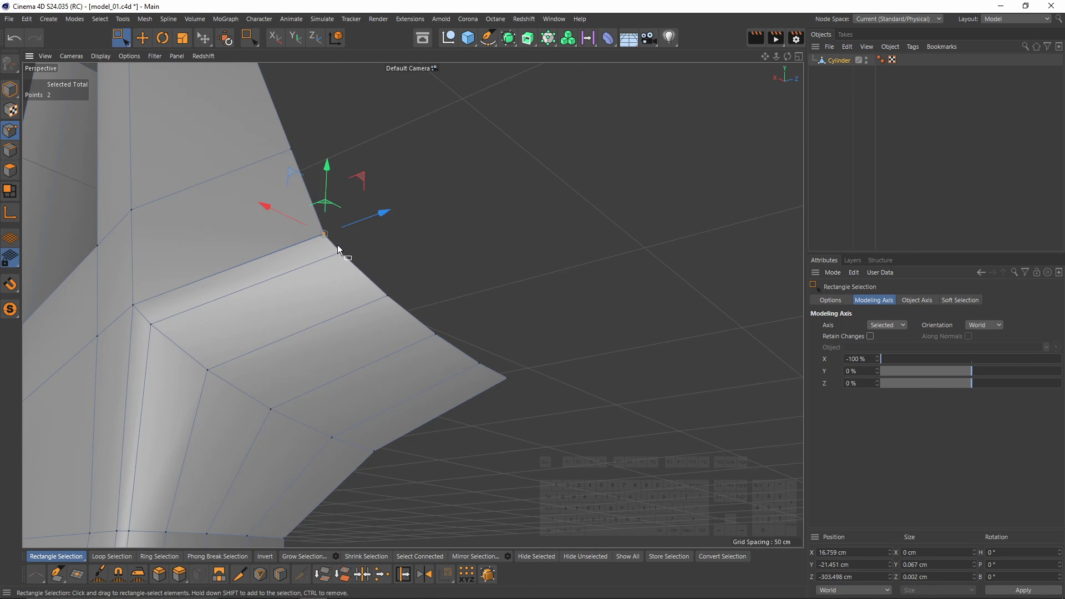
{"action": "key", "text": "m"}
{"action": "key", "text": "q"}
{"action": "left_click", "coordinate": [326, 238]}
{"action": "right_click_drag", "start_coordinate": [326, 237], "coordinate": [316, 270], "text": "alt"}
{"action": "middle_click_drag", "start_coordinate": [316, 270], "coordinate": [482, 321], "text": "alt"}
{"action": "left_click_drag", "start_coordinate": [481, 320], "coordinate": [546, 388], "text": "alt"}
{"action": "middle_click", "coordinate": [546, 390]}
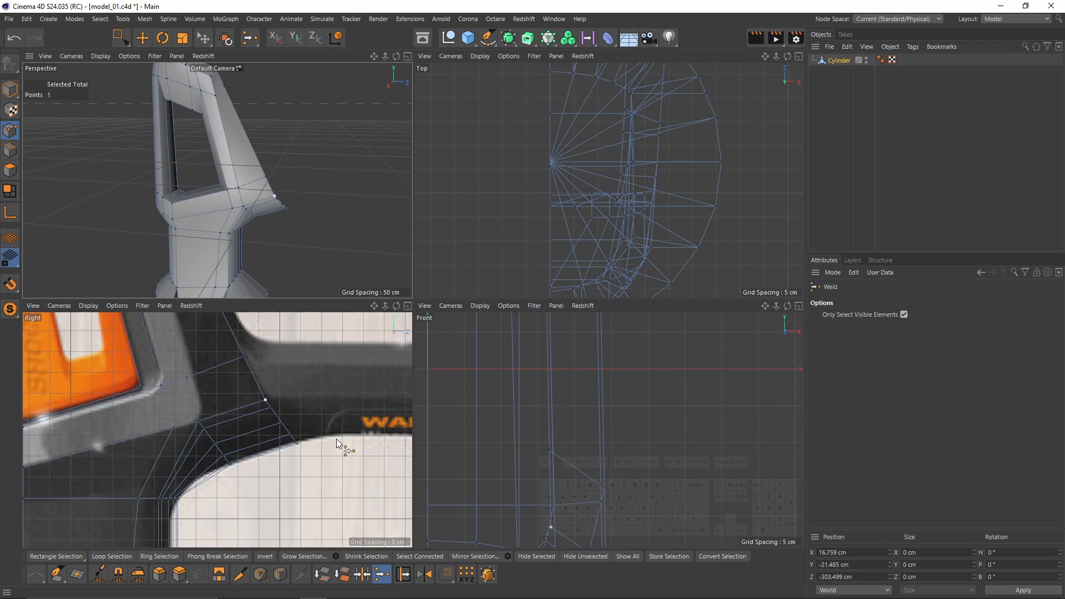
Cut a loop across the side flange at about 30% along its long edge, where the reference's upper handle bar begins.
{"action": "middle_click_drag", "start_coordinate": [293, 427], "coordinate": [309, 456], "text": "alt"}
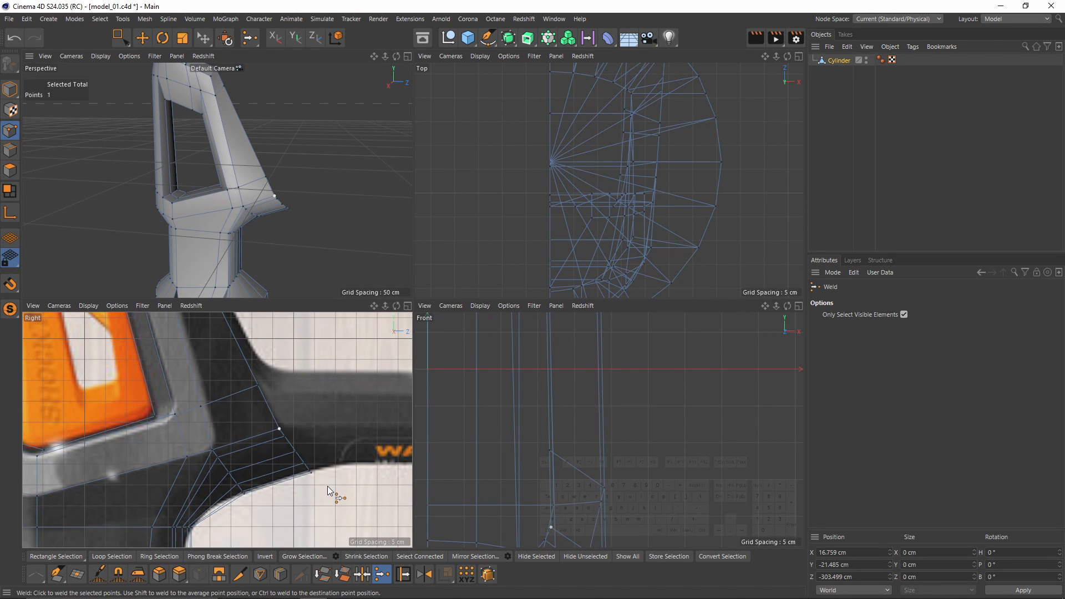
{"action": "scroll", "coordinate": [336, 492], "scroll_direction": "down", "scroll_amount": 3}
{"action": "scroll", "coordinate": [284, 423], "scroll_direction": "up", "scroll_amount": 4}
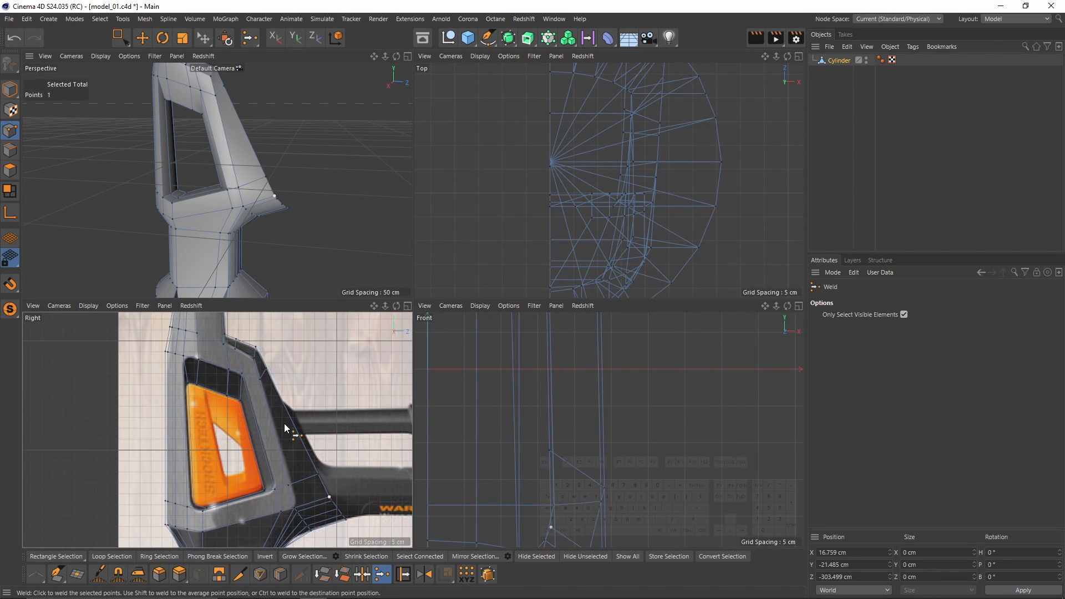
{"action": "middle_click", "coordinate": [338, 315]}
{"action": "scroll", "coordinate": [438, 341], "scroll_direction": "down", "scroll_amount": 3}
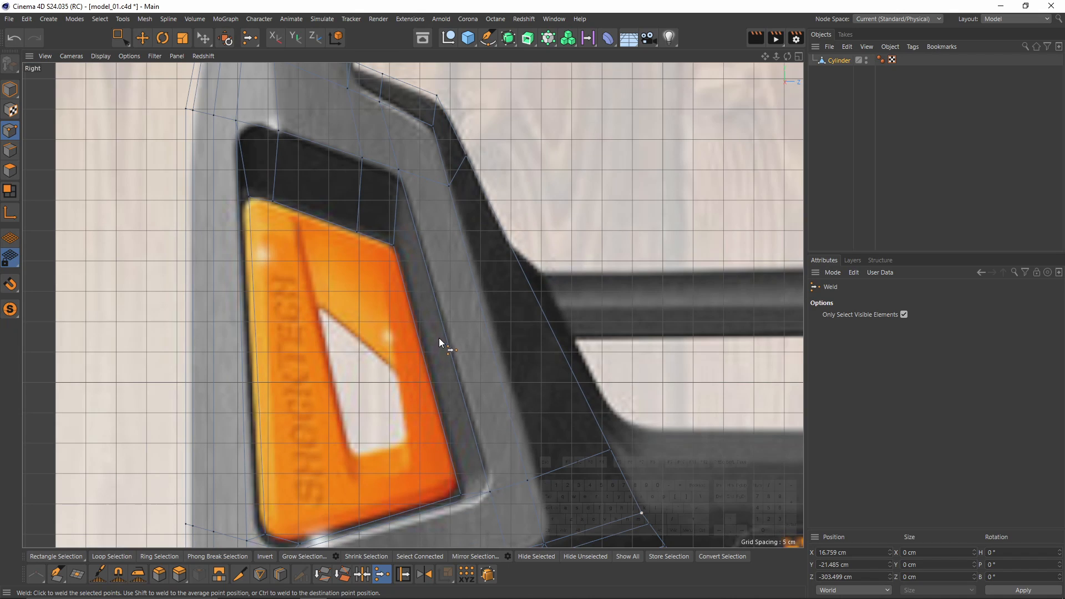
{"action": "middle_click", "coordinate": [438, 337]}
{"action": "middle_click", "coordinate": [188, 173]}
{"action": "left_click_drag", "start_coordinate": [406, 302], "coordinate": [490, 319], "text": "alt"}
{"action": "middle_click", "coordinate": [491, 318]}
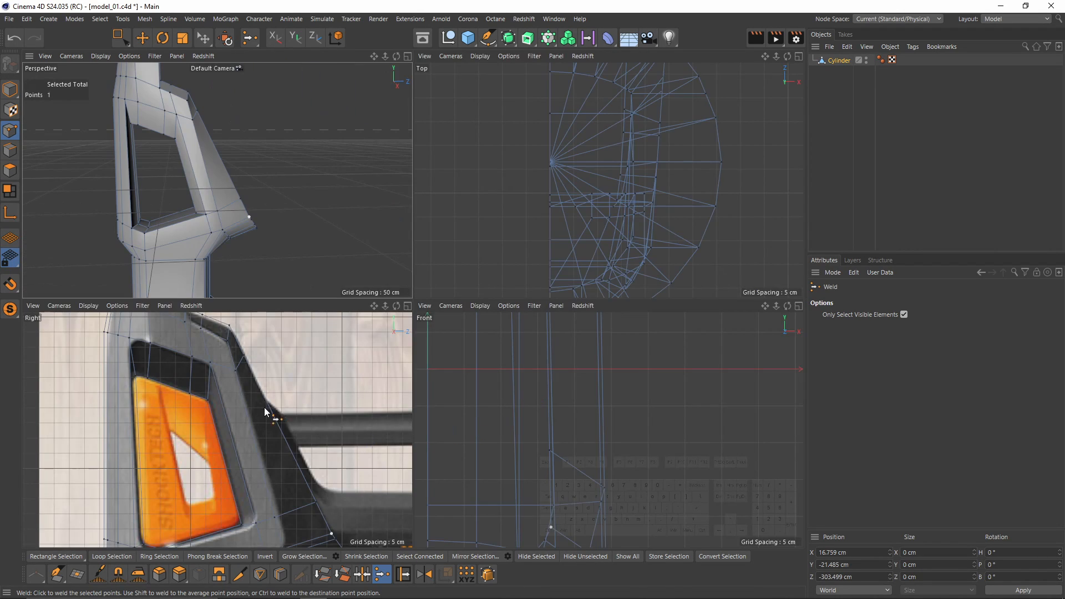
{"action": "middle_click", "coordinate": [266, 410]}
{"action": "key", "text": "k"}
{"action": "key", "text": "l"}
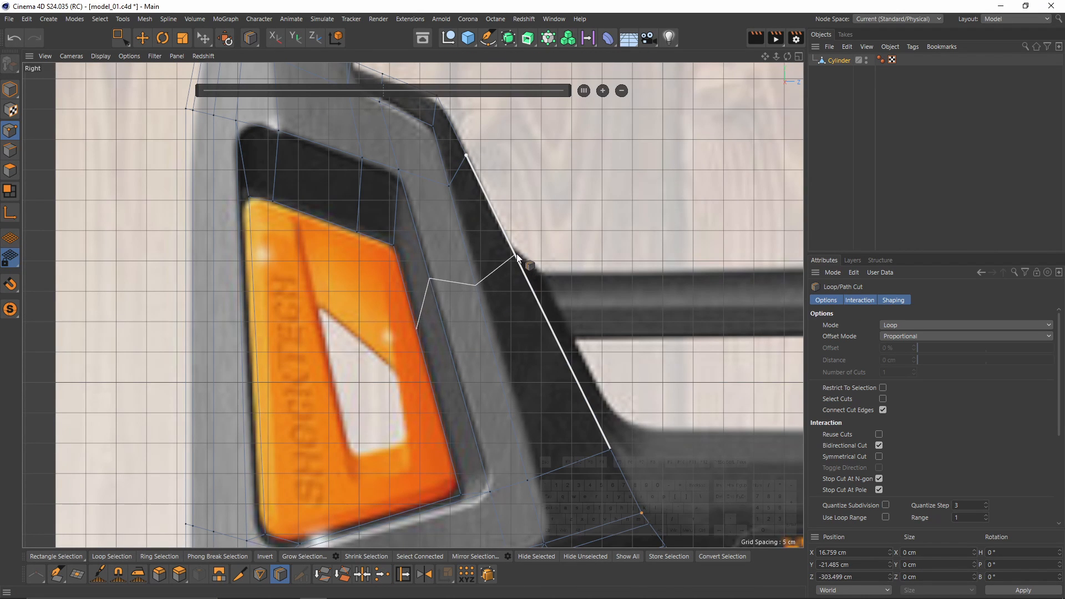
{"action": "left_click", "coordinate": [509, 246]}
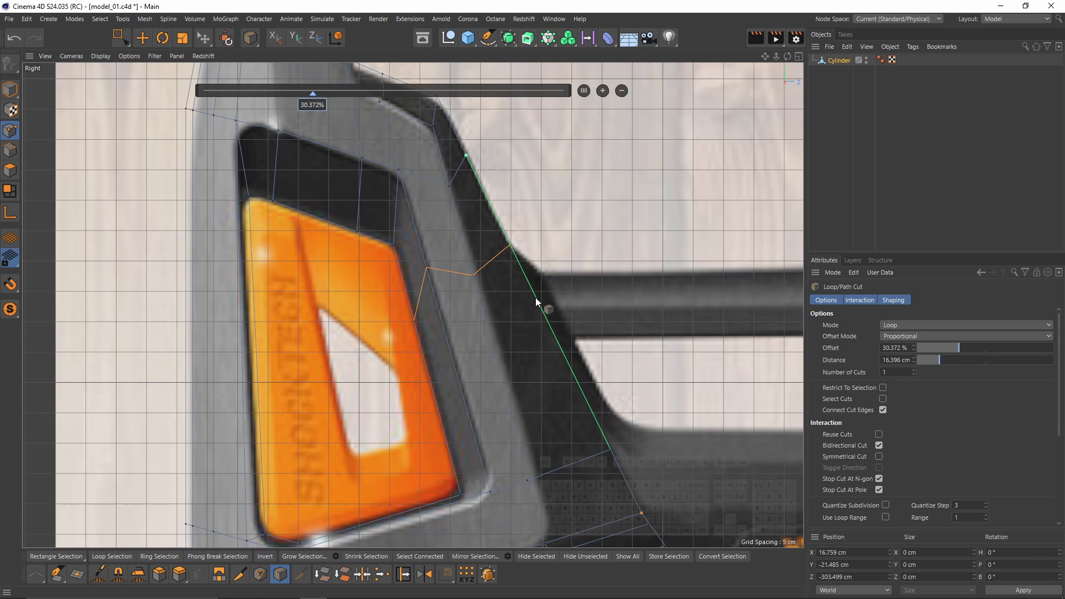
Select the four outer edges of the flange above the new cut and extrude them to the centre plane at X position 0 and X size 0.
{"action": "key", "text": "e"}
{"action": "left_click", "coordinate": [10, 151]}
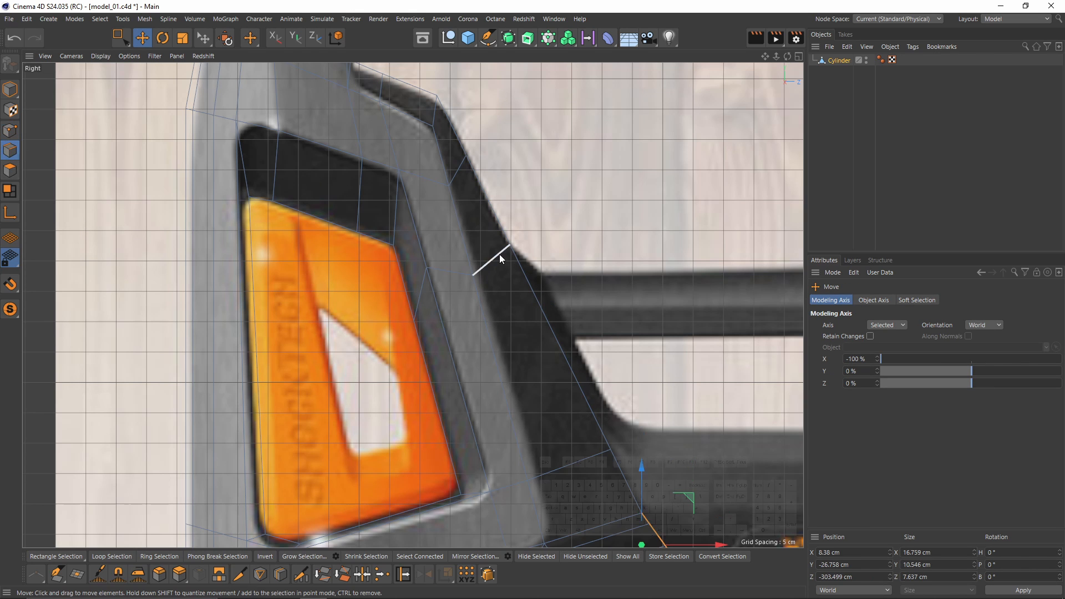
{"action": "left_click", "coordinate": [488, 202]}
{"action": "middle_click", "coordinate": [417, 277]}
{"action": "middle_click", "coordinate": [176, 161]}
{"action": "left_click_drag", "start_coordinate": [175, 161], "coordinate": [318, 279], "text": "alt"}
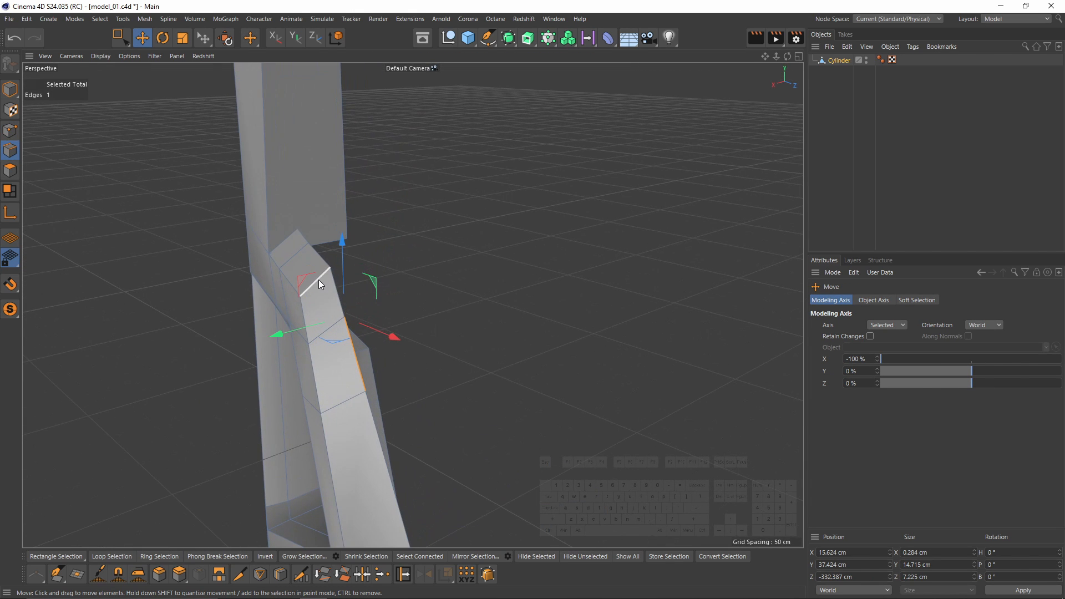
{"action": "left_click", "coordinate": [331, 271], "text": "shift"}
{"action": "left_click_drag", "start_coordinate": [287, 222], "coordinate": [353, 318], "text": "alt"}
{"action": "left_click", "coordinate": [333, 312], "text": "shift"}
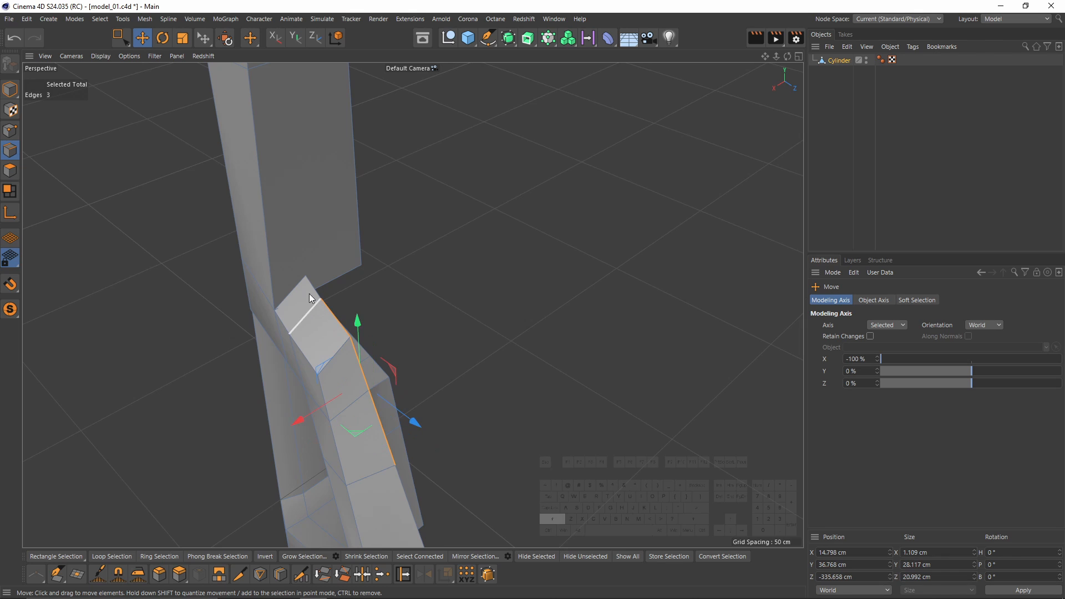
{"action": "left_click", "coordinate": [308, 288], "text": "shift"}
{"action": "left_click_drag", "start_coordinate": [404, 355], "coordinate": [347, 289], "text": "alt"}
{"action": "double_click", "coordinate": [852, 552]}
{"action": "type", "text": "0"}
{"action": "double_click", "coordinate": [926, 553]}
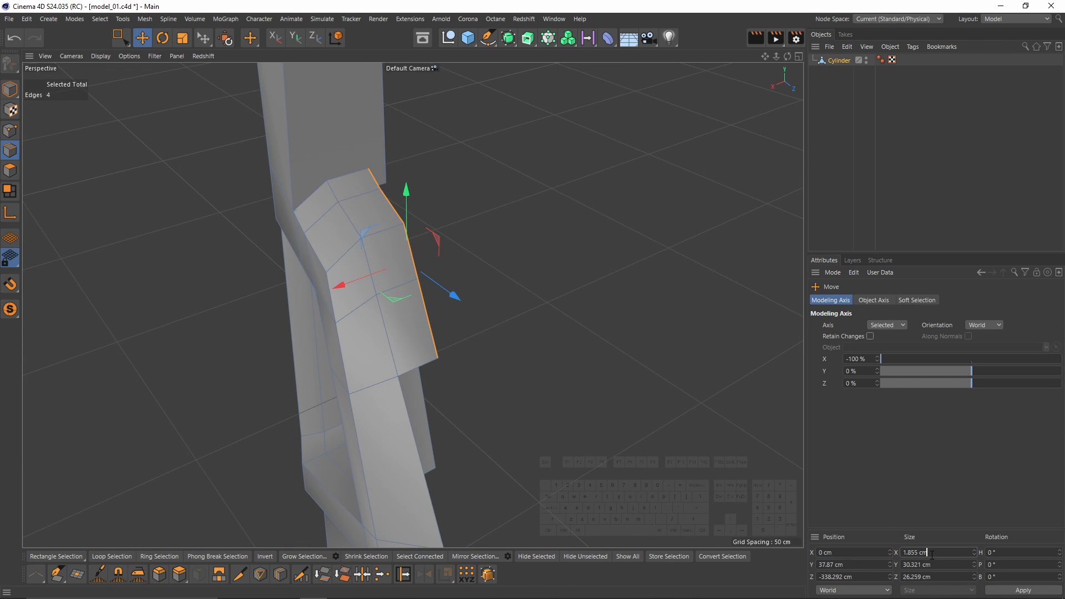
{"action": "type", "text": "0"}
{"action": "key", "text": "Return"}
Weld the upper inner corner of the extruded strip to the overlapping lower rear corner of the neck on the centre plane.
{"action": "right_click_drag", "start_coordinate": [360, 205], "coordinate": [424, 212], "text": "alt"}
{"action": "left_click_drag", "start_coordinate": [424, 212], "coordinate": [417, 310], "text": "alt"}
{"action": "right_click_drag", "start_coordinate": [417, 311], "coordinate": [411, 339], "text": "alt"}
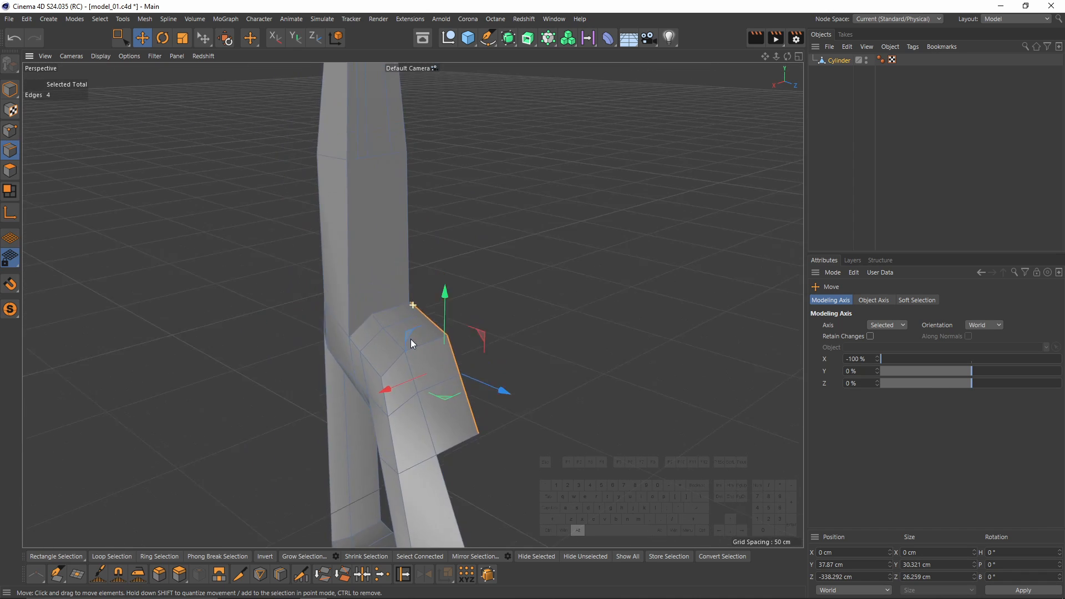
{"action": "left_click_drag", "start_coordinate": [410, 339], "coordinate": [169, 250], "text": "alt"}
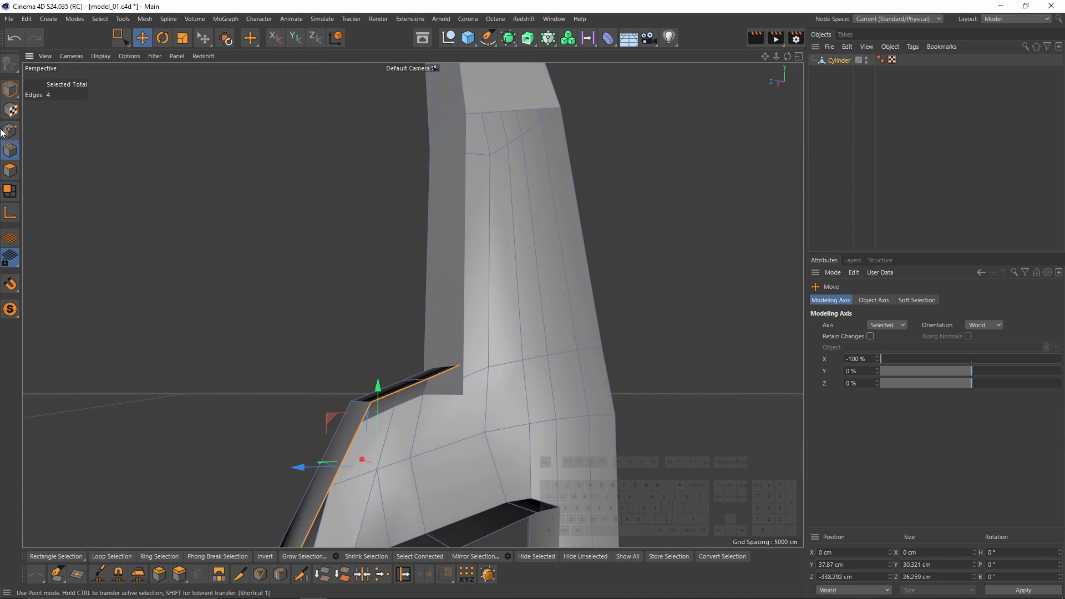
{"action": "left_click", "coordinate": [10, 130]}
{"action": "right_click_drag", "start_coordinate": [351, 283], "coordinate": [460, 356], "text": "alt"}
{"action": "key", "text": "space"}
{"action": "left_click", "coordinate": [460, 357]}
{"action": "left_click_drag", "start_coordinate": [450, 360], "coordinate": [462, 415], "text": "alt"}
{"action": "key", "text": "m"}
{"action": "key", "text": "q"}
{"action": "left_click", "coordinate": [444, 364]}
Line-cut the neck's large rear face from a point on its upper edge down to the flange's top edge.
{"action": "left_click_drag", "start_coordinate": [444, 363], "coordinate": [402, 246], "text": "alt"}
{"action": "key", "text": "k"}
{"action": "key", "text": "k"}
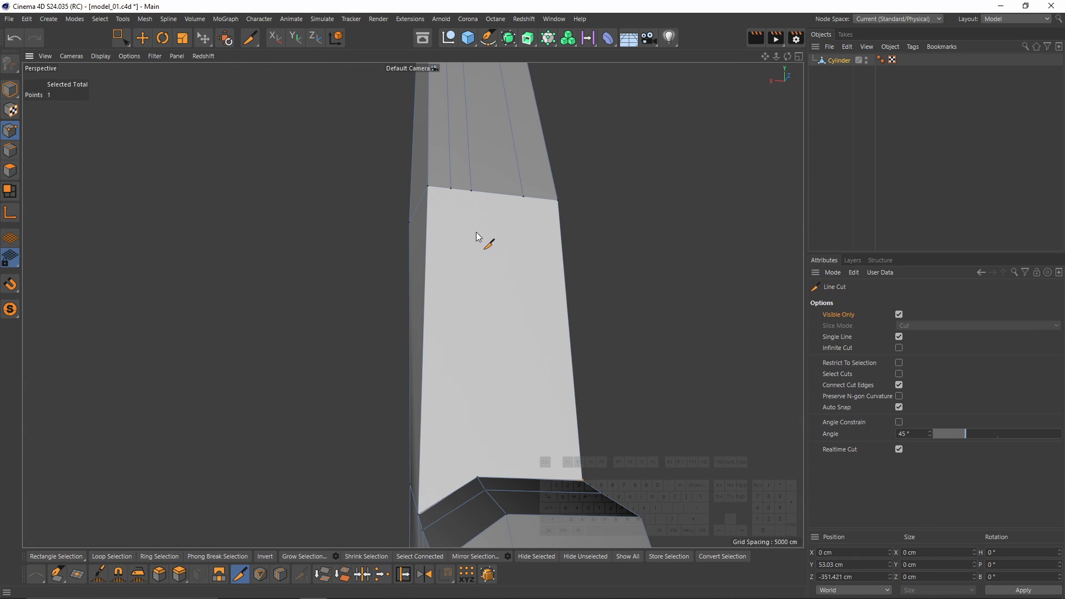
{"action": "left_click_drag", "start_coordinate": [477, 233], "coordinate": [460, 153], "text": "alt"}
{"action": "left_click", "coordinate": [460, 154]}
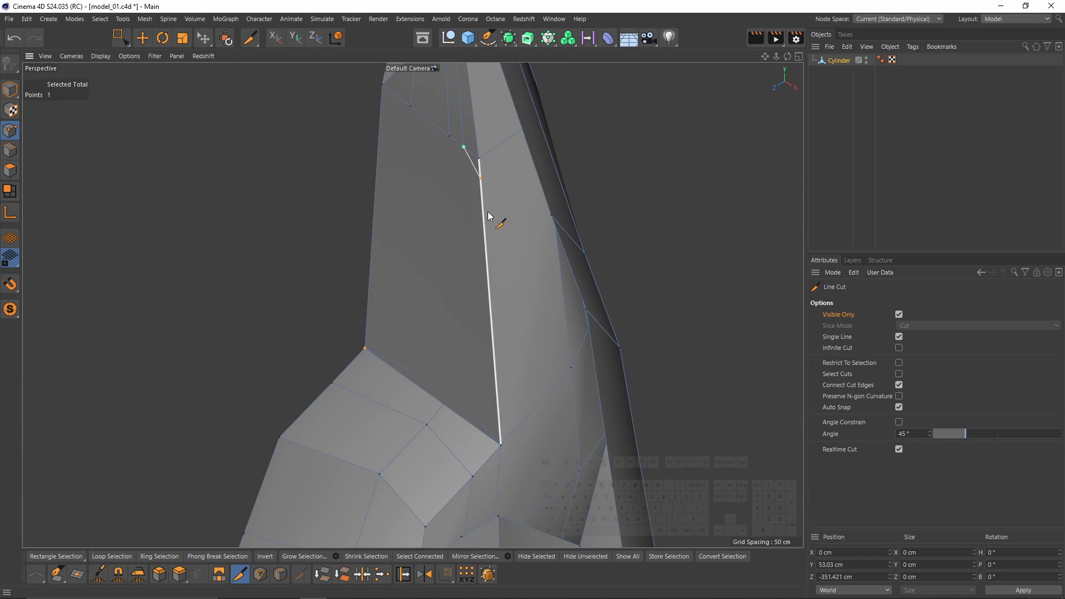
{"action": "left_click", "coordinate": [450, 406]}
Select the overlapping points at the lower end of the new cut and weld them together.
{"action": "key", "text": "0"}
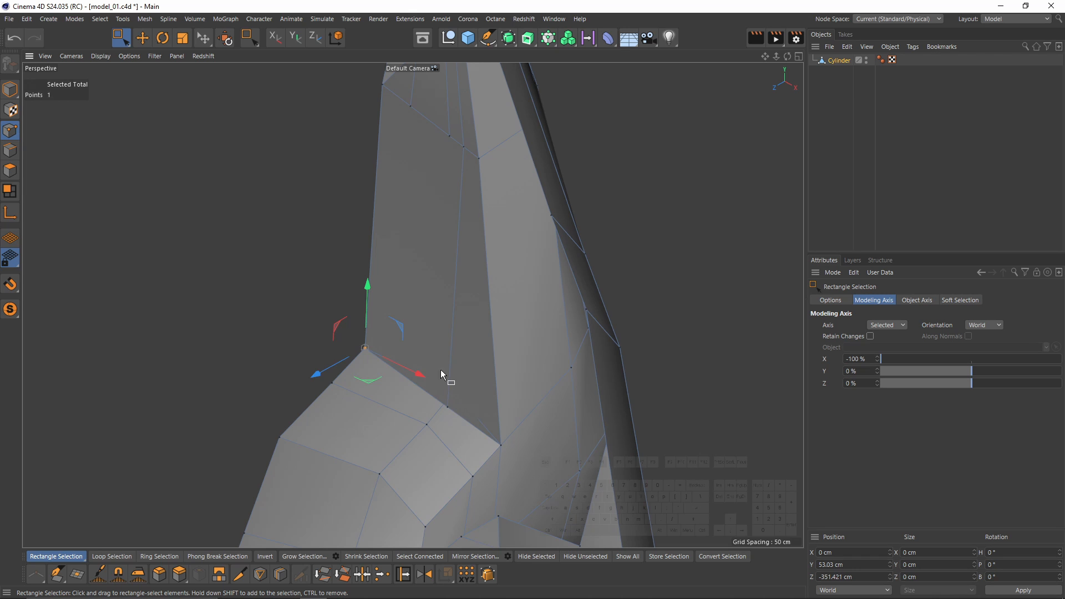
{"action": "left_click_drag", "start_coordinate": [440, 402], "coordinate": [452, 414]}
{"action": "left_click_drag", "start_coordinate": [442, 375], "coordinate": [511, 222], "text": "alt"}
{"action": "key", "text": "k"}
{"action": "key", "text": "k"}
{"action": "key", "text": "m"}
{"action": "key", "text": "q"}
{"action": "left_click", "coordinate": [422, 372]}
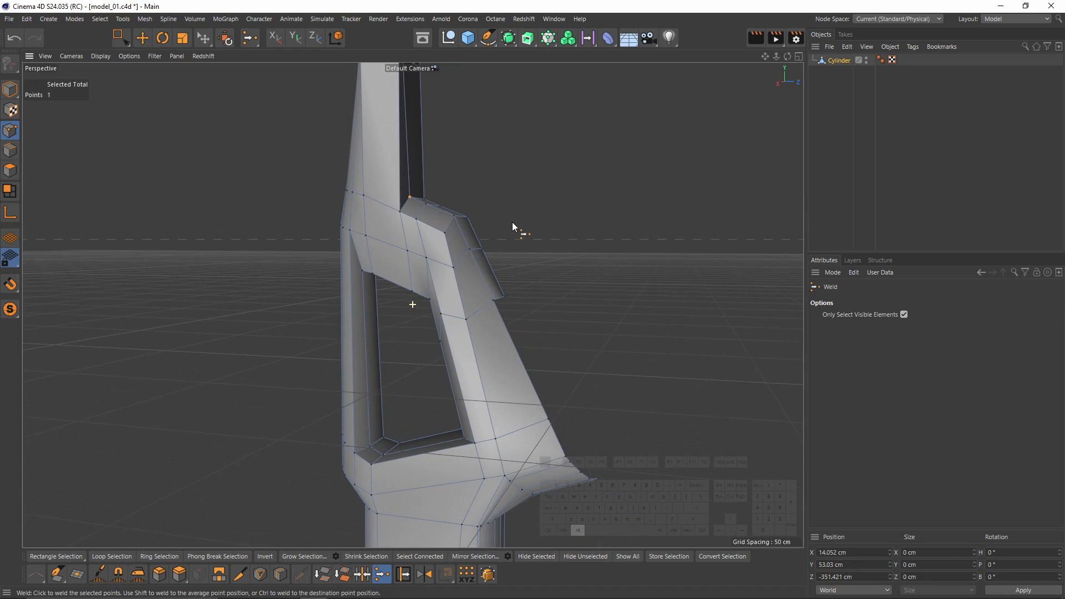
{"action": "key", "text": "e"}
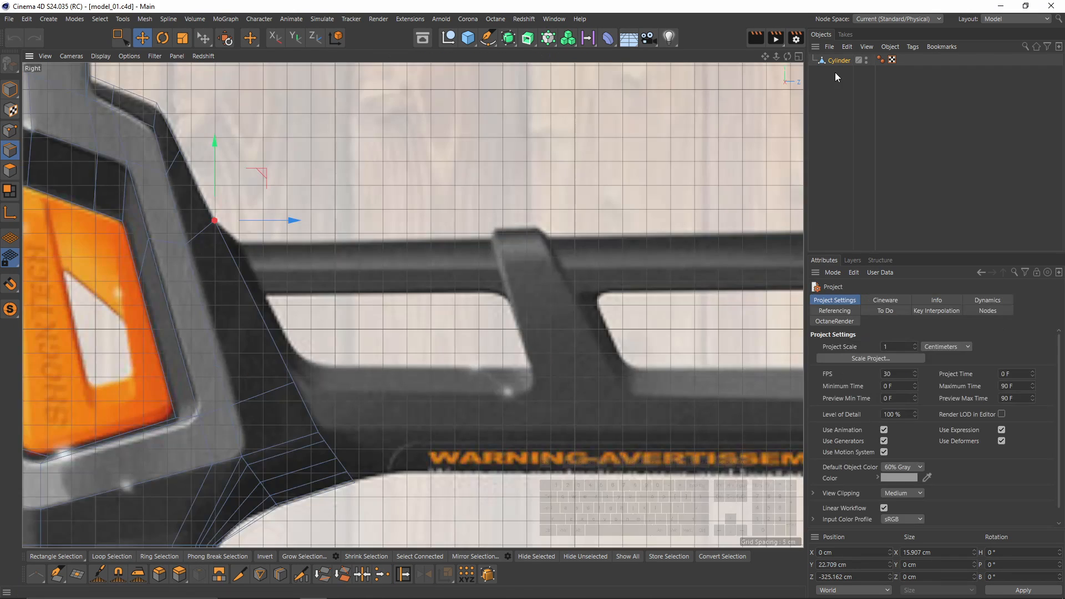
Set the modeling axis to Z 100%, then extrude the lower flange's open end edges about 45 cm in Z to the slanted strut and flatten them.
{"action": "key", "text": "0"}
{"action": "middle_click_drag", "start_coordinate": [321, 421], "coordinate": [314, 392], "text": "alt"}
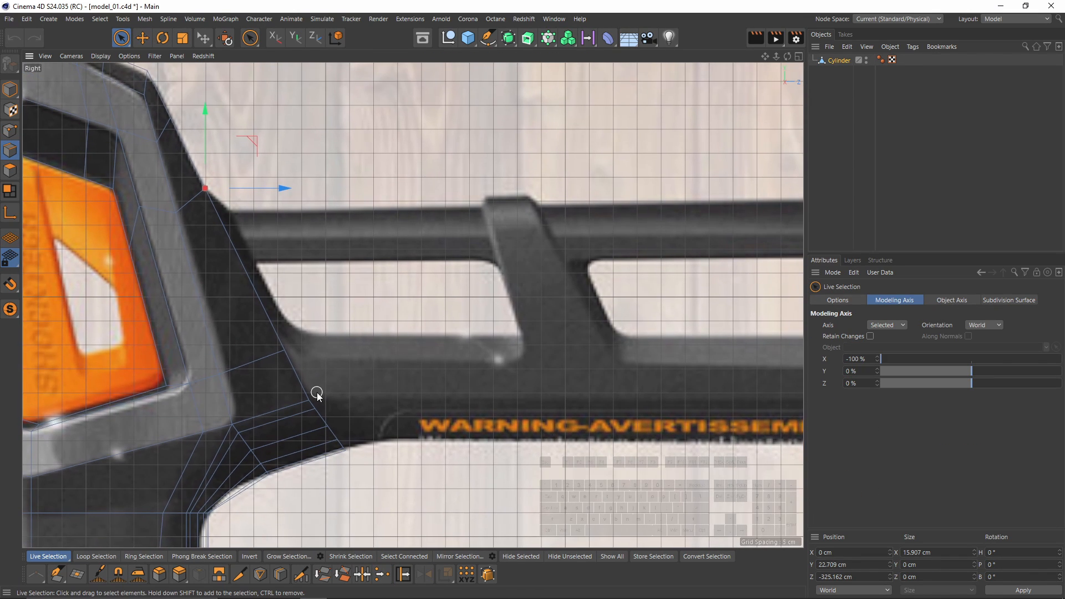
{"action": "left_click_drag", "start_coordinate": [298, 395], "coordinate": [391, 468]}
{"action": "scroll", "coordinate": [345, 405], "scroll_direction": "up", "scroll_amount": 3}
{"action": "key", "text": "t"}
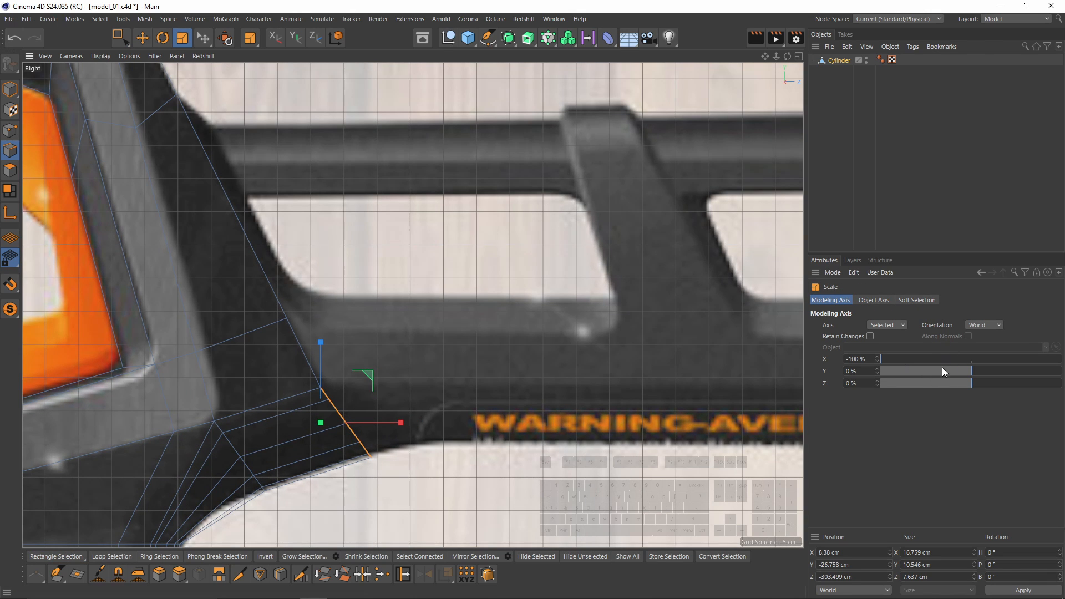
{"action": "left_click_drag", "start_coordinate": [970, 381], "coordinate": [1060, 383]}
{"action": "left_click_drag", "start_coordinate": [401, 387], "coordinate": [495, 377]}
{"action": "left_click_drag", "start_coordinate": [320, 307], "coordinate": [449, 347]}
{"action": "key", "text": "e"}
{"action": "scroll", "coordinate": [355, 346], "scroll_direction": "down", "scroll_amount": 3}
{"action": "key", "text": "t"}
{"action": "key", "text": "e"}
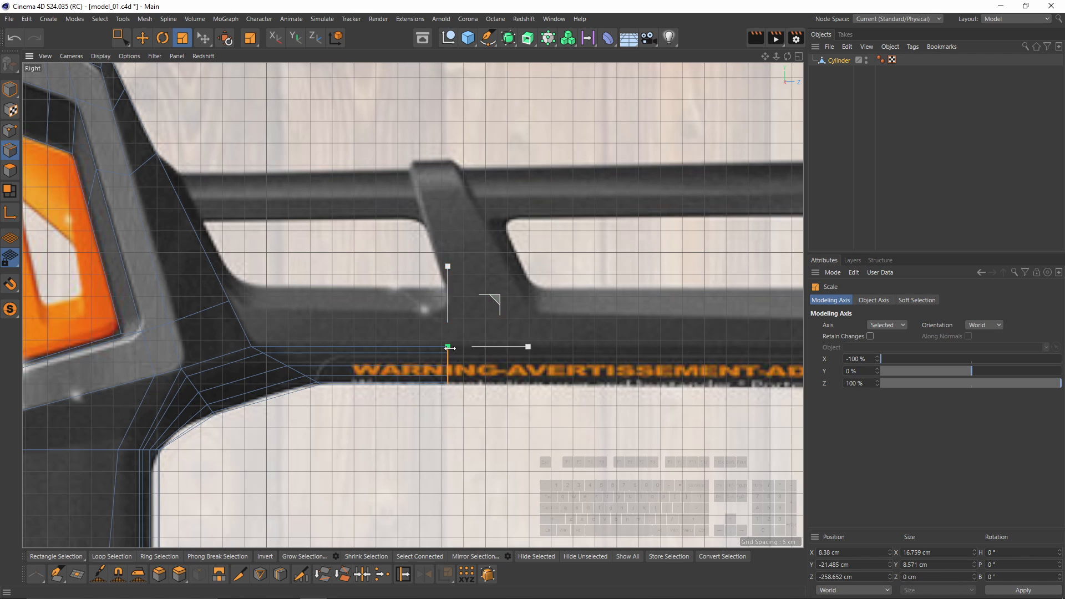
Extrude the lower strip's end about 20 cm further in Z, and extrude the flange edge above it alongside in two matching segments.
{"action": "left_click_drag", "start_coordinate": [514, 352], "coordinate": [614, 349]}
{"action": "scroll", "coordinate": [392, 346], "scroll_direction": "up", "scroll_amount": 1}
{"action": "left_click", "coordinate": [384, 356]}
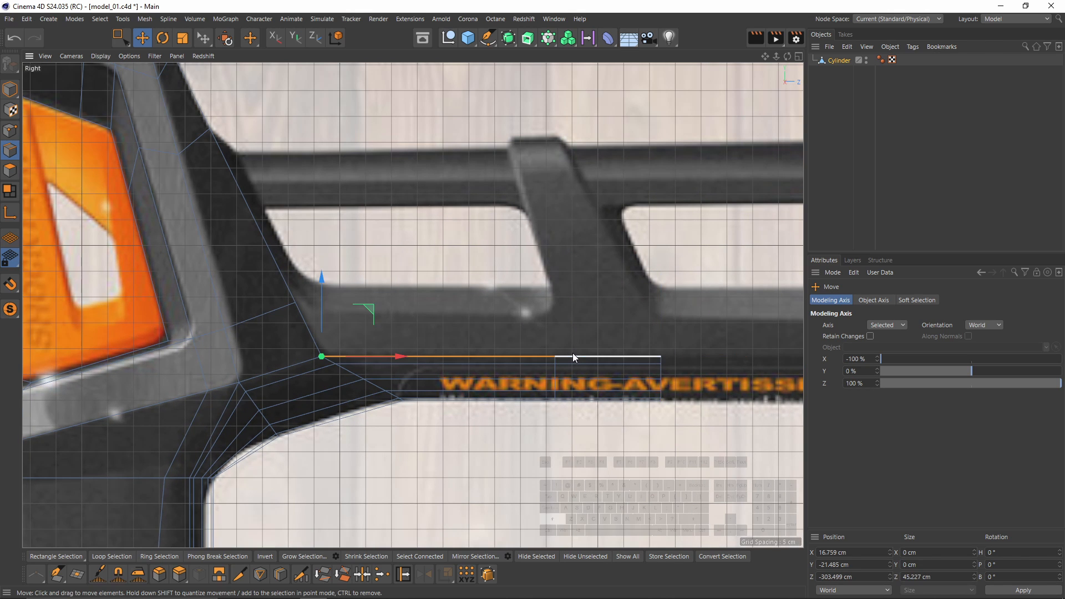
{"action": "left_click", "coordinate": [301, 316]}
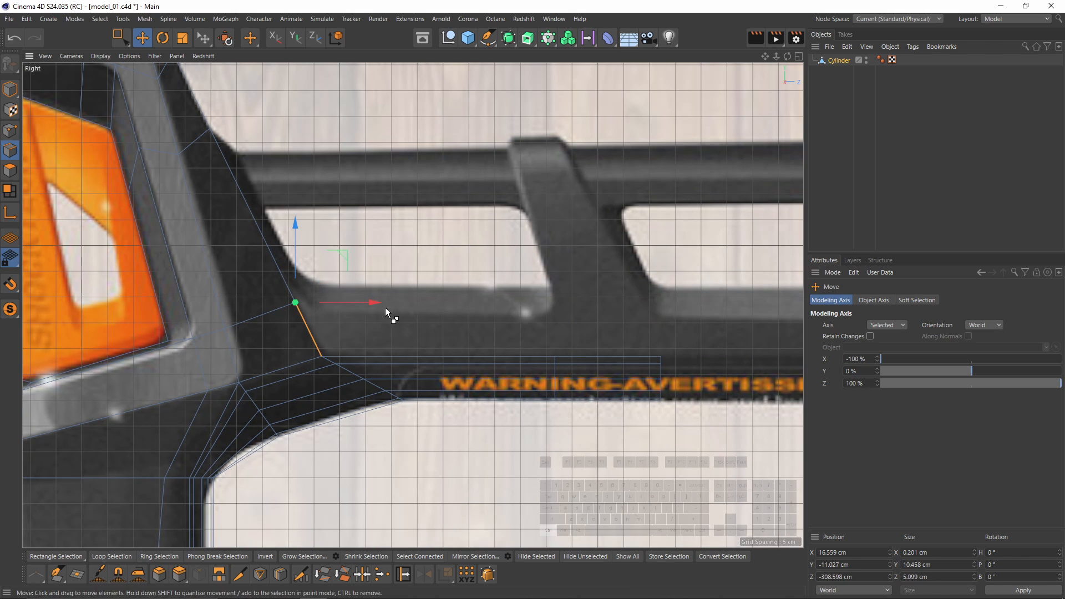
{"action": "left_click_drag", "start_coordinate": [383, 306], "coordinate": [701, 302]}
Switch to point editing and select the two overlapping points at the middle joint of the two extruded strips, ready for welding.
{"action": "left_click", "coordinate": [9, 132]}
{"action": "middle_click", "coordinate": [233, 215]}
{"action": "middle_click", "coordinate": [276, 232]}
{"action": "middle_click_drag", "start_coordinate": [660, 475], "coordinate": [488, 342], "text": "alt"}
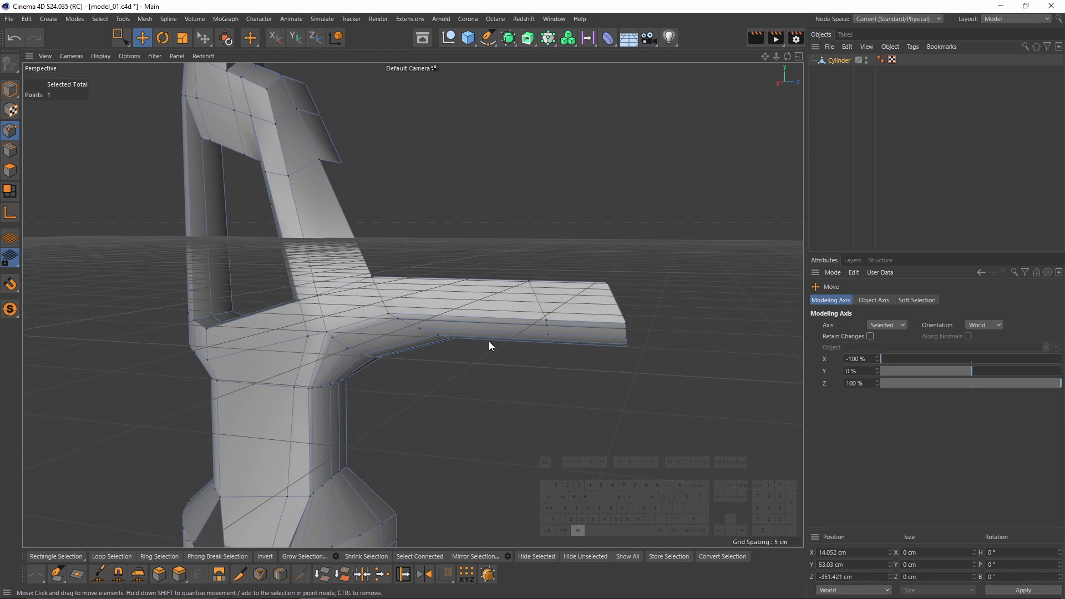
{"action": "right_click_drag", "start_coordinate": [488, 341], "coordinate": [594, 316], "text": "alt"}
{"action": "mouse_move", "coordinate": [593, 317]}
{"action": "left_mouse_down", "text": "alt"}
{"action": "mouse_move", "coordinate": [611, 313]}
{"action": "mouse_move", "coordinate": [602, 330]}
{"action": "left_mouse_up", "text": "alt"}
{"action": "key", "text": "space"}
{"action": "key", "text": "m"}
{"action": "key", "text": "q"}
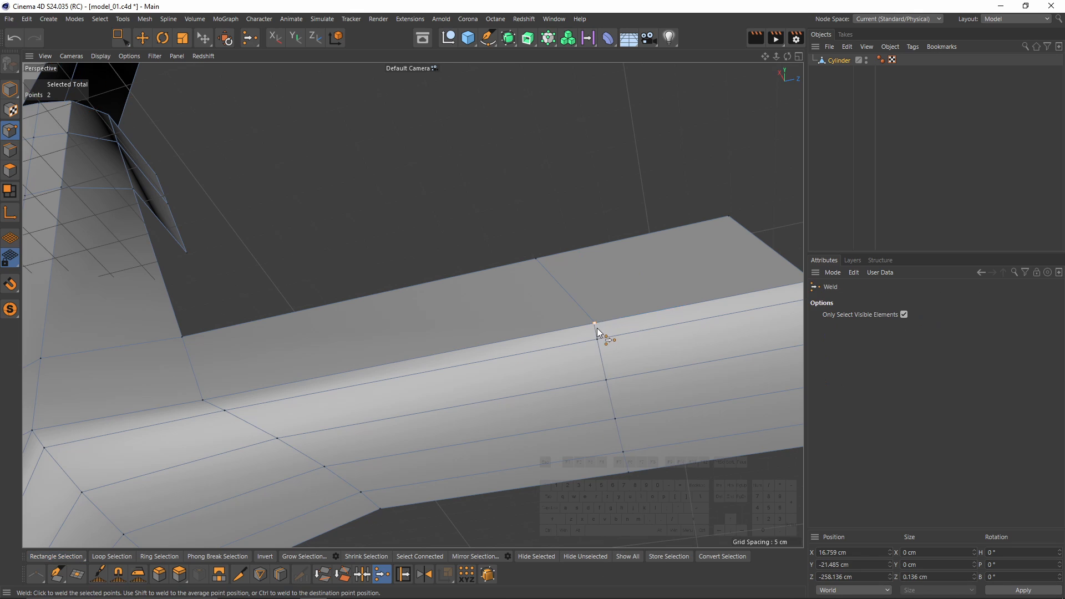
{"action": "left_click", "coordinate": [595, 326]}
{"action": "middle_click_drag", "start_coordinate": [707, 323], "coordinate": [540, 304], "text": "alt"}
{"action": "key", "text": "space"}
{"action": "left_click_drag", "start_coordinate": [605, 241], "coordinate": [653, 269]}
{"action": "key", "text": "ctrl+z"}
{"action": "key", "text": "ctrl+z"}
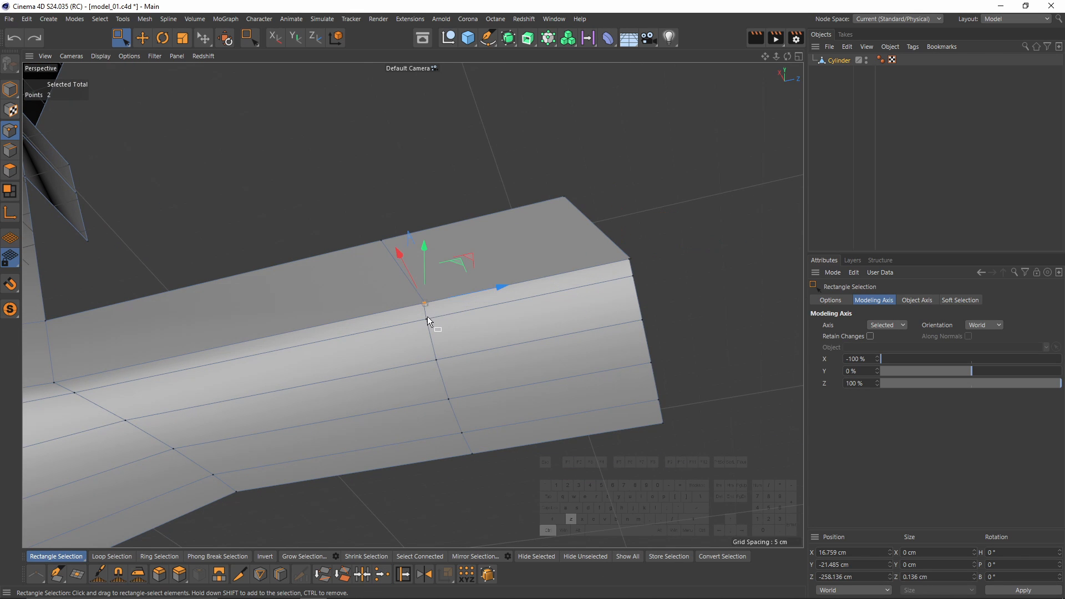
Weld the overlapping points between the upper and lower strips at their middle joint and at their free end.
{"action": "scroll", "coordinate": [421, 311], "scroll_direction": "up", "scroll_amount": 5}
{"action": "key", "text": "space"}
{"action": "left_click", "coordinate": [425, 296]}
{"action": "middle_click_drag", "start_coordinate": [737, 308], "coordinate": [627, 294], "text": "alt"}
{"action": "right_click_drag", "start_coordinate": [627, 294], "coordinate": [597, 284], "text": "alt"}
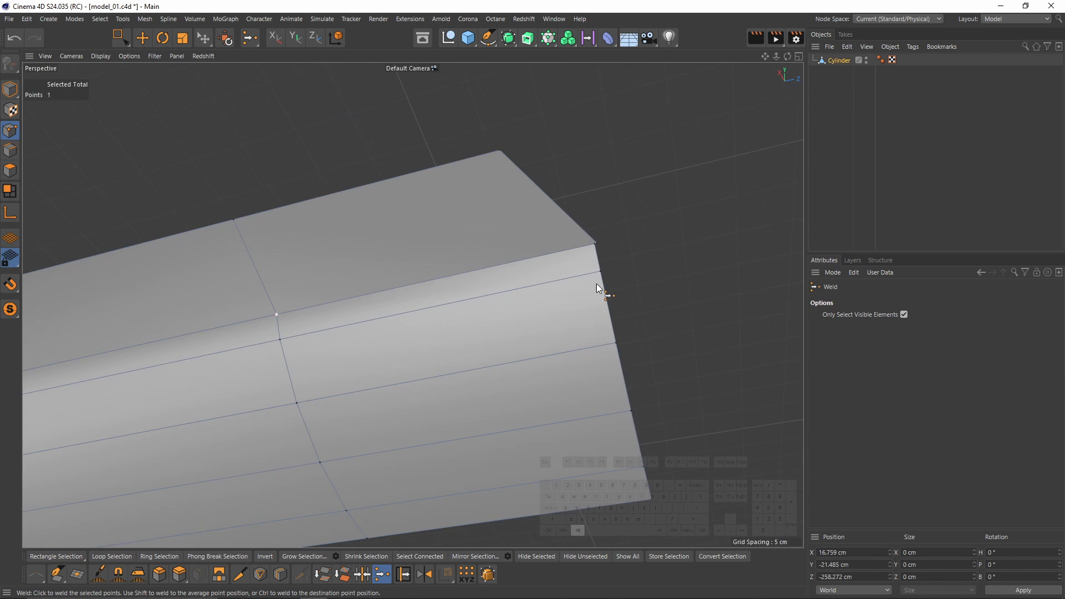
{"action": "key", "text": "space"}
{"action": "left_click_drag", "start_coordinate": [570, 204], "coordinate": [618, 263]}
{"action": "key", "text": "space"}
{"action": "left_click", "coordinate": [594, 247]}
Select the two upper points of the extruded handle segment and move them about 4 cm in Z toward the reference strut's base.
{"action": "middle_click", "coordinate": [582, 263]}
{"action": "middle_click", "coordinate": [383, 425]}
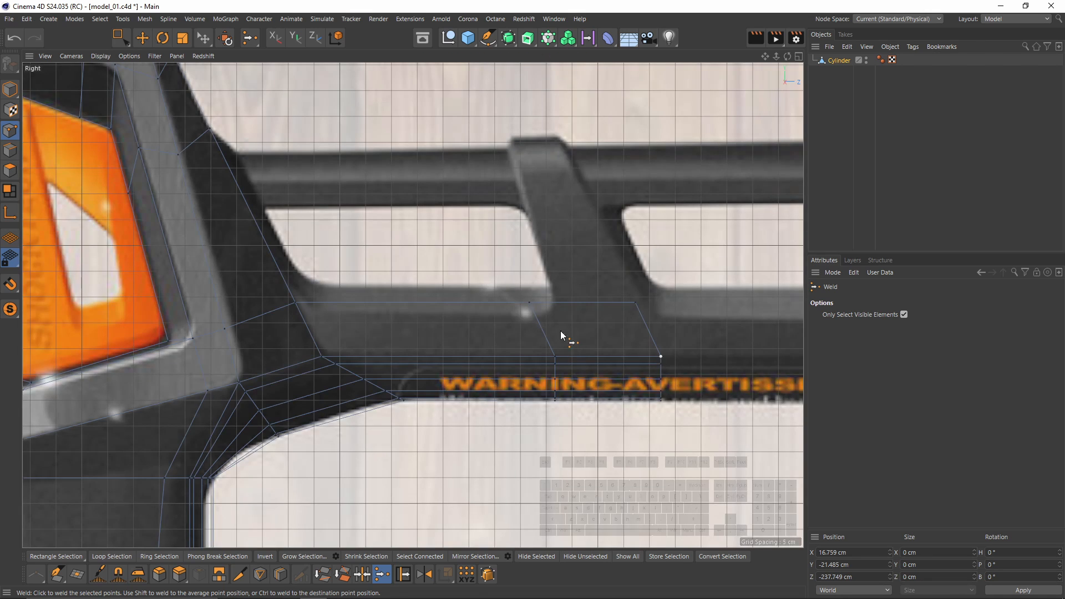
{"action": "key", "text": "space"}
{"action": "left_click_drag", "start_coordinate": [475, 276], "coordinate": [685, 314]}
{"action": "left_click_drag", "start_coordinate": [600, 298], "coordinate": [619, 298]}
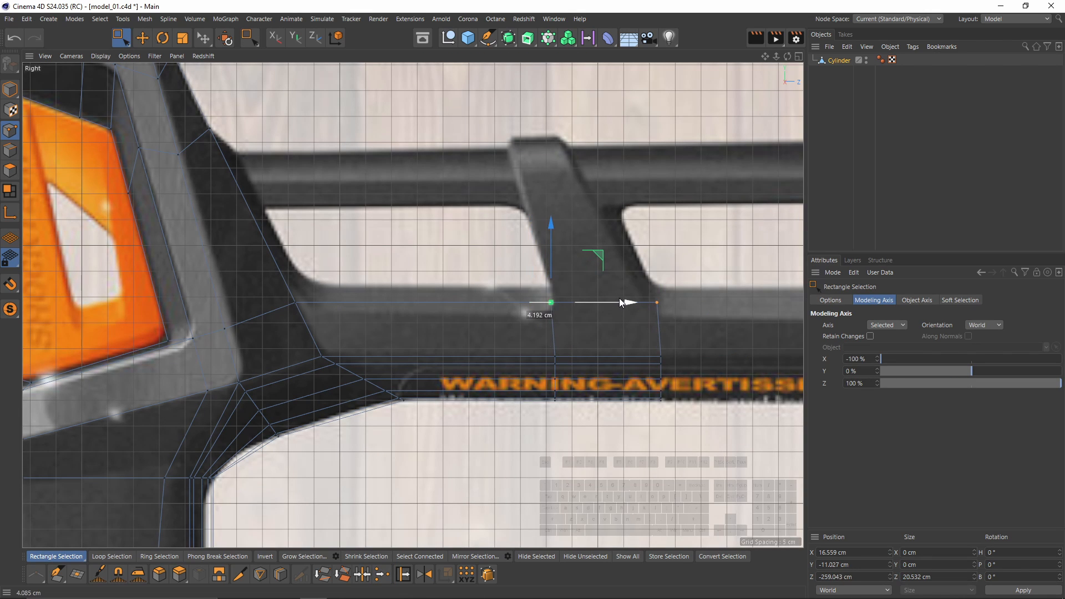
Select the two top edges of the extruded strip and slide them down by about 1.9 cm.
{"action": "left_click", "coordinate": [4, 149]}
{"action": "key", "text": "e"}
{"action": "left_click", "coordinate": [443, 303]}
{"action": "left_click", "coordinate": [577, 312], "text": "shift"}
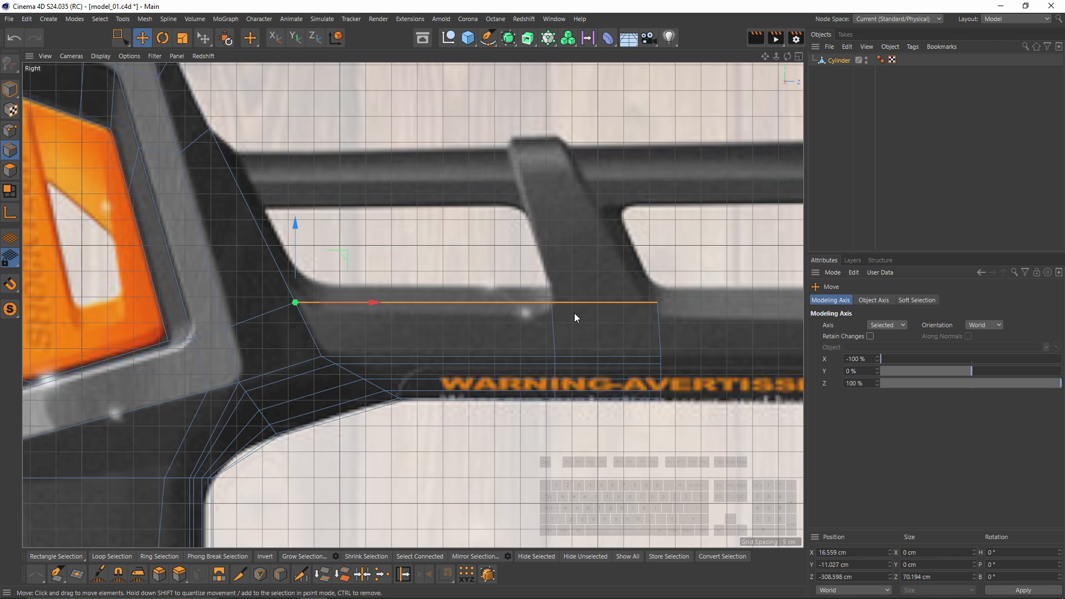
{"action": "key", "text": "m"}
{"action": "key", "text": "o"}
{"action": "left_click_drag", "start_coordinate": [567, 305], "coordinate": [573, 312]}
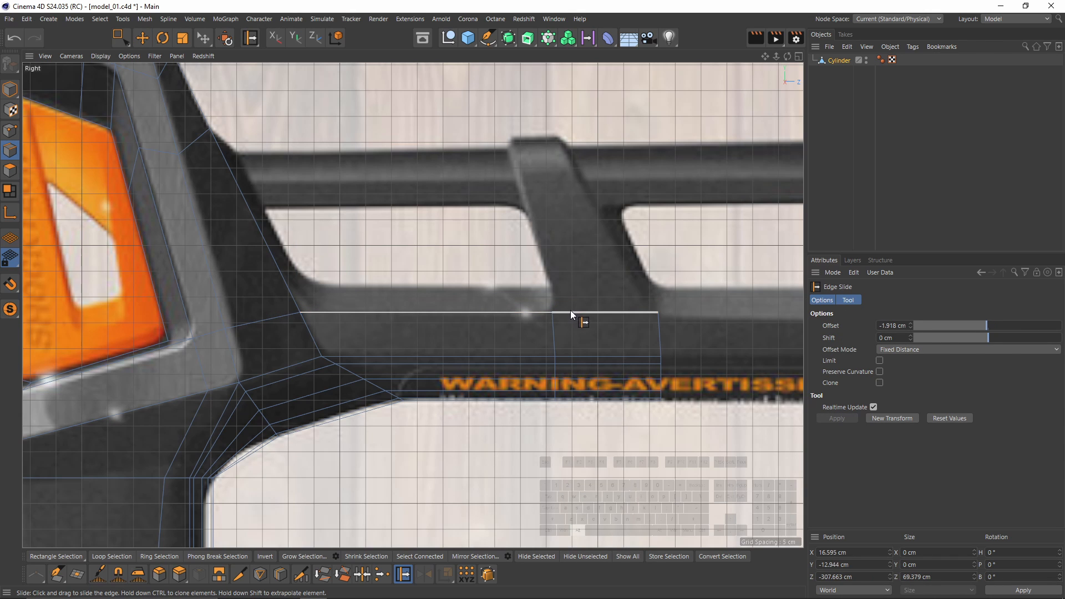
Extrude the edge at the strut's base upward in two segments along the slanted reference strut, narrowing the top to about 12 cm in Z.
{"action": "middle_click_drag", "start_coordinate": [570, 310], "coordinate": [515, 357]}
{"action": "key", "text": "e"}
{"action": "left_click", "coordinate": [521, 325]}
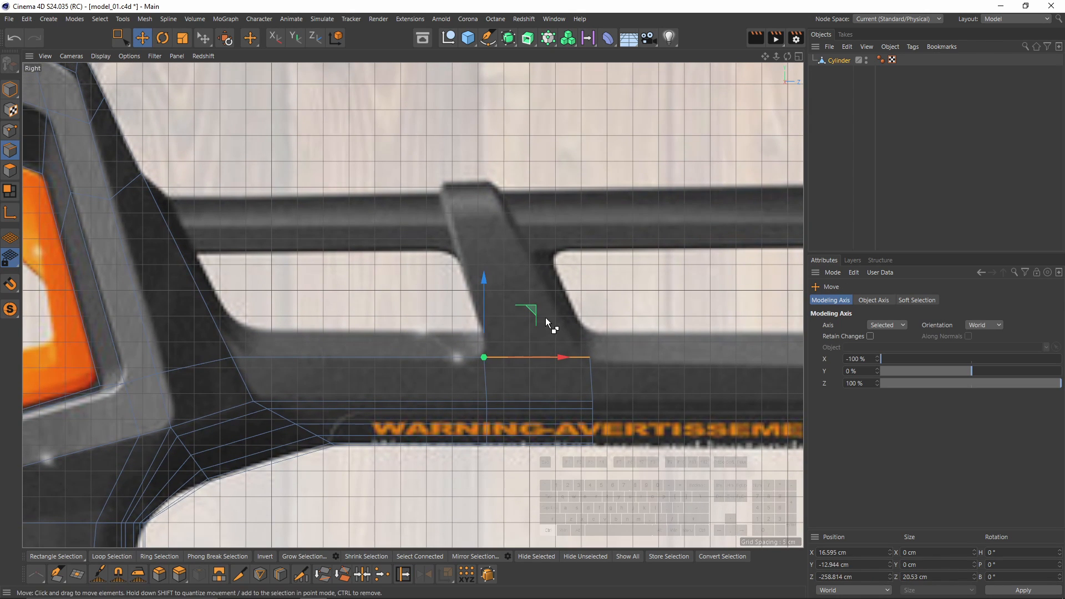
{"action": "left_click_drag", "start_coordinate": [533, 307], "coordinate": [496, 163], "text": "ctrl"}
{"action": "key", "text": "t"}
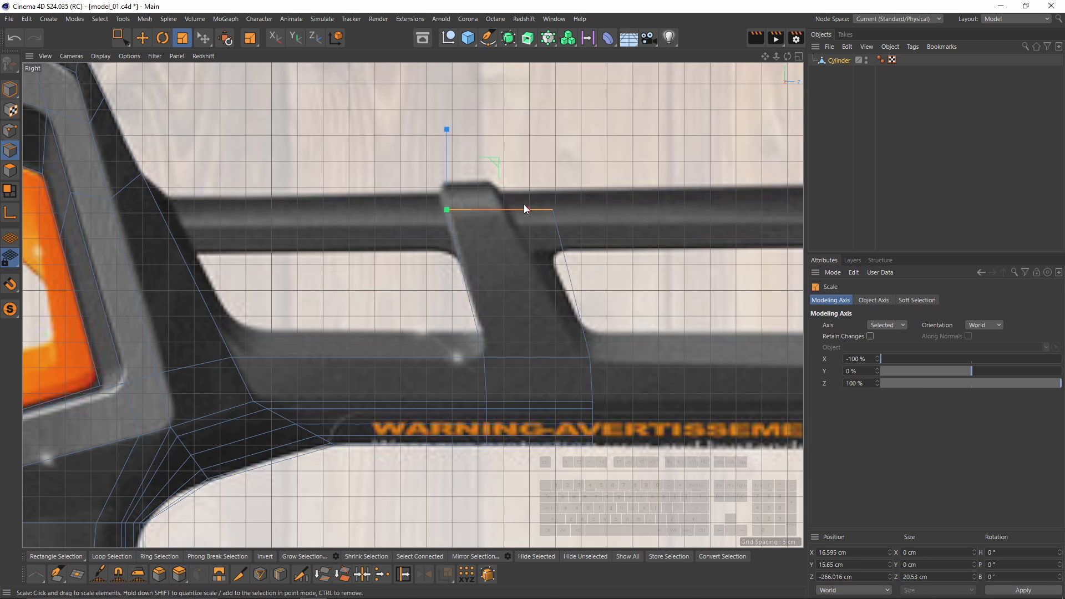
{"action": "left_click_drag", "start_coordinate": [523, 209], "coordinate": [455, 130]}
{"action": "key", "text": "e"}
{"action": "scroll", "coordinate": [466, 186], "scroll_direction": "up", "scroll_amount": 3}
Set the X position of the strut's top edge to 0 cm so its last segment reaches the centre plane.
{"action": "middle_click", "coordinate": [418, 204]}
{"action": "middle_click", "coordinate": [372, 191]}
{"action": "middle_click_drag", "start_coordinate": [372, 191], "coordinate": [313, 304], "text": "alt"}
{"action": "right_click_drag", "start_coordinate": [314, 305], "coordinate": [271, 277], "text": "alt"}
{"action": "left_click_drag", "start_coordinate": [304, 190], "coordinate": [305, 244], "text": "alt"}
{"action": "middle_click_drag", "start_coordinate": [311, 149], "coordinate": [358, 262], "text": "alt"}
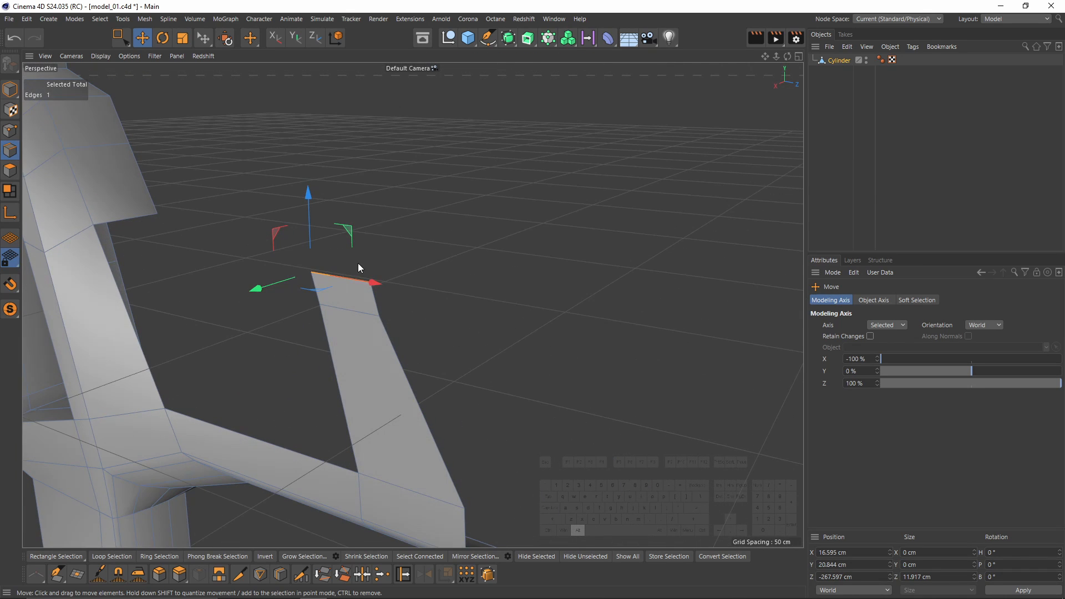
{"action": "left_click", "coordinate": [850, 553]}
{"action": "type", "text": "0"}
{"action": "key", "text": "Return"}
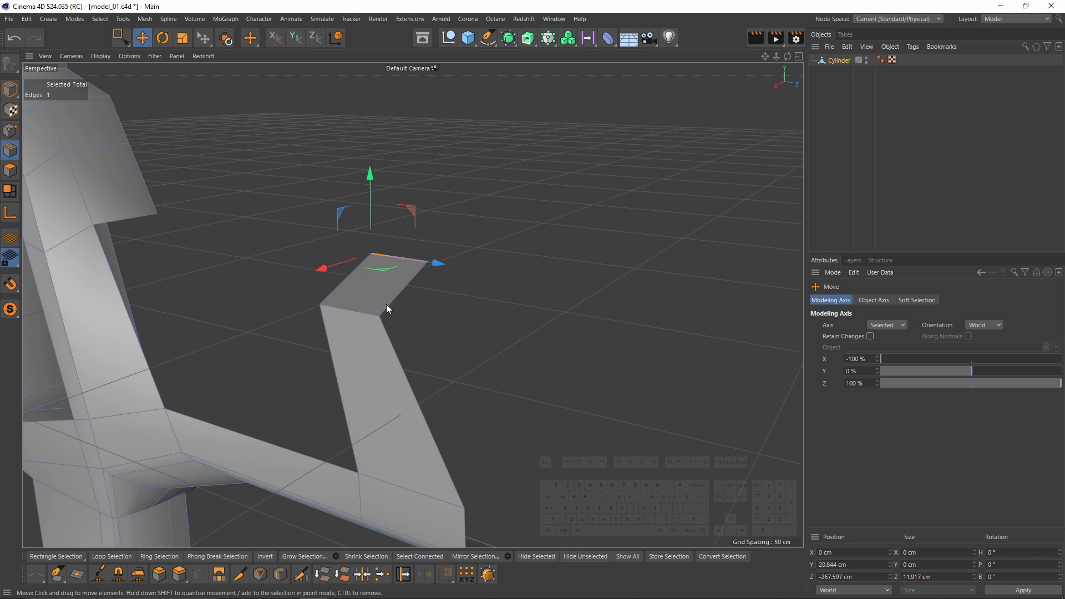
Select two lengthwise edges on the body's upper section to check how it is subdivided.
{"action": "left_click_drag", "start_coordinate": [386, 304], "coordinate": [261, 242], "text": "alt"}
{"action": "left_click", "coordinate": [270, 144]}
{"action": "left_click_drag", "start_coordinate": [279, 153], "coordinate": [276, 195], "text": "alt"}
{"action": "left_click", "coordinate": [284, 148], "text": "shift"}
{"action": "scroll", "coordinate": [276, 194], "scroll_direction": "up", "scroll_amount": 3}
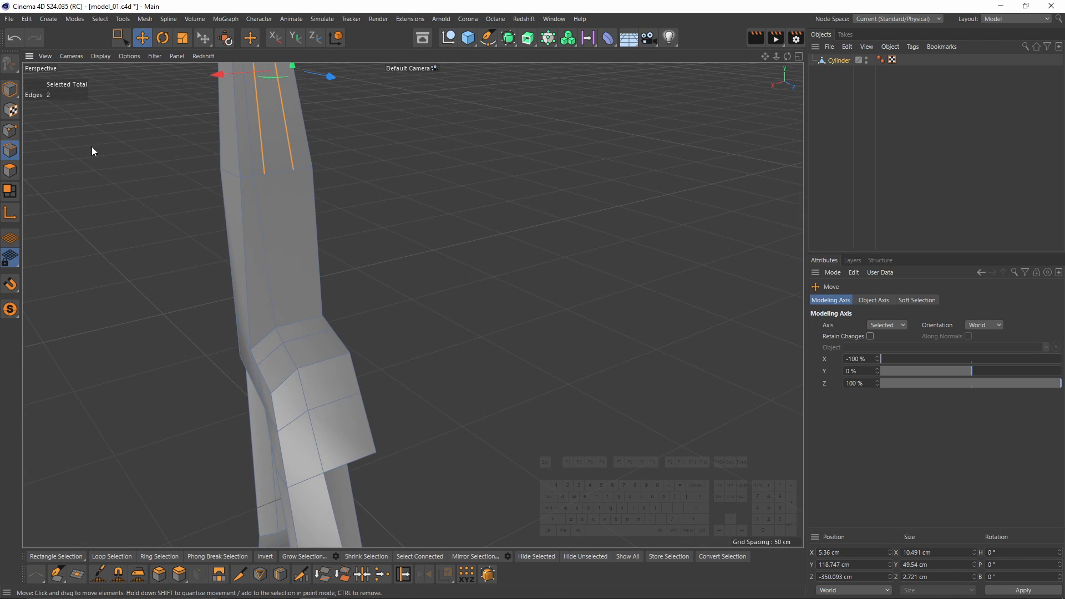
Divide the strut's last segment into three parts with two crosswise loop cuts and select both new edges.
{"action": "left_click_drag", "start_coordinate": [287, 268], "coordinate": [346, 360], "text": "alt"}
{"action": "key", "text": "k"}
{"action": "key", "text": "l"}
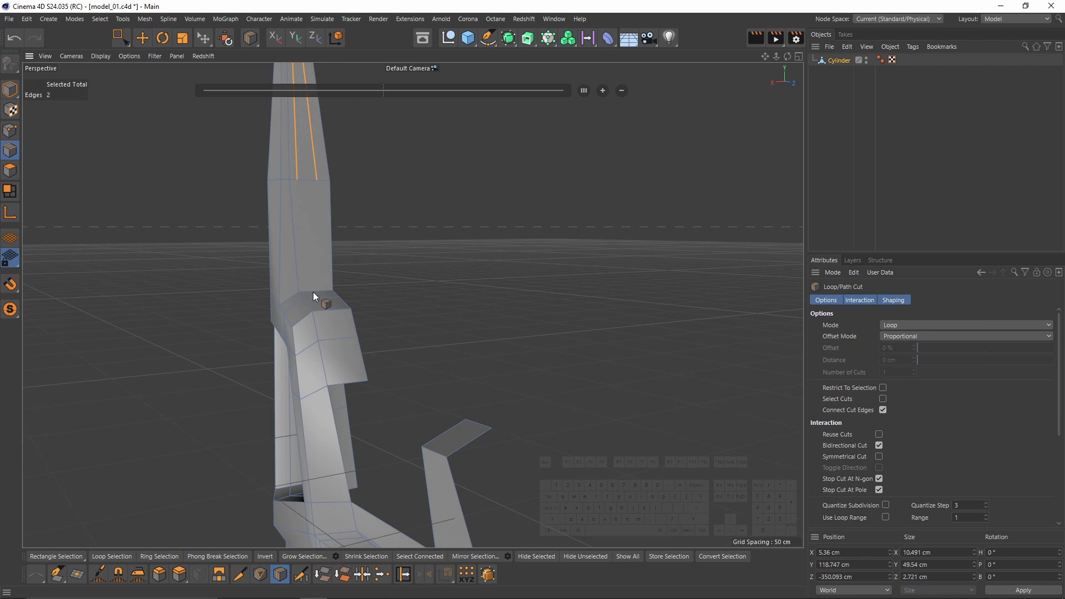
{"action": "left_click_drag", "start_coordinate": [313, 291], "coordinate": [466, 433], "text": "alt"}
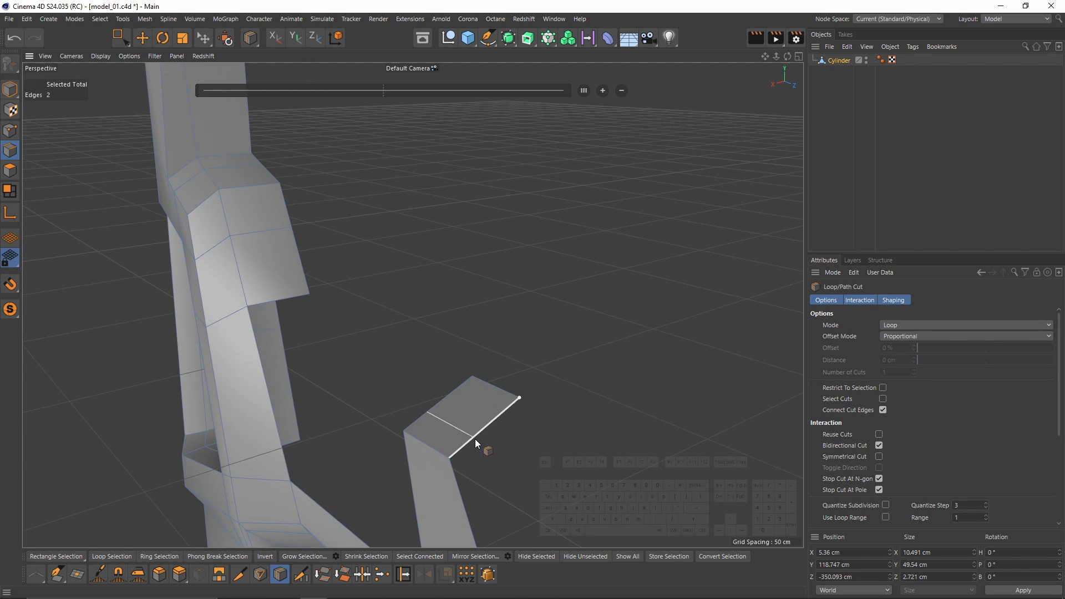
{"action": "left_click", "coordinate": [500, 415]}
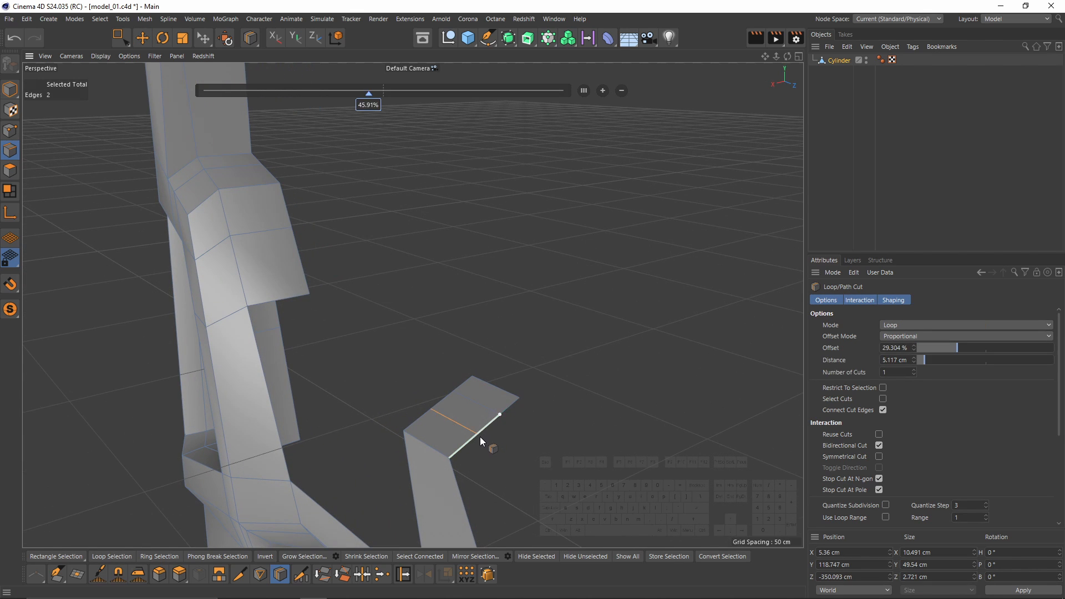
{"action": "left_click_drag", "start_coordinate": [480, 437], "coordinate": [451, 414], "text": "alt"}
{"action": "key", "text": "e"}
{"action": "left_click", "coordinate": [480, 406]}
{"action": "left_click", "coordinate": [480, 404], "text": "shift"}
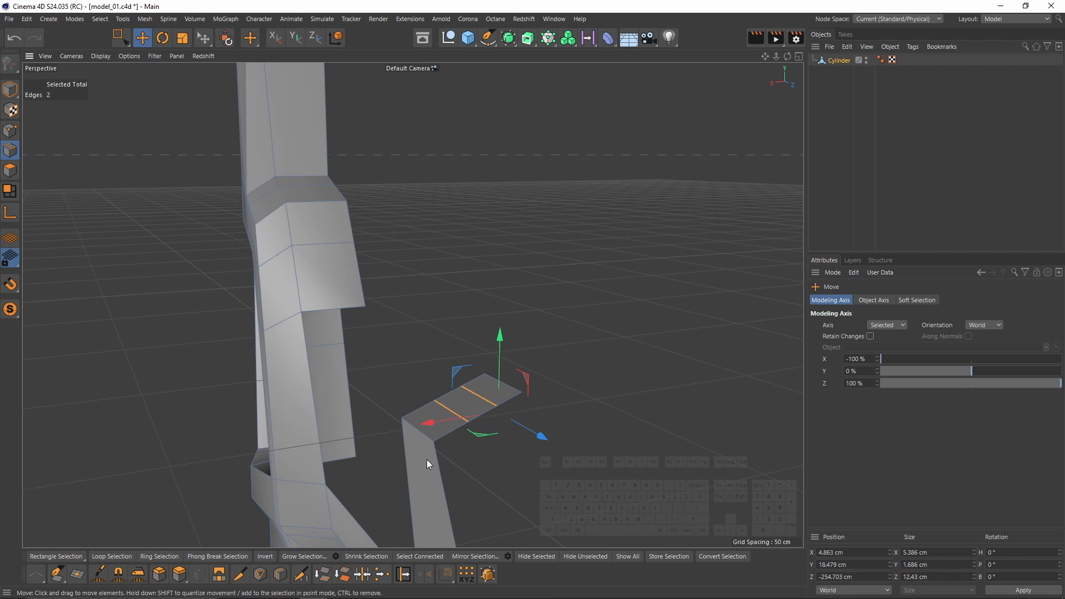
Select only the cut edge nearest the centre plane and raise it about level with the strut's top edge.
{"action": "middle_click_drag", "start_coordinate": [409, 336], "coordinate": [418, 387], "text": "alt"}
{"action": "right_click_drag", "start_coordinate": [418, 387], "coordinate": [383, 361], "text": "alt"}
{"action": "middle_click", "coordinate": [519, 508]}
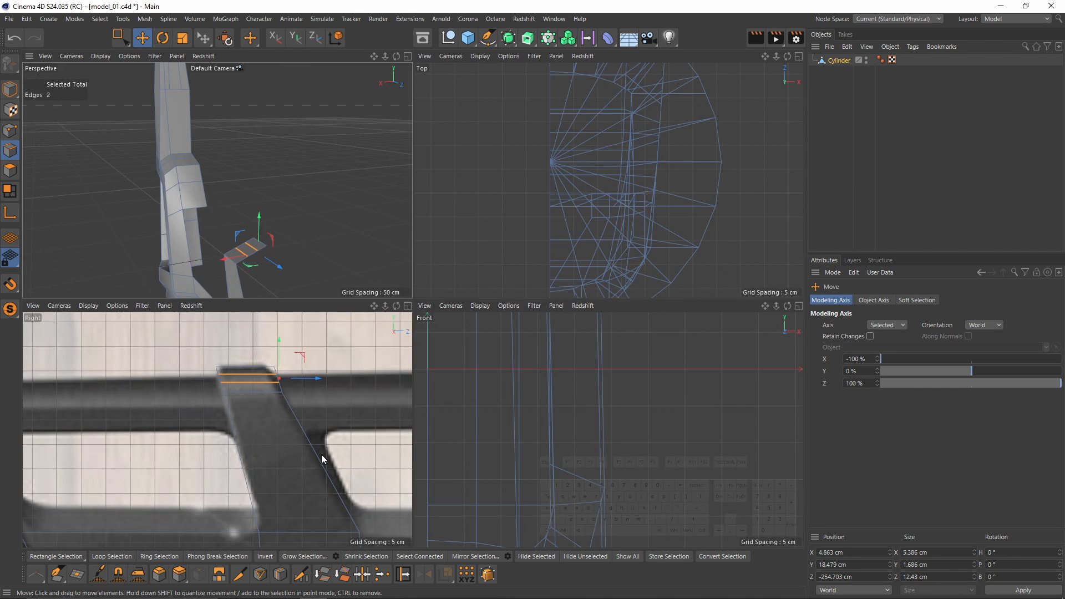
{"action": "middle_click", "coordinate": [321, 455]}
{"action": "middle_click", "coordinate": [331, 177]}
{"action": "middle_click", "coordinate": [334, 180]}
{"action": "middle_click_drag", "start_coordinate": [466, 436], "coordinate": [414, 361], "text": "alt"}
{"action": "right_click_drag", "start_coordinate": [414, 360], "coordinate": [487, 397], "text": "alt"}
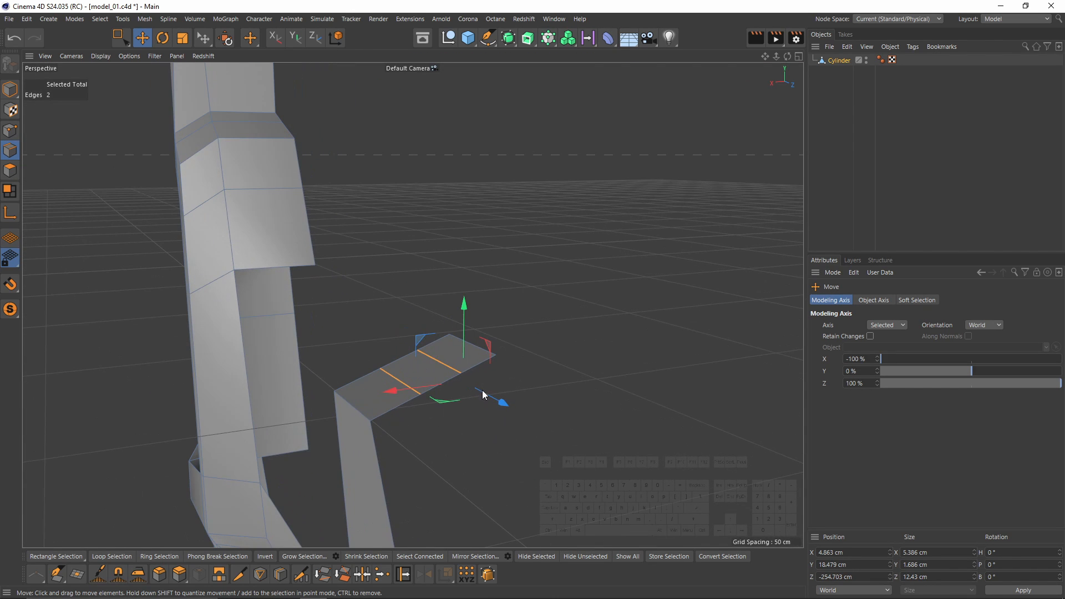
{"action": "middle_click", "coordinate": [487, 442]}
{"action": "middle_click", "coordinate": [328, 266]}
{"action": "scroll", "coordinate": [383, 318], "scroll_direction": "up", "scroll_amount": 2}
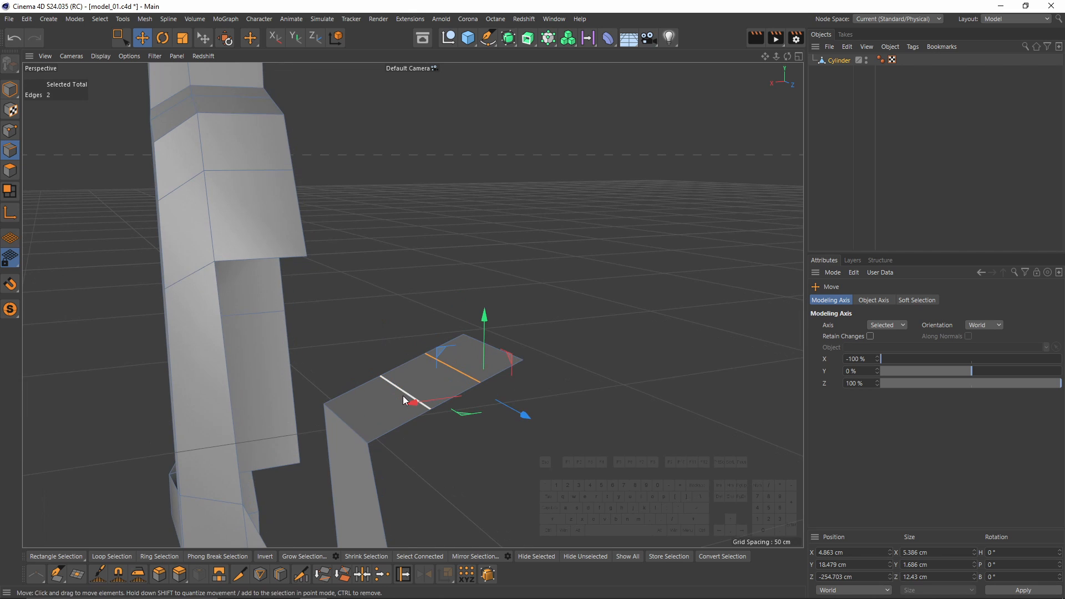
{"action": "left_click", "coordinate": [405, 396]}
{"action": "middle_click", "coordinate": [442, 377]}
{"action": "middle_click", "coordinate": [475, 460]}
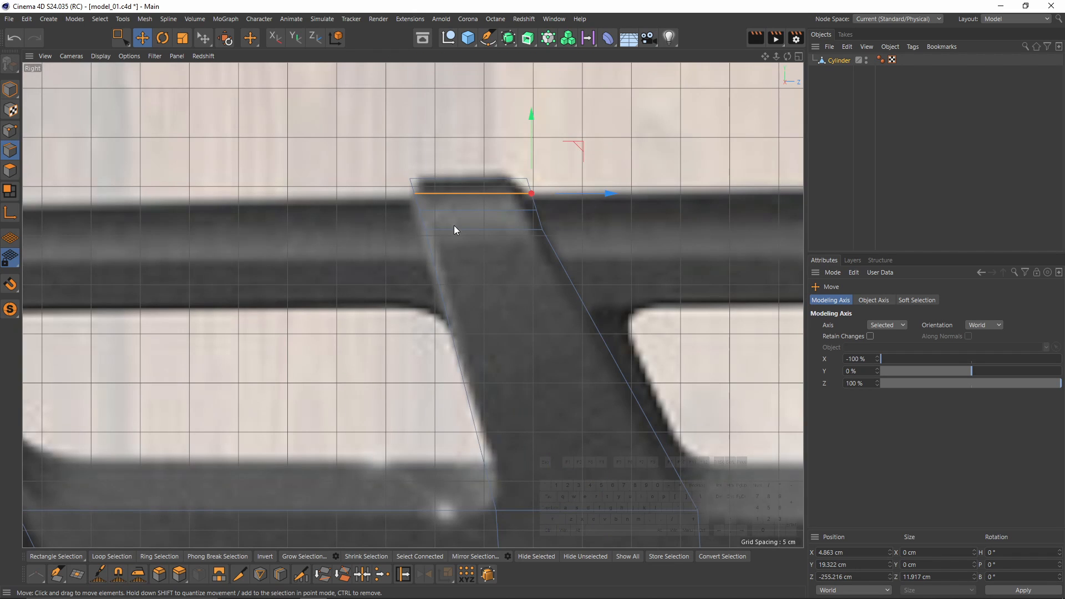
{"action": "left_click_drag", "start_coordinate": [530, 123], "coordinate": [531, 110]}
Raise the strut's outer cut edge to about 19.7 cm in Y and move it outward to about 12.1 cm in X.
{"action": "middle_click", "coordinate": [251, 154]}
{"action": "middle_click", "coordinate": [251, 154]}
{"action": "left_click", "coordinate": [406, 404]}
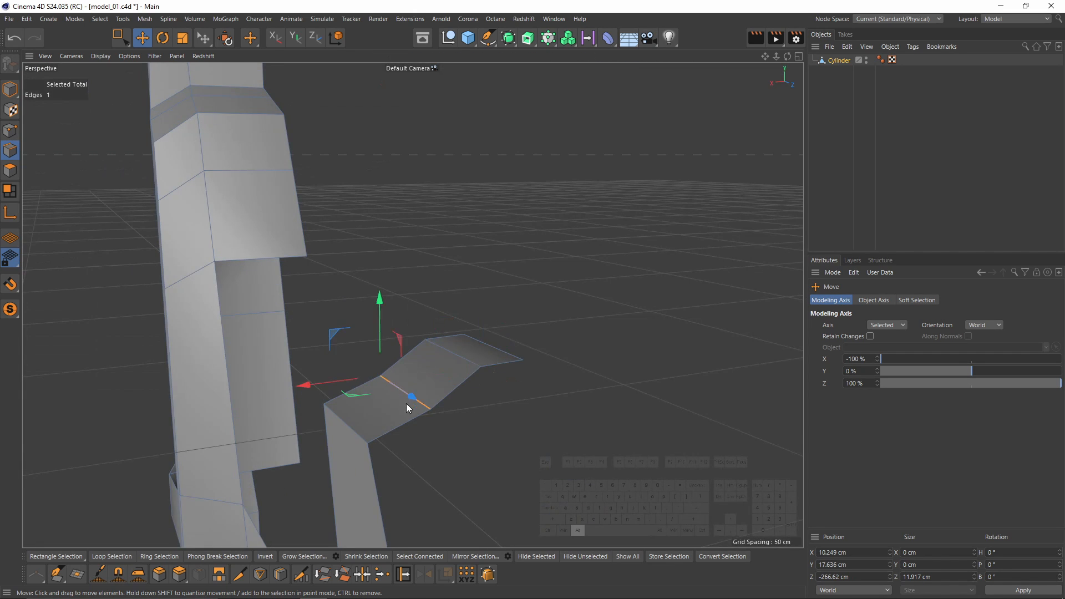
{"action": "middle_click_drag", "start_coordinate": [406, 404], "coordinate": [369, 361], "text": "alt"}
{"action": "left_click_drag", "start_coordinate": [337, 250], "coordinate": [337, 224]}
{"action": "left_click_drag", "start_coordinate": [293, 311], "coordinate": [276, 312]}
{"action": "middle_click_drag", "start_coordinate": [383, 319], "coordinate": [309, 314], "text": "alt"}
Lower the strut's bend edge slightly and move it outward to about 16.6 cm in X to round the profile.
{"action": "left_click", "coordinate": [339, 306]}
{"action": "left_click_drag", "start_coordinate": [303, 318], "coordinate": [317, 362]}
{"action": "left_click", "coordinate": [267, 298]}
{"action": "left_click_drag", "start_coordinate": [232, 209], "coordinate": [232, 220]}
{"action": "left_click_drag", "start_coordinate": [190, 299], "coordinate": [178, 301]}
{"action": "middle_click_drag", "start_coordinate": [410, 304], "coordinate": [235, 261], "text": "alt"}
{"action": "left_click_drag", "start_coordinate": [229, 281], "coordinate": [266, 329], "text": "alt"}
Shift the head-side points of the strut's rounded top in Z to follow the reference strut's outline.
{"action": "middle_click", "coordinate": [411, 350]}
{"action": "middle_click", "coordinate": [211, 351]}
{"action": "left_click", "coordinate": [10, 130]}
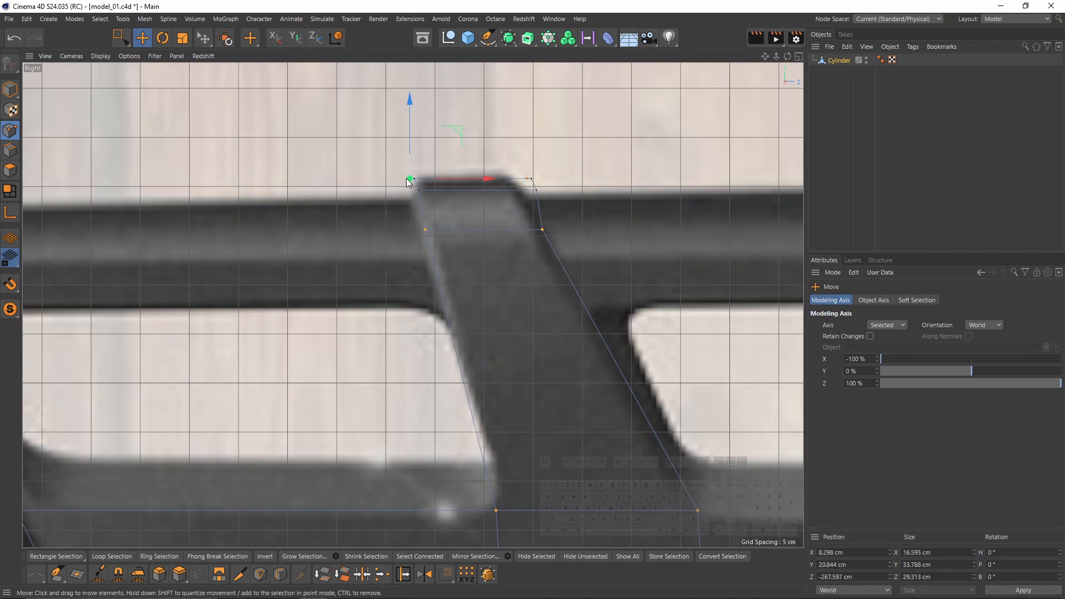
{"action": "scroll", "coordinate": [423, 194], "scroll_direction": "up", "scroll_amount": 4}
{"action": "key", "text": "space"}
{"action": "scroll", "coordinate": [424, 194], "scroll_direction": "up", "scroll_amount": 1}
{"action": "left_click", "coordinate": [424, 194]}
{"action": "left_click_drag", "start_coordinate": [479, 197], "coordinate": [467, 198]}
{"action": "scroll", "coordinate": [417, 183], "scroll_direction": "up", "scroll_amount": 2}
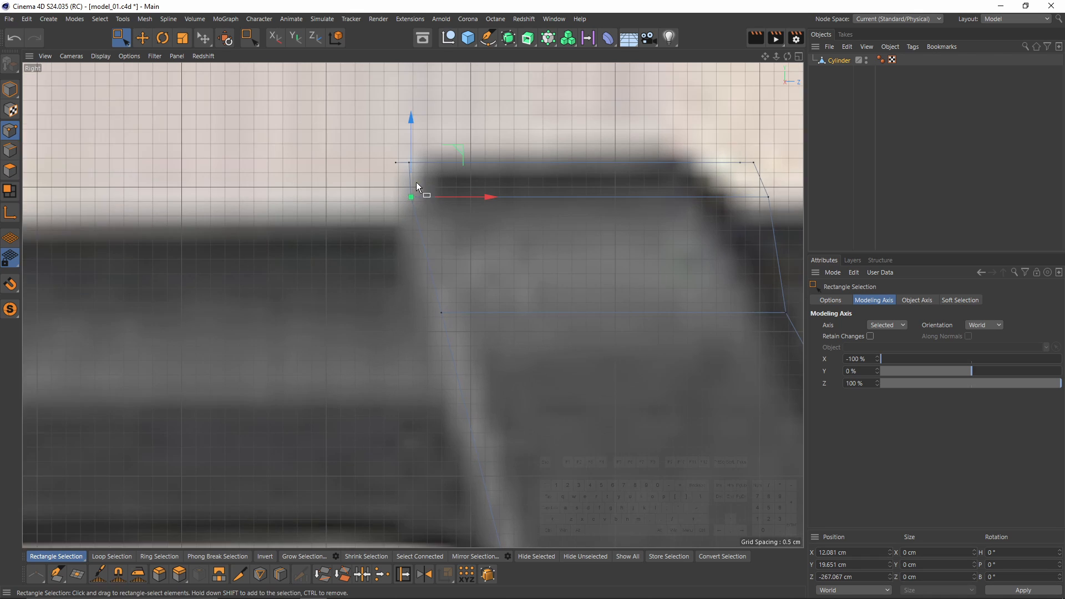
{"action": "left_click_drag", "start_coordinate": [429, 160], "coordinate": [401, 147]}
{"action": "left_click_drag", "start_coordinate": [475, 155], "coordinate": [458, 155]}
Select the three upper points on the strut's far side and move them in Z onto the reference outline.
{"action": "middle_click_drag", "start_coordinate": [632, 271], "coordinate": [423, 263], "text": "alt"}
{"action": "scroll", "coordinate": [422, 263], "scroll_direction": "down", "scroll_amount": 4}
{"action": "left_click_drag", "start_coordinate": [505, 192], "coordinate": [548, 236]}
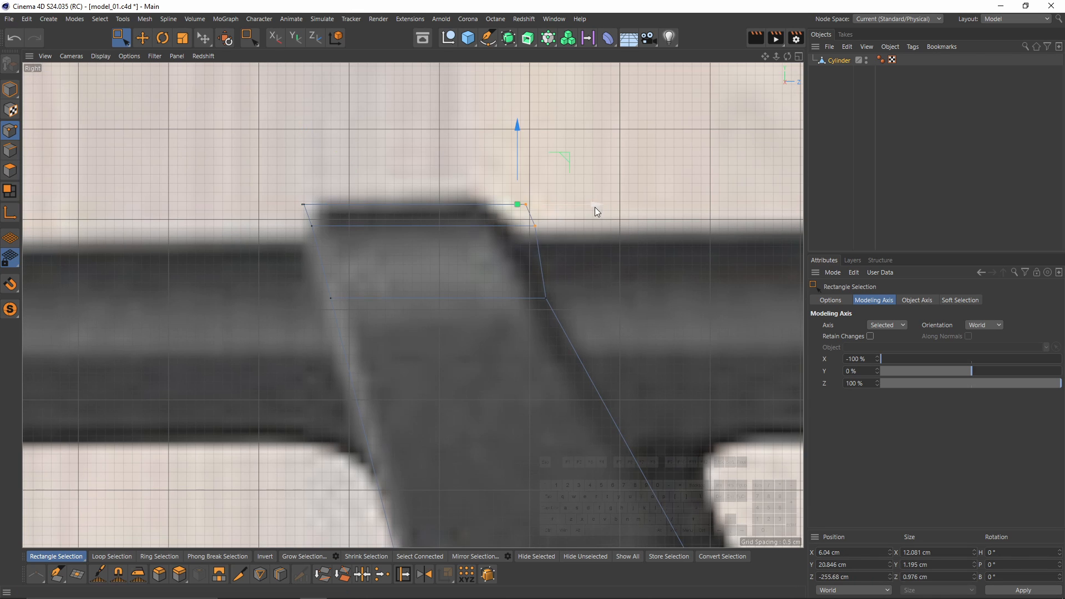
{"action": "left_click_drag", "start_coordinate": [594, 205], "coordinate": [571, 202]}
{"action": "scroll", "coordinate": [466, 234], "scroll_direction": "up", "scroll_amount": 2}
{"action": "left_click_drag", "start_coordinate": [570, 224], "coordinate": [572, 225]}
{"action": "middle_click", "coordinate": [572, 225]}
{"action": "middle_click", "coordinate": [198, 175]}
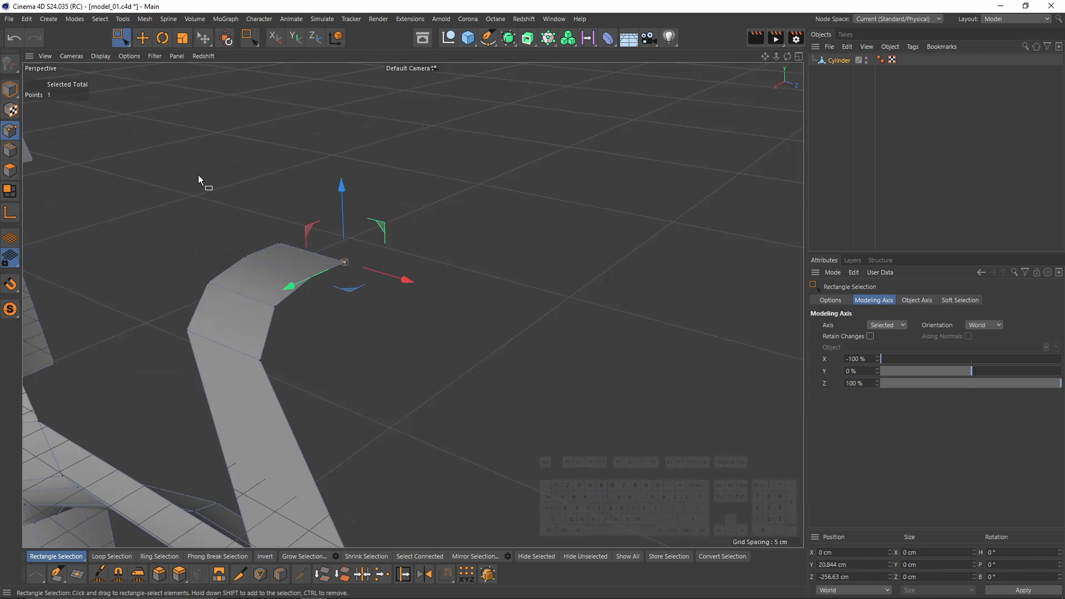
Add a loop cut across the slanted strut level with the lower edge of the reference rail.
{"action": "left_click_drag", "start_coordinate": [198, 175], "coordinate": [388, 256], "text": "alt"}
{"action": "middle_click", "coordinate": [250, 288]}
{"action": "middle_click", "coordinate": [277, 244]}
{"action": "scroll", "coordinate": [383, 255], "scroll_direction": "up", "scroll_amount": 4}
{"action": "middle_click", "coordinate": [377, 266]}
{"action": "middle_click", "coordinate": [344, 377]}
{"action": "key", "text": "k"}
{"action": "key", "text": "l"}
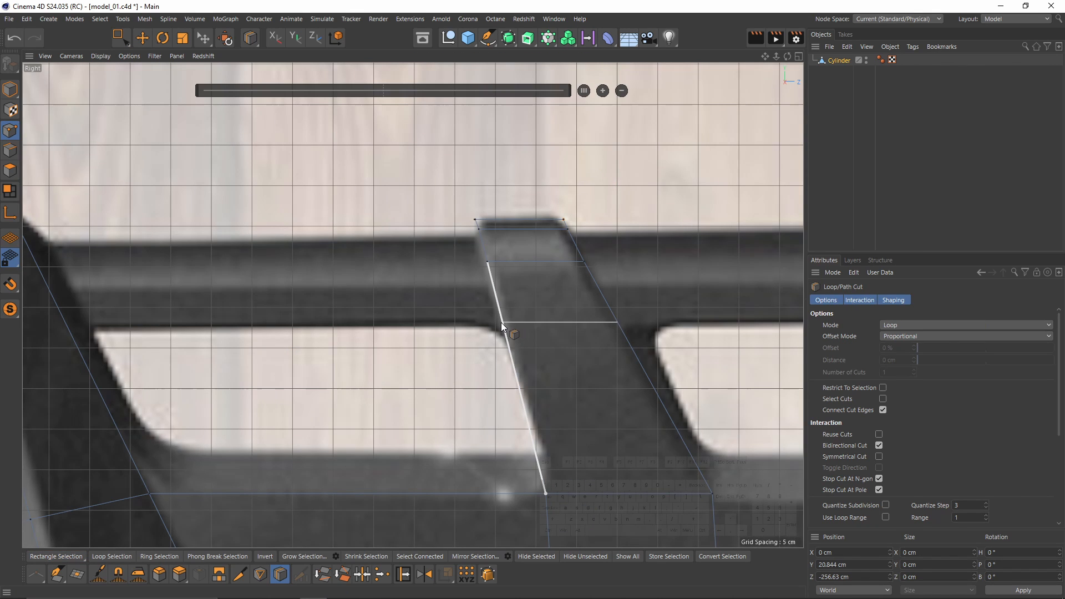
{"action": "left_click", "coordinate": [501, 321]}
Select the strut's four head-facing side edges from the centre plane down to the new loop cut.
{"action": "middle_click", "coordinate": [501, 322]}
{"action": "middle_click", "coordinate": [254, 201]}
{"action": "left_click", "coordinate": [1, 153]}
{"action": "key", "text": "e"}
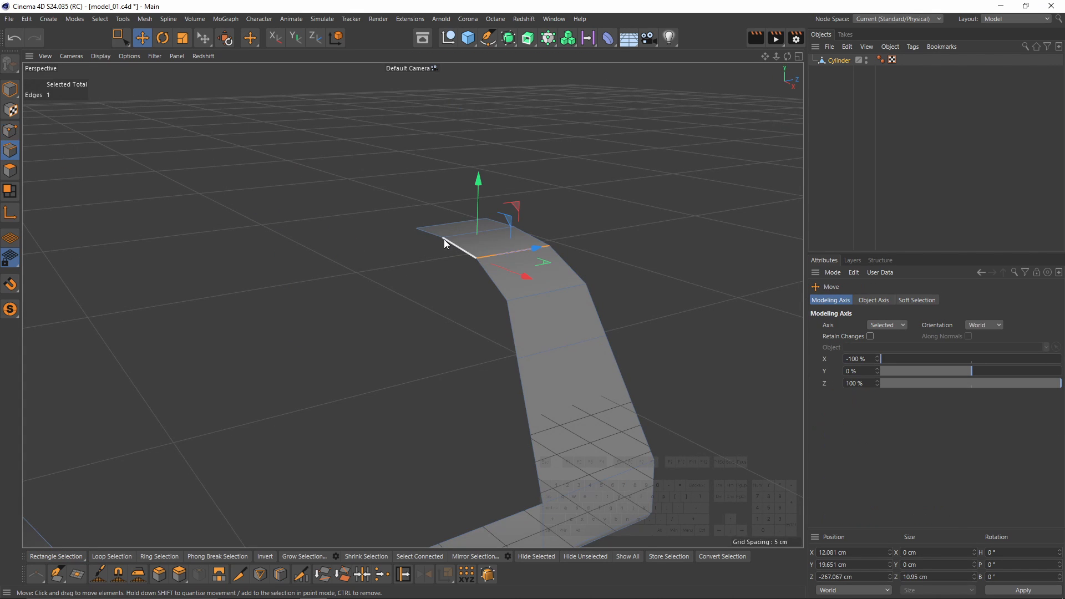
{"action": "left_click", "coordinate": [436, 235]}
{"action": "left_click", "coordinate": [459, 251], "text": "shift"}
{"action": "left_click", "coordinate": [492, 285], "text": "shift"}
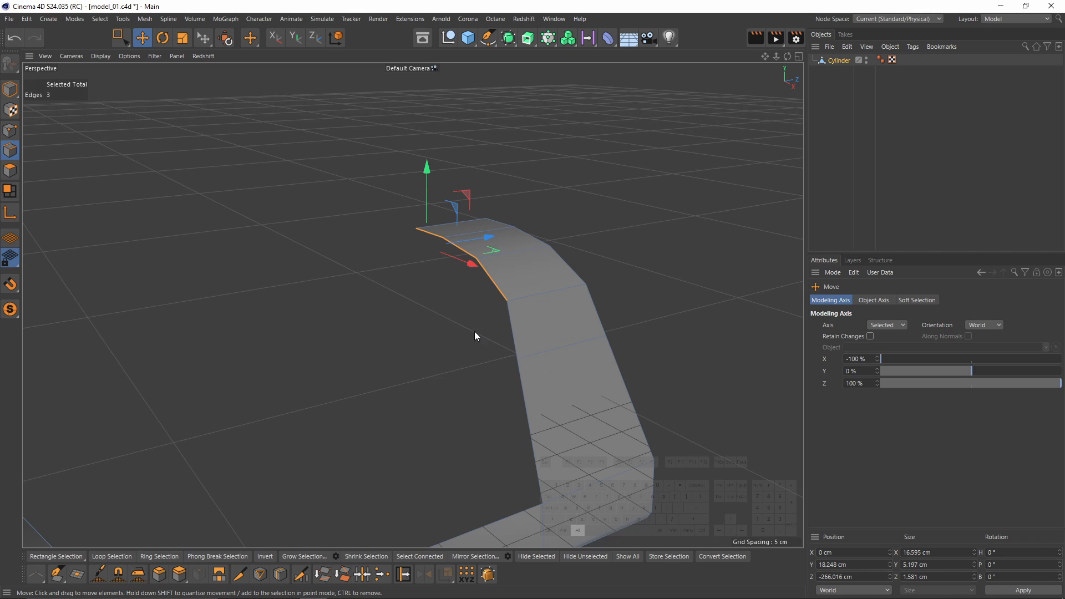
{"action": "left_click", "coordinate": [515, 337], "text": "shift"}
{"action": "left_click_drag", "start_coordinate": [515, 337], "coordinate": [531, 319], "text": "alt"}
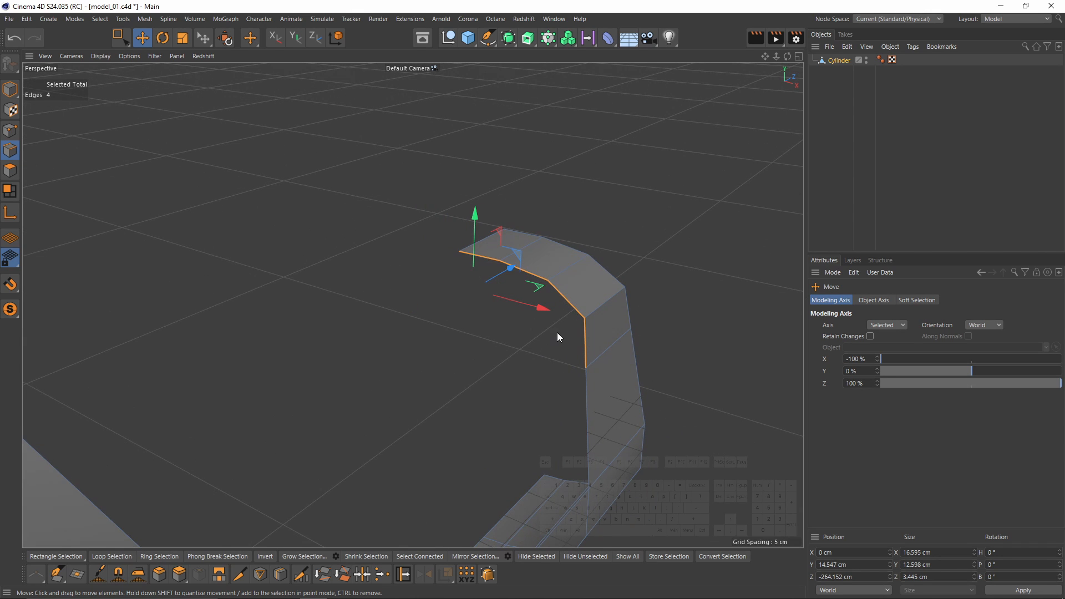
{"action": "key", "text": "t"}
{"action": "middle_click_drag", "start_coordinate": [557, 332], "coordinate": [617, 307], "text": "alt"}
{"action": "right_click_drag", "start_coordinate": [617, 307], "coordinate": [937, 374], "text": "alt"}
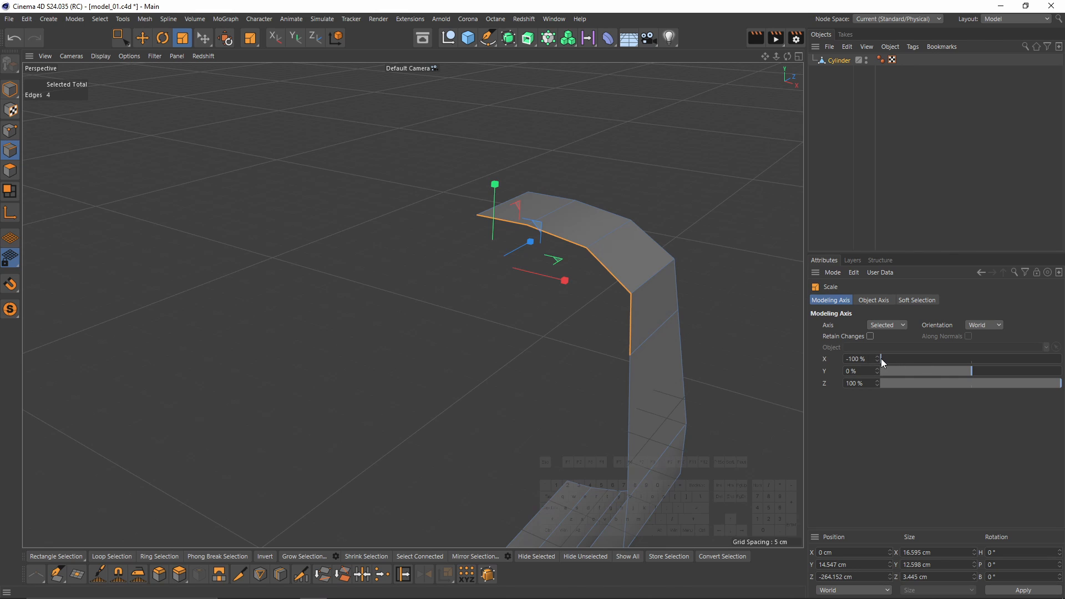
{"action": "left_click_drag", "start_coordinate": [881, 359], "coordinate": [847, 360]}
{"action": "middle_click_drag", "start_coordinate": [557, 218], "coordinate": [537, 301], "text": "alt"}
{"action": "left_click_drag", "start_coordinate": [709, 394], "coordinate": [564, 364]}
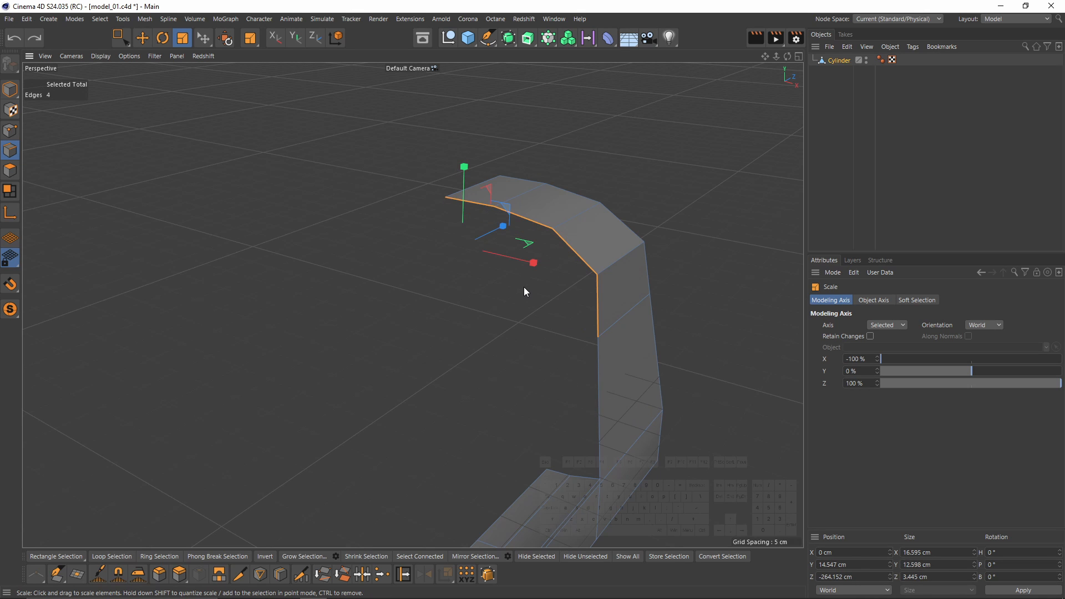
{"action": "key", "text": "ctrl+z"}
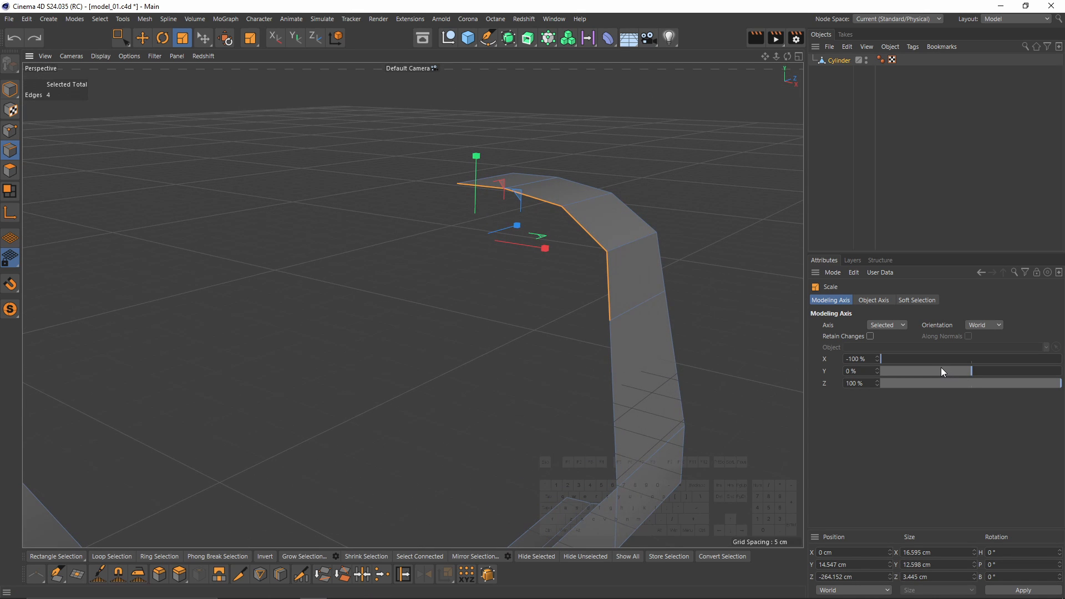
Set the modeling axis Y to -100% and extrude the four selected edges inward by scaling them to about 80%.
{"action": "left_click_drag", "start_coordinate": [941, 368], "coordinate": [836, 369]}
{"action": "left_click_drag", "start_coordinate": [665, 370], "coordinate": [484, 362]}
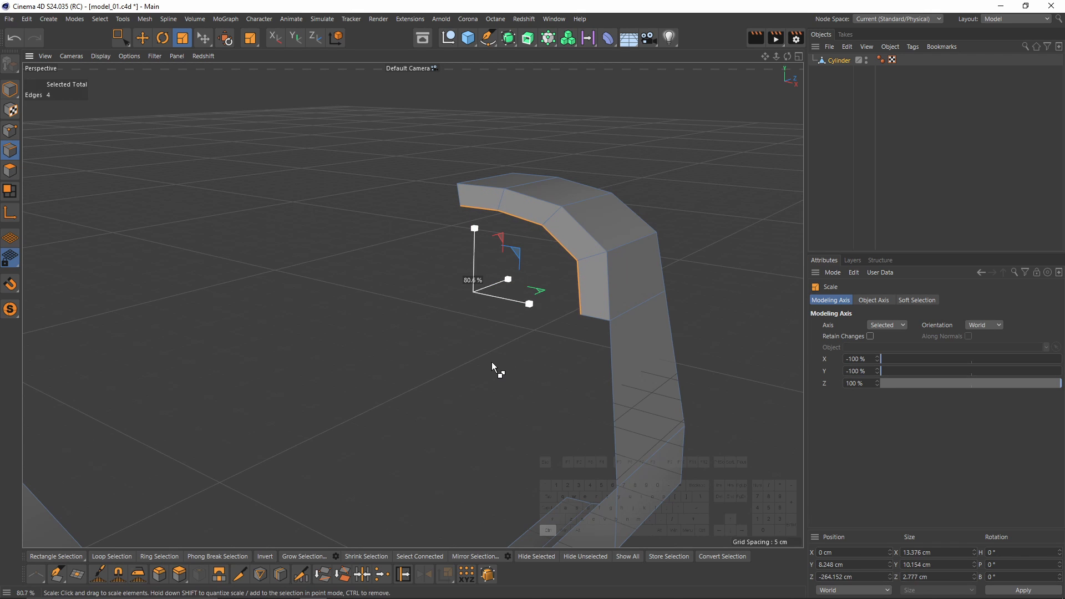
Extrude the inner edges about 53 cm in Z toward the head and scale their end to about 4.9 cm in Z.
{"action": "key", "text": "F3"}
{"action": "key", "text": "e"}
{"action": "left_click_drag", "start_coordinate": [534, 335], "coordinate": [237, 335], "text": "ctrl"}
{"action": "key", "text": "t"}
{"action": "middle_click_drag", "start_coordinate": [189, 287], "coordinate": [284, 283], "text": "alt"}
{"action": "scroll", "coordinate": [284, 283], "scroll_direction": "up", "scroll_amount": 1}
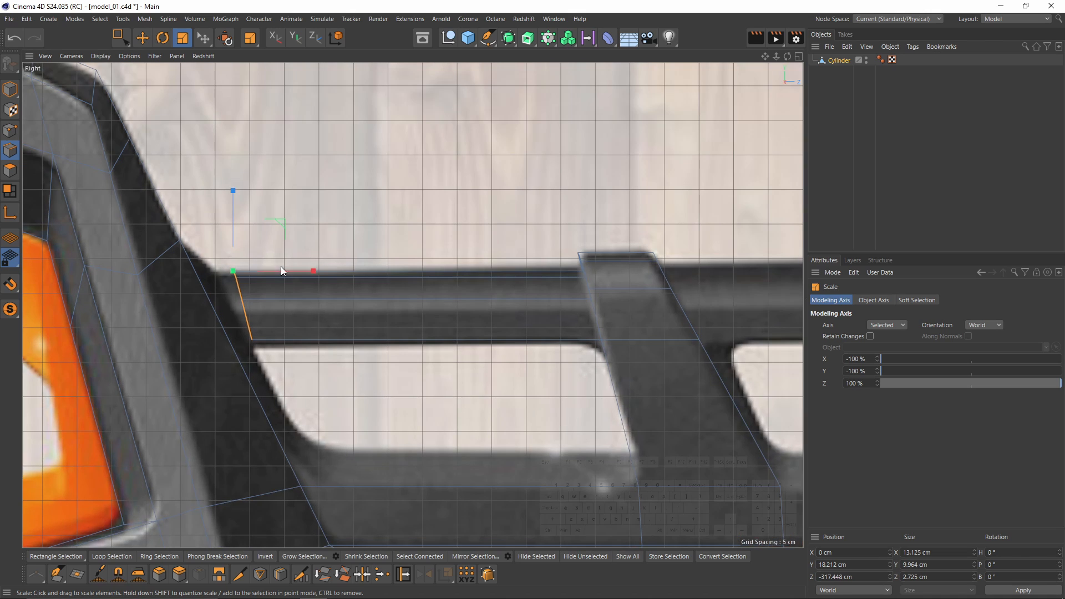
{"action": "mouse_move", "coordinate": [308, 272]}
{"action": "left_mouse_down"}
{"action": "mouse_move", "coordinate": [370, 273]}
{"action": "mouse_move", "coordinate": [294, 270]}
{"action": "left_mouse_up"}
{"action": "key", "text": "e"}
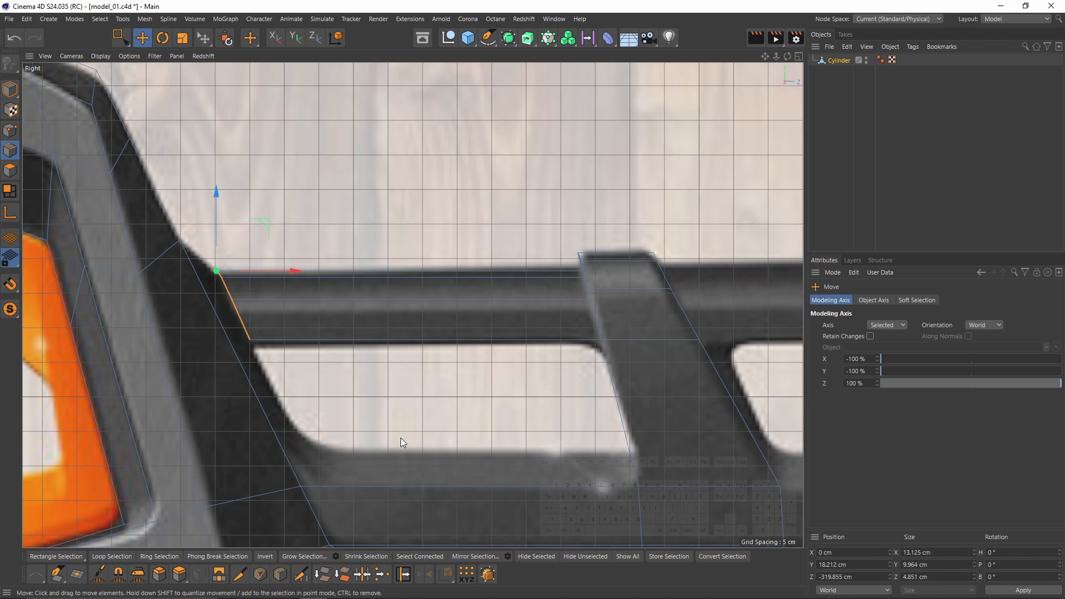
Examine the gap between the new rail's open end and the body in the perspective view.
{"action": "middle_click", "coordinate": [400, 442]}
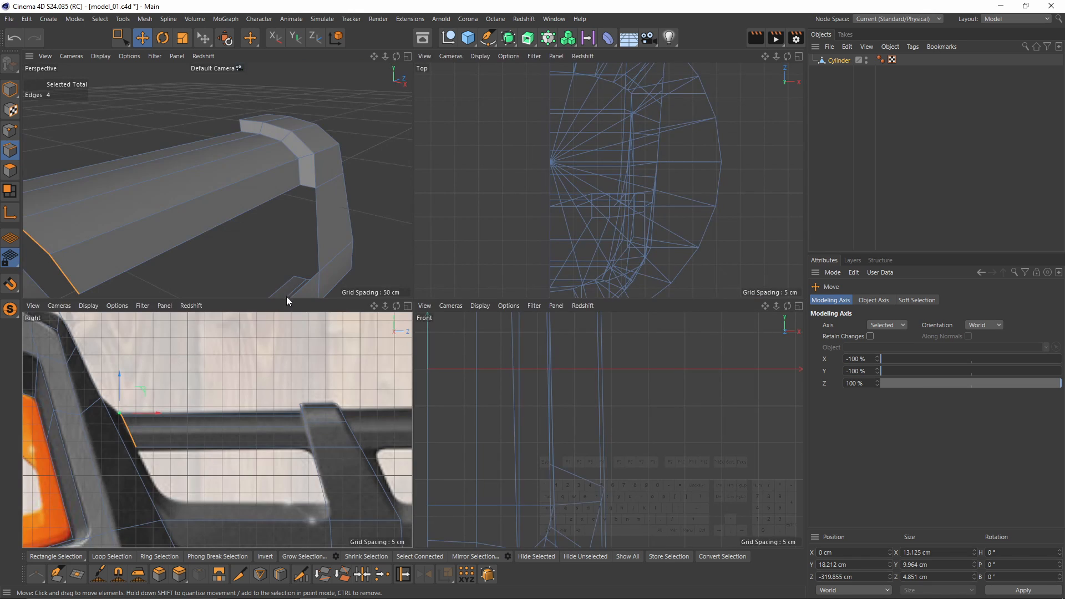
{"action": "middle_click", "coordinate": [286, 296]}
{"action": "left_click_drag", "start_coordinate": [354, 296], "coordinate": [320, 397], "text": "alt"}
{"action": "scroll", "coordinate": [411, 303], "scroll_direction": "down", "scroll_amount": 10}
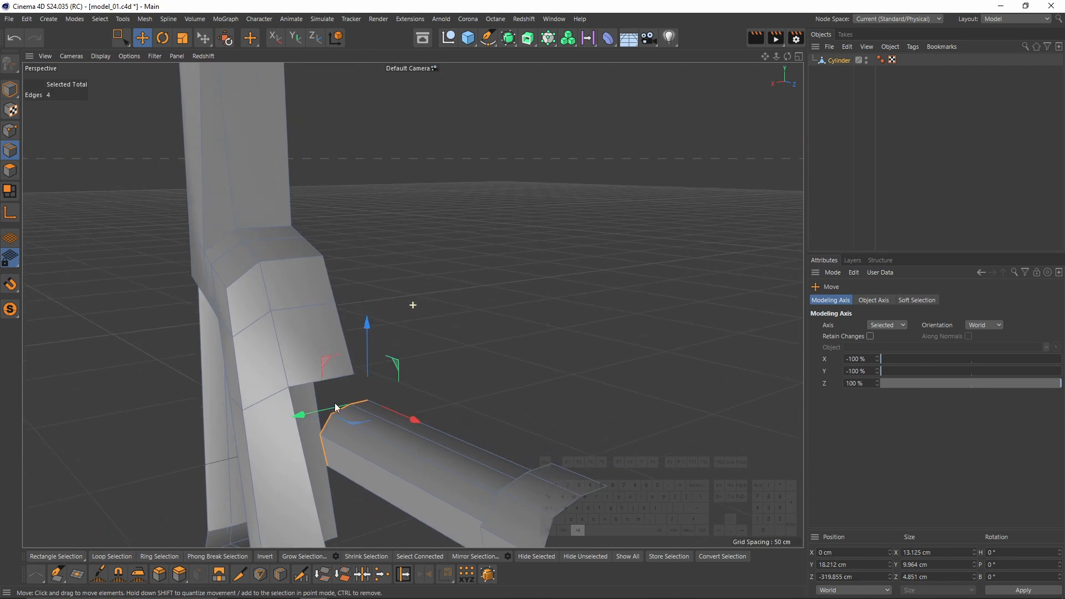
Line-cut the upright from its upper horizontal edge through the bend to the flared section's open lower edge.
{"action": "left_click", "coordinate": [409, 294]}
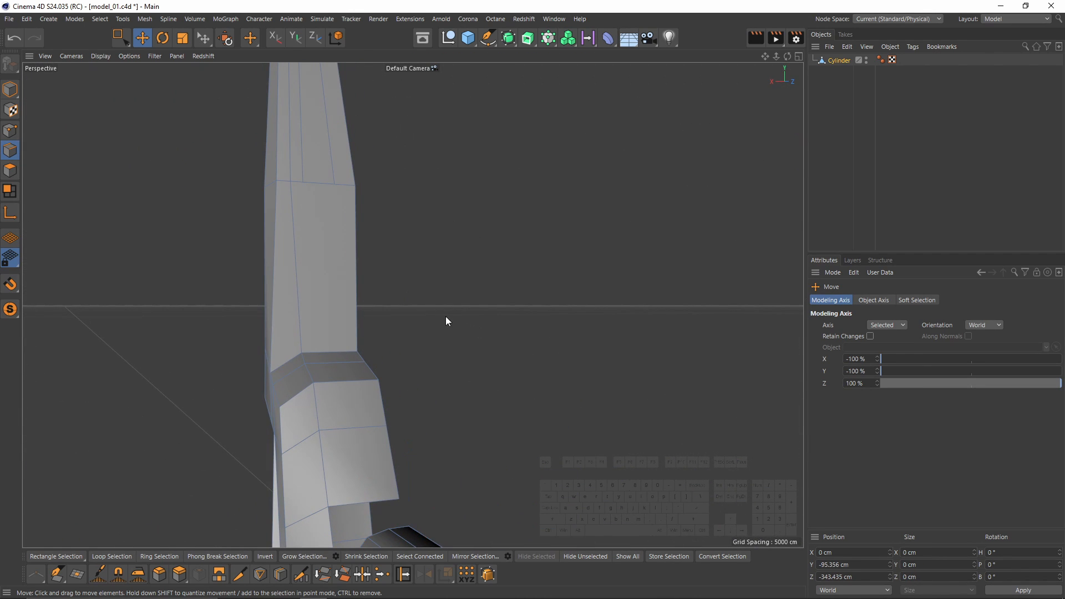
{"action": "right_click", "coordinate": [445, 317]}
{"action": "left_click", "coordinate": [469, 338]}
{"action": "left_click", "coordinate": [333, 183]}
{"action": "left_click_drag", "start_coordinate": [335, 243], "coordinate": [339, 288], "text": "alt"}
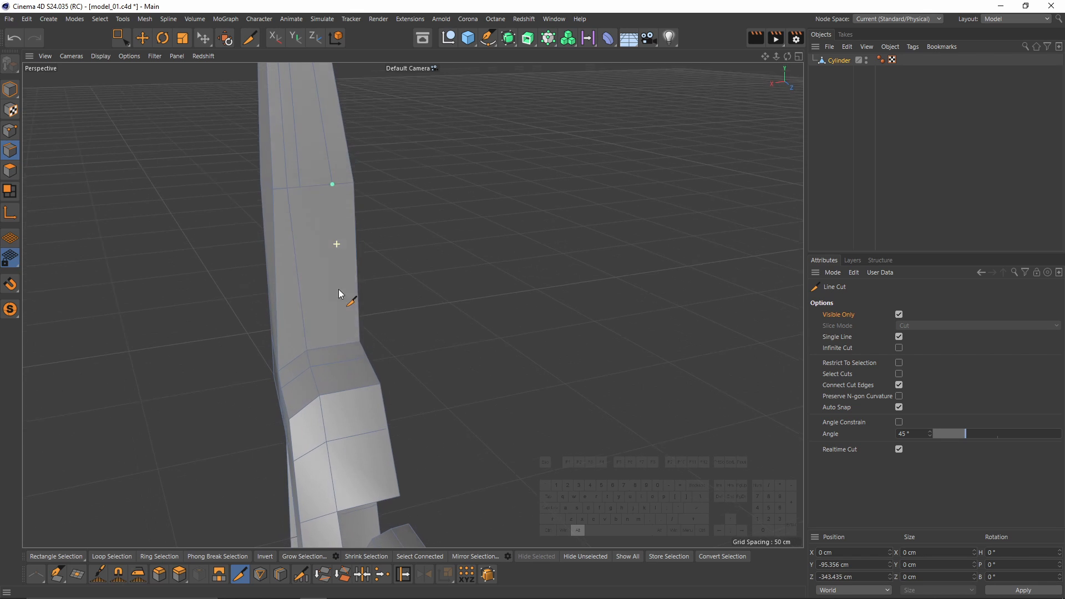
{"action": "left_click", "coordinate": [346, 345]}
{"action": "left_click", "coordinate": [346, 345]}
{"action": "left_click", "coordinate": [363, 388]}
{"action": "left_click", "coordinate": [362, 387]}
{"action": "middle_click_drag", "start_coordinate": [381, 394], "coordinate": [417, 325], "text": "alt"}
{"action": "left_click", "coordinate": [423, 428]}
Add a second line cut beside the first, running down through the bend to the flared section's open lower edge.
{"action": "left_click", "coordinate": [337, 115]}
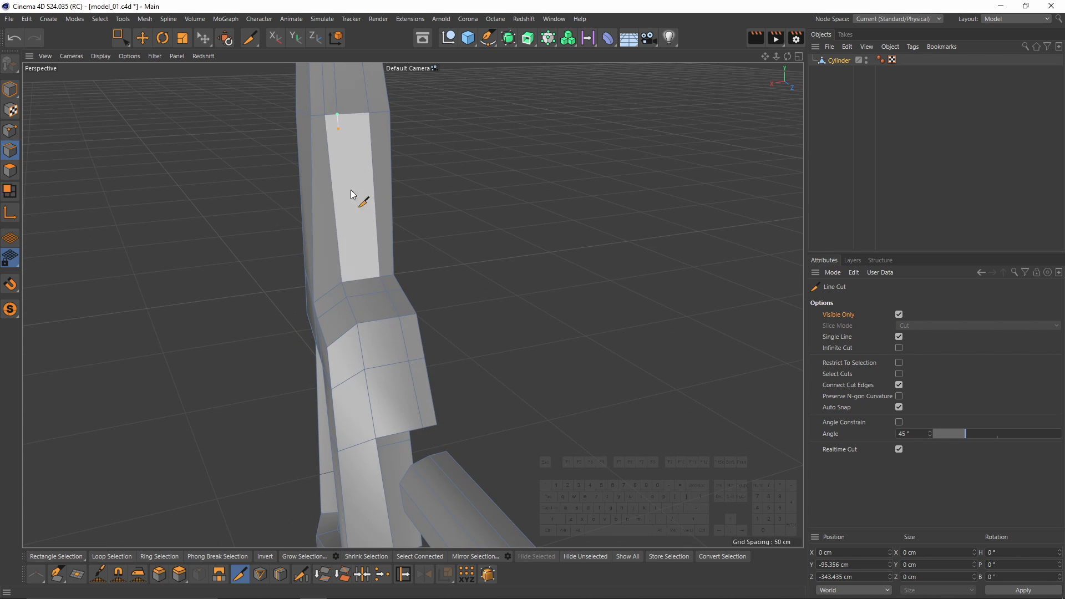
{"action": "left_click", "coordinate": [358, 280]}
{"action": "left_click", "coordinate": [359, 280]}
{"action": "left_click", "coordinate": [373, 320]}
{"action": "left_click", "coordinate": [373, 321]}
{"action": "left_click", "coordinate": [391, 435]}
{"action": "middle_click_drag", "start_coordinate": [393, 435], "coordinate": [424, 423], "text": "alt"}
{"action": "right_click_drag", "start_coordinate": [424, 423], "coordinate": [438, 418], "text": "alt"}
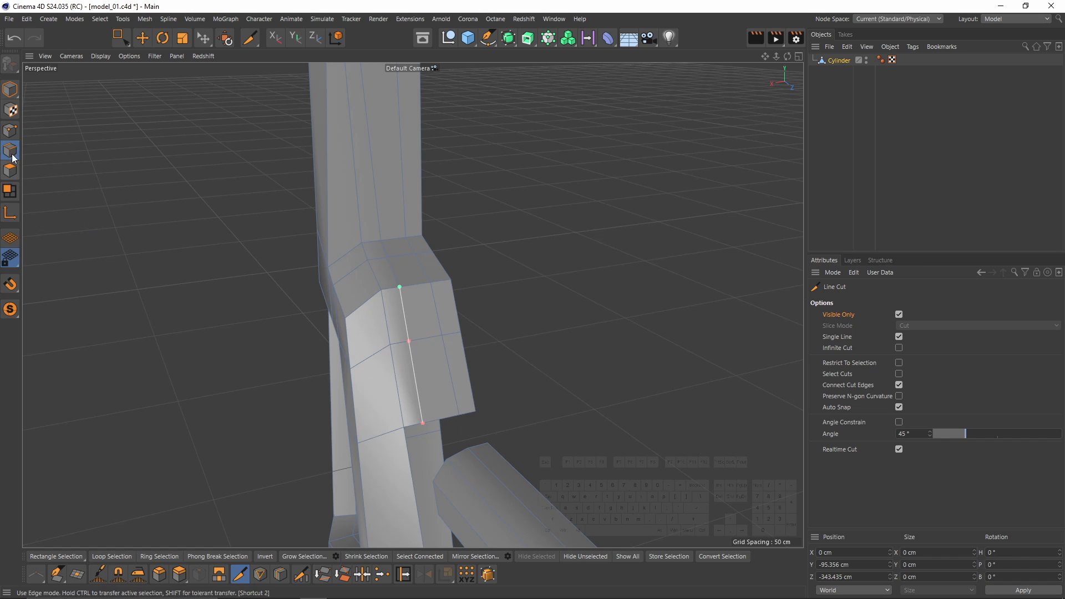
Join the rail's open end edges to the flared section's lower edges with the Polygon Pen.
{"action": "key", "text": "m"}
{"action": "left_click", "coordinate": [543, 238]}
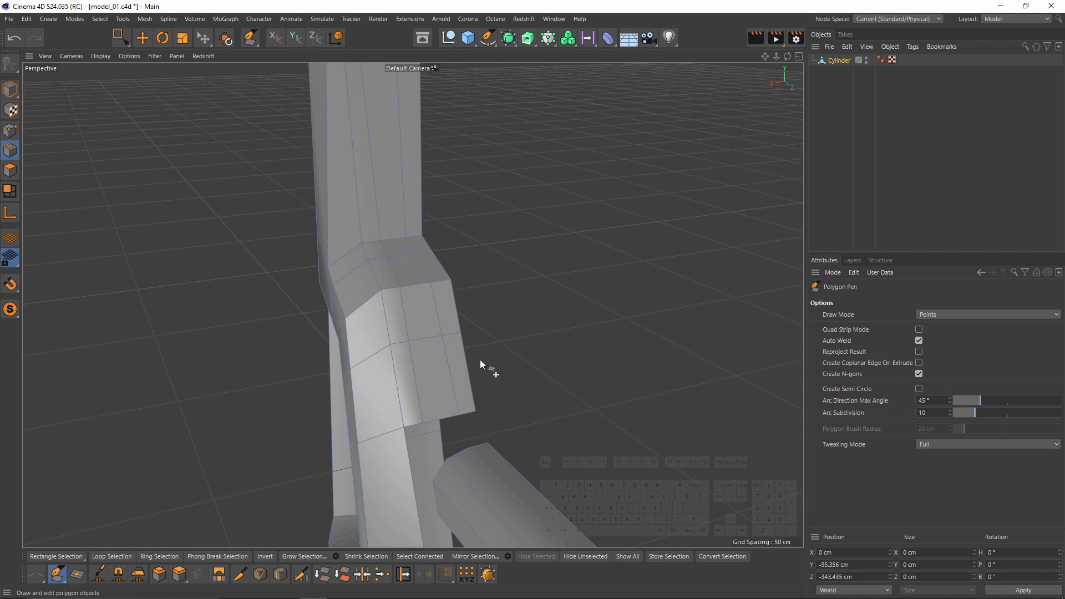
{"action": "right_click_drag", "start_coordinate": [461, 389], "coordinate": [495, 406], "text": "alt"}
{"action": "left_click_drag", "start_coordinate": [494, 404], "coordinate": [468, 348], "text": "ctrl"}
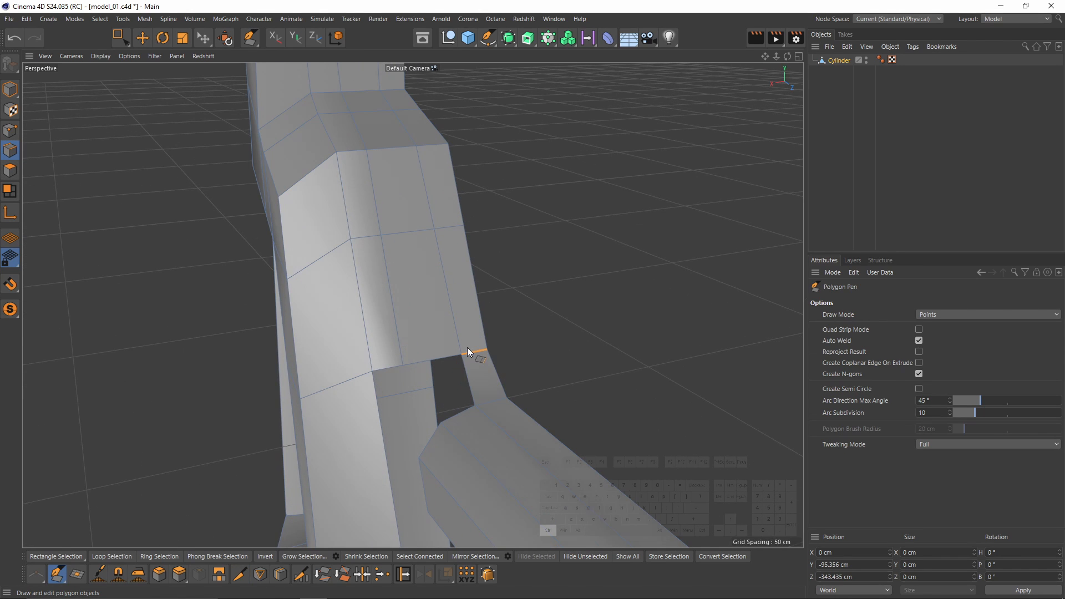
{"action": "left_click_drag", "start_coordinate": [463, 411], "coordinate": [436, 360], "text": "ctrl"}
{"action": "left_click_drag", "start_coordinate": [429, 399], "coordinate": [491, 321], "text": "alt"}
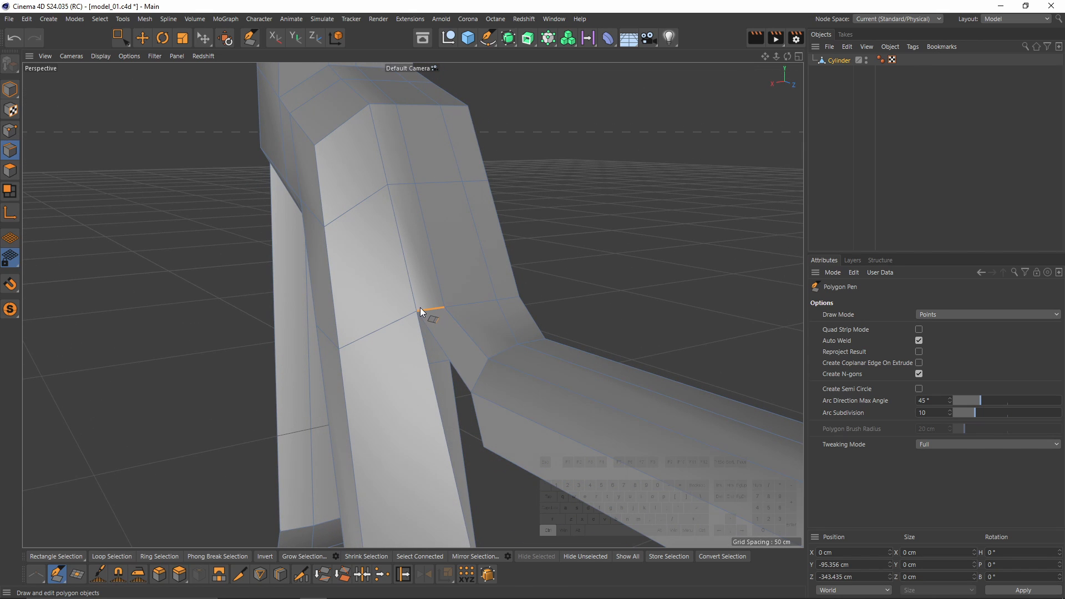
Loop-cut the slanted strut level with the rail's lower corner and close the gap beside it with the Polygon Pen.
{"action": "left_click_drag", "start_coordinate": [452, 391], "coordinate": [494, 373], "text": "alt"}
{"action": "key", "text": "k"}
{"action": "key", "text": "l"}
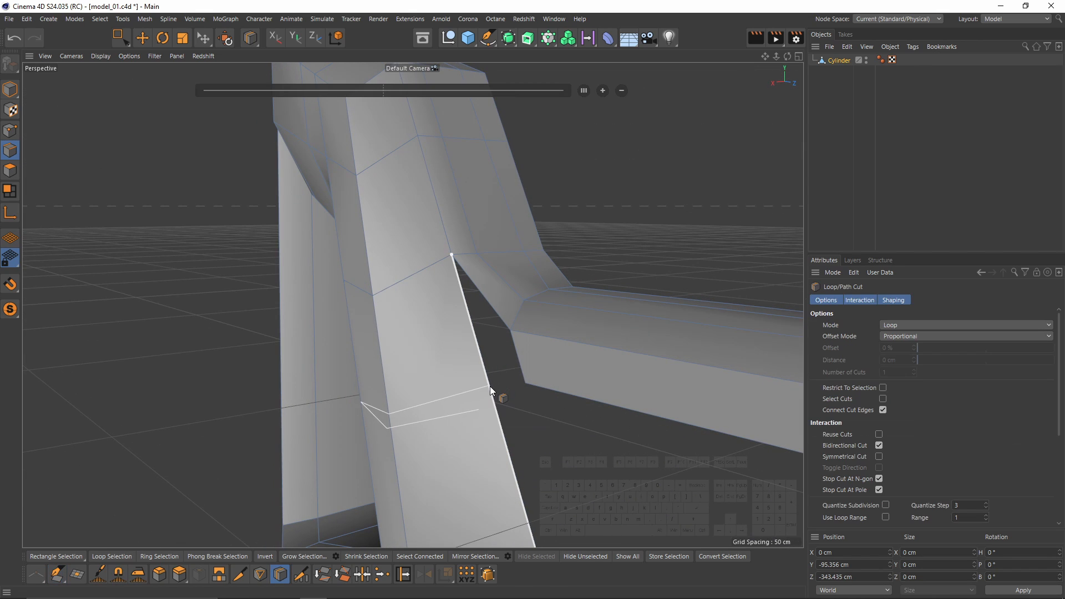
{"action": "key", "text": "m"}
{"action": "key", "text": "e"}
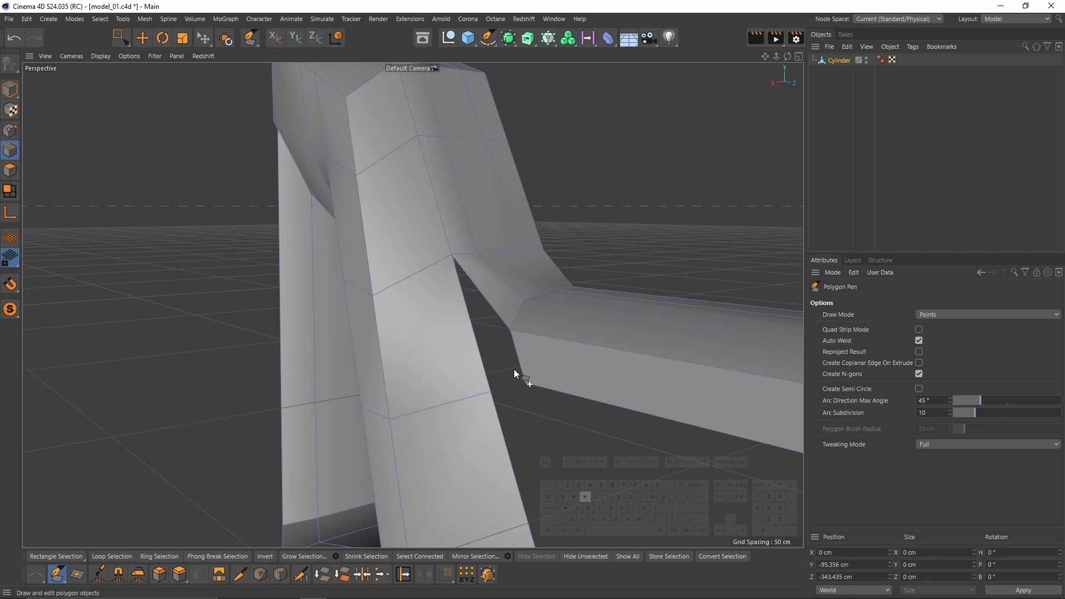
{"action": "left_click_drag", "start_coordinate": [477, 351], "coordinate": [687, 261], "text": "alt"}
Extend the rail's bottom edge inward and set its X position to 0 cm.
{"action": "key", "text": "e"}
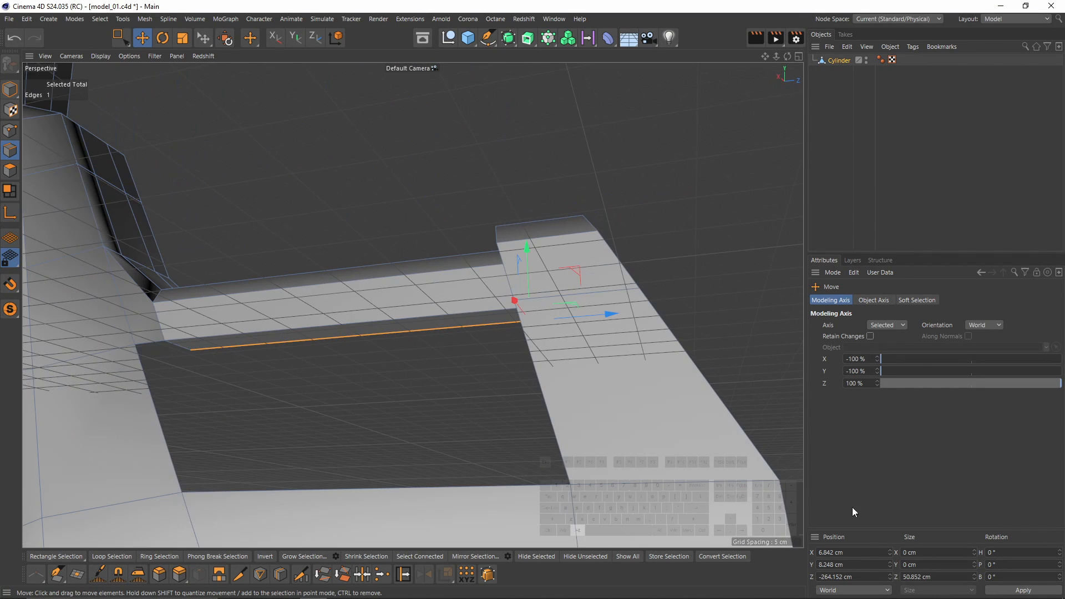
{"action": "double_click", "coordinate": [831, 553]}
{"action": "type", "text": "0"}
{"action": "key", "text": "Return"}
{"action": "left_click_drag", "start_coordinate": [528, 358], "coordinate": [478, 282], "text": "alt"}
Extrude the inner end edge down the window's slanted side to its lower corner, following the side-view reference.
{"action": "key", "text": "F5"}
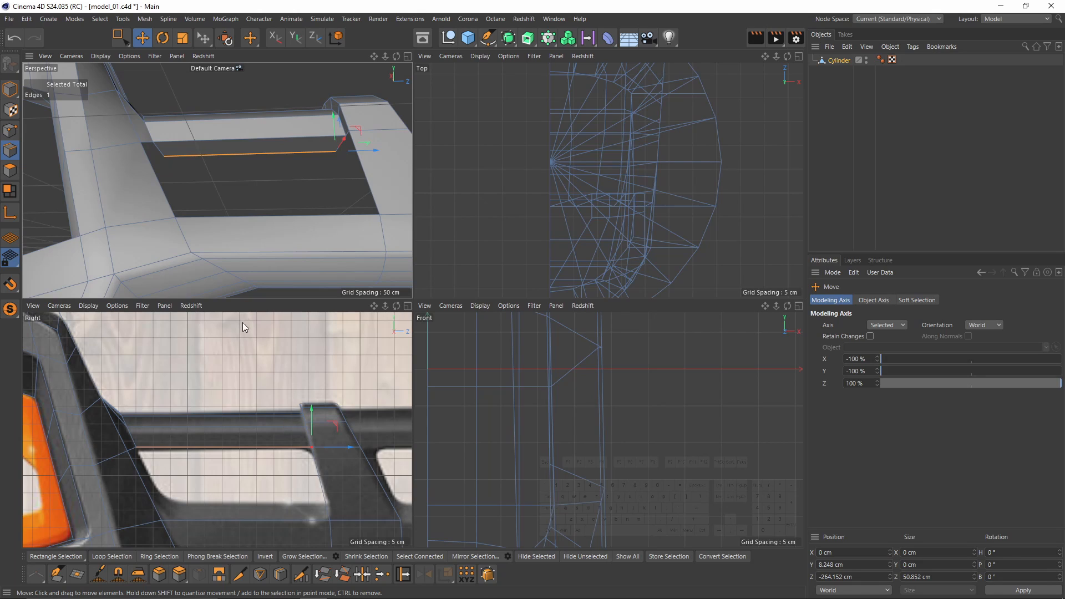
{"action": "key", "text": "F1"}
{"action": "key", "text": "F5"}
{"action": "key", "text": "F3"}
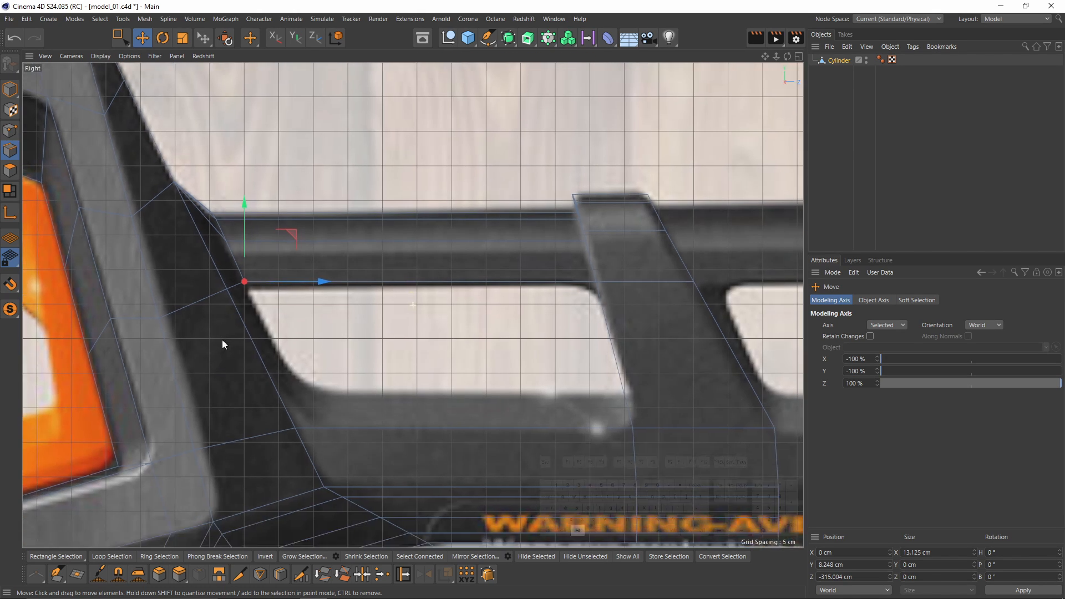
{"action": "left_click_drag", "start_coordinate": [292, 213], "coordinate": [380, 364]}
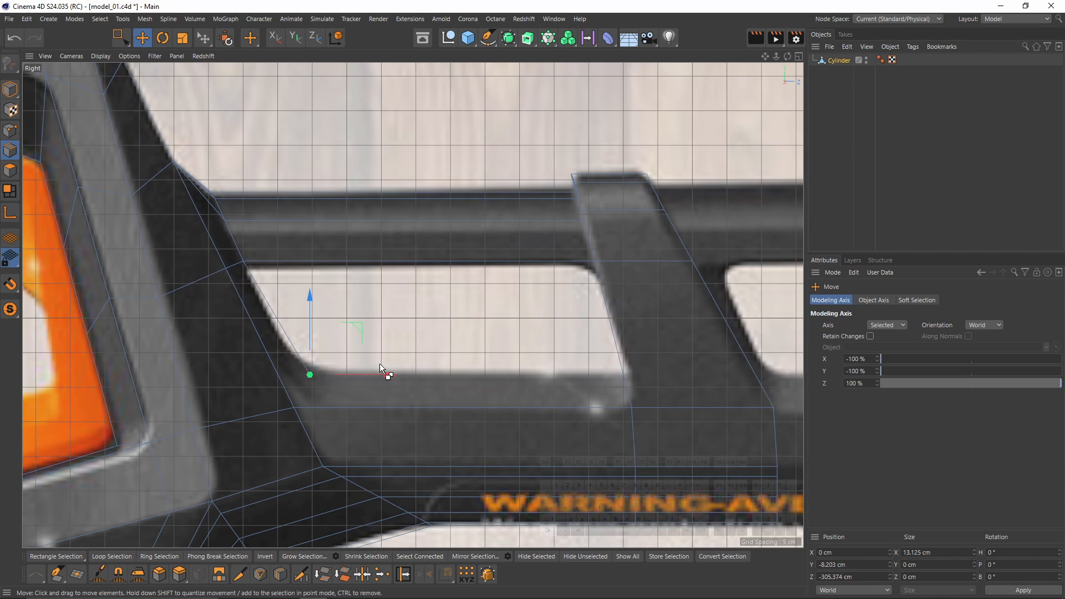
{"action": "left_click_drag", "start_coordinate": [358, 328], "coordinate": [352, 326]}
Extrude the edge along the window's bottom to the opposite corner, at about Z -260 cm.
{"action": "left_click_drag", "start_coordinate": [381, 377], "coordinate": [691, 405], "text": "ctrl"}
{"action": "scroll", "coordinate": [654, 382], "scroll_direction": "up", "scroll_amount": 1}
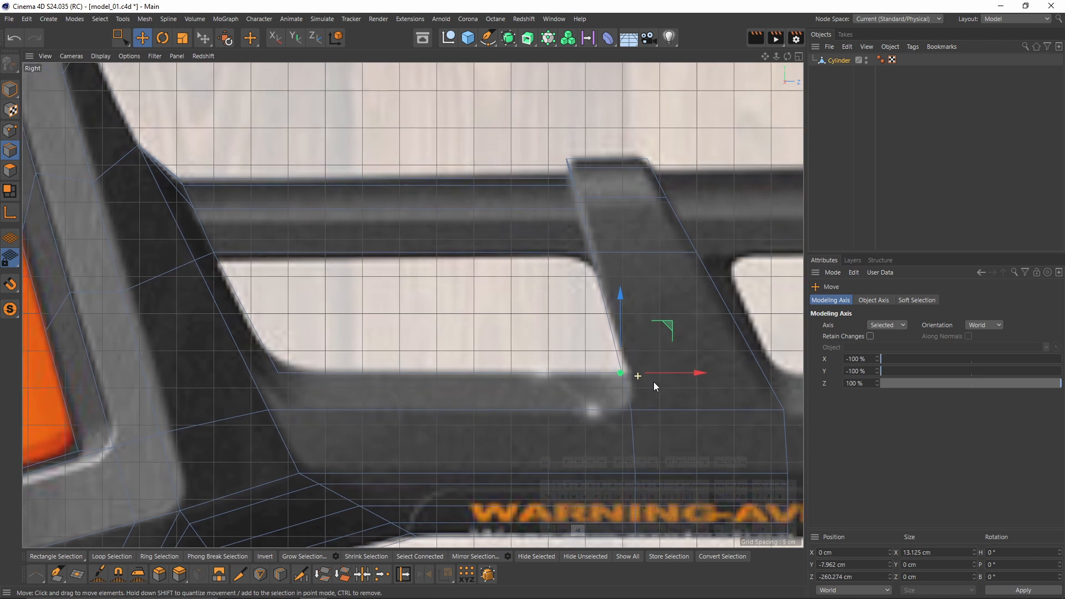
{"action": "scroll", "coordinate": [653, 381], "scroll_direction": "up", "scroll_amount": 5}
{"action": "left_click_drag", "start_coordinate": [627, 363], "coordinate": [629, 364]}
Close the window's remaining inner side wall by joining the open edges with the Polygon Pen.
{"action": "middle_click", "coordinate": [629, 364]}
{"action": "middle_click", "coordinate": [355, 198]}
{"action": "left_click_drag", "start_coordinate": [411, 304], "coordinate": [611, 297], "text": "alt"}
{"action": "key", "text": "m"}
{"action": "key", "text": "e"}
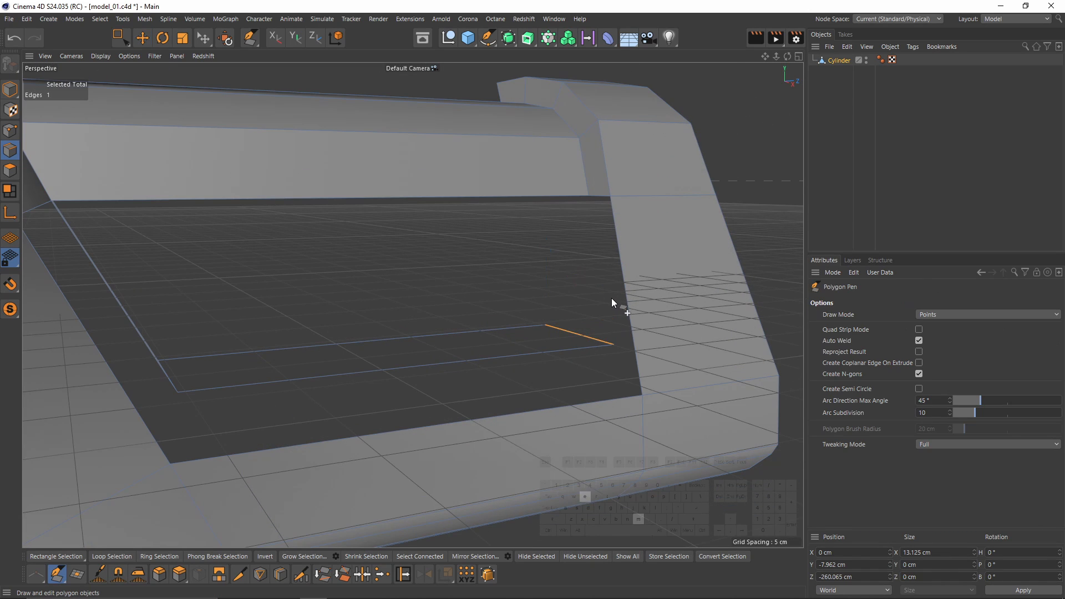
{"action": "left_click_drag", "start_coordinate": [571, 237], "coordinate": [569, 234], "text": "alt"}
{"action": "key", "text": "m"}
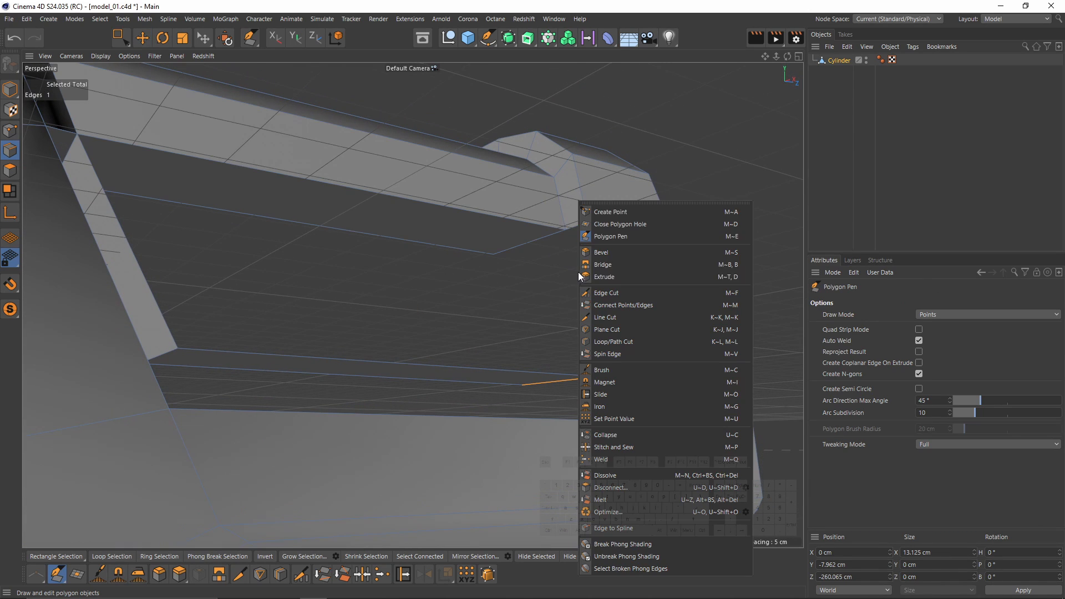
{"action": "left_click", "coordinate": [614, 236]}
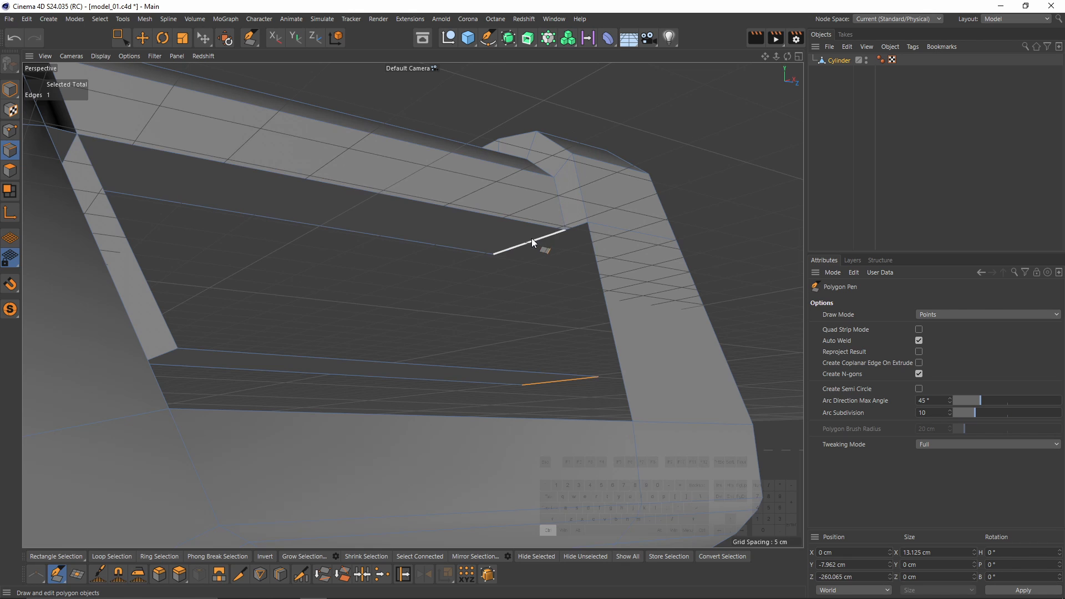
{"action": "left_click_drag", "start_coordinate": [532, 239], "coordinate": [626, 334], "text": "ctrl"}
{"action": "left_click_drag", "start_coordinate": [633, 414], "coordinate": [273, 262], "text": "alt"}
{"action": "right_click_drag", "start_coordinate": [273, 262], "coordinate": [282, 322], "text": "alt"}
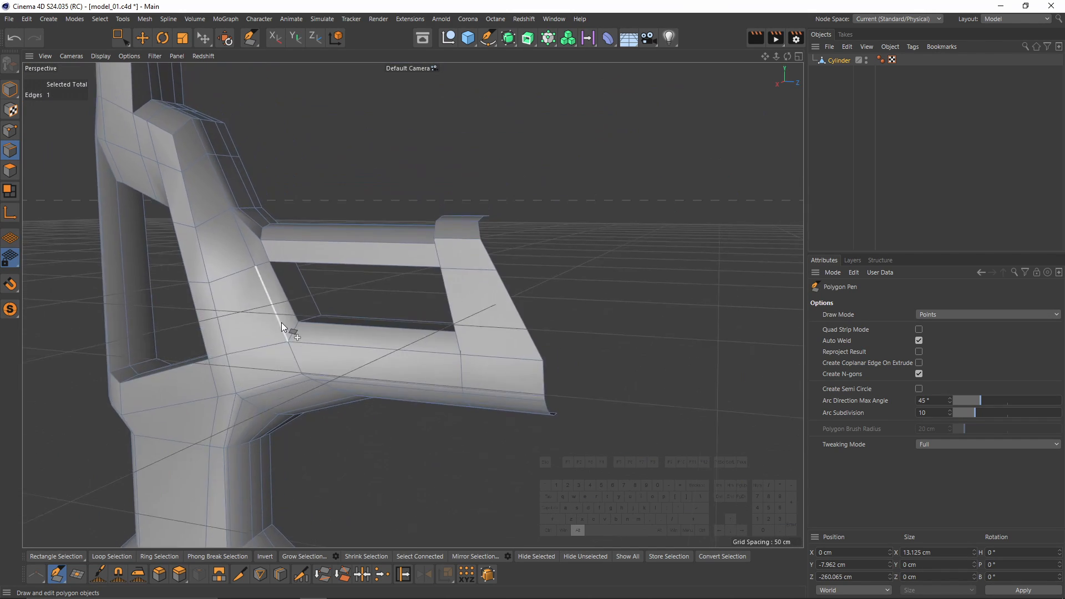
Select all polygons of the end strut in the side view and split them into a separate object.
{"action": "left_click_drag", "start_coordinate": [281, 322], "coordinate": [248, 396], "text": "alt"}
{"action": "key", "text": "F3"}
{"action": "middle_click_drag", "start_coordinate": [501, 277], "coordinate": [536, 289], "text": "alt"}
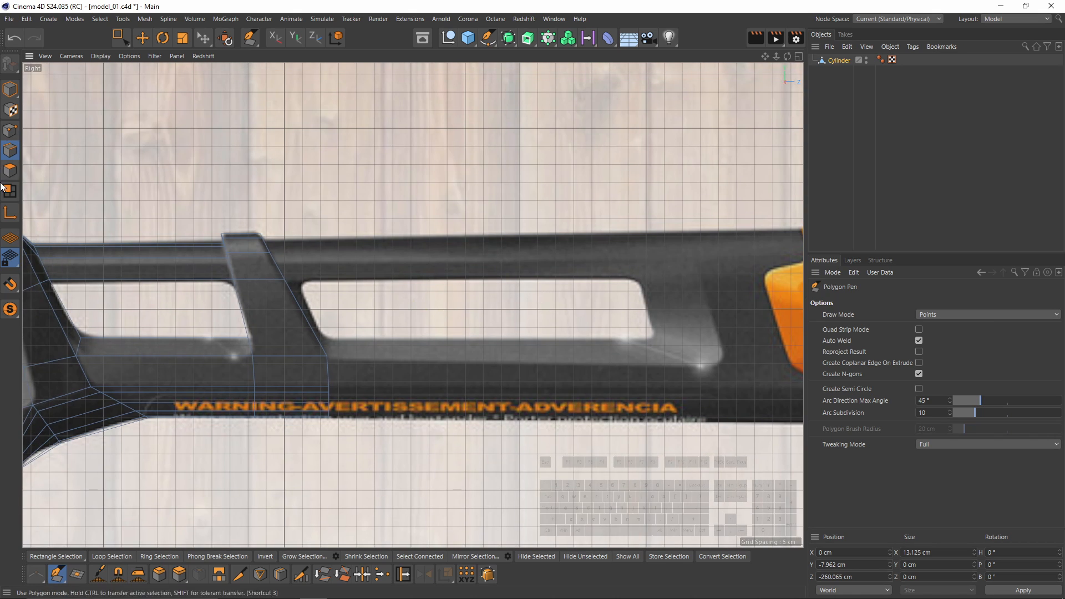
{"action": "left_click", "coordinate": [5, 171]}
{"action": "key", "text": "space"}
{"action": "left_click_drag", "start_coordinate": [194, 194], "coordinate": [394, 472]}
{"action": "middle_click", "coordinate": [382, 461]}
{"action": "middle_click", "coordinate": [239, 170]}
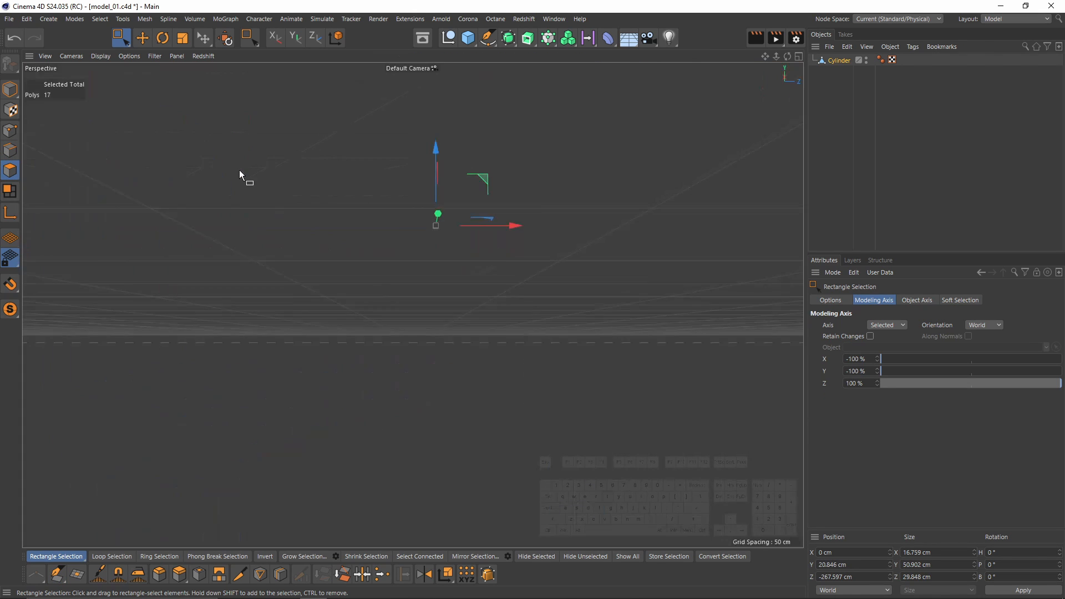
{"action": "left_click_drag", "start_coordinate": [311, 216], "coordinate": [411, 305], "text": "alt"}
{"action": "right_click", "coordinate": [528, 314]}
{"action": "left_click", "coordinate": [572, 489]}
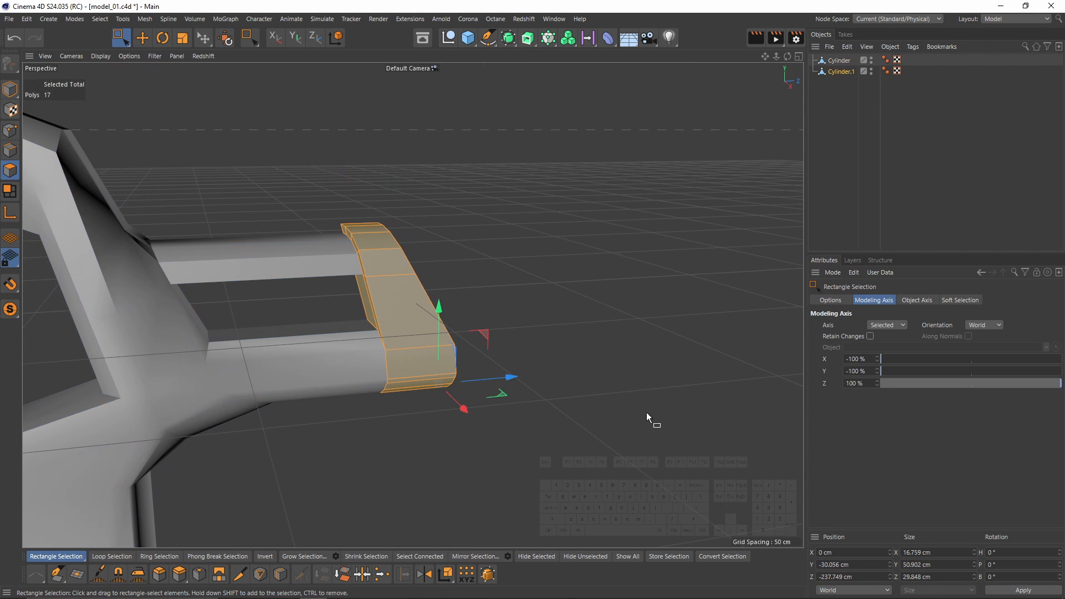
Move the split strut along Z to the far end of the second window, beside the orange accent.
{"action": "left_click_drag", "start_coordinate": [544, 377], "coordinate": [457, 348], "text": "alt"}
{"action": "middle_click", "coordinate": [444, 353]}
{"action": "middle_click", "coordinate": [252, 435]}
{"action": "middle_click_drag", "start_coordinate": [499, 369], "coordinate": [312, 329], "text": "alt"}
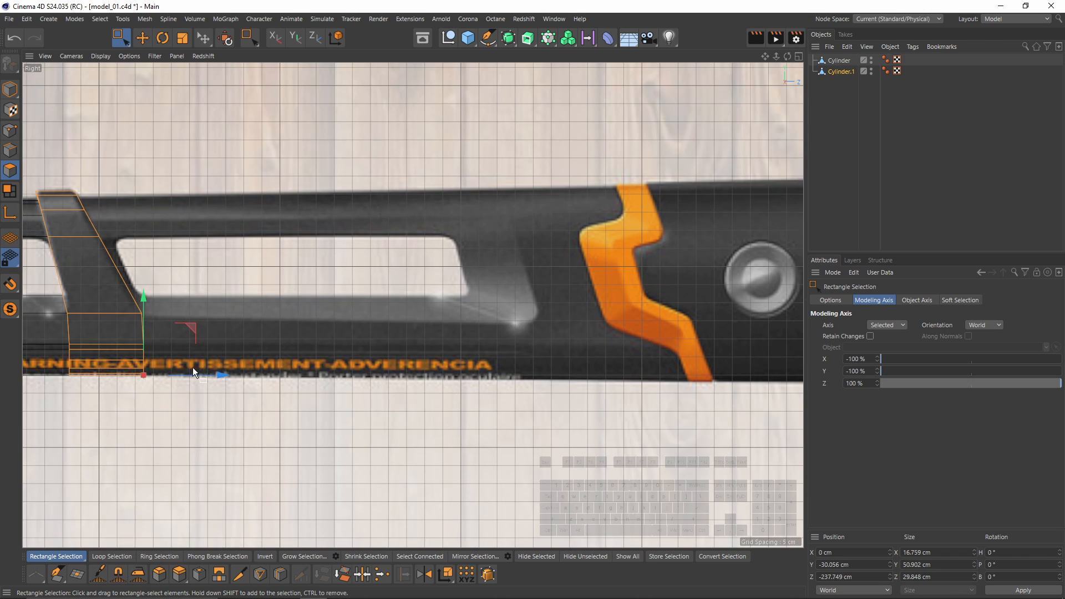
{"action": "left_click_drag", "start_coordinate": [193, 372], "coordinate": [681, 395]}
Merge the original body and the strut copy with Connect Objects + Delete.
{"action": "left_click", "coordinate": [843, 61], "text": "ctrl"}
{"action": "right_click", "coordinate": [850, 62]}
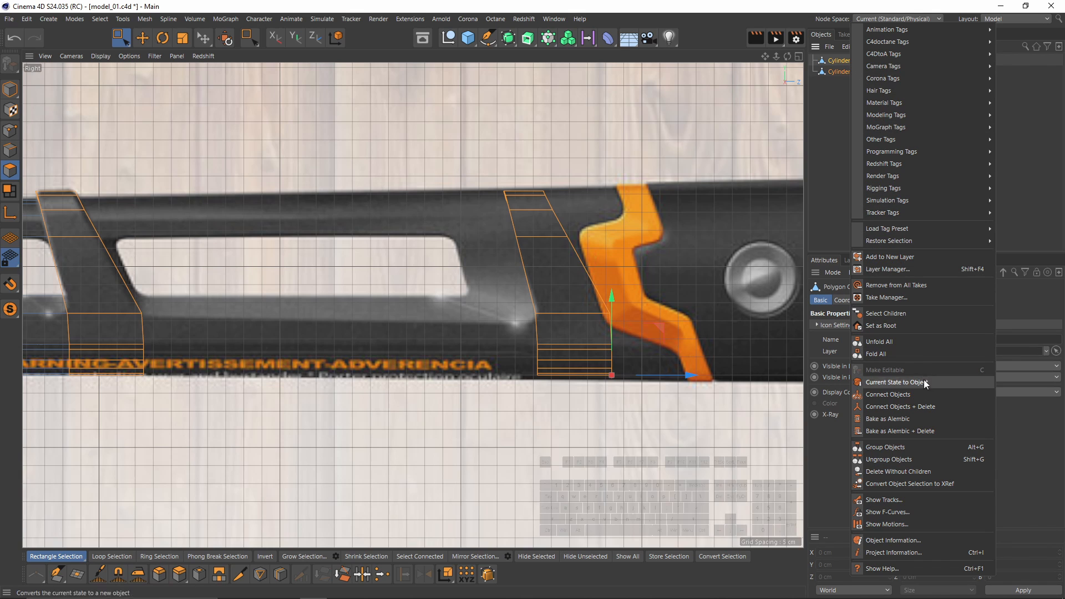
{"action": "left_click", "coordinate": [924, 411]}
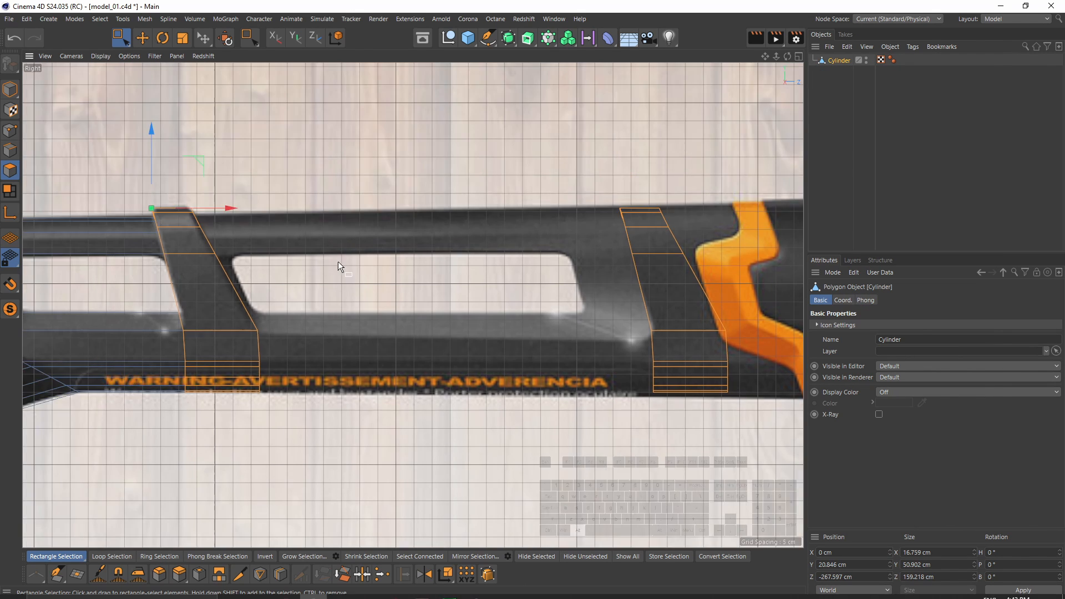
Select the four open edges along the upper part of the original strut, facing the copied strut.
{"action": "key", "text": "F1"}
{"action": "left_click_drag", "start_coordinate": [376, 266], "coordinate": [295, 249], "text": "alt"}
{"action": "right_click_drag", "start_coordinate": [296, 248], "coordinate": [510, 332], "text": "alt"}
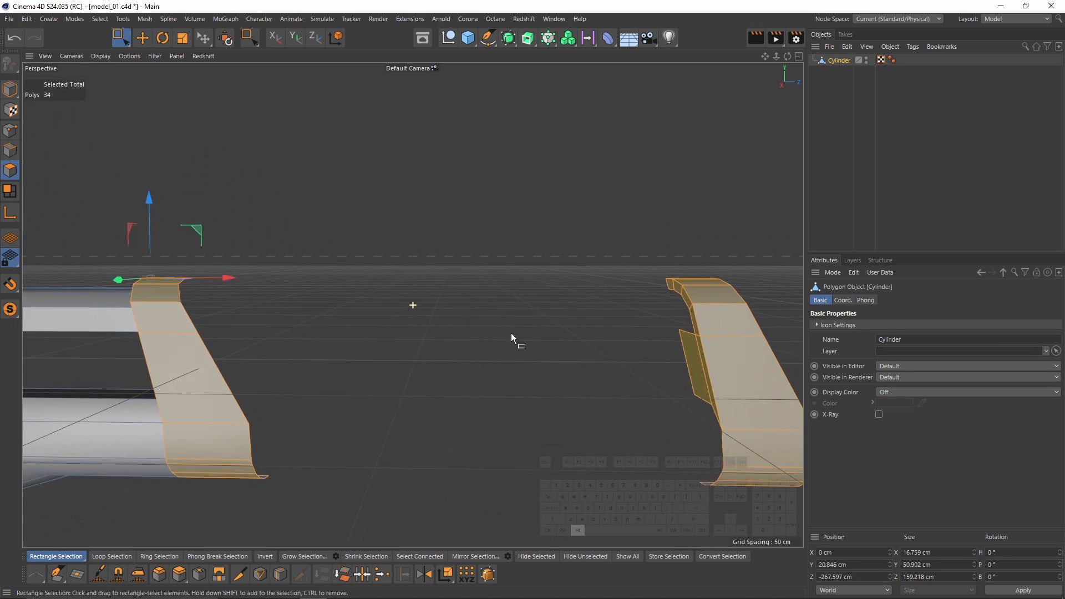
{"action": "left_click_drag", "start_coordinate": [511, 332], "coordinate": [502, 341], "text": "alt"}
{"action": "left_click", "coordinate": [10, 150]}
{"action": "key", "text": "e"}
{"action": "left_click", "coordinate": [197, 319]}
{"action": "scroll", "coordinate": [201, 280], "scroll_direction": "up", "scroll_amount": 3}
{"action": "left_click", "coordinate": [197, 261], "text": "ctrl+shift"}
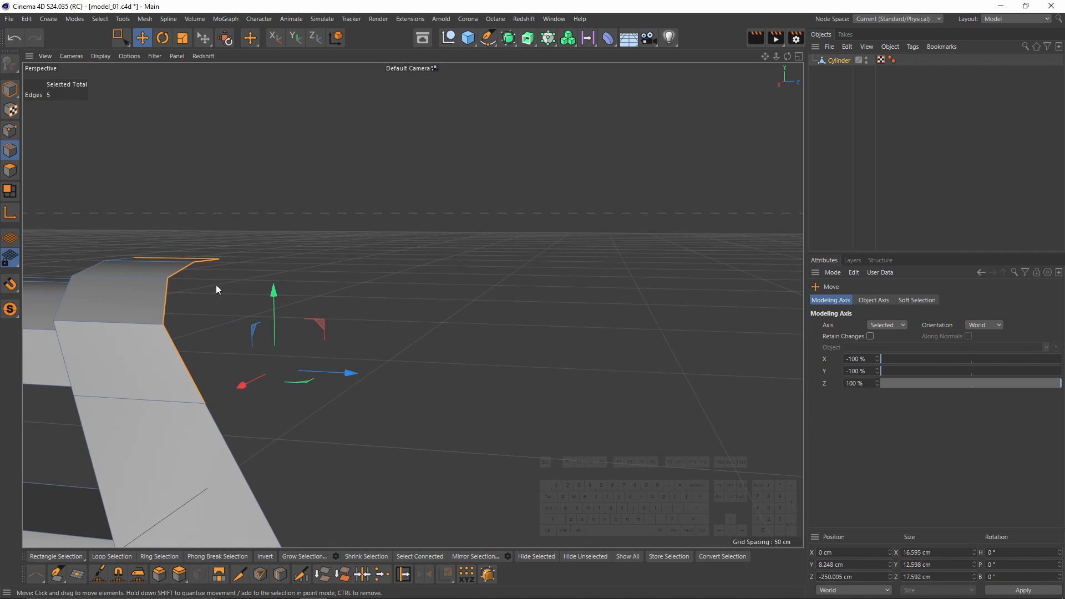
{"action": "left_click_drag", "start_coordinate": [216, 285], "coordinate": [195, 275], "text": "alt"}
{"action": "left_click", "coordinate": [199, 303]}
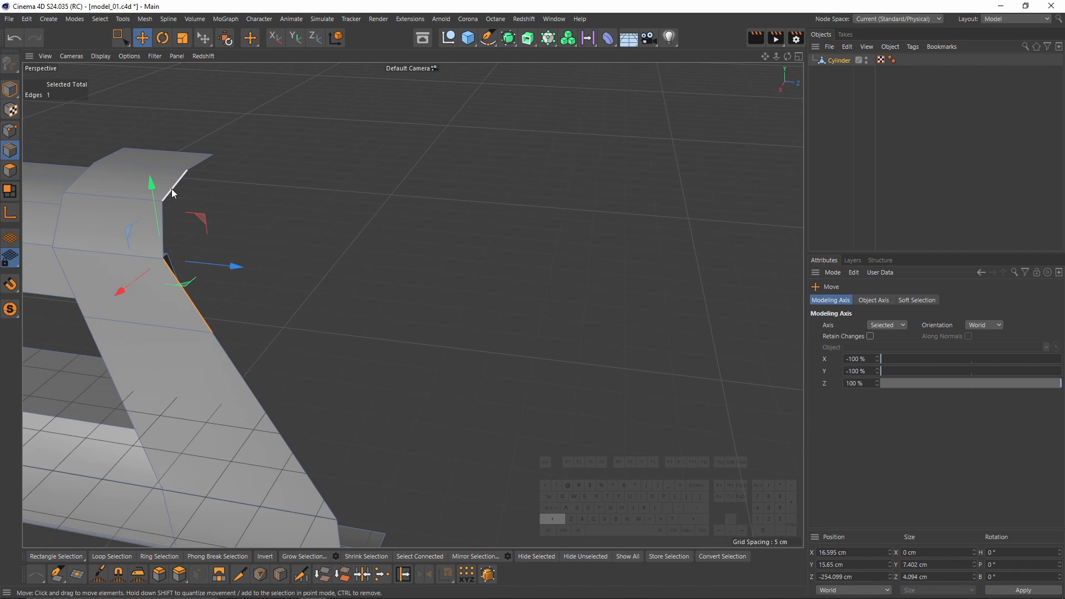
{"action": "left_click", "coordinate": [171, 189], "text": "shift"}
{"action": "left_click", "coordinate": [166, 234], "text": "shift"}
{"action": "left_click", "coordinate": [208, 172], "text": "shift"}
Extrude the four selected strut edges by scaling them along Z toward the copied strut.
{"action": "key", "text": "t"}
{"action": "left_click_drag", "start_coordinate": [255, 261], "coordinate": [411, 304], "text": "alt"}
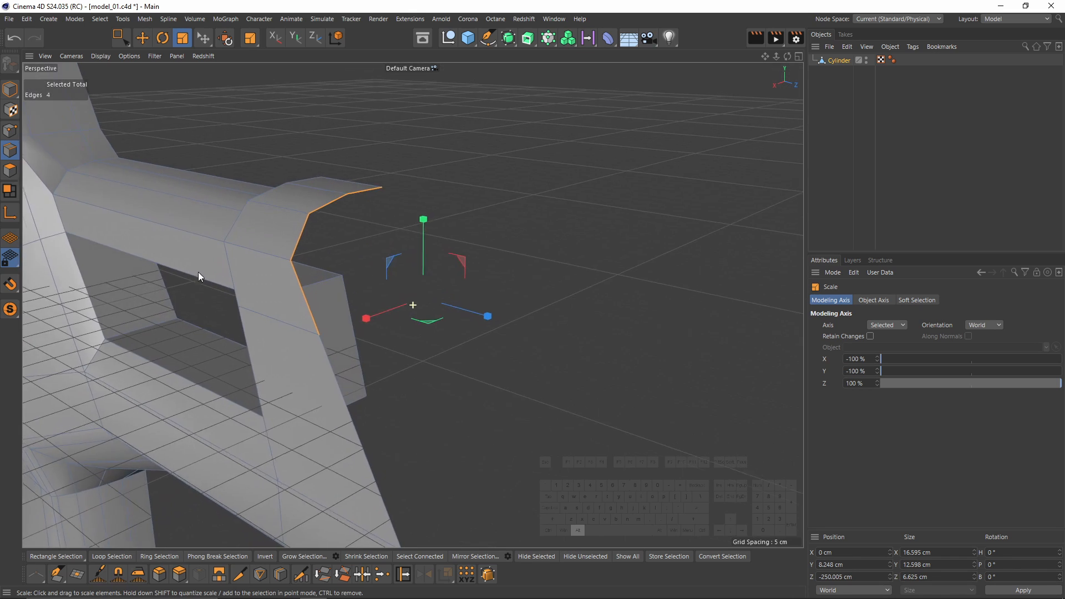
{"action": "middle_click_drag", "start_coordinate": [411, 304], "coordinate": [333, 323], "text": "alt"}
{"action": "left_click_drag", "start_coordinate": [416, 395], "coordinate": [339, 394]}
{"action": "key", "text": "ctrl+z"}
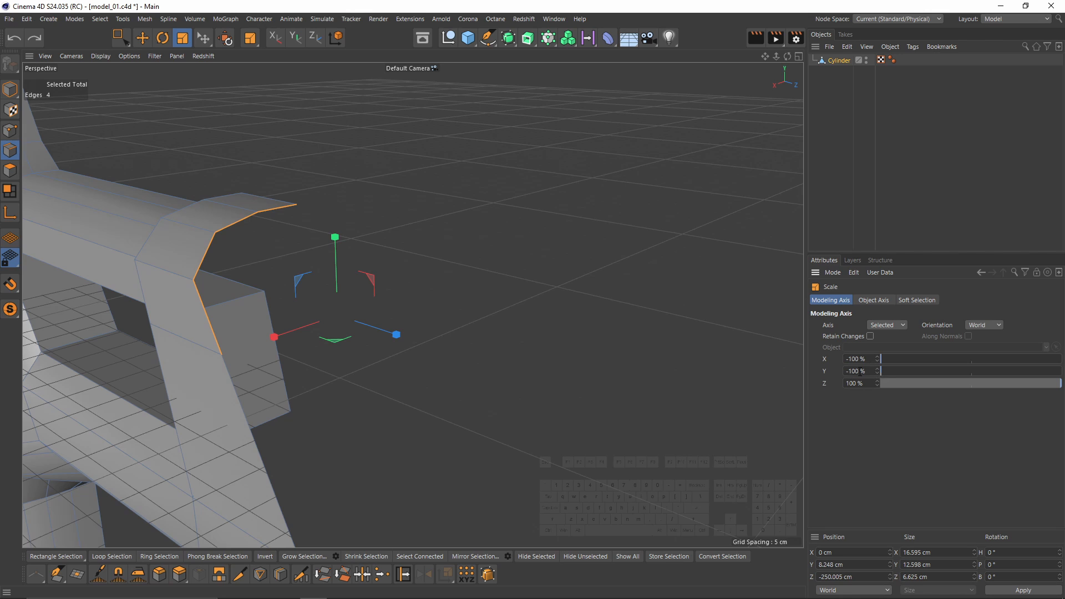
{"action": "scroll", "coordinate": [365, 291], "scroll_direction": "up", "scroll_amount": 1}
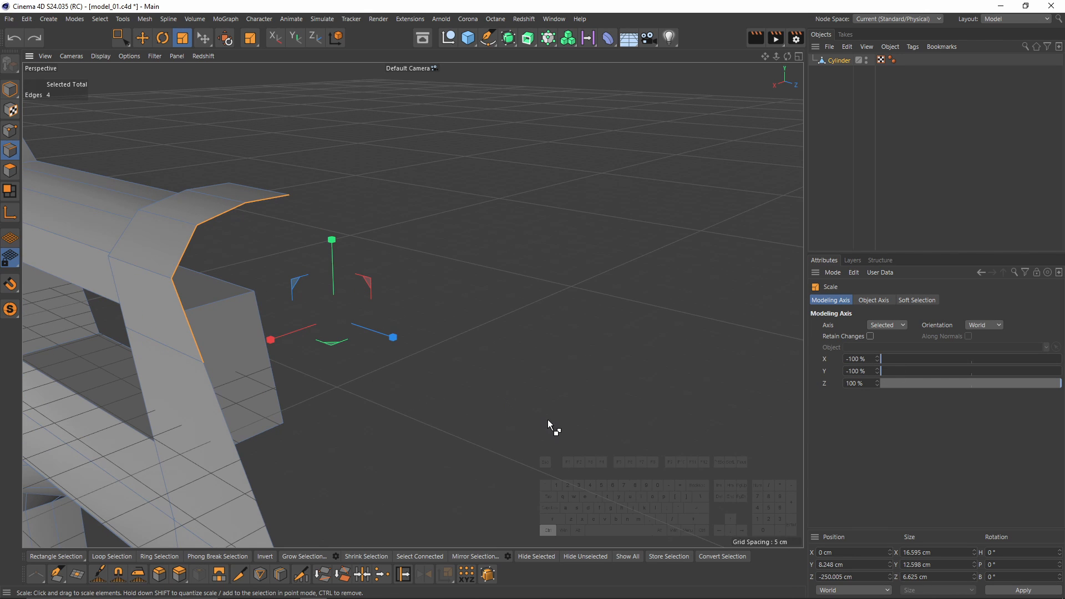
{"action": "left_click_drag", "start_coordinate": [552, 427], "coordinate": [471, 429], "text": "ctrl"}
{"action": "right_click_drag", "start_coordinate": [471, 402], "coordinate": [398, 386], "text": "alt"}
{"action": "left_click_drag", "start_coordinate": [388, 377], "coordinate": [468, 371], "text": "alt"}
Add the four matching inner edges of the copied strut's curved upper part to the selection.
{"action": "scroll", "coordinate": [594, 299], "scroll_direction": "up", "scroll_amount": 5}
{"action": "left_click", "coordinate": [580, 282], "text": "shift"}
{"action": "left_click", "coordinate": [568, 258], "text": "shift"}
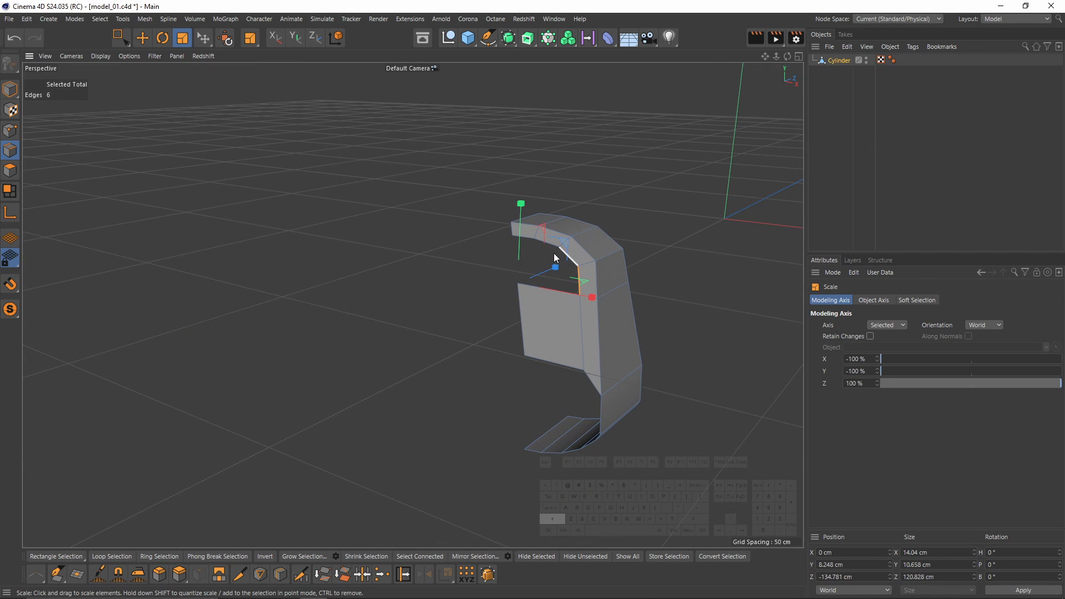
{"action": "left_click", "coordinate": [548, 244], "text": "shift"}
{"action": "left_click", "coordinate": [528, 233], "text": "shift"}
{"action": "middle_click", "coordinate": [528, 233]}
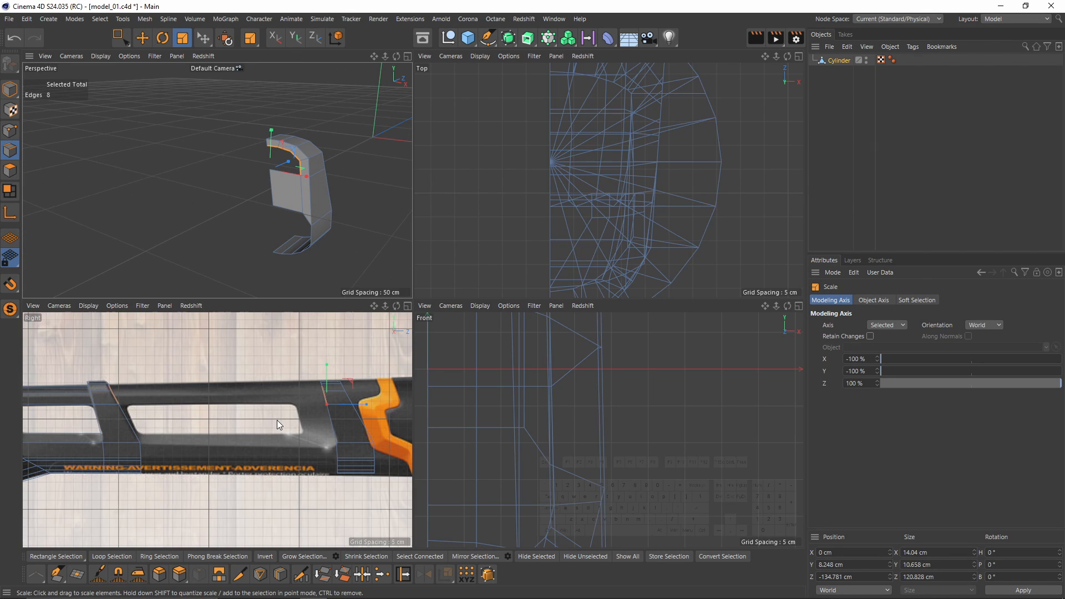
{"action": "middle_click", "coordinate": [315, 200]}
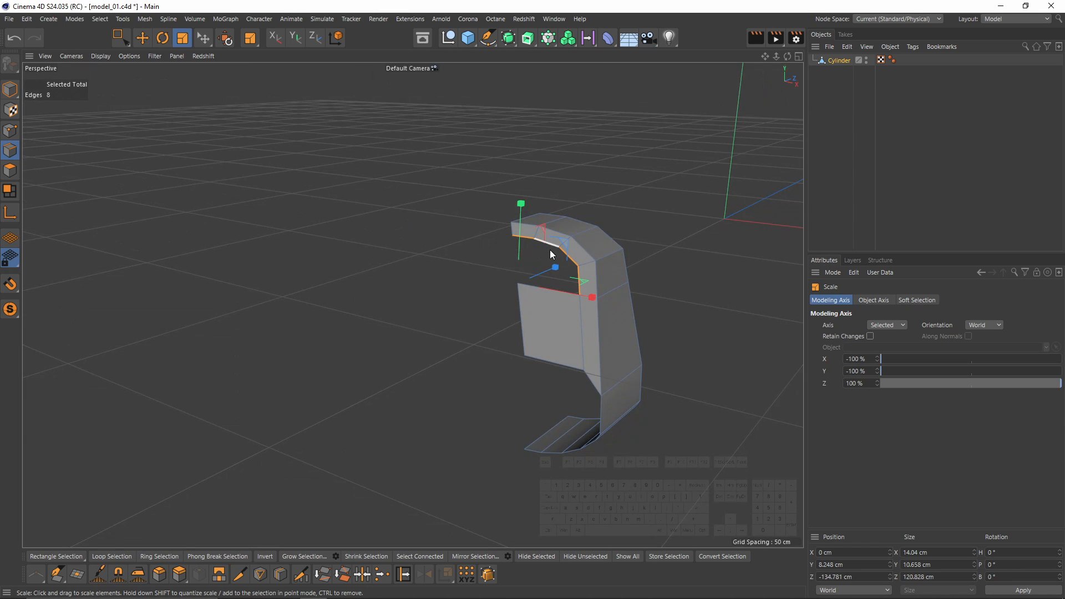
Delete the points of the leftover inner wall panel on the copied strut.
{"action": "scroll", "coordinate": [551, 250], "scroll_direction": "up", "scroll_amount": 5}
{"action": "left_click", "coordinate": [8, 134]}
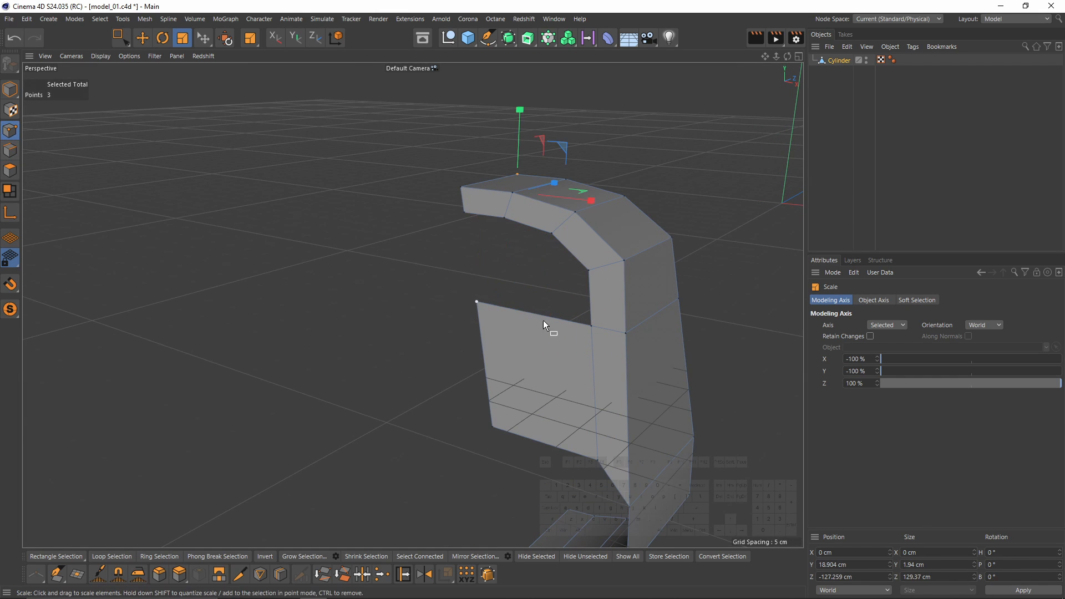
{"action": "key", "text": "space"}
{"action": "left_click_drag", "start_coordinate": [420, 273], "coordinate": [601, 473]}
{"action": "key", "text": "Delete"}
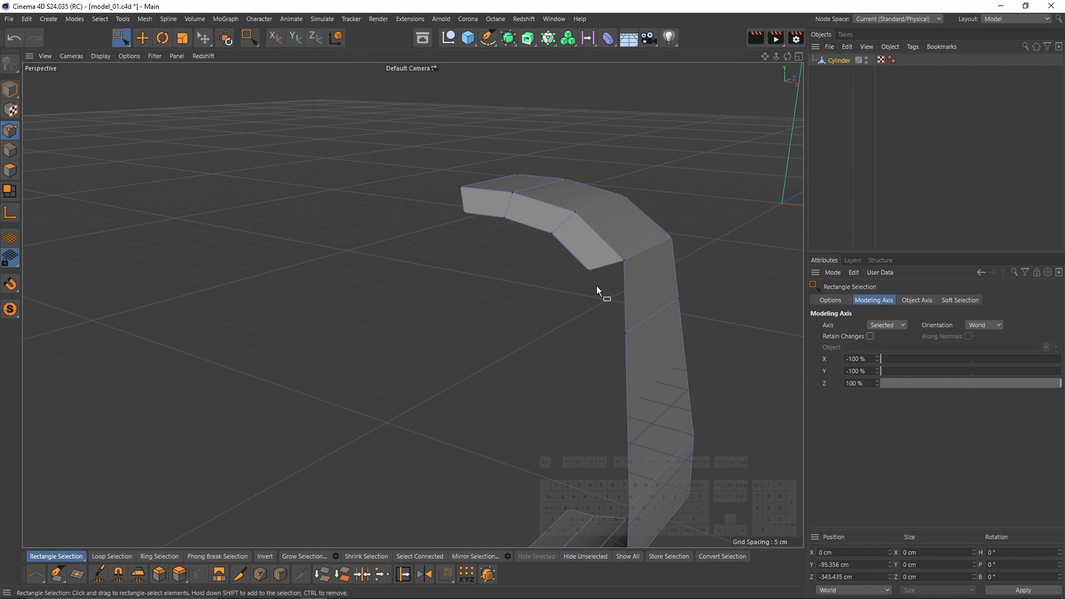
Delete the remaining inner-wall points along the copied strut's curved upper part.
{"action": "left_click_drag", "start_coordinate": [597, 285], "coordinate": [578, 260]}
{"action": "key", "text": "Delete"}
{"action": "left_click_drag", "start_coordinate": [561, 224], "coordinate": [453, 208]}
{"action": "key", "text": "Delete"}
{"action": "key", "text": "Delete"}
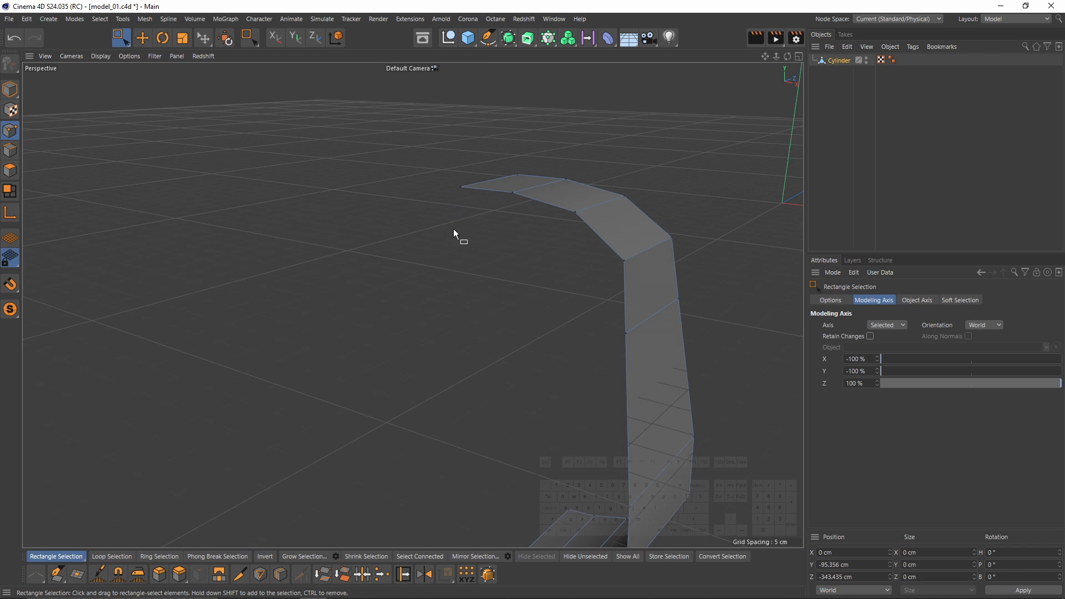
Add the four edges of the copied strut's curved upper part that face the original strut to the edge selection.
{"action": "scroll", "coordinate": [453, 228], "scroll_direction": "down", "scroll_amount": 2}
{"action": "left_click", "coordinate": [10, 151]}
{"action": "key", "text": "space"}
{"action": "scroll", "coordinate": [233, 241], "scroll_direction": "down", "scroll_amount": 1}
{"action": "middle_click", "coordinate": [322, 280]}
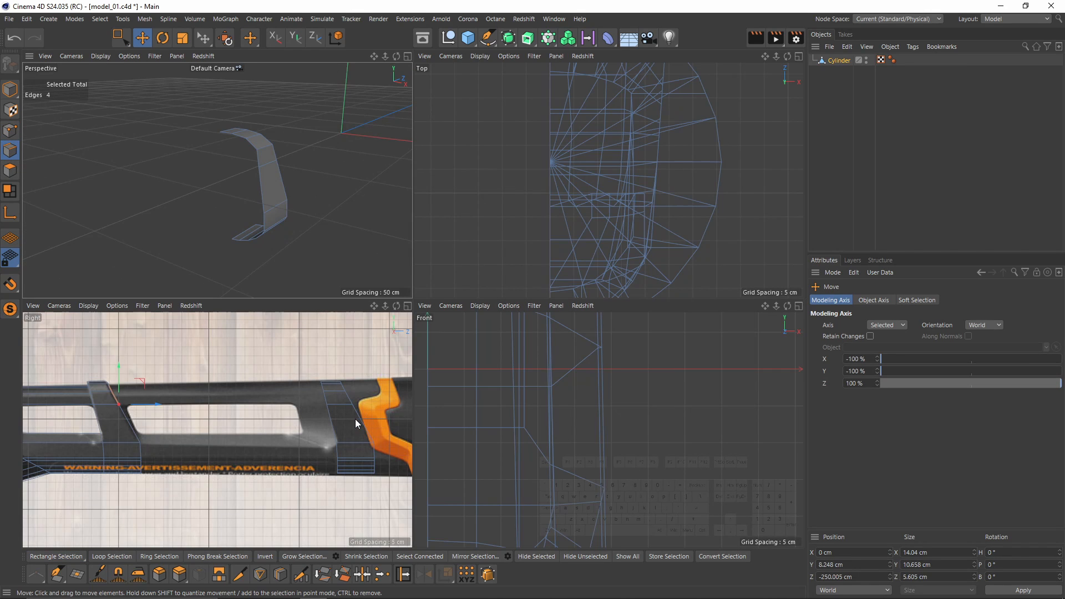
{"action": "left_click", "coordinate": [323, 399], "text": "shift"}
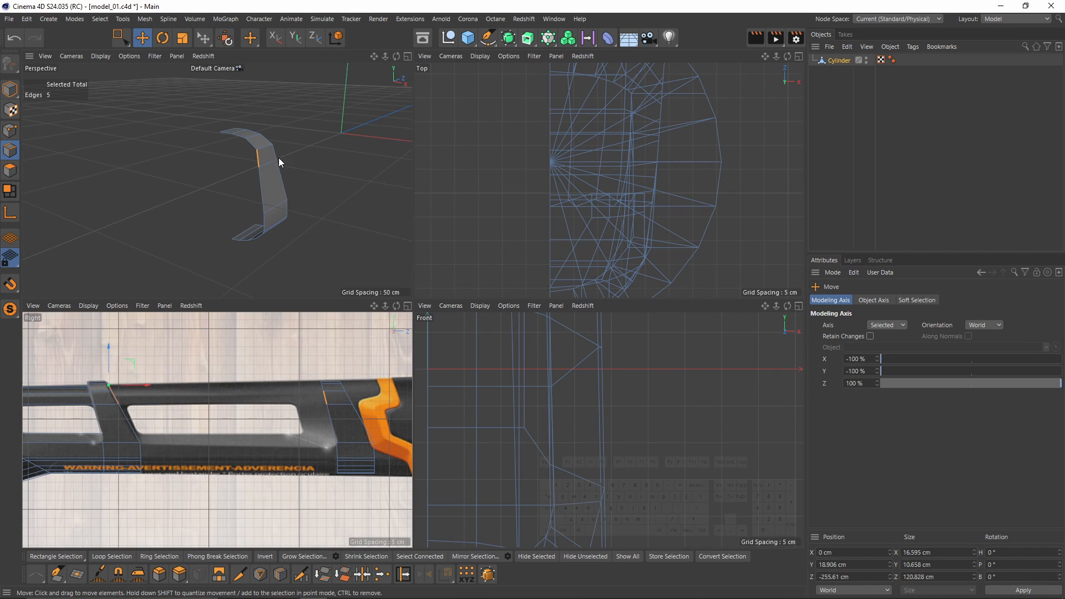
{"action": "middle_click", "coordinate": [279, 159]}
{"action": "scroll", "coordinate": [467, 242], "scroll_direction": "up", "scroll_amount": 1}
{"action": "left_click", "coordinate": [481, 228], "text": "shift"}
{"action": "left_click", "coordinate": [455, 212], "text": "shift"}
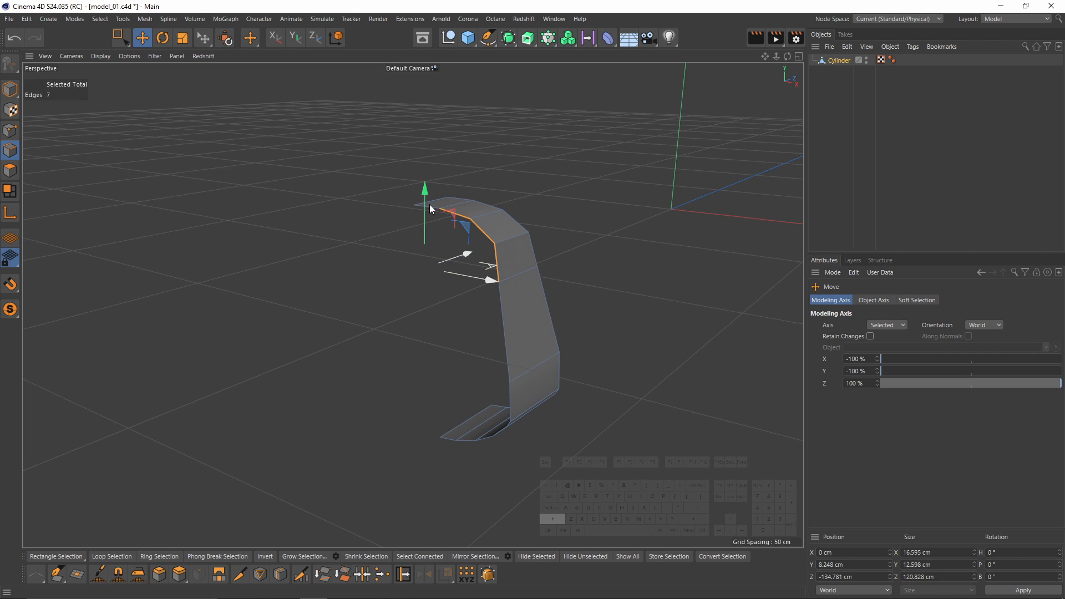
{"action": "left_click", "coordinate": [433, 207], "text": "shift"}
Join the selected upper edges of the two struts with Stitch and Sew to form the upper rail.
{"action": "left_click_drag", "start_coordinate": [450, 272], "coordinate": [401, 304], "text": "alt"}
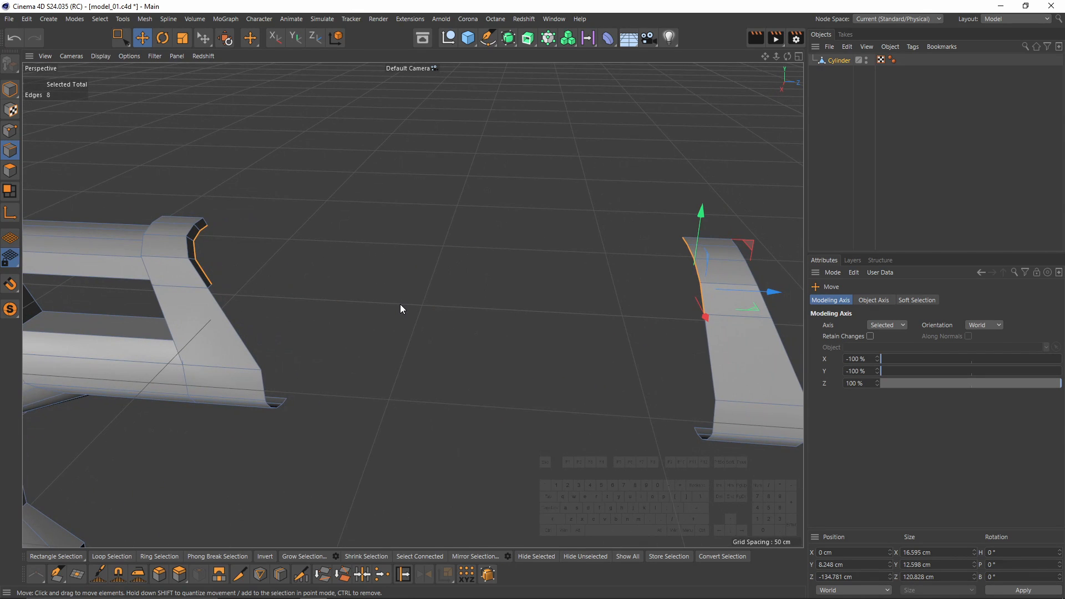
{"action": "key", "text": "m"}
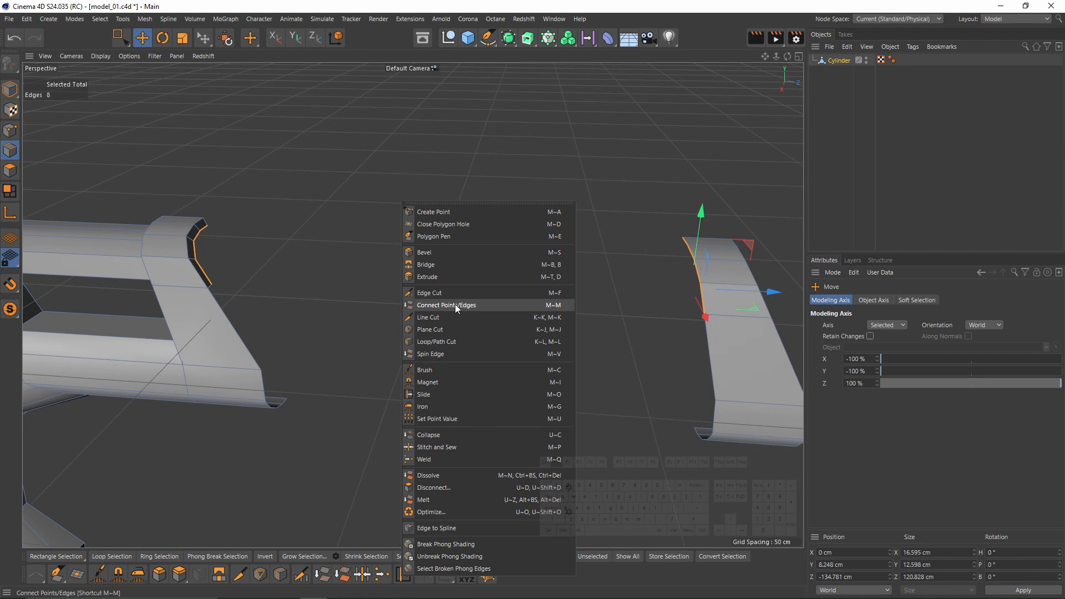
{"action": "left_click", "coordinate": [453, 446]}
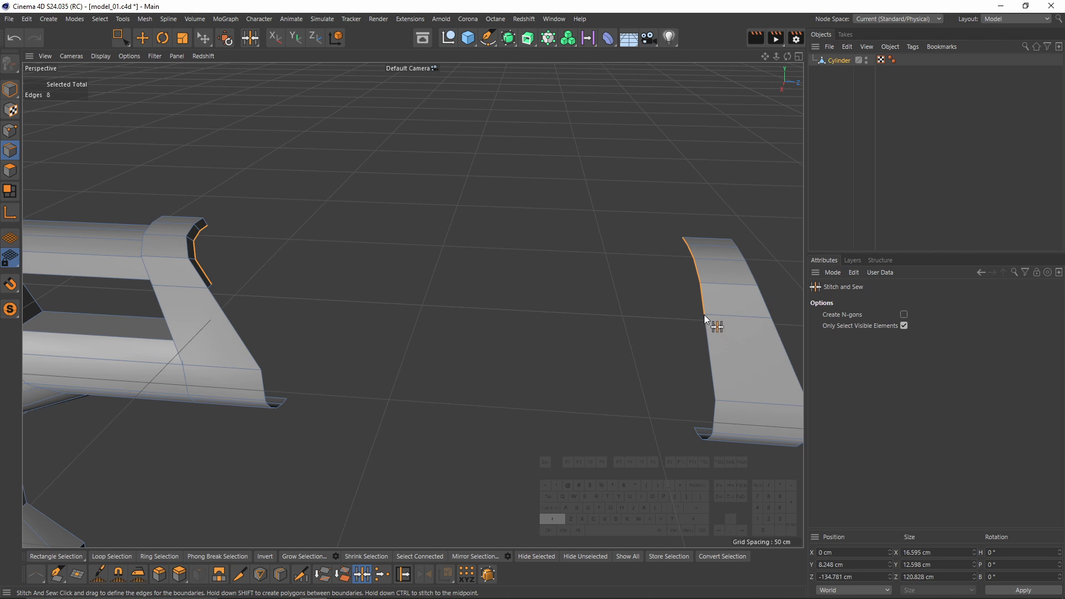
{"action": "left_click_drag", "start_coordinate": [704, 314], "coordinate": [284, 249]}
{"action": "left_click_drag", "start_coordinate": [211, 287], "coordinate": [211, 286], "text": "shift"}
{"action": "left_click_drag", "start_coordinate": [518, 322], "coordinate": [390, 231], "text": "alt"}
Try to select the facing lower edges of both struts with rectangle selections.
{"action": "middle_click", "coordinate": [497, 321]}
{"action": "middle_click", "coordinate": [273, 377]}
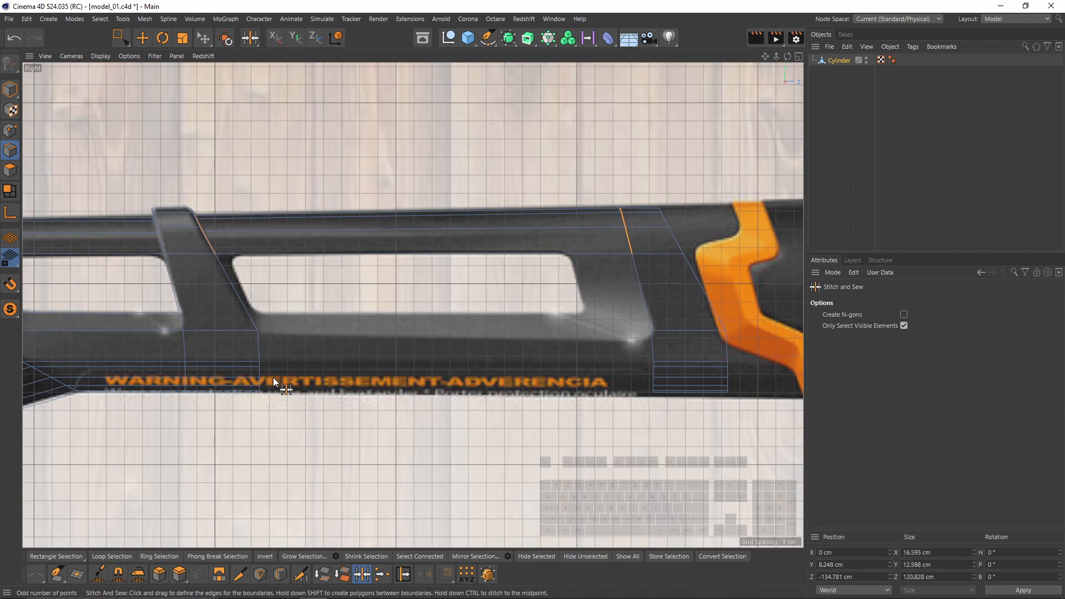
{"action": "scroll", "coordinate": [449, 355], "scroll_direction": "down", "scroll_amount": 2}
{"action": "scroll", "coordinate": [462, 332], "scroll_direction": "up", "scroll_amount": 3}
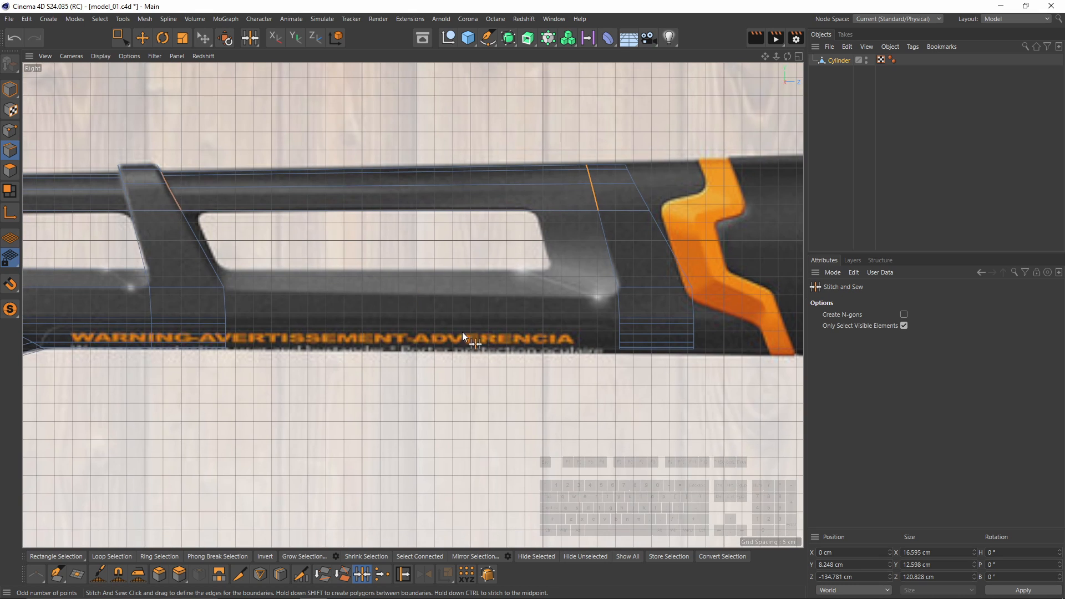
{"action": "key", "text": "0"}
{"action": "left_click_drag", "start_coordinate": [207, 281], "coordinate": [257, 395]}
{"action": "middle_click_drag", "start_coordinate": [439, 370], "coordinate": [381, 374], "text": "alt"}
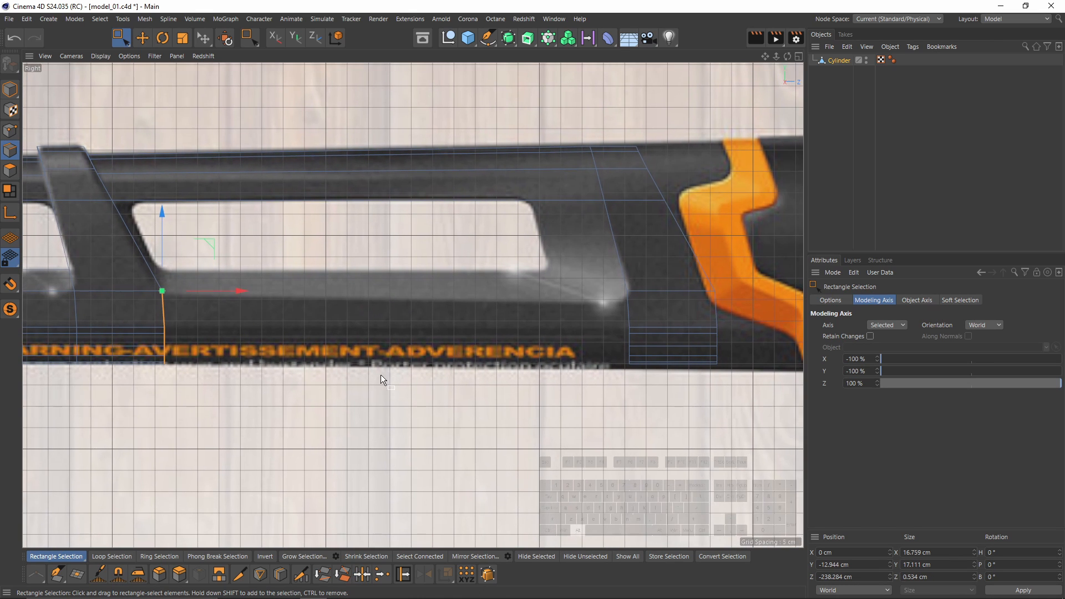
{"action": "left_click_drag", "start_coordinate": [603, 304], "coordinate": [649, 391], "text": "shift"}
{"action": "middle_click", "coordinate": [443, 396]}
{"action": "middle_click", "coordinate": [264, 240]}
{"action": "left_click_drag", "start_coordinate": [264, 245], "coordinate": [325, 298], "text": "alt"}
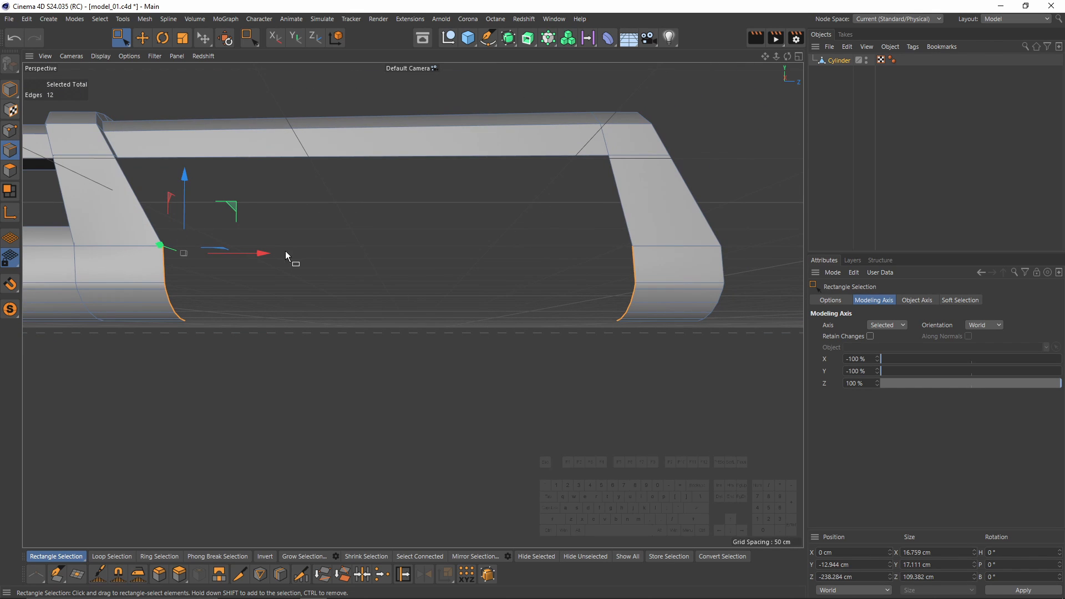
{"action": "right_click_drag", "start_coordinate": [200, 267], "coordinate": [217, 269], "text": "alt"}
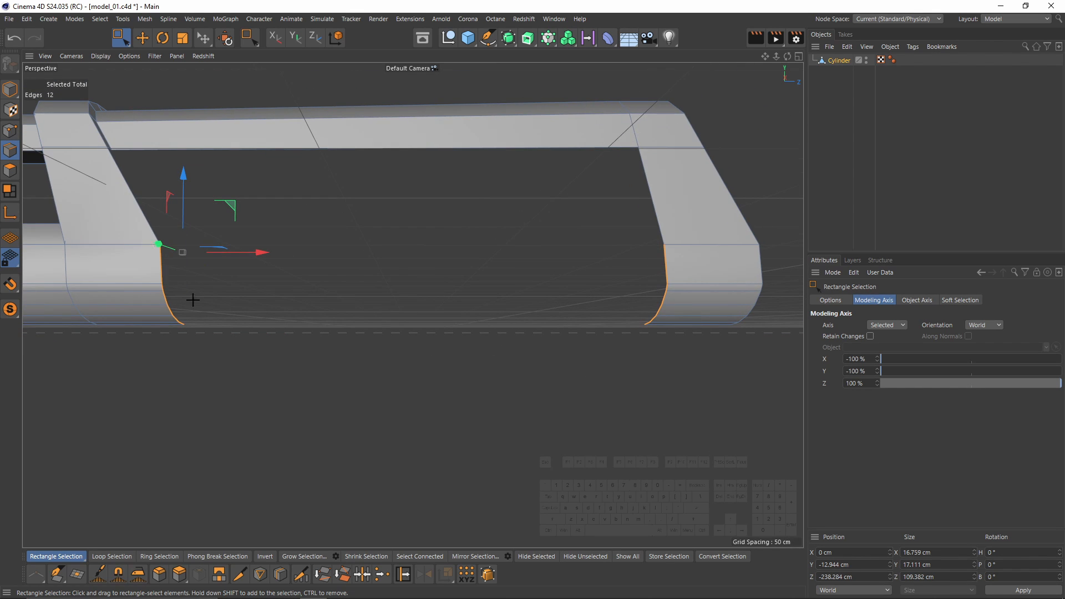
{"action": "left_click_drag", "start_coordinate": [133, 230], "coordinate": [269, 391]}
{"action": "left_click_drag", "start_coordinate": [263, 330], "coordinate": [188, 282], "text": "alt"}
{"action": "left_click_drag", "start_coordinate": [164, 243], "coordinate": [268, 400]}
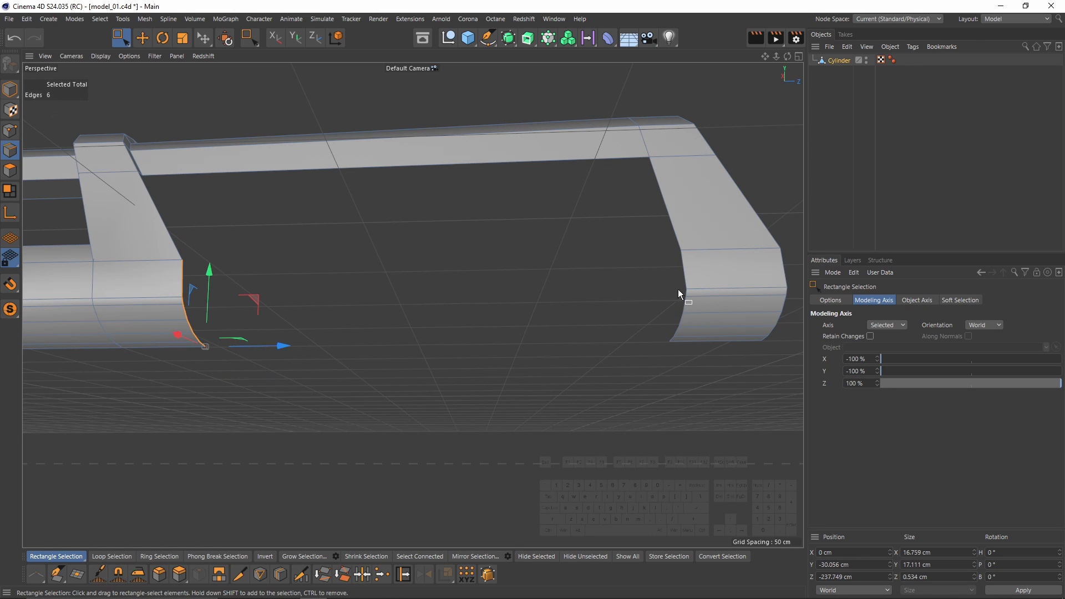
Select the six facing lower edges on each strut and join them with Stitch and Sew to form the lower rail.
{"action": "left_click_drag", "start_coordinate": [621, 222], "coordinate": [706, 379]}
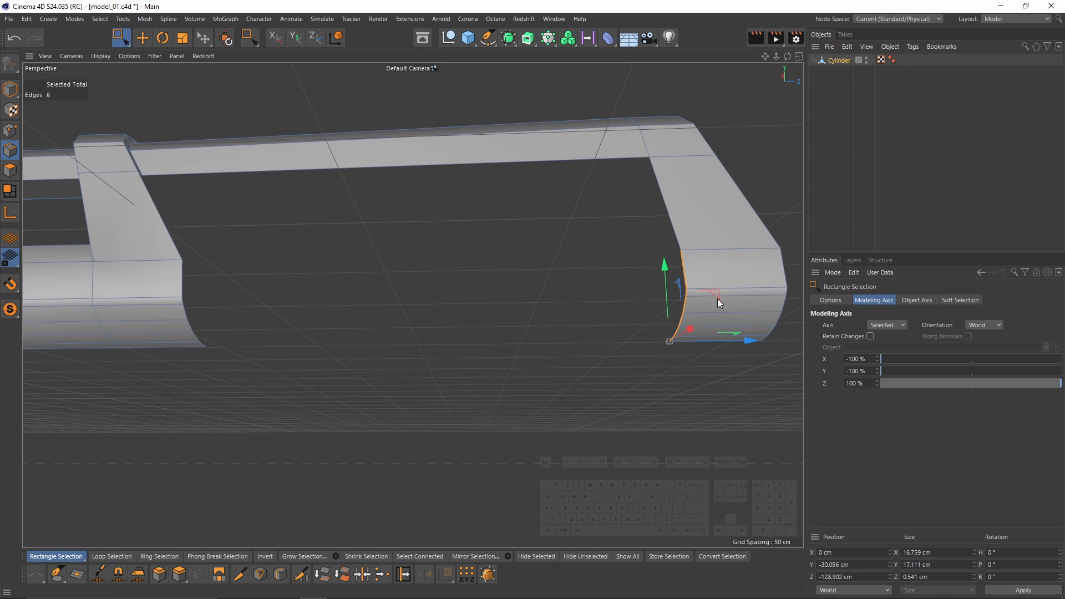
{"action": "middle_click_drag", "start_coordinate": [693, 200], "coordinate": [651, 198], "text": "alt"}
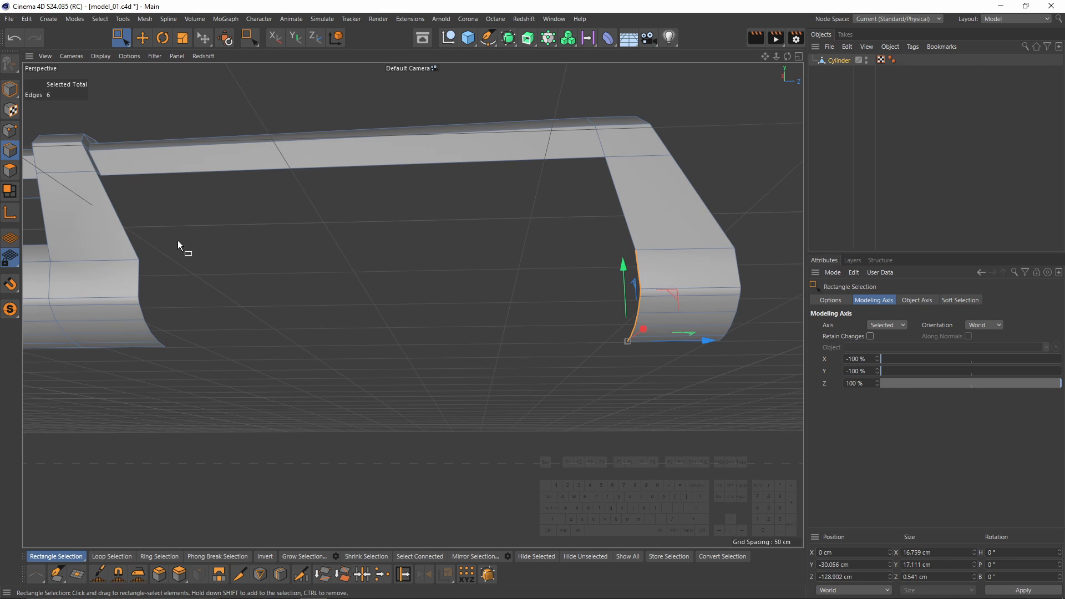
{"action": "left_click_drag", "start_coordinate": [113, 245], "coordinate": [239, 391], "text": "shift"}
{"action": "right_click", "coordinate": [504, 331]}
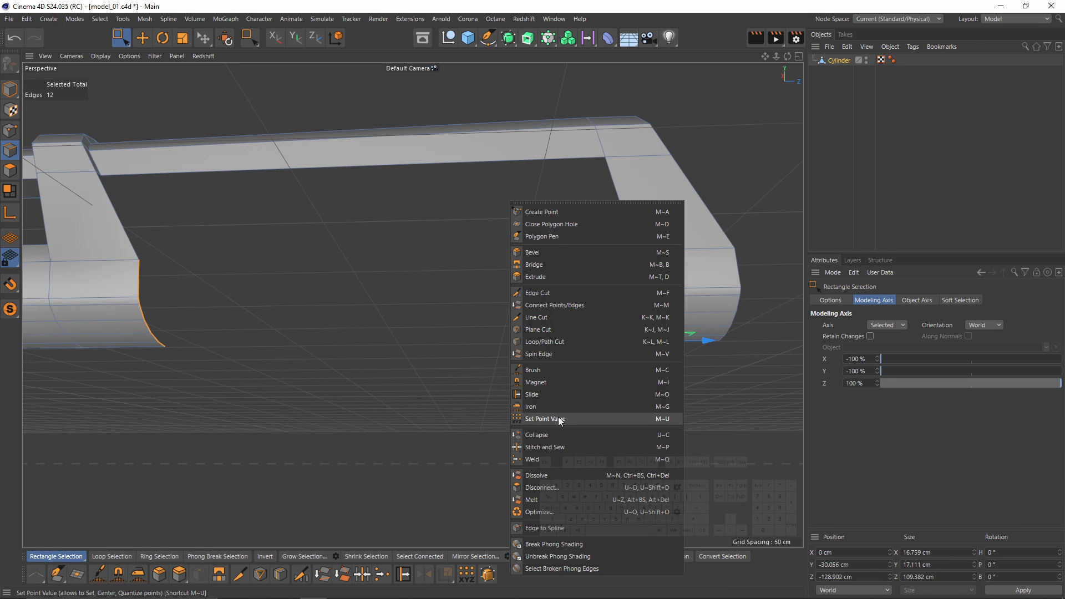
{"action": "left_click", "coordinate": [567, 446]}
{"action": "left_click_drag", "start_coordinate": [629, 251], "coordinate": [164, 245]}
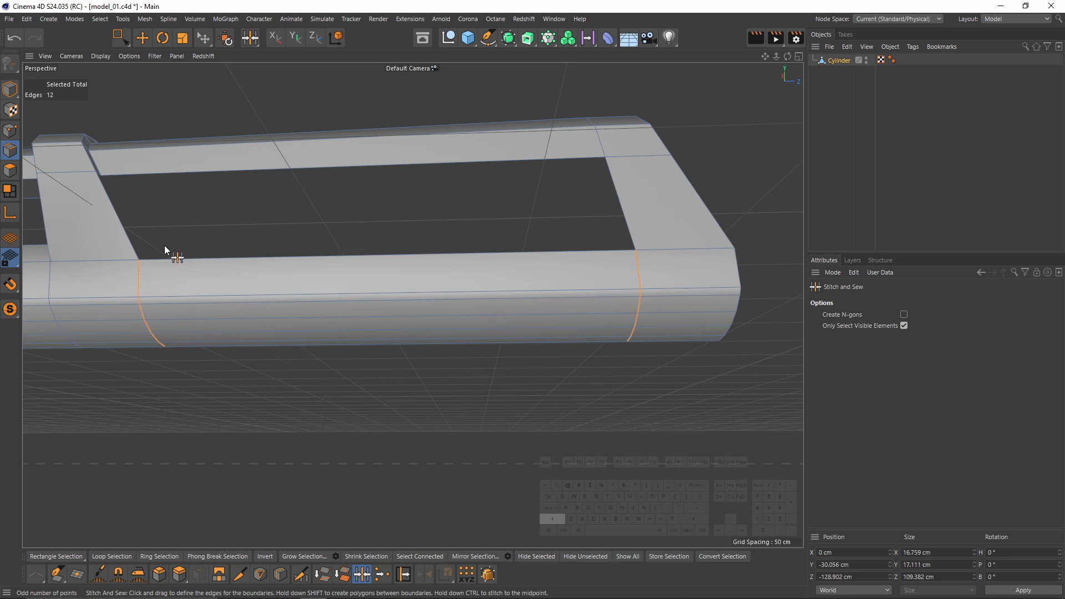
Extrude the upper rail's bottom edge inward and set the new edge's X position to 0 cm.
{"action": "left_click_drag", "start_coordinate": [233, 280], "coordinate": [438, 326], "text": "alt"}
{"action": "middle_click", "coordinate": [433, 330]}
{"action": "middle_click", "coordinate": [239, 433]}
{"action": "middle_click_drag", "start_coordinate": [326, 291], "coordinate": [365, 327], "text": "alt"}
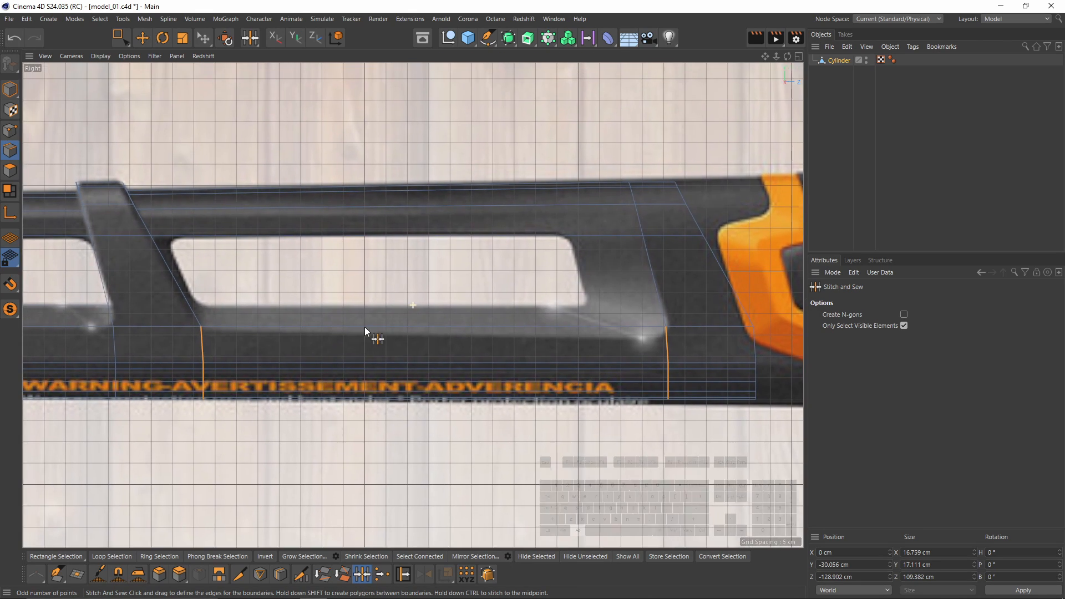
{"action": "middle_click", "coordinate": [363, 326]}
{"action": "middle_click", "coordinate": [195, 215]}
{"action": "left_click_drag", "start_coordinate": [195, 215], "coordinate": [435, 114], "text": "alt"}
{"action": "key", "text": "e"}
{"action": "left_click", "coordinate": [314, 182]}
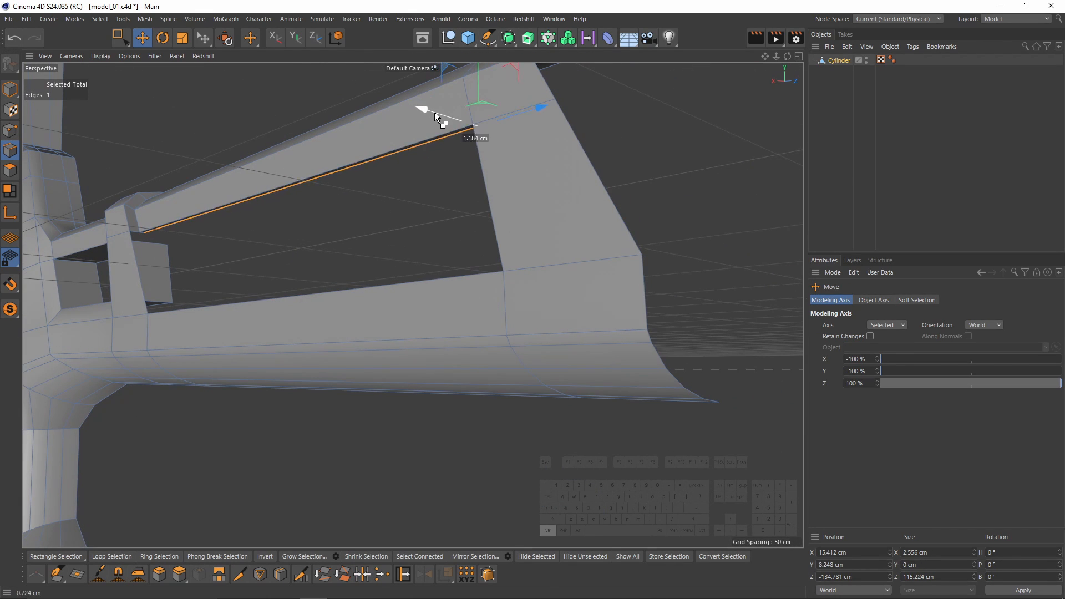
{"action": "double_click", "coordinate": [855, 556]}
{"action": "type", "text": "0"}
{"action": "key", "text": "Return"}
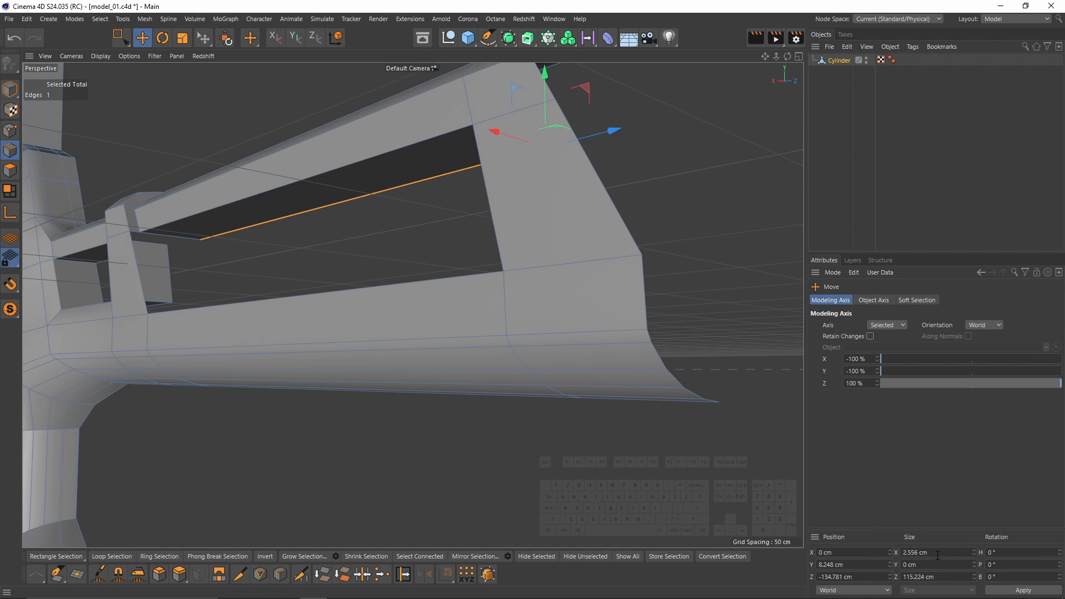
Lower the copied strut's lower cross edge to about Y -15.8 cm and the original strut's lower corner point to about Y -13.7 cm.
{"action": "key", "text": "F3"}
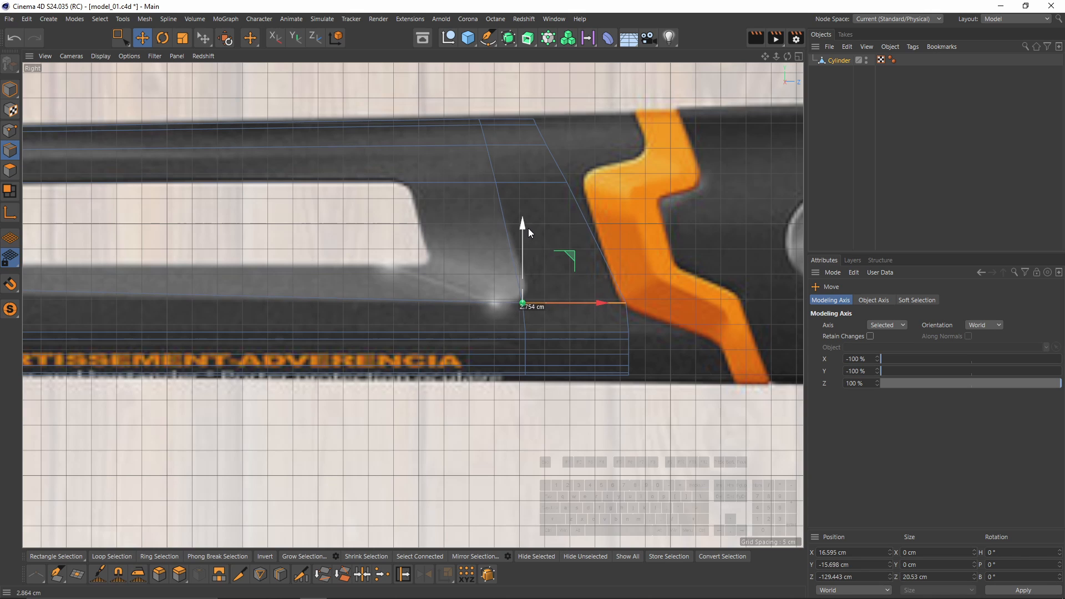
{"action": "mouse_move", "coordinate": [529, 229]}
{"action": "left_mouse_down"}
{"action": "mouse_move", "coordinate": [527, 216]}
{"action": "mouse_move", "coordinate": [530, 230]}
{"action": "left_mouse_up"}
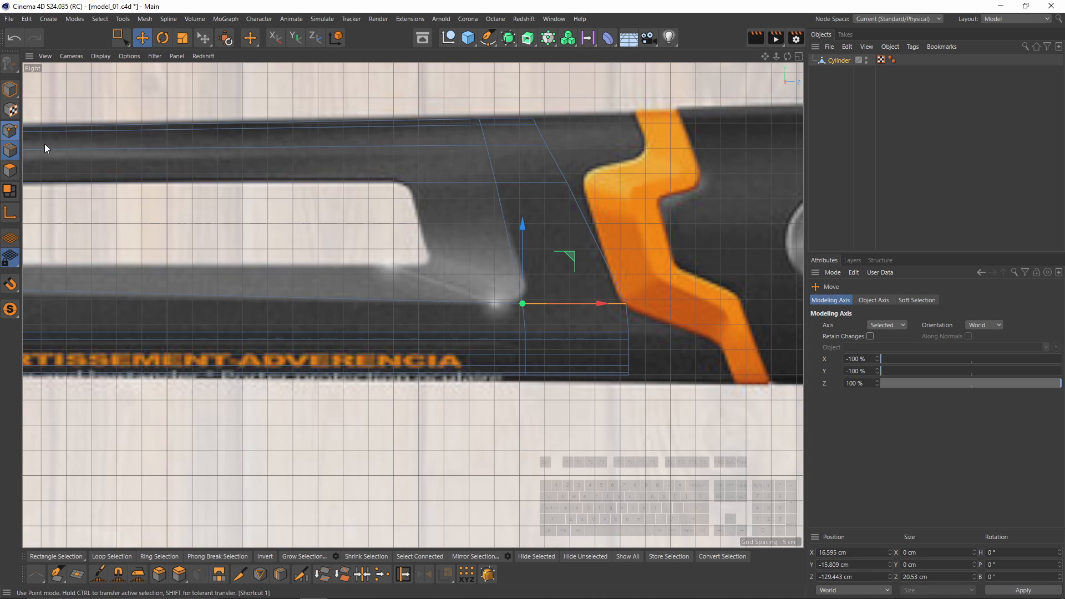
{"action": "key", "text": "0"}
{"action": "left_click", "coordinate": [18, 128]}
{"action": "middle_click_drag", "start_coordinate": [235, 232], "coordinate": [572, 215], "text": "alt"}
{"action": "left_click", "coordinate": [312, 272]}
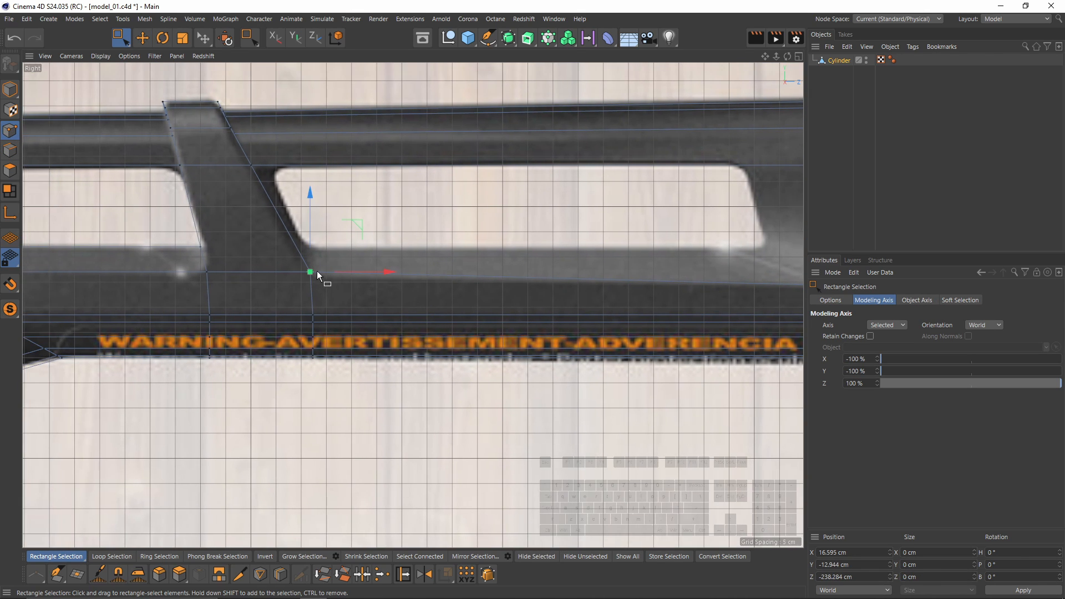
{"action": "left_click_drag", "start_coordinate": [310, 197], "coordinate": [310, 201]}
{"action": "middle_click_drag", "start_coordinate": [278, 191], "coordinate": [227, 227], "text": "alt"}
Extrude the lower rail's top edge upward to about Y -8.4 cm, following the window's lower border in the reference.
{"action": "left_click", "coordinate": [10, 150]}
{"action": "key", "text": "e"}
{"action": "middle_click", "coordinate": [256, 277]}
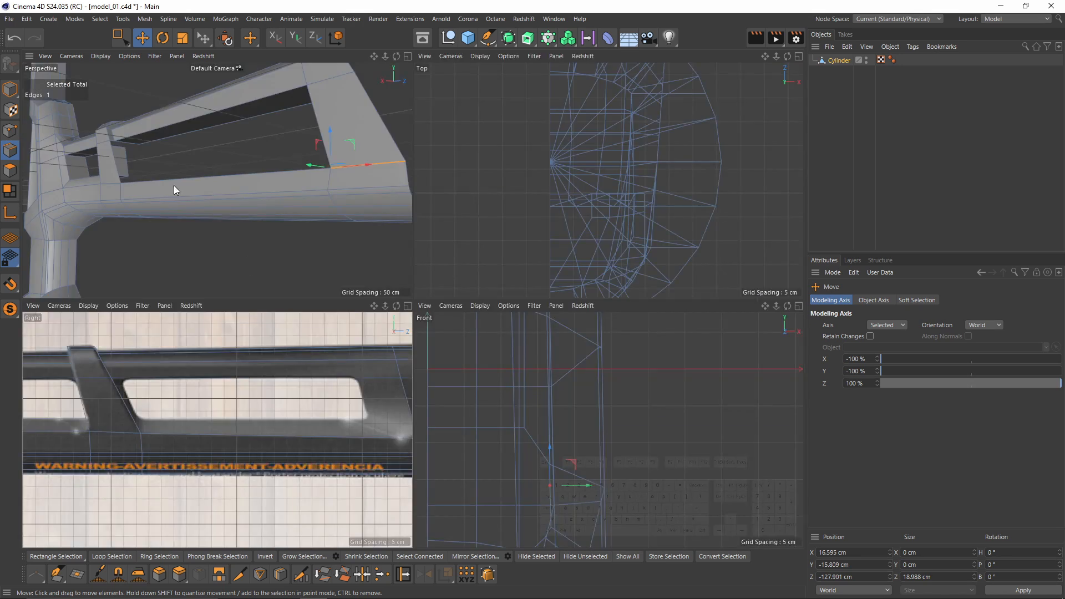
{"action": "middle_click", "coordinate": [174, 185]}
{"action": "left_click_drag", "start_coordinate": [410, 304], "coordinate": [351, 367], "text": "alt"}
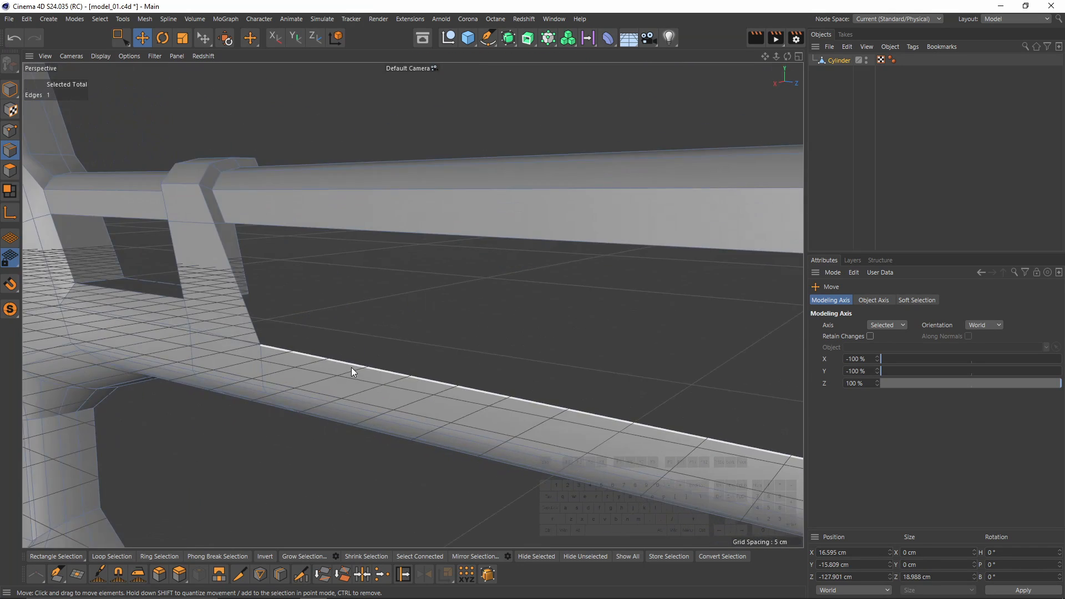
{"action": "left_click", "coordinate": [351, 367]}
{"action": "middle_click", "coordinate": [351, 368]}
{"action": "middle_click", "coordinate": [320, 438]}
{"action": "middle_click", "coordinate": [436, 335]}
{"action": "middle_click", "coordinate": [400, 371]}
{"action": "middle_click_drag", "start_coordinate": [402, 311], "coordinate": [351, 314], "text": "alt"}
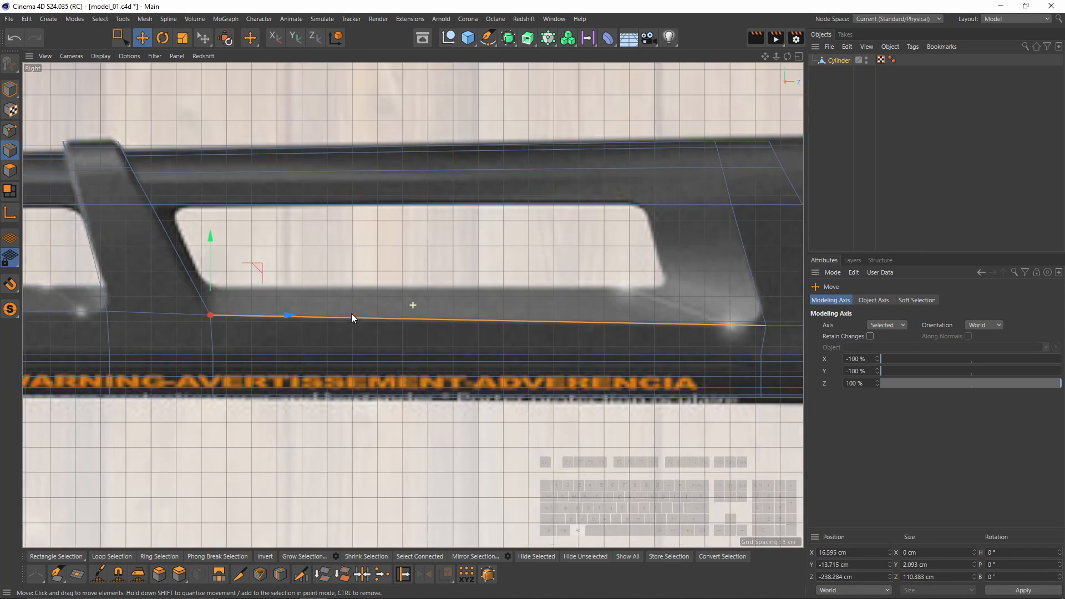
{"action": "left_click_drag", "start_coordinate": [158, 254], "coordinate": [161, 226]}
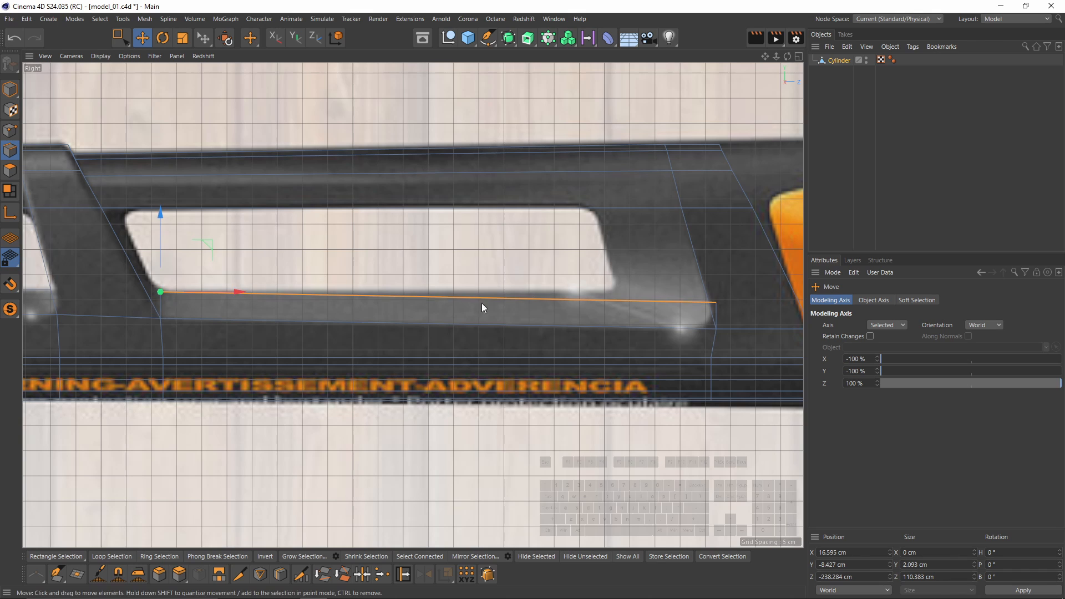
Move the extruded edge's end point near the copied strut onto the window's lower corner, at about Y -8.2 cm and Z -147.6 cm.
{"action": "left_click", "coordinate": [8, 132]}
{"action": "key", "text": "space"}
{"action": "left_click", "coordinate": [715, 301]}
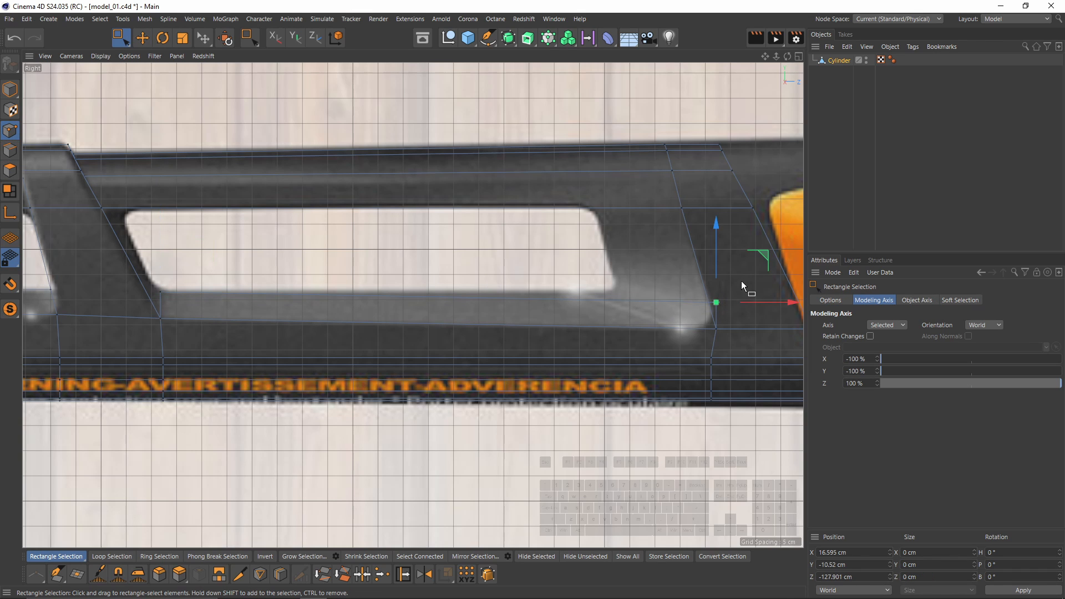
{"action": "left_click_drag", "start_coordinate": [767, 258], "coordinate": [667, 246]}
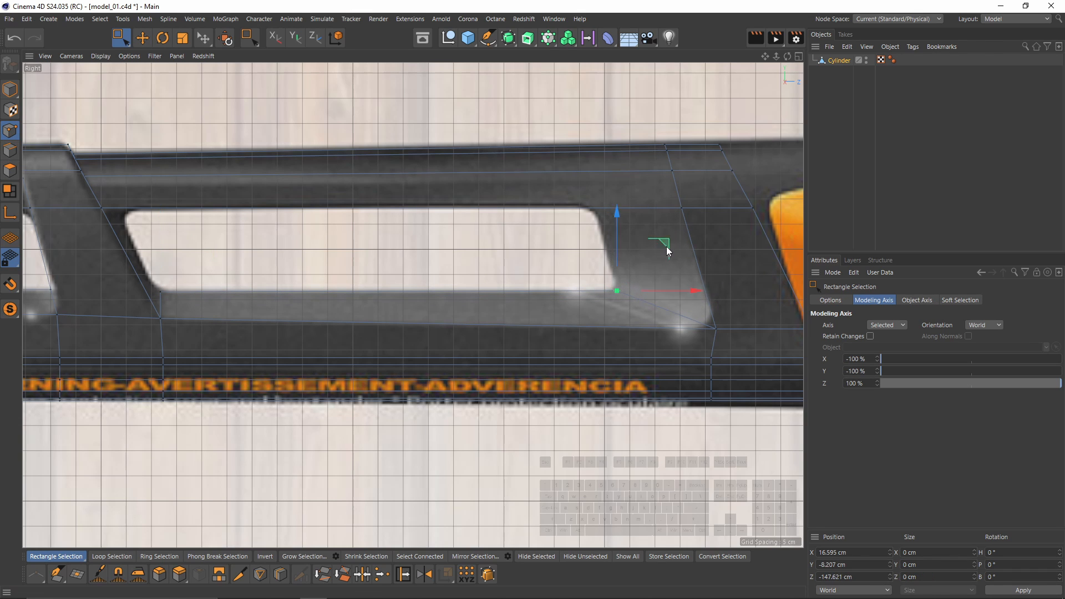
Move the lower rail's extruded edge inward to about X 14.1 cm and hide the grid in the perspective view.
{"action": "left_click", "coordinate": [7, 150]}
{"action": "key", "text": "space"}
{"action": "middle_click", "coordinate": [238, 271]}
{"action": "middle_click", "coordinate": [203, 169]}
{"action": "left_click_drag", "start_coordinate": [202, 167], "coordinate": [164, 281], "text": "alt"}
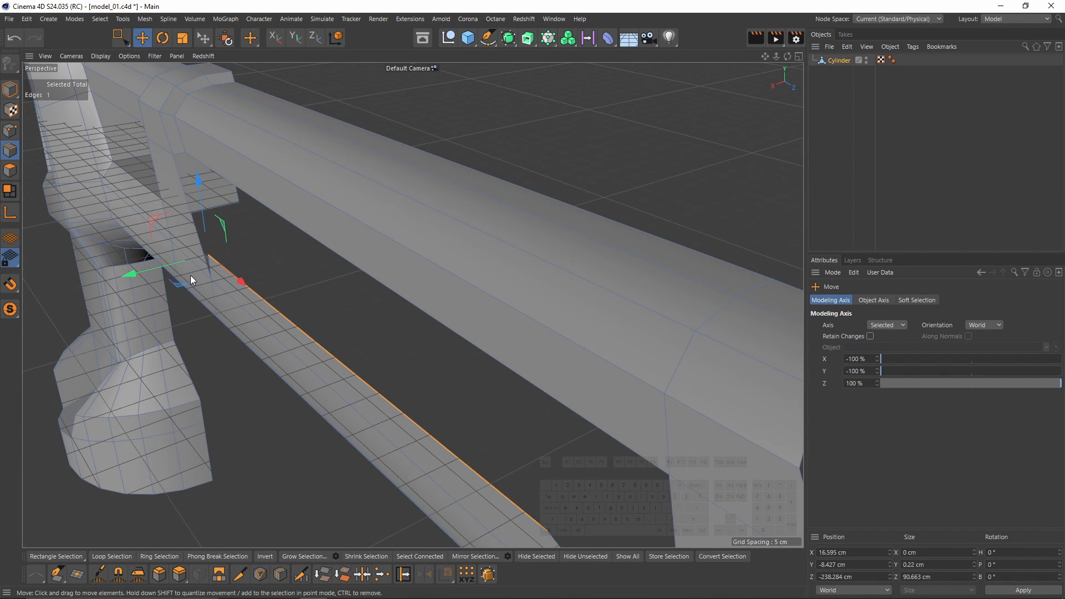
{"action": "middle_click_drag", "start_coordinate": [257, 204], "coordinate": [305, 142], "text": "alt"}
{"action": "left_click_drag", "start_coordinate": [173, 212], "coordinate": [134, 237]}
{"action": "left_click", "coordinate": [154, 56]}
{"action": "left_click", "coordinate": [195, 291]}
{"action": "middle_click", "coordinate": [288, 294]}
{"action": "middle_click", "coordinate": [382, 277]}
{"action": "left_click_drag", "start_coordinate": [411, 305], "coordinate": [466, 238], "text": "alt"}
Extrude the lower rail's raised edge inward and set the resulting edge's X position to 0 cm.
{"action": "middle_click", "coordinate": [454, 250]}
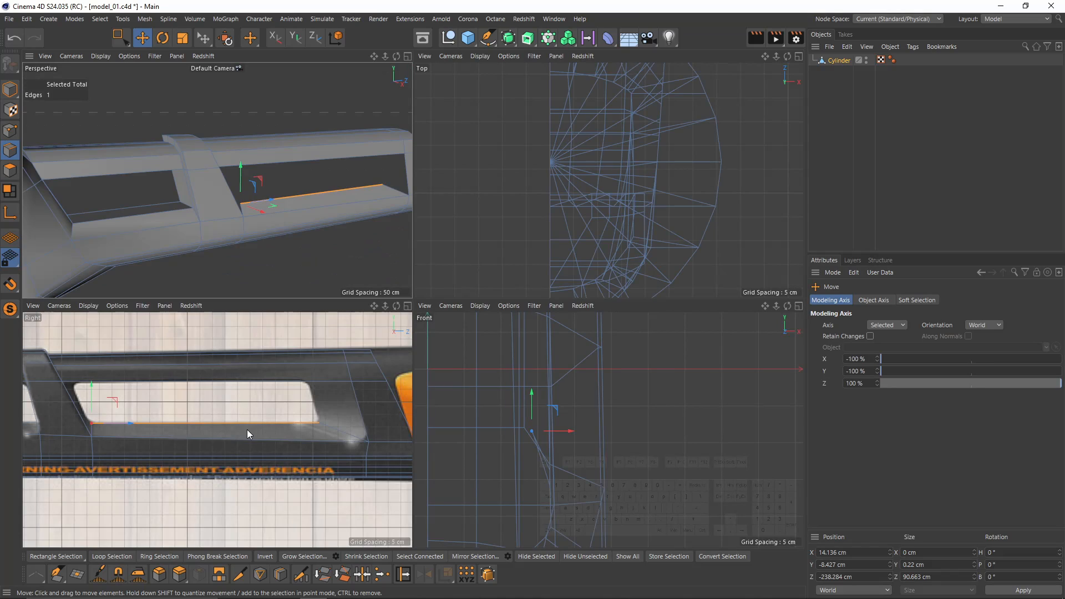
{"action": "middle_click", "coordinate": [257, 197]}
{"action": "left_click_drag", "start_coordinate": [305, 281], "coordinate": [145, 300], "text": "alt"}
{"action": "middle_click", "coordinate": [166, 327]}
{"action": "middle_click_drag", "start_coordinate": [173, 444], "coordinate": [336, 434], "text": "alt"}
{"action": "middle_click", "coordinate": [329, 283]}
{"action": "left_click_drag", "start_coordinate": [323, 322], "coordinate": [349, 298], "text": "alt"}
{"action": "left_click_drag", "start_coordinate": [230, 338], "coordinate": [299, 323]}
{"action": "left_click_drag", "start_coordinate": [457, 337], "coordinate": [362, 245], "text": "alt"}
{"action": "double_click", "coordinate": [842, 552]}
{"action": "type", "text": "0"}
{"action": "key", "text": "Return"}
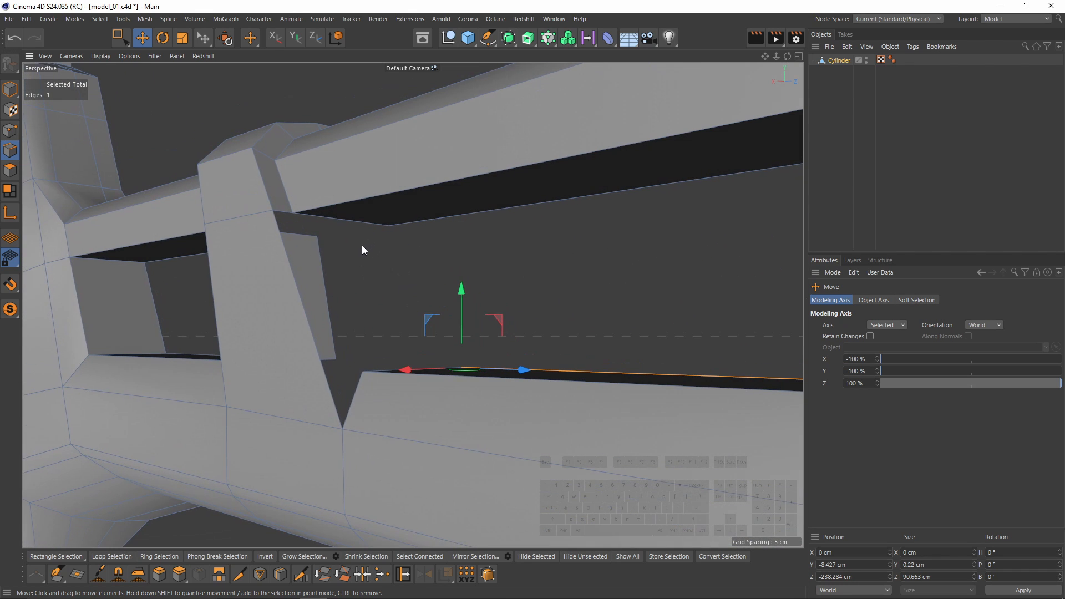
Fill the gaps beside the original strut between the upper and lower rails with Polygon Pen polygons.
{"action": "key", "text": "m"}
{"action": "key", "text": "e"}
{"action": "left_click_drag", "start_coordinate": [404, 339], "coordinate": [344, 200], "text": "alt"}
{"action": "middle_click", "coordinate": [375, 354]}
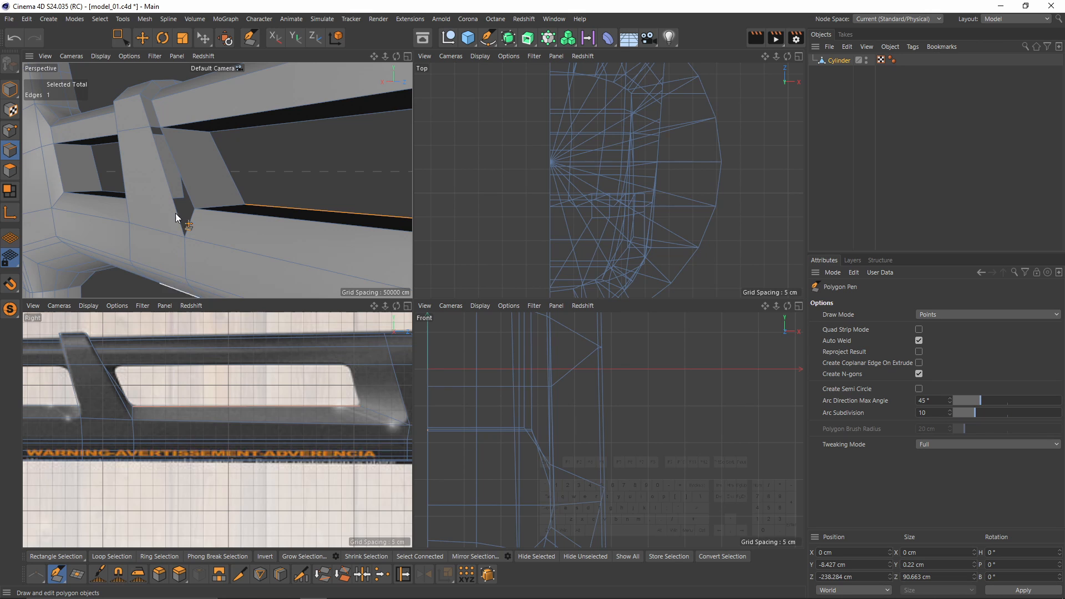
{"action": "scroll", "coordinate": [211, 204], "scroll_direction": "up", "scroll_amount": 3}
{"action": "mouse_move", "coordinate": [143, 168]}
{"action": "left_mouse_down", "text": "ctrl"}
{"action": "mouse_move", "coordinate": [116, 184]}
{"action": "mouse_move", "coordinate": [129, 140]}
{"action": "mouse_move", "coordinate": [133, 158]}
{"action": "left_mouse_up", "text": "ctrl"}
{"action": "key", "text": "ctrl+z"}
{"action": "left_click_drag", "start_coordinate": [162, 231], "coordinate": [138, 252], "text": "ctrl"}
{"action": "scroll", "coordinate": [172, 165], "scroll_direction": "up", "scroll_amount": 3}
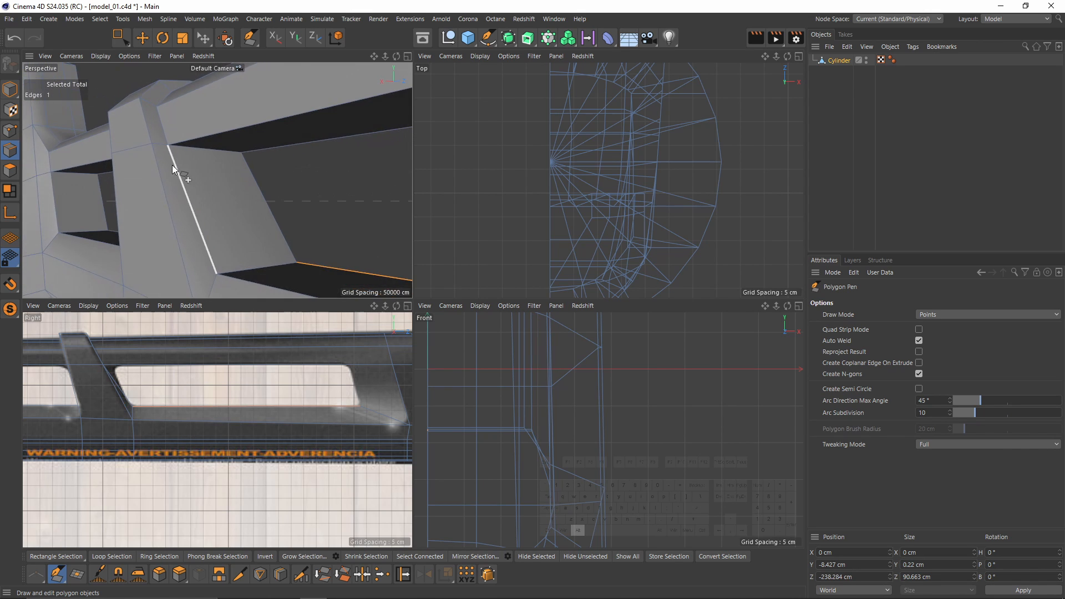
Move the point where the original strut meets the upper rail's underside about 3 cm along Z toward the window's upper corner.
{"action": "left_click", "coordinate": [10, 125]}
{"action": "key", "text": "e"}
{"action": "left_click", "coordinate": [161, 141]}
{"action": "scroll", "coordinate": [97, 371], "scroll_direction": "up", "scroll_amount": 3}
{"action": "left_click_drag", "start_coordinate": [139, 358], "coordinate": [148, 359]}
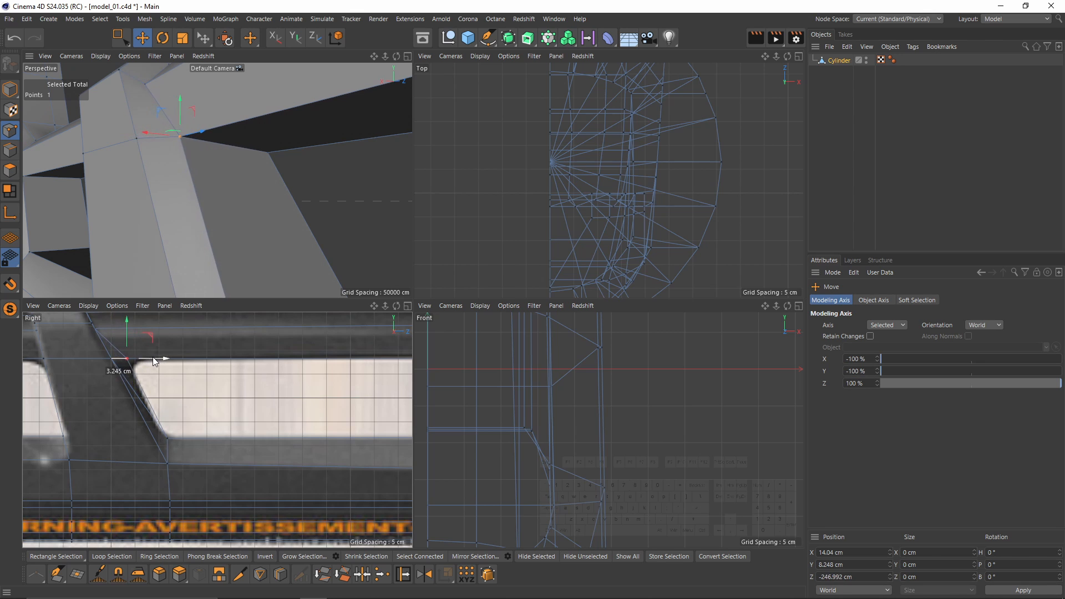
Undo the last move of the point where the original strut meets the upper rail.
{"action": "key", "text": "ctrl+z"}
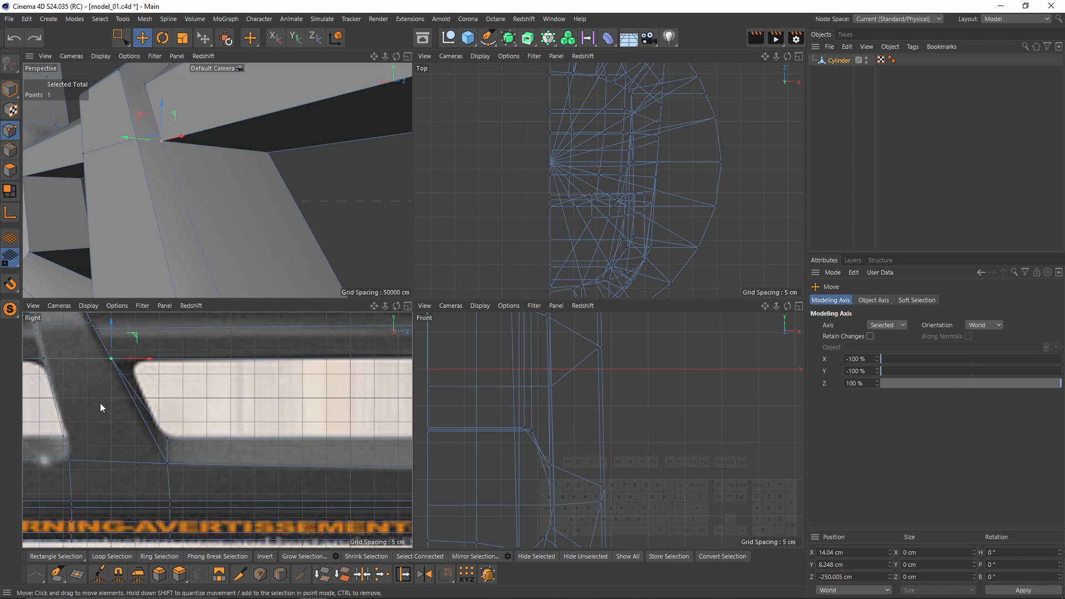
{"action": "middle_click", "coordinate": [239, 142]}
{"action": "scroll", "coordinate": [239, 142], "scroll_direction": "down", "scroll_amount": 5}
{"action": "left_click_drag", "start_coordinate": [429, 251], "coordinate": [476, 265], "text": "alt"}
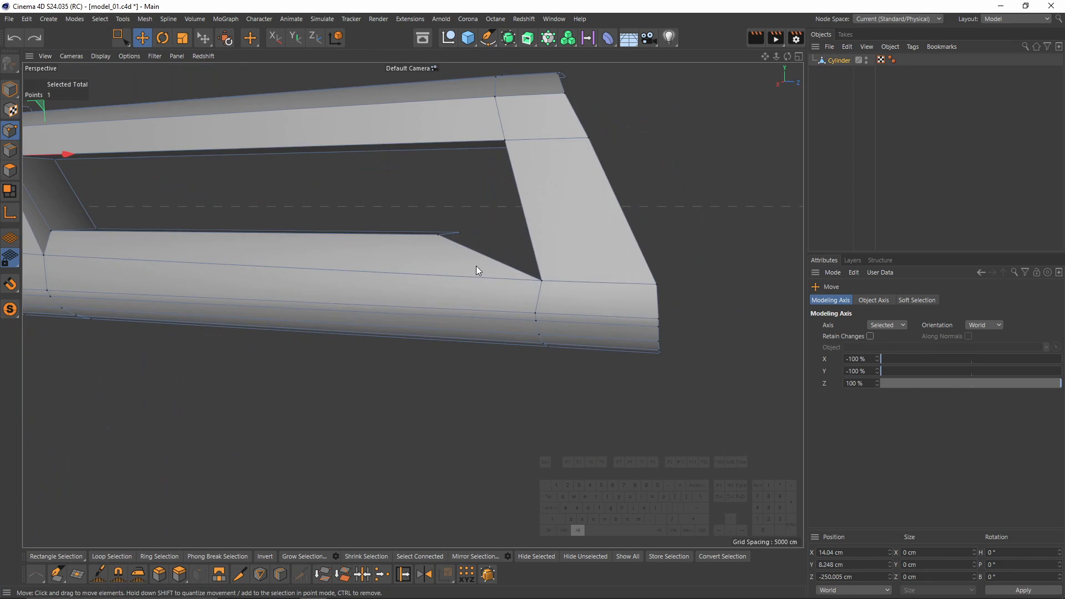
Try to extrude the lower rail's slanted edge at the window's far end up to the upper rail with the Polygon Pen.
{"action": "middle_click", "coordinate": [476, 265]}
{"action": "middle_click", "coordinate": [377, 338]}
{"action": "middle_click", "coordinate": [377, 338]}
{"action": "middle_click", "coordinate": [285, 211]}
{"action": "middle_click", "coordinate": [540, 275]}
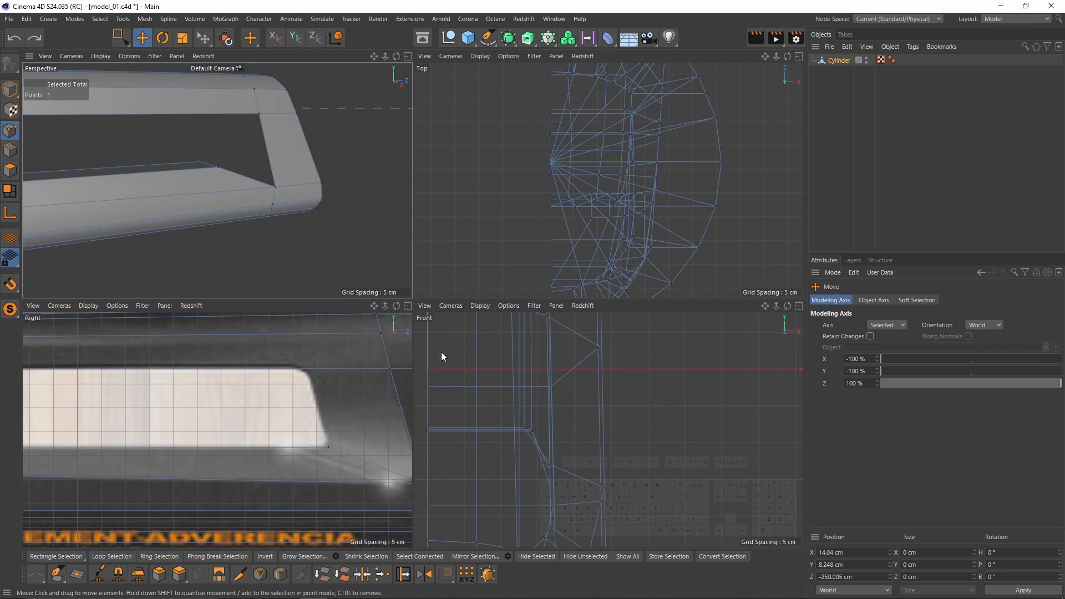
{"action": "scroll", "coordinate": [332, 419], "scroll_direction": "down", "scroll_amount": 5}
{"action": "middle_click_drag", "start_coordinate": [315, 388], "coordinate": [290, 421], "text": "alt"}
{"action": "scroll", "coordinate": [331, 418], "scroll_direction": "up", "scroll_amount": 3}
{"action": "middle_click", "coordinate": [333, 244]}
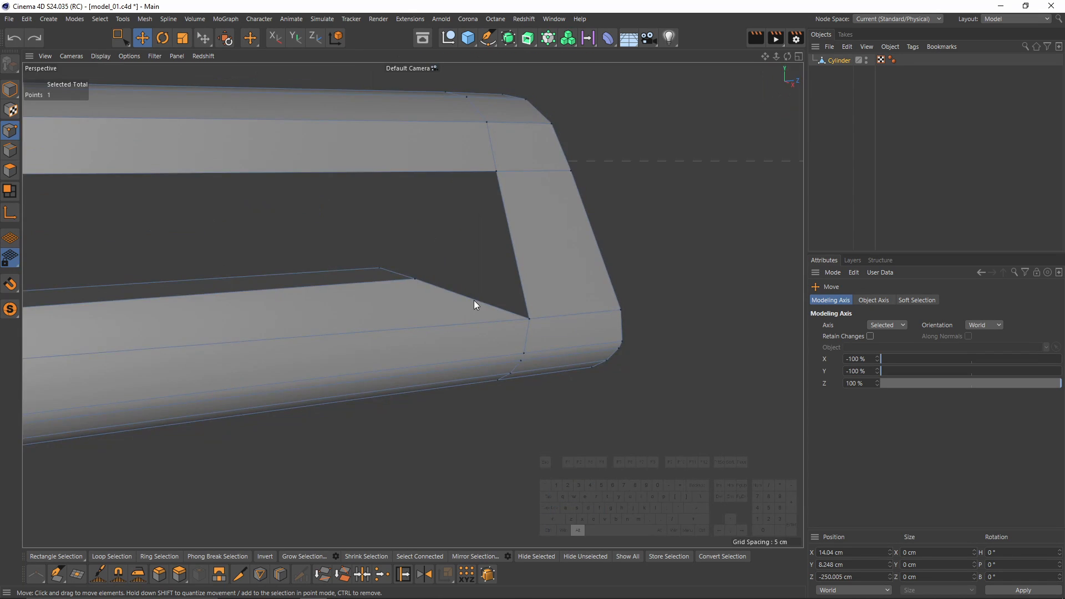
{"action": "left_click_drag", "start_coordinate": [485, 310], "coordinate": [583, 312], "text": "alt"}
{"action": "middle_click", "coordinate": [583, 312]}
{"action": "middle_click", "coordinate": [268, 215]}
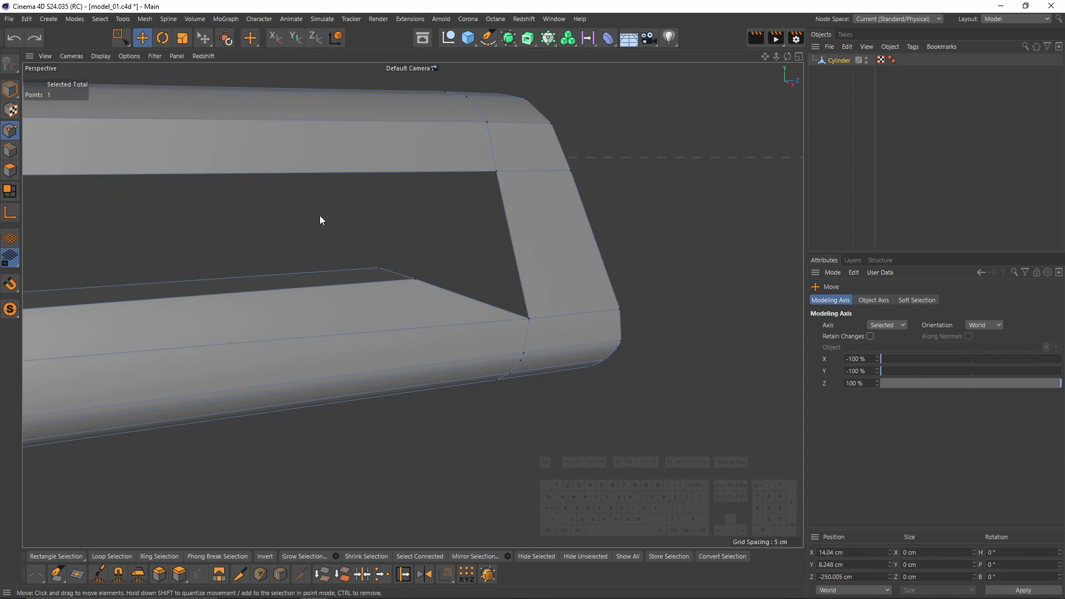
{"action": "key", "text": "m"}
{"action": "key", "text": "e"}
{"action": "left_click_drag", "start_coordinate": [457, 292], "coordinate": [456, 147], "text": "ctrl"}
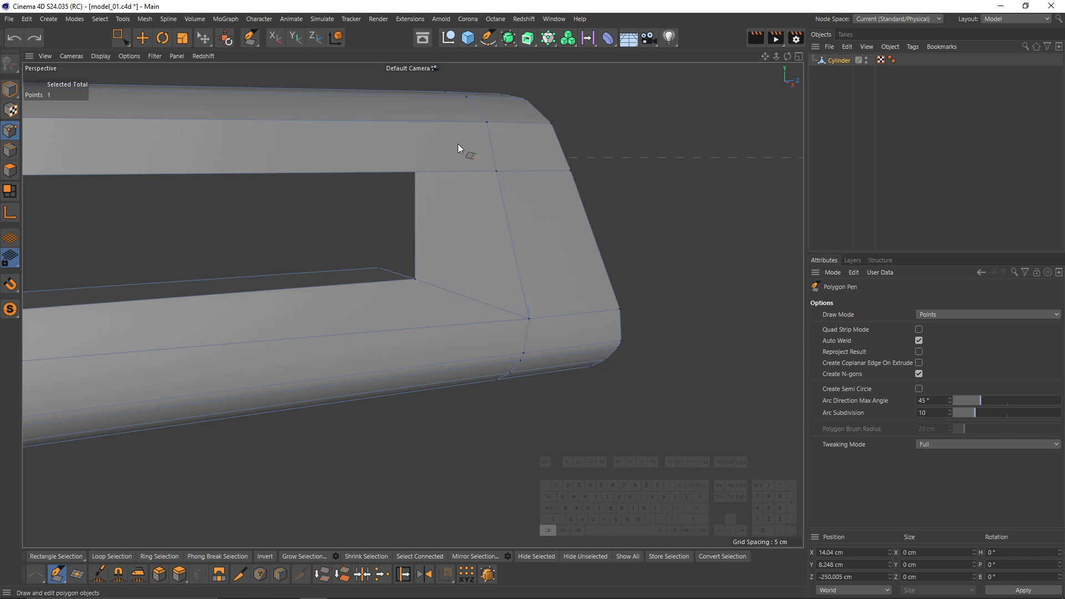
{"action": "left_click_drag", "start_coordinate": [481, 259], "coordinate": [532, 242], "text": "alt"}
{"action": "key", "text": "ctrl+z"}
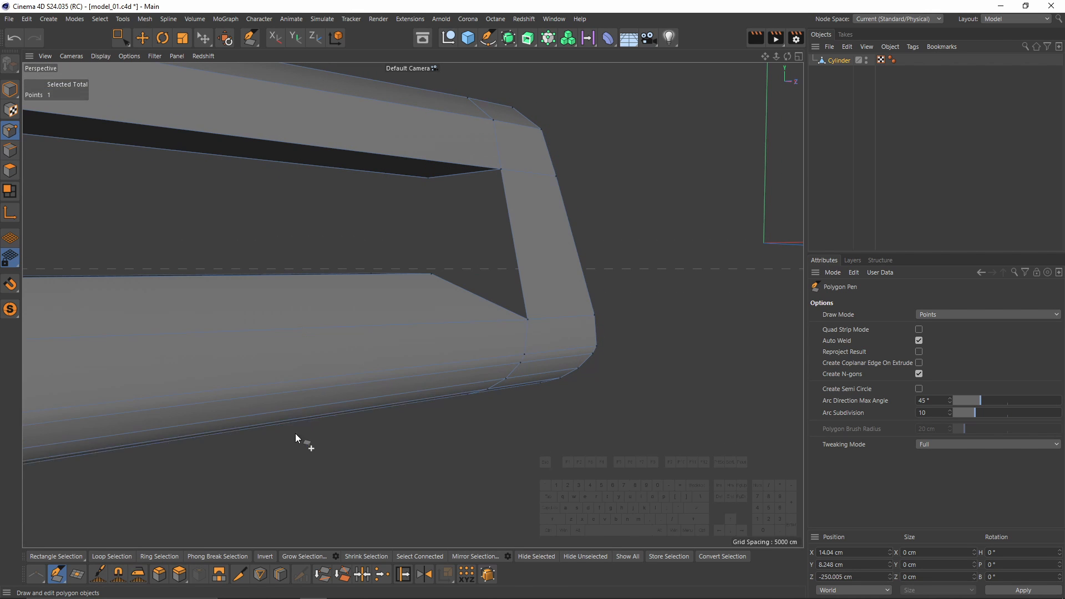
Add a loop cut across the upper rail at the window's far upper corner, following the side-view reference.
{"action": "middle_click", "coordinate": [295, 432]}
{"action": "key", "text": "m"}
{"action": "key", "text": "l"}
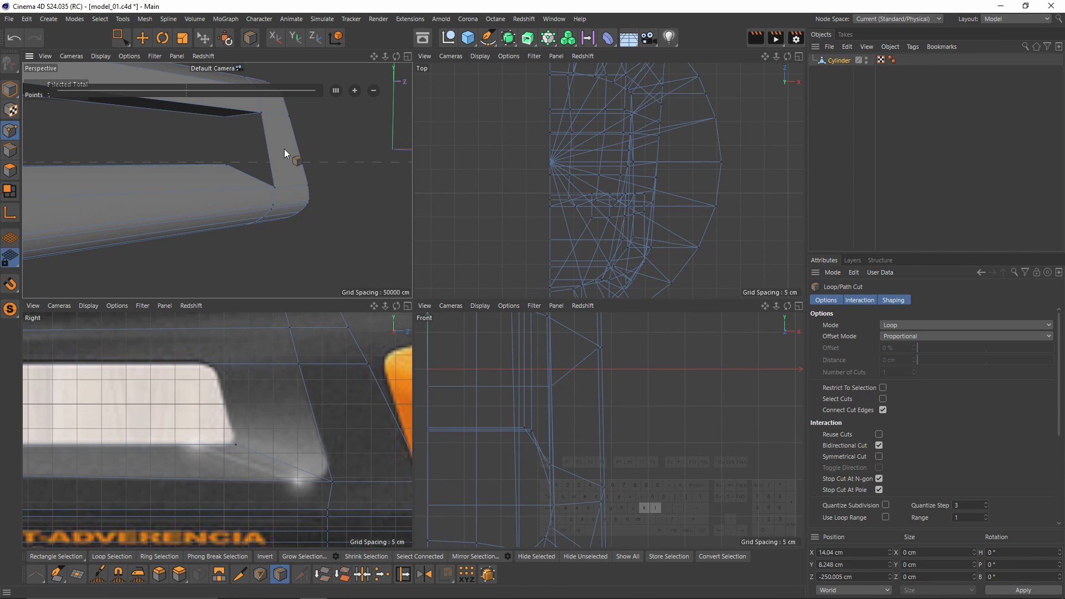
{"action": "left_click", "coordinate": [232, 373]}
{"action": "middle_click", "coordinate": [351, 195]}
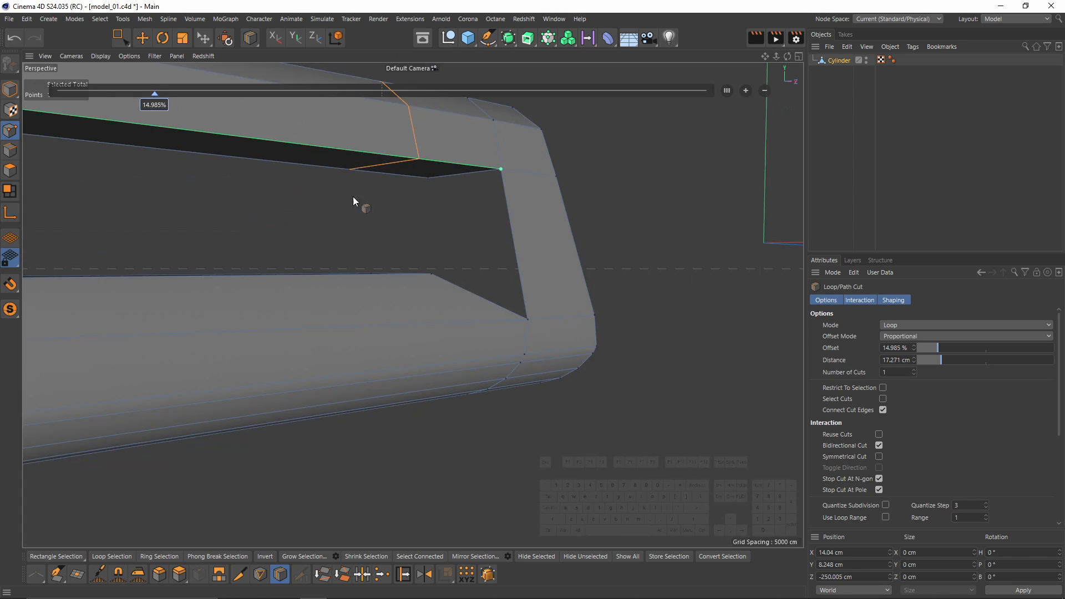
Delete the short underside polygon of the upper rail between the new cut and the end strut.
{"action": "left_click_drag", "start_coordinate": [353, 196], "coordinate": [343, 248], "text": "alt"}
{"action": "middle_click", "coordinate": [342, 250]}
{"action": "middle_click", "coordinate": [284, 221]}
{"action": "left_click_drag", "start_coordinate": [285, 223], "coordinate": [351, 254], "text": "alt"}
{"action": "left_click", "coordinate": [7, 177]}
{"action": "key", "text": "e"}
{"action": "left_click", "coordinate": [350, 197]}
{"action": "key", "text": "Delete"}
Fill the gap at the window's far end by extruding the lower rail's slanted edge up to the upper rail with the Polygon Pen.
{"action": "key", "text": "m"}
{"action": "key", "text": "e"}
{"action": "left_click_drag", "start_coordinate": [374, 293], "coordinate": [361, 145], "text": "ctrl"}
Extrude the window's far vertical edge inward and set the resulting edge's X position and X size to 0.
{"action": "left_click_drag", "start_coordinate": [538, 277], "coordinate": [508, 300], "text": "alt"}
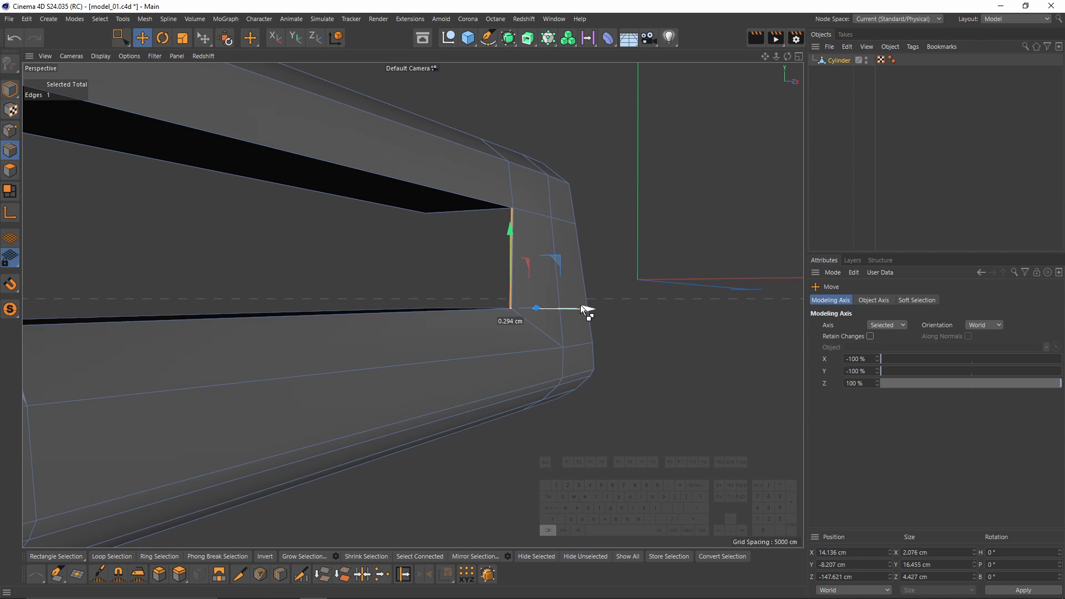
{"action": "left_click", "coordinate": [859, 551]}
{"action": "type", "text": "0"}
{"action": "key", "text": "Tab"}
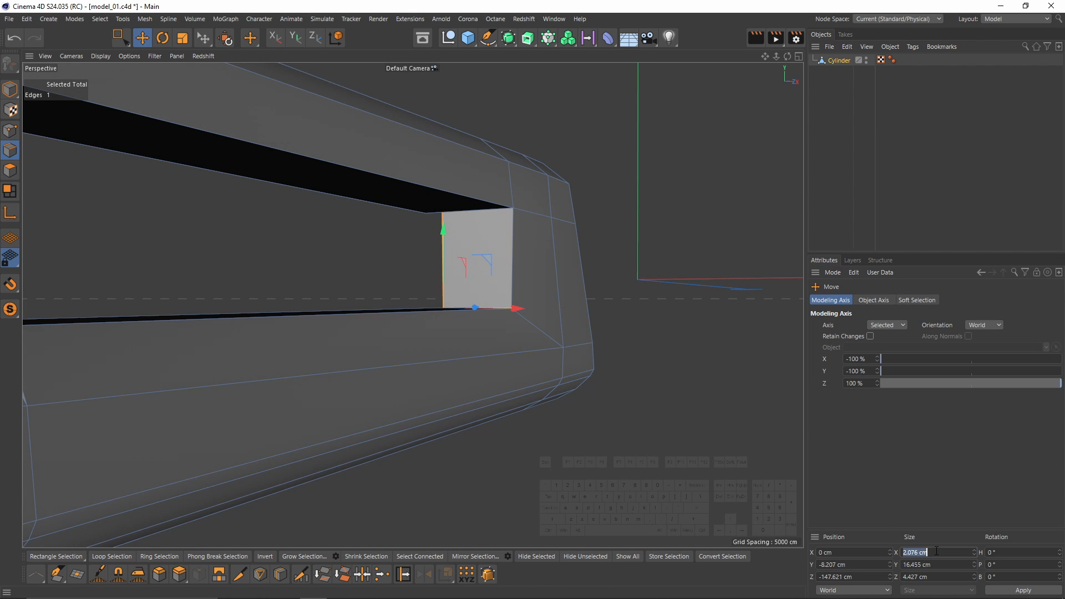
{"action": "type", "text": "0"}
{"action": "key", "text": "Return"}
Weld the new far window wall's upper and lower inner points to the inner points of the adjoining rail walls.
{"action": "left_click_drag", "start_coordinate": [460, 277], "coordinate": [553, 214], "text": "alt"}
{"action": "left_click", "coordinate": [9, 130]}
{"action": "scroll", "coordinate": [567, 192], "scroll_direction": "up", "scroll_amount": 3}
{"action": "key", "text": "space"}
{"action": "left_click_drag", "start_coordinate": [555, 178], "coordinate": [597, 313]}
{"action": "key", "text": "m"}
{"action": "key", "text": "q"}
{"action": "left_click", "coordinate": [573, 199]}
{"action": "key", "text": "space"}
{"action": "key", "text": "space"}
{"action": "left_click", "coordinate": [592, 315]}
Move the lower rail's edge along the long window about 3.7 cm inward to an X position of about 10.4 cm.
{"action": "right_click_drag", "start_coordinate": [592, 315], "coordinate": [538, 320], "text": "alt"}
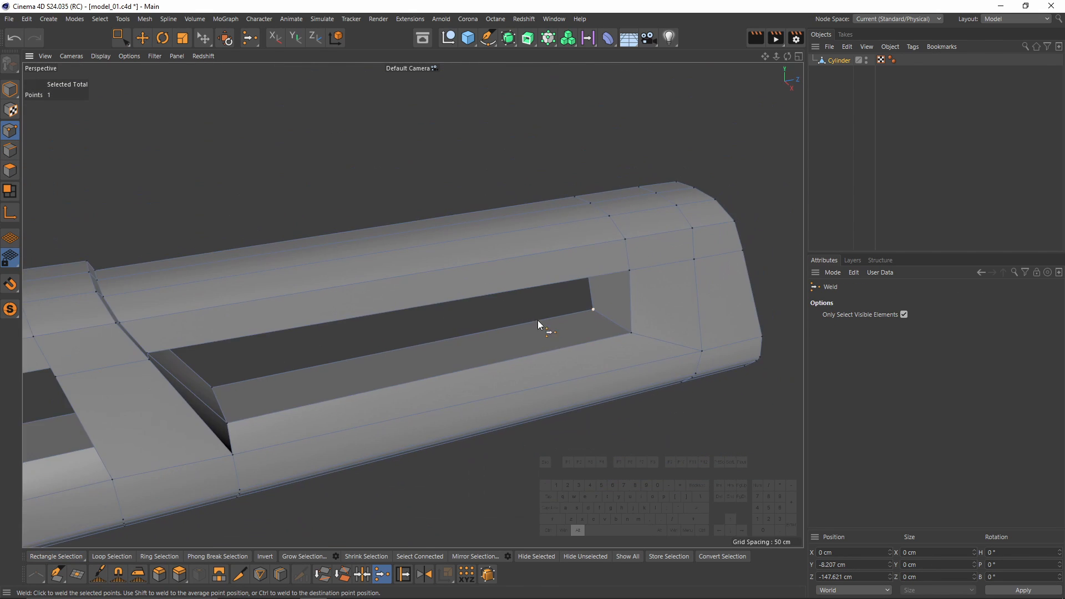
{"action": "left_click_drag", "start_coordinate": [537, 321], "coordinate": [400, 291], "text": "alt"}
{"action": "middle_click", "coordinate": [233, 355]}
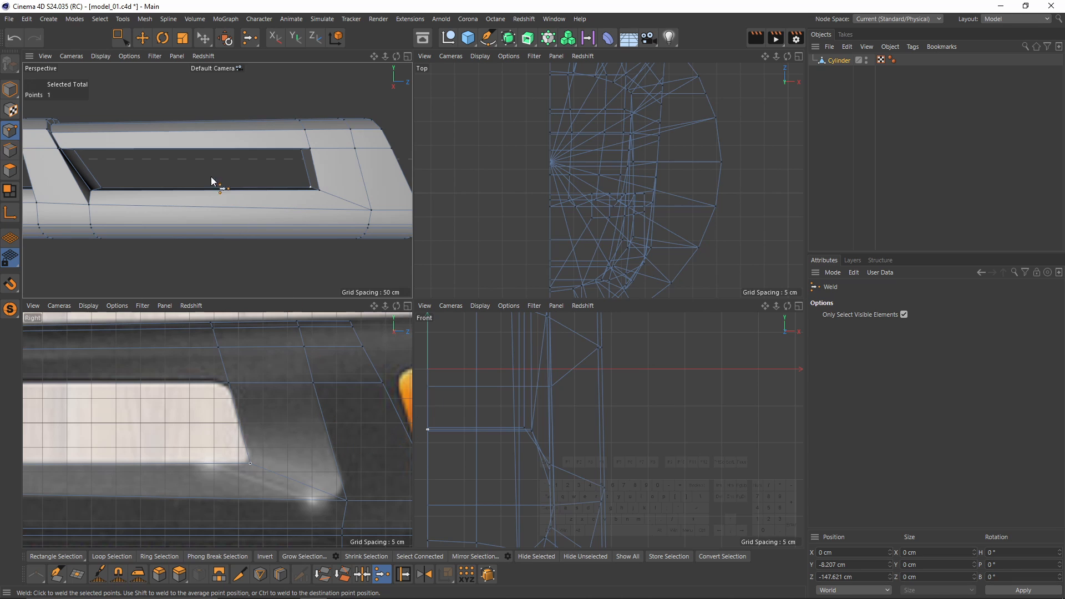
{"action": "middle_click_drag", "start_coordinate": [188, 209], "coordinate": [252, 185], "text": "alt"}
{"action": "left_click", "coordinate": [10, 156]}
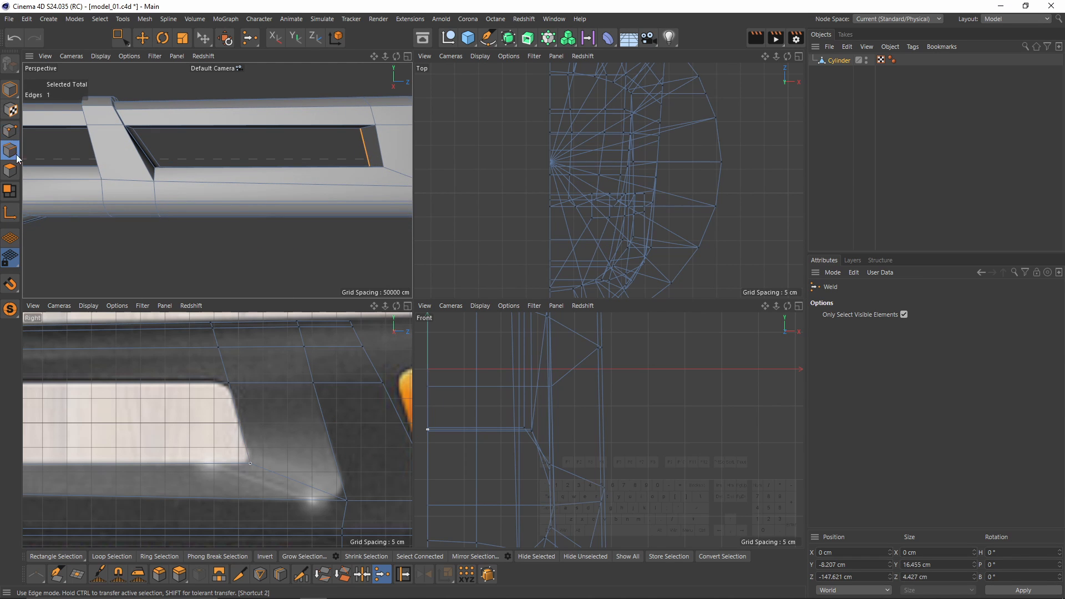
{"action": "key", "text": "e"}
{"action": "left_click_drag", "start_coordinate": [233, 185], "coordinate": [192, 204], "text": "alt"}
{"action": "left_click", "coordinate": [252, 182]}
{"action": "left_click_drag", "start_coordinate": [252, 182], "coordinate": [231, 226], "text": "alt"}
{"action": "left_click_drag", "start_coordinate": [177, 142], "coordinate": [132, 130], "text": "alt"}
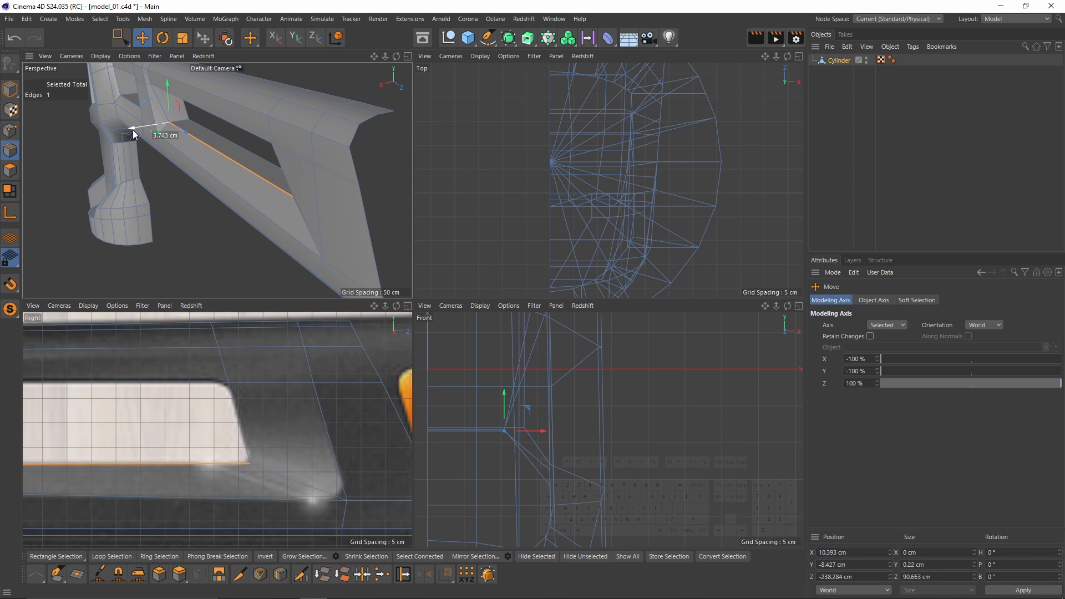
{"action": "left_click_drag", "start_coordinate": [260, 183], "coordinate": [269, 188], "text": "alt"}
{"action": "right_click_drag", "start_coordinate": [269, 188], "coordinate": [282, 205], "text": "alt"}
{"action": "left_click_drag", "start_coordinate": [282, 204], "coordinate": [220, 171], "text": "alt"}
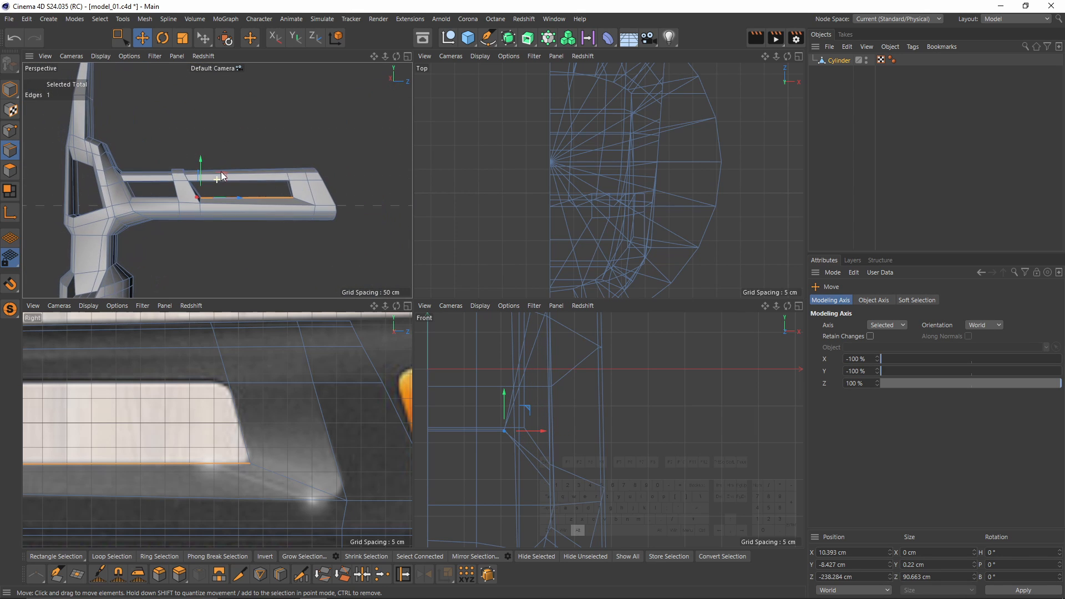
Move the upper rail's four end points about 16.9 cm along Z to the orange trim in the side view.
{"action": "mouse_move", "coordinate": [261, 423]}
{"action": "right_mouse_down", "text": "alt"}
{"action": "mouse_move", "coordinate": [194, 425]}
{"action": "mouse_move", "coordinate": [254, 413]}
{"action": "right_mouse_up", "text": "alt"}
{"action": "middle_click_drag", "start_coordinate": [254, 414], "coordinate": [222, 419], "text": "alt"}
{"action": "left_click", "coordinate": [10, 131]}
{"action": "key", "text": "0"}
{"action": "left_click_drag", "start_coordinate": [180, 349], "coordinate": [229, 397]}
{"action": "right_click_drag", "start_coordinate": [230, 397], "coordinate": [246, 391], "text": "alt"}
{"action": "left_click_drag", "start_coordinate": [214, 349], "coordinate": [221, 348]}
{"action": "left_click_drag", "start_coordinate": [162, 332], "coordinate": [280, 347]}
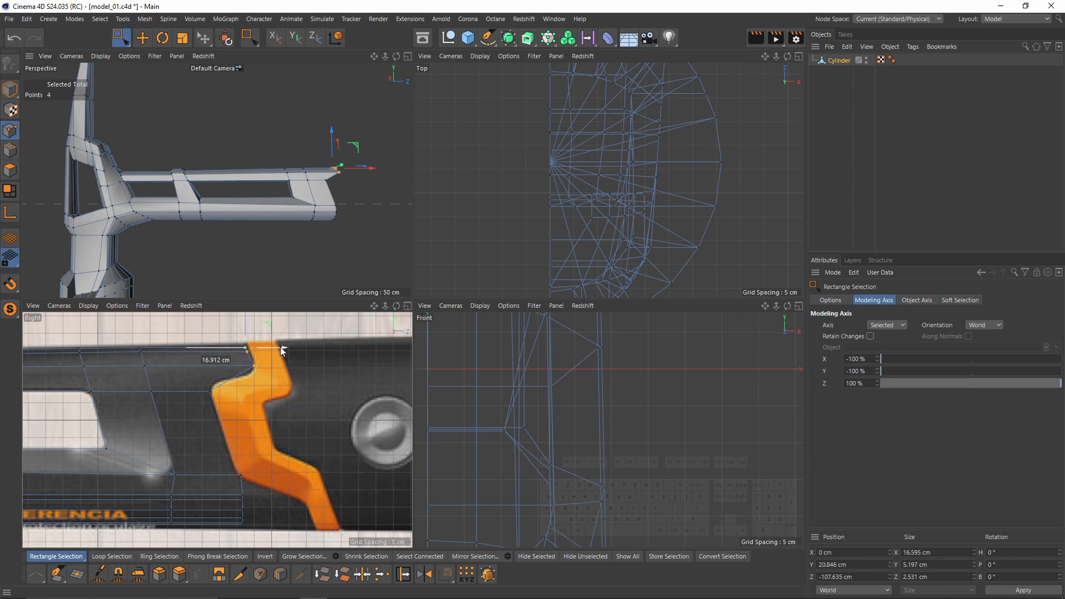
Move the lower rail's six end points along Z to about -95 cm, meeting the orange trim in the side view.
{"action": "middle_click_drag", "start_coordinate": [261, 422], "coordinate": [223, 348], "text": "alt"}
{"action": "right_click_drag", "start_coordinate": [223, 349], "coordinate": [207, 355], "text": "alt"}
{"action": "left_click_drag", "start_coordinate": [203, 399], "coordinate": [280, 408]}
{"action": "right_click_drag", "start_coordinate": [280, 408], "coordinate": [298, 382], "text": "alt"}
{"action": "middle_click_drag", "start_coordinate": [298, 382], "coordinate": [224, 413], "text": "alt"}
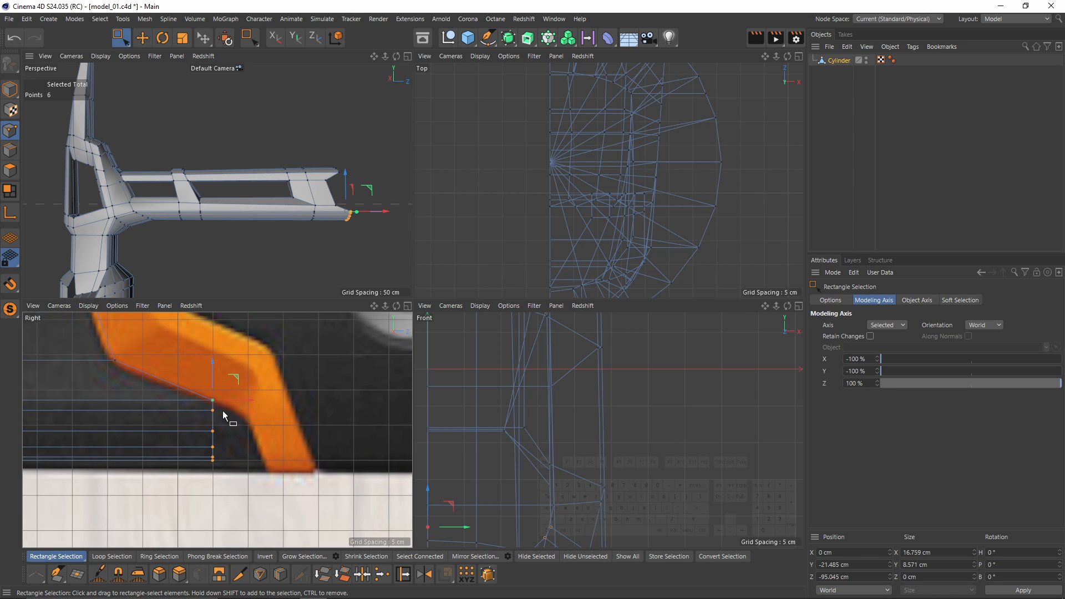
Stagger the lower rail's end points along the orange trim's slanted edge, moving the lowest ones to about Z -87.8 cm.
{"action": "left_click_drag", "start_coordinate": [191, 386], "coordinate": [229, 407], "text": "ctrl"}
{"action": "left_click_drag", "start_coordinate": [253, 414], "coordinate": [275, 414]}
{"action": "mouse_move", "coordinate": [213, 391]}
{"action": "left_mouse_down", "text": "ctrl"}
{"action": "mouse_move", "coordinate": [248, 420]}
{"action": "mouse_move", "coordinate": [295, 434]}
{"action": "left_mouse_up", "text": "ctrl"}
{"action": "mouse_move", "coordinate": [212, 407]}
{"action": "left_mouse_down", "text": "ctrl"}
{"action": "mouse_move", "coordinate": [290, 438]}
{"action": "mouse_move", "coordinate": [295, 464]}
{"action": "left_mouse_up", "text": "ctrl"}
{"action": "scroll", "coordinate": [294, 446], "scroll_direction": "up", "scroll_amount": 2}
{"action": "right_click_drag", "start_coordinate": [295, 464], "coordinate": [268, 464], "text": "alt"}
{"action": "middle_click_drag", "start_coordinate": [216, 460], "coordinate": [295, 435], "text": "alt"}
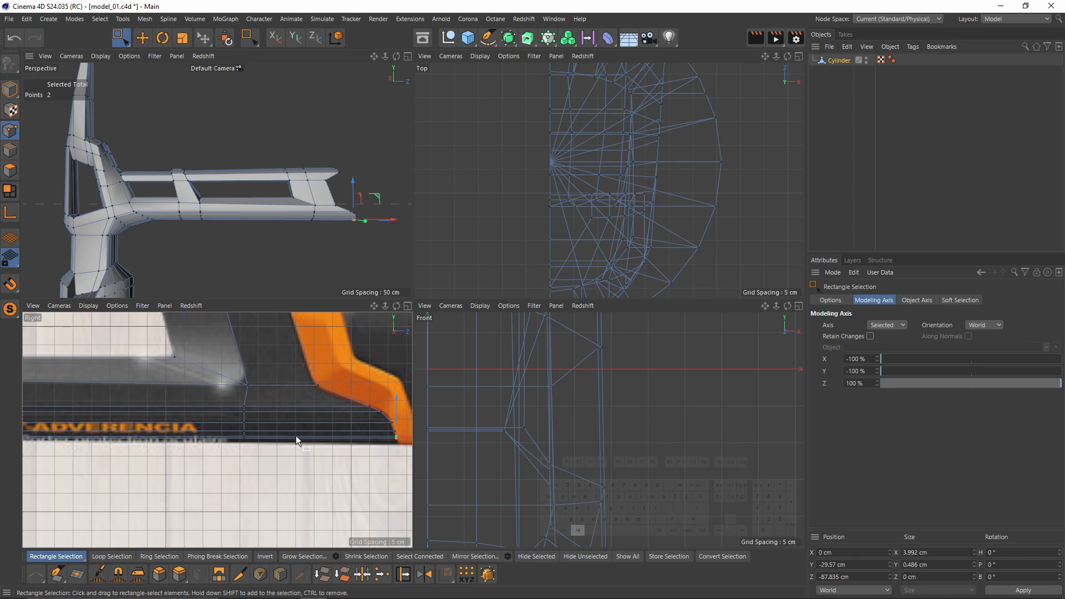
Examine the whole frame mesh in the side and perspective views against the hammer reference.
{"action": "right_click_drag", "start_coordinate": [295, 435], "coordinate": [146, 402], "text": "alt"}
{"action": "right_click_drag", "start_coordinate": [53, 416], "coordinate": [92, 414], "text": "alt"}
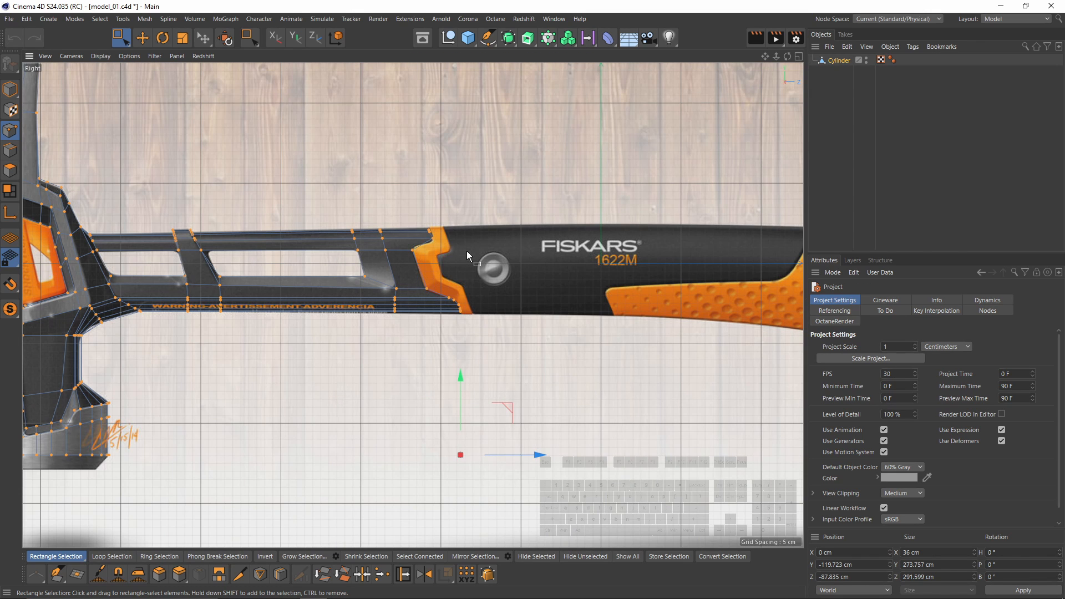
{"action": "middle_click_drag", "start_coordinate": [382, 239], "coordinate": [456, 246], "text": "alt"}
{"action": "middle_click", "coordinate": [371, 262]}
{"action": "middle_click", "coordinate": [168, 164]}
{"action": "middle_click_drag", "start_coordinate": [200, 274], "coordinate": [318, 251], "text": "alt"}
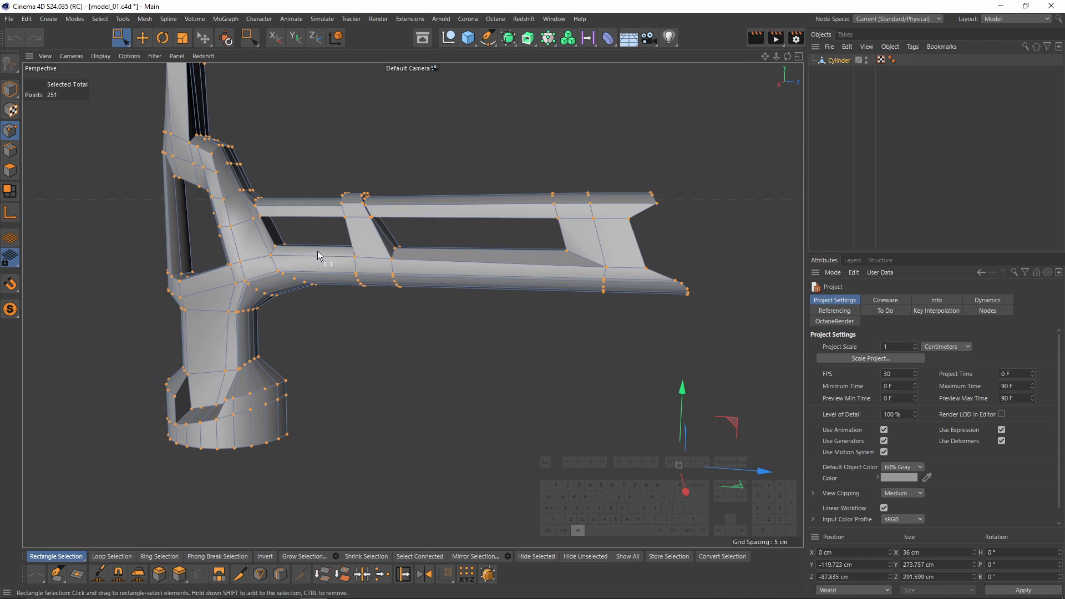
{"action": "left_click_drag", "start_coordinate": [318, 250], "coordinate": [314, 192], "text": "alt"}
{"action": "left_click_drag", "start_coordinate": [239, 285], "coordinate": [448, 319], "text": "alt"}
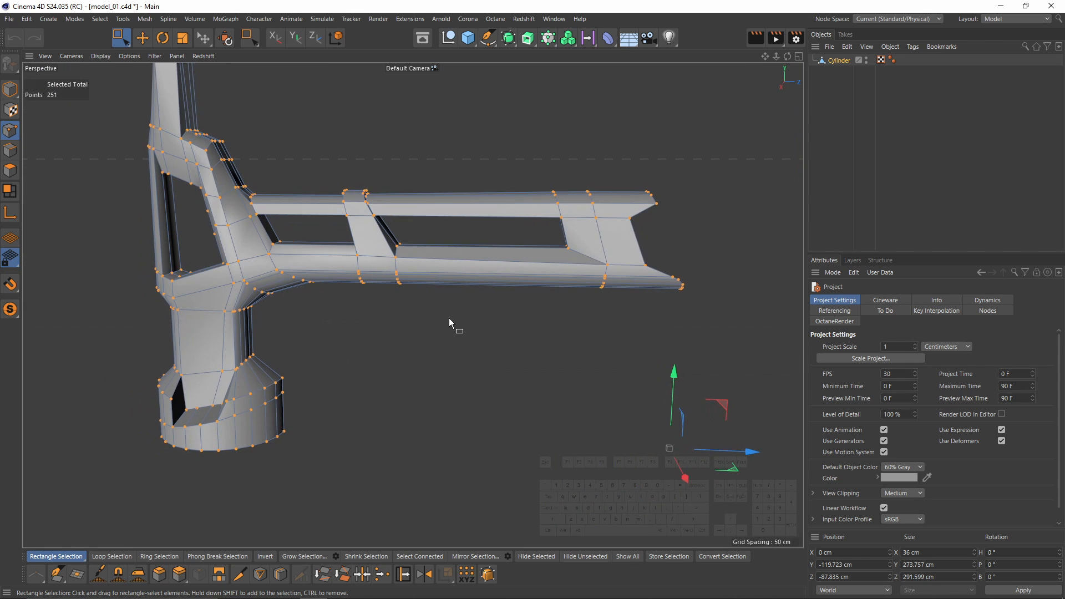
{"action": "middle_click", "coordinate": [448, 319]}
{"action": "middle_click", "coordinate": [323, 382]}
{"action": "middle_click_drag", "start_coordinate": [437, 343], "coordinate": [431, 349], "text": "alt"}
{"action": "right_click_drag", "start_coordinate": [430, 348], "coordinate": [443, 341], "text": "alt"}
Select the lower rail's six end points beside the orange trim and check the open end in perspective.
{"action": "left_click_drag", "start_coordinate": [363, 205], "coordinate": [466, 327]}
{"action": "middle_click_drag", "start_coordinate": [467, 327], "coordinate": [293, 338], "text": "alt"}
{"action": "right_click_drag", "start_coordinate": [294, 338], "coordinate": [278, 334], "text": "alt"}
{"action": "middle_click_drag", "start_coordinate": [309, 315], "coordinate": [263, 292], "text": "alt"}
{"action": "left_click_drag", "start_coordinate": [186, 211], "coordinate": [161, 319]}
{"action": "middle_click_drag", "start_coordinate": [287, 273], "coordinate": [337, 278], "text": "alt"}
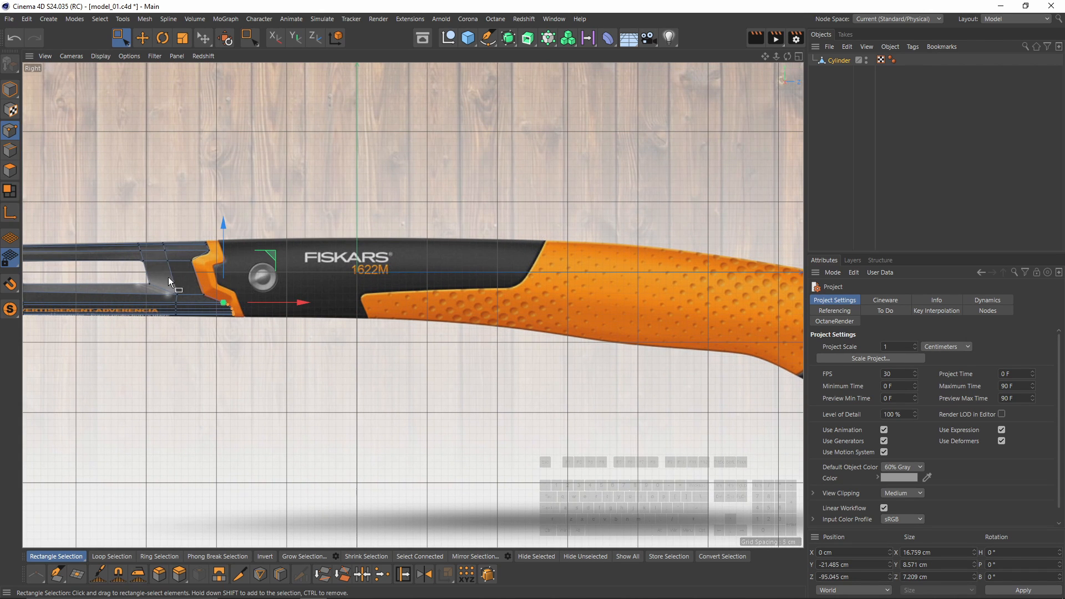
{"action": "key", "text": "F1"}
{"action": "left_click_drag", "start_coordinate": [268, 201], "coordinate": [474, 183], "text": "alt"}
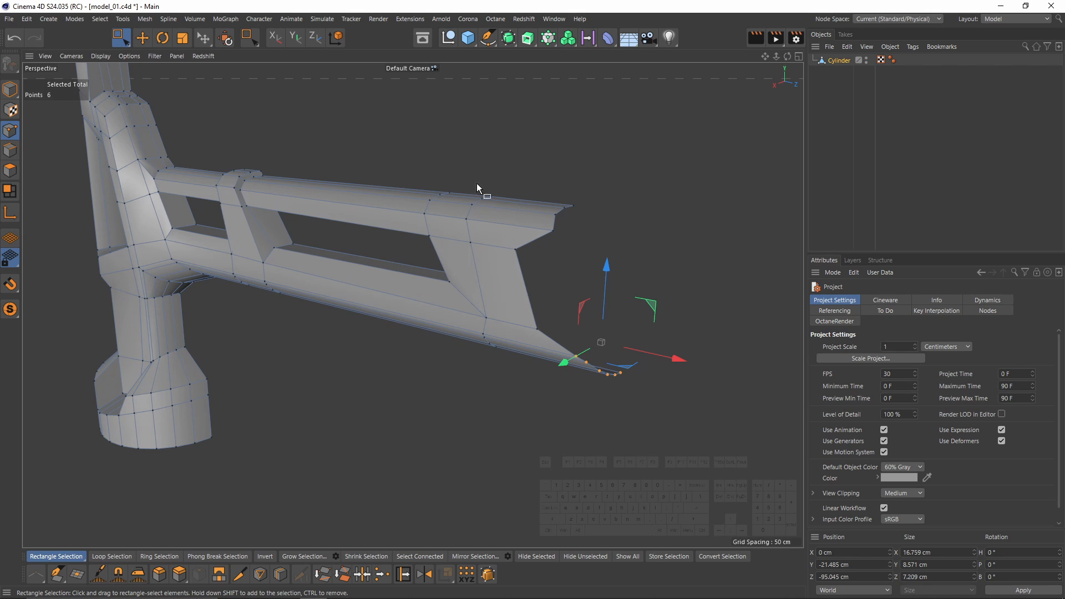
Select the twelve points along the frame's open end beside the orange trim in the side view.
{"action": "key", "text": "F3"}
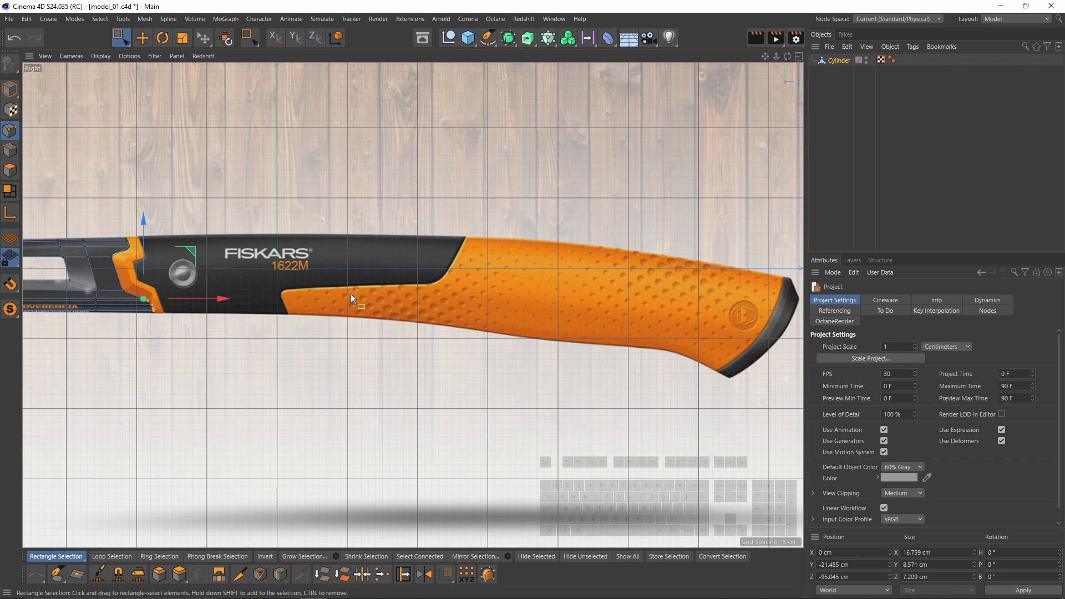
{"action": "middle_click", "coordinate": [497, 351]}
{"action": "middle_click", "coordinate": [247, 224]}
{"action": "middle_click", "coordinate": [344, 333]}
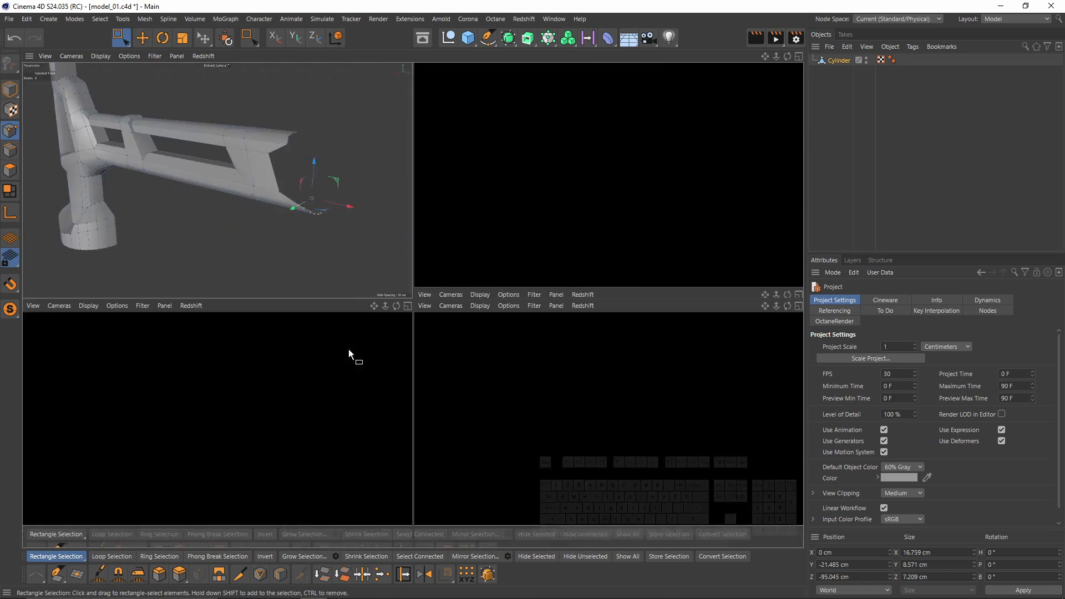
{"action": "middle_click", "coordinate": [255, 408]}
{"action": "middle_click_drag", "start_coordinate": [263, 304], "coordinate": [436, 309], "text": "alt"}
{"action": "middle_click_drag", "start_coordinate": [282, 269], "coordinate": [555, 258], "text": "alt"}
{"action": "scroll", "coordinate": [444, 264], "scroll_direction": "up", "scroll_amount": 5, "text": "alt"}
{"action": "scroll", "coordinate": [481, 251], "scroll_direction": "down", "scroll_amount": 2, "text": "alt"}
{"action": "right_click_drag", "start_coordinate": [584, 291], "coordinate": [622, 274], "text": "alt"}
{"action": "middle_click_drag", "start_coordinate": [548, 183], "coordinate": [468, 200], "text": "alt"}
{"action": "left_click_drag", "start_coordinate": [454, 165], "coordinate": [645, 416]}
Mirror the Cylinder mesh across the ZY plane with a parent Symmetry object.
{"action": "middle_click_drag", "start_coordinate": [502, 197], "coordinate": [398, 252], "text": "alt"}
{"action": "right_click_drag", "start_coordinate": [398, 251], "coordinate": [451, 353], "text": "alt"}
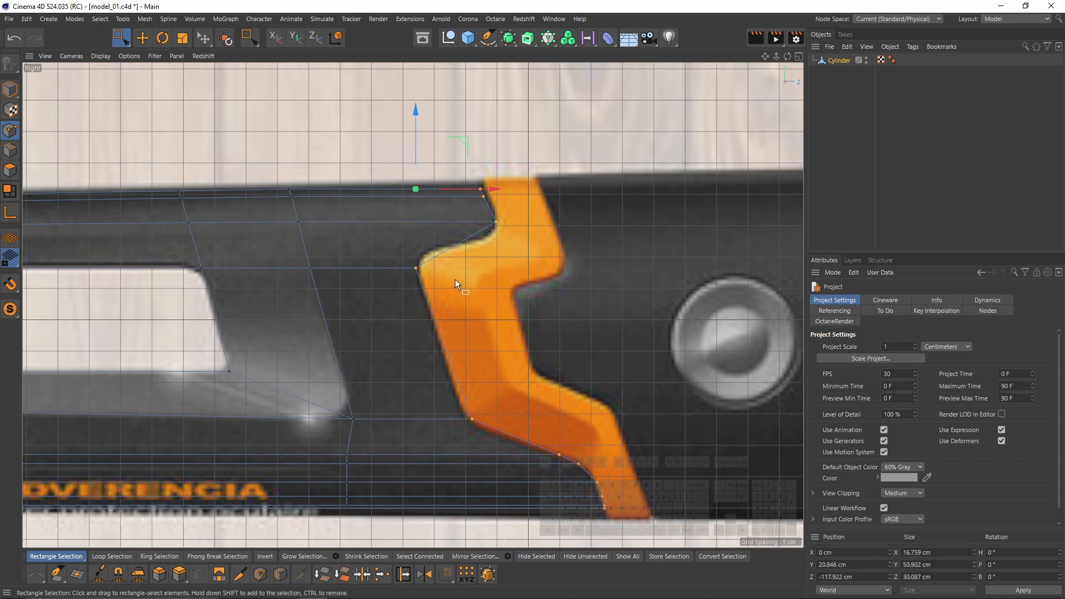
{"action": "right_click_drag", "start_coordinate": [454, 278], "coordinate": [477, 318], "text": "alt"}
{"action": "middle_click_drag", "start_coordinate": [477, 317], "coordinate": [300, 288], "text": "alt"}
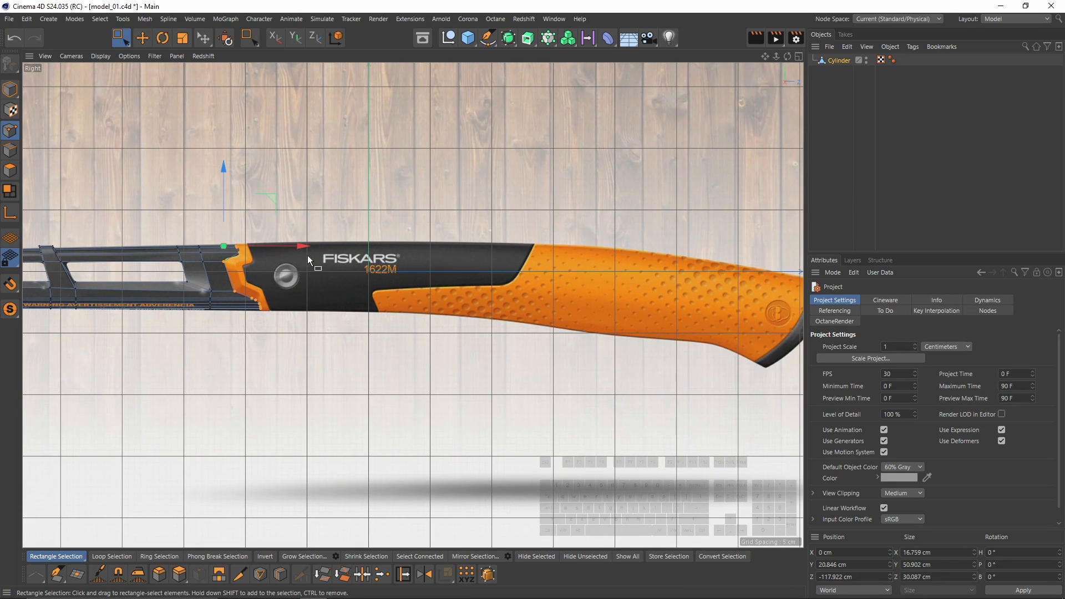
{"action": "middle_click", "coordinate": [472, 301]}
{"action": "middle_click", "coordinate": [342, 296]}
{"action": "left_click_drag", "start_coordinate": [354, 294], "coordinate": [477, 294], "text": "alt"}
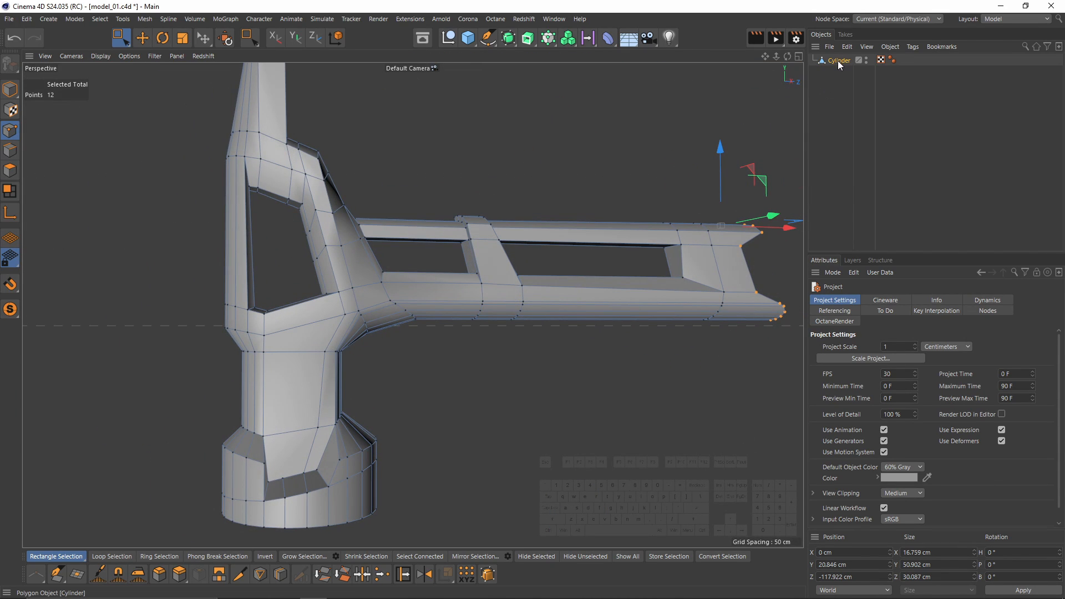
{"action": "left_click_drag", "start_coordinate": [533, 260], "coordinate": [437, 315], "text": "alt"}
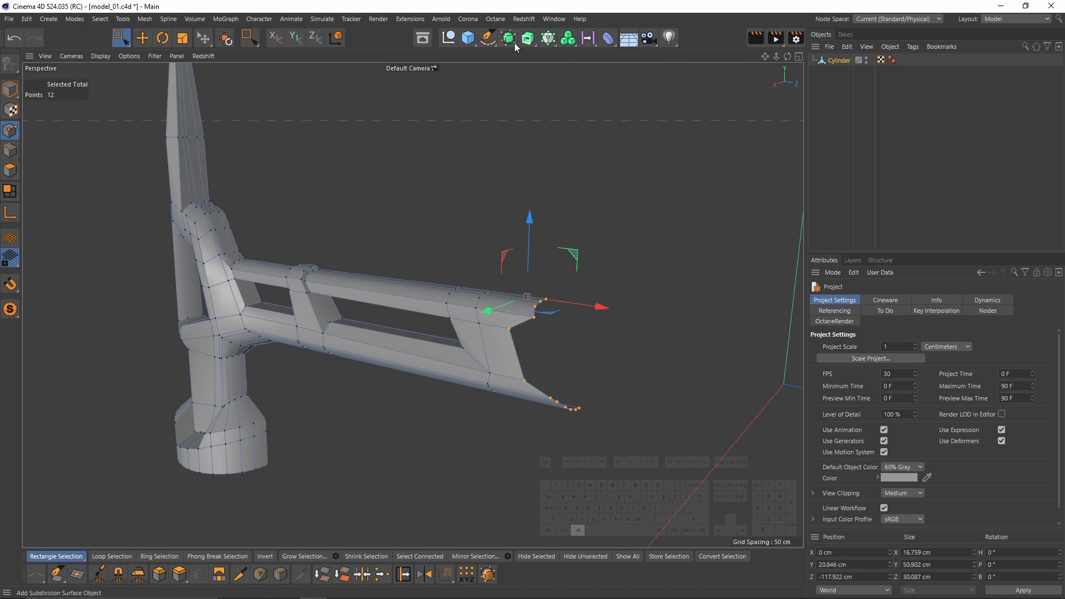
{"action": "left_click_drag", "start_coordinate": [510, 40], "coordinate": [643, 71], "text": "alt"}
{"action": "left_click_drag", "start_coordinate": [602, 216], "coordinate": [611, 49], "text": "alt"}
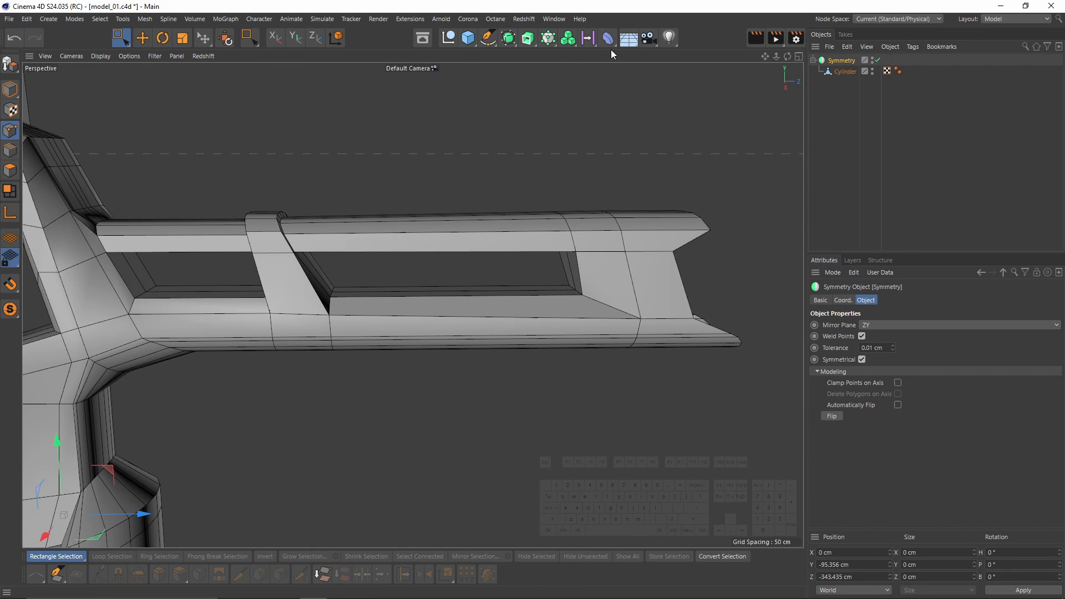
Place the Symmetry object under a Subdivision Surface, reselect the Cylinder mesh and toggle the smoothing.
{"action": "left_click", "coordinate": [508, 39], "text": "alt"}
{"action": "left_click", "coordinate": [854, 81]}
{"action": "key", "text": "q"}
Add a loop cut at about 11.6% offset just beyond the window's end strut and preview it with subdivision.
{"action": "right_click", "coordinate": [629, 282]}
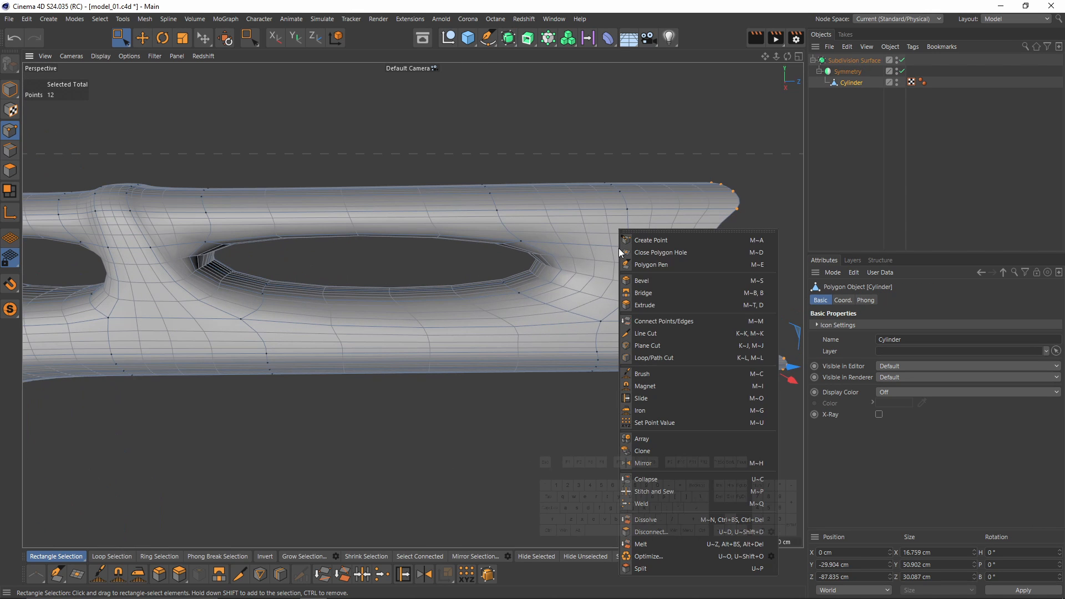
{"action": "left_click", "coordinate": [655, 358]}
{"action": "scroll", "coordinate": [599, 302], "scroll_direction": "up", "scroll_amount": 6}
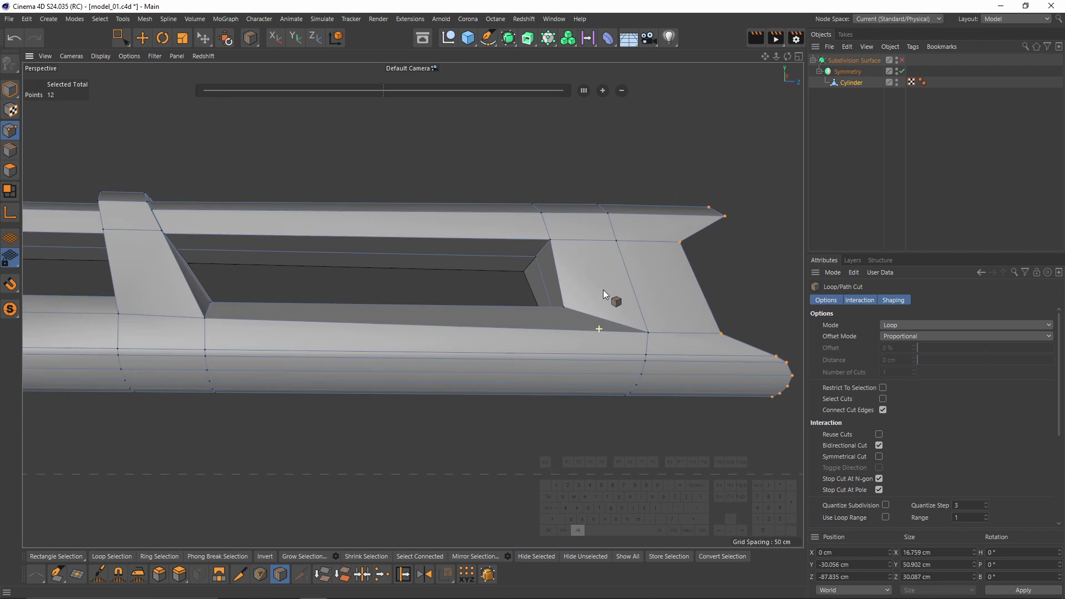
{"action": "left_click", "coordinate": [675, 345]}
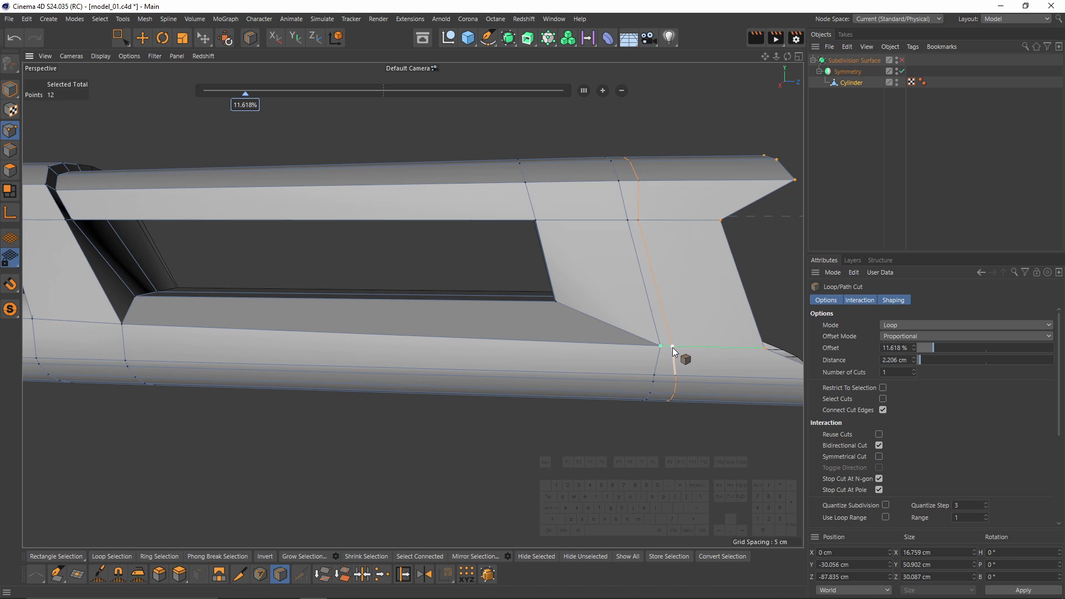
{"action": "key", "text": "q"}
{"action": "key", "text": "q"}
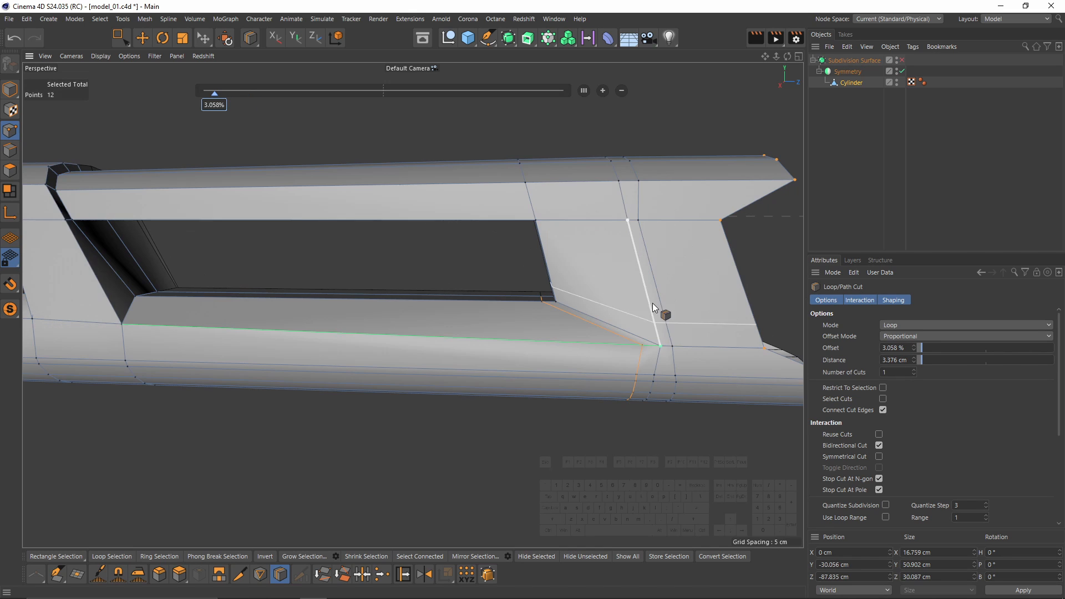
Add a loop cut at about 3.8% offset across the upper rail just before the long window's end strut and preview its smoothing.
{"action": "left_click_drag", "start_coordinate": [550, 239], "coordinate": [554, 216], "text": "alt"}
{"action": "key", "text": "q"}
{"action": "left_click", "coordinate": [516, 217]}
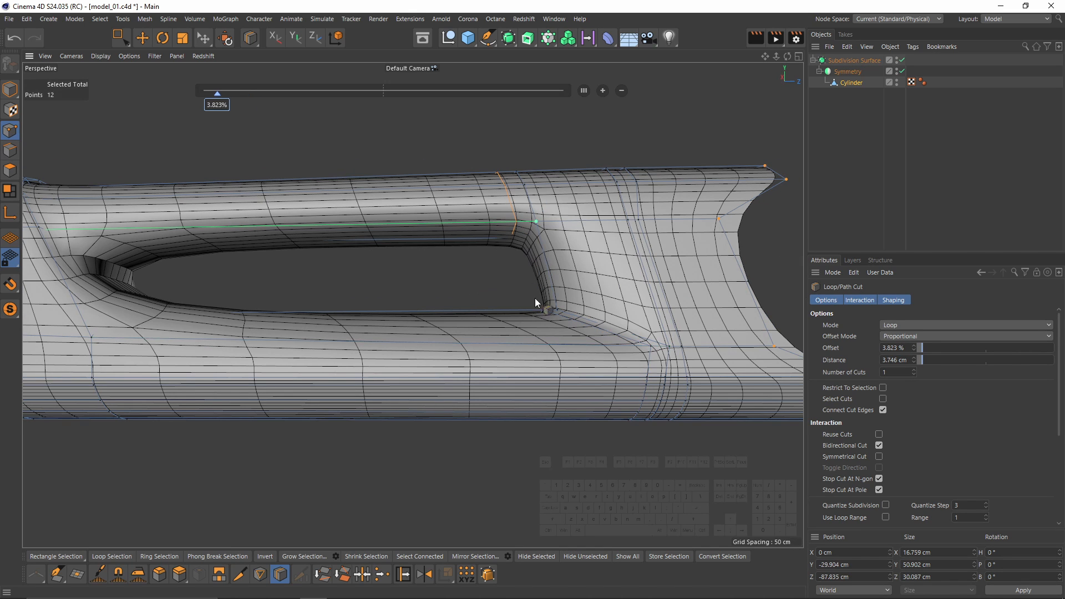
{"action": "left_click_drag", "start_coordinate": [536, 302], "coordinate": [561, 398], "text": "alt"}
{"action": "key", "text": "q"}
{"action": "left_click_drag", "start_coordinate": [575, 350], "coordinate": [629, 323], "text": "alt"}
{"action": "key", "text": "q"}
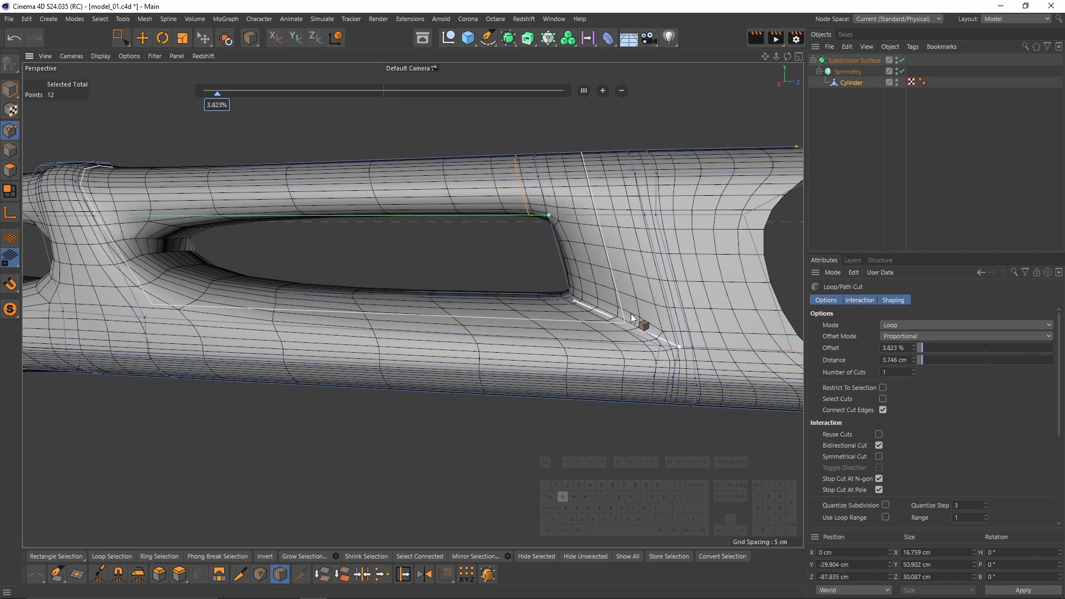
Add supporting loop cuts around the long window's end strut, including one at about 76.5% offset along the strut's face.
{"action": "left_click", "coordinate": [634, 324]}
{"action": "left_click", "coordinate": [571, 212]}
{"action": "left_click_drag", "start_coordinate": [580, 242], "coordinate": [622, 259], "text": "alt"}
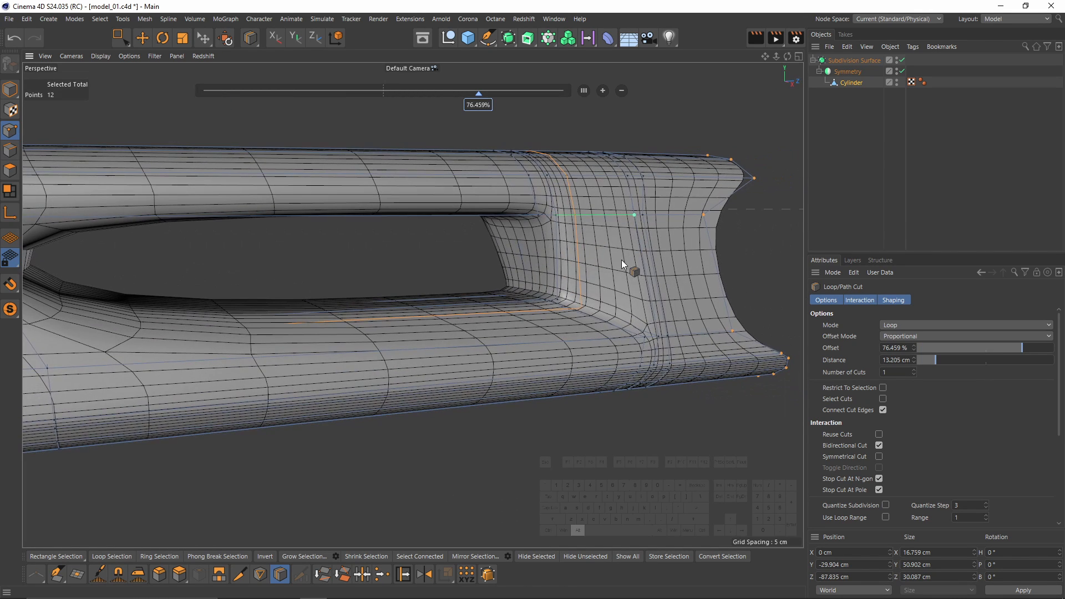
{"action": "key", "text": "q"}
{"action": "left_click_drag", "start_coordinate": [543, 253], "coordinate": [385, 230], "text": "alt"}
{"action": "left_click", "coordinate": [554, 205]}
Compare the smoothed and unsmoothed mesh along the frame and inspect the notch where the middle strut meets the upper rail.
{"action": "key", "text": "q"}
{"action": "key", "text": "q"}
{"action": "key", "text": "q"}
{"action": "left_click_drag", "start_coordinate": [324, 194], "coordinate": [458, 211], "text": "alt"}
{"action": "key", "text": "q"}
{"action": "key", "text": "q"}
{"action": "key", "text": "q"}
{"action": "left_click_drag", "start_coordinate": [411, 304], "coordinate": [521, 287], "text": "alt"}
{"action": "key", "text": "q"}
{"action": "left_click_drag", "start_coordinate": [411, 303], "coordinate": [488, 252], "text": "alt"}
{"action": "right_click_drag", "start_coordinate": [427, 226], "coordinate": [482, 229], "text": "alt"}
{"action": "key", "text": "q"}
{"action": "left_click_drag", "start_coordinate": [429, 237], "coordinate": [634, 325], "text": "alt"}
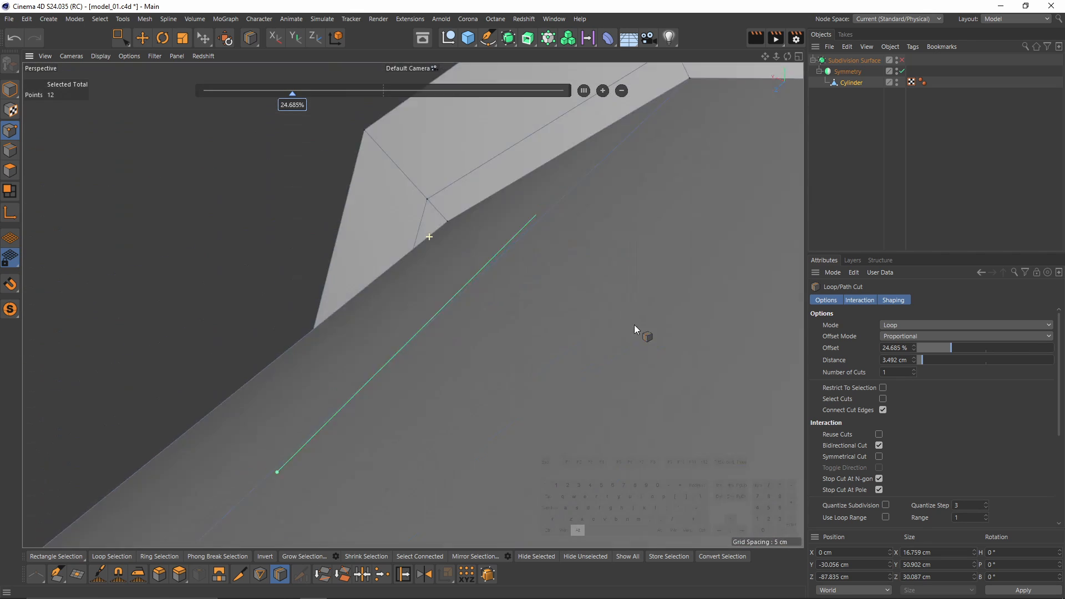
{"action": "left_click_drag", "start_coordinate": [477, 328], "coordinate": [564, 325], "text": "alt"}
Switch to point editing and select a single point at the notch between the middle strut and the upper rail.
{"action": "left_click", "coordinate": [10, 172]}
{"action": "key", "text": "ctrl+a"}
{"action": "right_click_drag", "start_coordinate": [463, 274], "coordinate": [400, 270], "text": "alt"}
{"action": "left_click", "coordinate": [10, 131]}
{"action": "key", "text": "space"}
{"action": "left_click_drag", "start_coordinate": [468, 256], "coordinate": [488, 276]}
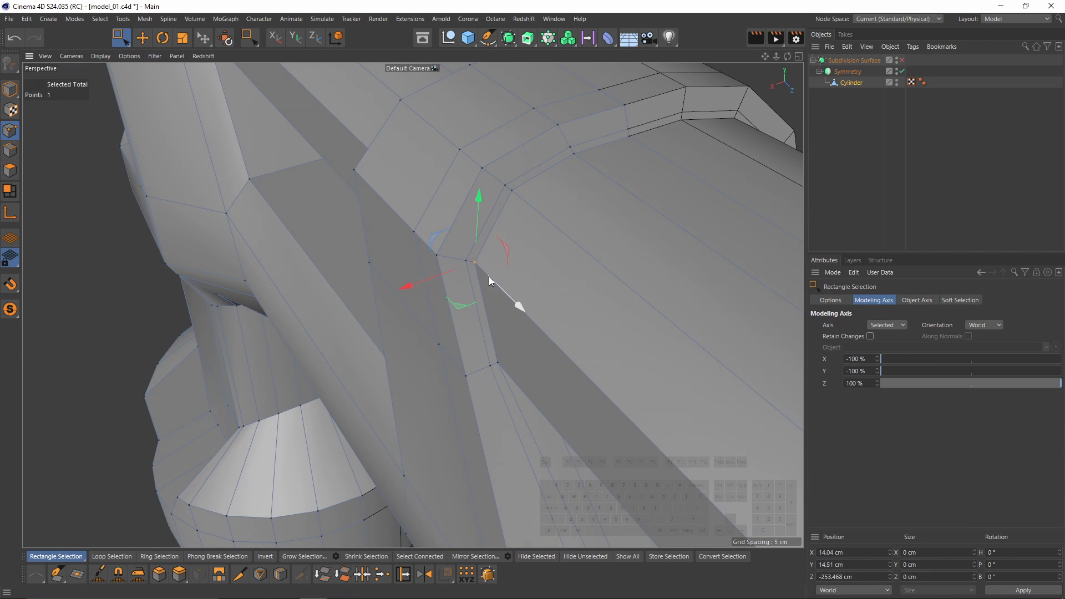
{"action": "right_click_drag", "start_coordinate": [488, 276], "coordinate": [481, 268], "text": "alt"}
{"action": "left_click", "coordinate": [528, 260]}
Examine the smoothed surface around the middle strut and the short window.
{"action": "key", "text": "q"}
{"action": "left_click_drag", "start_coordinate": [528, 261], "coordinate": [534, 251], "text": "alt"}
{"action": "right_click_drag", "start_coordinate": [538, 250], "coordinate": [567, 245], "text": "alt"}
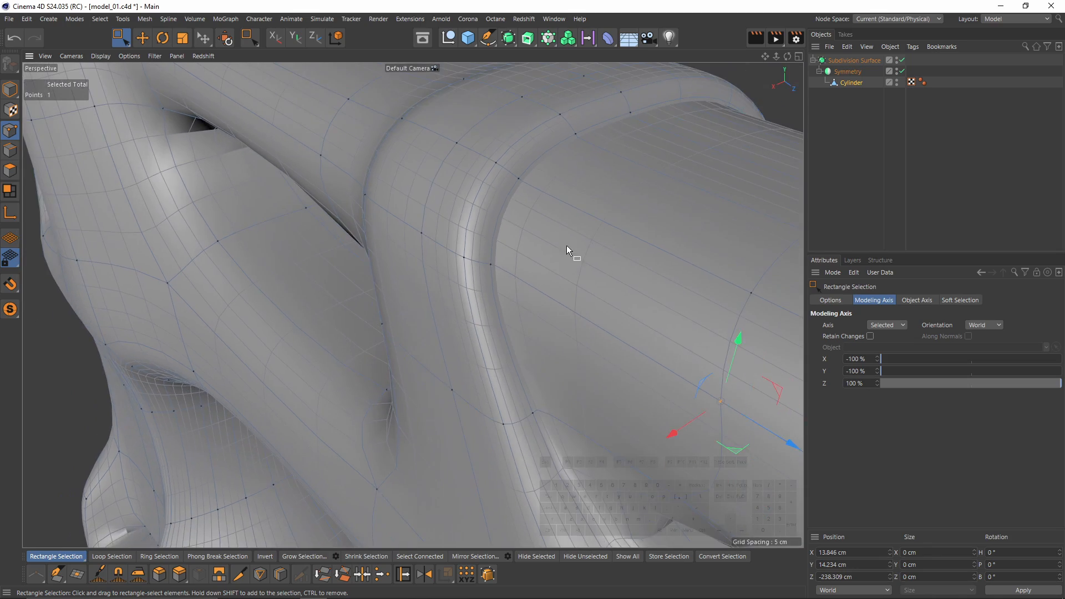
{"action": "left_click_drag", "start_coordinate": [532, 247], "coordinate": [551, 252], "text": "alt"}
{"action": "middle_click_drag", "start_coordinate": [550, 252], "coordinate": [452, 203], "text": "alt"}
{"action": "left_click_drag", "start_coordinate": [452, 203], "coordinate": [428, 195], "text": "alt"}
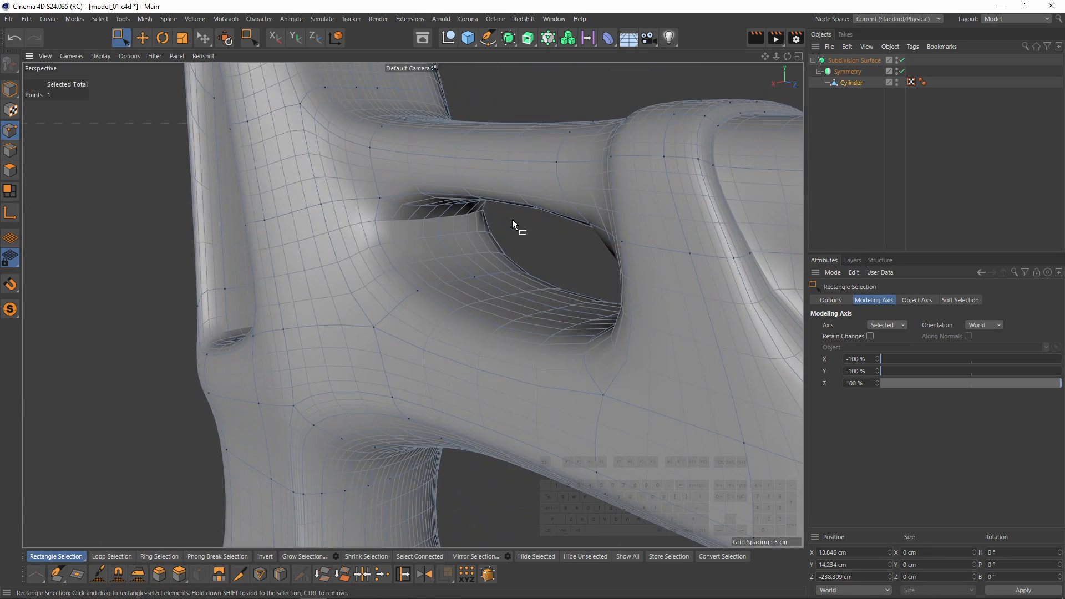
{"action": "key", "text": "alt+space"}
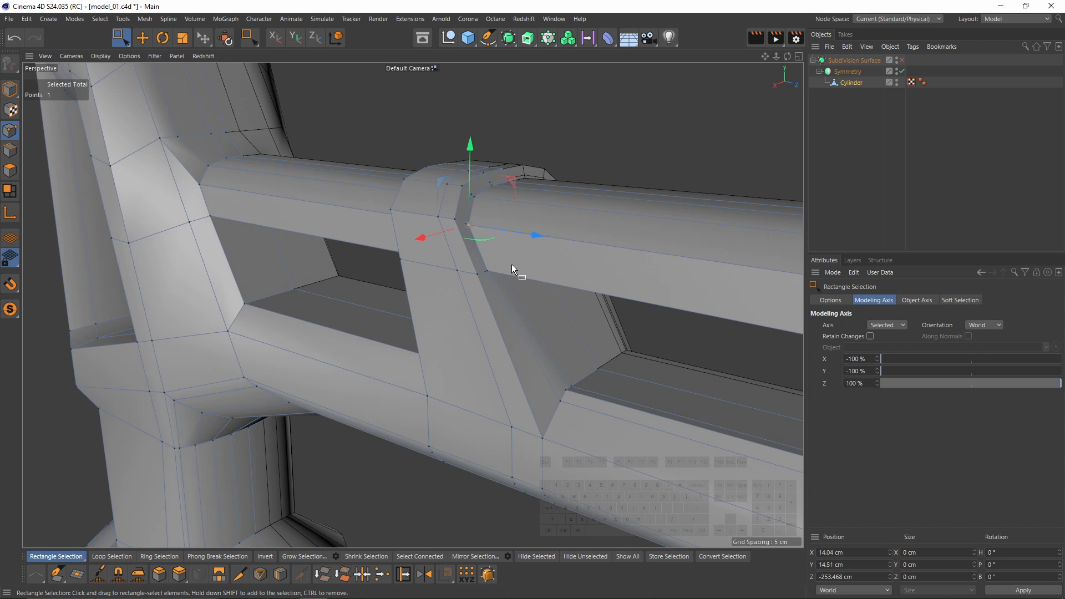
Add a loop cut at about 4.1% offset across the lower rail just beyond the base of the middle strut.
{"action": "key", "text": "k"}
{"action": "key", "text": "l"}
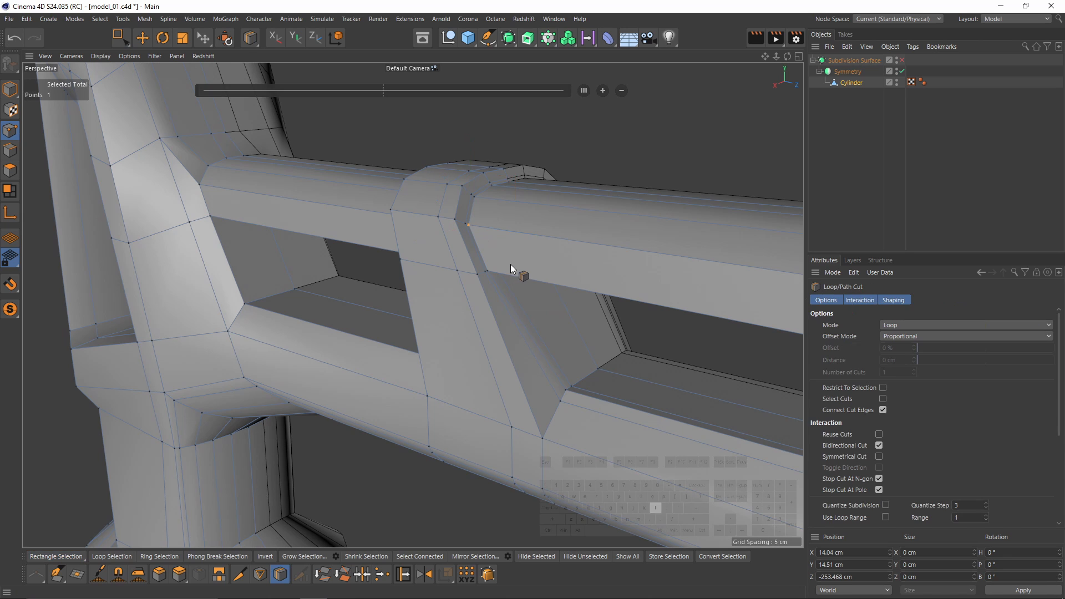
{"action": "key", "text": "q"}
{"action": "left_click_drag", "start_coordinate": [524, 273], "coordinate": [547, 272], "text": "alt"}
{"action": "key", "text": "q"}
{"action": "left_click_drag", "start_coordinate": [572, 308], "coordinate": [523, 255], "text": "alt"}
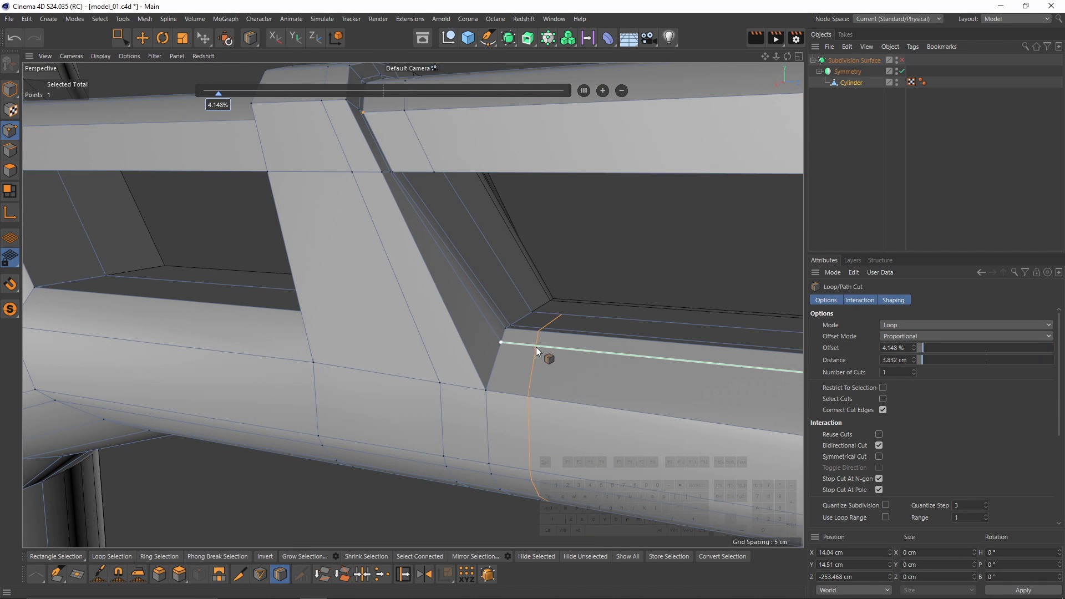
Add loop cuts across the middle strut at about 21.9% offset near its base and about 19% near its upper end.
{"action": "key", "text": "q"}
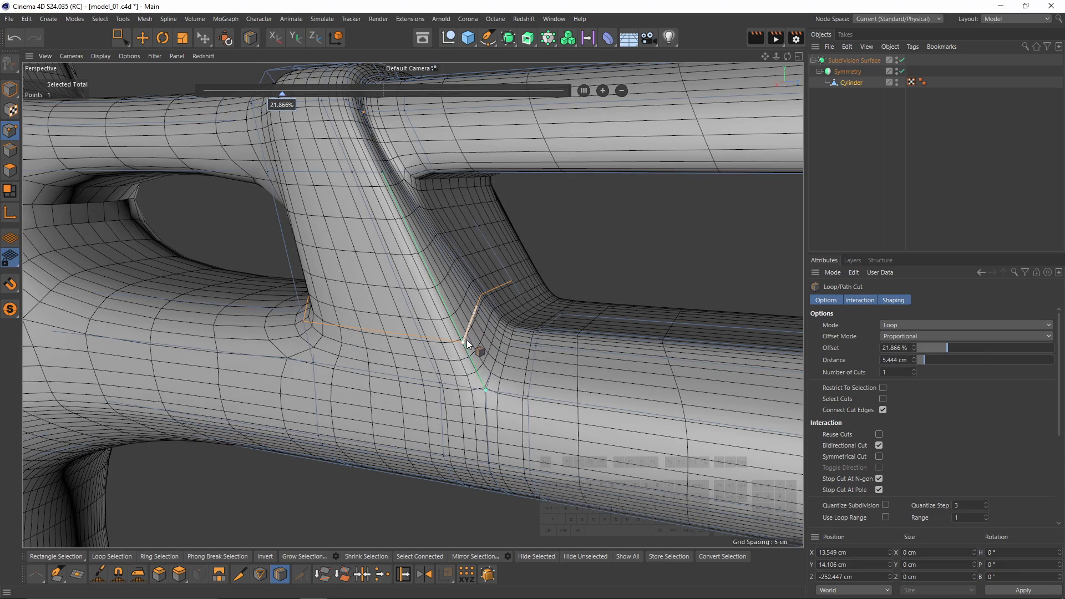
{"action": "key", "text": "q"}
{"action": "key", "text": "q"}
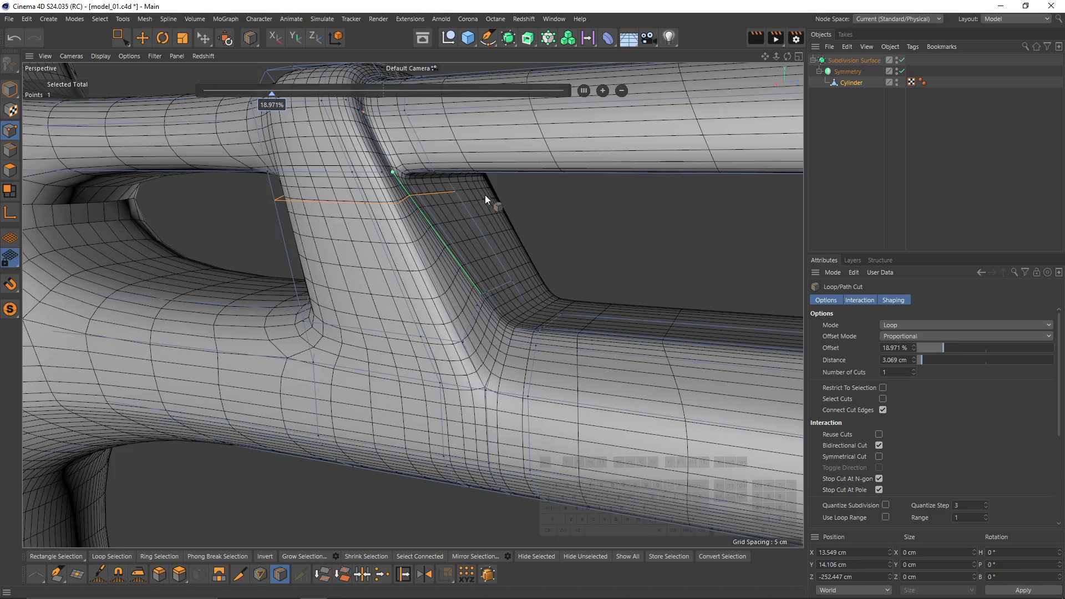
{"action": "left_click_drag", "start_coordinate": [485, 195], "coordinate": [433, 260], "text": "alt"}
{"action": "left_click", "coordinate": [843, 185]}
{"action": "left_click_drag", "start_coordinate": [491, 241], "coordinate": [503, 295], "text": "alt"}
{"action": "key", "text": "ctrl+z"}
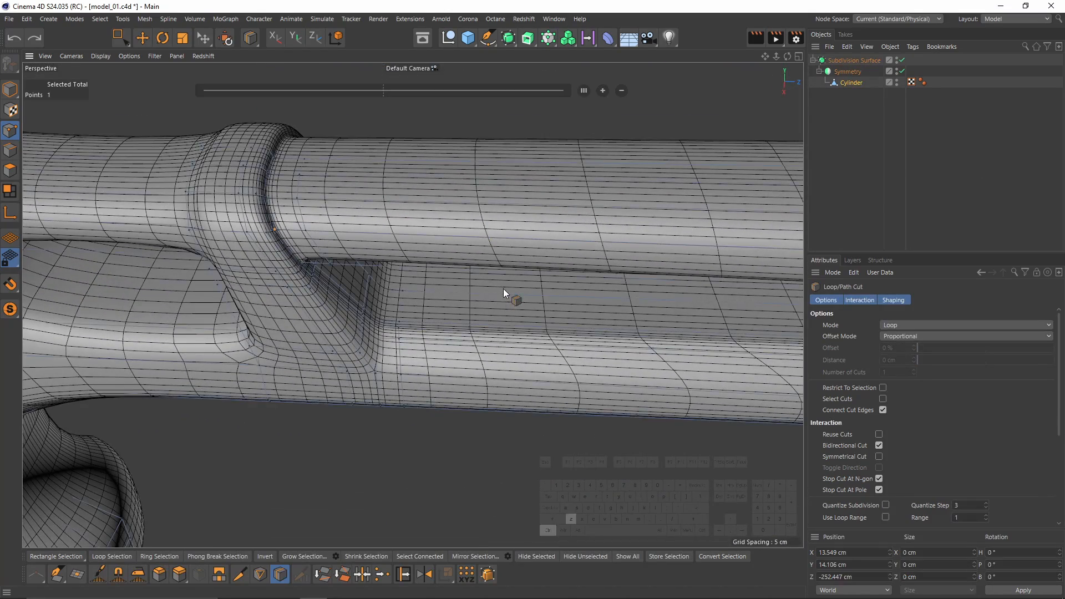
Examine the long window and middle strut from several angles with subdivision smoothing switched on and off.
{"action": "key", "text": "q"}
{"action": "right_click_drag", "start_coordinate": [578, 263], "coordinate": [372, 293], "text": "alt"}
{"action": "left_click_drag", "start_coordinate": [366, 295], "coordinate": [388, 228], "text": "alt"}
{"action": "key", "text": "q"}
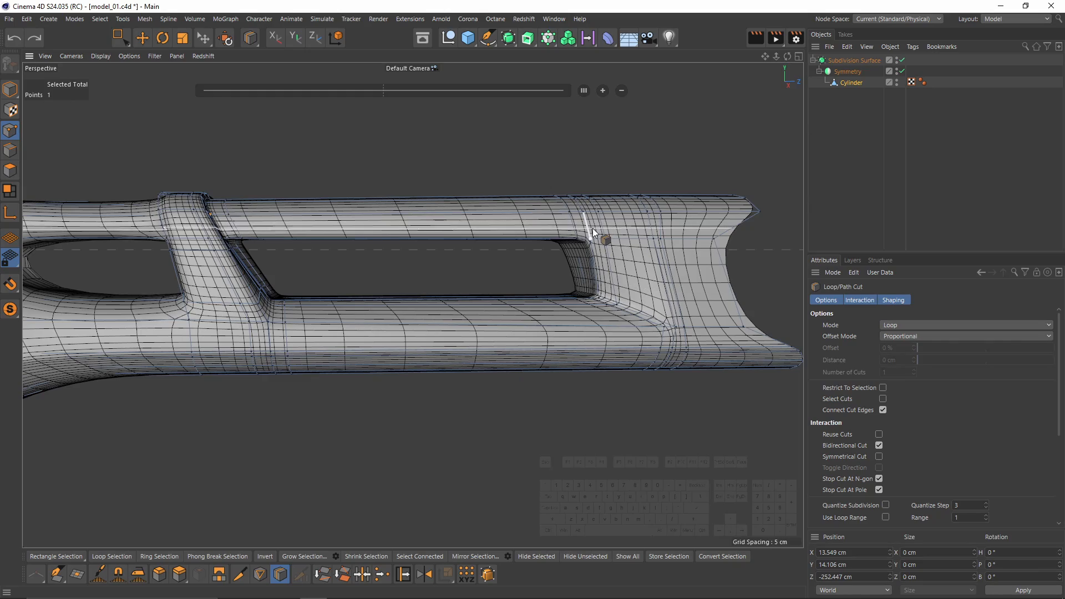
{"action": "middle_click_drag", "start_coordinate": [225, 242], "coordinate": [458, 246], "text": "alt"}
{"action": "left_click_drag", "start_coordinate": [458, 246], "coordinate": [493, 269], "text": "alt"}
{"action": "key", "text": "q"}
{"action": "left_click_drag", "start_coordinate": [585, 358], "coordinate": [489, 302], "text": "alt"}
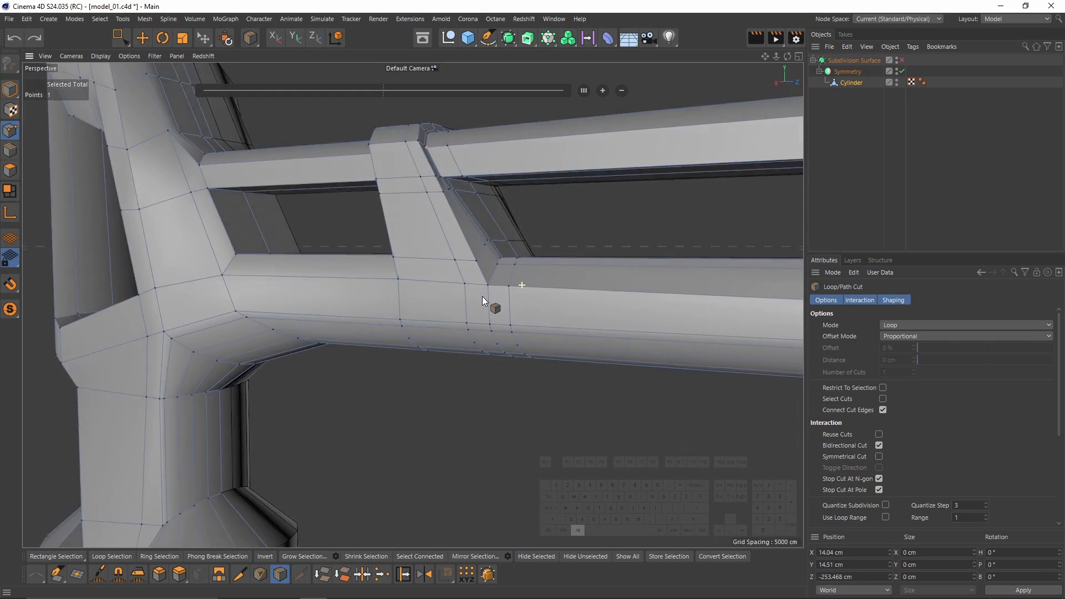
{"action": "key", "text": "q"}
{"action": "left_click_drag", "start_coordinate": [394, 266], "coordinate": [508, 264], "text": "alt"}
{"action": "key", "text": "q"}
{"action": "left_click_drag", "start_coordinate": [411, 305], "coordinate": [476, 276], "text": "alt"}
{"action": "key", "text": "q"}
Add loop cuts beside the diagonal post, one across the short window's upper rail and one at about 89.5% offset across the lower rail.
{"action": "scroll", "coordinate": [388, 233], "scroll_direction": "up", "scroll_amount": 3}
{"action": "key", "text": "q"}
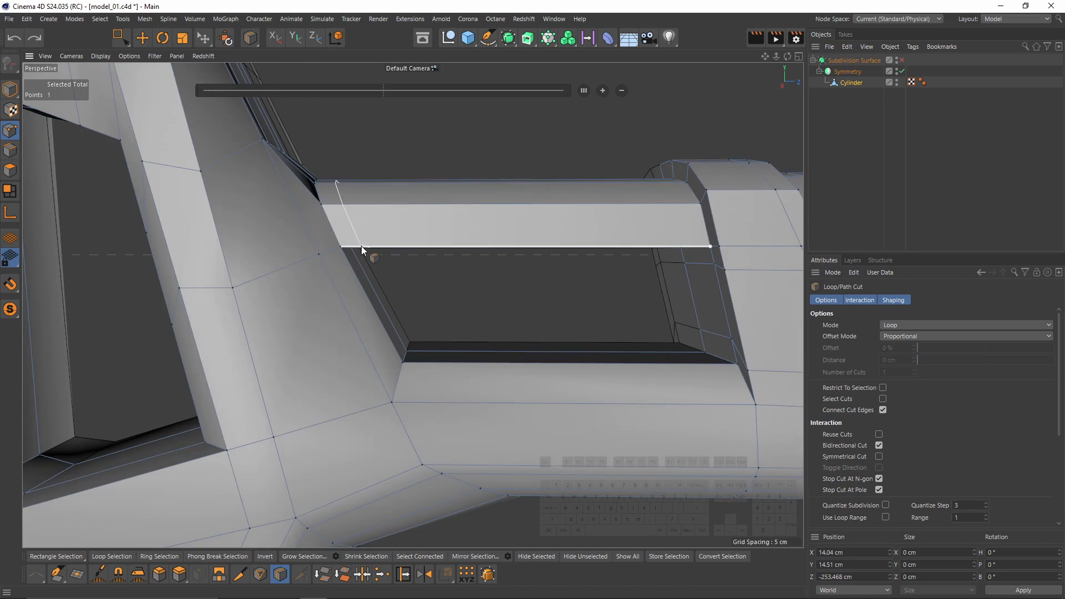
{"action": "left_click", "coordinate": [363, 245]}
{"action": "left_click", "coordinate": [429, 399]}
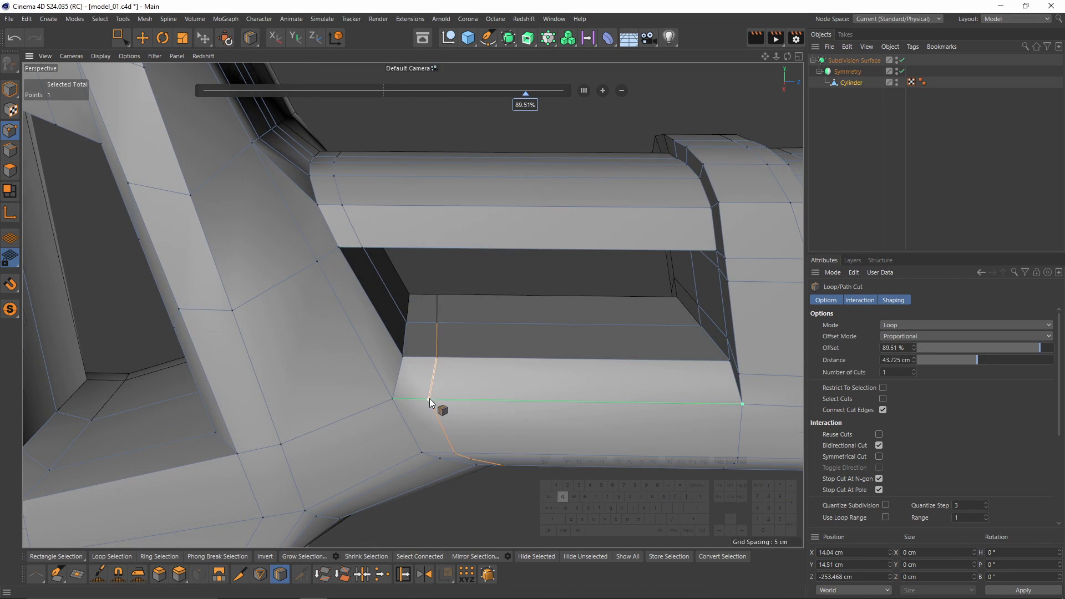
{"action": "key", "text": "q"}
{"action": "left_click_drag", "start_coordinate": [429, 398], "coordinate": [405, 377], "text": "alt"}
Add loop cuts across the diagonal post at about 75.9% offset and around the short window's outer rim at about 75.4%.
{"action": "left_click", "coordinate": [359, 264]}
{"action": "key", "text": "q"}
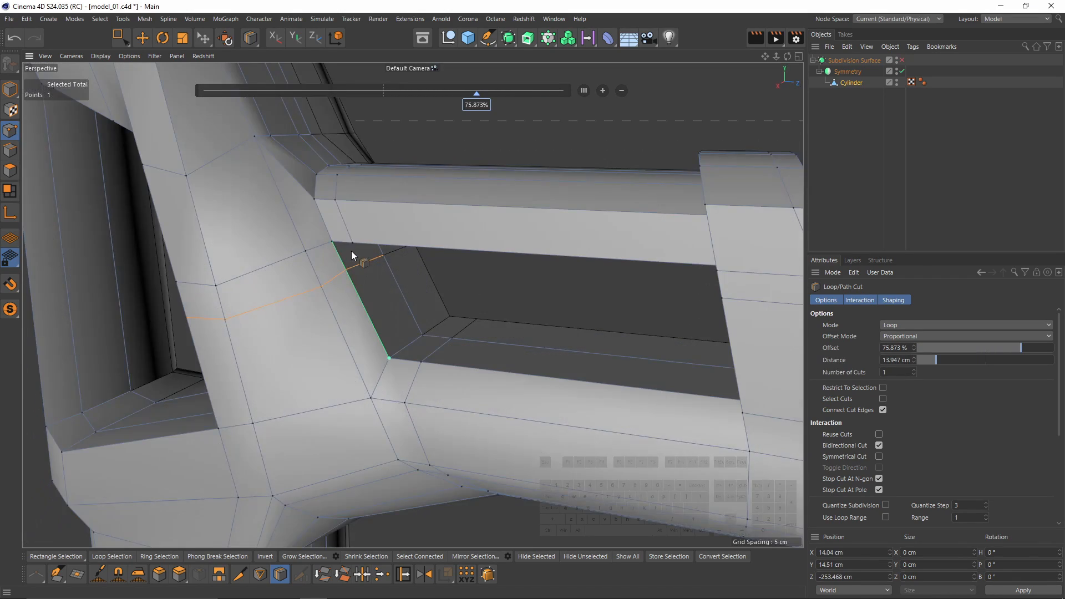
{"action": "mouse_move", "coordinate": [351, 251]}
{"action": "left_mouse_down", "text": "alt"}
{"action": "mouse_move", "coordinate": [333, 256]}
{"action": "mouse_move", "coordinate": [292, 177]}
{"action": "mouse_move", "coordinate": [347, 187]}
{"action": "mouse_move", "coordinate": [361, 253]}
{"action": "mouse_move", "coordinate": [337, 265]}
{"action": "left_mouse_up", "text": "alt"}
{"action": "key", "text": "q"}
{"action": "key", "text": "q"}
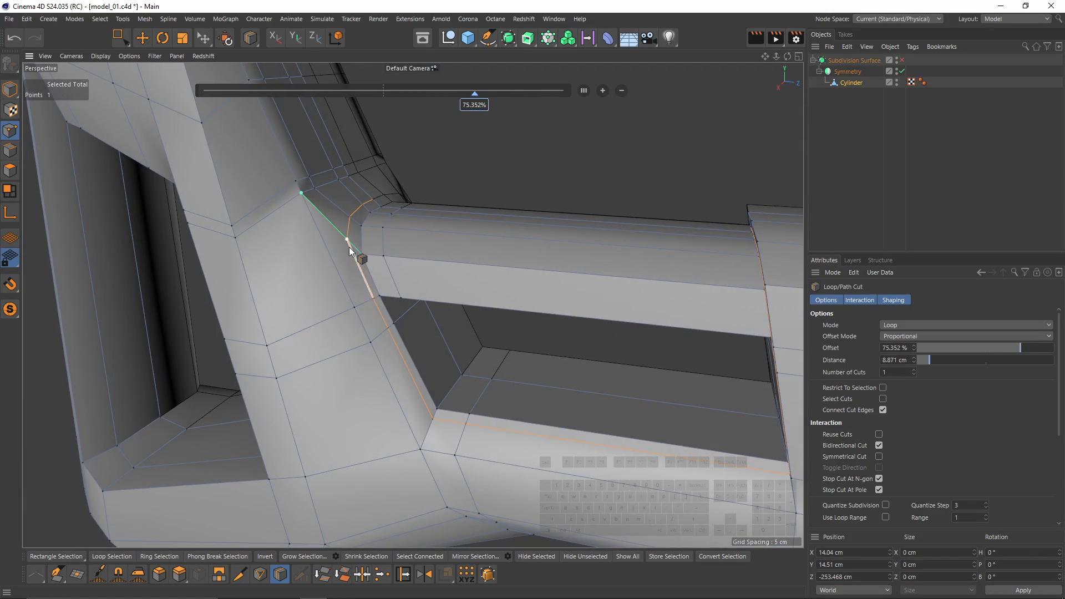
{"action": "key", "text": "q"}
Check the smoothed frame with the mesh deselected and reselected, toggling subdivision to look for soft or pinched corners.
{"action": "left_click_drag", "start_coordinate": [380, 318], "coordinate": [310, 280], "text": "alt"}
{"action": "left_click", "coordinate": [1001, 174]}
{"action": "left_click_drag", "start_coordinate": [411, 305], "coordinate": [582, 266], "text": "alt"}
{"action": "left_click", "coordinate": [851, 83]}
{"action": "key", "text": "q"}
{"action": "left_click", "coordinate": [574, 429]}
{"action": "left_click_drag", "start_coordinate": [573, 428], "coordinate": [601, 269], "text": "alt"}
{"action": "key", "text": "q"}
{"action": "left_click", "coordinate": [883, 212]}
{"action": "right_click_drag", "start_coordinate": [525, 283], "coordinate": [389, 301], "text": "alt"}
{"action": "key", "text": "ctrl+z"}
{"action": "key", "text": "q"}
Add a lengthwise loop cut at about 80.5% offset along the lower rail beneath both windows.
{"action": "middle_click_drag", "start_coordinate": [316, 312], "coordinate": [491, 245], "text": "alt"}
{"action": "right_click_drag", "start_coordinate": [490, 245], "coordinate": [474, 255], "text": "alt"}
{"action": "left_click_drag", "start_coordinate": [474, 255], "coordinate": [593, 268], "text": "alt"}
{"action": "right_click_drag", "start_coordinate": [594, 268], "coordinate": [615, 261], "text": "alt"}
{"action": "key", "text": "q"}
{"action": "left_click", "coordinate": [524, 232]}
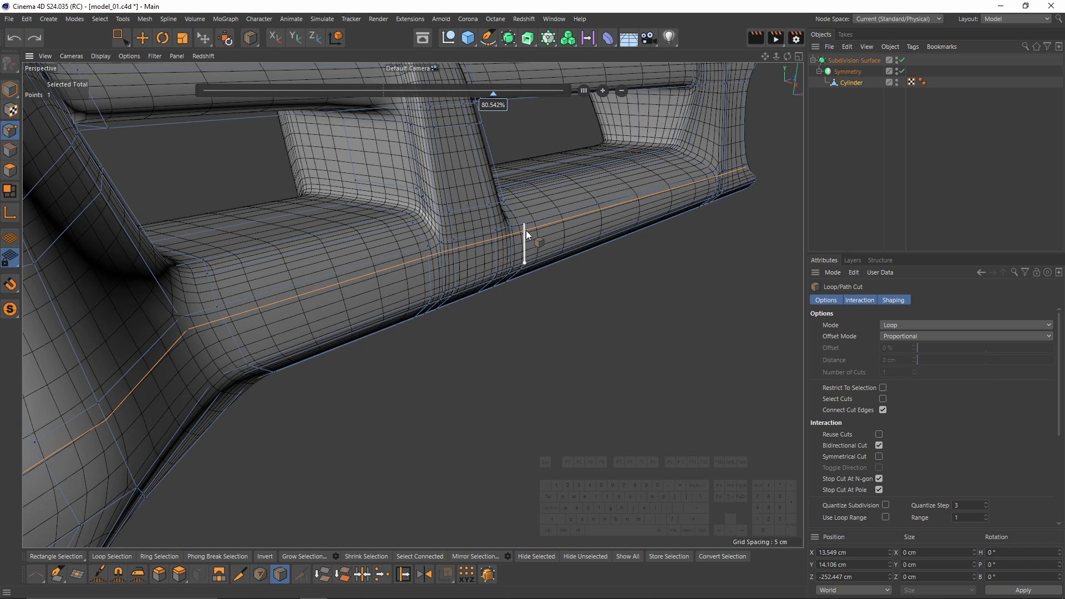
Switch the viewport to Gouraud shading without lines, keeping the Cylinder mesh selected and smoothing enabled.
{"action": "left_click", "coordinate": [987, 142]}
{"action": "mouse_move", "coordinate": [677, 213]}
{"action": "left_mouse_down", "text": "alt"}
{"action": "mouse_move", "coordinate": [602, 192]}
{"action": "mouse_move", "coordinate": [538, 231]}
{"action": "mouse_move", "coordinate": [554, 260]}
{"action": "mouse_move", "coordinate": [635, 174]}
{"action": "left_mouse_up", "text": "alt"}
{"action": "key", "text": "n"}
{"action": "key", "text": "a"}
{"action": "key", "text": "ctrl+z"}
{"action": "key", "text": "q"}
{"action": "key", "text": "q"}
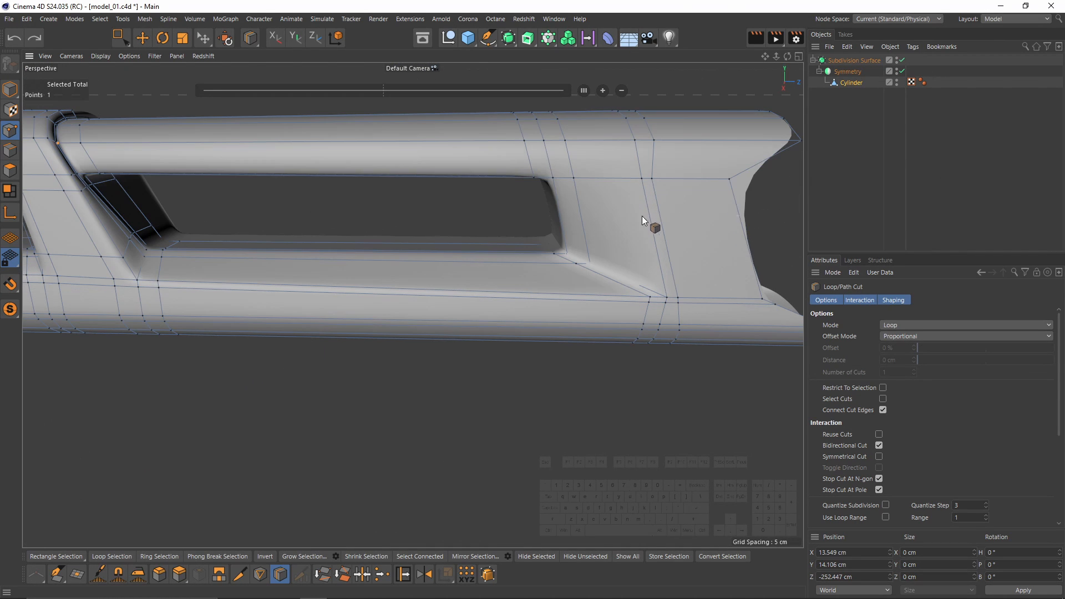
Inspect the smooth shading around the long window's end and the middle strut with the mesh deselected.
{"action": "left_click", "coordinate": [992, 137]}
{"action": "left_click_drag", "start_coordinate": [347, 177], "coordinate": [275, 195], "text": "alt"}
{"action": "right_click_drag", "start_coordinate": [275, 194], "coordinate": [277, 203], "text": "alt"}
{"action": "key", "text": "ctrl+z"}
{"action": "key", "text": "q"}
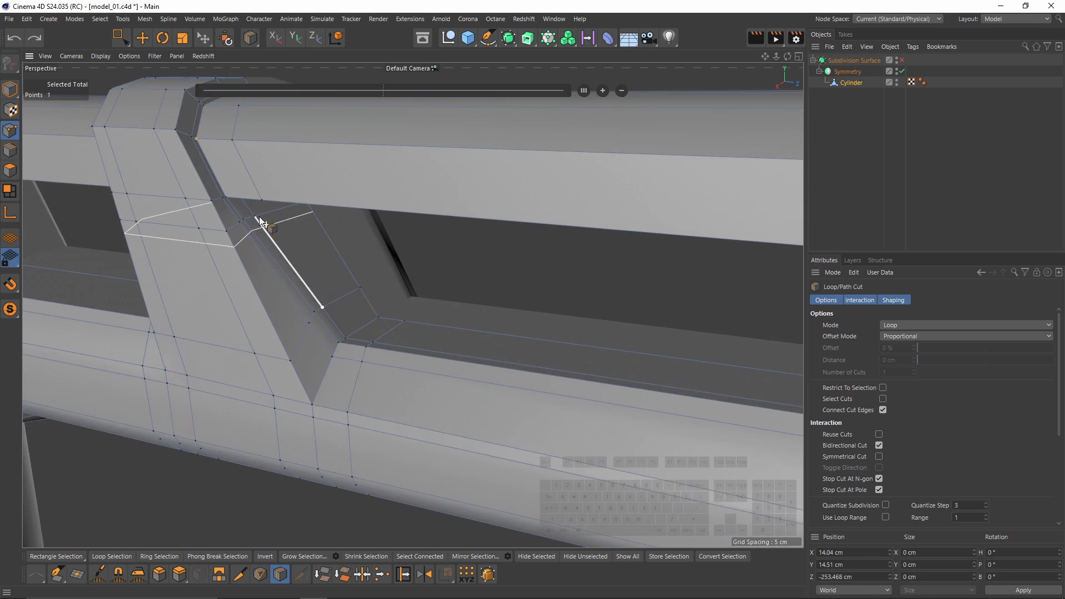
{"action": "left_click_drag", "start_coordinate": [252, 229], "coordinate": [288, 297], "text": "alt"}
{"action": "key", "text": "q"}
{"action": "left_click", "coordinate": [1015, 185]}
{"action": "right_click_drag", "start_coordinate": [513, 225], "coordinate": [411, 231], "text": "alt"}
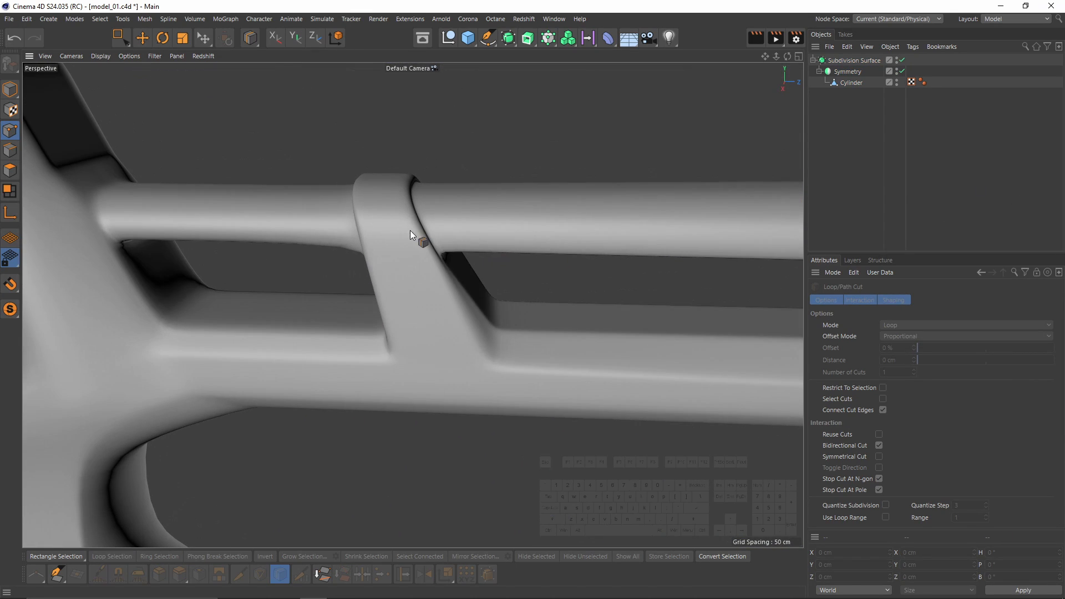
Add a loop cut at about 5.7% offset across the upper rail just before the middle strut and check the smoothed result.
{"action": "key", "text": "ctrl+z"}
{"action": "key", "text": "q"}
{"action": "left_click_drag", "start_coordinate": [317, 244], "coordinate": [370, 244], "text": "alt"}
{"action": "left_click", "coordinate": [356, 246]}
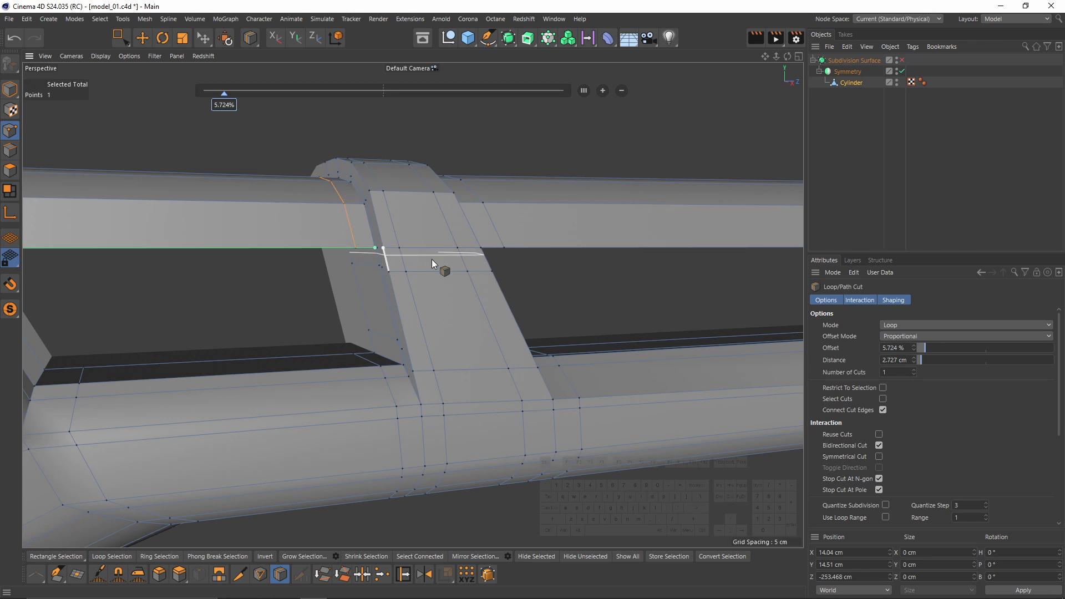
{"action": "key", "text": "q"}
{"action": "left_click", "coordinate": [899, 191]}
{"action": "right_click_drag", "start_coordinate": [501, 278], "coordinate": [474, 285], "text": "alt"}
{"action": "left_click_drag", "start_coordinate": [475, 285], "coordinate": [421, 290], "text": "alt"}
{"action": "key", "text": "ctrl+z"}
Add a loop cut at about 73.4% offset at the short window's upper corner beside the diagonal post.
{"action": "key", "text": "q"}
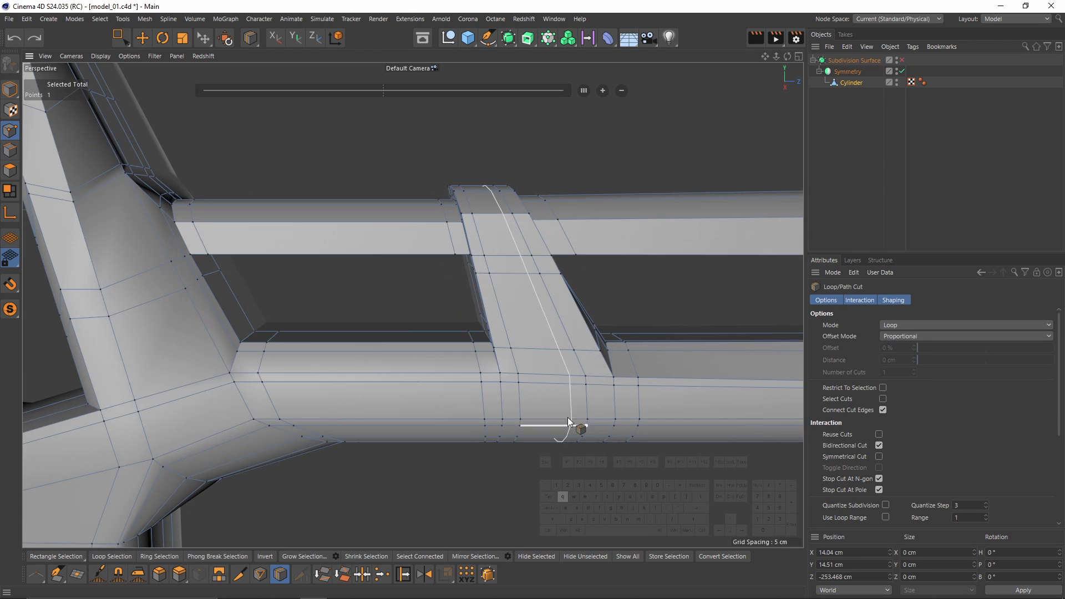
{"action": "left_click_drag", "start_coordinate": [506, 373], "coordinate": [361, 319], "text": "alt"}
{"action": "middle_click_drag", "start_coordinate": [360, 319], "coordinate": [493, 348], "text": "alt"}
{"action": "key", "text": "q"}
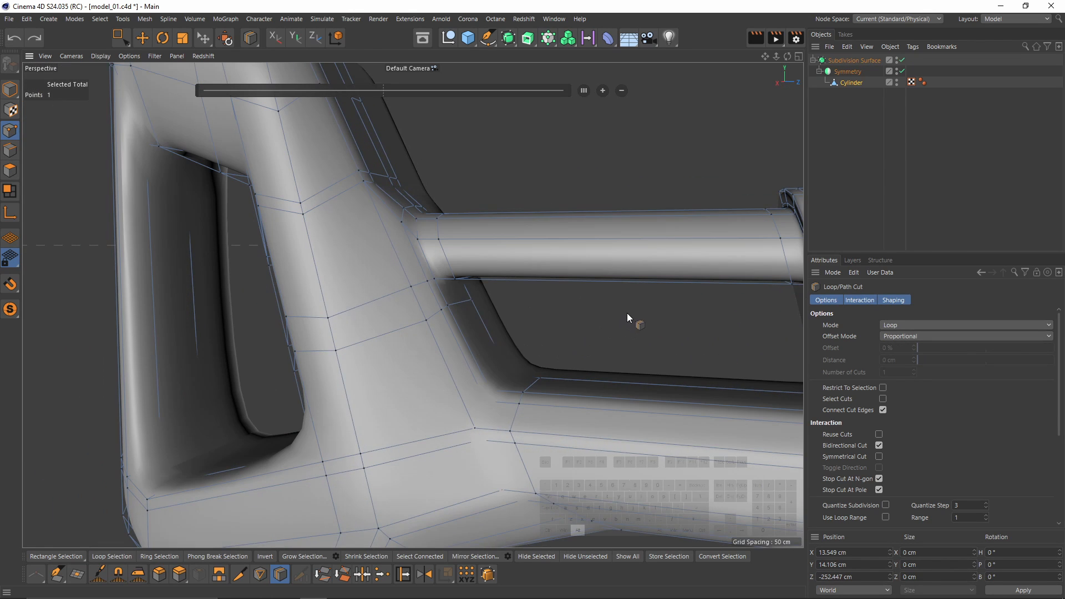
{"action": "left_click_drag", "start_coordinate": [627, 312], "coordinate": [515, 243], "text": "alt"}
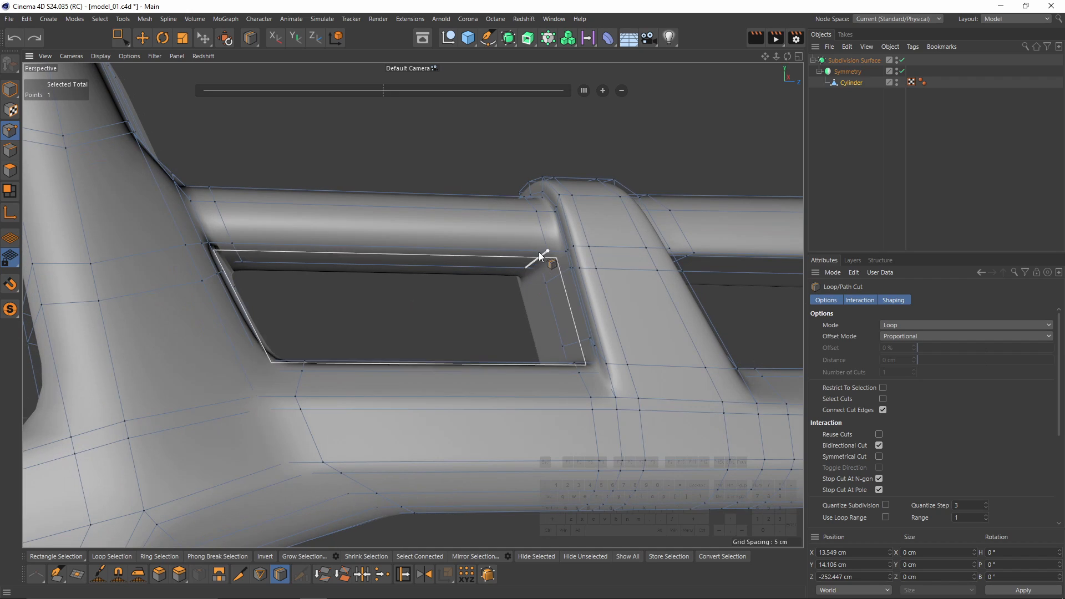
{"action": "middle_click_drag", "start_coordinate": [477, 248], "coordinate": [566, 311], "text": "alt"}
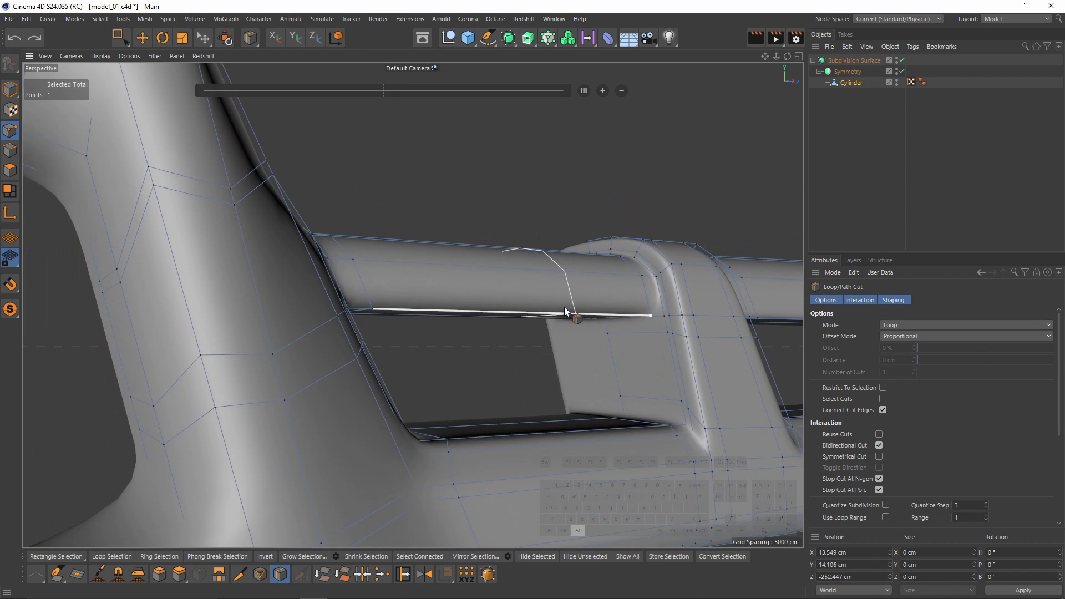
{"action": "left_click_drag", "start_coordinate": [566, 311], "coordinate": [499, 322], "text": "alt"}
{"action": "left_click", "coordinate": [351, 306]}
Examine the smoothed shading around the short window and the rest of the frame with the mesh deselected.
{"action": "left_click", "coordinate": [977, 167]}
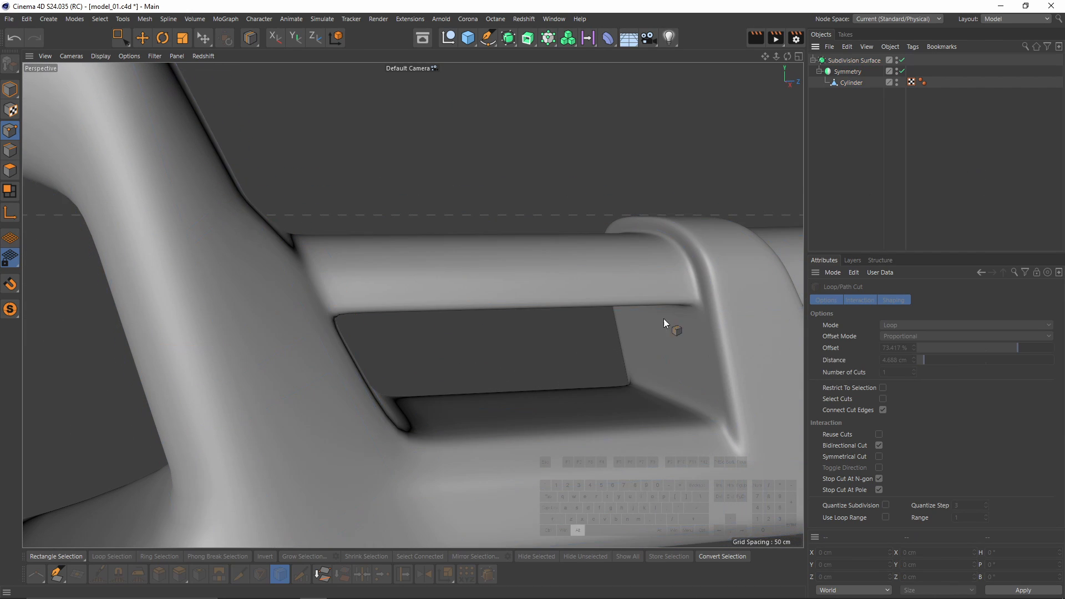
{"action": "right_click_drag", "start_coordinate": [664, 319], "coordinate": [495, 329], "text": "alt"}
{"action": "middle_click_drag", "start_coordinate": [654, 308], "coordinate": [481, 292], "text": "alt"}
{"action": "right_click_drag", "start_coordinate": [482, 293], "coordinate": [411, 304], "text": "alt"}
{"action": "left_click_drag", "start_coordinate": [411, 304], "coordinate": [600, 321], "text": "alt"}
{"action": "right_click_drag", "start_coordinate": [600, 321], "coordinate": [649, 324], "text": "alt"}
{"action": "key", "text": "ctrl+z"}
Add a loop cut at about 7.1% offset across the vertical post near the large opening's upper corner.
{"action": "key", "text": "q"}
{"action": "left_click_drag", "start_coordinate": [637, 319], "coordinate": [471, 167], "text": "alt"}
{"action": "middle_click_drag", "start_coordinate": [260, 260], "coordinate": [484, 288], "text": "alt"}
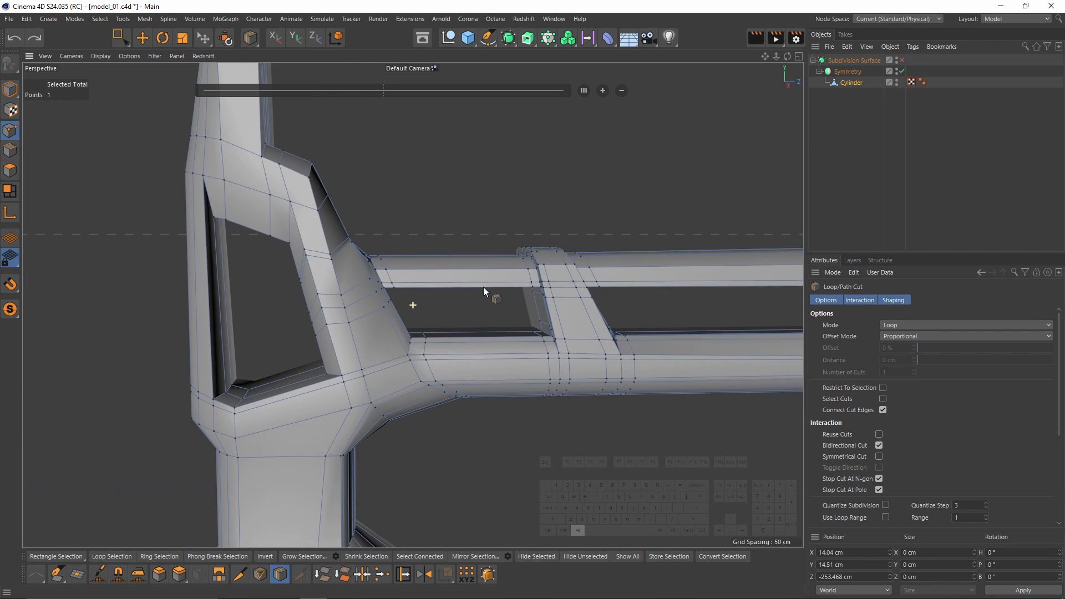
{"action": "right_click_drag", "start_coordinate": [261, 222], "coordinate": [302, 221], "text": "alt"}
{"action": "middle_click_drag", "start_coordinate": [301, 221], "coordinate": [423, 337], "text": "alt"}
{"action": "right_click_drag", "start_coordinate": [423, 337], "coordinate": [503, 404], "text": "alt"}
{"action": "left_click_drag", "start_coordinate": [504, 403], "coordinate": [448, 325], "text": "alt"}
{"action": "key", "text": "q"}
{"action": "scroll", "coordinate": [447, 324], "scroll_direction": "up", "scroll_amount": 3}
{"action": "left_click", "coordinate": [414, 337]}
{"action": "left_click_drag", "start_coordinate": [508, 374], "coordinate": [421, 258], "text": "alt"}
{"action": "key", "text": "q"}
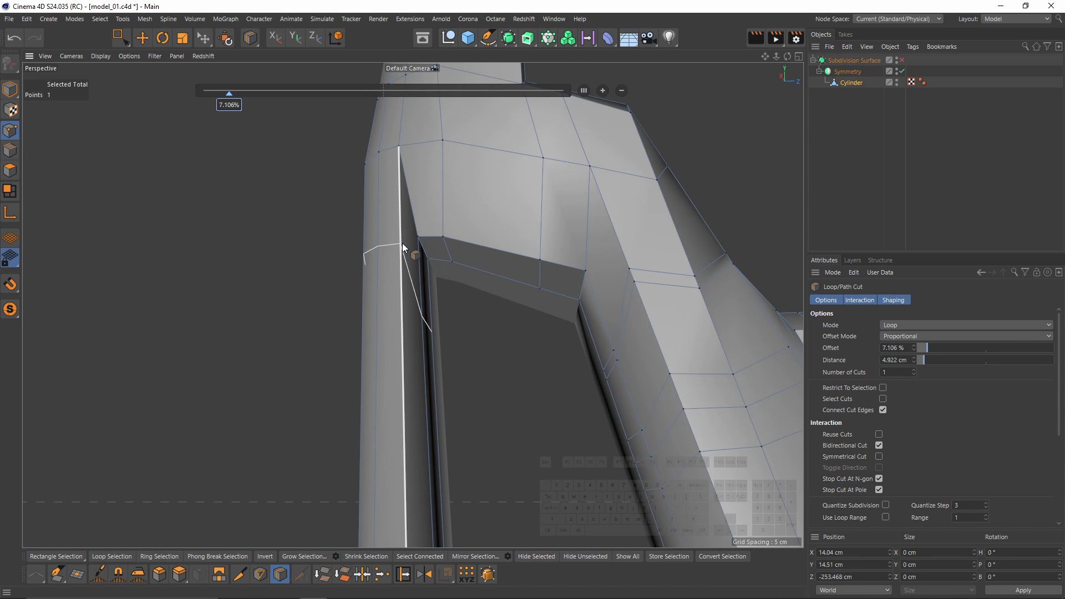
Add loop cuts around the large opening's rim at about 82.4% and 19.9% offset while previewing the smoothing.
{"action": "key", "text": "q"}
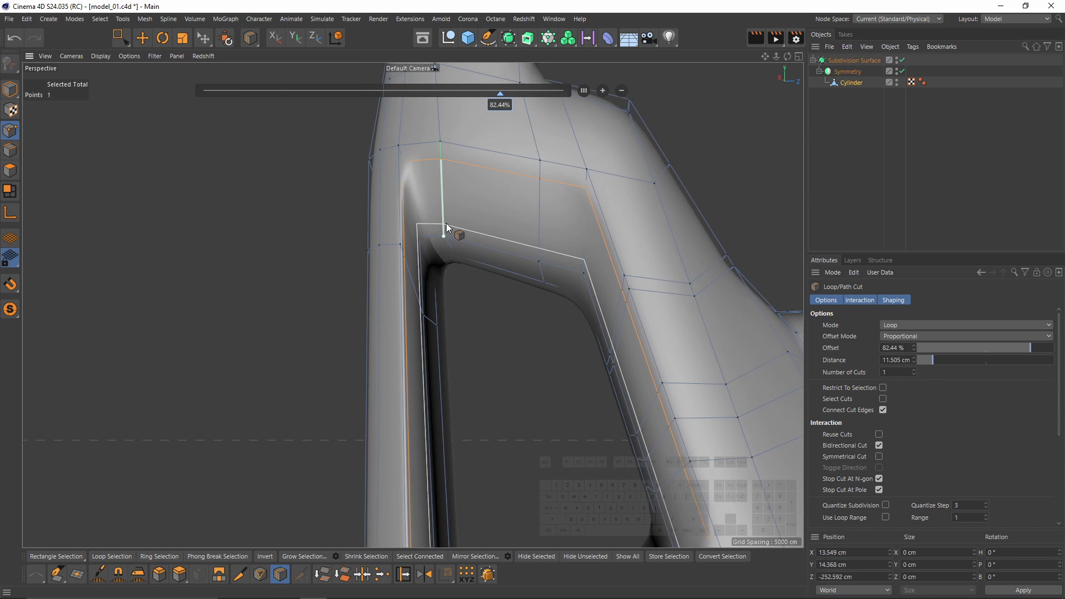
{"action": "key", "text": "q"}
{"action": "key", "text": "q"}
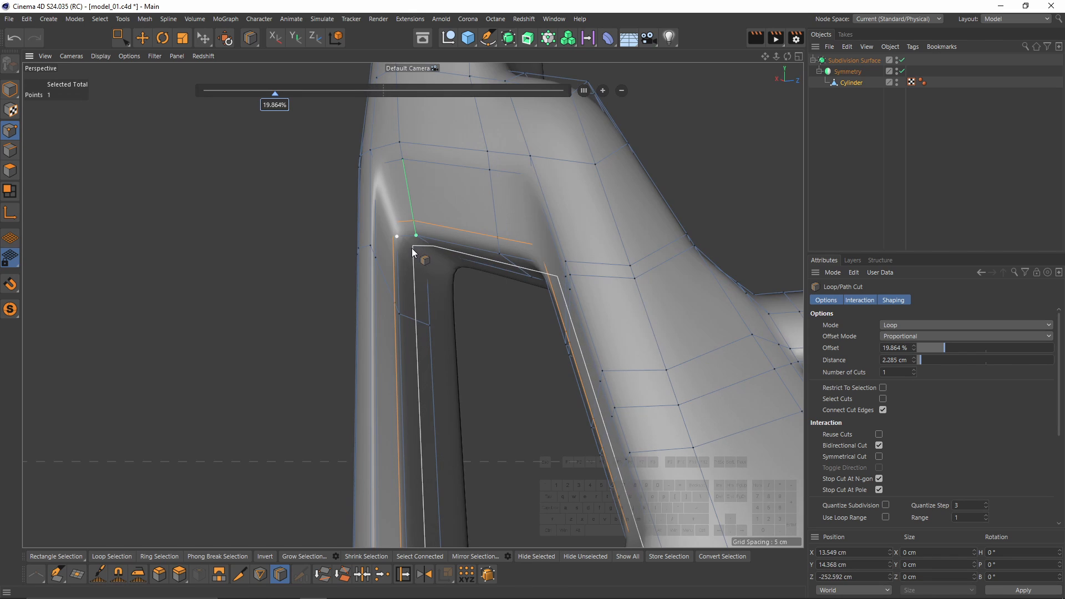
Add a loop cut at about 52.3% offset around the large opening's inner wall and preview the smoothed frame.
{"action": "left_click", "coordinate": [412, 248]}
{"action": "left_click_drag", "start_coordinate": [411, 248], "coordinate": [464, 270], "text": "alt"}
{"action": "right_click_drag", "start_coordinate": [463, 270], "coordinate": [444, 285], "text": "alt"}
{"action": "left_click_drag", "start_coordinate": [445, 285], "coordinate": [577, 341], "text": "alt"}
{"action": "key", "text": "q"}
{"action": "key", "text": "q"}
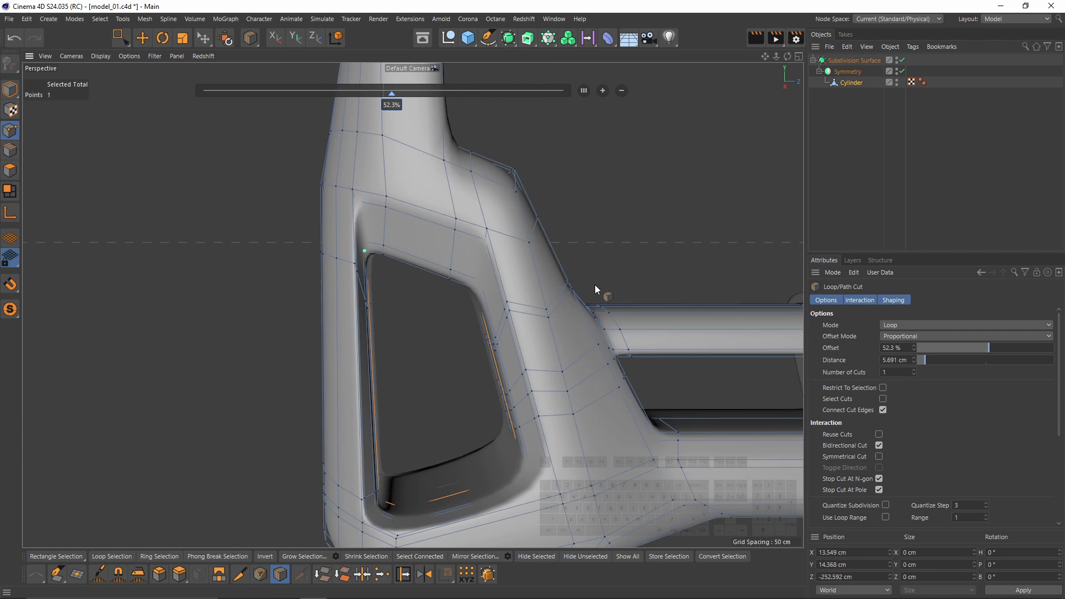
Add a loop cut at about 80.7% offset across the post above the large opening and inspect the smoothing with the mesh deselected.
{"action": "middle_click_drag", "start_coordinate": [466, 194], "coordinate": [482, 260], "text": "alt"}
{"action": "left_click_drag", "start_coordinate": [483, 259], "coordinate": [444, 275], "text": "alt"}
{"action": "middle_click_drag", "start_coordinate": [414, 191], "coordinate": [431, 267], "text": "alt"}
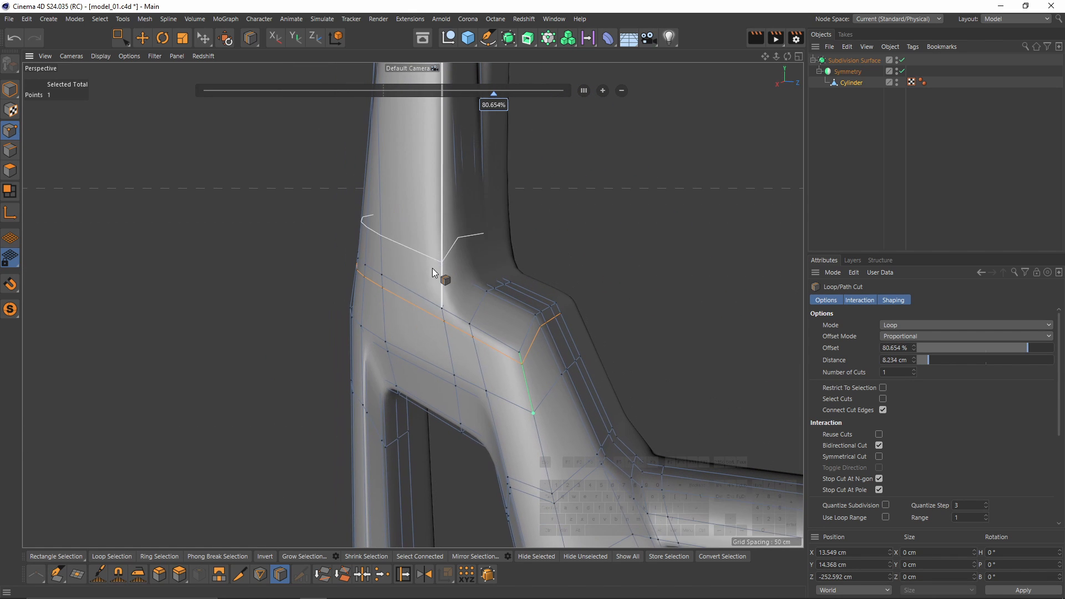
{"action": "left_click", "coordinate": [438, 287]}
{"action": "middle_click_drag", "start_coordinate": [510, 324], "coordinate": [494, 386], "text": "alt"}
{"action": "left_click_drag", "start_coordinate": [494, 385], "coordinate": [520, 337], "text": "alt"}
{"action": "key", "text": "ctrl+shift+a"}
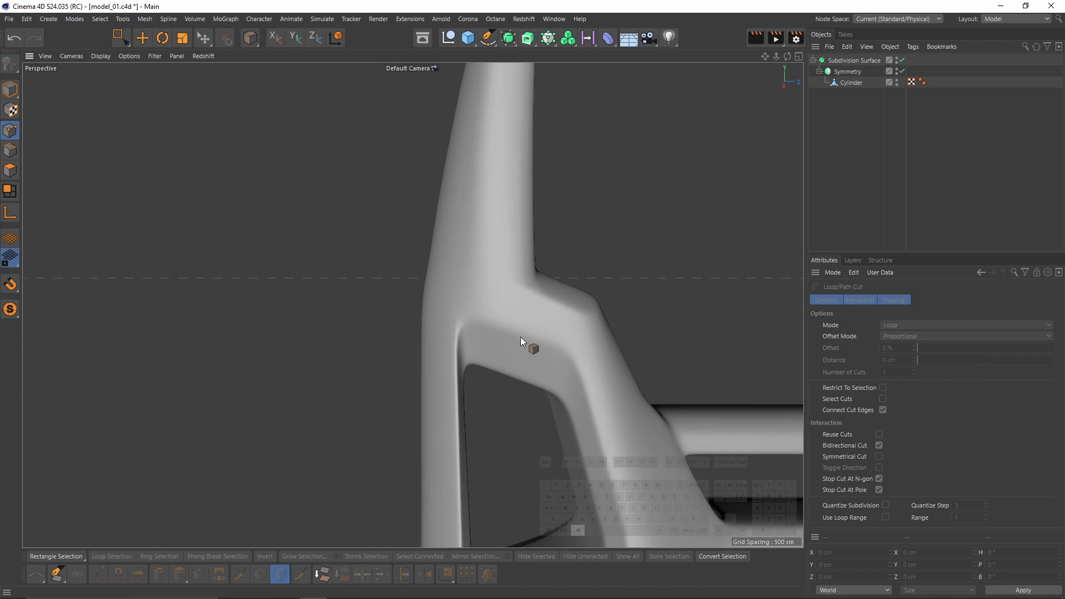
{"action": "middle_click_drag", "start_coordinate": [520, 337], "coordinate": [557, 337], "text": "alt"}
{"action": "left_click_drag", "start_coordinate": [557, 337], "coordinate": [571, 357], "text": "alt"}
{"action": "key", "text": "ctrl+z"}
Add a loop cut at about 85.9% offset around the frame below the large opening and check its smoothed shading.
{"action": "key", "text": "q"}
{"action": "scroll", "coordinate": [574, 312], "scroll_direction": "up", "scroll_amount": 3}
{"action": "key", "text": "q"}
{"action": "left_click", "coordinate": [486, 327]}
{"action": "left_click", "coordinate": [872, 231]}
{"action": "left_click_drag", "start_coordinate": [501, 320], "coordinate": [473, 295], "text": "alt"}
{"action": "key", "text": "ctrl+z"}
{"action": "key", "text": "q"}
{"action": "left_click", "coordinate": [526, 301]}
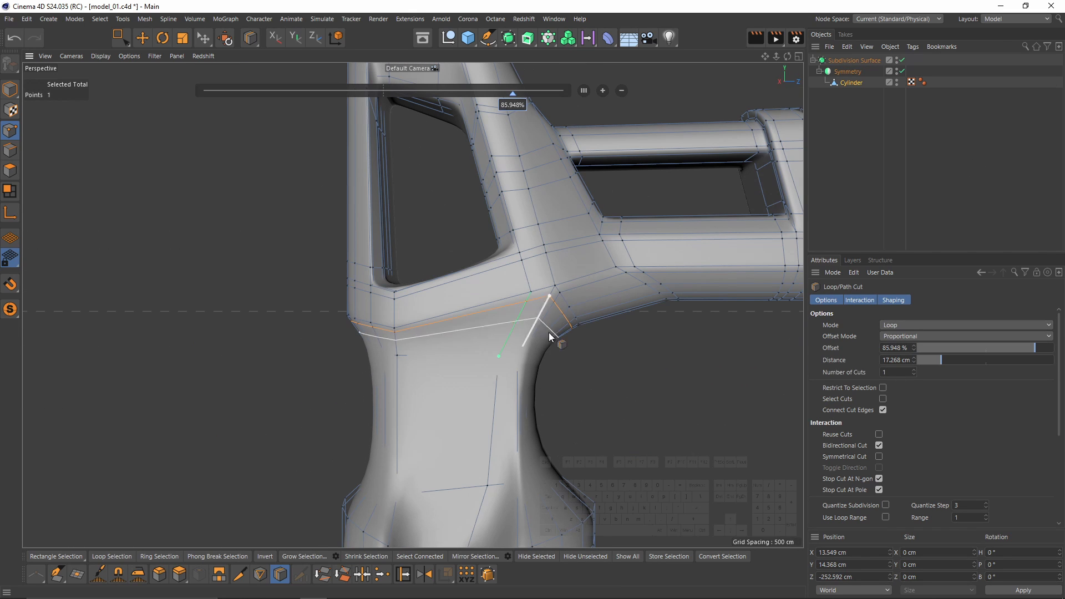
Add a support loop around the top of the neck below the large opening and check the result deselected.
{"action": "left_click_drag", "start_coordinate": [548, 331], "coordinate": [574, 354], "text": "alt"}
{"action": "key", "text": "q"}
{"action": "left_click", "coordinate": [534, 307]}
{"action": "key", "text": "q"}
{"action": "key", "text": "ctrl+z"}
{"action": "key", "text": "ctrl+z"}
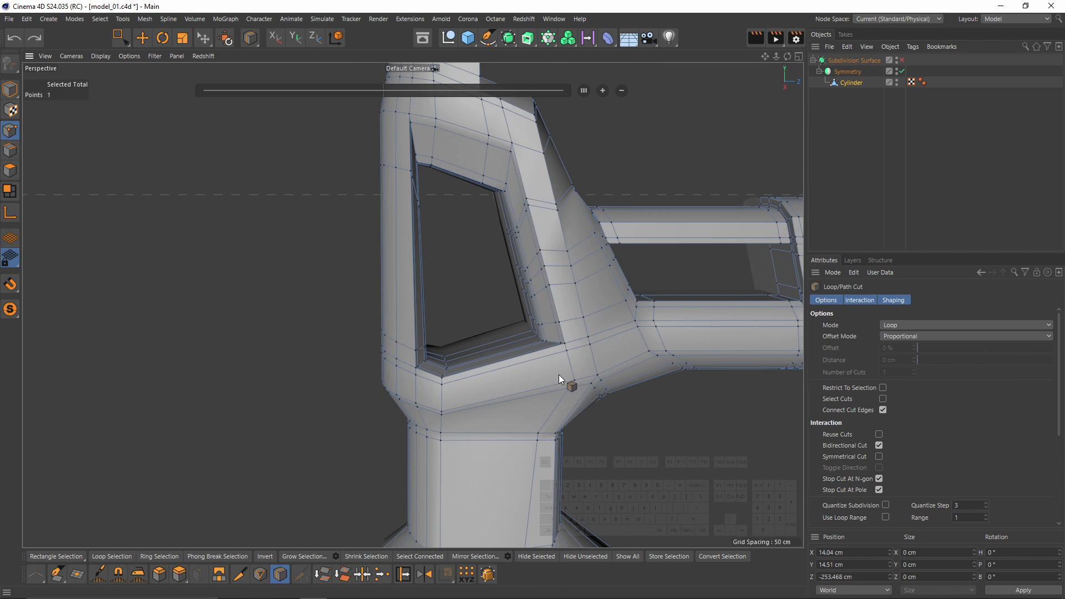
Add a lengthwise loop cut at about 16.1% offset from the large opening's lower rim down the neck to the notch.
{"action": "middle_click_drag", "start_coordinate": [558, 375], "coordinate": [520, 250], "text": "alt"}
{"action": "left_click_drag", "start_coordinate": [520, 249], "coordinate": [524, 254], "text": "alt"}
{"action": "scroll", "coordinate": [523, 248], "scroll_direction": "up", "scroll_amount": 5}
{"action": "scroll", "coordinate": [523, 244], "scroll_direction": "down", "scroll_amount": 3}
{"action": "middle_click_drag", "start_coordinate": [498, 328], "coordinate": [487, 240], "text": "alt"}
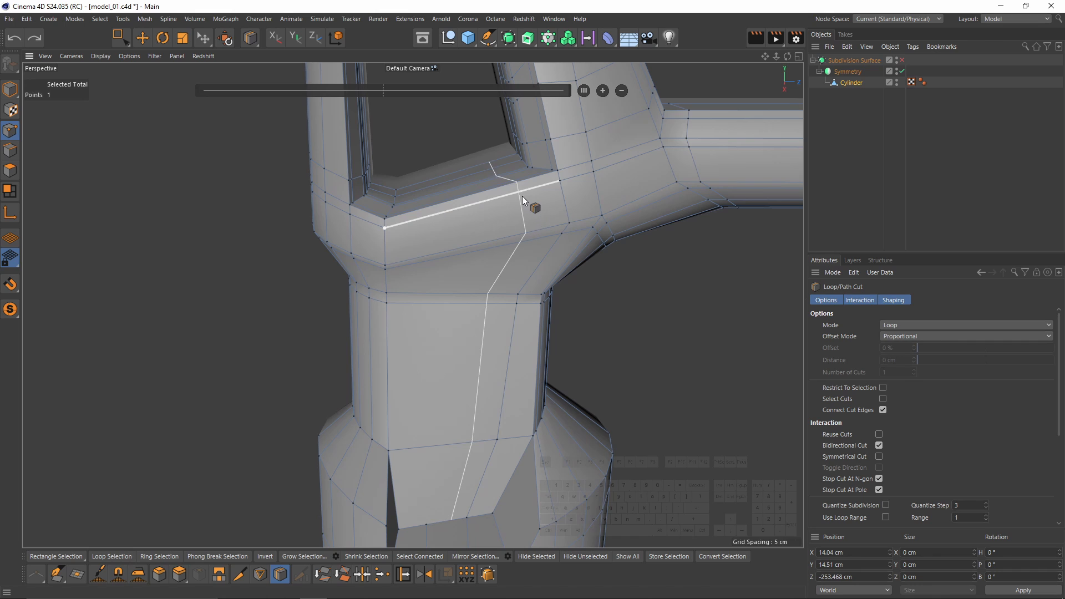
{"action": "key", "text": "q"}
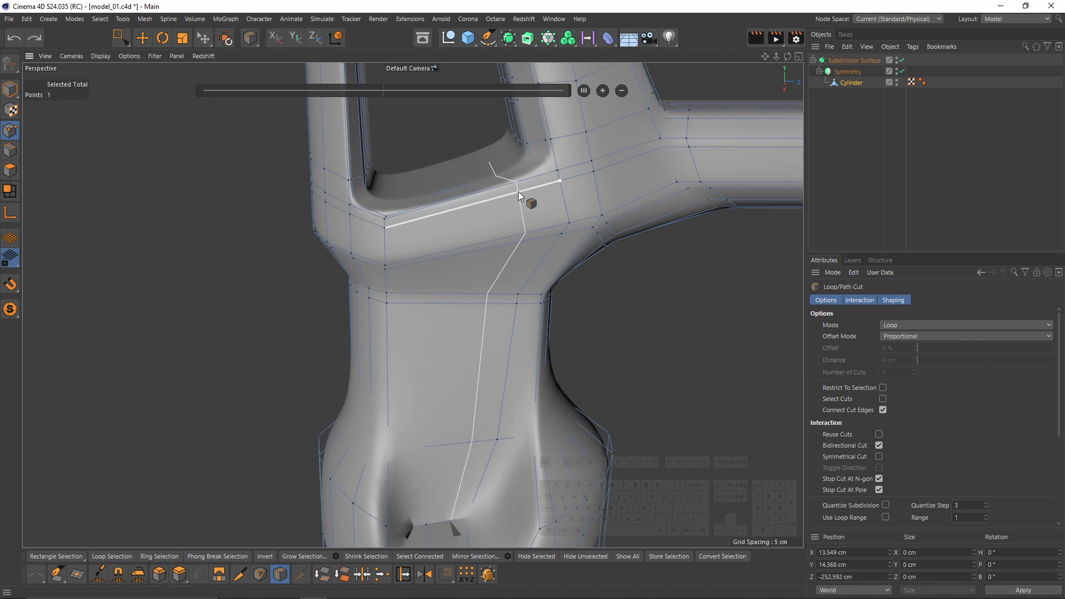
{"action": "key", "text": "q"}
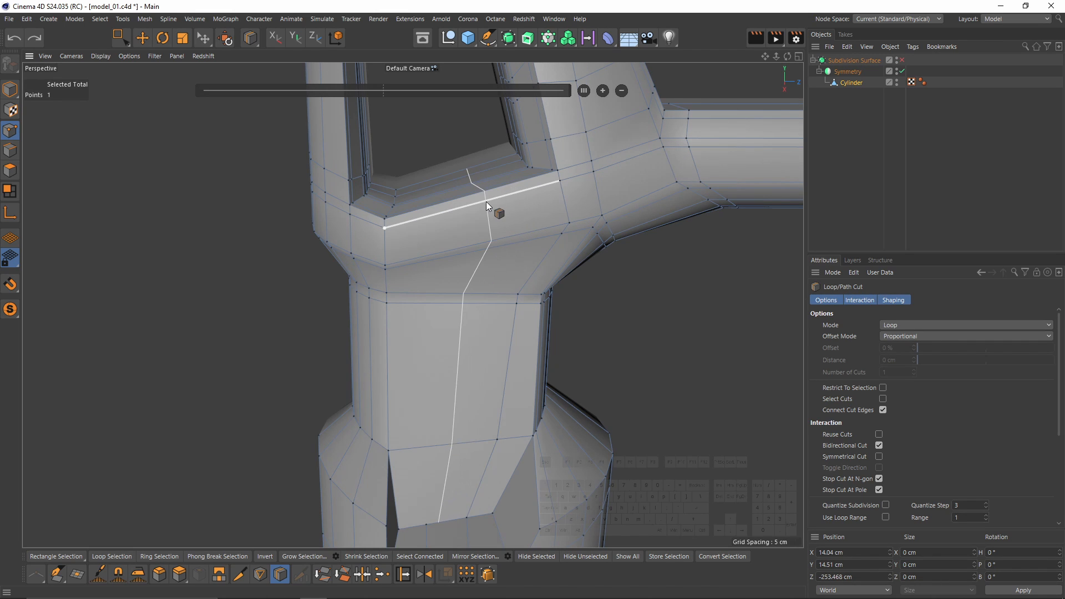
{"action": "key", "text": "q"}
{"action": "left_click", "coordinate": [413, 215]}
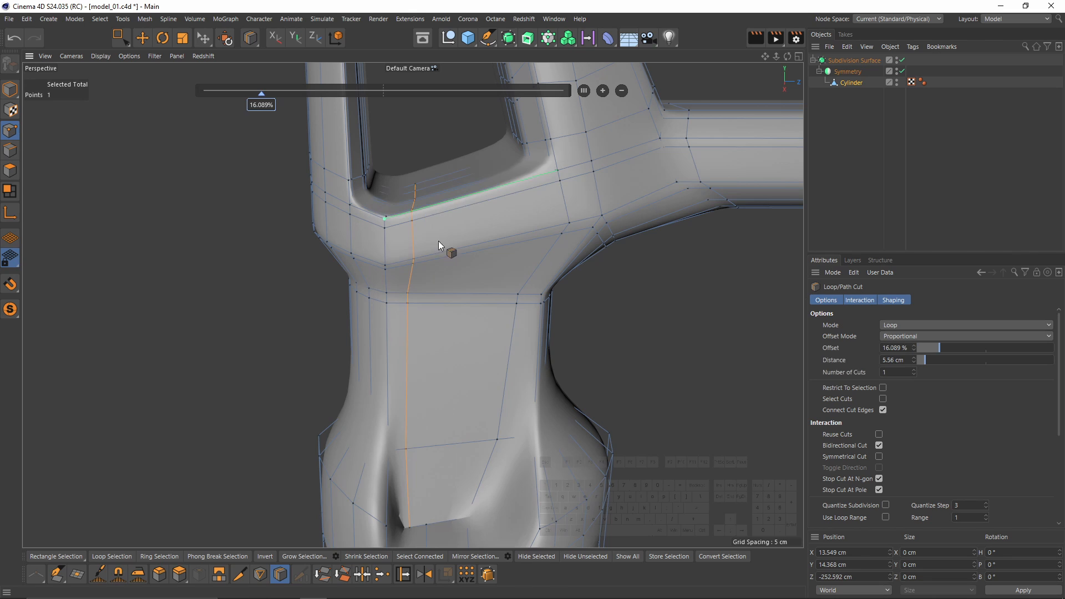
{"action": "middle_click_drag", "start_coordinate": [431, 523], "coordinate": [425, 360], "text": "alt"}
Weld the lengthwise cut's end point with its neighbouring point on the notch edge.
{"action": "key", "text": "q"}
{"action": "scroll", "coordinate": [420, 359], "scroll_direction": "up", "scroll_amount": 5}
{"action": "key", "text": "0"}
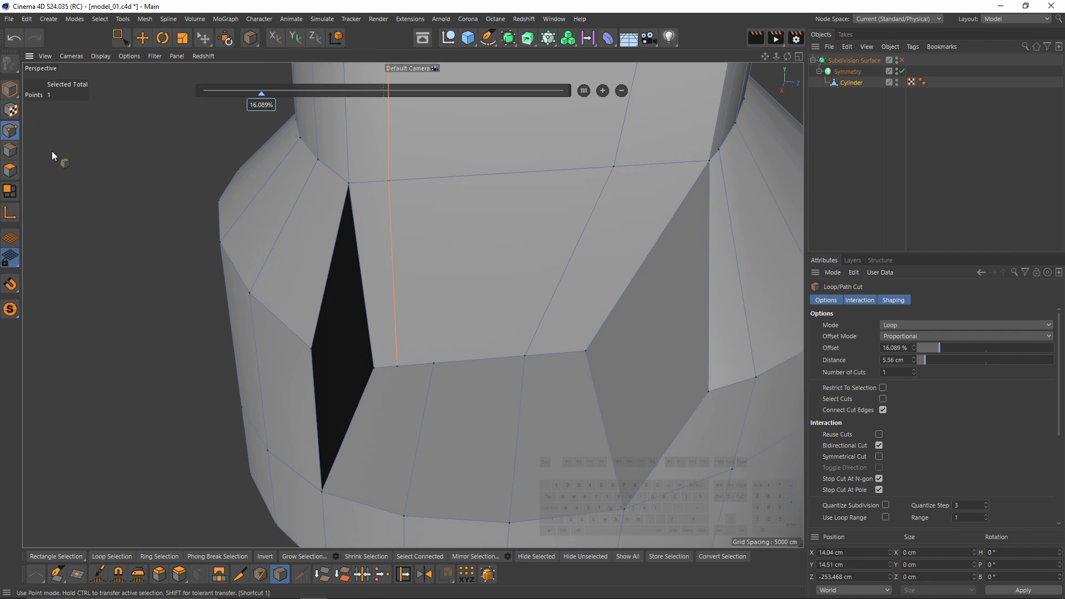
{"action": "left_click_drag", "start_coordinate": [382, 358], "coordinate": [441, 382]}
{"action": "key", "text": "m"}
{"action": "key", "text": "q"}
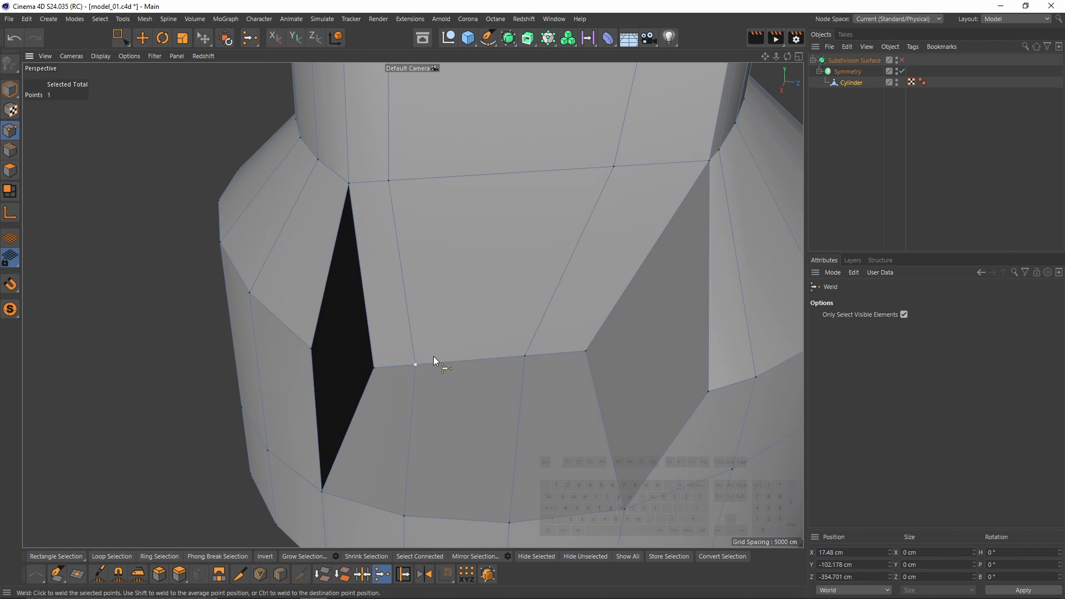
Examine the neck and the frame's lower joint in both the raw and the smoothed mesh.
{"action": "scroll", "coordinate": [434, 357], "scroll_direction": "down", "scroll_amount": 5}
{"action": "middle_click_drag", "start_coordinate": [400, 397], "coordinate": [397, 416], "text": "alt"}
{"action": "key", "text": "q"}
{"action": "key", "text": "q"}
{"action": "scroll", "coordinate": [473, 268], "scroll_direction": "up", "scroll_amount": 5}
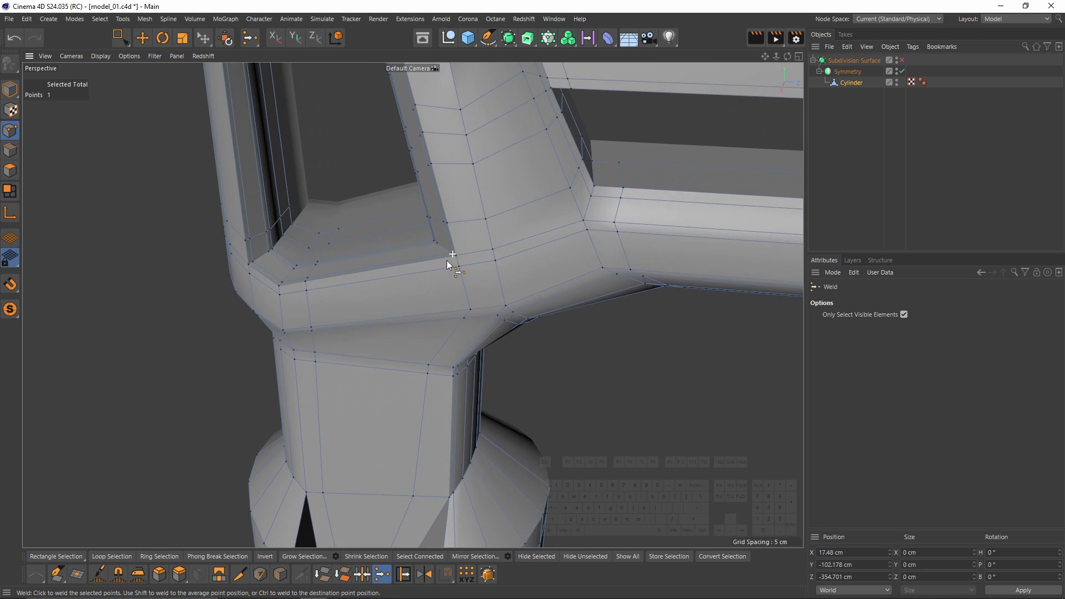
{"action": "left_click_drag", "start_coordinate": [447, 261], "coordinate": [462, 258], "text": "alt"}
{"action": "key", "text": "q"}
{"action": "scroll", "coordinate": [477, 298], "scroll_direction": "down", "scroll_amount": 3}
{"action": "left_click_drag", "start_coordinate": [477, 297], "coordinate": [518, 286], "text": "alt"}
{"action": "left_click", "coordinate": [854, 191]}
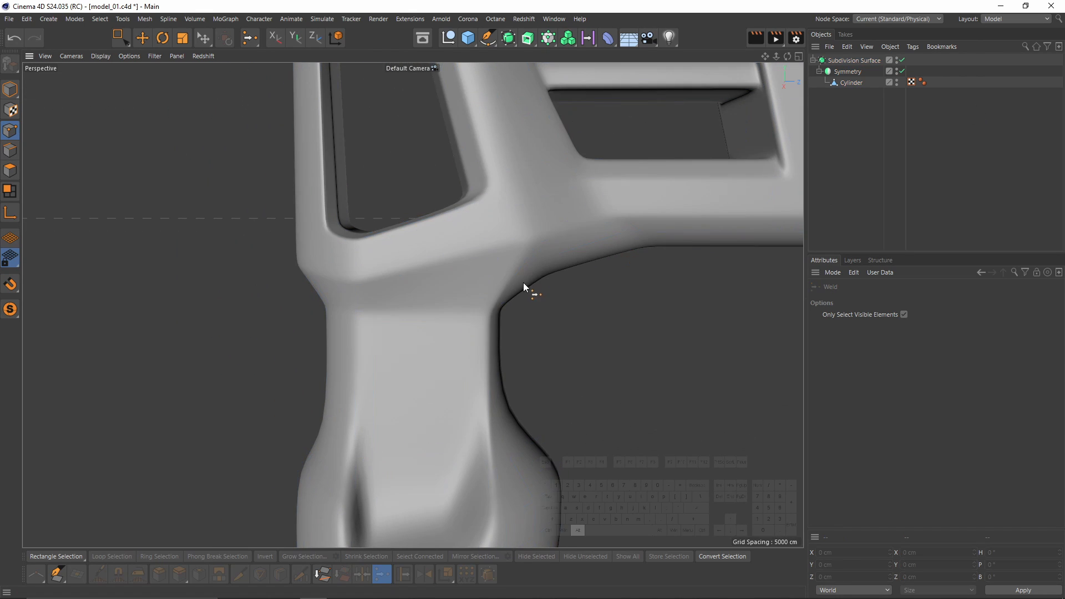
{"action": "middle_click_drag", "start_coordinate": [541, 300], "coordinate": [540, 257], "text": "alt"}
{"action": "key", "text": "ctrl+z"}
{"action": "key", "text": "q"}
{"action": "key", "text": "q"}
Add a loop cut at about 92.8% offset around the lower end of the neck, just above the flared head.
{"action": "middle_click_drag", "start_coordinate": [515, 348], "coordinate": [544, 316], "text": "alt"}
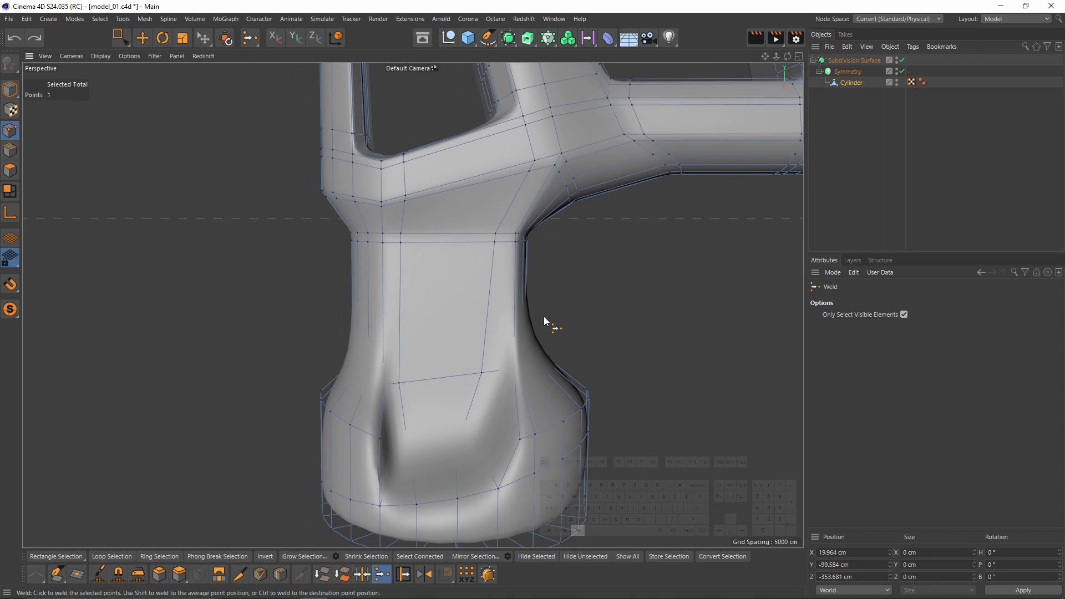
{"action": "key", "text": "k"}
{"action": "key", "text": "l"}
{"action": "scroll", "coordinate": [499, 364], "scroll_direction": "up", "scroll_amount": 4}
{"action": "key", "text": "q"}
{"action": "key", "text": "q"}
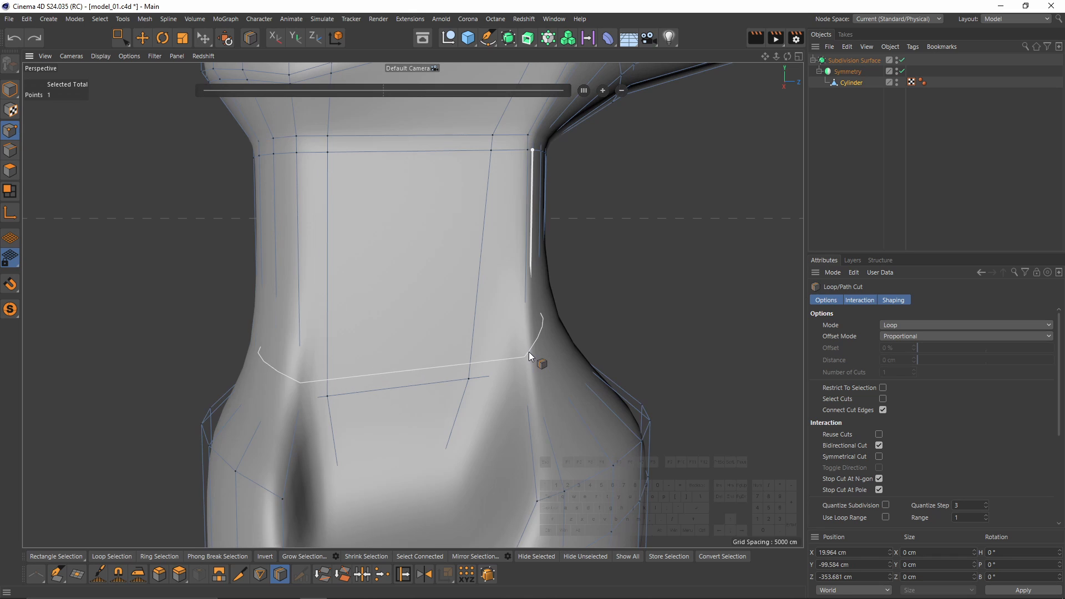
{"action": "left_click", "coordinate": [528, 351]}
{"action": "left_click_drag", "start_coordinate": [528, 351], "coordinate": [534, 333], "text": "alt"}
{"action": "middle_click_drag", "start_coordinate": [533, 333], "coordinate": [539, 267], "text": "alt"}
{"action": "key", "text": "q"}
{"action": "key", "text": "q"}
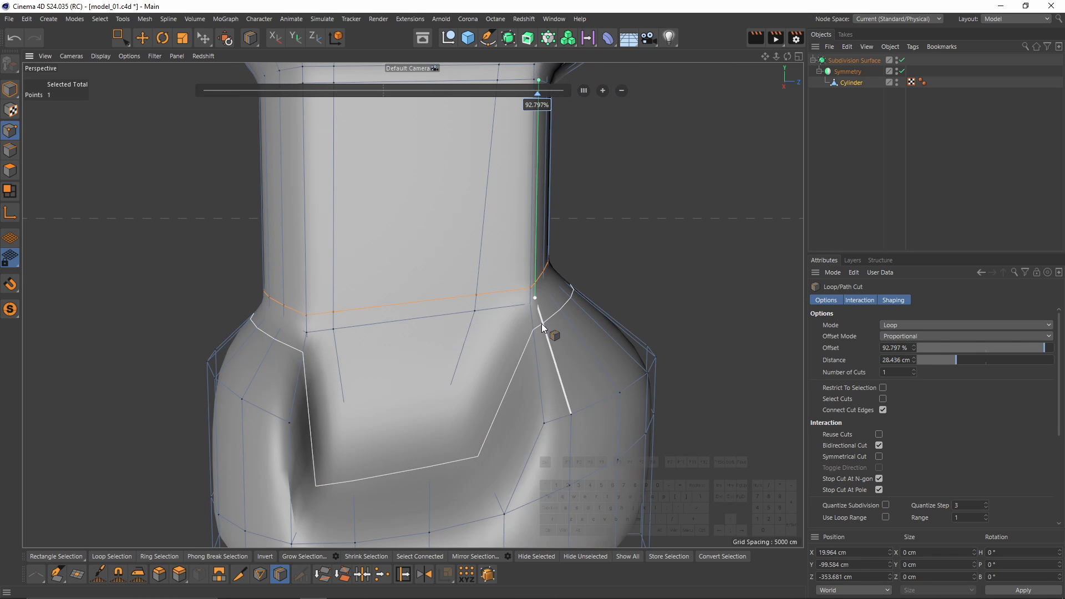
Add loop cuts around the flared head below the neck and through the notch walls, the latter at about 36.5% offset.
{"action": "left_click", "coordinate": [541, 324]}
{"action": "key", "text": "q"}
{"action": "left_click_drag", "start_coordinate": [549, 435], "coordinate": [336, 405], "text": "alt"}
{"action": "key", "text": "q"}
{"action": "key", "text": "q"}
{"action": "key", "text": "q"}
{"action": "left_click_drag", "start_coordinate": [374, 373], "coordinate": [527, 388], "text": "alt"}
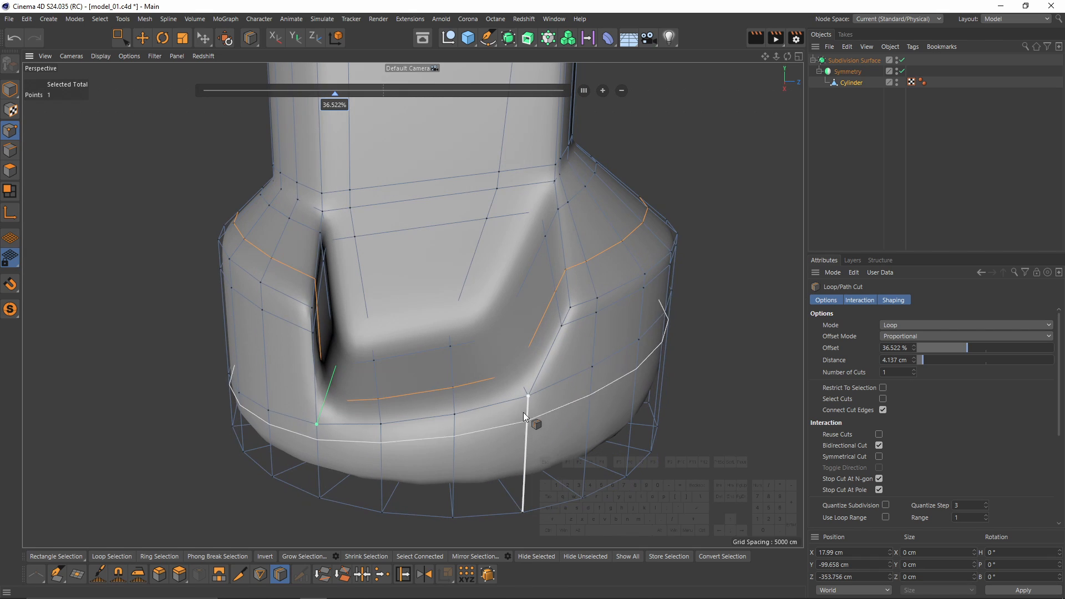
Add a loop cut at about 69.9% offset around the striking head's outer wall, below the notch.
{"action": "key", "text": "q"}
{"action": "left_click_drag", "start_coordinate": [529, 432], "coordinate": [475, 327], "text": "alt"}
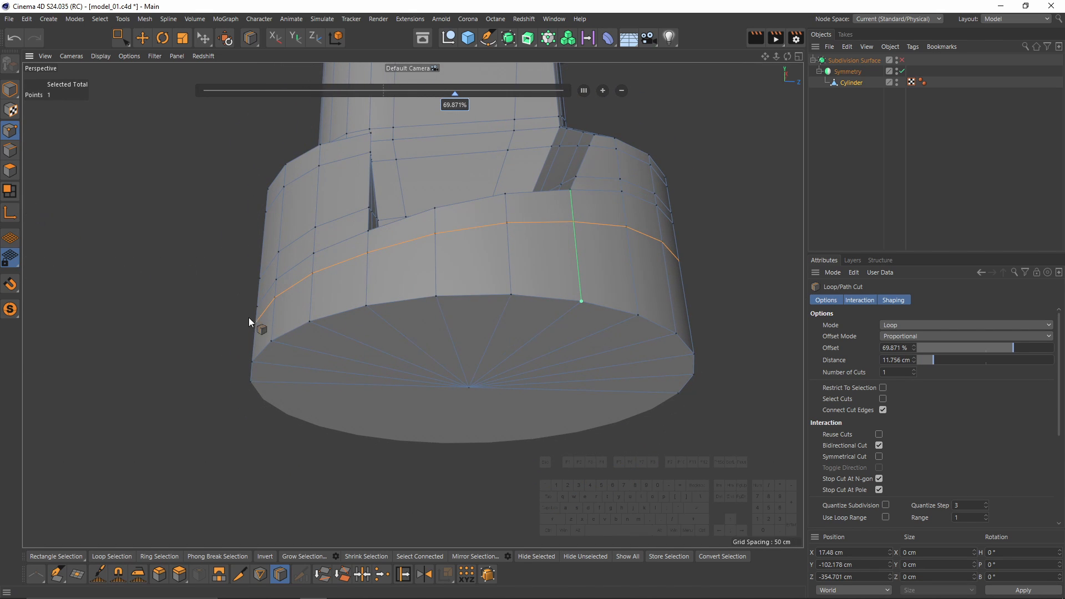
{"action": "left_click_drag", "start_coordinate": [250, 320], "coordinate": [397, 323], "text": "alt"}
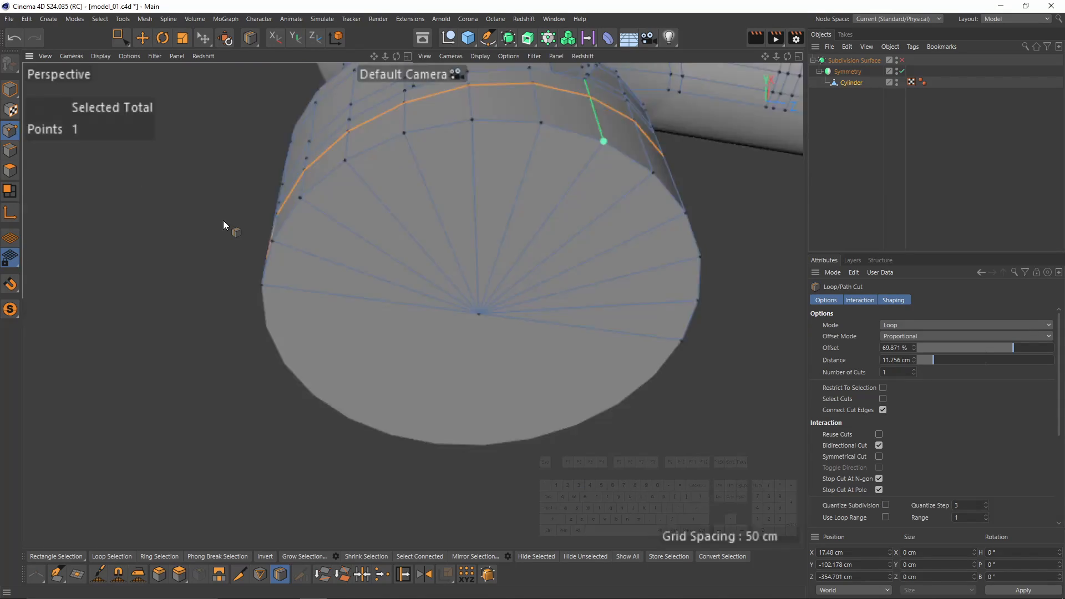
{"action": "left_click_drag", "start_coordinate": [223, 225], "coordinate": [248, 308], "text": "alt"}
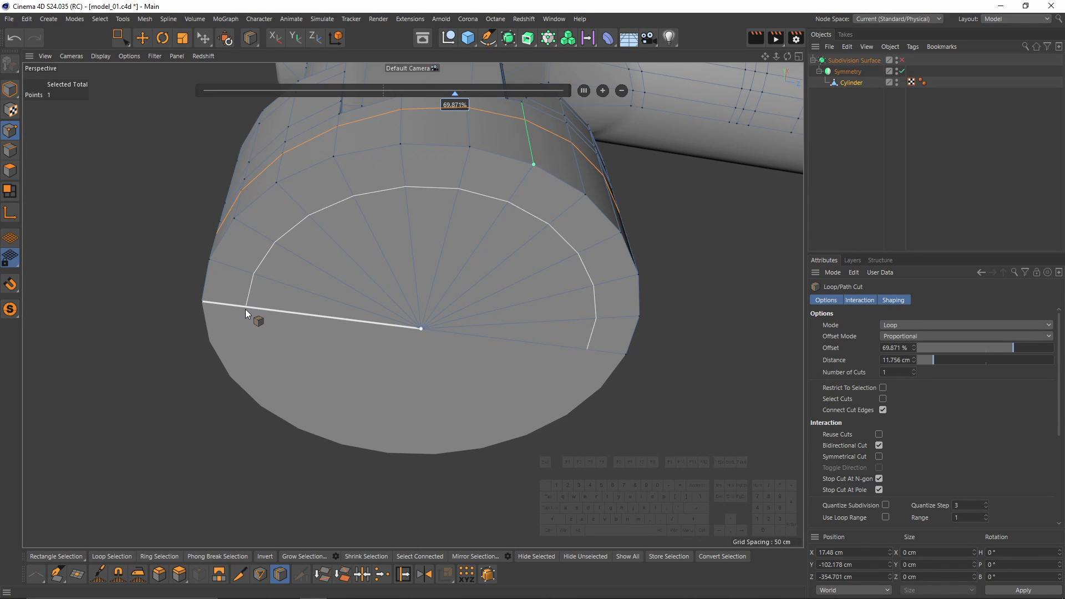
Cut an inner ring into the striking face near its rim and select the polygons inside it.
{"action": "left_click", "coordinate": [245, 309]}
{"action": "left_click", "coordinate": [8, 169]}
{"action": "key", "text": "9"}
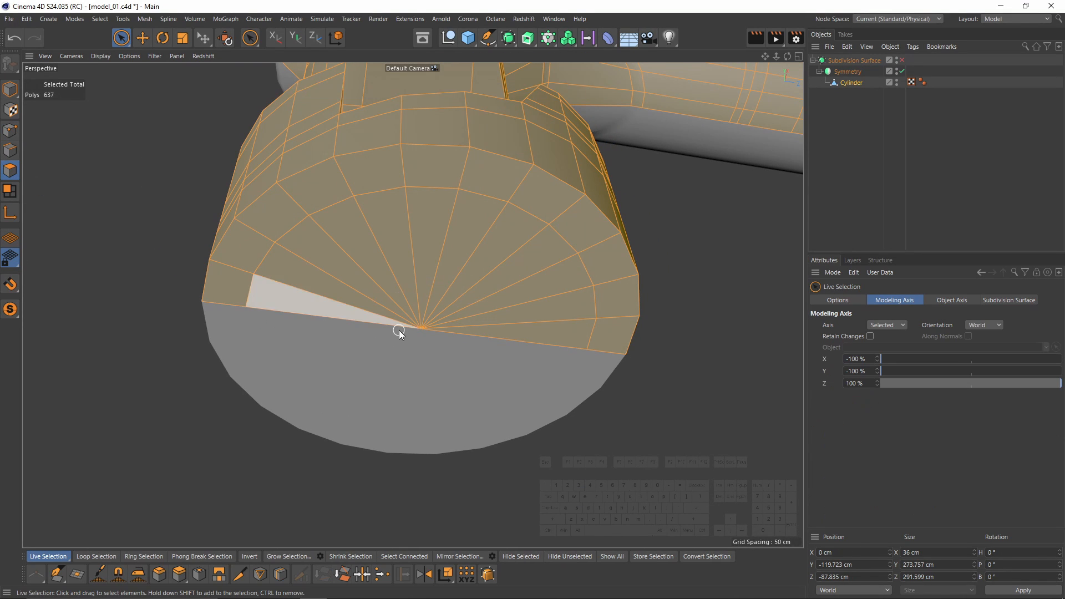
{"action": "left_click_drag", "start_coordinate": [401, 330], "coordinate": [434, 335]}
Lower the selected face polygons to about Y -128.4 cm in the Right view, matching the reference's chamfered edge.
{"action": "middle_click", "coordinate": [467, 377]}
{"action": "middle_click", "coordinate": [244, 441]}
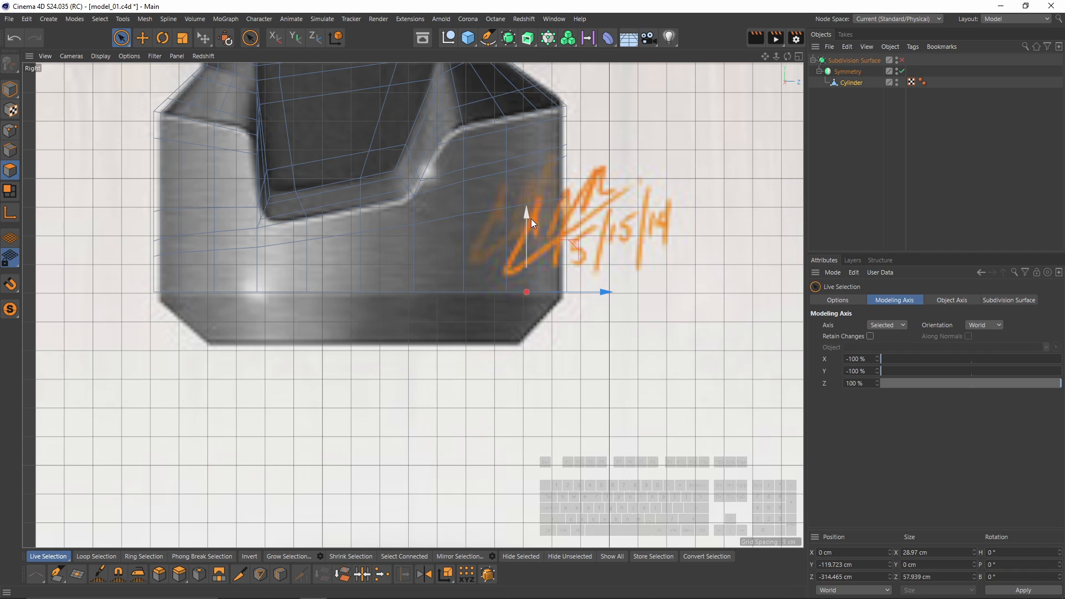
{"action": "left_click_drag", "start_coordinate": [530, 216], "coordinate": [524, 266]}
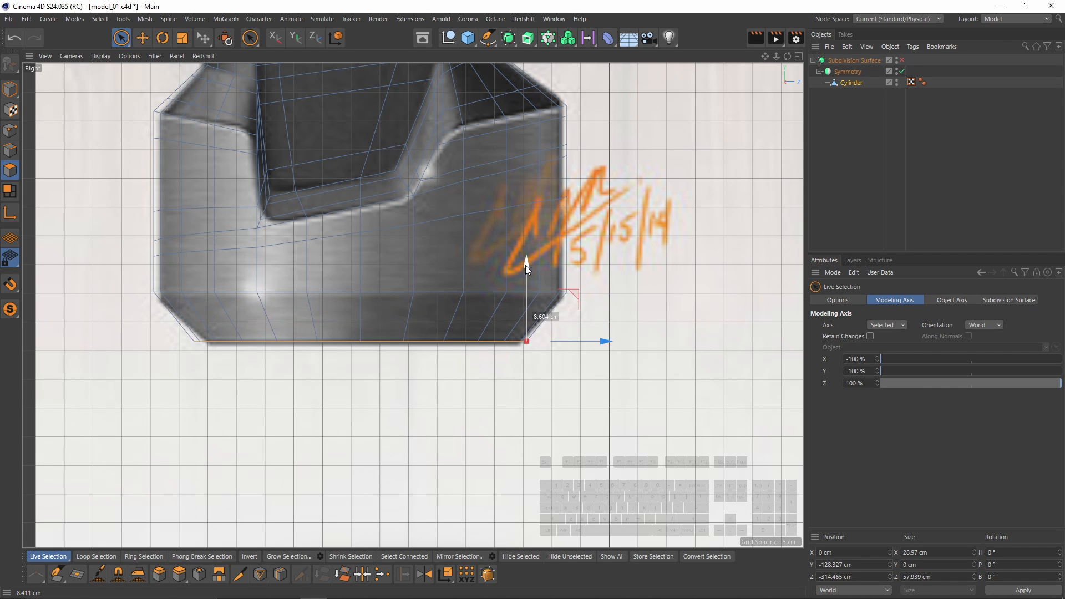
{"action": "middle_click", "coordinate": [387, 292]}
{"action": "middle_click", "coordinate": [387, 292]}
Add support loops inside the striking face and along both chamfer edges, including one at about 83.9% offset on the chamfer.
{"action": "key", "text": "k"}
{"action": "key", "text": "l"}
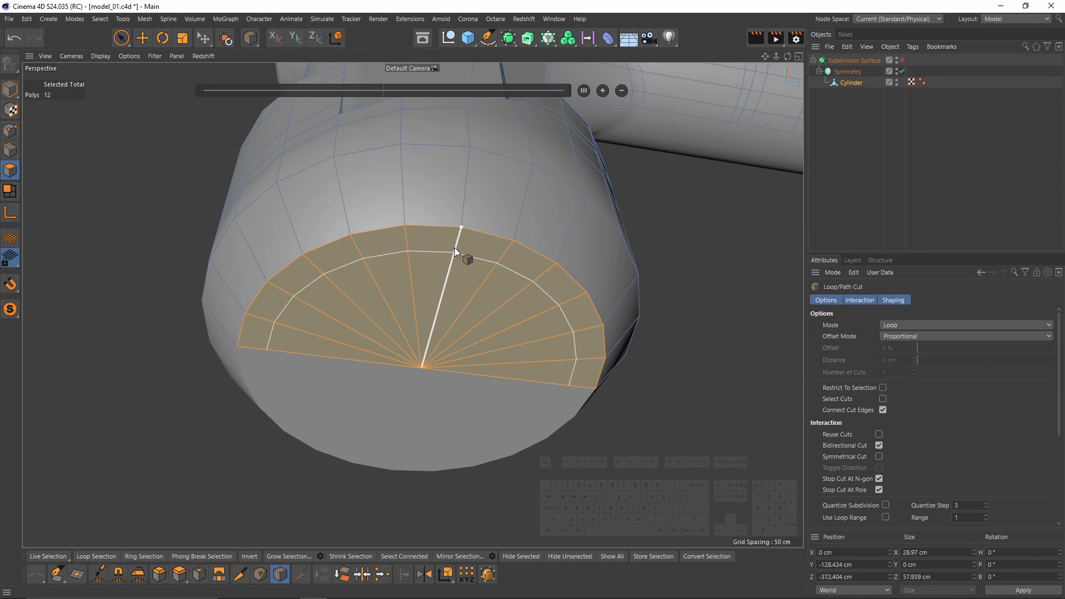
{"action": "left_click", "coordinate": [405, 244]}
{"action": "left_click", "coordinate": [403, 212]}
{"action": "middle_click_drag", "start_coordinate": [404, 208], "coordinate": [413, 286], "text": "alt"}
{"action": "left_click", "coordinate": [414, 240]}
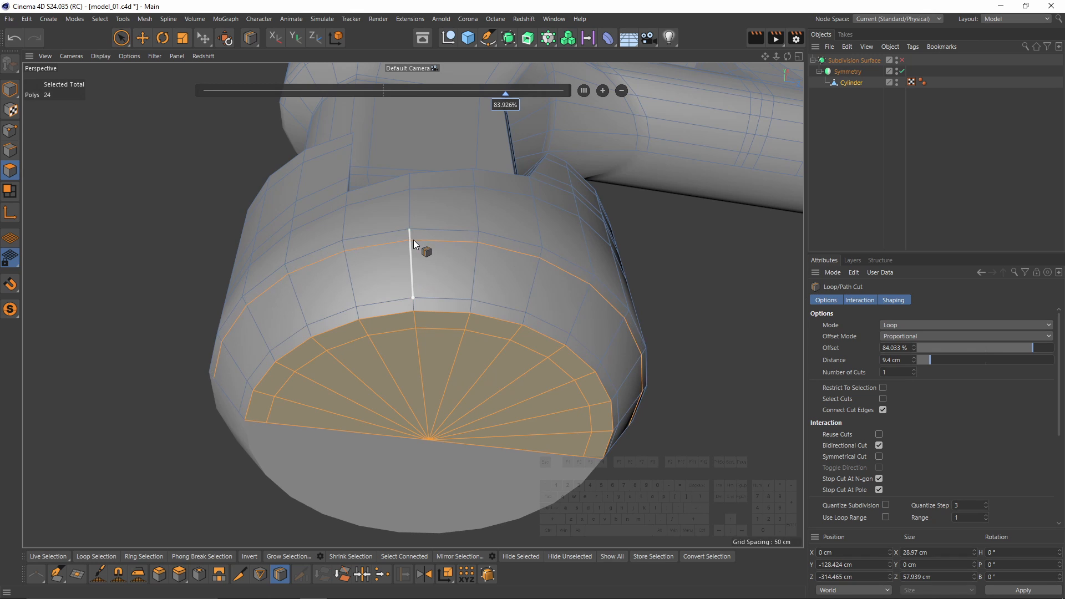
{"action": "key", "text": "q"}
Examine the smoothed striking head and its chamfer with the mesh deselected.
{"action": "left_click_drag", "start_coordinate": [425, 206], "coordinate": [438, 318], "text": "alt"}
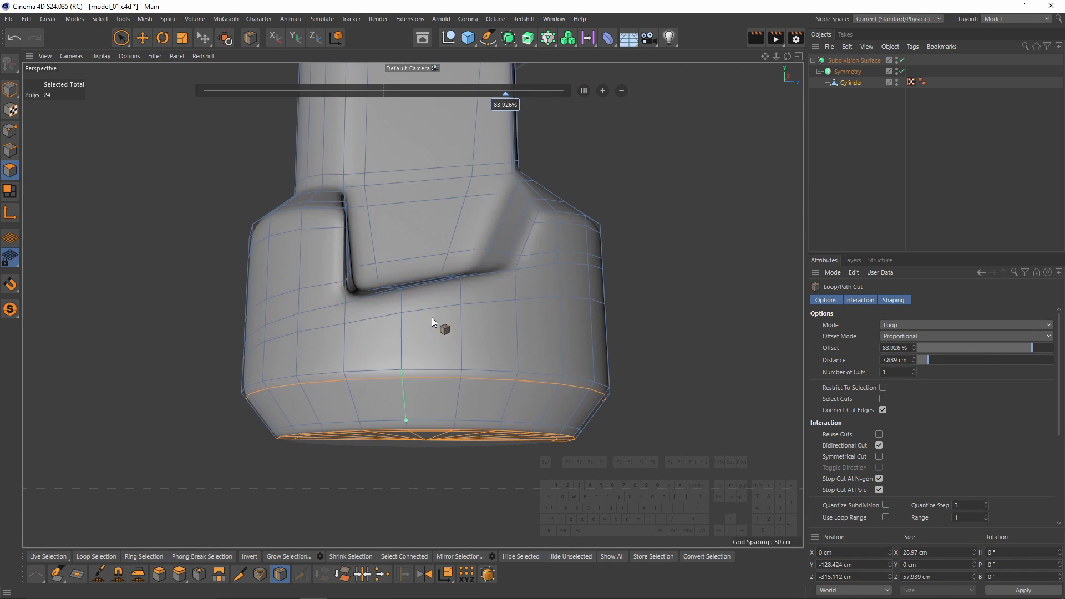
{"action": "left_click", "coordinate": [952, 155]}
{"action": "left_click_drag", "start_coordinate": [546, 207], "coordinate": [522, 274], "text": "alt"}
{"action": "scroll", "coordinate": [521, 278], "scroll_direction": "down", "scroll_amount": 4}
{"action": "left_click_drag", "start_coordinate": [457, 293], "coordinate": [368, 362], "text": "alt"}
{"action": "key", "text": "ctrl+z"}
Inspect the unsmoothed mesh around the notch and the side of the striking head.
{"action": "scroll", "coordinate": [465, 285], "scroll_direction": "up", "scroll_amount": 4}
{"action": "key", "text": "q"}
{"action": "scroll", "coordinate": [459, 304], "scroll_direction": "up", "scroll_amount": 3}
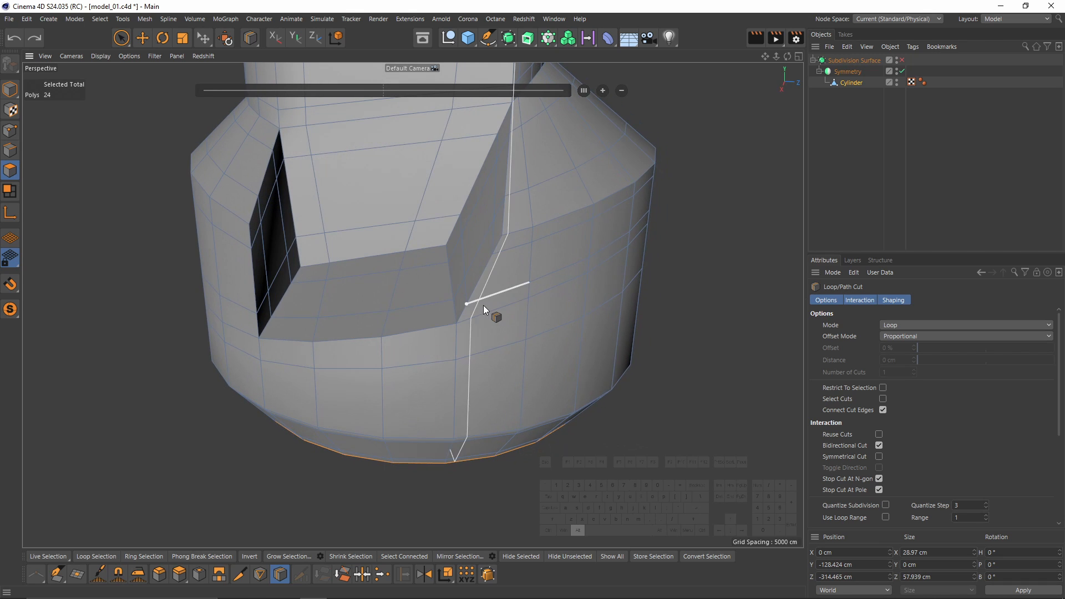
{"action": "middle_click_drag", "start_coordinate": [484, 305], "coordinate": [489, 344], "text": "alt"}
{"action": "left_click_drag", "start_coordinate": [489, 343], "coordinate": [505, 331], "text": "alt"}
{"action": "scroll", "coordinate": [506, 345], "scroll_direction": "down", "scroll_amount": 2}
{"action": "scroll", "coordinate": [505, 344], "scroll_direction": "up", "scroll_amount": 3}
{"action": "scroll", "coordinate": [628, 283], "scroll_direction": "down", "scroll_amount": 2}
{"action": "left_click_drag", "start_coordinate": [627, 283], "coordinate": [560, 305], "text": "alt"}
{"action": "left_click_drag", "start_coordinate": [530, 354], "coordinate": [544, 335], "text": "alt"}
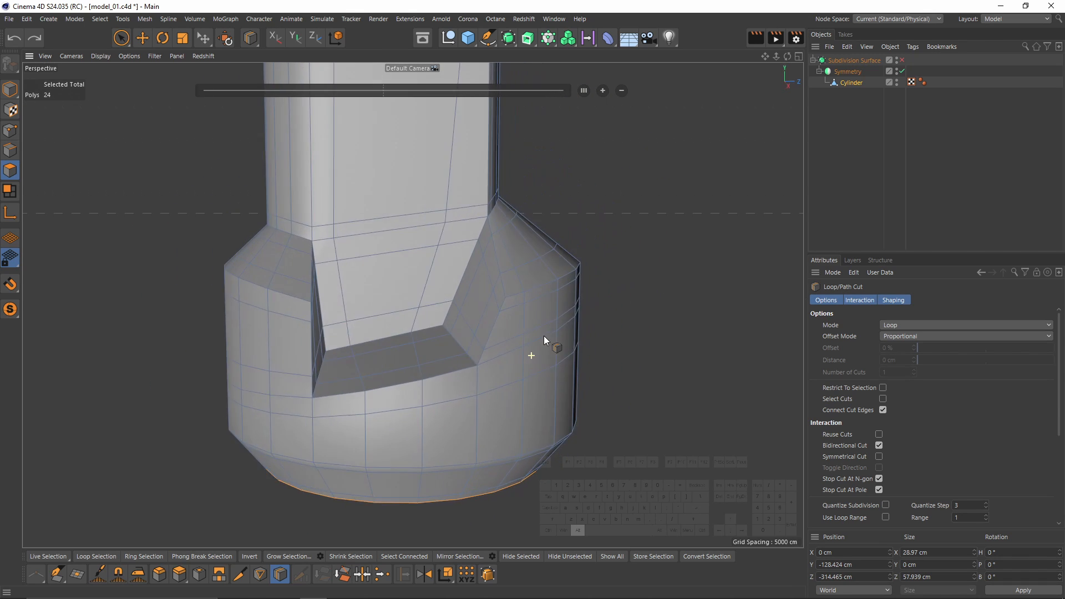
{"action": "scroll", "coordinate": [495, 277], "scroll_direction": "down", "scroll_amount": 3}
{"action": "middle_click_drag", "start_coordinate": [495, 278], "coordinate": [495, 372], "text": "alt"}
{"action": "left_click_drag", "start_coordinate": [495, 372], "coordinate": [463, 330], "text": "alt"}
Review the whole smoothed hammer from several angles with the mesh deselected, from striking head to claw.
{"action": "key", "text": "q"}
{"action": "left_click", "coordinate": [952, 177]}
{"action": "left_click_drag", "start_coordinate": [567, 252], "coordinate": [449, 366], "text": "alt"}
{"action": "scroll", "coordinate": [391, 395], "scroll_direction": "up", "scroll_amount": 3}
{"action": "left_click_drag", "start_coordinate": [309, 371], "coordinate": [412, 377], "text": "alt"}
{"action": "mouse_move", "coordinate": [347, 371]}
{"action": "left_mouse_down", "text": "alt"}
{"action": "mouse_move", "coordinate": [338, 345]}
{"action": "mouse_move", "coordinate": [335, 358]}
{"action": "left_mouse_up", "text": "alt"}
{"action": "scroll", "coordinate": [335, 359], "scroll_direction": "down", "scroll_amount": 3}
{"action": "mouse_move", "coordinate": [335, 358]}
{"action": "left_mouse_down", "text": "alt"}
{"action": "mouse_move", "coordinate": [322, 383]}
{"action": "mouse_move", "coordinate": [298, 364]}
{"action": "mouse_move", "coordinate": [347, 366]}
{"action": "left_mouse_up", "text": "alt"}
{"action": "scroll", "coordinate": [398, 368], "scroll_direction": "up", "scroll_amount": 3}
{"action": "middle_click_drag", "start_coordinate": [402, 183], "coordinate": [413, 304], "text": "alt"}
{"action": "left_click_drag", "start_coordinate": [413, 304], "coordinate": [438, 351], "text": "alt"}
{"action": "left_click_drag", "start_coordinate": [409, 233], "coordinate": [448, 187], "text": "alt"}
{"action": "scroll", "coordinate": [431, 228], "scroll_direction": "down", "scroll_amount": 3}
{"action": "scroll", "coordinate": [431, 229], "scroll_direction": "down", "scroll_amount": 4}
{"action": "scroll", "coordinate": [353, 196], "scroll_direction": "up", "scroll_amount": 3}
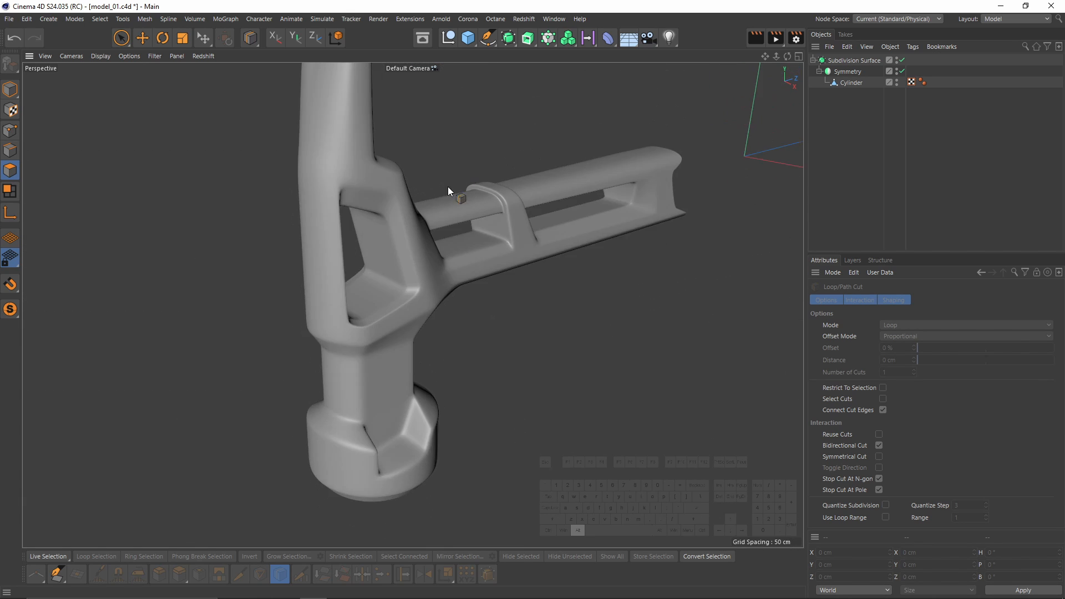
{"action": "middle_click_drag", "start_coordinate": [448, 187], "coordinate": [436, 333], "text": "alt"}
{"action": "left_click_drag", "start_coordinate": [372, 222], "coordinate": [404, 224], "text": "alt"}
{"action": "key", "text": "ctrl+z"}
{"action": "key", "text": "ctrl+z"}
Add a loop cut at about 84.5% offset across the claw prong just above the fork's crotch.
{"action": "scroll", "coordinate": [412, 208], "scroll_direction": "up", "scroll_amount": 3}
{"action": "left_click_drag", "start_coordinate": [361, 194], "coordinate": [487, 271], "text": "alt"}
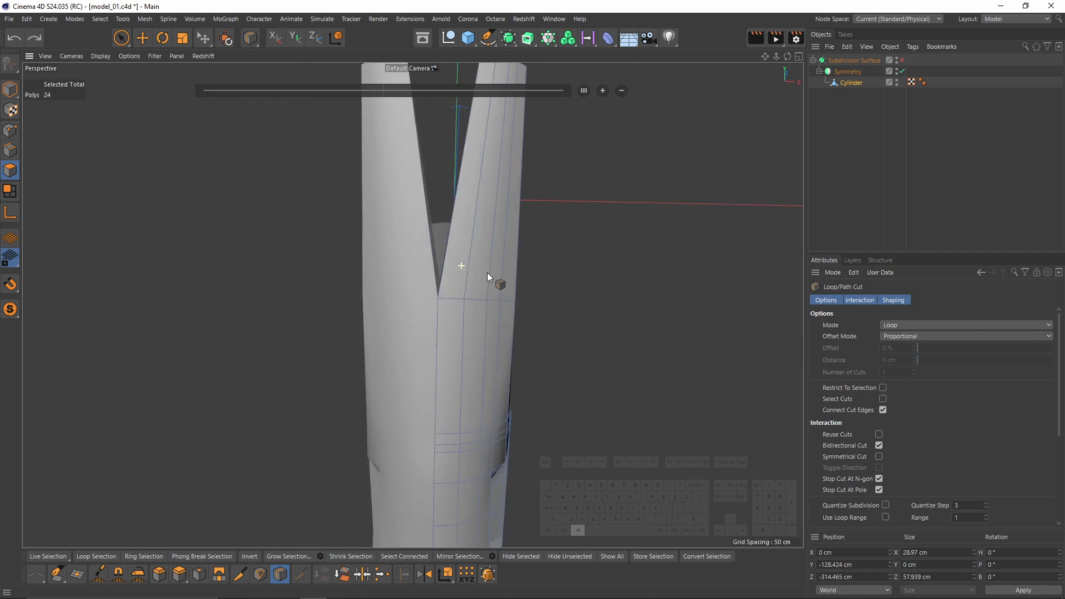
{"action": "middle_click_drag", "start_coordinate": [487, 272], "coordinate": [483, 310], "text": "alt"}
{"action": "left_click_drag", "start_coordinate": [484, 310], "coordinate": [409, 311], "text": "alt"}
{"action": "left_click_drag", "start_coordinate": [504, 285], "coordinate": [311, 285], "text": "alt"}
{"action": "scroll", "coordinate": [435, 290], "scroll_direction": "up", "scroll_amount": 3}
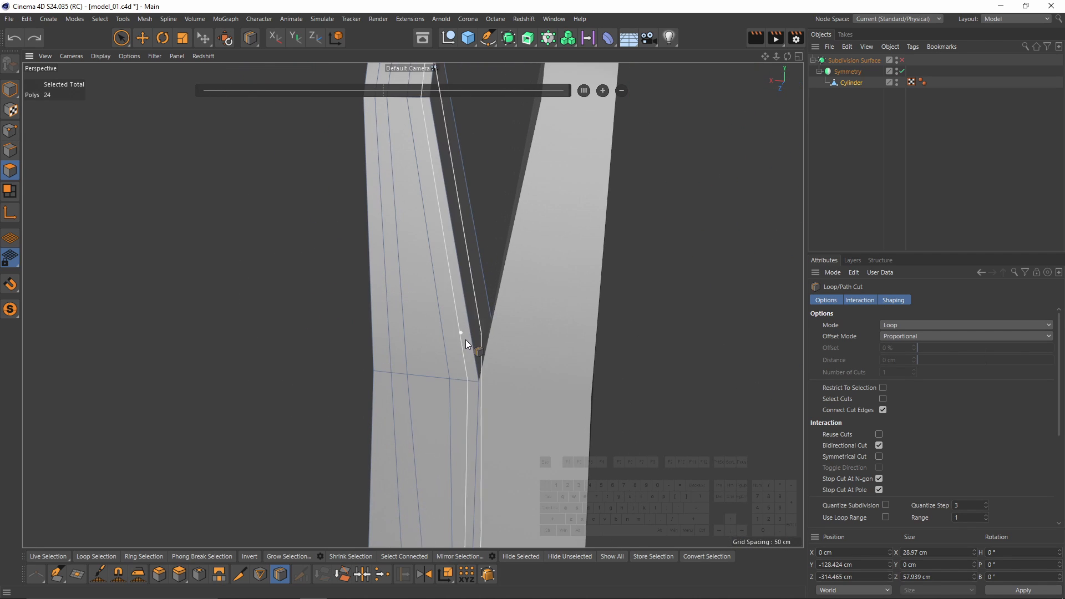
{"action": "scroll", "coordinate": [469, 341], "scroll_direction": "down", "scroll_amount": 3}
{"action": "key", "text": "q"}
{"action": "left_click_drag", "start_coordinate": [521, 299], "coordinate": [498, 370], "text": "alt"}
{"action": "scroll", "coordinate": [490, 377], "scroll_direction": "up", "scroll_amount": 1}
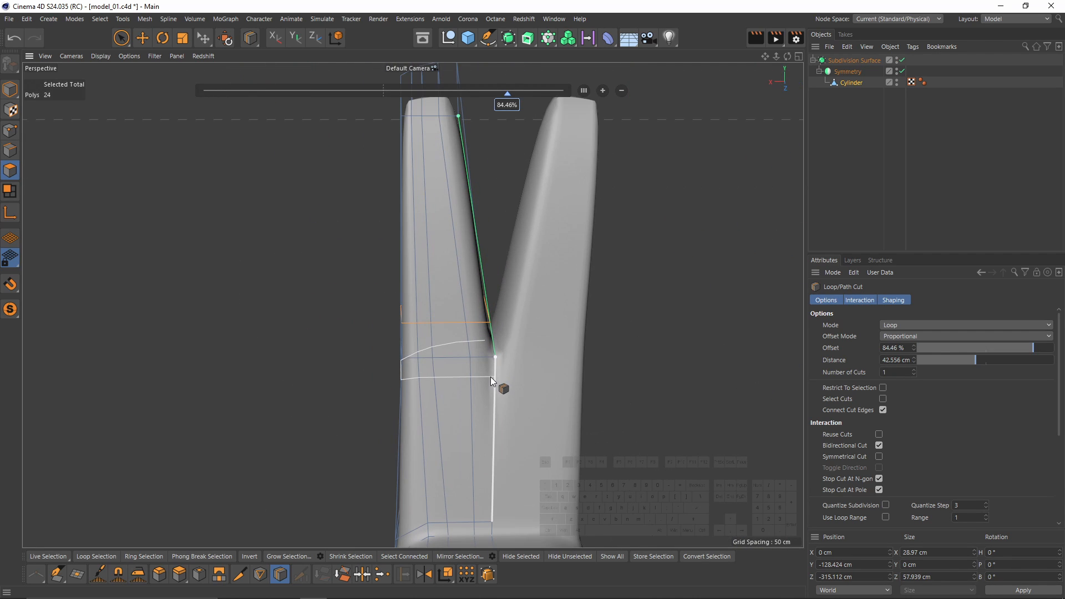
{"action": "key", "text": "q"}
Draw line cuts along the claw prong's inner edge and around the fork's crotch to the centre seam.
{"action": "middle_click_drag", "start_coordinate": [529, 283], "coordinate": [501, 354], "text": "alt"}
{"action": "scroll", "coordinate": [453, 263], "scroll_direction": "up", "scroll_amount": 3}
{"action": "mouse_move", "coordinate": [452, 261]}
{"action": "left_mouse_down", "text": "alt"}
{"action": "mouse_move", "coordinate": [330, 287]}
{"action": "mouse_move", "coordinate": [461, 261]}
{"action": "left_mouse_up", "text": "alt"}
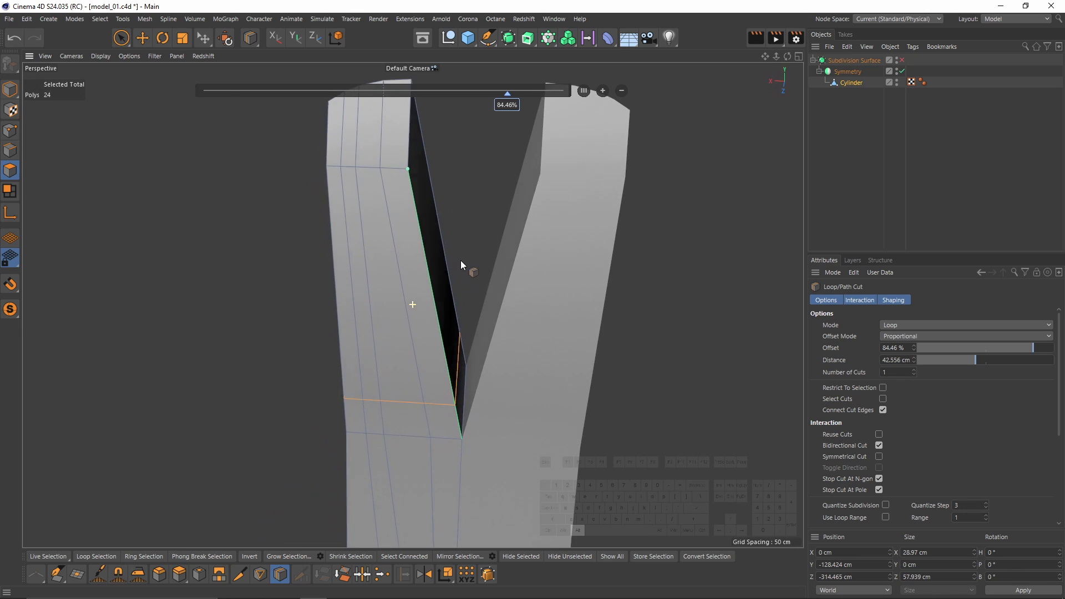
{"action": "key", "text": "q"}
{"action": "key", "text": "q"}
{"action": "key", "text": "k"}
{"action": "key", "text": "k"}
{"action": "scroll", "coordinate": [468, 290], "scroll_direction": "down", "scroll_amount": 3}
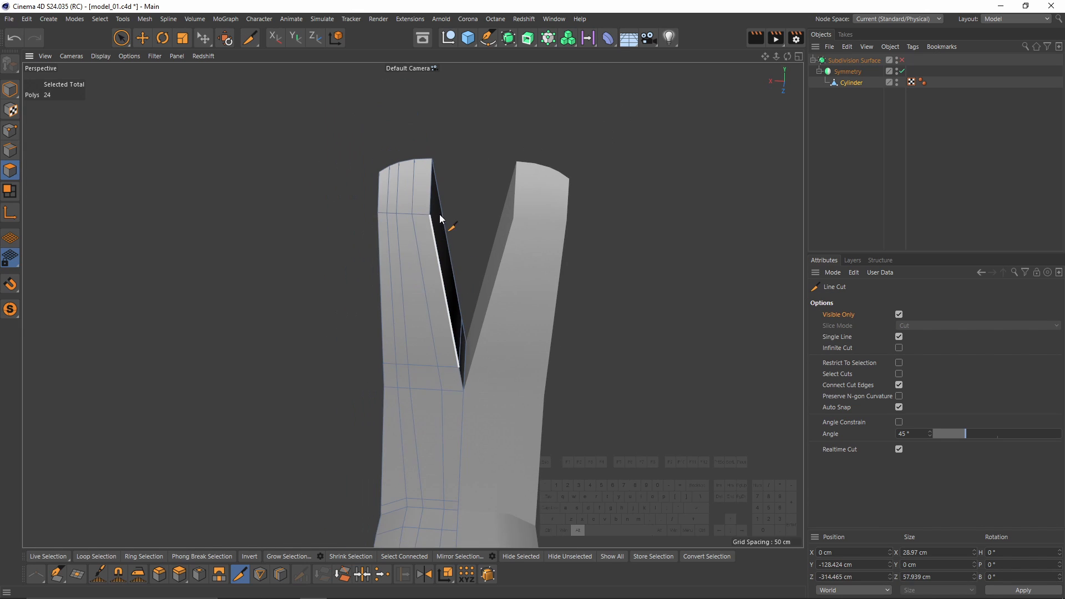
{"action": "left_click_drag", "start_coordinate": [438, 216], "coordinate": [427, 218], "text": "alt"}
{"action": "scroll", "coordinate": [428, 219], "scroll_direction": "up", "scroll_amount": 4}
{"action": "left_click", "coordinate": [433, 208]}
{"action": "middle_click_drag", "start_coordinate": [469, 432], "coordinate": [464, 292], "text": "alt"}
{"action": "scroll", "coordinate": [464, 292], "scroll_direction": "up", "scroll_amount": 2}
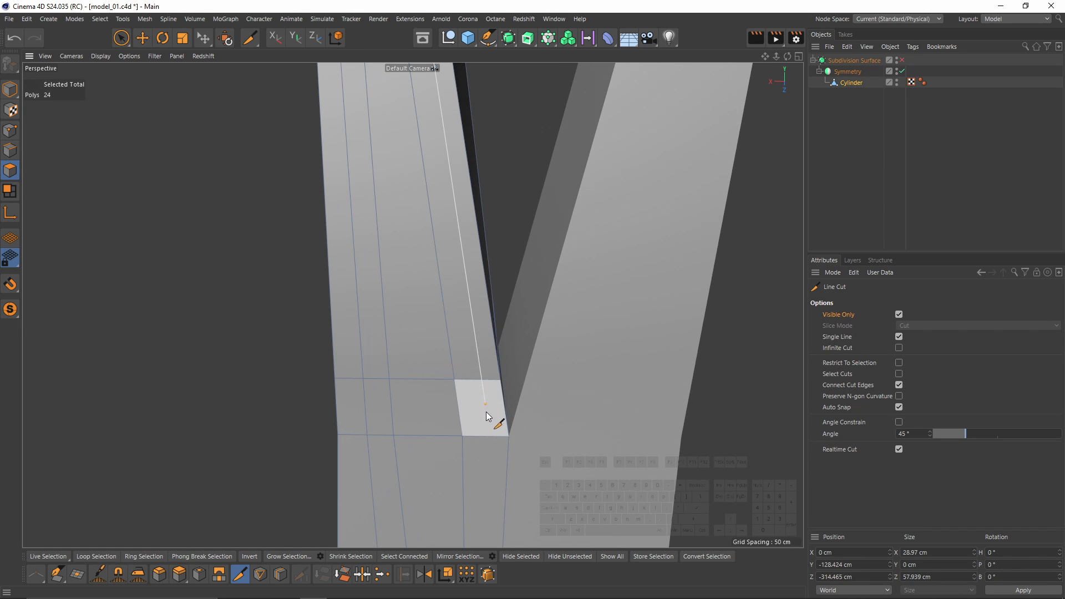
{"action": "left_click", "coordinate": [491, 435]}
{"action": "left_click", "coordinate": [490, 435]}
{"action": "left_click", "coordinate": [507, 452]}
{"action": "scroll", "coordinate": [513, 421], "scroll_direction": "down", "scroll_amount": 4}
{"action": "left_click_drag", "start_coordinate": [513, 421], "coordinate": [498, 203], "text": "alt"}
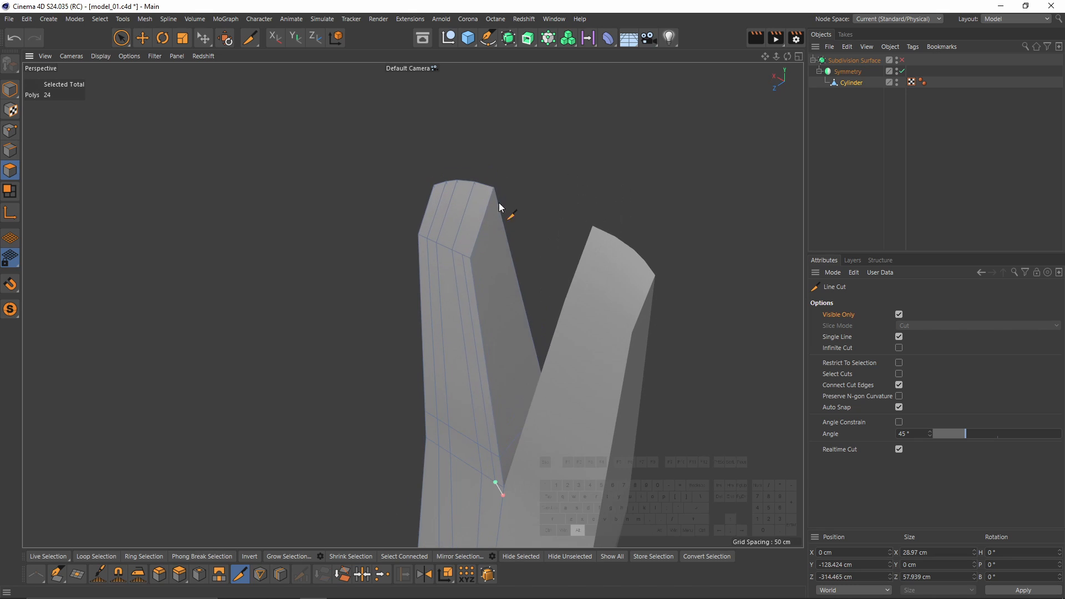
Draw line cuts over the claw prong's tip, down its opposite face beside the inner edge, and across to the centre seam below the crotch.
{"action": "scroll", "coordinate": [467, 260], "scroll_direction": "up", "scroll_amount": 2}
{"action": "left_click", "coordinate": [459, 250]}
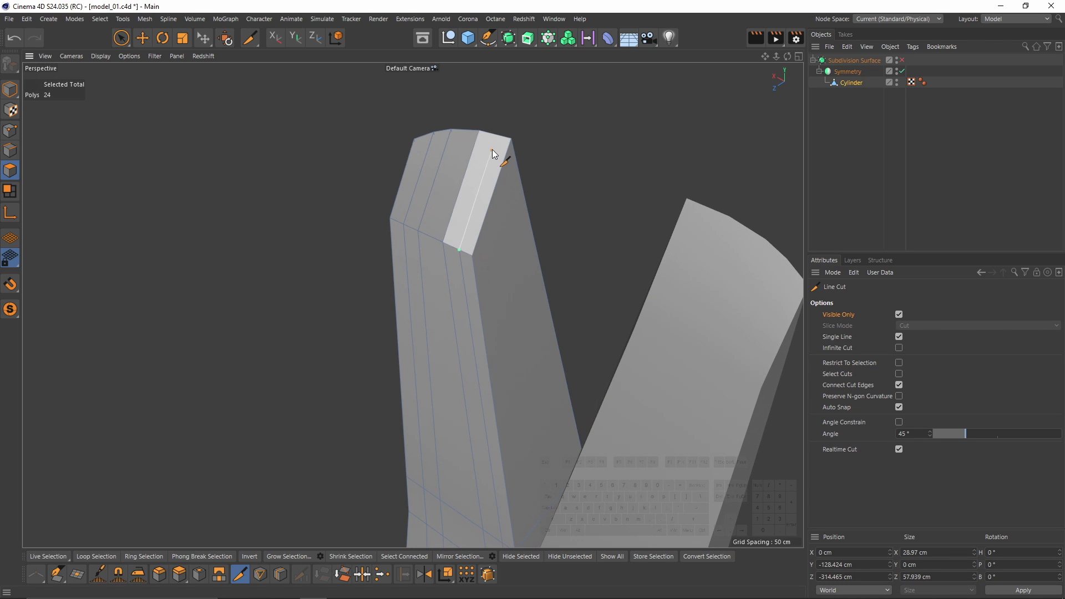
{"action": "left_click", "coordinate": [495, 138]}
{"action": "left_click", "coordinate": [496, 138]}
{"action": "left_click_drag", "start_coordinate": [495, 139], "coordinate": [310, 163], "text": "alt"}
{"action": "middle_click_drag", "start_coordinate": [488, 444], "coordinate": [481, 264], "text": "alt"}
{"action": "scroll", "coordinate": [466, 311], "scroll_direction": "up", "scroll_amount": 2}
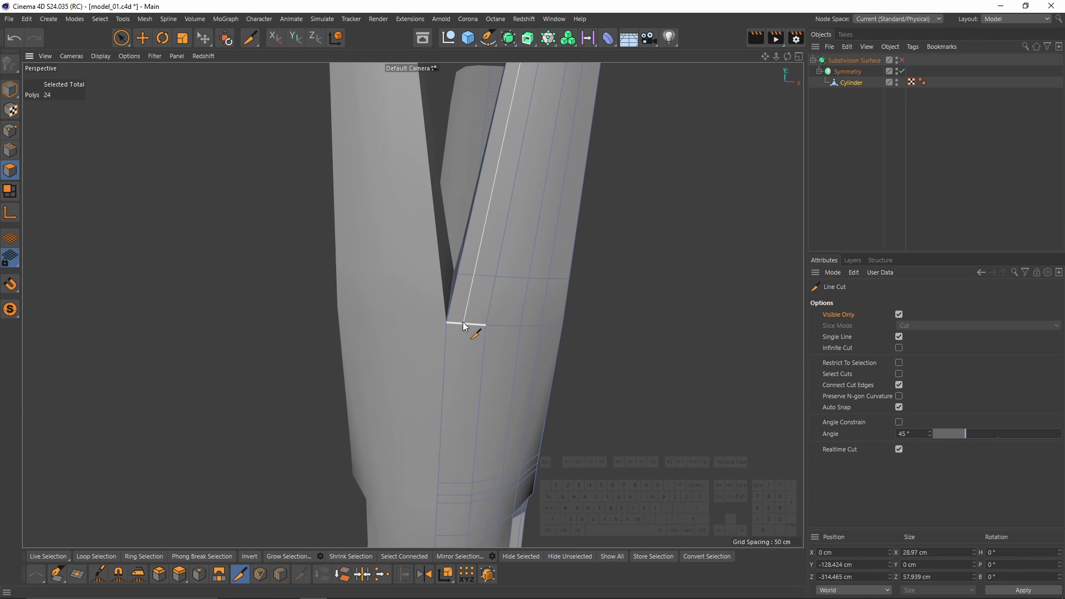
{"action": "left_click", "coordinate": [459, 325]}
{"action": "left_click", "coordinate": [459, 325]}
{"action": "key", "text": "q"}
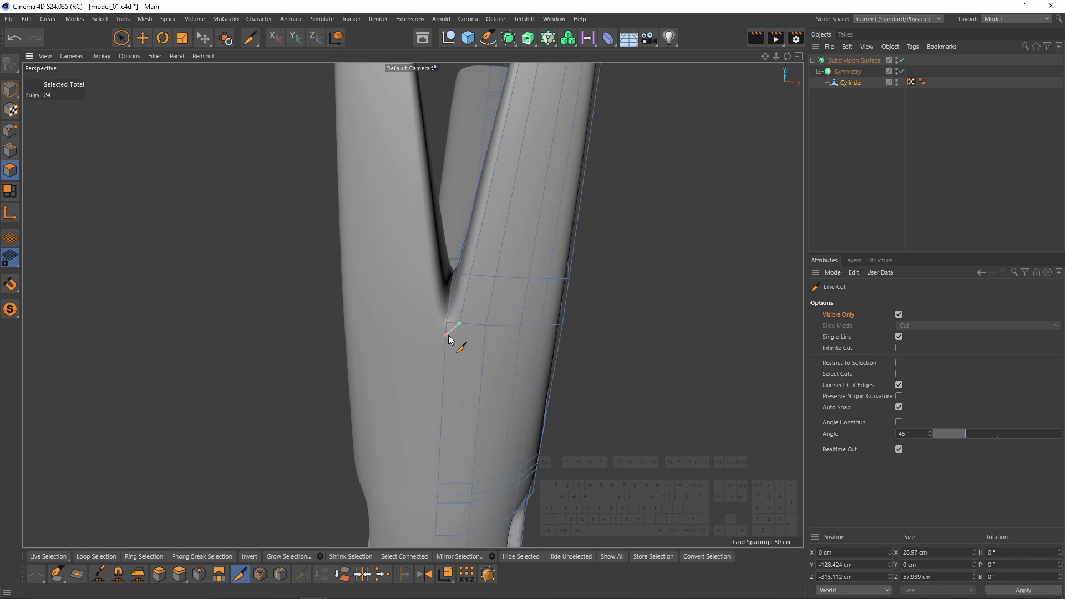
{"action": "left_click", "coordinate": [448, 335]}
In point mode, slide the new cut's point beside the fork's crotch along its edge.
{"action": "left_click", "coordinate": [10, 130]}
{"action": "key", "text": "m"}
{"action": "key", "text": "o"}
{"action": "scroll", "coordinate": [450, 336], "scroll_direction": "up", "scroll_amount": 3}
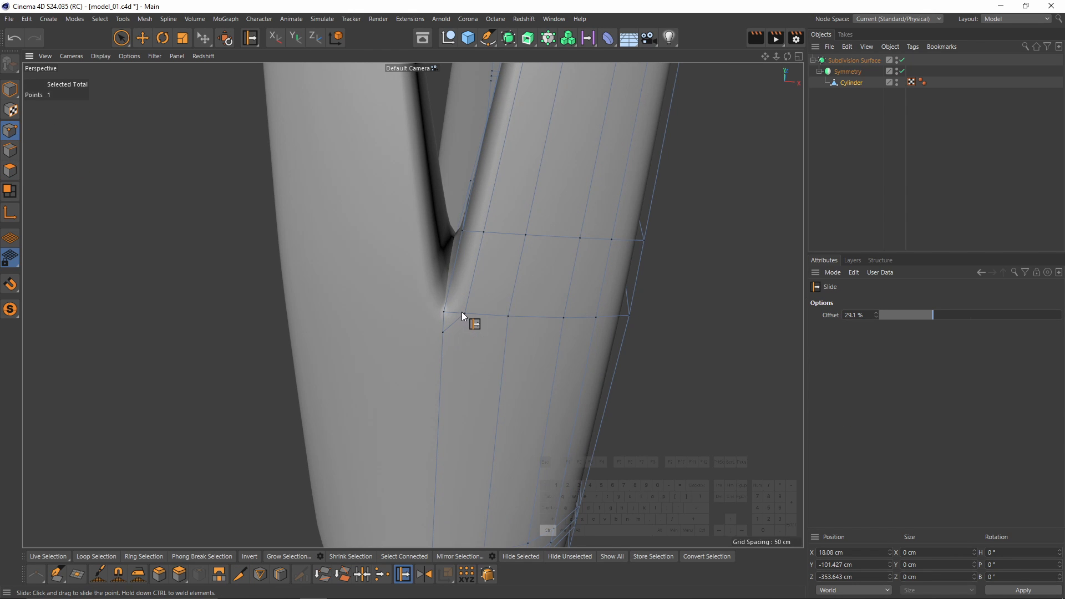
{"action": "left_click_drag", "start_coordinate": [461, 311], "coordinate": [457, 273]}
Add a loop cut around the claw prong just below its tip at about 7.26% offset.
{"action": "scroll", "coordinate": [402, 415], "scroll_direction": "down", "scroll_amount": 3}
{"action": "key", "text": "k"}
{"action": "key", "text": "l"}
{"action": "left_click", "coordinate": [444, 285]}
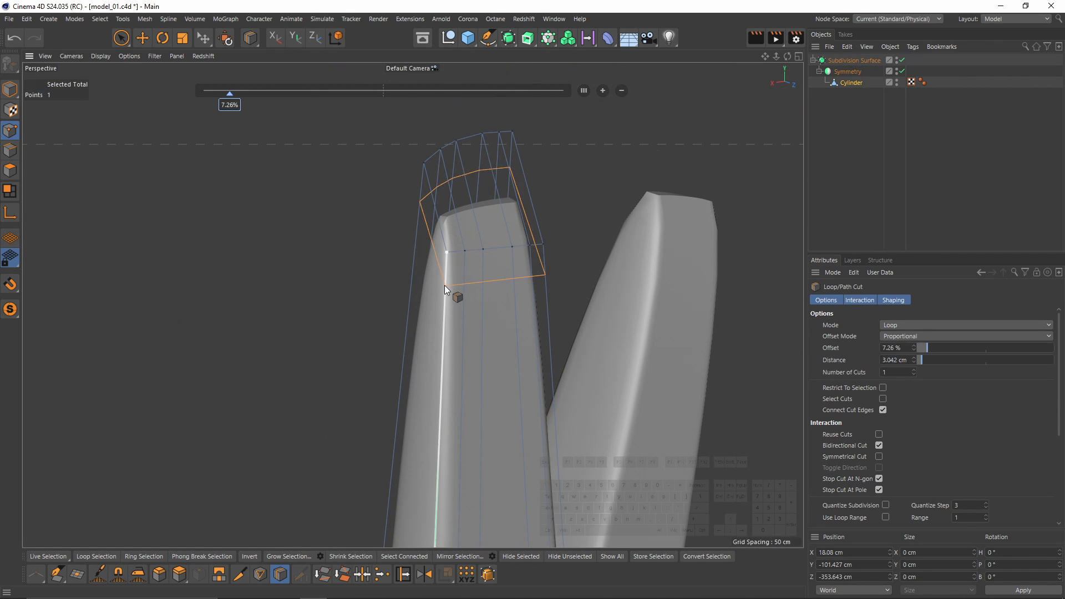
Inspect the unsmoothed frame, upper arm and claw base from several angles.
{"action": "left_click_drag", "start_coordinate": [444, 285], "coordinate": [355, 244], "text": "alt"}
{"action": "left_click", "coordinate": [970, 151]}
{"action": "right_click_drag", "start_coordinate": [582, 333], "coordinate": [441, 355], "text": "alt"}
{"action": "middle_click_drag", "start_coordinate": [442, 355], "coordinate": [412, 208], "text": "alt"}
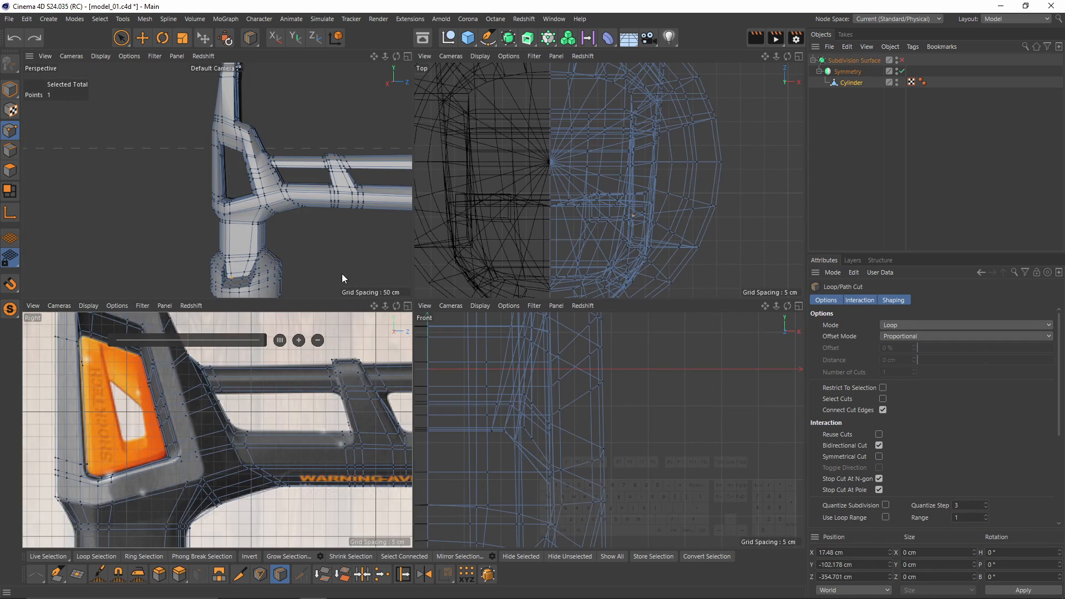
{"action": "middle_click", "coordinate": [341, 274]}
{"action": "middle_click_drag", "start_coordinate": [497, 280], "coordinate": [497, 314], "text": "alt"}
{"action": "left_click_drag", "start_coordinate": [498, 313], "coordinate": [492, 240], "text": "alt"}
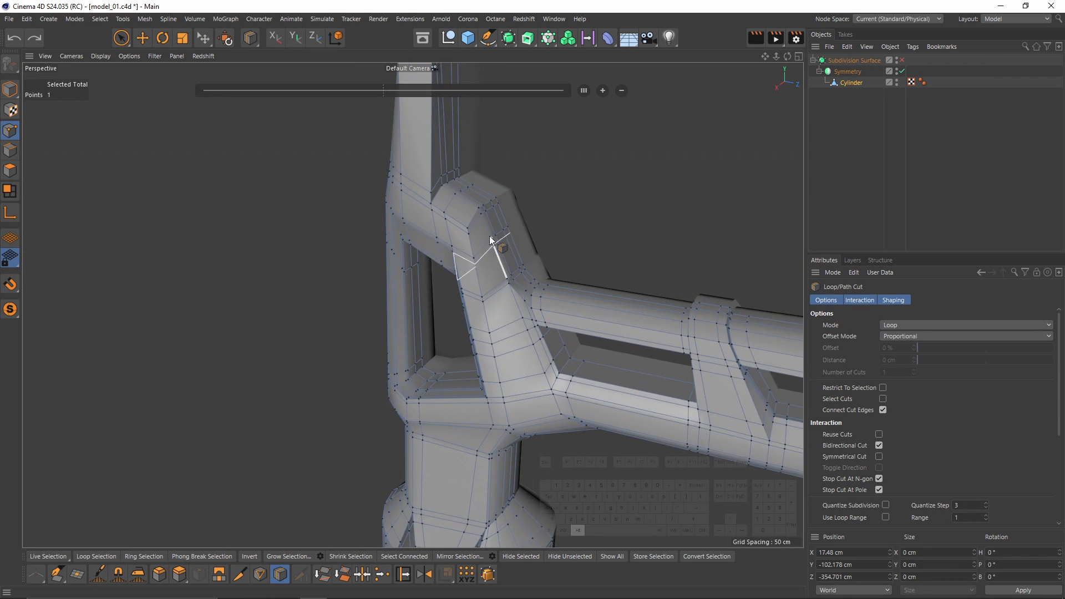
{"action": "middle_click_drag", "start_coordinate": [492, 239], "coordinate": [462, 405], "text": "alt"}
{"action": "left_click_drag", "start_coordinate": [461, 405], "coordinate": [491, 385], "text": "alt"}
{"action": "right_click_drag", "start_coordinate": [491, 385], "coordinate": [480, 343], "text": "alt"}
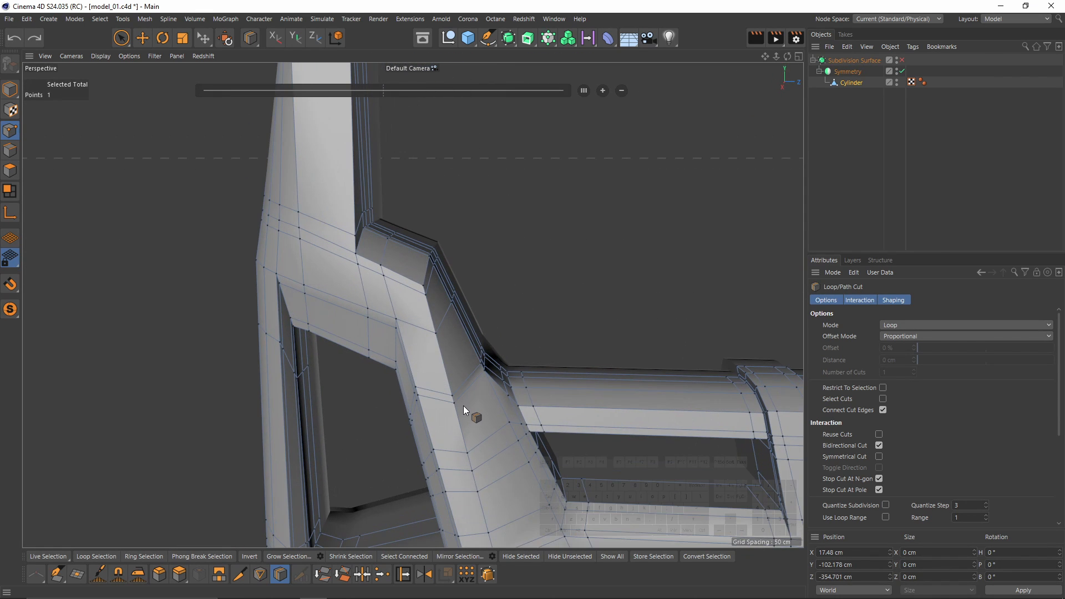
Add a loop cut along the frame's upper arm, running beside its outer edge and up the claw prong.
{"action": "left_click", "coordinate": [464, 401]}
{"action": "left_click_drag", "start_coordinate": [451, 345], "coordinate": [519, 275], "text": "alt"}
{"action": "left_click", "coordinate": [902, 60]}
{"action": "left_click", "coordinate": [1007, 168]}
{"action": "middle_click_drag", "start_coordinate": [458, 237], "coordinate": [457, 271], "text": "alt"}
{"action": "left_click_drag", "start_coordinate": [457, 271], "coordinate": [487, 281], "text": "alt"}
{"action": "key", "text": "ctrl+z"}
{"action": "scroll", "coordinate": [498, 329], "scroll_direction": "up", "scroll_amount": 6}
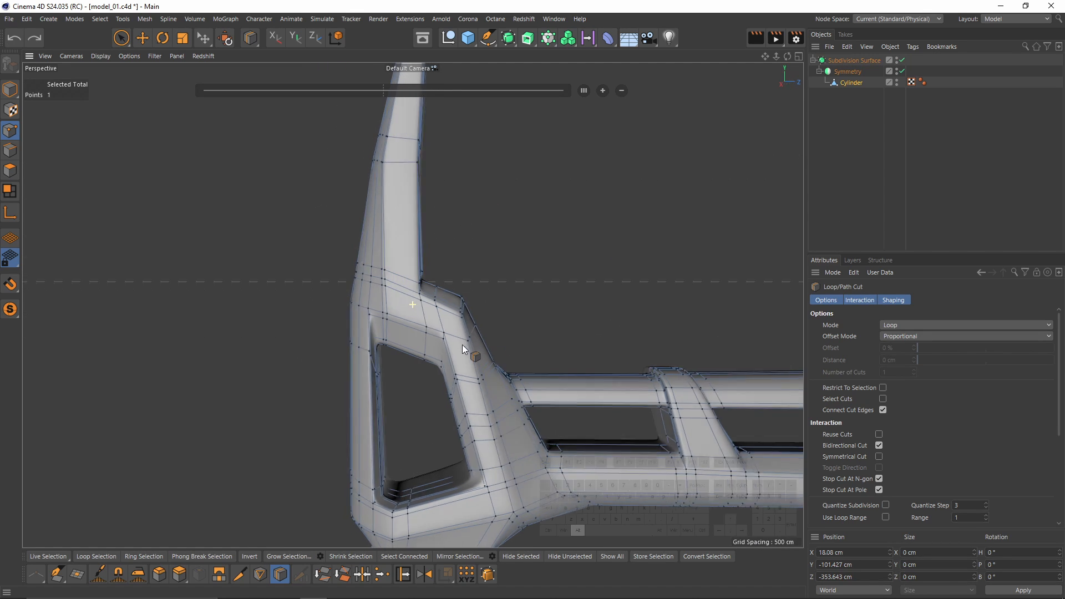
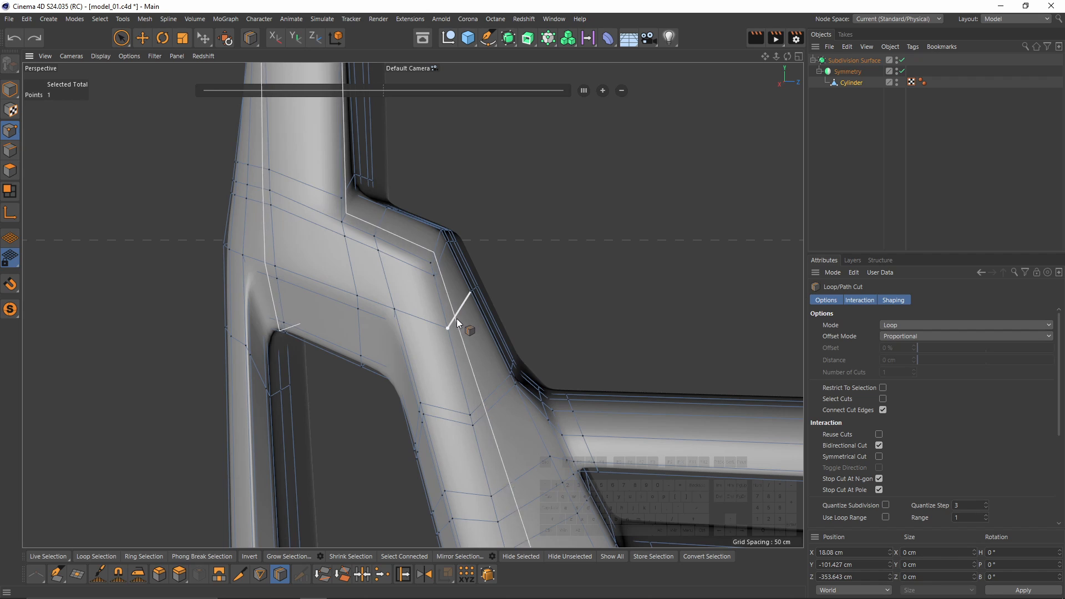
{"action": "left_click", "coordinate": [452, 322]}
{"action": "left_click_drag", "start_coordinate": [453, 323], "coordinate": [411, 296], "text": "alt"}
Compare the smoothed claw and frame corner with the reference image in the right view.
{"action": "key", "text": "e"}
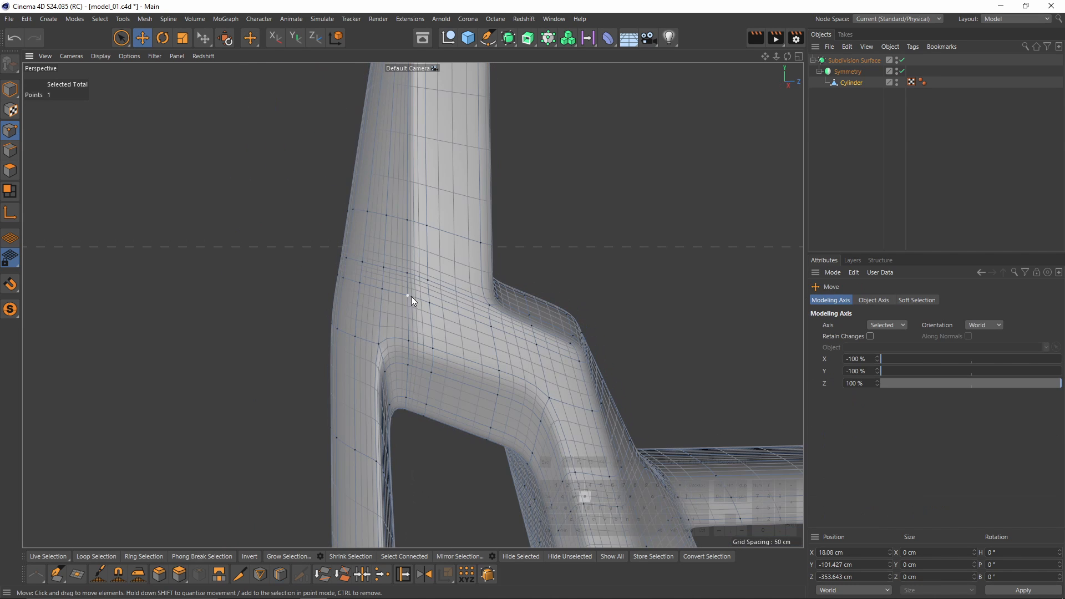
{"action": "middle_click", "coordinate": [411, 273]}
{"action": "middle_click", "coordinate": [247, 342]}
{"action": "middle_click_drag", "start_coordinate": [177, 166], "coordinate": [351, 416], "text": "alt"}
{"action": "scroll", "coordinate": [351, 145], "scroll_direction": "up", "scroll_amount": 2}
{"action": "middle_click_drag", "start_coordinate": [350, 190], "coordinate": [359, 314], "text": "alt"}
{"action": "scroll", "coordinate": [361, 322], "scroll_direction": "down", "scroll_amount": 2}
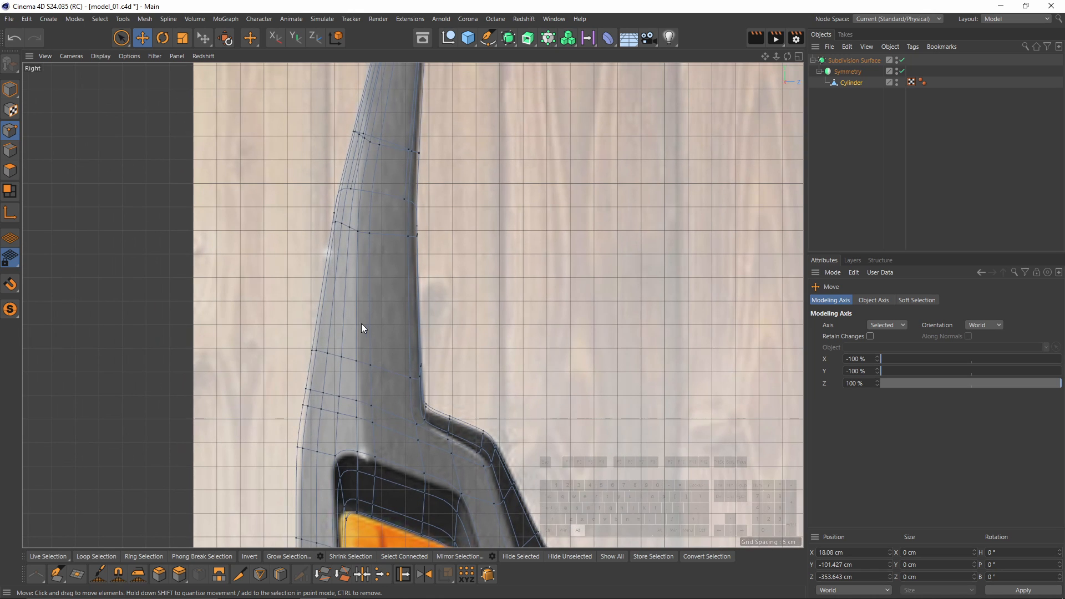
{"action": "middle_click", "coordinate": [338, 355]}
{"action": "middle_click", "coordinate": [333, 250]}
Inspect the smoothed claw base and upper arm from the side and rear with the mesh deselected.
{"action": "left_click_drag", "start_coordinate": [434, 298], "coordinate": [408, 285], "text": "alt"}
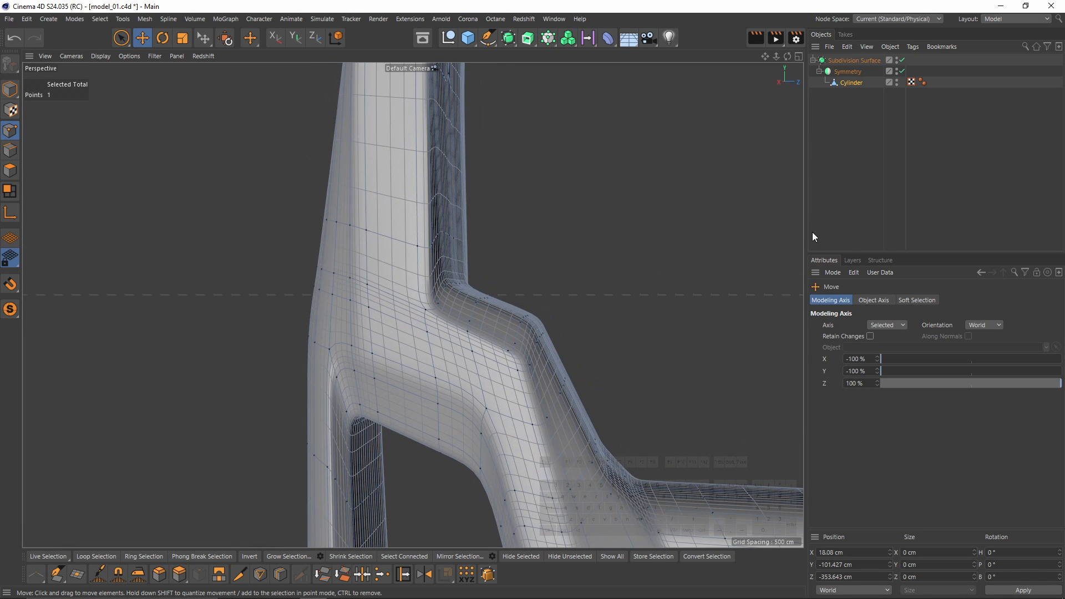
{"action": "left_click", "coordinate": [848, 216]}
{"action": "mouse_move", "coordinate": [527, 272]}
{"action": "left_mouse_down", "text": "alt"}
{"action": "mouse_move", "coordinate": [511, 284]}
{"action": "mouse_move", "coordinate": [374, 309]}
{"action": "mouse_move", "coordinate": [358, 257]}
{"action": "mouse_move", "coordinate": [497, 283]}
{"action": "mouse_move", "coordinate": [476, 271]}
{"action": "left_mouse_up", "text": "alt"}
{"action": "middle_click_drag", "start_coordinate": [476, 266], "coordinate": [456, 343], "text": "alt"}
{"action": "left_click_drag", "start_coordinate": [456, 344], "coordinate": [362, 403], "text": "alt"}
{"action": "middle_click_drag", "start_coordinate": [363, 404], "coordinate": [304, 257], "text": "alt"}
{"action": "left_click_drag", "start_coordinate": [305, 257], "coordinate": [263, 242], "text": "alt"}
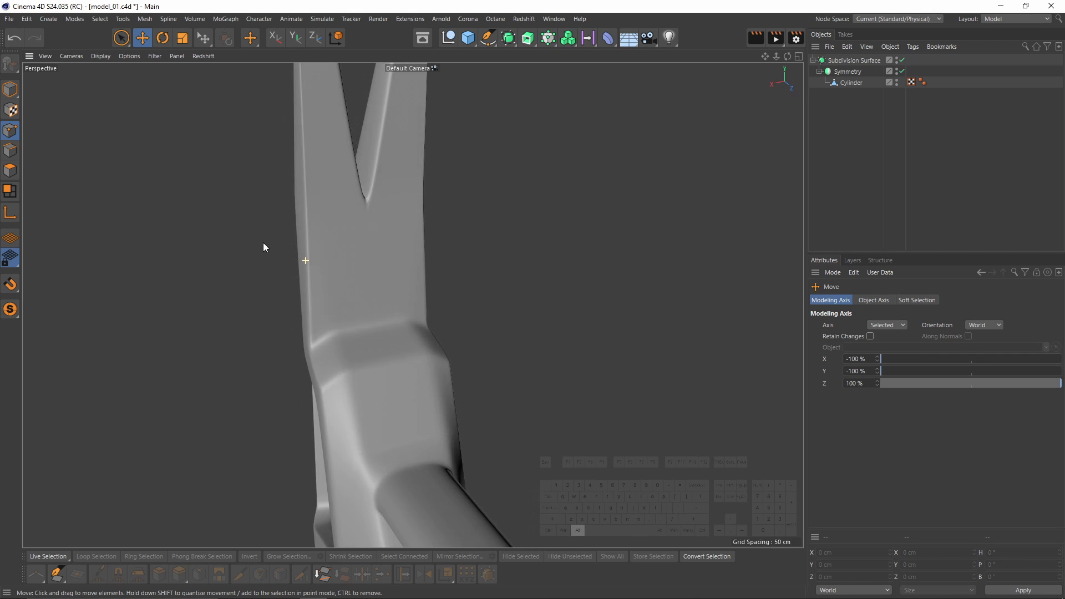
{"action": "scroll", "coordinate": [375, 198], "scroll_direction": "up", "scroll_amount": 2}
{"action": "key", "text": "ctrl+z"}
{"action": "key", "text": "q"}
{"action": "left_click_drag", "start_coordinate": [364, 216], "coordinate": [483, 302], "text": "alt"}
Add a loop cut along the side of the claw prong near its inner corner, continuing down into the frame.
{"action": "key", "text": "q"}
{"action": "key", "text": "q"}
{"action": "key", "text": "m"}
{"action": "key", "text": "o"}
{"action": "scroll", "coordinate": [490, 300], "scroll_direction": "up", "scroll_amount": 2}
{"action": "left_click_drag", "start_coordinate": [484, 302], "coordinate": [456, 371], "text": "alt"}
{"action": "key", "text": "k"}
{"action": "key", "text": "l"}
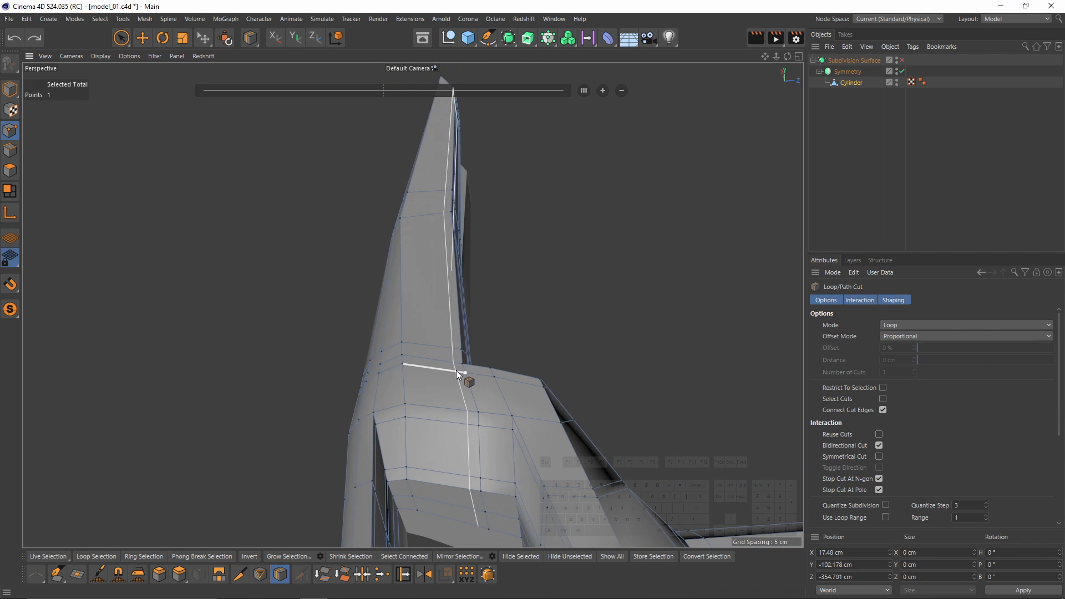
{"action": "left_click", "coordinate": [456, 371]}
Slide and weld the crossing loop points at the corner between claw and upper arm onto the neighbouring loop's point.
{"action": "scroll", "coordinate": [458, 372], "scroll_direction": "up", "scroll_amount": 5}
{"action": "key", "text": "m"}
{"action": "key", "text": "o"}
{"action": "scroll", "coordinate": [468, 383], "scroll_direction": "up", "scroll_amount": 3}
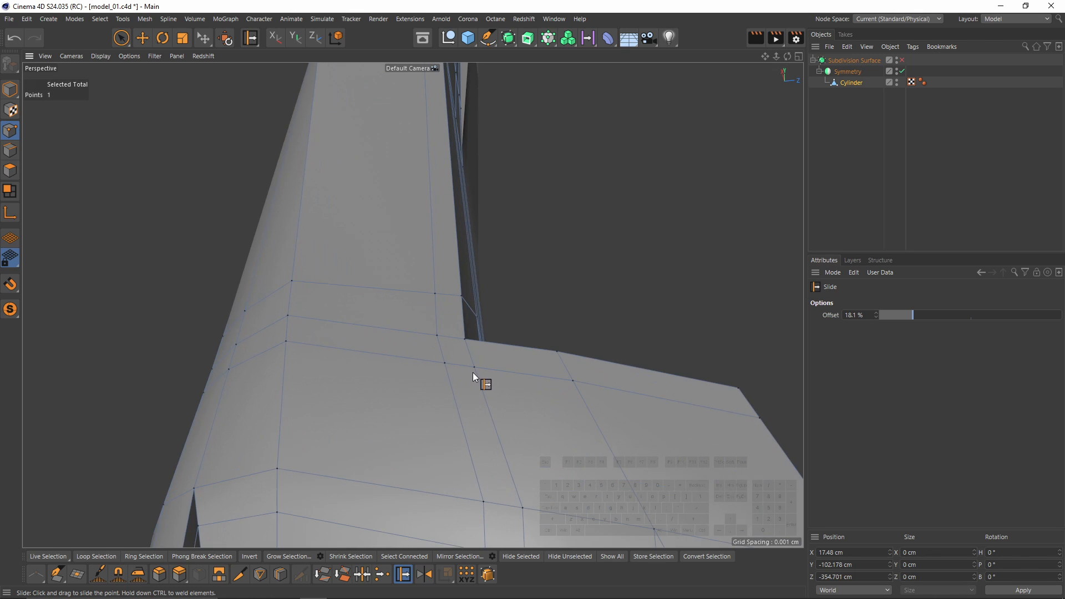
{"action": "left_click_drag", "start_coordinate": [475, 366], "coordinate": [445, 363]}
{"action": "left_click_drag", "start_coordinate": [445, 363], "coordinate": [506, 392], "text": "alt"}
{"action": "scroll", "coordinate": [506, 393], "scroll_direction": "down", "scroll_amount": 3}
Select the diagonal edge loop across the claw base and dissolve it.
{"action": "left_click", "coordinate": [10, 151]}
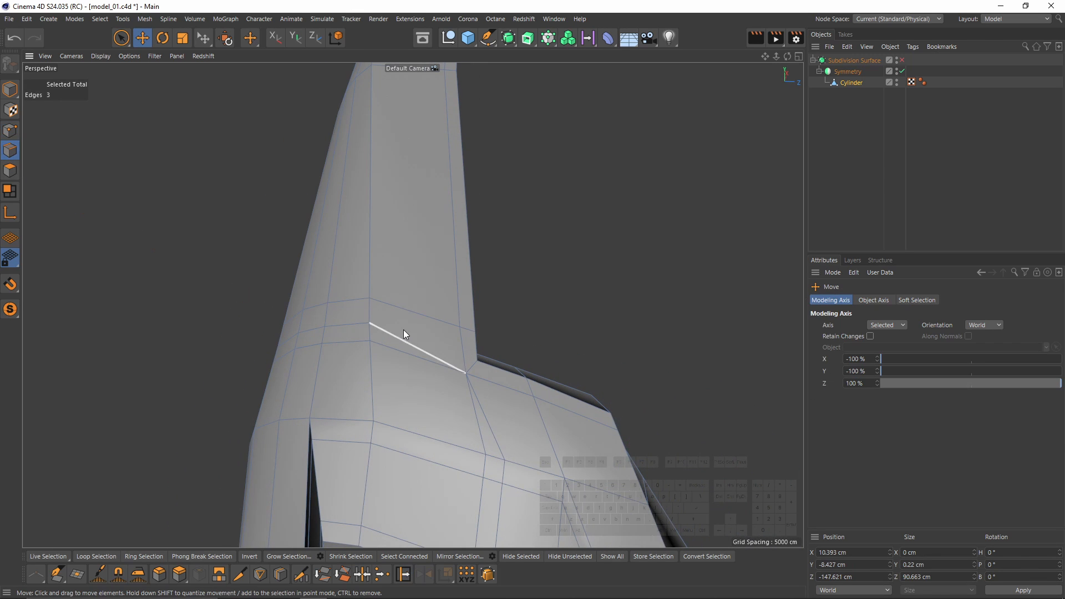
{"action": "double_click", "coordinate": [397, 334]}
{"action": "right_click", "coordinate": [599, 394]}
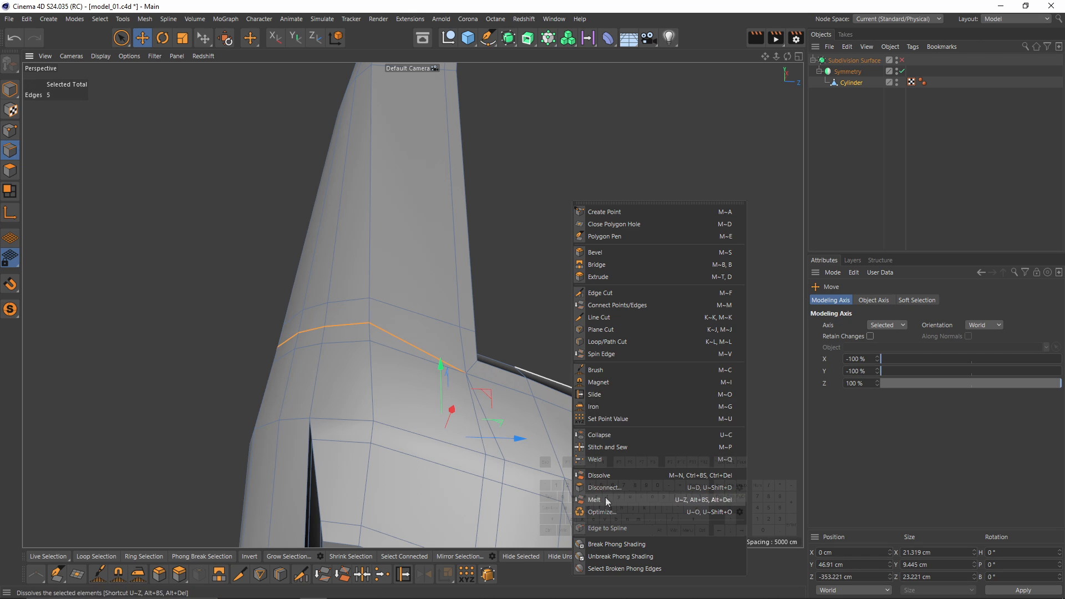
{"action": "left_click", "coordinate": [600, 479]}
Select the redundant edge loop running from the welded corner point down to the frame window and dissolve it.
{"action": "middle_click_drag", "start_coordinate": [510, 452], "coordinate": [501, 298], "text": "alt"}
{"action": "left_click_drag", "start_coordinate": [501, 297], "coordinate": [481, 360], "text": "alt"}
{"action": "double_click", "coordinate": [477, 362]}
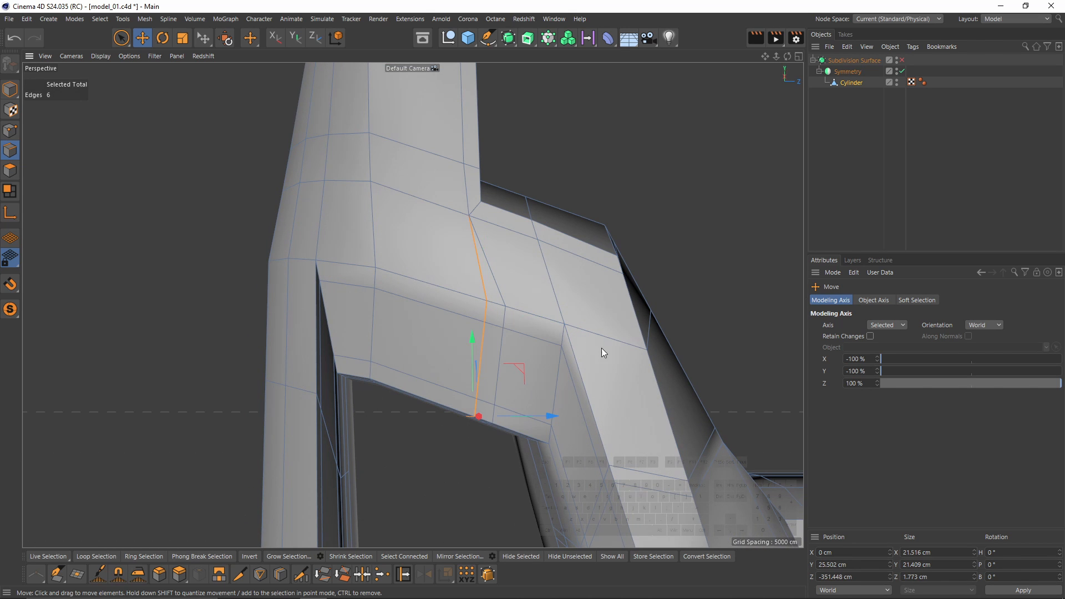
{"action": "key", "text": "m"}
{"action": "key", "text": "n"}
Examine the smoothed corner between claw and upper arm with the mesh deselected and another display mode.
{"action": "right_click_drag", "start_coordinate": [610, 355], "coordinate": [554, 323], "text": "alt"}
{"action": "left_click_drag", "start_coordinate": [554, 323], "coordinate": [484, 367], "text": "alt"}
{"action": "key", "text": "q"}
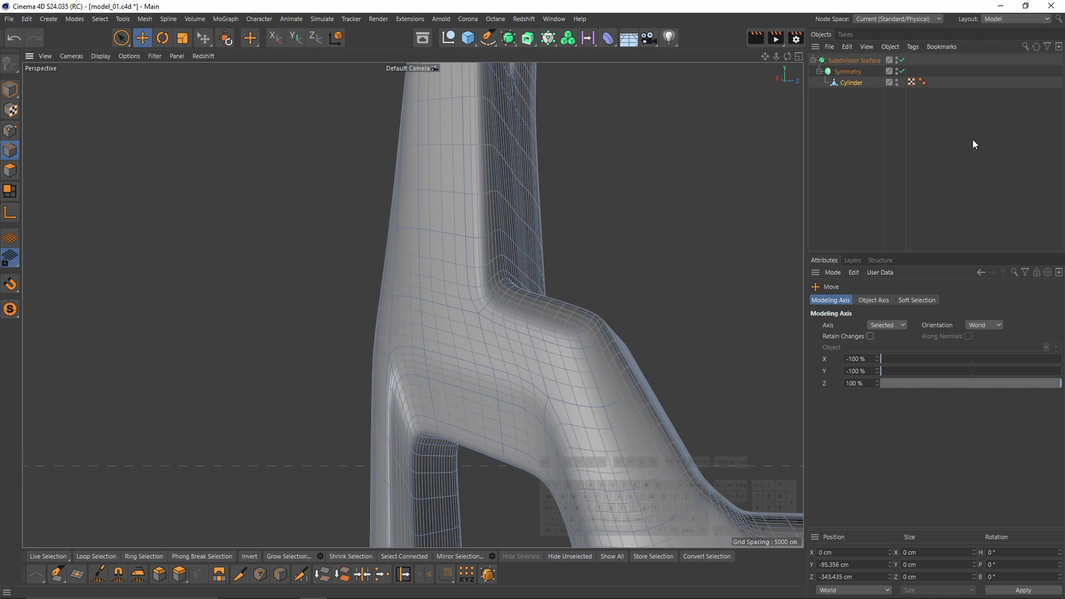
{"action": "left_click", "coordinate": [973, 141]}
{"action": "left_click_drag", "start_coordinate": [493, 297], "coordinate": [496, 321], "text": "alt"}
{"action": "mouse_move", "coordinate": [496, 321]}
{"action": "right_mouse_down", "text": "alt"}
{"action": "mouse_move", "coordinate": [521, 307]}
{"action": "mouse_move", "coordinate": [495, 297]}
{"action": "mouse_move", "coordinate": [502, 315]}
{"action": "right_mouse_up", "text": "alt"}
{"action": "key", "text": "n"}
{"action": "key", "text": "b"}
{"action": "key", "text": "ctrl+z"}
{"action": "key", "text": "q"}
In the right view, select the two edges at the back of the claw base and move them up along the claw.
{"action": "left_click_drag", "start_coordinate": [464, 321], "coordinate": [511, 396], "text": "alt"}
{"action": "middle_click", "coordinate": [511, 396]}
{"action": "middle_click", "coordinate": [348, 367]}
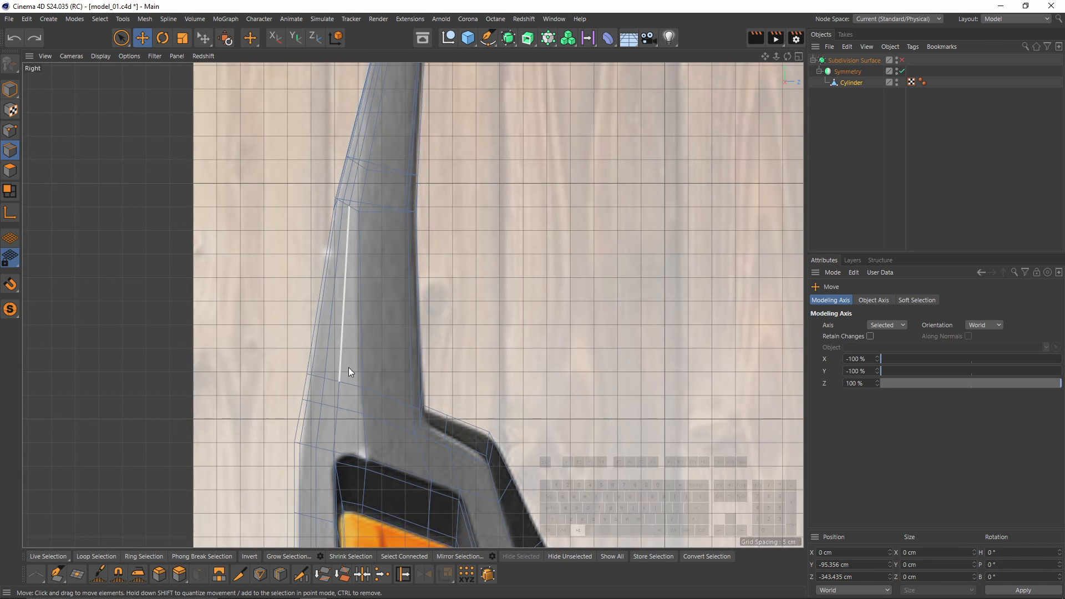
{"action": "middle_click_drag", "start_coordinate": [349, 367], "coordinate": [443, 275], "text": "alt"}
{"action": "right_click_drag", "start_coordinate": [444, 274], "coordinate": [470, 272], "text": "alt"}
{"action": "key", "text": "space"}
{"action": "left_click", "coordinate": [382, 299]}
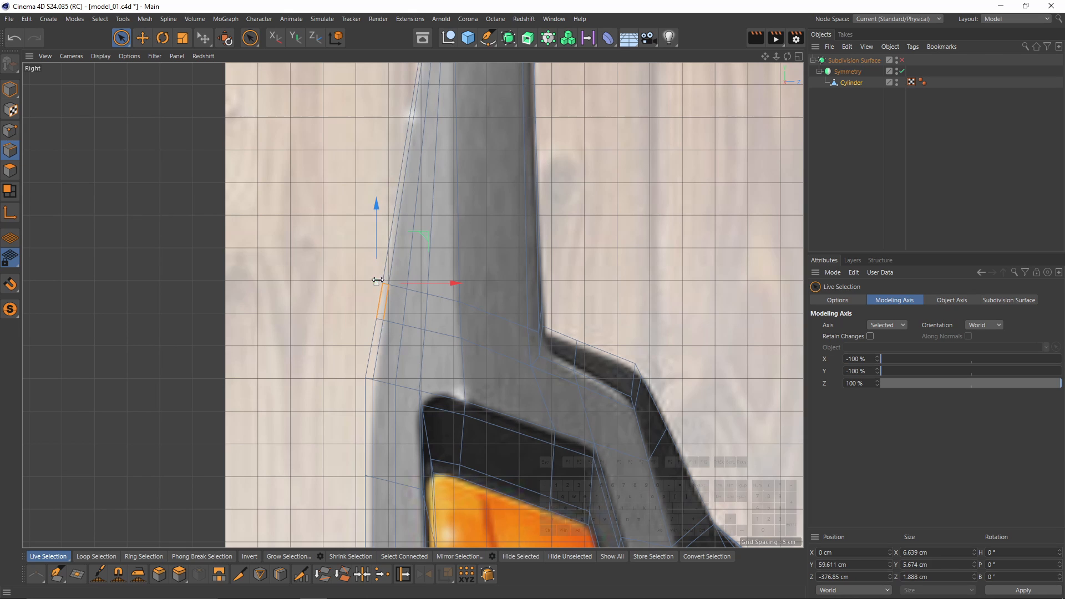
{"action": "key", "text": "0"}
{"action": "left_click_drag", "start_coordinate": [328, 260], "coordinate": [410, 301]}
{"action": "middle_click", "coordinate": [411, 300]}
{"action": "middle_click", "coordinate": [225, 199]}
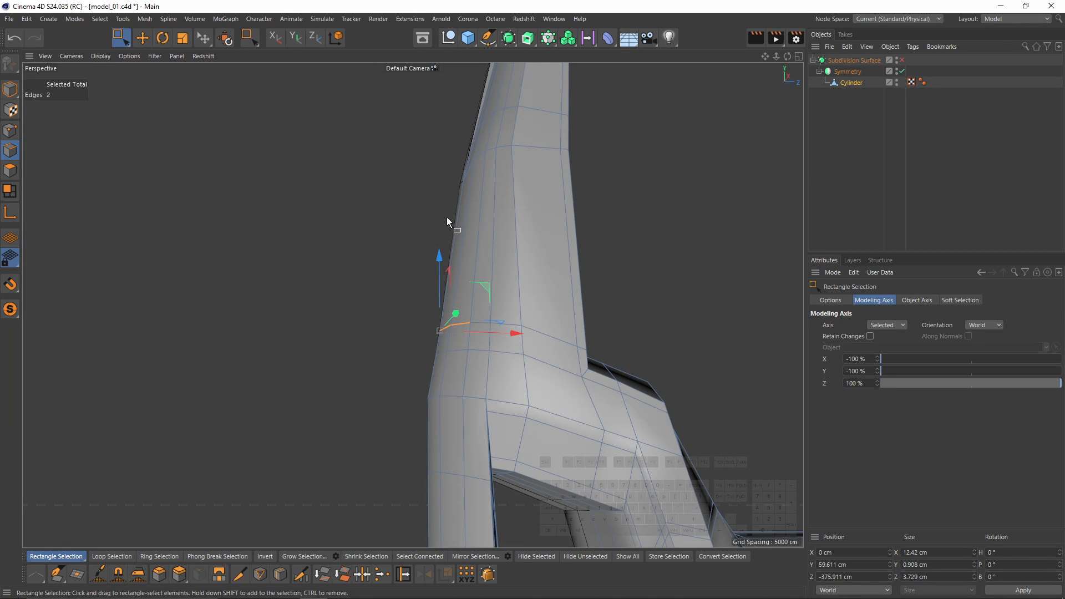
{"action": "middle_click", "coordinate": [518, 273]}
{"action": "middle_click", "coordinate": [242, 418]}
{"action": "middle_click_drag", "start_coordinate": [379, 311], "coordinate": [352, 298], "text": "alt"}
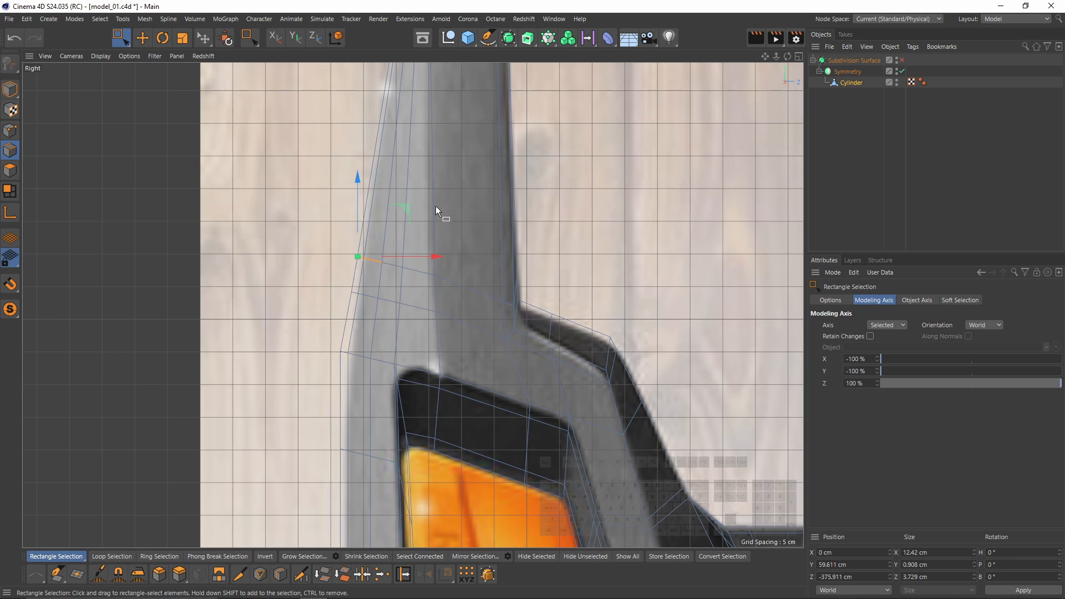
{"action": "left_click_drag", "start_coordinate": [404, 212], "coordinate": [411, 161]}
{"action": "middle_click_drag", "start_coordinate": [410, 161], "coordinate": [385, 251], "text": "alt"}
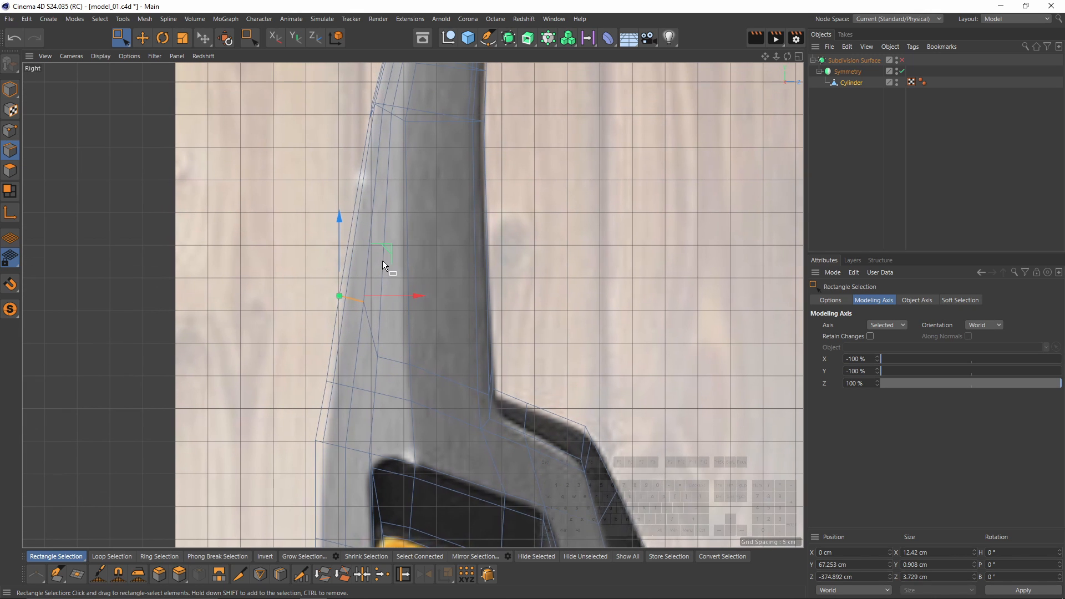
{"action": "key", "text": "ctrl+z"}
{"action": "left_click_drag", "start_coordinate": [378, 300], "coordinate": [389, 226]}
{"action": "middle_click_drag", "start_coordinate": [363, 320], "coordinate": [371, 155], "text": "alt"}
{"action": "left_click_drag", "start_coordinate": [278, 241], "coordinate": [353, 313]}
{"action": "left_click_drag", "start_coordinate": [370, 229], "coordinate": [374, 255]}
{"action": "key", "text": "ctrl+z"}
In point mode, reposition the back-edge points above the frame window to follow the reference outline with more even spacing.
{"action": "key", "text": "1"}
{"action": "left_click_drag", "start_coordinate": [292, 259], "coordinate": [336, 301]}
{"action": "left_click_drag", "start_coordinate": [364, 228], "coordinate": [368, 246]}
{"action": "left_click", "coordinate": [352, 281]}
{"action": "left_click_drag", "start_coordinate": [314, 327], "coordinate": [340, 383]}
{"action": "left_click_drag", "start_coordinate": [315, 198], "coordinate": [352, 229]}
{"action": "left_click_drag", "start_coordinate": [375, 176], "coordinate": [381, 168]}
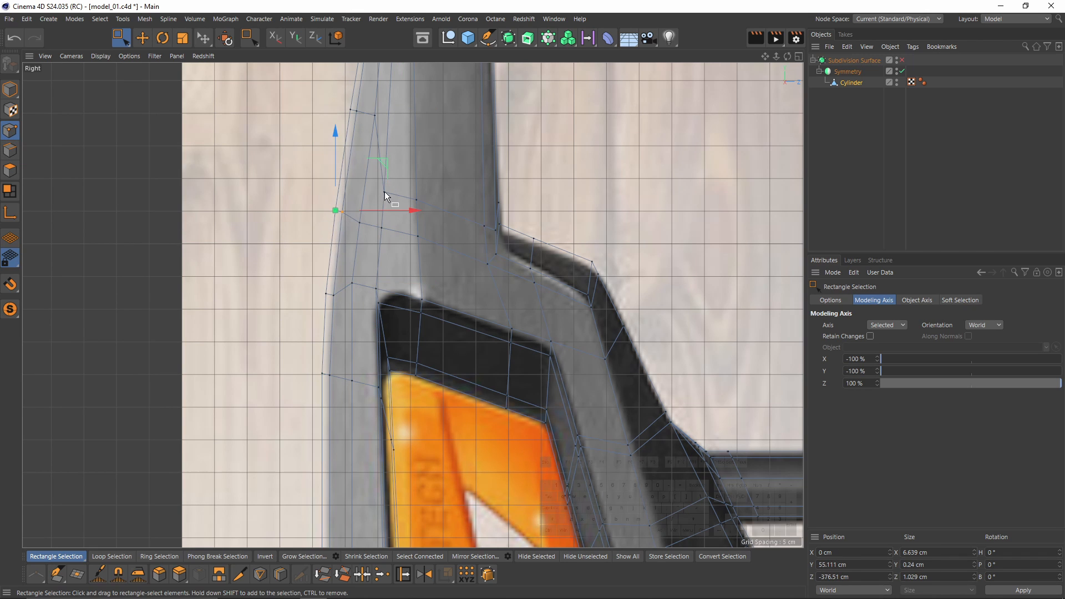
Examine the smoothed back of the claw base in perspective, with the mesh both selected and deselected.
{"action": "key", "text": "q"}
{"action": "middle_click", "coordinate": [342, 260]}
{"action": "middle_click", "coordinate": [341, 259]}
{"action": "left_click", "coordinate": [934, 157]}
{"action": "left_click_drag", "start_coordinate": [554, 332], "coordinate": [598, 344], "text": "alt"}
{"action": "left_click", "coordinate": [851, 82]}
{"action": "key", "text": "q"}
{"action": "key", "text": "q"}
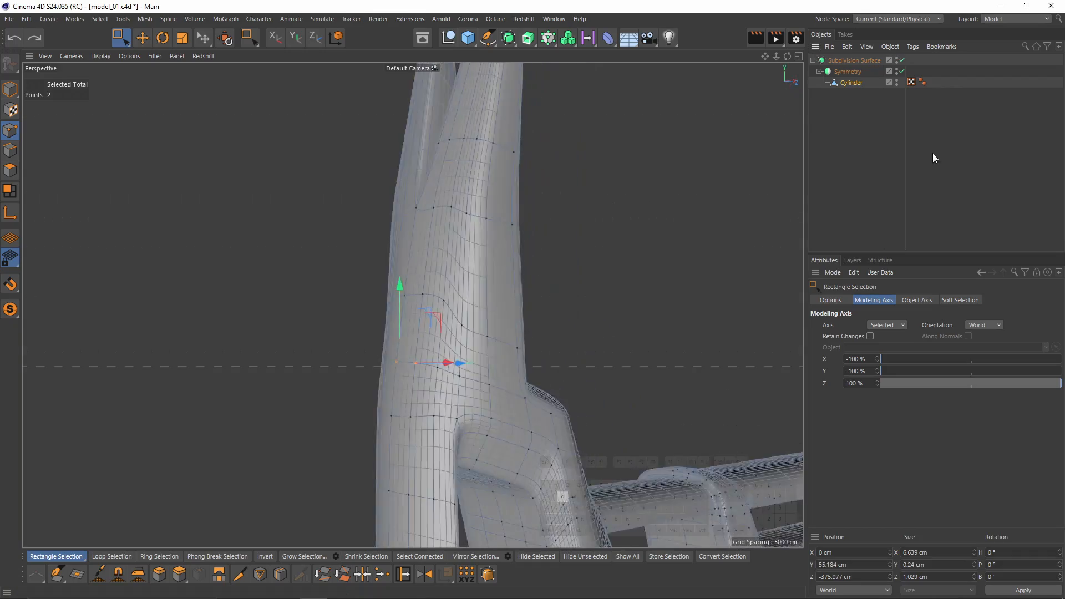
{"action": "left_click", "coordinate": [934, 157]}
{"action": "left_click_drag", "start_coordinate": [521, 296], "coordinate": [455, 308], "text": "alt"}
{"action": "left_click", "coordinate": [850, 82]}
{"action": "left_click", "coordinate": [939, 143]}
{"action": "left_click_drag", "start_coordinate": [513, 366], "coordinate": [535, 385], "text": "alt"}
{"action": "middle_click", "coordinate": [534, 384]}
Select the row of three points on the hammer's back level with the top of the frame window, and check the area in perspective.
{"action": "left_click", "coordinate": [851, 83]}
{"action": "middle_click", "coordinate": [345, 381]}
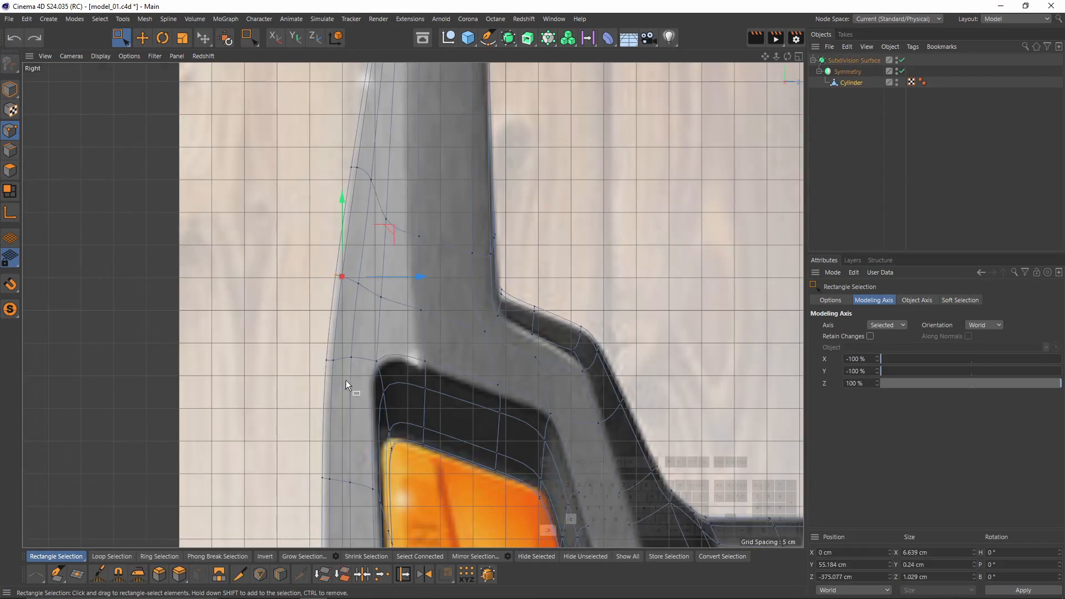
{"action": "left_click_drag", "start_coordinate": [296, 336], "coordinate": [390, 356]}
{"action": "left_click", "coordinate": [927, 185]}
{"action": "right_click_drag", "start_coordinate": [459, 216], "coordinate": [521, 277], "text": "alt"}
{"action": "left_click", "coordinate": [851, 83]}
{"action": "left_click", "coordinate": [929, 177]}
{"action": "key", "text": "ctrl+z"}
{"action": "middle_click_drag", "start_coordinate": [488, 272], "coordinate": [438, 399], "text": "alt"}
{"action": "middle_click", "coordinate": [358, 339]}
{"action": "middle_click", "coordinate": [338, 250]}
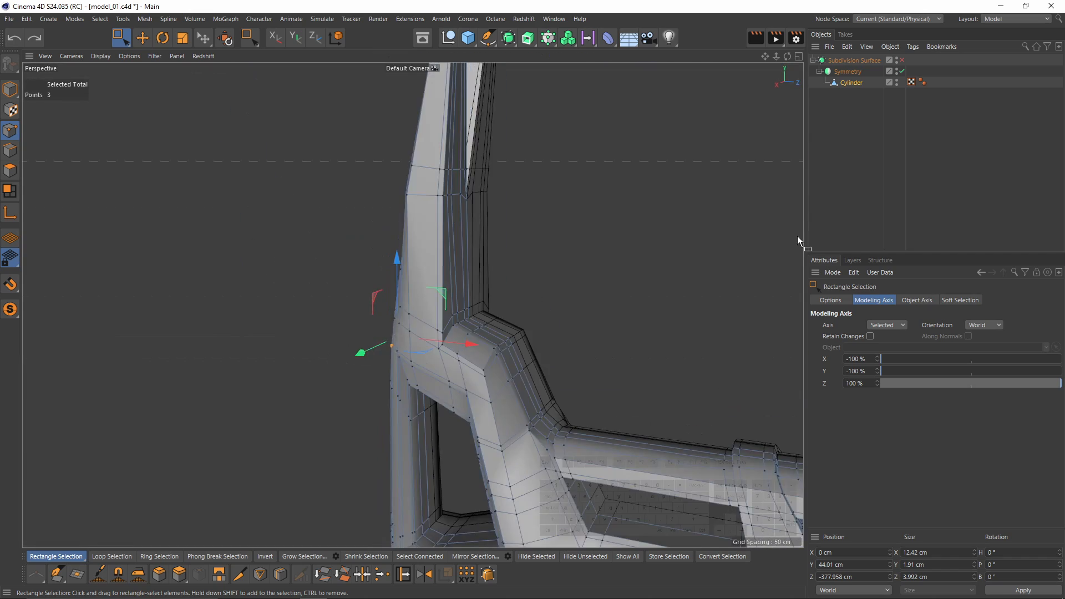
Examine the smoothed back of the claw base in perspective from several angles, with the mesh deselected and selected.
{"action": "left_click", "coordinate": [927, 185]}
{"action": "left_click_drag", "start_coordinate": [465, 294], "coordinate": [375, 312], "text": "alt"}
{"action": "key", "text": "ctrl+z"}
{"action": "left_click", "coordinate": [960, 204]}
{"action": "key", "text": "n"}
{"action": "key", "text": "a"}
{"action": "right_click_drag", "start_coordinate": [489, 283], "coordinate": [450, 303], "text": "alt"}
{"action": "mouse_move", "coordinate": [450, 303]}
{"action": "left_mouse_down", "text": "alt"}
{"action": "mouse_move", "coordinate": [493, 312]}
{"action": "mouse_move", "coordinate": [442, 338]}
{"action": "left_mouse_up", "text": "alt"}
{"action": "middle_click", "coordinate": [437, 405]}
{"action": "middle_click", "coordinate": [355, 399]}
{"action": "right_click_drag", "start_coordinate": [355, 355], "coordinate": [310, 311], "text": "alt"}
{"action": "middle_click", "coordinate": [250, 244]}
{"action": "middle_click", "coordinate": [249, 244]}
{"action": "left_click", "coordinate": [851, 83]}
{"action": "right_click_drag", "start_coordinate": [498, 392], "coordinate": [543, 366], "text": "alt"}
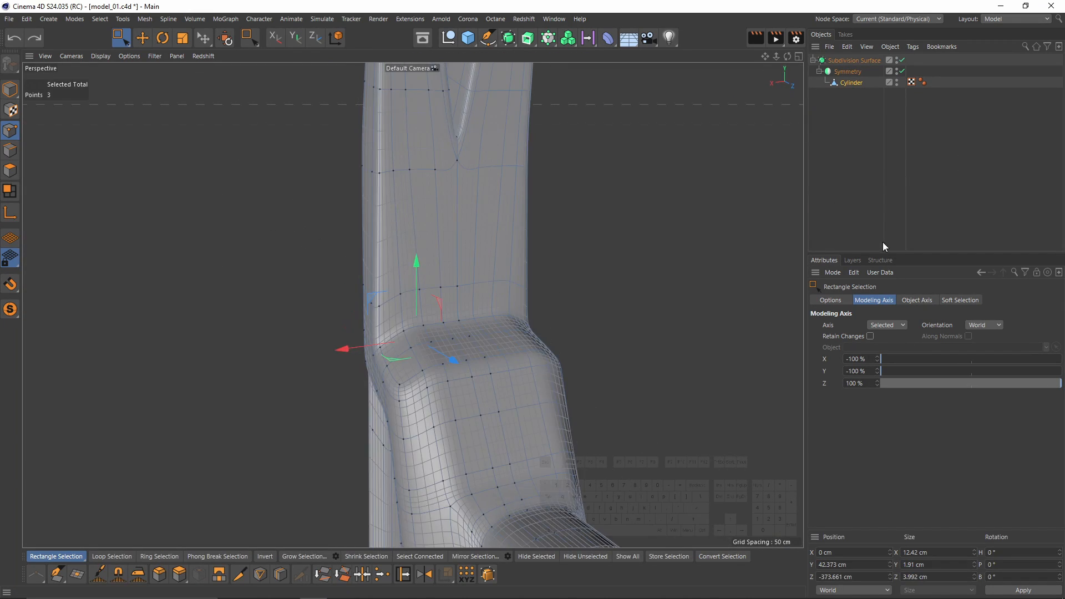
Add a loop cut along the frame strip beside the head window and up the claw, at 86.507% offset.
{"action": "left_click", "coordinate": [883, 243]}
{"action": "left_click_drag", "start_coordinate": [476, 338], "coordinate": [484, 314], "text": "alt"}
{"action": "right_click_drag", "start_coordinate": [483, 314], "coordinate": [451, 356], "text": "alt"}
{"action": "left_click_drag", "start_coordinate": [452, 356], "coordinate": [409, 355], "text": "alt"}
{"action": "key", "text": "ctrl+z"}
{"action": "key", "text": "q"}
{"action": "key", "text": "k"}
{"action": "key", "text": "l"}
{"action": "left_click_drag", "start_coordinate": [539, 327], "coordinate": [551, 308], "text": "alt"}
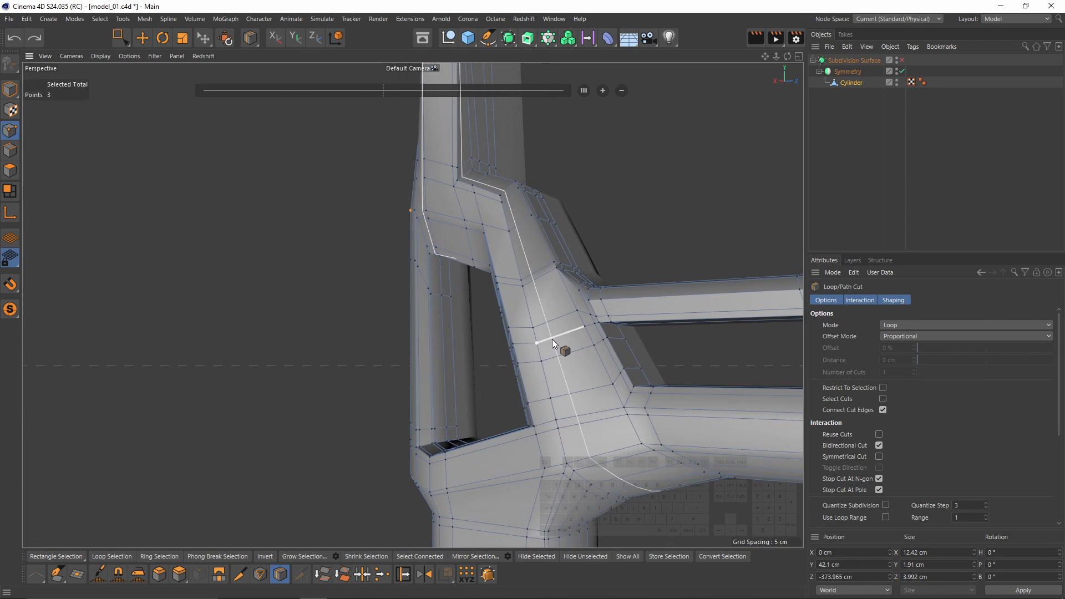
{"action": "left_click", "coordinate": [544, 340]}
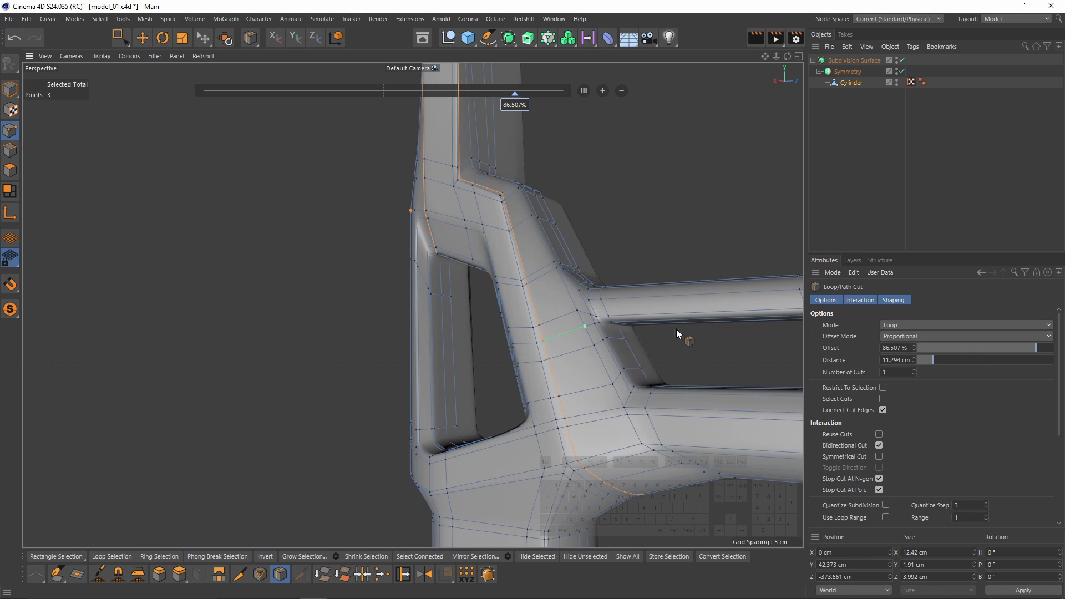
Examine the smoothed hammer around the claw, head window and frame bars in the right and perspective views.
{"action": "key", "text": "F3"}
{"action": "left_click", "coordinate": [897, 60]}
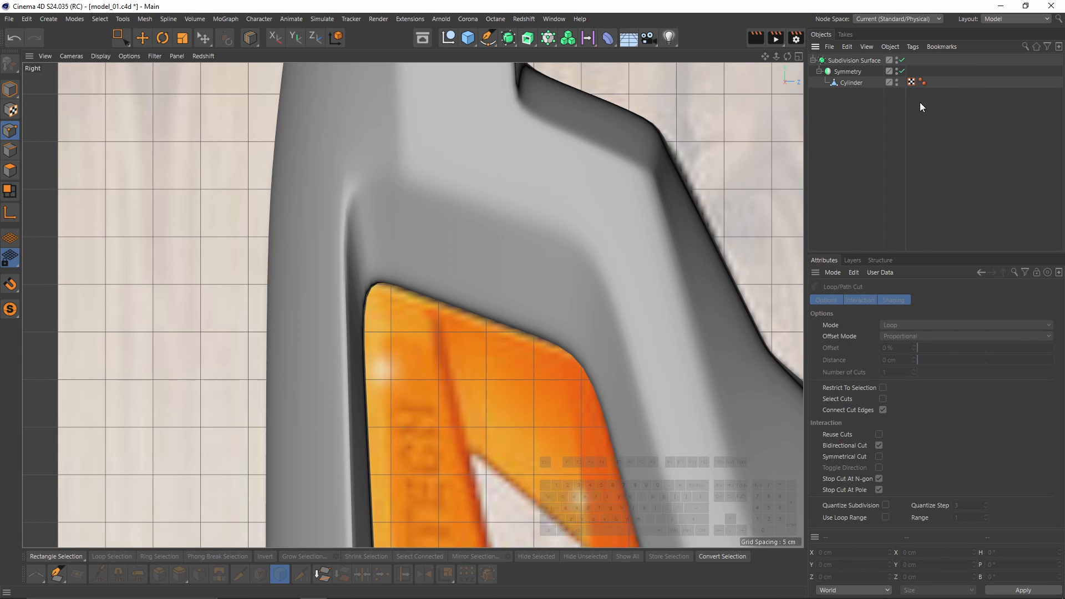
{"action": "right_click_drag", "start_coordinate": [581, 171], "coordinate": [524, 214], "text": "alt"}
{"action": "middle_click_drag", "start_coordinate": [525, 214], "coordinate": [464, 149], "text": "alt"}
{"action": "middle_click_drag", "start_coordinate": [516, 182], "coordinate": [449, 325], "text": "alt"}
{"action": "right_click_drag", "start_coordinate": [490, 339], "coordinate": [484, 368], "text": "alt"}
{"action": "middle_click_drag", "start_coordinate": [483, 368], "coordinate": [454, 279], "text": "alt"}
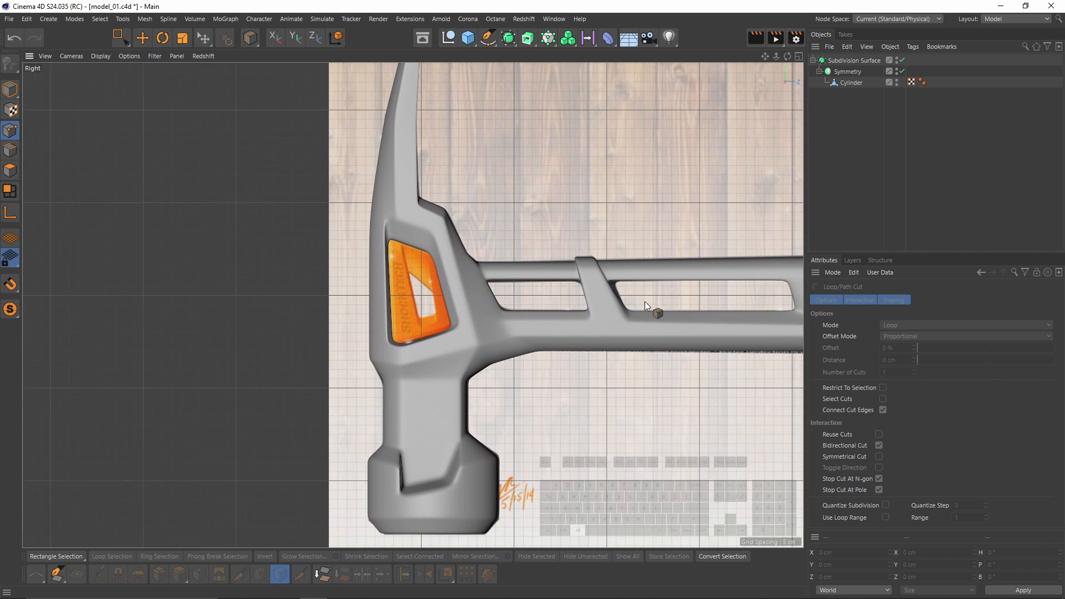
{"action": "right_click_drag", "start_coordinate": [644, 302], "coordinate": [662, 294], "text": "alt"}
{"action": "middle_click_drag", "start_coordinate": [510, 324], "coordinate": [559, 232], "text": "alt"}
{"action": "right_click_drag", "start_coordinate": [477, 328], "coordinate": [501, 318], "text": "alt"}
{"action": "middle_click", "coordinate": [476, 314]}
{"action": "middle_click", "coordinate": [400, 278]}
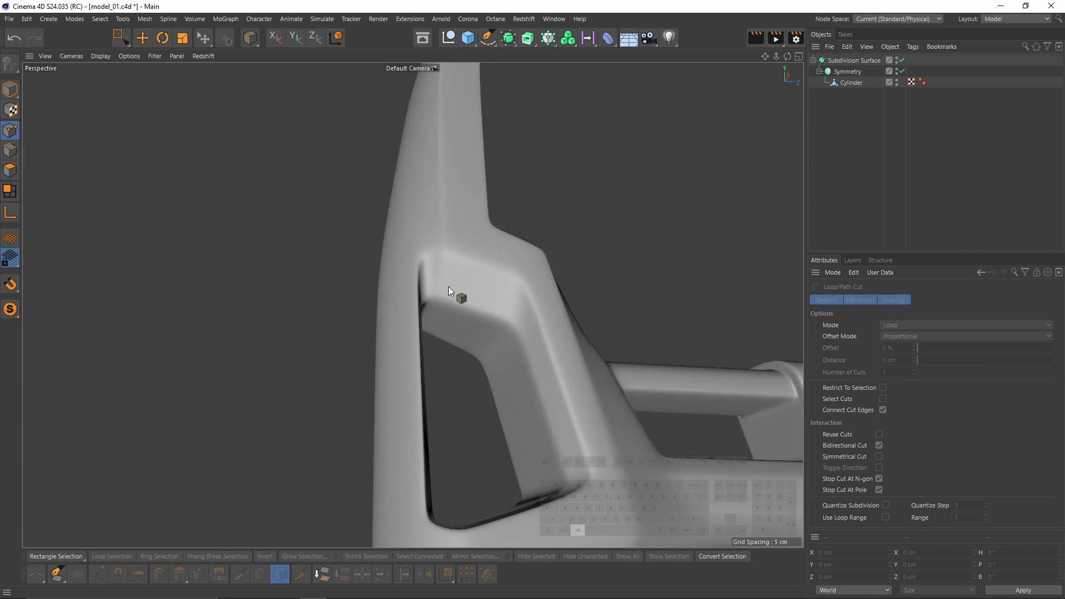
{"action": "left_click_drag", "start_coordinate": [448, 286], "coordinate": [493, 287], "text": "alt"}
{"action": "right_click_drag", "start_coordinate": [492, 287], "coordinate": [428, 305], "text": "alt"}
{"action": "middle_click_drag", "start_coordinate": [461, 361], "coordinate": [410, 277], "text": "alt"}
{"action": "left_click_drag", "start_coordinate": [411, 277], "coordinate": [483, 335], "text": "alt"}
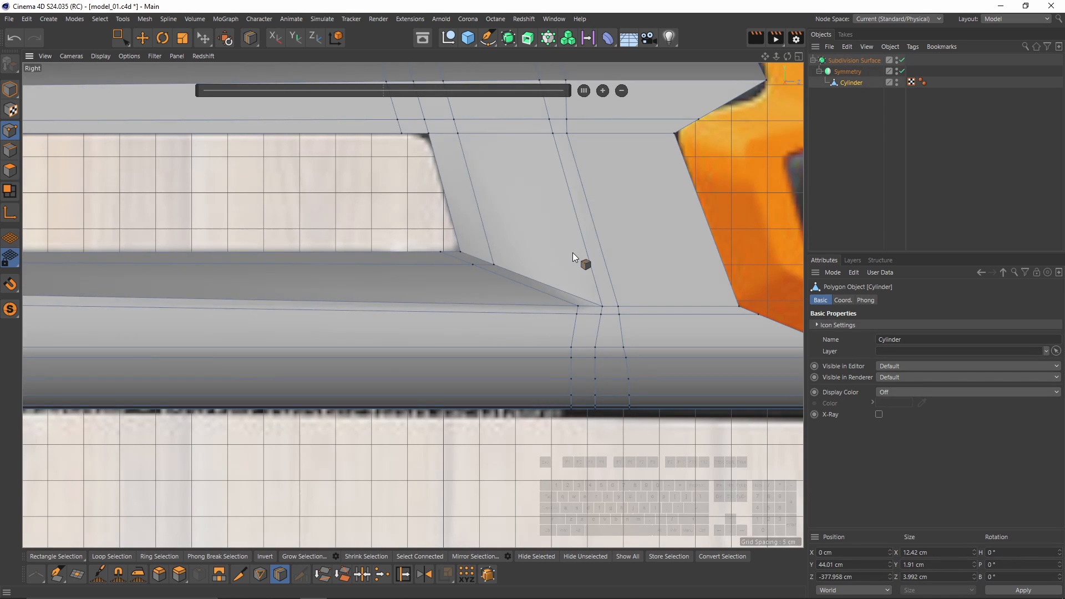
Select the two points at the tip of the recess crease near the frame's grip end and move them slightly up.
{"action": "middle_click", "coordinate": [596, 262]}
{"action": "middle_click", "coordinate": [391, 231]}
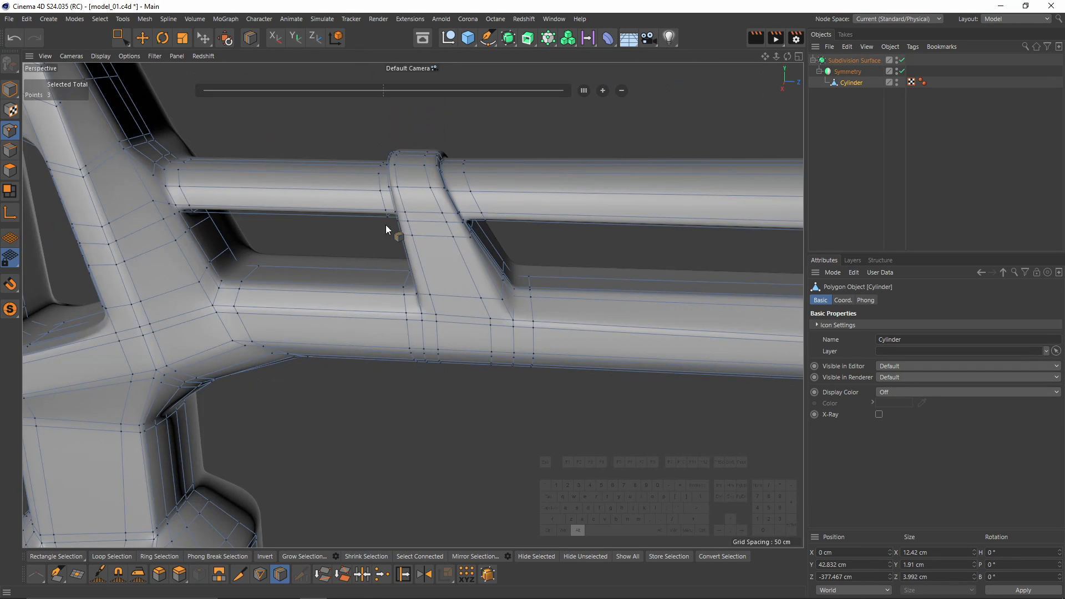
{"action": "middle_click_drag", "start_coordinate": [385, 225], "coordinate": [172, 260], "text": "alt"}
{"action": "left_click_drag", "start_coordinate": [172, 261], "coordinate": [413, 272], "text": "alt"}
{"action": "right_click_drag", "start_coordinate": [413, 273], "coordinate": [434, 270], "text": "alt"}
{"action": "key", "text": "q"}
{"action": "middle_click_drag", "start_coordinate": [425, 295], "coordinate": [471, 273], "text": "alt"}
{"action": "right_click_drag", "start_coordinate": [472, 273], "coordinate": [488, 264], "text": "alt"}
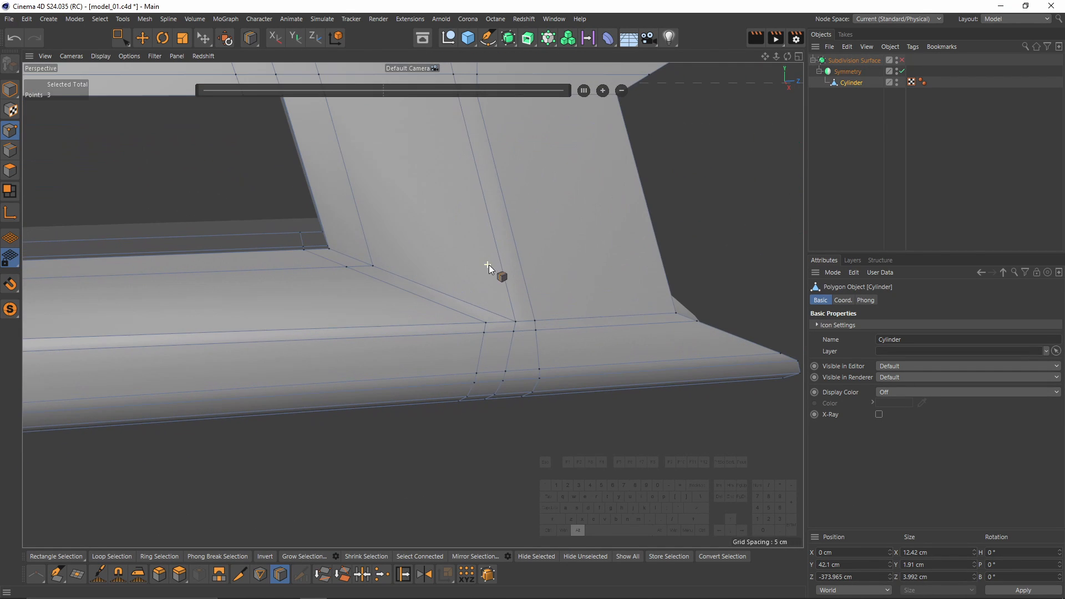
{"action": "key", "text": "space"}
{"action": "left_click", "coordinate": [516, 321]}
{"action": "left_click", "coordinate": [535, 321], "text": "shift"}
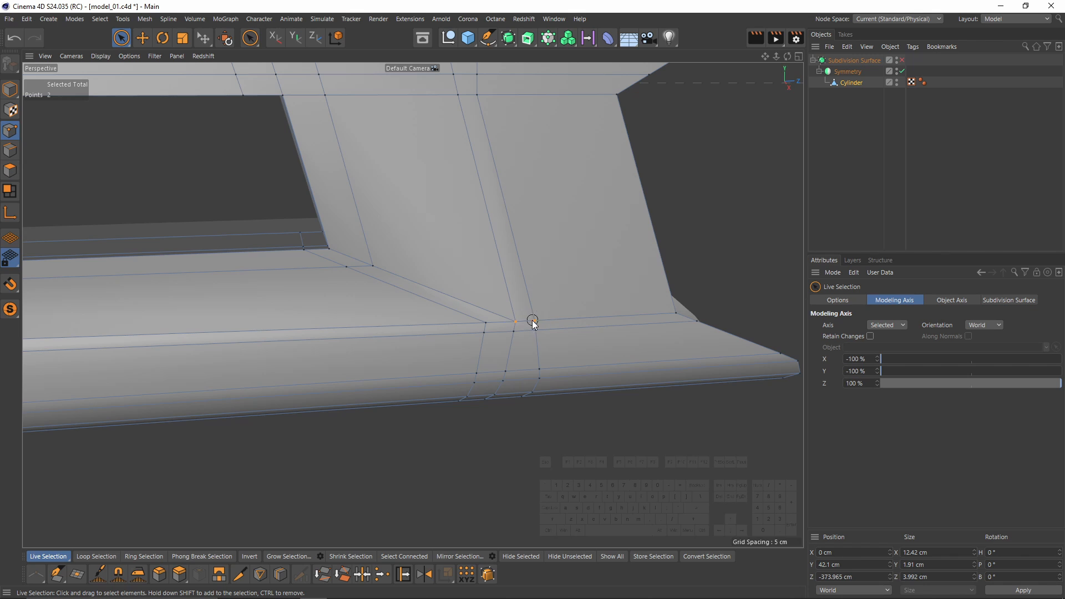
{"action": "middle_click_drag", "start_coordinate": [557, 267], "coordinate": [431, 269], "text": "alt"}
{"action": "left_click_drag", "start_coordinate": [510, 231], "coordinate": [499, 207]}
{"action": "scroll", "coordinate": [498, 205], "scroll_direction": "down", "scroll_amount": 2}
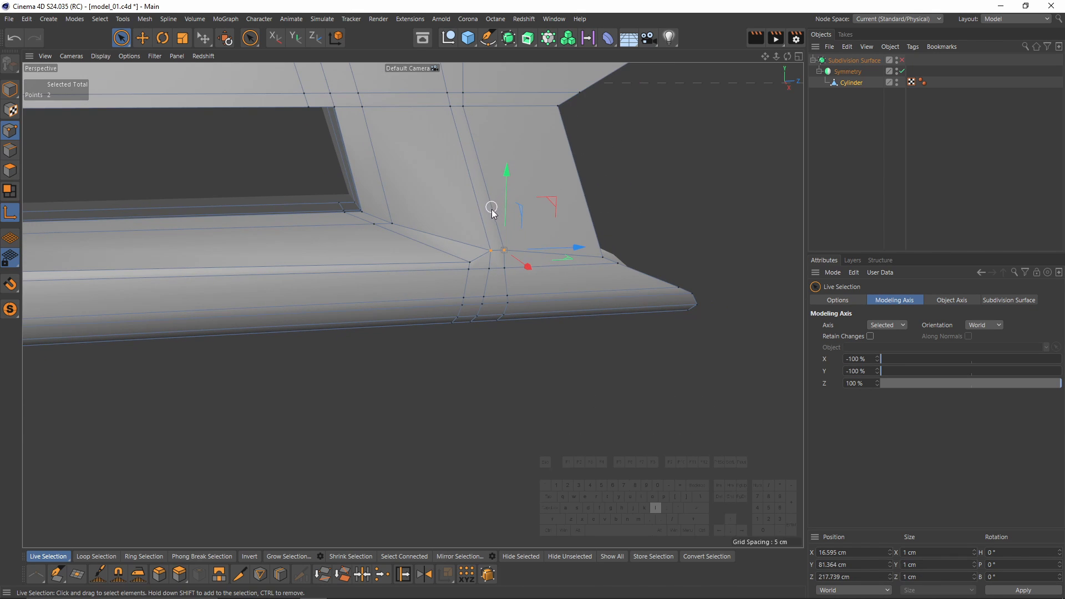
Add a loop cut across the lower frame bar just before the grip-end recess corner, at 94.047% offset.
{"action": "key", "text": "k"}
{"action": "key", "text": "l"}
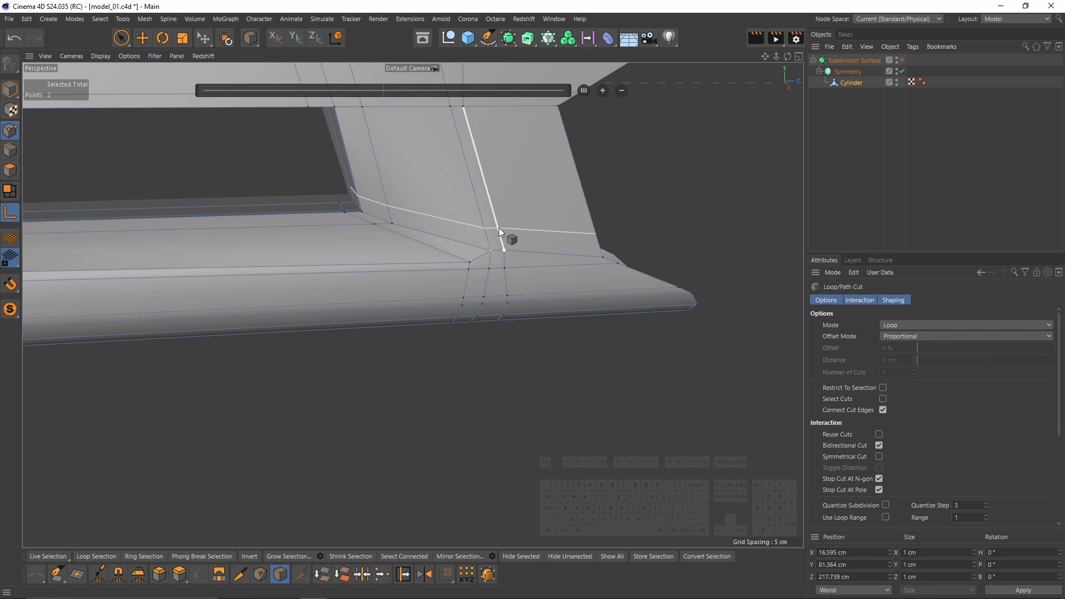
{"action": "left_click_drag", "start_coordinate": [489, 245], "coordinate": [470, 244], "text": "alt"}
{"action": "left_click", "coordinate": [467, 246]}
{"action": "key", "text": "q"}
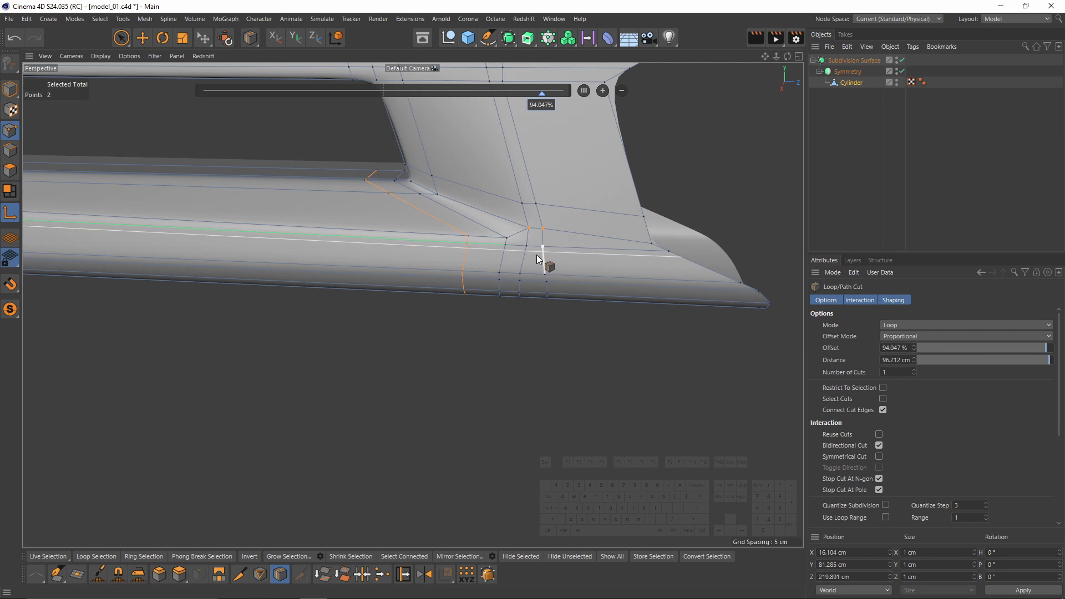
{"action": "left_click_drag", "start_coordinate": [536, 255], "coordinate": [524, 233], "text": "alt"}
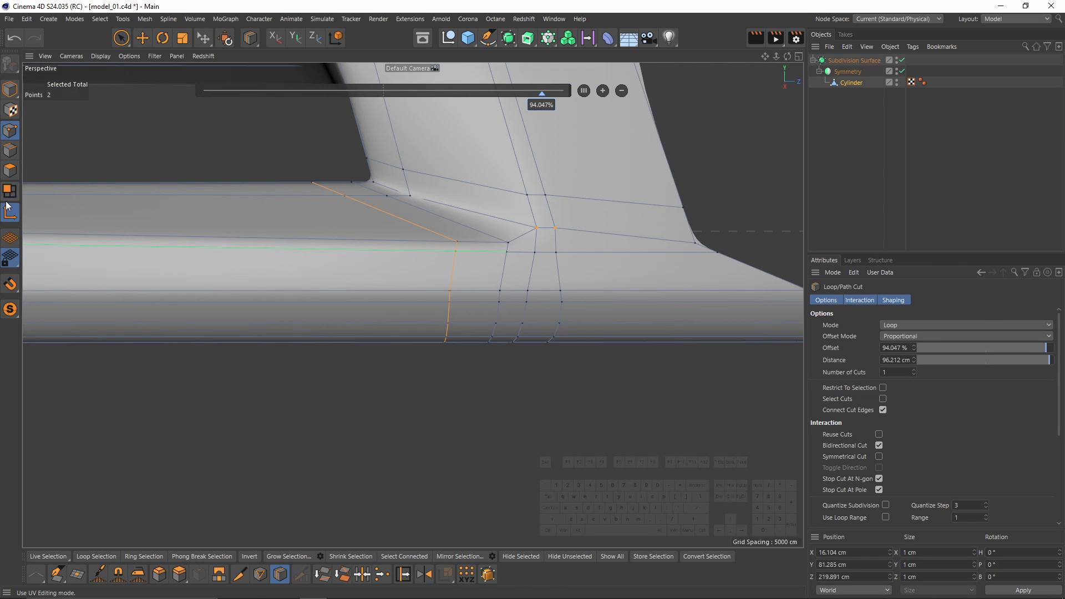
{"action": "key", "text": "e"}
{"action": "scroll", "coordinate": [520, 231], "scroll_direction": "up", "scroll_amount": 2}
{"action": "key", "text": "q"}
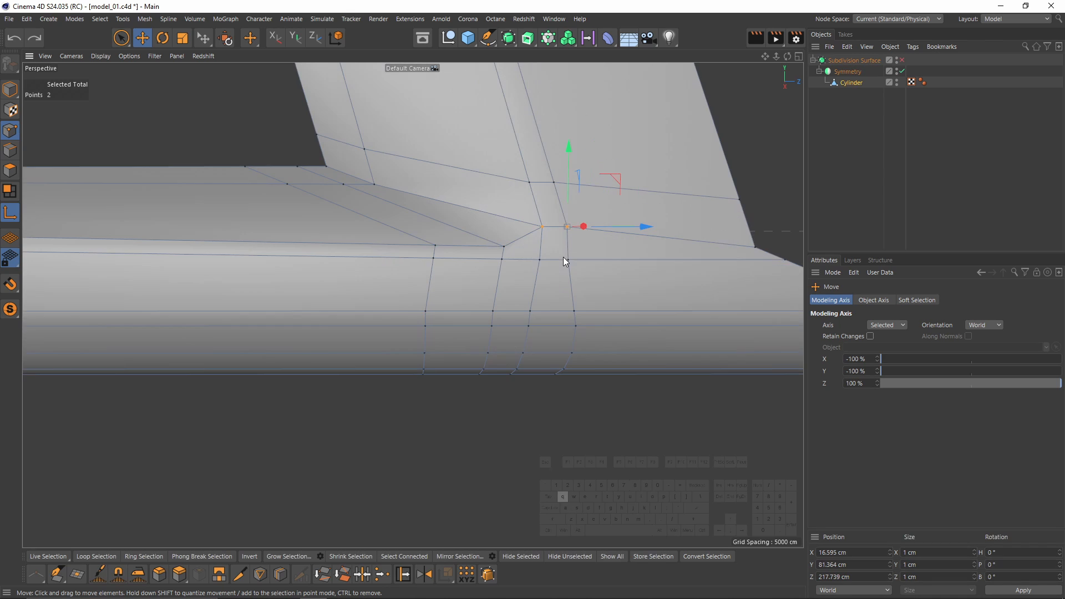
Add a loop cut through the recess crease close to its tip at the frame's grip end, at 8.547% offset.
{"action": "left_click_drag", "start_coordinate": [590, 286], "coordinate": [548, 295], "text": "alt"}
{"action": "key", "text": "k"}
{"action": "key", "text": "l"}
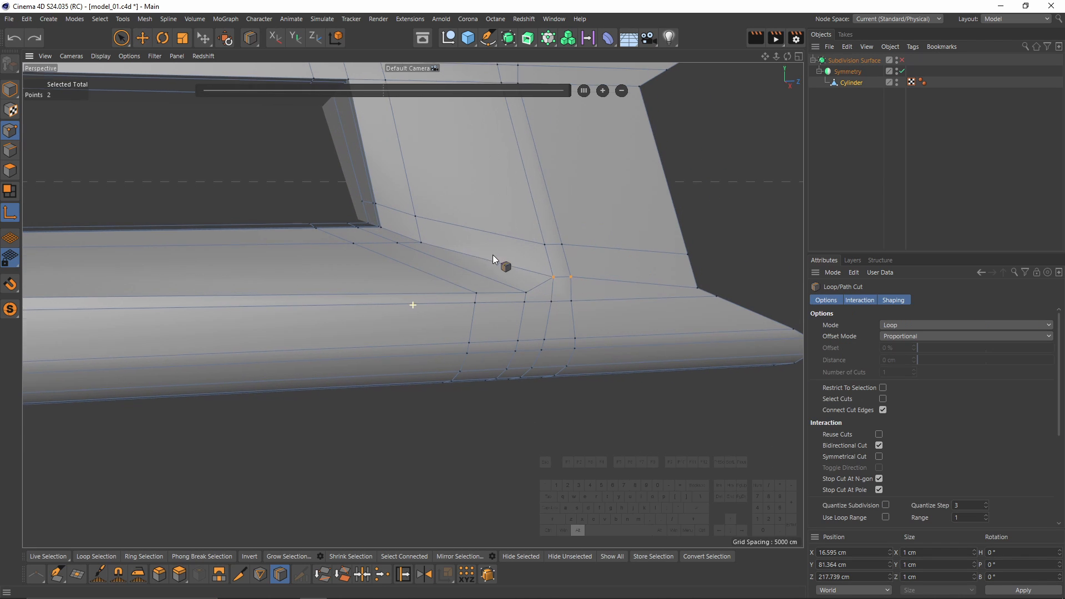
{"action": "left_click_drag", "start_coordinate": [492, 254], "coordinate": [610, 326], "text": "alt"}
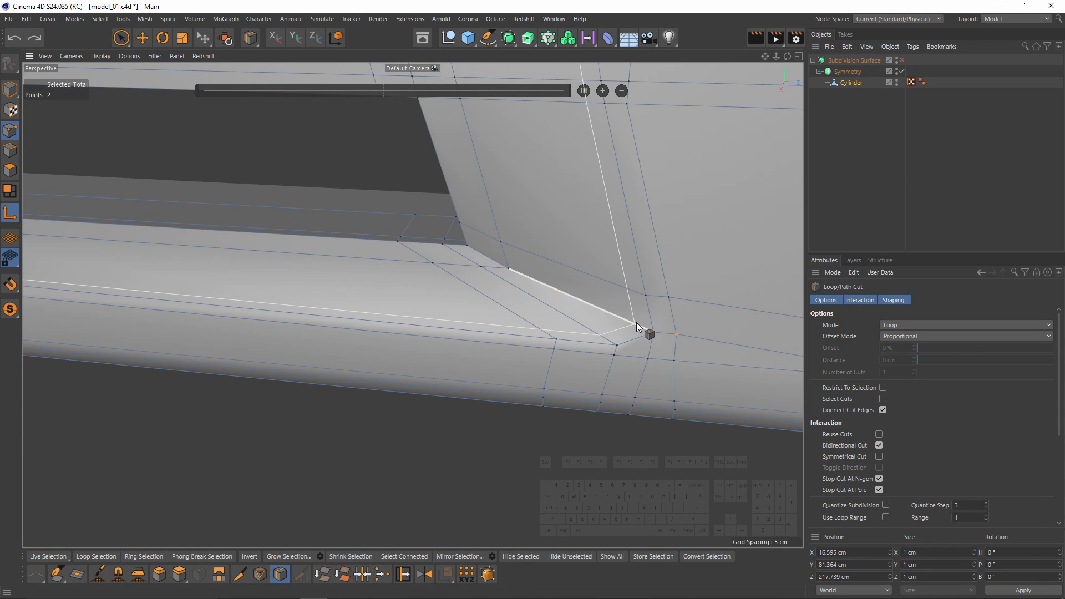
{"action": "right_click_drag", "start_coordinate": [637, 323], "coordinate": [691, 342], "text": "alt"}
{"action": "left_click_drag", "start_coordinate": [691, 342], "coordinate": [641, 318], "text": "alt"}
{"action": "left_click", "coordinate": [641, 318]}
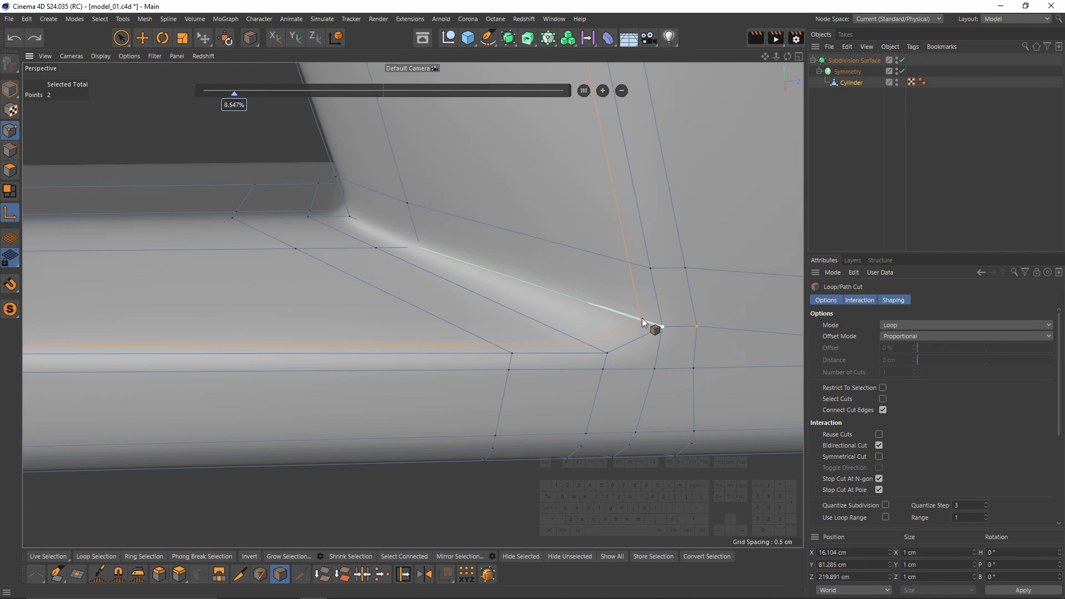
Examine the smoothed recess corner at the frame's grip end in perspective and right views, toggling the subdivision for comparison.
{"action": "key", "text": "q"}
{"action": "key", "text": "ctrl+shift+a"}
{"action": "right_click_drag", "start_coordinate": [663, 205], "coordinate": [568, 235], "text": "alt"}
{"action": "left_click_drag", "start_coordinate": [567, 235], "coordinate": [530, 214], "text": "alt"}
{"action": "middle_click", "coordinate": [529, 213]}
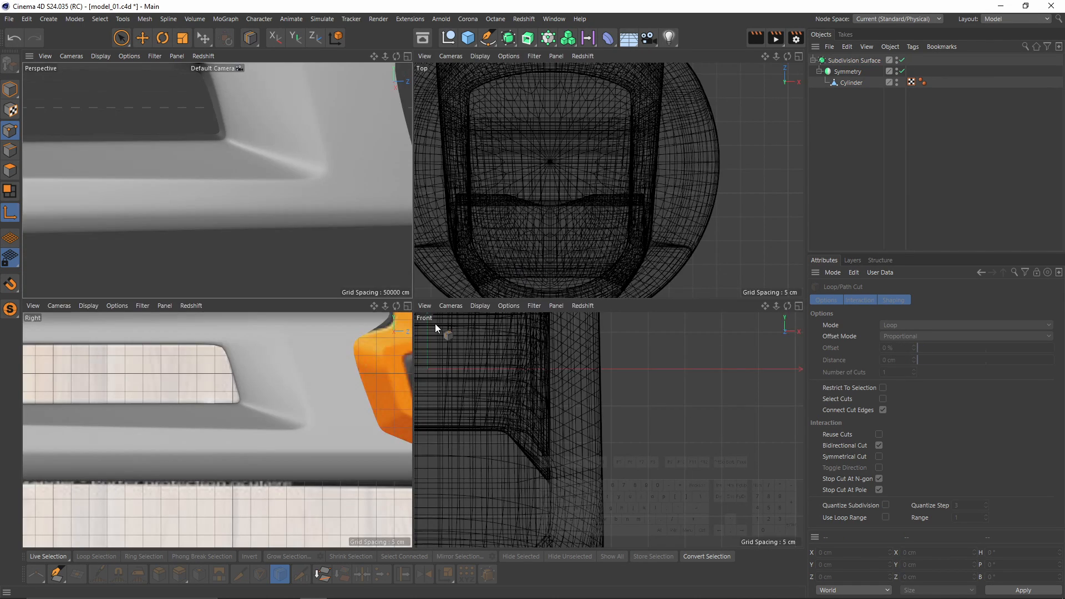
{"action": "middle_click", "coordinate": [386, 338]}
{"action": "right_click_drag", "start_coordinate": [433, 324], "coordinate": [588, 308], "text": "alt"}
{"action": "middle_click_drag", "start_coordinate": [587, 308], "coordinate": [496, 325], "text": "alt"}
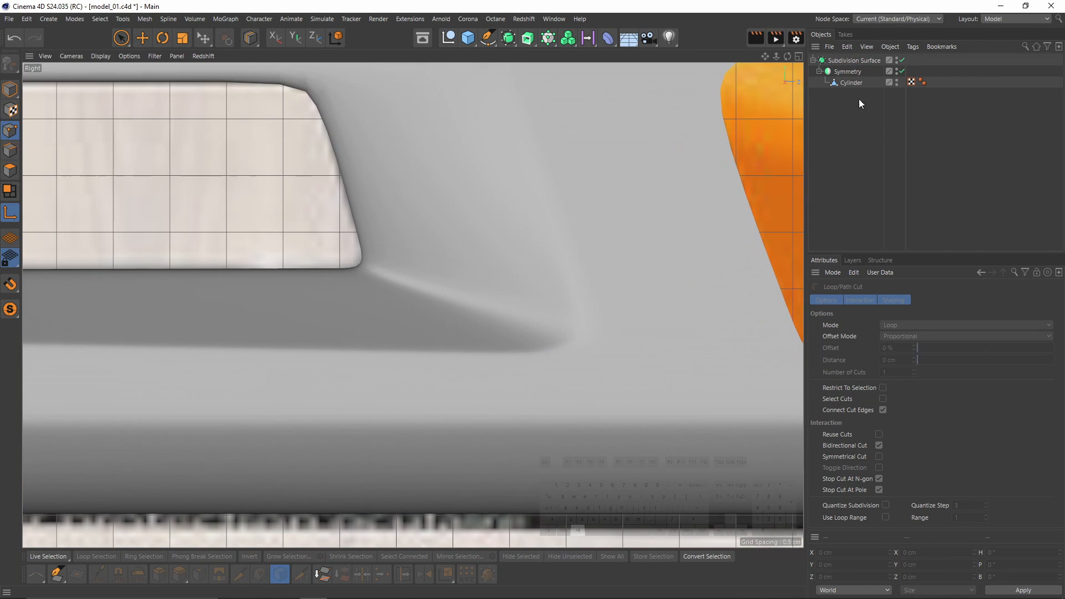
{"action": "double_click", "coordinate": [896, 59]}
{"action": "left_click", "coordinate": [896, 58]}
{"action": "double_click", "coordinate": [896, 57]}
{"action": "left_click", "coordinate": [897, 57]}
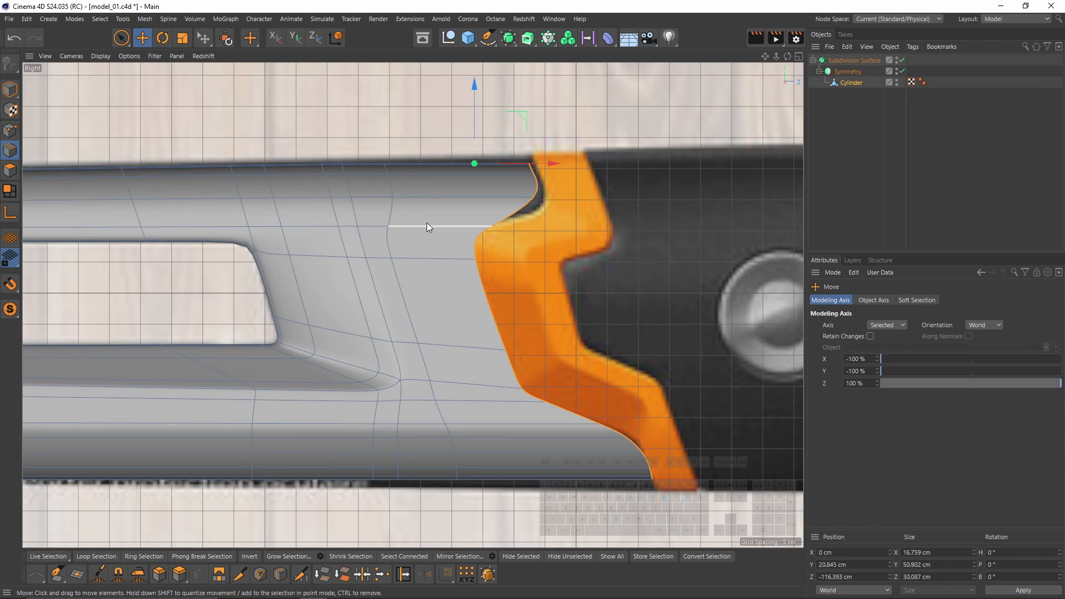
Display the mesh as lines and, in point mode, move the upper points of the frame's grip end onto the orange trim's outline.
{"action": "key", "text": "n"}
{"action": "key", "text": "g"}
{"action": "left_click", "coordinate": [11, 131]}
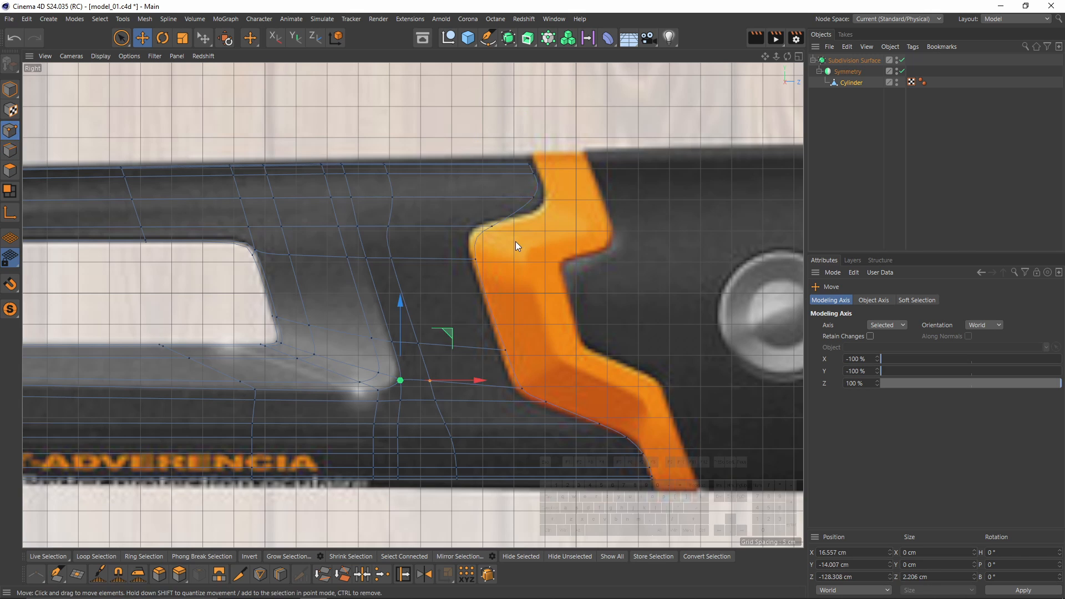
{"action": "scroll", "coordinate": [514, 240], "scroll_direction": "up", "scroll_amount": 5}
{"action": "key", "text": "space"}
{"action": "left_click", "coordinate": [477, 217]}
{"action": "left_click_drag", "start_coordinate": [536, 215], "coordinate": [518, 211]}
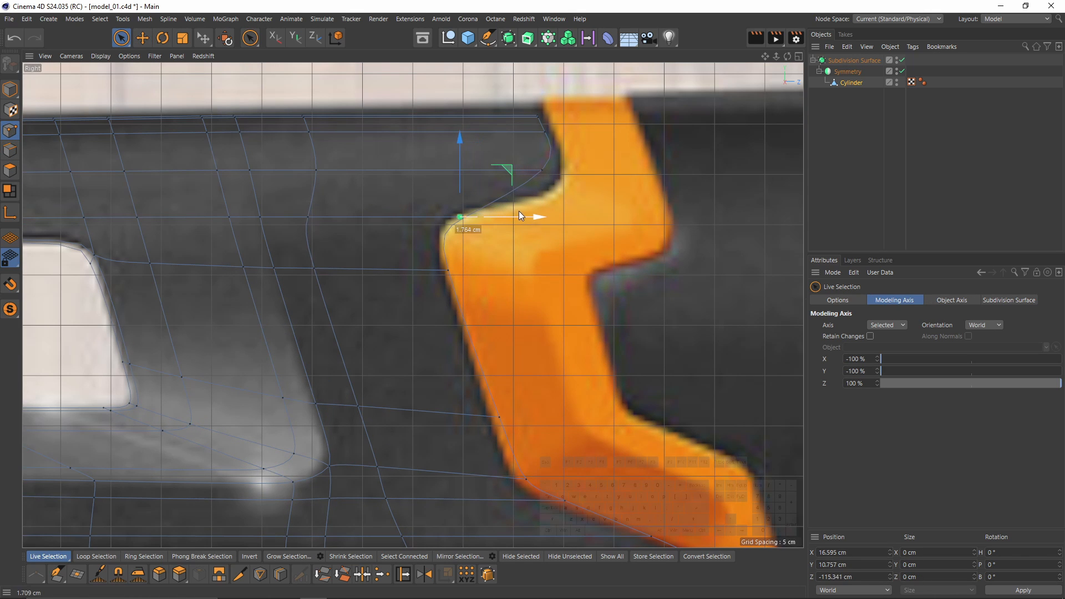
{"action": "left_click", "coordinate": [541, 170]}
{"action": "left_click_drag", "start_coordinate": [573, 169], "coordinate": [583, 168]}
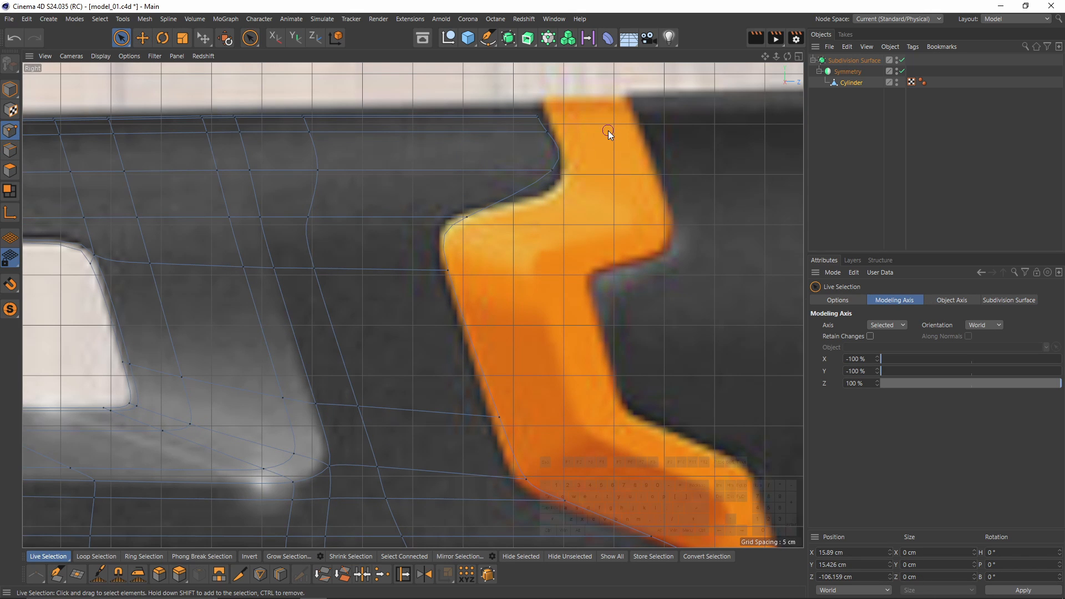
{"action": "left_click_drag", "start_coordinate": [600, 125], "coordinate": [604, 142]}
{"action": "mouse_move", "coordinate": [629, 187]}
{"action": "left_mouse_down"}
{"action": "mouse_move", "coordinate": [645, 188]}
{"action": "mouse_move", "coordinate": [627, 184]}
{"action": "left_mouse_up"}
Adjust the points at the upper protruding corner of the frame's grip end to follow the orange trim's rounded edge.
{"action": "left_click", "coordinate": [467, 219]}
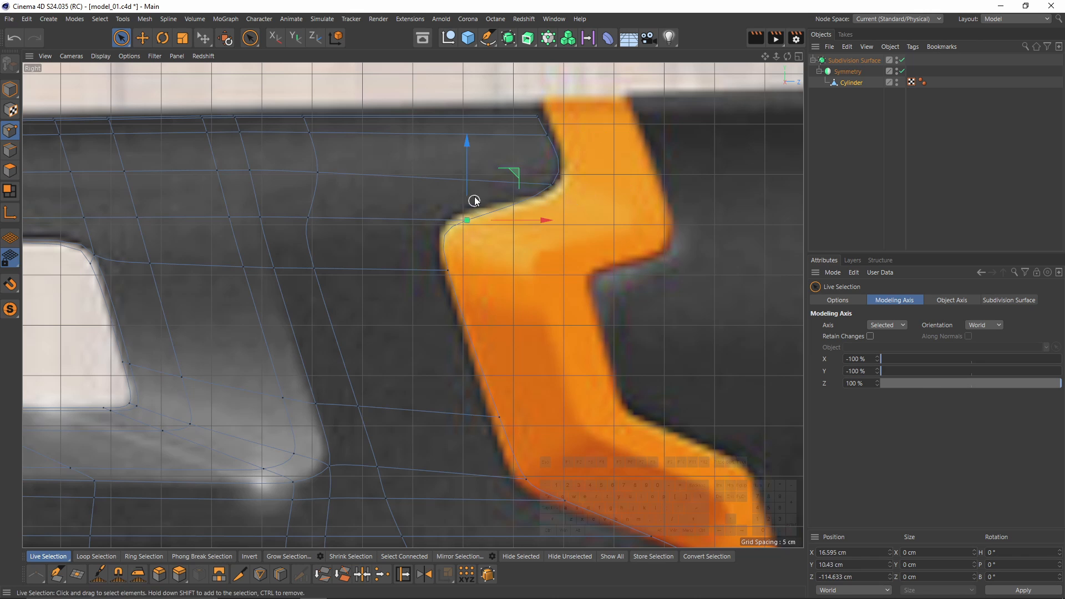
{"action": "left_click_drag", "start_coordinate": [465, 157], "coordinate": [464, 151]}
{"action": "key", "text": "q"}
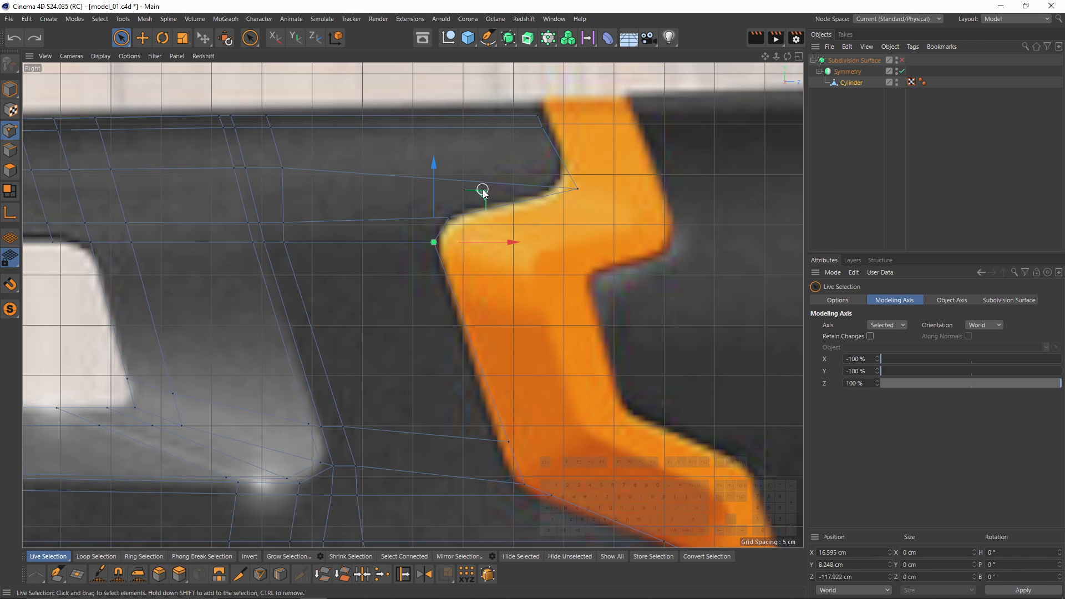
{"action": "key", "text": "e"}
{"action": "left_click_drag", "start_coordinate": [478, 194], "coordinate": [478, 199]}
{"action": "key", "text": "q"}
Align the lower points of the frame's grip end with the lower bend of the orange trim.
{"action": "middle_click_drag", "start_coordinate": [549, 396], "coordinate": [509, 250], "text": "alt"}
{"action": "left_click", "coordinate": [461, 277]}
{"action": "left_click", "coordinate": [485, 335], "text": "shift"}
{"action": "left_click", "coordinate": [518, 357], "text": "shift"}
{"action": "left_click_drag", "start_coordinate": [535, 278], "coordinate": [529, 277]}
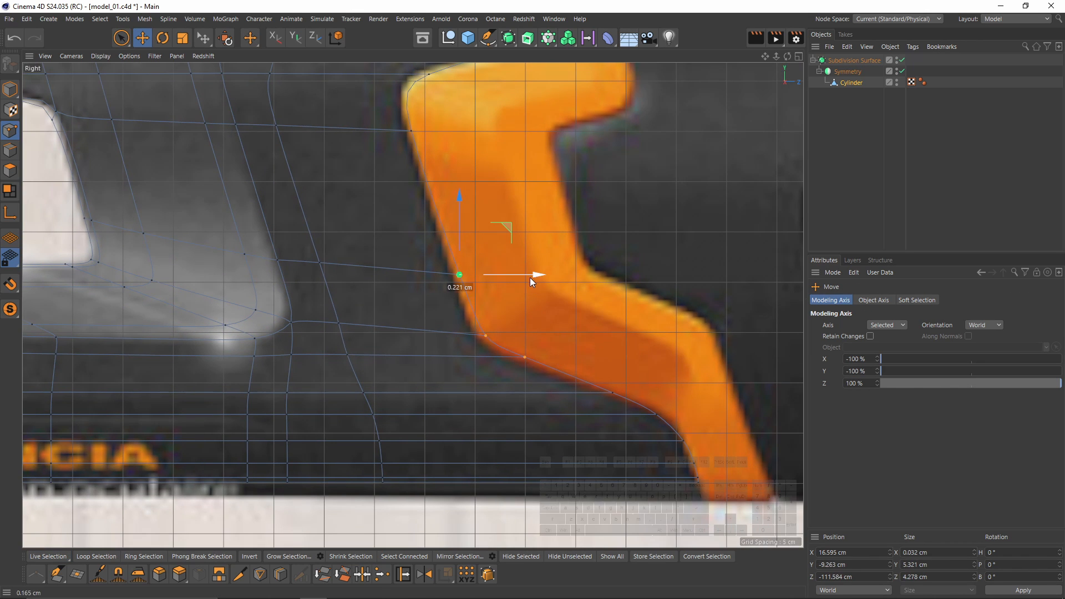
{"action": "middle_click_drag", "start_coordinate": [577, 329], "coordinate": [508, 275], "text": "alt"}
{"action": "left_click", "coordinate": [586, 359]}
{"action": "left_click_drag", "start_coordinate": [618, 355], "coordinate": [621, 356]}
{"action": "scroll", "coordinate": [571, 205], "scroll_direction": "down", "scroll_amount": 3}
With subdivision off, extrude the selected end edges of the frame toward the grip across the orange trim and return to point mode.
{"action": "middle_click_drag", "start_coordinate": [572, 204], "coordinate": [590, 308], "text": "alt"}
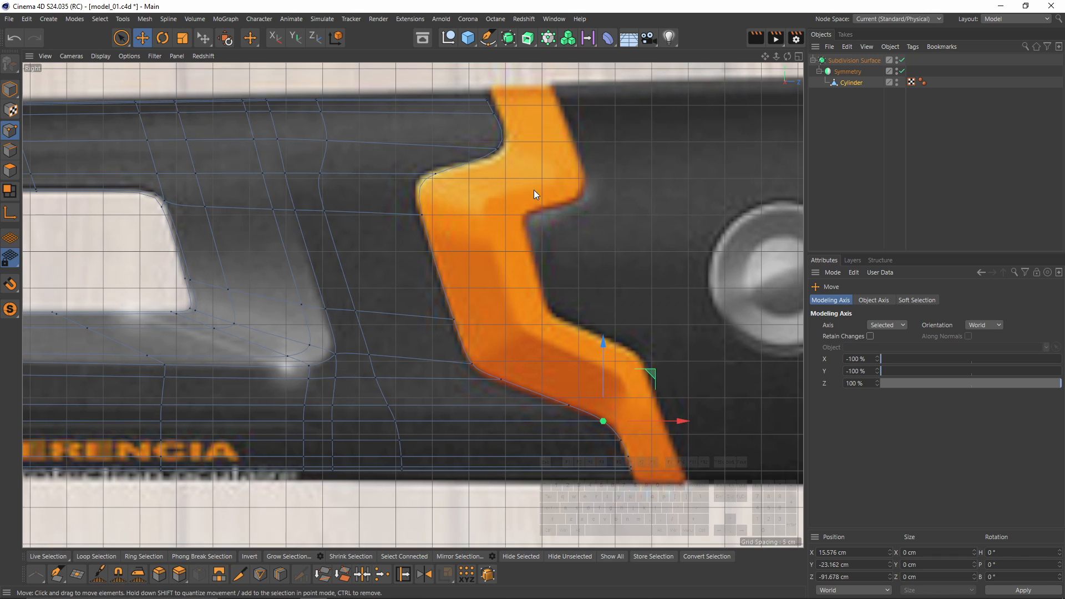
{"action": "middle_click_drag", "start_coordinate": [534, 189], "coordinate": [494, 253], "text": "alt"}
{"action": "key", "text": "q"}
{"action": "left_click", "coordinate": [10, 150]}
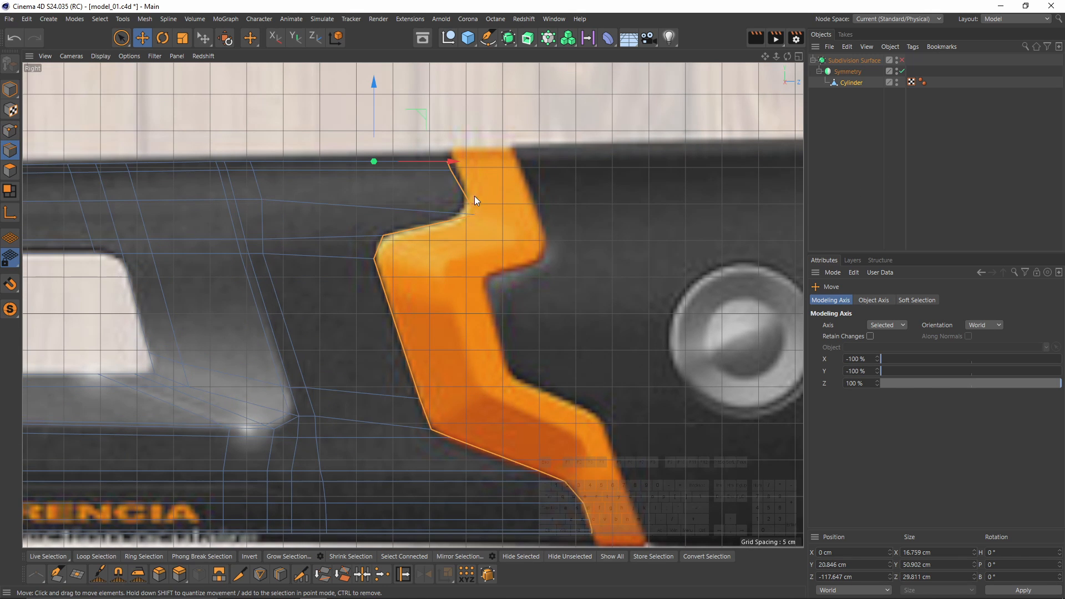
{"action": "middle_click_drag", "start_coordinate": [489, 326], "coordinate": [401, 249], "text": "alt"}
{"action": "left_click_drag", "start_coordinate": [356, 89], "coordinate": [429, 92], "text": "ctrl"}
{"action": "middle_click_drag", "start_coordinate": [426, 138], "coordinate": [518, 198], "text": "alt"}
{"action": "key", "text": "Return"}
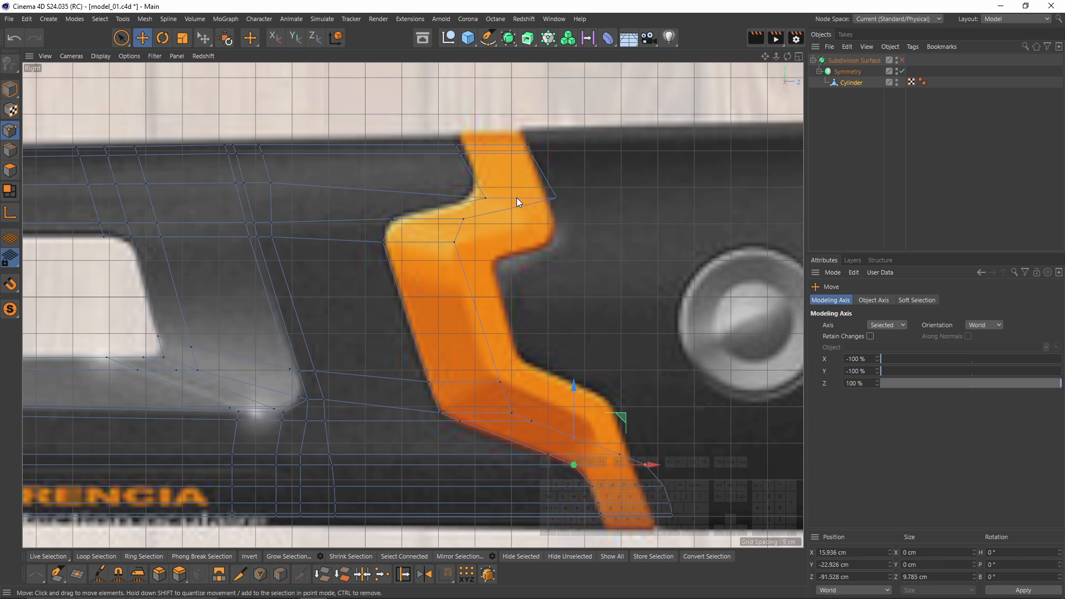
Move the three extruded points around the upper bend back onto the middle of the orange trim.
{"action": "scroll", "coordinate": [481, 247], "scroll_direction": "up", "scroll_amount": 5}
{"action": "left_click", "coordinate": [438, 239]}
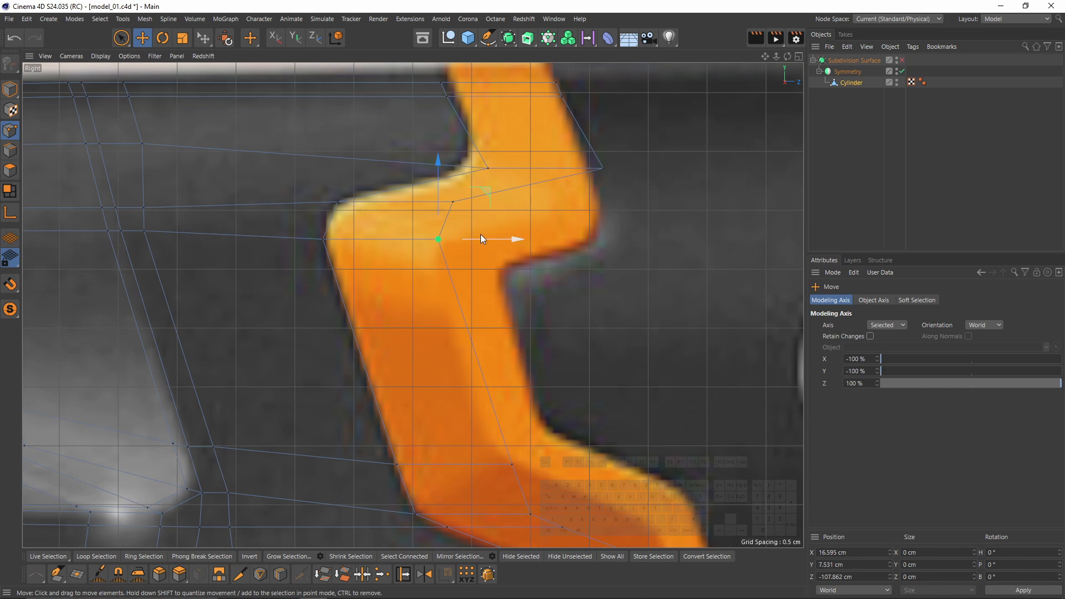
{"action": "left_click_drag", "start_coordinate": [479, 192], "coordinate": [471, 232]}
{"action": "left_click", "coordinate": [496, 189]}
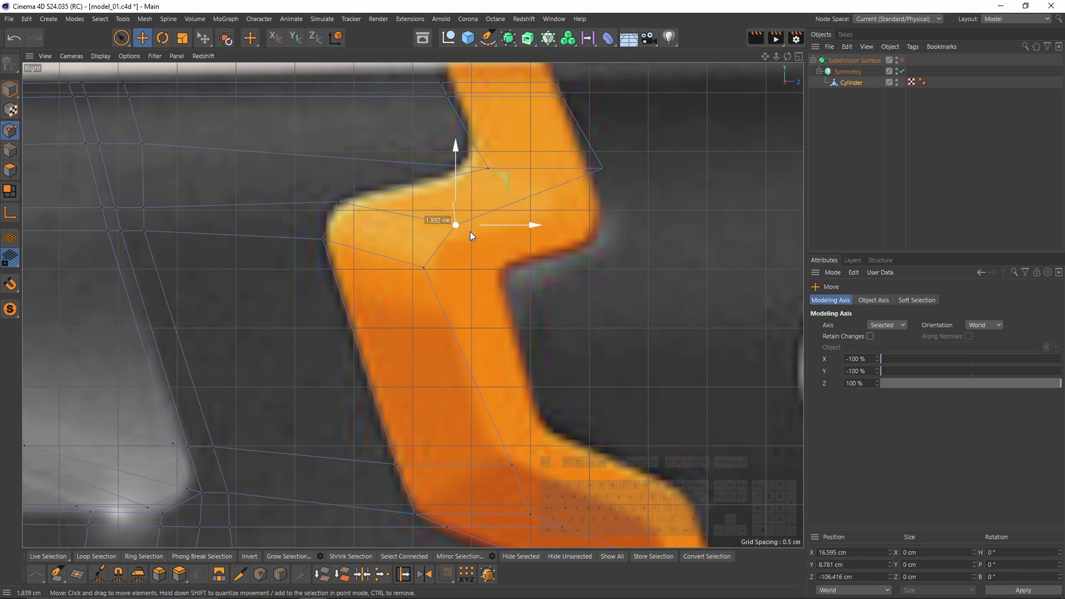
{"action": "left_click", "coordinate": [599, 179]}
{"action": "left_click_drag", "start_coordinate": [599, 178], "coordinate": [533, 213]}
{"action": "middle_click_drag", "start_coordinate": [574, 111], "coordinate": [572, 197], "text": "alt"}
Move the topmost extruded points inward onto the orange trim and shift the bend point below slightly toward the grip.
{"action": "left_click", "coordinate": [562, 181]}
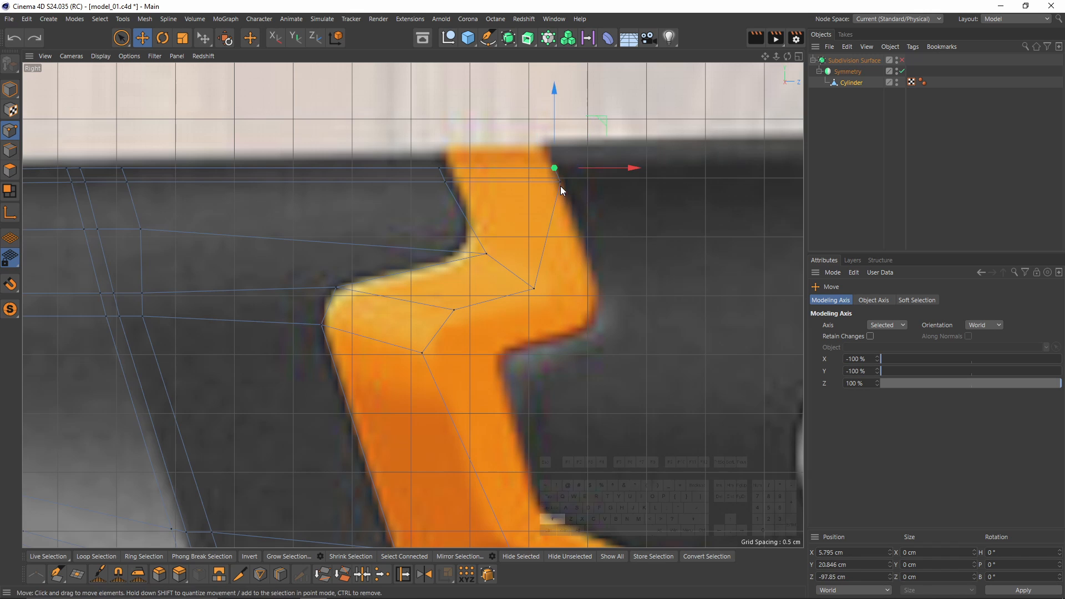
{"action": "left_click_drag", "start_coordinate": [561, 185], "coordinate": [544, 207]}
{"action": "left_click", "coordinate": [535, 289]}
{"action": "left_click_drag", "start_coordinate": [550, 300], "coordinate": [565, 301]}
{"action": "middle_click_drag", "start_coordinate": [566, 302], "coordinate": [578, 225], "text": "alt"}
Fine-tune the two extruded points at the inner corner of the trim's upper bend to follow its centre.
{"action": "left_click", "coordinate": [464, 235]}
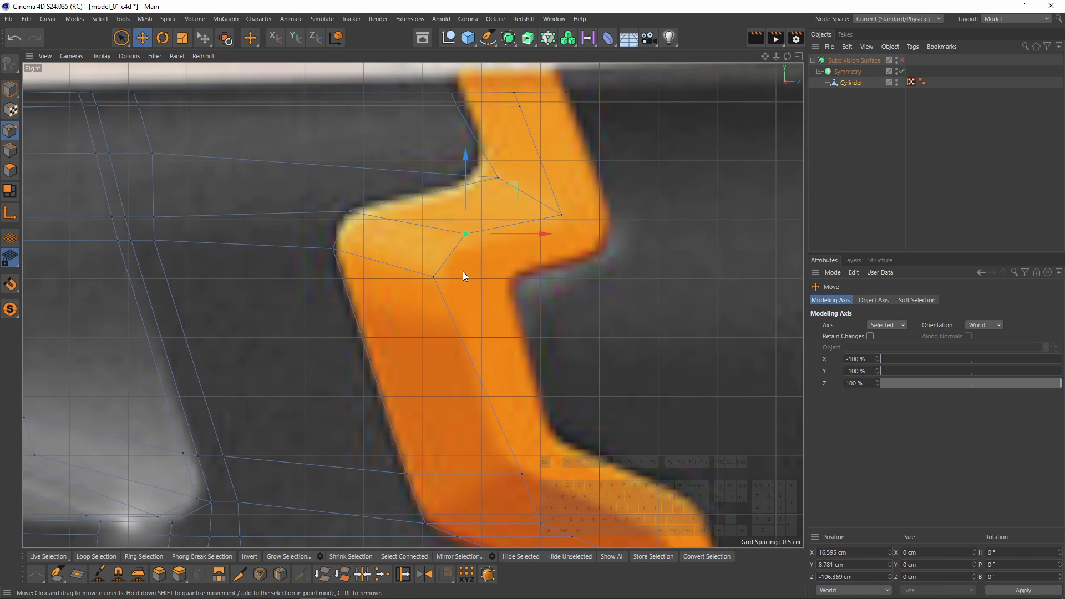
{"action": "left_click", "coordinate": [462, 271]}
{"action": "left_click_drag", "start_coordinate": [464, 236], "coordinate": [460, 238]}
{"action": "left_click", "coordinate": [434, 277]}
{"action": "left_click_drag", "start_coordinate": [440, 288], "coordinate": [446, 293]}
Move the three extruded points at the trim's lower bend up and back along the edge between its dark and light orange faces.
{"action": "middle_click_drag", "start_coordinate": [445, 293], "coordinate": [421, 144], "text": "alt"}
{"action": "left_click", "coordinate": [510, 339]}
{"action": "left_click_drag", "start_coordinate": [511, 347], "coordinate": [476, 287]}
{"action": "left_click", "coordinate": [518, 375]}
{"action": "left_click_drag", "start_coordinate": [545, 353], "coordinate": [511, 293]}
{"action": "left_click", "coordinate": [548, 388]}
{"action": "left_click_drag", "start_coordinate": [564, 403], "coordinate": [544, 353]}
{"action": "middle_click_drag", "start_coordinate": [577, 388], "coordinate": [508, 280], "text": "alt"}
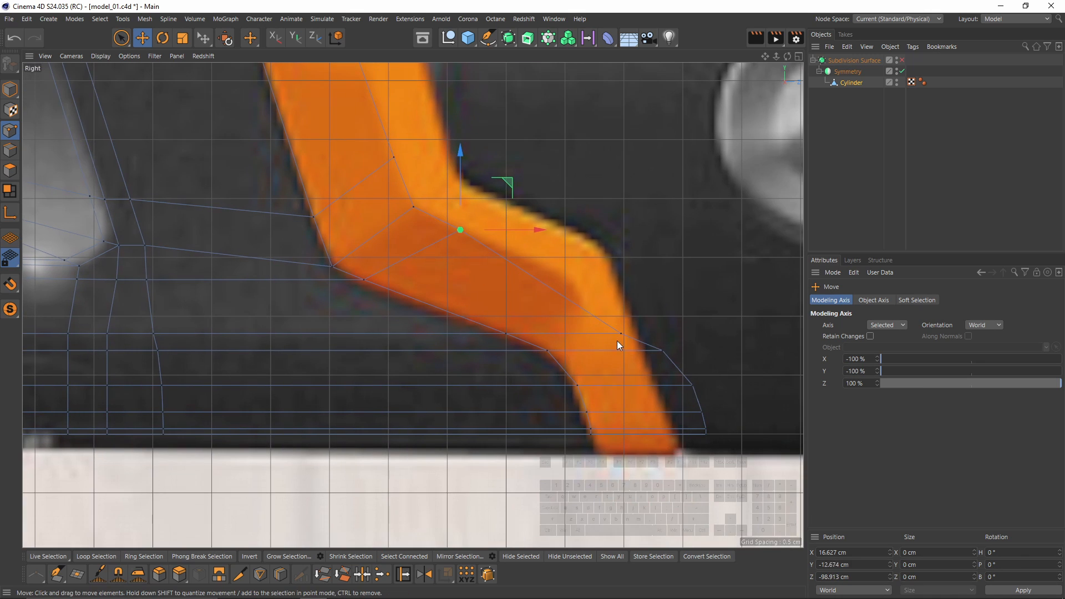
Move the three extruded points at the trim's lower bend inward onto the middle of the orange trim.
{"action": "left_click", "coordinate": [620, 336]}
{"action": "left_click_drag", "start_coordinate": [621, 347], "coordinate": [540, 274]}
{"action": "left_click", "coordinate": [662, 352]}
{"action": "left_click_drag", "start_coordinate": [664, 361], "coordinate": [588, 296]}
{"action": "left_click", "coordinate": [691, 388]}
{"action": "left_click_drag", "start_coordinate": [681, 390], "coordinate": [608, 380]}
{"action": "left_click", "coordinate": [585, 289]}
{"action": "left_click_drag", "start_coordinate": [586, 298], "coordinate": [601, 321]}
{"action": "left_click", "coordinate": [541, 271]}
{"action": "left_click_drag", "start_coordinate": [543, 269], "coordinate": [560, 277]}
{"action": "middle_click_drag", "start_coordinate": [583, 299], "coordinate": [574, 288], "text": "alt"}
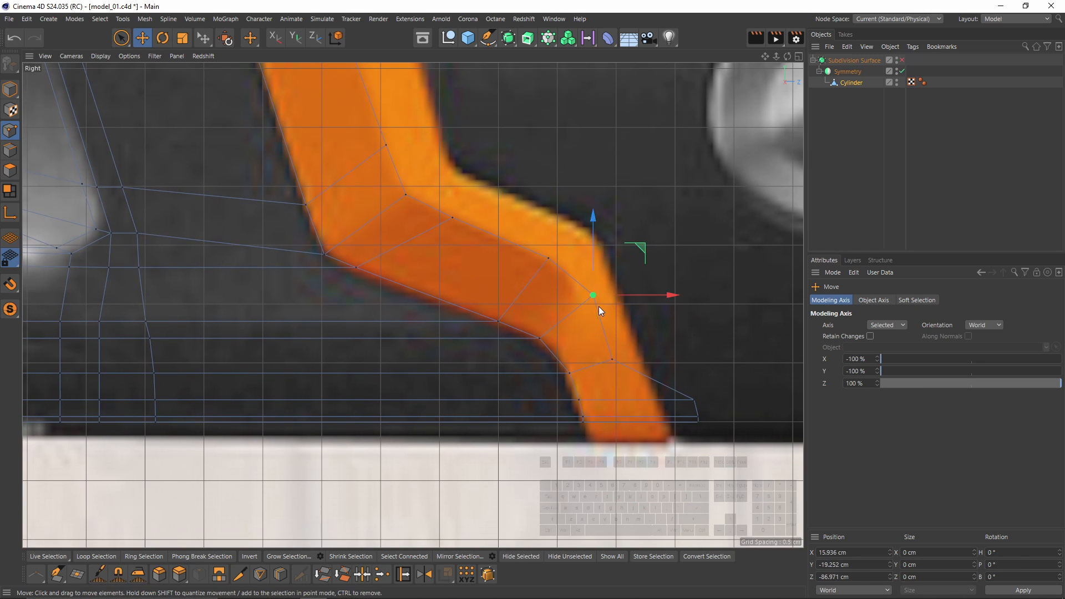
Refine the lower bend point and move the bottommost extruded points inward onto the lower end of the orange trim.
{"action": "left_click_drag", "start_coordinate": [598, 306], "coordinate": [587, 307]}
{"action": "middle_click_drag", "start_coordinate": [604, 355], "coordinate": [596, 325], "text": "alt"}
{"action": "left_click", "coordinate": [604, 332]}
{"action": "key", "text": "space"}
{"action": "left_click", "coordinate": [689, 389]}
{"action": "key", "text": "0"}
{"action": "left_click_drag", "start_coordinate": [650, 352], "coordinate": [715, 408]}
{"action": "left_click_drag", "start_coordinate": [752, 371], "coordinate": [680, 373]}
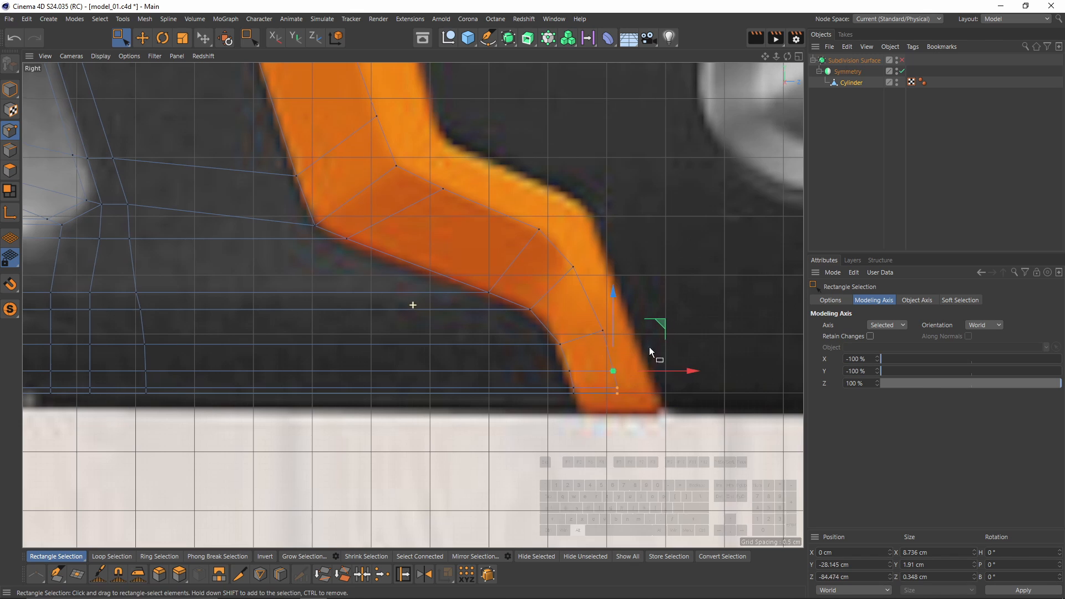
Switch to edge mode and examine the selected border loop at the frame's grip end in perspective.
{"action": "middle_click", "coordinate": [649, 347]}
{"action": "middle_click", "coordinate": [388, 283]}
{"action": "left_click_drag", "start_coordinate": [431, 317], "coordinate": [355, 294], "text": "alt"}
{"action": "left_click", "coordinate": [9, 151]}
{"action": "key", "text": "space"}
{"action": "middle_click_drag", "start_coordinate": [410, 305], "coordinate": [410, 239], "text": "alt"}
{"action": "left_click_drag", "start_coordinate": [417, 238], "coordinate": [397, 222], "text": "alt"}
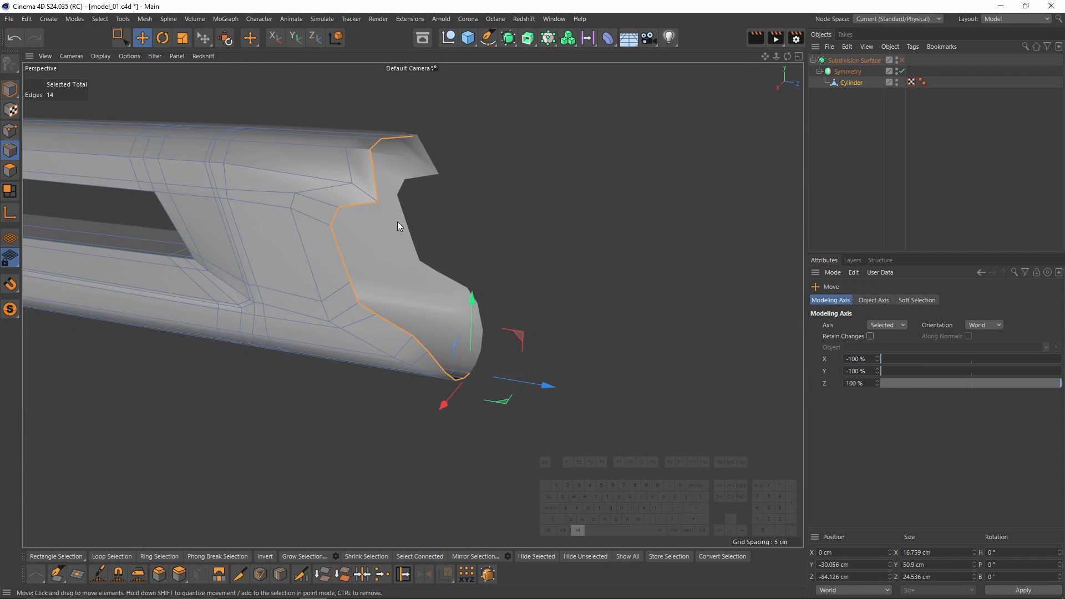
{"action": "middle_click_drag", "start_coordinate": [370, 182], "coordinate": [404, 224], "text": "alt"}
{"action": "mouse_move", "coordinate": [417, 246]}
{"action": "left_mouse_down", "text": "alt"}
{"action": "mouse_move", "coordinate": [417, 282]}
{"action": "mouse_move", "coordinate": [416, 265]}
{"action": "left_mouse_up", "text": "alt"}
{"action": "left_click_drag", "start_coordinate": [599, 341], "coordinate": [451, 406], "text": "alt"}
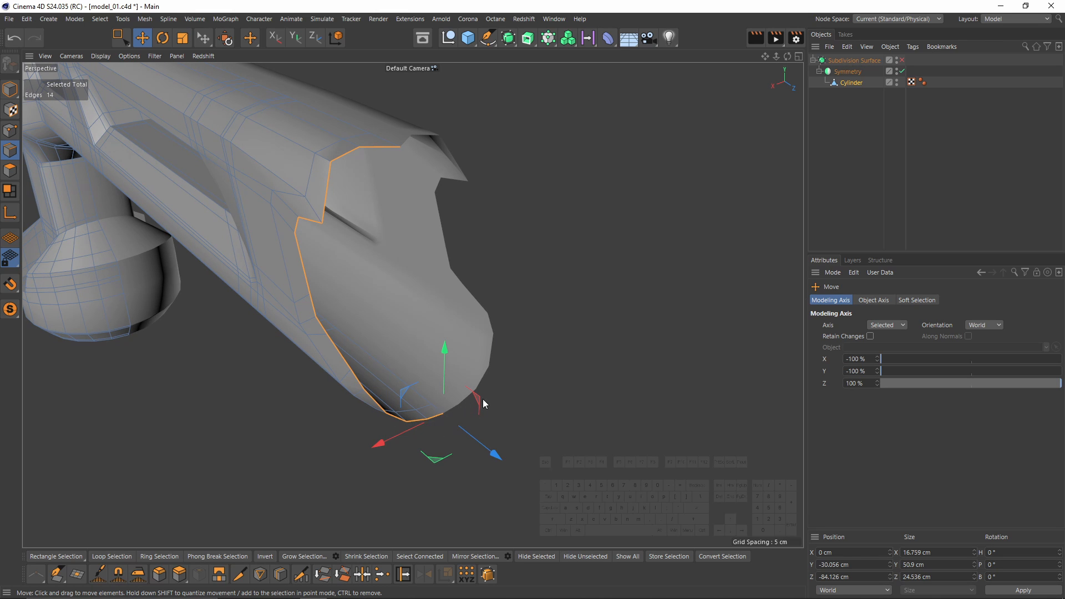
Try to scale the border loop wider along X, and undo the scaling.
{"action": "key", "text": "t"}
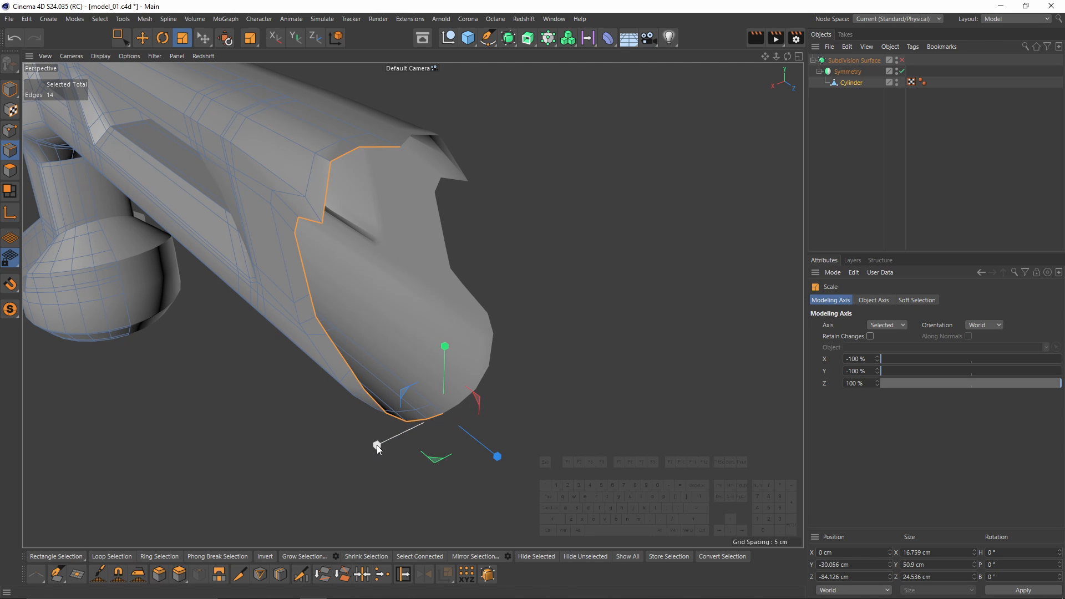
{"action": "left_click_drag", "start_coordinate": [377, 445], "coordinate": [364, 450]}
{"action": "left_click_drag", "start_coordinate": [363, 450], "coordinate": [485, 340], "text": "alt"}
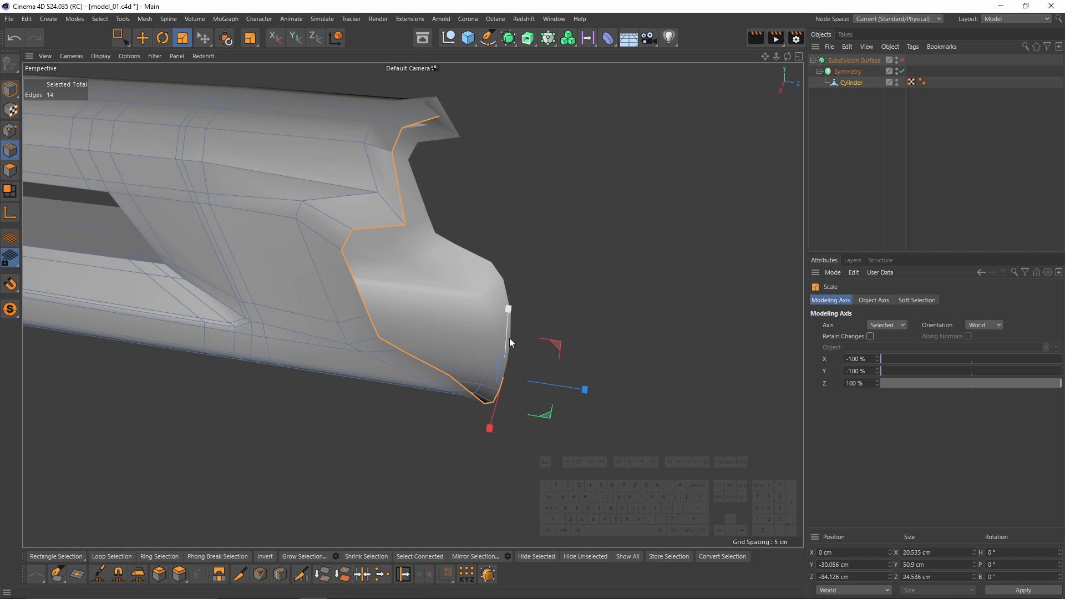
{"action": "key", "text": "ctrl+z"}
Extrude the border loop toward the grip in the side view, out to the rear edge of the orange trim.
{"action": "key", "text": "e"}
{"action": "middle_click", "coordinate": [443, 344]}
{"action": "middle_click", "coordinate": [365, 356]}
{"action": "middle_click_drag", "start_coordinate": [462, 372], "coordinate": [363, 406], "text": "alt"}
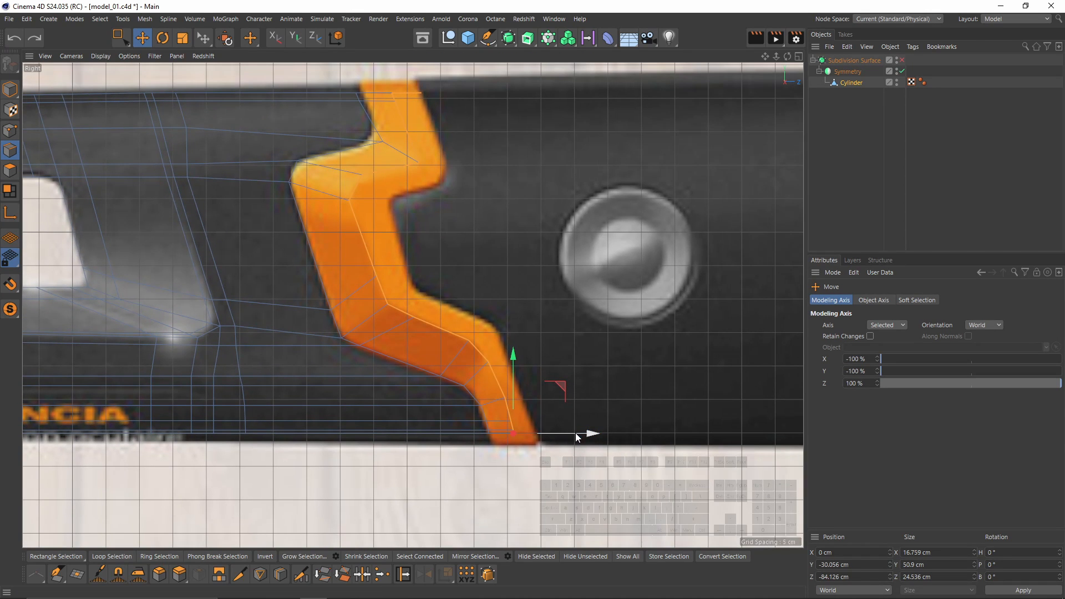
{"action": "left_click_drag", "start_coordinate": [576, 435], "coordinate": [595, 435]}
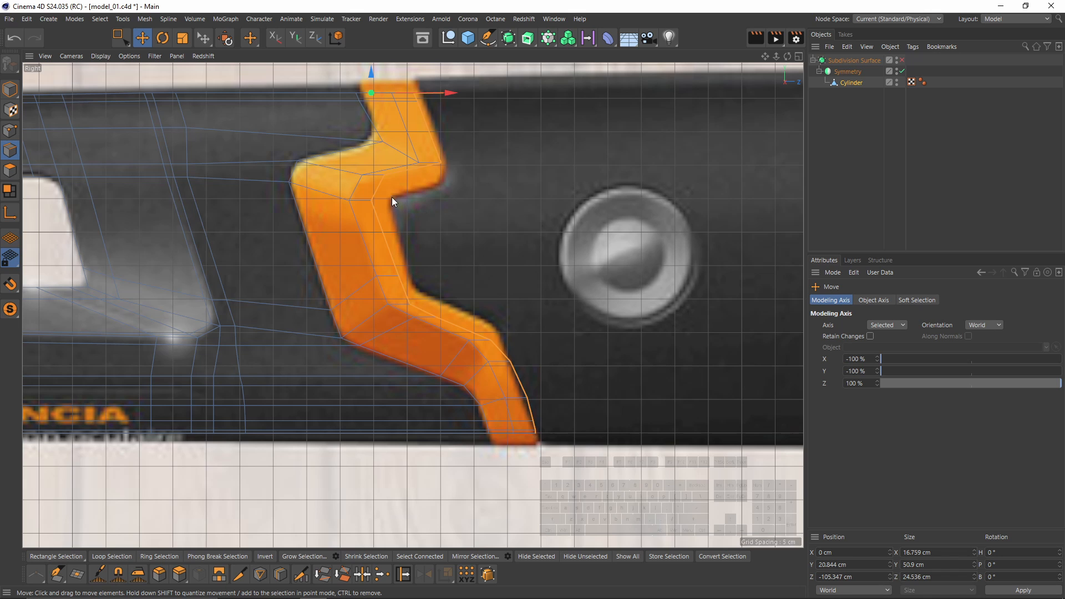
Move the new loop's points at the upper bend onto the trim's inner corner and out past its protruding corner.
{"action": "scroll", "coordinate": [392, 197], "scroll_direction": "up", "scroll_amount": 1}
{"action": "left_click", "coordinate": [10, 131]}
{"action": "left_click", "coordinate": [368, 201]}
{"action": "scroll", "coordinate": [413, 200], "scroll_direction": "up", "scroll_amount": 3}
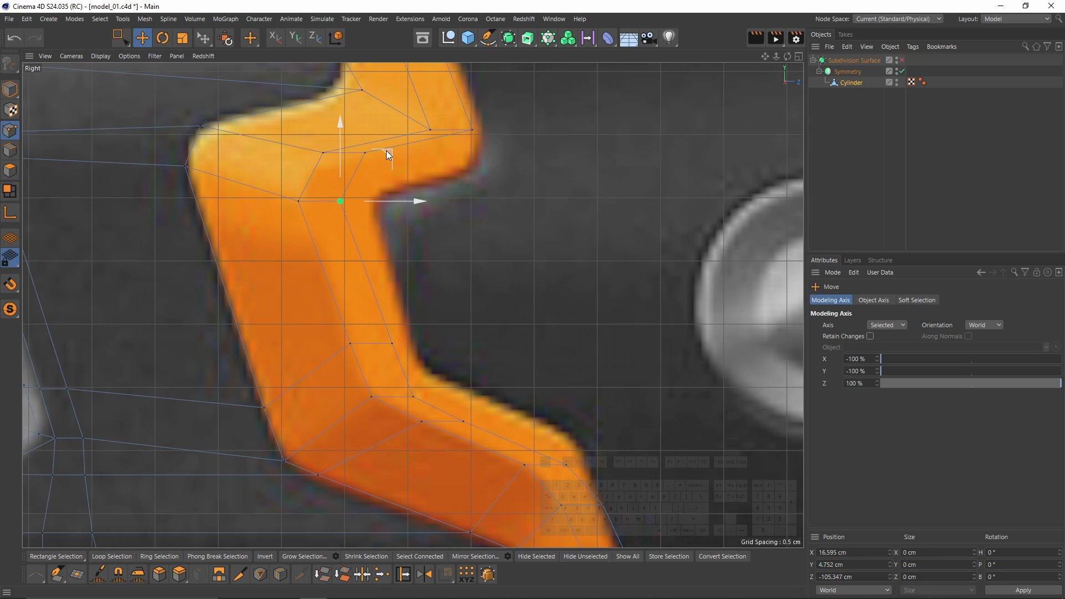
{"action": "left_click_drag", "start_coordinate": [386, 151], "coordinate": [437, 144]}
{"action": "left_click", "coordinate": [481, 129]}
{"action": "middle_click_drag", "start_coordinate": [481, 129], "coordinate": [465, 186], "text": "alt"}
{"action": "left_click", "coordinate": [458, 187]}
{"action": "left_click_drag", "start_coordinate": [511, 145], "coordinate": [549, 179]}
{"action": "middle_click_drag", "start_coordinate": [491, 136], "coordinate": [484, 230], "text": "alt"}
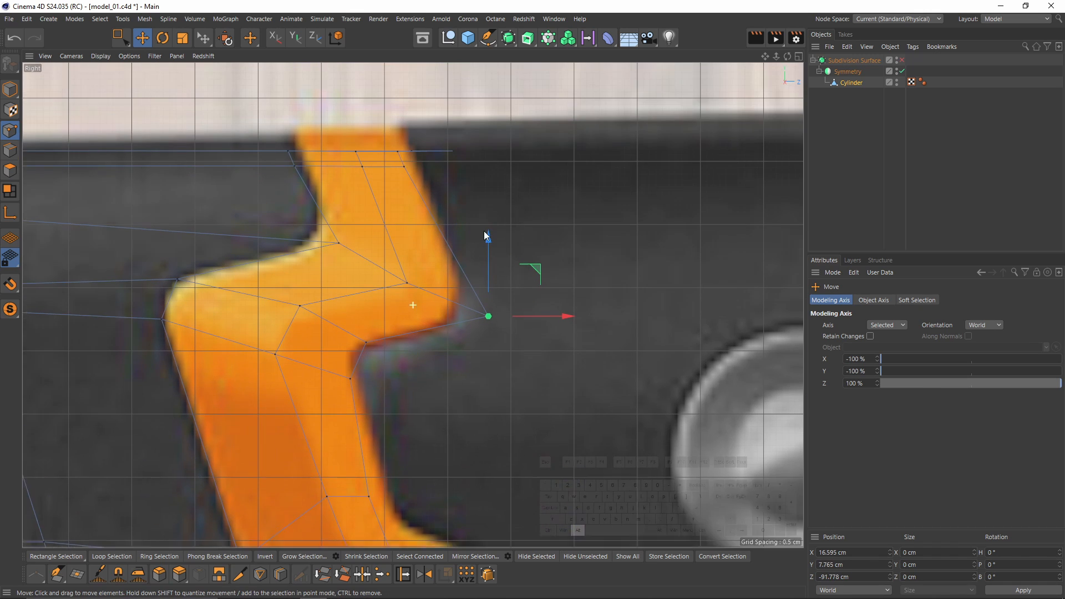
Select the uppermost points of the new loop and shift them onto the rear edge of the trim's upper end.
{"action": "scroll", "coordinate": [415, 157], "scroll_direction": "up", "scroll_amount": 3}
{"action": "key", "text": "space"}
{"action": "left_click_drag", "start_coordinate": [378, 136], "coordinate": [410, 179]}
{"action": "left_click_drag", "start_coordinate": [450, 148], "coordinate": [457, 149]}
{"action": "middle_click", "coordinate": [458, 161]}
{"action": "middle_click", "coordinate": [405, 189]}
{"action": "left_click_drag", "start_coordinate": [463, 212], "coordinate": [467, 244], "text": "alt"}
{"action": "left_click_drag", "start_coordinate": [430, 130], "coordinate": [494, 144]}
{"action": "left_click_drag", "start_coordinate": [368, 132], "coordinate": [414, 161]}
{"action": "middle_click", "coordinate": [457, 198]}
{"action": "middle_click", "coordinate": [383, 344]}
Move the three new points around the trim's middle bend onto its rear outline.
{"action": "middle_click_drag", "start_coordinate": [502, 337], "coordinate": [514, 72], "text": "alt"}
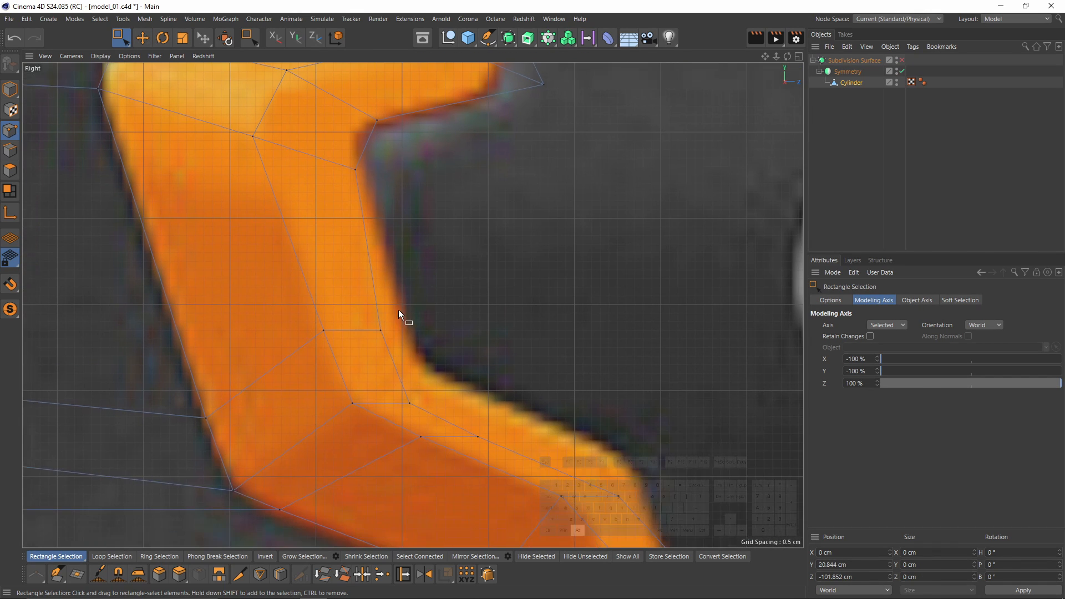
{"action": "left_click_drag", "start_coordinate": [398, 309], "coordinate": [368, 345]}
{"action": "left_click_drag", "start_coordinate": [433, 279], "coordinate": [444, 257]}
{"action": "left_click_drag", "start_coordinate": [399, 370], "coordinate": [438, 424]}
{"action": "left_click_drag", "start_coordinate": [462, 351], "coordinate": [470, 320]}
{"action": "left_click_drag", "start_coordinate": [465, 419], "coordinate": [498, 455]}
{"action": "left_click_drag", "start_coordinate": [530, 384], "coordinate": [540, 349]}
Move the next three points down the trim's lower bend onto its rear outline.
{"action": "middle_click_drag", "start_coordinate": [540, 349], "coordinate": [462, 180], "text": "alt"}
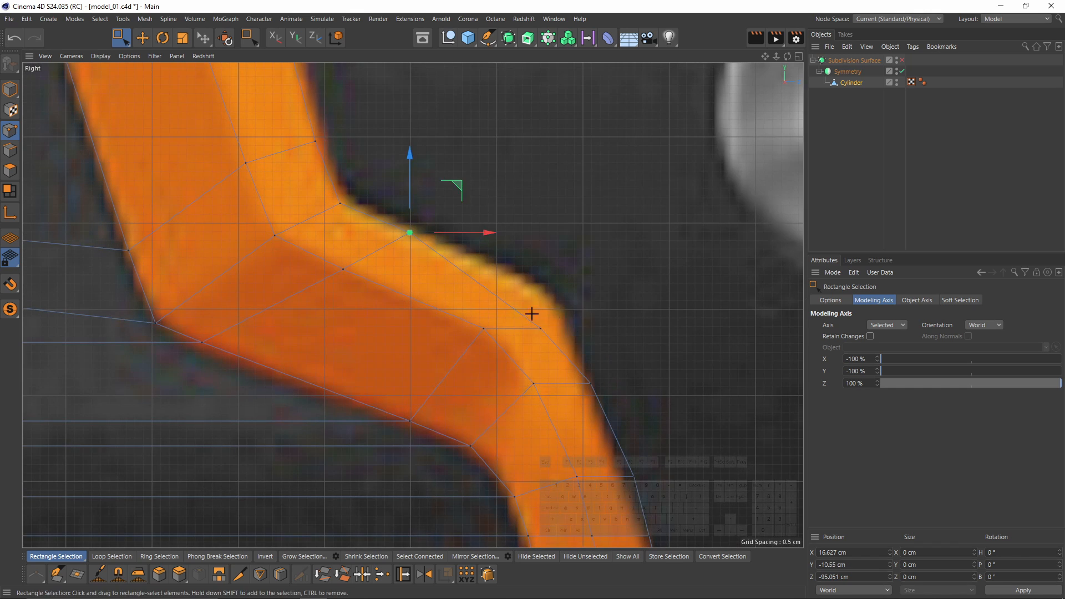
{"action": "left_click_drag", "start_coordinate": [532, 313], "coordinate": [556, 343]}
{"action": "left_click_drag", "start_coordinate": [586, 283], "coordinate": [578, 238]}
{"action": "middle_click_drag", "start_coordinate": [585, 360], "coordinate": [575, 300], "text": "alt"}
{"action": "left_click_drag", "start_coordinate": [569, 310], "coordinate": [596, 339]}
{"action": "left_click_drag", "start_coordinate": [626, 278], "coordinate": [614, 224]}
{"action": "middle_click_drag", "start_coordinate": [636, 368], "coordinate": [589, 242], "text": "alt"}
{"action": "left_click_drag", "start_coordinate": [567, 277], "coordinate": [594, 306]}
{"action": "left_click_drag", "start_coordinate": [628, 241], "coordinate": [608, 214]}
Fine-tune the rear loop's points along the trim's lower leg, checking them in perspective.
{"action": "left_click_drag", "start_coordinate": [508, 126], "coordinate": [538, 158]}
{"action": "left_click_drag", "start_coordinate": [572, 99], "coordinate": [574, 115]}
{"action": "middle_click", "coordinate": [483, 150]}
{"action": "middle_click", "coordinate": [377, 183]}
{"action": "left_click_drag", "start_coordinate": [375, 185], "coordinate": [473, 222], "text": "alt"}
{"action": "middle_click", "coordinate": [463, 233]}
{"action": "middle_click", "coordinate": [311, 399]}
{"action": "left_click_drag", "start_coordinate": [467, 180], "coordinate": [498, 212]}
{"action": "left_click_drag", "start_coordinate": [531, 152], "coordinate": [531, 158]}
{"action": "middle_click", "coordinate": [483, 172]}
{"action": "middle_click", "coordinate": [394, 200]}
{"action": "left_click_drag", "start_coordinate": [450, 218], "coordinate": [513, 264], "text": "alt"}
{"action": "left_click_drag", "start_coordinate": [520, 311], "coordinate": [554, 344]}
{"action": "middle_click", "coordinate": [554, 344]}
{"action": "middle_click", "coordinate": [332, 399]}
{"action": "left_click_drag", "start_coordinate": [624, 268], "coordinate": [616, 268]}
Preview the reshaped trim outline with subdivision smoothing against the side reference, and turn smoothing off again.
{"action": "scroll", "coordinate": [617, 268], "scroll_direction": "down", "scroll_amount": 7}
{"action": "key", "text": "q"}
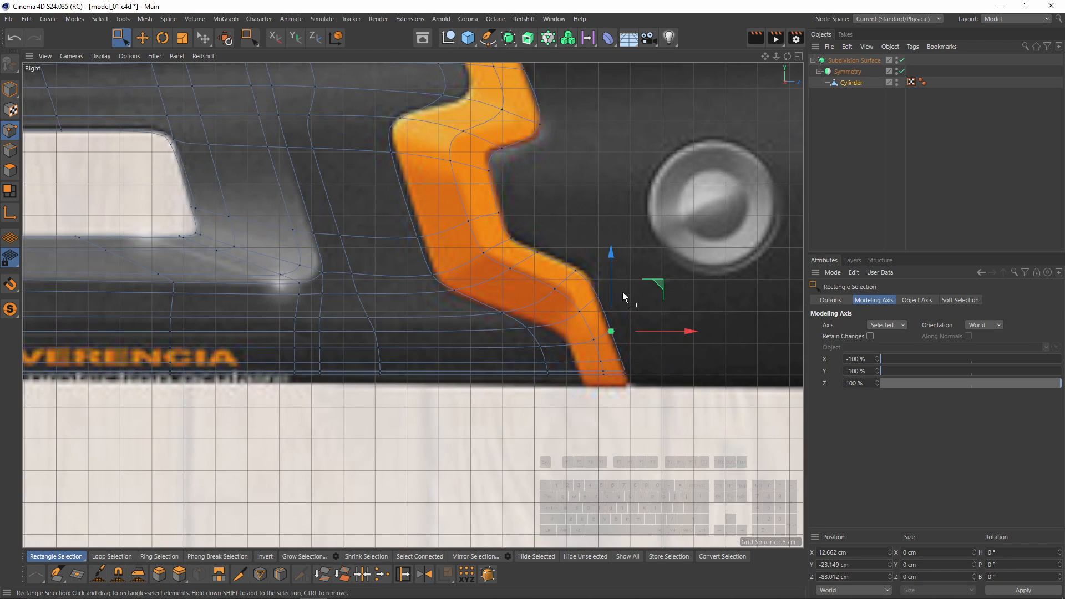
{"action": "middle_click_drag", "start_coordinate": [622, 292], "coordinate": [639, 447], "text": "alt"}
{"action": "key", "text": "q"}
Select the edge loop running through the middle of the trim and scale it wider along X.
{"action": "middle_click", "coordinate": [305, 216]}
{"action": "middle_click", "coordinate": [305, 215]}
{"action": "scroll", "coordinate": [305, 215], "scroll_direction": "down", "scroll_amount": 6}
{"action": "key", "text": "Return"}
{"action": "key", "text": "e"}
{"action": "double_click", "coordinate": [341, 231]}
{"action": "left_click_drag", "start_coordinate": [369, 199], "coordinate": [400, 216], "text": "alt"}
{"action": "scroll", "coordinate": [401, 216], "scroll_direction": "up", "scroll_amount": 6}
{"action": "key", "text": "t"}
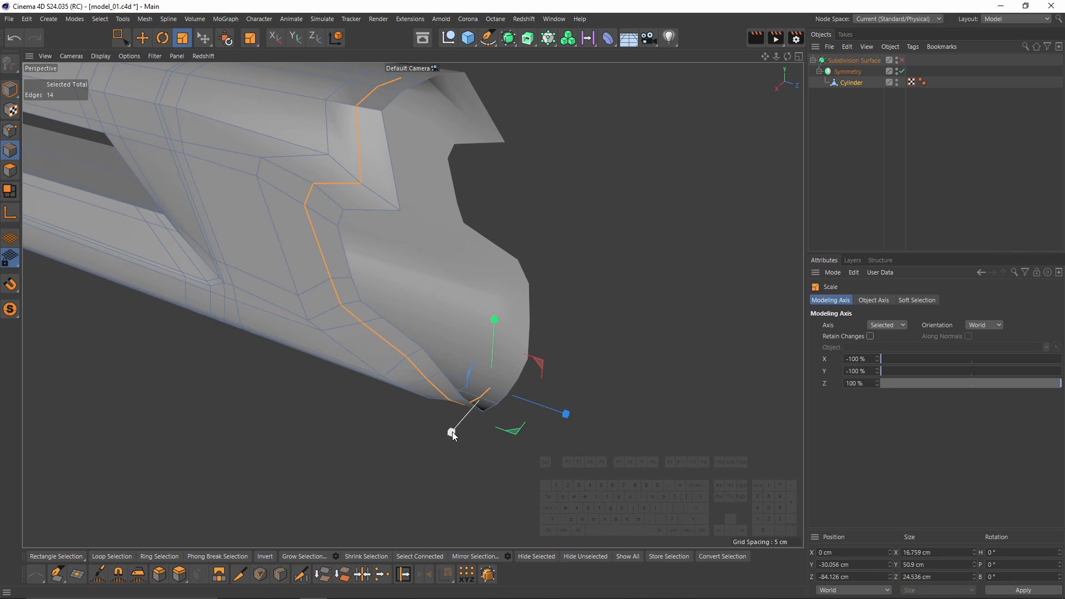
{"action": "left_click_drag", "start_coordinate": [452, 433], "coordinate": [445, 442]}
Select the open border loop and extrude it toward the grip in the side view, as far as the round bolt.
{"action": "left_click_drag", "start_coordinate": [392, 257], "coordinate": [423, 194], "text": "alt"}
{"action": "key", "text": "e"}
{"action": "double_click", "coordinate": [419, 171]}
{"action": "middle_click_drag", "start_coordinate": [427, 177], "coordinate": [410, 297], "text": "alt"}
{"action": "middle_click", "coordinate": [448, 441]}
{"action": "middle_click", "coordinate": [322, 419]}
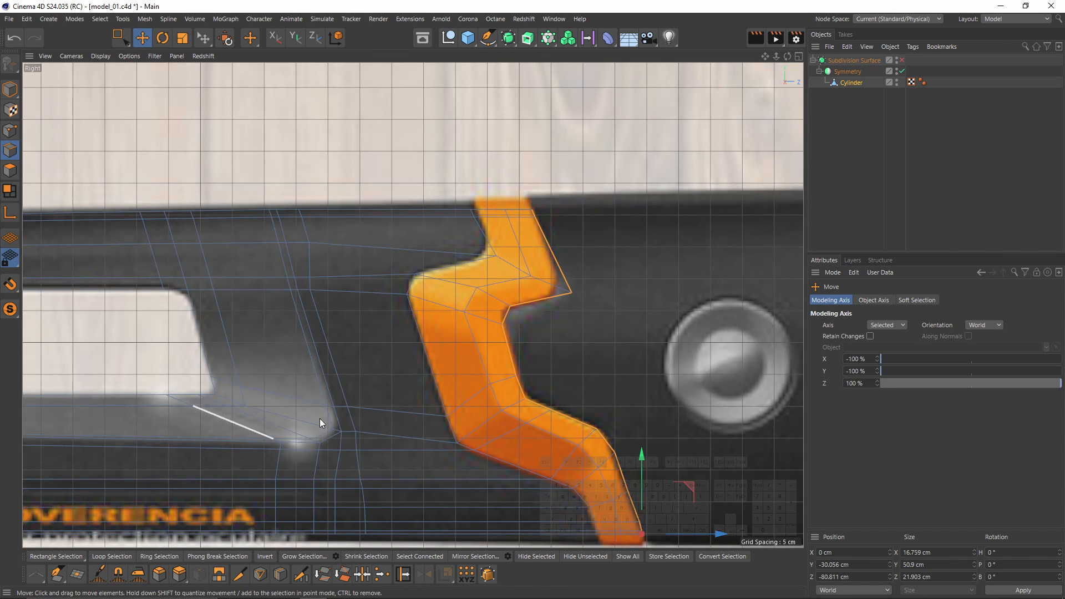
{"action": "middle_click_drag", "start_coordinate": [319, 418], "coordinate": [169, 282], "text": "alt"}
{"action": "left_click_drag", "start_coordinate": [561, 399], "coordinate": [693, 396]}
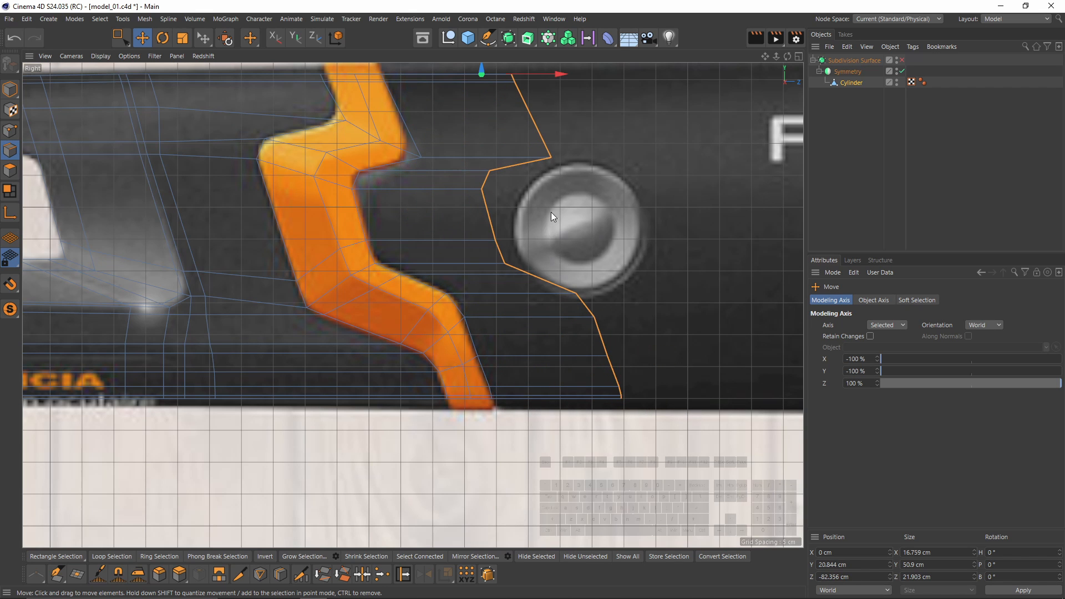
Select the two edge loops that border the trim band at its front and rear.
{"action": "middle_click_drag", "start_coordinate": [550, 212], "coordinate": [661, 305], "text": "alt"}
{"action": "middle_click", "coordinate": [407, 258]}
{"action": "middle_click", "coordinate": [369, 252]}
{"action": "left_click_drag", "start_coordinate": [368, 252], "coordinate": [408, 192], "text": "alt"}
{"action": "right_click_drag", "start_coordinate": [408, 191], "coordinate": [421, 210], "text": "alt"}
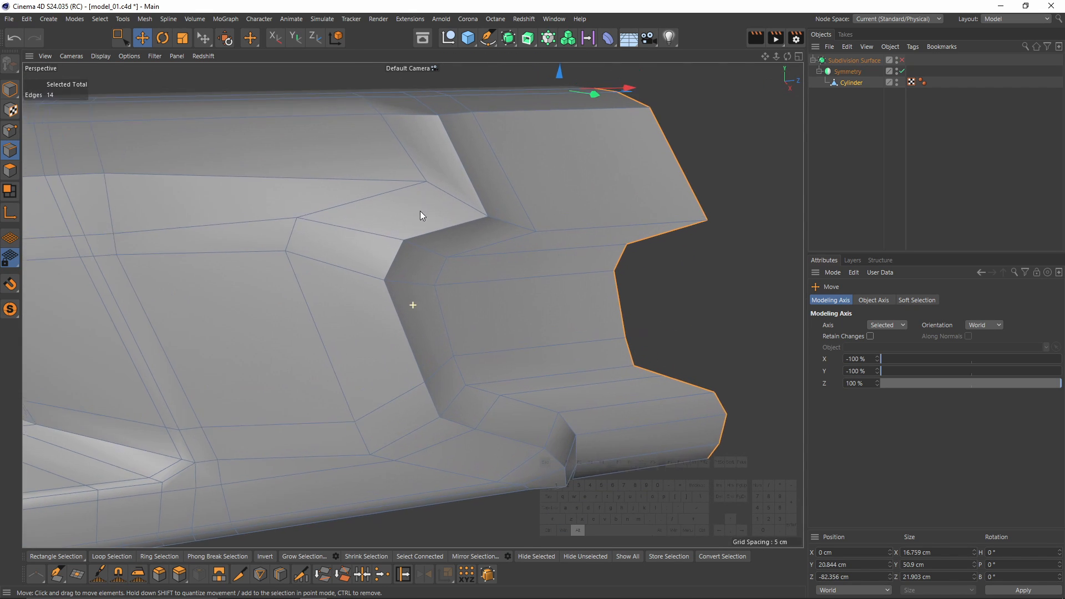
{"action": "left_click_drag", "start_coordinate": [420, 210], "coordinate": [484, 198], "text": "alt"}
{"action": "left_click", "coordinate": [462, 235]}
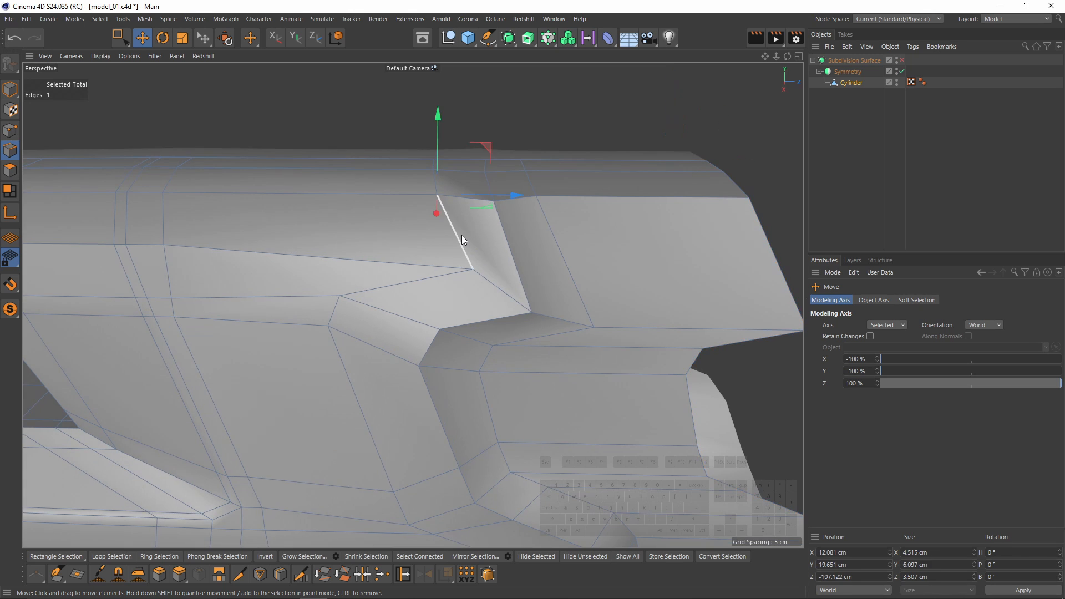
{"action": "double_click", "coordinate": [462, 235]}
{"action": "left_click_drag", "start_coordinate": [461, 235], "coordinate": [542, 231], "text": "alt"}
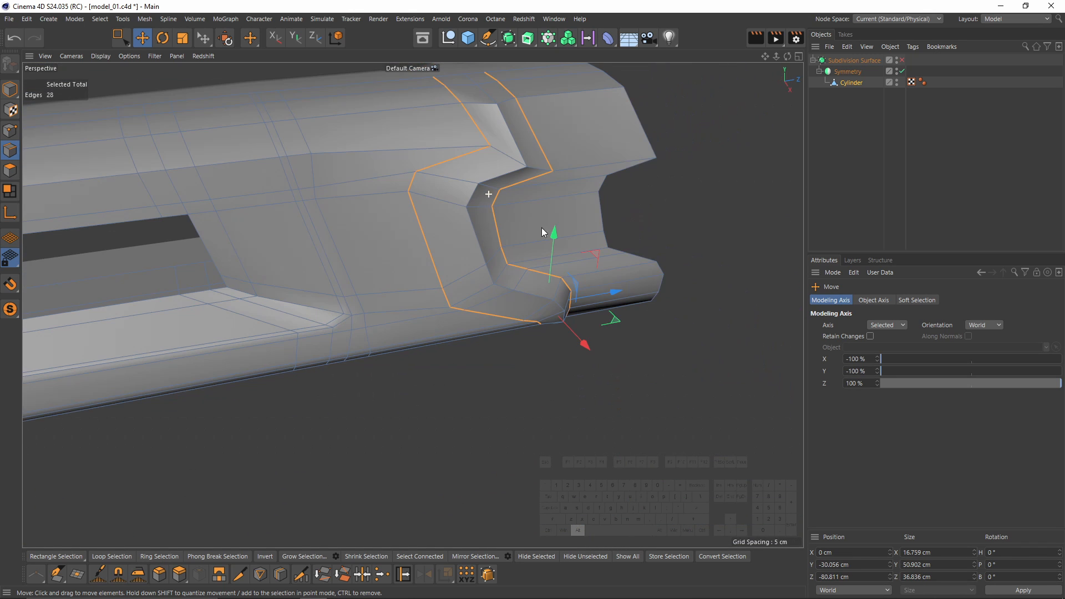
Bevel both trim border loops by a very small offset in Chamfer mode with Subdivision 1.
{"action": "right_click", "coordinate": [627, 140]}
{"action": "left_click", "coordinate": [676, 175]}
{"action": "left_click_drag", "start_coordinate": [591, 158], "coordinate": [569, 285], "text": "alt"}
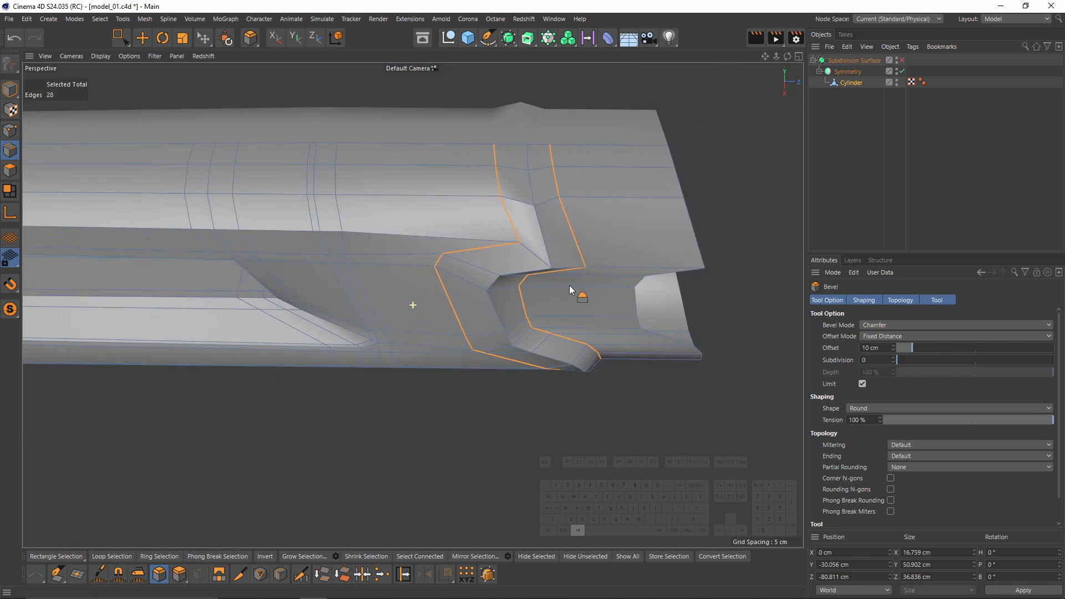
{"action": "scroll", "coordinate": [585, 221], "scroll_direction": "up", "scroll_amount": 5}
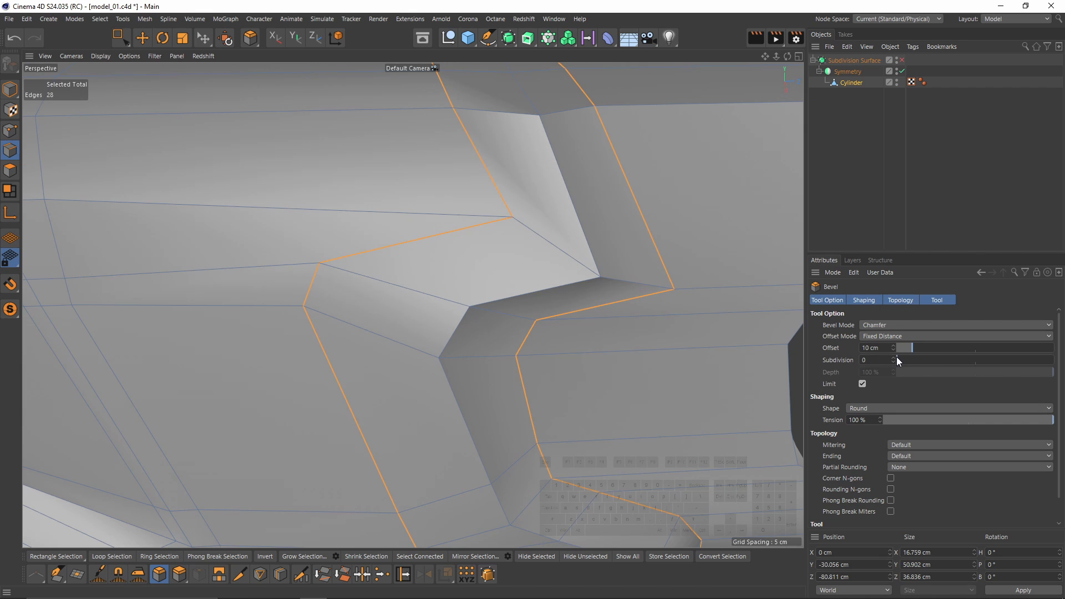
{"action": "left_click", "coordinate": [895, 358]}
{"action": "left_click_drag", "start_coordinate": [566, 216], "coordinate": [446, 186], "text": "alt"}
{"action": "key", "text": "ctrl+z"}
{"action": "right_click_drag", "start_coordinate": [446, 185], "coordinate": [573, 198], "text": "alt"}
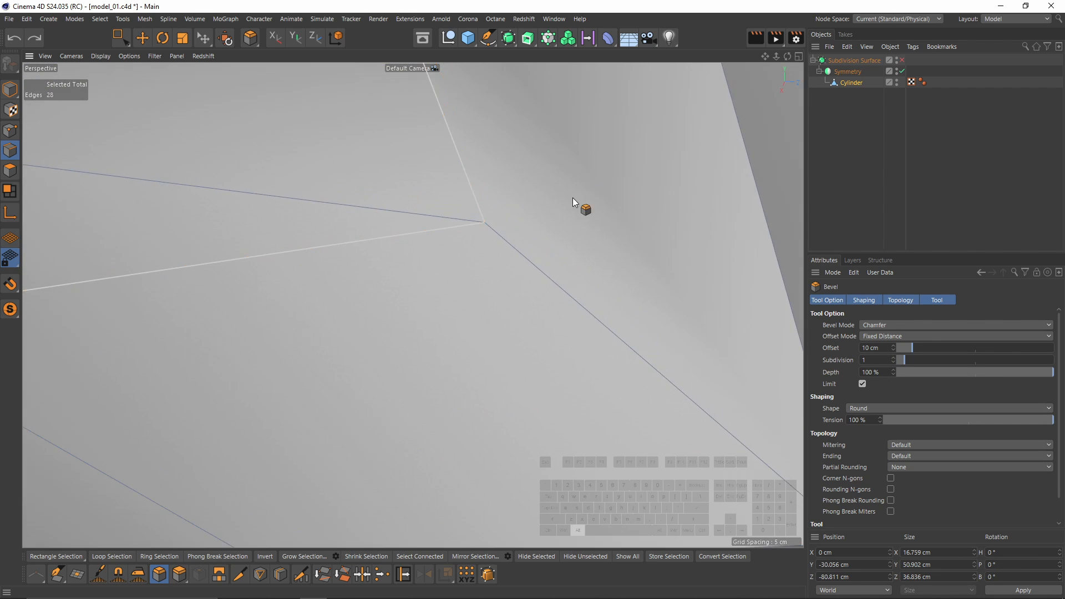
{"action": "left_click_drag", "start_coordinate": [572, 198], "coordinate": [549, 174], "text": "alt"}
{"action": "mouse_move", "coordinate": [484, 221]}
{"action": "left_mouse_down"}
{"action": "mouse_move", "coordinate": [494, 221]}
{"action": "mouse_move", "coordinate": [482, 220]}
{"action": "left_mouse_up"}
{"action": "mouse_move", "coordinate": [481, 220]}
{"action": "right_mouse_down", "text": "alt"}
{"action": "mouse_move", "coordinate": [420, 252]}
{"action": "mouse_move", "coordinate": [487, 222]}
{"action": "right_mouse_up", "text": "alt"}
Select the centre edge loops of both new bevels around the trim.
{"action": "key", "text": "e"}
{"action": "double_click", "coordinate": [484, 221]}
{"action": "double_click", "coordinate": [482, 228]}
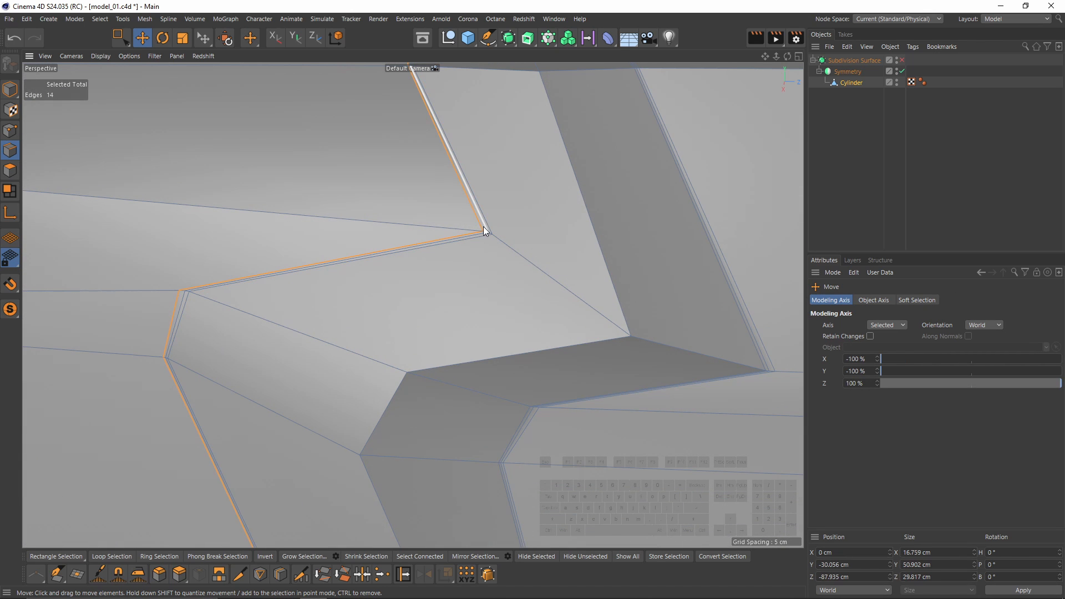
{"action": "left_click_drag", "start_coordinate": [484, 225], "coordinate": [624, 329], "text": "alt"}
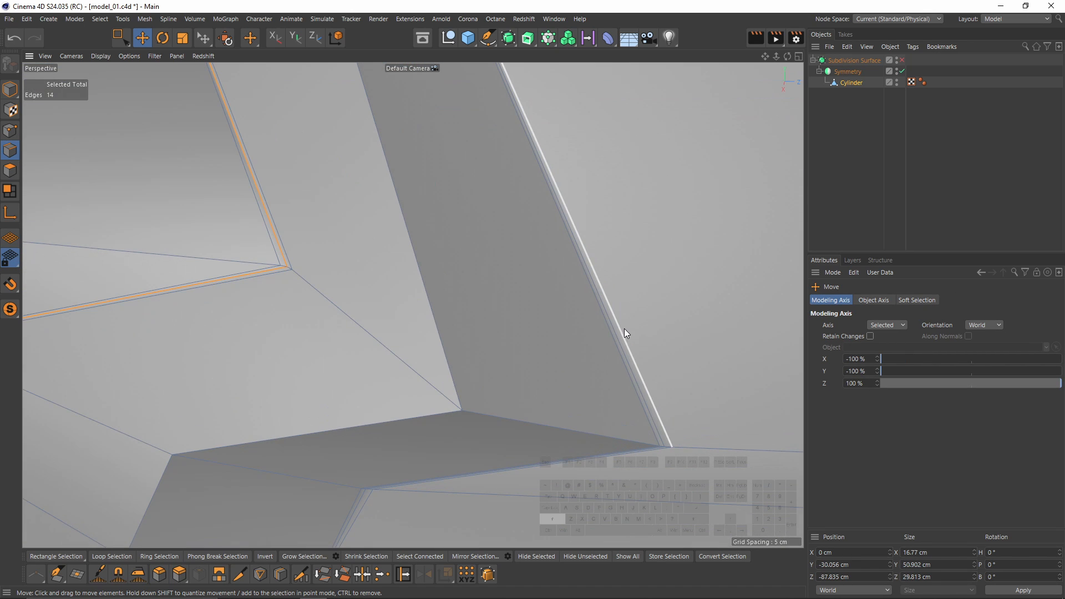
{"action": "double_click", "coordinate": [617, 334], "text": "shift"}
{"action": "right_click_drag", "start_coordinate": [617, 334], "coordinate": [519, 263], "text": "alt"}
{"action": "left_click_drag", "start_coordinate": [519, 263], "coordinate": [450, 240], "text": "alt"}
{"action": "right_click_drag", "start_coordinate": [451, 240], "coordinate": [501, 291], "text": "alt"}
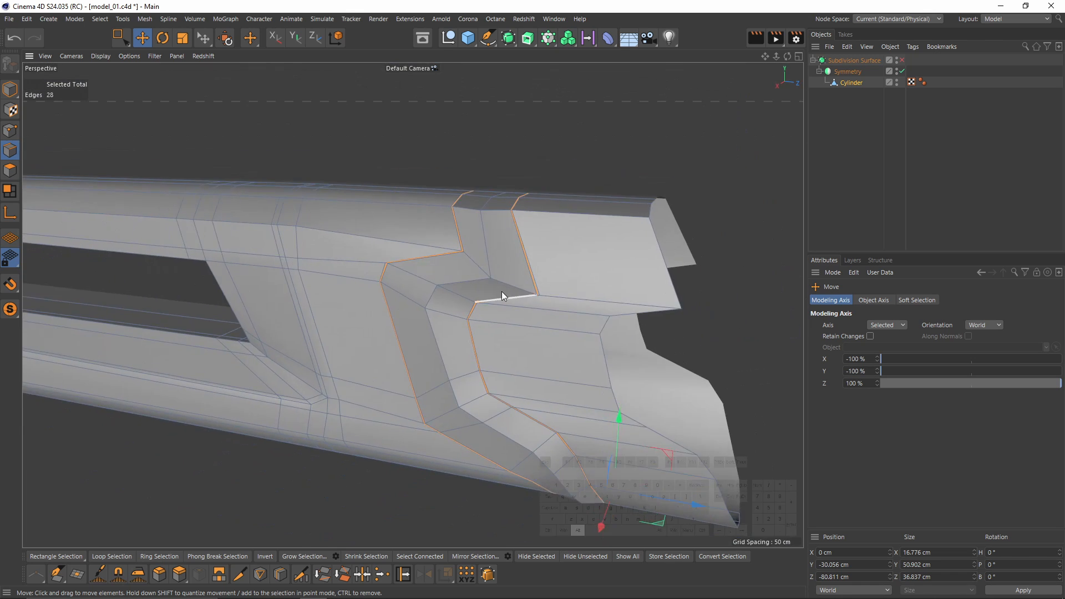
{"action": "left_click_drag", "start_coordinate": [502, 291], "coordinate": [521, 324], "text": "alt"}
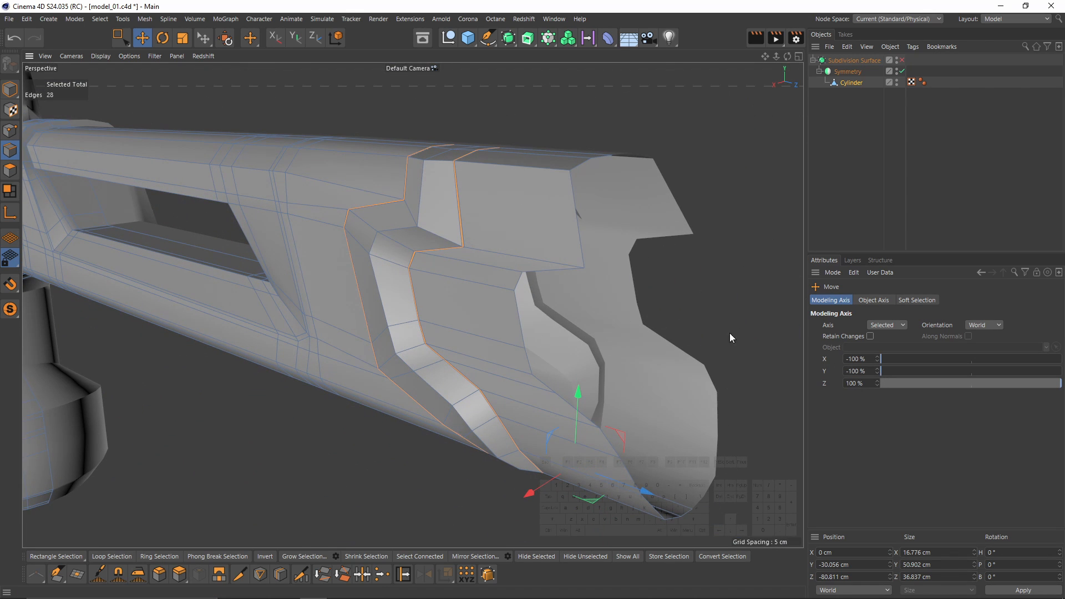
Set the modeling axis Y to 0% and scale the bevels' centre loops inward to about 16.476 cm in X.
{"action": "left_click", "coordinate": [860, 371]}
{"action": "type", "text": "0"}
{"action": "key", "text": "Return"}
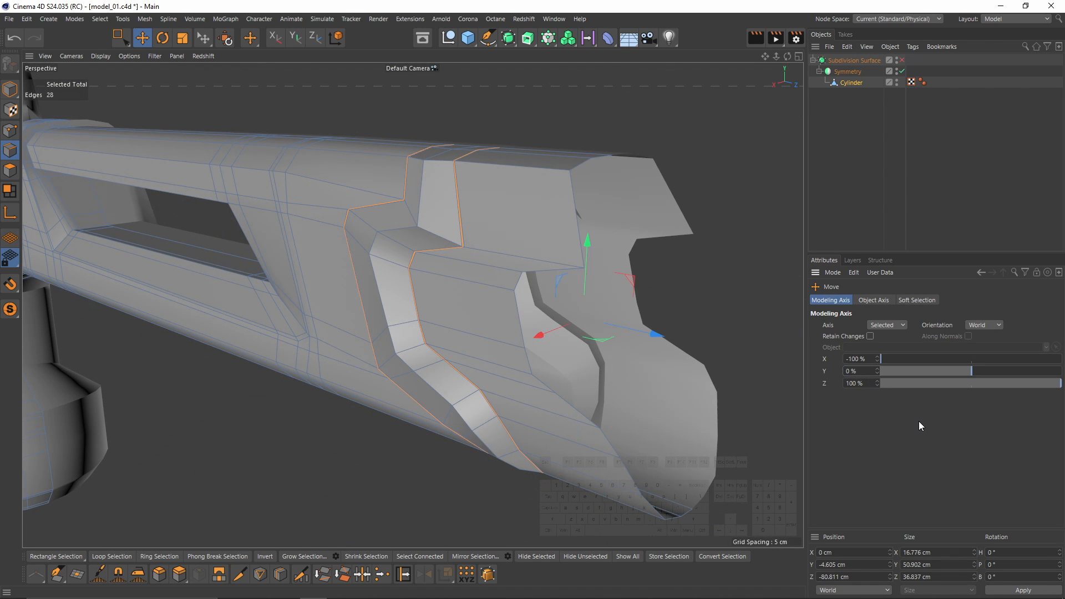
{"action": "left_click_drag", "start_coordinate": [583, 303], "coordinate": [498, 276], "text": "alt"}
{"action": "right_click_drag", "start_coordinate": [498, 276], "coordinate": [568, 333], "text": "alt"}
{"action": "key", "text": "t"}
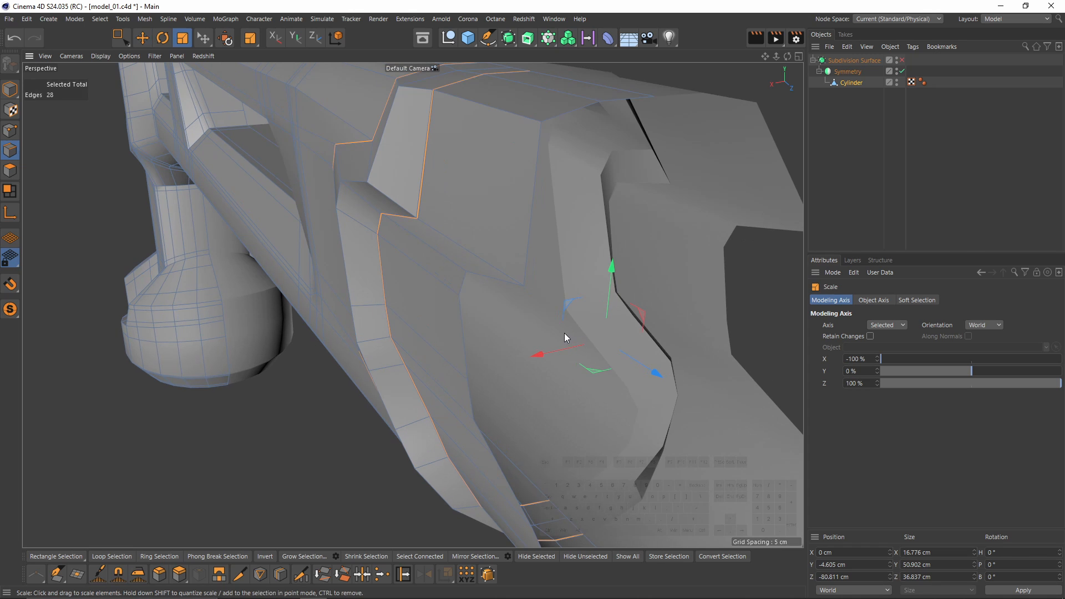
{"action": "left_click_drag", "start_coordinate": [564, 333], "coordinate": [391, 278], "text": "alt"}
{"action": "mouse_move", "coordinate": [526, 386]}
{"action": "left_mouse_down"}
{"action": "mouse_move", "coordinate": [546, 398]}
{"action": "mouse_move", "coordinate": [528, 385]}
{"action": "left_mouse_up"}
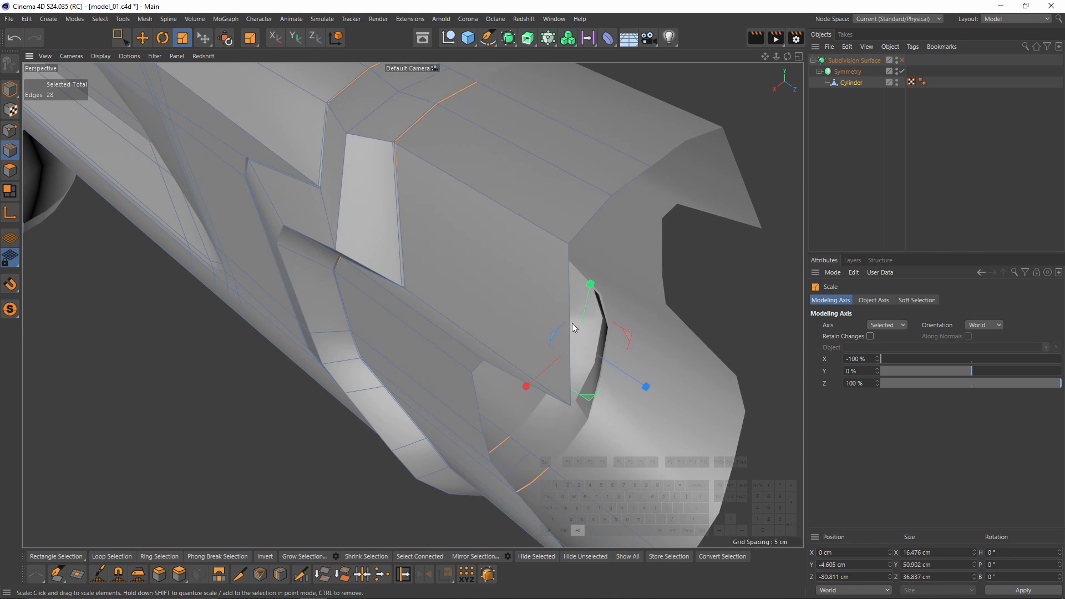
Turn on subdivision smoothing and inspect the trim seams from several angles with the object briefly deselected.
{"action": "left_click_drag", "start_coordinate": [573, 325], "coordinate": [489, 235], "text": "alt"}
{"action": "key", "text": "q"}
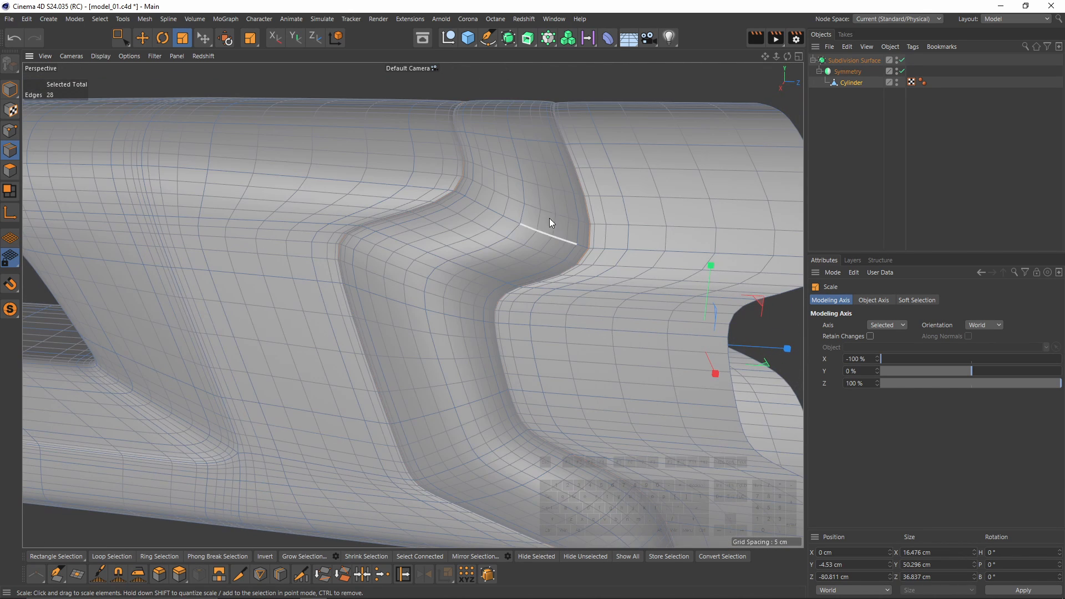
{"action": "left_click_drag", "start_coordinate": [549, 218], "coordinate": [616, 239], "text": "alt"}
{"action": "left_click", "coordinate": [957, 140]}
{"action": "left_click_drag", "start_coordinate": [521, 239], "coordinate": [483, 262], "text": "alt"}
{"action": "key", "text": "ctrl+z"}
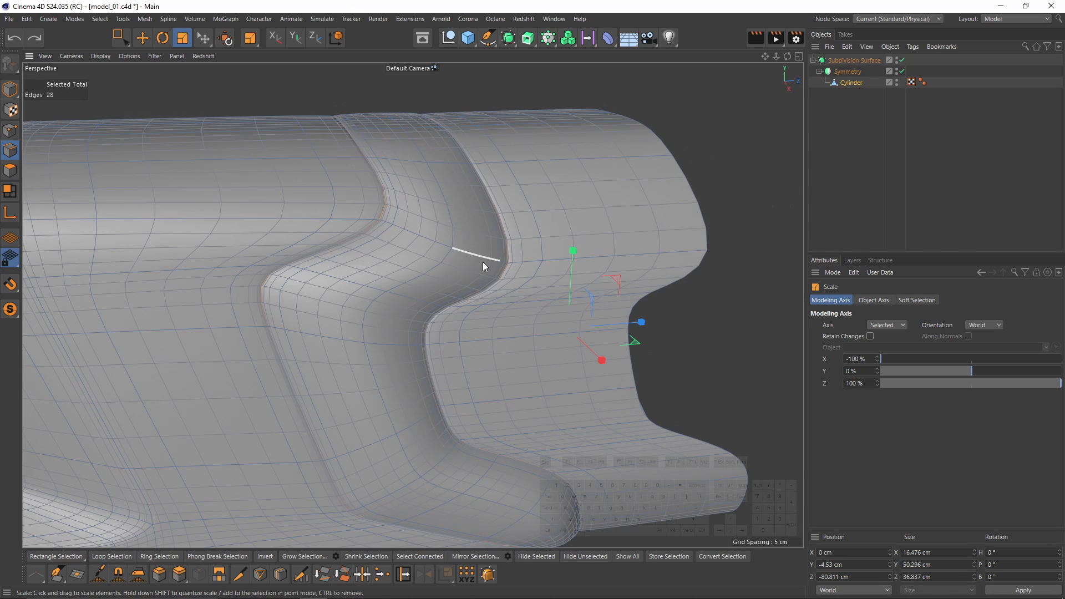
Add supporting loop cuts on both sides of the trim's head-side seam, placing the outer one at about 3.755% offset.
{"action": "key", "text": "q"}
{"action": "key", "text": "k"}
{"action": "key", "text": "l"}
{"action": "scroll", "coordinate": [397, 213], "scroll_direction": "up", "scroll_amount": 3}
{"action": "scroll", "coordinate": [397, 213], "scroll_direction": "up", "scroll_amount": 2}
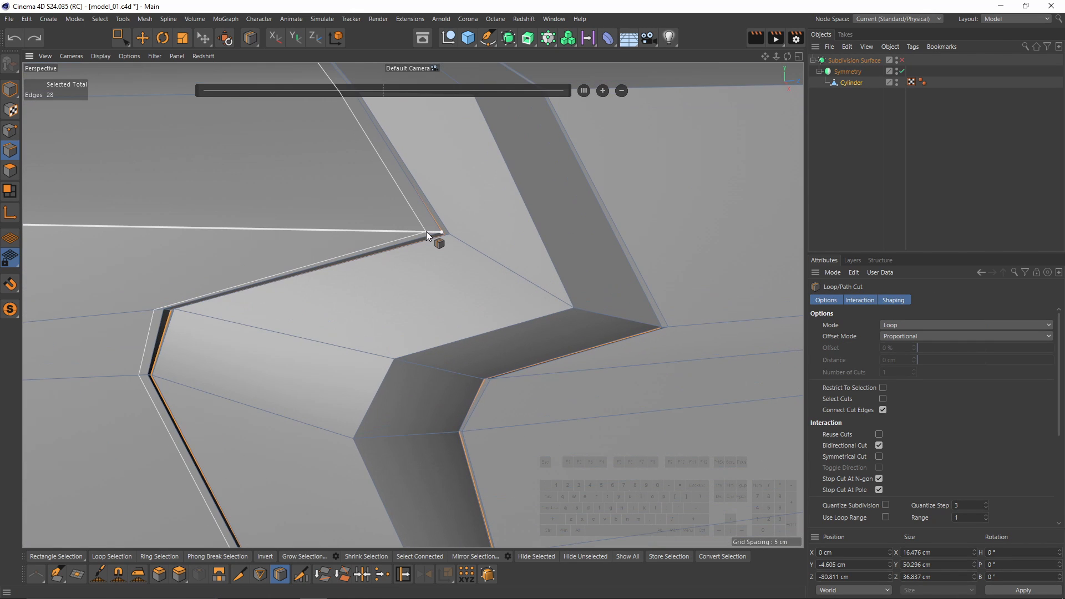
{"action": "key", "text": "q"}
{"action": "key", "text": "q"}
{"action": "left_click", "coordinate": [466, 239]}
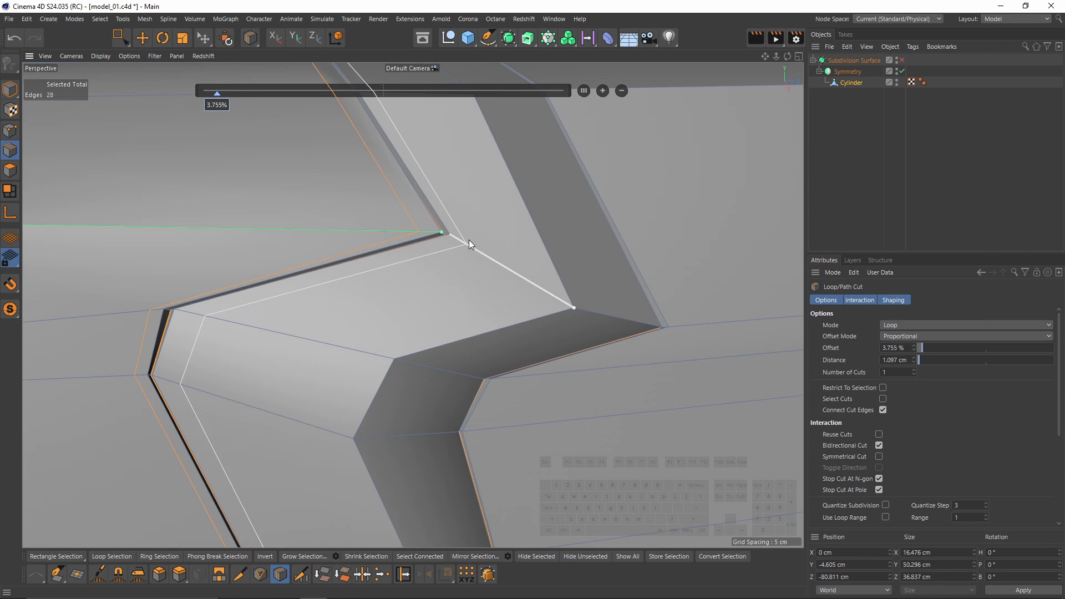
Add supporting loop cuts along the trim's grip-side seam, the outer one at about 96.132% offset, and inspect the smoothed result.
{"action": "key", "text": "q"}
{"action": "left_click_drag", "start_coordinate": [464, 239], "coordinate": [551, 234], "text": "alt"}
{"action": "left_click", "coordinate": [640, 284]}
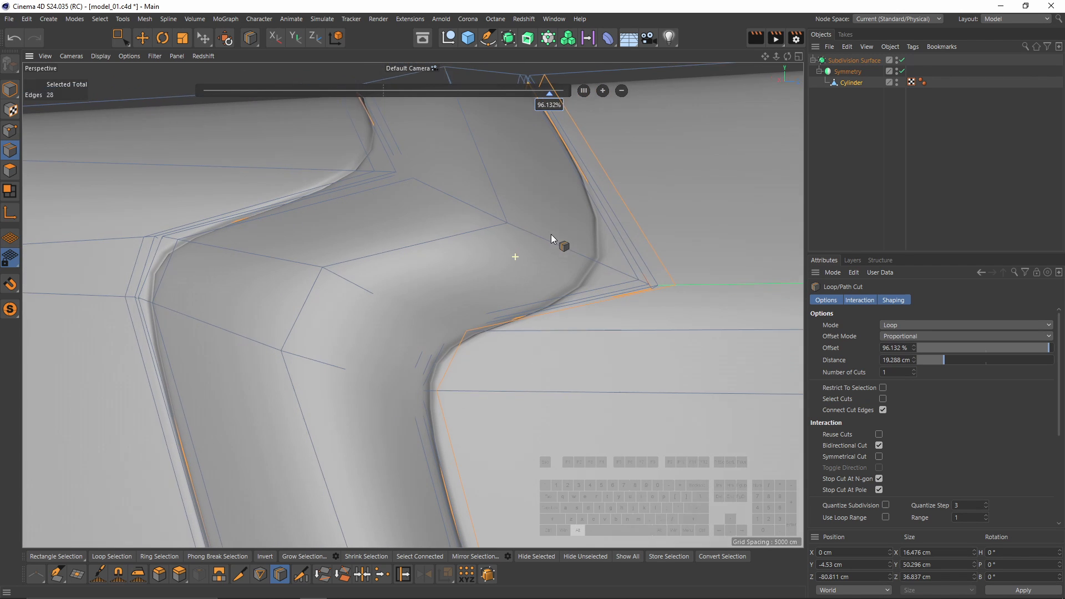
{"action": "left_click", "coordinate": [522, 238]}
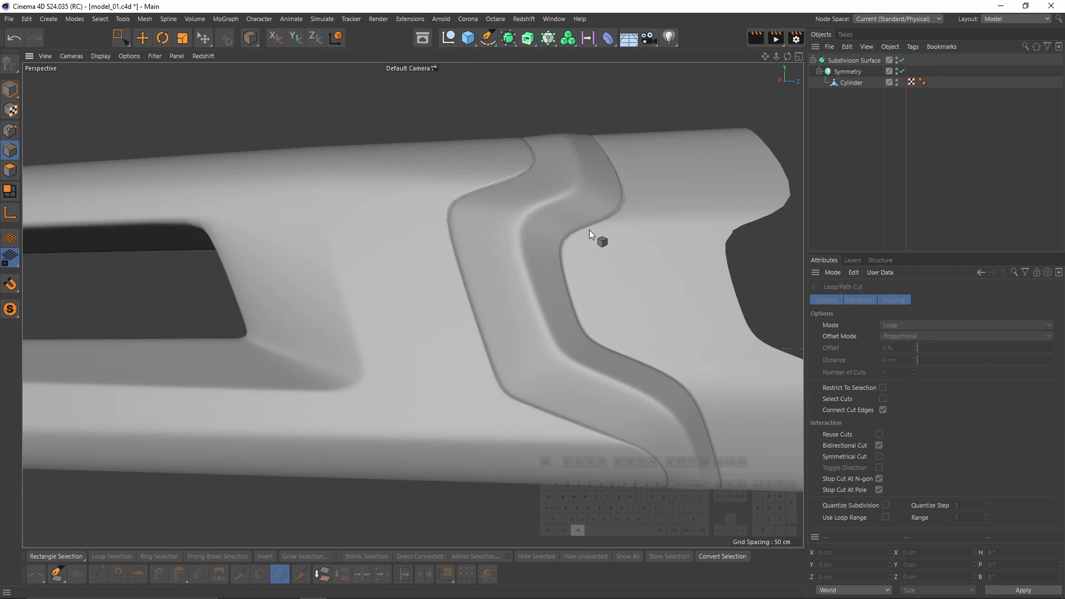
{"action": "left_click_drag", "start_coordinate": [589, 229], "coordinate": [531, 223], "text": "alt"}
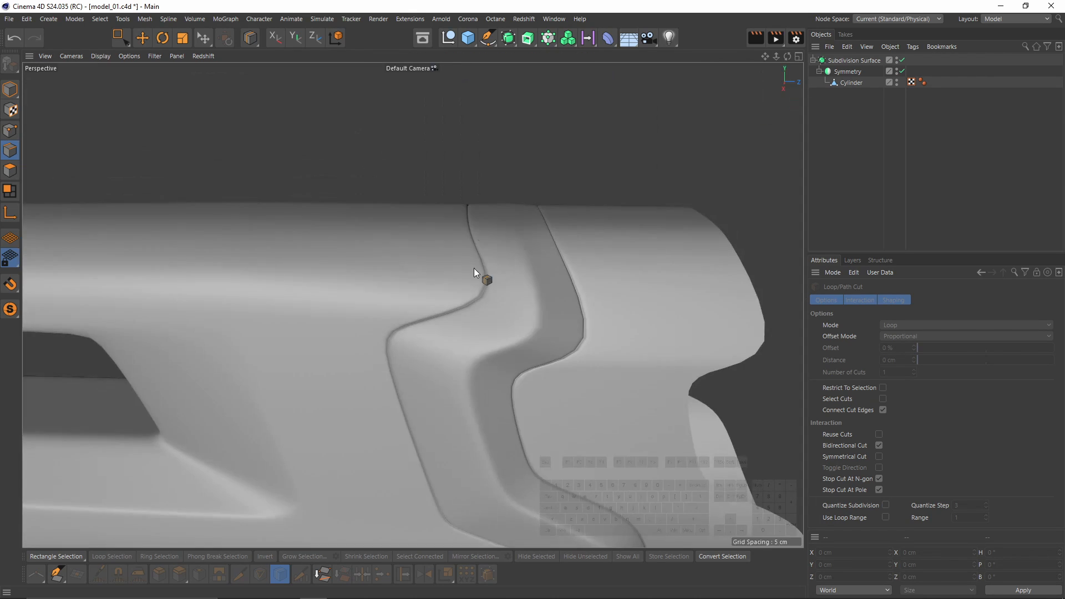
{"action": "left_click_drag", "start_coordinate": [473, 268], "coordinate": [644, 401], "text": "alt"}
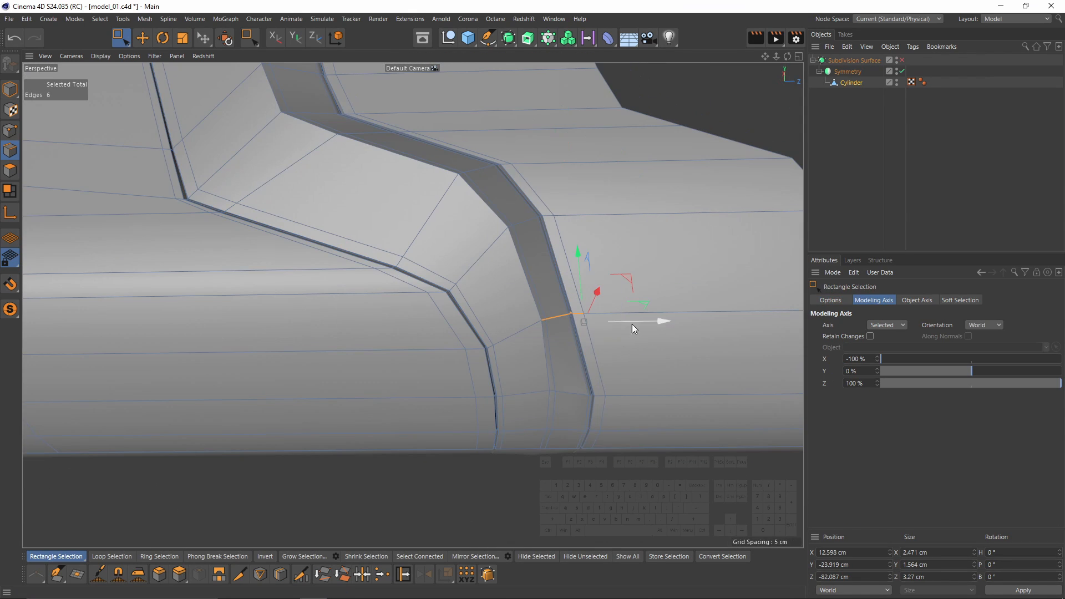
{"action": "left_click_drag", "start_coordinate": [606, 273], "coordinate": [467, 156], "text": "alt"}
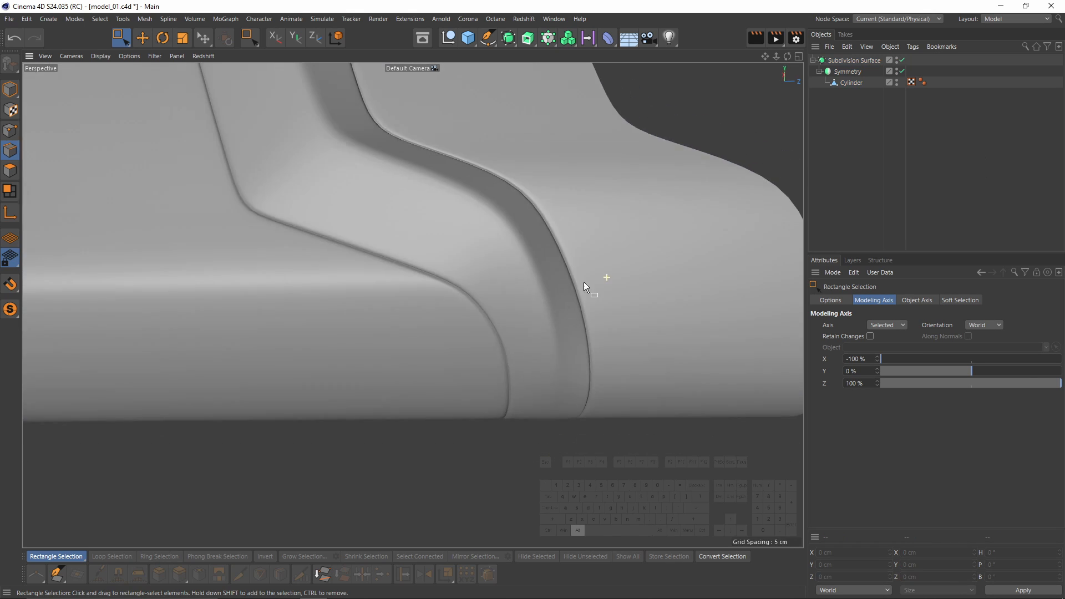
{"action": "left_click_drag", "start_coordinate": [487, 226], "coordinate": [554, 248], "text": "alt"}
{"action": "left_click_drag", "start_coordinate": [644, 315], "coordinate": [583, 319], "text": "alt"}
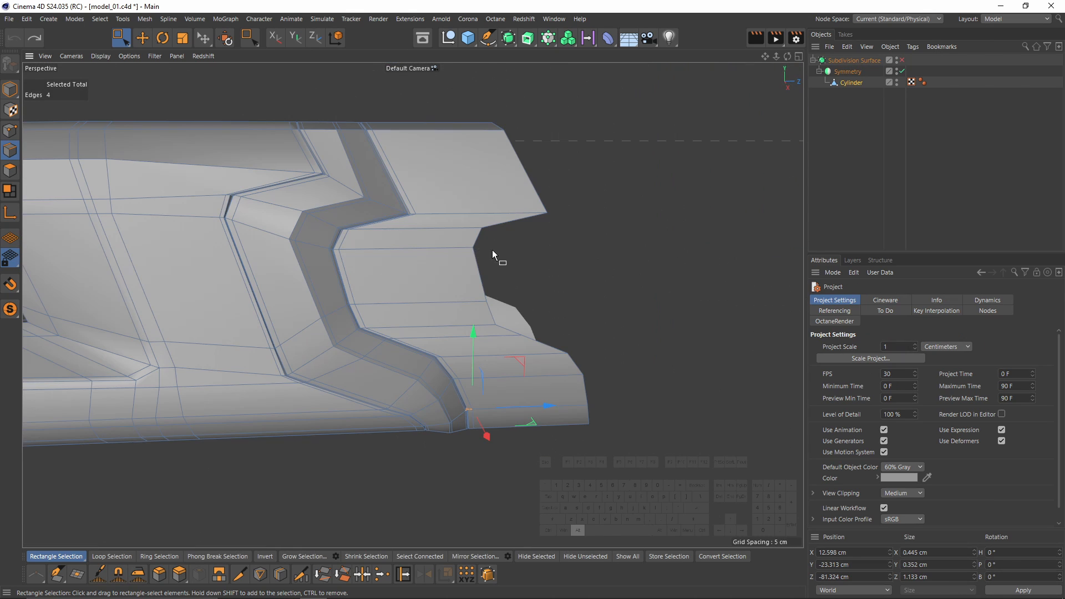
Add a cylinder primitive with +Z orientation and move it to about 43.758 cm in Z, beyond the body's open end.
{"action": "scroll", "coordinate": [491, 249], "scroll_direction": "down", "scroll_amount": 3}
{"action": "left_click", "coordinate": [467, 44]}
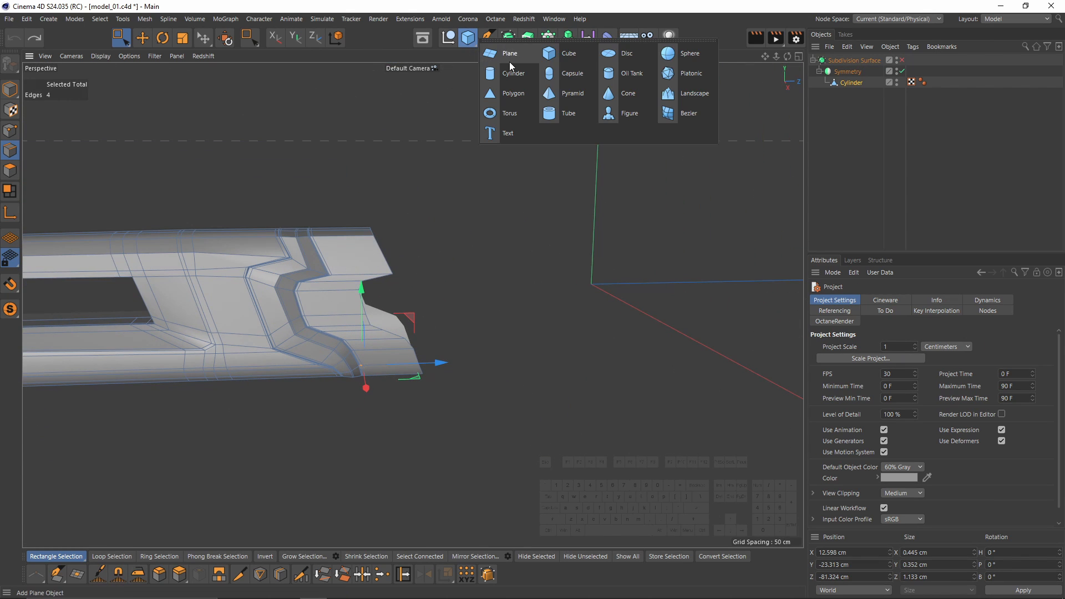
{"action": "left_click", "coordinate": [524, 73]}
{"action": "left_click_drag", "start_coordinate": [441, 229], "coordinate": [428, 350], "text": "alt"}
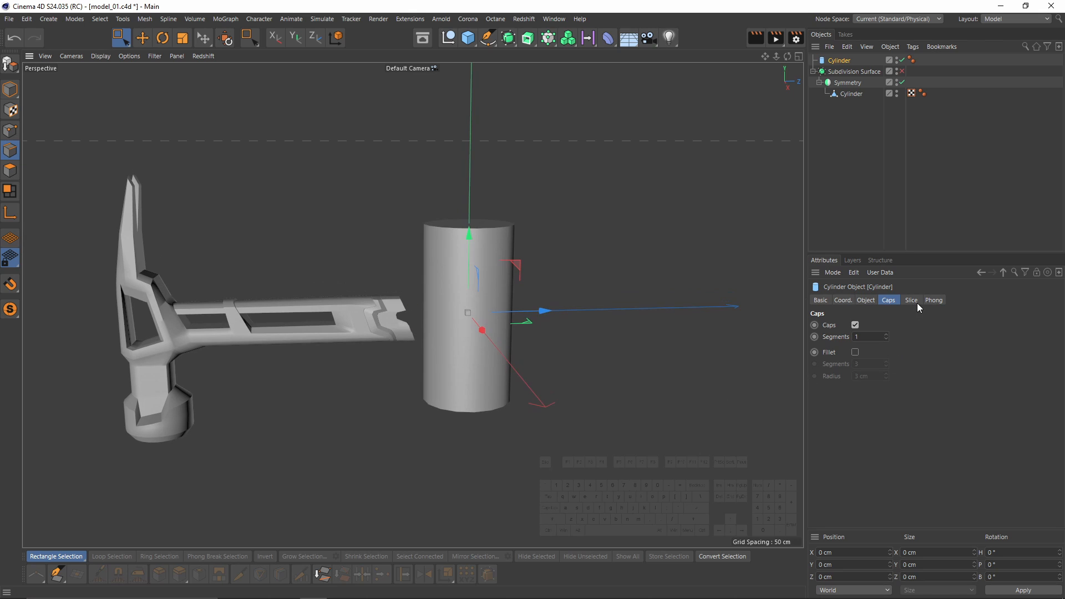
{"action": "left_click", "coordinate": [866, 300]}
{"action": "scroll", "coordinate": [893, 375], "scroll_direction": "down", "scroll_amount": 1}
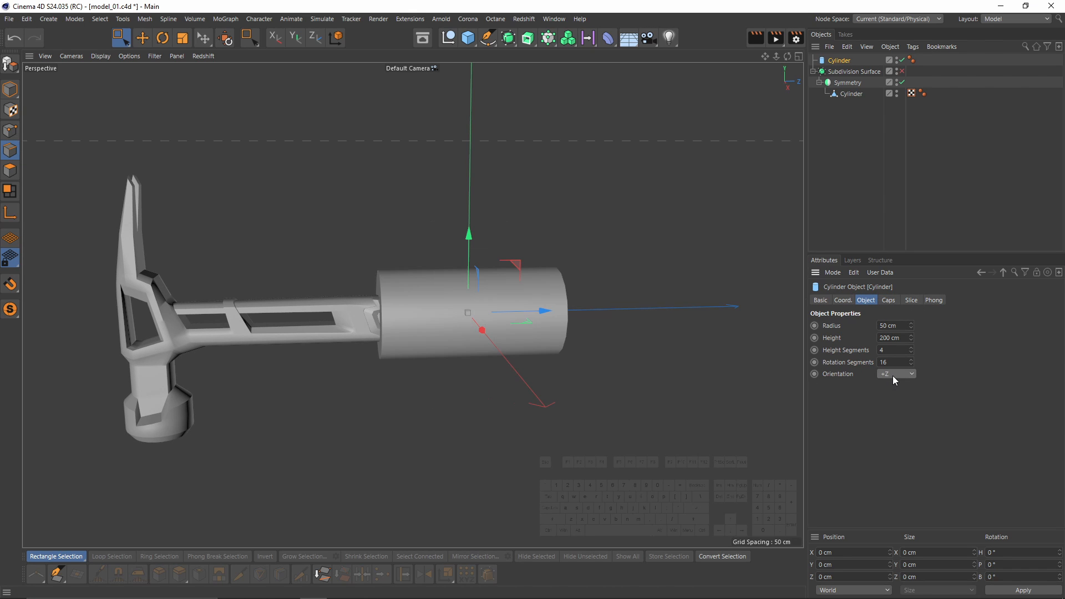
{"action": "left_click_drag", "start_coordinate": [577, 325], "coordinate": [535, 337], "text": "alt"}
{"action": "scroll", "coordinate": [535, 337], "scroll_direction": "up", "scroll_amount": 2}
{"action": "left_click_drag", "start_coordinate": [503, 305], "coordinate": [558, 304]}
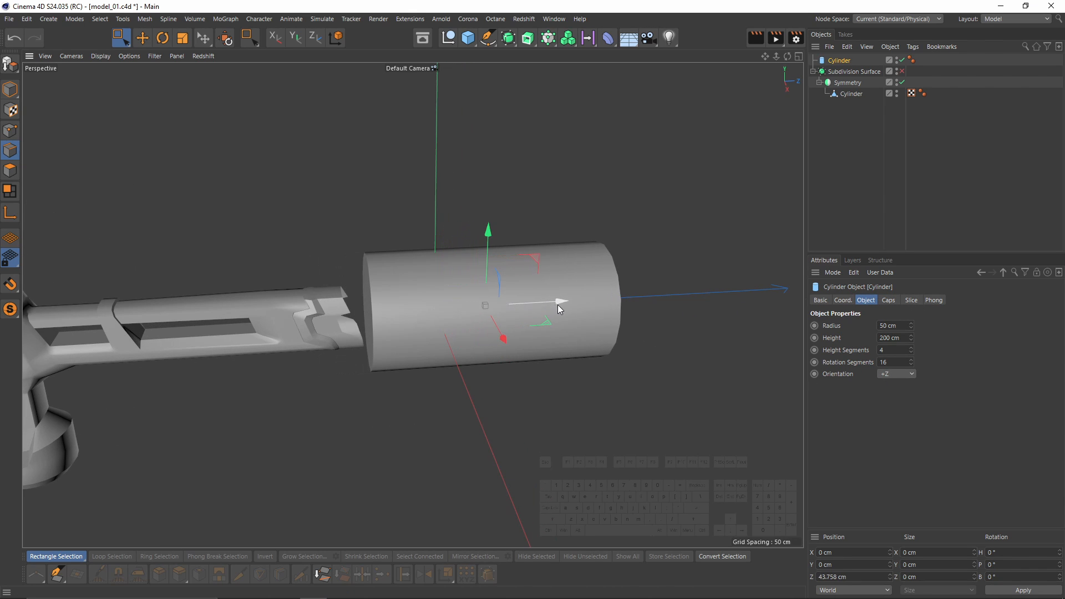
Display shading with lines and set the cylinder to 1 height segment and a 28 cm radius.
{"action": "scroll", "coordinate": [559, 315], "scroll_direction": "up", "scroll_amount": 3}
{"action": "key", "text": "n"}
{"action": "key", "text": "b"}
{"action": "middle_click_drag", "start_coordinate": [576, 326], "coordinate": [667, 324], "text": "alt"}
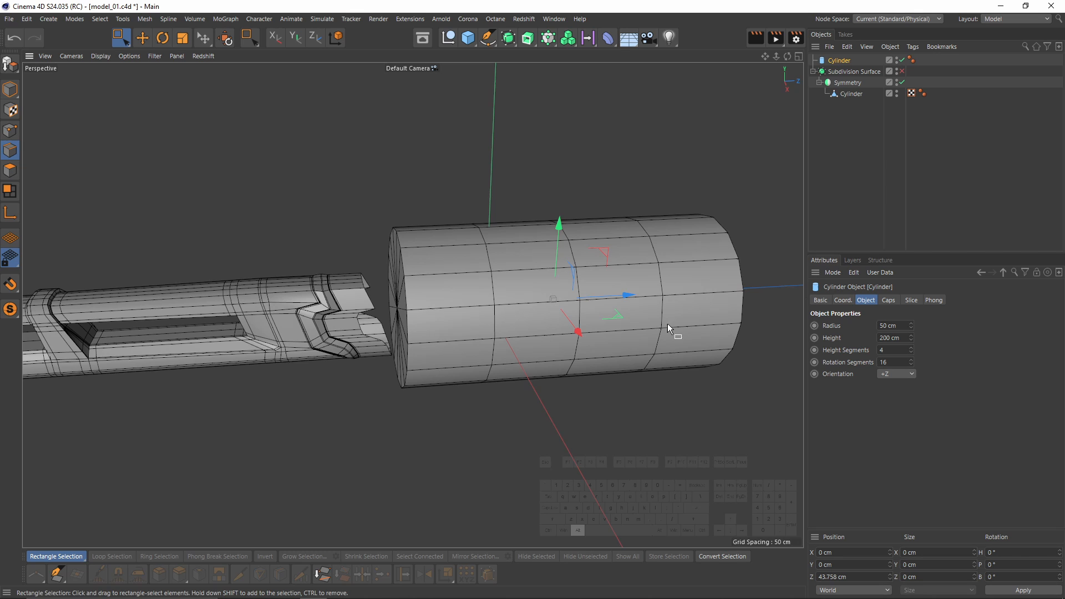
{"action": "double_click", "coordinate": [883, 350]}
{"action": "type", "text": "1"}
{"action": "key", "text": "Return"}
{"action": "left_click_drag", "start_coordinate": [911, 326], "coordinate": [911, 339]}
Lower the cylinder to about -4.976 cm in Y to match the reference in side view, and turn off its caps.
{"action": "middle_click_drag", "start_coordinate": [551, 278], "coordinate": [614, 289], "text": "alt"}
{"action": "left_click_drag", "start_coordinate": [614, 288], "coordinate": [562, 279], "text": "alt"}
{"action": "middle_click", "coordinate": [562, 281]}
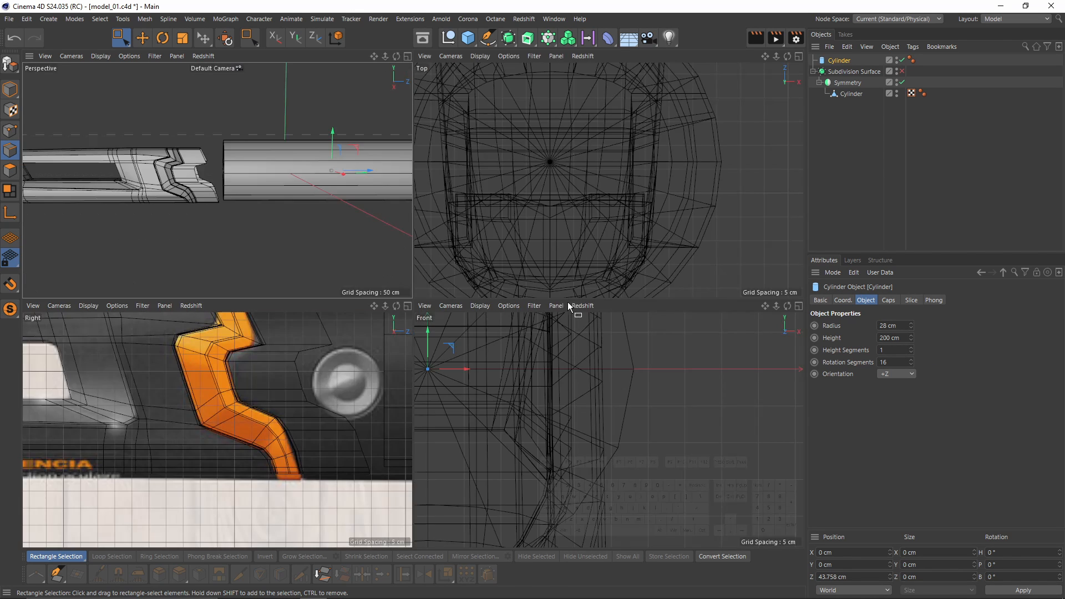
{"action": "middle_click", "coordinate": [367, 321]}
{"action": "scroll", "coordinate": [366, 307], "scroll_direction": "down", "scroll_amount": 4}
{"action": "middle_click_drag", "start_coordinate": [715, 220], "coordinate": [447, 243], "text": "alt"}
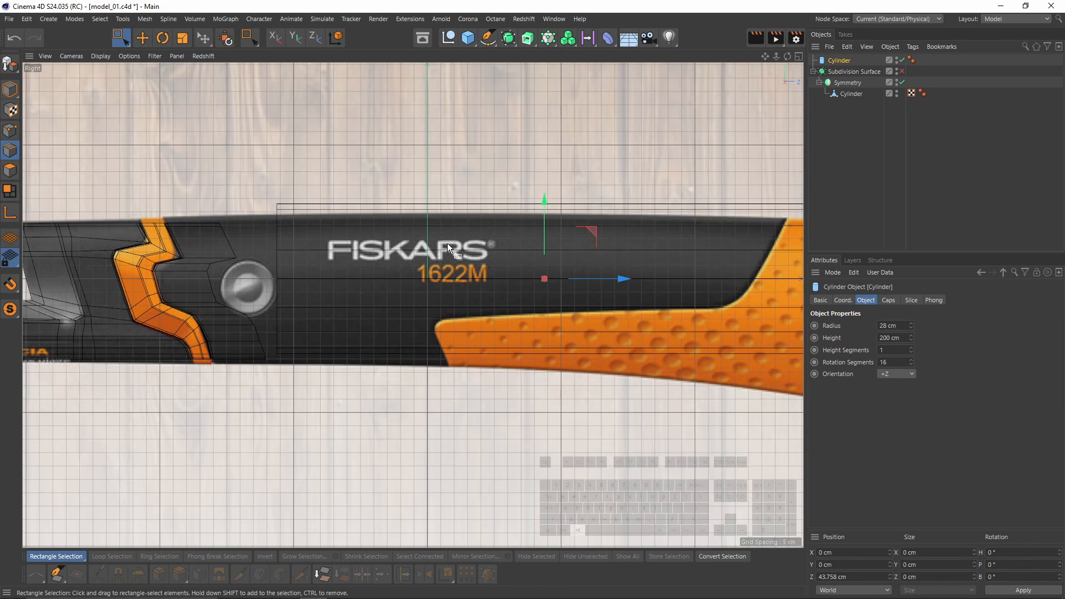
{"action": "middle_click", "coordinate": [547, 221]}
{"action": "middle_click", "coordinate": [278, 197]}
{"action": "left_click_drag", "start_coordinate": [413, 269], "coordinate": [591, 288], "text": "alt"}
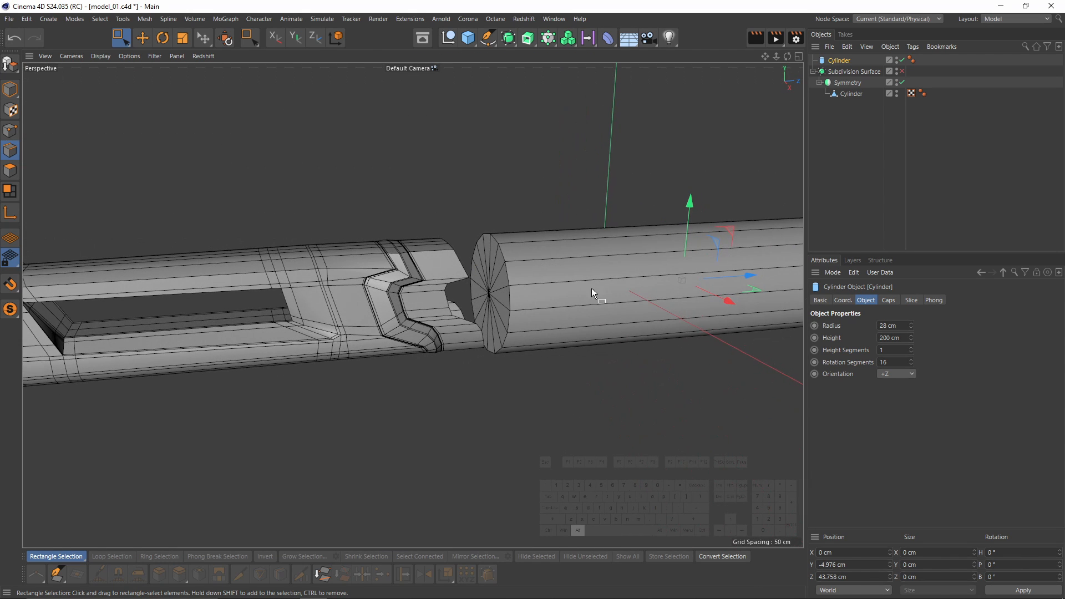
{"action": "left_click", "coordinate": [889, 300]}
{"action": "left_click", "coordinate": [855, 326]}
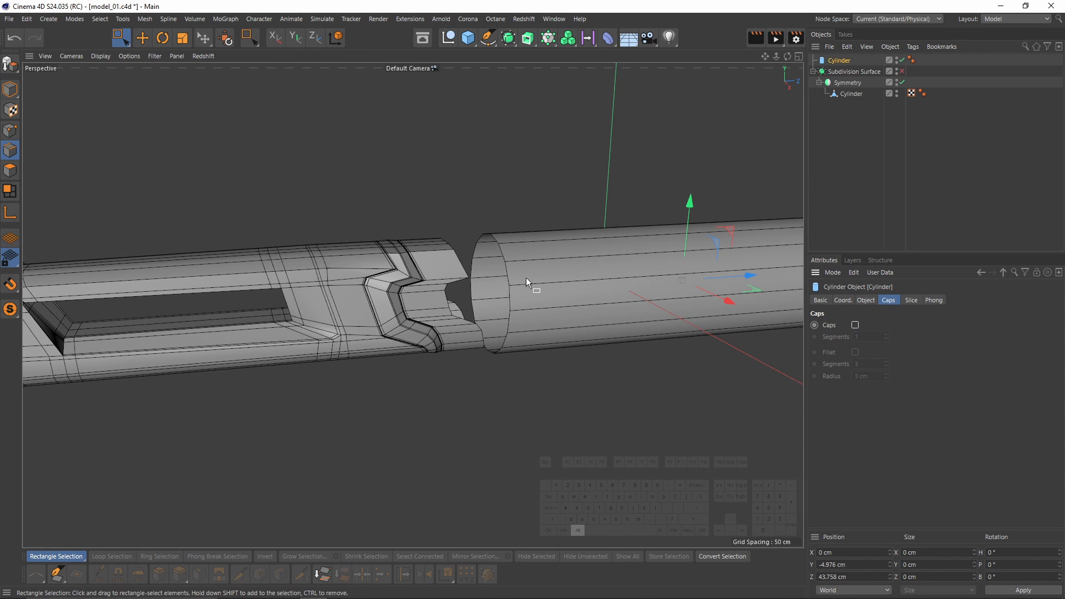
Select the border edge loop at the body's open end to check its edge count against the new cylinder.
{"action": "right_click_drag", "start_coordinate": [526, 281], "coordinate": [577, 278], "text": "alt"}
{"action": "left_click", "coordinate": [854, 94]}
{"action": "left_click_drag", "start_coordinate": [736, 150], "coordinate": [250, 189], "text": "alt"}
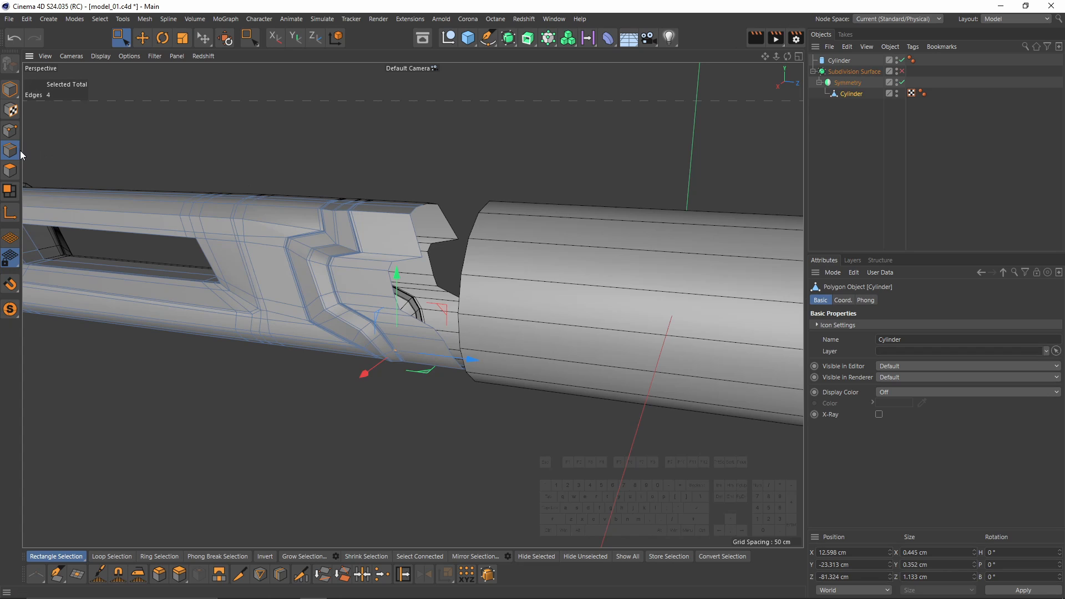
{"action": "key", "text": "e"}
{"action": "double_click", "coordinate": [411, 235]}
{"action": "scroll", "coordinate": [430, 237], "scroll_direction": "up", "scroll_amount": 5}
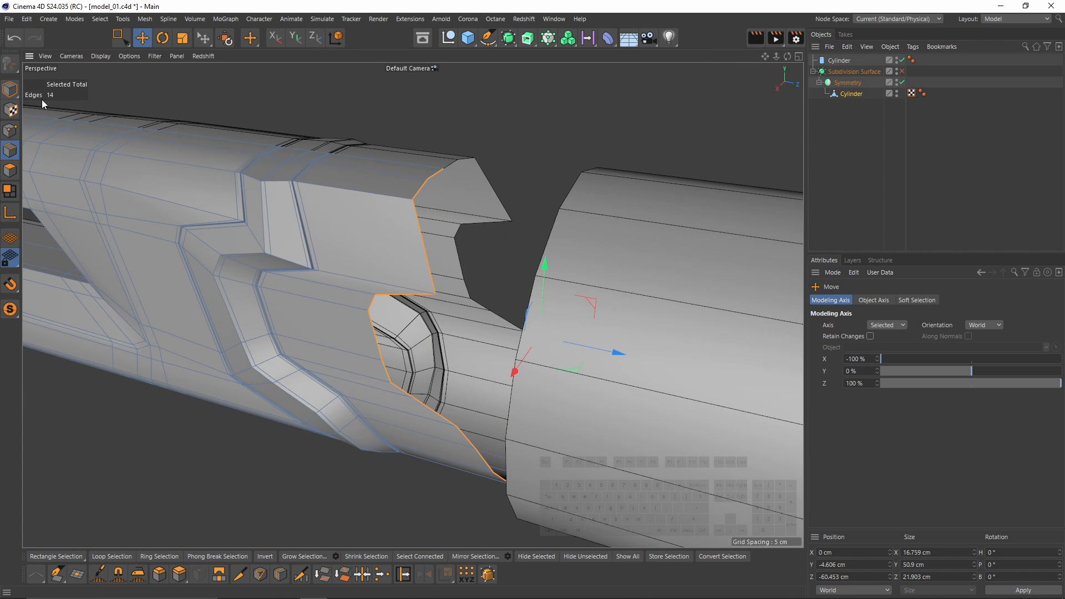
{"action": "key", "text": "s"}
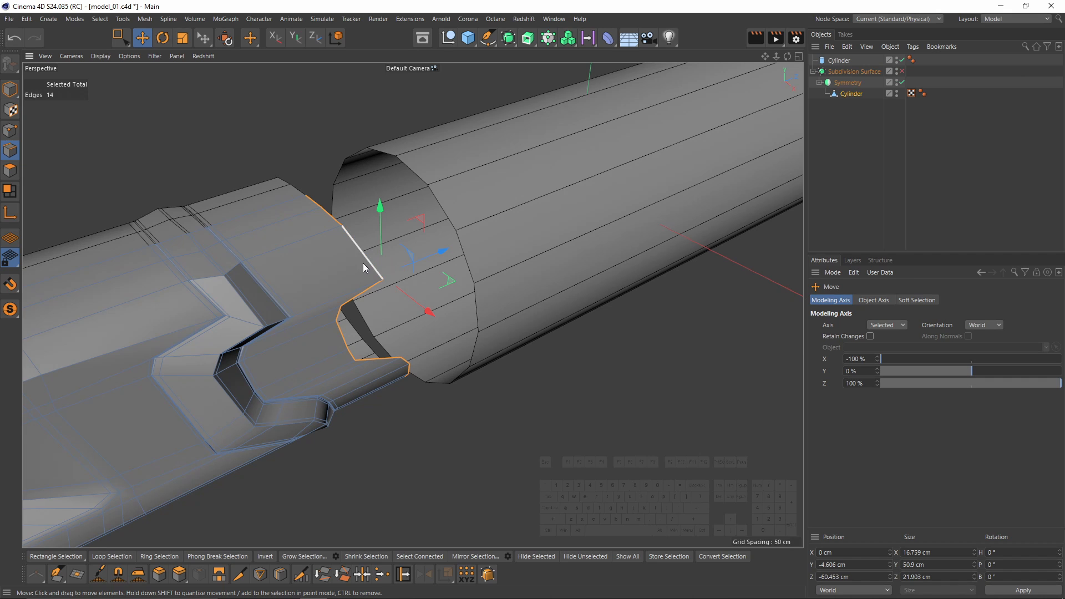
{"action": "left_click_drag", "start_coordinate": [387, 231], "coordinate": [411, 262], "text": "alt"}
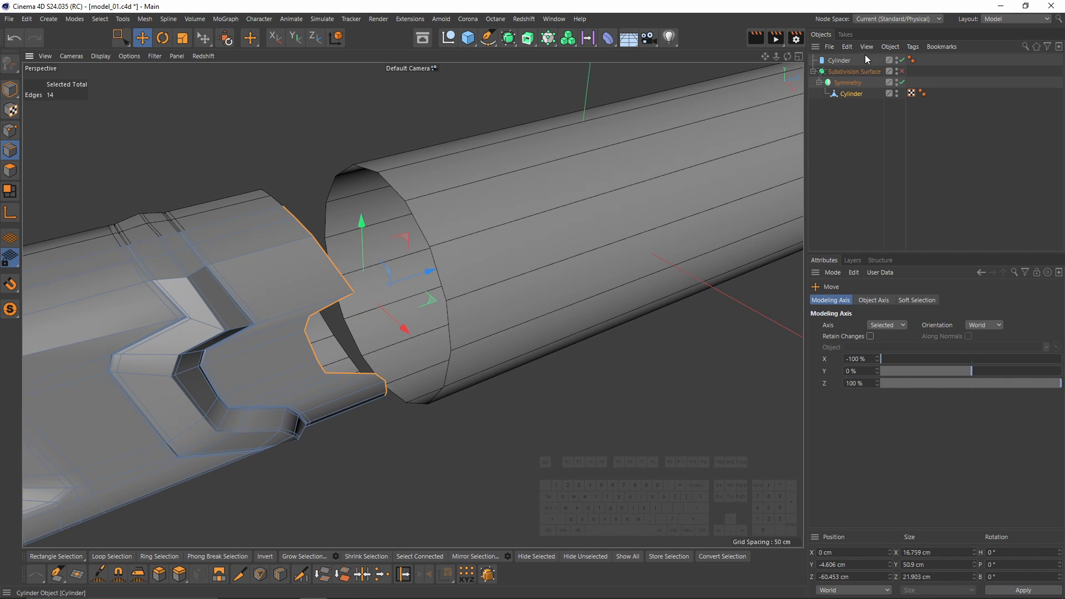
Set the new cylinder's rotation segments to 28 and convert it to an editable polygon object.
{"action": "left_click", "coordinate": [848, 61]}
{"action": "left_click", "coordinate": [866, 300]}
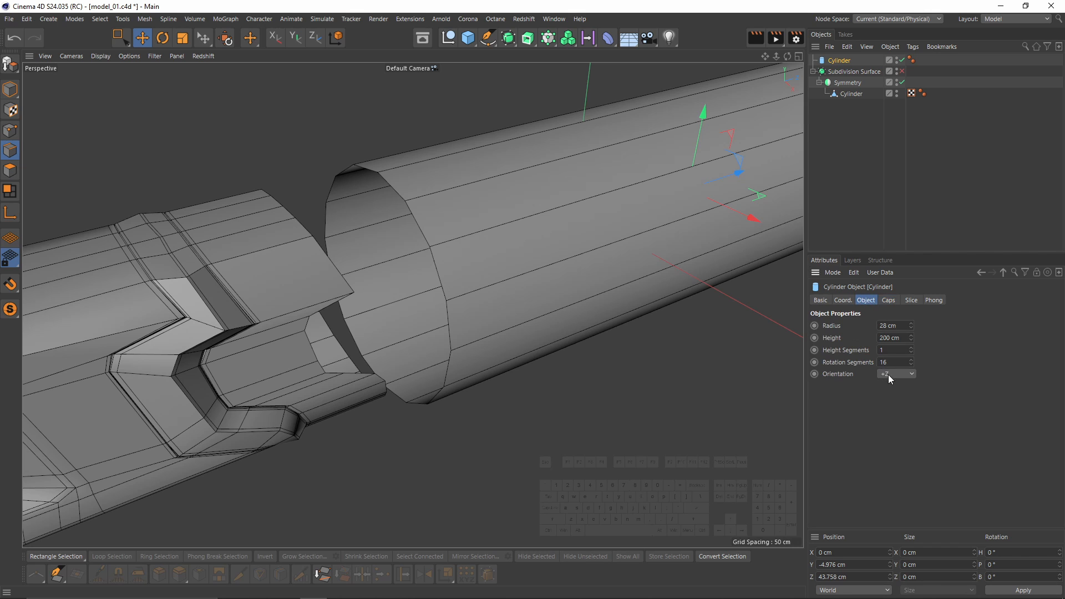
{"action": "double_click", "coordinate": [892, 361]}
{"action": "type", "text": "28"}
{"action": "key", "text": "Return"}
{"action": "left_click_drag", "start_coordinate": [461, 238], "coordinate": [555, 270], "text": "alt"}
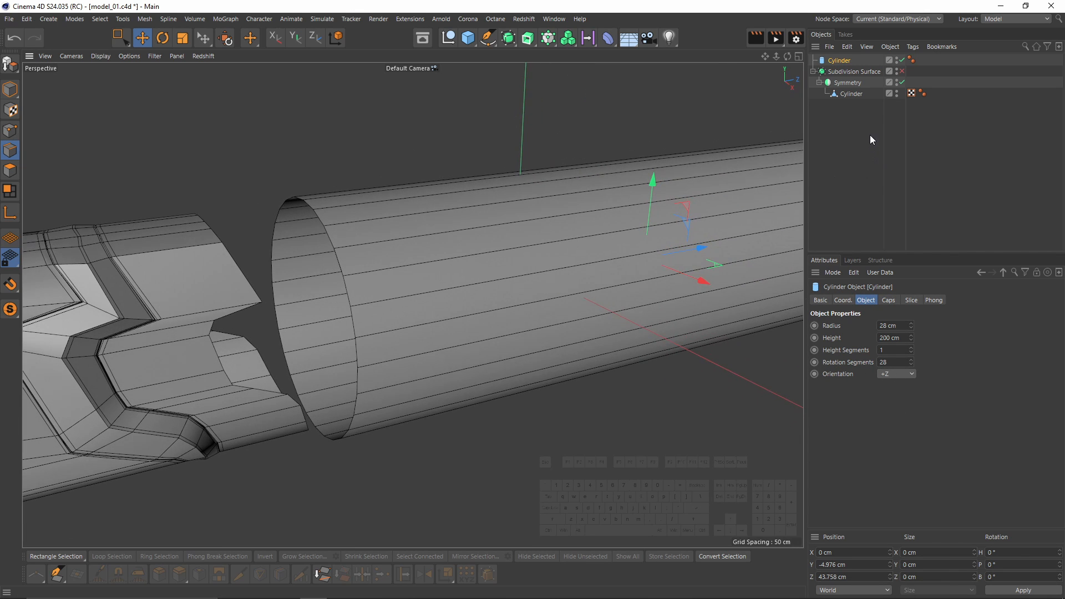
{"action": "key", "text": "c"}
Select the edge loop at the cylinder's end nearest the body in the side view.
{"action": "middle_click", "coordinate": [378, 300]}
{"action": "middle_click", "coordinate": [313, 444]}
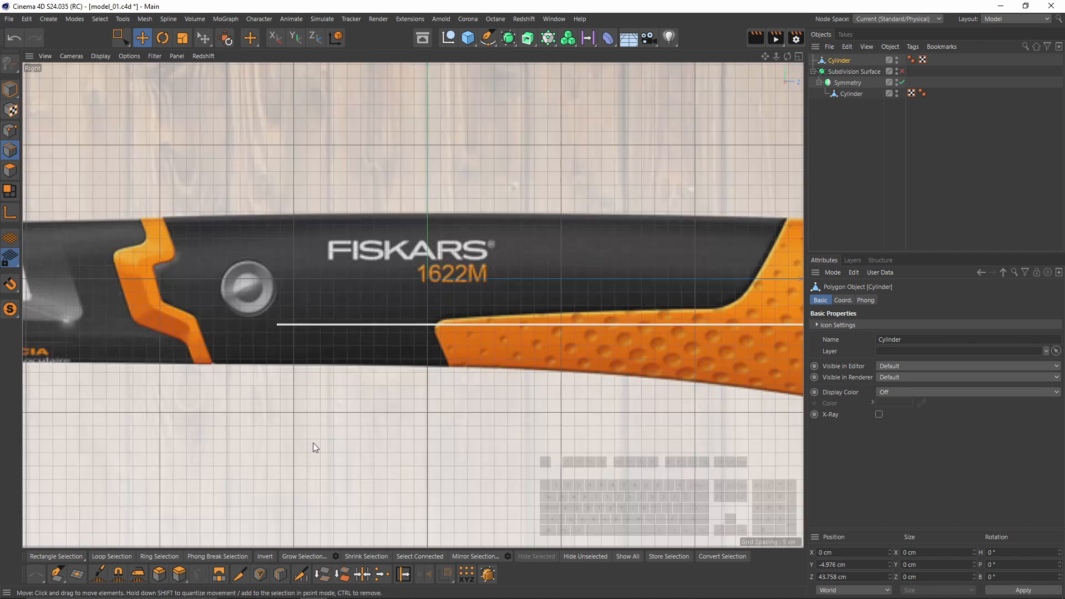
{"action": "key", "text": "space"}
{"action": "left_click_drag", "start_coordinate": [261, 193], "coordinate": [295, 383]}
{"action": "scroll", "coordinate": [312, 271], "scroll_direction": "up", "scroll_amount": 3}
{"action": "middle_click_drag", "start_coordinate": [313, 271], "coordinate": [397, 247], "text": "alt"}
{"action": "scroll", "coordinate": [327, 205], "scroll_direction": "up", "scroll_amount": 3}
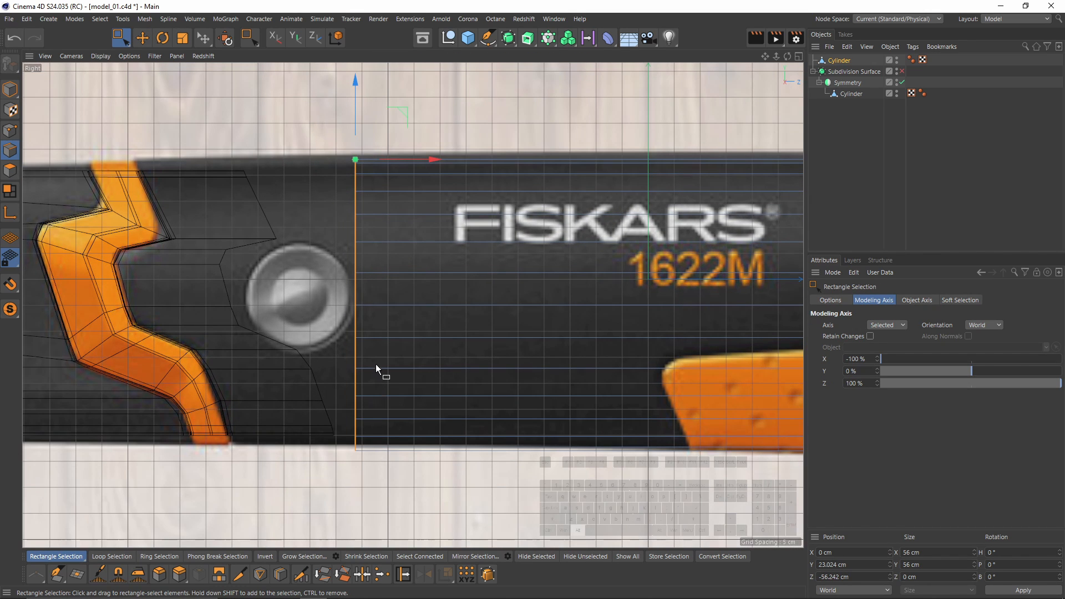
Scale the selected end loop to about 50.518 cm in Y and shift it vertically to fit the handle outline.
{"action": "middle_click_drag", "start_coordinate": [381, 350], "coordinate": [432, 362], "text": "alt"}
{"action": "key", "text": "t"}
{"action": "scroll", "coordinate": [407, 109], "scroll_direction": "up", "scroll_amount": 2}
{"action": "key", "text": "e"}
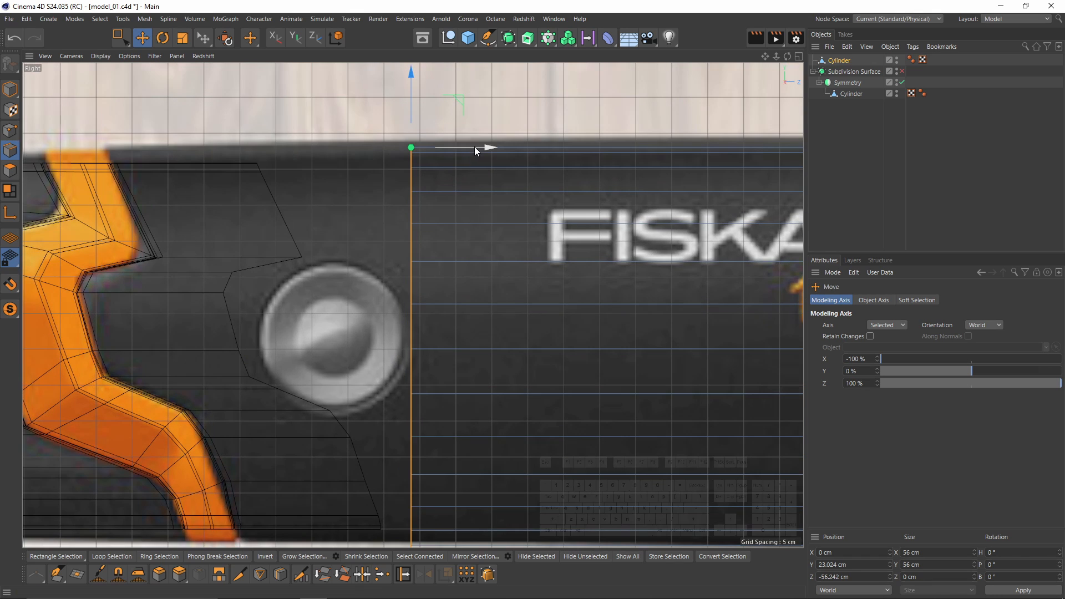
{"action": "left_click_drag", "start_coordinate": [412, 89], "coordinate": [412, 92]}
{"action": "middle_click_drag", "start_coordinate": [437, 144], "coordinate": [428, 97], "text": "alt"}
{"action": "key", "text": "t"}
{"action": "left_click_drag", "start_coordinate": [403, 71], "coordinate": [404, 76]}
{"action": "middle_click_drag", "start_coordinate": [418, 105], "coordinate": [413, 102], "text": "alt"}
{"action": "scroll", "coordinate": [414, 101], "scroll_direction": "up", "scroll_amount": 2}
{"action": "key", "text": "e"}
{"action": "left_click_drag", "start_coordinate": [397, 76], "coordinate": [397, 73]}
{"action": "middle_click", "coordinate": [397, 73]}
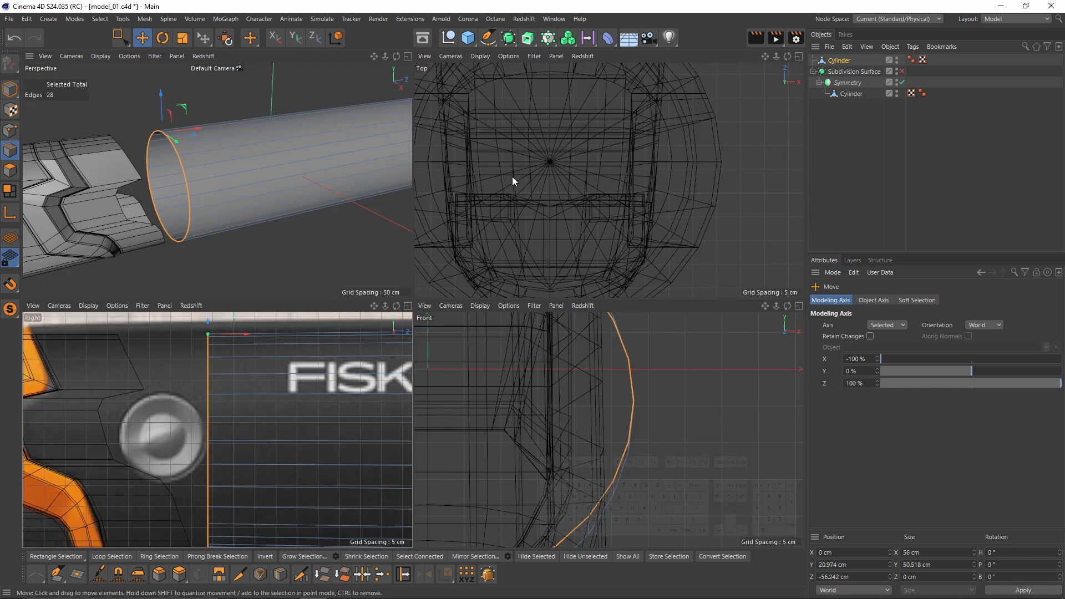
Narrow the selected end loop to about 32.911 cm in X, matching the body's width in the top view.
{"action": "middle_click", "coordinate": [511, 176]}
{"action": "scroll", "coordinate": [521, 199], "scroll_direction": "down", "scroll_amount": 5}
{"action": "middle_click_drag", "start_coordinate": [509, 167], "coordinate": [500, 294], "text": "alt"}
{"action": "scroll", "coordinate": [500, 294], "scroll_direction": "up", "scroll_amount": 3}
{"action": "key", "text": "t"}
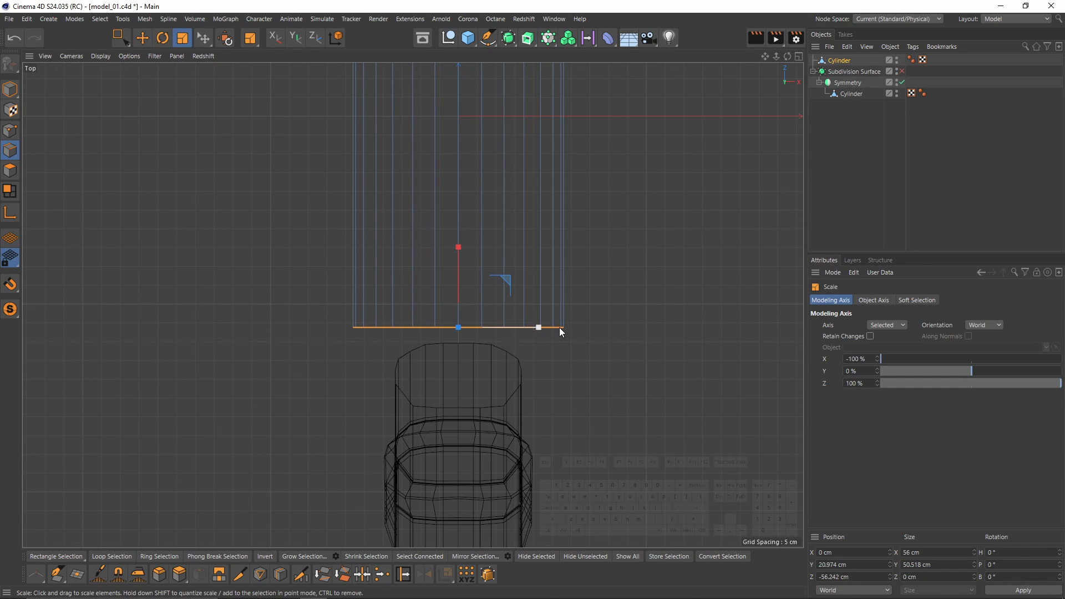
{"action": "middle_click_drag", "start_coordinate": [559, 327], "coordinate": [551, 263], "text": "alt"}
{"action": "scroll", "coordinate": [536, 285], "scroll_direction": "up", "scroll_amount": 2}
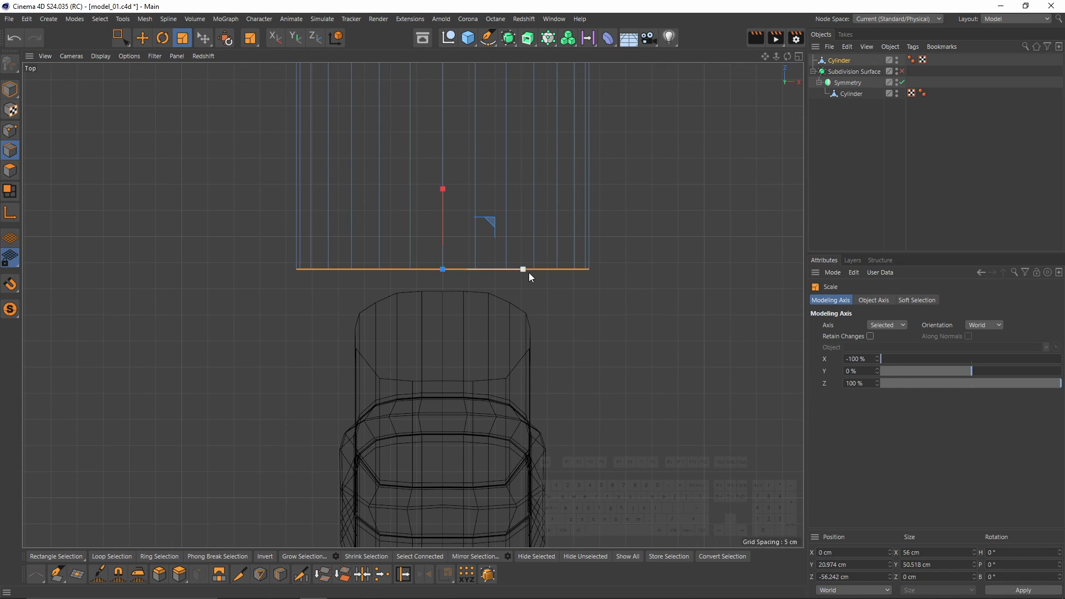
{"action": "left_click_drag", "start_coordinate": [527, 272], "coordinate": [478, 250]}
Centre the modeling axis on the end loop by setting its X and Z values to 0%.
{"action": "key", "text": "e"}
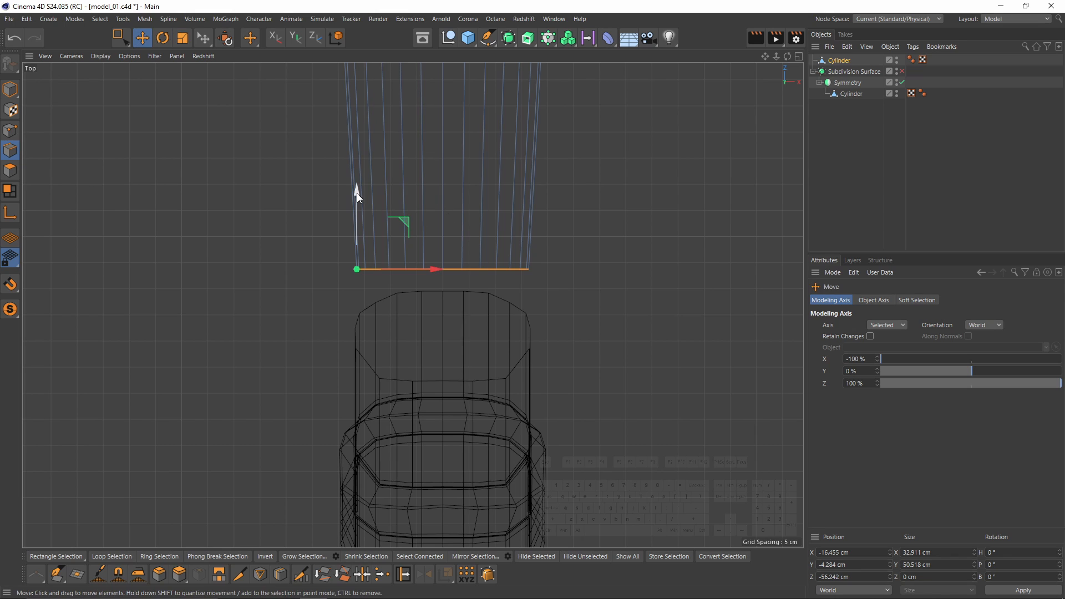
{"action": "left_click", "coordinate": [861, 370]}
{"action": "key", "text": "Return"}
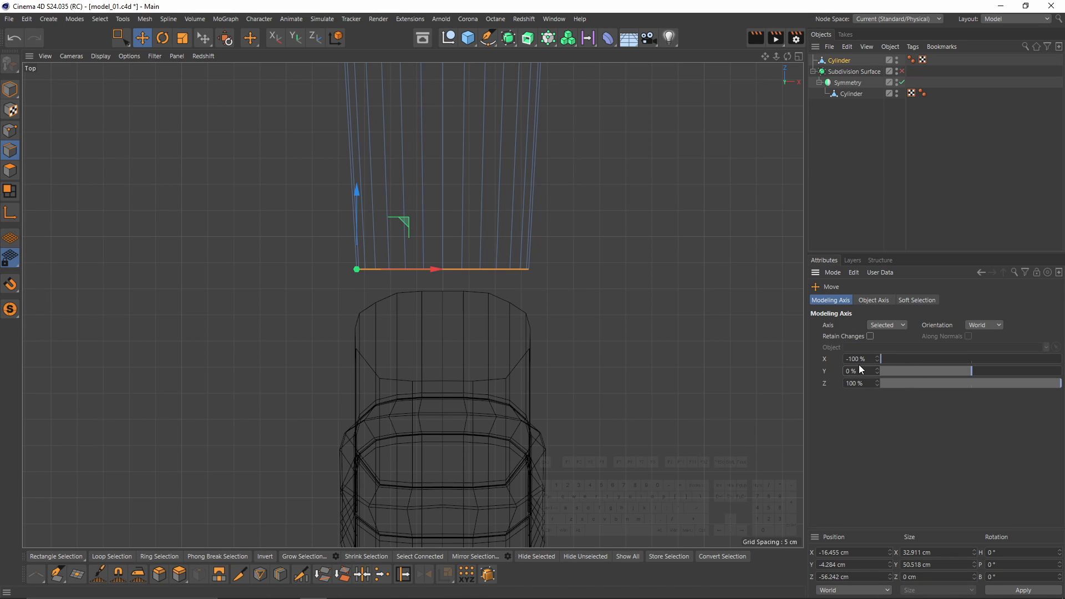
{"action": "double_click", "coordinate": [859, 360]}
{"action": "type", "text": "0"}
{"action": "key", "text": "Return"}
{"action": "double_click", "coordinate": [858, 386]}
{"action": "type", "text": "0"}
{"action": "key", "text": "Return"}
Widen the end loop to about 33.851 cm in X, and try moving it in Z toward the body before undoing the moves.
{"action": "scroll", "coordinate": [486, 265], "scroll_direction": "up", "scroll_amount": 3}
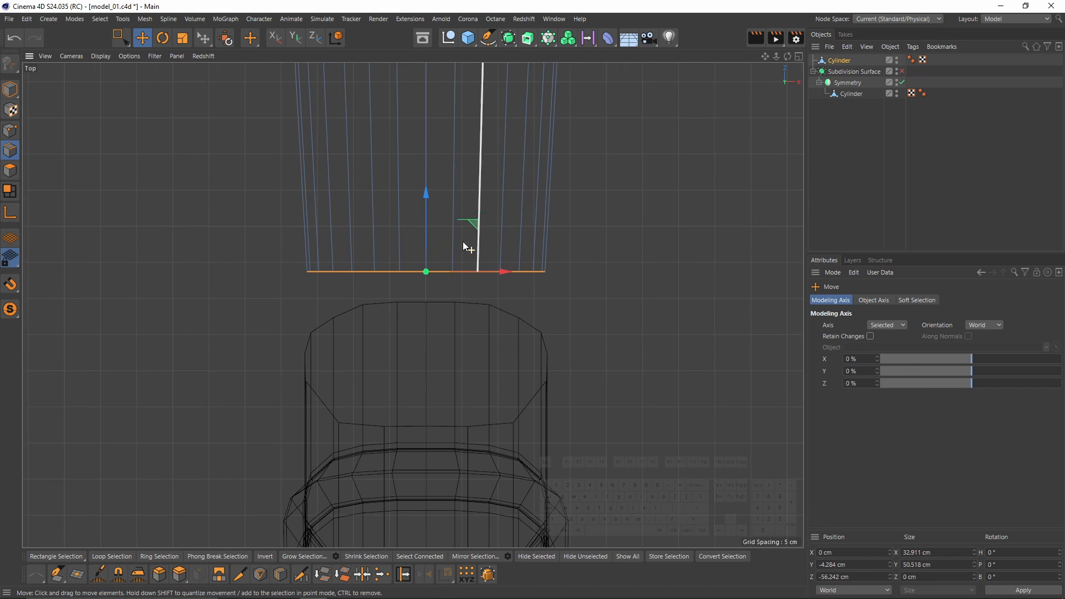
{"action": "left_click_drag", "start_coordinate": [424, 204], "coordinate": [443, 295]}
{"action": "key", "text": "ctrl+z"}
{"action": "key", "text": "ctrl+z"}
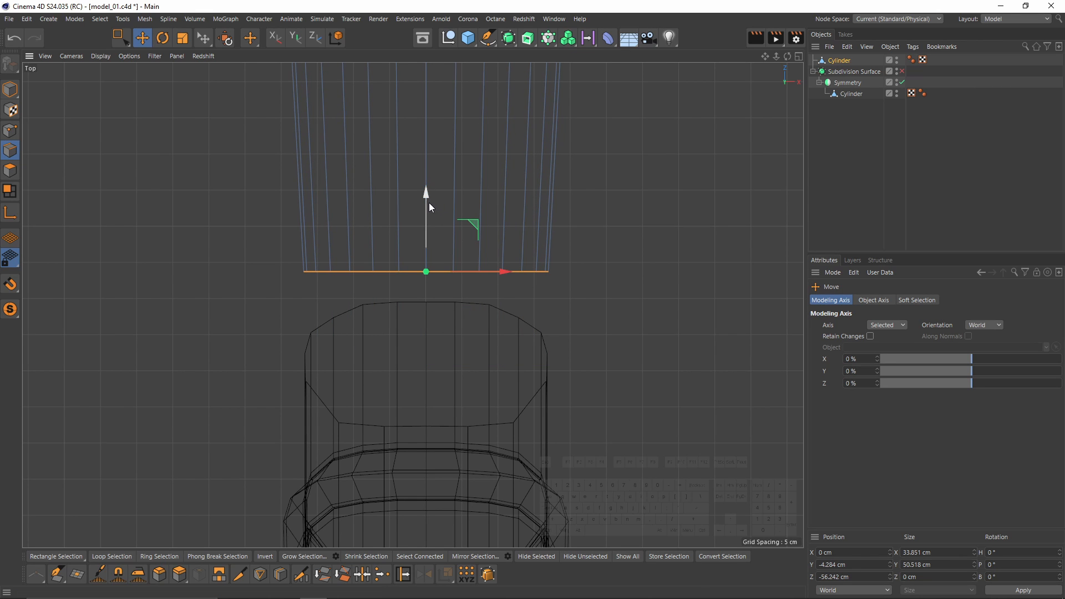
{"action": "left_click_drag", "start_coordinate": [428, 201], "coordinate": [431, 298]}
{"action": "key", "text": "ctrl+z"}
Select the handle cylinder's far end loop in the side view and move it in Z to about 357.975 cm, near the grip's end cap.
{"action": "scroll", "coordinate": [452, 236], "scroll_direction": "down", "scroll_amount": 3}
{"action": "middle_click_drag", "start_coordinate": [452, 236], "coordinate": [396, 344], "text": "alt"}
{"action": "scroll", "coordinate": [396, 343], "scroll_direction": "down", "scroll_amount": 5}
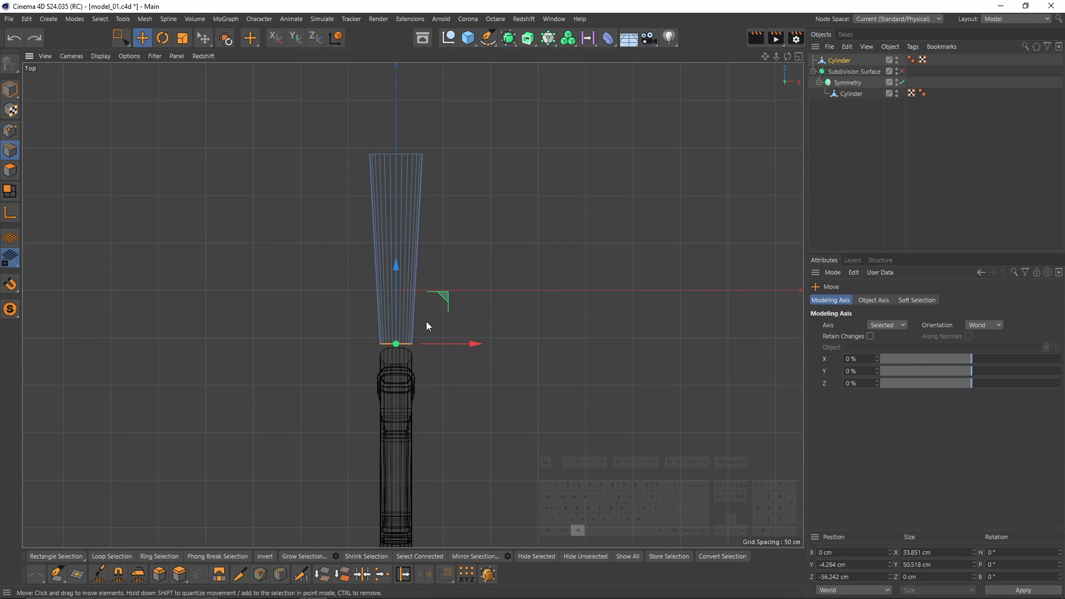
{"action": "middle_click", "coordinate": [426, 321]}
{"action": "middle_click", "coordinate": [252, 405]}
{"action": "scroll", "coordinate": [309, 350], "scroll_direction": "down", "scroll_amount": 3}
{"action": "key", "text": "space"}
{"action": "middle_click_drag", "start_coordinate": [553, 333], "coordinate": [381, 263], "text": "alt"}
{"action": "scroll", "coordinate": [380, 263], "scroll_direction": "down", "scroll_amount": 4}
{"action": "middle_click_drag", "start_coordinate": [580, 247], "coordinate": [375, 233], "text": "alt"}
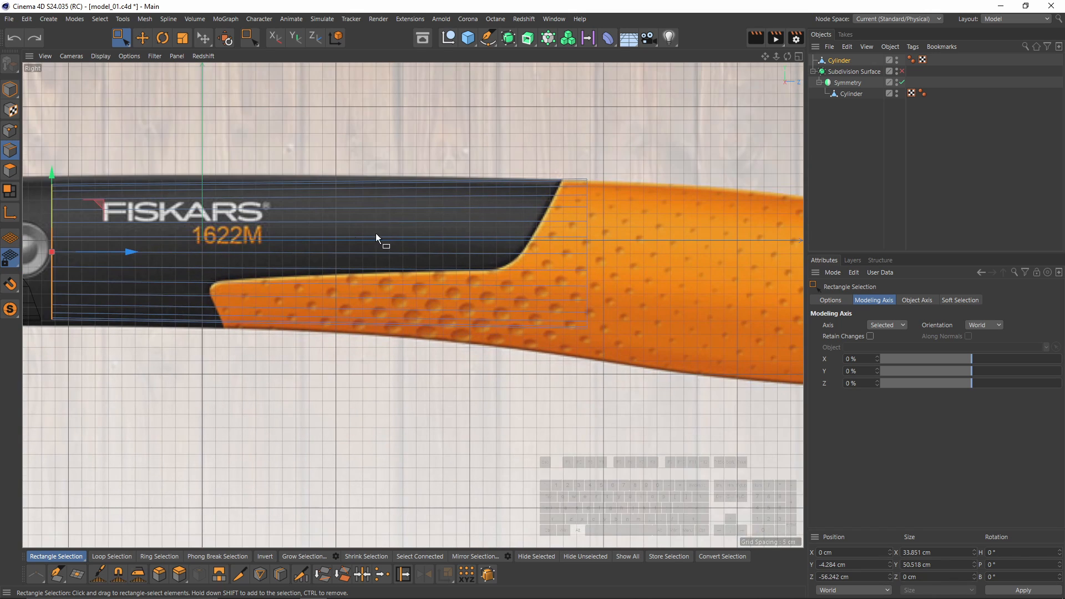
{"action": "left_click_drag", "start_coordinate": [477, 161], "coordinate": [673, 340]}
{"action": "middle_click_drag", "start_coordinate": [672, 340], "coordinate": [485, 284], "text": "alt"}
{"action": "scroll", "coordinate": [484, 284], "scroll_direction": "down", "scroll_amount": 4}
{"action": "middle_click_drag", "start_coordinate": [483, 229], "coordinate": [321, 225], "text": "alt"}
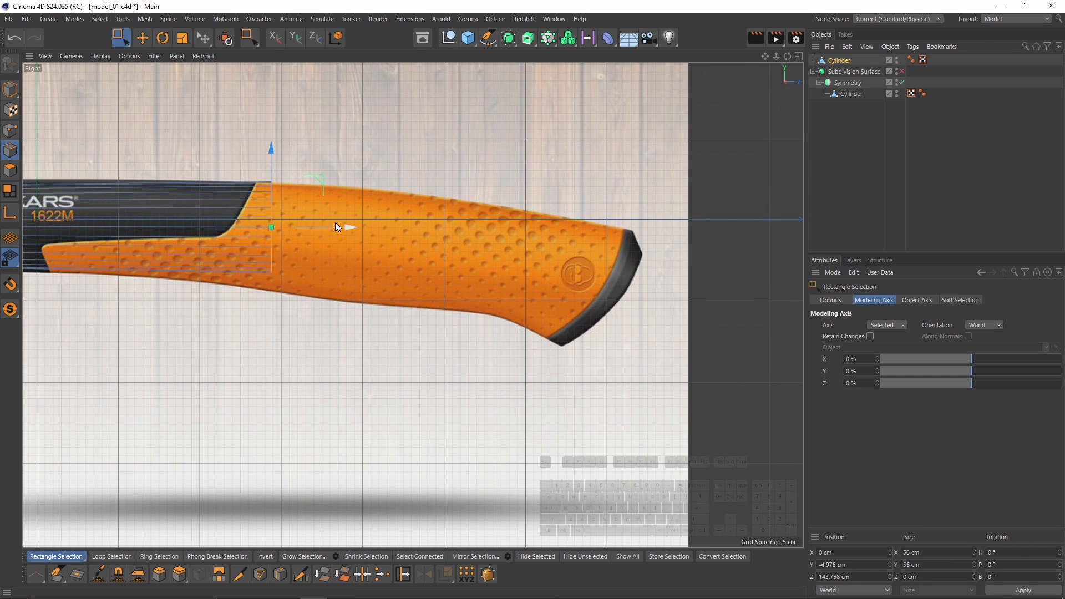
{"action": "left_click_drag", "start_coordinate": [335, 221], "coordinate": [684, 259]}
Try to rotate the far end loop and shift it to follow the slanted, lower end of the reference grip.
{"action": "middle_click_drag", "start_coordinate": [500, 238], "coordinate": [747, 231], "text": "alt"}
{"action": "middle_click", "coordinate": [318, 250]}
{"action": "middle_click", "coordinate": [287, 235]}
{"action": "right_click_drag", "start_coordinate": [497, 233], "coordinate": [421, 242], "text": "alt"}
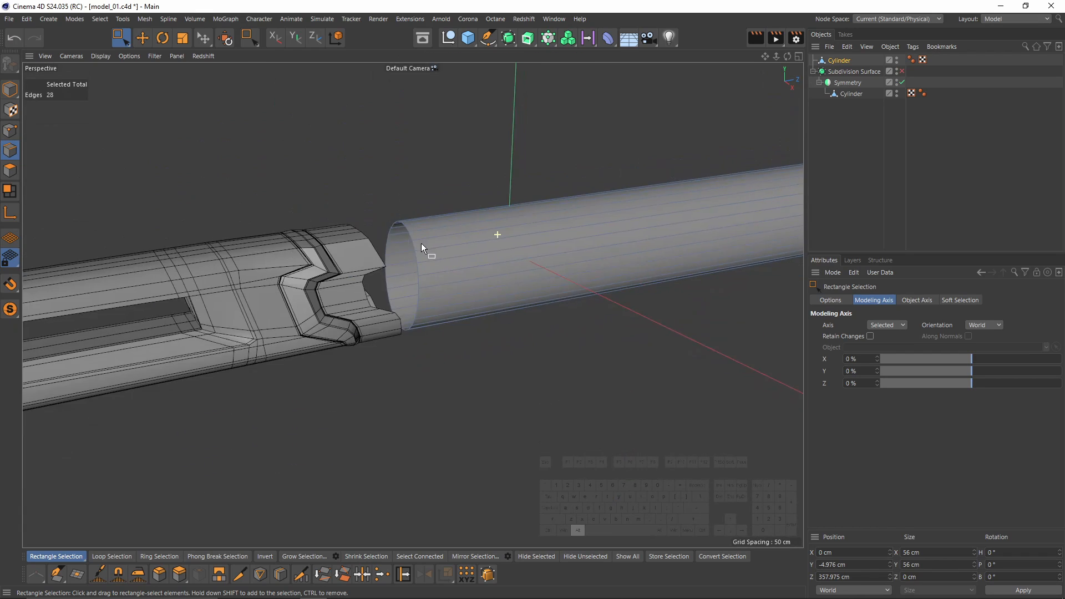
{"action": "middle_click_drag", "start_coordinate": [743, 272], "coordinate": [401, 309], "text": "alt"}
{"action": "middle_click", "coordinate": [402, 310]}
{"action": "middle_click", "coordinate": [406, 345]}
{"action": "middle_click_drag", "start_coordinate": [754, 280], "coordinate": [465, 245], "text": "alt"}
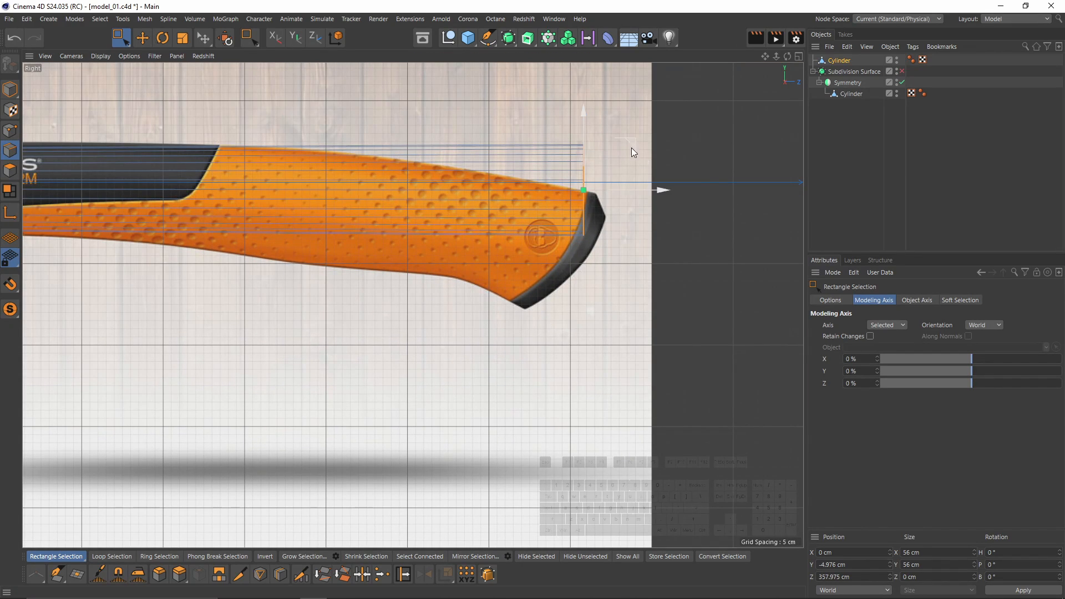
{"action": "key", "text": "r"}
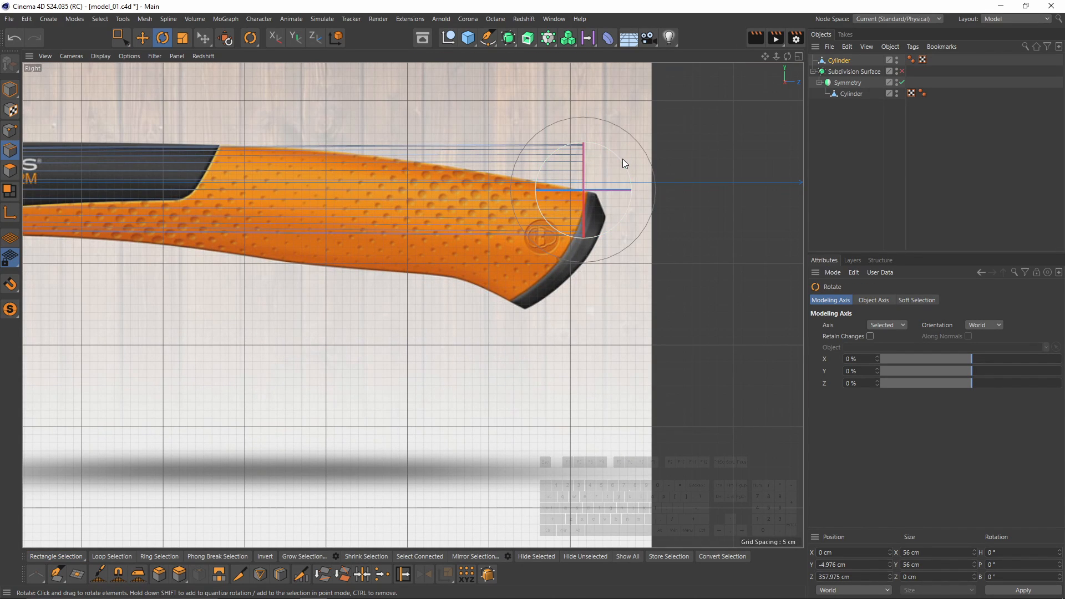
{"action": "left_click_drag", "start_coordinate": [622, 159], "coordinate": [644, 181]}
{"action": "key", "text": "e"}
{"action": "left_click_drag", "start_coordinate": [607, 151], "coordinate": [505, 178]}
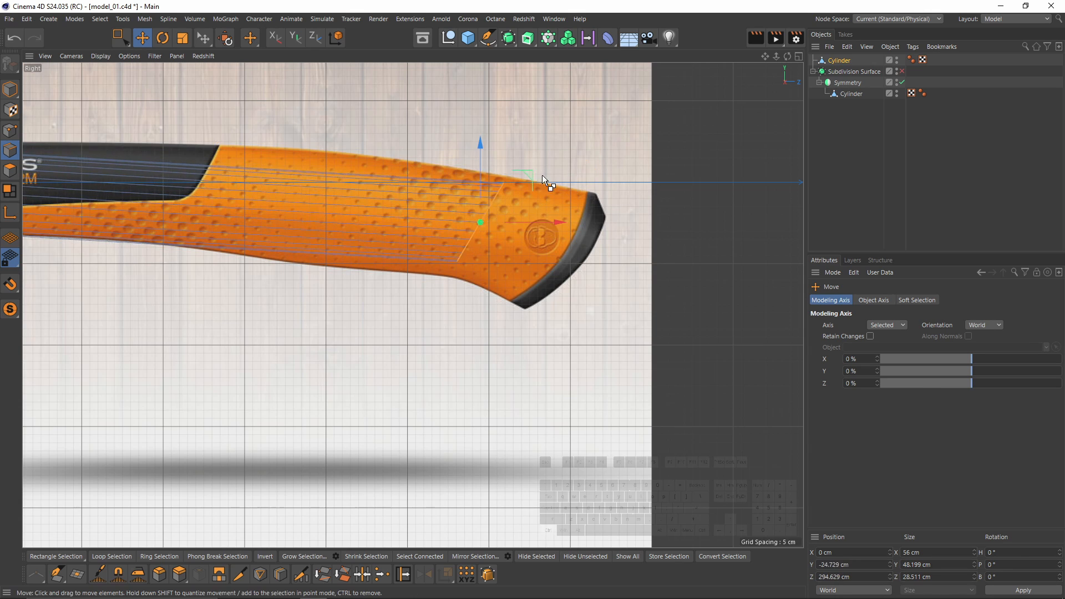
{"action": "key", "text": "ctrl+z"}
{"action": "key", "text": "ctrl+z"}
Scale the handle cylinder's far end loop to about 62.058 cm in Y.
{"action": "key", "text": "t"}
{"action": "left_click_drag", "start_coordinate": [586, 112], "coordinate": [586, 103]}
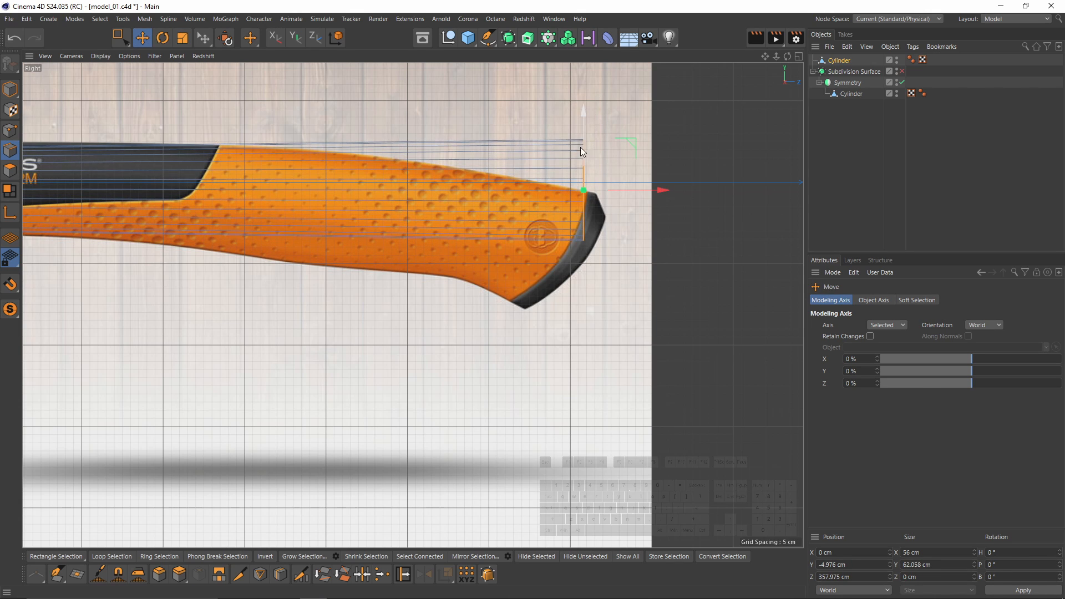
{"action": "key", "text": "e"}
Delete the points on the negative X half of the handle cylinder at both ends, keeping only half for mirroring.
{"action": "middle_click", "coordinate": [566, 169]}
{"action": "middle_click", "coordinate": [555, 194]}
{"action": "scroll", "coordinate": [516, 272], "scroll_direction": "up", "scroll_amount": 3}
{"action": "middle_click", "coordinate": [366, 246]}
{"action": "middle_click", "coordinate": [364, 244]}
{"action": "left_click_drag", "start_coordinate": [362, 242], "coordinate": [516, 195], "text": "alt"}
{"action": "scroll", "coordinate": [474, 207], "scroll_direction": "up", "scroll_amount": 4}
{"action": "middle_click", "coordinate": [517, 196]}
{"action": "middle_click", "coordinate": [517, 195]}
{"action": "key", "text": "0"}
{"action": "left_click", "coordinate": [16, 133]}
{"action": "middle_click_drag", "start_coordinate": [438, 178], "coordinate": [422, 144], "text": "alt"}
{"action": "scroll", "coordinate": [421, 144], "scroll_direction": "up", "scroll_amount": 5}
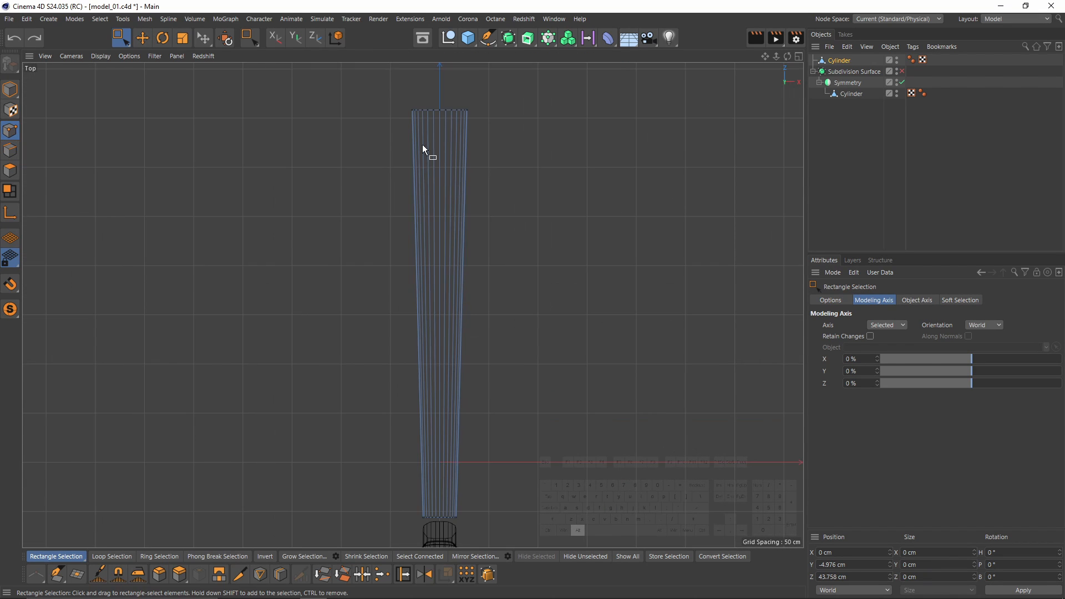
{"action": "left_click_drag", "start_coordinate": [388, 79], "coordinate": [465, 146]}
{"action": "middle_click_drag", "start_coordinate": [504, 385], "coordinate": [498, 123], "text": "alt"}
{"action": "middle_click_drag", "start_coordinate": [462, 532], "coordinate": [432, 284], "text": "alt"}
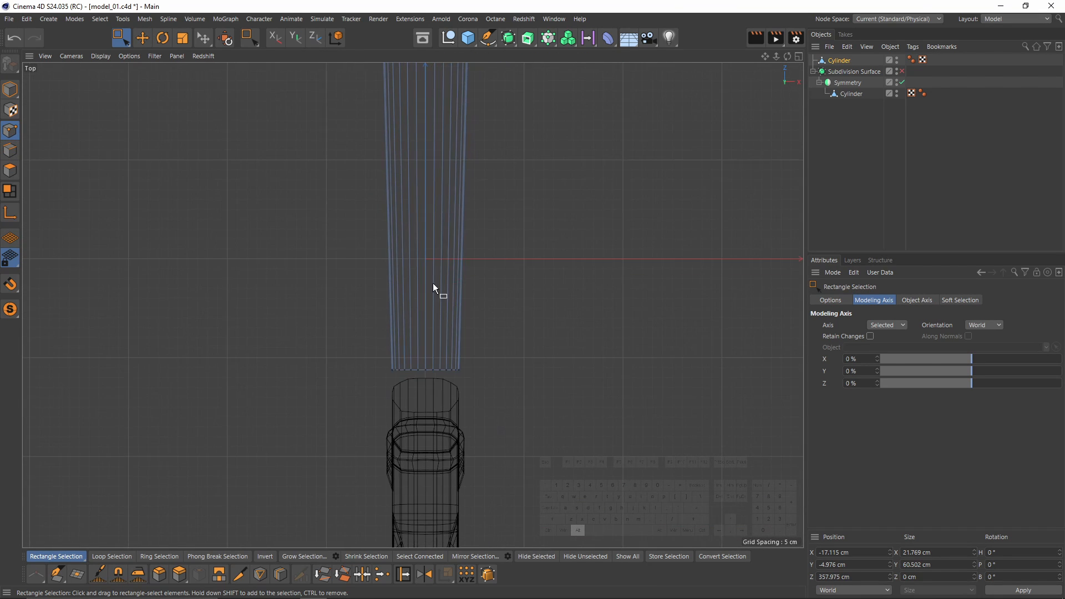
{"action": "scroll", "coordinate": [432, 284], "scroll_direction": "up", "scroll_amount": 2}
{"action": "left_click_drag", "start_coordinate": [351, 360], "coordinate": [421, 426], "text": "shift"}
{"action": "key", "text": "Delete"}
Select the half cylinder's open end loop of edges that faces the hammer body.
{"action": "middle_click", "coordinate": [421, 414]}
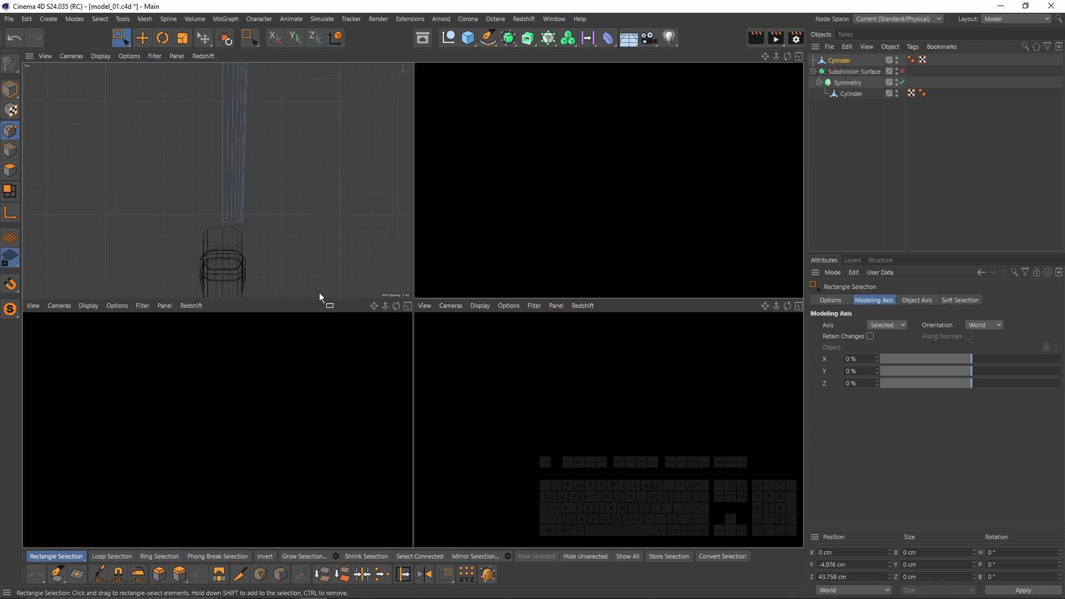
{"action": "middle_click", "coordinate": [310, 283]}
{"action": "left_click", "coordinate": [9, 150]}
{"action": "key", "text": "e"}
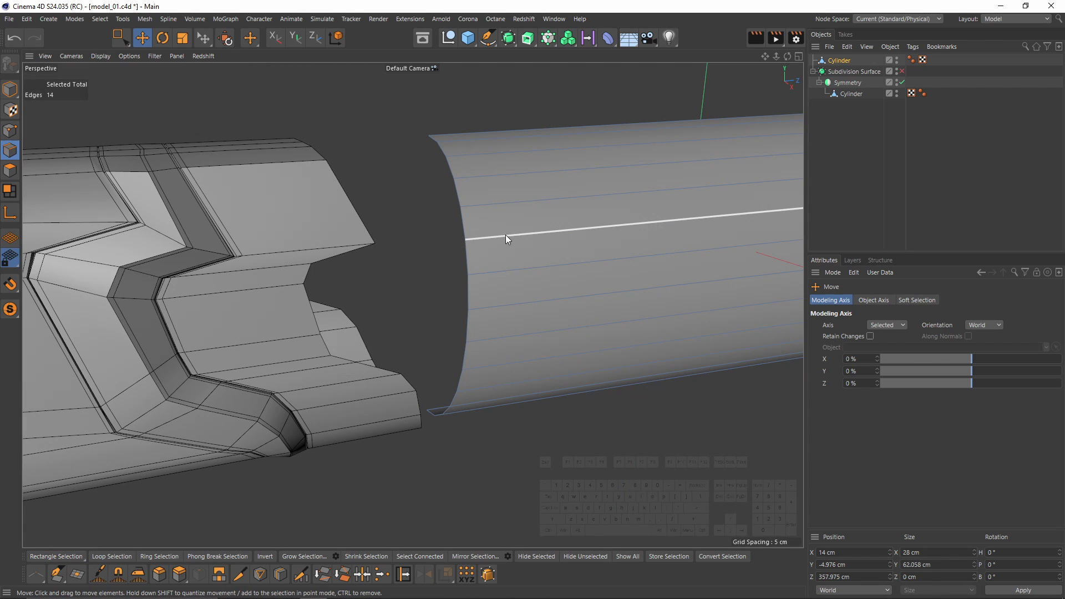
{"action": "double_click", "coordinate": [465, 222]}
{"action": "left_click_drag", "start_coordinate": [614, 220], "coordinate": [547, 207], "text": "alt"}
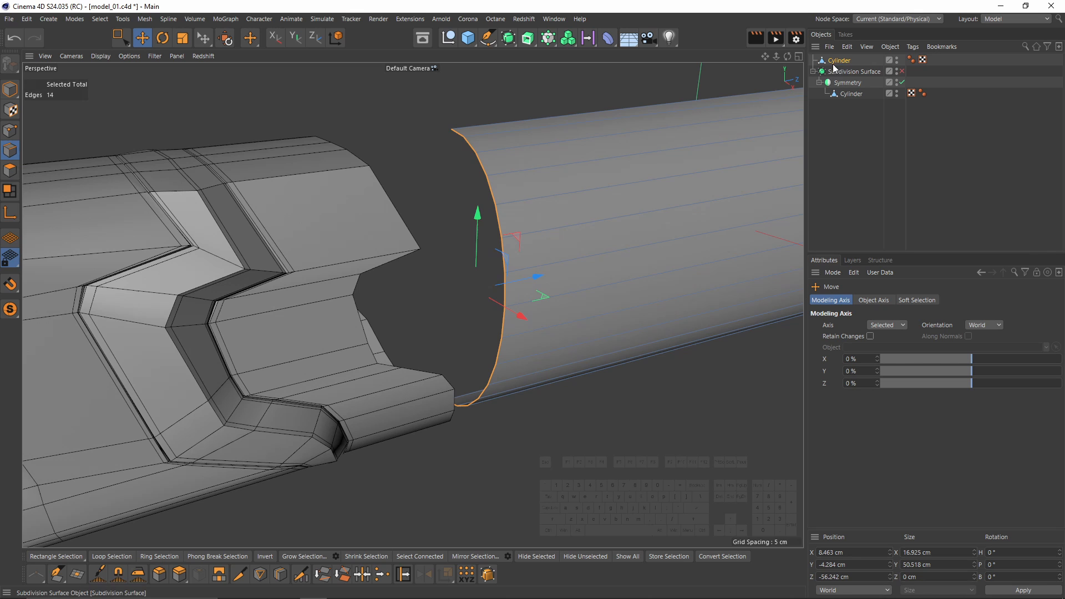
Place the handle cylinder inside the Symmetry object and merge it with the body mesh using Connect Objects + Delete.
{"action": "left_click_drag", "start_coordinate": [835, 62], "coordinate": [849, 82]}
{"action": "left_click", "coordinate": [851, 93], "text": "ctrl"}
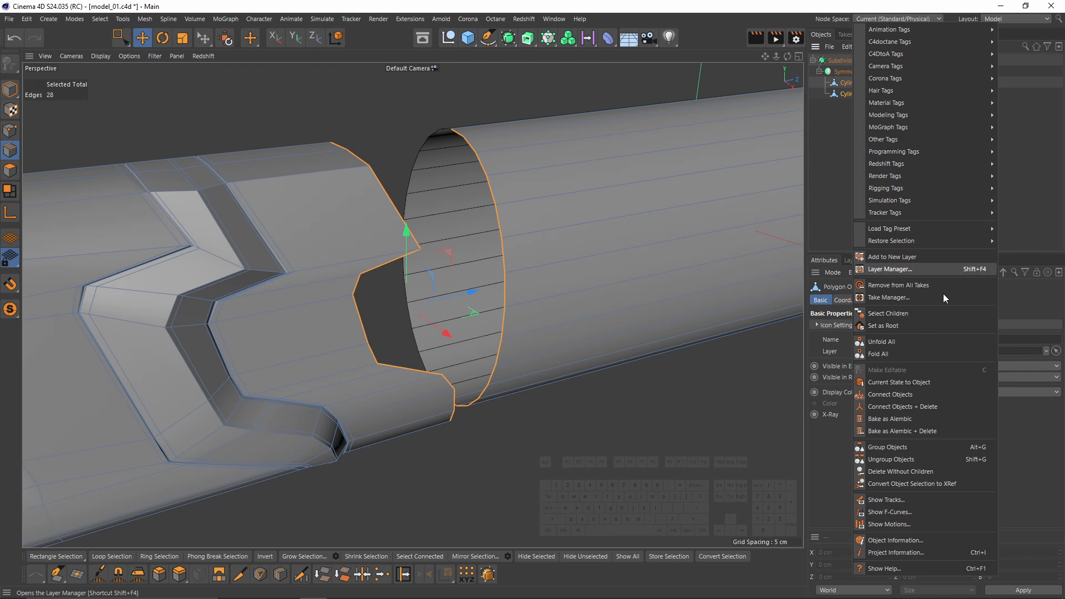
{"action": "left_click", "coordinate": [925, 407]}
Bridge the gap between the body's open border and the handle's end loop with new polygons using Stitch and Sew.
{"action": "left_click_drag", "start_coordinate": [579, 296], "coordinate": [480, 198], "text": "alt"}
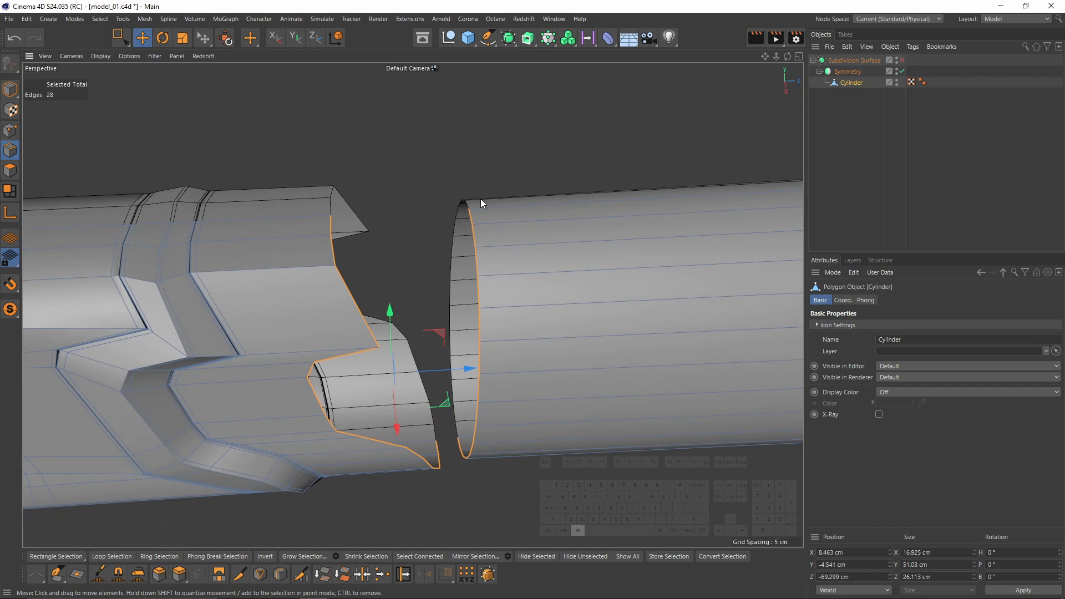
{"action": "right_click", "coordinate": [593, 277]}
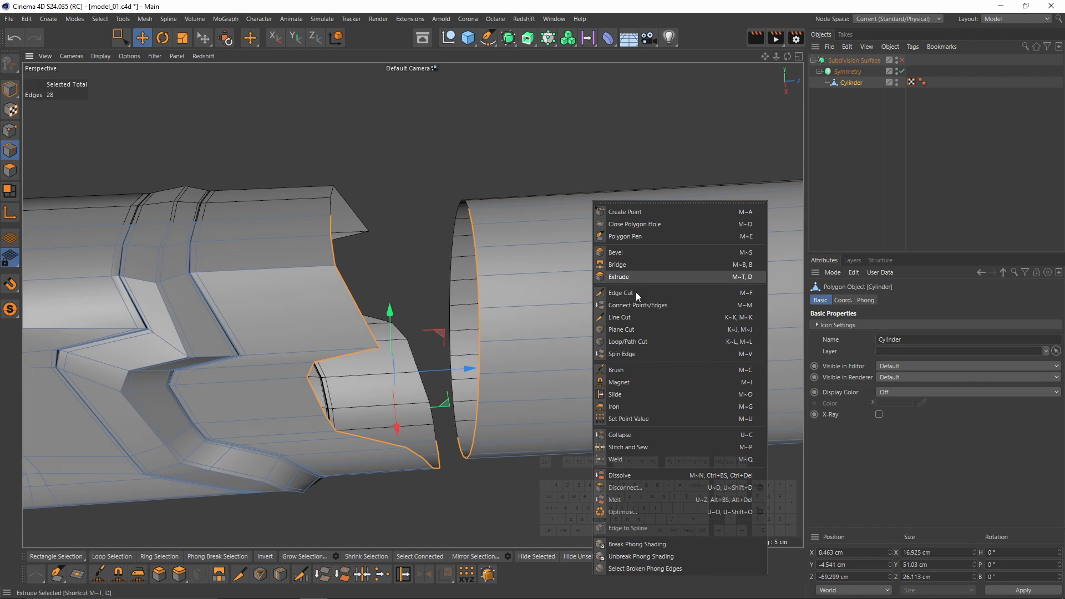
{"action": "left_click", "coordinate": [654, 447]}
{"action": "left_click_drag", "start_coordinate": [621, 311], "coordinate": [564, 228], "text": "alt"}
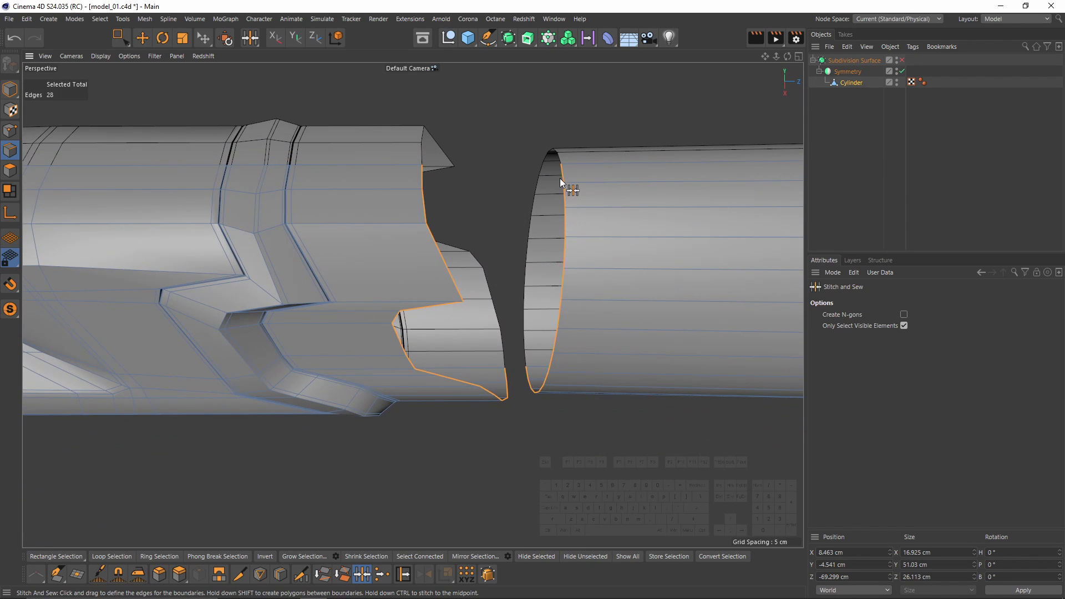
{"action": "left_click_drag", "start_coordinate": [561, 165], "coordinate": [422, 166]}
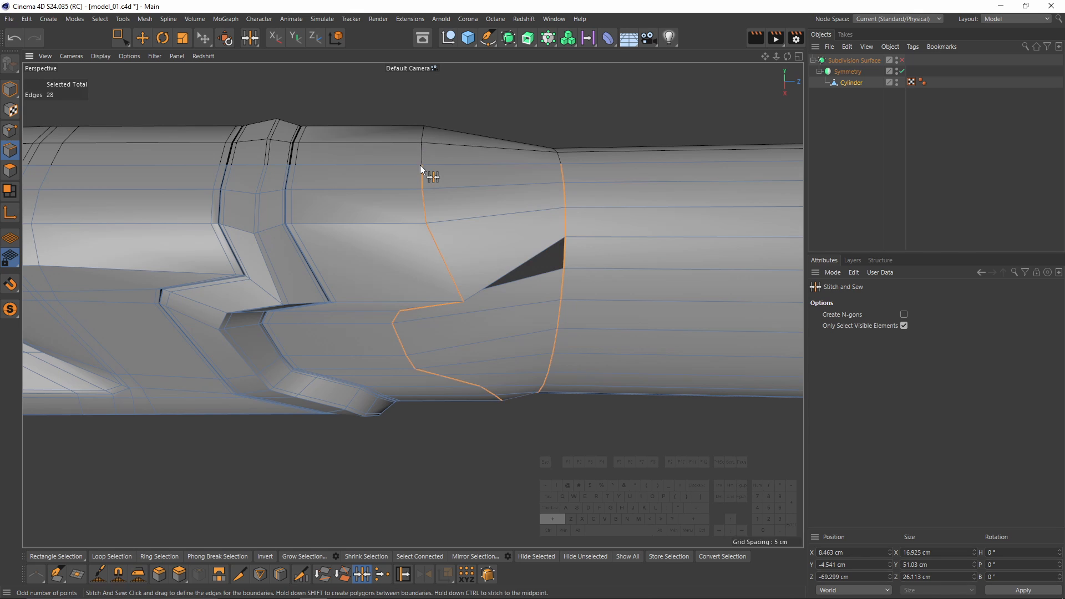
Slide the protruding corner point of the body's seam upward along its edge by about 58.3%.
{"action": "left_click_drag", "start_coordinate": [537, 268], "coordinate": [540, 217], "text": "alt"}
{"action": "key", "text": "ctrl+z"}
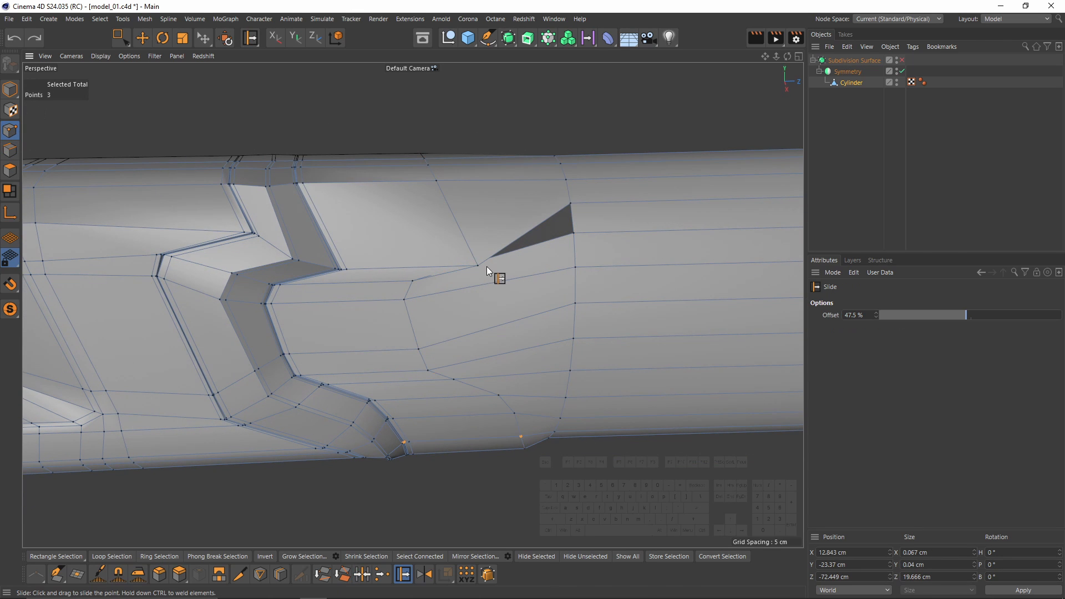
{"action": "left_click_drag", "start_coordinate": [478, 265], "coordinate": [457, 214]}
{"action": "left_click_drag", "start_coordinate": [499, 245], "coordinate": [445, 265], "text": "alt"}
{"action": "middle_click_drag", "start_coordinate": [446, 265], "coordinate": [487, 225], "text": "alt"}
{"action": "right_click_drag", "start_coordinate": [487, 226], "coordinate": [499, 218], "text": "alt"}
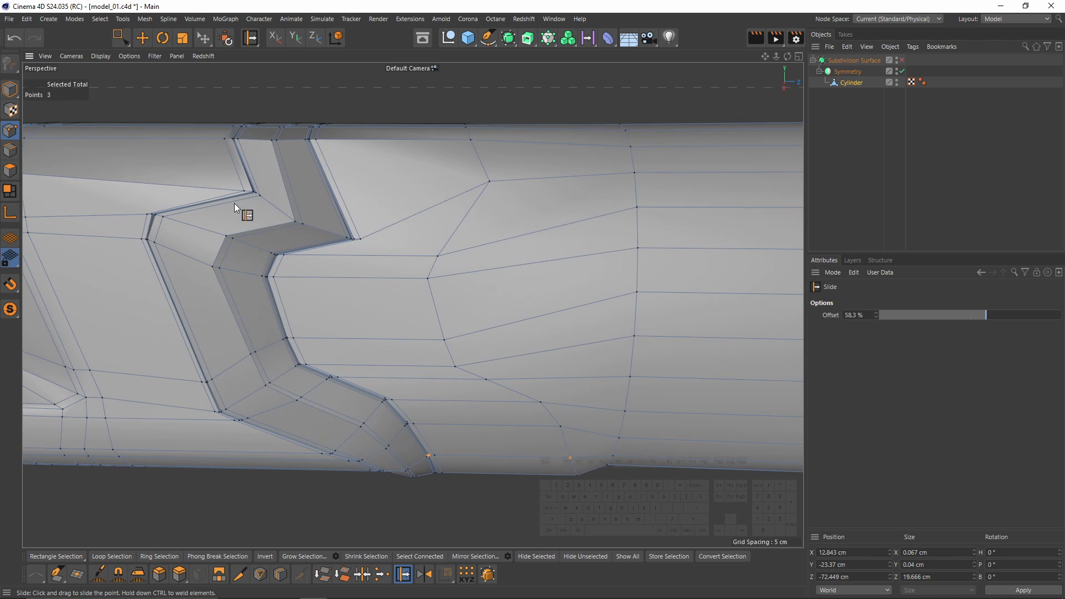
Select the four short edges at the groove's corner nearest the new joint and raise them slightly.
{"action": "left_click", "coordinate": [10, 150]}
{"action": "right_click_drag", "start_coordinate": [315, 228], "coordinate": [366, 244], "text": "alt"}
{"action": "key", "text": "space"}
{"action": "left_click_drag", "start_coordinate": [343, 229], "coordinate": [392, 258]}
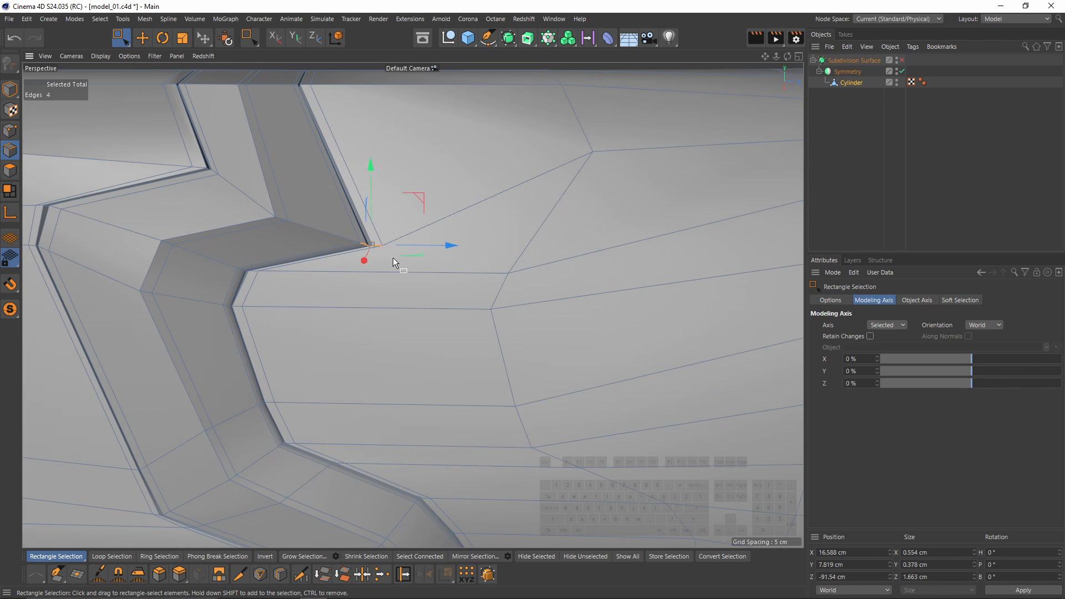
{"action": "key", "text": "space"}
{"action": "left_click_drag", "start_coordinate": [361, 211], "coordinate": [361, 210]}
{"action": "right_click_drag", "start_coordinate": [498, 216], "coordinate": [467, 229], "text": "alt"}
{"action": "middle_click_drag", "start_coordinate": [466, 230], "coordinate": [455, 245], "text": "alt"}
{"action": "left_click", "coordinate": [14, 38]}
Slide two upper points of the seam along their edges to smooth the flow into the handle.
{"action": "left_click", "coordinate": [10, 130]}
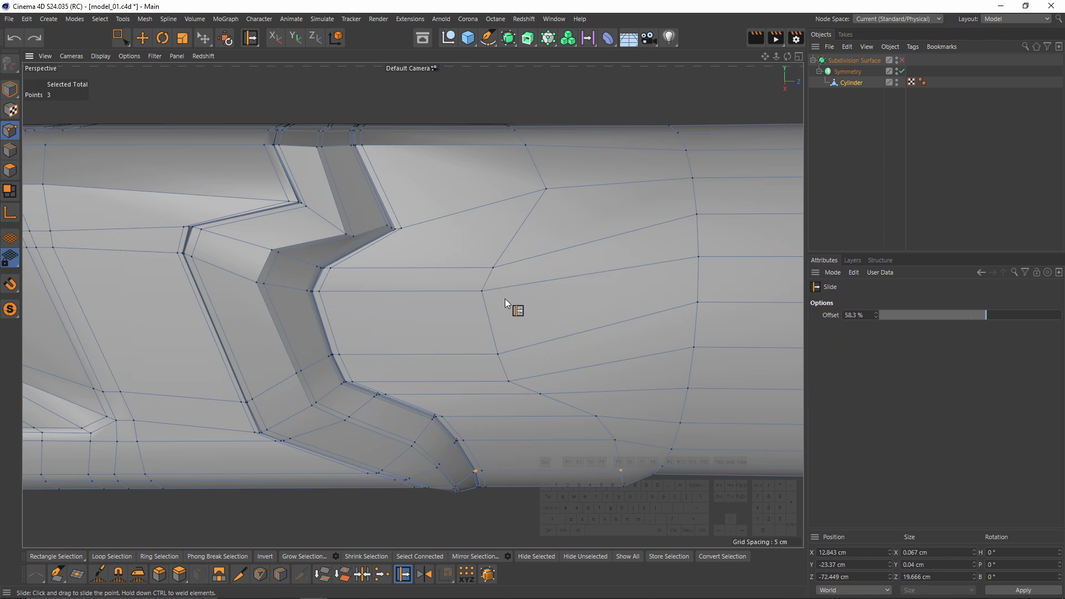
{"action": "left_click_drag", "start_coordinate": [493, 267], "coordinate": [505, 249]}
{"action": "left_click_drag", "start_coordinate": [541, 189], "coordinate": [529, 191]}
Slide three points in the middle of the seam upward along their edges to space the joint's edges more evenly.
{"action": "right_click_drag", "start_coordinate": [530, 191], "coordinate": [531, 211], "text": "alt"}
{"action": "middle_click_drag", "start_coordinate": [531, 212], "coordinate": [455, 227], "text": "alt"}
{"action": "right_click_drag", "start_coordinate": [455, 227], "coordinate": [477, 285], "text": "alt"}
{"action": "left_click_drag", "start_coordinate": [389, 253], "coordinate": [379, 236]}
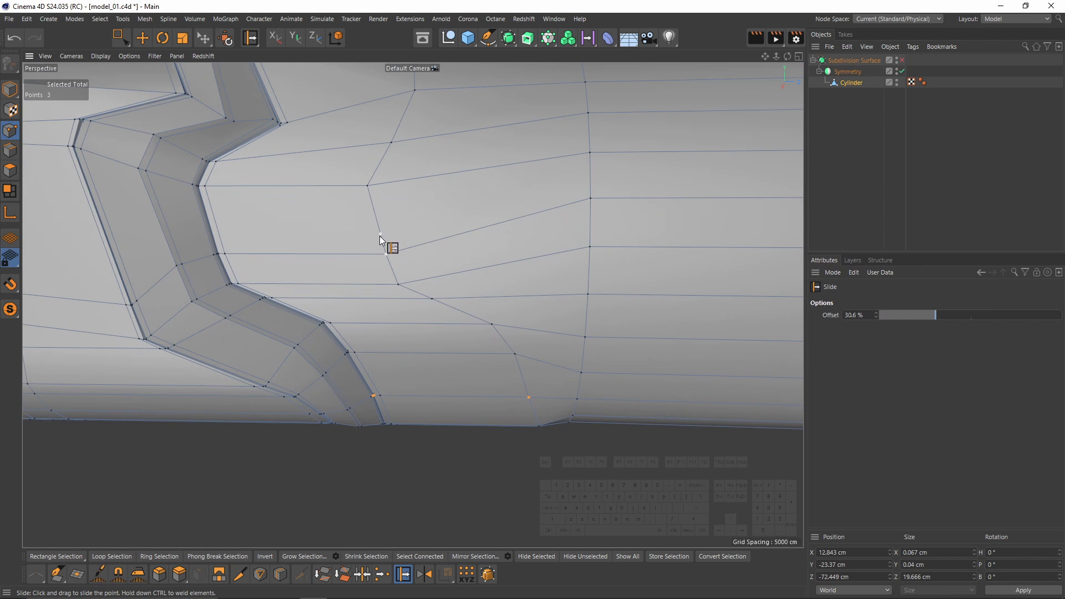
{"action": "left_click_drag", "start_coordinate": [401, 283], "coordinate": [393, 257]}
{"action": "middle_click_drag", "start_coordinate": [431, 308], "coordinate": [432, 270], "text": "alt"}
{"action": "left_click_drag", "start_coordinate": [433, 259], "coordinate": [424, 246]}
{"action": "right_click_drag", "start_coordinate": [458, 244], "coordinate": [439, 236], "text": "alt"}
Slide a point on the lower part of the seam along its edge by about 4.5%.
{"action": "middle_click_drag", "start_coordinate": [439, 236], "coordinate": [447, 193], "text": "alt"}
{"action": "left_click_drag", "start_coordinate": [448, 193], "coordinate": [387, 189], "text": "alt"}
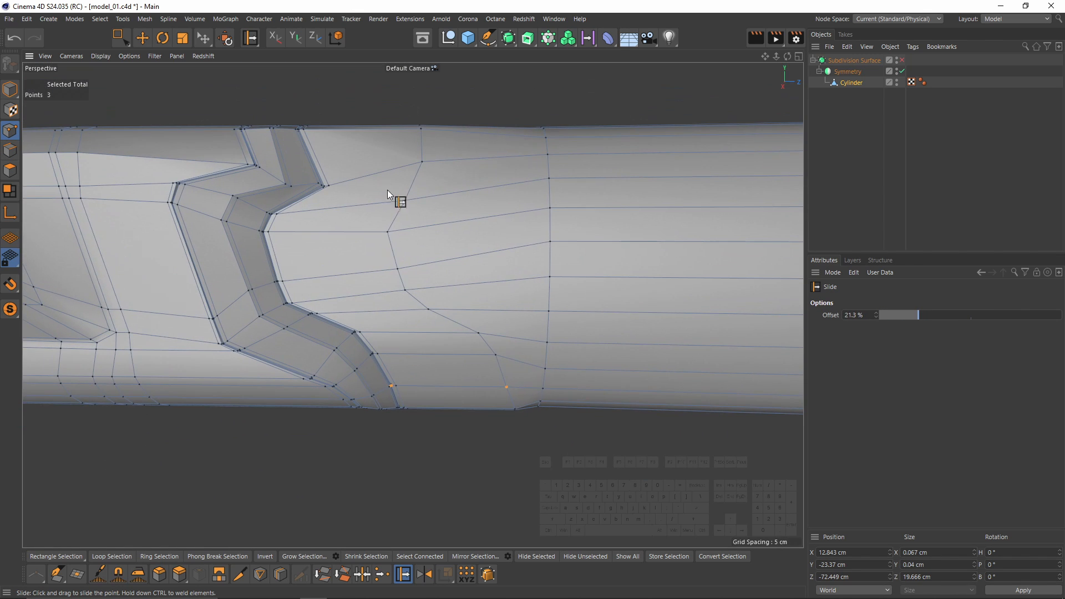
{"action": "right_click_drag", "start_coordinate": [490, 359], "coordinate": [481, 318], "text": "alt"}
{"action": "left_click_drag", "start_coordinate": [476, 324], "coordinate": [454, 268]}
{"action": "middle_click_drag", "start_coordinate": [454, 267], "coordinate": [433, 301], "text": "alt"}
{"action": "right_click_drag", "start_coordinate": [433, 302], "coordinate": [440, 312], "text": "alt"}
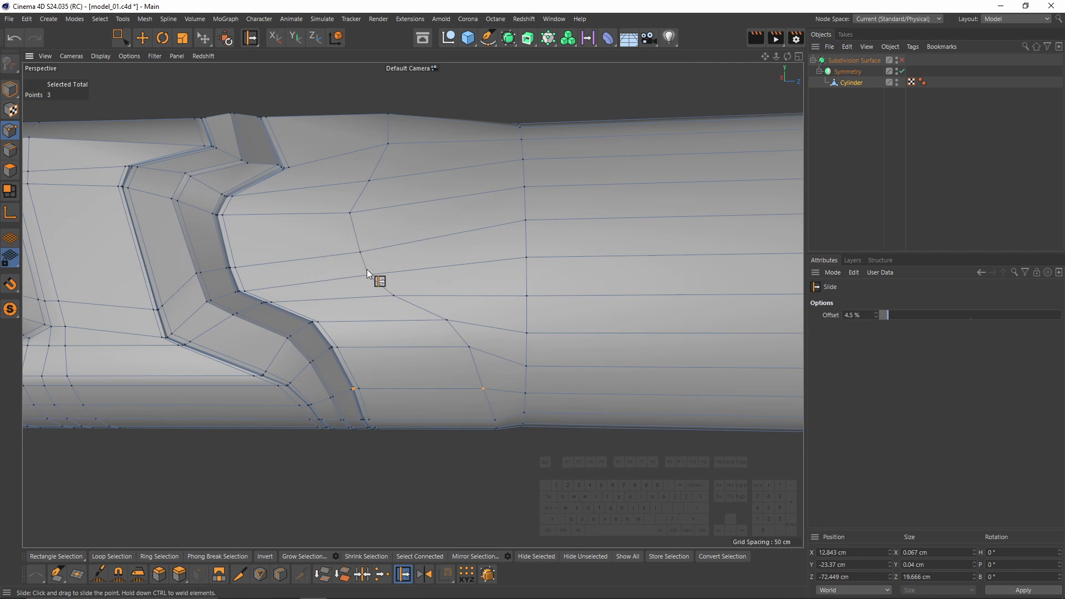
{"action": "left_click_drag", "start_coordinate": [367, 268], "coordinate": [426, 294], "text": "alt"}
{"action": "right_click_drag", "start_coordinate": [426, 294], "coordinate": [361, 260], "text": "alt"}
{"action": "middle_click_drag", "start_coordinate": [360, 261], "coordinate": [471, 284], "text": "alt"}
{"action": "left_click_drag", "start_coordinate": [459, 318], "coordinate": [470, 361], "text": "alt"}
{"action": "left_click_drag", "start_coordinate": [326, 325], "coordinate": [583, 215], "text": "alt"}
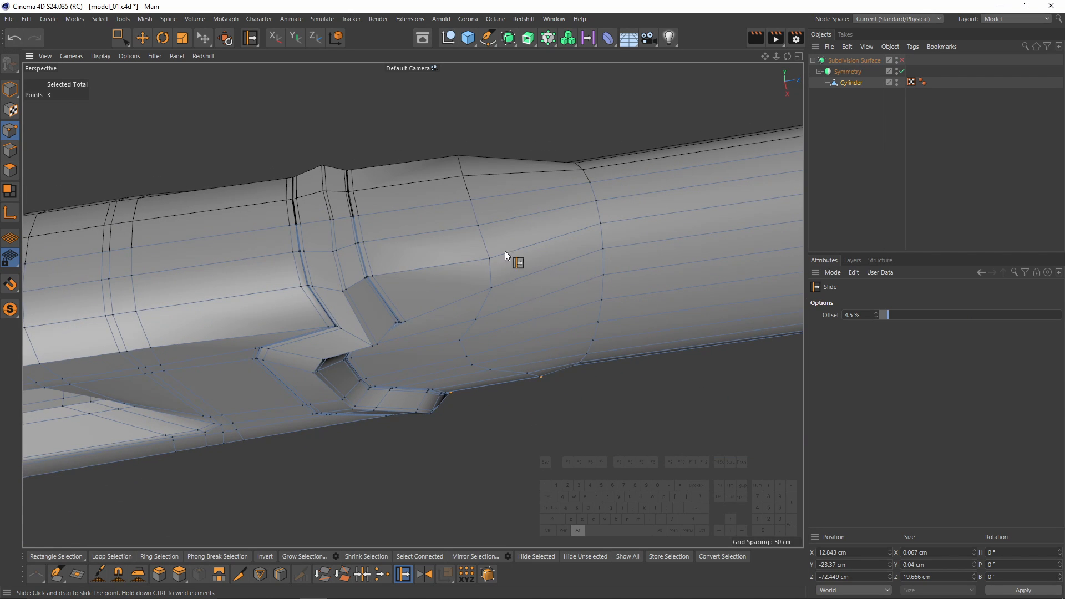
Select the lower edges of the loop beside the zigzag groove and move them about 4.8 cm with Edge Slide.
{"action": "left_click_drag", "start_coordinate": [505, 251], "coordinate": [465, 356], "text": "alt"}
{"action": "left_click", "coordinate": [10, 150]}
{"action": "key", "text": "e"}
{"action": "key", "text": "space"}
{"action": "left_click_drag", "start_coordinate": [432, 239], "coordinate": [549, 479]}
{"action": "key", "text": "space"}
{"action": "key", "text": "m"}
{"action": "key", "text": "o"}
{"action": "left_click_drag", "start_coordinate": [513, 408], "coordinate": [470, 415]}
Set the Edge Slide offset mode to Proportional and slide the selected edges about 40% toward the groove.
{"action": "left_click", "coordinate": [919, 350]}
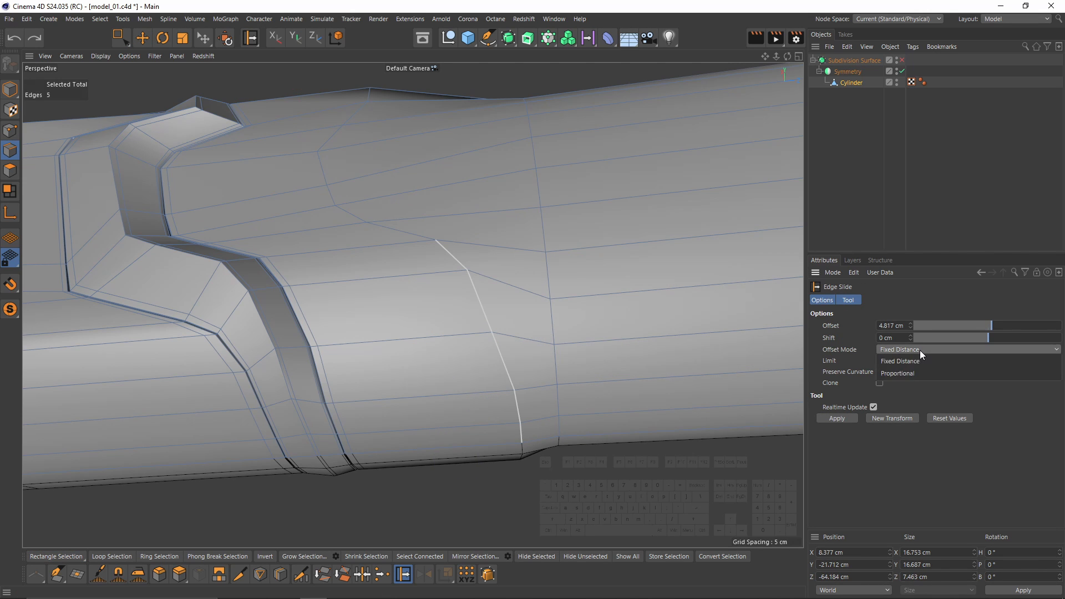
{"action": "left_click", "coordinate": [913, 376]}
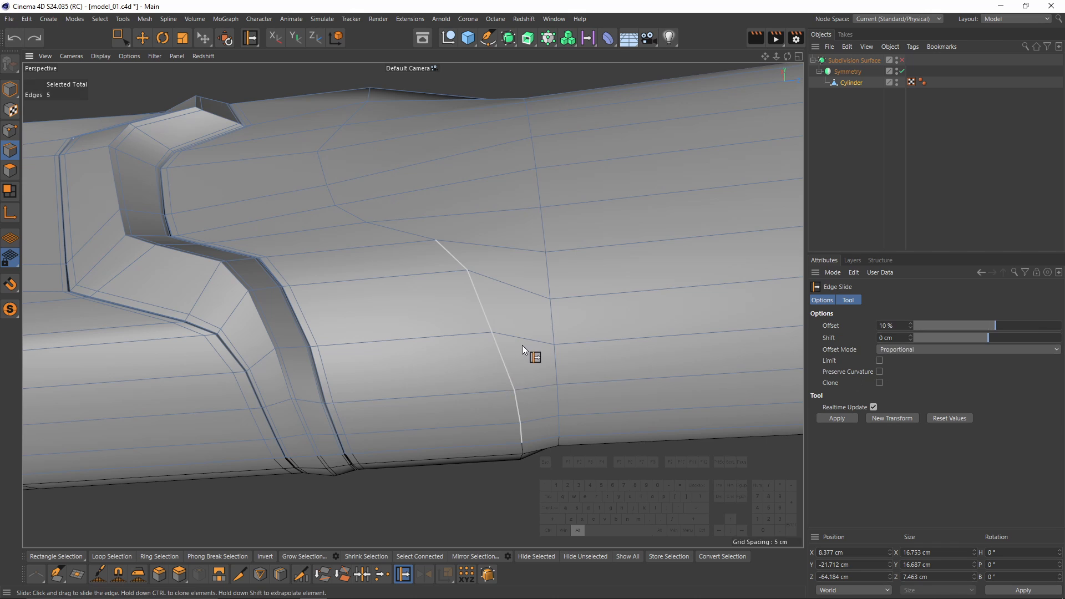
{"action": "mouse_move", "coordinate": [521, 345]}
{"action": "left_mouse_down", "text": "alt"}
{"action": "mouse_move", "coordinate": [539, 311]}
{"action": "mouse_move", "coordinate": [538, 356]}
{"action": "left_mouse_up", "text": "alt"}
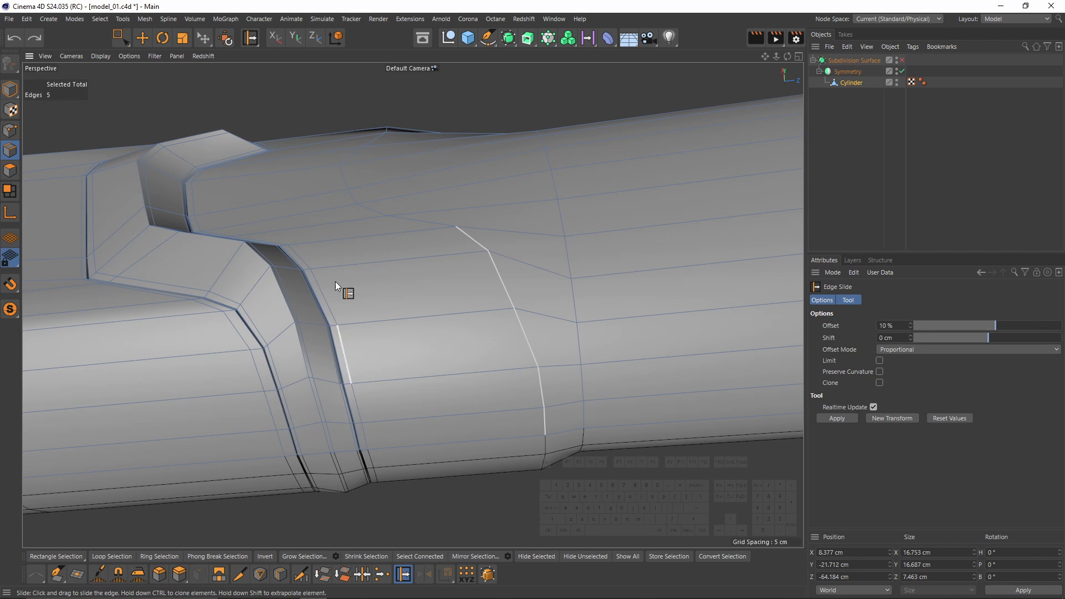
{"action": "left_click", "coordinate": [524, 349]}
{"action": "left_click_drag", "start_coordinate": [524, 348], "coordinate": [455, 362]}
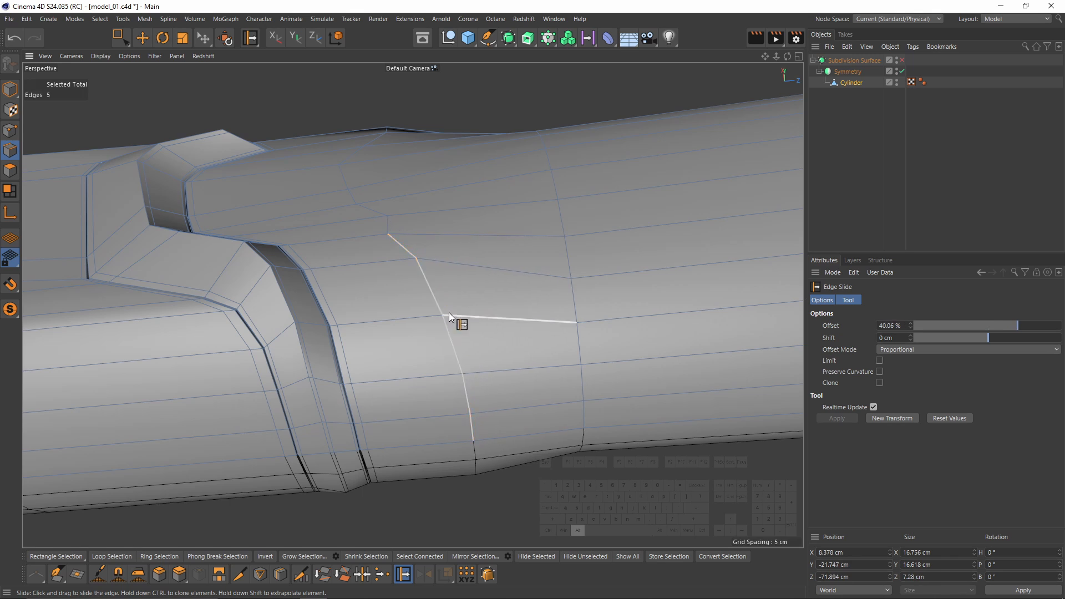
Slide a point on the lower part of the loop beside the groove to even its curve.
{"action": "left_click_drag", "start_coordinate": [448, 311], "coordinate": [451, 329], "text": "alt"}
{"action": "left_click", "coordinate": [10, 131]}
{"action": "left_click_drag", "start_coordinate": [544, 299], "coordinate": [581, 296], "text": "alt"}
{"action": "left_click_drag", "start_coordinate": [425, 280], "coordinate": [427, 288]}
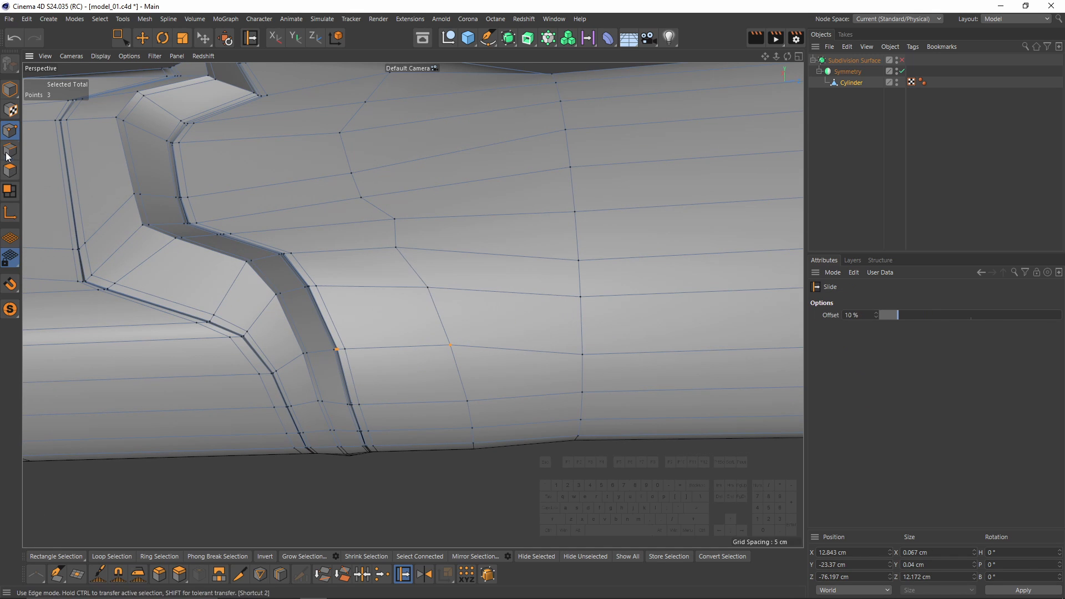
Slide the short edge crossing the groove's lower arm by about -21%.
{"action": "left_click", "coordinate": [10, 151]}
{"action": "key", "text": "space"}
{"action": "key", "text": "space"}
{"action": "left_click_drag", "start_coordinate": [269, 280], "coordinate": [310, 300]}
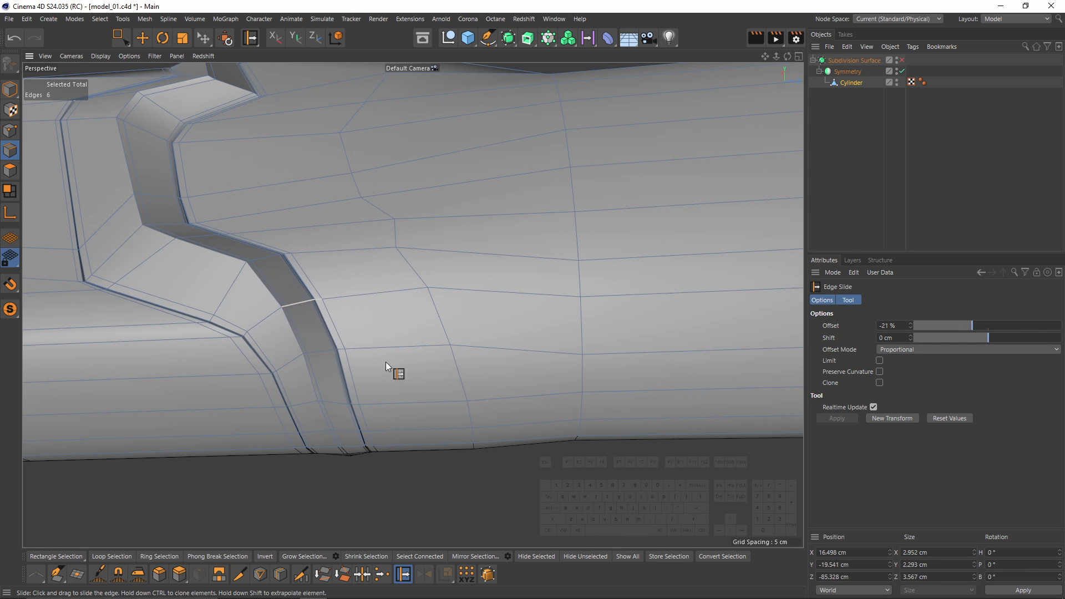
Slide individual points on the lower halves of the two loops beside the groove to refine their spacing.
{"action": "left_click", "coordinate": [10, 131]}
{"action": "left_click_drag", "start_coordinate": [431, 292], "coordinate": [431, 294]}
{"action": "left_click_drag", "start_coordinate": [432, 297], "coordinate": [471, 328], "text": "alt"}
{"action": "left_click_drag", "start_coordinate": [577, 355], "coordinate": [575, 349]}
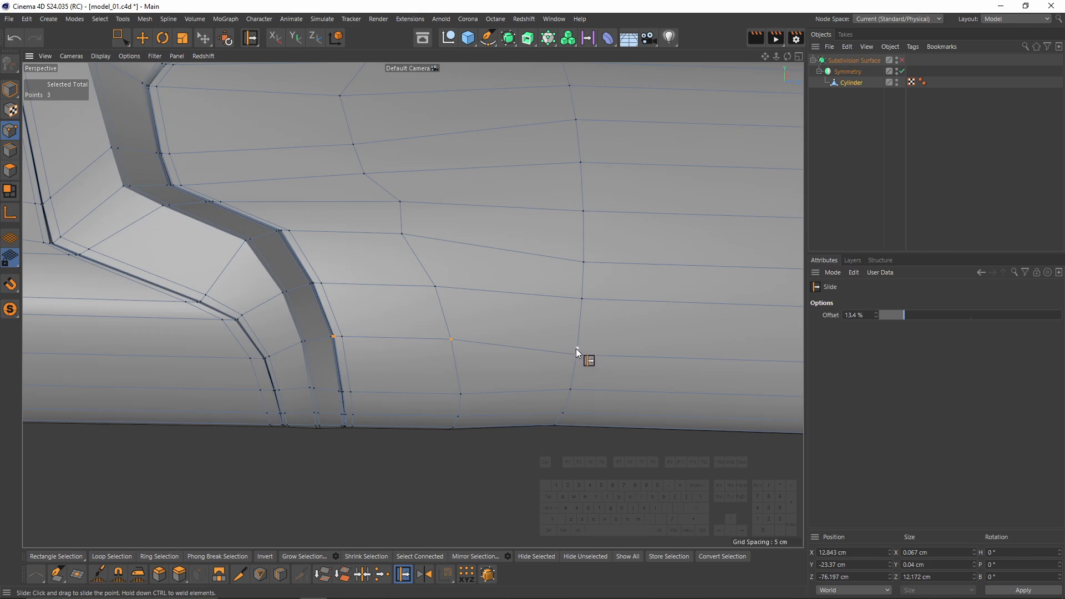
Select the full edge loop beside the groove and check the surface with subdivision smoothing switched on.
{"action": "left_click_drag", "start_coordinate": [452, 321], "coordinate": [451, 264], "text": "alt"}
{"action": "left_click_drag", "start_coordinate": [443, 359], "coordinate": [454, 333], "text": "alt"}
{"action": "left_click", "coordinate": [10, 151]}
{"action": "key", "text": "e"}
{"action": "key", "text": "q"}
{"action": "double_click", "coordinate": [364, 284]}
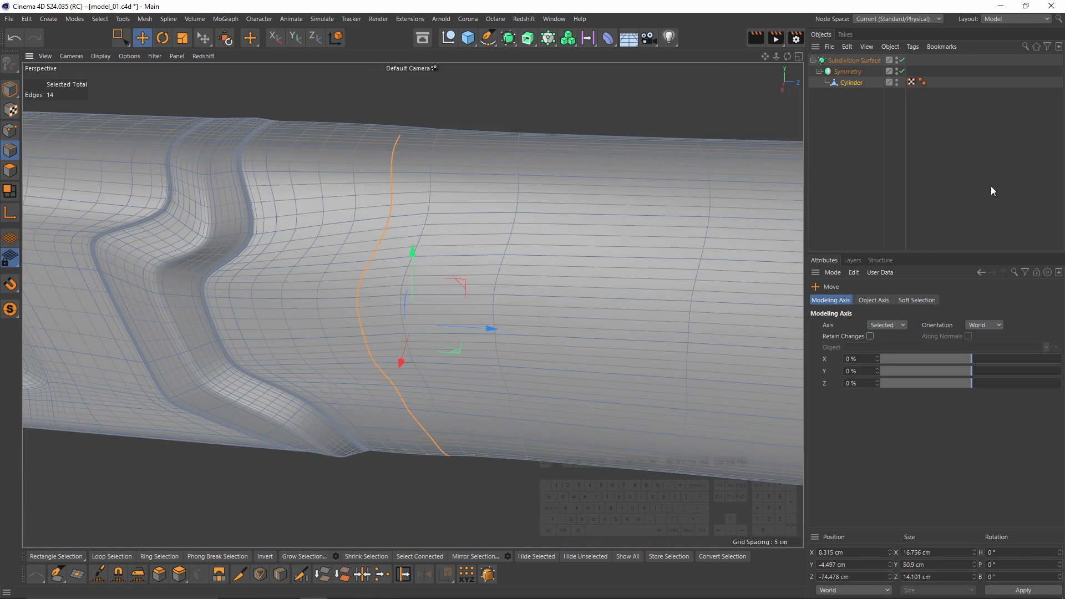
{"action": "left_click", "coordinate": [992, 190]}
{"action": "left_click_drag", "start_coordinate": [466, 288], "coordinate": [519, 365], "text": "alt"}
{"action": "key", "text": "ctrl+z"}
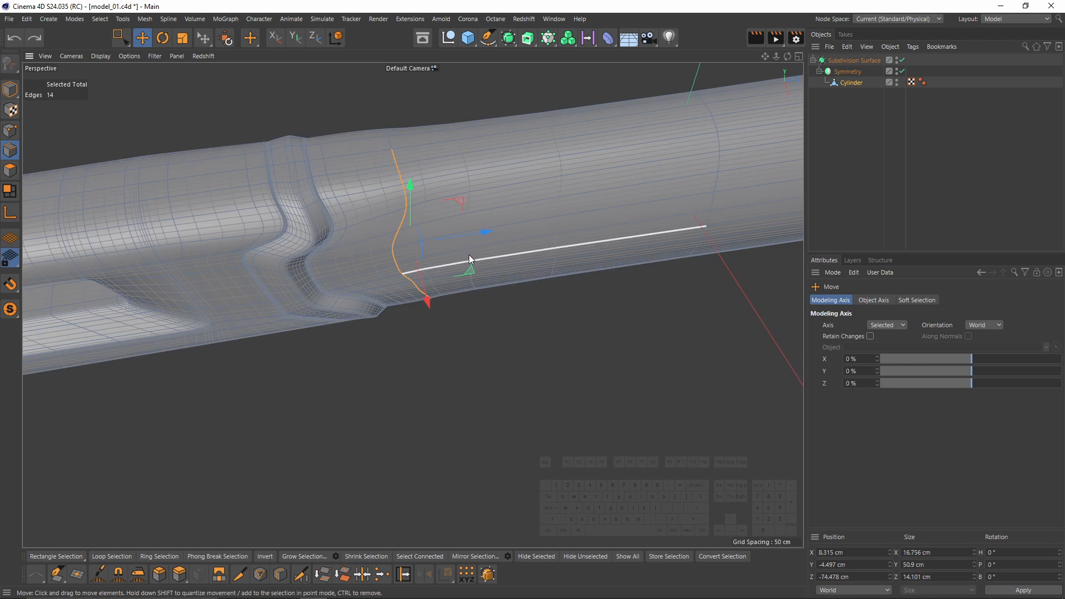
{"action": "key", "text": "q"}
{"action": "scroll", "coordinate": [424, 178], "scroll_direction": "up", "scroll_amount": 4}
{"action": "left_click_drag", "start_coordinate": [424, 178], "coordinate": [420, 201], "text": "alt"}
{"action": "left_click", "coordinate": [10, 130]}
{"action": "key", "text": "m"}
{"action": "key", "text": "o"}
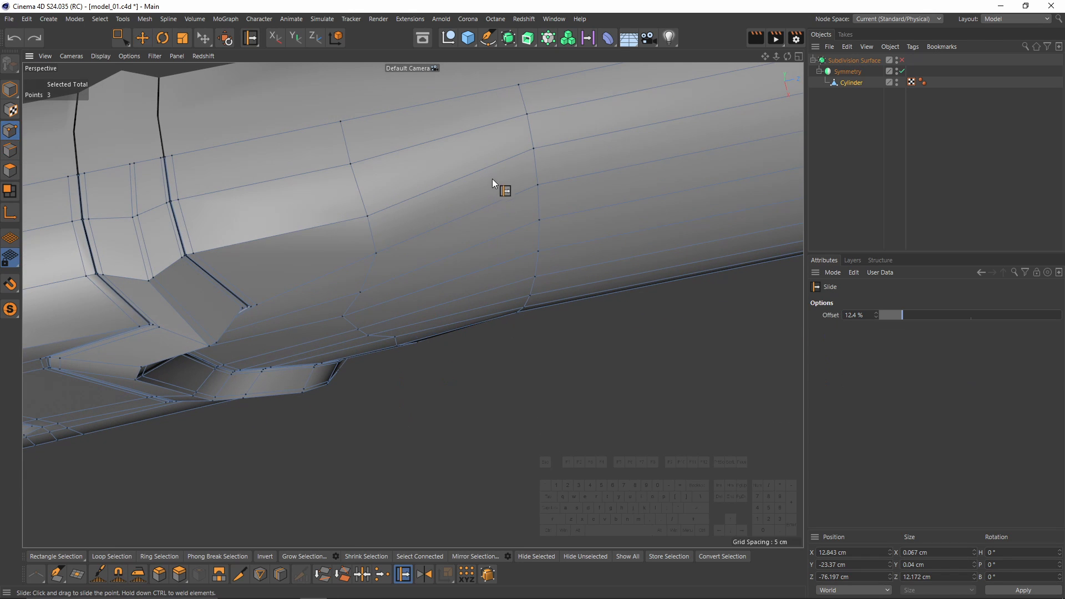
{"action": "left_click_drag", "start_coordinate": [491, 178], "coordinate": [406, 300], "text": "alt"}
{"action": "left_click_drag", "start_coordinate": [423, 256], "coordinate": [355, 258], "text": "alt"}
{"action": "key", "text": "e"}
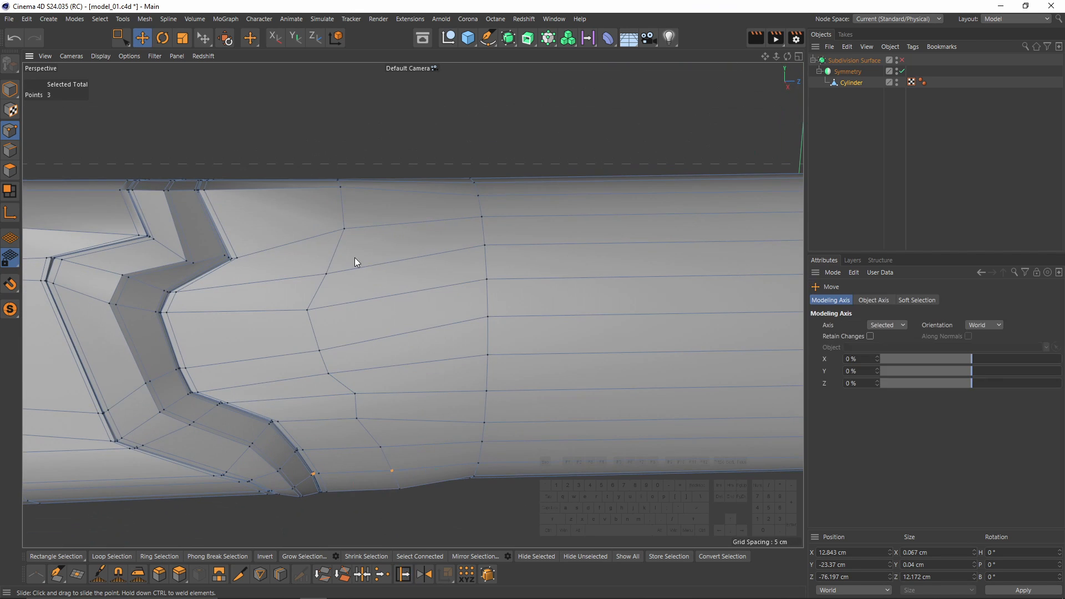
Convert the selected edge loop beside the groove into a point selection.
{"action": "left_click", "coordinate": [14, 156]}
{"action": "middle_click_drag", "start_coordinate": [453, 354], "coordinate": [491, 261], "text": "alt"}
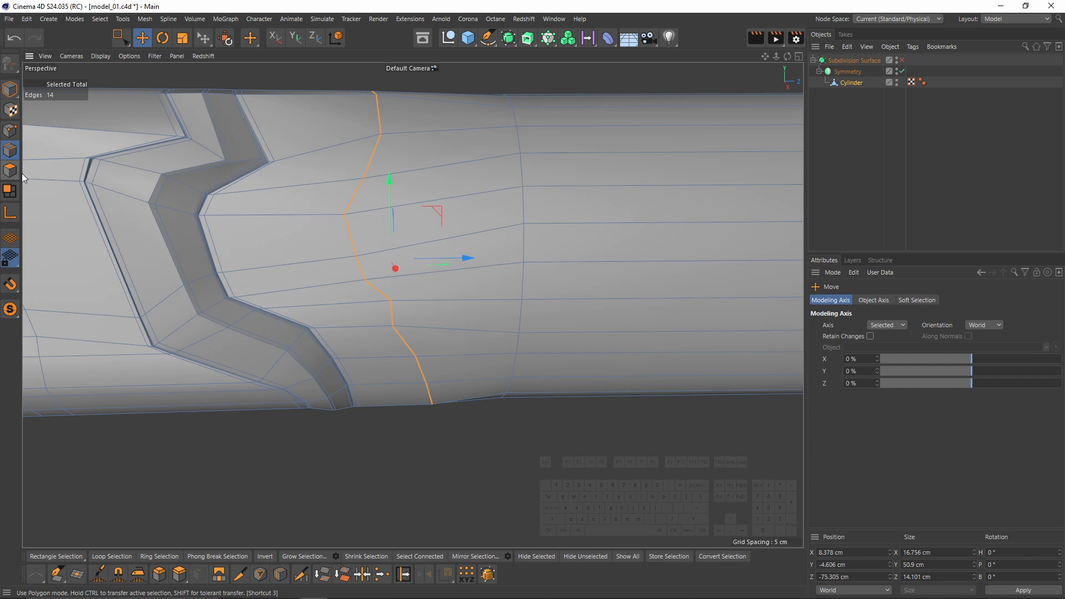
{"action": "left_click_drag", "start_coordinate": [115, 169], "coordinate": [419, 265], "text": "alt"}
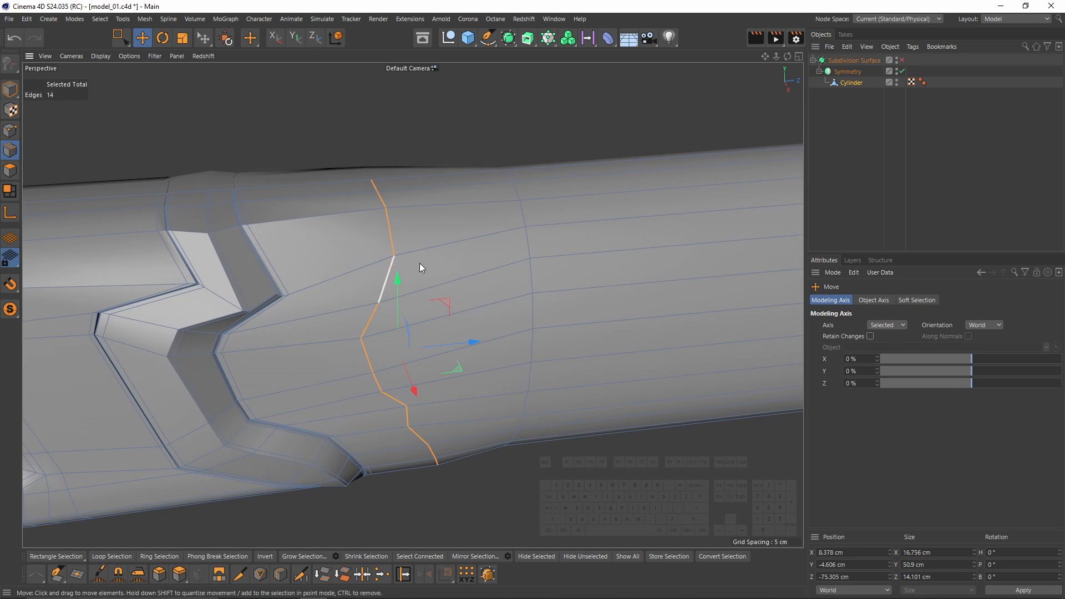
{"action": "left_click", "coordinate": [9, 131], "text": "ctrl"}
Set up the Brush tool in Smooth mode with a strength of 10%.
{"action": "right_click", "coordinate": [576, 228]}
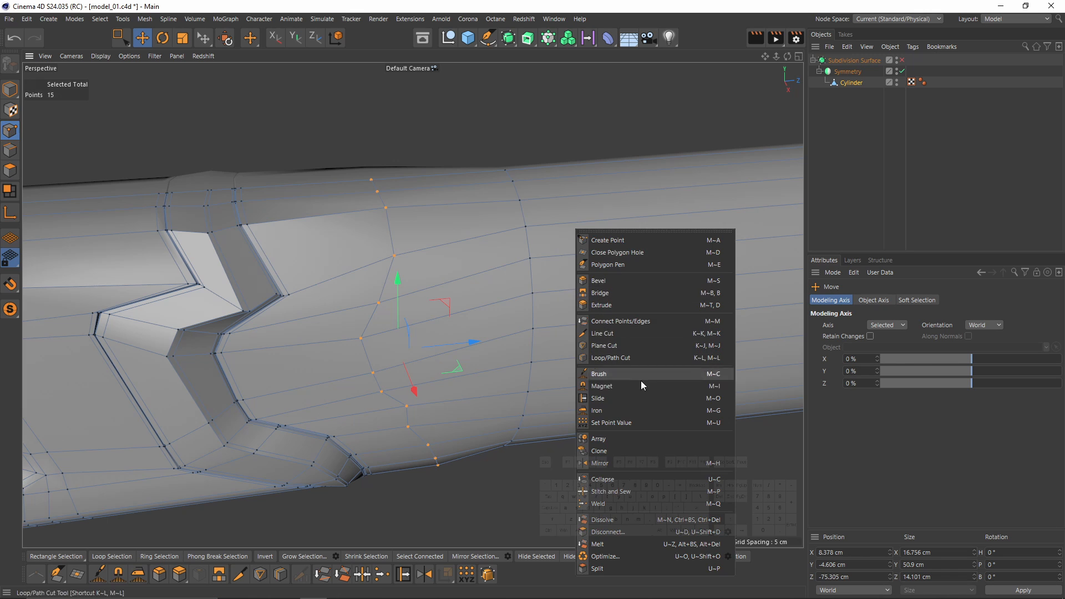
{"action": "left_click", "coordinate": [619, 375]}
{"action": "left_click_drag", "start_coordinate": [498, 348], "coordinate": [481, 317], "text": "alt"}
{"action": "left_click", "coordinate": [909, 351]}
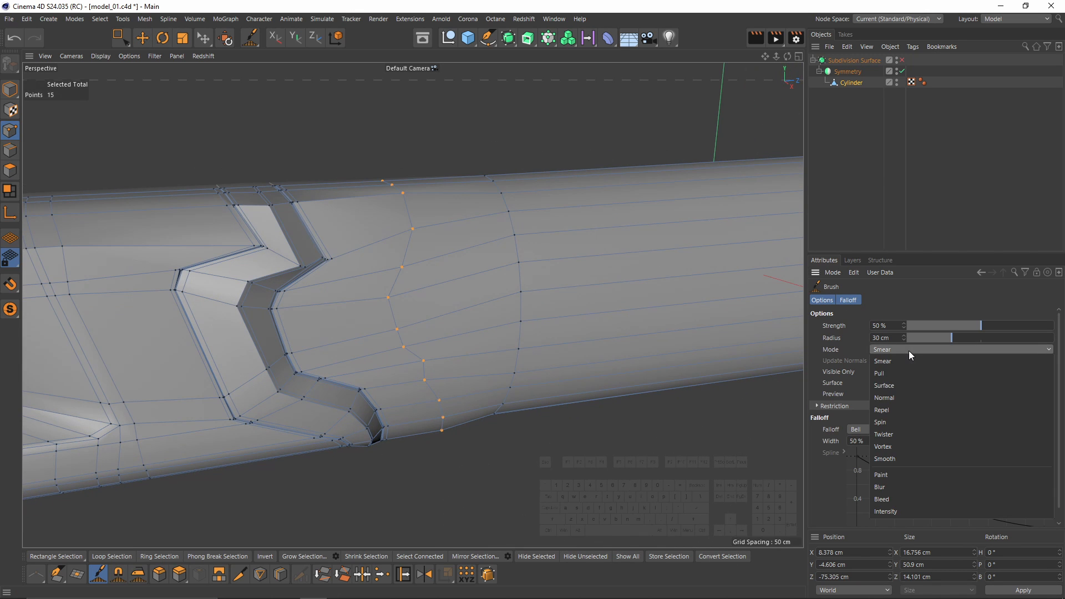
{"action": "left_click", "coordinate": [898, 460]}
{"action": "left_click_drag", "start_coordinate": [451, 367], "coordinate": [418, 309], "text": "alt"}
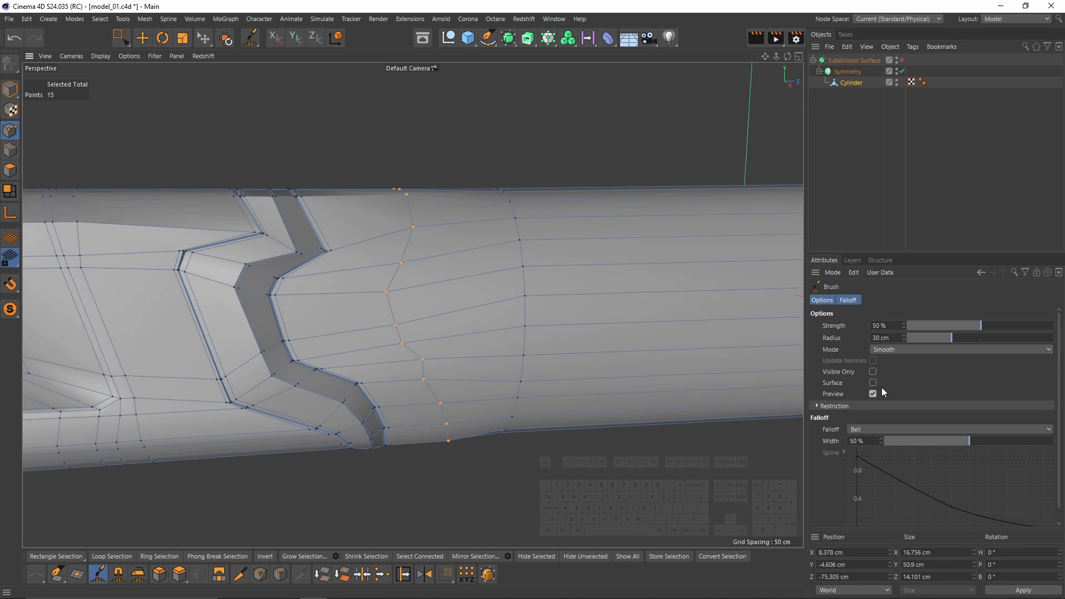
{"action": "double_click", "coordinate": [880, 325]}
{"action": "type", "text": "10"}
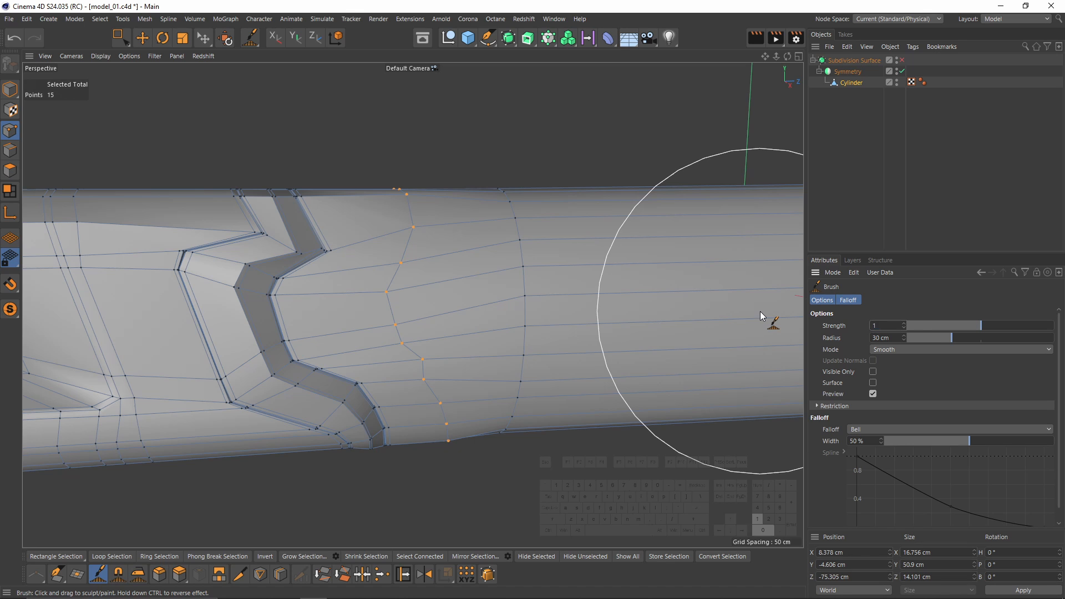
{"action": "key", "text": "Return"}
Smooth the selected loop points beside the groove with brush strokes down the side of the handle.
{"action": "mouse_move", "coordinate": [427, 294]}
{"action": "left_mouse_down"}
{"action": "mouse_move", "coordinate": [395, 315]}
{"action": "mouse_move", "coordinate": [411, 363]}
{"action": "mouse_move", "coordinate": [418, 304]}
{"action": "left_mouse_up"}
{"action": "mouse_move", "coordinate": [435, 395]}
{"action": "left_mouse_down"}
{"action": "mouse_move", "coordinate": [442, 474]}
{"action": "mouse_move", "coordinate": [460, 462]}
{"action": "left_mouse_up"}
{"action": "middle_click_drag", "start_coordinate": [465, 449], "coordinate": [421, 358], "text": "alt"}
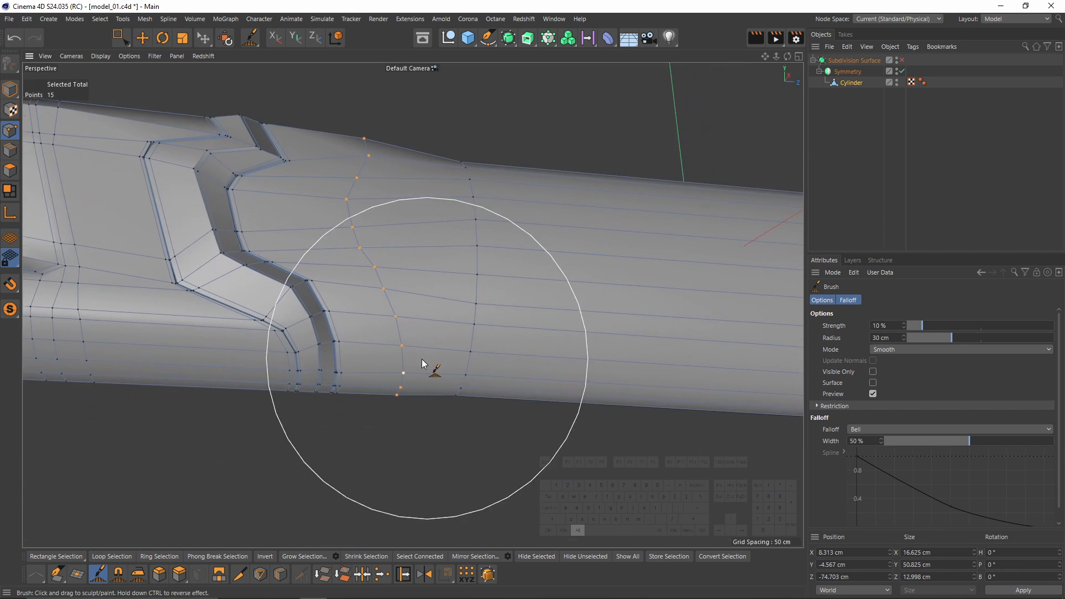
Add a loop cut around the handle in the long span behind the second loop from the groove.
{"action": "mouse_move", "coordinate": [421, 358]}
{"action": "left_mouse_down", "text": "alt"}
{"action": "mouse_move", "coordinate": [400, 418]}
{"action": "mouse_move", "coordinate": [423, 382]}
{"action": "left_mouse_up", "text": "alt"}
{"action": "right_click_drag", "start_coordinate": [422, 383], "coordinate": [393, 378], "text": "alt"}
{"action": "middle_click_drag", "start_coordinate": [393, 378], "coordinate": [312, 361], "text": "alt"}
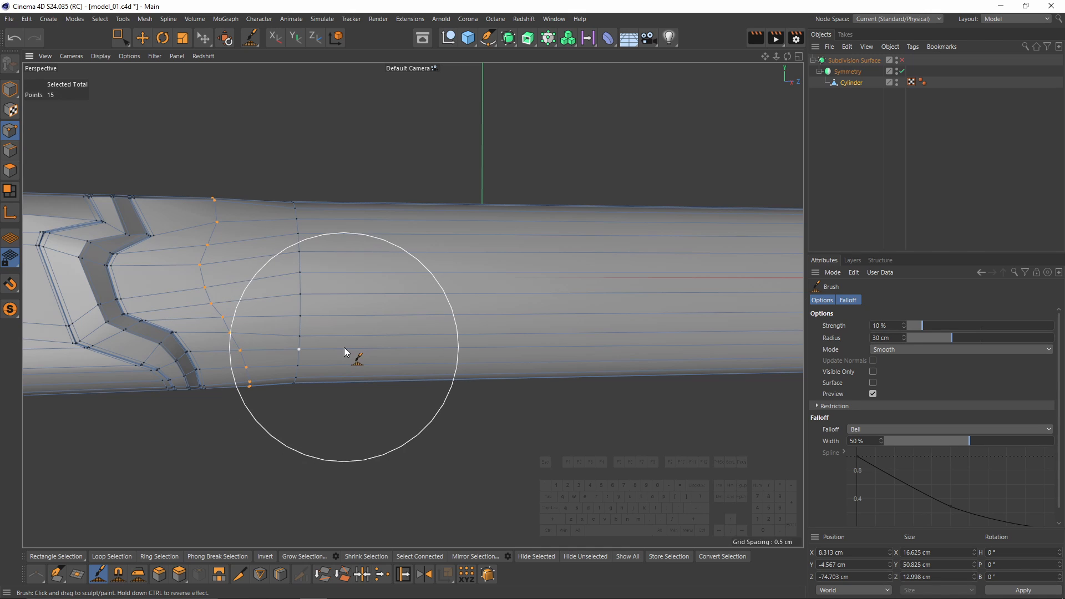
{"action": "key", "text": "k"}
{"action": "key", "text": "l"}
{"action": "left_click", "coordinate": [450, 380]}
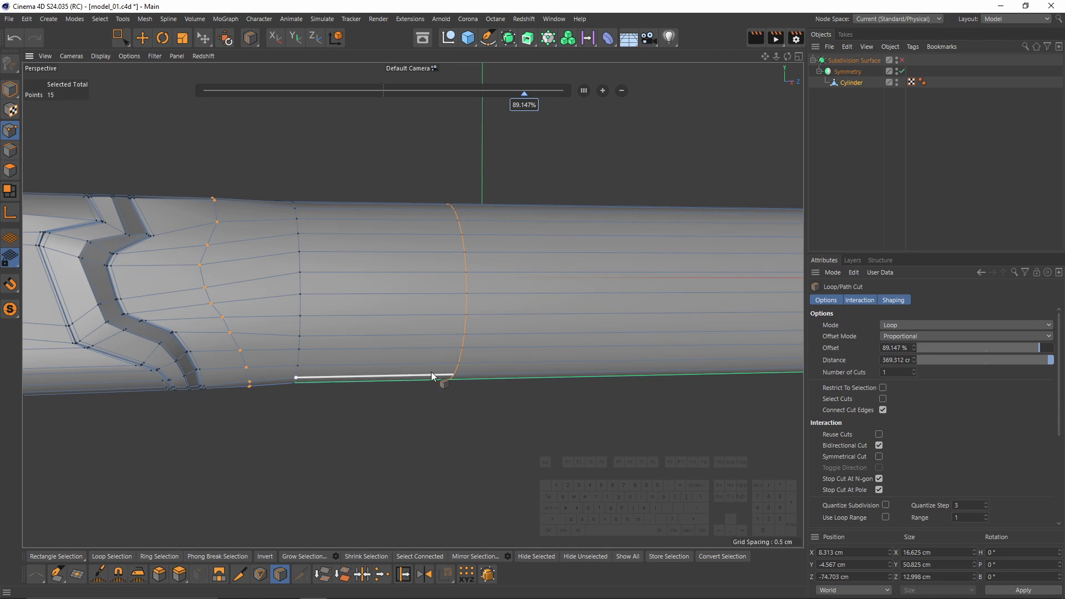
Select the second edge loop from the groove and convert it into a point selection.
{"action": "left_click", "coordinate": [9, 151]}
{"action": "key", "text": "e"}
{"action": "double_click", "coordinate": [301, 259]}
{"action": "left_click_drag", "start_coordinate": [383, 257], "coordinate": [416, 230], "text": "alt"}
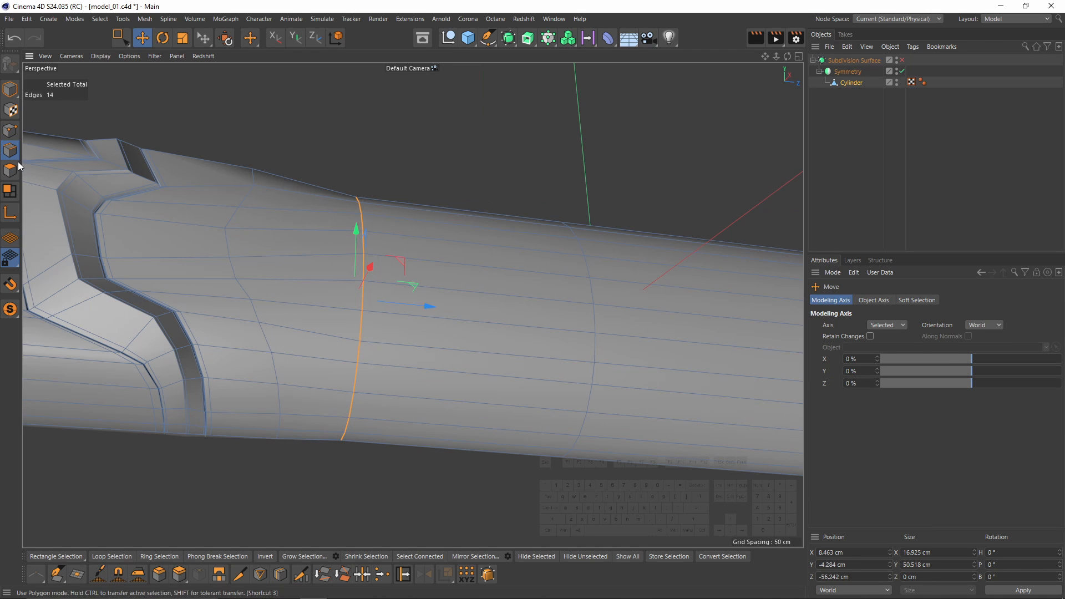
{"action": "left_click", "coordinate": [11, 131], "text": "ctrl"}
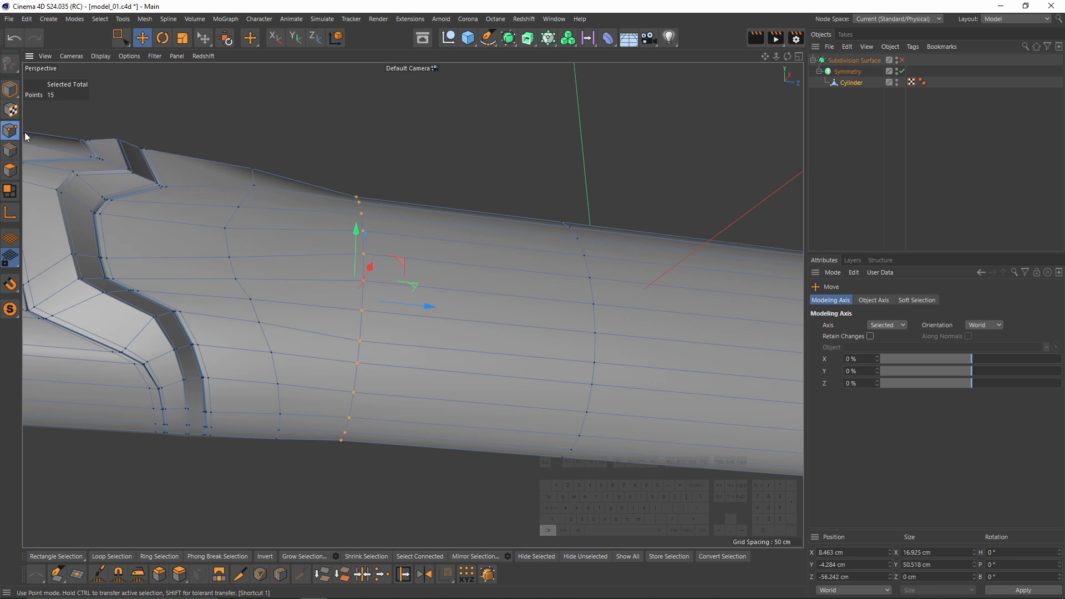
Smooth the second loop's points with the Brush in Smooth mode at 10% strength.
{"action": "key", "text": "m"}
{"action": "left_click", "coordinate": [556, 375]}
{"action": "left_click_drag", "start_coordinate": [352, 408], "coordinate": [361, 279], "text": "alt"}
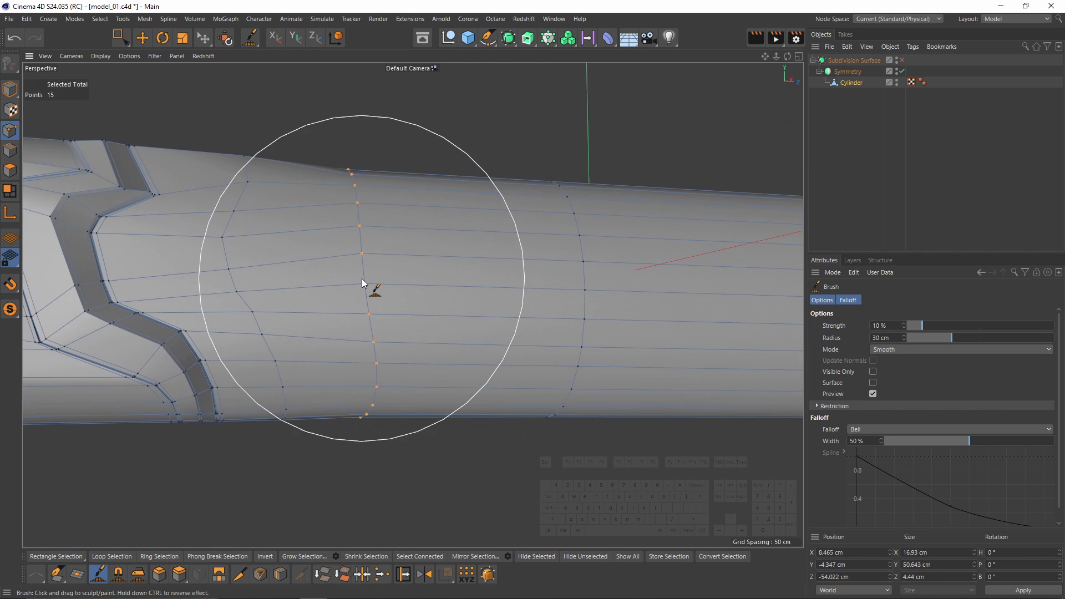
{"action": "left_click_drag", "start_coordinate": [347, 218], "coordinate": [337, 229], "text": "alt"}
{"action": "mouse_move", "coordinate": [330, 184]}
{"action": "left_mouse_down"}
{"action": "mouse_move", "coordinate": [338, 174]}
{"action": "mouse_move", "coordinate": [386, 244]}
{"action": "left_mouse_up"}
Preview the smoothed loops on the handle with subdivision switched on, keeping the point selection.
{"action": "key", "text": "q"}
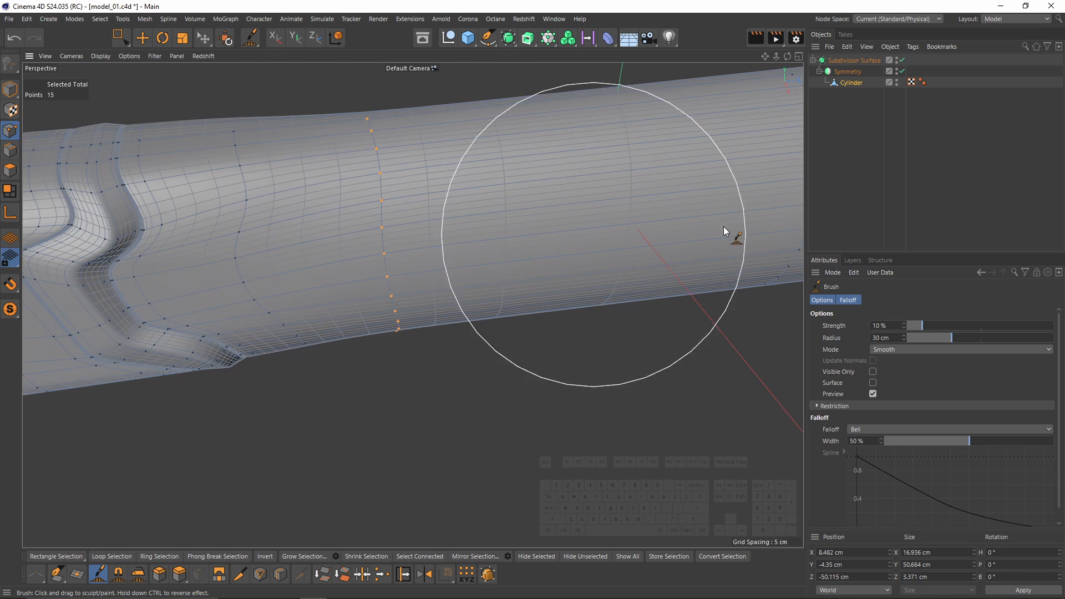
{"action": "left_click", "coordinate": [855, 194]}
{"action": "mouse_move", "coordinate": [471, 271]}
{"action": "left_mouse_down", "text": "alt"}
{"action": "mouse_move", "coordinate": [444, 177]}
{"action": "mouse_move", "coordinate": [454, 172]}
{"action": "mouse_move", "coordinate": [477, 277]}
{"action": "mouse_move", "coordinate": [424, 225]}
{"action": "mouse_move", "coordinate": [471, 212]}
{"action": "mouse_move", "coordinate": [478, 227]}
{"action": "left_mouse_up", "text": "alt"}
{"action": "key", "text": "ctrl+z"}
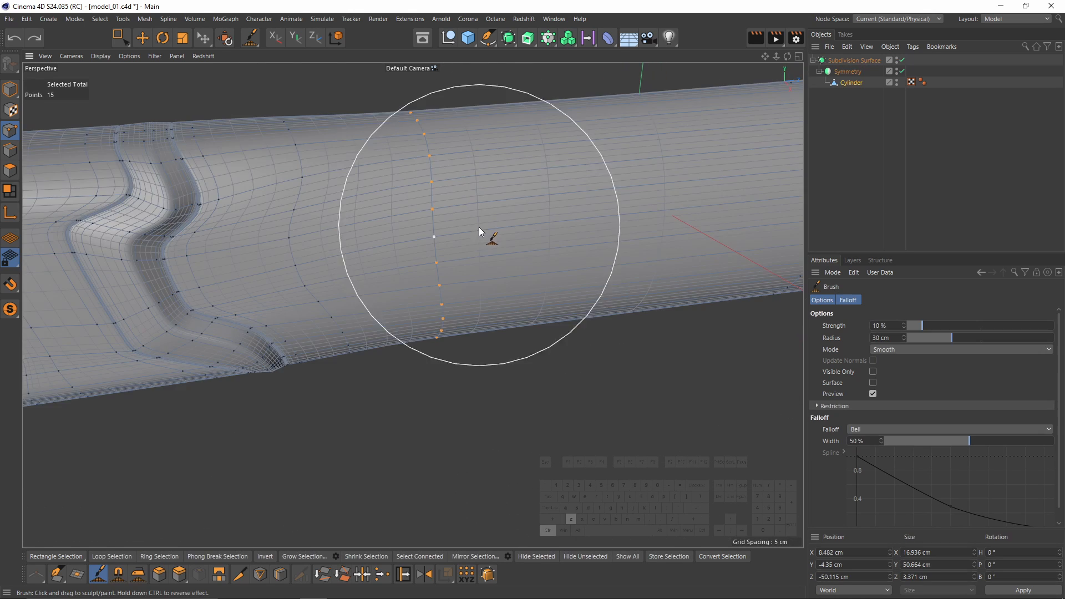
{"action": "key", "text": "q"}
Try selecting the points at the groove's lower bend with Rectangle Selection.
{"action": "mouse_move", "coordinate": [411, 304]}
{"action": "left_mouse_down", "text": "alt"}
{"action": "mouse_move", "coordinate": [372, 248]}
{"action": "mouse_move", "coordinate": [335, 250]}
{"action": "left_mouse_up", "text": "alt"}
{"action": "scroll", "coordinate": [242, 275], "scroll_direction": "up", "scroll_amount": 4}
{"action": "key", "text": "space"}
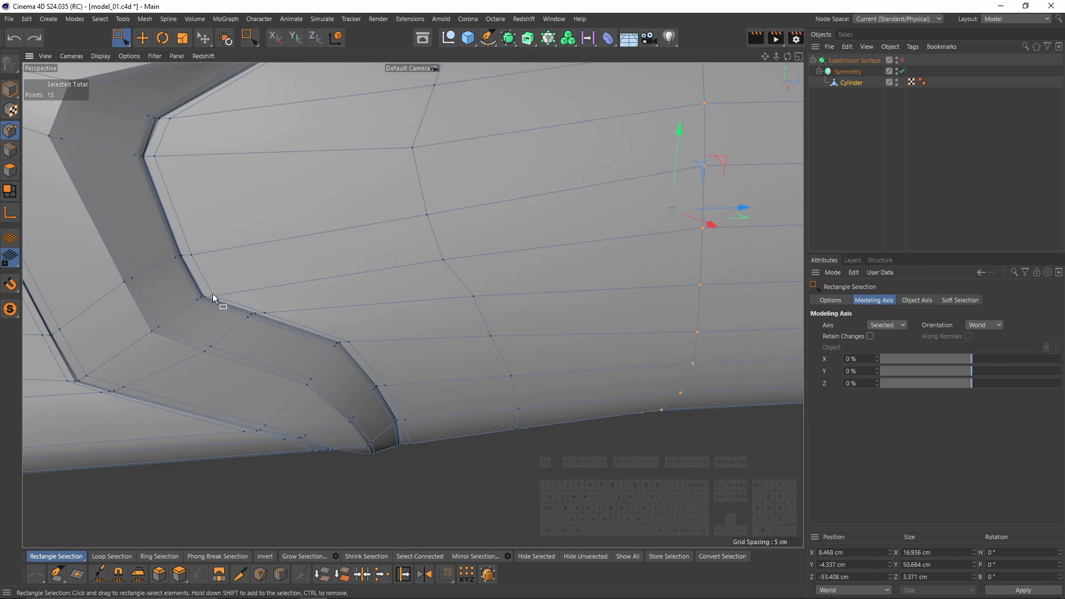
{"action": "mouse_move", "coordinate": [192, 288]}
{"action": "left_mouse_down"}
{"action": "mouse_move", "coordinate": [224, 304]}
{"action": "mouse_move", "coordinate": [201, 241]}
{"action": "mouse_move", "coordinate": [287, 288]}
{"action": "left_mouse_up"}
Examine the subdivided surface around the groove from several angles and restore the earlier selection.
{"action": "key", "text": "q"}
{"action": "left_click", "coordinate": [849, 172]}
{"action": "scroll", "coordinate": [433, 262], "scroll_direction": "down", "scroll_amount": 5}
{"action": "left_click_drag", "start_coordinate": [432, 262], "coordinate": [406, 161], "text": "alt"}
{"action": "scroll", "coordinate": [481, 234], "scroll_direction": "up", "scroll_amount": 2}
{"action": "left_click_drag", "start_coordinate": [496, 282], "coordinate": [477, 319], "text": "alt"}
{"action": "left_click_drag", "start_coordinate": [411, 305], "coordinate": [346, 331], "text": "alt"}
{"action": "key", "text": "ctrl+z"}
{"action": "key", "text": "ctrl+z"}
Adjust the loop point beside the groove's inner bend.
{"action": "left_click_drag", "start_coordinate": [337, 287], "coordinate": [357, 357], "text": "alt"}
{"action": "scroll", "coordinate": [381, 289], "scroll_direction": "up", "scroll_amount": 2}
{"action": "left_click", "coordinate": [307, 354]}
{"action": "left_click_drag", "start_coordinate": [303, 284], "coordinate": [392, 314]}
{"action": "scroll", "coordinate": [354, 303], "scroll_direction": "down", "scroll_amount": 4}
Review the whole groove and handle transition with subdivision smoothing switched on.
{"action": "key", "text": "q"}
{"action": "left_click", "coordinate": [653, 211]}
{"action": "middle_click_drag", "start_coordinate": [632, 299], "coordinate": [453, 251], "text": "alt"}
{"action": "left_click_drag", "start_coordinate": [452, 252], "coordinate": [414, 321], "text": "alt"}
{"action": "scroll", "coordinate": [414, 321], "scroll_direction": "down", "scroll_amount": 4}
{"action": "key", "text": "ctrl+z"}
{"action": "key", "text": "q"}
In the Right view, add three loop cuts across the rear handle, each halfway along its span.
{"action": "middle_click", "coordinate": [456, 388]}
{"action": "middle_click", "coordinate": [252, 349]}
{"action": "key", "text": "k"}
{"action": "key", "text": "l"}
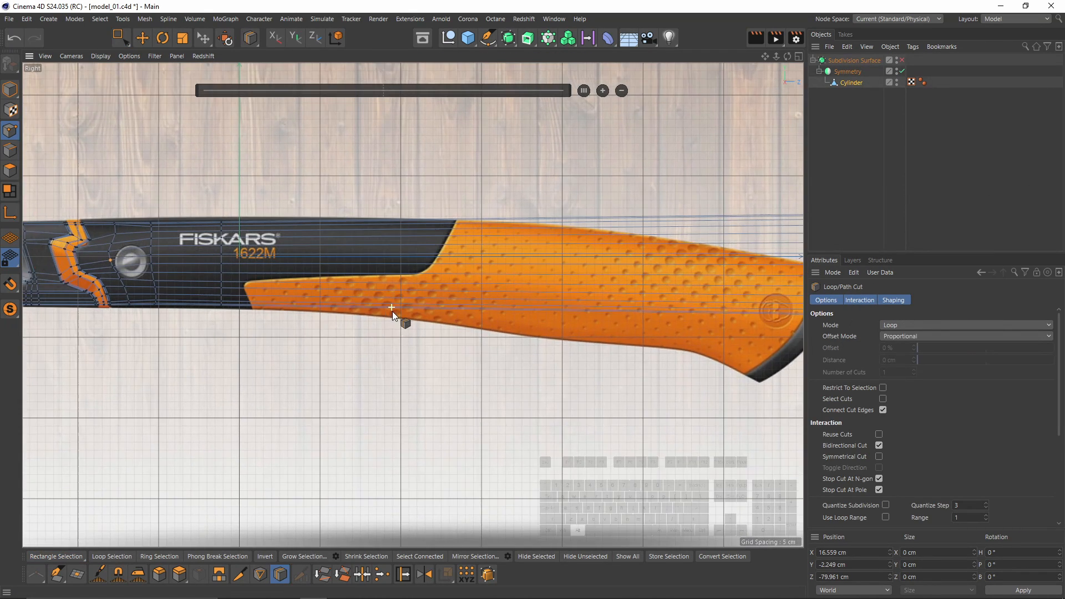
{"action": "middle_click_drag", "start_coordinate": [457, 309], "coordinate": [362, 305], "text": "alt"}
{"action": "right_click_drag", "start_coordinate": [362, 306], "coordinate": [344, 311], "text": "alt"}
{"action": "middle_click_drag", "start_coordinate": [343, 312], "coordinate": [376, 321], "text": "alt"}
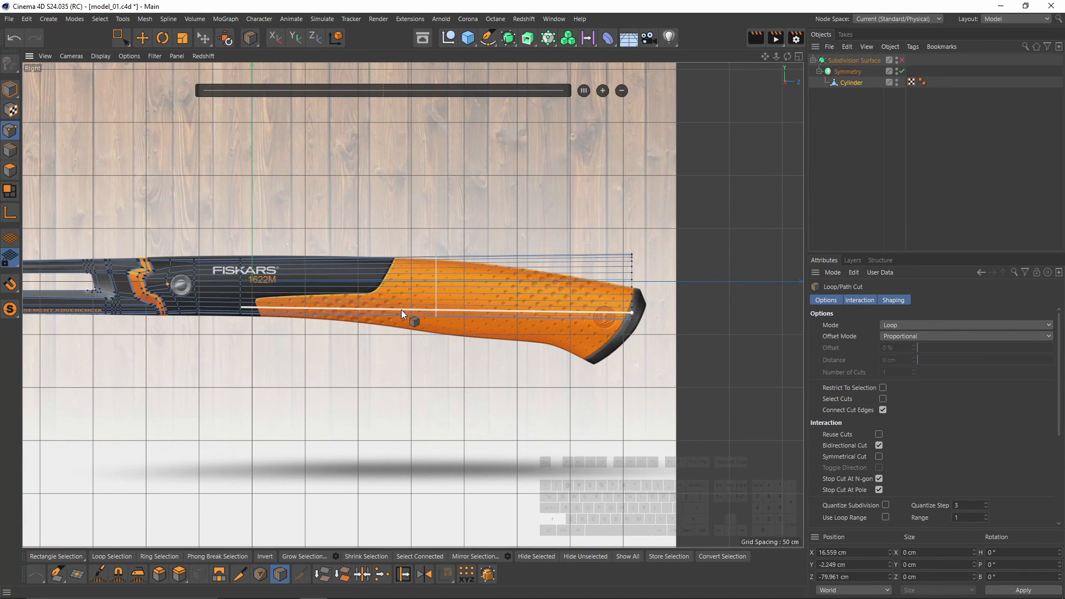
{"action": "left_click", "coordinate": [430, 311]}
{"action": "left_click", "coordinate": [326, 316], "text": "shift"}
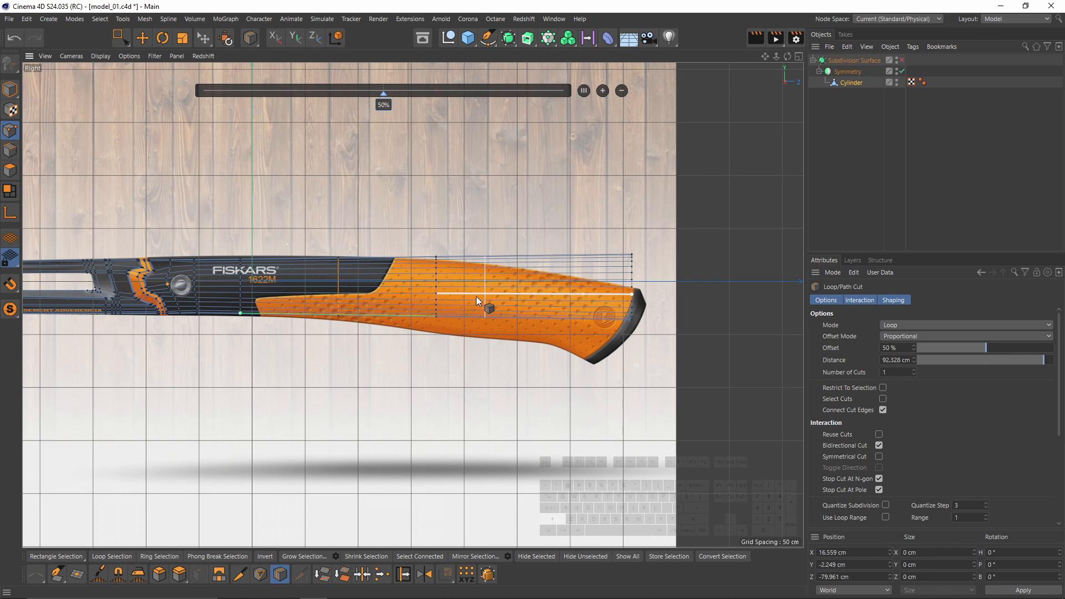
{"action": "left_click", "coordinate": [542, 318], "text": "shift"}
Select the point column of the new loop cut nearest the groove with Rectangle Selection.
{"action": "right_click_drag", "start_coordinate": [239, 264], "coordinate": [295, 264], "text": "alt"}
{"action": "middle_click_drag", "start_coordinate": [295, 264], "coordinate": [414, 261], "text": "alt"}
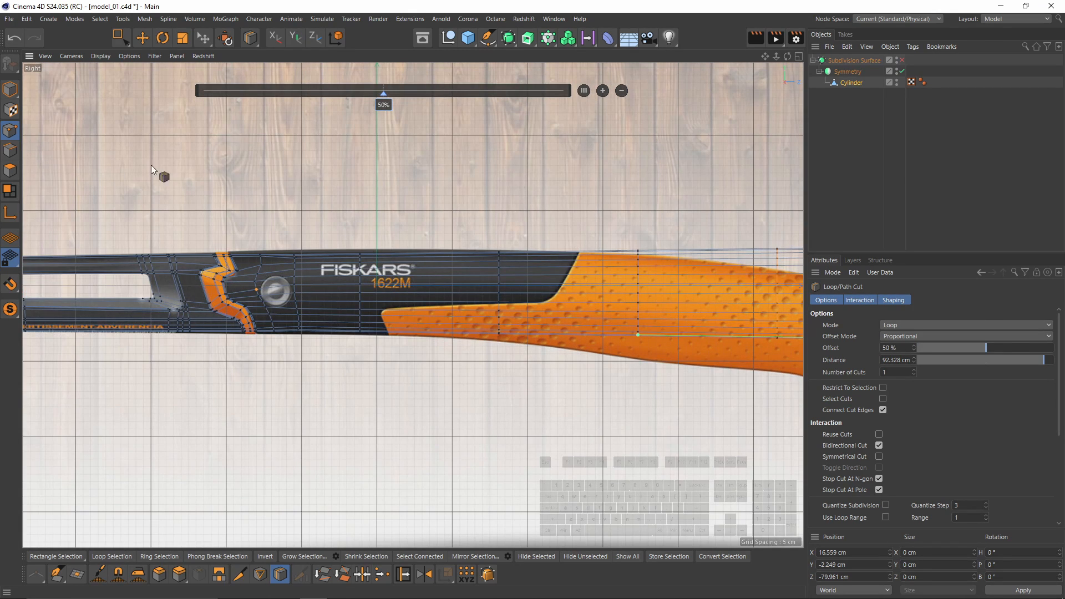
{"action": "left_click", "coordinate": [121, 38]}
{"action": "left_click_drag", "start_coordinate": [461, 223], "coordinate": [520, 361]}
{"action": "middle_click_drag", "start_coordinate": [538, 327], "coordinate": [528, 330], "text": "alt"}
{"action": "right_click_drag", "start_coordinate": [527, 330], "coordinate": [519, 274], "text": "alt"}
{"action": "middle_click_drag", "start_coordinate": [520, 274], "coordinate": [506, 252], "text": "alt"}
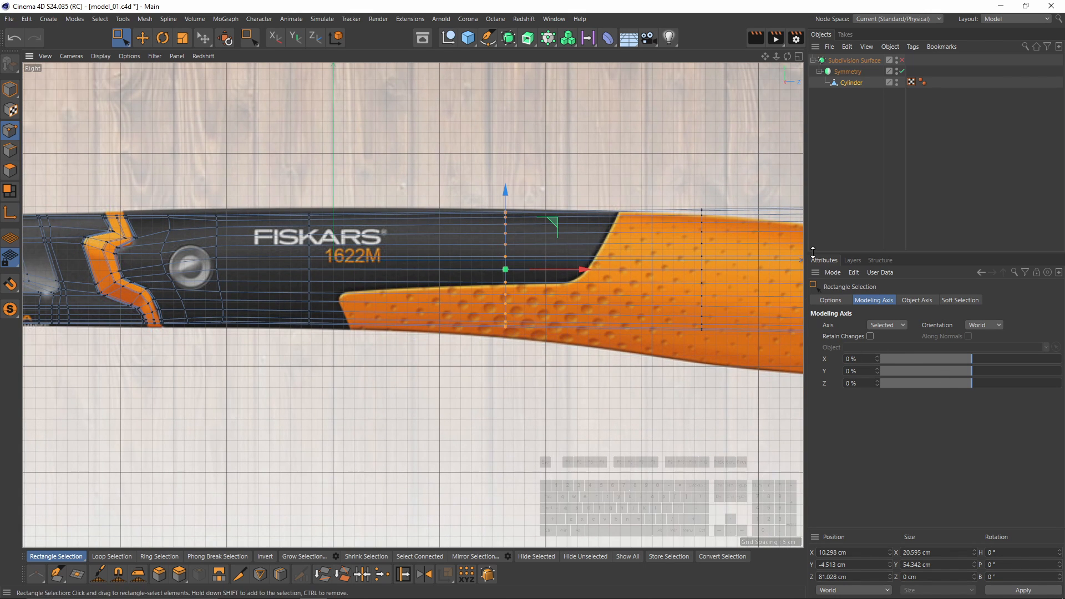
{"action": "left_click", "coordinate": [957, 375]}
{"action": "left_click_drag", "start_coordinate": [899, 375], "coordinate": [911, 375]}
{"action": "double_click", "coordinate": [854, 372]}
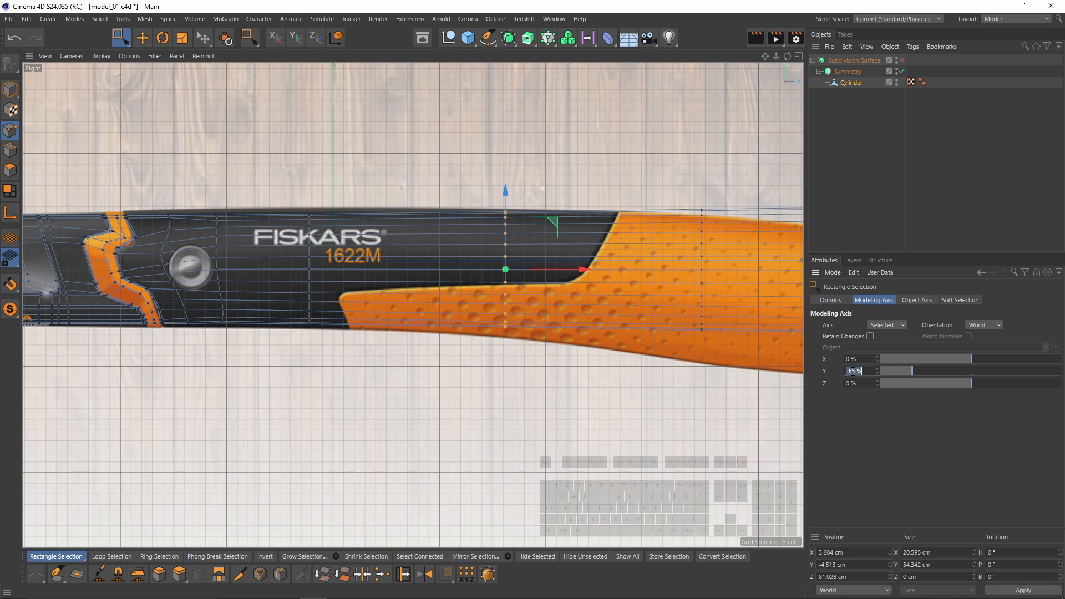
{"action": "type", "text": "0"}
{"action": "key", "text": "Return"}
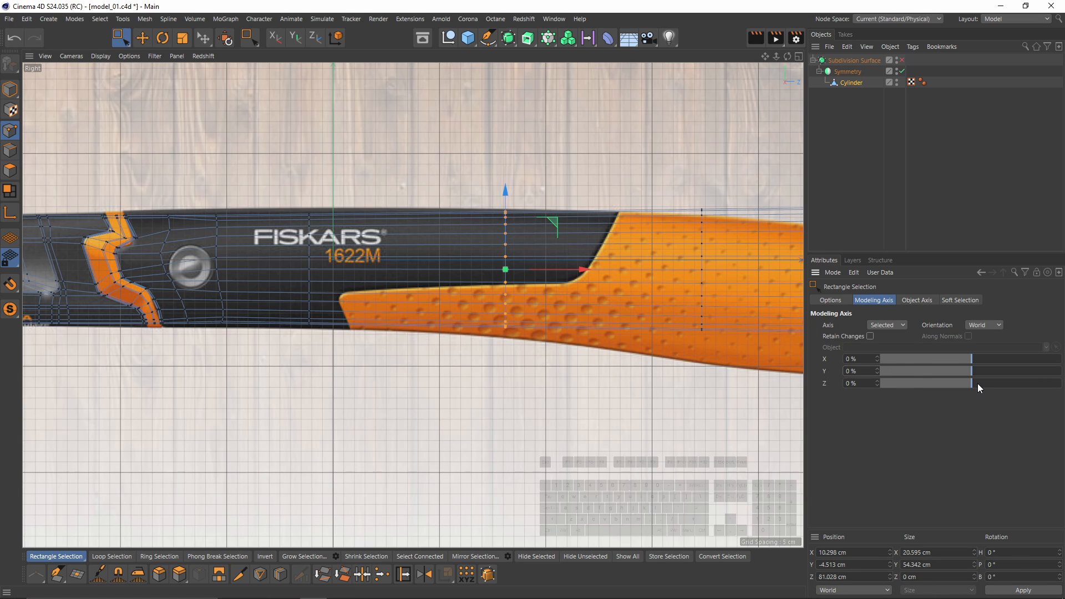
Set the modeling axis Z to 100% and scale the point column vertically to follow the reference handle's outline.
{"action": "left_click_drag", "start_coordinate": [977, 383], "coordinate": [1061, 384]}
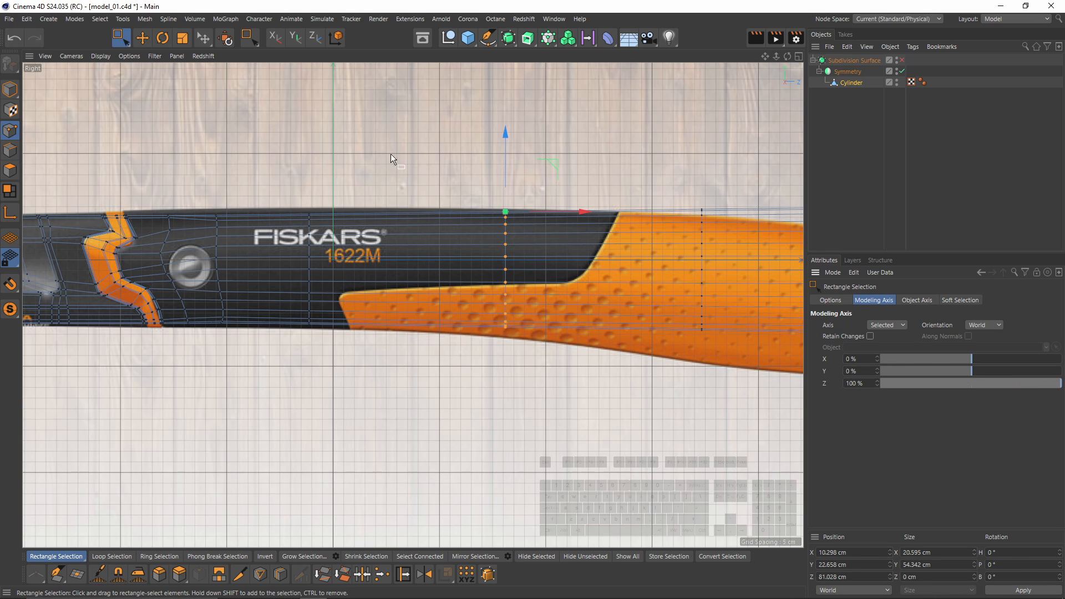
{"action": "key", "text": "t"}
{"action": "left_click_drag", "start_coordinate": [503, 132], "coordinate": [501, 127]}
Select the second loop cut's point column and scale it vertically to the reference handle's outline.
{"action": "middle_click_drag", "start_coordinate": [661, 214], "coordinate": [492, 178], "text": "alt"}
{"action": "key", "text": "space"}
{"action": "left_click_drag", "start_coordinate": [516, 138], "coordinate": [588, 333]}
{"action": "key", "text": "space"}
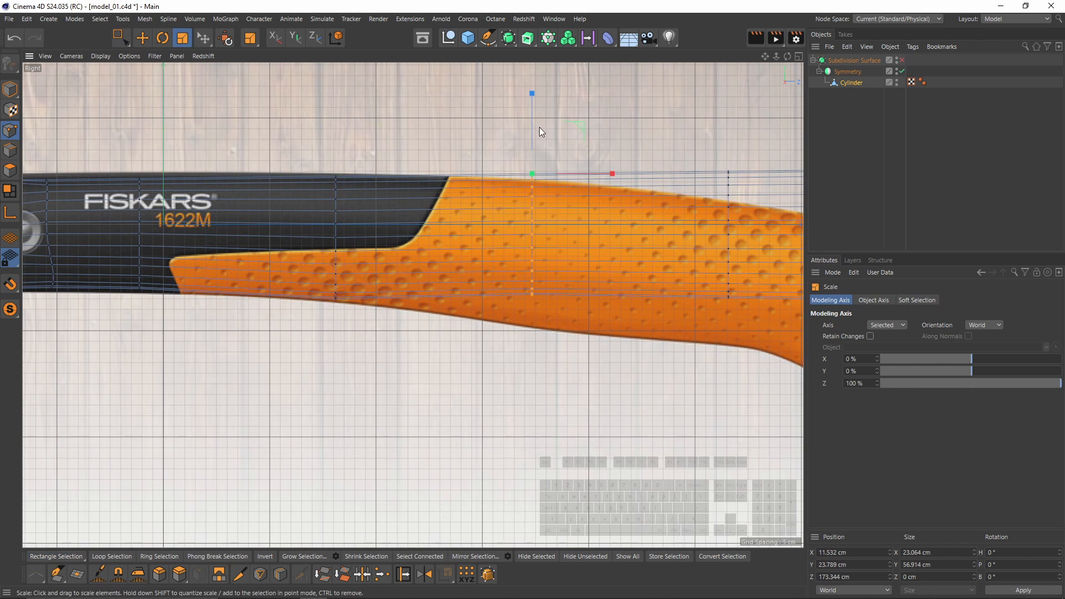
{"action": "mouse_move", "coordinate": [536, 101]}
{"action": "left_mouse_down"}
{"action": "mouse_move", "coordinate": [532, 74]}
{"action": "mouse_move", "coordinate": [532, 105]}
{"action": "left_mouse_up"}
{"action": "key", "text": "e"}
Select the third loop cut's point column, lower it and scale it vertically to the reference outline.
{"action": "middle_click_drag", "start_coordinate": [677, 217], "coordinate": [506, 197], "text": "alt"}
{"action": "key", "text": "space"}
{"action": "left_click_drag", "start_coordinate": [524, 129], "coordinate": [589, 302]}
{"action": "key", "text": "space"}
{"action": "mouse_move", "coordinate": [556, 75]}
{"action": "left_mouse_down"}
{"action": "mouse_move", "coordinate": [553, 106]}
{"action": "mouse_move", "coordinate": [558, 94]}
{"action": "left_mouse_up"}
{"action": "key", "text": "t"}
Select the point column at the handle's rear end and lower it so its top meets the reference's upper edge.
{"action": "middle_click_drag", "start_coordinate": [713, 228], "coordinate": [612, 211], "text": "alt"}
{"action": "key", "text": "space"}
{"action": "left_click_drag", "start_coordinate": [615, 299], "coordinate": [696, 104]}
{"action": "middle_click_drag", "start_coordinate": [694, 105], "coordinate": [686, 135], "text": "alt"}
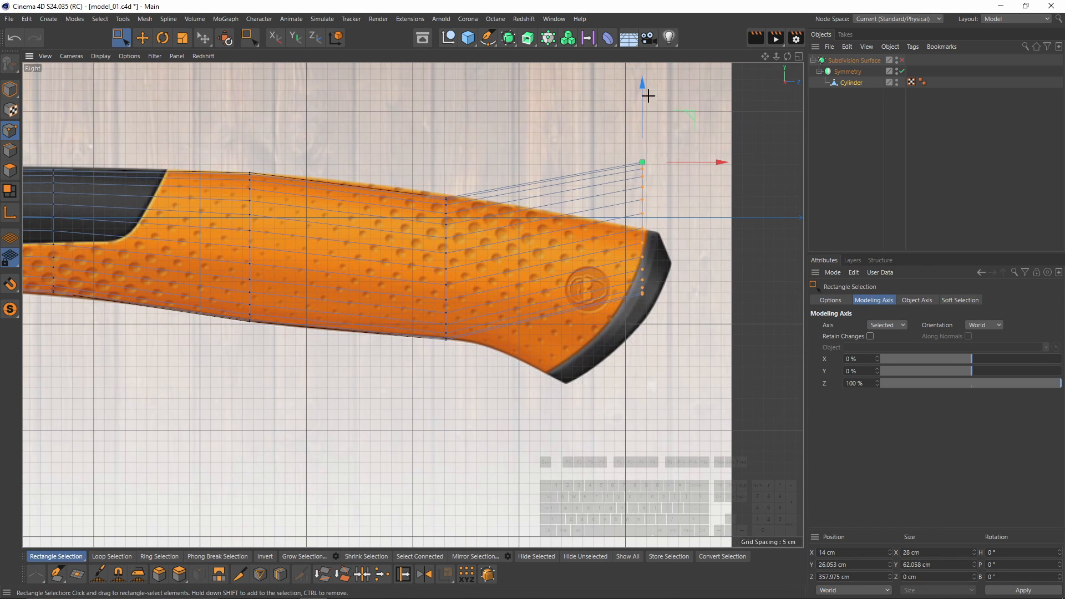
{"action": "left_click_drag", "start_coordinate": [641, 107], "coordinate": [634, 164]}
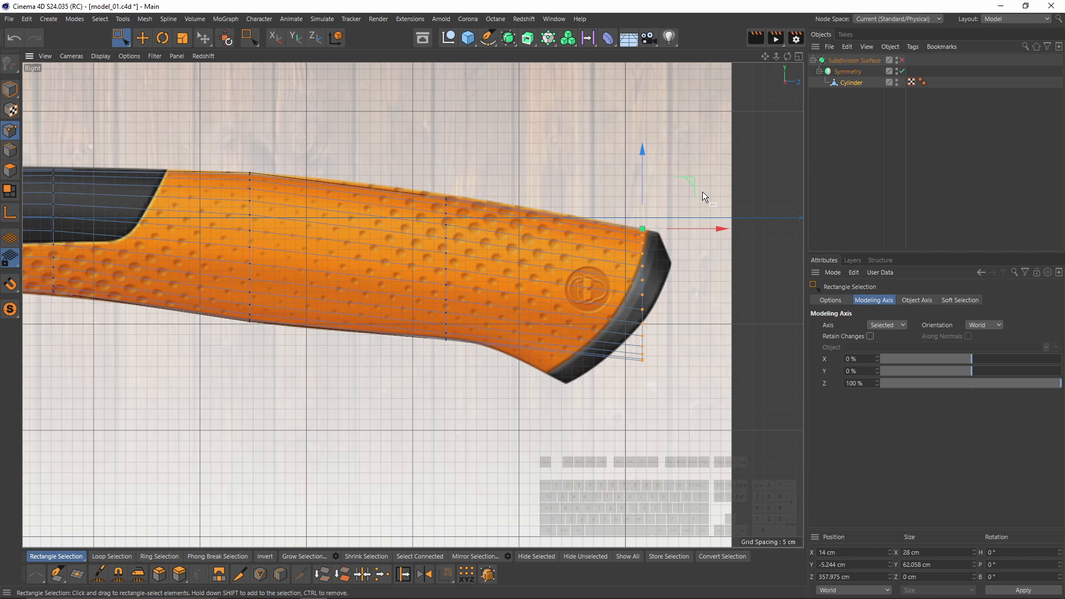
Rotate the rear end's point column to follow the slanted end of the reference handle.
{"action": "key", "text": "space"}
{"action": "key", "text": "r"}
{"action": "left_click_drag", "start_coordinate": [681, 198], "coordinate": [706, 222]}
{"action": "key", "text": "t"}
{"action": "scroll", "coordinate": [605, 196], "scroll_direction": "up", "scroll_amount": 2}
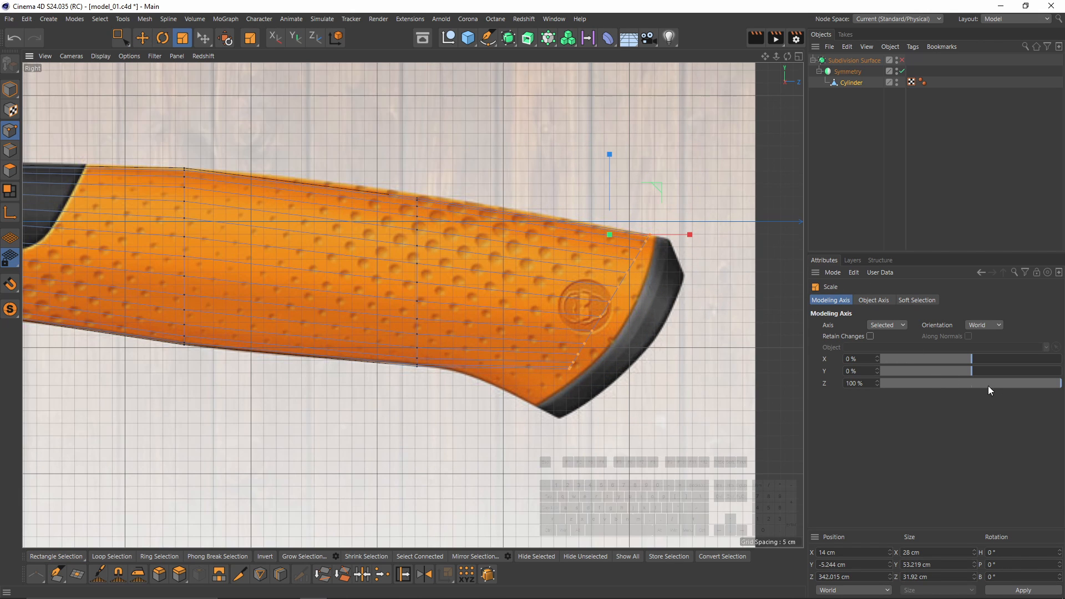
Set the modeling axis X to 100% and stretch the end points to about 67.7 cm high and 45.3 cm along the handle.
{"action": "left_click_drag", "start_coordinate": [970, 359], "coordinate": [1061, 355]}
{"action": "left_click_drag", "start_coordinate": [648, 150], "coordinate": [660, 134]}
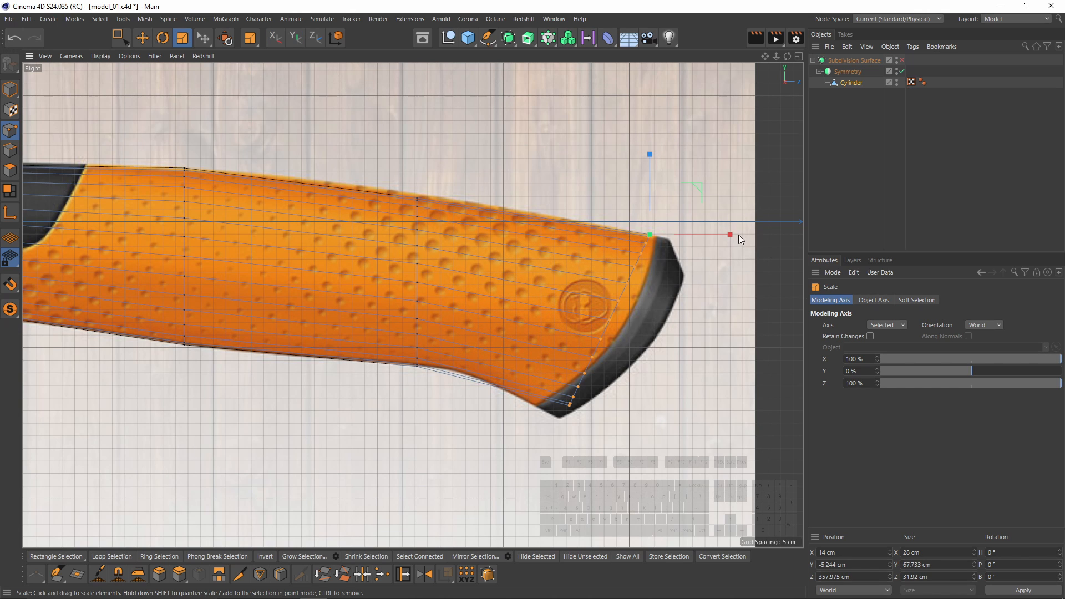
{"action": "left_click_drag", "start_coordinate": [738, 235], "coordinate": [764, 256]}
In the Top view, select the points of the loop cut nearest the groove and widen them to about 22.1 cm with modeling axis X at -100%.
{"action": "middle_click", "coordinate": [301, 190]}
{"action": "middle_click", "coordinate": [661, 169]}
{"action": "middle_click", "coordinate": [661, 170]}
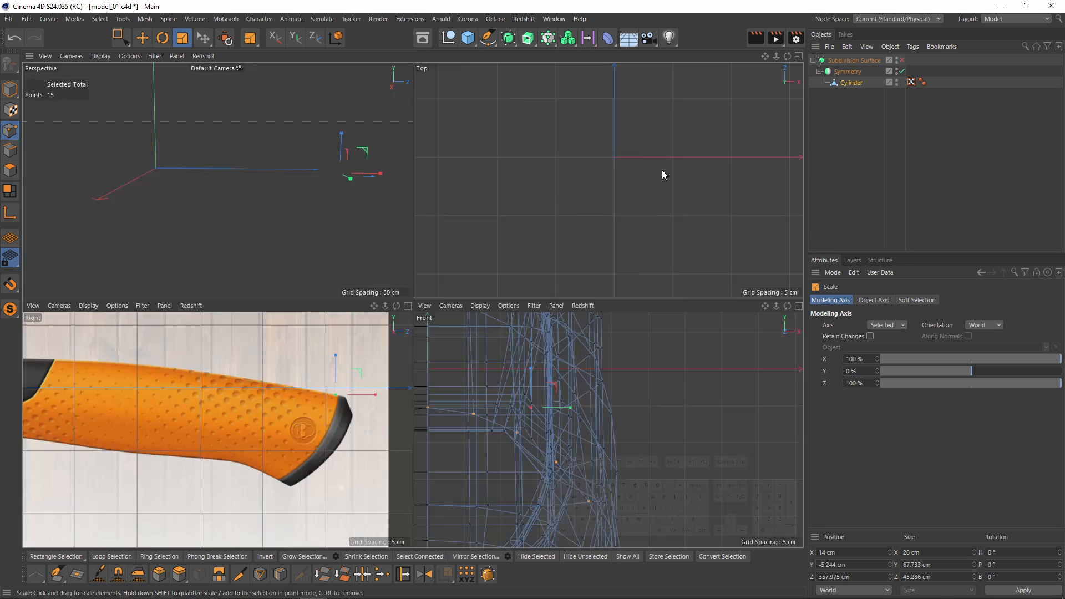
{"action": "middle_click_drag", "start_coordinate": [661, 170], "coordinate": [629, 170], "text": "alt"}
{"action": "scroll", "coordinate": [558, 170], "scroll_direction": "down", "scroll_amount": 5}
{"action": "middle_click", "coordinate": [558, 170]}
{"action": "middle_click_drag", "start_coordinate": [557, 170], "coordinate": [595, 305], "text": "alt"}
{"action": "scroll", "coordinate": [361, 215], "scroll_direction": "up", "scroll_amount": 3}
{"action": "middle_click_drag", "start_coordinate": [406, 271], "coordinate": [432, 125], "text": "alt"}
{"action": "scroll", "coordinate": [396, 301], "scroll_direction": "up", "scroll_amount": 2}
{"action": "key", "text": "space"}
{"action": "left_click_drag", "start_coordinate": [328, 288], "coordinate": [456, 356]}
{"action": "key", "text": "space"}
{"action": "scroll", "coordinate": [422, 327], "scroll_direction": "up", "scroll_amount": 3}
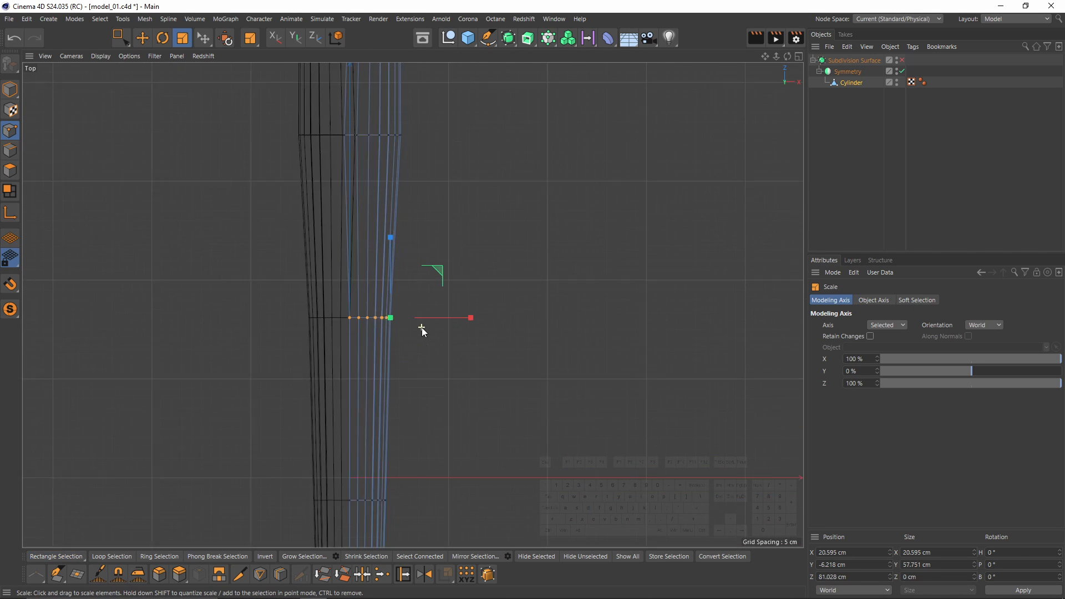
{"action": "scroll", "coordinate": [421, 327], "scroll_direction": "up", "scroll_amount": 1}
{"action": "middle_click_drag", "start_coordinate": [449, 324], "coordinate": [507, 326], "text": "alt"}
{"action": "scroll", "coordinate": [283, 300], "scroll_direction": "up", "scroll_amount": 2}
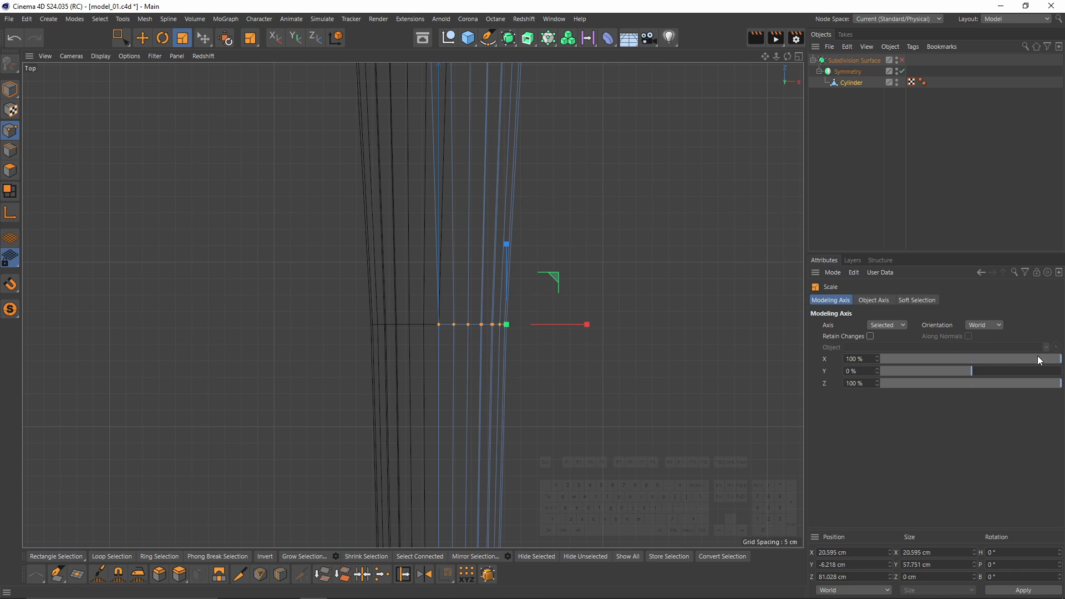
{"action": "left_click_drag", "start_coordinate": [1039, 360], "coordinate": [875, 361]}
{"action": "left_click_drag", "start_coordinate": [525, 325], "coordinate": [527, 324]}
Select the second loop cut's point row in the Top view and widen it to about 26.9 cm.
{"action": "middle_click_drag", "start_coordinate": [478, 333], "coordinate": [473, 239], "text": "alt"}
{"action": "scroll", "coordinate": [473, 238], "scroll_direction": "down", "scroll_amount": 3}
{"action": "scroll", "coordinate": [486, 289], "scroll_direction": "down", "scroll_amount": 2}
{"action": "middle_click_drag", "start_coordinate": [476, 302], "coordinate": [457, 404], "text": "alt"}
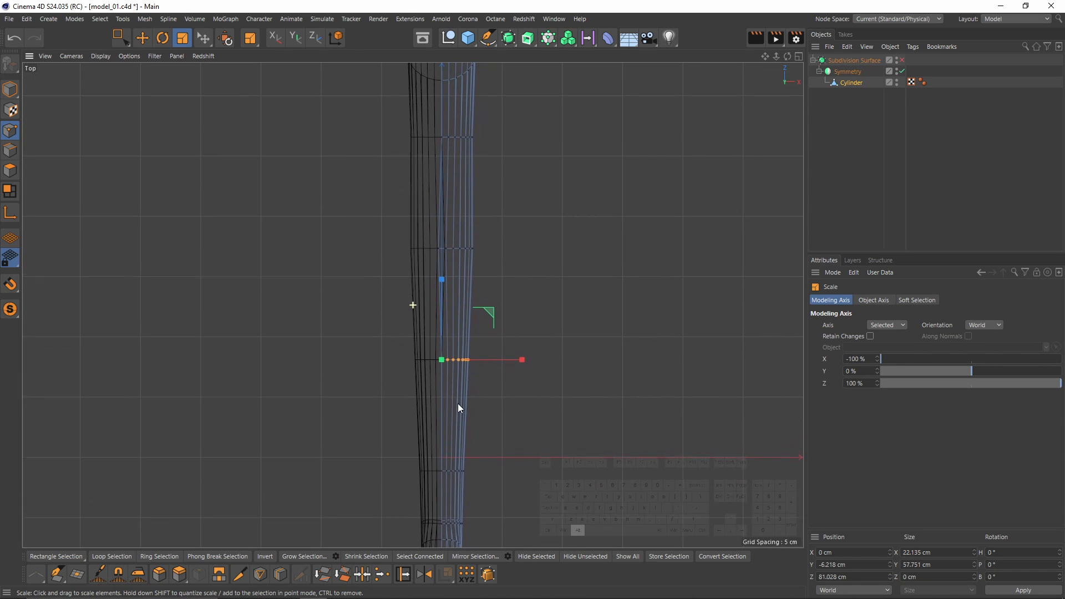
{"action": "key", "text": "0"}
{"action": "left_click_drag", "start_coordinate": [426, 244], "coordinate": [508, 284]}
{"action": "key", "text": "t"}
{"action": "left_click_drag", "start_coordinate": [495, 248], "coordinate": [502, 244]}
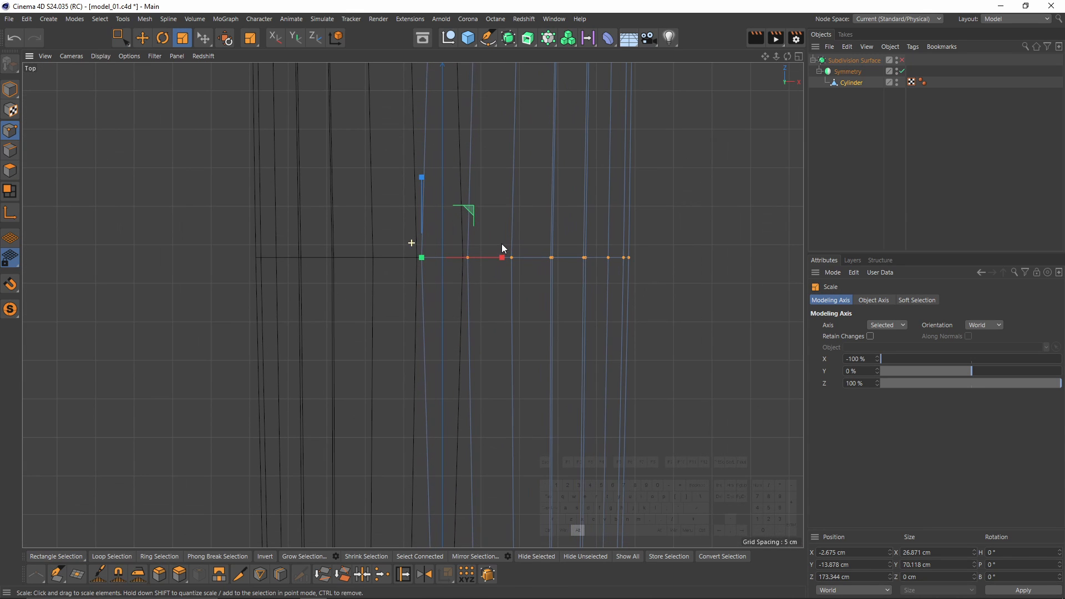
Check how the widened point rows shape the handle in the Perspective view.
{"action": "middle_click", "coordinate": [478, 255]}
{"action": "middle_click", "coordinate": [395, 284]}
{"action": "left_click_drag", "start_coordinate": [442, 297], "coordinate": [475, 277], "text": "alt"}
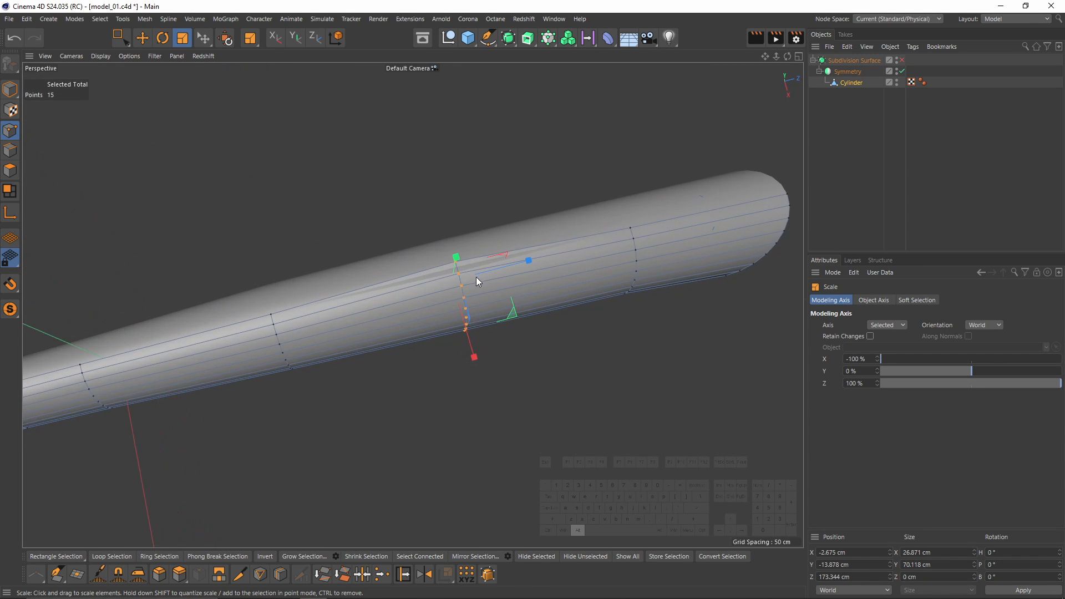
{"action": "right_click_drag", "start_coordinate": [475, 277], "coordinate": [492, 257], "text": "alt"}
{"action": "middle_click", "coordinate": [501, 260]}
{"action": "middle_click", "coordinate": [501, 269]}
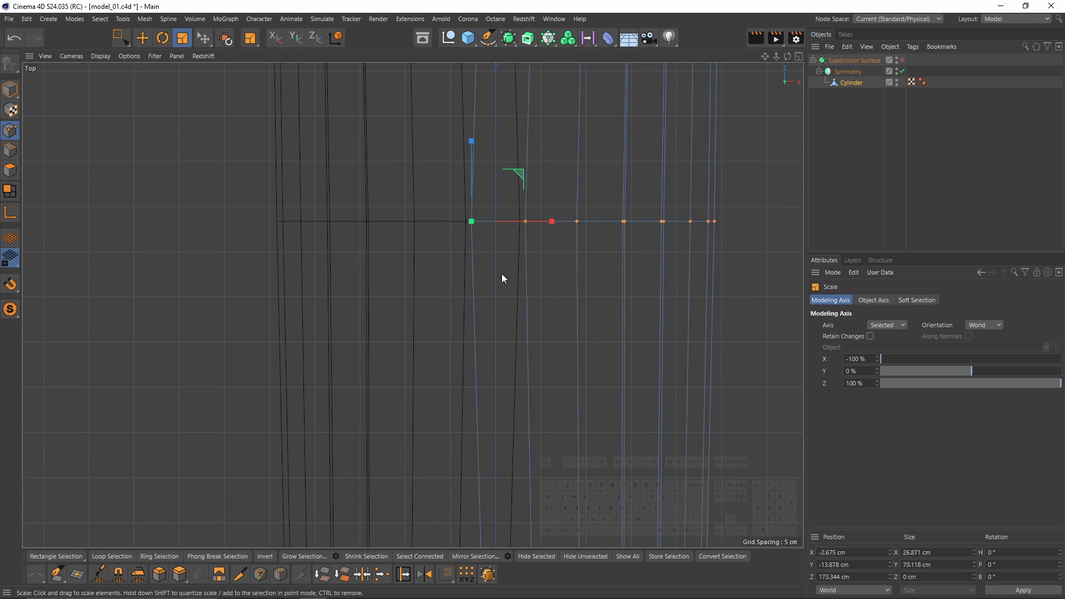
Undo the widening and the rear handle adjustments back to the selection of the second point column.
{"action": "key", "text": "space"}
{"action": "key", "text": "ctrl+z"}
{"action": "scroll", "coordinate": [450, 291], "scroll_direction": "down", "scroll_amount": 9}
{"action": "key", "text": "ctrl+z"}
{"action": "key", "text": "ctrl+z"}
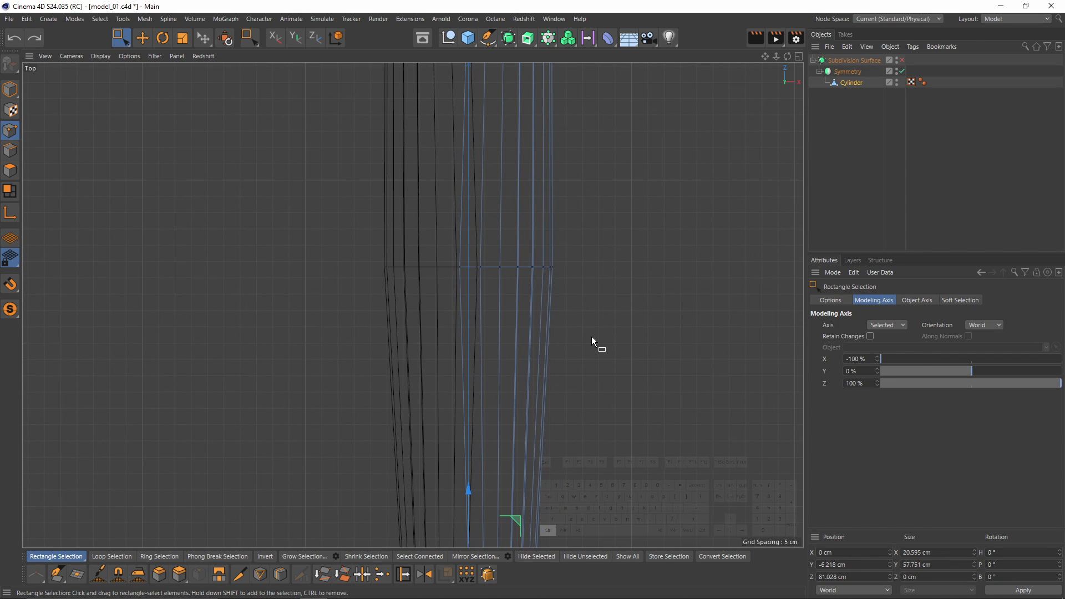
{"action": "key", "text": "ctrl+z"}
{"action": "key", "text": "ctrl+z"}
{"action": "key", "text": "ctrl+z"}
{"action": "key", "text": "ctrl+z"}
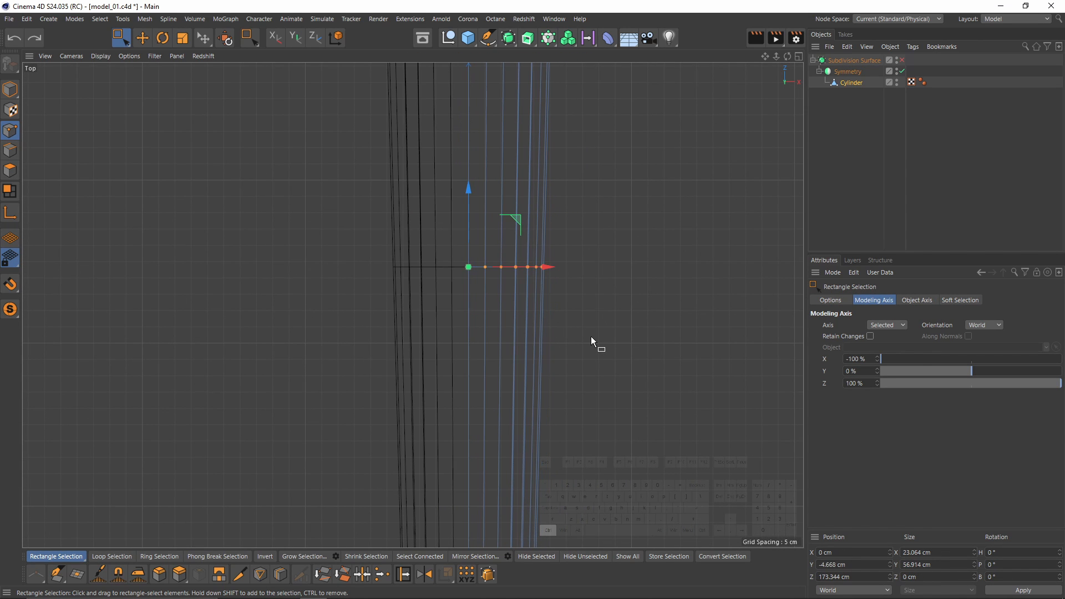
With the second loop cut's point column selected in the Right view, set the modeling axis to X 0% and Z 87%.
{"action": "left_click_drag", "start_coordinate": [442, 251], "coordinate": [637, 314]}
{"action": "middle_click", "coordinate": [637, 314]}
{"action": "middle_click", "coordinate": [332, 389]}
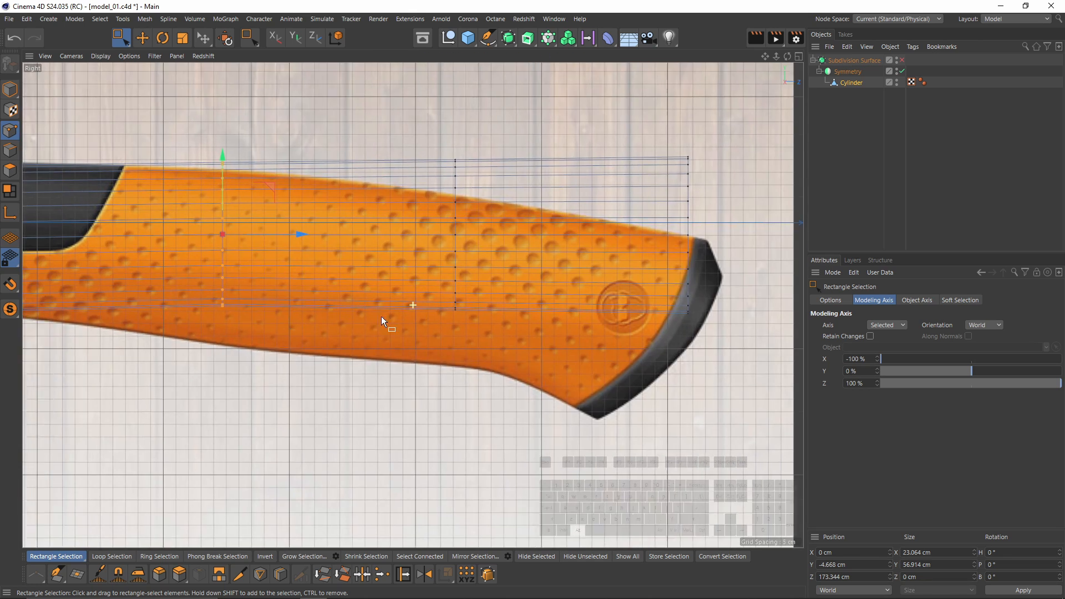
{"action": "right_click_drag", "start_coordinate": [381, 317], "coordinate": [410, 317], "text": "alt"}
{"action": "middle_click_drag", "start_coordinate": [381, 317], "coordinate": [569, 315], "text": "alt"}
{"action": "double_click", "coordinate": [860, 359]}
{"action": "type", "text": "0"}
{"action": "key", "text": "Tab"}
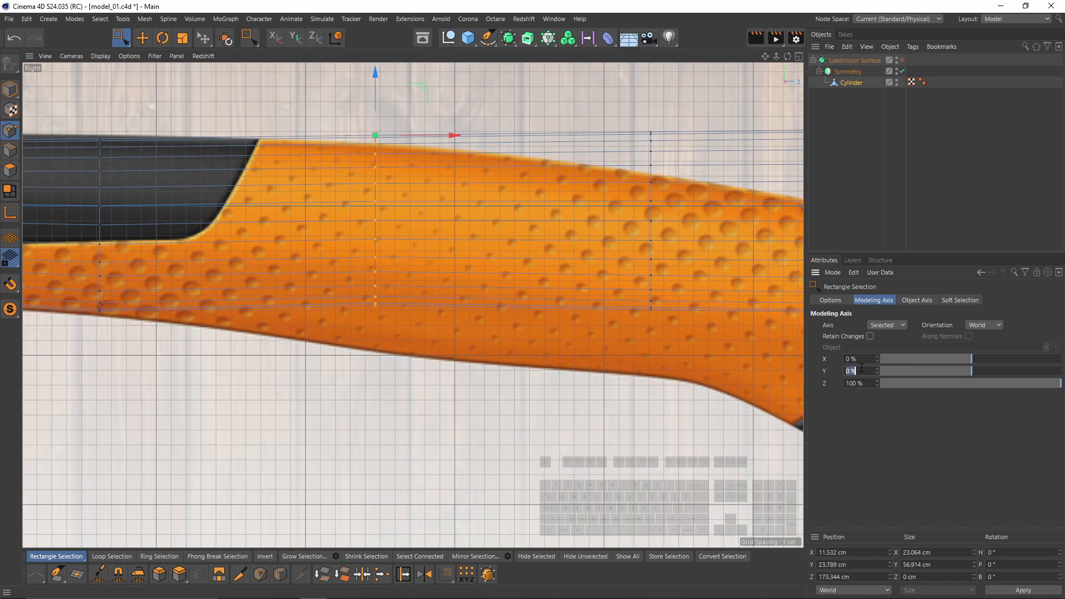
{"action": "key", "text": "Tab"}
{"action": "type", "text": "0"}
{"action": "key", "text": "Return"}
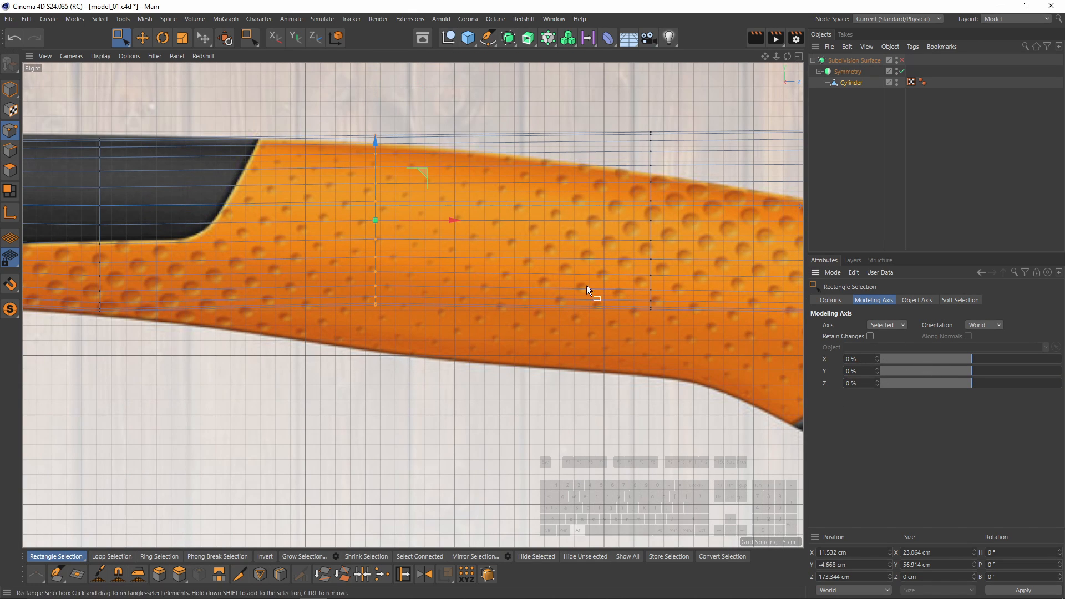
{"action": "left_click_drag", "start_coordinate": [989, 385], "coordinate": [1050, 385]}
Scale the second point column vertically and position it to fit the reference handle's upper and lower edges.
{"action": "middle_click_drag", "start_coordinate": [333, 107], "coordinate": [356, 161], "text": "alt"}
{"action": "key", "text": "t"}
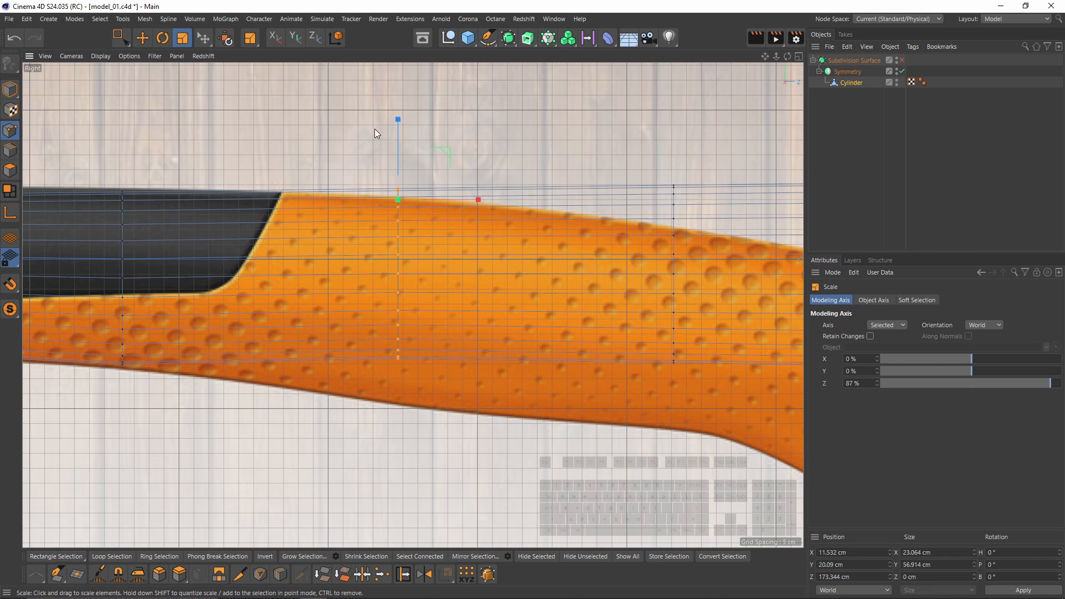
{"action": "mouse_move", "coordinate": [398, 122]}
{"action": "left_mouse_down"}
{"action": "mouse_move", "coordinate": [401, 92]}
{"action": "mouse_move", "coordinate": [398, 142]}
{"action": "left_mouse_up"}
{"action": "key", "text": "e"}
{"action": "key", "text": "t"}
Lower the third loop cut's point column and scale it to about 69.9 cm high to match the reference outline.
{"action": "middle_click", "coordinate": [398, 142]}
{"action": "middle_click", "coordinate": [370, 400]}
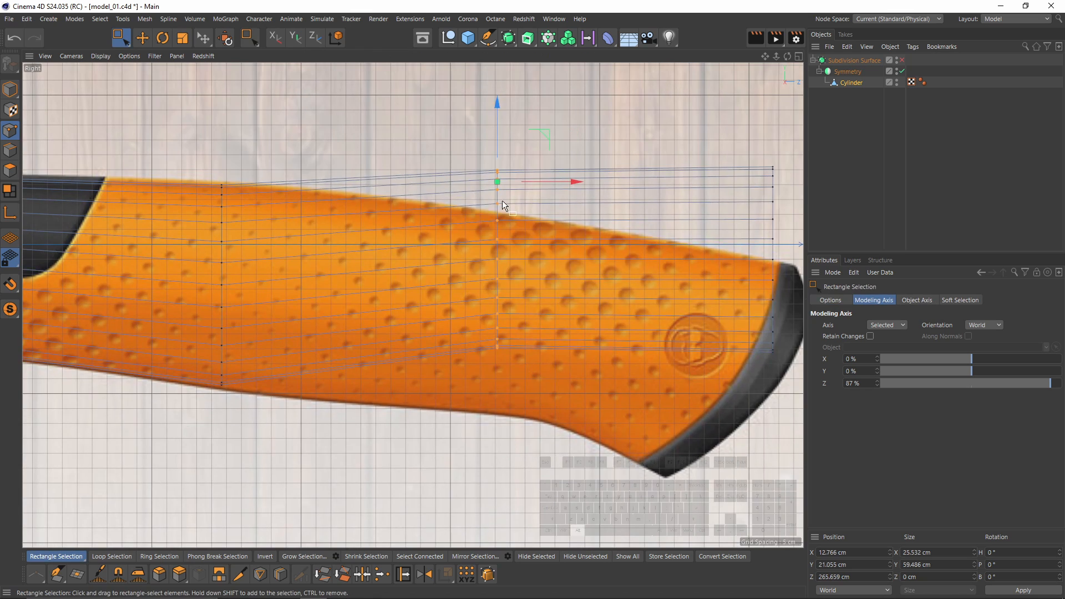
{"action": "left_click_drag", "start_coordinate": [502, 201], "coordinate": [498, 130]}
{"action": "middle_click_drag", "start_coordinate": [576, 241], "coordinate": [405, 204], "text": "alt"}
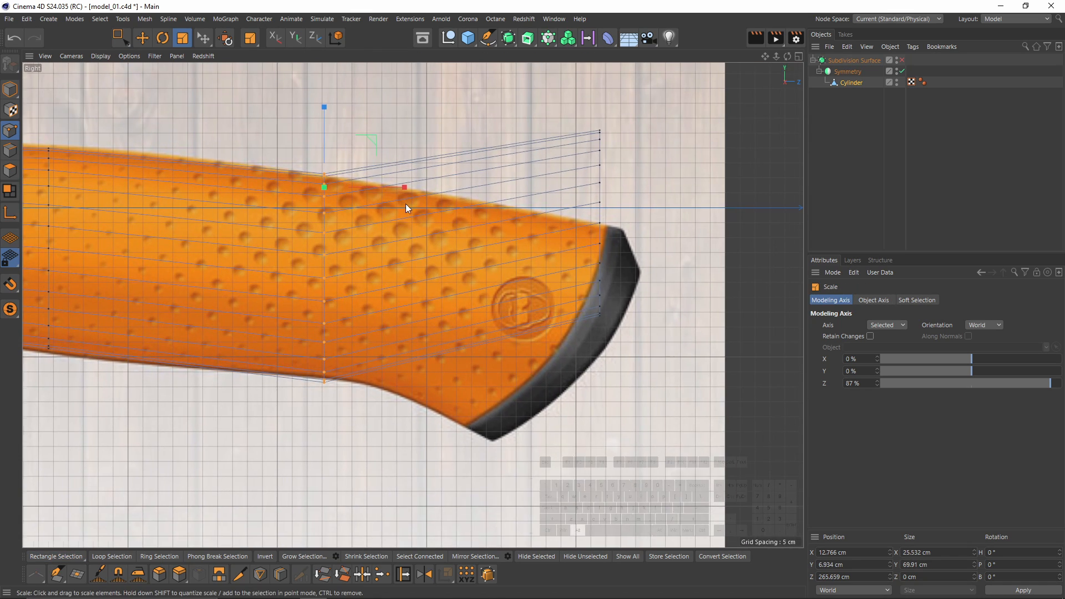
Select the rear end's point column, lower it and rotate it to follow the slanted end of the reference handle.
{"action": "key", "text": "space"}
{"action": "left_click_drag", "start_coordinate": [493, 96], "coordinate": [660, 327]}
{"action": "middle_click", "coordinate": [630, 316]}
{"action": "middle_click_drag", "start_coordinate": [672, 113], "coordinate": [591, 182], "text": "alt"}
{"action": "right_click_drag", "start_coordinate": [591, 182], "coordinate": [500, 188], "text": "alt"}
{"action": "key", "text": "F3"}
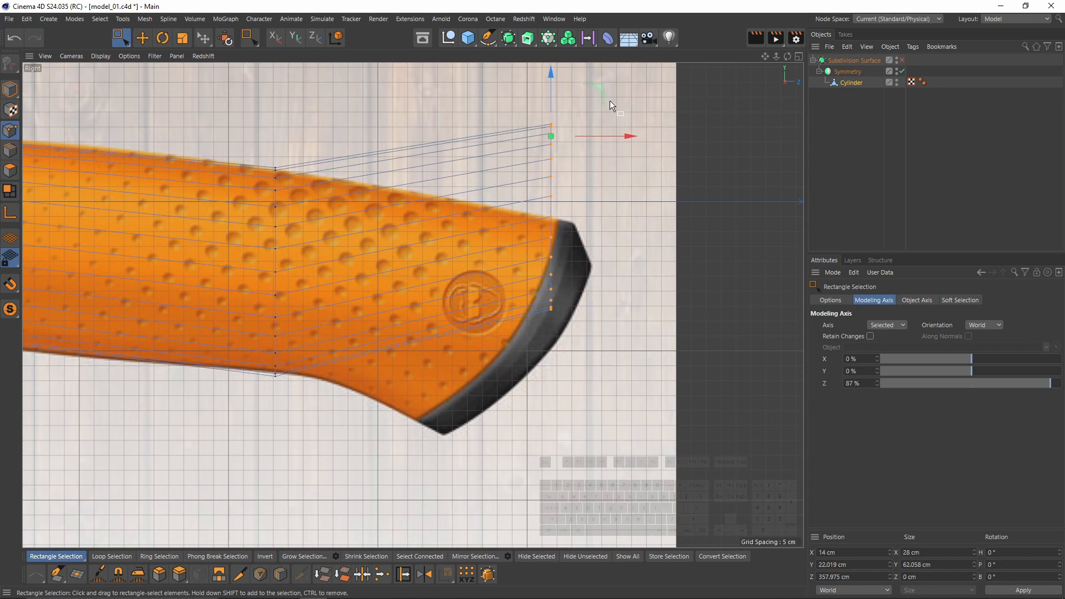
{"action": "key", "text": "r"}
{"action": "left_click_drag", "start_coordinate": [585, 192], "coordinate": [605, 218]}
{"action": "key", "text": "t"}
Set modeling axis X and Z to 100% and stretch the end points to about 70.4 cm high and 43.7 cm along the handle.
{"action": "middle_click", "coordinate": [588, 234]}
{"action": "middle_click", "coordinate": [527, 288]}
{"action": "middle_click_drag", "start_coordinate": [430, 89], "coordinate": [452, 230], "text": "alt"}
{"action": "right_click_drag", "start_coordinate": [452, 229], "coordinate": [493, 228], "text": "alt"}
{"action": "middle_click", "coordinate": [488, 231]}
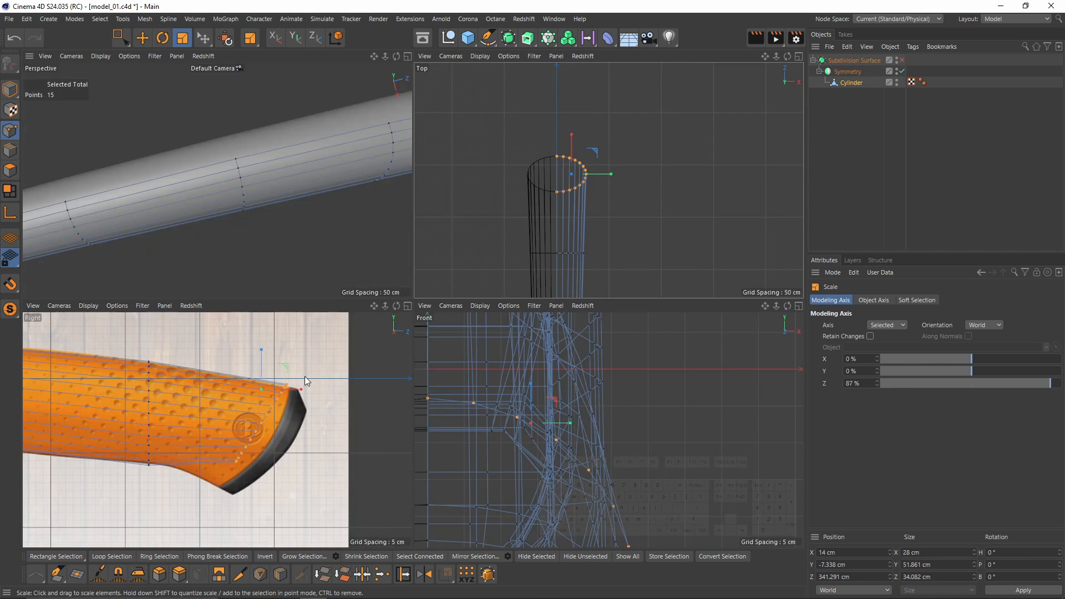
{"action": "middle_click", "coordinate": [305, 376]}
{"action": "left_click_drag", "start_coordinate": [1016, 383], "coordinate": [1062, 383]}
{"action": "left_click_drag", "start_coordinate": [938, 358], "coordinate": [1061, 358]}
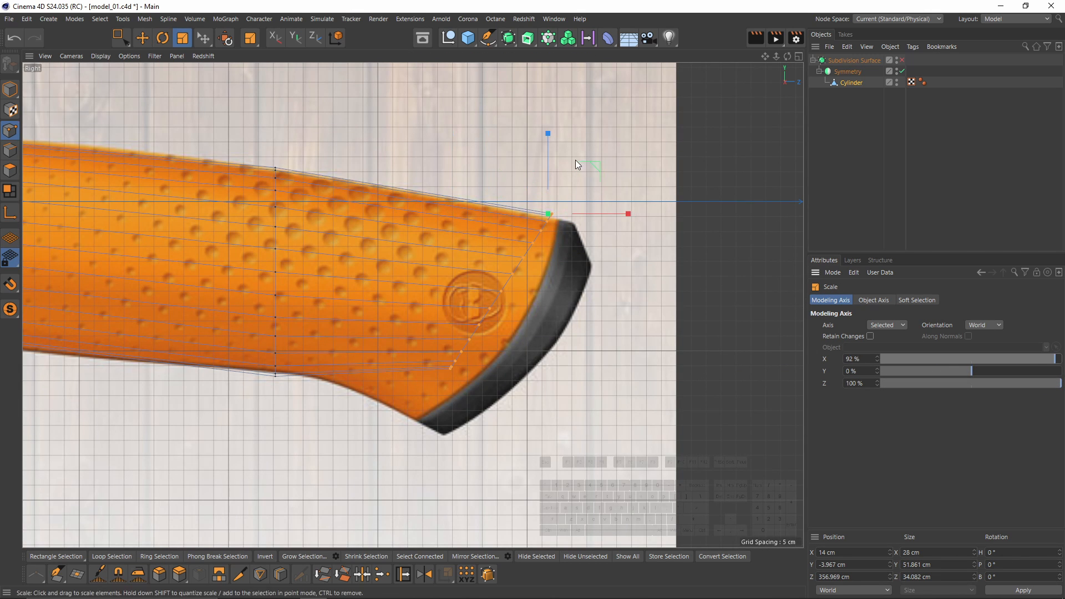
{"action": "left_click_drag", "start_coordinate": [552, 133], "coordinate": [577, 106]}
{"action": "left_click_drag", "start_coordinate": [627, 213], "coordinate": [648, 226]}
{"action": "middle_click", "coordinate": [648, 228]}
{"action": "right_click_drag", "start_coordinate": [638, 127], "coordinate": [632, 195], "text": "alt"}
{"action": "middle_click", "coordinate": [238, 397]}
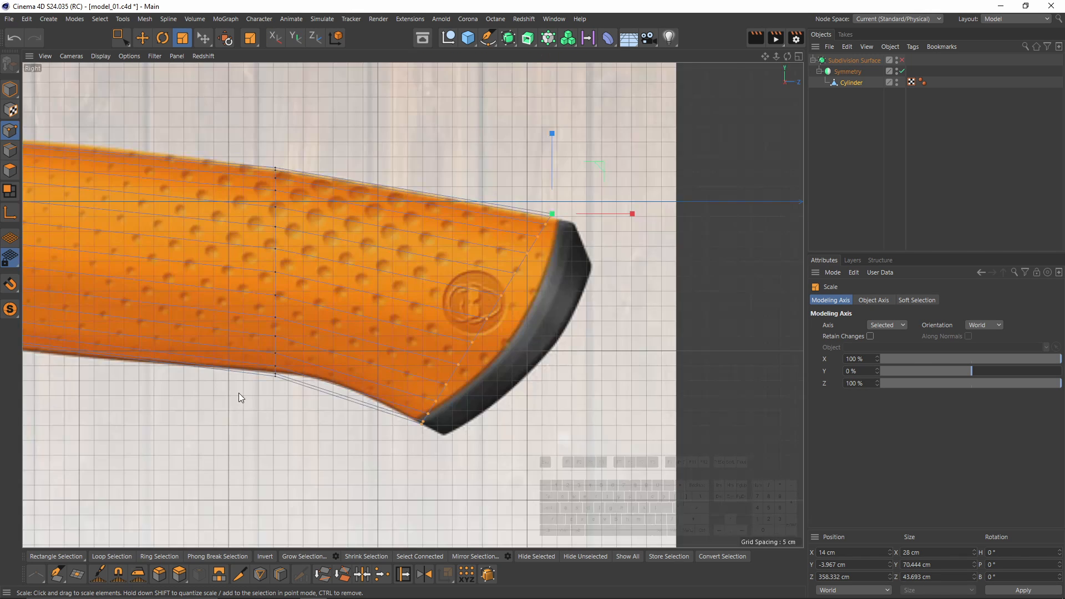
{"action": "middle_click_drag", "start_coordinate": [499, 372], "coordinate": [589, 377], "text": "alt"}
{"action": "middle_click", "coordinate": [654, 444]}
{"action": "middle_click", "coordinate": [358, 423]}
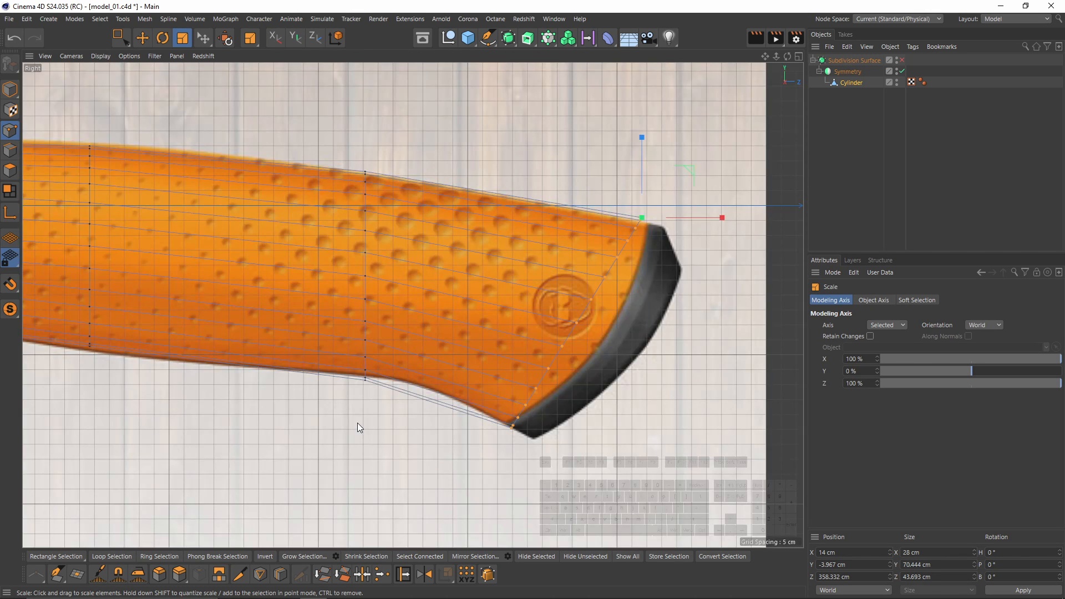
Using the Brush tool in Smear mode with a 30 cm radius, push the end points onto the curved border of the black end cap.
{"action": "right_click", "coordinate": [660, 314]}
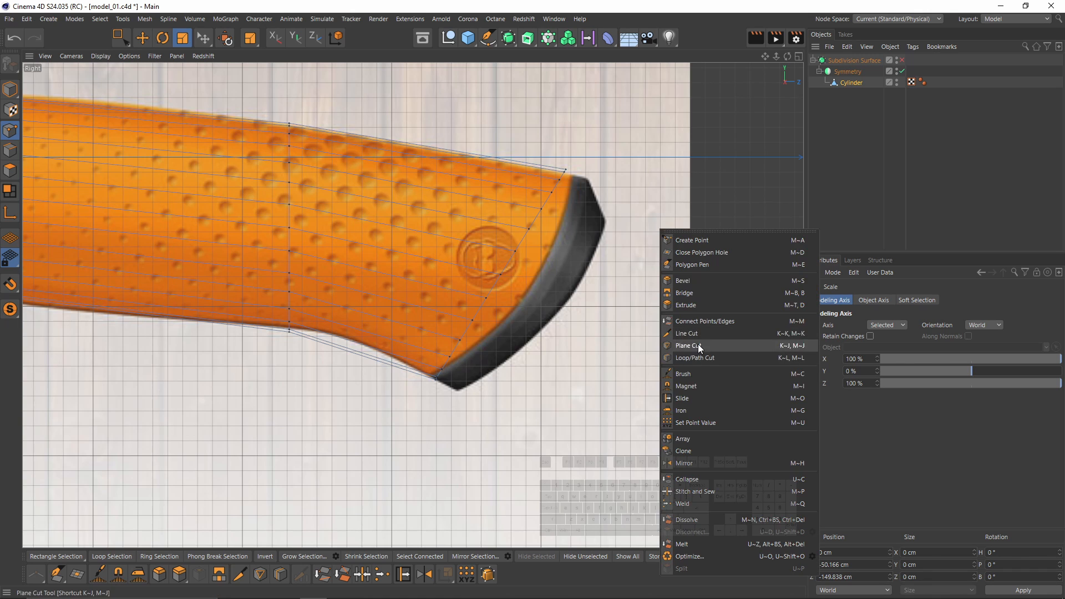
{"action": "left_click", "coordinate": [694, 381]}
{"action": "left_click", "coordinate": [903, 340]}
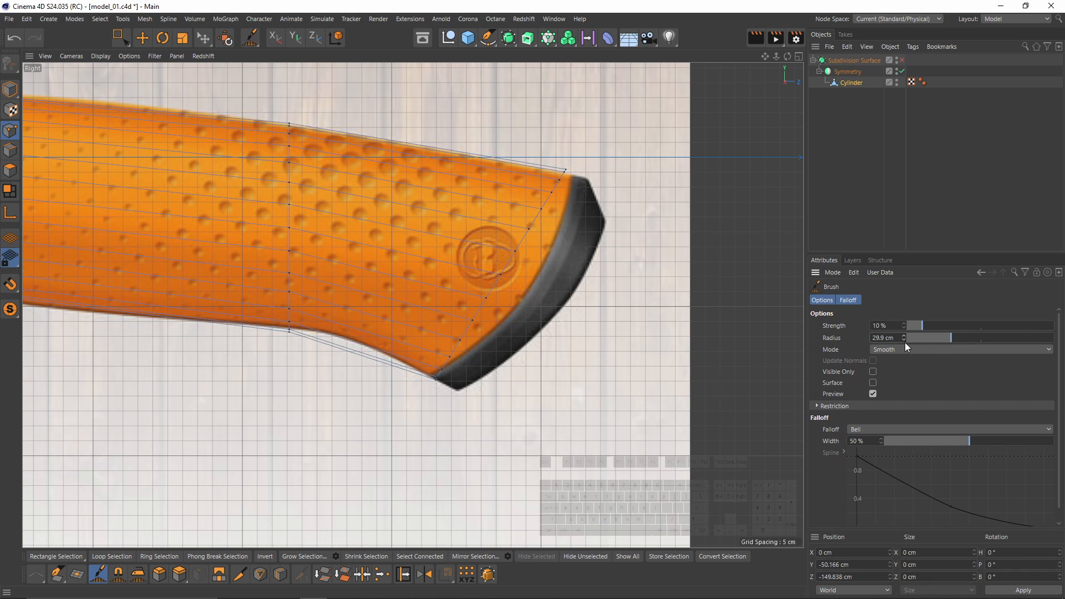
{"action": "left_click", "coordinate": [903, 336]}
{"action": "left_click", "coordinate": [900, 349]}
{"action": "left_click", "coordinate": [896, 357]}
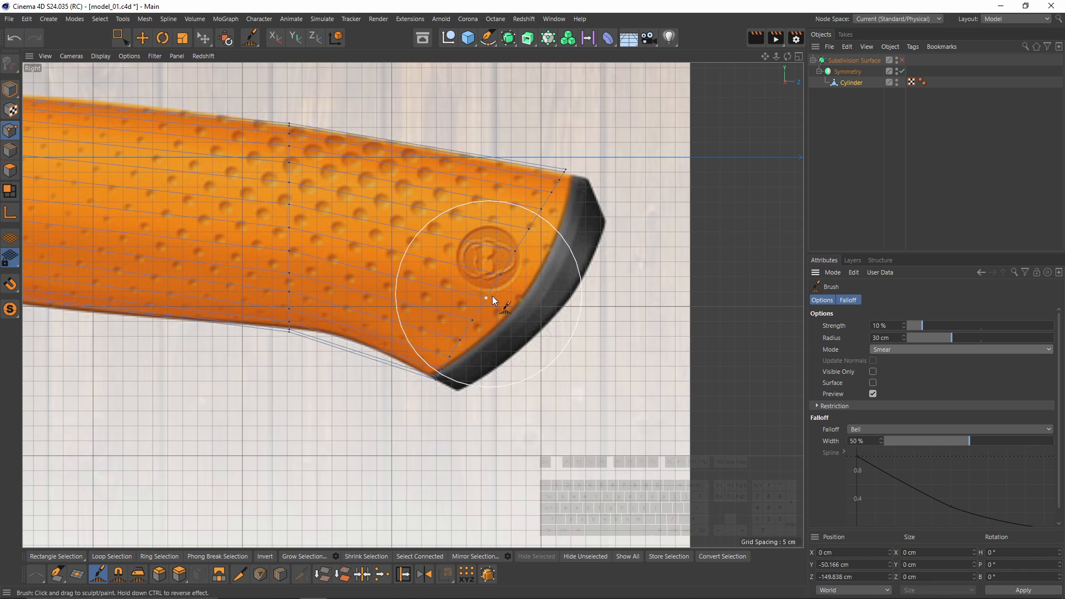
{"action": "mouse_move", "coordinate": [502, 291]}
{"action": "left_mouse_down"}
{"action": "mouse_move", "coordinate": [523, 302]}
{"action": "mouse_move", "coordinate": [479, 329]}
{"action": "left_mouse_up"}
{"action": "mouse_move", "coordinate": [436, 384]}
{"action": "left_mouse_down"}
{"action": "mouse_move", "coordinate": [532, 262]}
{"action": "mouse_move", "coordinate": [534, 221]}
{"action": "mouse_move", "coordinate": [571, 239]}
{"action": "left_mouse_up"}
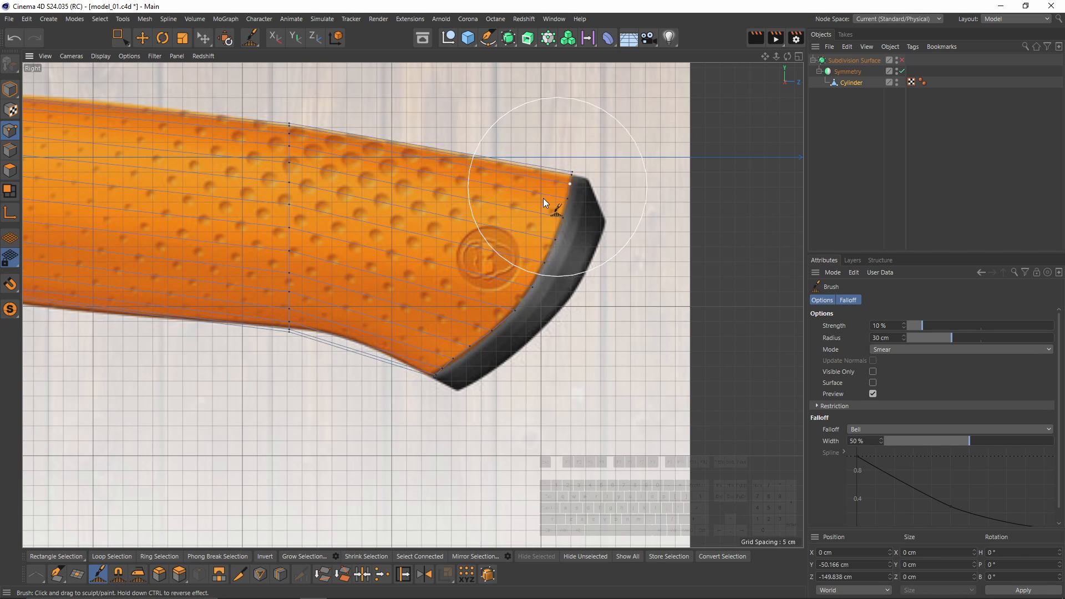
Add a loop cut about halfway between the third point column and the curved rear end.
{"action": "mouse_move", "coordinate": [466, 262]}
{"action": "middle_mouse_down", "text": "alt"}
{"action": "mouse_move", "coordinate": [561, 255]}
{"action": "mouse_move", "coordinate": [458, 294]}
{"action": "middle_mouse_up", "text": "alt"}
{"action": "key", "text": "k"}
{"action": "key", "text": "l"}
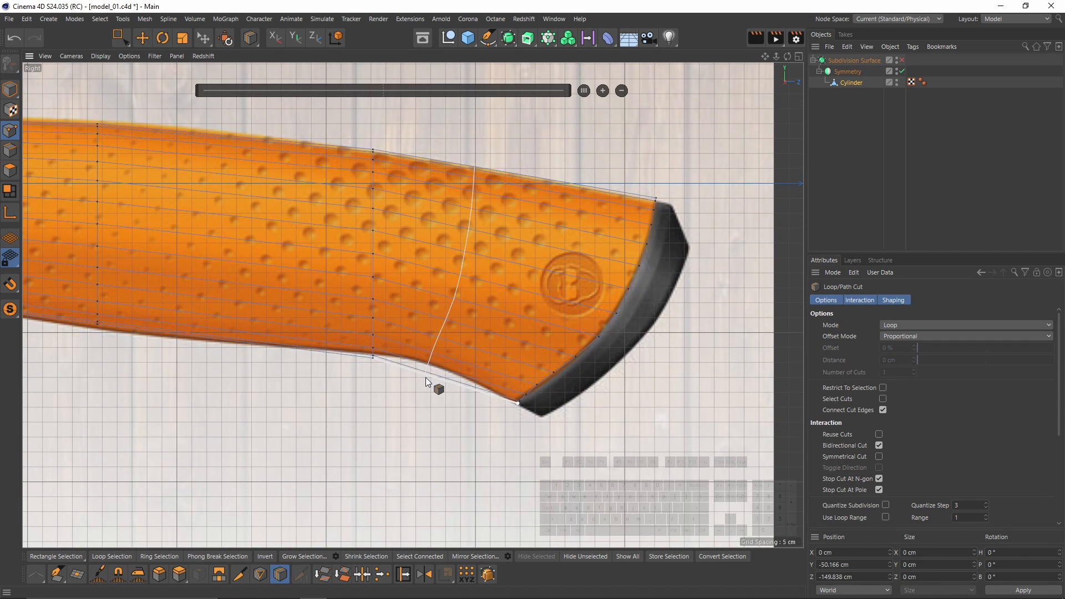
{"action": "left_click", "coordinate": [444, 373]}
{"action": "key", "text": "e"}
{"action": "key", "text": "Return"}
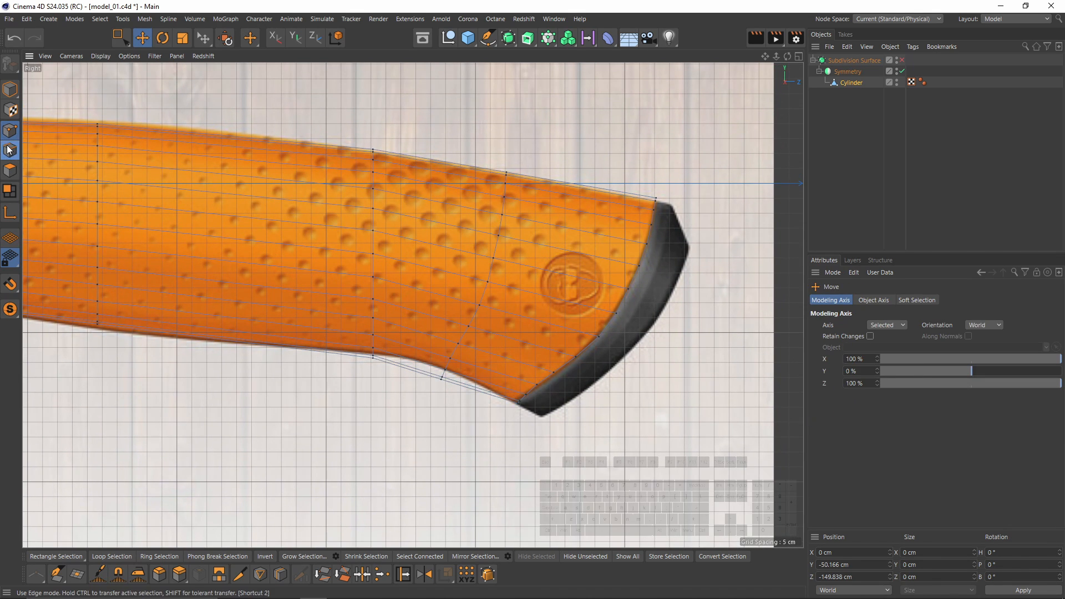
Select the new cut's edge loop in edge mode and scale it down slightly in height to fit the reference.
{"action": "left_click", "coordinate": [465, 301]}
{"action": "double_click", "coordinate": [479, 297]}
{"action": "key", "text": "t"}
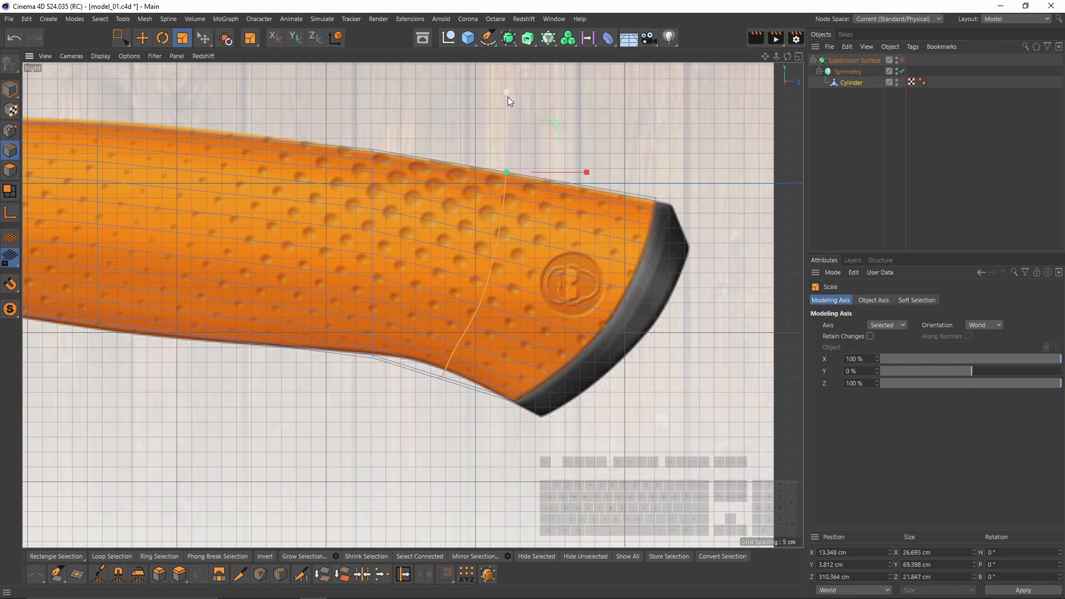
{"action": "left_click_drag", "start_coordinate": [505, 94], "coordinate": [508, 98]}
Adjust the third edge loop's height and position along the handle, with subdivision smoothing switched on.
{"action": "double_click", "coordinate": [375, 242]}
{"action": "left_click_drag", "start_coordinate": [373, 71], "coordinate": [373, 73]}
{"action": "key", "text": "q"}
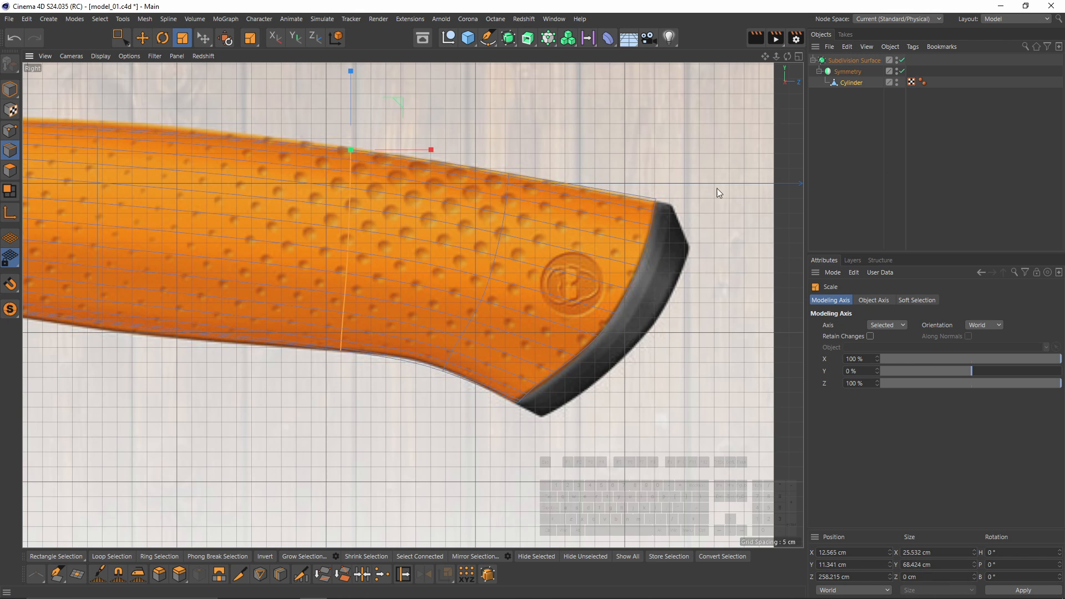
Rescale the rearmost cut's edge loop vertically against the smoothed outline and deselect the object.
{"action": "double_click", "coordinate": [507, 227]}
{"action": "left_click_drag", "start_coordinate": [509, 91], "coordinate": [509, 93]}
{"action": "left_click", "coordinate": [881, 185]}
{"action": "middle_click_drag", "start_coordinate": [307, 249], "coordinate": [496, 241], "text": "alt"}
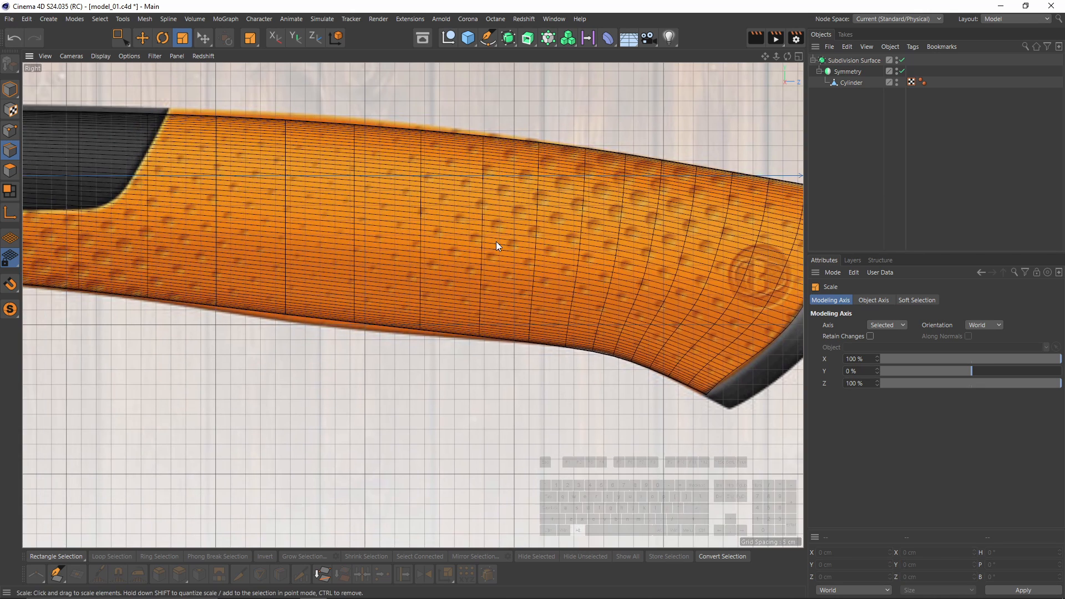
Reselect the mesh and enlarge the second edge loop slightly in height so the smoothed handle fills the reference outline.
{"action": "key", "text": "ctrl+z"}
{"action": "key", "text": "q"}
{"action": "middle_click_drag", "start_coordinate": [443, 277], "coordinate": [494, 313], "text": "alt"}
{"action": "double_click", "coordinate": [338, 256]}
{"action": "key", "text": "q"}
{"action": "left_click_drag", "start_coordinate": [336, 74], "coordinate": [335, 69]}
{"action": "left_click", "coordinate": [876, 183]}
Review the smoothed rear handle in the Perspective view.
{"action": "scroll", "coordinate": [511, 257], "scroll_direction": "down", "scroll_amount": 5}
{"action": "middle_click", "coordinate": [511, 257]}
{"action": "middle_click", "coordinate": [239, 197]}
{"action": "scroll", "coordinate": [469, 259], "scroll_direction": "down", "scroll_amount": 3}
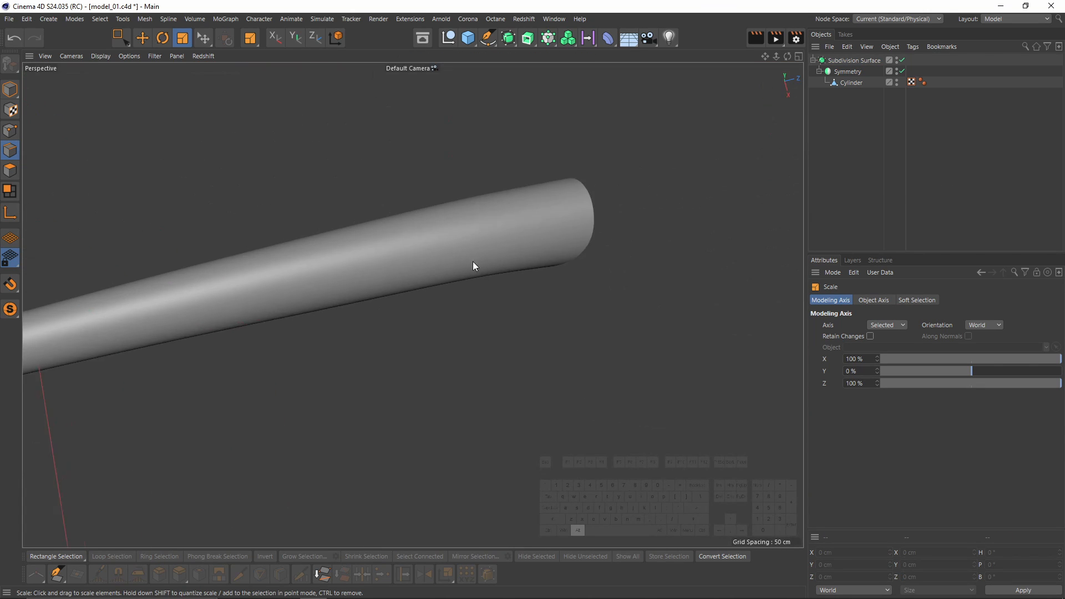
Undo the last height change of the second edge loop on the rear handle.
{"action": "left_click_drag", "start_coordinate": [469, 259], "coordinate": [431, 126], "text": "alt"}
{"action": "scroll", "coordinate": [513, 217], "scroll_direction": "down", "scroll_amount": 5}
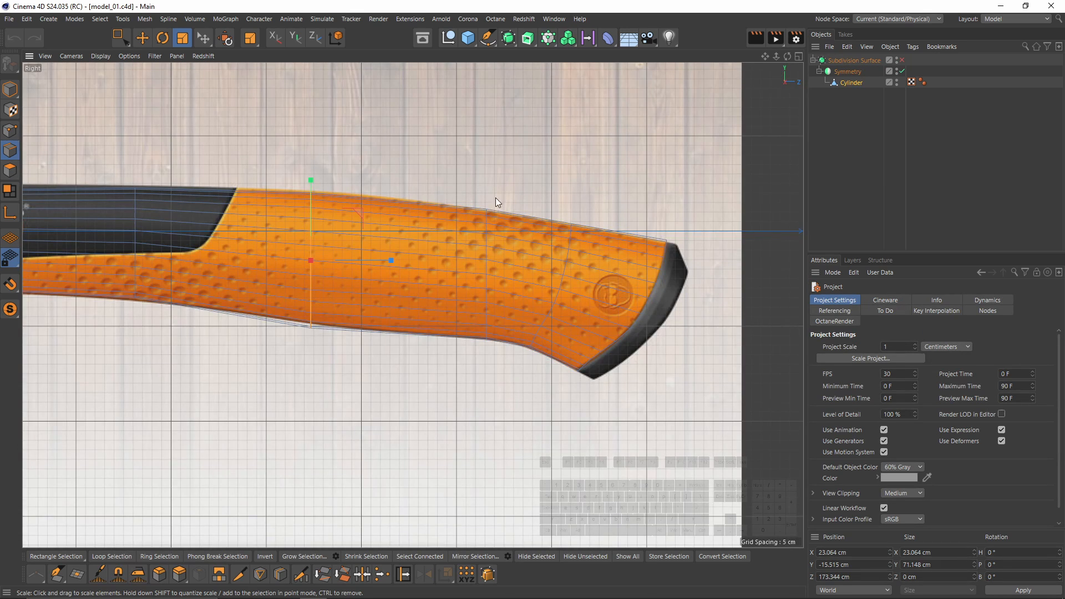
{"action": "middle_click_drag", "start_coordinate": [211, 250], "coordinate": [440, 246], "text": "alt"}
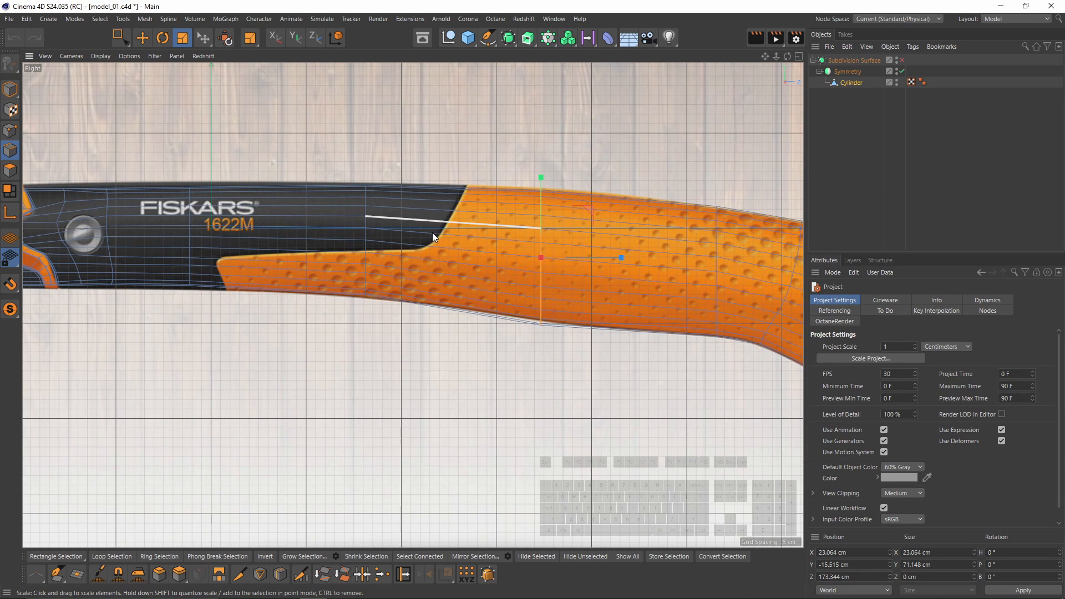
{"action": "key", "text": "ctrl+z"}
{"action": "middle_click_drag", "start_coordinate": [268, 305], "coordinate": [273, 310], "text": "alt"}
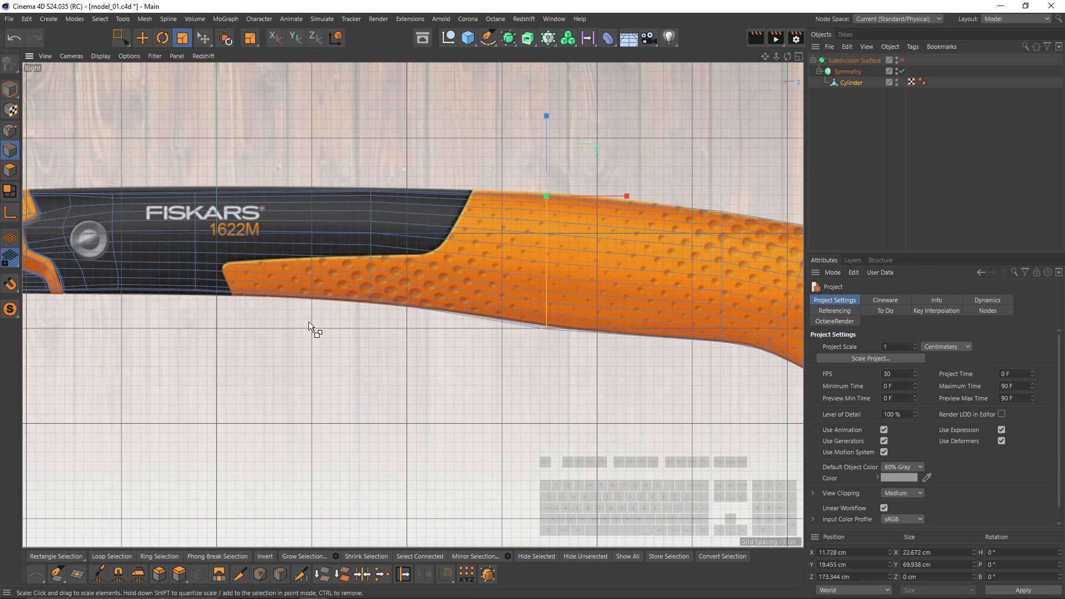
Make a visible-only line cut across the handle along the slanted rear boundary between the black body and the orange grip.
{"action": "right_click_drag", "start_coordinate": [451, 252], "coordinate": [489, 257], "text": "alt"}
{"action": "middle_click_drag", "start_coordinate": [489, 256], "coordinate": [580, 335], "text": "alt"}
{"action": "right_click", "coordinate": [627, 293]}
{"action": "left_click", "coordinate": [657, 317]}
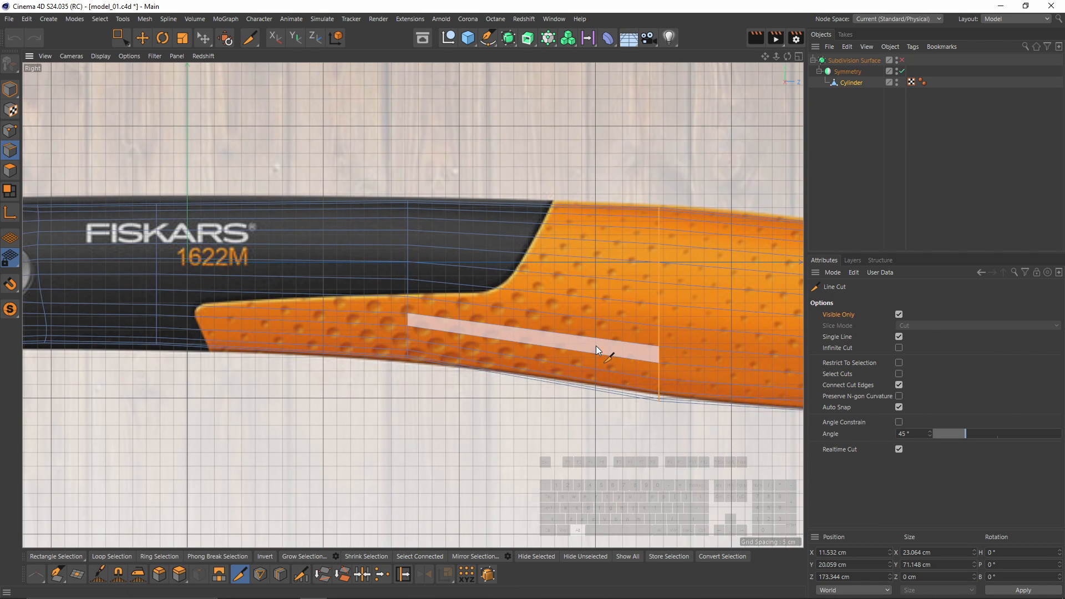
{"action": "middle_click_drag", "start_coordinate": [517, 304], "coordinate": [453, 328], "text": "alt"}
{"action": "right_click_drag", "start_coordinate": [453, 328], "coordinate": [474, 327], "text": "alt"}
{"action": "middle_click_drag", "start_coordinate": [474, 327], "coordinate": [536, 286], "text": "alt"}
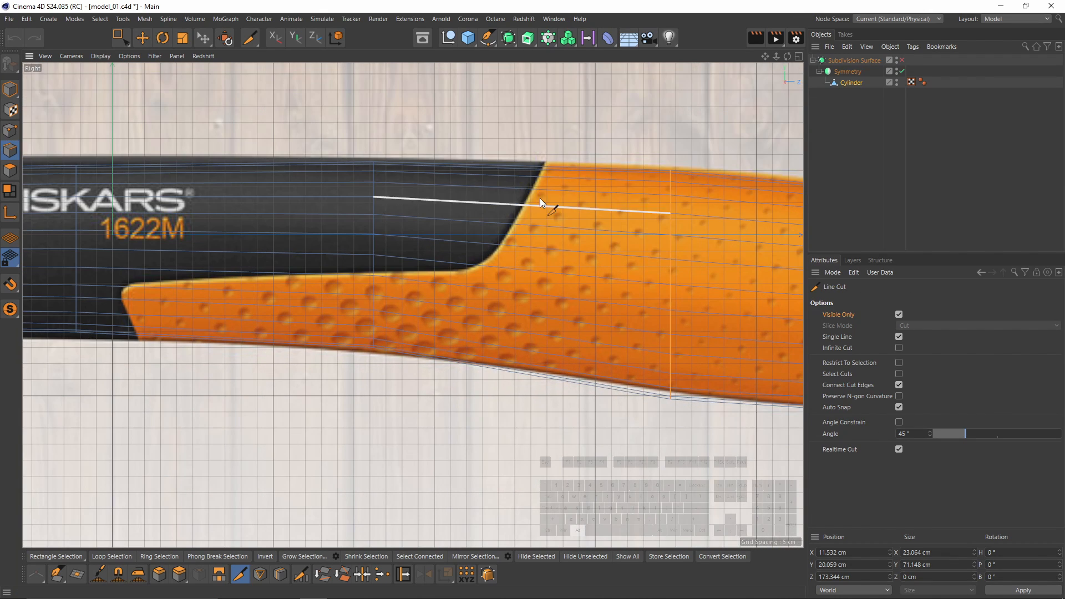
{"action": "left_click", "coordinate": [552, 152]}
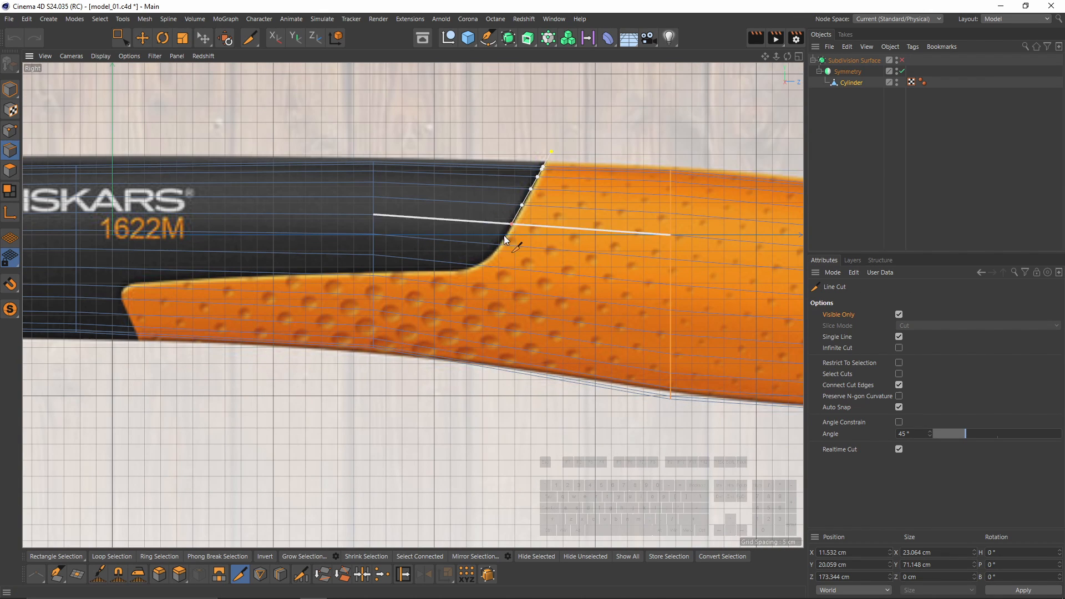
{"action": "left_click", "coordinate": [415, 391]}
{"action": "key", "text": "e"}
{"action": "middle_click_drag", "start_coordinate": [411, 312], "coordinate": [577, 337], "text": "alt"}
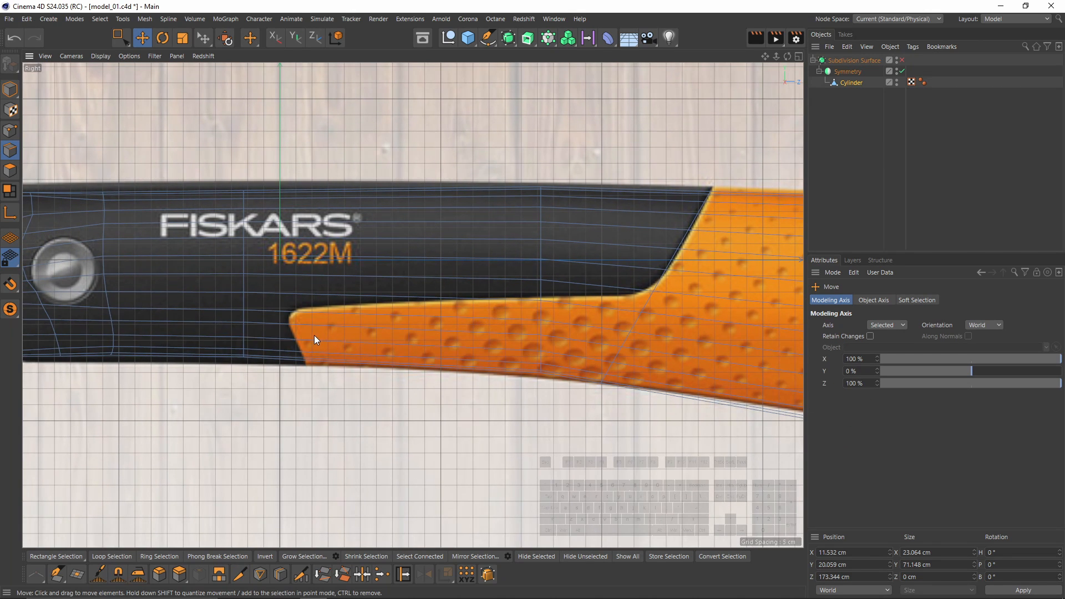
{"action": "key", "text": "k"}
{"action": "key", "text": "k"}
{"action": "left_click", "coordinate": [306, 377]}
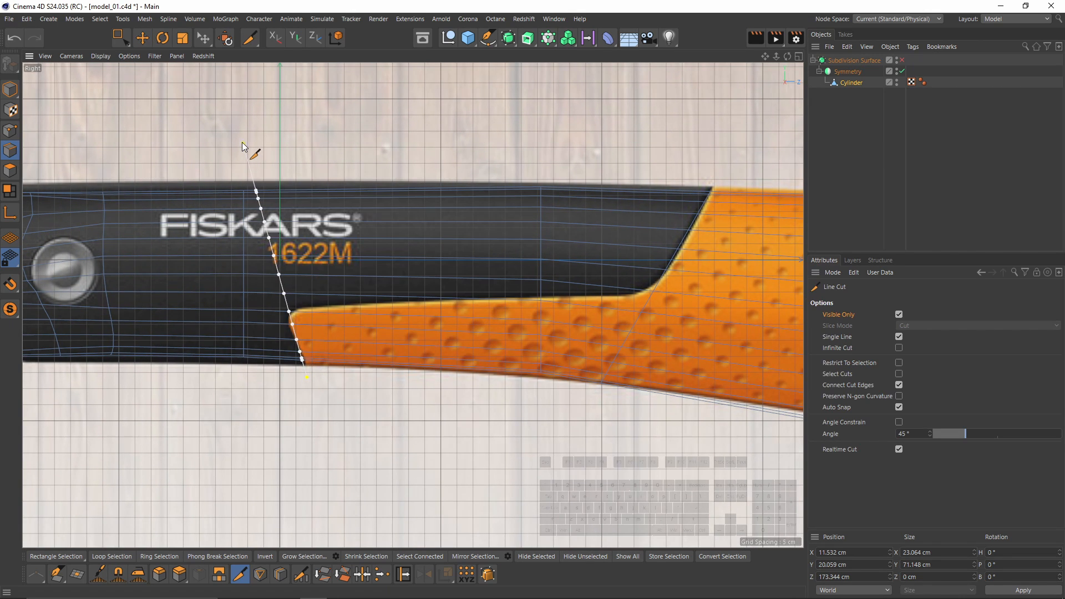
{"action": "key", "text": "Escape"}
{"action": "key", "text": "e"}
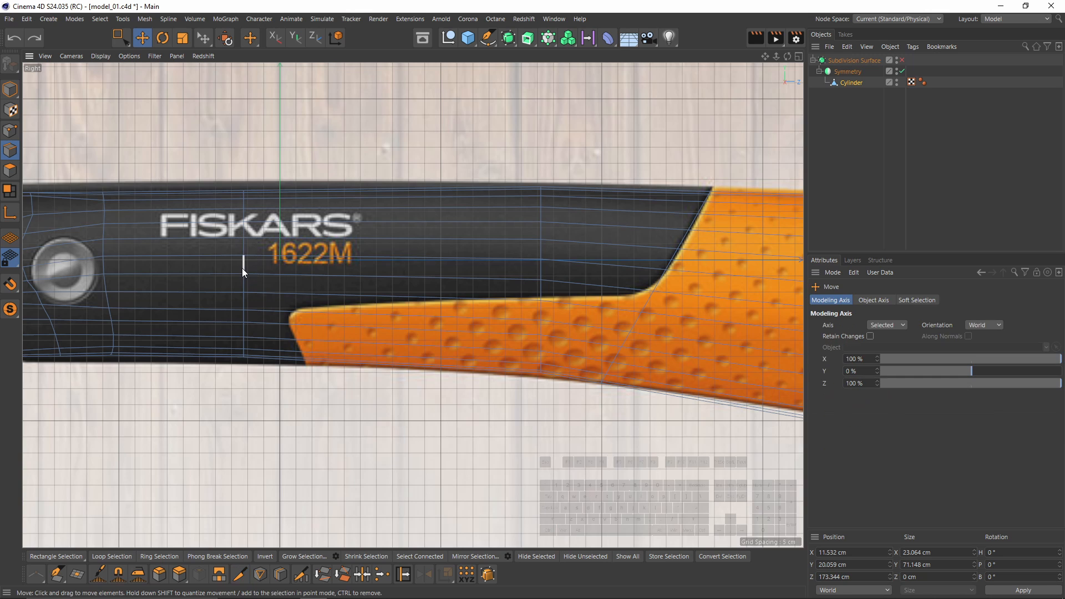
Slide the edge loop behind the FISKARS lettering slightly toward the tool head, away from the orange grip's front edge.
{"action": "double_click", "coordinate": [241, 268]}
{"action": "key", "text": "m"}
{"action": "key", "text": "o"}
{"action": "left_click_drag", "start_coordinate": [242, 265], "coordinate": [224, 264]}
Make a line cut across the handle following the slanted front edge of the orange grip.
{"action": "key", "text": "k"}
{"action": "left_click", "coordinate": [308, 363]}
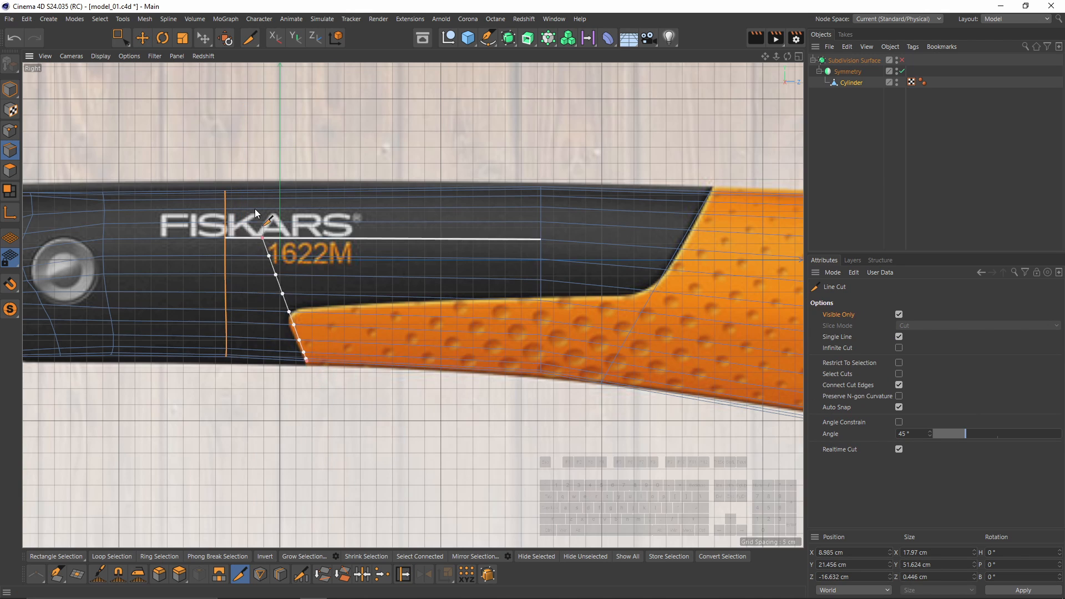
{"action": "left_click", "coordinate": [225, 131]}
{"action": "key", "text": "e"}
Examine the new slanted cuts on the handle in the Perspective view and return to the Right view.
{"action": "middle_click", "coordinate": [312, 258]}
{"action": "middle_click", "coordinate": [275, 216]}
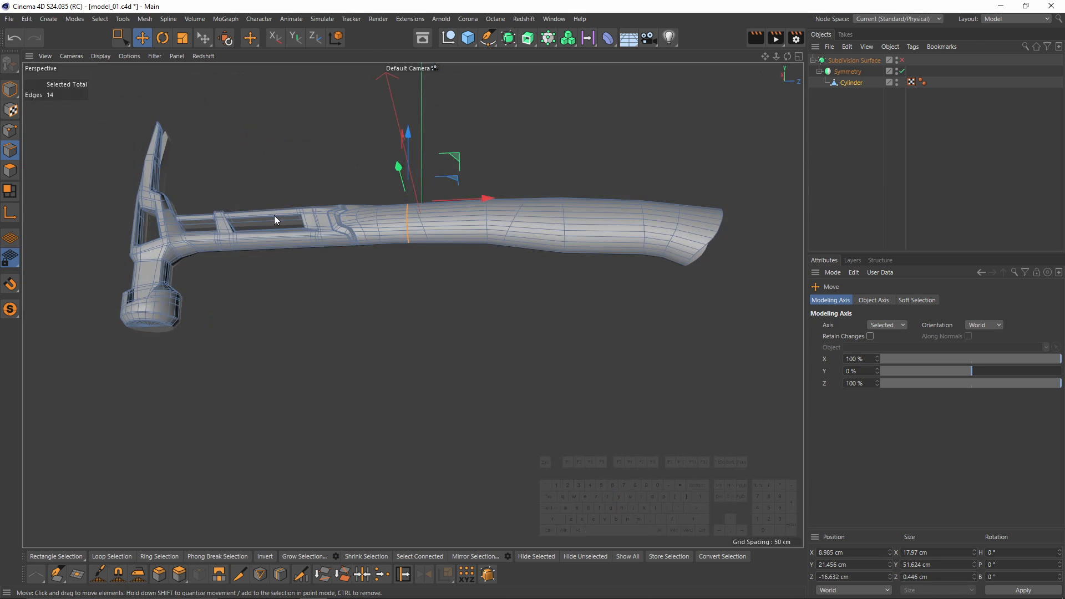
{"action": "left_click_drag", "start_coordinate": [274, 215], "coordinate": [431, 205], "text": "alt"}
{"action": "scroll", "coordinate": [431, 205], "scroll_direction": "up", "scroll_amount": 4}
{"action": "middle_click", "coordinate": [492, 284]}
{"action": "middle_click", "coordinate": [342, 365]}
{"action": "scroll", "coordinate": [552, 287], "scroll_direction": "up", "scroll_amount": 3}
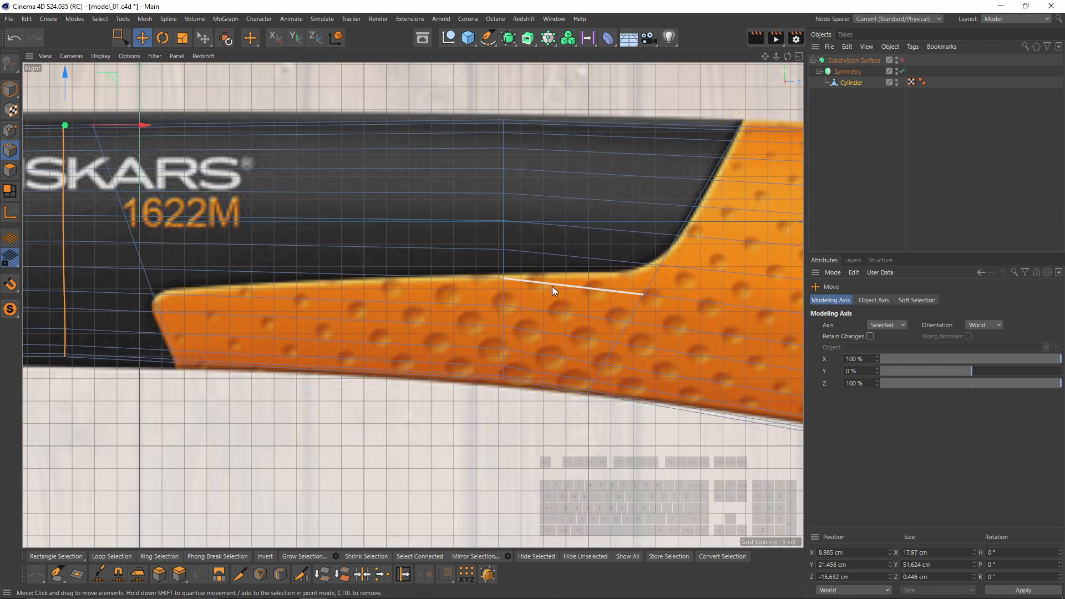
Pick the two grip corner points on the slanted cuts and join them with a line cut along the black and orange boundary.
{"action": "left_click", "coordinate": [10, 131]}
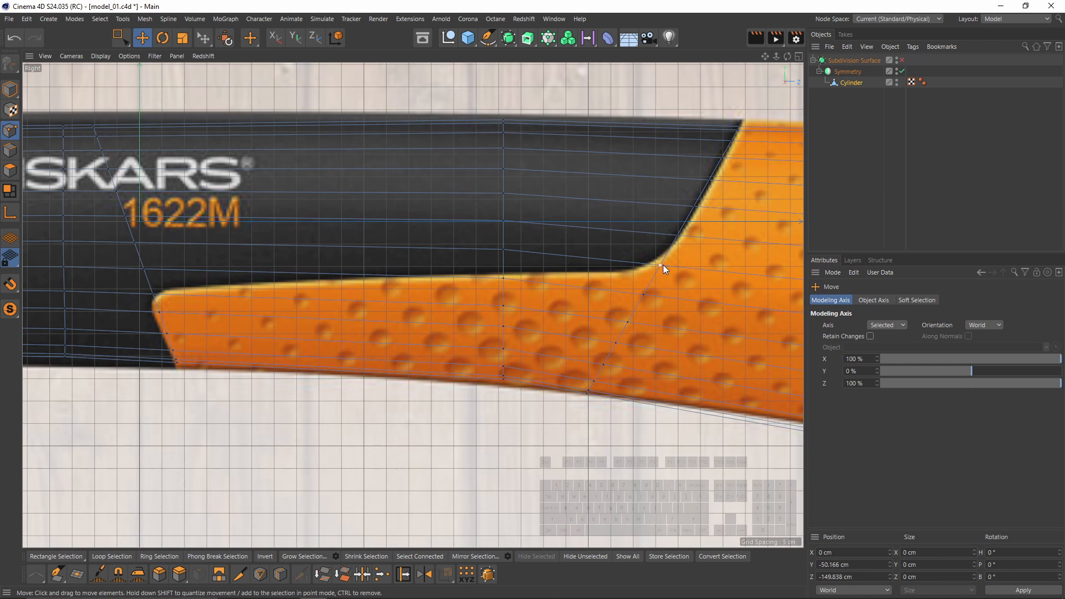
{"action": "left_click", "coordinate": [662, 265]}
{"action": "left_click", "coordinate": [154, 295], "text": "shift"}
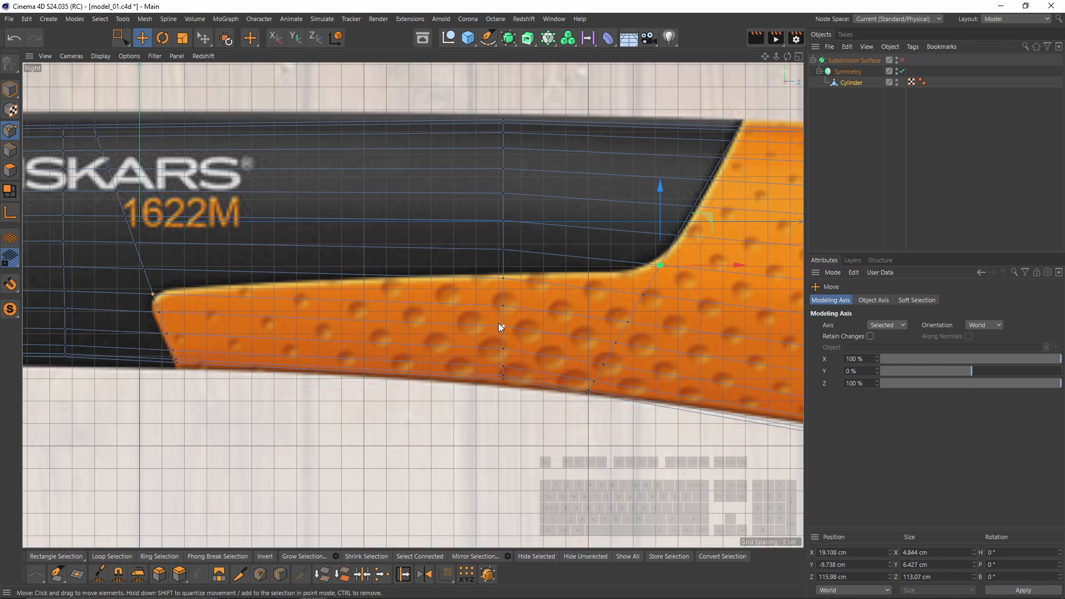
{"action": "key", "text": "m"}
{"action": "left_click", "coordinate": [548, 334]}
{"action": "left_click", "coordinate": [660, 265]}
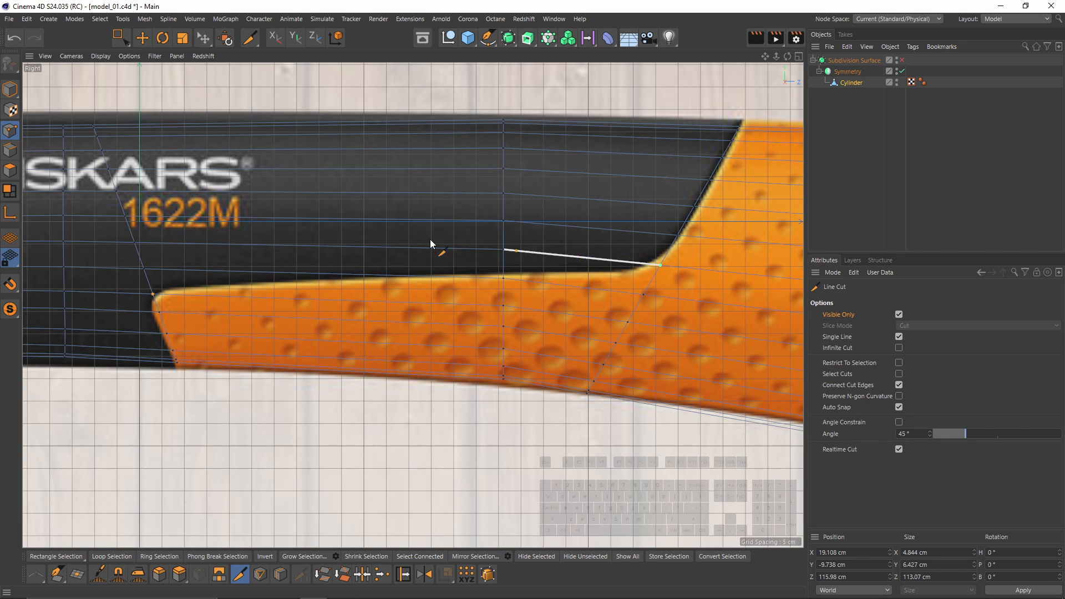
{"action": "left_click", "coordinate": [153, 295]}
{"action": "key", "text": "e"}
Slide the extra point on the new boundary edge onto the neighbouring edge loop and weld it there.
{"action": "middle_click", "coordinate": [161, 297]}
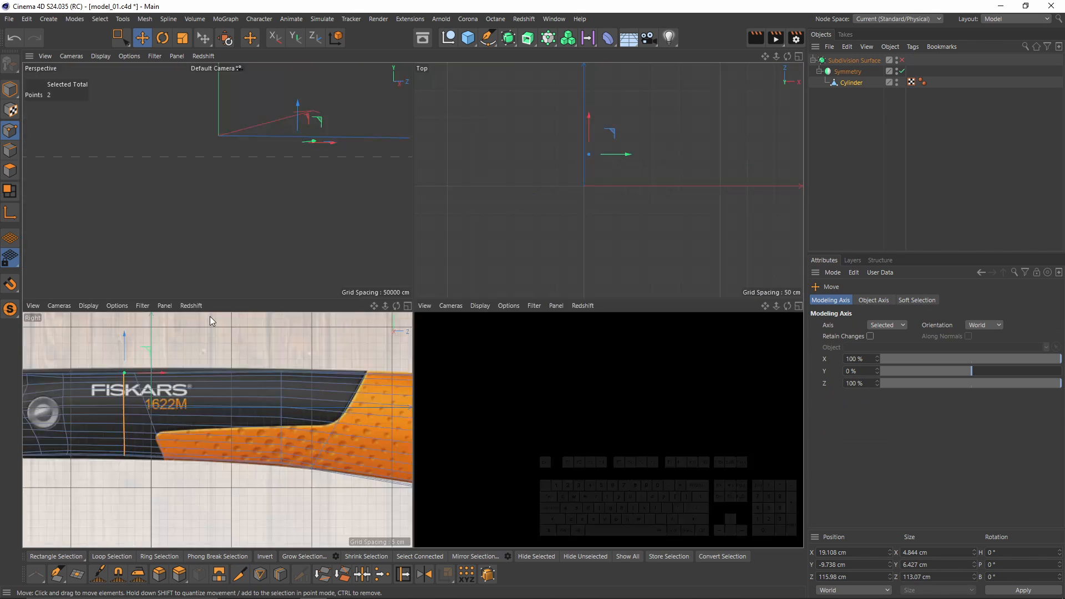
{"action": "middle_click", "coordinate": [252, 280]}
{"action": "scroll", "coordinate": [513, 238], "scroll_direction": "up", "scroll_amount": 5}
{"action": "key", "text": "m"}
{"action": "key", "text": "o"}
{"action": "scroll", "coordinate": [485, 242], "scroll_direction": "up", "scroll_amount": 3}
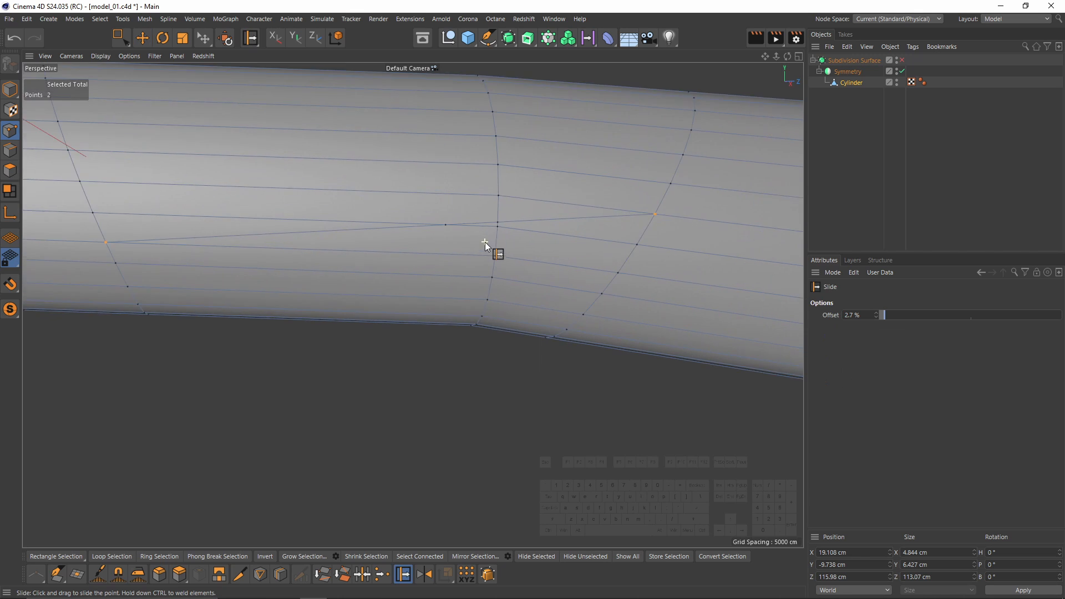
{"action": "left_click_drag", "start_coordinate": [435, 226], "coordinate": [510, 220], "text": "ctrl"}
{"action": "right_click_drag", "start_coordinate": [511, 220], "coordinate": [476, 239], "text": "alt"}
Dissolve the two redundant lengthwise edges that run beside the new boundary edge between the slanted cuts.
{"action": "left_click", "coordinate": [10, 150]}
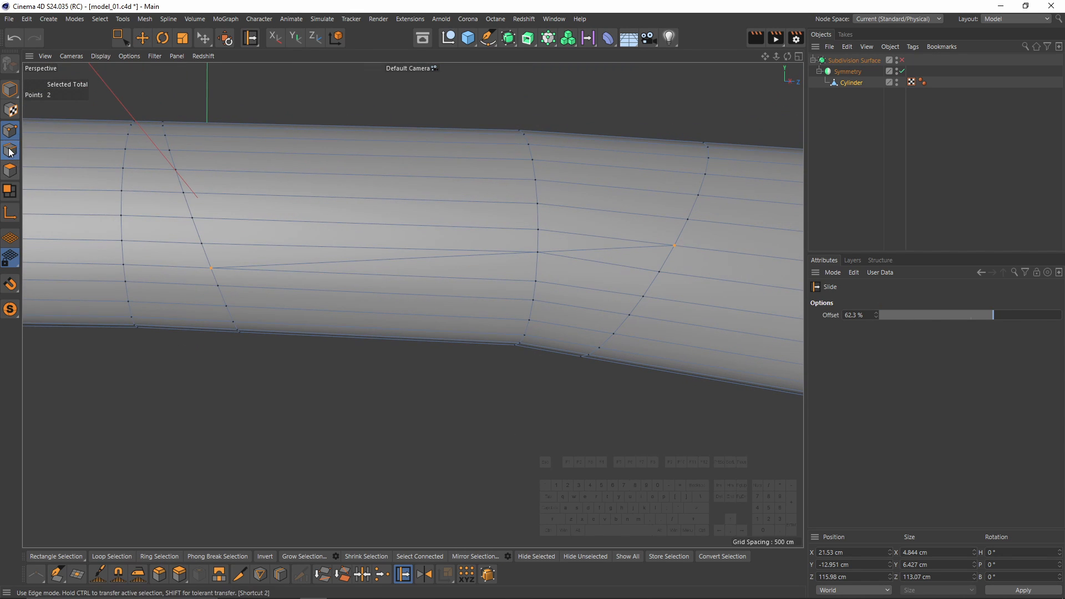
{"action": "key", "text": "e"}
{"action": "left_click", "coordinate": [327, 245], "text": "shift"}
{"action": "left_click", "coordinate": [599, 266], "text": "shift"}
{"action": "right_click", "coordinate": [639, 341]}
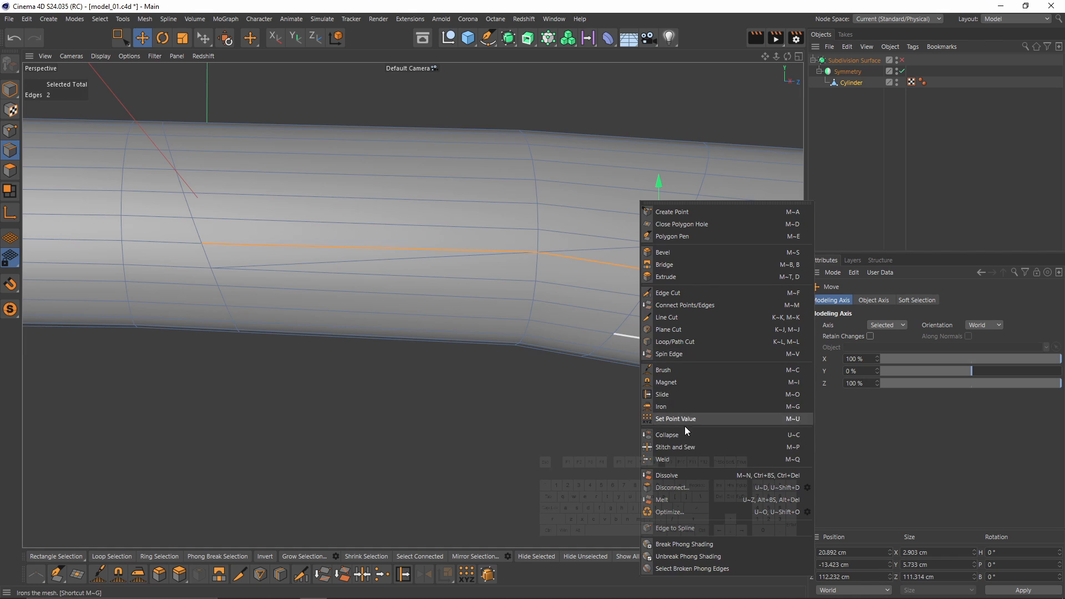
{"action": "left_click", "coordinate": [677, 476]}
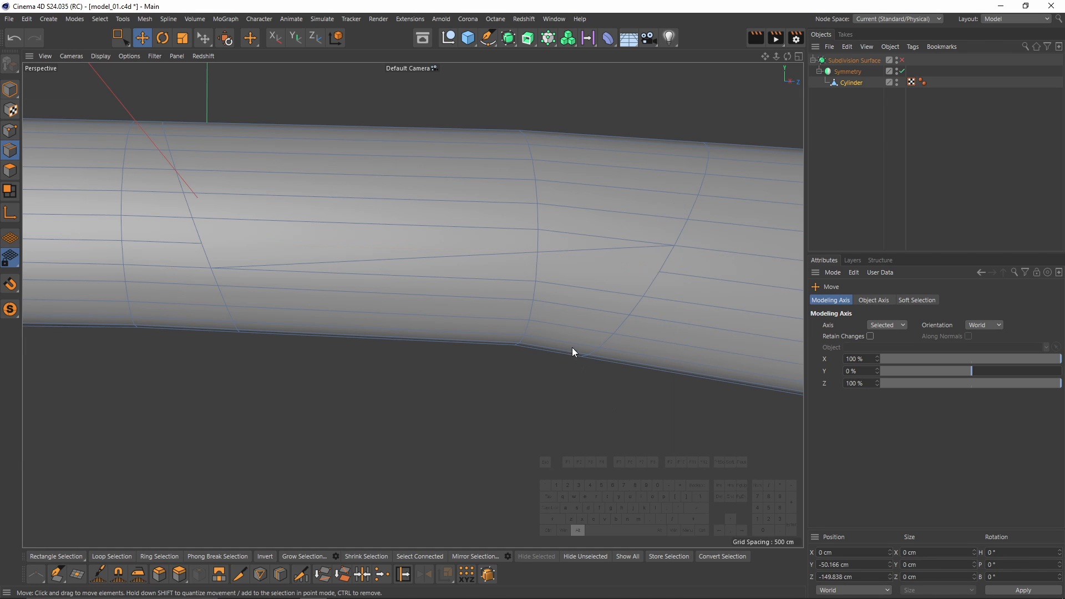
Select the complete grip boundary: the front slanted edges below the corner, the lengthwise edge and the rear slanted edges above it.
{"action": "left_click_drag", "start_coordinate": [572, 351], "coordinate": [586, 320], "text": "alt"}
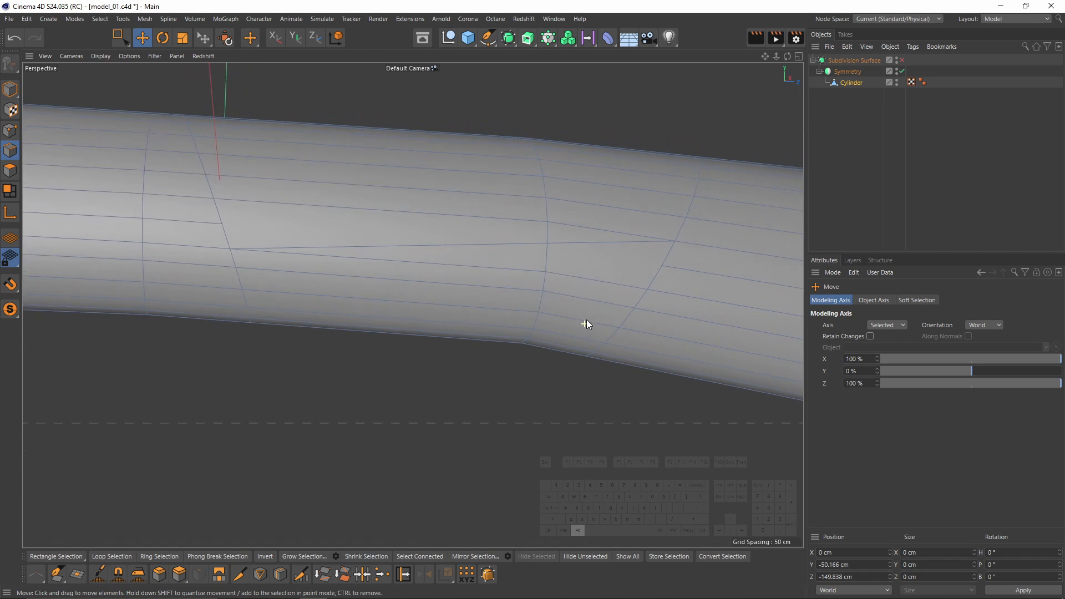
{"action": "left_click", "coordinate": [264, 268]}
{"action": "left_click_drag", "start_coordinate": [251, 282], "coordinate": [258, 249], "text": "alt"}
{"action": "left_click_drag", "start_coordinate": [252, 321], "coordinate": [263, 271], "text": "alt"}
{"action": "left_click", "coordinate": [251, 322], "text": "ctrl+shift"}
{"action": "left_click_drag", "start_coordinate": [362, 262], "coordinate": [414, 280], "text": "alt"}
{"action": "left_click", "coordinate": [483, 278], "text": "shift"}
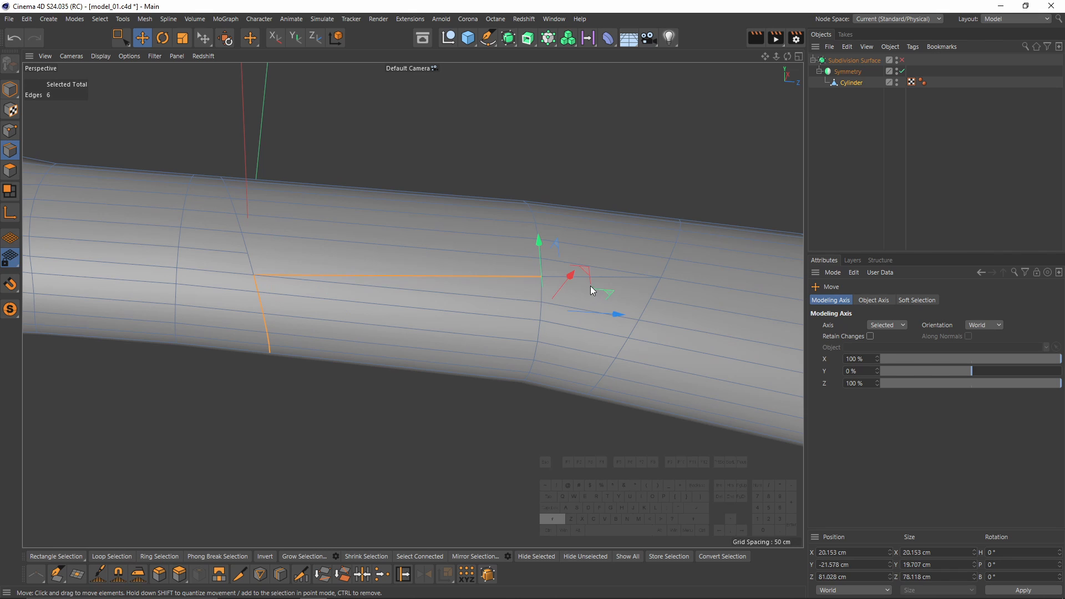
{"action": "left_click", "coordinate": [654, 277], "text": "shift"}
{"action": "left_click", "coordinate": [670, 265], "text": "shift"}
{"action": "middle_click_drag", "start_coordinate": [693, 218], "coordinate": [607, 293], "text": "alt"}
{"action": "left_click_drag", "start_coordinate": [607, 293], "coordinate": [651, 267], "text": "alt"}
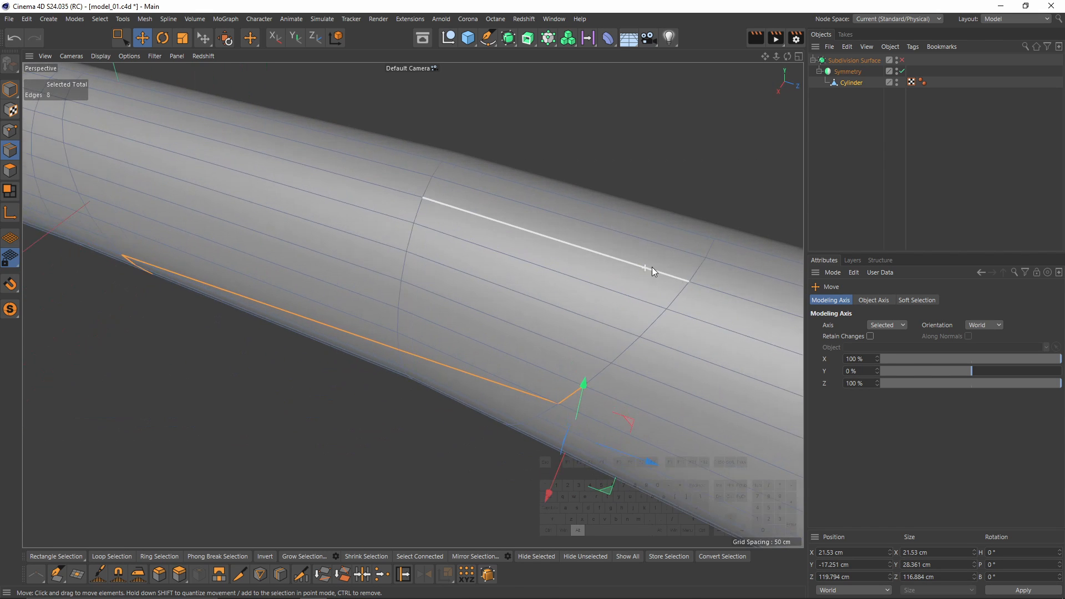
{"action": "left_click", "coordinate": [717, 251], "text": "ctrl+shift"}
{"action": "right_click_drag", "start_coordinate": [717, 251], "coordinate": [614, 303], "text": "alt"}
{"action": "left_click_drag", "start_coordinate": [614, 302], "coordinate": [548, 375], "text": "alt"}
Bevel the selected boundary edges in Chamfer mode with a 0.53 cm offset and 1 subdivision.
{"action": "right_click", "coordinate": [547, 375]}
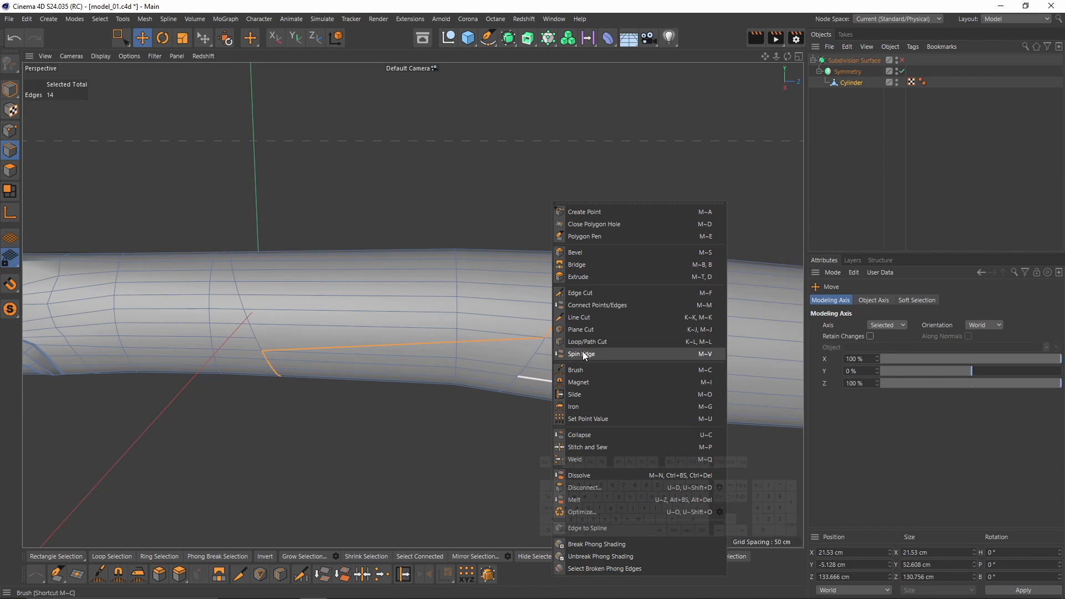
{"action": "left_click", "coordinate": [586, 256]}
{"action": "left_click_drag", "start_coordinate": [546, 324], "coordinate": [638, 299], "text": "alt"}
{"action": "right_click_drag", "start_coordinate": [638, 300], "coordinate": [730, 350], "text": "alt"}
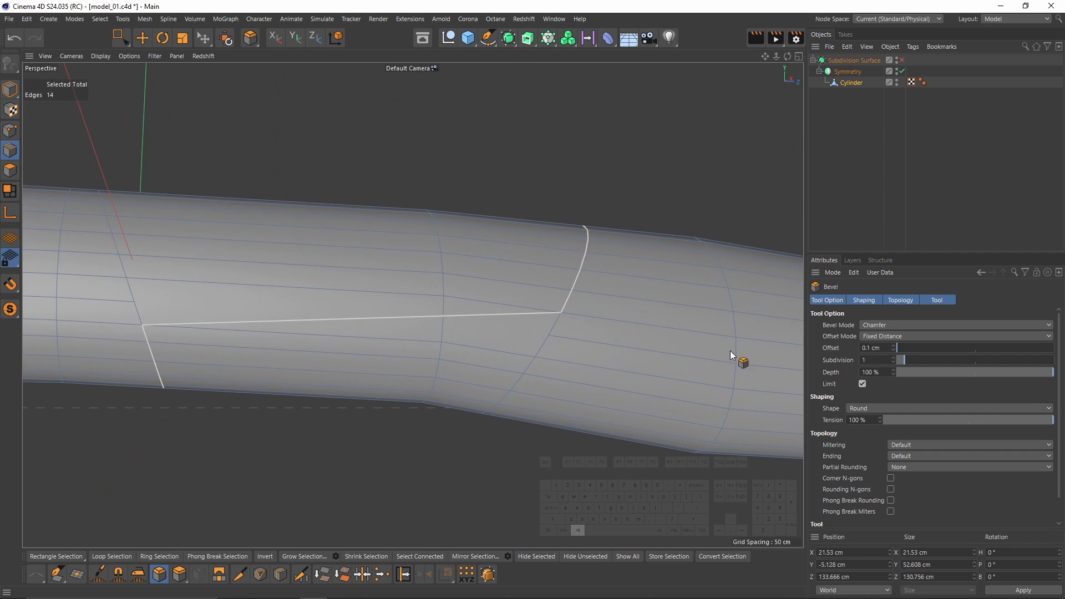
{"action": "right_click_drag", "start_coordinate": [491, 264], "coordinate": [659, 388], "text": "alt"}
{"action": "middle_click_drag", "start_coordinate": [659, 388], "coordinate": [593, 332], "text": "alt"}
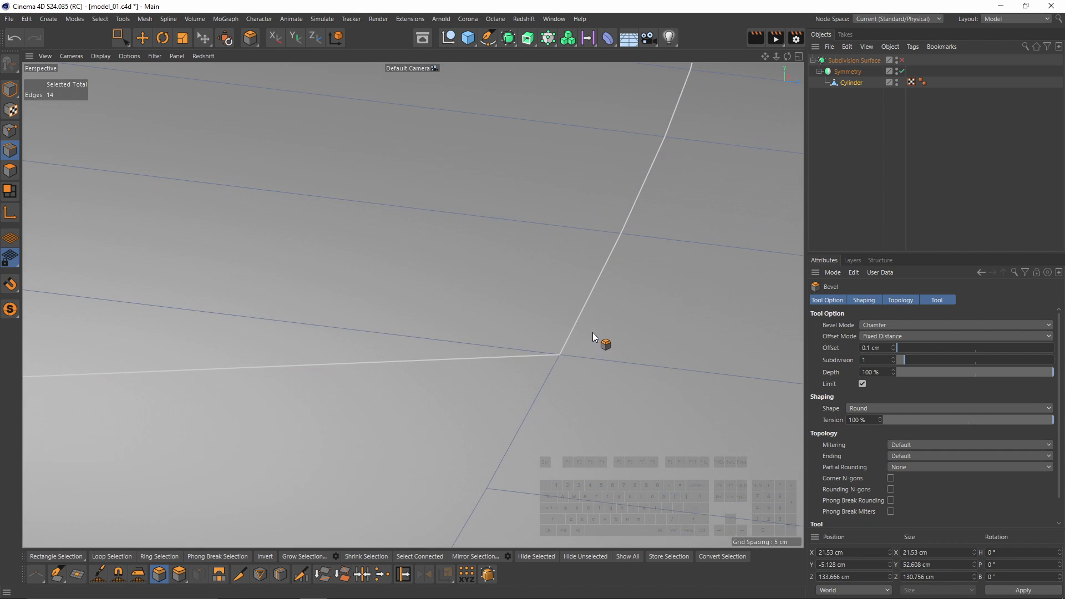
{"action": "left_click_drag", "start_coordinate": [592, 332], "coordinate": [619, 324]}
{"action": "right_click_drag", "start_coordinate": [599, 316], "coordinate": [507, 319], "text": "alt"}
{"action": "left_click_drag", "start_coordinate": [507, 319], "coordinate": [453, 294], "text": "alt"}
{"action": "scroll", "coordinate": [451, 294], "scroll_direction": "up", "scroll_amount": 3}
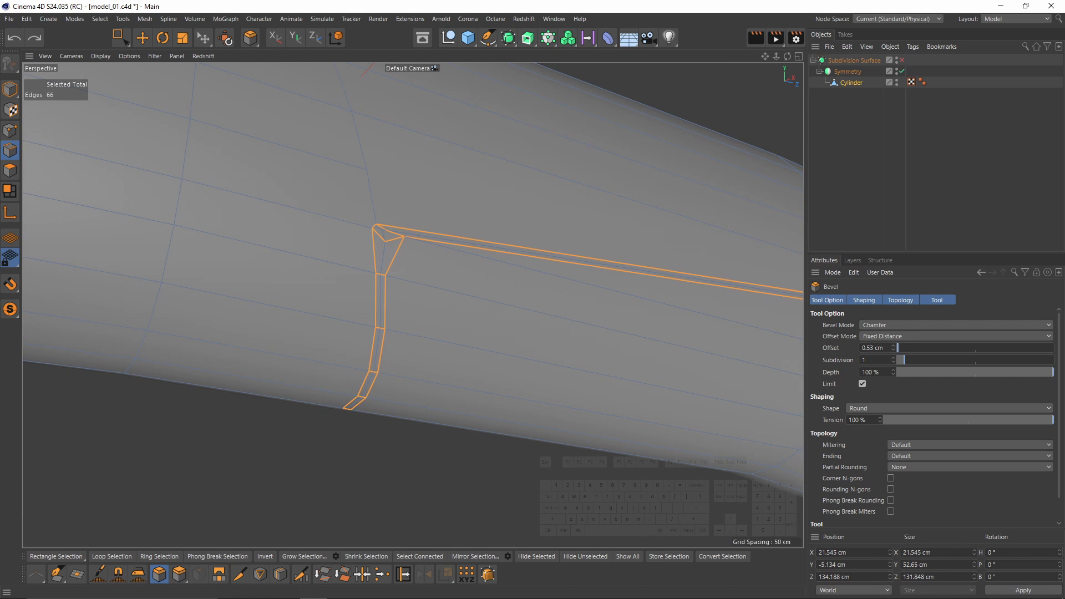
Slide and weld the irregular bevel points at the front corner of the grip boundary into a clean corner.
{"action": "scroll", "coordinate": [378, 217], "scroll_direction": "up", "scroll_amount": 8}
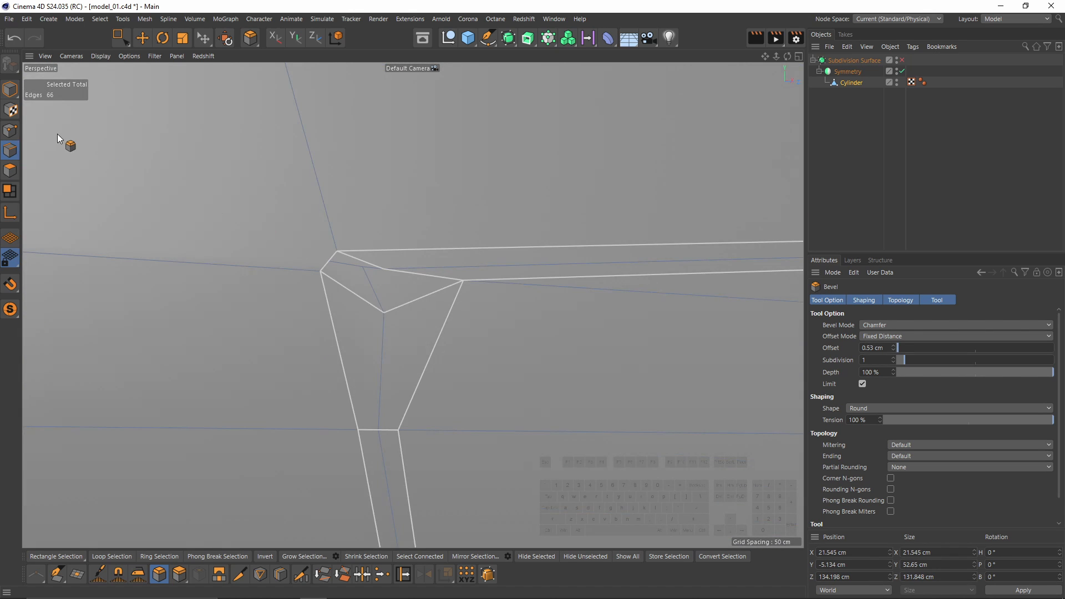
{"action": "right_click_drag", "start_coordinate": [426, 244], "coordinate": [351, 226], "text": "alt"}
{"action": "left_click_drag", "start_coordinate": [447, 289], "coordinate": [399, 292], "text": "alt"}
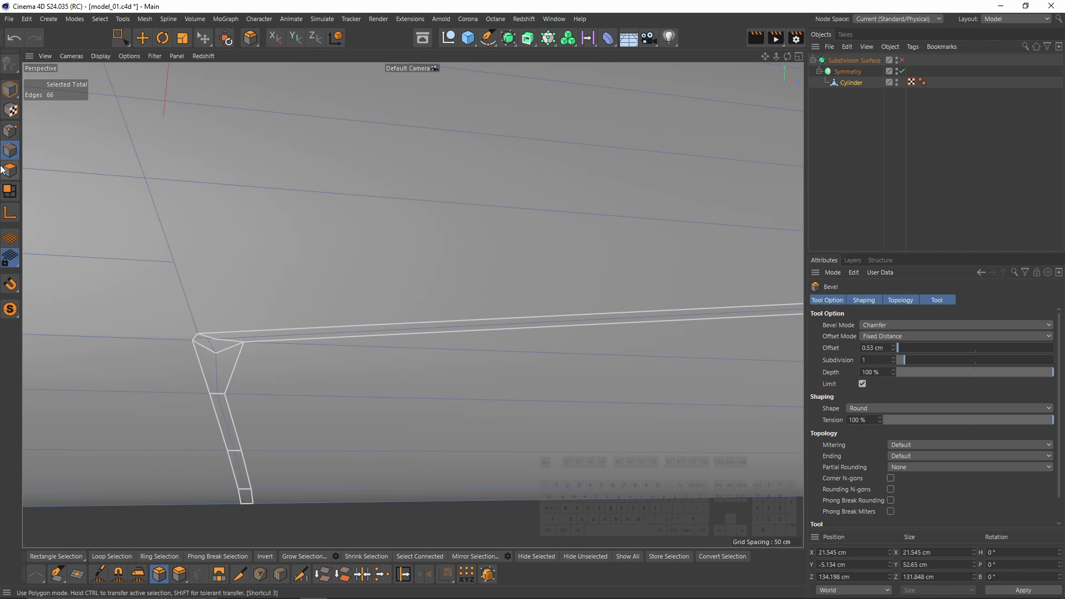
{"action": "left_click", "coordinate": [14, 137]}
{"action": "key", "text": "m"}
{"action": "key", "text": "o"}
{"action": "scroll", "coordinate": [202, 351], "scroll_direction": "up", "scroll_amount": 5}
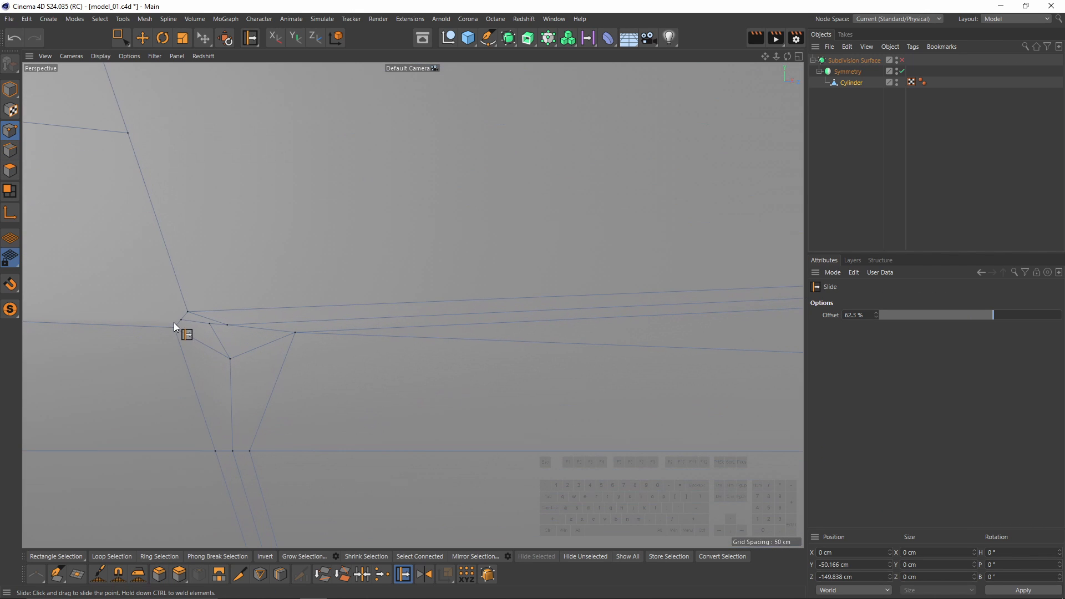
{"action": "left_click_drag", "start_coordinate": [175, 327], "coordinate": [227, 348]}
{"action": "left_click_drag", "start_coordinate": [227, 348], "coordinate": [104, 243], "text": "alt"}
{"action": "key", "text": "ctrl+z"}
{"action": "key", "text": "ctrl+z"}
{"action": "scroll", "coordinate": [214, 273], "scroll_direction": "up", "scroll_amount": 3}
Weld and slide the bevel points at the rear corner of the grip boundary so its three lines meet evenly.
{"action": "right_click_drag", "start_coordinate": [178, 269], "coordinate": [55, 275], "text": "alt"}
{"action": "left_click_drag", "start_coordinate": [455, 333], "coordinate": [498, 359], "text": "alt"}
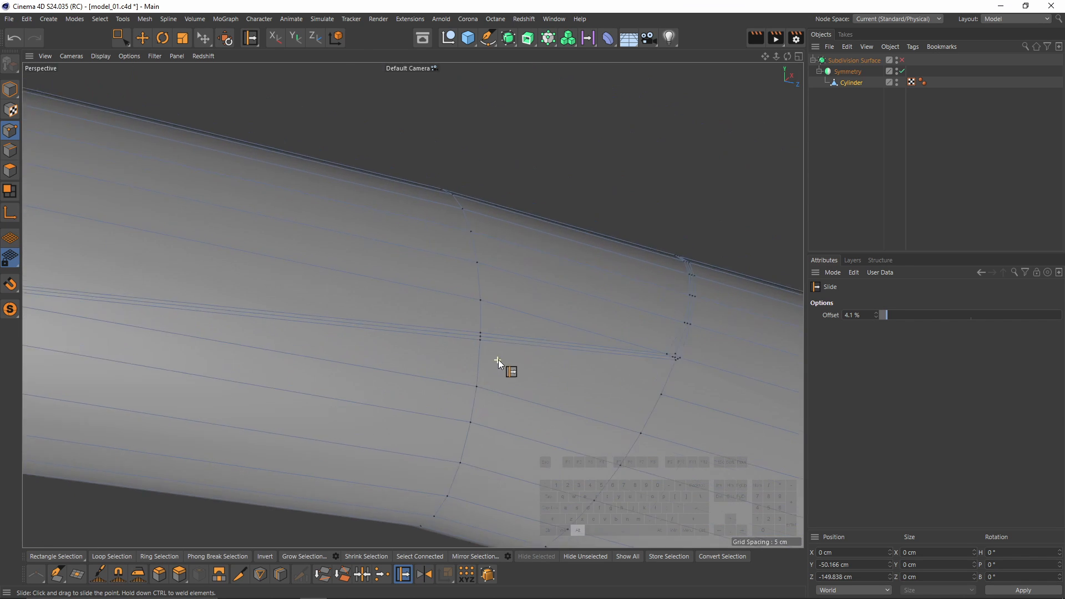
{"action": "right_click_drag", "start_coordinate": [499, 359], "coordinate": [558, 349], "text": "alt"}
{"action": "mouse_move", "coordinate": [558, 348]}
{"action": "left_mouse_down", "text": "ctrl"}
{"action": "mouse_move", "coordinate": [542, 336]}
{"action": "mouse_move", "coordinate": [545, 316]}
{"action": "mouse_move", "coordinate": [579, 339]}
{"action": "mouse_move", "coordinate": [562, 347]}
{"action": "left_mouse_up", "text": "ctrl"}
{"action": "left_click_drag", "start_coordinate": [479, 314], "coordinate": [503, 309]}
{"action": "right_click_drag", "start_coordinate": [536, 305], "coordinate": [484, 308], "text": "alt"}
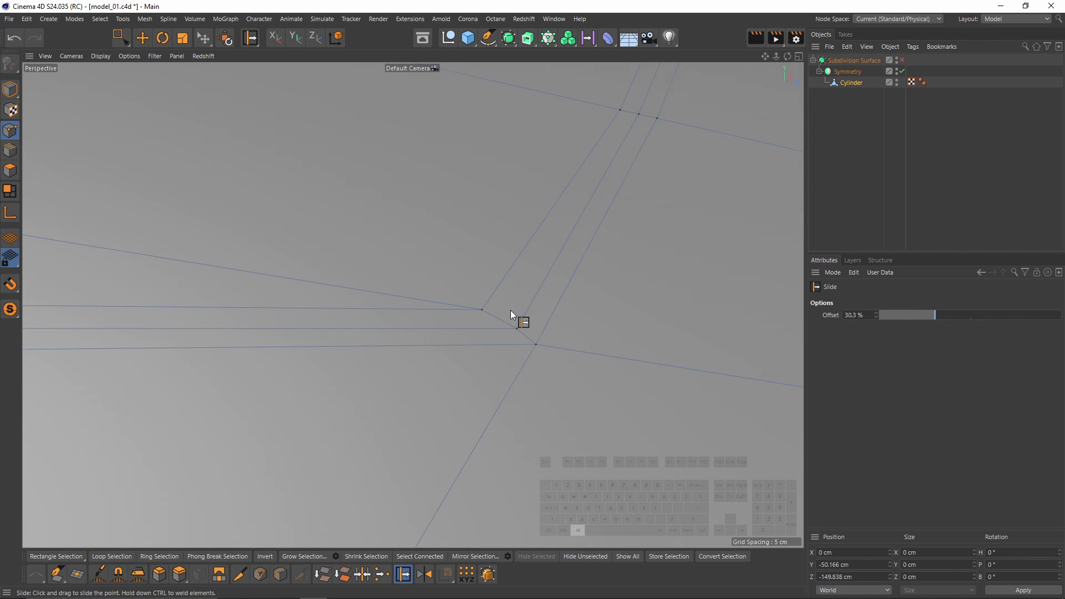
{"action": "left_click_drag", "start_coordinate": [510, 311], "coordinate": [497, 312]}
Examine the faces above the lengthwise bevel by selecting the n-gon strip and its neighbours toward the rear corner.
{"action": "right_click_drag", "start_coordinate": [498, 313], "coordinate": [401, 317], "text": "alt"}
{"action": "middle_click_drag", "start_coordinate": [401, 316], "coordinate": [574, 293], "text": "alt"}
{"action": "left_click_drag", "start_coordinate": [574, 294], "coordinate": [537, 331], "text": "alt"}
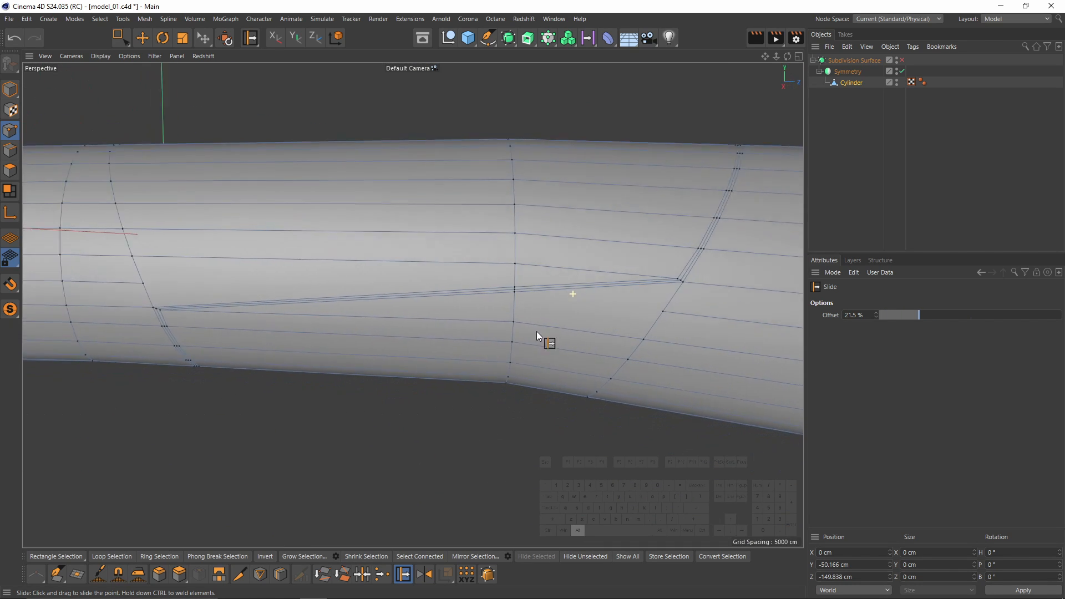
{"action": "middle_click_drag", "start_coordinate": [349, 326], "coordinate": [457, 294], "text": "alt"}
{"action": "left_click_drag", "start_coordinate": [457, 294], "coordinate": [518, 318], "text": "alt"}
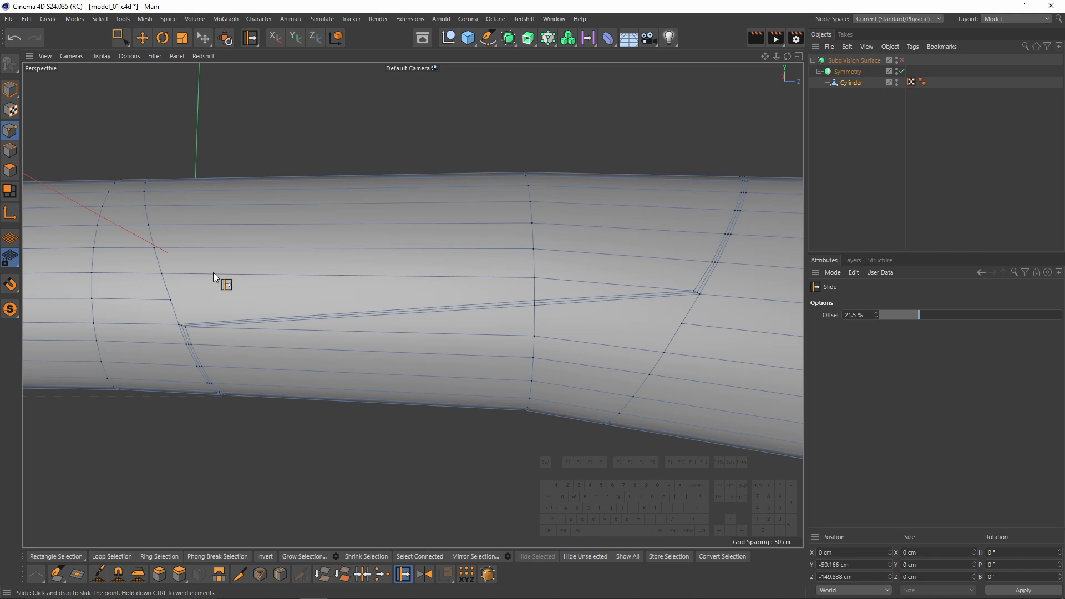
{"action": "left_click", "coordinate": [12, 171]}
{"action": "key", "text": "e"}
{"action": "left_click", "coordinate": [308, 300]}
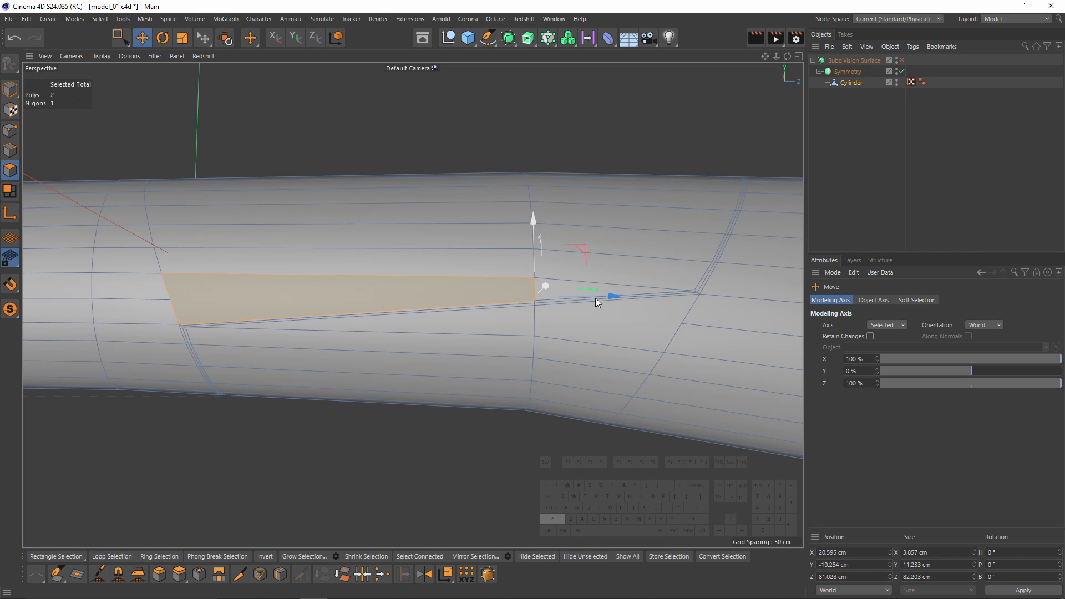
{"action": "left_click", "coordinate": [640, 287], "text": "shift"}
Cut a line across the handle's upper faces, parallel to and just in front of the rear slanted bevel.
{"action": "key", "text": "k"}
{"action": "key", "text": "k"}
{"action": "scroll", "coordinate": [688, 294], "scroll_direction": "up", "scroll_amount": 5}
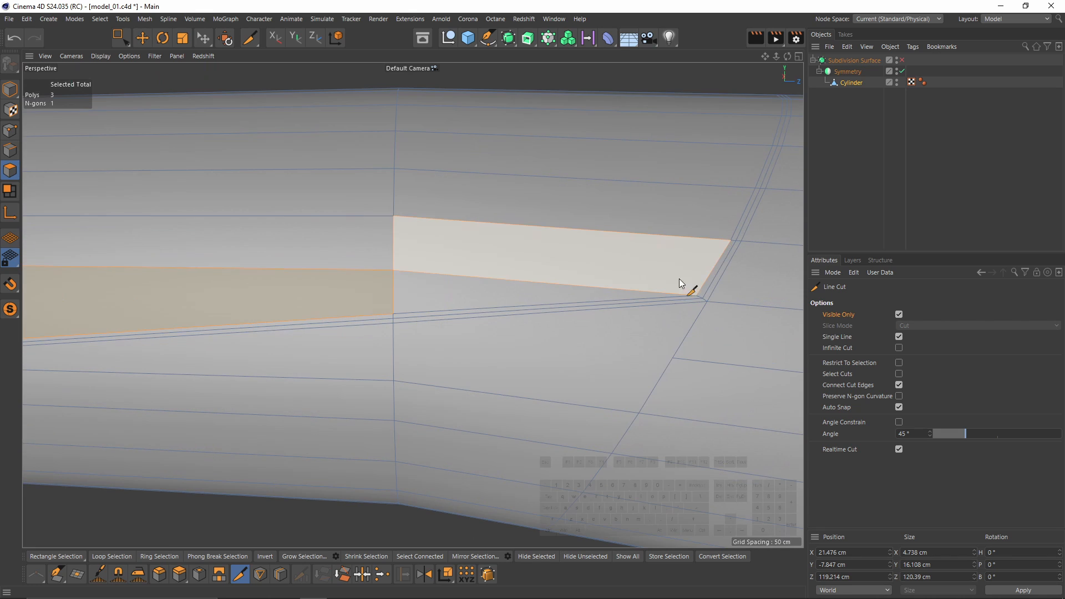
{"action": "left_click", "coordinate": [652, 290]}
{"action": "left_click", "coordinate": [694, 236]}
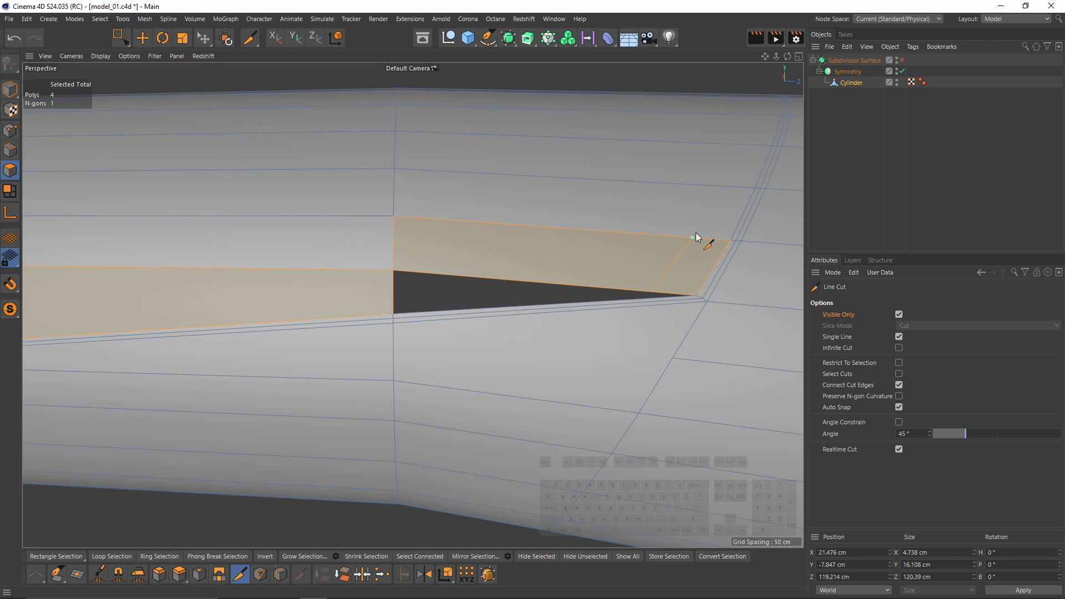
{"action": "left_click_drag", "start_coordinate": [696, 231], "coordinate": [631, 297], "text": "alt"}
{"action": "left_click", "coordinate": [678, 242]}
{"action": "left_click_drag", "start_coordinate": [733, 173], "coordinate": [706, 202], "text": "alt"}
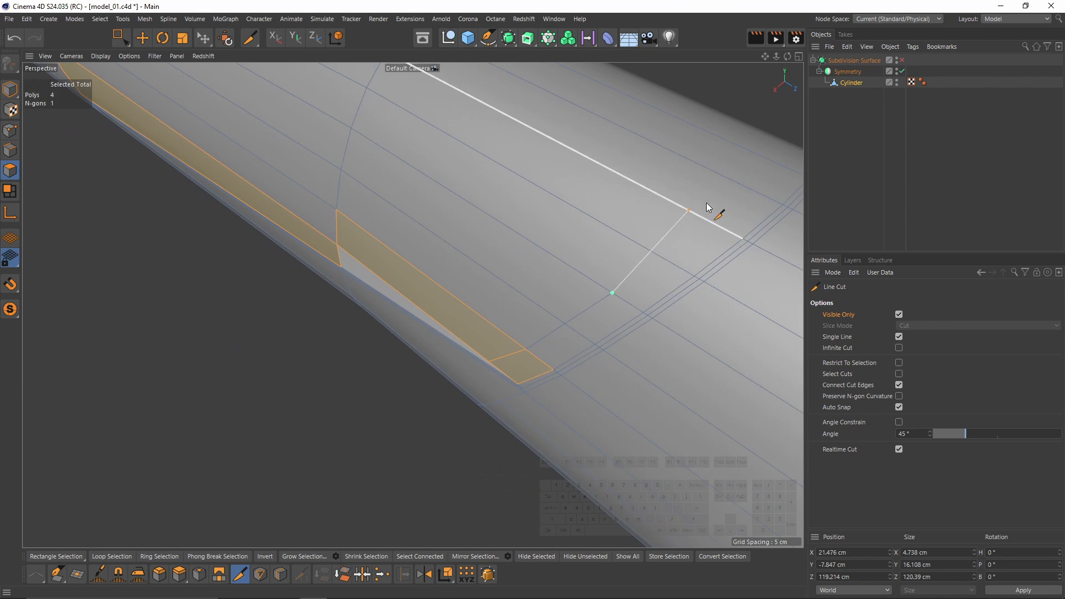
{"action": "key", "text": "e"}
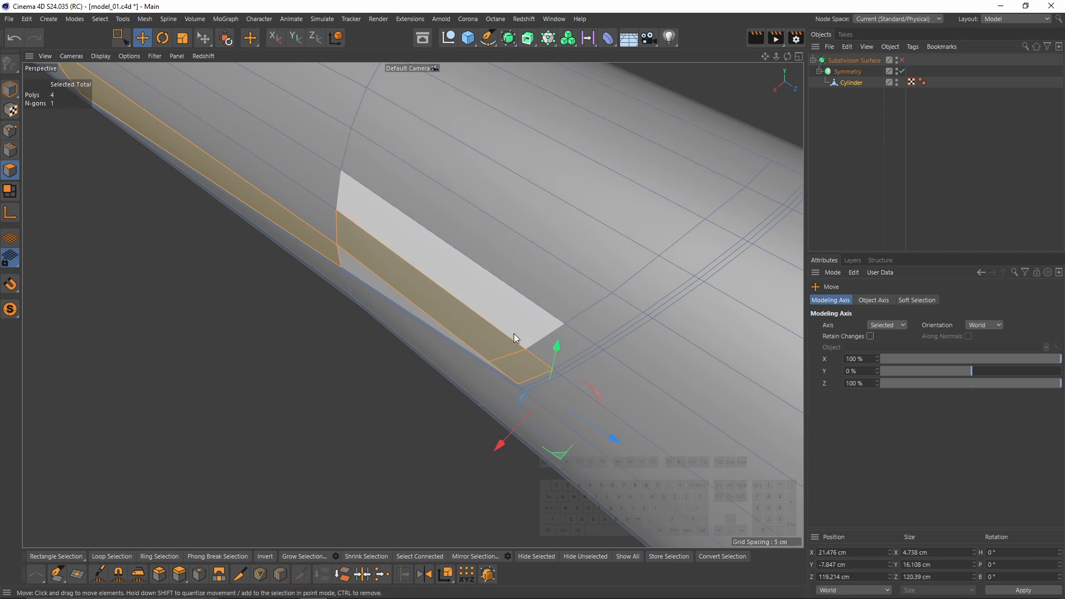
Slide the lower end point of the new slanted line away from the rear bevel corner along its edge.
{"action": "left_click_drag", "start_coordinate": [515, 338], "coordinate": [563, 281], "text": "alt"}
{"action": "left_click", "coordinate": [10, 130]}
{"action": "key", "text": "m"}
{"action": "key", "text": "o"}
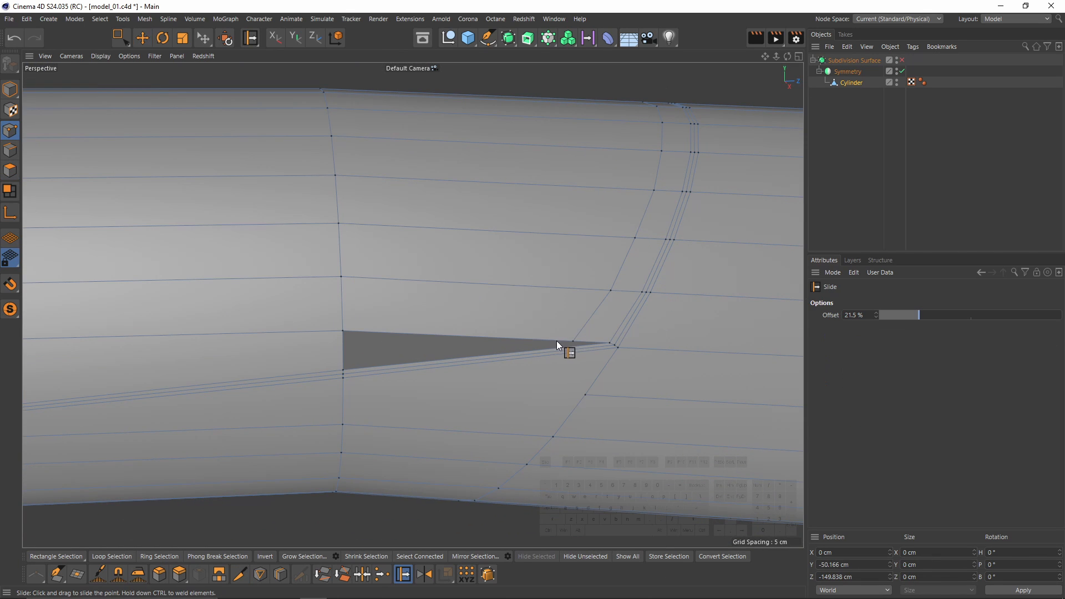
{"action": "left_click_drag", "start_coordinate": [571, 340], "coordinate": [583, 361]}
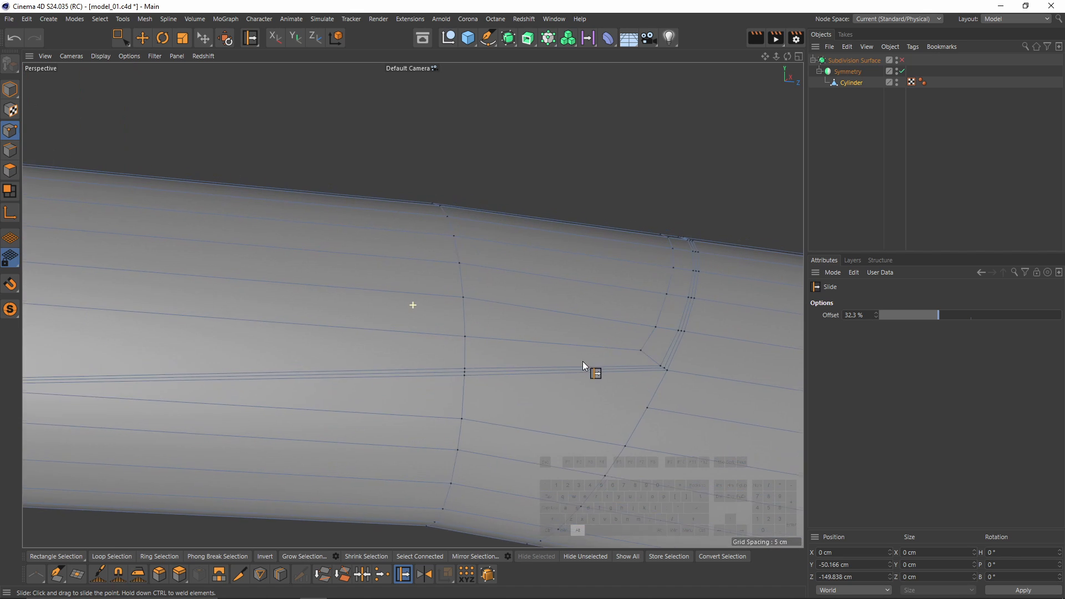
Cut a lengthwise line just above the bevel, from the front slanted edge through the middle loop to the inner rear corner point.
{"action": "right_click_drag", "start_coordinate": [582, 361], "coordinate": [634, 351], "text": "alt"}
{"action": "key", "text": "k"}
{"action": "key", "text": "k"}
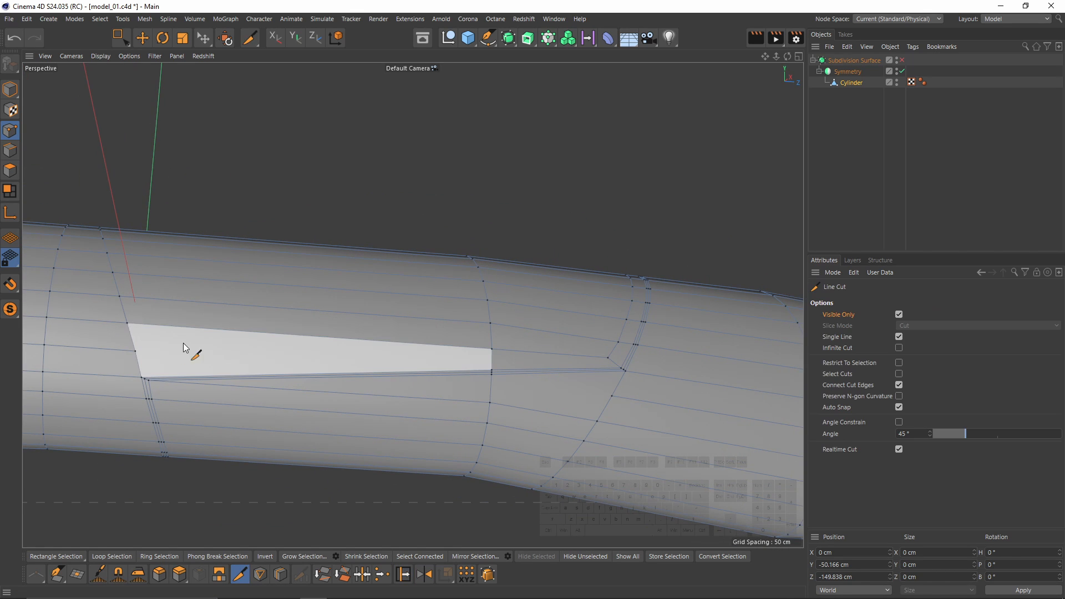
{"action": "left_click", "coordinate": [147, 354]}
{"action": "scroll", "coordinate": [488, 358], "scroll_direction": "up", "scroll_amount": 5}
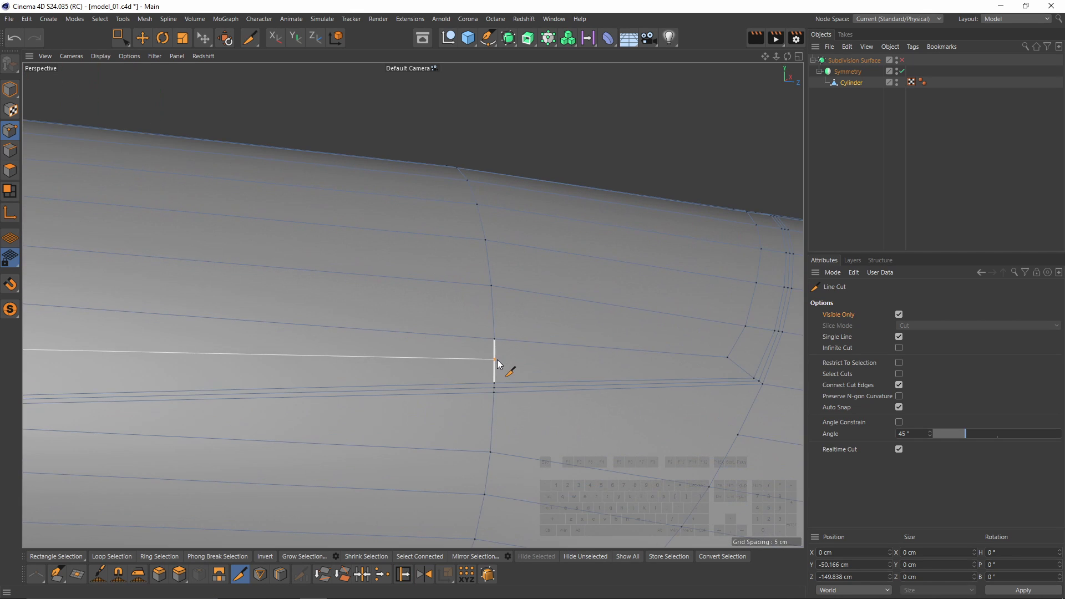
{"action": "left_click", "coordinate": [496, 360]}
{"action": "middle_click_drag", "start_coordinate": [497, 361], "coordinate": [493, 363], "text": "alt"}
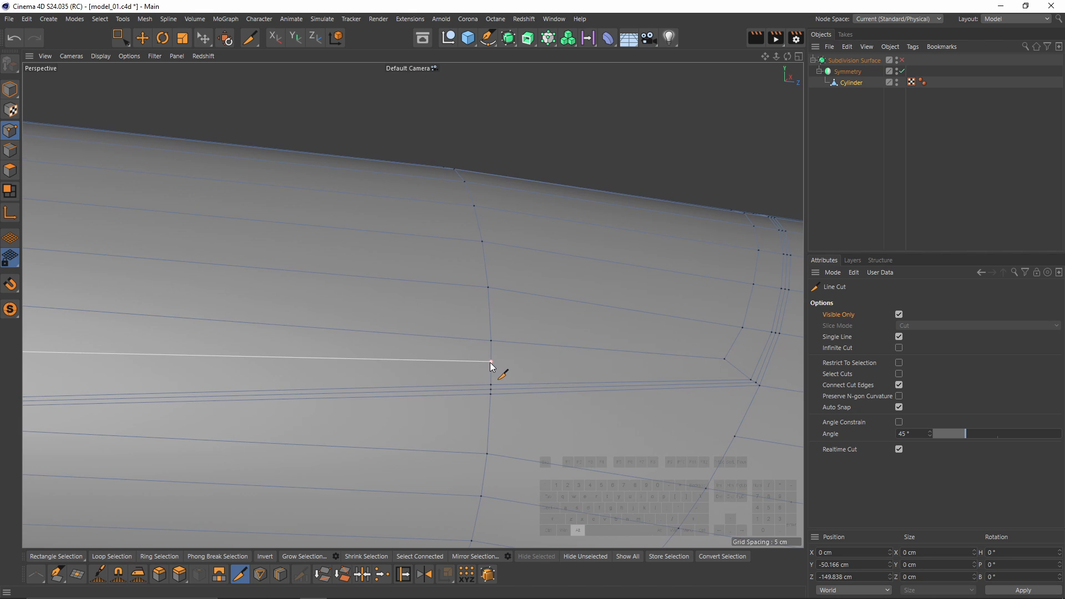
{"action": "left_click", "coordinate": [493, 361]}
{"action": "left_click", "coordinate": [725, 360]}
Cut a second slanted line across the upper faces, in front of the first one, starting on the new lengthwise line.
{"action": "middle_click_drag", "start_coordinate": [710, 362], "coordinate": [685, 371], "text": "alt"}
{"action": "left_click_drag", "start_coordinate": [685, 371], "coordinate": [660, 384], "text": "alt"}
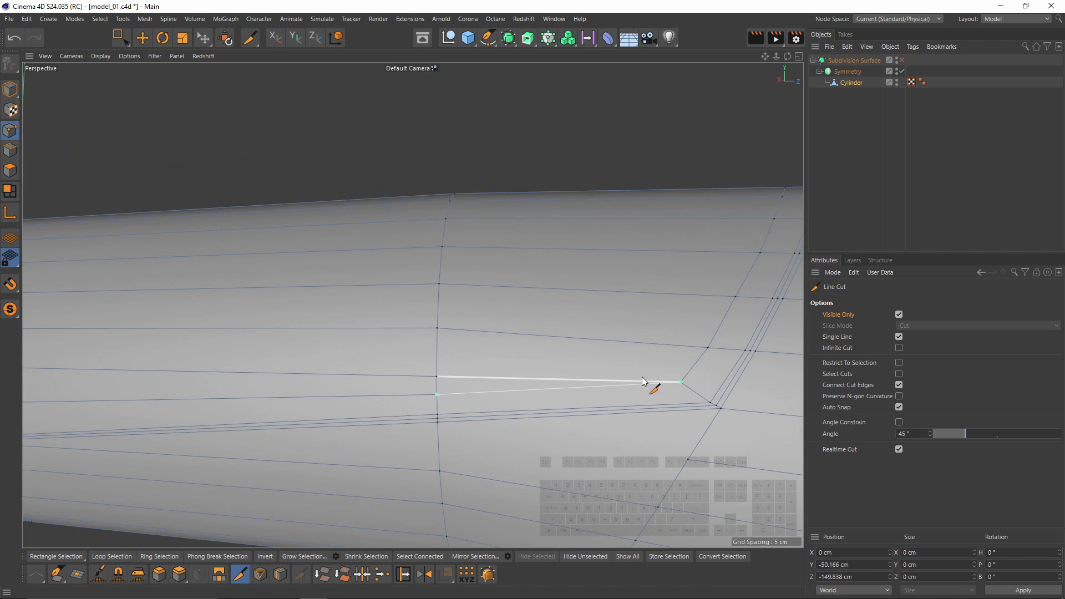
{"action": "left_click", "coordinate": [622, 380]}
{"action": "key", "text": "space"}
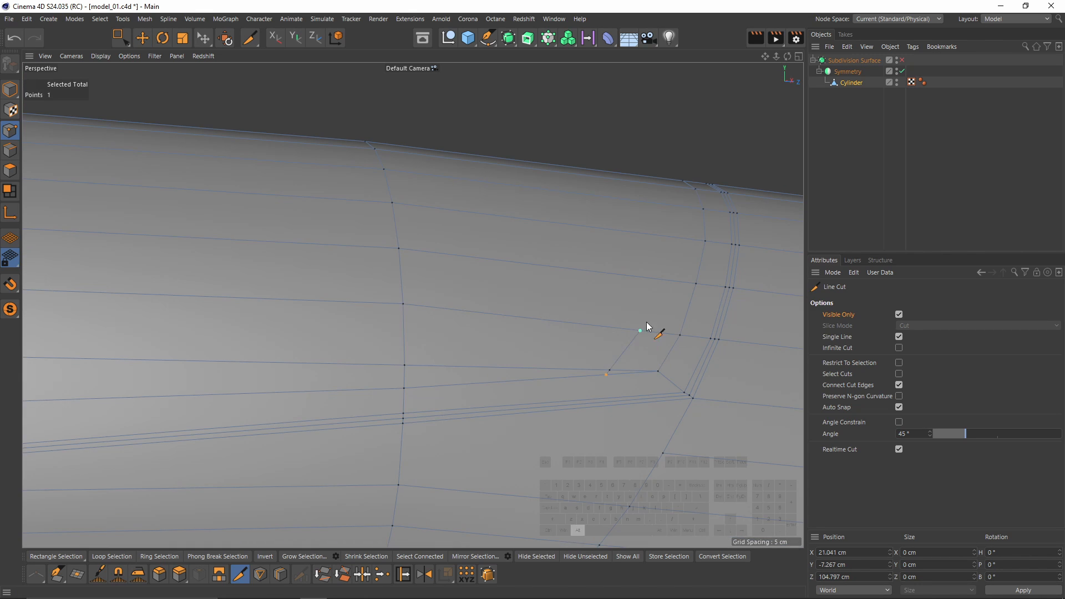
{"action": "left_click_drag", "start_coordinate": [645, 323], "coordinate": [691, 250], "text": "alt"}
{"action": "left_click", "coordinate": [670, 259]}
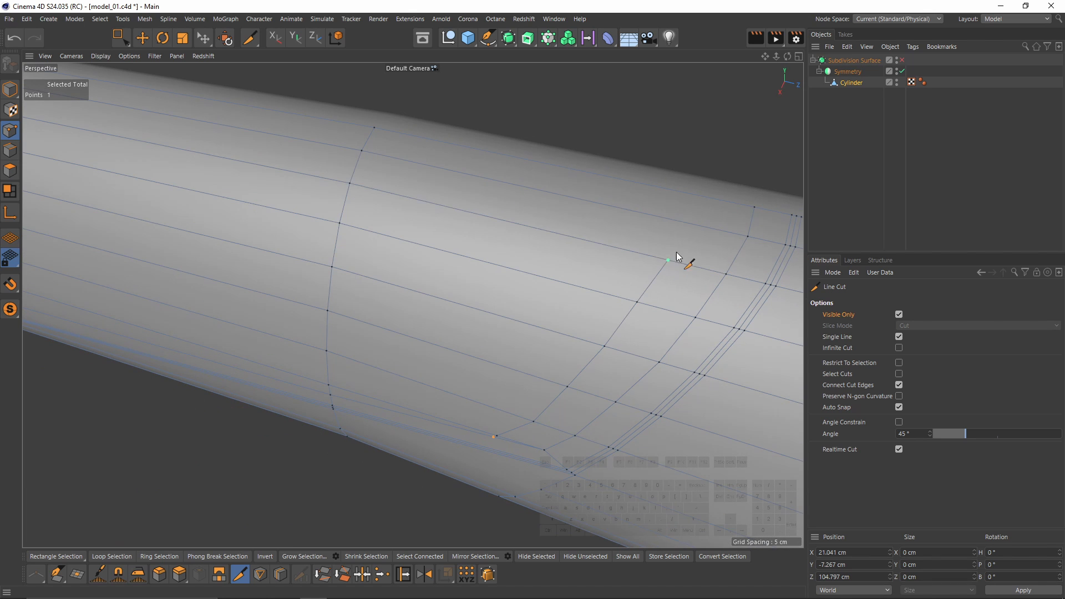
{"action": "left_click", "coordinate": [700, 197]}
{"action": "key", "text": "e"}
Weld the second slanted line's extra end point onto the inner rear corner point after sliding the point above it.
{"action": "left_click_drag", "start_coordinate": [701, 198], "coordinate": [565, 364], "text": "alt"}
{"action": "scroll", "coordinate": [510, 389], "scroll_direction": "up", "scroll_amount": 2}
{"action": "key", "text": "m"}
{"action": "key", "text": "o"}
{"action": "left_click_drag", "start_coordinate": [568, 382], "coordinate": [584, 347], "text": "alt"}
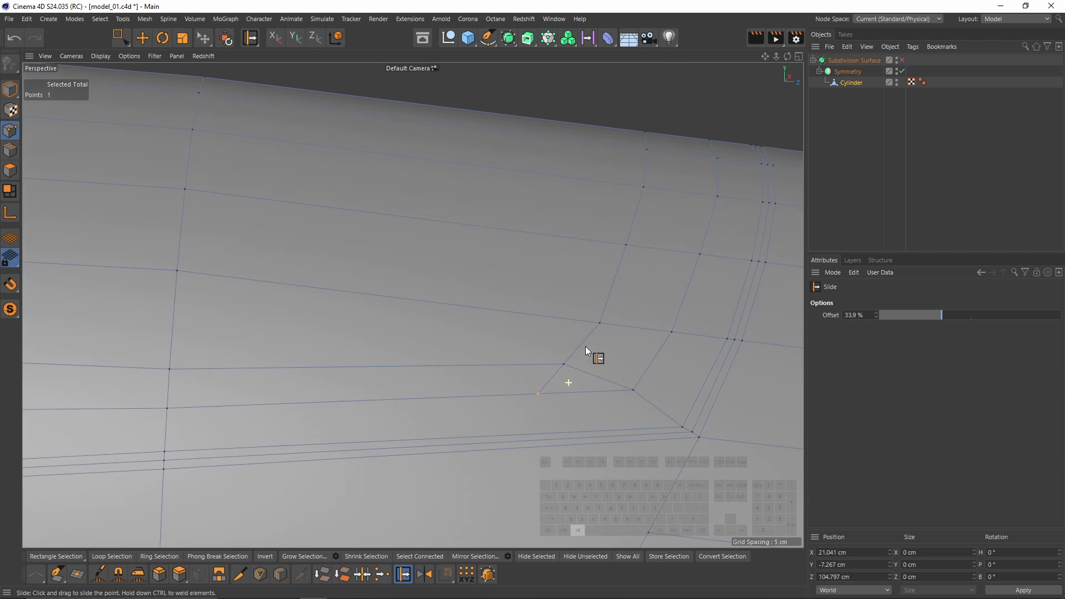
{"action": "left_click_drag", "start_coordinate": [538, 394], "coordinate": [634, 397], "text": "ctrl"}
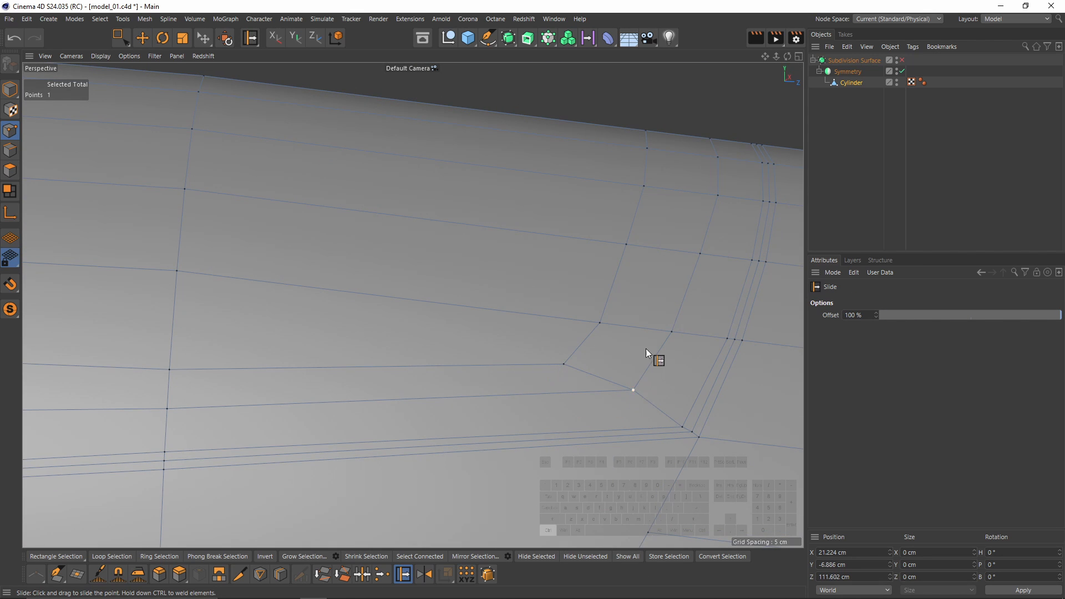
Slide the points of the inner slanted line near the rear corner and the middle loop point to space the lines evenly.
{"action": "left_click_drag", "start_coordinate": [645, 348], "coordinate": [620, 313], "text": "alt"}
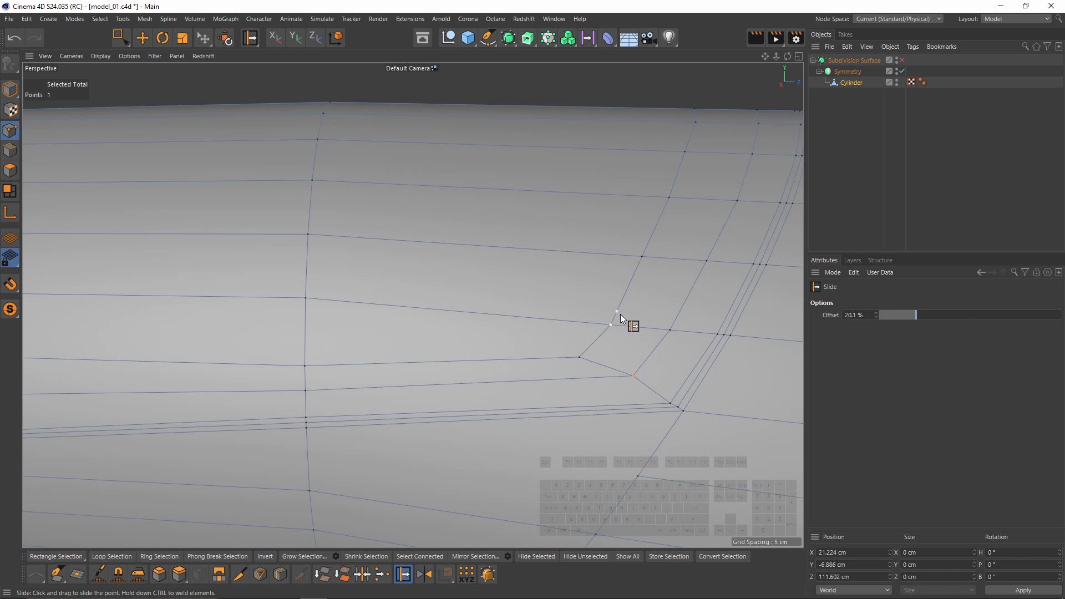
{"action": "left_click_drag", "start_coordinate": [581, 356], "coordinate": [605, 340]}
{"action": "left_click_drag", "start_coordinate": [305, 363], "coordinate": [395, 303]}
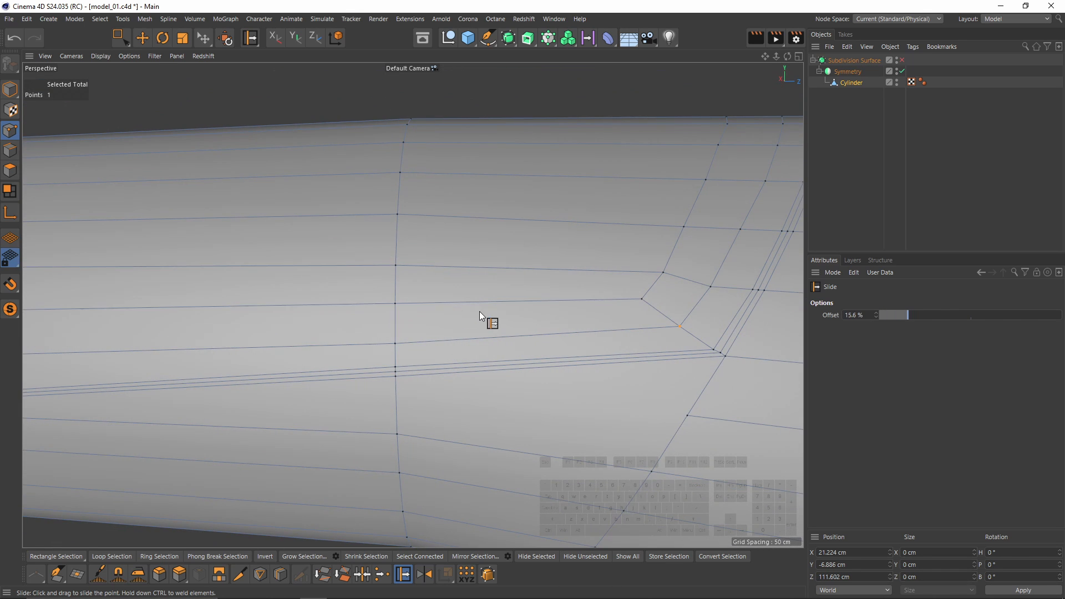
{"action": "left_click_drag", "start_coordinate": [479, 311], "coordinate": [475, 330], "text": "alt"}
{"action": "left_click_drag", "start_coordinate": [667, 275], "coordinate": [718, 282]}
{"action": "right_click_drag", "start_coordinate": [718, 282], "coordinate": [652, 287], "text": "alt"}
{"action": "left_click_drag", "start_coordinate": [652, 288], "coordinate": [627, 305], "text": "alt"}
{"action": "right_click_drag", "start_coordinate": [626, 306], "coordinate": [646, 302], "text": "alt"}
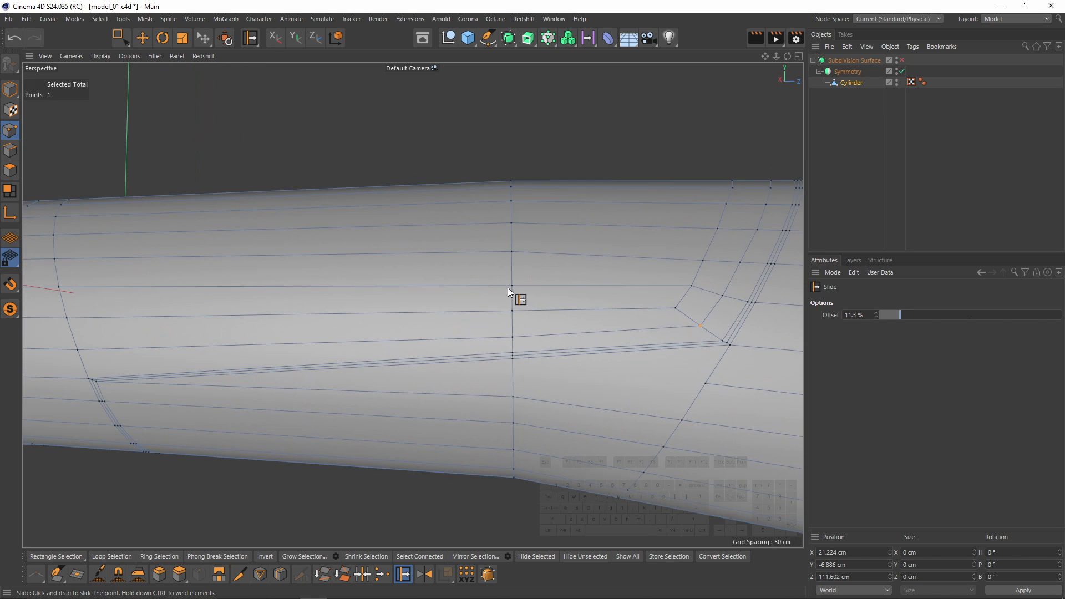
Slide the next points up the middle loop and the inner slanted line to even out the upper rows.
{"action": "left_click_drag", "start_coordinate": [509, 286], "coordinate": [512, 282]}
{"action": "left_click_drag", "start_coordinate": [701, 287], "coordinate": [693, 300], "text": "alt"}
{"action": "right_click_drag", "start_coordinate": [694, 300], "coordinate": [705, 277], "text": "alt"}
{"action": "left_click_drag", "start_coordinate": [704, 261], "coordinate": [709, 255]}
{"action": "right_click_drag", "start_coordinate": [680, 312], "coordinate": [617, 313], "text": "alt"}
{"action": "left_click_drag", "start_coordinate": [617, 313], "coordinate": [634, 298], "text": "alt"}
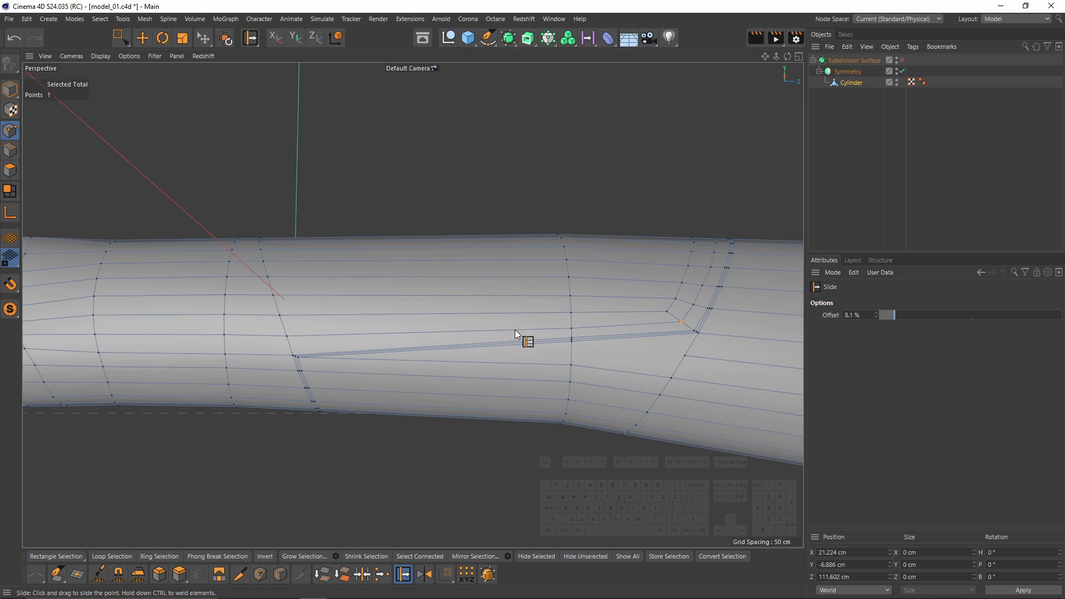
Cut a line across the handle's lower faces, parallel to and just behind the front slanted bevel.
{"action": "left_click_drag", "start_coordinate": [610, 401], "coordinate": [587, 349], "text": "alt"}
{"action": "key", "text": "m"}
{"action": "key", "text": "k"}
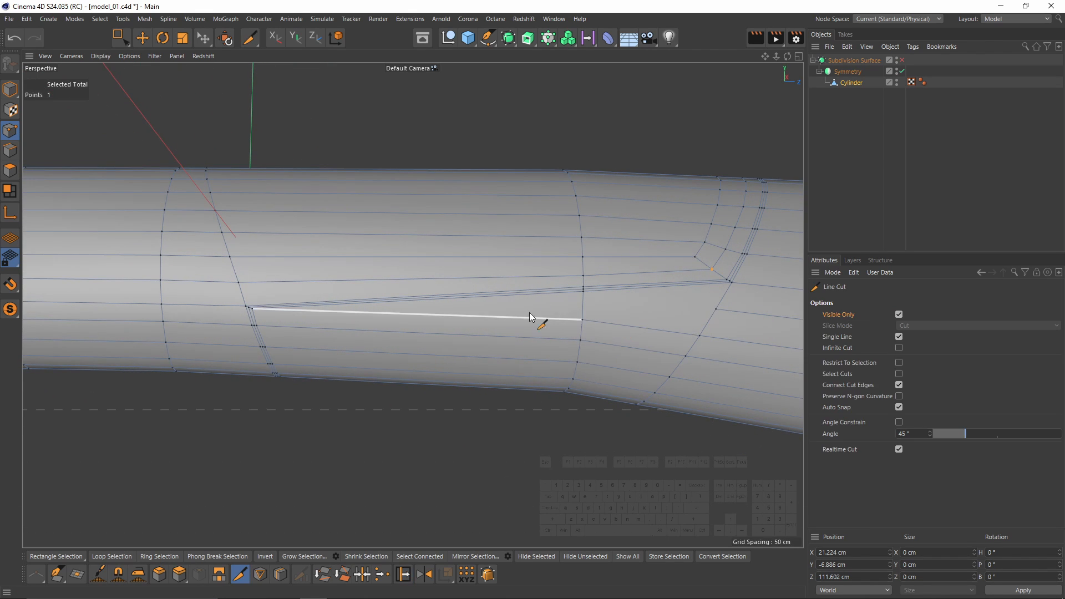
{"action": "left_click_drag", "start_coordinate": [529, 311], "coordinate": [710, 267], "text": "alt"}
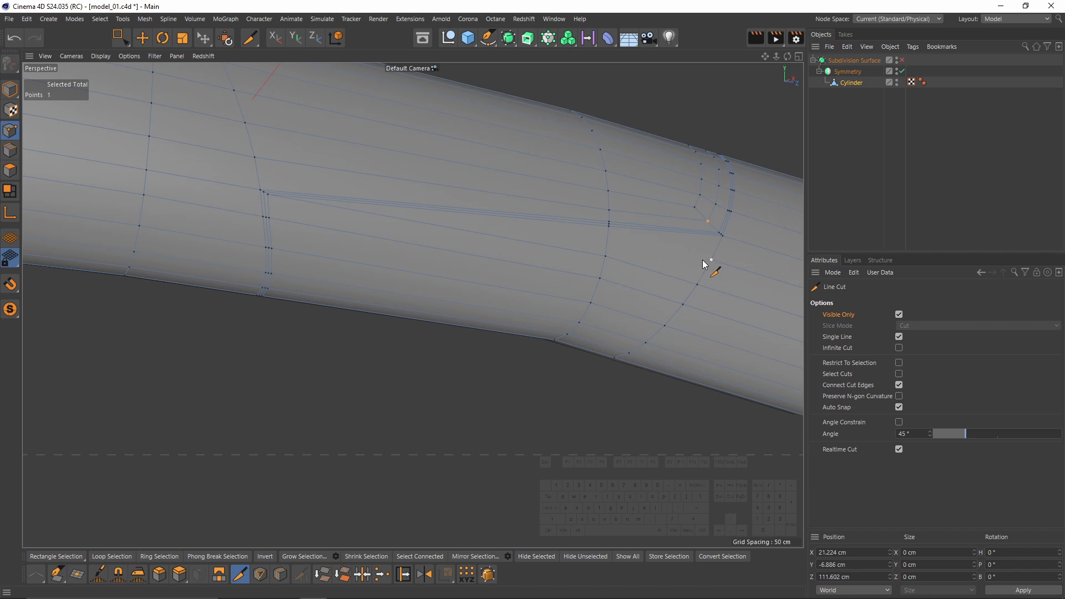
{"action": "scroll", "coordinate": [286, 196], "scroll_direction": "up", "scroll_amount": 5}
{"action": "mouse_move", "coordinate": [605, 256]}
{"action": "left_mouse_down"}
{"action": "mouse_move", "coordinate": [265, 192]}
{"action": "mouse_move", "coordinate": [282, 208]}
{"action": "mouse_move", "coordinate": [291, 290]}
{"action": "left_mouse_up"}
{"action": "left_click_drag", "start_coordinate": [290, 300], "coordinate": [279, 367], "text": "alt"}
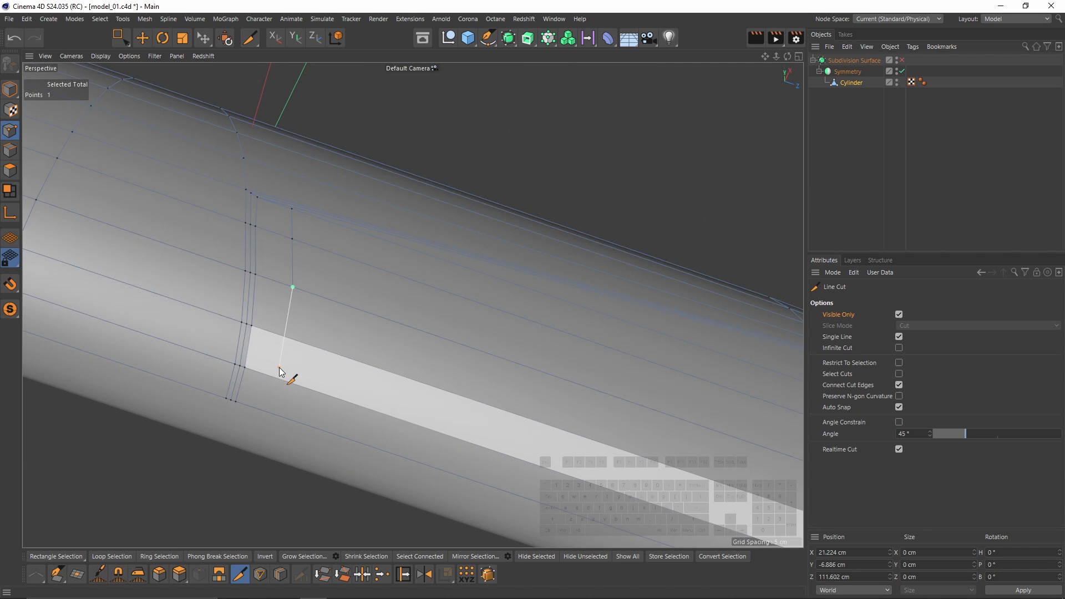
{"action": "left_click", "coordinate": [267, 411]}
Slide the top two points of the new front line downward, away from the front bevel corner.
{"action": "left_click_drag", "start_coordinate": [267, 411], "coordinate": [295, 412], "text": "alt"}
{"action": "scroll", "coordinate": [272, 283], "scroll_direction": "up", "scroll_amount": 5}
{"action": "key", "text": "slash"}
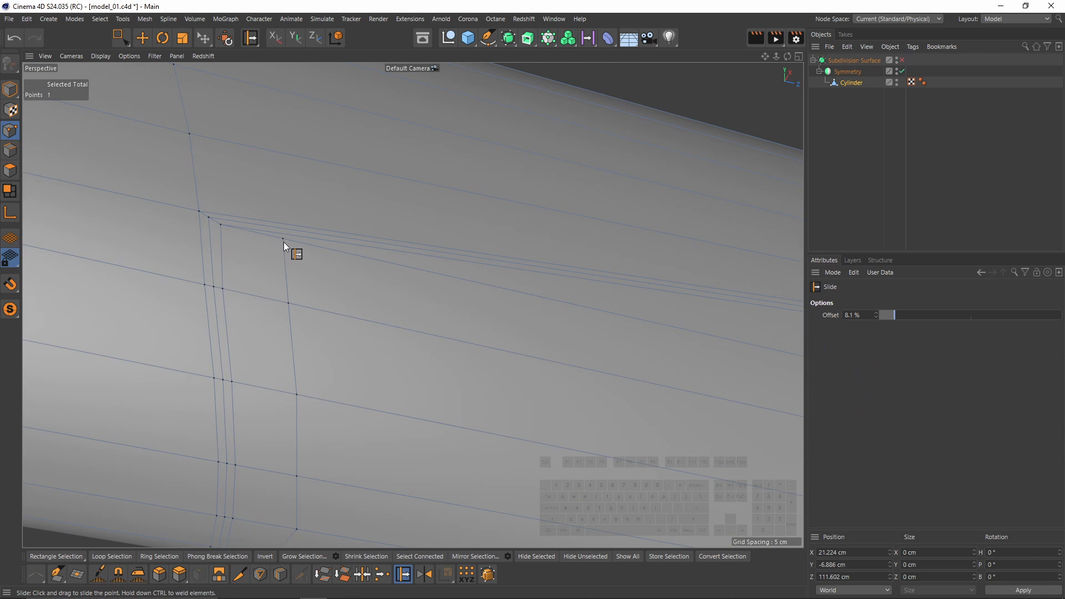
{"action": "left_click_drag", "start_coordinate": [284, 242], "coordinate": [287, 265]}
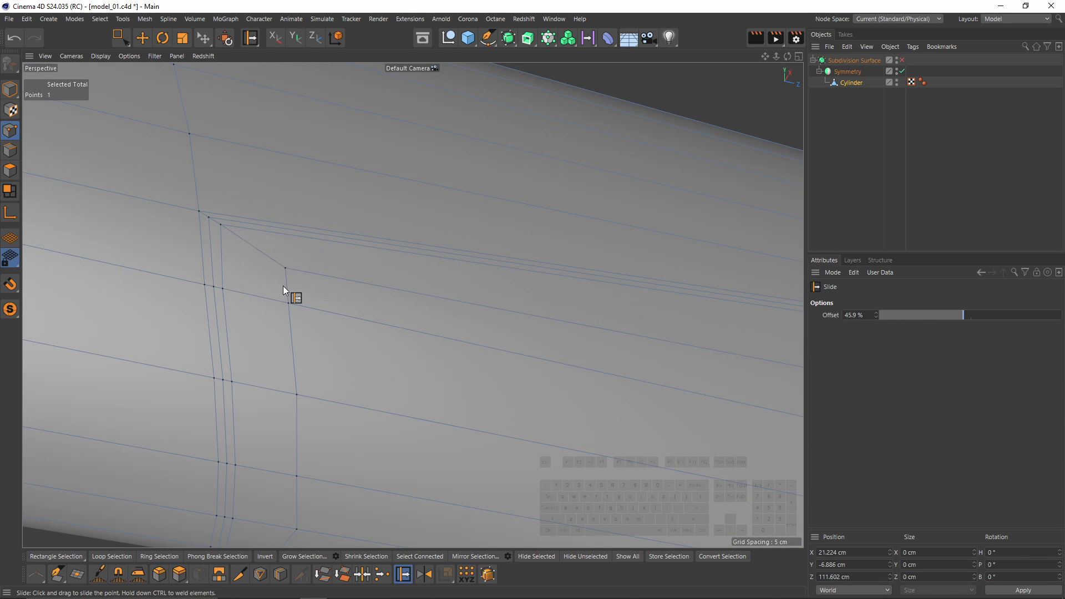
{"action": "left_click_drag", "start_coordinate": [287, 303], "coordinate": [404, 327]}
{"action": "scroll", "coordinate": [305, 332], "scroll_direction": "down", "scroll_amount": 3}
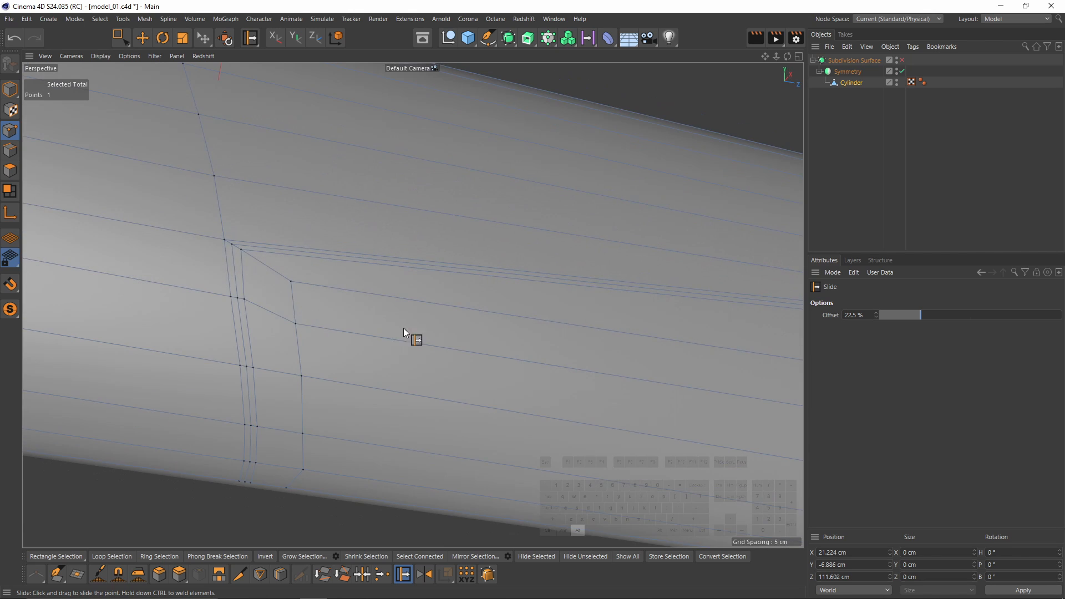
Cut a lengthwise line just below the bevel, from the rear slanted edge through the middle loop to the inner front corner point.
{"action": "scroll", "coordinate": [404, 328], "scroll_direction": "down", "scroll_amount": 4}
{"action": "middle_click_drag", "start_coordinate": [403, 328], "coordinate": [326, 330], "text": "alt"}
{"action": "left_click_drag", "start_coordinate": [326, 331], "coordinate": [461, 364], "text": "alt"}
{"action": "key", "text": "k"}
{"action": "key", "text": "k"}
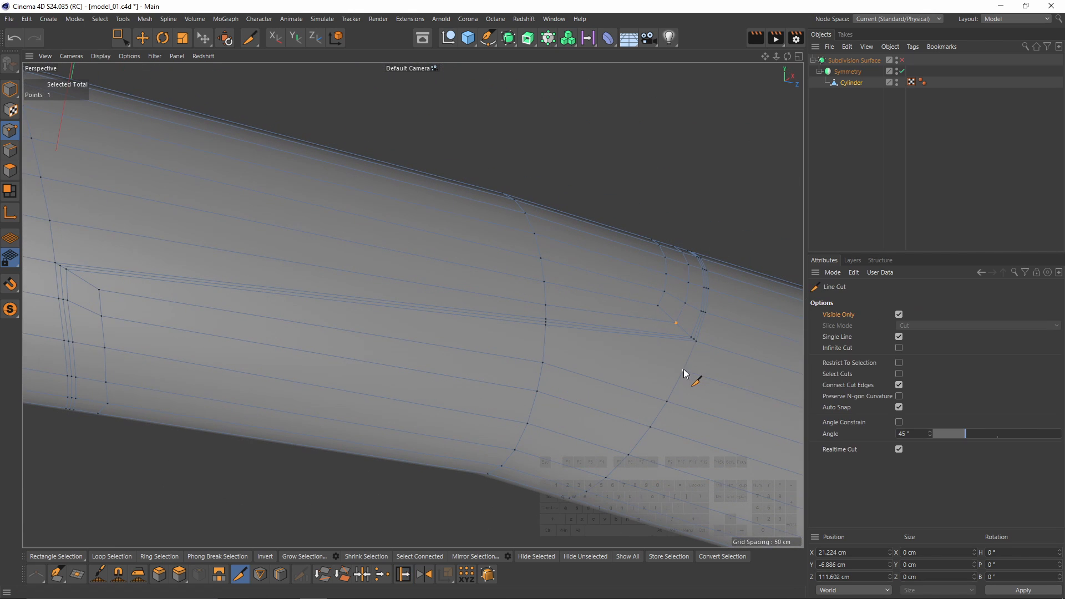
{"action": "left_click", "coordinate": [683, 369]}
{"action": "left_click", "coordinate": [545, 340]}
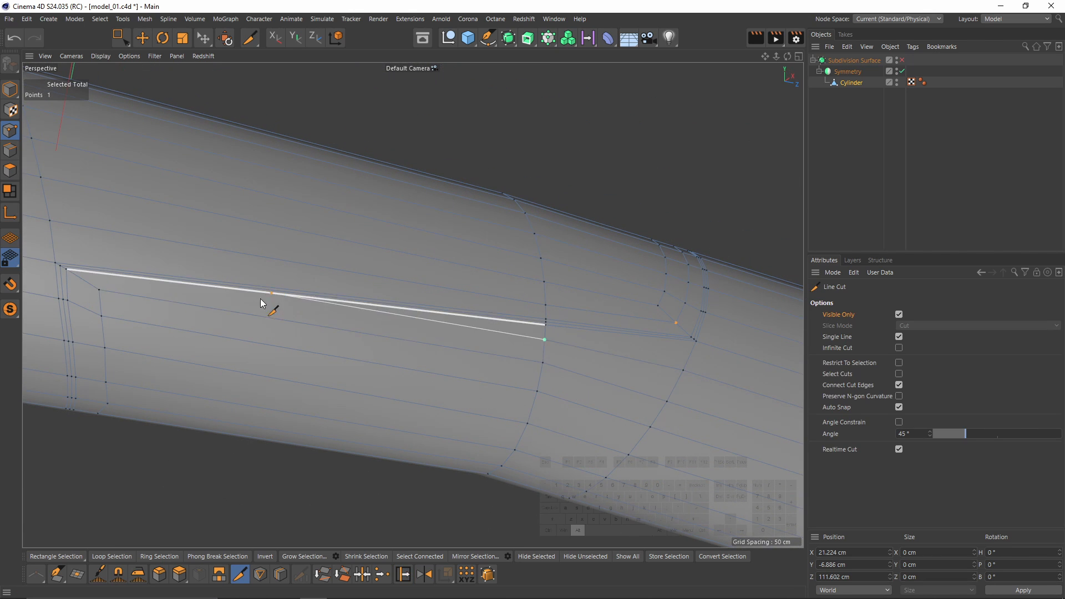
{"action": "scroll", "coordinate": [102, 287], "scroll_direction": "up", "scroll_amount": 2}
{"action": "left_click", "coordinate": [102, 287]}
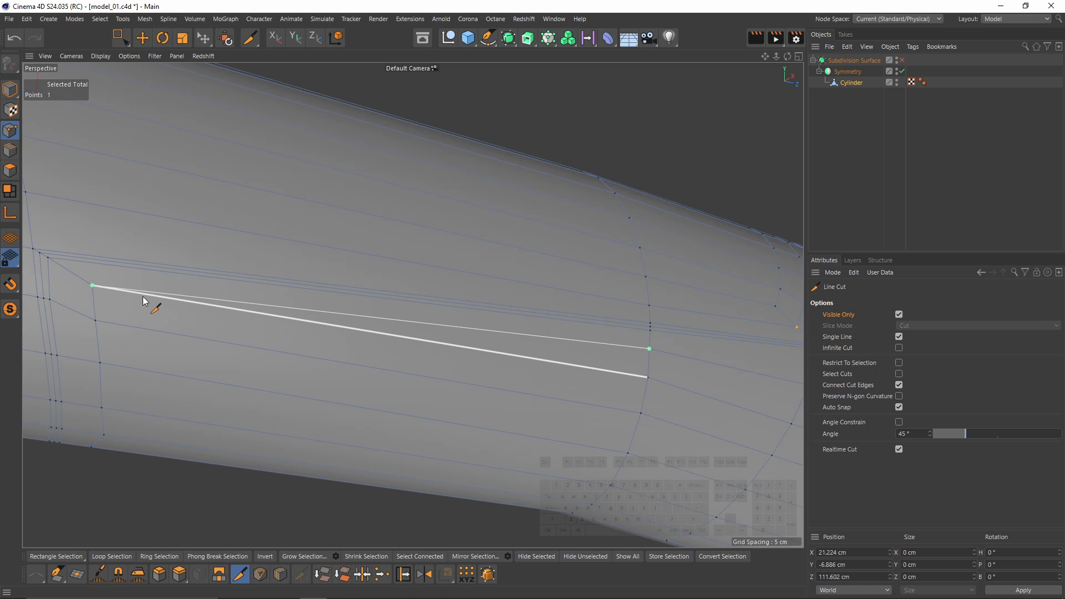
{"action": "key", "text": "e"}
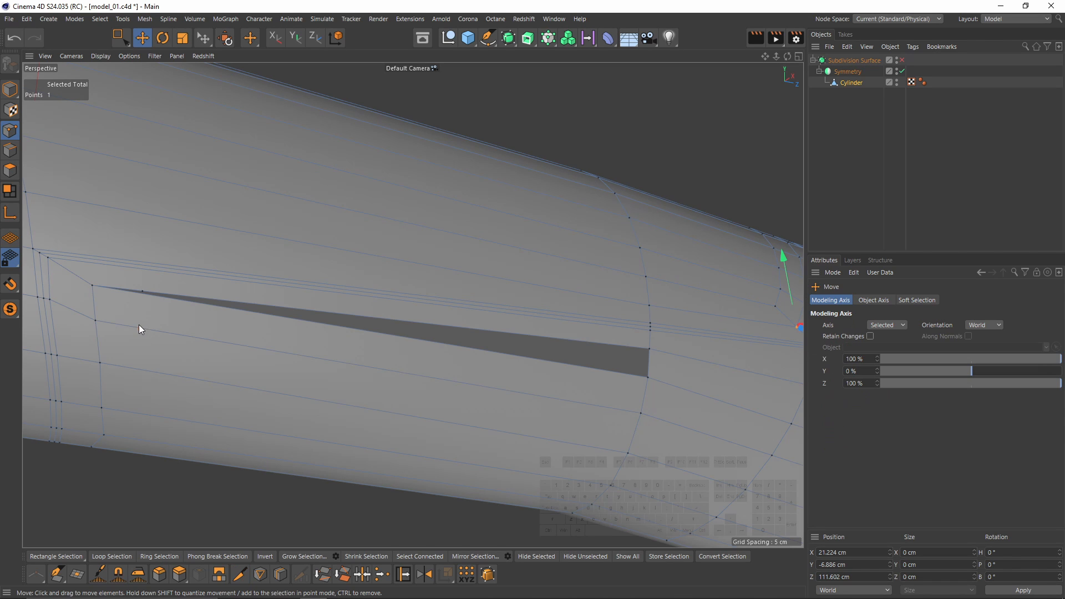
Cut a second line across the lower faces behind the first front line, starting on the new lengthwise line.
{"action": "key", "text": "k"}
{"action": "key", "text": "k"}
{"action": "left_click", "coordinate": [143, 291]}
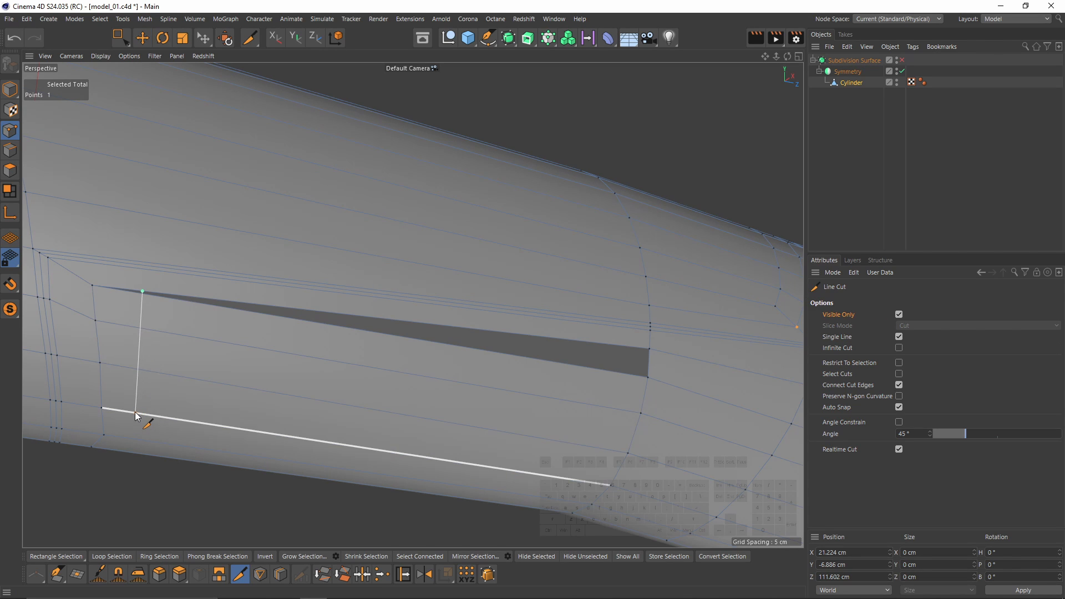
{"action": "key", "text": "ctrl+z"}
{"action": "left_click", "coordinate": [143, 293]}
{"action": "left_click", "coordinate": [145, 418]}
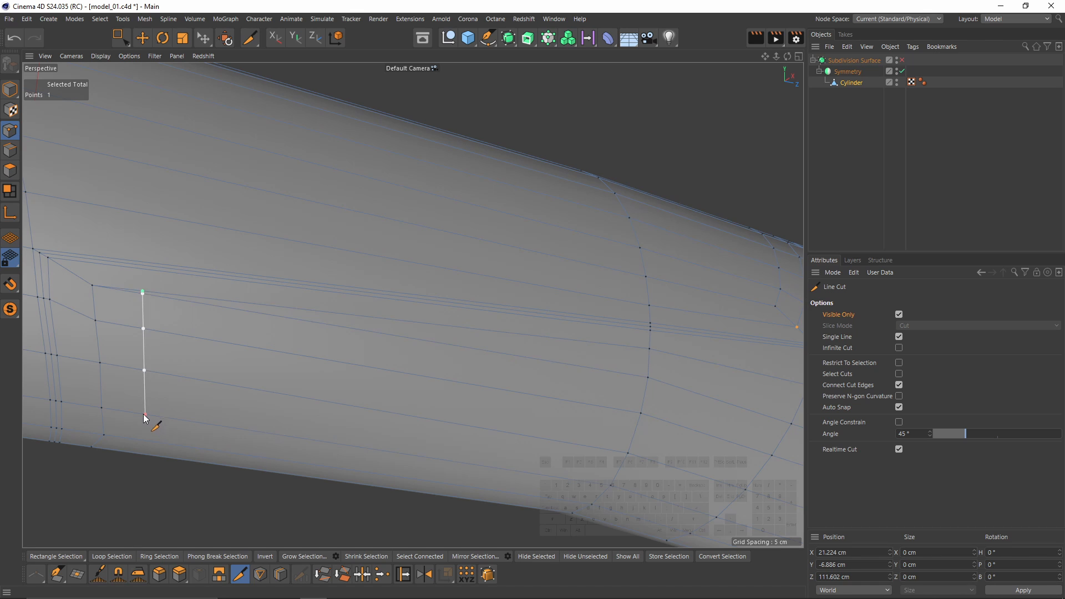
{"action": "key", "text": "Escape"}
{"action": "left_click_drag", "start_coordinate": [146, 418], "coordinate": [201, 320], "text": "alt"}
{"action": "left_click", "coordinate": [187, 340]}
{"action": "left_click", "coordinate": [175, 380]}
{"action": "left_click", "coordinate": [174, 380]}
{"action": "left_click", "coordinate": [159, 412]}
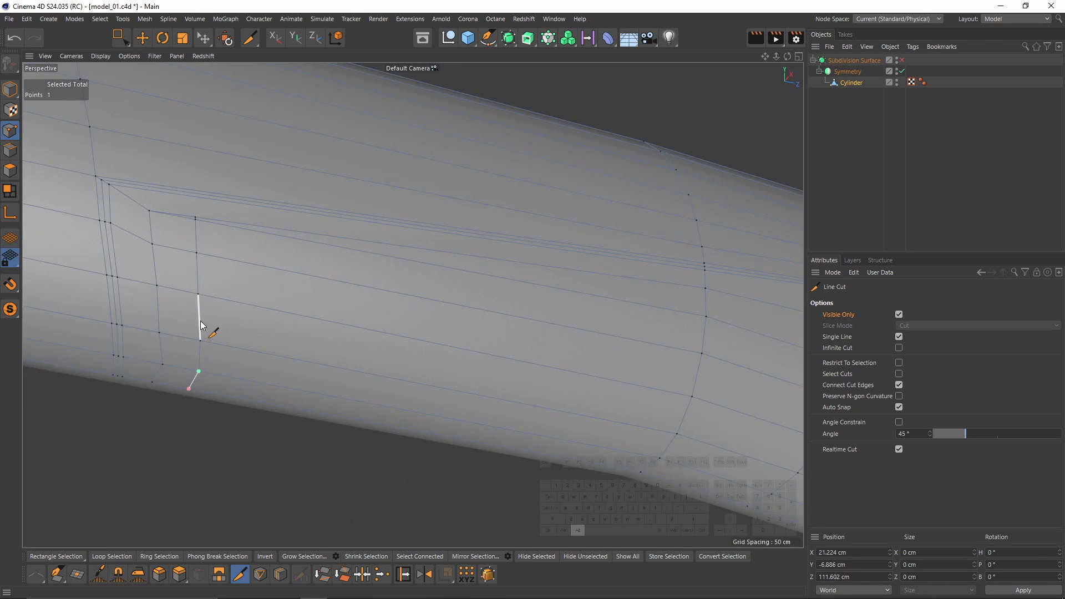
Slide the upper points of the second front line into a clean inner corner with evenly spaced rows.
{"action": "right_click_drag", "start_coordinate": [200, 320], "coordinate": [215, 274], "text": "alt"}
{"action": "key", "text": "m"}
{"action": "key", "text": "o"}
{"action": "left_click_drag", "start_coordinate": [209, 291], "coordinate": [155, 341]}
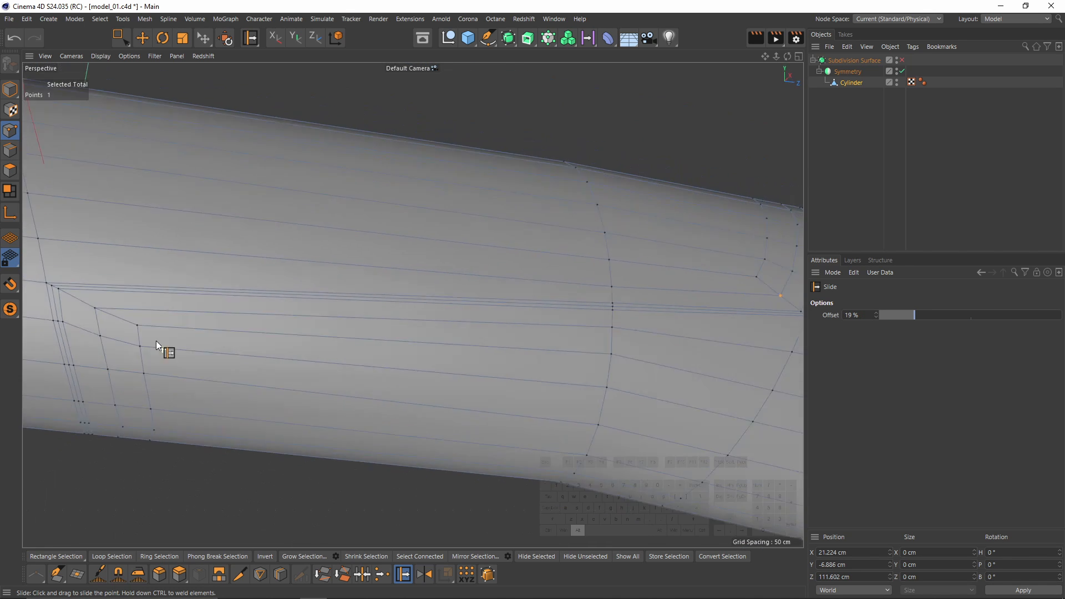
Select the middle edge loop running along the whole beveled boundary between body and grip.
{"action": "middle_click_drag", "start_coordinate": [608, 359], "coordinate": [511, 335], "text": "alt"}
{"action": "left_click_drag", "start_coordinate": [512, 335], "coordinate": [387, 284], "text": "alt"}
{"action": "right_click_drag", "start_coordinate": [387, 283], "coordinate": [278, 310], "text": "alt"}
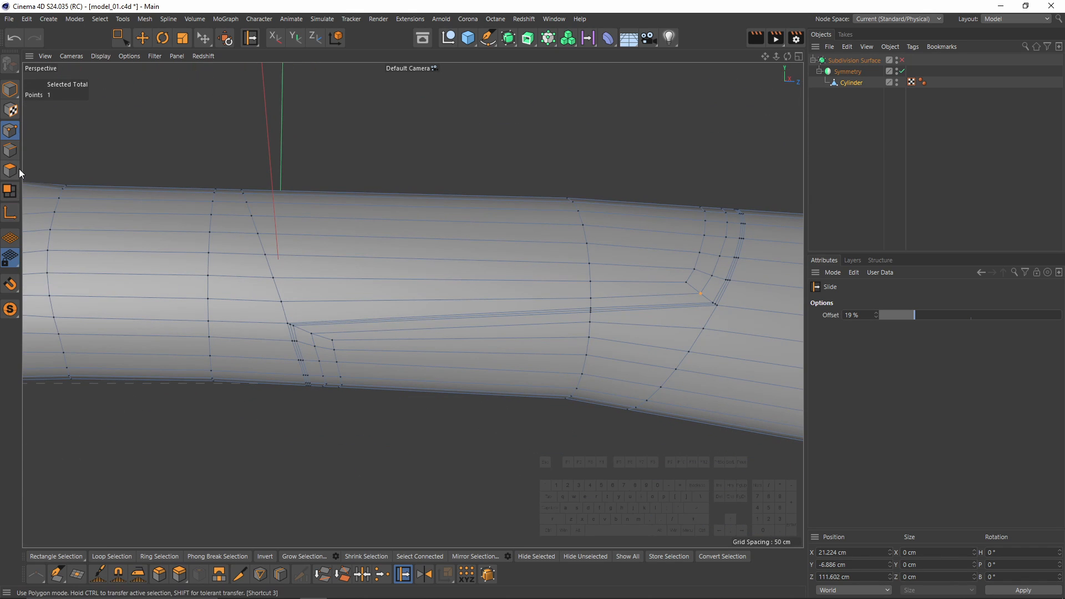
{"action": "left_click", "coordinate": [11, 151]}
{"action": "key", "text": "e"}
{"action": "scroll", "coordinate": [324, 318], "scroll_direction": "up", "scroll_amount": 3}
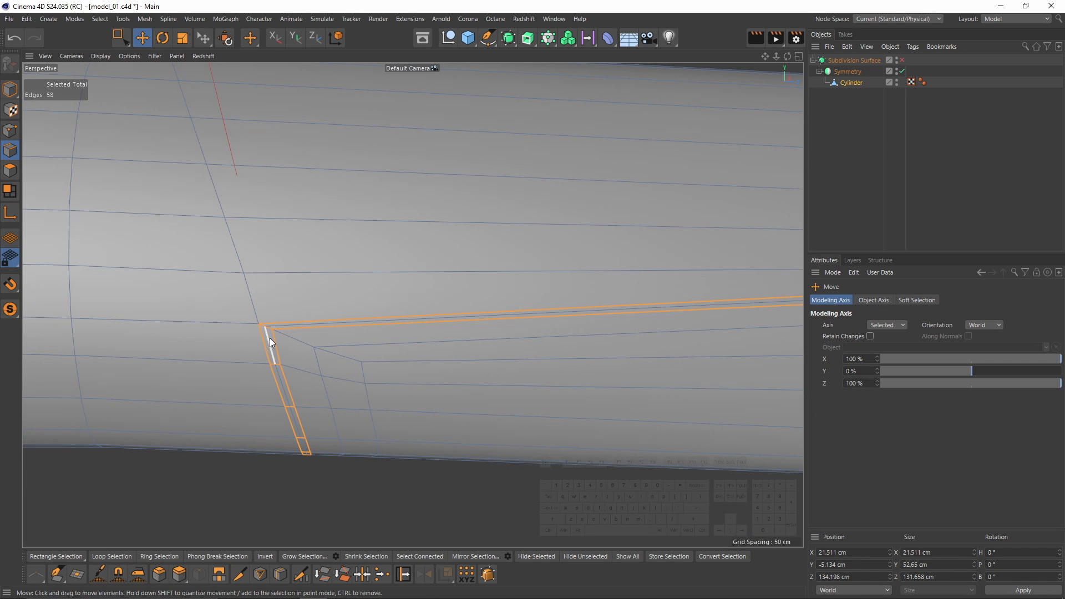
{"action": "double_click", "coordinate": [270, 338]}
Shift the modeling axis of the selected loop to -100% on X, checking its position from above.
{"action": "scroll", "coordinate": [272, 345], "scroll_direction": "down", "scroll_amount": 3}
{"action": "left_click_drag", "start_coordinate": [276, 360], "coordinate": [388, 310], "text": "alt"}
{"action": "key", "text": "F2"}
{"action": "scroll", "coordinate": [500, 288], "scroll_direction": "up", "scroll_amount": 5}
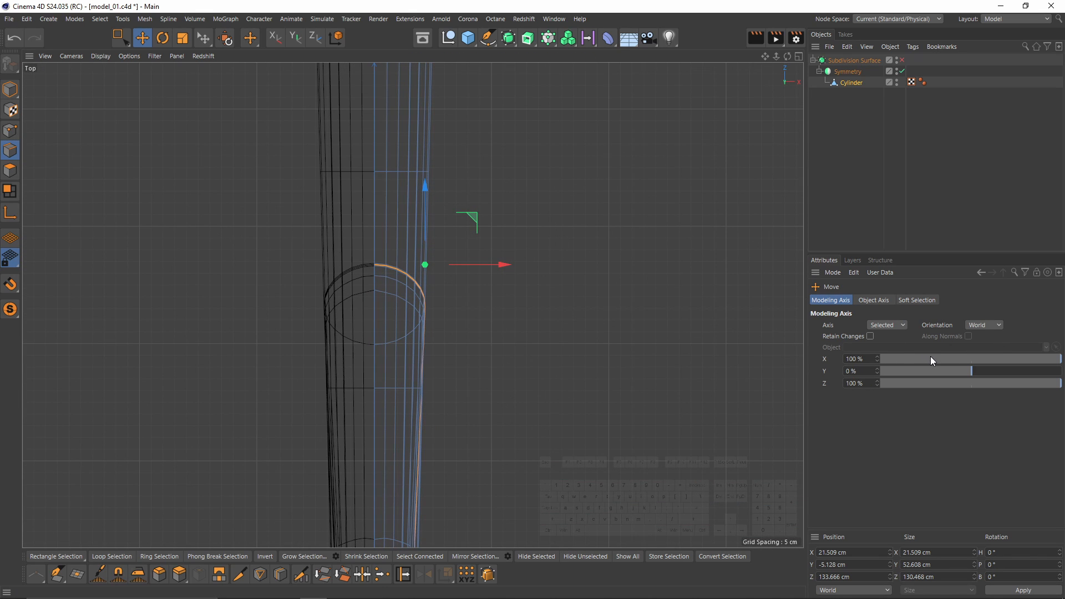
{"action": "left_click_drag", "start_coordinate": [930, 358], "coordinate": [862, 361]}
{"action": "middle_click", "coordinate": [345, 267]}
{"action": "middle_click", "coordinate": [345, 268]}
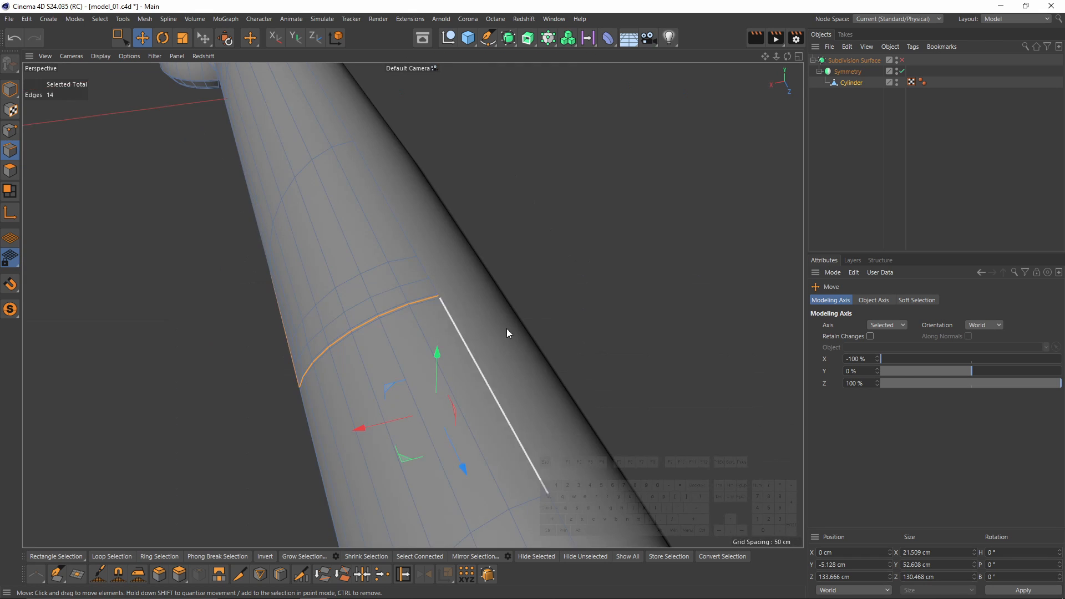
Scale the selected middle loop inward on the X and Y axes to sink a groove along the boundary.
{"action": "left_click_drag", "start_coordinate": [413, 305], "coordinate": [465, 324], "text": "alt"}
{"action": "key", "text": "t"}
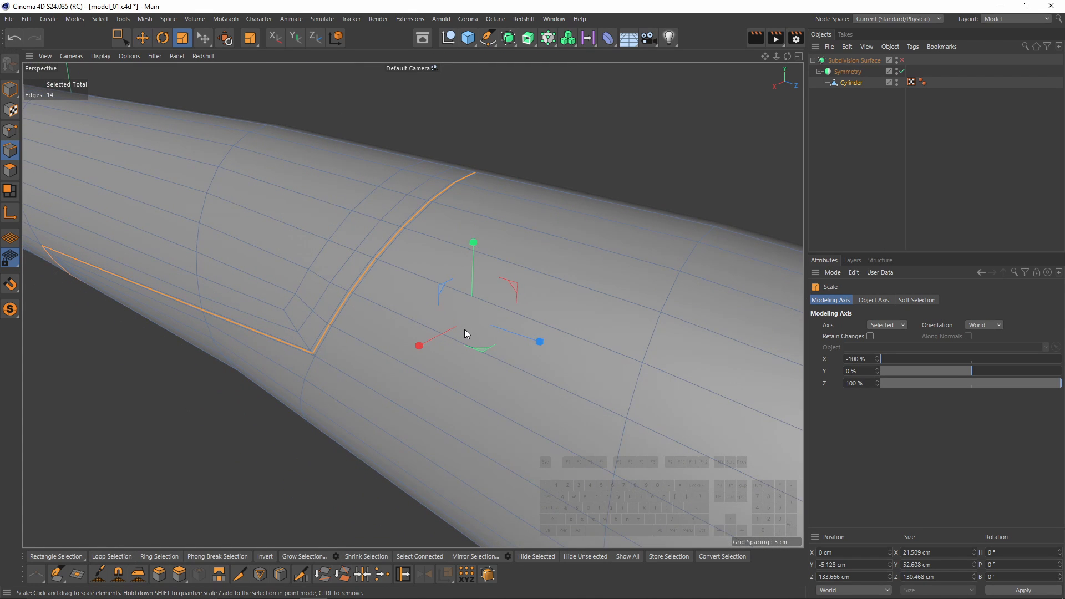
{"action": "scroll", "coordinate": [418, 350], "scroll_direction": "up", "scroll_amount": 3}
{"action": "left_click_drag", "start_coordinate": [418, 350], "coordinate": [455, 307]}
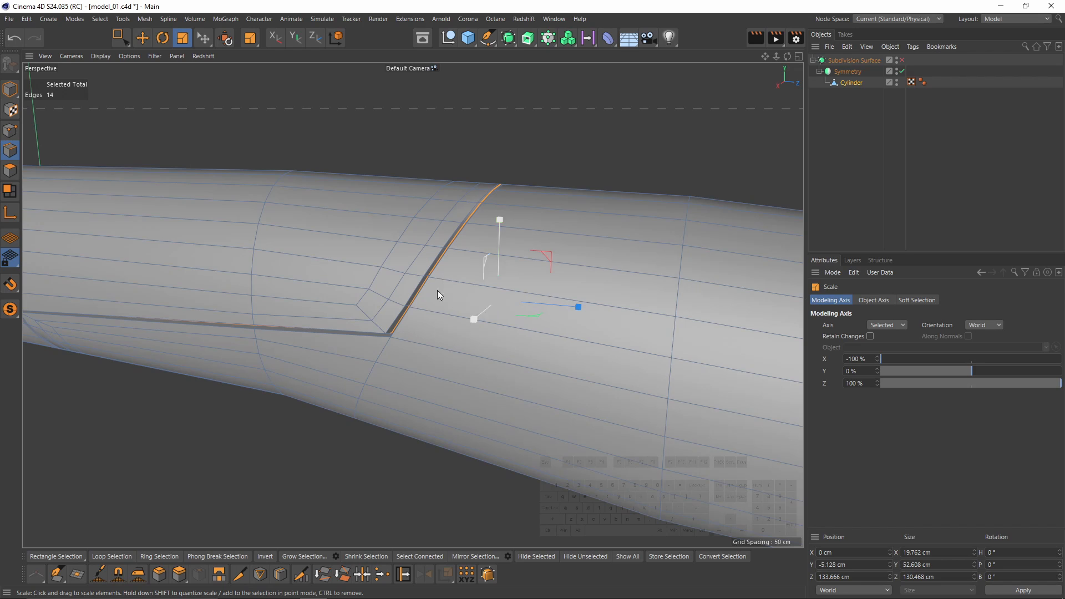
{"action": "left_click_drag", "start_coordinate": [501, 219], "coordinate": [484, 295]}
{"action": "scroll", "coordinate": [503, 233], "scroll_direction": "down", "scroll_amount": 2}
{"action": "left_click_drag", "start_coordinate": [478, 305], "coordinate": [490, 290]}
{"action": "left_click_drag", "start_coordinate": [490, 288], "coordinate": [484, 282], "text": "alt"}
{"action": "left_click_drag", "start_coordinate": [484, 200], "coordinate": [484, 209]}
{"action": "left_click_drag", "start_coordinate": [487, 224], "coordinate": [447, 275], "text": "alt"}
{"action": "right_click_drag", "start_coordinate": [480, 291], "coordinate": [395, 305], "text": "alt"}
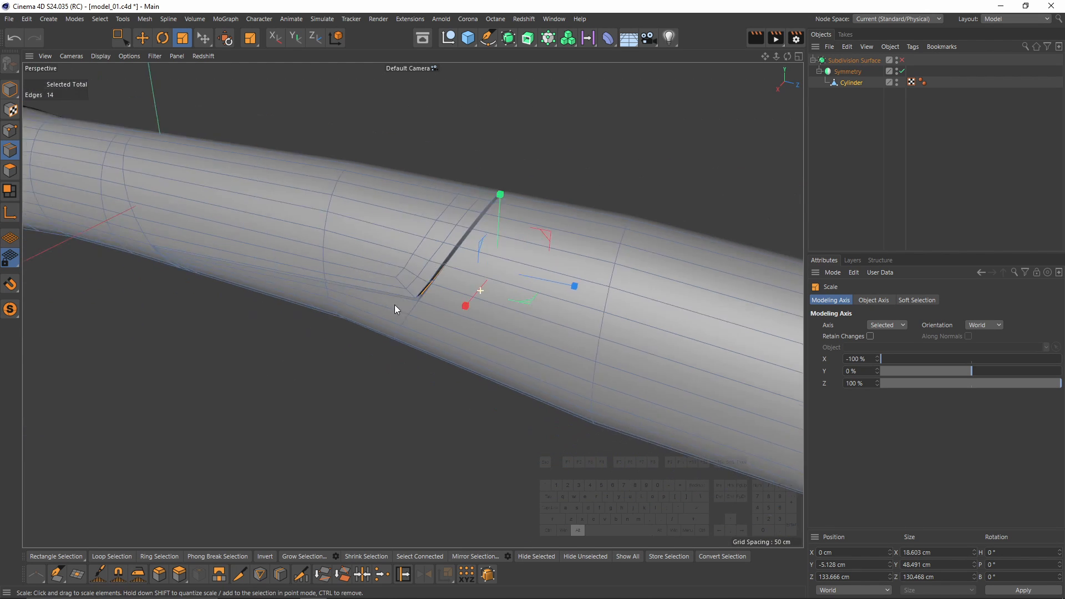
{"action": "middle_click_drag", "start_coordinate": [333, 305], "coordinate": [477, 289], "text": "alt"}
{"action": "left_click_drag", "start_coordinate": [413, 304], "coordinate": [478, 401], "text": "alt"}
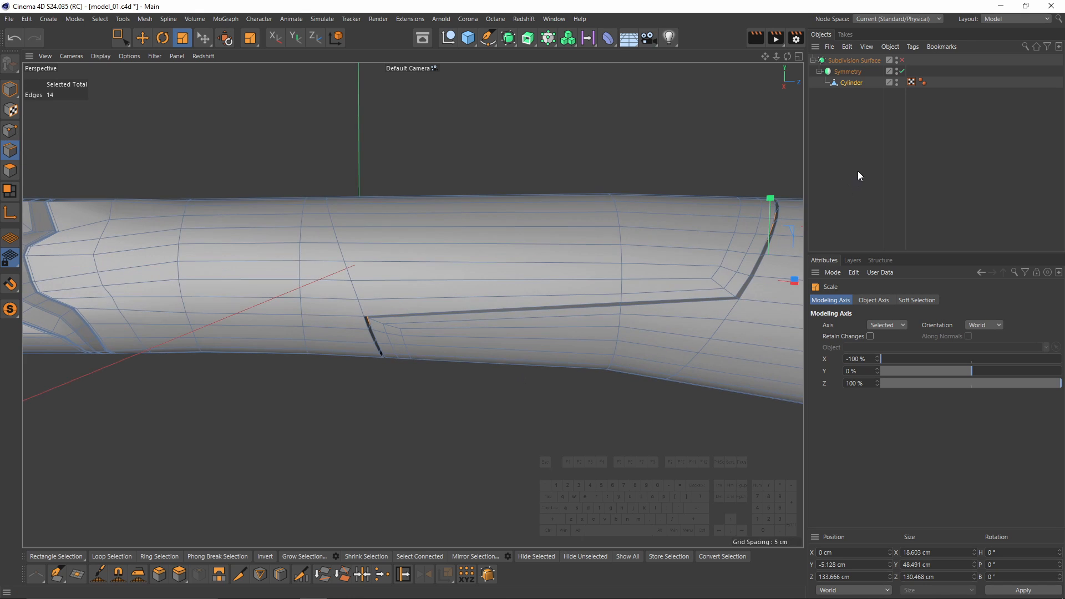
Preview the new groove with the Subdivision Surface enabled and nothing selected.
{"action": "left_click", "coordinate": [901, 60]}
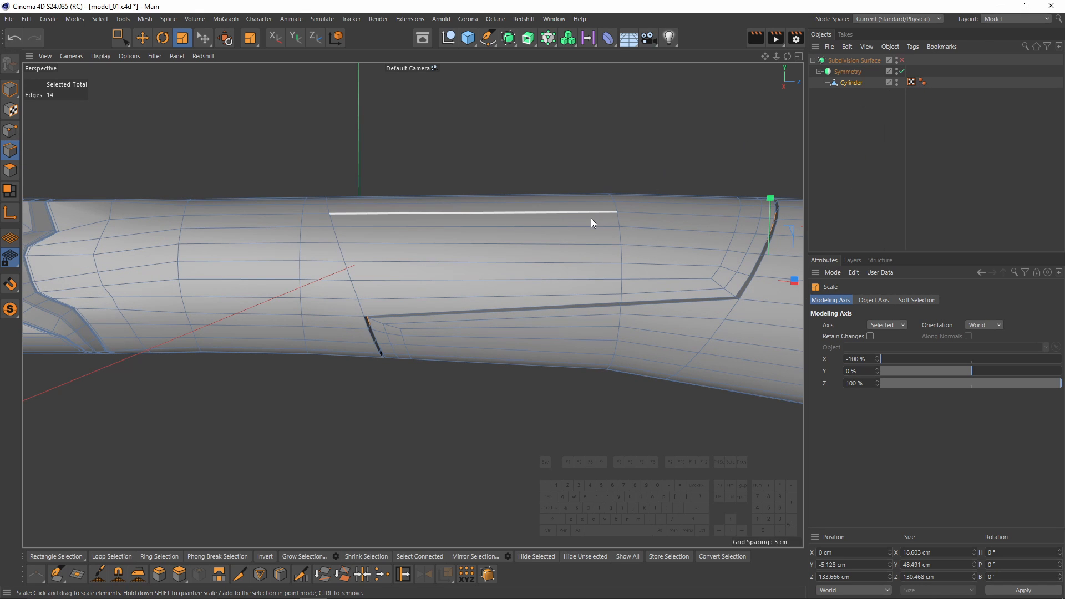
{"action": "left_click_drag", "start_coordinate": [466, 247], "coordinate": [504, 174], "text": "alt"}
{"action": "right_click_drag", "start_coordinate": [482, 329], "coordinate": [546, 336], "text": "alt"}
{"action": "left_click", "coordinate": [855, 159]}
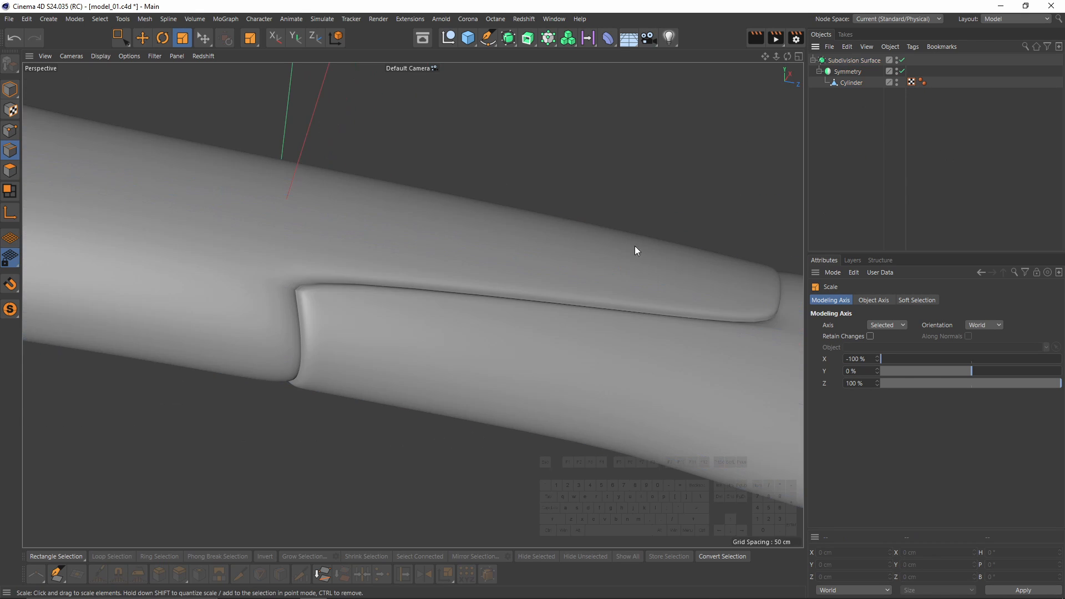
{"action": "left_click_drag", "start_coordinate": [522, 260], "coordinate": [494, 299], "text": "alt"}
{"action": "key", "text": "ctrl+z"}
{"action": "key", "text": "ctrl+z"}
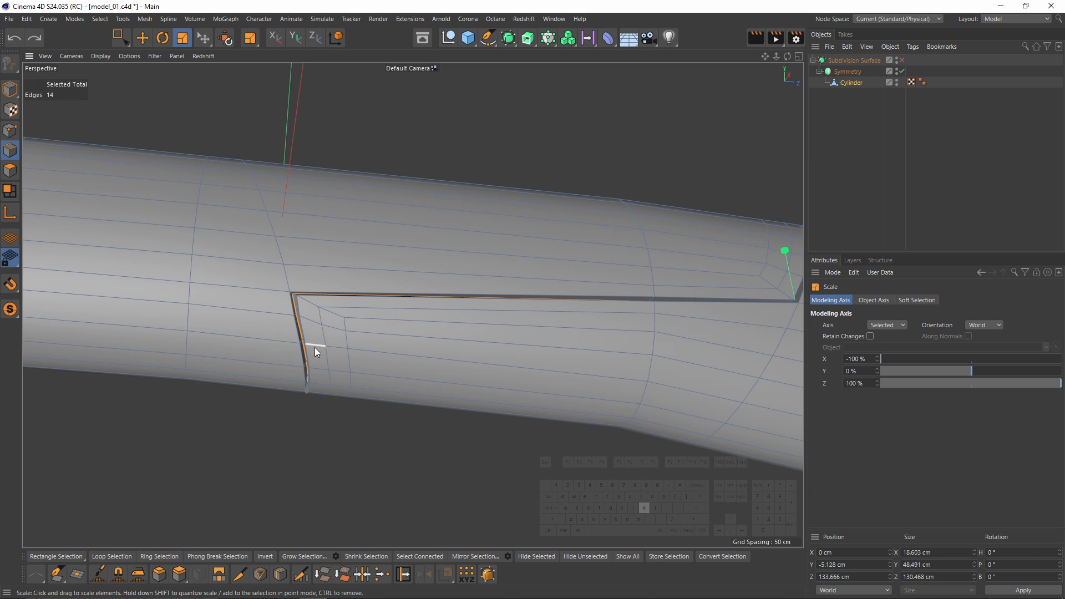
Add two loop cuts to the lower section: one near the rear groove corner at 92.251%, one near the front corner at 76.16%.
{"action": "key", "text": "k"}
{"action": "key", "text": "l"}
{"action": "key", "text": "q"}
{"action": "left_click_drag", "start_coordinate": [290, 388], "coordinate": [300, 377], "text": "alt"}
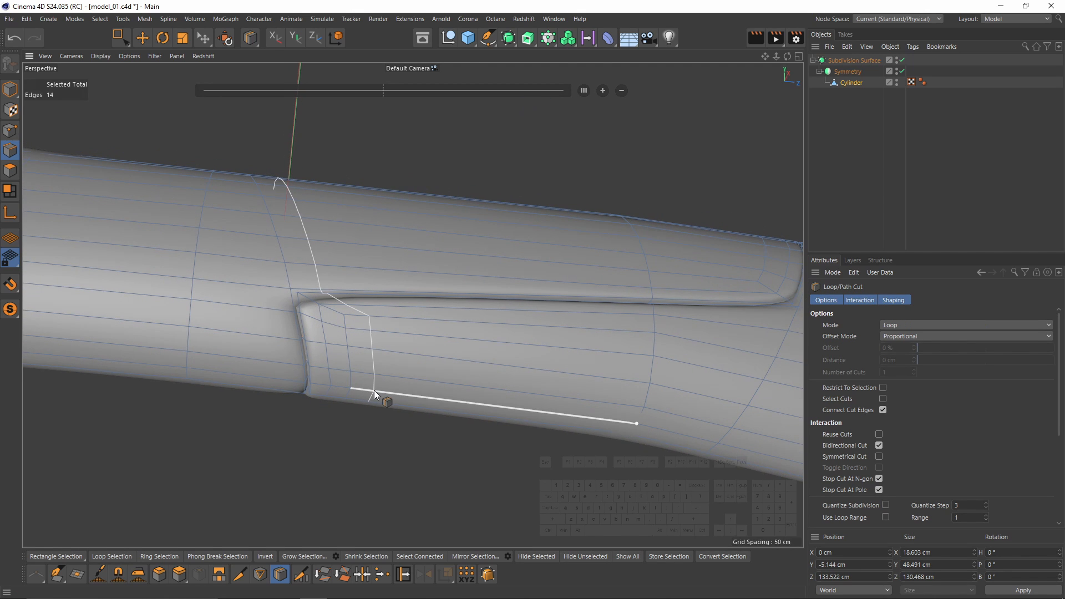
{"action": "left_click", "coordinate": [374, 389]}
{"action": "left_click_drag", "start_coordinate": [405, 401], "coordinate": [495, 387], "text": "alt"}
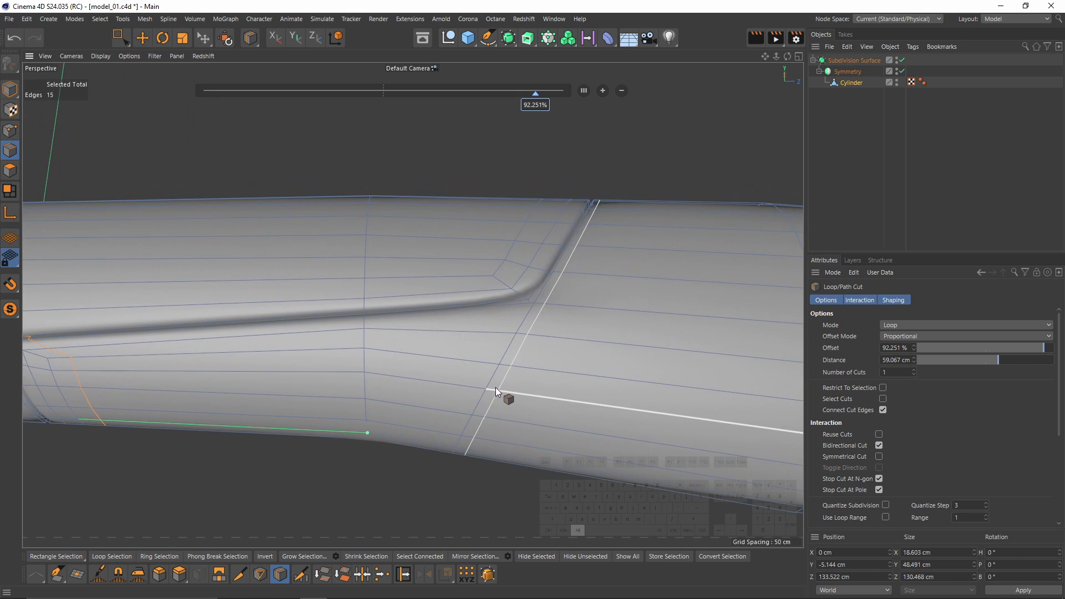
{"action": "left_click", "coordinate": [454, 389]}
Select the groove's rear and upper border edges along both slanted sections and the lengthwise run.
{"action": "left_click_drag", "start_coordinate": [389, 361], "coordinate": [358, 301], "text": "alt"}
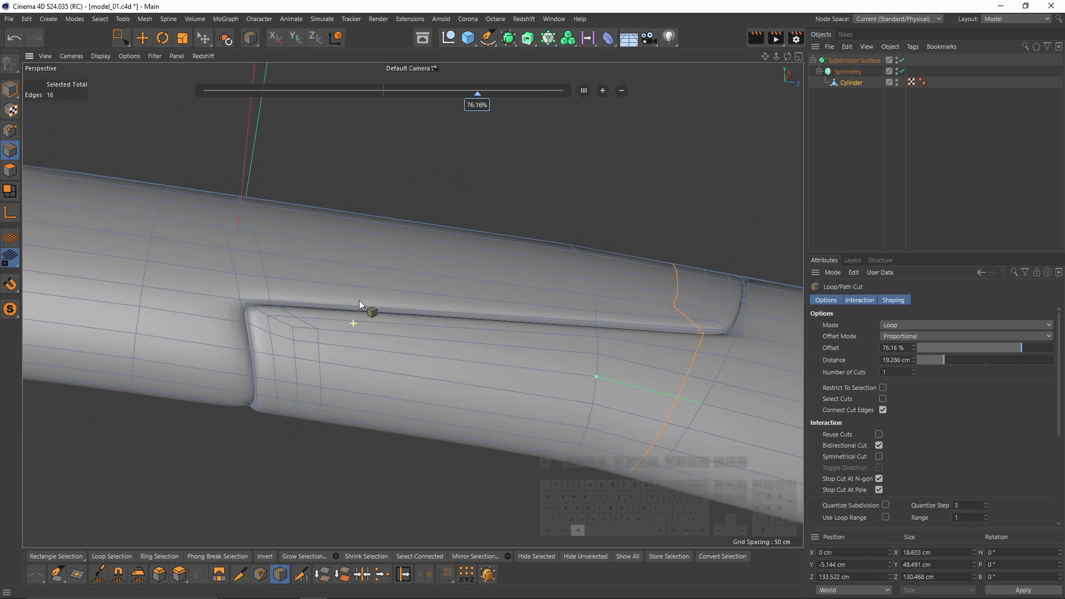
{"action": "scroll", "coordinate": [238, 313], "scroll_direction": "up", "scroll_amount": 3}
{"action": "key", "text": "q"}
{"action": "left_click_drag", "start_coordinate": [238, 313], "coordinate": [296, 332], "text": "alt"}
{"action": "scroll", "coordinate": [224, 320], "scroll_direction": "up", "scroll_amount": 2}
{"action": "key", "text": "e"}
{"action": "double_click", "coordinate": [235, 309]}
{"action": "key", "text": "q"}
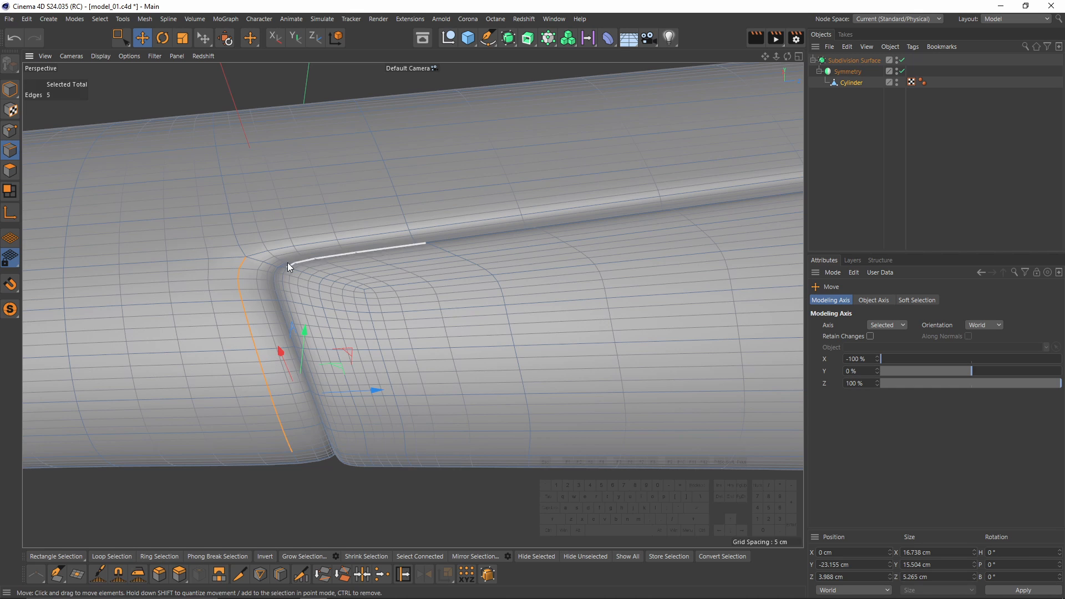
{"action": "double_click", "coordinate": [477, 251], "text": "shift"}
{"action": "scroll", "coordinate": [315, 334], "scroll_direction": "down", "scroll_amount": 5}
{"action": "key", "text": "q"}
{"action": "scroll", "coordinate": [641, 238], "scroll_direction": "up", "scroll_amount": 3}
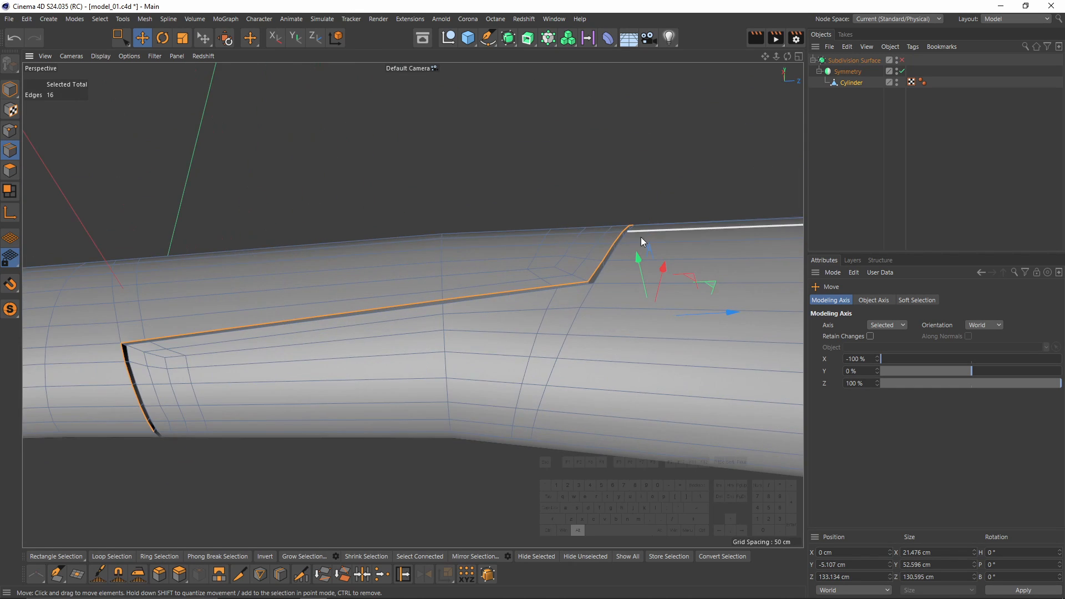
Clone the selected groove border edges with Edge Slide and offset the copy slightly outward as a supporting line.
{"action": "left_click_drag", "start_coordinate": [640, 238], "coordinate": [586, 268], "text": "alt"}
{"action": "scroll", "coordinate": [620, 247], "scroll_direction": "up", "scroll_amount": 1}
{"action": "key", "text": "m"}
{"action": "key", "text": "o"}
{"action": "scroll", "coordinate": [587, 269], "scroll_direction": "up", "scroll_amount": 3}
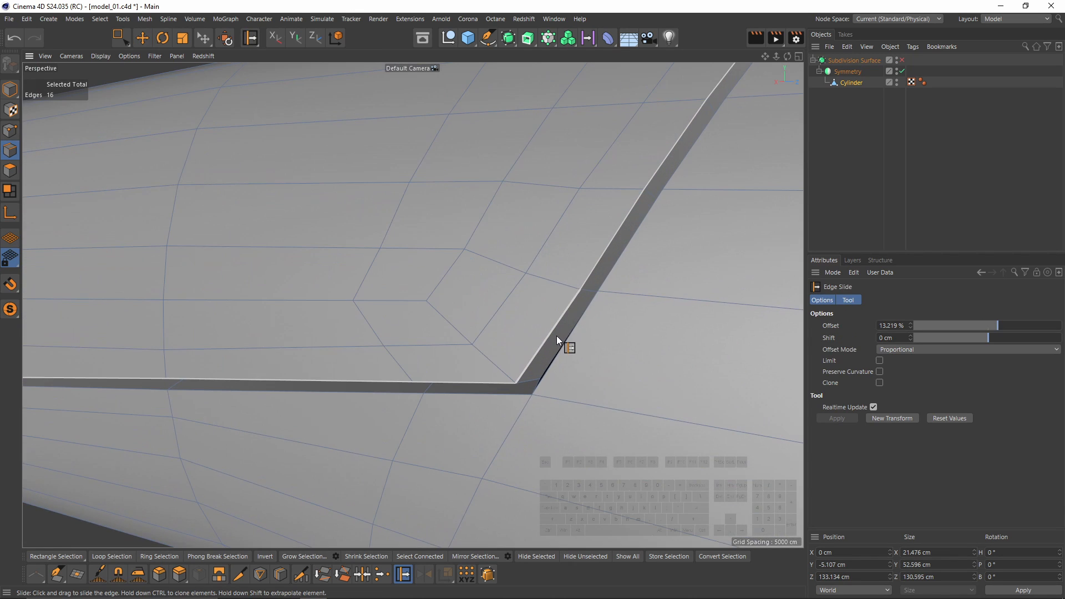
{"action": "left_click_drag", "start_coordinate": [548, 334], "coordinate": [688, 313]}
{"action": "key", "text": "ctrl+z"}
{"action": "left_click_drag", "start_coordinate": [507, 378], "coordinate": [487, 373], "text": "ctrl"}
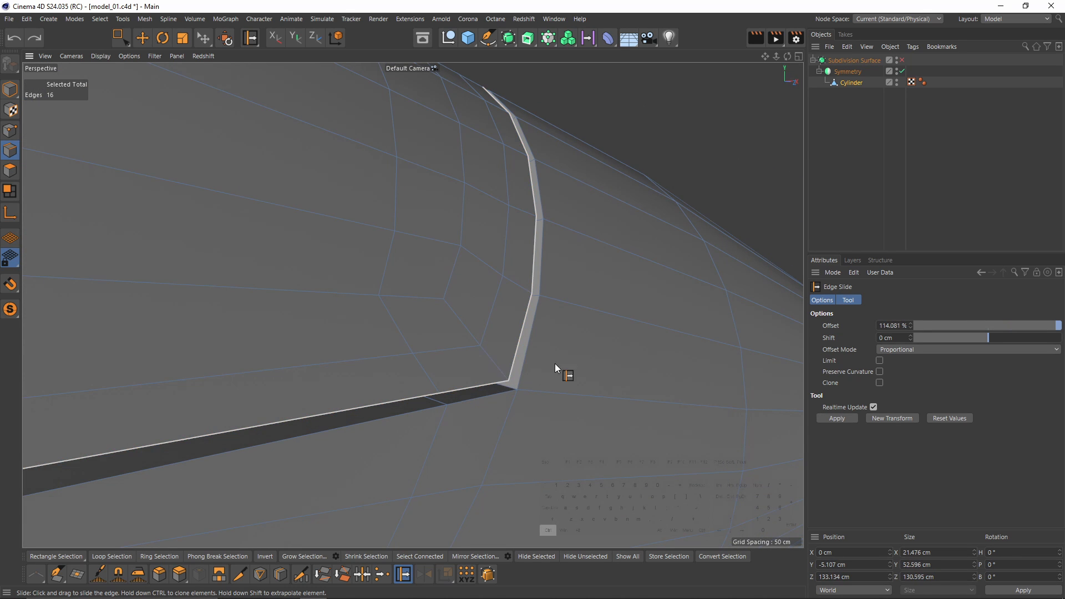
Check the supported groove border at the front and rear corners, with and without subdivision.
{"action": "scroll", "coordinate": [555, 364], "scroll_direction": "down", "scroll_amount": 5}
{"action": "mouse_move", "coordinate": [555, 333]}
{"action": "left_mouse_down", "text": "alt"}
{"action": "mouse_move", "coordinate": [534, 301]}
{"action": "mouse_move", "coordinate": [566, 281]}
{"action": "mouse_move", "coordinate": [560, 272]}
{"action": "left_mouse_up", "text": "alt"}
{"action": "scroll", "coordinate": [566, 298], "scroll_direction": "up", "scroll_amount": 4}
{"action": "left_click_drag", "start_coordinate": [560, 272], "coordinate": [386, 285], "text": "alt"}
{"action": "key", "text": "q"}
{"action": "scroll", "coordinate": [386, 285], "scroll_direction": "up", "scroll_amount": 2}
{"action": "key", "text": "q"}
{"action": "scroll", "coordinate": [425, 355], "scroll_direction": "up", "scroll_amount": 3}
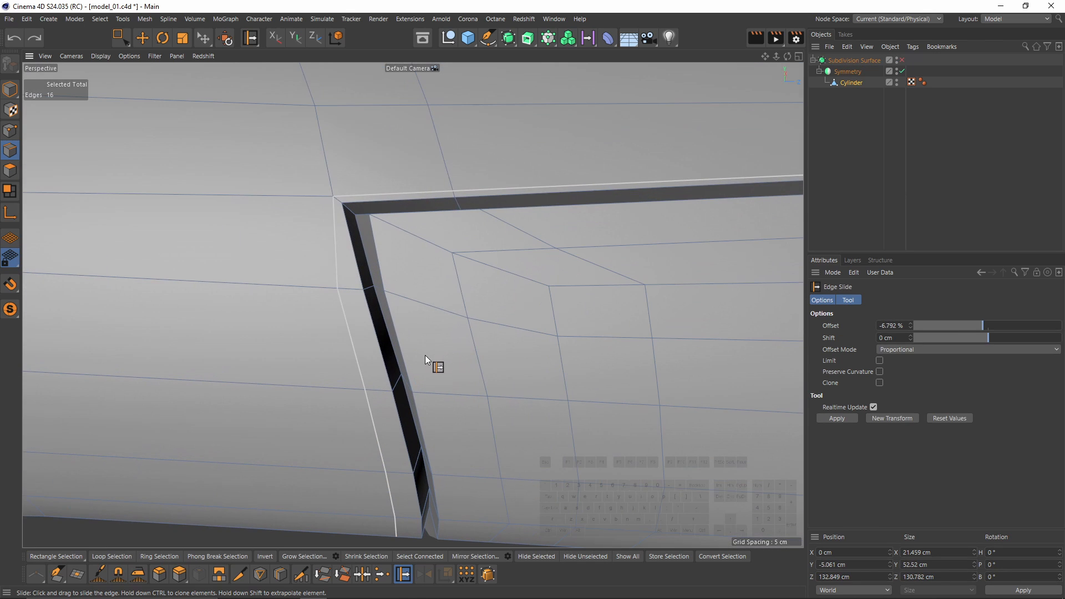
Select the opposite groove border edges along the rear slant, the lengthwise run and the front slant.
{"action": "key", "text": "e"}
{"action": "double_click", "coordinate": [400, 349]}
{"action": "scroll", "coordinate": [400, 348], "scroll_direction": "down", "scroll_amount": 5}
{"action": "scroll", "coordinate": [642, 294], "scroll_direction": "down", "scroll_amount": 4}
{"action": "middle_click_drag", "start_coordinate": [642, 294], "coordinate": [408, 345], "text": "alt"}
{"action": "scroll", "coordinate": [621, 316], "scroll_direction": "up", "scroll_amount": 3}
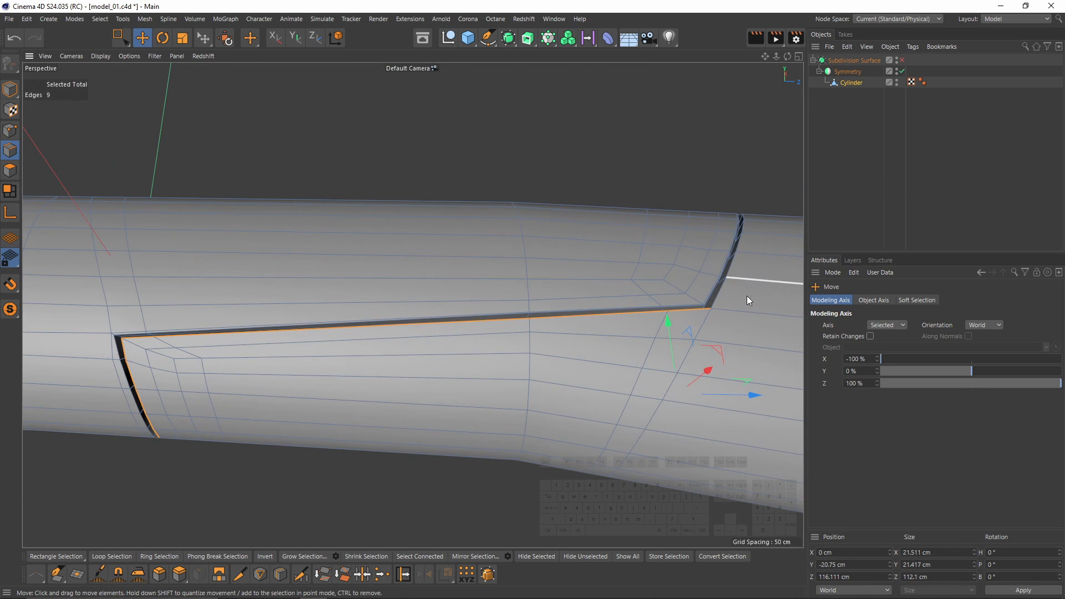
{"action": "scroll", "coordinate": [747, 295], "scroll_direction": "up", "scroll_amount": 3}
{"action": "double_click", "coordinate": [714, 287], "text": "shift"}
{"action": "left_click_drag", "start_coordinate": [737, 205], "coordinate": [693, 249], "text": "alt"}
{"action": "scroll", "coordinate": [693, 248], "scroll_direction": "up", "scroll_amount": 2}
{"action": "scroll", "coordinate": [693, 251], "scroll_direction": "up", "scroll_amount": 4}
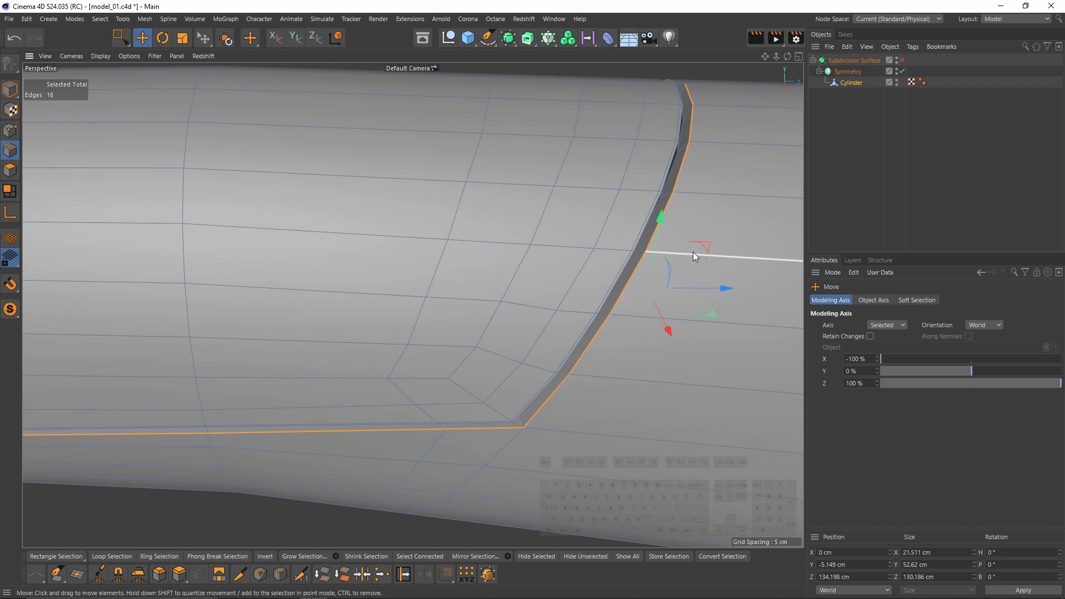
Clone the selected border edges outward with Edge Slide at a 1.644% offset and check the smoothed result.
{"action": "key", "text": "m"}
{"action": "key", "text": "o"}
{"action": "left_click_drag", "start_coordinate": [643, 215], "coordinate": [644, 215], "text": "ctrl"}
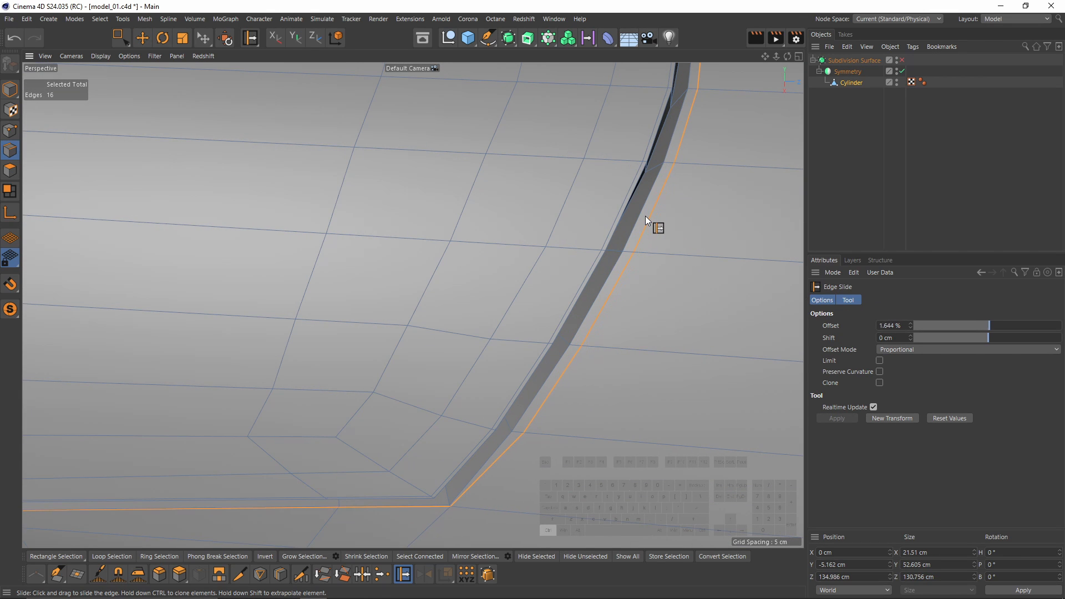
{"action": "key", "text": "q"}
{"action": "left_click_drag", "start_coordinate": [613, 278], "coordinate": [549, 306], "text": "alt"}
{"action": "scroll", "coordinate": [547, 308], "scroll_direction": "down", "scroll_amount": 4}
{"action": "key", "text": "q"}
{"action": "scroll", "coordinate": [519, 327], "scroll_direction": "up", "scroll_amount": 5}
Slide the supporting line's points near the front corner and along the lengthwise run away from the groove.
{"action": "left_click", "coordinate": [10, 136]}
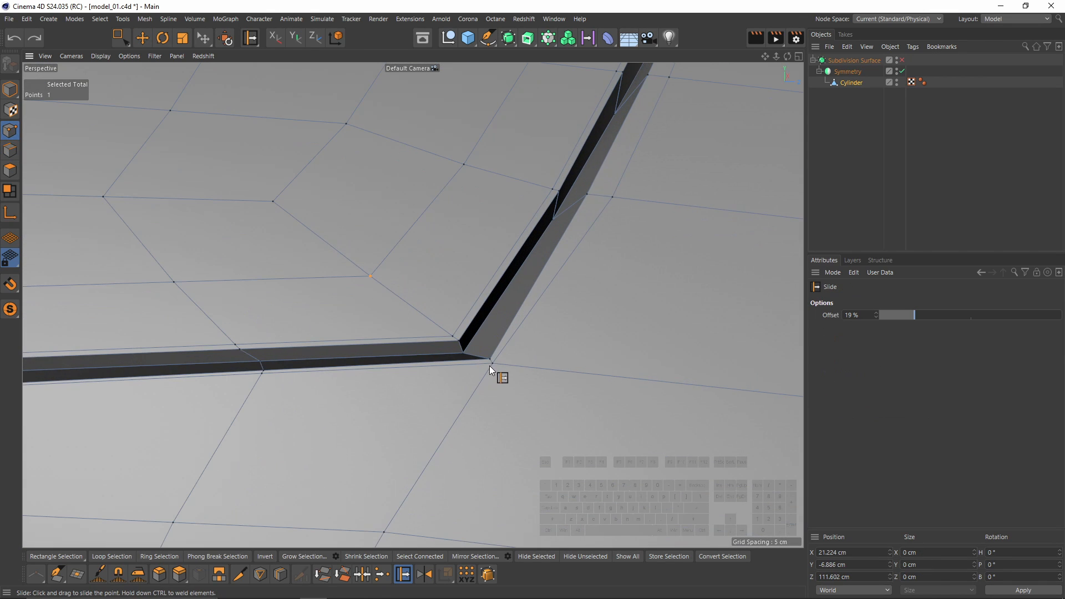
{"action": "left_click_drag", "start_coordinate": [489, 363], "coordinate": [425, 355]}
{"action": "scroll", "coordinate": [487, 373], "scroll_direction": "down", "scroll_amount": 3}
{"action": "left_click_drag", "start_coordinate": [341, 362], "coordinate": [336, 369]}
{"action": "scroll", "coordinate": [336, 369], "scroll_direction": "down", "scroll_amount": 4}
{"action": "middle_click_drag", "start_coordinate": [336, 369], "coordinate": [622, 322], "text": "alt"}
{"action": "scroll", "coordinate": [408, 322], "scroll_direction": "up", "scroll_amount": 5}
{"action": "left_click_drag", "start_coordinate": [408, 321], "coordinate": [421, 334]}
{"action": "scroll", "coordinate": [421, 334], "scroll_direction": "down", "scroll_amount": 4}
{"action": "middle_click_drag", "start_coordinate": [422, 334], "coordinate": [544, 295], "text": "alt"}
Slide the supporting line's points around the rear groove corner away from the groove edge.
{"action": "scroll", "coordinate": [408, 316], "scroll_direction": "up", "scroll_amount": 5}
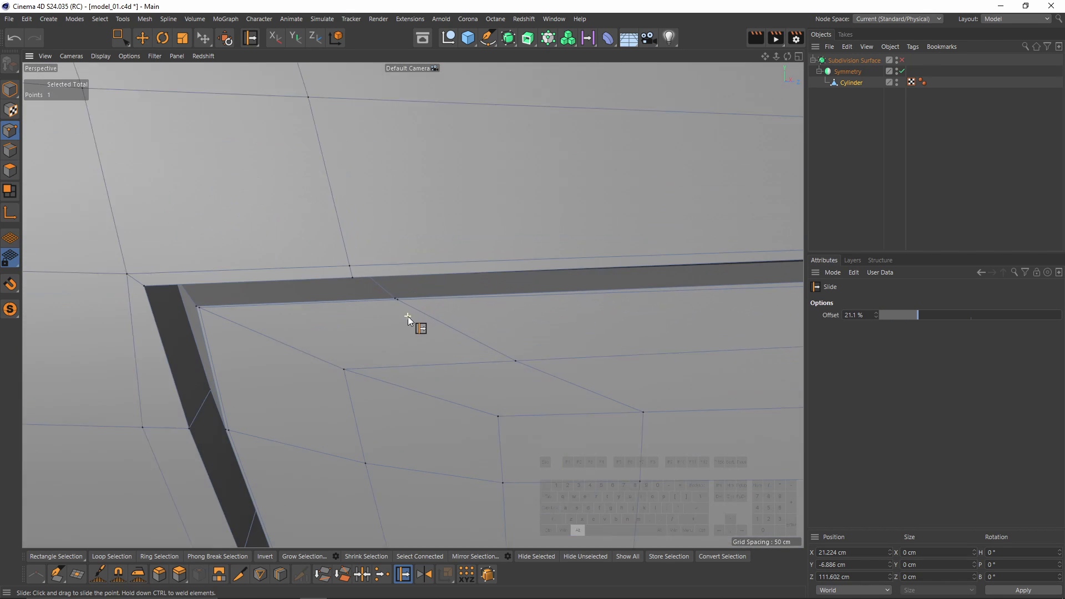
{"action": "left_click_drag", "start_coordinate": [407, 312], "coordinate": [417, 320]}
{"action": "left_click_drag", "start_coordinate": [311, 328], "coordinate": [344, 286], "text": "alt"}
{"action": "left_click_drag", "start_coordinate": [191, 289], "coordinate": [215, 306]}
{"action": "left_click_drag", "start_coordinate": [215, 306], "coordinate": [257, 358], "text": "alt"}
{"action": "left_click_drag", "start_coordinate": [257, 358], "coordinate": [271, 360]}
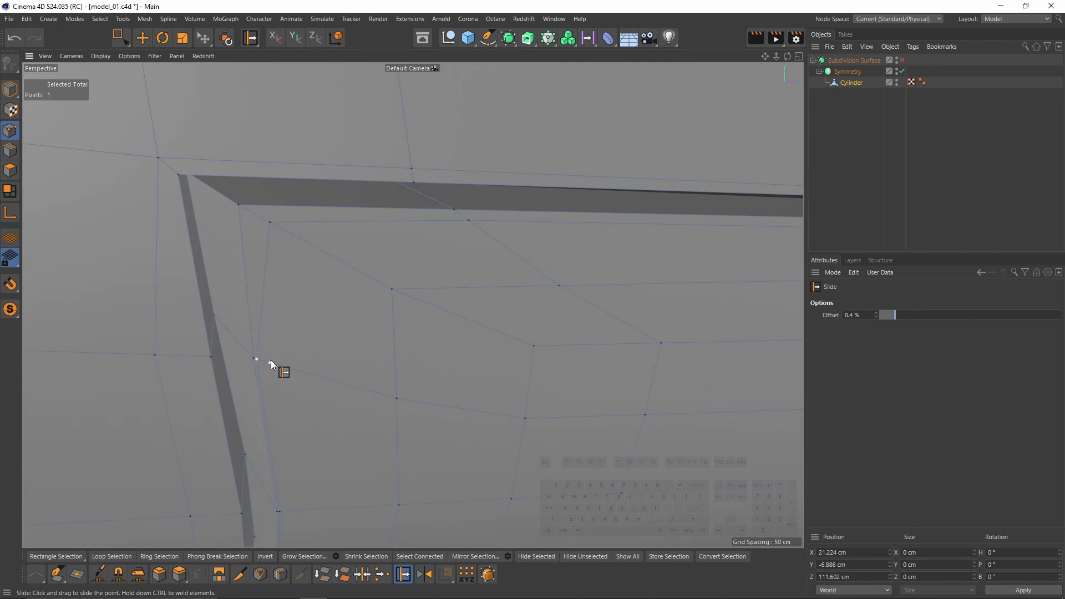
{"action": "middle_click_drag", "start_coordinate": [271, 361], "coordinate": [274, 198], "text": "alt"}
Slide the remaining supporting points down the rear slanted groove section away from its edge.
{"action": "left_click_drag", "start_coordinate": [285, 341], "coordinate": [297, 345]}
{"action": "left_click_drag", "start_coordinate": [296, 345], "coordinate": [295, 320], "text": "alt"}
{"action": "left_click_drag", "start_coordinate": [295, 320], "coordinate": [312, 298], "text": "alt"}
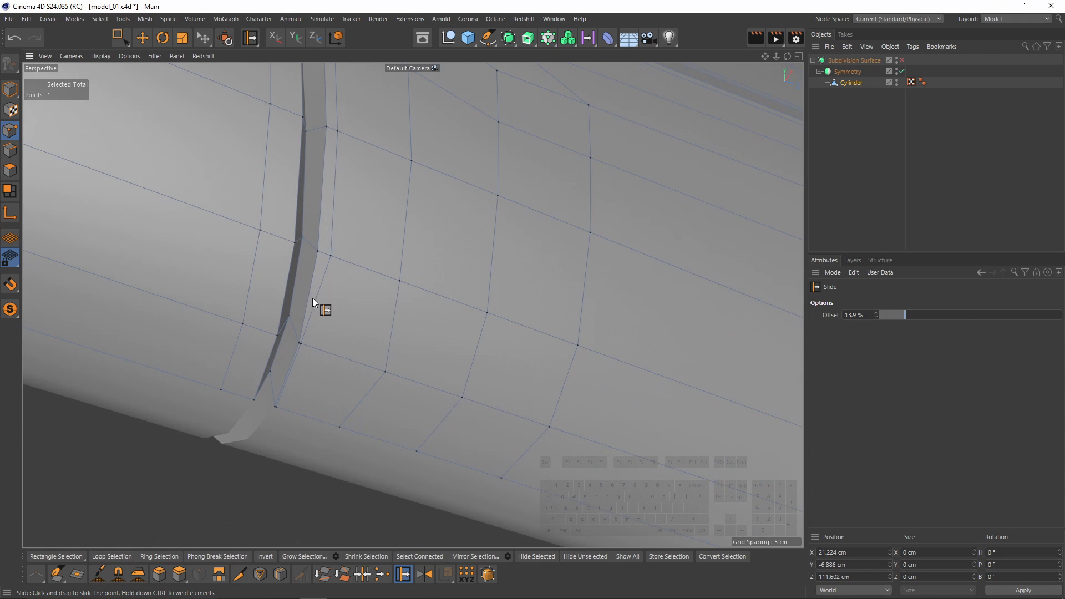
{"action": "left_click_drag", "start_coordinate": [303, 343], "coordinate": [314, 350]}
{"action": "left_click_drag", "start_coordinate": [279, 408], "coordinate": [290, 412]}
{"action": "left_click_drag", "start_coordinate": [290, 413], "coordinate": [397, 358], "text": "alt"}
Examine the grooved handle from several angles with subdivision on and off.
{"action": "key", "text": "q"}
{"action": "key", "text": "ctrl+shift+a"}
{"action": "right_click_drag", "start_coordinate": [490, 185], "coordinate": [411, 215], "text": "alt"}
{"action": "left_click_drag", "start_coordinate": [412, 215], "coordinate": [564, 254], "text": "alt"}
{"action": "right_click_drag", "start_coordinate": [564, 254], "coordinate": [569, 225], "text": "alt"}
{"action": "key", "text": "ctrl+z"}
{"action": "key", "text": "q"}
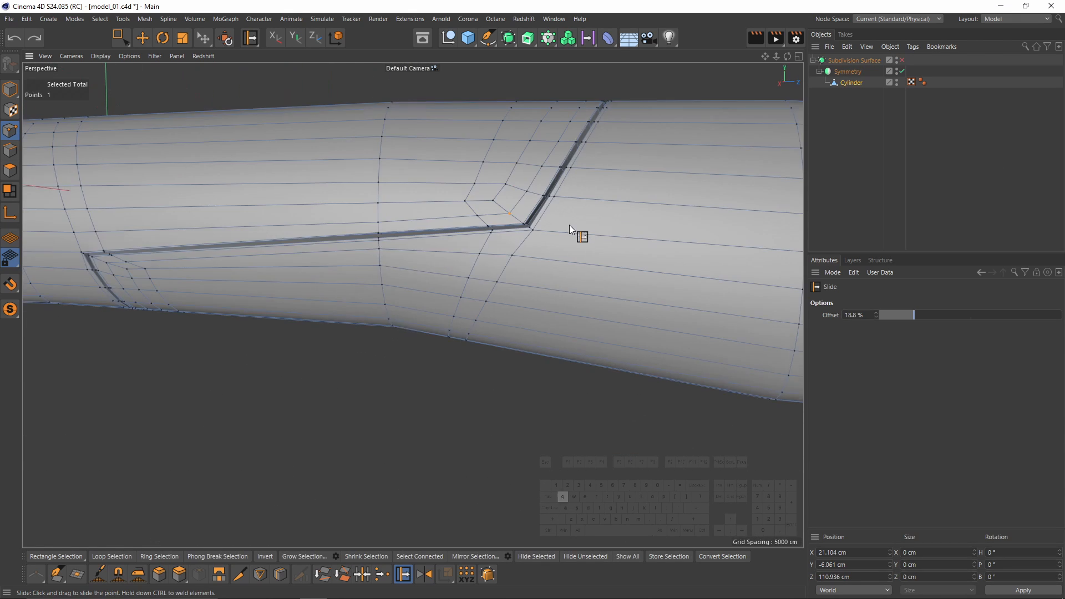
{"action": "left_click_drag", "start_coordinate": [536, 236], "coordinate": [497, 248], "text": "alt"}
{"action": "right_click_drag", "start_coordinate": [497, 248], "coordinate": [438, 250], "text": "alt"}
{"action": "key", "text": "q"}
{"action": "left_click", "coordinate": [851, 207]}
{"action": "left_click_drag", "start_coordinate": [550, 195], "coordinate": [547, 287], "text": "alt"}
{"action": "key", "text": "ctrl+z"}
{"action": "key", "text": "q"}
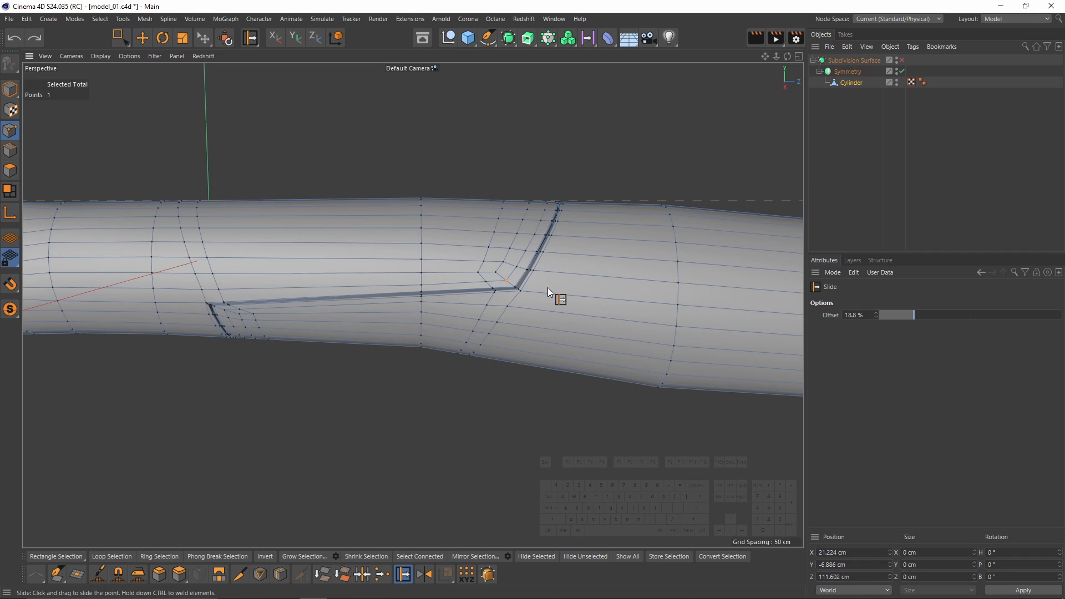
Activate the mesh Brush tool and set its mode to Smooth.
{"action": "left_click_drag", "start_coordinate": [464, 389], "coordinate": [391, 373], "text": "alt"}
{"action": "key", "text": "e"}
{"action": "left_click", "coordinate": [480, 428]}
{"action": "left_click_drag", "start_coordinate": [481, 427], "coordinate": [460, 211], "text": "alt"}
{"action": "left_click", "coordinate": [563, 399]}
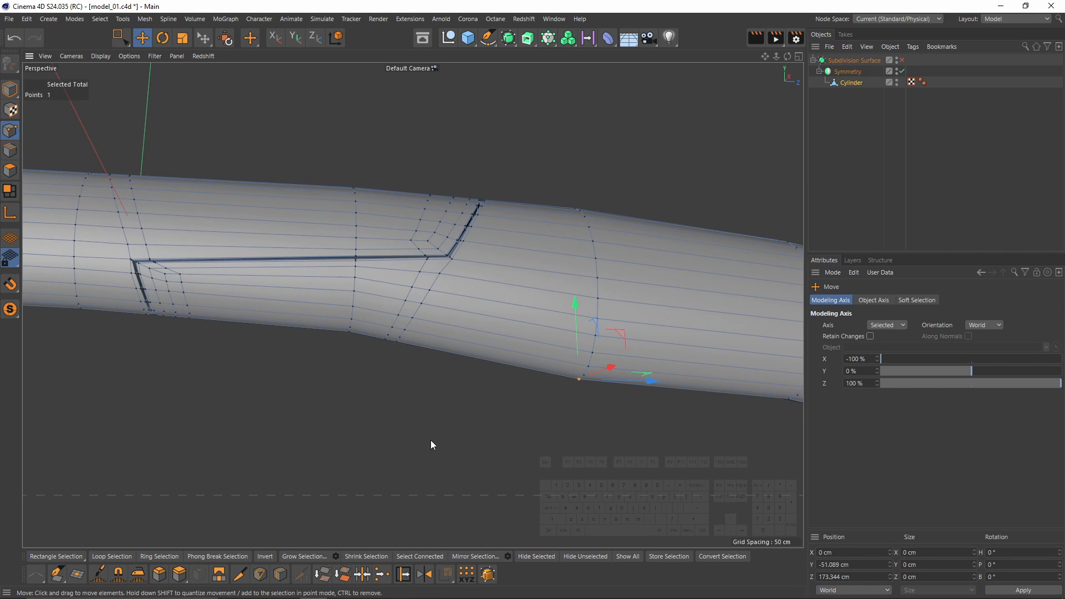
{"action": "right_click", "coordinate": [484, 415]}
{"action": "left_click", "coordinate": [514, 376]}
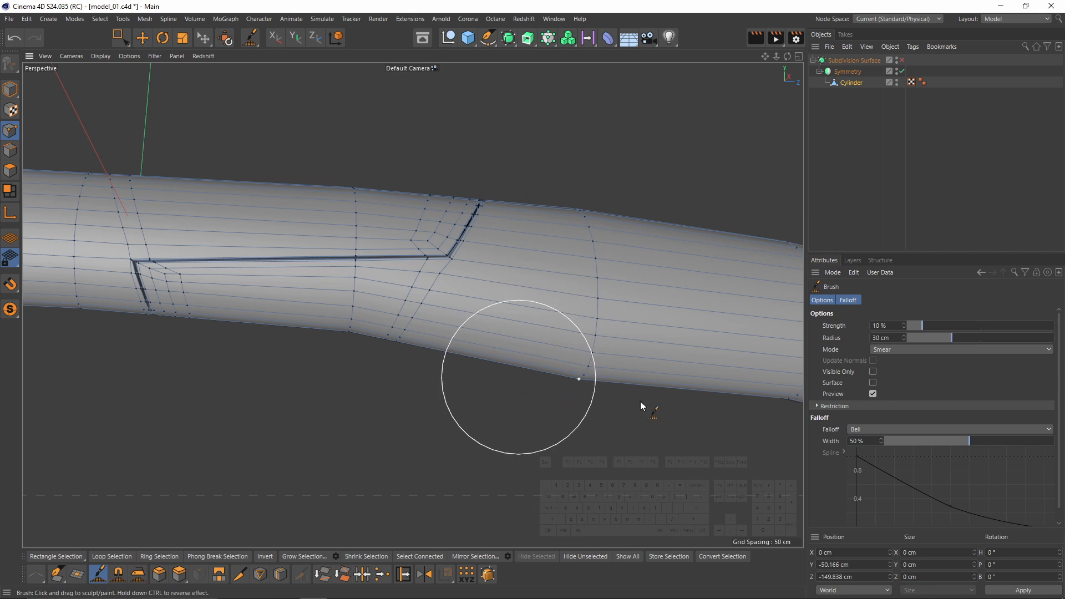
{"action": "left_click", "coordinate": [912, 350]}
{"action": "left_click", "coordinate": [887, 460]}
Smooth the uneven mesh on the handle's underside below the front groove corner with the brush.
{"action": "left_click_drag", "start_coordinate": [499, 355], "coordinate": [434, 359], "text": "alt"}
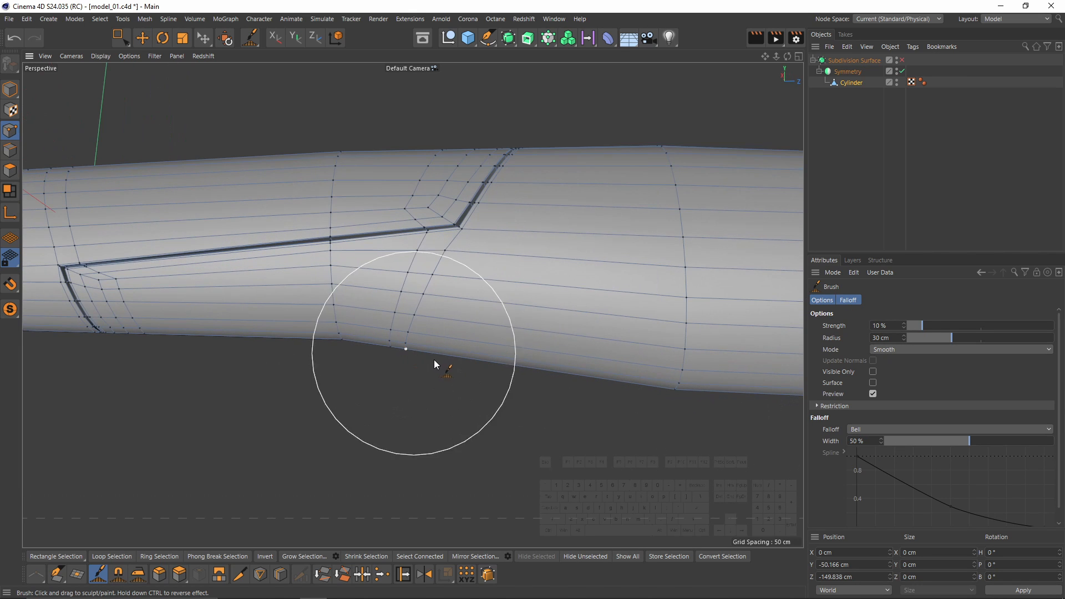
{"action": "left_click_drag", "start_coordinate": [453, 320], "coordinate": [492, 387], "text": "alt"}
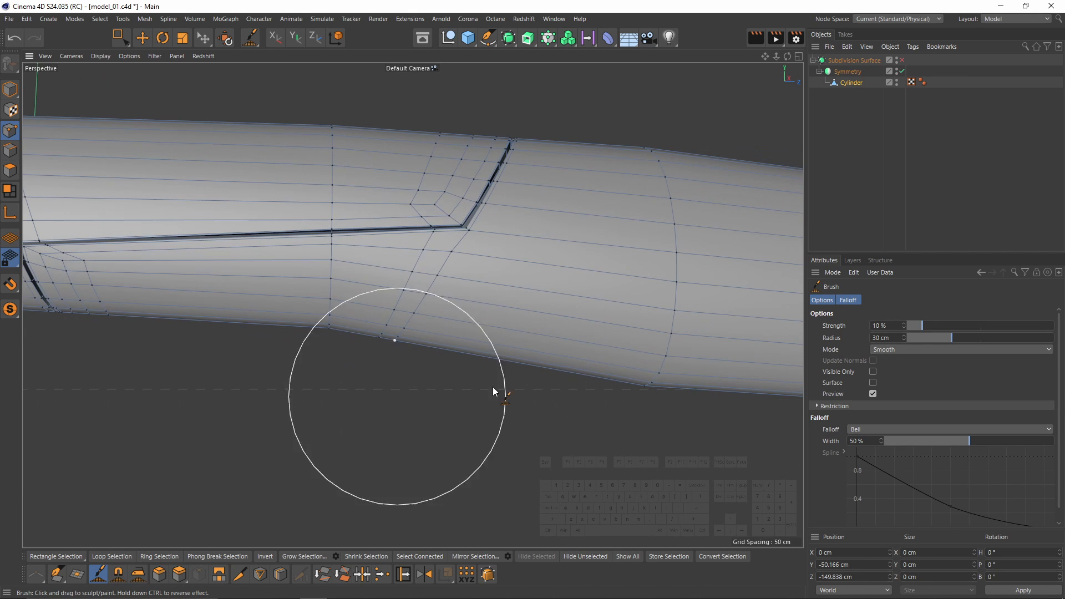
{"action": "middle_click_drag", "start_coordinate": [412, 302], "coordinate": [425, 285], "text": "alt"}
{"action": "mouse_move", "coordinate": [417, 317]}
{"action": "left_mouse_down"}
{"action": "mouse_move", "coordinate": [472, 337]}
{"action": "mouse_move", "coordinate": [368, 324]}
{"action": "left_mouse_up"}
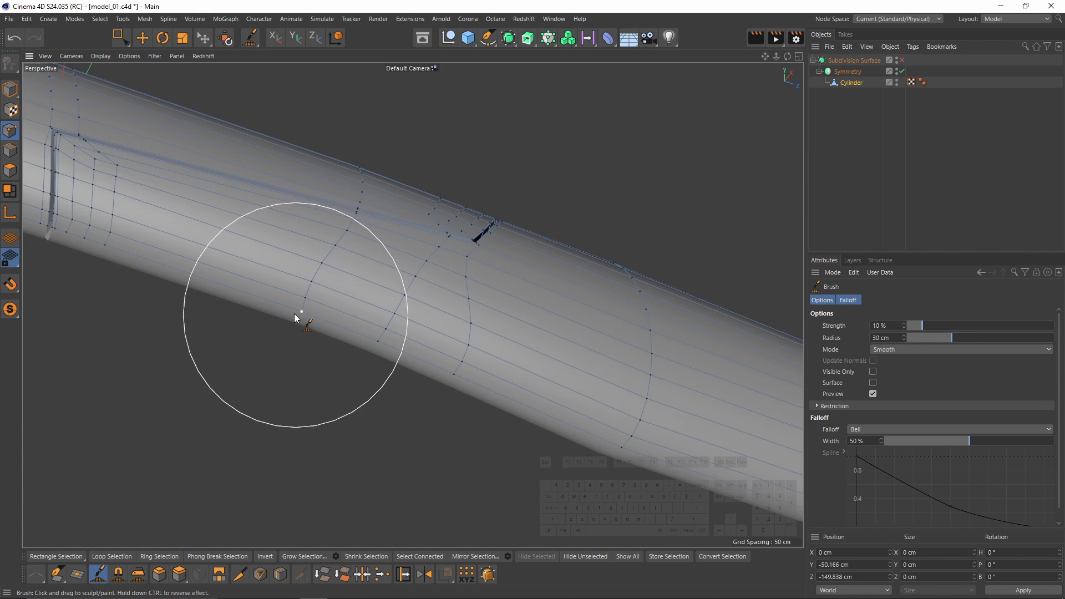
{"action": "mouse_move", "coordinate": [294, 314]}
{"action": "left_mouse_down", "text": "alt"}
{"action": "mouse_move", "coordinate": [564, 244]}
{"action": "mouse_move", "coordinate": [416, 280]}
{"action": "mouse_move", "coordinate": [517, 353]}
{"action": "mouse_move", "coordinate": [484, 294]}
{"action": "left_mouse_up", "text": "alt"}
Inspect the smoothed mesh around the handle's groove and along the grip from several angles.
{"action": "key", "text": "q"}
{"action": "left_click", "coordinate": [848, 194]}
{"action": "key", "text": "ctrl+z"}
{"action": "key", "text": "ctrl+z"}
{"action": "mouse_move", "coordinate": [442, 261]}
{"action": "left_mouse_down"}
{"action": "mouse_move", "coordinate": [514, 251]}
{"action": "mouse_move", "coordinate": [413, 247]}
{"action": "left_mouse_up"}
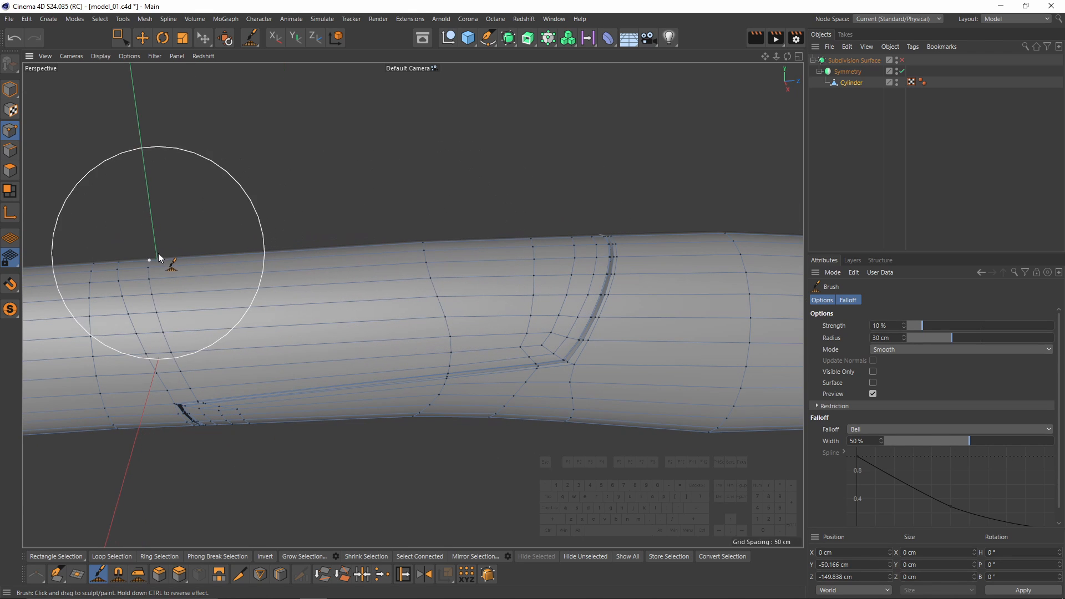
{"action": "left_click_drag", "start_coordinate": [129, 274], "coordinate": [325, 297], "text": "alt"}
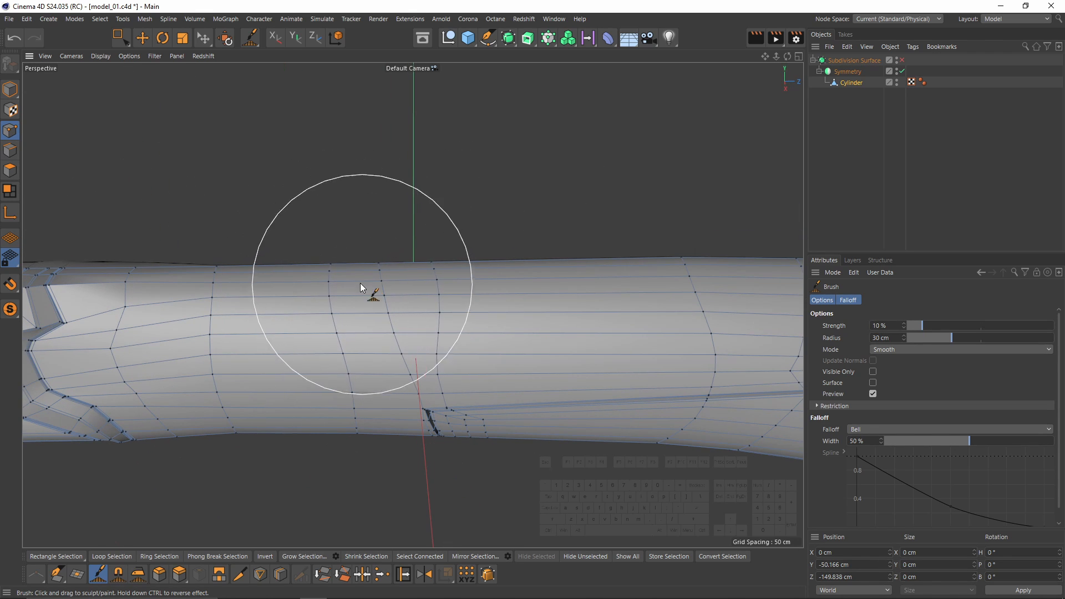
{"action": "mouse_move", "coordinate": [488, 352]}
{"action": "left_mouse_down", "text": "alt"}
{"action": "mouse_move", "coordinate": [554, 335]}
{"action": "mouse_move", "coordinate": [582, 305]}
{"action": "left_mouse_up", "text": "alt"}
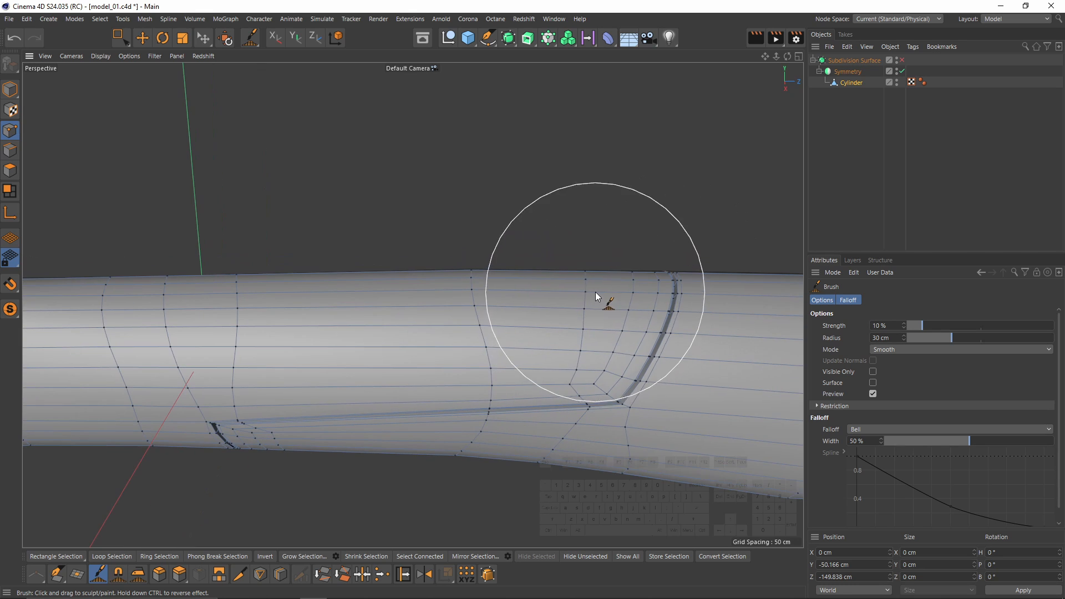
{"action": "key", "text": "q"}
{"action": "left_click_drag", "start_coordinate": [521, 271], "coordinate": [339, 308], "text": "alt"}
{"action": "left_click_drag", "start_coordinate": [451, 283], "coordinate": [484, 309], "text": "alt"}
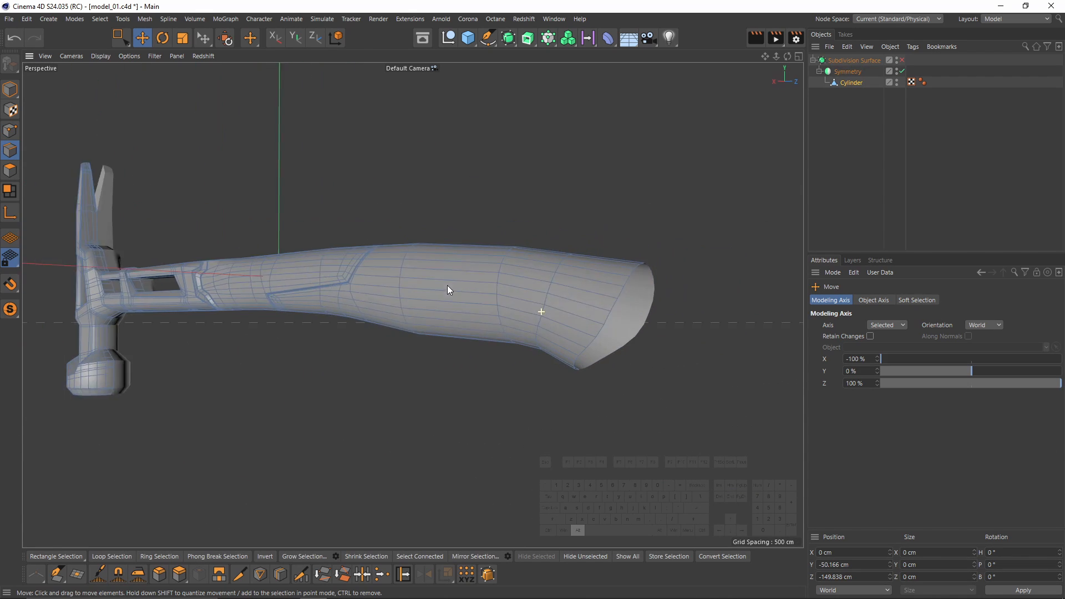
Activate the mesh Brush in point mode and set it to Smear for the handle's open rear end in the side view.
{"action": "scroll", "coordinate": [615, 311], "scroll_direction": "up", "scroll_amount": 3}
{"action": "double_click", "coordinate": [614, 311]}
{"action": "middle_click", "coordinate": [591, 364]}
{"action": "middle_click", "coordinate": [324, 440]}
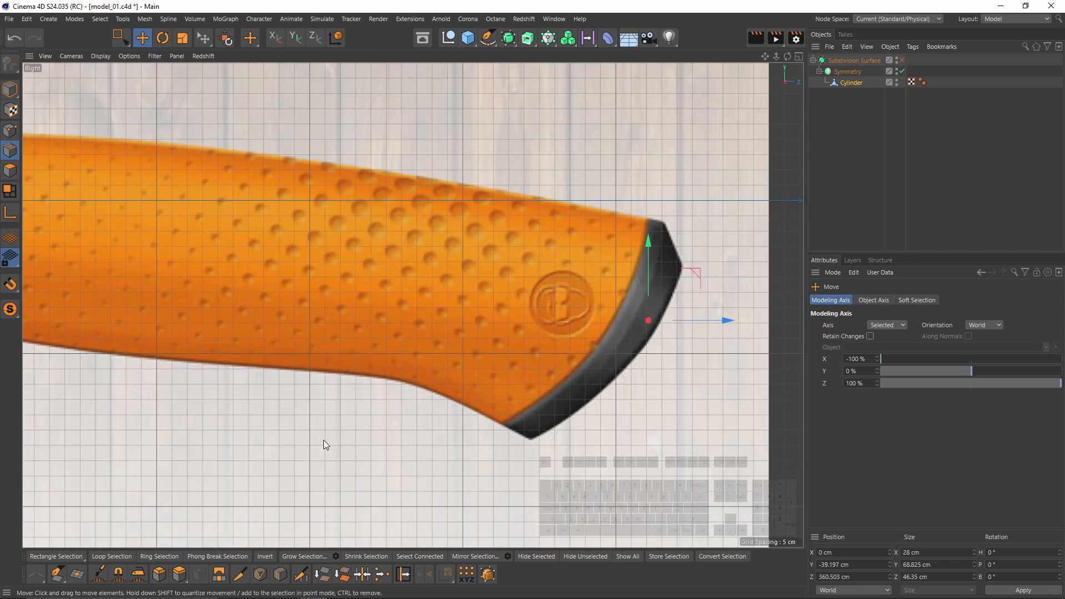
{"action": "scroll", "coordinate": [626, 382], "scroll_direction": "up", "scroll_amount": 3}
{"action": "middle_click_drag", "start_coordinate": [631, 381], "coordinate": [611, 386], "text": "alt"}
{"action": "left_click", "coordinate": [10, 130]}
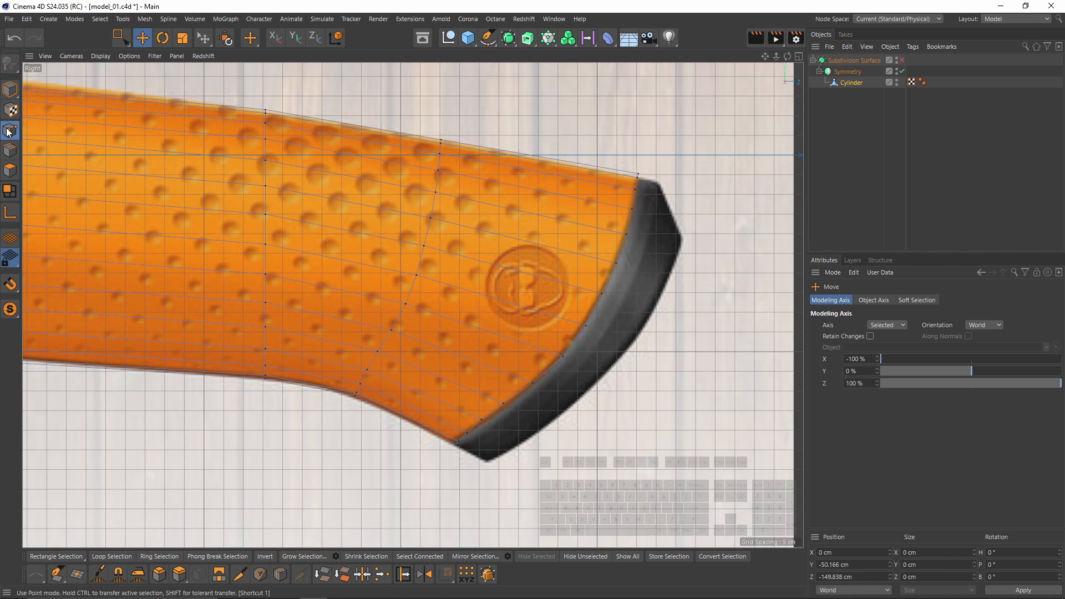
{"action": "right_click", "coordinate": [620, 398]}
{"action": "left_click", "coordinate": [685, 375]}
{"action": "left_click", "coordinate": [889, 349]}
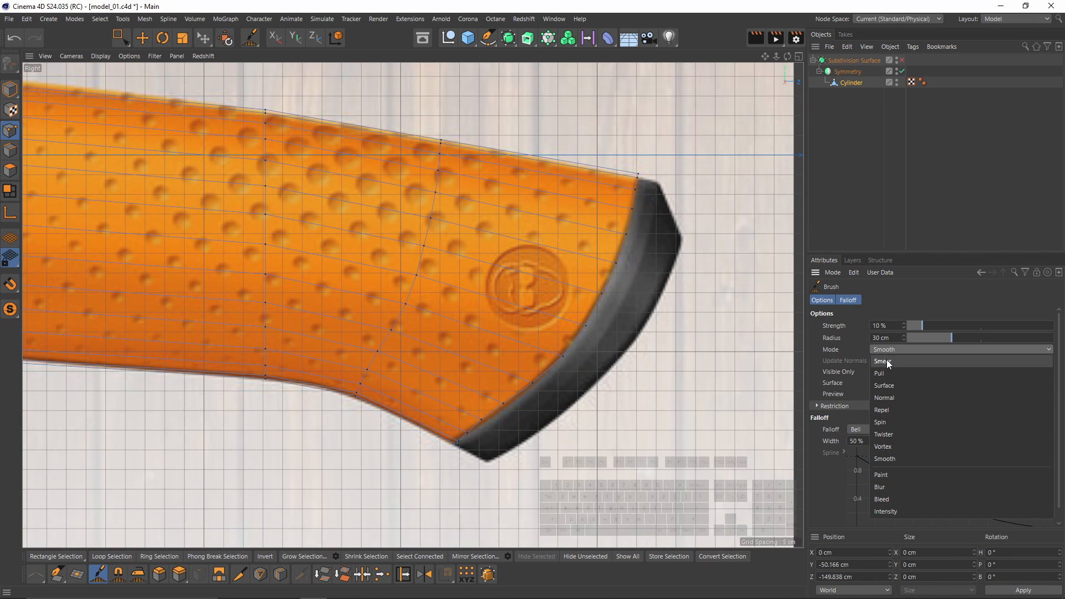
{"action": "left_click", "coordinate": [886, 361]}
Smear the points of the open rear rim onto the orange–black boundary in the reference, using a 9.171 cm brush radius.
{"action": "scroll", "coordinate": [450, 444], "scroll_direction": "up", "scroll_amount": 2}
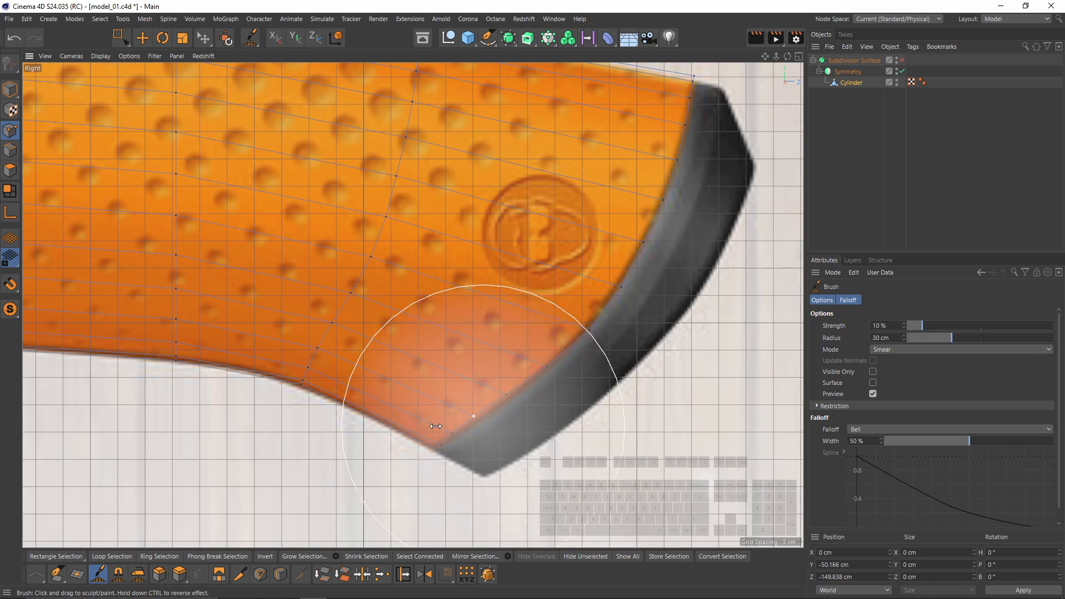
{"action": "middle_click_drag", "start_coordinate": [436, 426], "coordinate": [397, 425]}
{"action": "scroll", "coordinate": [444, 458], "scroll_direction": "up", "scroll_amount": 2}
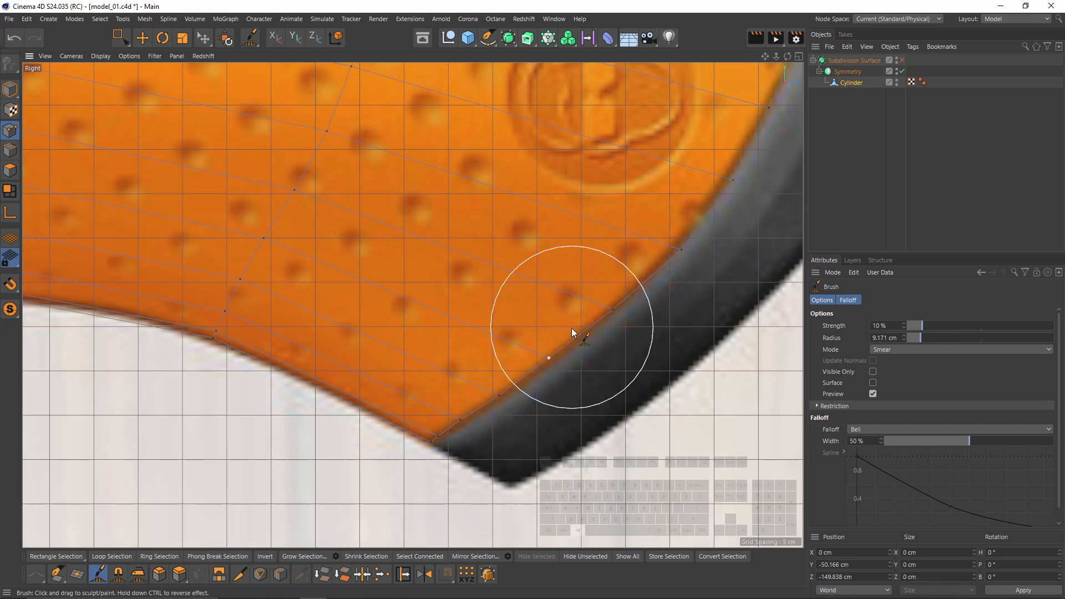
{"action": "middle_click_drag", "start_coordinate": [571, 328], "coordinate": [505, 370], "text": "alt"}
{"action": "middle_click_drag", "start_coordinate": [654, 299], "coordinate": [521, 374], "text": "alt"}
{"action": "scroll", "coordinate": [566, 305], "scroll_direction": "down", "scroll_amount": 3}
{"action": "scroll", "coordinate": [608, 208], "scroll_direction": "up", "scroll_amount": 5}
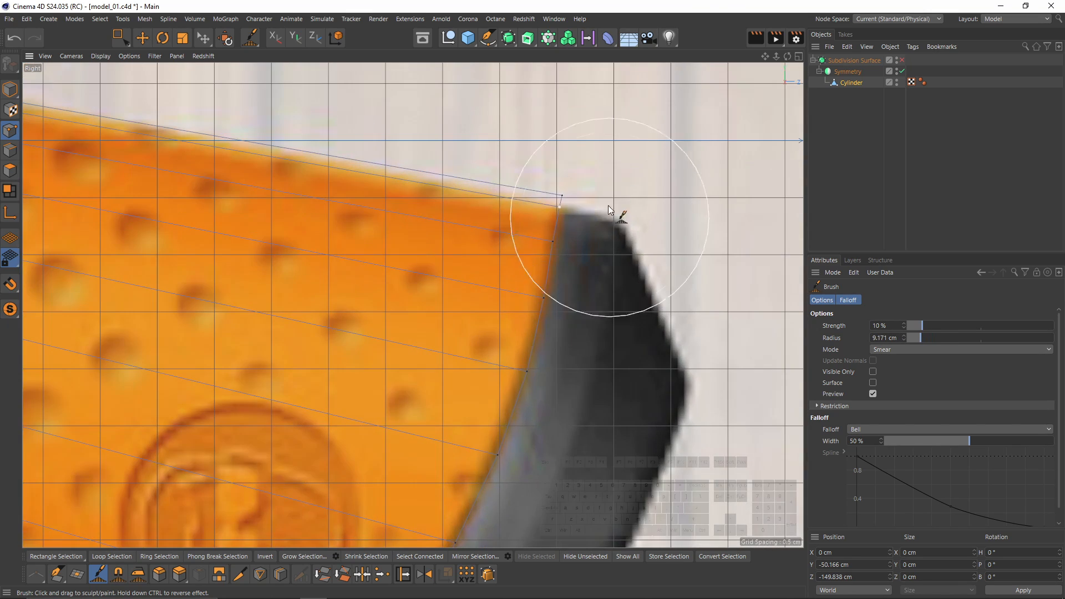
{"action": "scroll", "coordinate": [424, 275], "scroll_direction": "down", "scroll_amount": 3}
{"action": "middle_click_drag", "start_coordinate": [459, 297], "coordinate": [615, 187], "text": "alt"}
Select the rim edges of the handle's open rear end, leaving out the short edges at its upper and lower extremes.
{"action": "middle_click", "coordinate": [612, 253]}
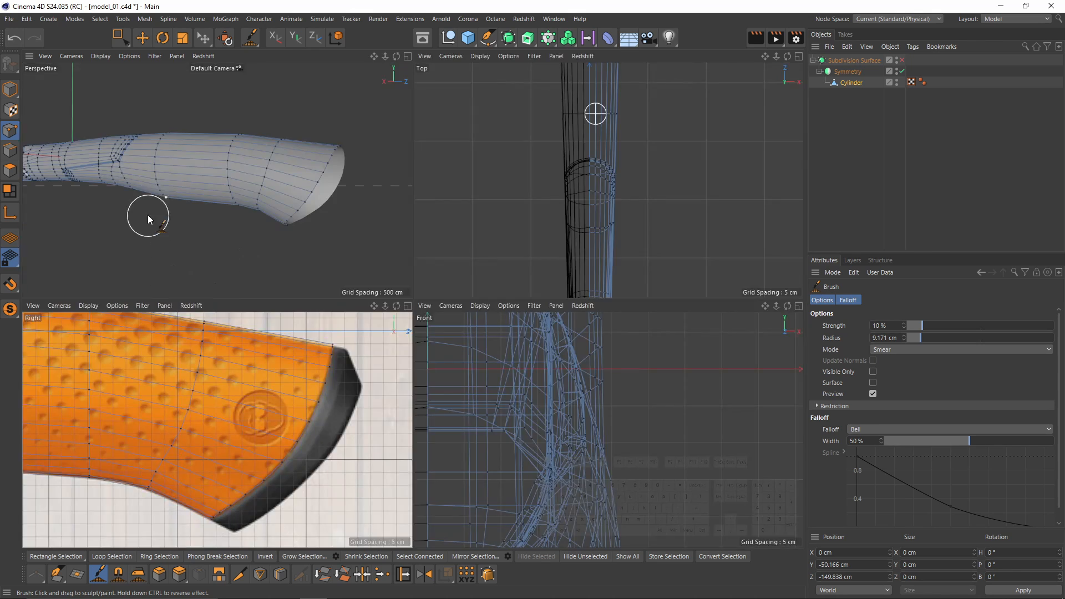
{"action": "middle_click", "coordinate": [148, 216]}
{"action": "left_click", "coordinate": [10, 150]}
{"action": "key", "text": "e"}
{"action": "left_click_drag", "start_coordinate": [732, 266], "coordinate": [688, 305], "text": "alt"}
{"action": "scroll", "coordinate": [605, 255], "scroll_direction": "up", "scroll_amount": 2}
{"action": "left_click", "coordinate": [644, 252], "text": "ctrl"}
{"action": "left_click", "coordinate": [618, 444], "text": "ctrl"}
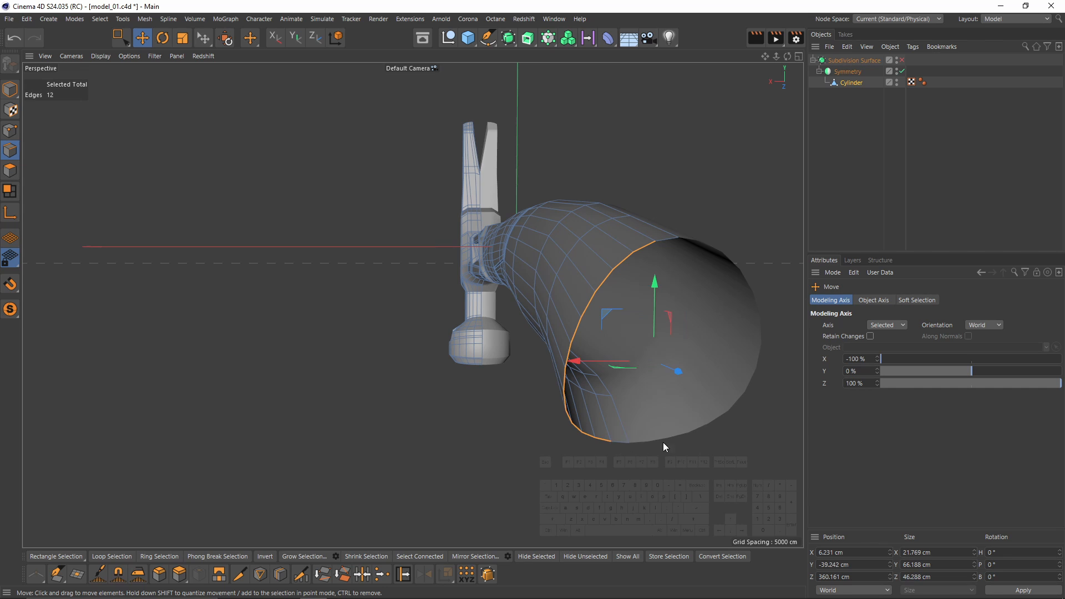
Extrude the rim edges inward and flatten them on the symmetry plane with X position 0 and X size 0.
{"action": "left_click_drag", "start_coordinate": [664, 446], "coordinate": [610, 377], "text": "alt"}
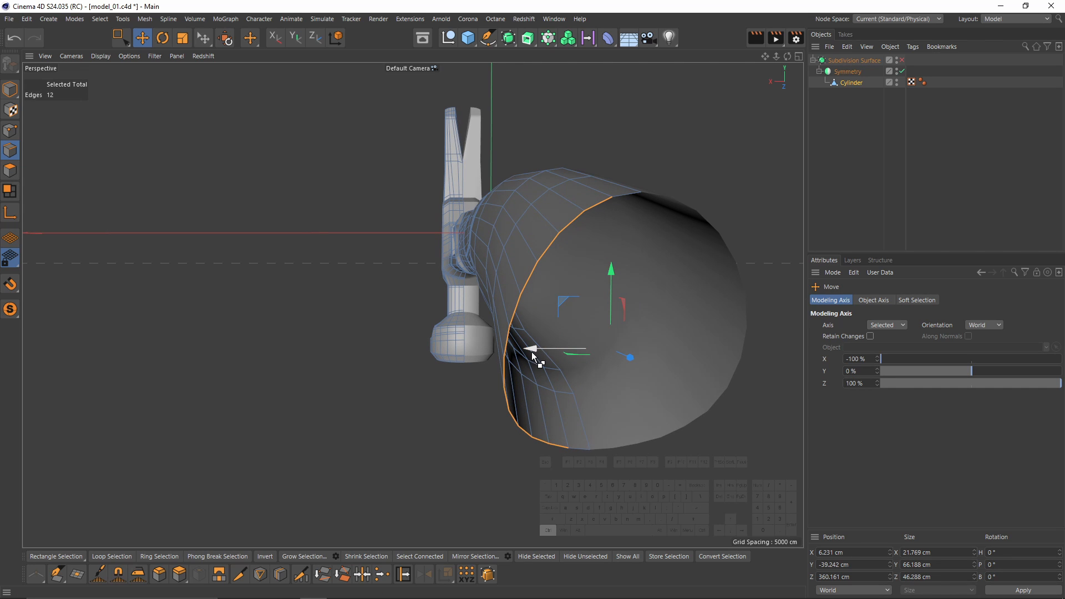
{"action": "left_click_drag", "start_coordinate": [532, 351], "coordinate": [553, 357], "text": "ctrl"}
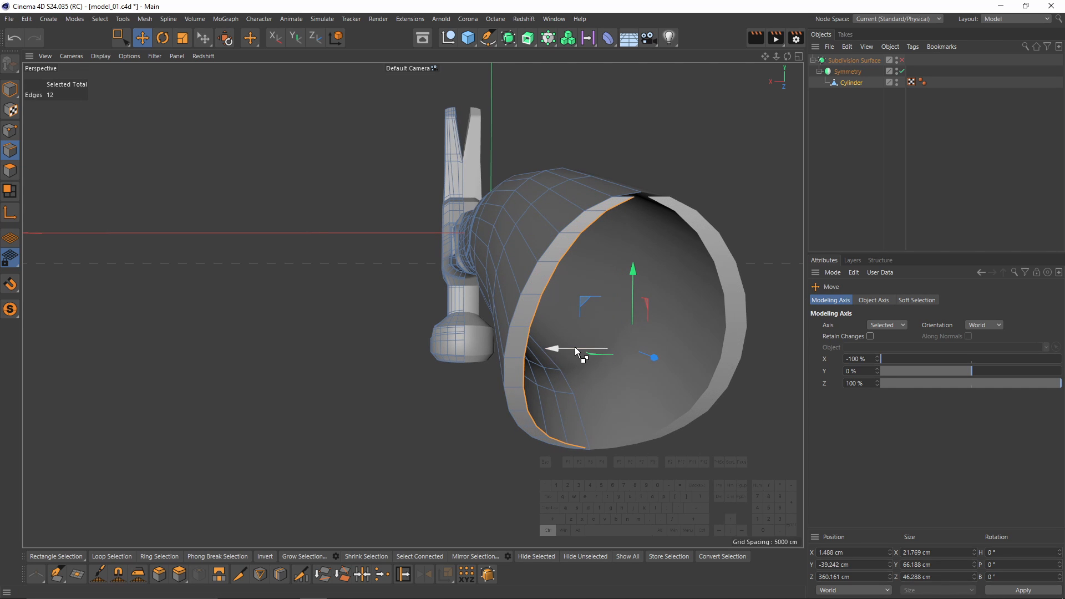
{"action": "left_click", "coordinate": [841, 552]}
{"action": "type", "text": "0"}
{"action": "key", "text": "Return"}
{"action": "left_click", "coordinate": [924, 552]}
{"action": "type", "text": "0"}
{"action": "key", "text": "Return"}
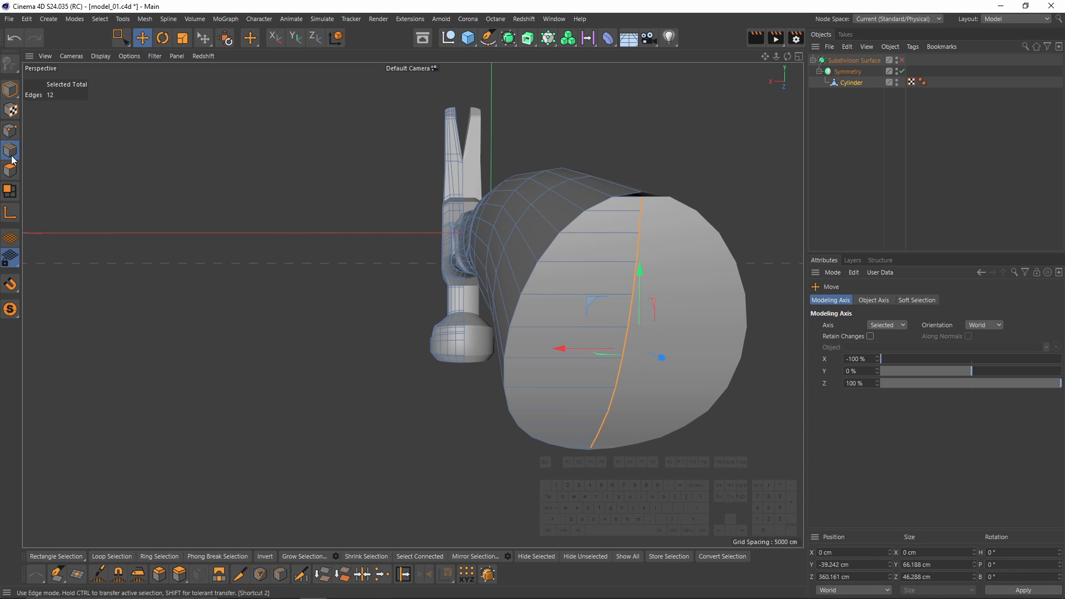
Weld the end face's duplicate points at its upper and lower corners.
{"action": "left_click", "coordinate": [11, 131]}
{"action": "scroll", "coordinate": [643, 201], "scroll_direction": "up", "scroll_amount": 3}
{"action": "key", "text": "space"}
{"action": "left_click", "coordinate": [631, 205]}
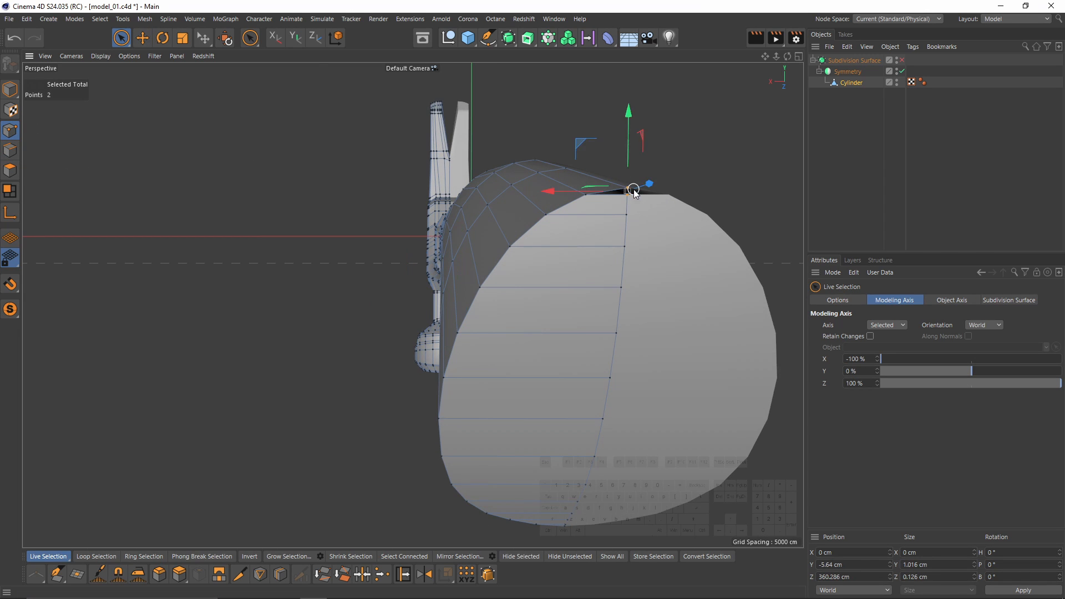
{"action": "left_click_drag", "start_coordinate": [658, 264], "coordinate": [570, 444], "text": "alt"}
{"action": "left_click", "coordinate": [571, 415]}
{"action": "key", "text": "m"}
{"action": "key", "text": "q"}
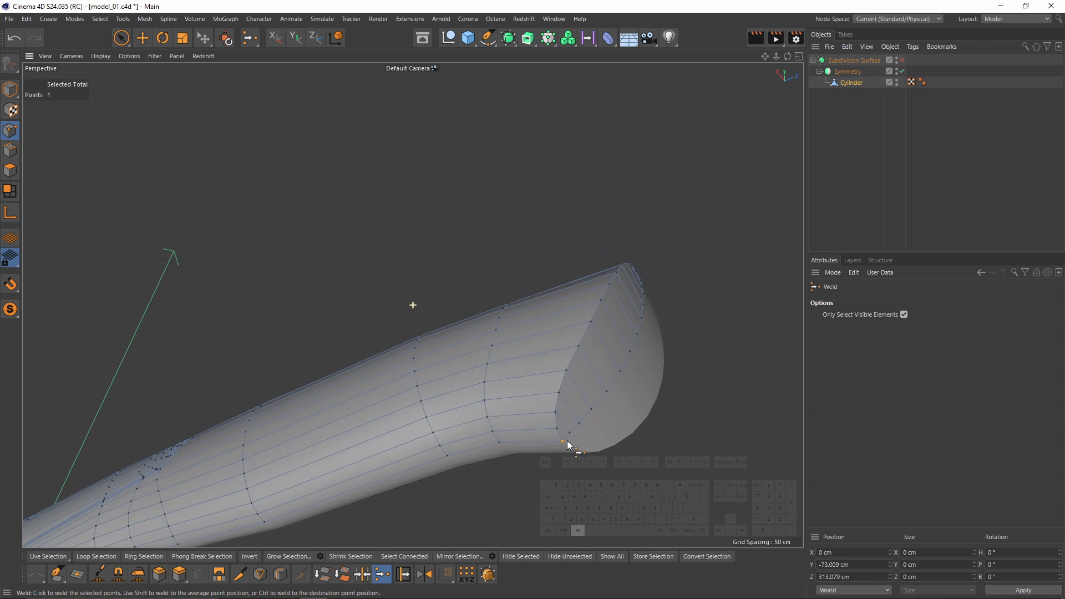
{"action": "middle_click", "coordinate": [570, 444]}
{"action": "middle_click", "coordinate": [307, 241]}
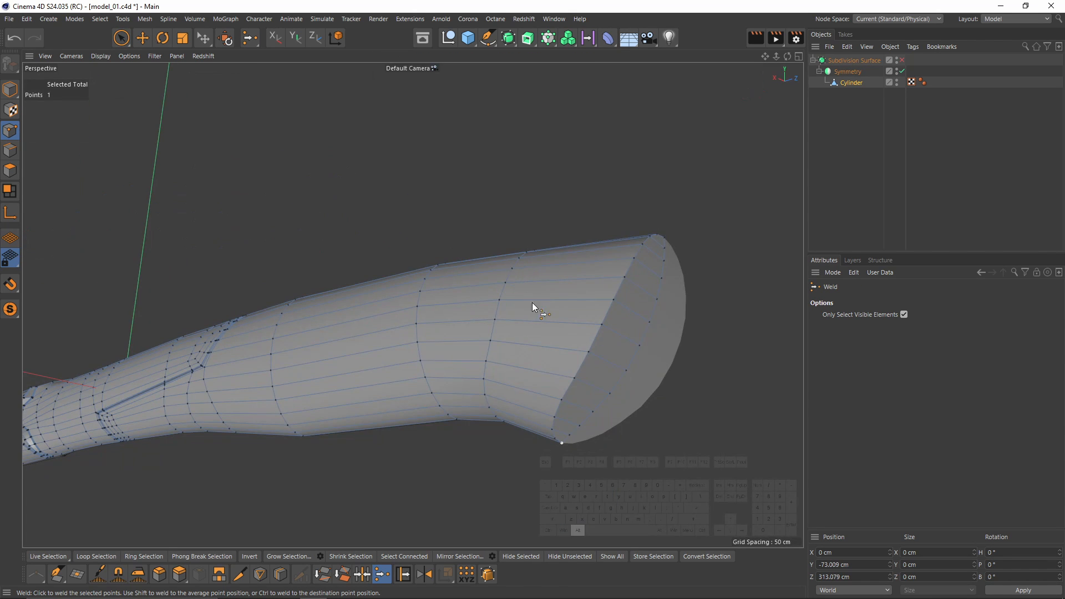
Select all 12 polygons of the new face closing the handle's rear end.
{"action": "left_click", "coordinate": [9, 171]}
{"action": "left_click_drag", "start_coordinate": [630, 357], "coordinate": [575, 351], "text": "alt"}
{"action": "key", "text": "space"}
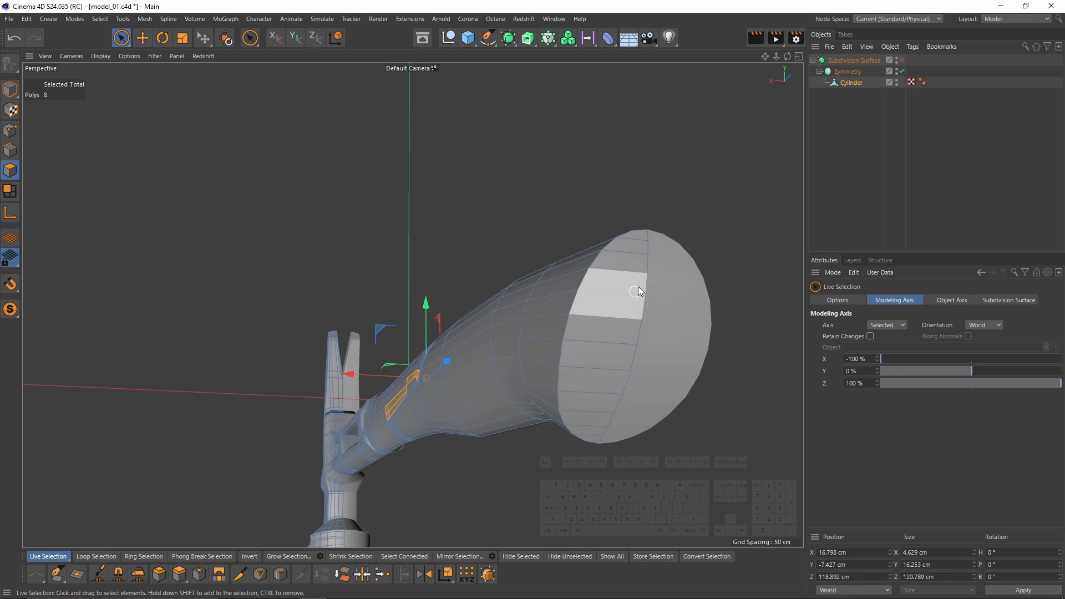
{"action": "mouse_move", "coordinate": [632, 240]}
{"action": "left_mouse_down"}
{"action": "mouse_move", "coordinate": [591, 438]}
{"action": "mouse_move", "coordinate": [457, 420]}
{"action": "left_mouse_up"}
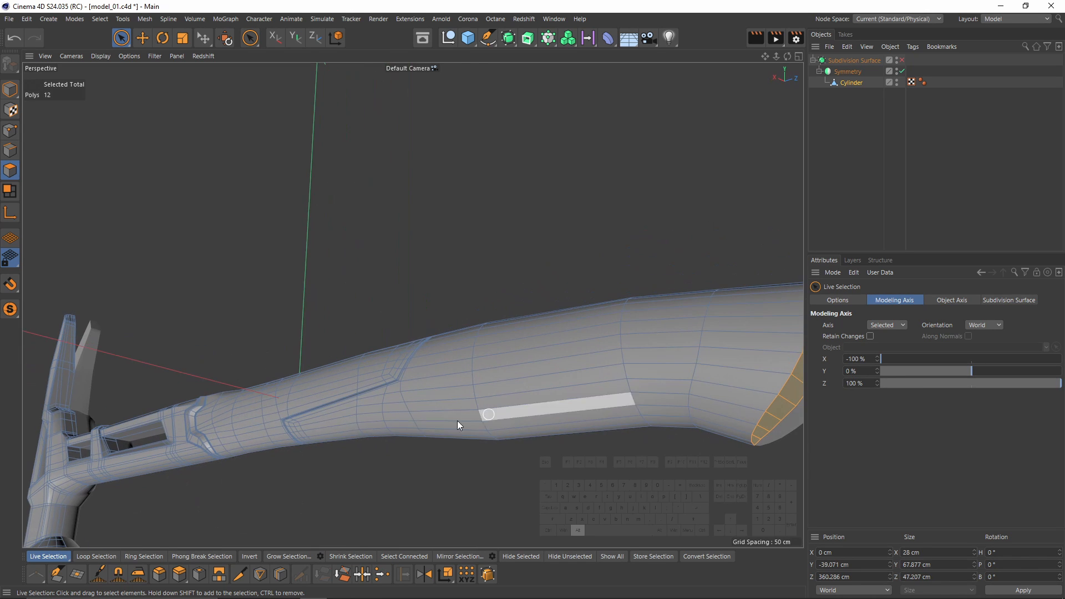
Compare the handle's closed rear end with the black end cap in the side reference image.
{"action": "middle_click", "coordinate": [457, 420]}
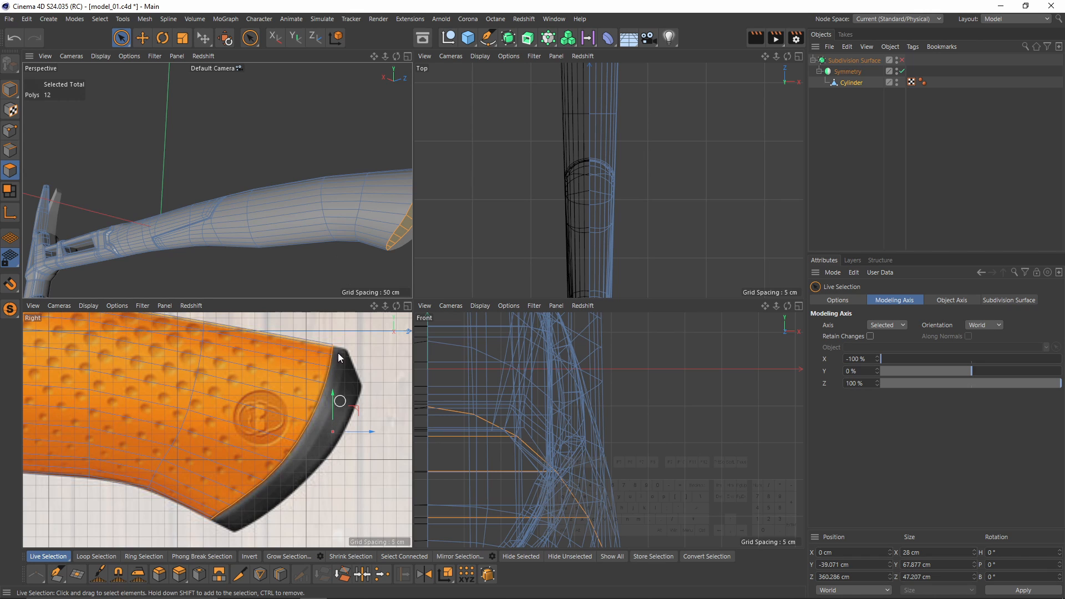
{"action": "middle_click", "coordinate": [299, 247]}
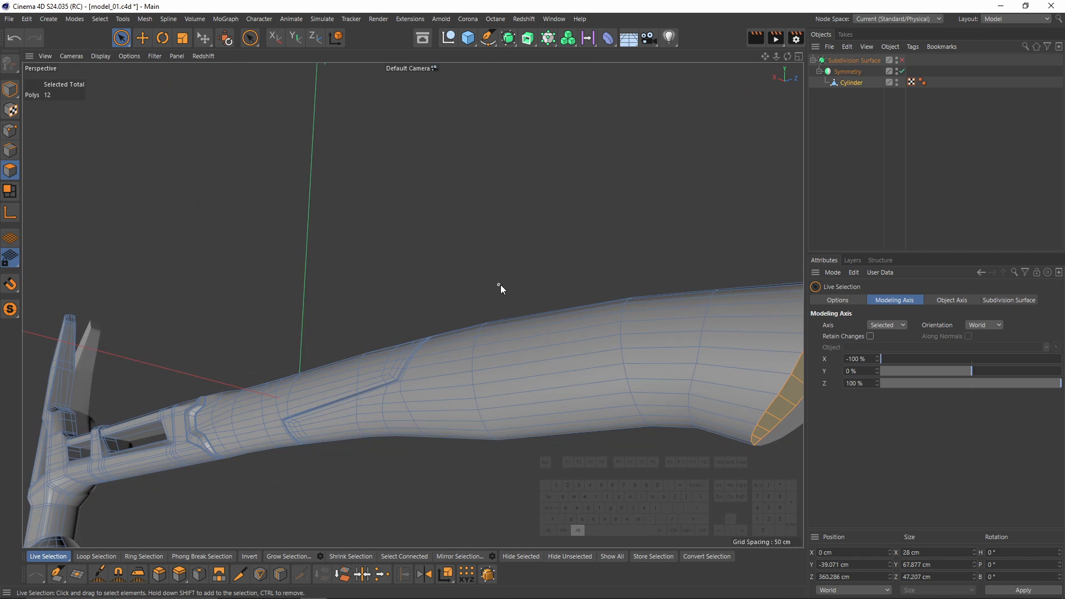
{"action": "middle_click_drag", "start_coordinate": [500, 284], "coordinate": [388, 311], "text": "alt"}
{"action": "scroll", "coordinate": [455, 365], "scroll_direction": "down", "scroll_amount": 4}
{"action": "left_click_drag", "start_coordinate": [455, 365], "coordinate": [499, 427], "text": "alt"}
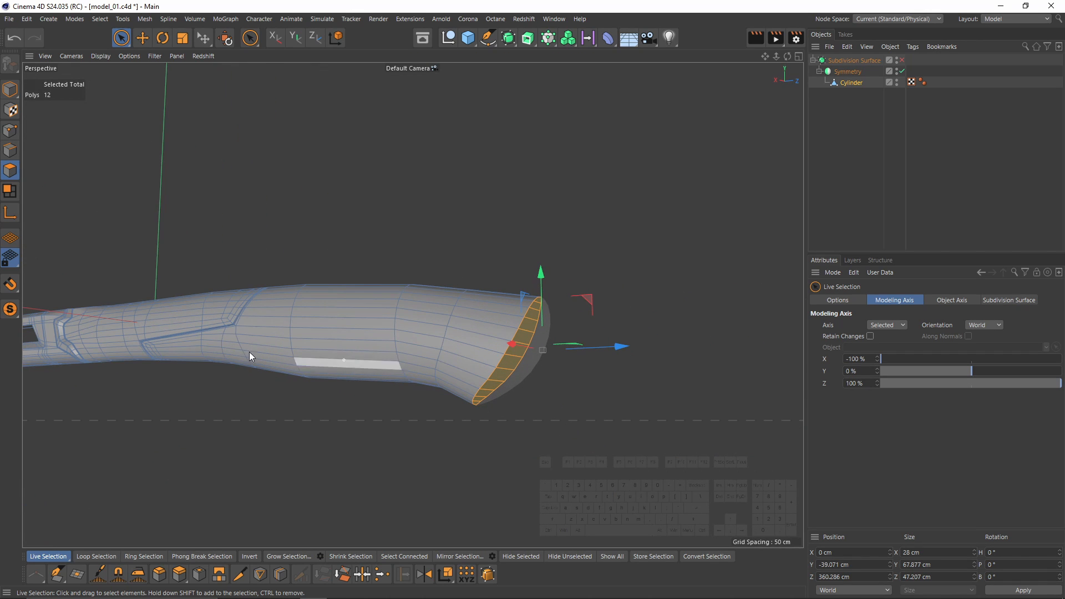
{"action": "middle_click", "coordinate": [185, 450]}
{"action": "middle_click", "coordinate": [188, 448]}
{"action": "scroll", "coordinate": [265, 396], "scroll_direction": "down", "scroll_amount": 5}
{"action": "middle_click_drag", "start_coordinate": [265, 396], "coordinate": [291, 367], "text": "alt"}
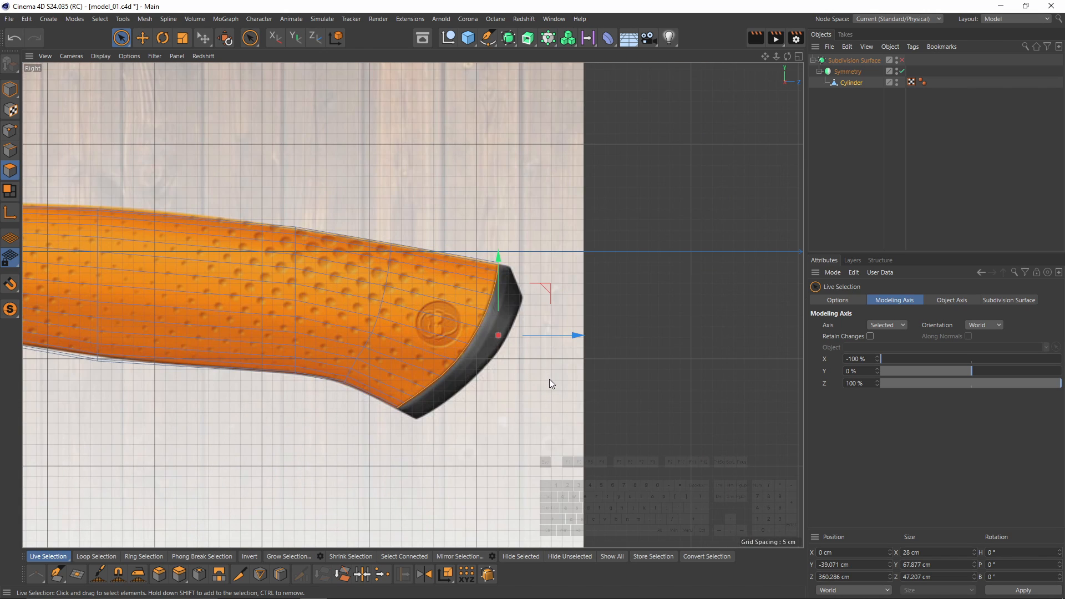
{"action": "middle_click", "coordinate": [309, 204]}
{"action": "left_click_drag", "start_coordinate": [502, 319], "coordinate": [447, 334], "text": "alt"}
{"action": "right_click_drag", "start_coordinate": [447, 334], "coordinate": [488, 333], "text": "alt"}
{"action": "middle_click", "coordinate": [205, 465]}
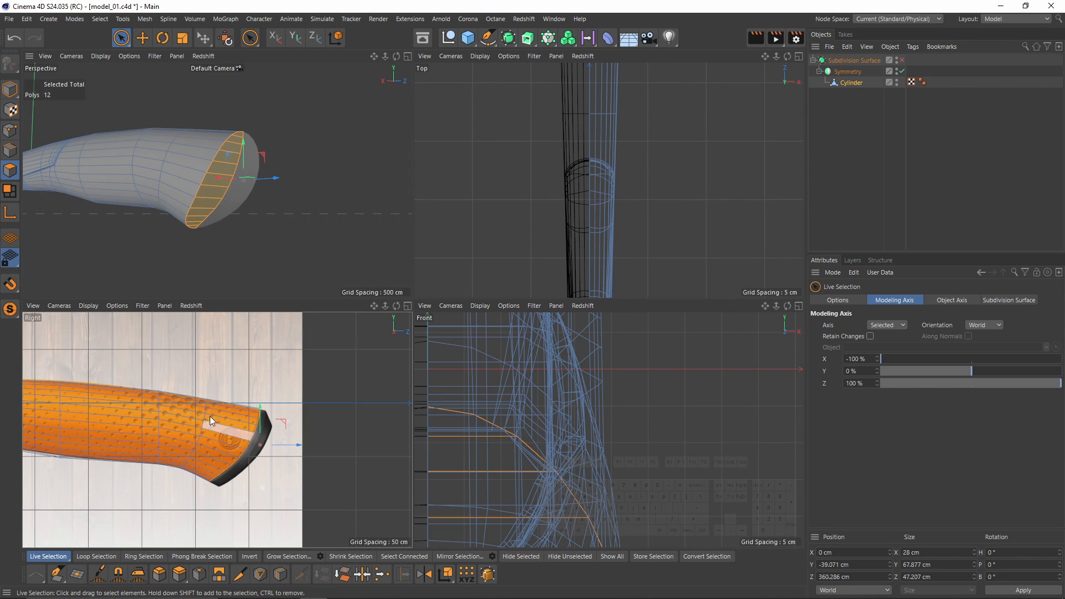
{"action": "middle_click", "coordinate": [244, 416]}
{"action": "middle_click_drag", "start_coordinate": [442, 413], "coordinate": [441, 412], "text": "alt"}
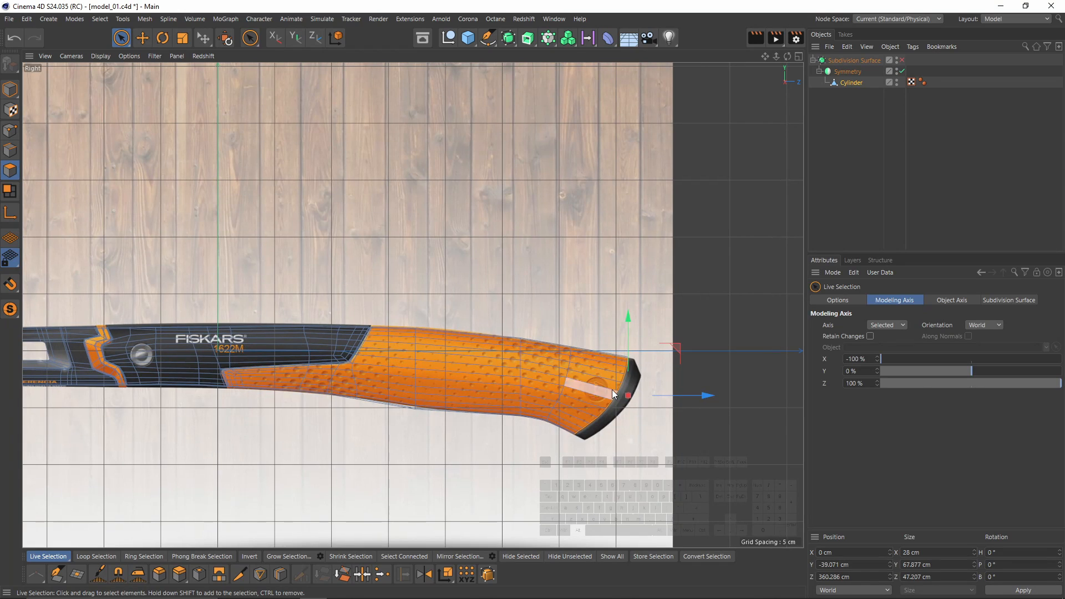
{"action": "middle_click_drag", "start_coordinate": [284, 337], "coordinate": [402, 324], "text": "alt"}
{"action": "scroll", "coordinate": [365, 329], "scroll_direction": "up", "scroll_amount": 5, "text": "alt"}
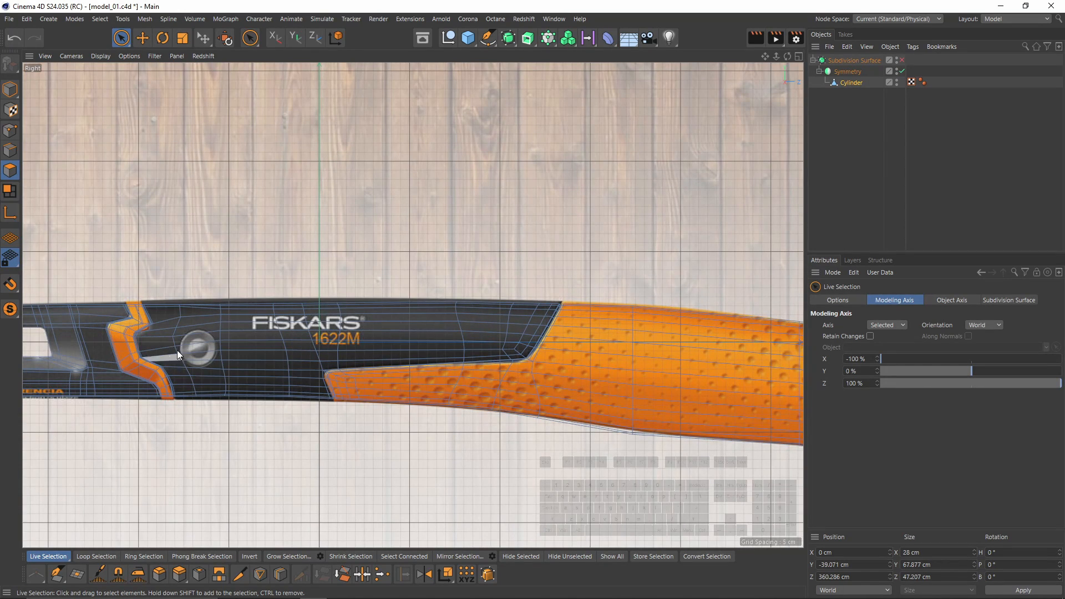
{"action": "middle_click_drag", "start_coordinate": [314, 352], "coordinate": [450, 331], "text": "alt"}
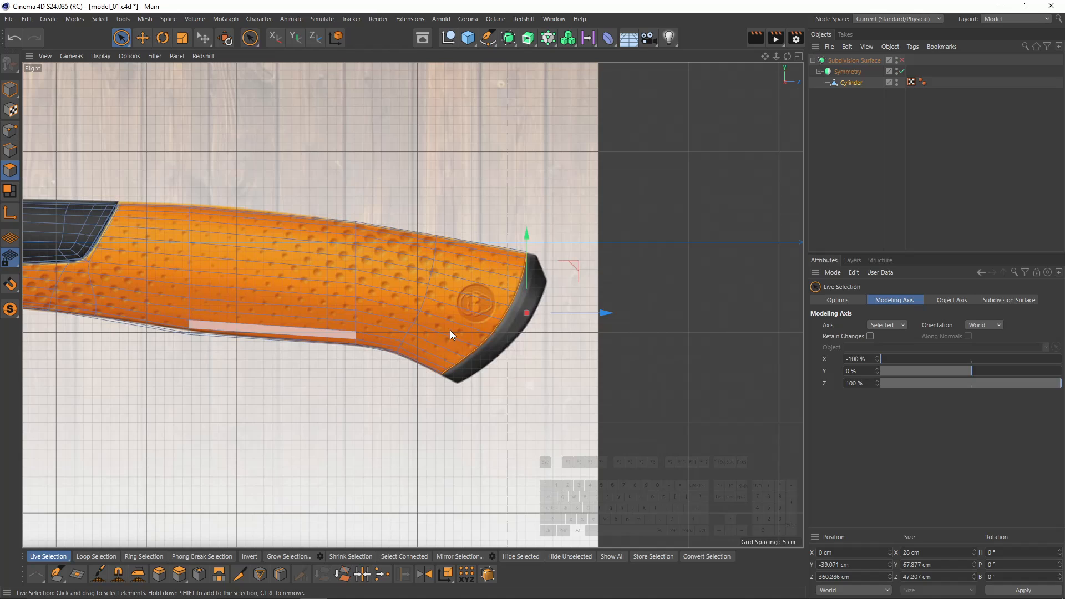
{"action": "middle_click", "coordinate": [461, 249]}
{"action": "middle_click", "coordinate": [349, 305]}
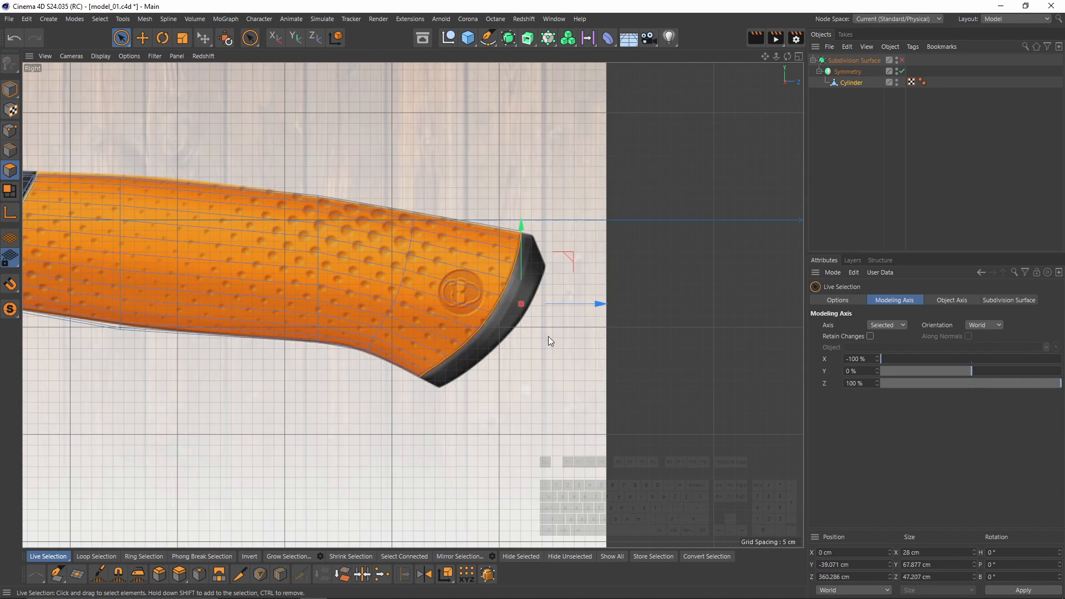
Extrude the rear end-face polygons by 5.7 cm over the black cap area of the reference.
{"action": "scroll", "coordinate": [548, 336], "scroll_direction": "up", "scroll_amount": 3}
{"action": "key", "text": "d"}
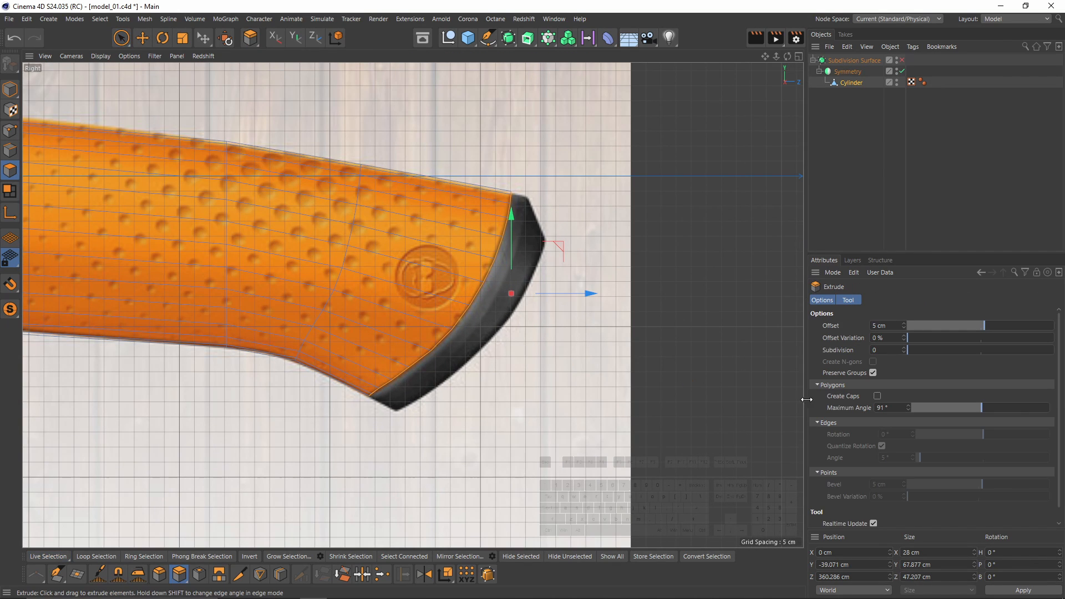
{"action": "scroll", "coordinate": [492, 361], "scroll_direction": "up", "scroll_amount": 3}
{"action": "key", "text": "m"}
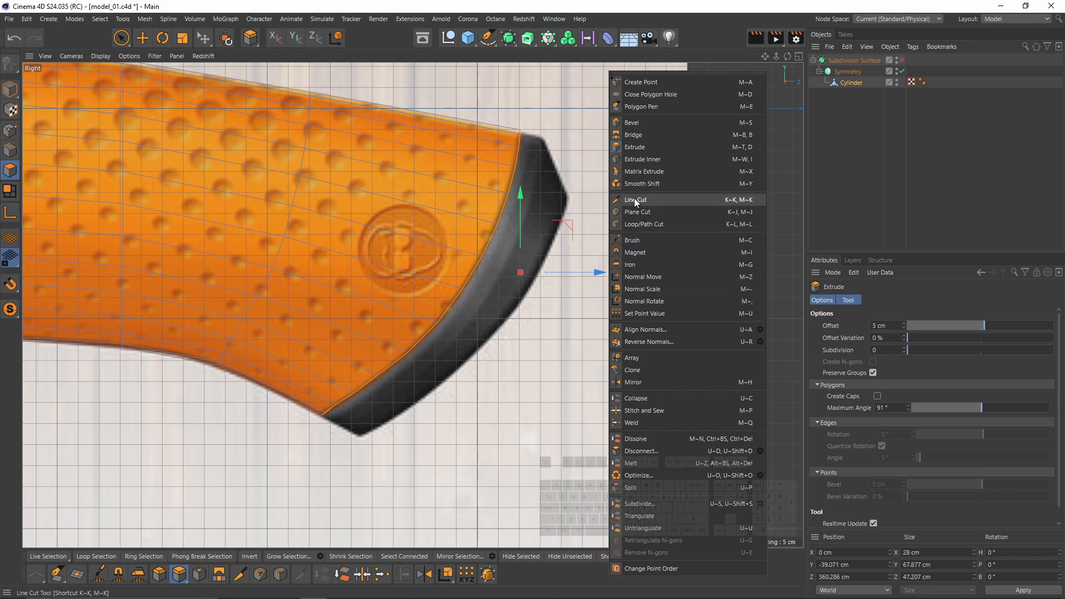
{"action": "left_click", "coordinate": [629, 149]}
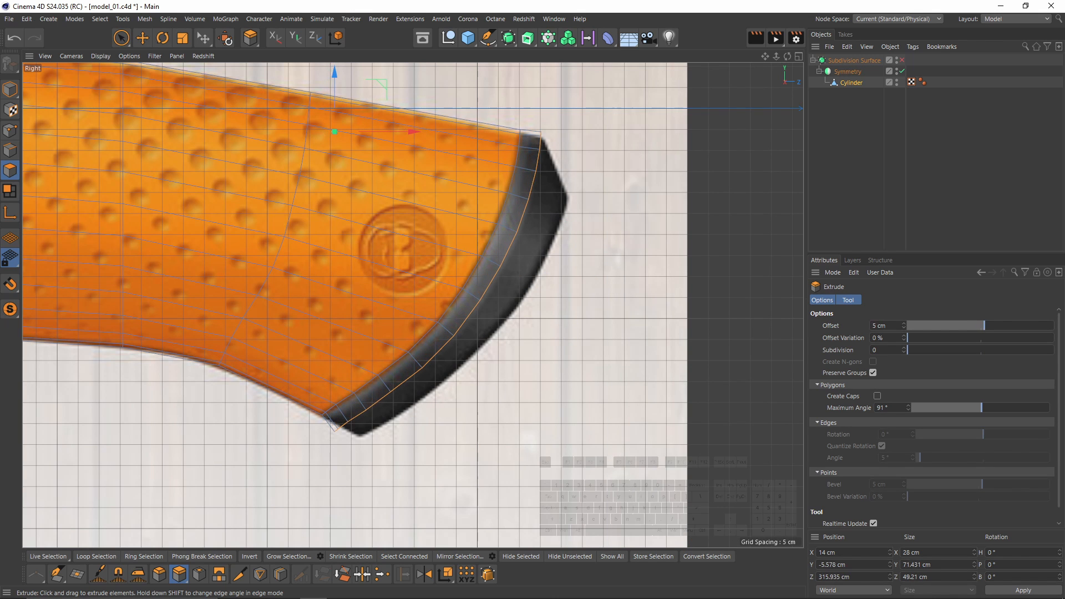
{"action": "scroll", "coordinate": [507, 333], "scroll_direction": "up", "scroll_amount": 3}
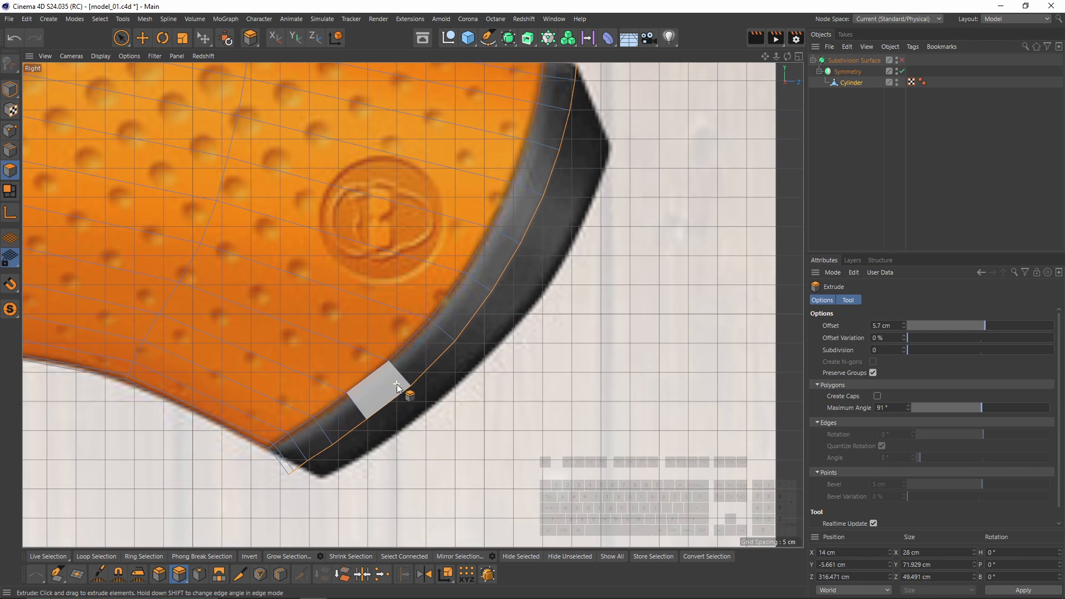
Smear the extruded end's points with the Brush so its lower corner follows the black cap's underside in the side reference.
{"action": "scroll", "coordinate": [478, 306], "scroll_direction": "down", "scroll_amount": 2}
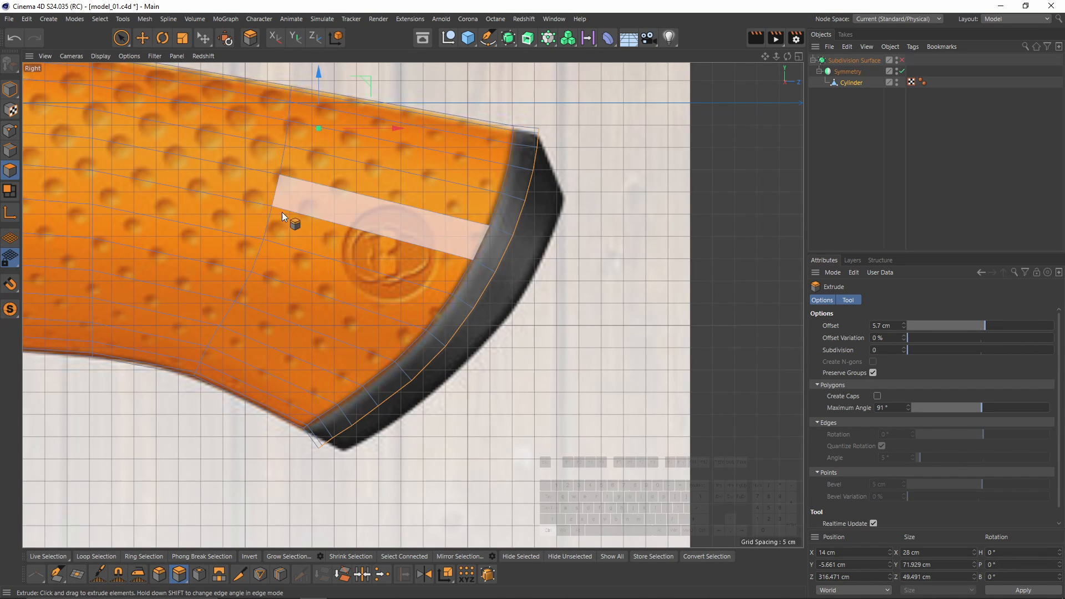
{"action": "left_click", "coordinate": [10, 130]}
{"action": "key", "text": "m"}
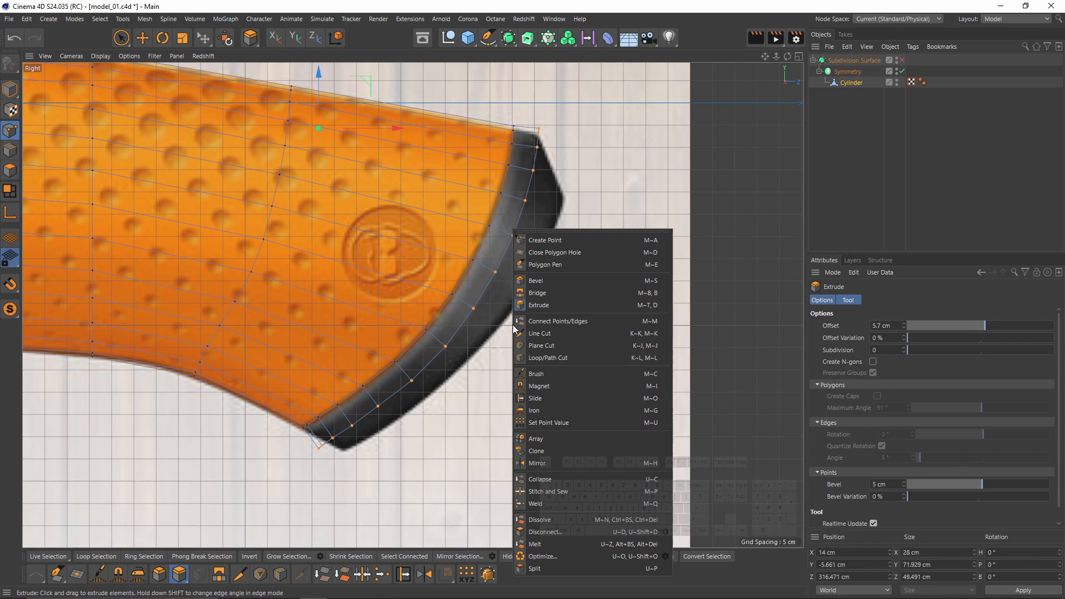
{"action": "left_click", "coordinate": [545, 377]}
{"action": "middle_click_drag", "start_coordinate": [394, 475], "coordinate": [395, 476]}
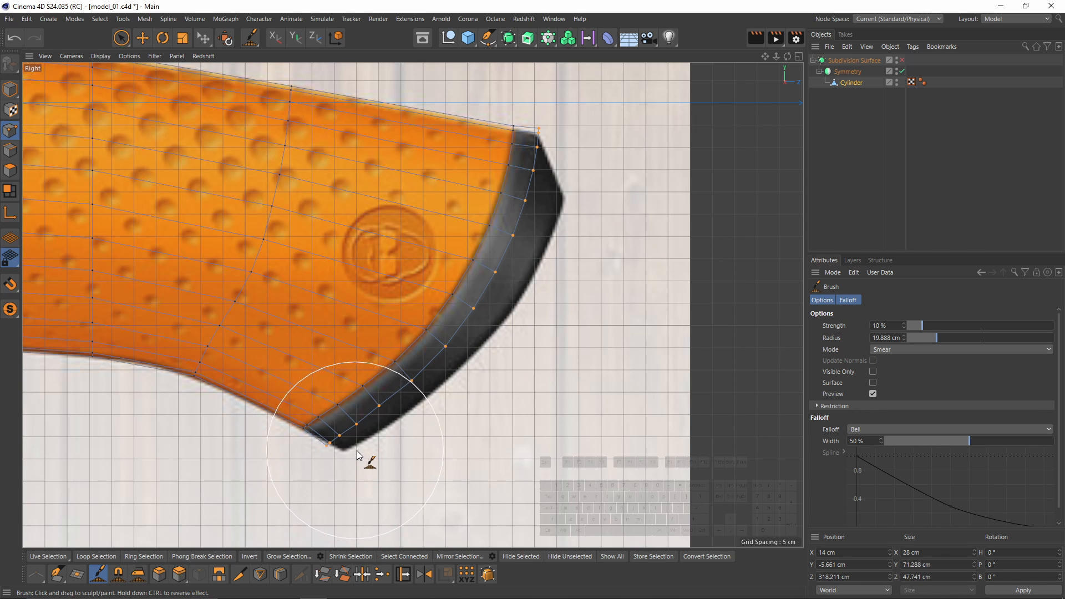
{"action": "left_click_drag", "start_coordinate": [358, 452], "coordinate": [342, 450]}
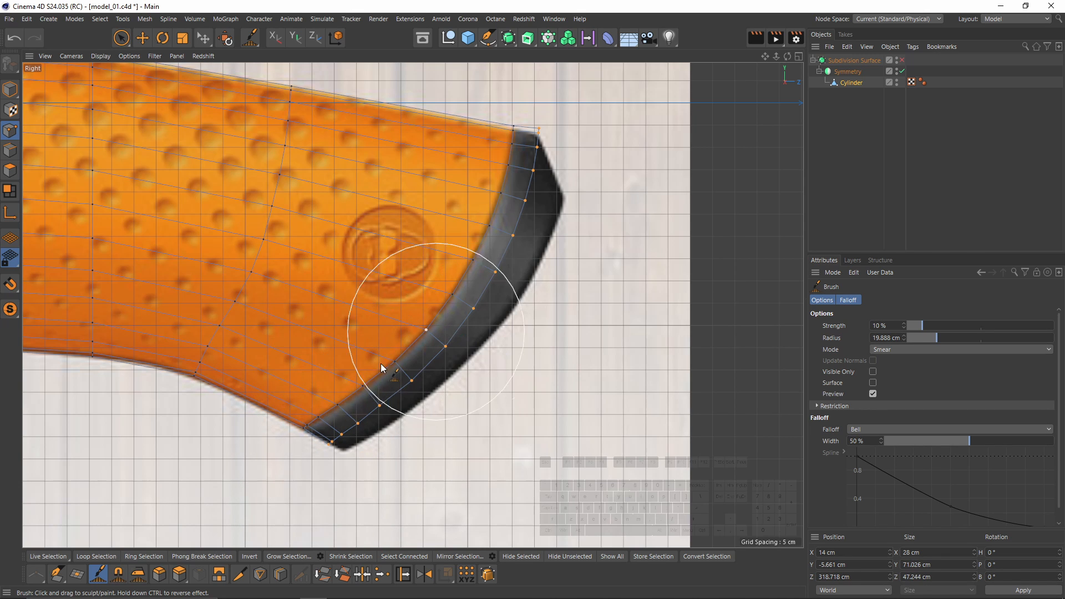
{"action": "middle_click_drag", "start_coordinate": [391, 399], "coordinate": [418, 345], "text": "alt"}
{"action": "right_click_drag", "start_coordinate": [417, 345], "coordinate": [411, 299], "text": "alt"}
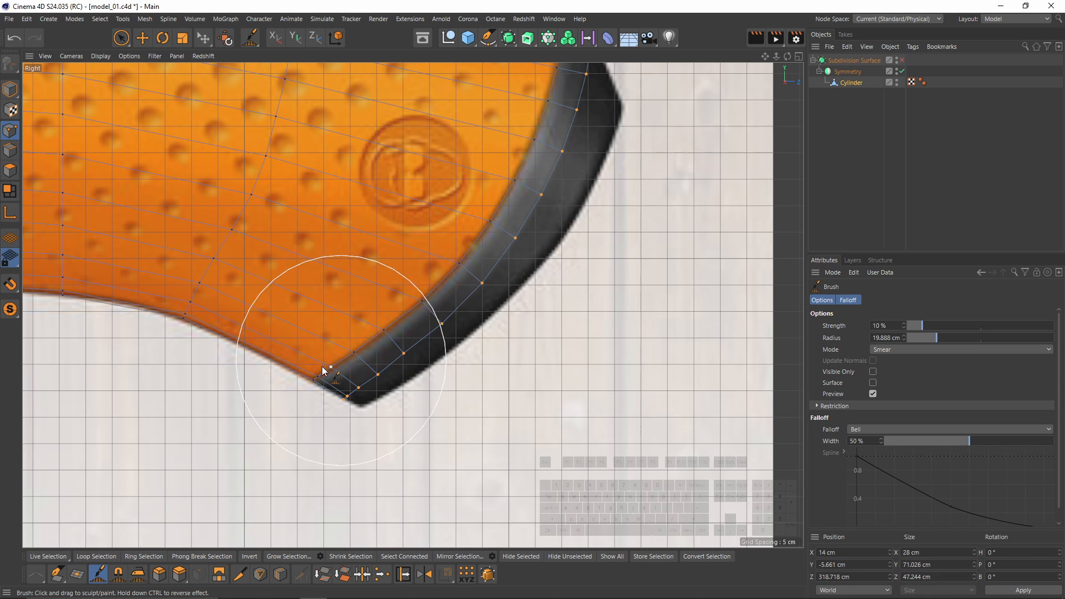
{"action": "left_click_drag", "start_coordinate": [354, 401], "coordinate": [355, 397]}
{"action": "right_click_drag", "start_coordinate": [356, 397], "coordinate": [397, 380], "text": "alt"}
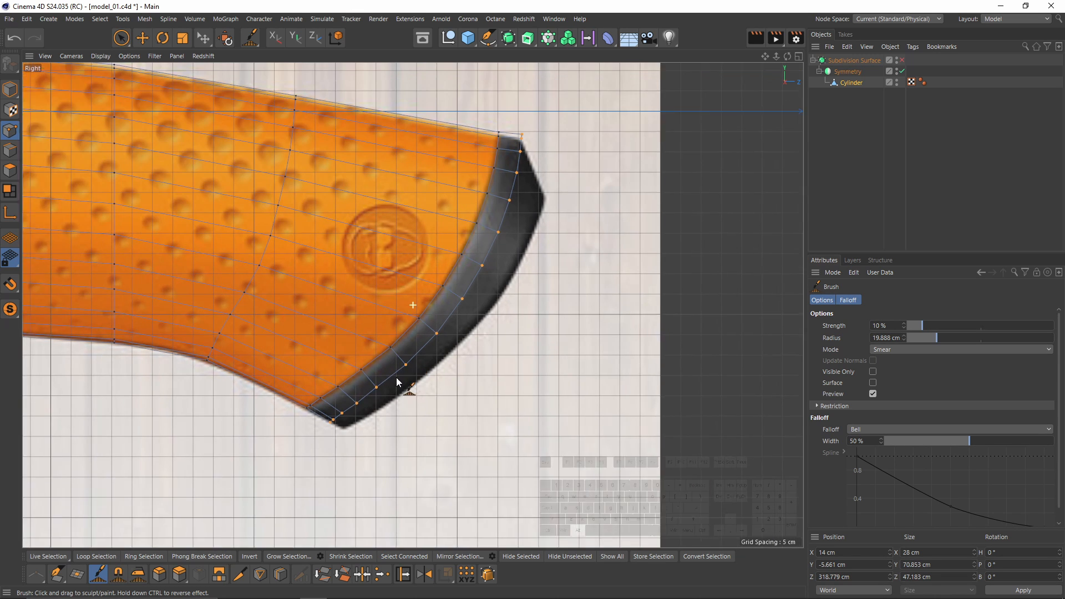
{"action": "middle_click_drag", "start_coordinate": [397, 380], "coordinate": [379, 397], "text": "alt"}
{"action": "left_click_drag", "start_coordinate": [409, 379], "coordinate": [462, 311]}
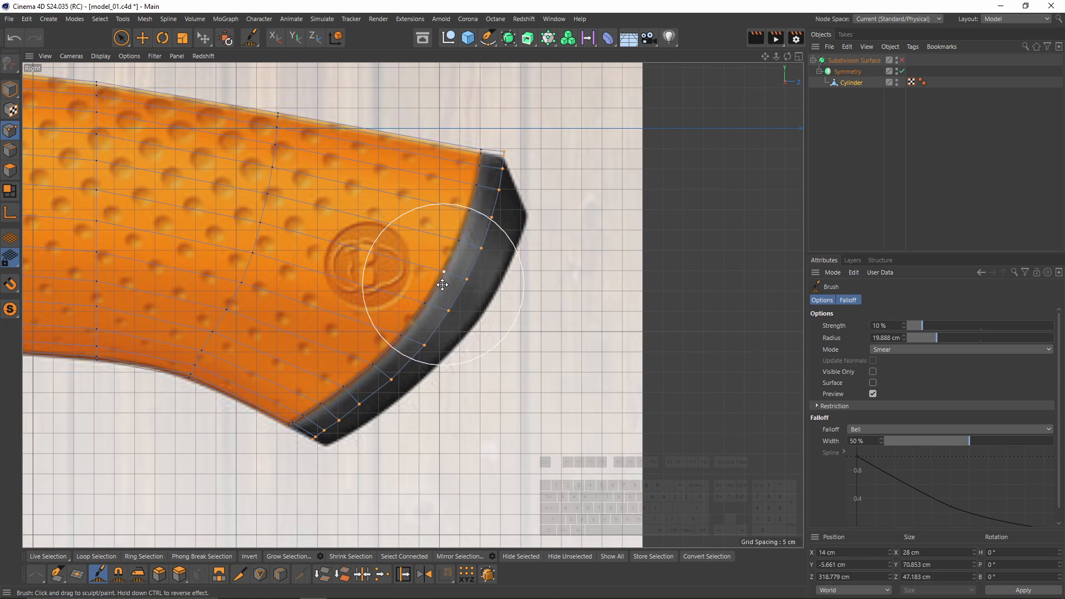
Extrude the handle's rear end-face polygons by another 6.8 cm to reach the black cap's outer edge.
{"action": "key", "text": "F2"}
{"action": "right_click_drag", "start_coordinate": [411, 304], "coordinate": [502, 172], "text": "alt"}
{"action": "middle_click_drag", "start_coordinate": [502, 172], "coordinate": [553, 337], "text": "alt"}
{"action": "key", "text": "F1"}
{"action": "mouse_move", "coordinate": [356, 242]}
{"action": "left_mouse_down", "text": "alt"}
{"action": "mouse_move", "coordinate": [291, 222]}
{"action": "mouse_move", "coordinate": [355, 241]}
{"action": "left_mouse_up", "text": "alt"}
{"action": "middle_click", "coordinate": [333, 242]}
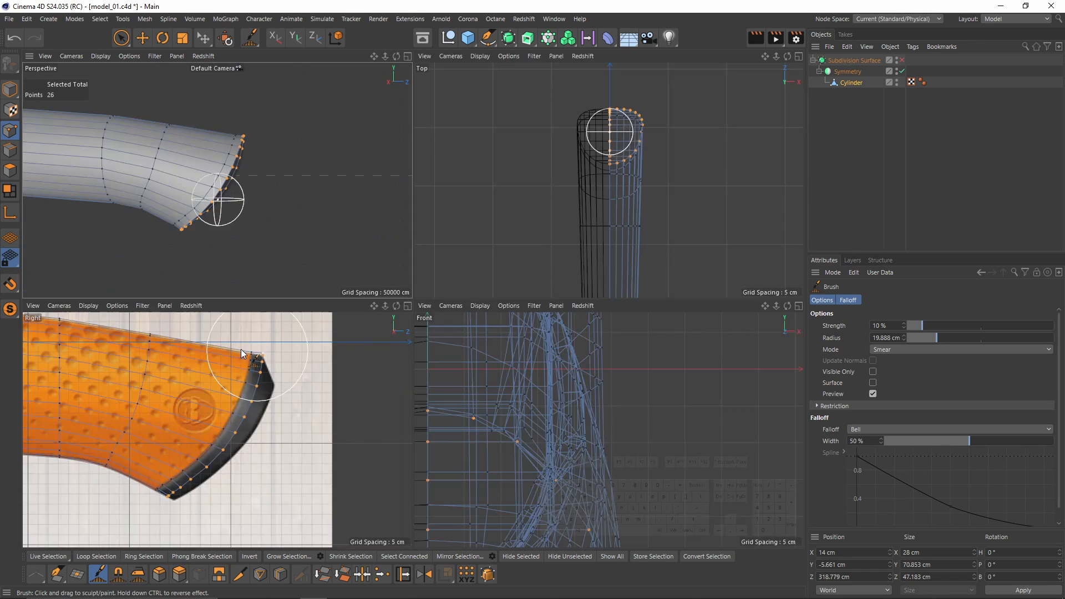
{"action": "middle_click", "coordinate": [204, 242]}
{"action": "left_click", "coordinate": [10, 176]}
{"action": "middle_click", "coordinate": [272, 364]}
{"action": "middle_click", "coordinate": [258, 396]}
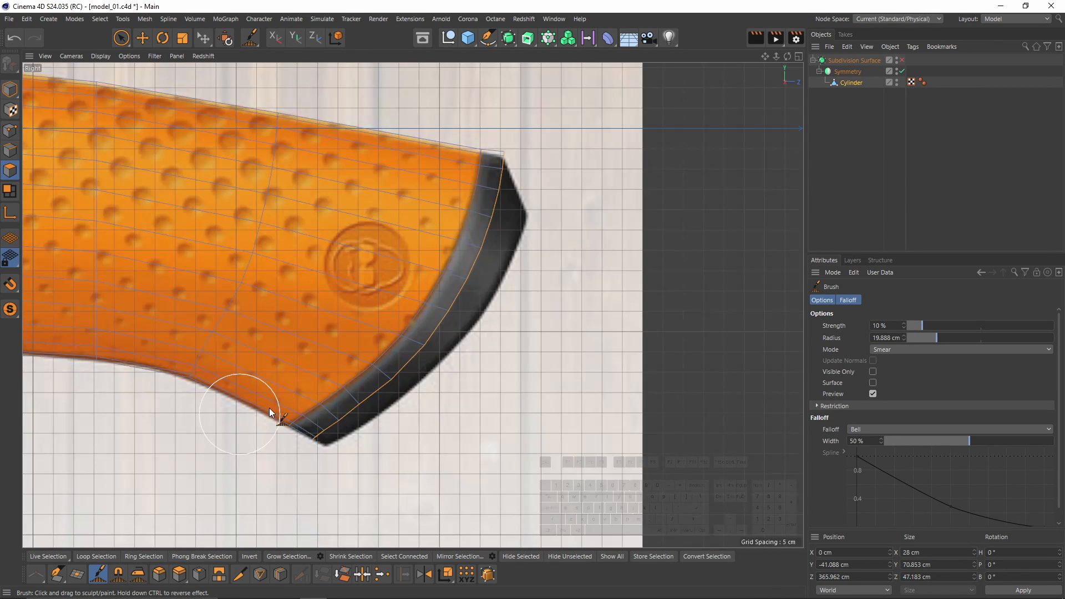
{"action": "key", "text": "d"}
{"action": "middle_click_drag", "start_coordinate": [543, 389], "coordinate": [541, 373], "text": "alt"}
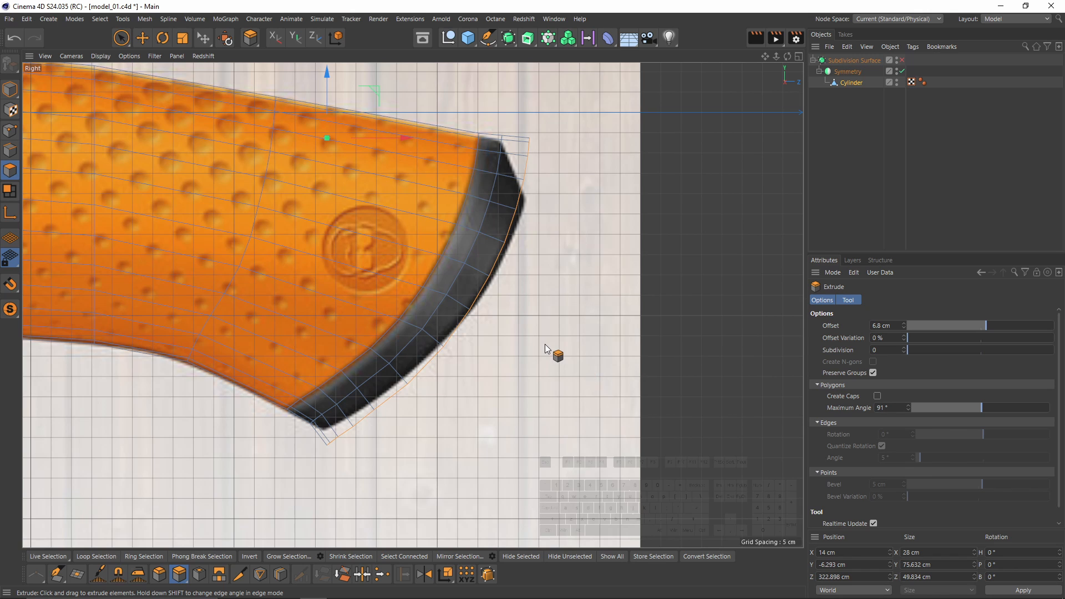
Set the modeling axis X to -100% and scale the extruded end face down to about 23.8 cm in X.
{"action": "key", "text": "t"}
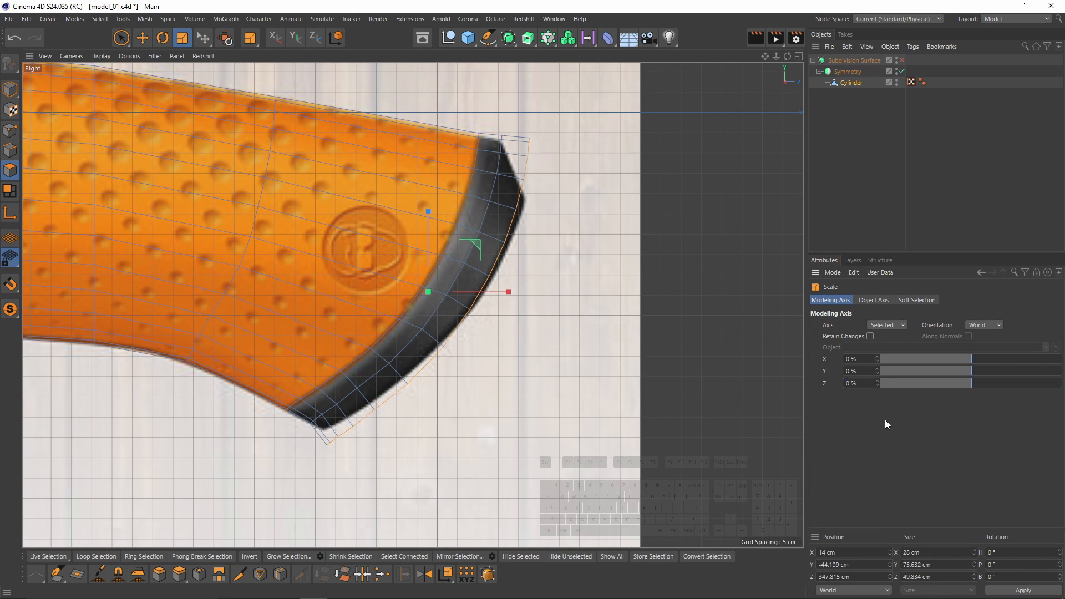
{"action": "middle_click", "coordinate": [531, 342]}
{"action": "middle_click", "coordinate": [394, 272]}
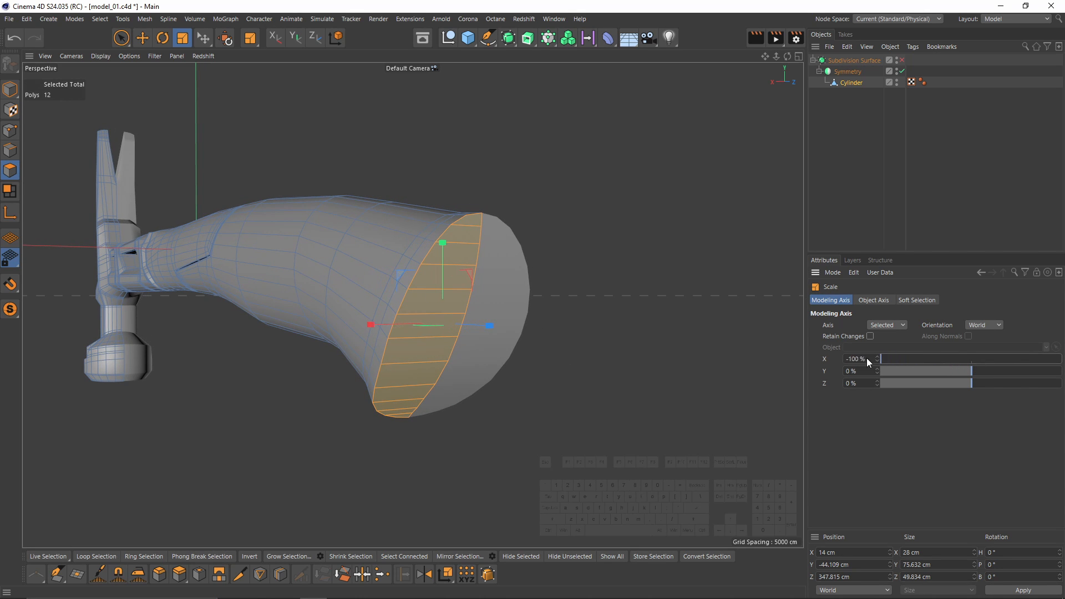
{"action": "left_click_drag", "start_coordinate": [589, 381], "coordinate": [540, 367], "text": "alt"}
{"action": "left_click_drag", "start_coordinate": [671, 424], "coordinate": [515, 371], "text": "alt"}
{"action": "middle_click", "coordinate": [511, 373]}
{"action": "middle_click", "coordinate": [391, 383]}
Rotate and move the scaled end face to line up with the cap's outer contour in the side reference.
{"action": "key", "text": "r"}
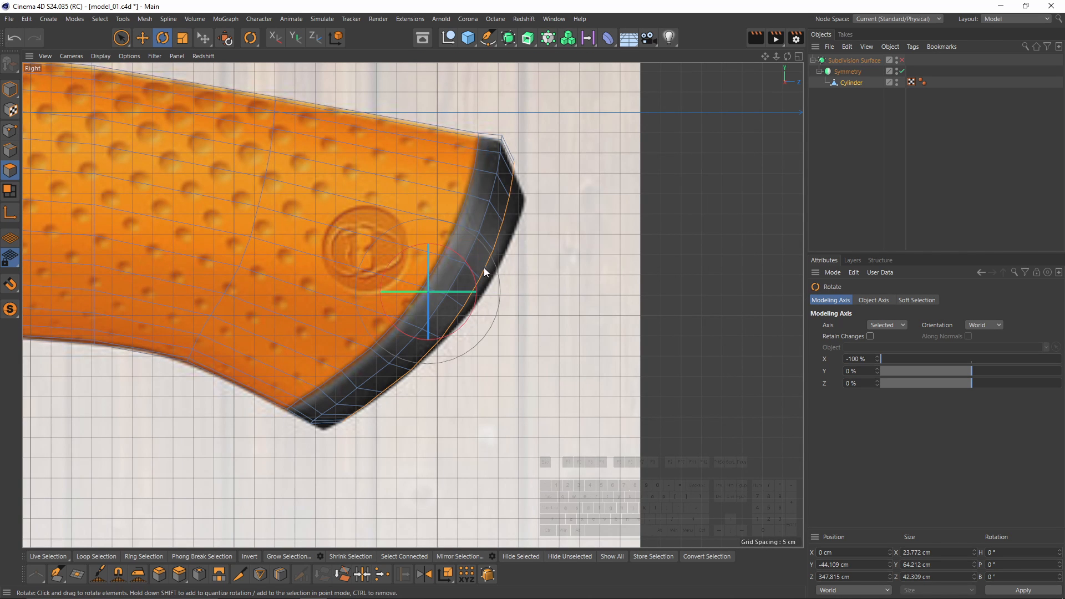
{"action": "left_click_drag", "start_coordinate": [471, 265], "coordinate": [473, 269]}
{"action": "key", "text": "e"}
{"action": "mouse_move", "coordinate": [368, 249]}
{"action": "left_mouse_down"}
{"action": "mouse_move", "coordinate": [381, 248]}
{"action": "mouse_move", "coordinate": [382, 261]}
{"action": "left_mouse_up"}
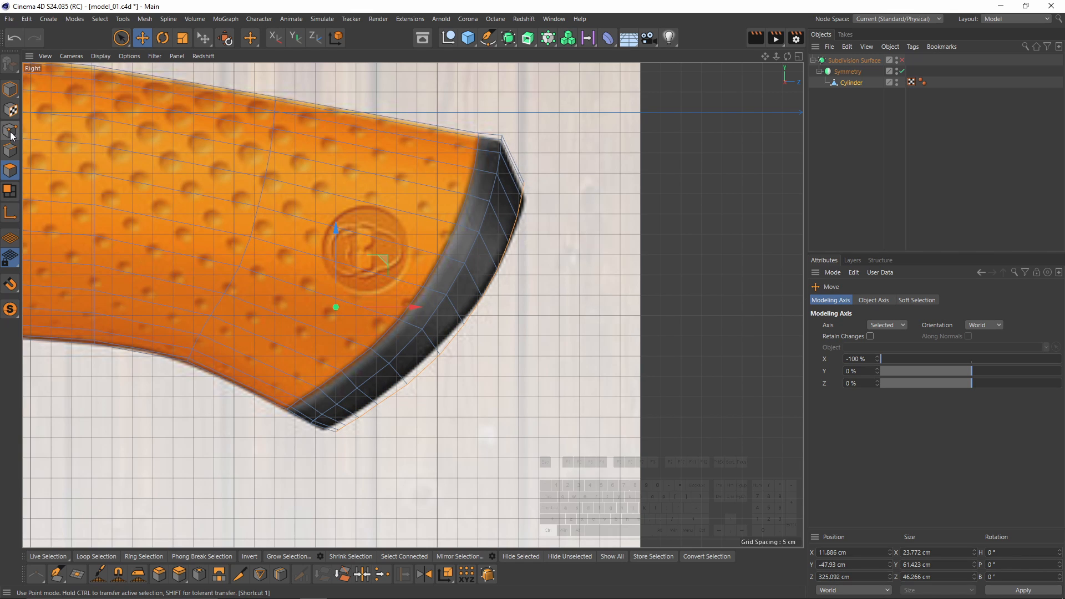
Smear the end face's points with the Brush to match the cap's rounded outer edge and its upper and lower corners.
{"action": "right_click", "coordinate": [558, 308]}
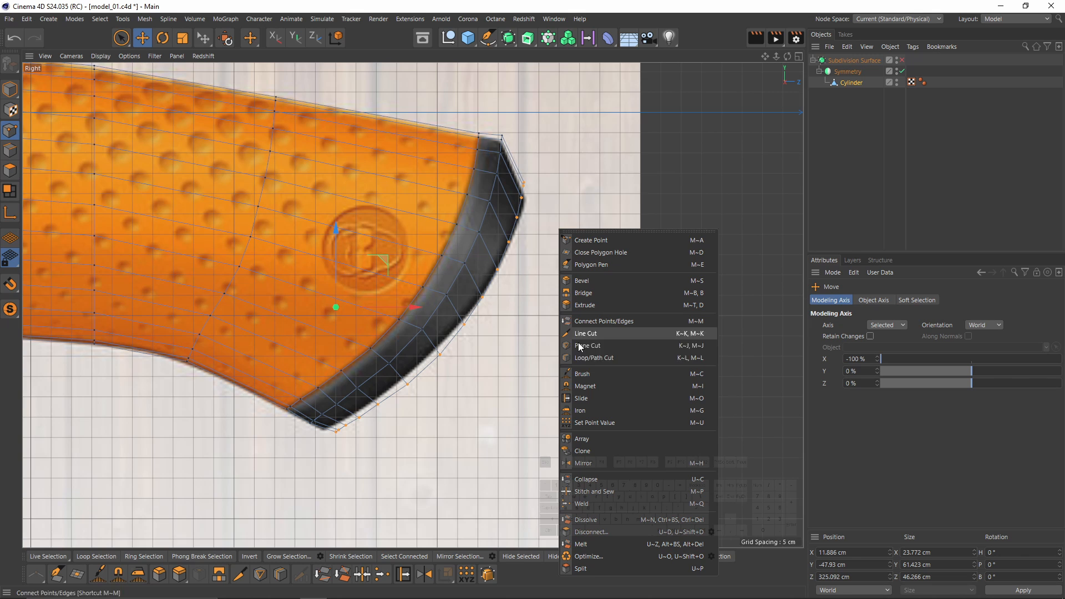
{"action": "left_click", "coordinate": [579, 374]}
{"action": "scroll", "coordinate": [434, 393], "scroll_direction": "up", "scroll_amount": 2}
{"action": "mouse_move", "coordinate": [431, 419]}
{"action": "left_mouse_down"}
{"action": "mouse_move", "coordinate": [400, 412]}
{"action": "mouse_move", "coordinate": [356, 436]}
{"action": "left_mouse_up"}
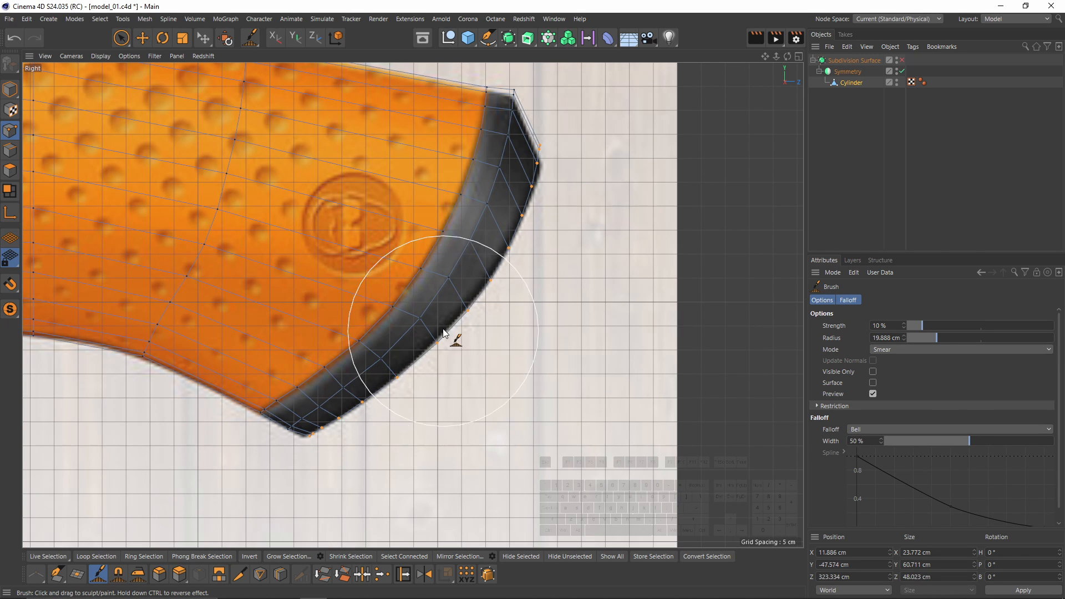
{"action": "left_click_drag", "start_coordinate": [551, 165], "coordinate": [544, 190]}
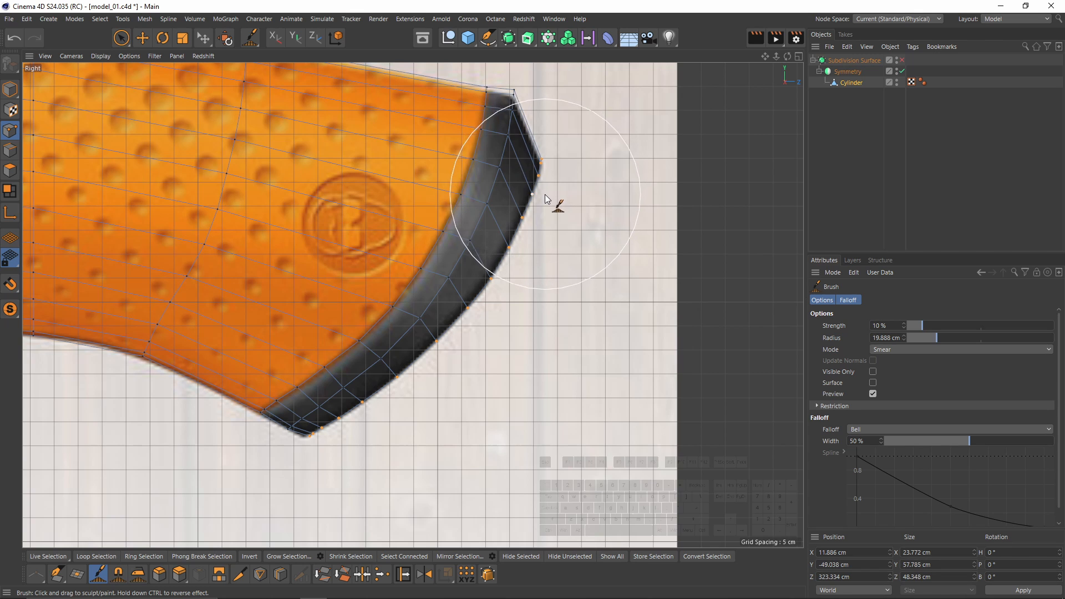
Add supporting loop cuts to the end cap, one at about 92% beside its seam with the handle and one near its outer edge.
{"action": "middle_click", "coordinate": [539, 201]}
{"action": "middle_click", "coordinate": [234, 215]}
{"action": "mouse_move", "coordinate": [411, 259]}
{"action": "left_mouse_down", "text": "alt"}
{"action": "mouse_move", "coordinate": [278, 228]}
{"action": "mouse_move", "coordinate": [458, 271]}
{"action": "left_mouse_up", "text": "alt"}
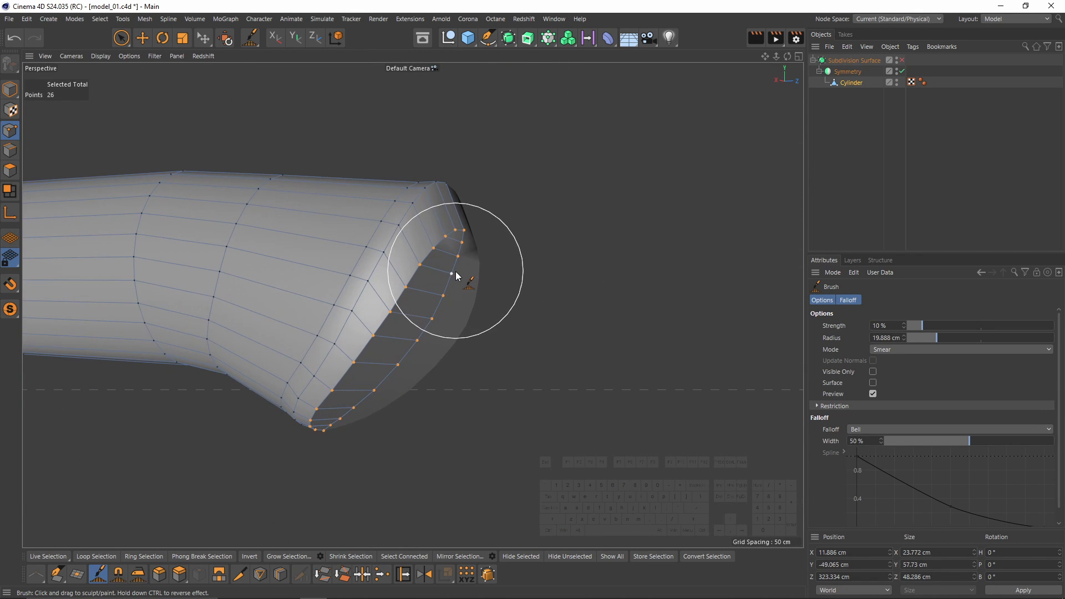
{"action": "key", "text": "k"}
{"action": "key", "text": "l"}
{"action": "scroll", "coordinate": [406, 277], "scroll_direction": "up", "scroll_amount": 5}
{"action": "left_click_drag", "start_coordinate": [431, 318], "coordinate": [478, 235], "text": "alt"}
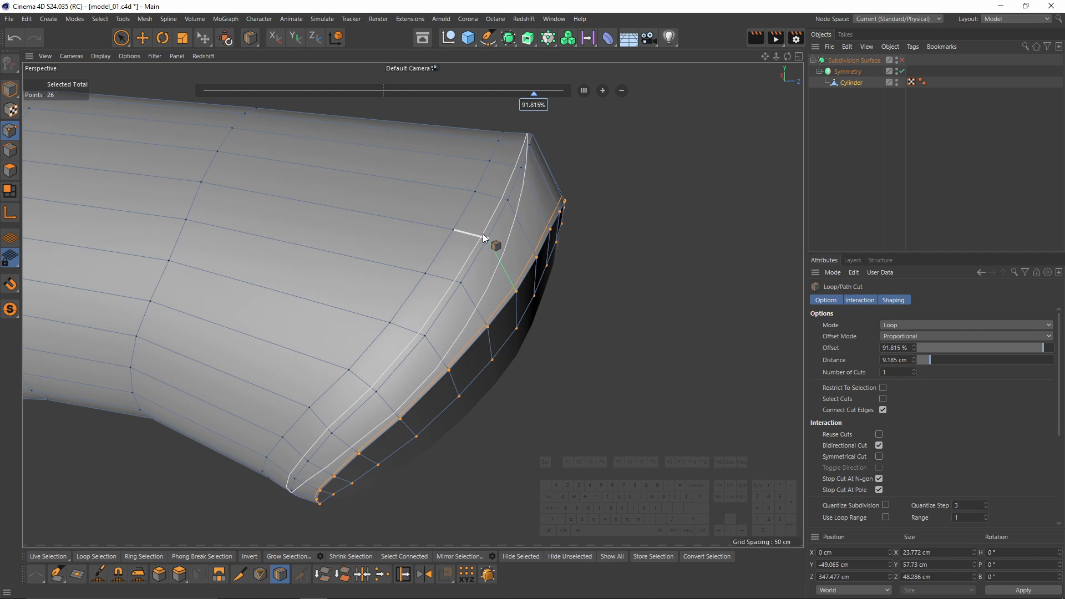
{"action": "left_click", "coordinate": [480, 235]}
{"action": "left_click_drag", "start_coordinate": [537, 269], "coordinate": [501, 273], "text": "alt"}
{"action": "key", "text": "q"}
Disable the Symmetry object to expose the end cap's inner side along the symmetry plane.
{"action": "scroll", "coordinate": [580, 218], "scroll_direction": "up", "scroll_amount": 2}
{"action": "left_click_drag", "start_coordinate": [580, 217], "coordinate": [235, 199], "text": "alt"}
{"action": "scroll", "coordinate": [533, 268], "scroll_direction": "up", "scroll_amount": 3}
{"action": "left_click", "coordinate": [901, 73]}
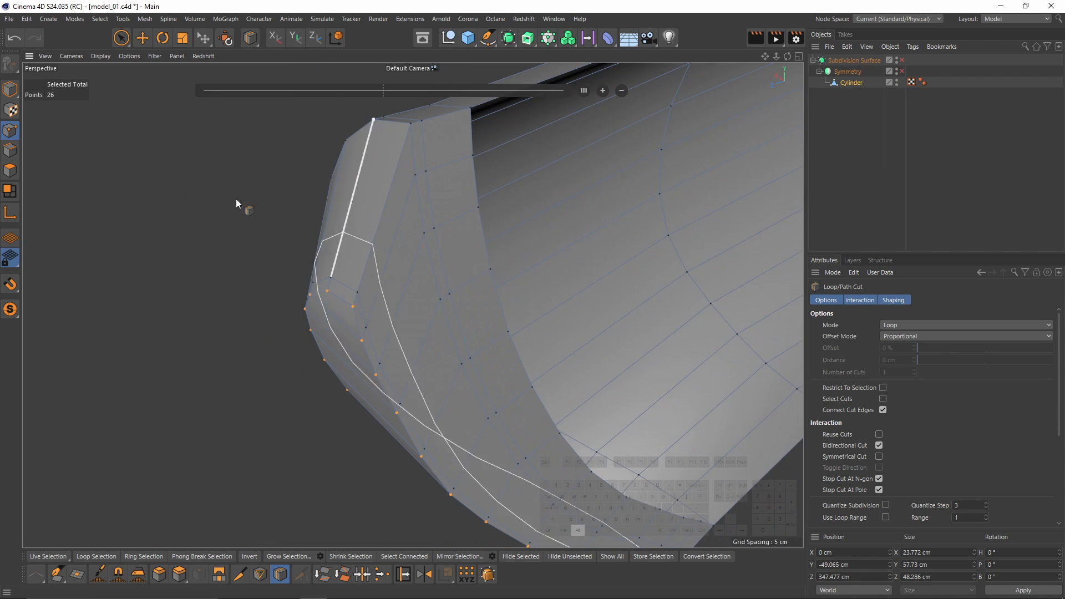
Select the end cap's interior polygons lying on the symmetry plane in the top view and delete them.
{"action": "left_click", "coordinate": [9, 171]}
{"action": "key", "text": "0"}
{"action": "left_click_drag", "start_coordinate": [404, 264], "coordinate": [524, 251], "text": "alt"}
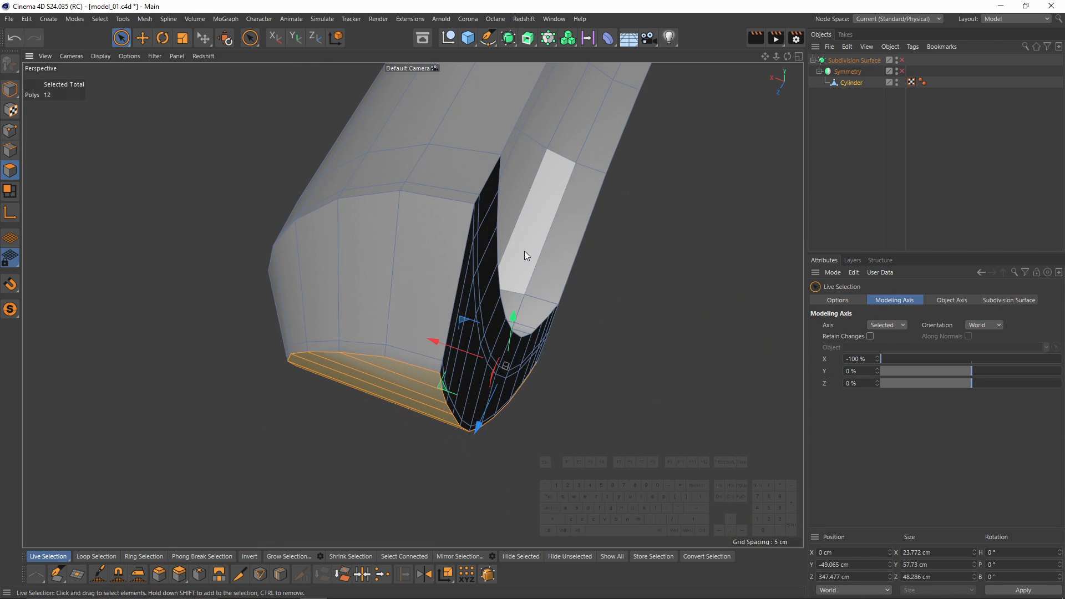
{"action": "middle_click", "coordinate": [518, 267]}
{"action": "middle_click", "coordinate": [594, 228]}
{"action": "left_click_drag", "start_coordinate": [385, 112], "coordinate": [453, 376]}
{"action": "middle_click", "coordinate": [439, 355]}
{"action": "middle_click", "coordinate": [278, 196]}
{"action": "left_click_drag", "start_coordinate": [468, 276], "coordinate": [437, 250], "text": "alt"}
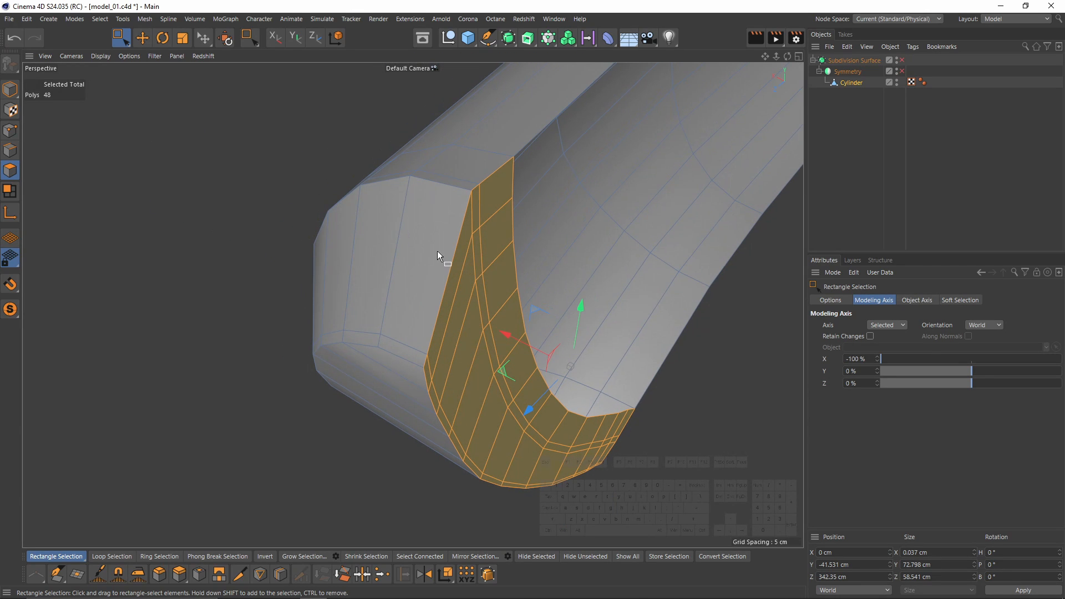
{"action": "key", "text": "Delete"}
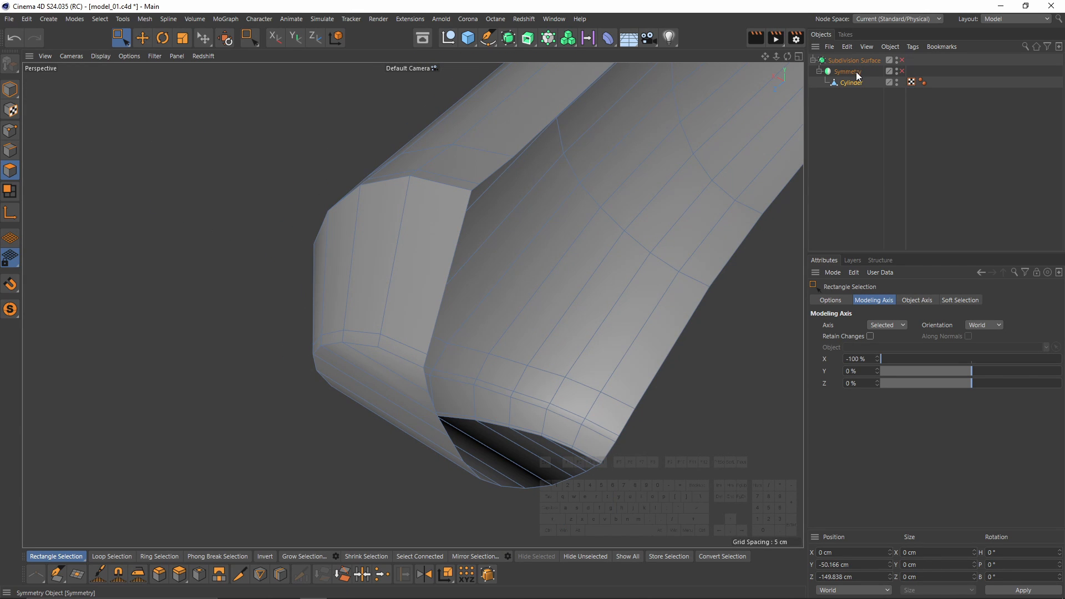
Re-enable the Symmetry object and inspect the mirrored end cap.
{"action": "left_click", "coordinate": [856, 75]}
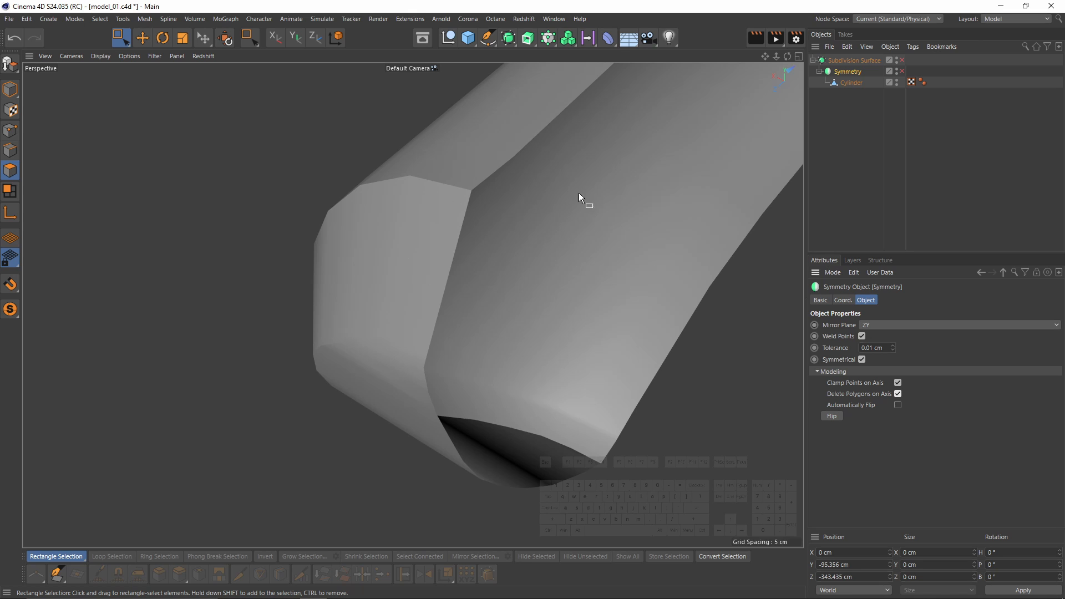
{"action": "left_click", "coordinate": [903, 71]}
{"action": "scroll", "coordinate": [497, 301], "scroll_direction": "down", "scroll_amount": 3}
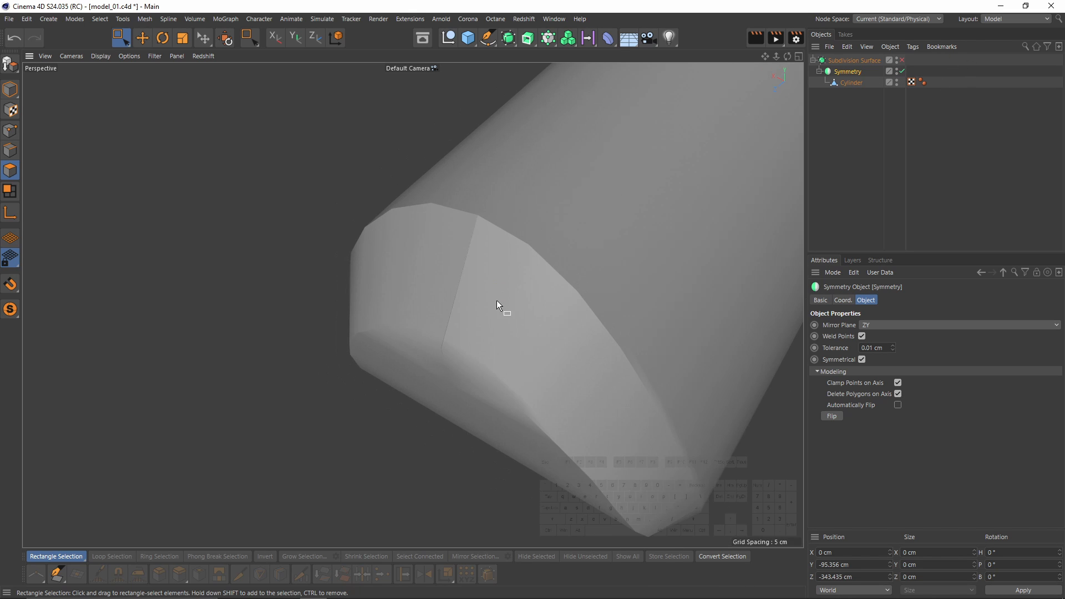
{"action": "left_click_drag", "start_coordinate": [497, 300], "coordinate": [577, 286], "text": "alt"}
Select the end cap's points along the symmetry plane in the top view and flatten them to an X size of 0 cm.
{"action": "left_click", "coordinate": [857, 86]}
{"action": "left_click", "coordinate": [10, 131]}
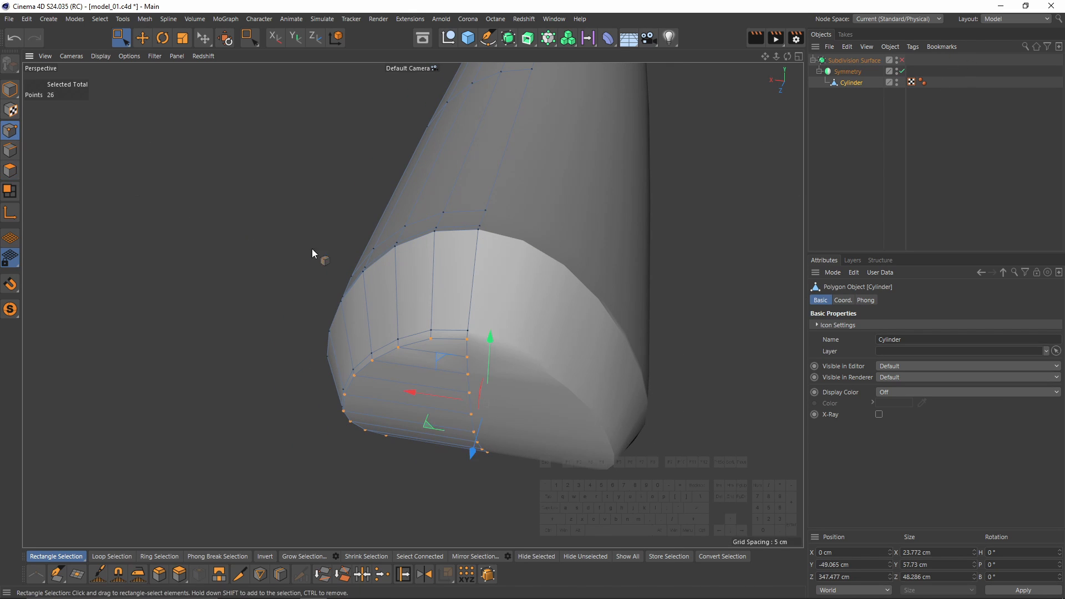
{"action": "key", "text": "k"}
{"action": "key", "text": "l"}
{"action": "key", "text": "space"}
{"action": "scroll", "coordinate": [491, 273], "scroll_direction": "down", "scroll_amount": 2}
{"action": "left_click_drag", "start_coordinate": [488, 267], "coordinate": [471, 264], "text": "alt"}
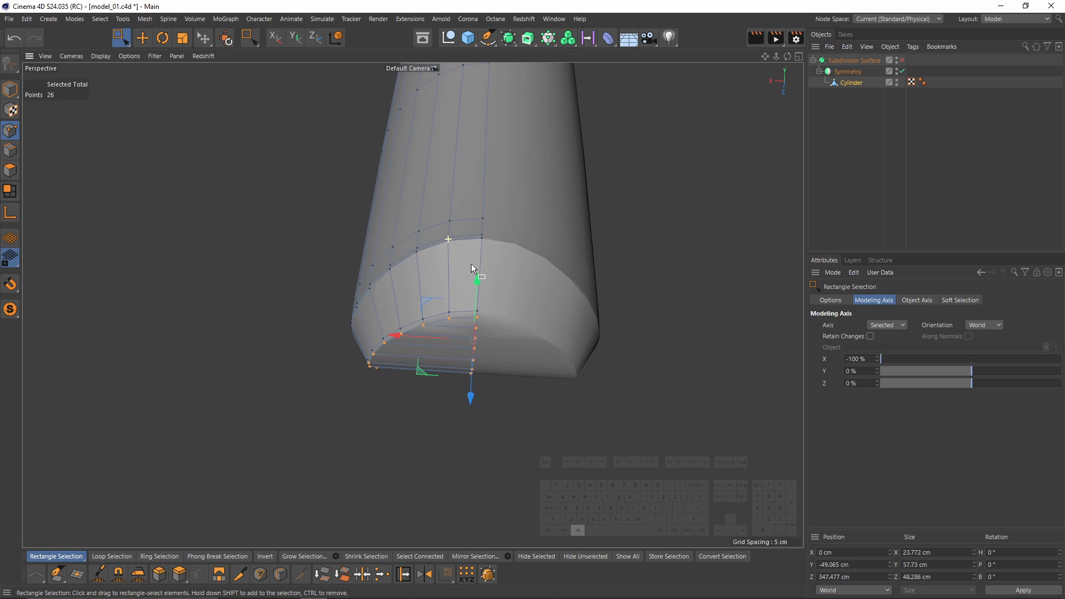
{"action": "middle_click", "coordinate": [470, 264]}
{"action": "middle_click", "coordinate": [600, 194]}
{"action": "left_click_drag", "start_coordinate": [392, 107], "coordinate": [457, 430]}
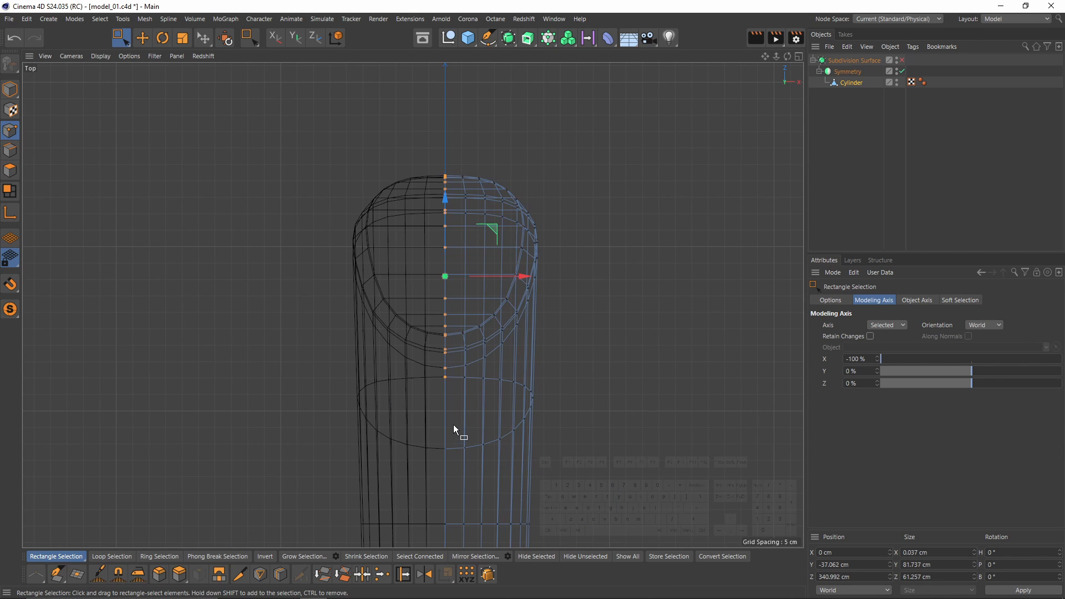
{"action": "middle_click", "coordinate": [291, 203]}
{"action": "middle_click", "coordinate": [292, 203]}
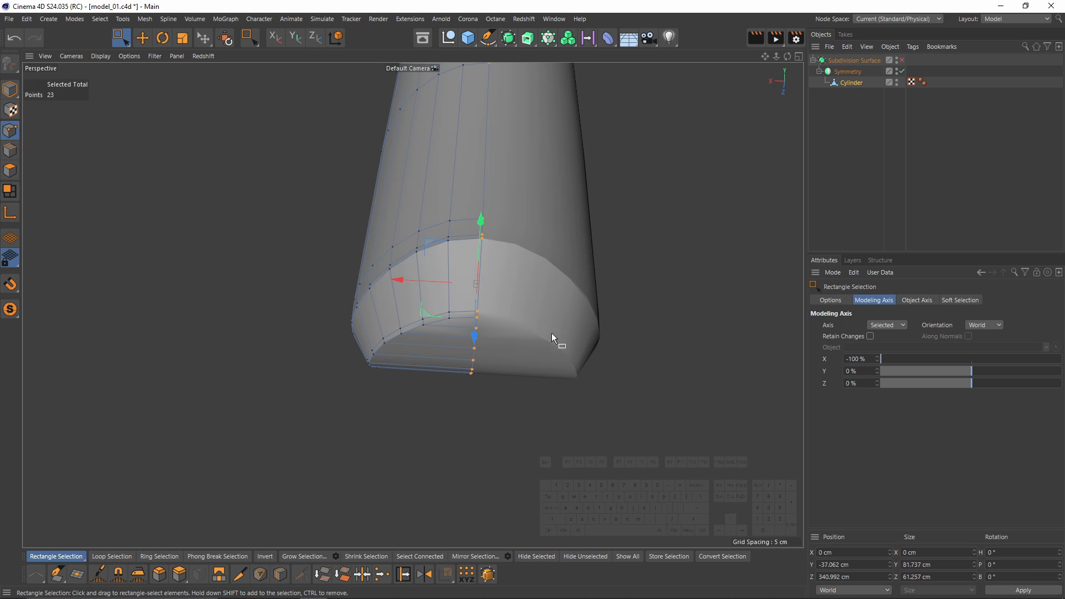
Examine the end cap and the handle's lower bend with subdivision smoothing enabled, and compare them with the unsmoothed mesh.
{"action": "left_click", "coordinate": [908, 198]}
{"action": "left_click_drag", "start_coordinate": [471, 290], "coordinate": [544, 225], "text": "alt"}
{"action": "key", "text": "ctrl+z"}
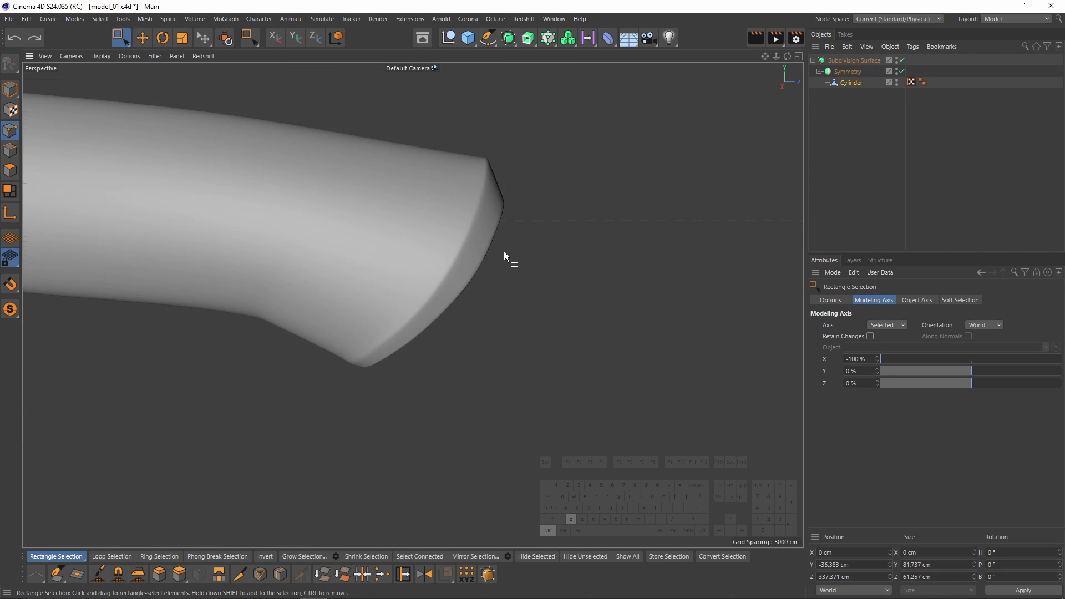
{"action": "key", "text": "q"}
{"action": "middle_click_drag", "start_coordinate": [356, 255], "coordinate": [432, 264], "text": "alt"}
{"action": "left_click_drag", "start_coordinate": [432, 263], "coordinate": [434, 252], "text": "alt"}
{"action": "scroll", "coordinate": [367, 309], "scroll_direction": "up", "scroll_amount": 3}
{"action": "key", "text": "q"}
{"action": "scroll", "coordinate": [367, 308], "scroll_direction": "up", "scroll_amount": 3}
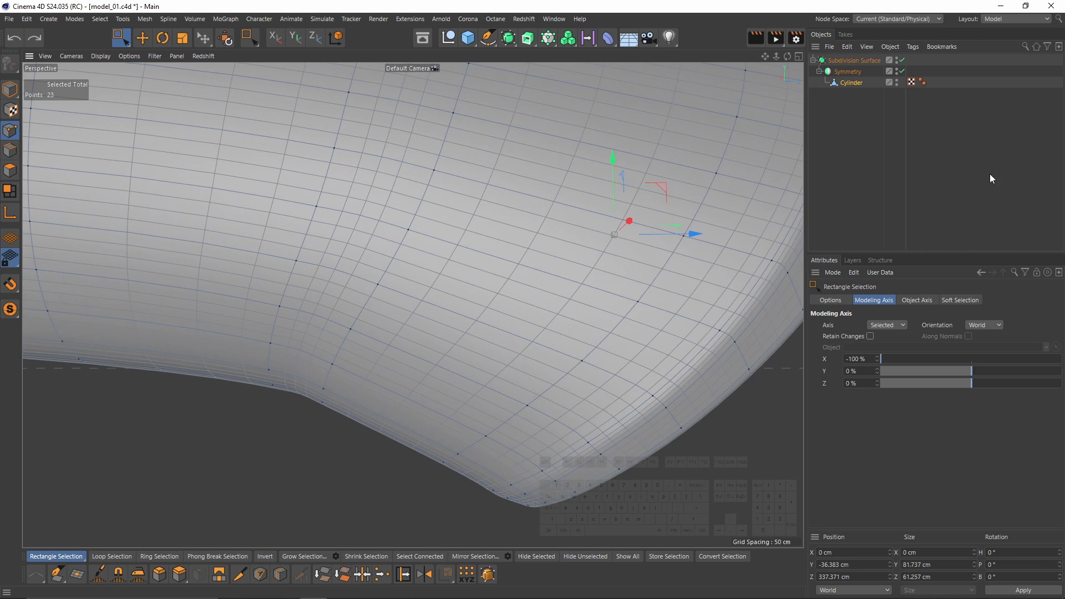
{"action": "left_click", "coordinate": [992, 176]}
{"action": "right_click_drag", "start_coordinate": [501, 261], "coordinate": [441, 278], "text": "alt"}
{"action": "key", "text": "ctrl+z"}
{"action": "key", "text": "q"}
{"action": "middle_click_drag", "start_coordinate": [397, 232], "coordinate": [430, 274], "text": "alt"}
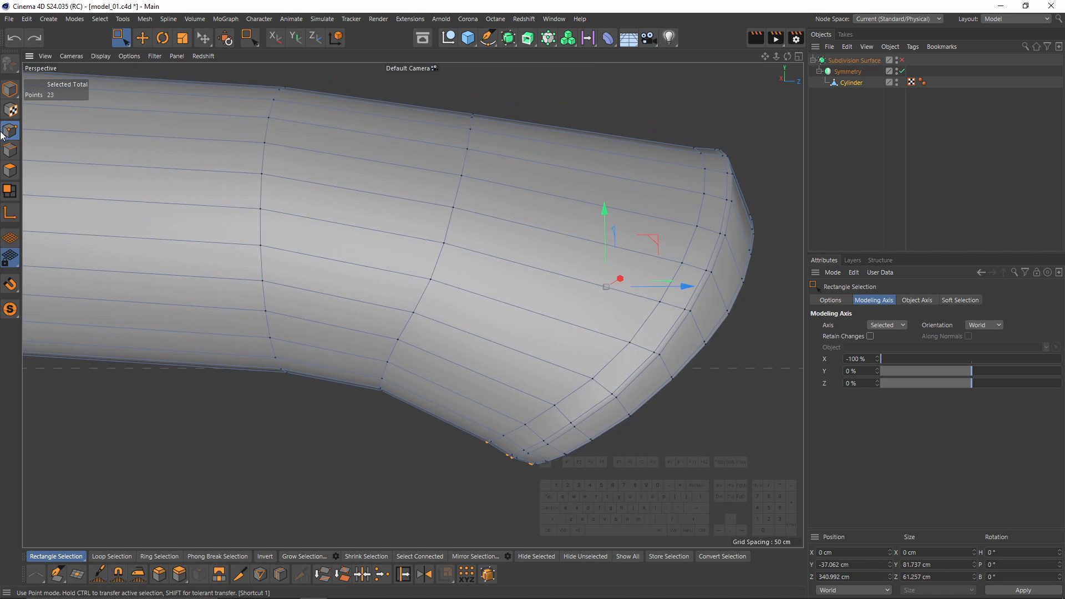
Select the edge loop at the handle's bend ahead of the end cap and dissolve it, with subdivision smoothing turned on.
{"action": "left_click", "coordinate": [12, 151]}
{"action": "key", "text": "e"}
{"action": "key", "text": "q"}
{"action": "left_click", "coordinate": [444, 269]}
{"action": "key", "text": "q"}
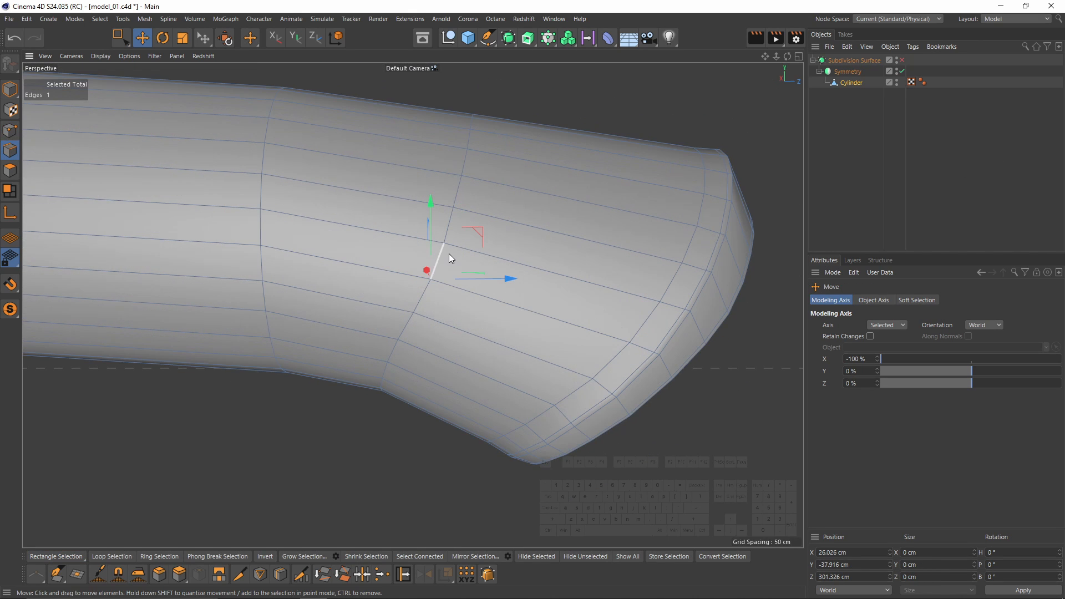
{"action": "double_click", "coordinate": [448, 254]}
{"action": "key", "text": "n"}
{"action": "key", "text": "q"}
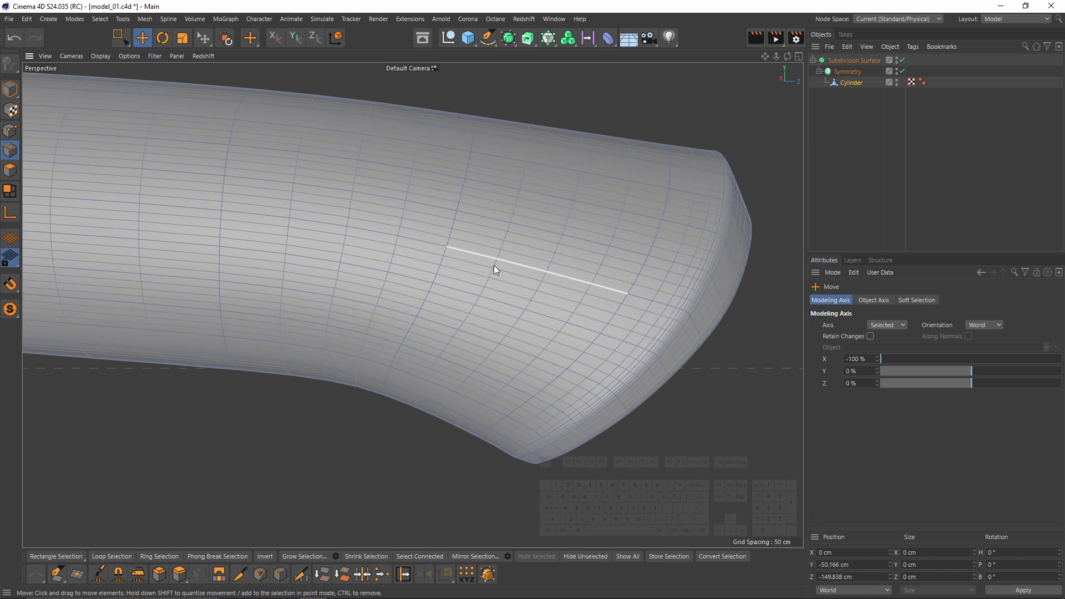
Check the smoothed bend and end cap without selection highlights, and compare the shape with the side reference.
{"action": "left_click", "coordinate": [976, 178]}
{"action": "key", "text": "ctrl+z"}
{"action": "left_click_drag", "start_coordinate": [599, 265], "coordinate": [607, 364], "text": "alt"}
{"action": "key", "text": "q"}
{"action": "middle_click", "coordinate": [607, 364]}
{"action": "middle_click", "coordinate": [301, 437]}
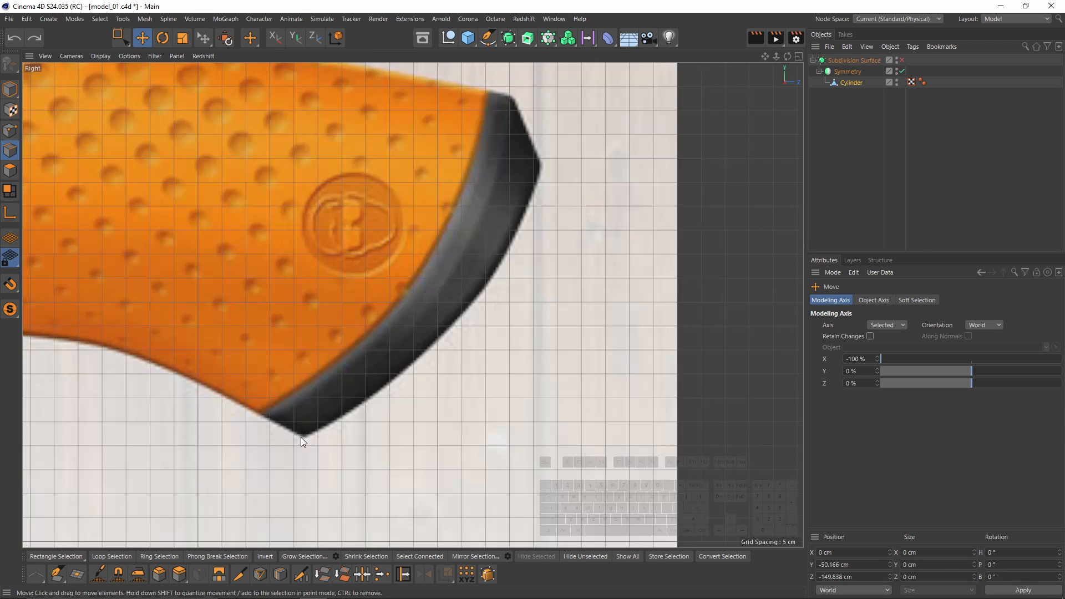
Select the edge loop where the handle meets the end cap and bevel it in Chamfer mode into three narrow polygon strips.
{"action": "right_click_drag", "start_coordinate": [383, 299], "coordinate": [523, 283], "text": "alt"}
{"action": "left_click", "coordinate": [384, 252]}
{"action": "double_click", "coordinate": [392, 240]}
{"action": "middle_click", "coordinate": [395, 240]}
{"action": "middle_click", "coordinate": [408, 239]}
{"action": "key", "text": "m"}
{"action": "key", "text": "s"}
{"action": "middle_click_drag", "start_coordinate": [681, 330], "coordinate": [626, 295], "text": "alt"}
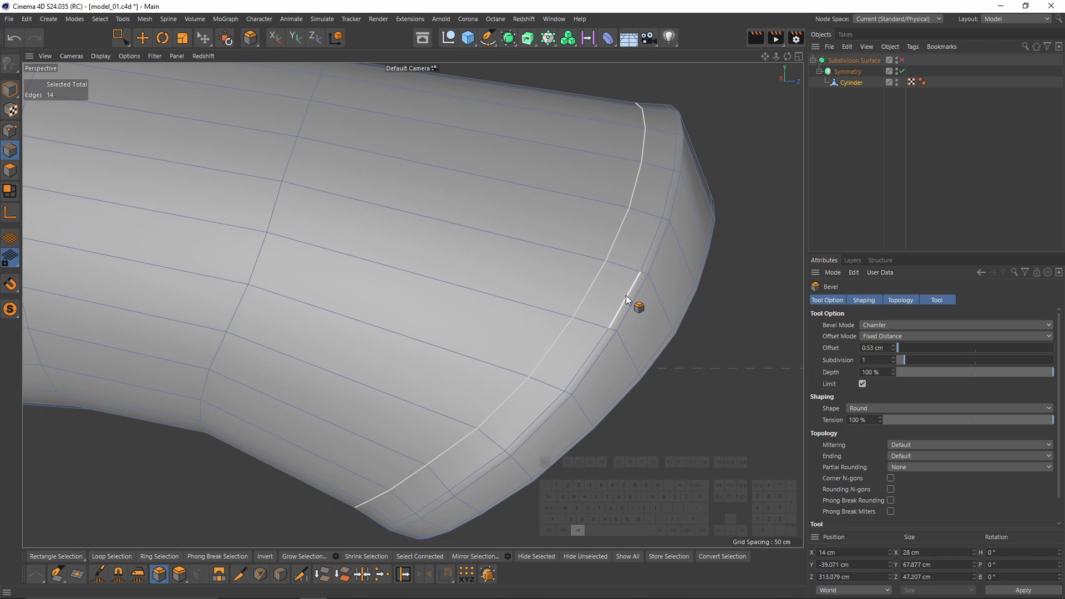
{"action": "left_click_drag", "start_coordinate": [698, 231], "coordinate": [754, 332], "text": "alt"}
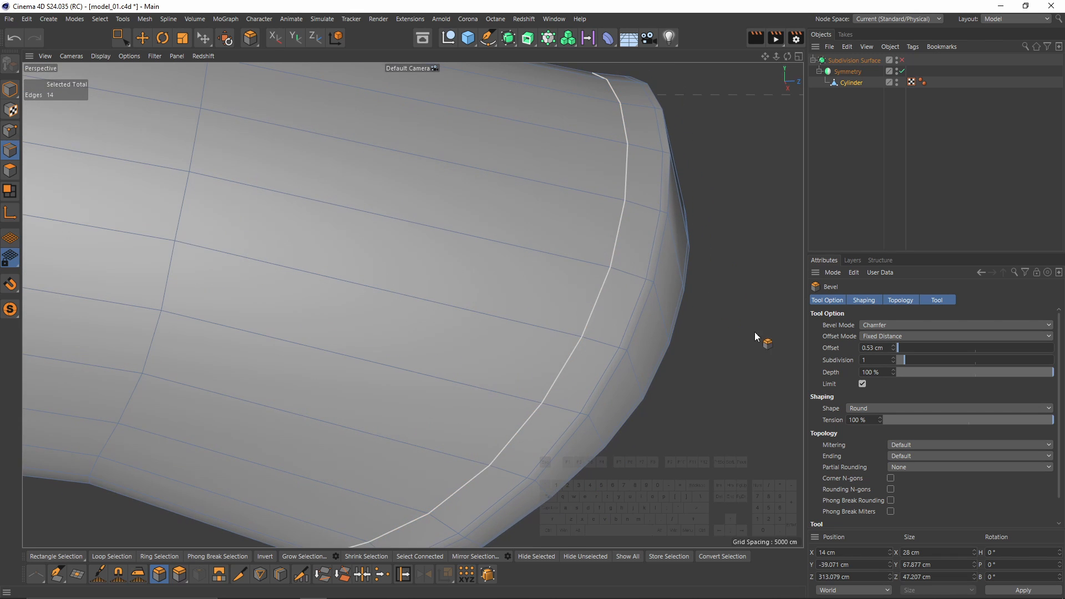
{"action": "left_click", "coordinate": [894, 357]}
Select the full polygon loop of the bevel's middle strip ahead of the end cap.
{"action": "right_click_drag", "start_coordinate": [634, 279], "coordinate": [687, 299], "text": "alt"}
{"action": "left_click_drag", "start_coordinate": [675, 304], "coordinate": [33, 168], "text": "alt"}
{"action": "left_click", "coordinate": [9, 172]}
{"action": "key", "text": "e"}
{"action": "left_click", "coordinate": [590, 314]}
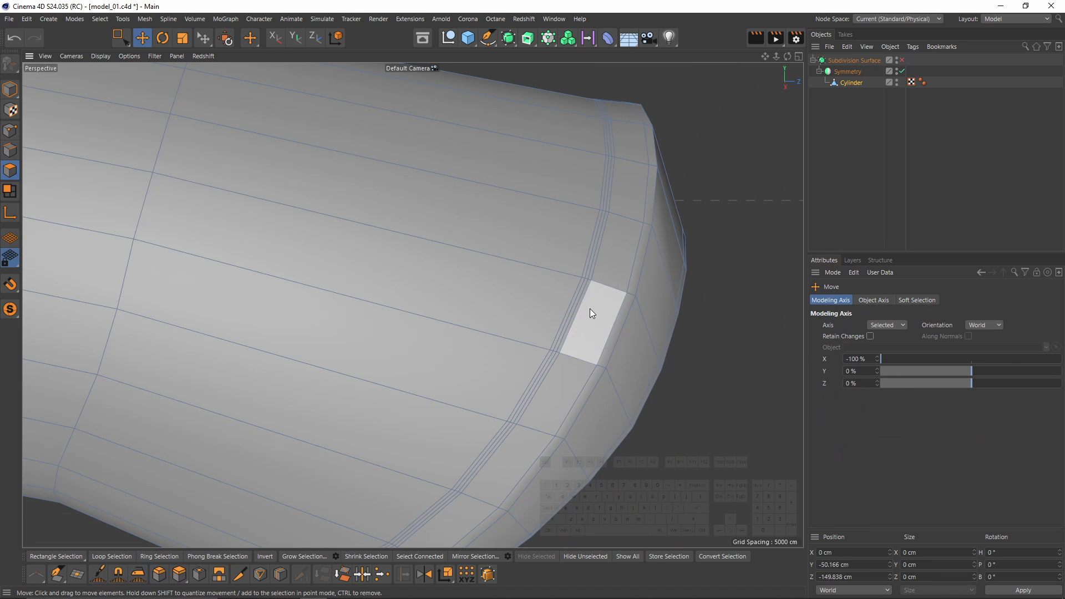
{"action": "scroll", "coordinate": [586, 278], "scroll_direction": "up", "scroll_amount": 6}
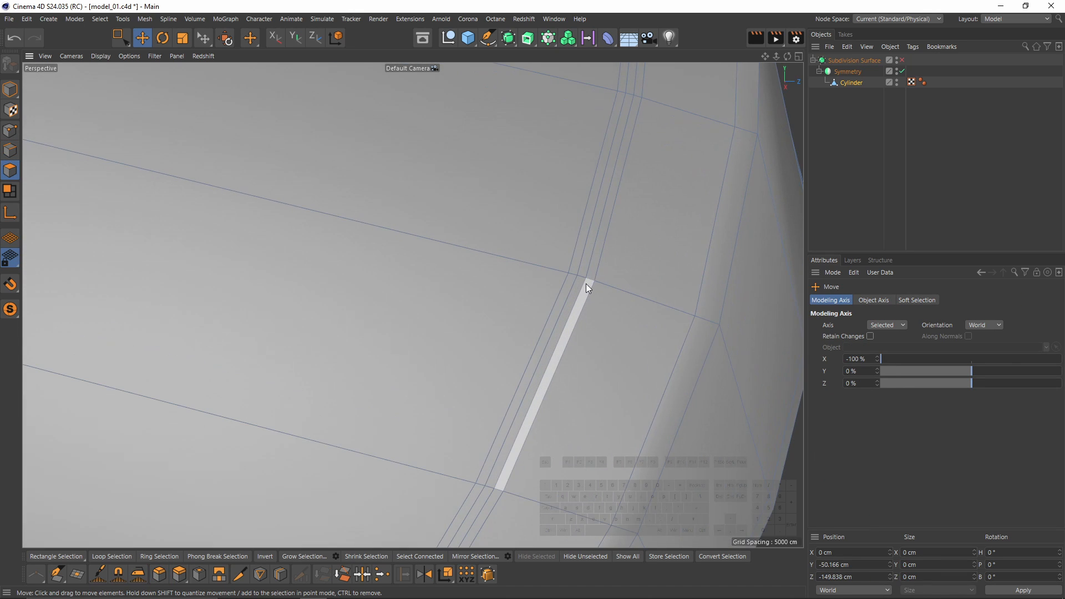
{"action": "left_click", "coordinate": [586, 284]}
{"action": "left_click", "coordinate": [590, 269], "text": "shift"}
{"action": "key", "text": "u"}
{"action": "key", "text": "l"}
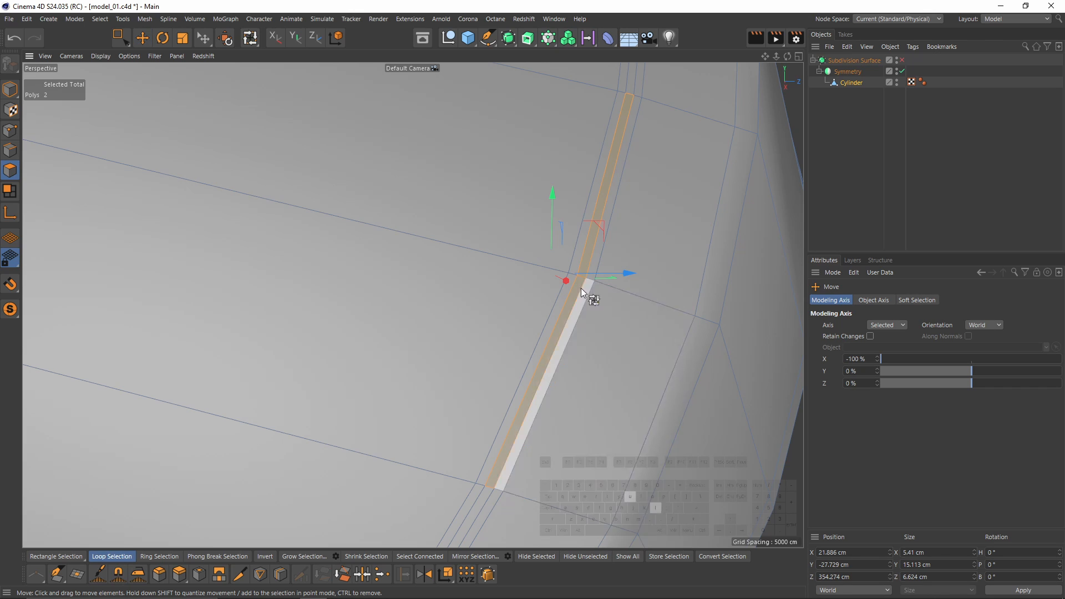
{"action": "left_click", "coordinate": [581, 275]}
{"action": "left_click", "coordinate": [583, 277]}
{"action": "scroll", "coordinate": [576, 333], "scroll_direction": "down", "scroll_amount": 10}
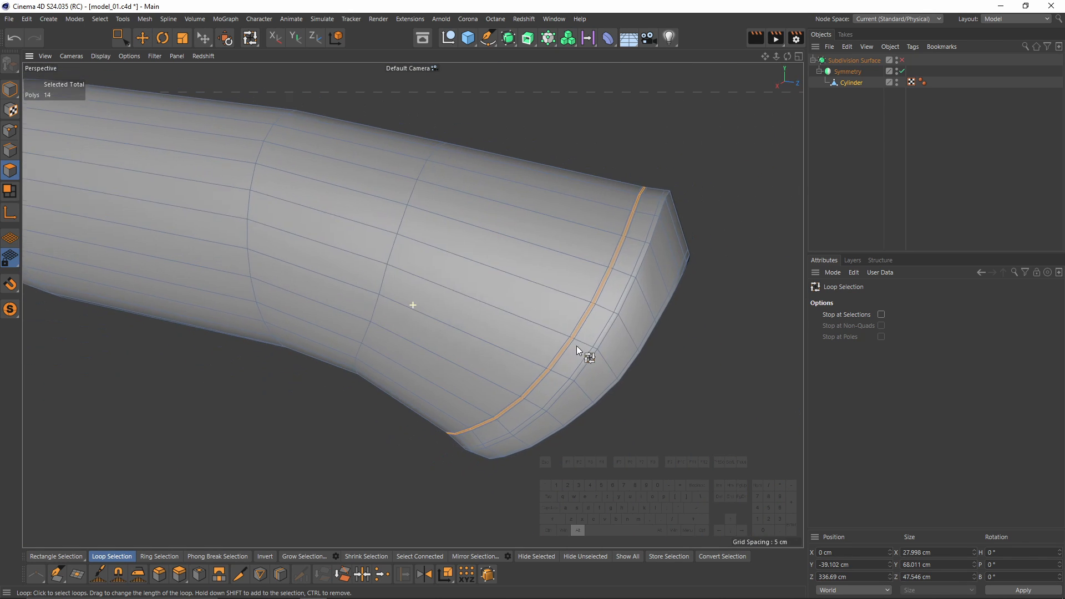
Push the selected strip inward along its normals by -0.85 cm to form a groove ahead of the end cap.
{"action": "left_click_drag", "start_coordinate": [634, 254], "coordinate": [557, 338], "text": "alt"}
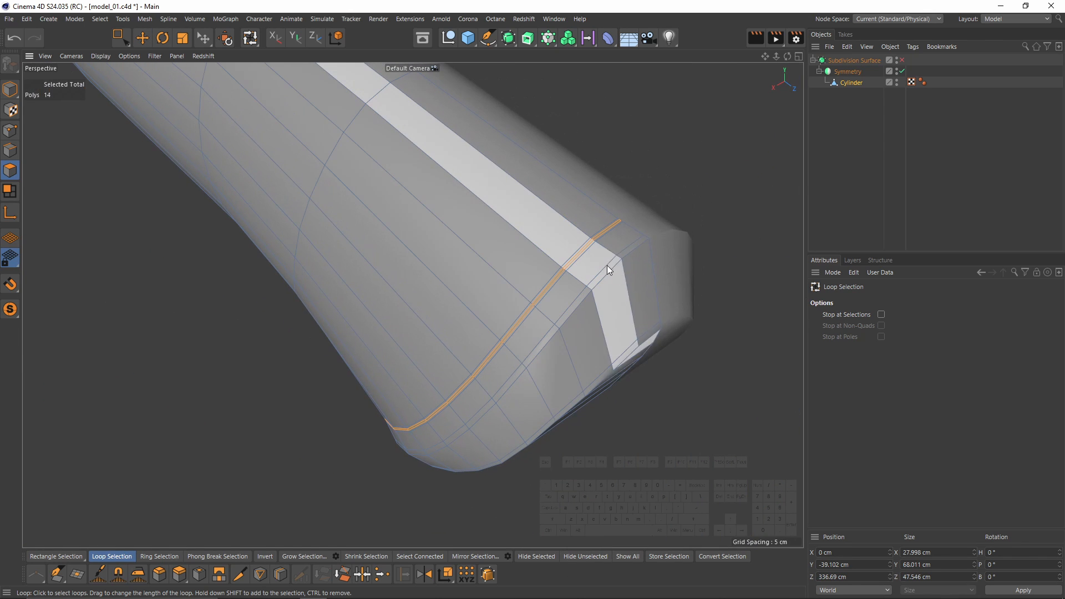
{"action": "right_click", "coordinate": [608, 265]}
{"action": "left_click", "coordinate": [656, 277]}
{"action": "scroll", "coordinate": [603, 242], "scroll_direction": "up", "scroll_amount": 10}
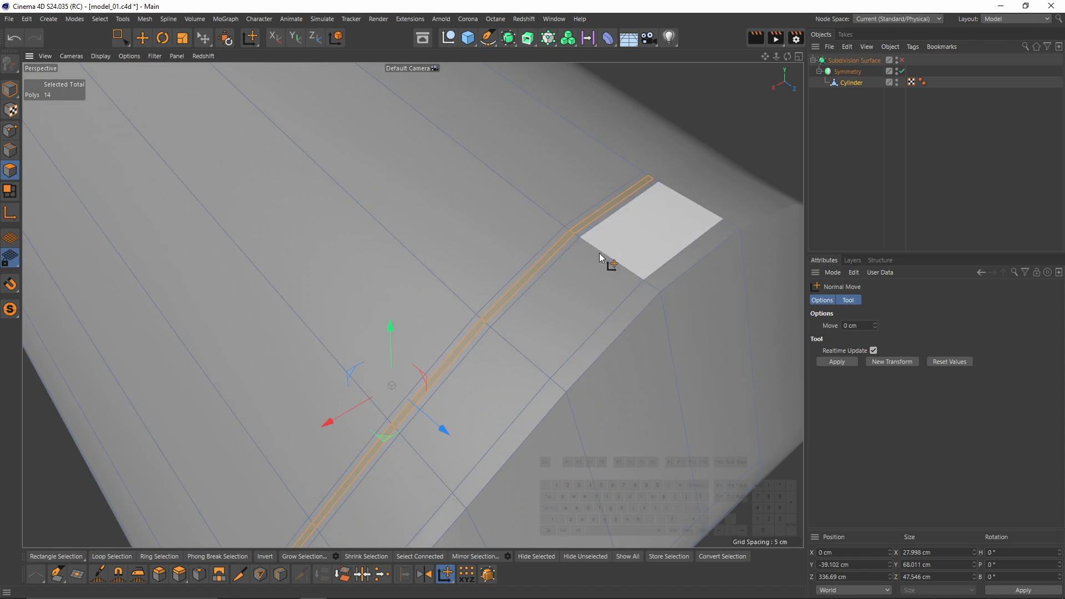
{"action": "left_click_drag", "start_coordinate": [588, 249], "coordinate": [566, 249]}
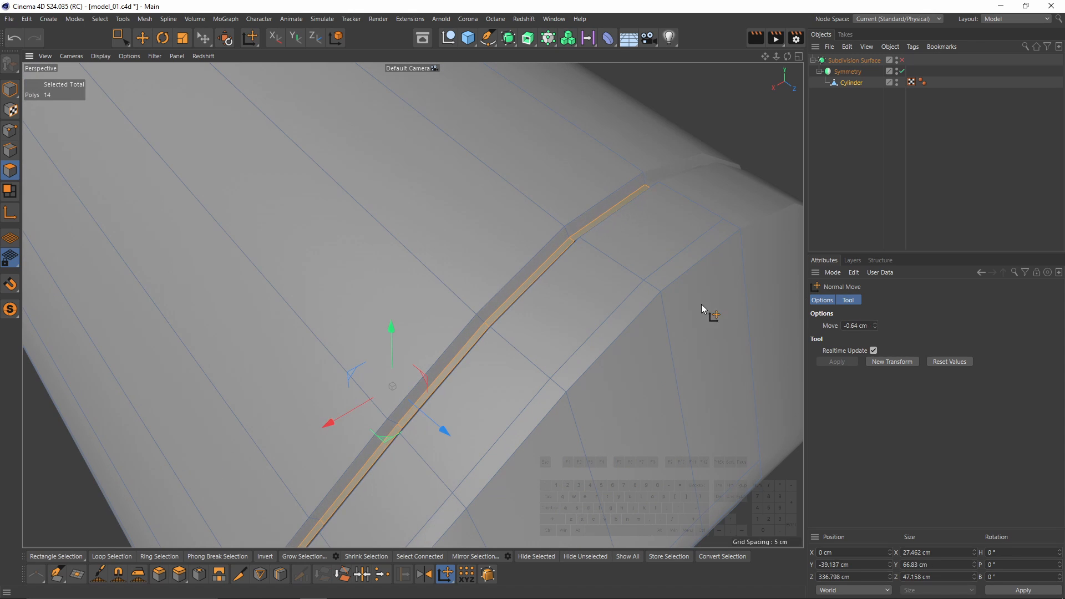
{"action": "scroll", "coordinate": [701, 304], "scroll_direction": "down", "scroll_amount": 5}
{"action": "left_click_drag", "start_coordinate": [621, 299], "coordinate": [697, 309], "text": "alt"}
{"action": "middle_click_drag", "start_coordinate": [697, 310], "coordinate": [620, 222], "text": "alt"}
{"action": "key", "text": "ctrl+z"}
{"action": "left_click_drag", "start_coordinate": [710, 363], "coordinate": [687, 364]}
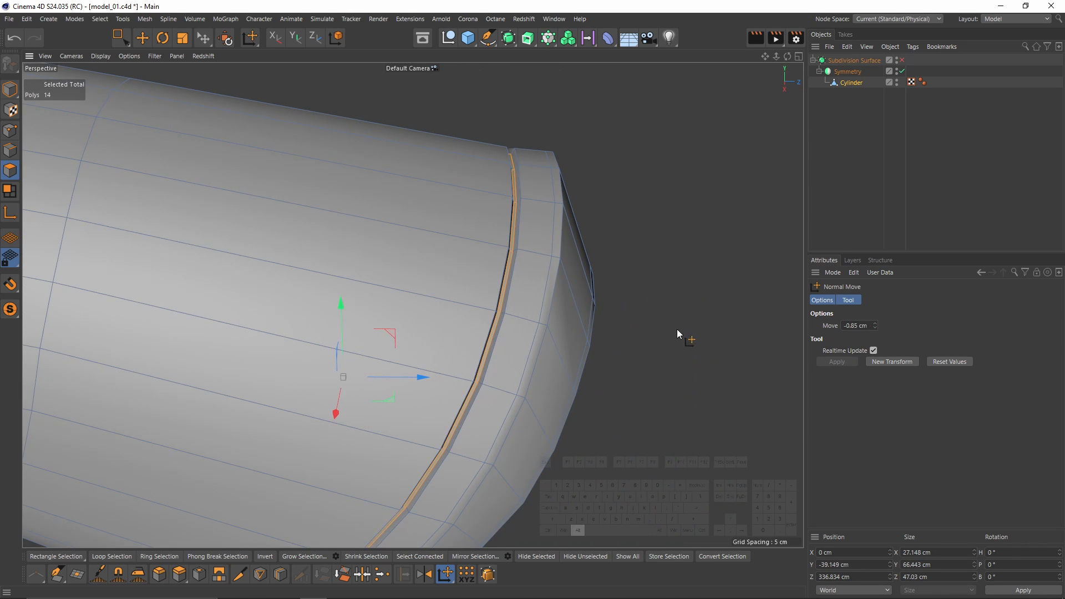
Cut a supporting edge loop alongside the groove where the handle meets the end cap.
{"action": "middle_click_drag", "start_coordinate": [677, 328], "coordinate": [697, 258], "text": "alt"}
{"action": "scroll", "coordinate": [535, 243], "scroll_direction": "up", "scroll_amount": 3}
{"action": "key", "text": "k"}
{"action": "key", "text": "l"}
{"action": "scroll", "coordinate": [555, 219], "scroll_direction": "up", "scroll_amount": 5}
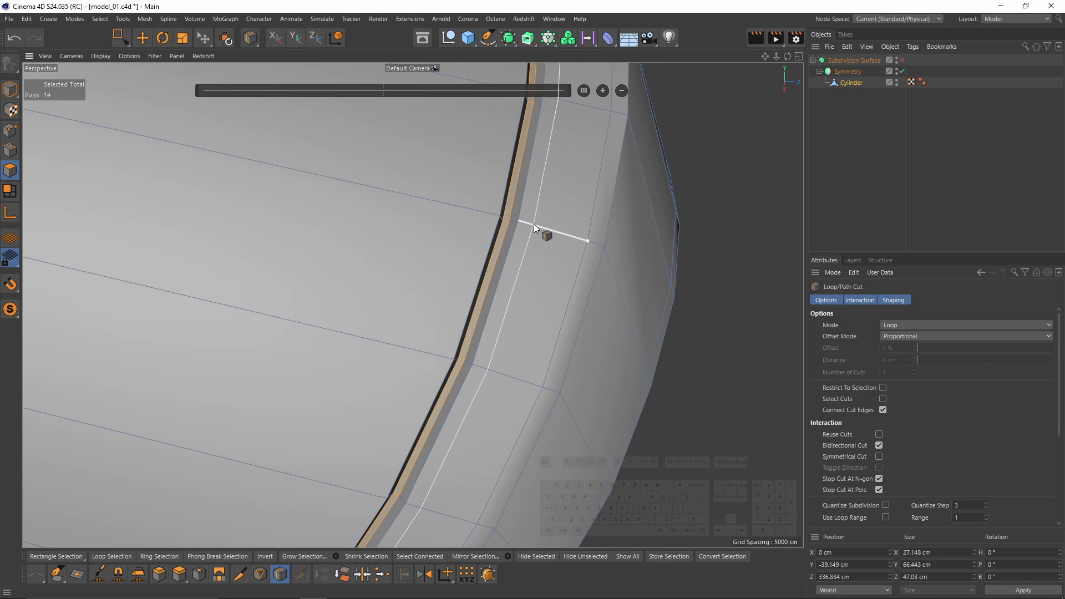
{"action": "left_click", "coordinate": [487, 212]}
Check the groove at the end cap with subdivision smoothing enabled, and return to the unsmoothed mesh.
{"action": "key", "text": "q"}
{"action": "left_click", "coordinate": [947, 157]}
{"action": "right_click_drag", "start_coordinate": [568, 204], "coordinate": [388, 235], "text": "alt"}
{"action": "middle_click_drag", "start_coordinate": [388, 236], "coordinate": [469, 202], "text": "alt"}
{"action": "left_click_drag", "start_coordinate": [470, 202], "coordinate": [488, 253], "text": "alt"}
{"action": "key", "text": "ctrl+z"}
{"action": "key", "text": "ctrl+z"}
Select an edge loop beside the groove and inspect the end cap area with subdivision smoothing enabled.
{"action": "key", "text": "e"}
{"action": "scroll", "coordinate": [513, 204], "scroll_direction": "up", "scroll_amount": 5}
{"action": "key", "text": "Return"}
{"action": "scroll", "coordinate": [508, 202], "scroll_direction": "up", "scroll_amount": 4}
{"action": "double_click", "coordinate": [516, 198]}
{"action": "key", "text": "q"}
{"action": "left_click", "coordinate": [912, 159]}
{"action": "scroll", "coordinate": [533, 254], "scroll_direction": "down", "scroll_amount": 10}
{"action": "left_click_drag", "start_coordinate": [580, 202], "coordinate": [590, 267], "text": "alt"}
Slide the edge loop around the lower part of the hammer head by about 53%, and preview it smoothed.
{"action": "middle_click_drag", "start_coordinate": [233, 216], "coordinate": [594, 231], "text": "alt"}
{"action": "left_click_drag", "start_coordinate": [594, 231], "coordinate": [472, 242], "text": "alt"}
{"action": "middle_click_drag", "start_coordinate": [322, 227], "coordinate": [491, 175], "text": "alt"}
{"action": "scroll", "coordinate": [406, 284], "scroll_direction": "down", "scroll_amount": 3}
{"action": "left_click_drag", "start_coordinate": [490, 176], "coordinate": [307, 391], "text": "alt"}
{"action": "scroll", "coordinate": [345, 391], "scroll_direction": "up", "scroll_amount": 3}
{"action": "key", "text": "ctrl+z"}
{"action": "key", "text": "q"}
{"action": "scroll", "coordinate": [345, 391], "scroll_direction": "up", "scroll_amount": 4}
{"action": "double_click", "coordinate": [307, 378]}
{"action": "scroll", "coordinate": [307, 379], "scroll_direction": "up", "scroll_amount": 2}
{"action": "key", "text": "m"}
{"action": "key", "text": "o"}
{"action": "key", "text": "q"}
{"action": "left_click", "coordinate": [876, 228]}
Set the Subdivision Surface's editor subdivision level to 3.
{"action": "left_click_drag", "start_coordinate": [381, 321], "coordinate": [384, 274], "text": "alt"}
{"action": "scroll", "coordinate": [371, 278], "scroll_direction": "down", "scroll_amount": 7}
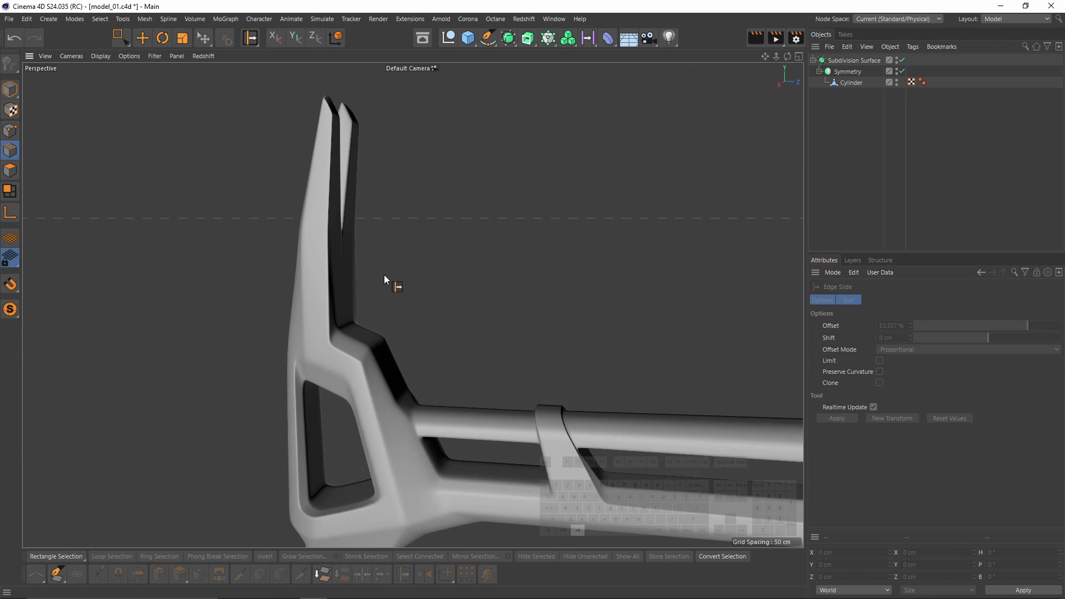
{"action": "scroll", "coordinate": [384, 275], "scroll_direction": "down", "scroll_amount": 2}
{"action": "left_click", "coordinate": [850, 62]}
{"action": "middle_click_drag", "start_coordinate": [640, 250], "coordinate": [540, 219], "text": "alt"}
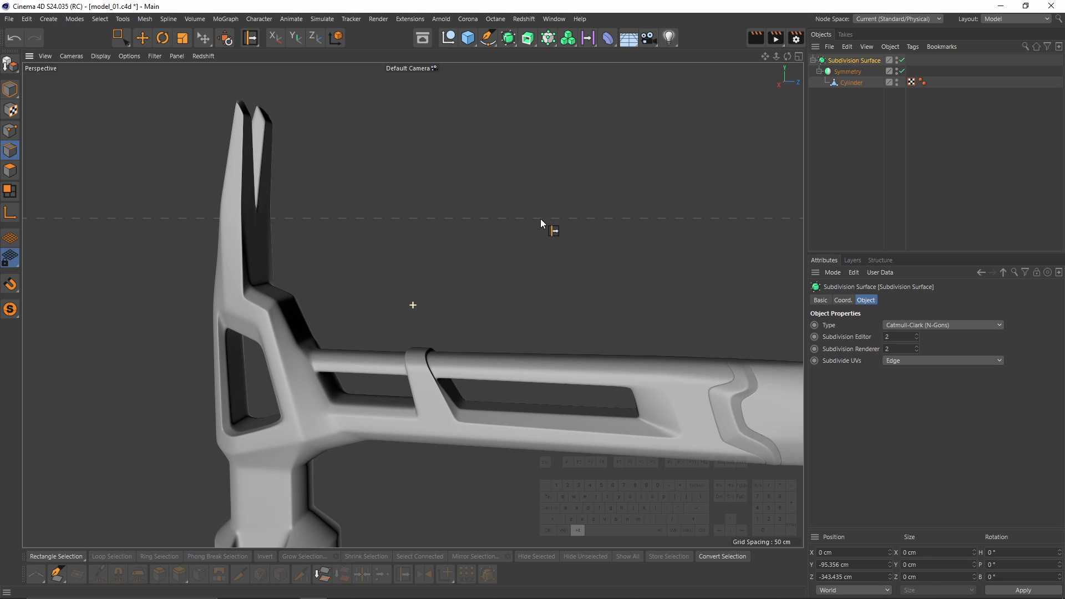
{"action": "left_click", "coordinate": [916, 334]}
Examine the smoothed hammer head, handle and claws from several angles.
{"action": "left_click_drag", "start_coordinate": [432, 266], "coordinate": [372, 285], "text": "alt"}
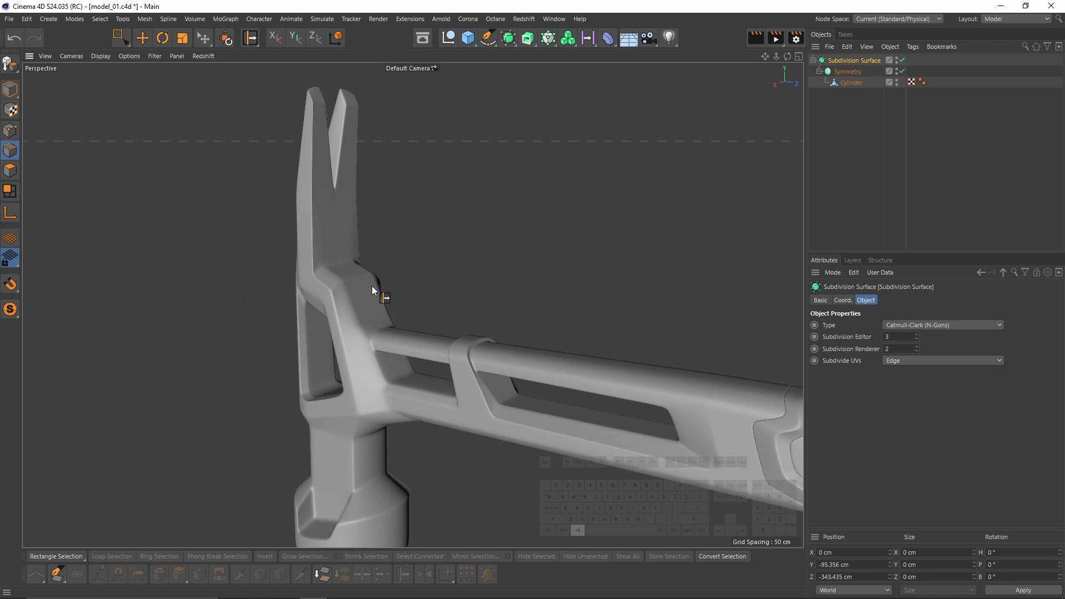
{"action": "right_click_drag", "start_coordinate": [371, 285], "coordinate": [424, 265], "text": "alt"}
{"action": "mouse_move", "coordinate": [445, 259]}
{"action": "left_mouse_down", "text": "alt"}
{"action": "mouse_move", "coordinate": [484, 245]}
{"action": "mouse_move", "coordinate": [548, 344]}
{"action": "mouse_move", "coordinate": [468, 263]}
{"action": "mouse_move", "coordinate": [551, 195]}
{"action": "mouse_move", "coordinate": [693, 288]}
{"action": "mouse_move", "coordinate": [639, 308]}
{"action": "mouse_move", "coordinate": [534, 301]}
{"action": "mouse_move", "coordinate": [575, 334]}
{"action": "mouse_move", "coordinate": [477, 304]}
{"action": "mouse_move", "coordinate": [619, 310]}
{"action": "mouse_move", "coordinate": [538, 289]}
{"action": "mouse_move", "coordinate": [539, 365]}
{"action": "mouse_move", "coordinate": [609, 279]}
{"action": "mouse_move", "coordinate": [484, 289]}
{"action": "mouse_move", "coordinate": [562, 215]}
{"action": "mouse_move", "coordinate": [537, 306]}
{"action": "mouse_move", "coordinate": [571, 413]}
{"action": "mouse_move", "coordinate": [569, 288]}
{"action": "mouse_move", "coordinate": [446, 344]}
{"action": "mouse_move", "coordinate": [446, 274]}
{"action": "left_mouse_up", "text": "alt"}
{"action": "left_click_drag", "start_coordinate": [367, 224], "coordinate": [525, 242], "text": "alt"}
{"action": "key", "text": "q"}
{"action": "middle_click_drag", "start_coordinate": [524, 242], "coordinate": [555, 341], "text": "alt"}
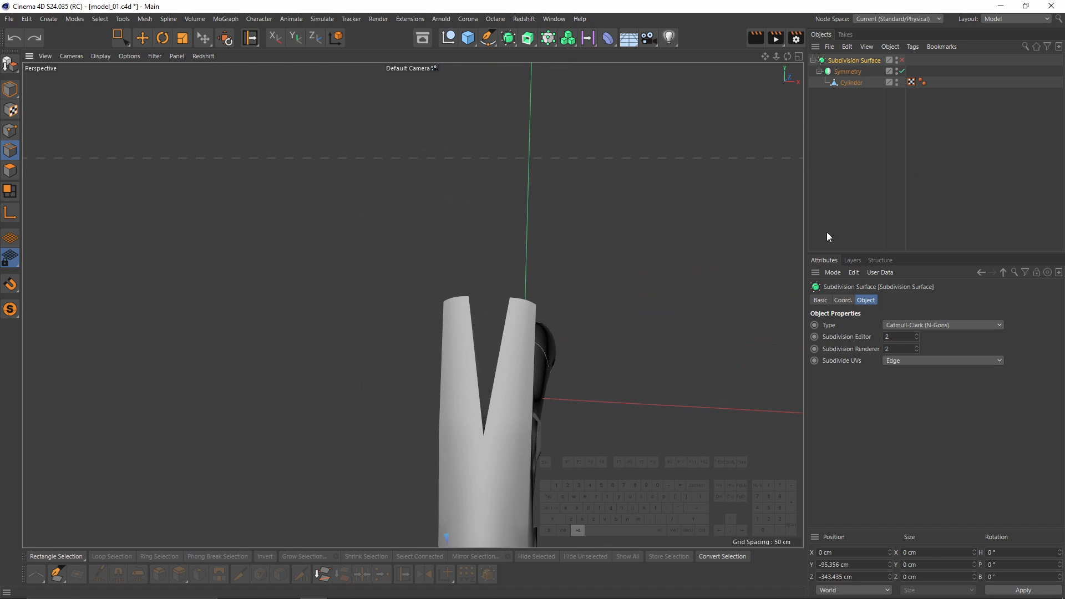
Cut an edge loop across the Cylinder's claw between the tip and the bend, at an offset of 43.469%.
{"action": "left_click", "coordinate": [851, 83]}
{"action": "key", "text": "q"}
{"action": "scroll", "coordinate": [542, 313], "scroll_direction": "up", "scroll_amount": 4}
{"action": "scroll", "coordinate": [532, 301], "scroll_direction": "down", "scroll_amount": 3}
{"action": "key", "text": "q"}
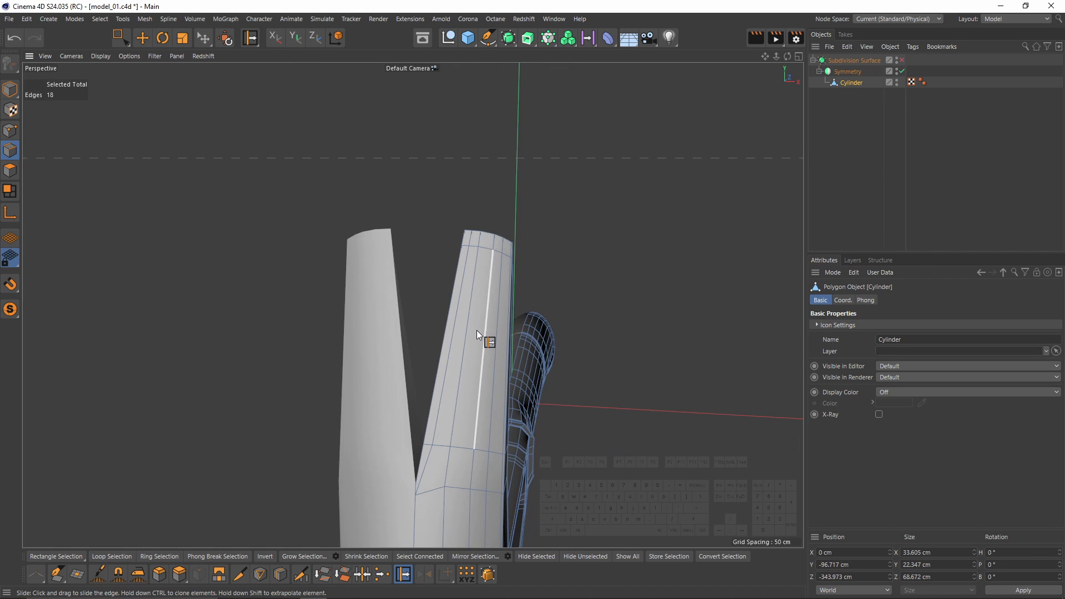
{"action": "key", "text": "k"}
{"action": "key", "text": "l"}
{"action": "left_click", "coordinate": [494, 339]}
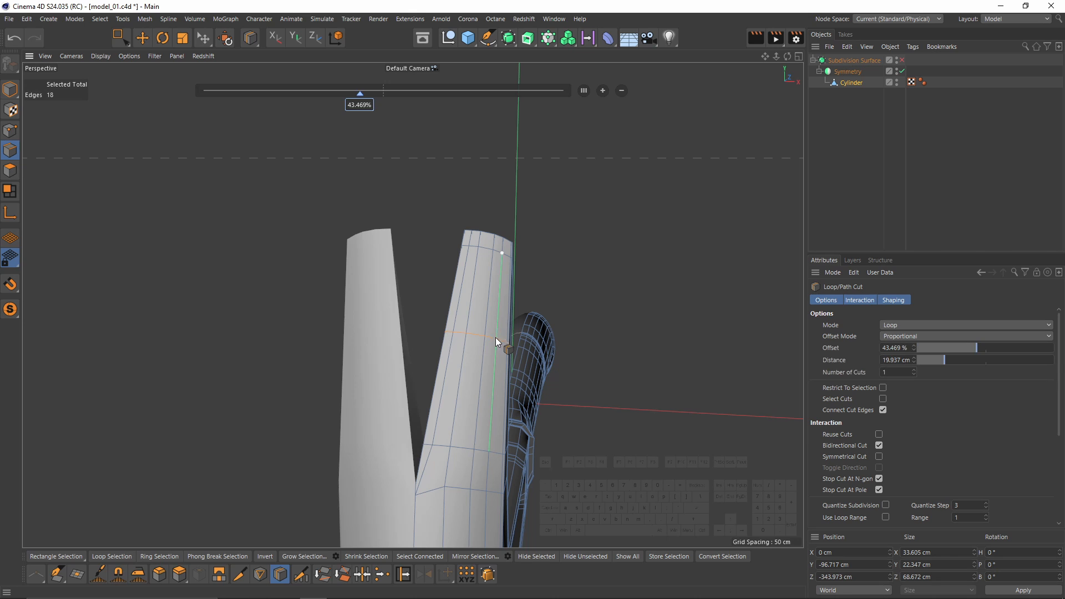
Select the new edge loop around the claw and shift it slightly to refine the claw's curve.
{"action": "left_click", "coordinate": [10, 133]}
{"action": "key", "text": "space"}
{"action": "mouse_move", "coordinate": [459, 238]}
{"action": "left_mouse_down", "text": "alt"}
{"action": "mouse_move", "coordinate": [464, 252]}
{"action": "mouse_move", "coordinate": [458, 228]}
{"action": "mouse_move", "coordinate": [471, 239]}
{"action": "left_mouse_up", "text": "alt"}
{"action": "key", "text": "0"}
{"action": "left_click_drag", "start_coordinate": [437, 206], "coordinate": [530, 295]}
{"action": "mouse_move", "coordinate": [513, 287]}
{"action": "left_mouse_down", "text": "alt"}
{"action": "mouse_move", "coordinate": [551, 264]}
{"action": "mouse_move", "coordinate": [521, 252]}
{"action": "mouse_move", "coordinate": [514, 264]}
{"action": "mouse_move", "coordinate": [532, 290]}
{"action": "mouse_move", "coordinate": [525, 299]}
{"action": "left_mouse_up", "text": "alt"}
{"action": "key", "text": "u"}
{"action": "key", "text": "l"}
{"action": "left_click", "coordinate": [10, 150]}
{"action": "left_click", "coordinate": [548, 293]}
{"action": "key", "text": "e"}
{"action": "left_click_drag", "start_coordinate": [523, 257], "coordinate": [512, 254]}
Check the claw's shape with subdivision smoothing enabled, and return to the unsmoothed mesh.
{"action": "left_click", "coordinate": [902, 60]}
{"action": "right_click_drag", "start_coordinate": [569, 283], "coordinate": [570, 242], "text": "alt"}
{"action": "left_click_drag", "start_coordinate": [570, 239], "coordinate": [289, 240], "text": "alt"}
{"action": "right_click_drag", "start_coordinate": [375, 203], "coordinate": [477, 207], "text": "alt"}
{"action": "left_click_drag", "start_coordinate": [478, 211], "coordinate": [395, 180], "text": "alt"}
{"action": "key", "text": "ctrl+z"}
{"action": "key", "text": "ctrl+z"}
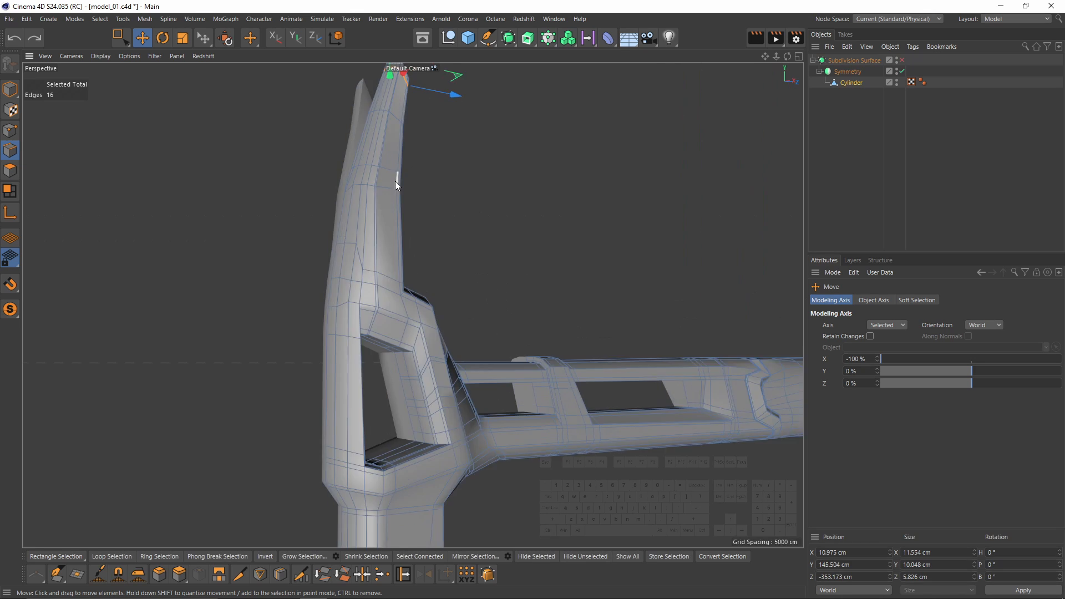
Select the short edge at the claw's bend next to the side face and slide it by -14.06%.
{"action": "right_click_drag", "start_coordinate": [395, 181], "coordinate": [488, 188], "text": "alt"}
{"action": "left_click_drag", "start_coordinate": [401, 216], "coordinate": [388, 249], "text": "alt"}
{"action": "key", "text": "u"}
{"action": "key", "text": "l"}
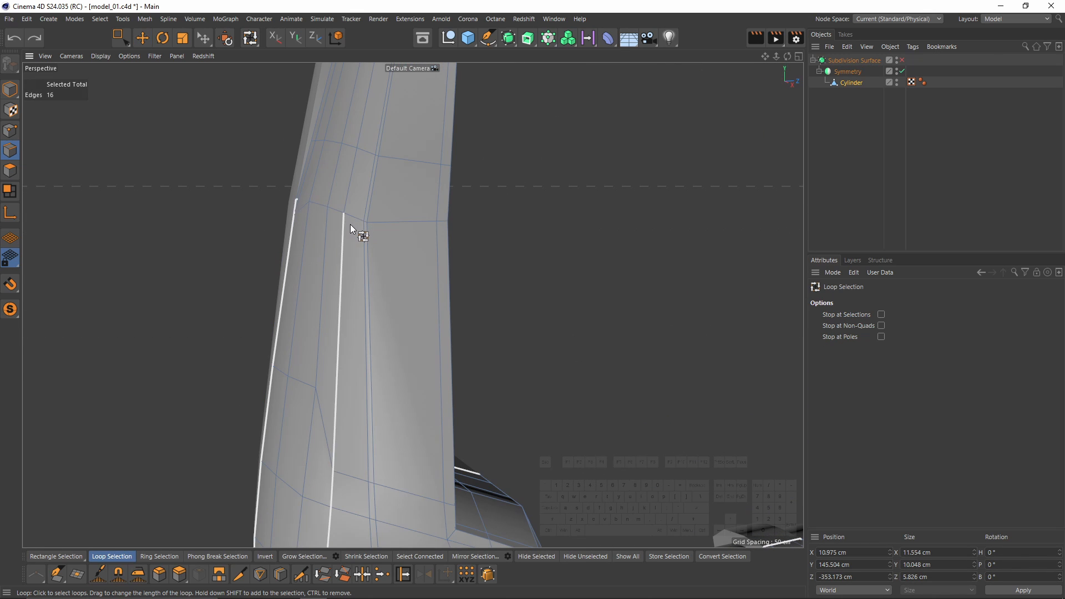
{"action": "key", "text": "9"}
{"action": "right_click_drag", "start_coordinate": [354, 222], "coordinate": [400, 224], "text": "alt"}
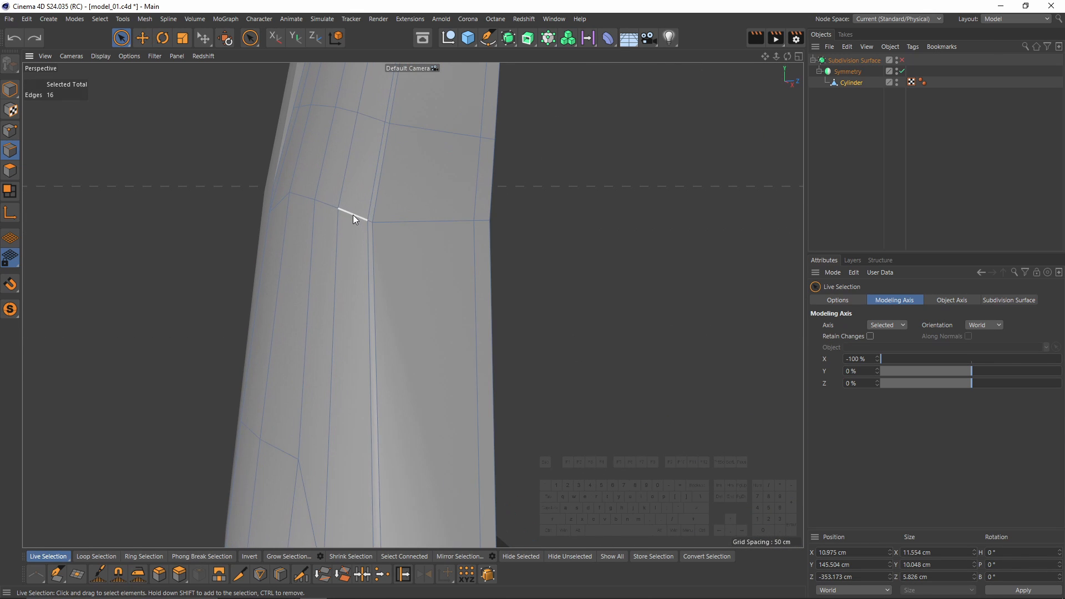
{"action": "left_click", "coordinate": [353, 214]}
{"action": "left_click_drag", "start_coordinate": [354, 217], "coordinate": [465, 249], "text": "alt"}
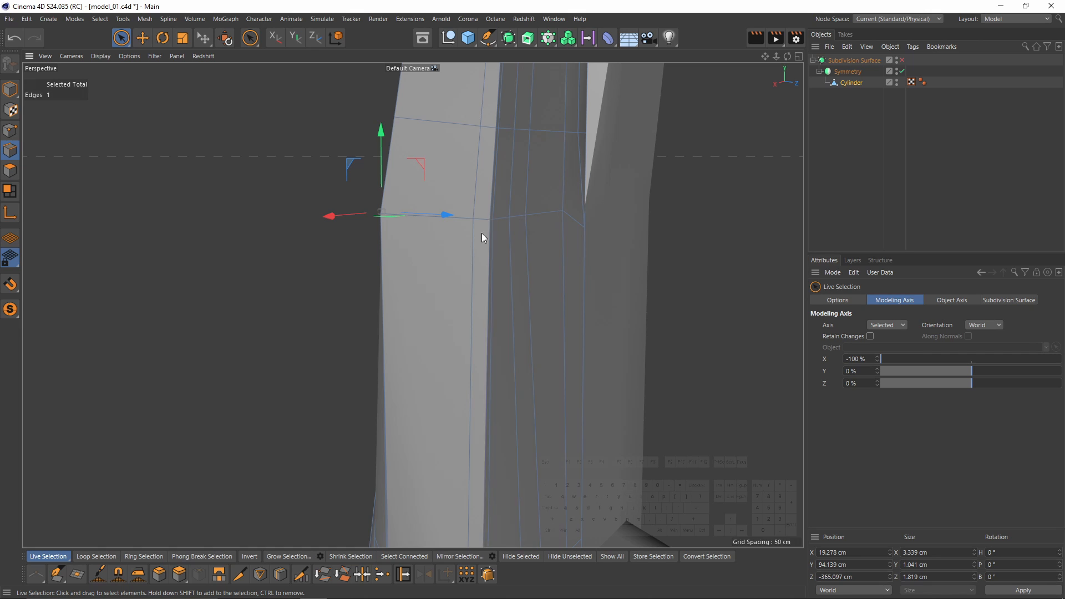
{"action": "key", "text": "e"}
{"action": "left_click", "coordinate": [527, 222]}
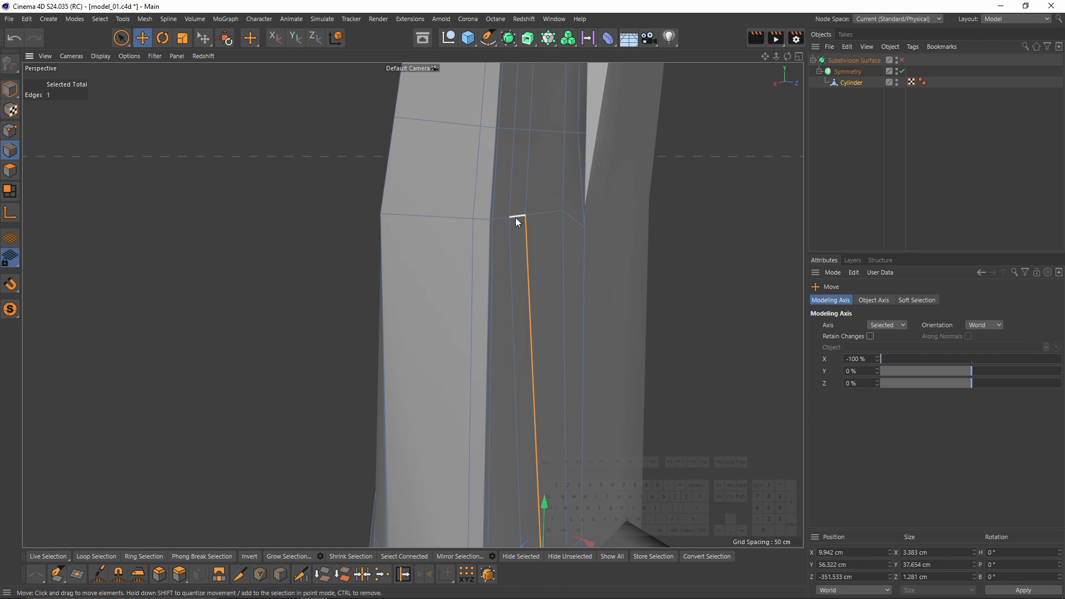
{"action": "left_click_drag", "start_coordinate": [515, 219], "coordinate": [422, 241], "text": "alt"}
{"action": "double_click", "coordinate": [395, 220]}
{"action": "key", "text": "m"}
{"action": "key", "text": "o"}
Check the claw's bend with subdivision smoothing enabled, and restore the unsmoothed mesh with its edge selection.
{"action": "key", "text": "q"}
{"action": "left_click", "coordinate": [590, 203]}
{"action": "left_click_drag", "start_coordinate": [590, 203], "coordinate": [530, 214], "text": "alt"}
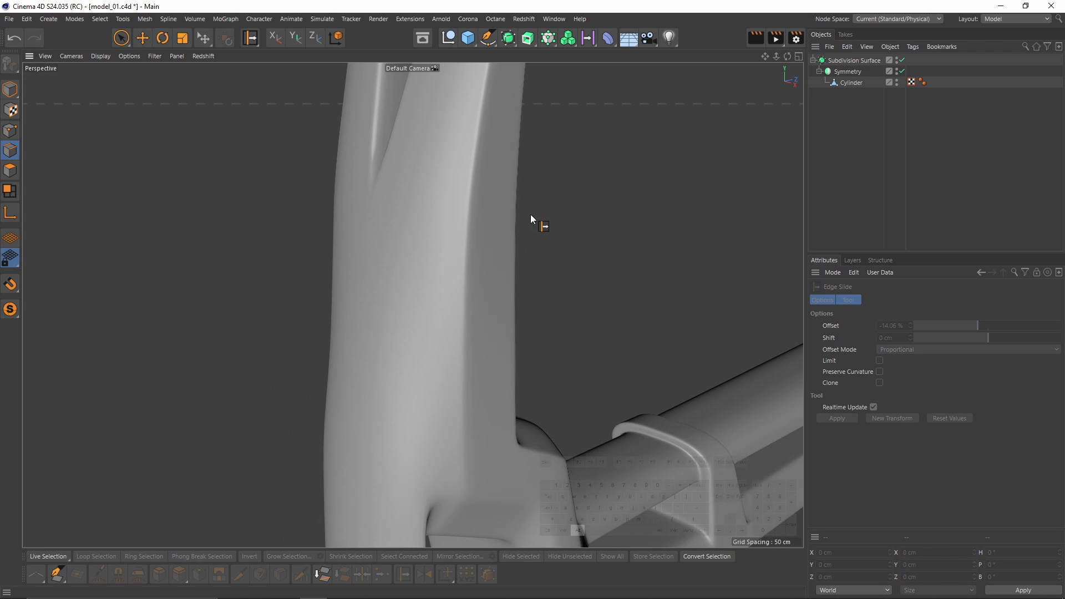
{"action": "key", "text": "ctrl+z"}
{"action": "key", "text": "q"}
Select the neighbouring edge toward the middle of the claw at the bend and slide it by -17.017%.
{"action": "key", "text": "e"}
{"action": "left_click", "coordinate": [408, 198]}
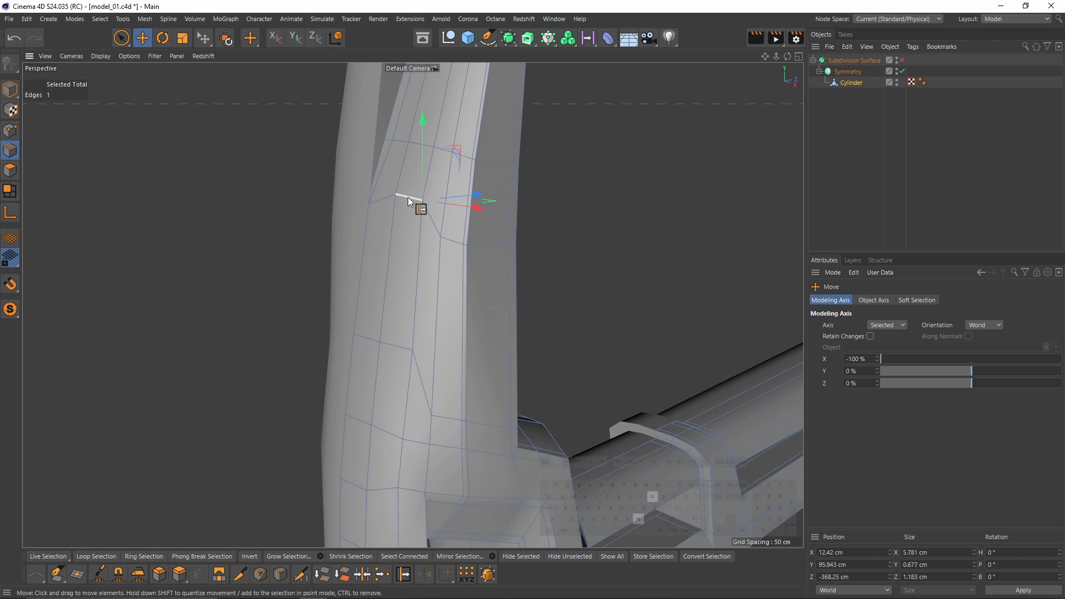
{"action": "key", "text": "m"}
{"action": "key", "text": "o"}
{"action": "left_click_drag", "start_coordinate": [409, 208], "coordinate": [687, 258]}
Examine the smoothed claw, head opening and striking face after the edge adjustments.
{"action": "key", "text": "q"}
{"action": "left_click", "coordinate": [604, 254]}
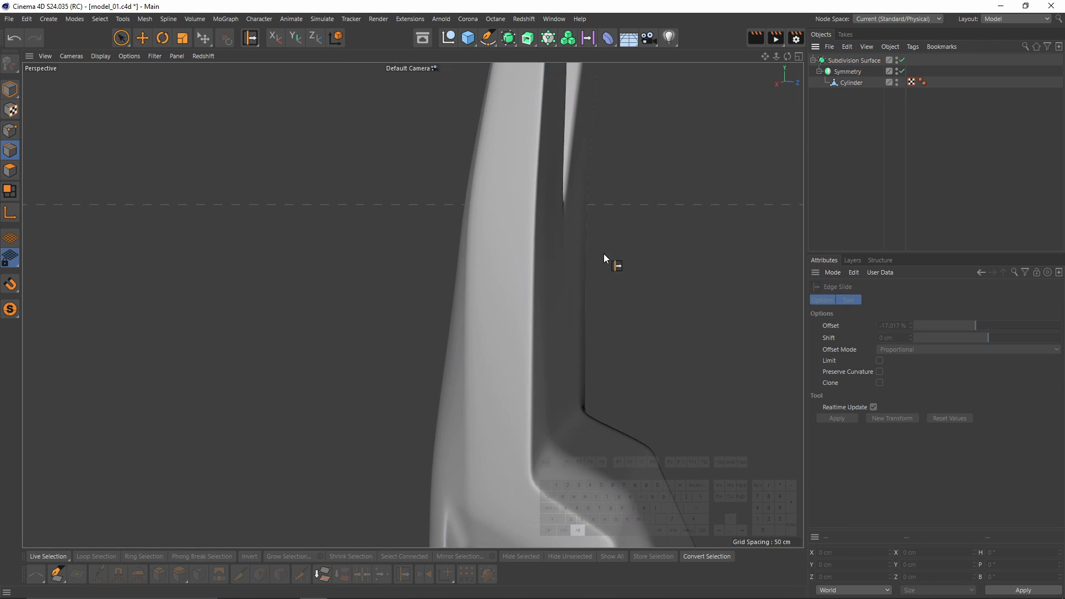
{"action": "left_click_drag", "start_coordinate": [604, 254], "coordinate": [590, 302], "text": "alt"}
{"action": "right_click_drag", "start_coordinate": [590, 302], "coordinate": [546, 355], "text": "alt"}
{"action": "middle_click_drag", "start_coordinate": [546, 355], "coordinate": [557, 269], "text": "alt"}
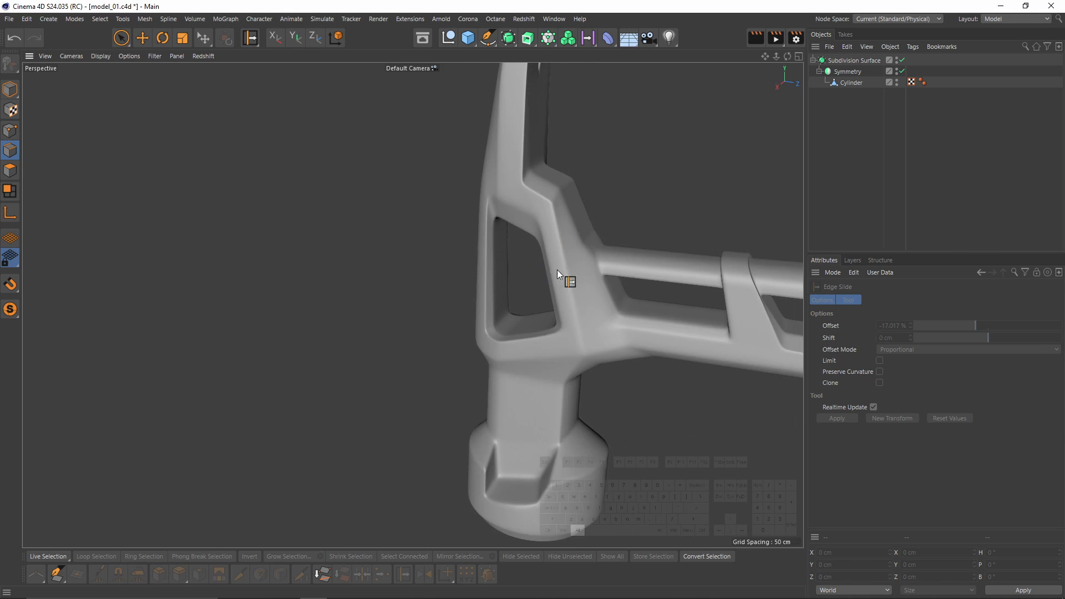
{"action": "left_click_drag", "start_coordinate": [557, 269], "coordinate": [498, 238], "text": "alt"}
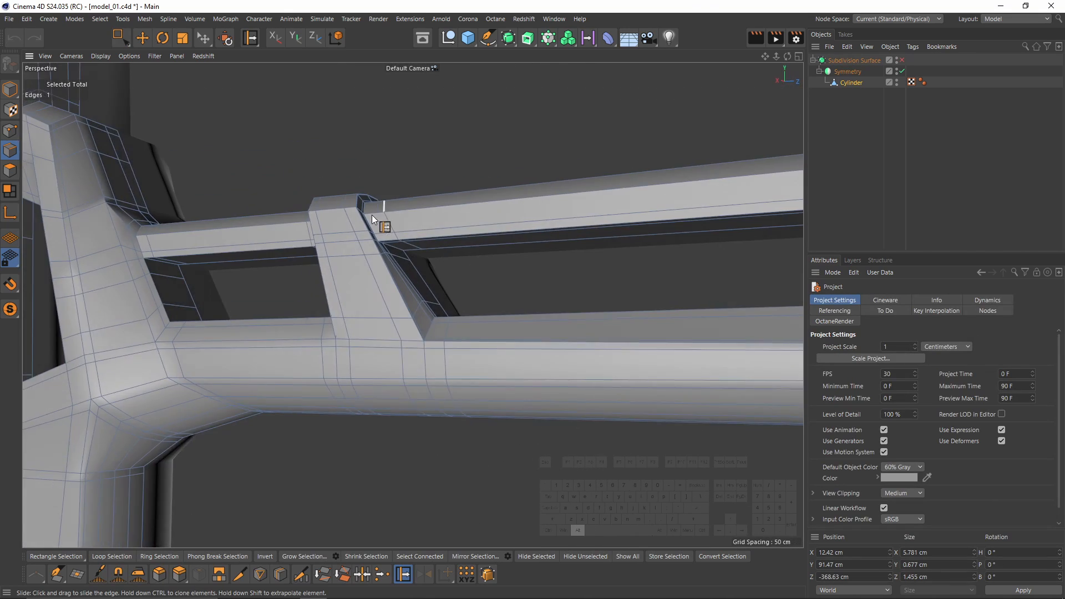
Examine the handle's strut and the cutout behind it, comparing the mesh with the side reference.
{"action": "left_click_drag", "start_coordinate": [372, 214], "coordinate": [393, 225], "text": "alt"}
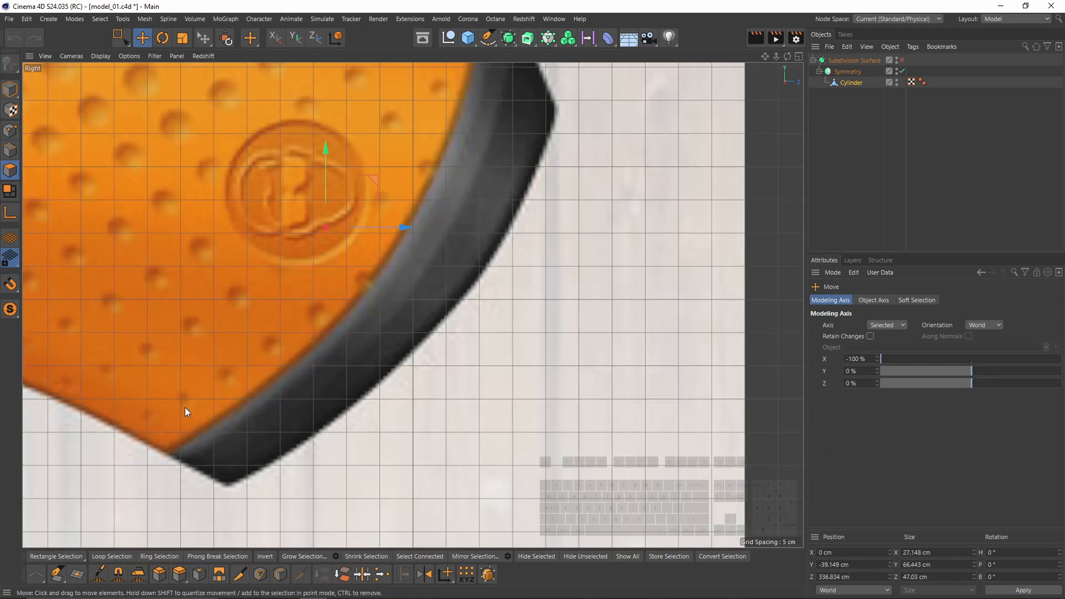
{"action": "scroll", "coordinate": [256, 334], "scroll_direction": "down", "scroll_amount": 5}
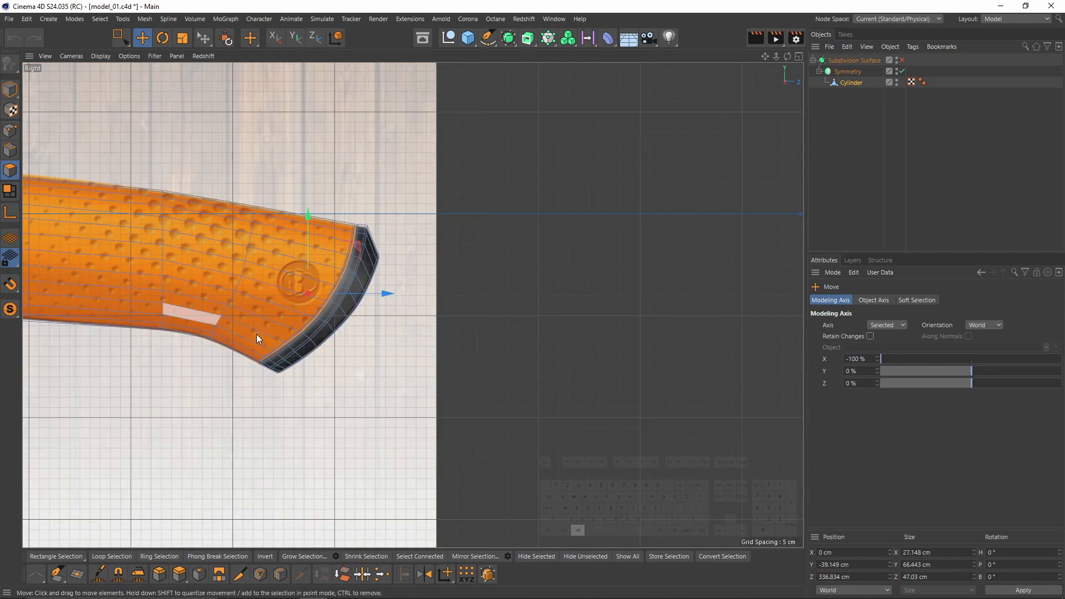
{"action": "scroll", "coordinate": [509, 298], "scroll_direction": "down", "scroll_amount": 5}
{"action": "scroll", "coordinate": [335, 290], "scroll_direction": "up", "scroll_amount": 6}
{"action": "scroll", "coordinate": [291, 185], "scroll_direction": "up", "scroll_amount": 5}
{"action": "middle_click", "coordinate": [288, 167]}
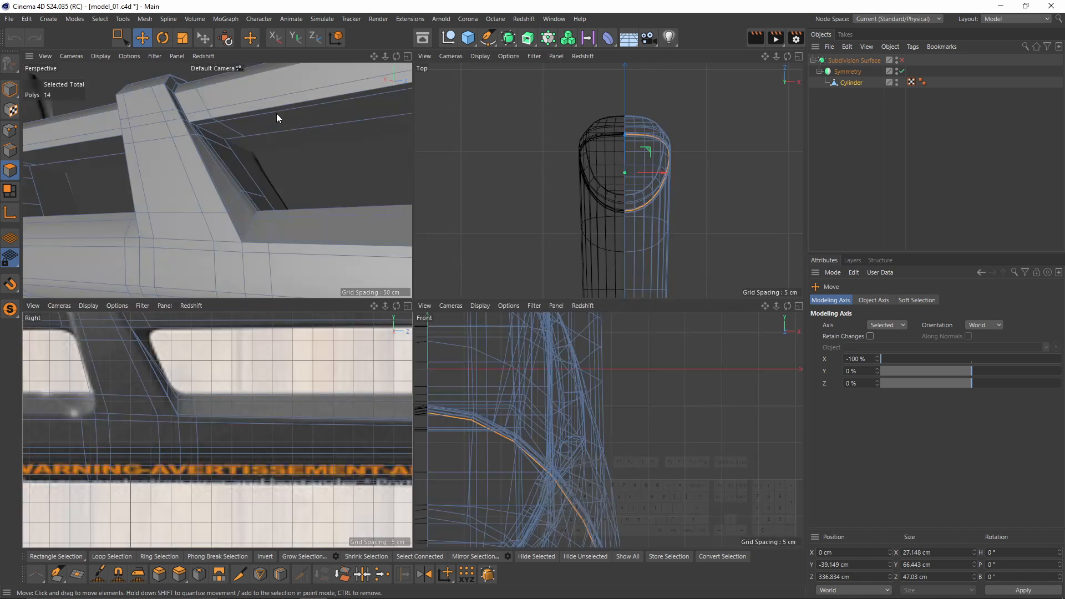
{"action": "middle_click", "coordinate": [289, 139]}
Select the two polygons at the cutout's upper corner behind the strut and move them to about Z -244.4 cm, matching the reference.
{"action": "left_click", "coordinate": [424, 194]}
{"action": "middle_click", "coordinate": [264, 338]}
{"action": "middle_click", "coordinate": [264, 338]}
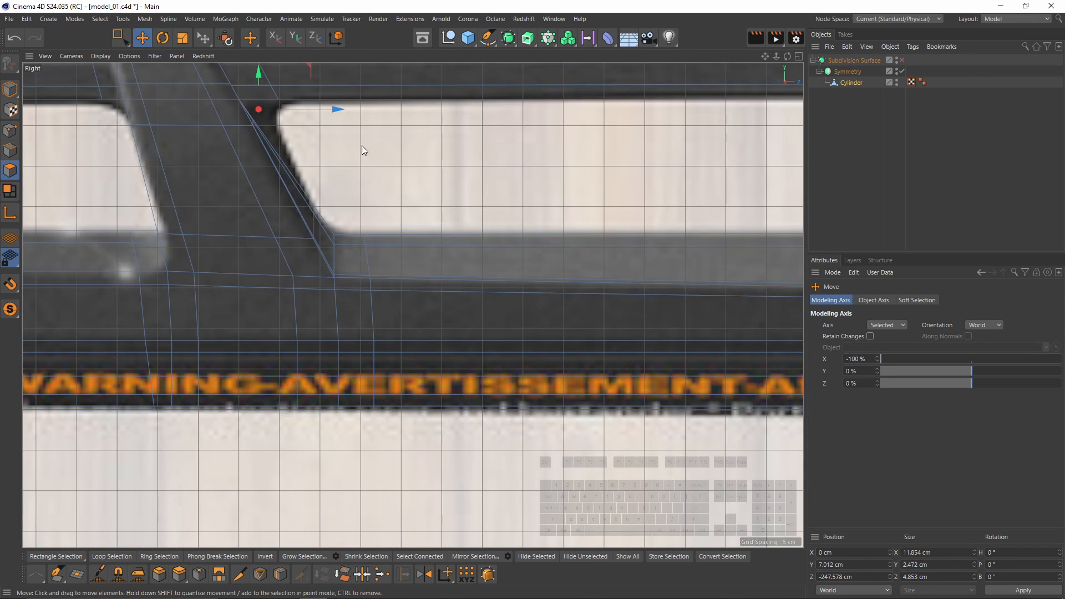
{"action": "left_click_drag", "start_coordinate": [335, 107], "coordinate": [352, 111]}
{"action": "key", "text": "ctrl+z"}
{"action": "middle_click", "coordinate": [353, 111]}
{"action": "middle_click", "coordinate": [298, 184]}
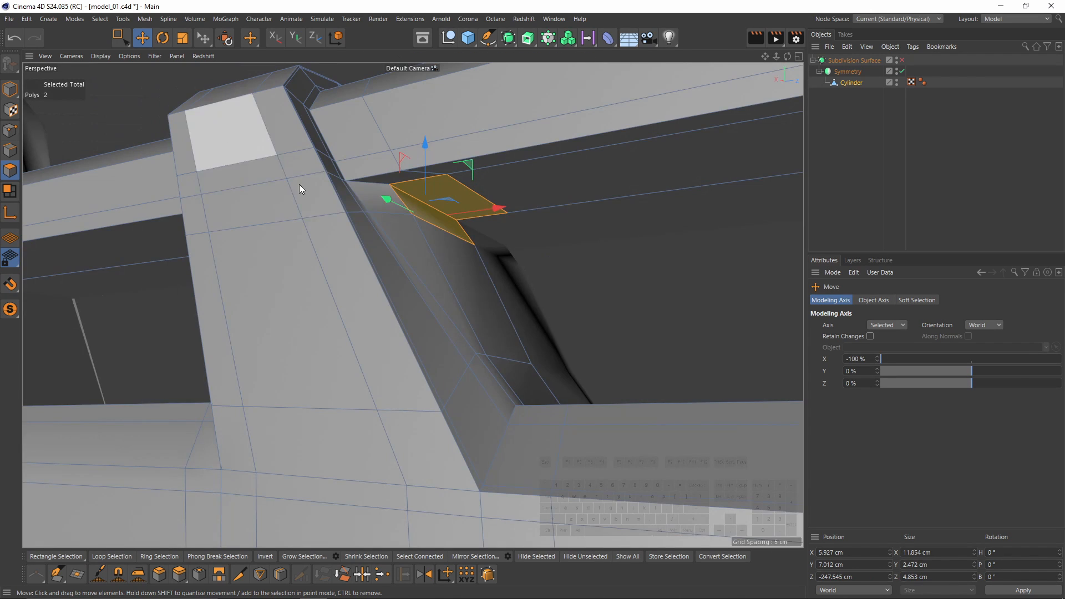
{"action": "middle_click", "coordinate": [493, 278]}
{"action": "middle_click", "coordinate": [305, 306]}
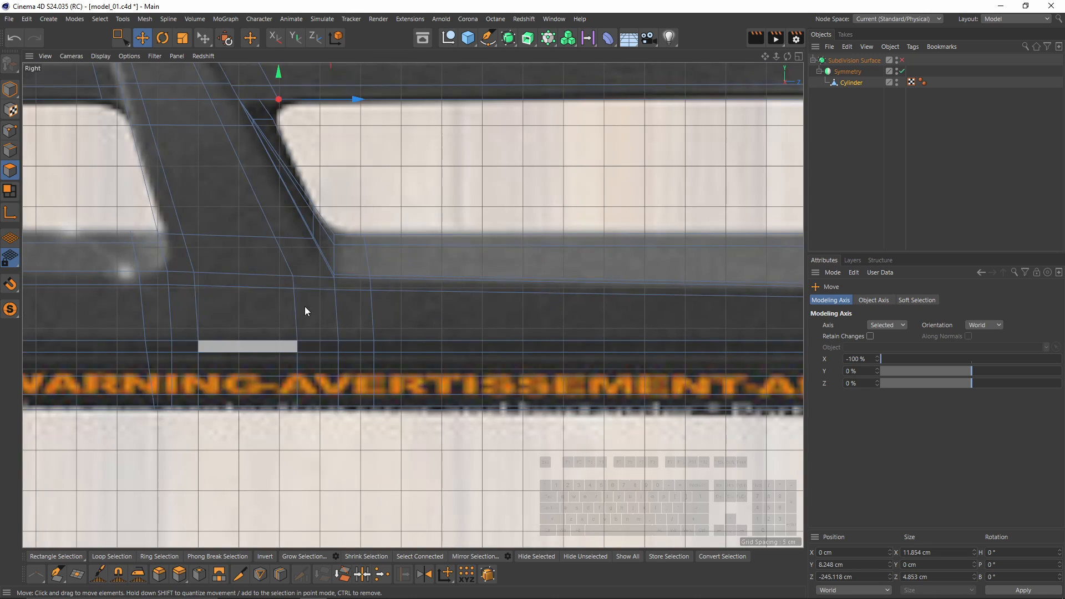
{"action": "left_click_drag", "start_coordinate": [340, 99], "coordinate": [371, 104]}
{"action": "key", "text": "q"}
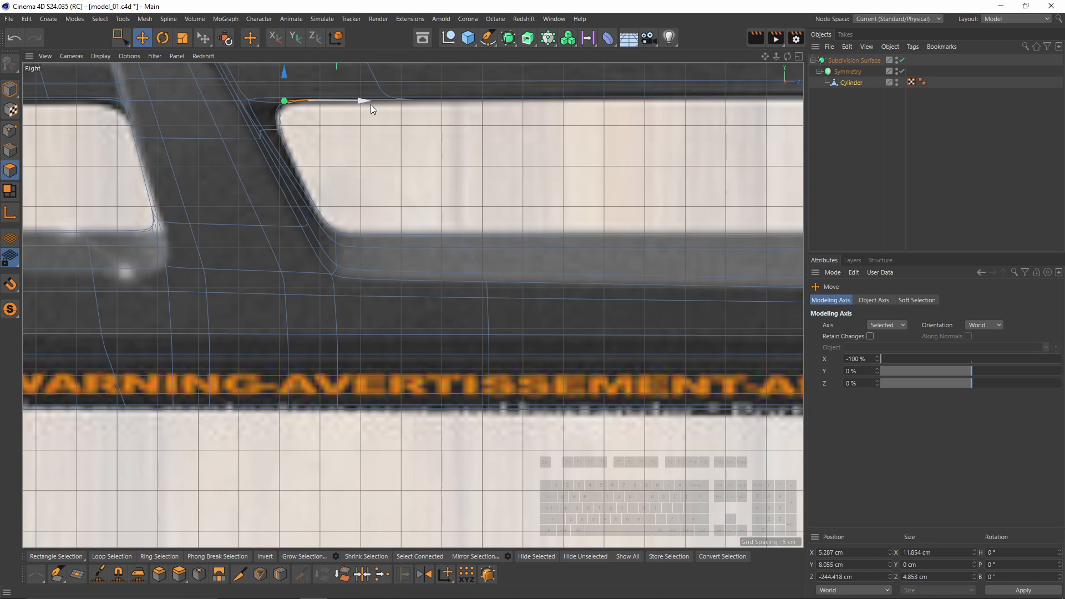
Check the smoothed cutout corner in perspective and undo the recent polygon moves behind the strut.
{"action": "key", "text": "q"}
{"action": "middle_click", "coordinate": [371, 105]}
{"action": "middle_click", "coordinate": [212, 145]}
{"action": "left_click_drag", "start_coordinate": [212, 145], "coordinate": [390, 267], "text": "alt"}
{"action": "key", "text": "q"}
{"action": "left_click", "coordinate": [829, 171]}
{"action": "left_click_drag", "start_coordinate": [461, 267], "coordinate": [401, 148], "text": "alt"}
{"action": "key", "text": "ctrl+z"}
{"action": "key", "text": "ctrl+z"}
{"action": "key", "text": "ctrl+z"}
{"action": "key", "text": "ctrl+z"}
{"action": "key", "text": "ctrl+z"}
Line-cut a new edge close to the strut's rear edge, from the cutout's upper corner down to its lower corner.
{"action": "key", "text": "k"}
{"action": "key", "text": "k"}
{"action": "scroll", "coordinate": [400, 143], "scroll_direction": "up", "scroll_amount": 2}
{"action": "left_click", "coordinate": [399, 139]}
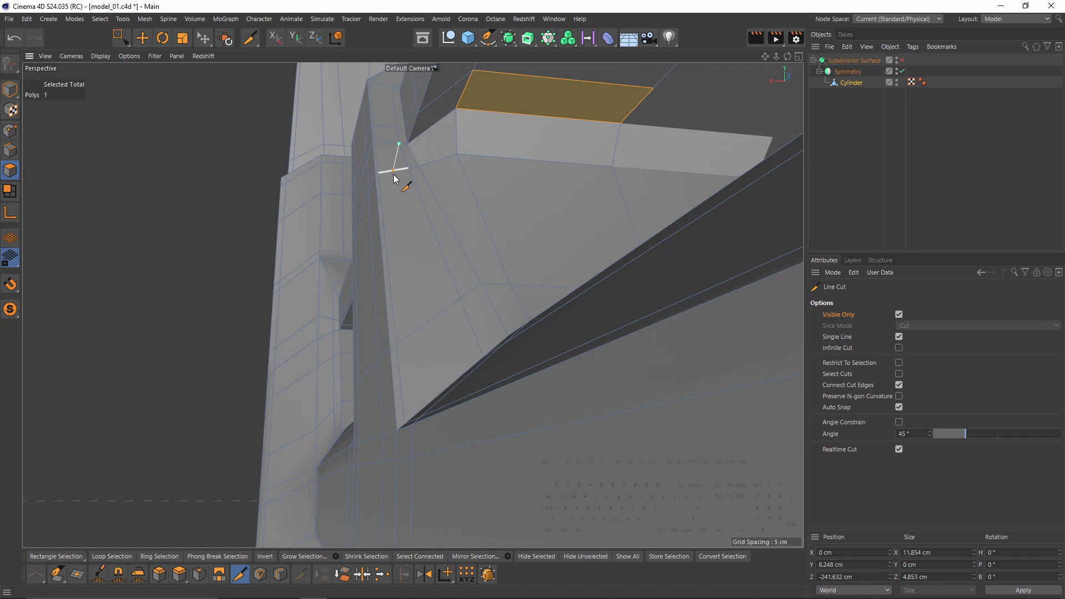
{"action": "left_click_drag", "start_coordinate": [405, 192], "coordinate": [411, 240], "text": "alt"}
{"action": "left_click", "coordinate": [428, 462]}
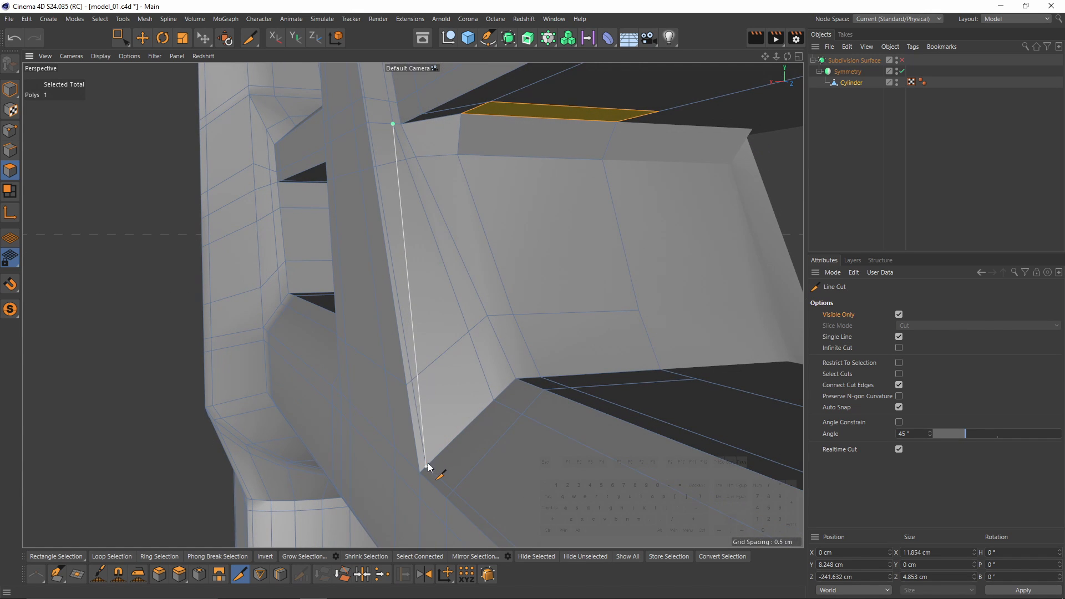
{"action": "key", "text": "e"}
In point mode, slide the new cut's lower point inward along the cross edge on the strut's side face.
{"action": "left_click", "coordinate": [17, 132]}
{"action": "key", "text": "h"}
{"action": "scroll", "coordinate": [382, 352], "scroll_direction": "up", "scroll_amount": 4}
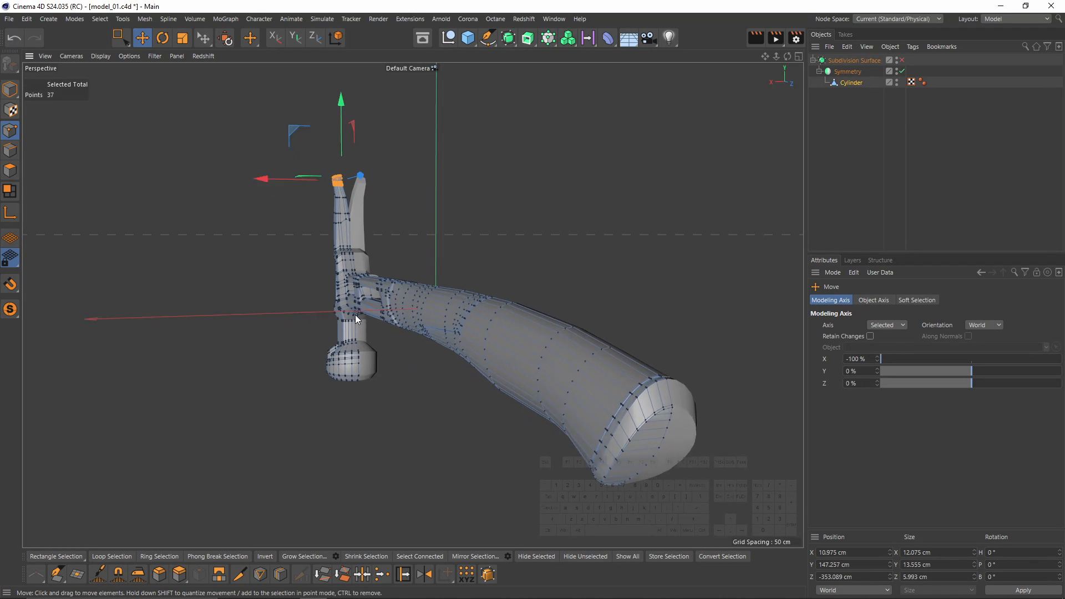
{"action": "key", "text": "s"}
{"action": "middle_click_drag", "start_coordinate": [330, 255], "coordinate": [359, 181], "text": "alt"}
{"action": "scroll", "coordinate": [366, 191], "scroll_direction": "down", "scroll_amount": 4}
{"action": "middle_click_drag", "start_coordinate": [383, 266], "coordinate": [472, 186], "text": "alt"}
{"action": "scroll", "coordinate": [472, 185], "scroll_direction": "down", "scroll_amount": 6}
{"action": "middle_click_drag", "start_coordinate": [433, 338], "coordinate": [493, 160], "text": "alt"}
{"action": "scroll", "coordinate": [617, 378], "scroll_direction": "up", "scroll_amount": 4}
{"action": "middle_click_drag", "start_coordinate": [583, 332], "coordinate": [537, 343], "text": "alt"}
{"action": "scroll", "coordinate": [538, 344], "scroll_direction": "up", "scroll_amount": 2}
{"action": "key", "text": "m"}
{"action": "key", "text": "o"}
{"action": "scroll", "coordinate": [525, 350], "scroll_direction": "up", "scroll_amount": 3}
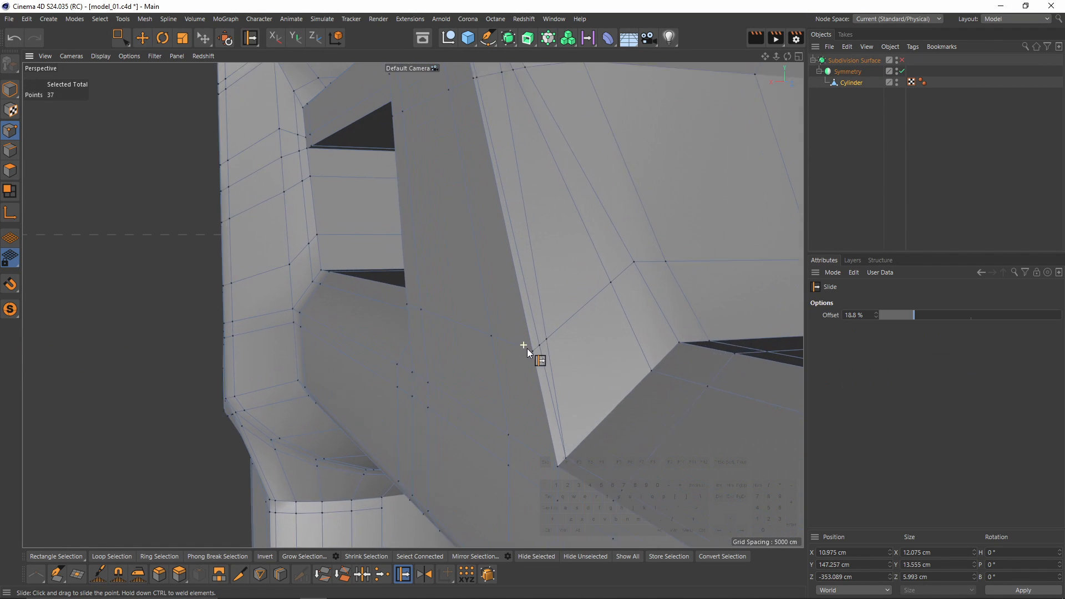
{"action": "left_click_drag", "start_coordinate": [548, 338], "coordinate": [581, 324], "text": "ctrl"}
Line-cut a second edge down the cutout's end face, from its upper inner point to the lower inner corner.
{"action": "scroll", "coordinate": [581, 324], "scroll_direction": "down", "scroll_amount": 2}
{"action": "middle_click_drag", "start_coordinate": [575, 299], "coordinate": [538, 363], "text": "alt"}
{"action": "left_click_drag", "start_coordinate": [537, 362], "coordinate": [443, 238], "text": "alt"}
{"action": "key", "text": "k"}
{"action": "key", "text": "k"}
{"action": "left_click", "coordinate": [401, 211]}
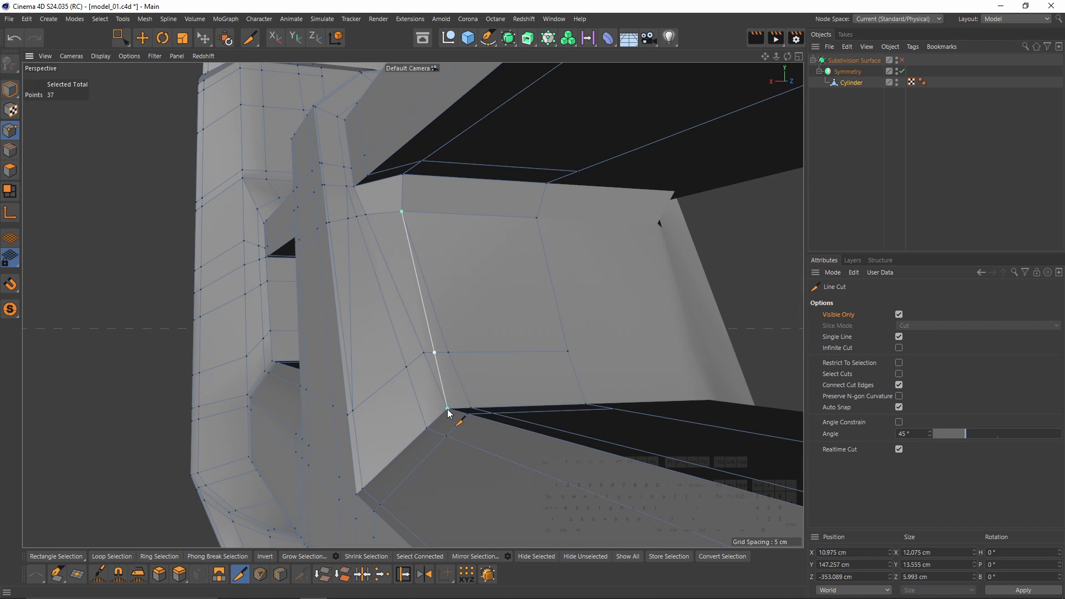
{"action": "left_click", "coordinate": [448, 411]}
{"action": "key", "text": "e"}
Slide the point at the cutout's upper corner 100% along its edge toward the strut.
{"action": "mouse_move", "coordinate": [440, 357]}
{"action": "left_mouse_down", "text": "alt"}
{"action": "mouse_move", "coordinate": [433, 368]}
{"action": "mouse_move", "coordinate": [450, 352]}
{"action": "mouse_move", "coordinate": [438, 359]}
{"action": "left_mouse_up", "text": "alt"}
{"action": "key", "text": "m"}
{"action": "key", "text": "o"}
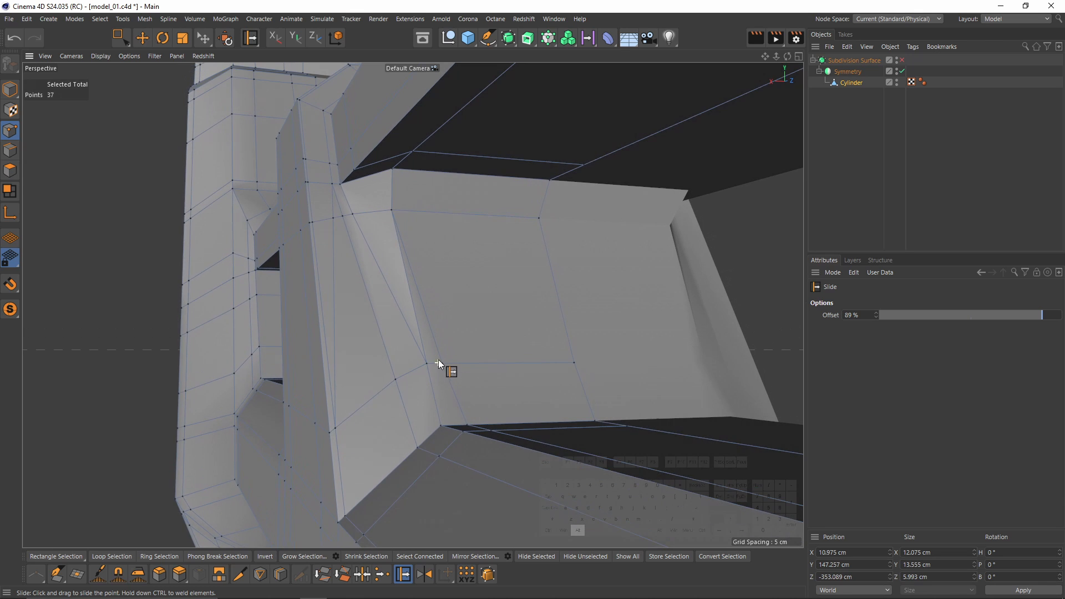
{"action": "left_click_drag", "start_coordinate": [353, 219], "coordinate": [350, 221], "text": "alt"}
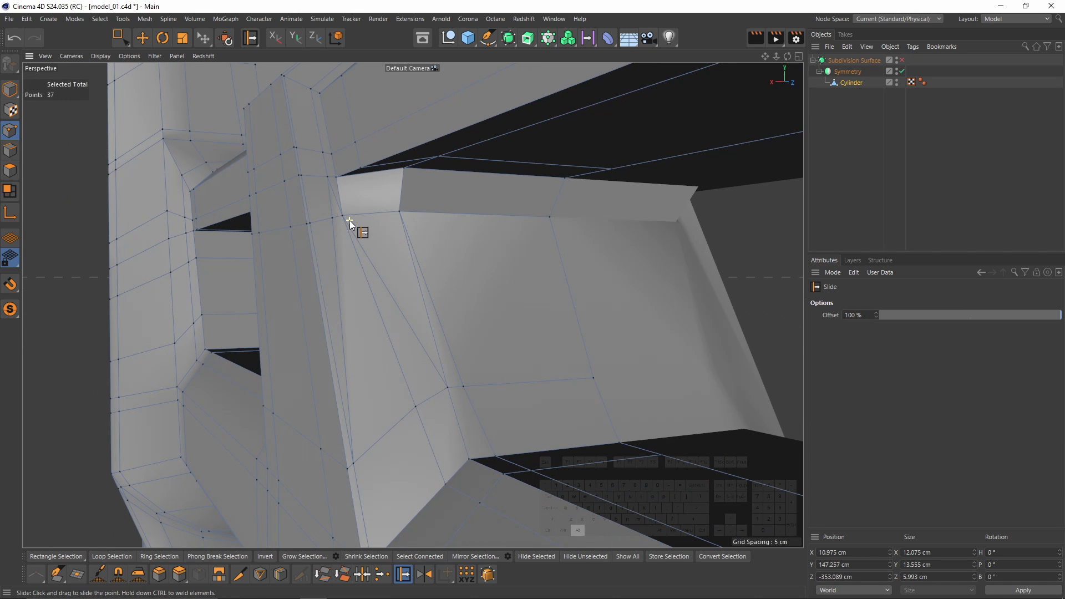
Dissolve the diagonal edge running from the strut-side upper corner across the strut's inner side face.
{"action": "left_click", "coordinate": [10, 150]}
{"action": "key", "text": "e"}
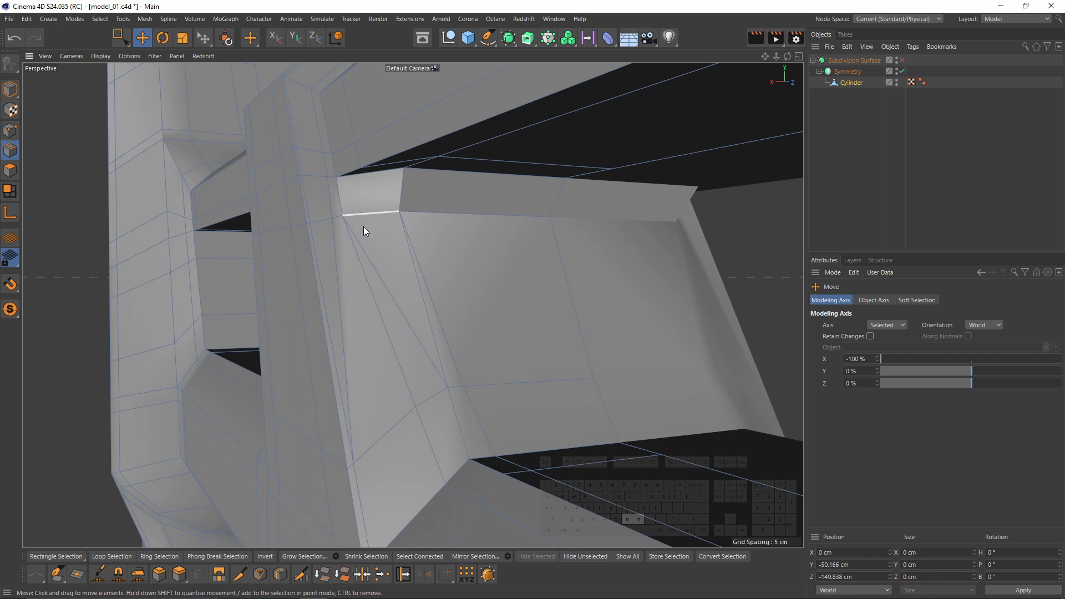
{"action": "left_click", "coordinate": [411, 321]}
{"action": "key", "text": "ctrl+BackSpace"}
{"action": "middle_click_drag", "start_coordinate": [468, 325], "coordinate": [414, 323], "text": "alt"}
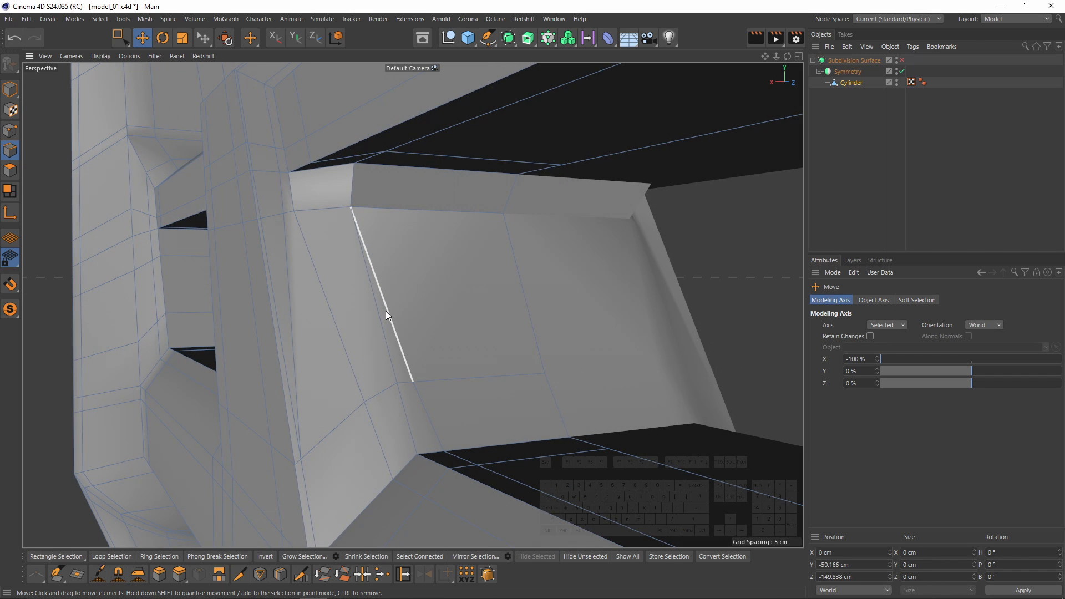
Try a cross cut from the strut's rear edge over the side face to the end face's first edge.
{"action": "key", "text": "k"}
{"action": "key", "text": "k"}
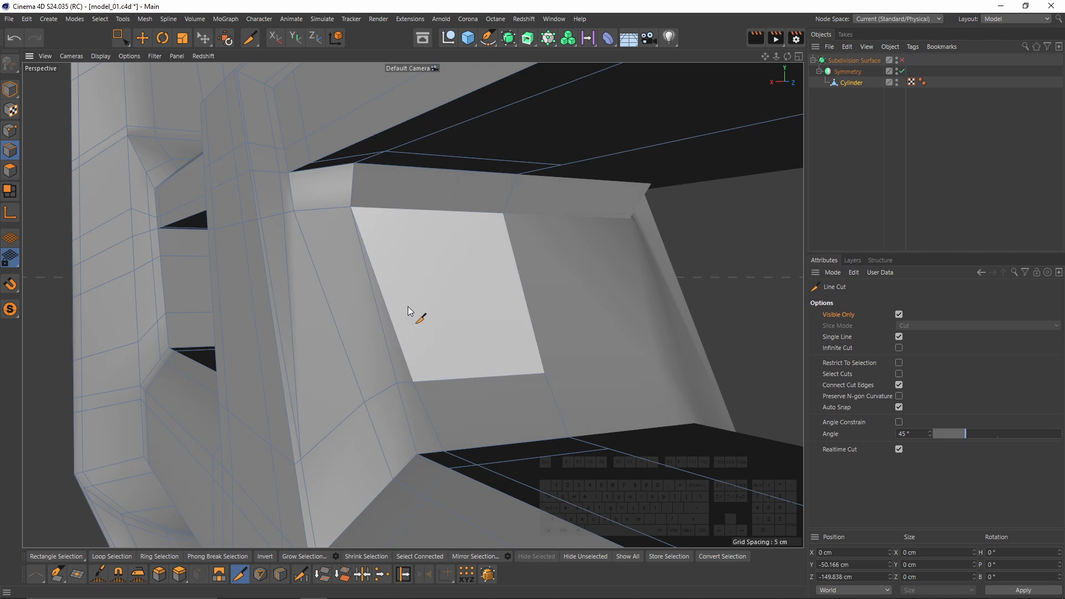
{"action": "middle_click_drag", "start_coordinate": [397, 312], "coordinate": [427, 302], "text": "alt"}
{"action": "scroll", "coordinate": [352, 355], "scroll_direction": "up", "scroll_amount": 2}
{"action": "left_click_drag", "start_coordinate": [352, 355], "coordinate": [347, 322], "text": "alt"}
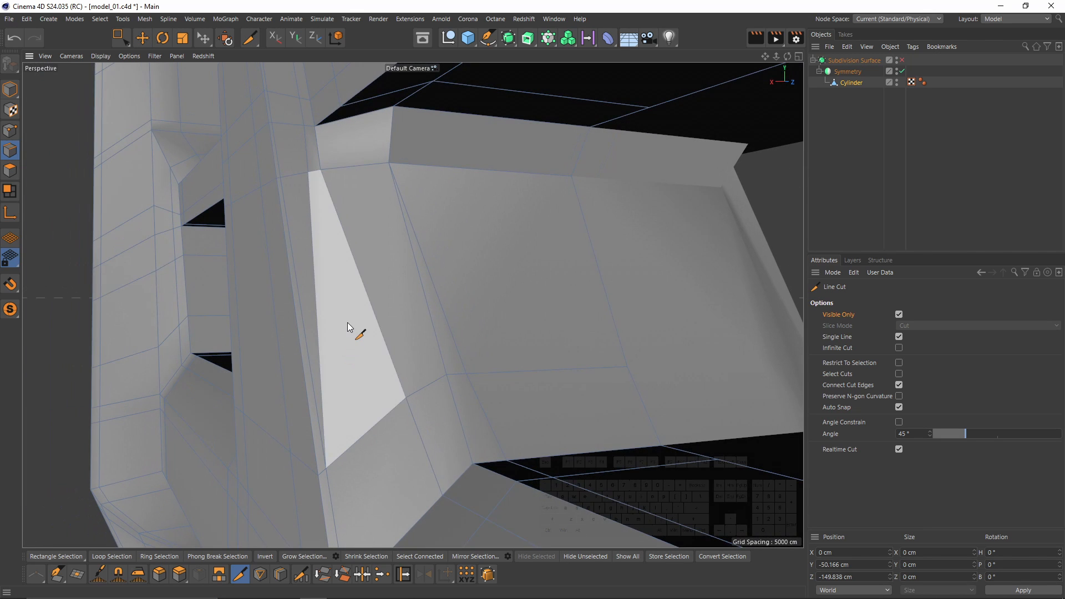
{"action": "left_click", "coordinate": [316, 317]}
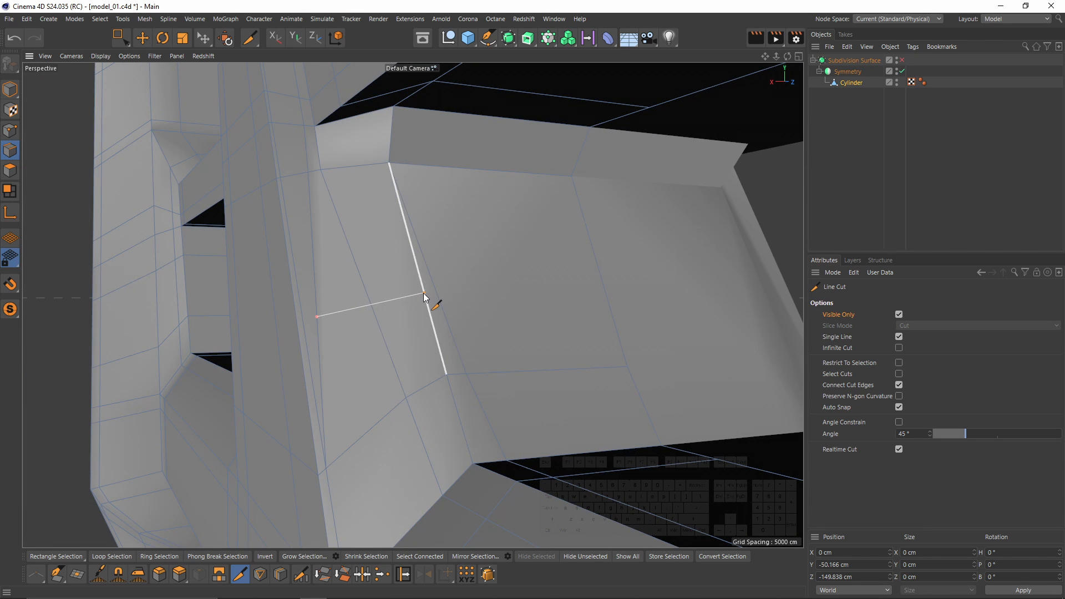
{"action": "left_click", "coordinate": [424, 293]}
Try sliding the cross cut's points, check the smoothed cutout corner, and undo the slide and the cut.
{"action": "key", "text": "m"}
{"action": "key", "text": "o"}
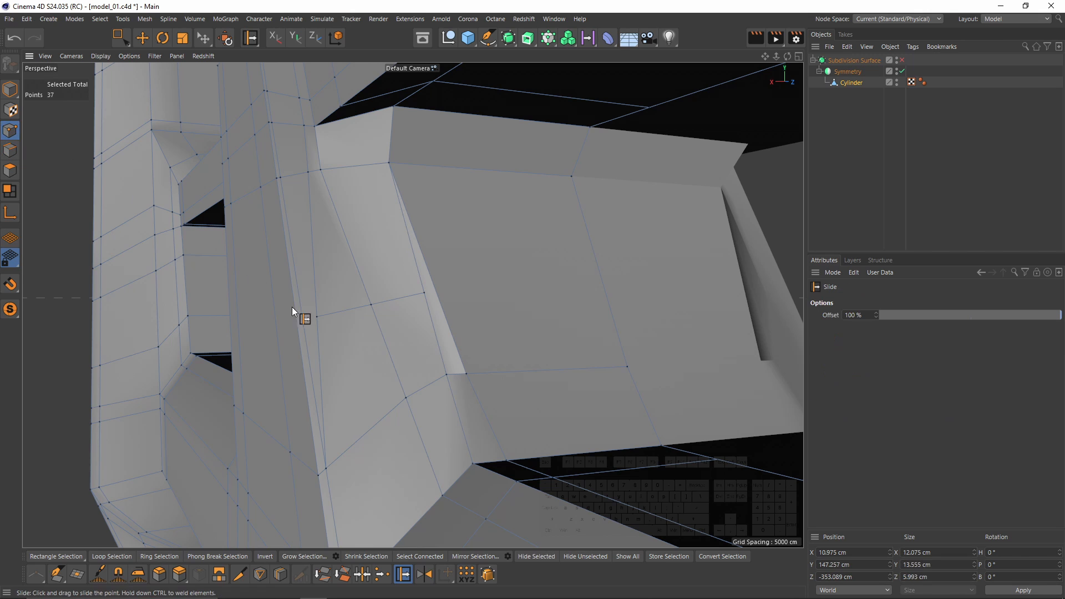
{"action": "left_click_drag", "start_coordinate": [316, 316], "coordinate": [447, 372]}
{"action": "right_click_drag", "start_coordinate": [447, 372], "coordinate": [420, 362], "text": "alt"}
{"action": "key", "text": "q"}
{"action": "left_click_drag", "start_coordinate": [419, 361], "coordinate": [439, 329], "text": "alt"}
{"action": "left_click", "coordinate": [962, 137]}
{"action": "right_click_drag", "start_coordinate": [440, 329], "coordinate": [412, 318], "text": "alt"}
{"action": "mouse_move", "coordinate": [411, 319]}
{"action": "left_mouse_down", "text": "alt"}
{"action": "mouse_move", "coordinate": [345, 306]}
{"action": "mouse_move", "coordinate": [447, 322]}
{"action": "mouse_move", "coordinate": [421, 305]}
{"action": "left_mouse_up", "text": "alt"}
{"action": "right_click_drag", "start_coordinate": [422, 305], "coordinate": [458, 243], "text": "alt"}
{"action": "left_click_drag", "start_coordinate": [458, 243], "coordinate": [364, 382], "text": "alt"}
{"action": "key", "text": "ctrl+z"}
{"action": "key", "text": "ctrl+z"}
Start a line cut at the end face's lower cross edge and carry it up over the cutout's upper rim.
{"action": "key", "text": "k"}
{"action": "key", "text": "k"}
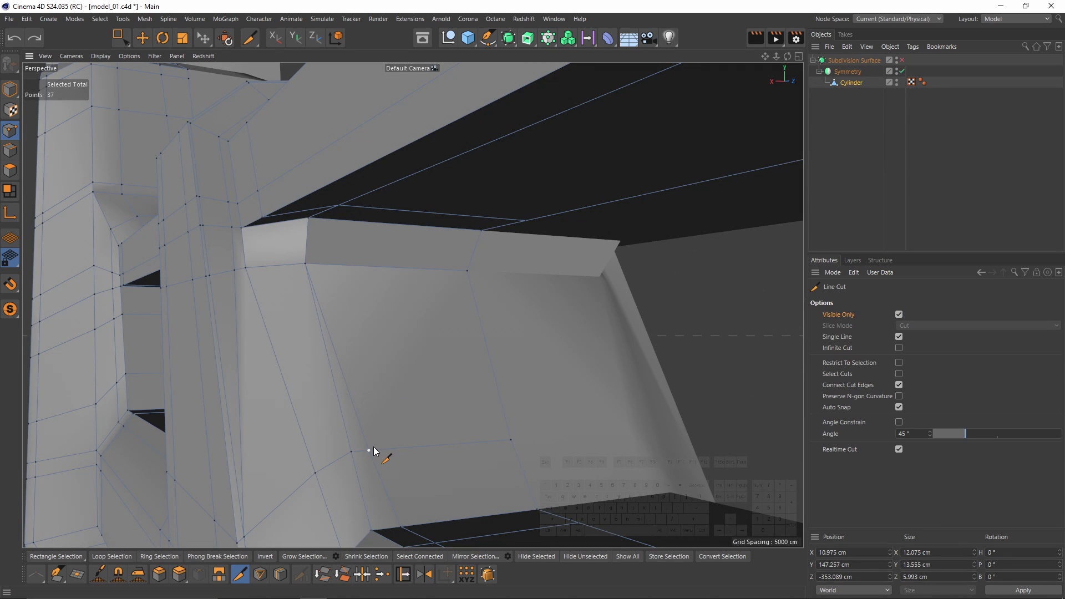
{"action": "left_click", "coordinate": [371, 445]}
{"action": "left_click_drag", "start_coordinate": [371, 445], "coordinate": [352, 324], "text": "alt"}
{"action": "left_click", "coordinate": [349, 307]}
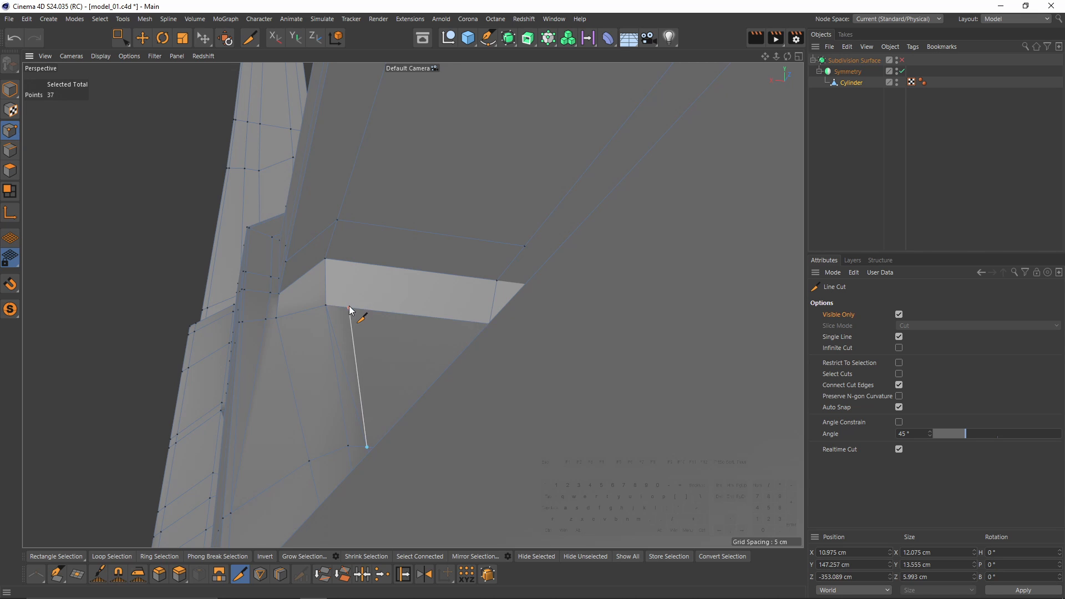
{"action": "left_click", "coordinate": [346, 261]}
{"action": "left_click", "coordinate": [361, 224]}
Continue the cut along the upper bar's underside and end it on the long edge running down the handle.
{"action": "left_click_drag", "start_coordinate": [360, 223], "coordinate": [388, 236], "text": "alt"}
{"action": "key", "text": "q"}
{"action": "key", "text": "q"}
{"action": "left_click", "coordinate": [364, 225]}
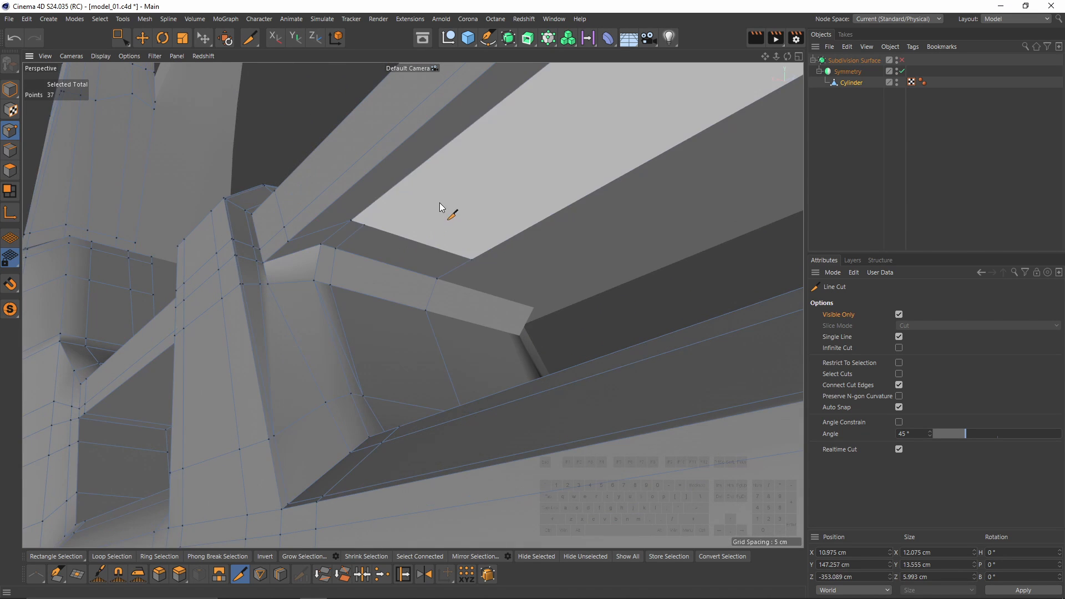
{"action": "left_click_drag", "start_coordinate": [442, 207], "coordinate": [350, 259], "text": "alt"}
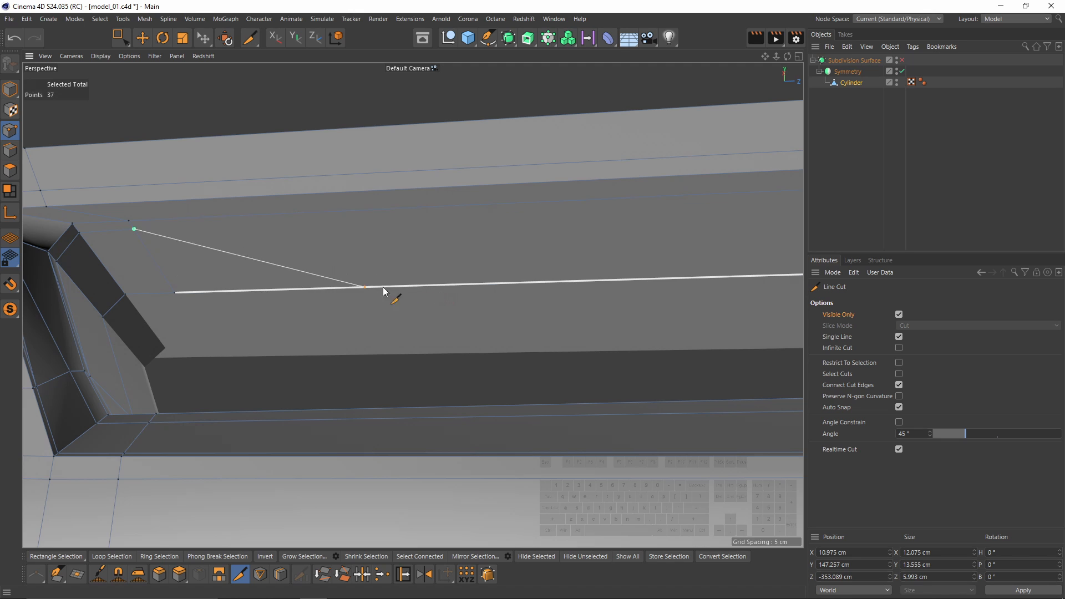
{"action": "left_click", "coordinate": [418, 287]}
{"action": "key", "text": "e"}
Examine the cutout corner in the side and perspective views, toggling between smoothed and unsmoothed mesh.
{"action": "middle_click", "coordinate": [411, 292]}
{"action": "left_click_drag", "start_coordinate": [388, 267], "coordinate": [300, 227], "text": "alt"}
{"action": "middle_click", "coordinate": [249, 218]}
{"action": "left_click_drag", "start_coordinate": [379, 222], "coordinate": [444, 295], "text": "alt"}
{"action": "key", "text": "q"}
{"action": "key", "text": "q"}
{"action": "key", "text": "q"}
{"action": "key", "text": "ctrl+z"}
{"action": "key", "text": "ctrl+z"}
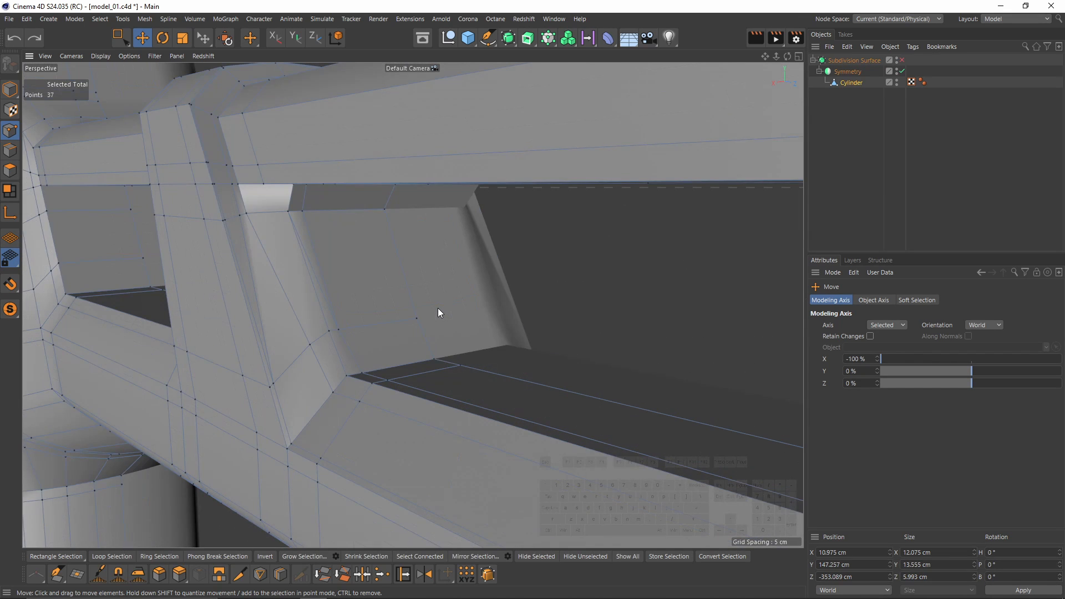
Dissolve the leftover edge on the cutout's inner face beside the strut.
{"action": "scroll", "coordinate": [326, 301], "scroll_direction": "up", "scroll_amount": 3}
{"action": "left_click", "coordinate": [10, 151]}
{"action": "mouse_move", "coordinate": [304, 285]}
{"action": "left_mouse_down", "text": "alt"}
{"action": "mouse_move", "coordinate": [297, 276]}
{"action": "mouse_move", "coordinate": [306, 282]}
{"action": "mouse_move", "coordinate": [298, 299]}
{"action": "left_mouse_up", "text": "alt"}
{"action": "left_click", "coordinate": [320, 284]}
{"action": "key", "text": "ctrl+Delete"}
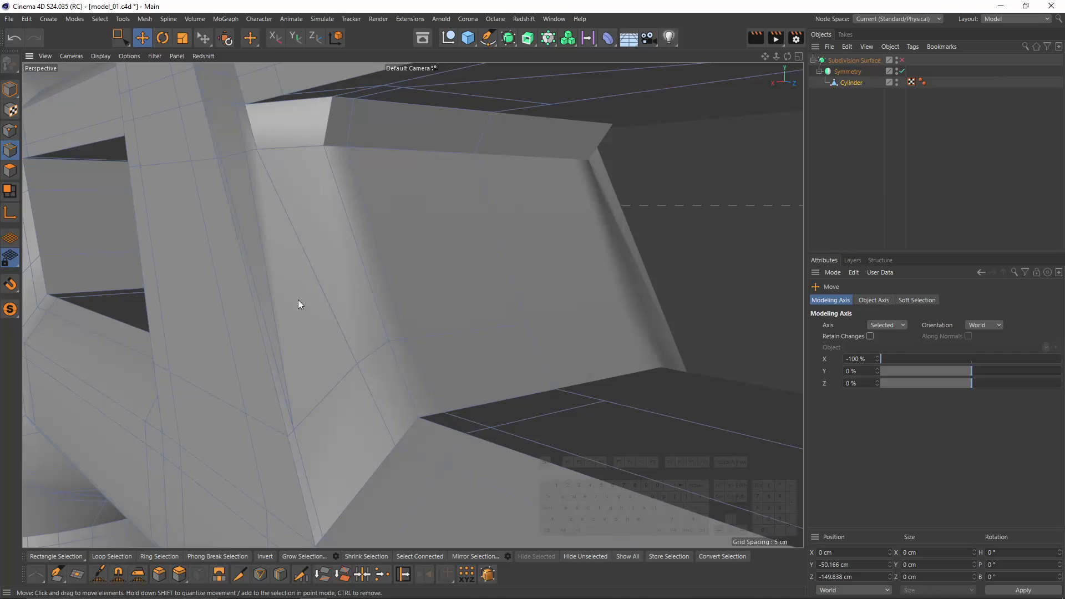
Line-cut a horizontal edge from the strut's rear edge across the side face and onto the cutout's end face.
{"action": "key", "text": "k"}
{"action": "key", "text": "k"}
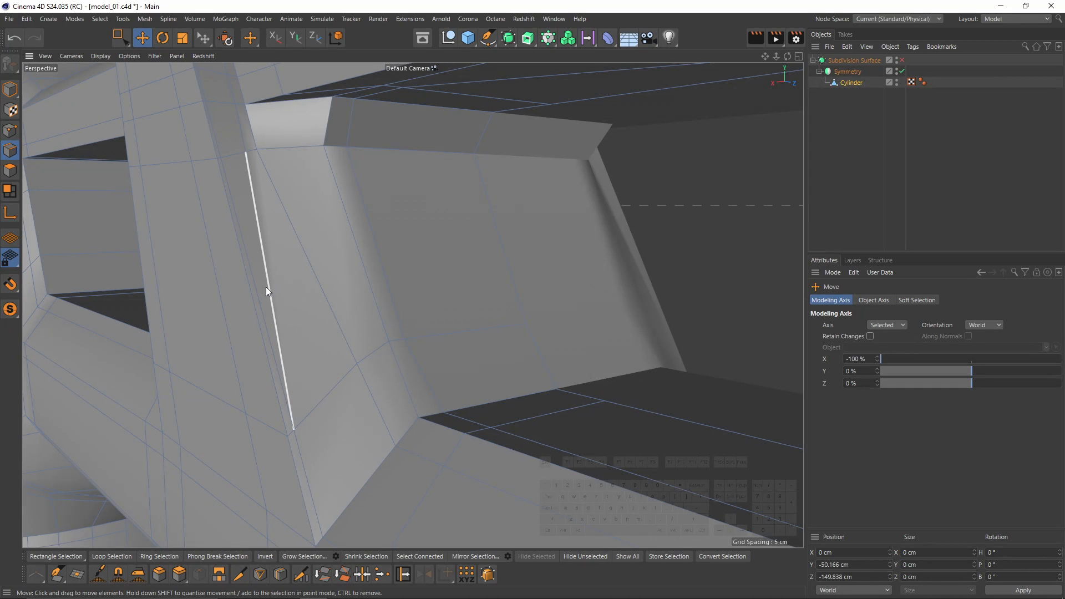
{"action": "left_click", "coordinate": [274, 263]}
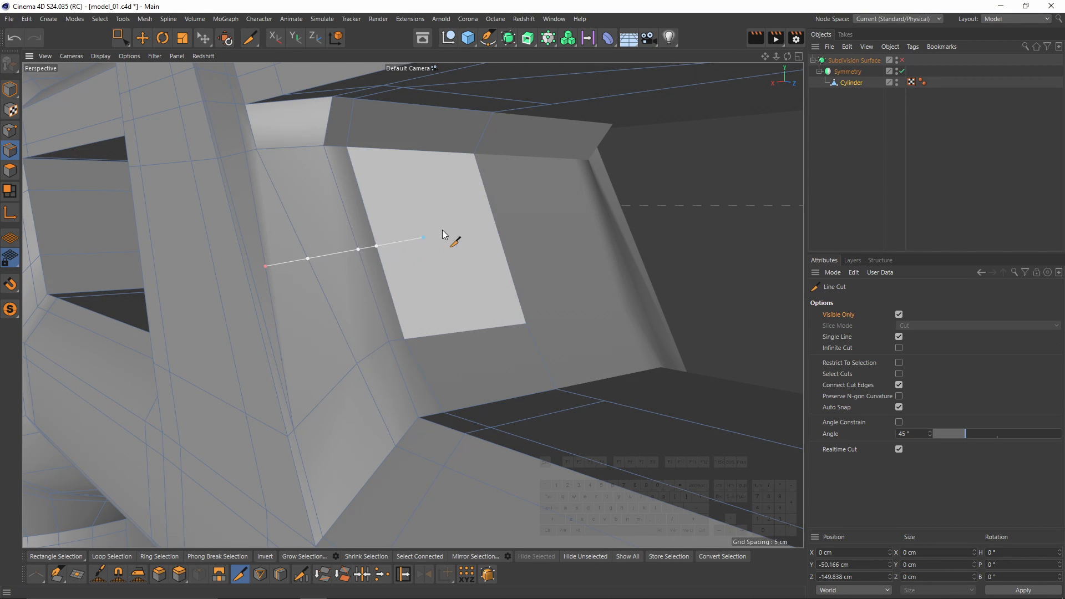
{"action": "left_click", "coordinate": [535, 238]}
{"action": "key", "text": "9"}
Slide the cross cut's strut-side point inward by 33.7%.
{"action": "left_click", "coordinate": [12, 134]}
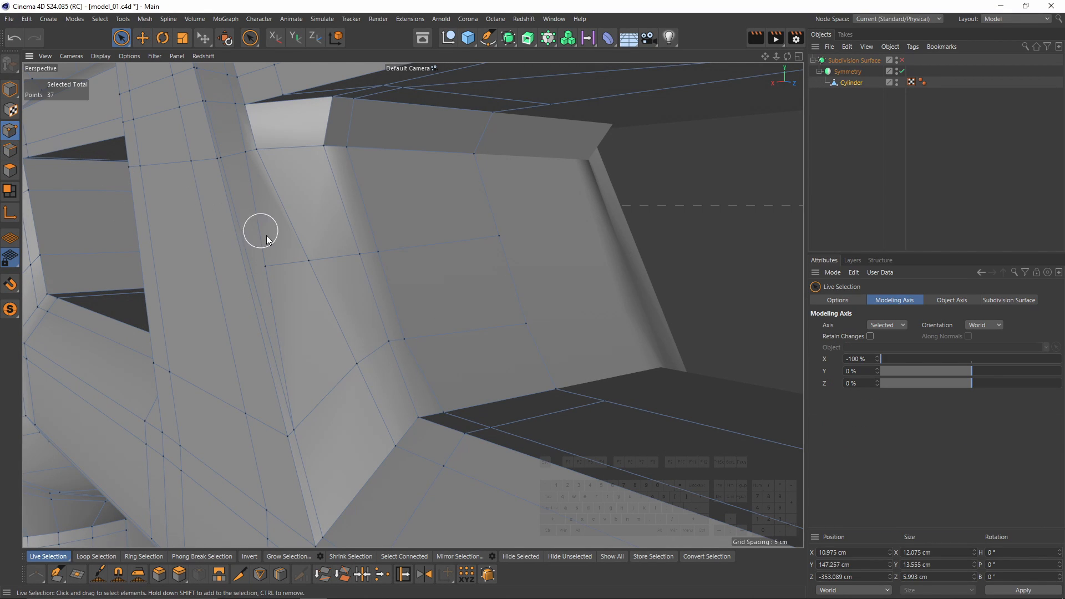
{"action": "key", "text": "m"}
{"action": "key", "text": "o"}
{"action": "left_click_drag", "start_coordinate": [264, 266], "coordinate": [274, 266]}
{"action": "left_click_drag", "start_coordinate": [290, 277], "coordinate": [311, 265], "text": "alt"}
{"action": "left_click_drag", "start_coordinate": [311, 265], "coordinate": [298, 301], "text": "alt"}
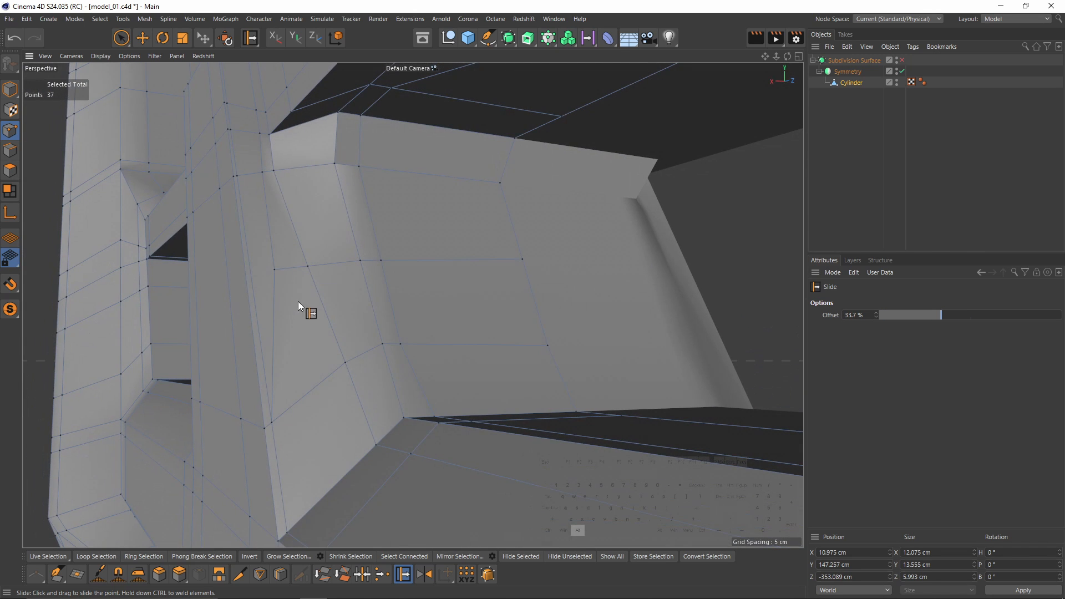
Compare the smoothed cutout behind the strut with the side reference.
{"action": "key", "text": "q"}
{"action": "left_click", "coordinate": [854, 211]}
{"action": "left_click_drag", "start_coordinate": [383, 308], "coordinate": [494, 318], "text": "alt"}
{"action": "middle_click", "coordinate": [494, 318]}
{"action": "middle_click", "coordinate": [344, 347]}
{"action": "middle_click_drag", "start_coordinate": [317, 127], "coordinate": [349, 224], "text": "alt"}
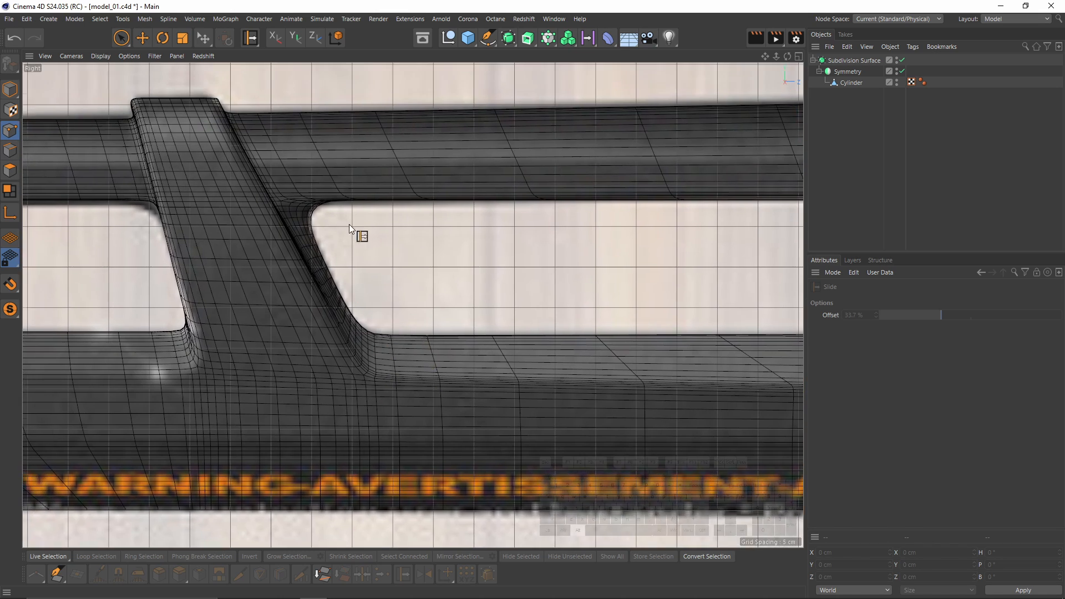
{"action": "right_click_drag", "start_coordinate": [348, 224], "coordinate": [395, 215], "text": "alt"}
Show the unsmoothed mesh and box-select the points at the cutout's upper corner behind the strut.
{"action": "key", "text": "ctrl+z"}
{"action": "key", "text": "ctrl+z"}
{"action": "key", "text": "space"}
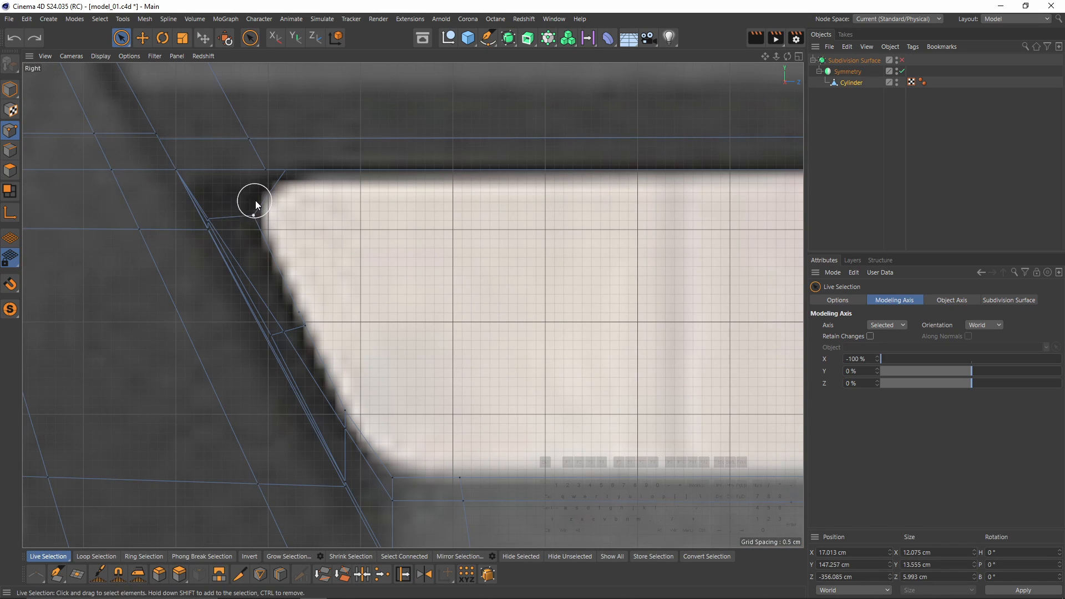
{"action": "key", "text": "0"}
{"action": "left_click_drag", "start_coordinate": [240, 200], "coordinate": [277, 229]}
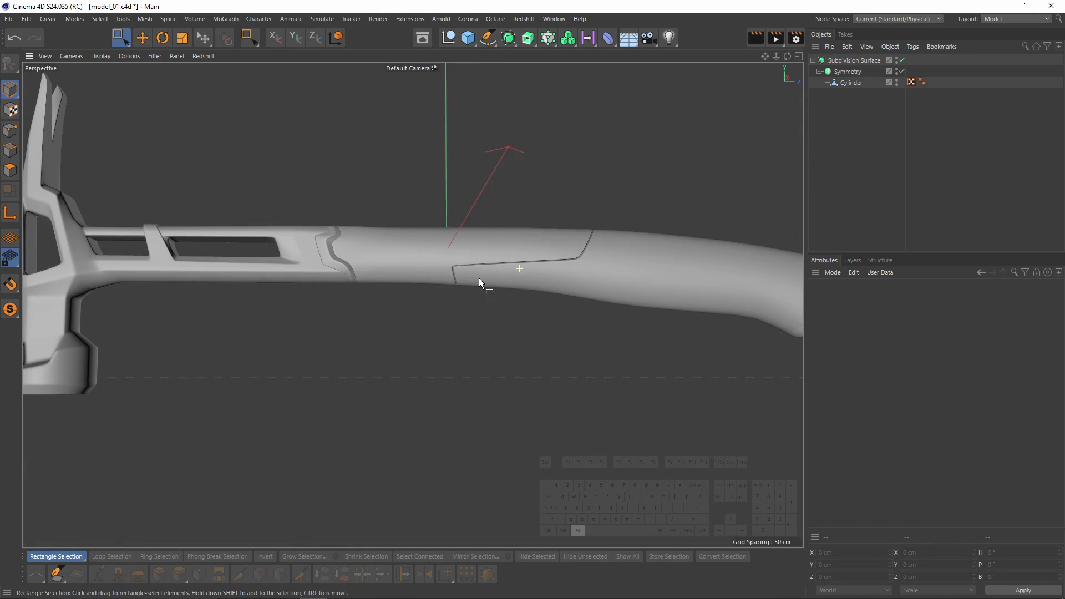
Examine the whole smoothed hammer and compare the handle's outline with the side reference.
{"action": "left_click_drag", "start_coordinate": [478, 277], "coordinate": [502, 327], "text": "alt"}
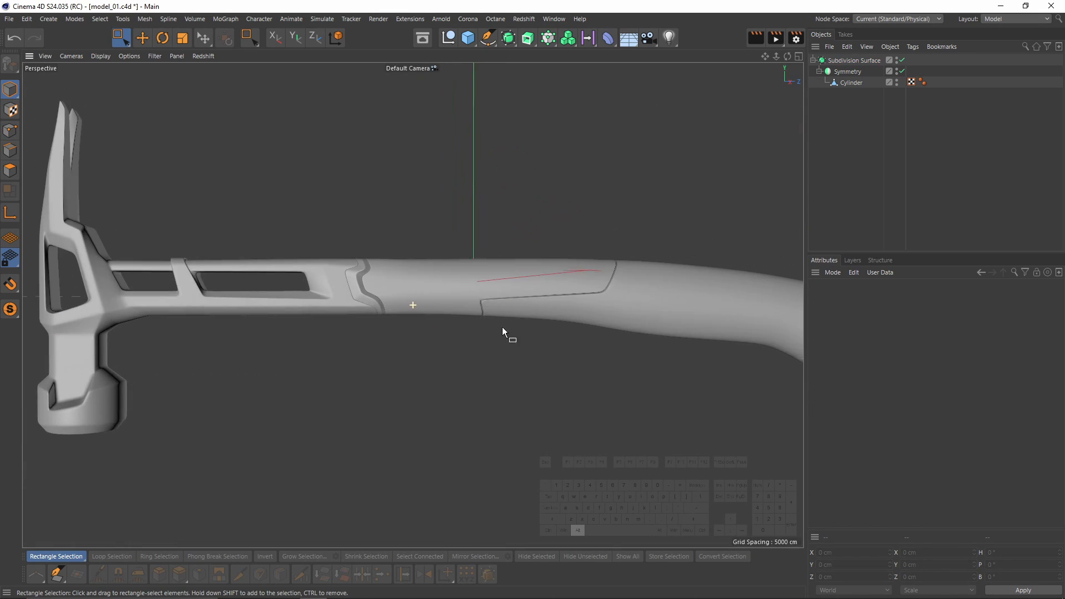
{"action": "middle_click", "coordinate": [493, 335]}
{"action": "middle_click", "coordinate": [334, 313]}
{"action": "middle_click_drag", "start_coordinate": [334, 314], "coordinate": [126, 282], "text": "alt"}
{"action": "right_click_drag", "start_coordinate": [126, 282], "coordinate": [284, 296], "text": "alt"}
{"action": "middle_click_drag", "start_coordinate": [186, 317], "coordinate": [371, 299], "text": "alt"}
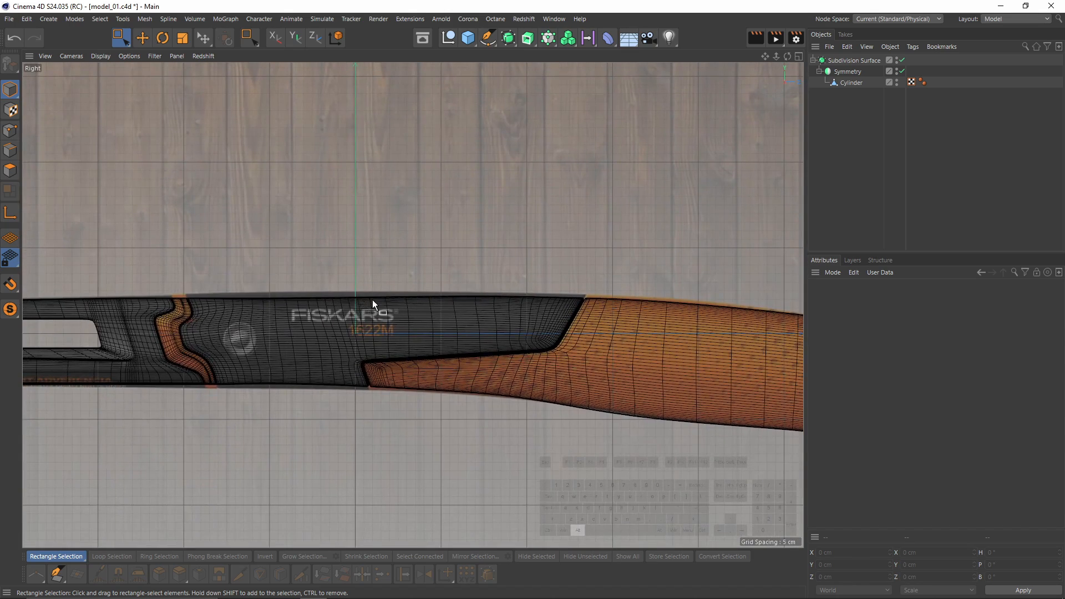
{"action": "right_click_drag", "start_coordinate": [371, 299], "coordinate": [555, 293], "text": "alt"}
{"action": "right_click_drag", "start_coordinate": [368, 310], "coordinate": [318, 304], "text": "alt"}
{"action": "middle_click_drag", "start_coordinate": [316, 281], "coordinate": [361, 323], "text": "alt"}
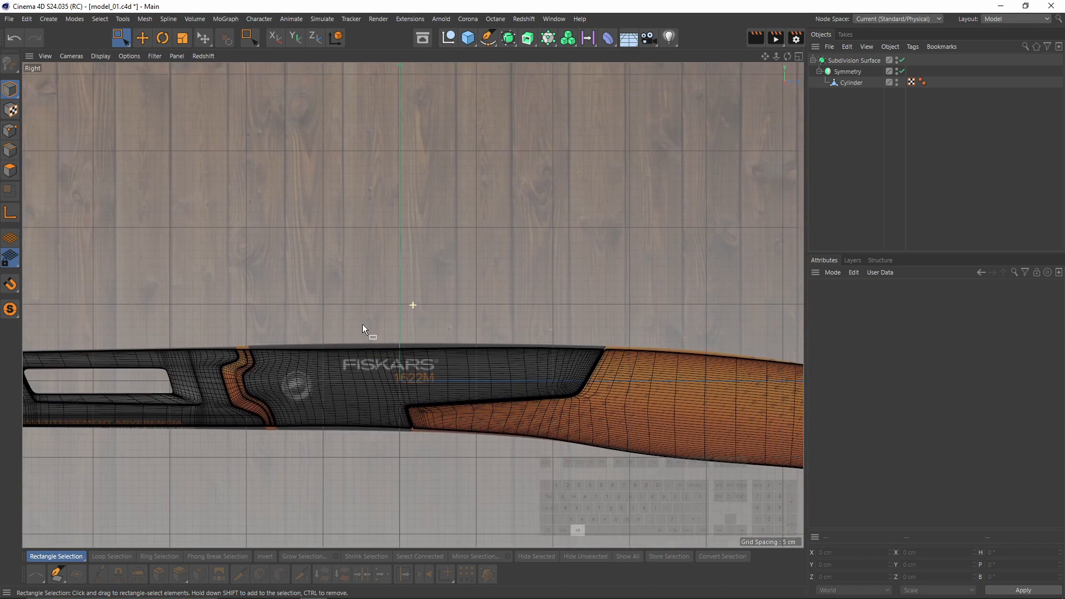
{"action": "right_click_drag", "start_coordinate": [347, 319], "coordinate": [401, 318], "text": "alt"}
{"action": "middle_click_drag", "start_coordinate": [401, 319], "coordinate": [371, 268], "text": "alt"}
{"action": "right_click_drag", "start_coordinate": [513, 332], "coordinate": [417, 331], "text": "alt"}
Add an FFD deformer as a child of the Cylinder, fitted around the hammer.
{"action": "left_click", "coordinate": [852, 82]}
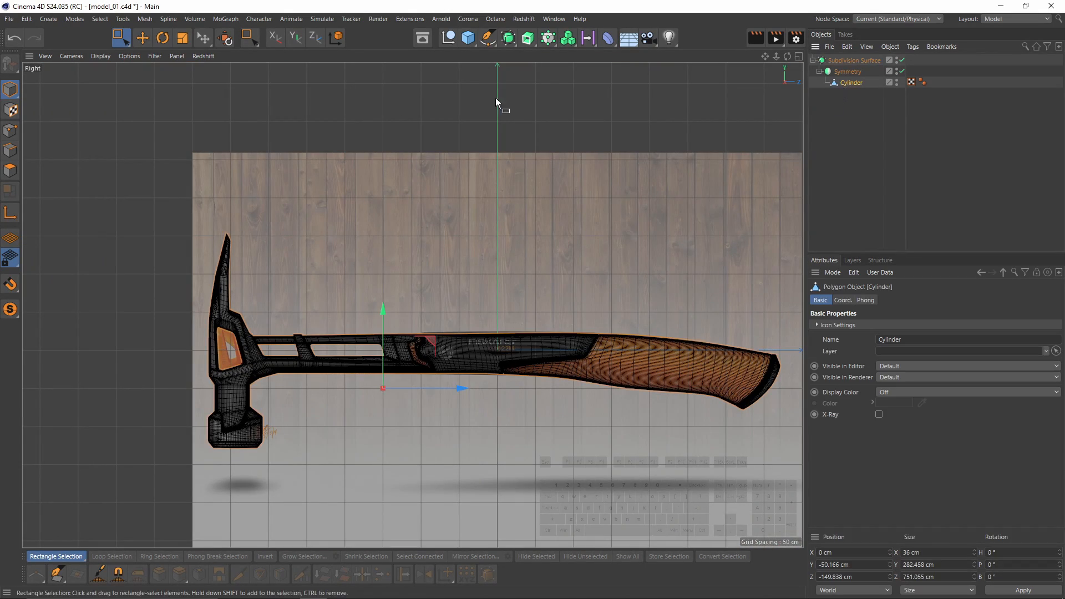
{"action": "left_click_drag", "start_coordinate": [608, 39], "coordinate": [889, 76], "text": "shift"}
{"action": "middle_click", "coordinate": [518, 256]}
{"action": "middle_click", "coordinate": [363, 213]}
{"action": "left_click_drag", "start_coordinate": [364, 215], "coordinate": [341, 250], "text": "alt"}
{"action": "right_click_drag", "start_coordinate": [546, 288], "coordinate": [492, 291], "text": "alt"}
{"action": "middle_click_drag", "start_coordinate": [491, 291], "coordinate": [445, 355], "text": "alt"}
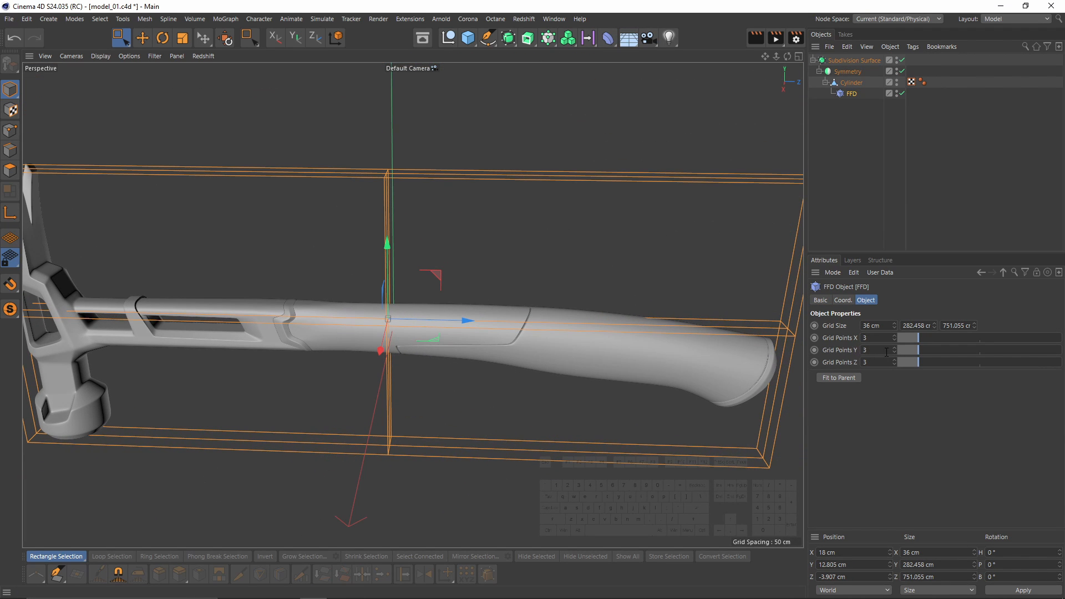
Set the FFD's grid points to 10 in Y and 10 in Z.
{"action": "double_click", "coordinate": [876, 350]}
{"action": "type", "text": "10"}
{"action": "key", "text": "Tab"}
{"action": "type", "text": "10"}
{"action": "key", "text": "Return"}
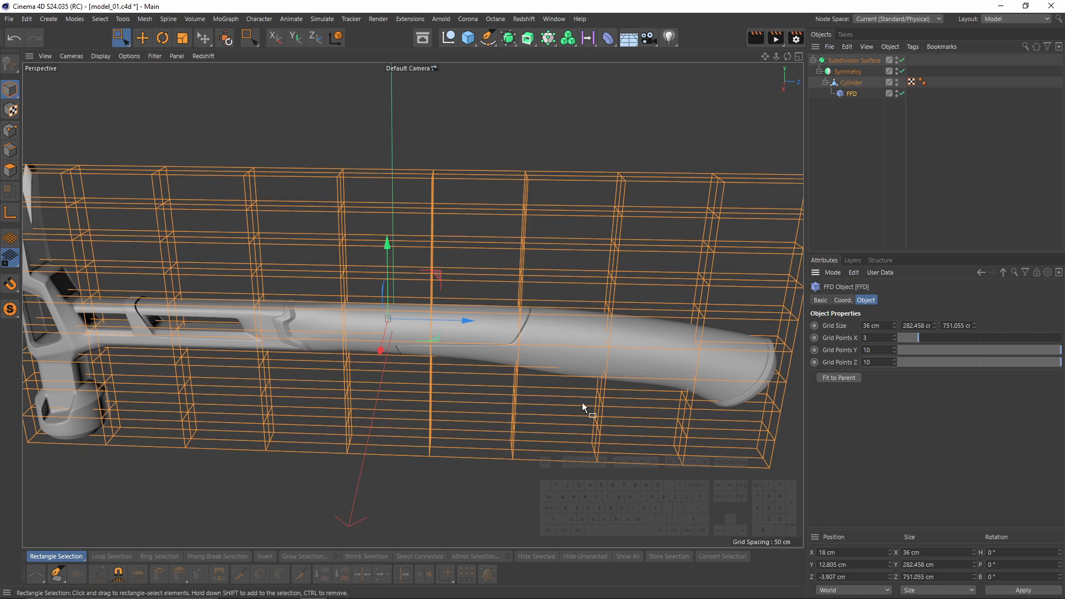
In the Right view, raise the FFD grid point above the handle ahead of the FISKARS logo to about 71 cm in Y.
{"action": "middle_click", "coordinate": [582, 402]}
{"action": "middle_click", "coordinate": [540, 425]}
{"action": "scroll", "coordinate": [423, 387], "scroll_direction": "down", "scroll_amount": 5}
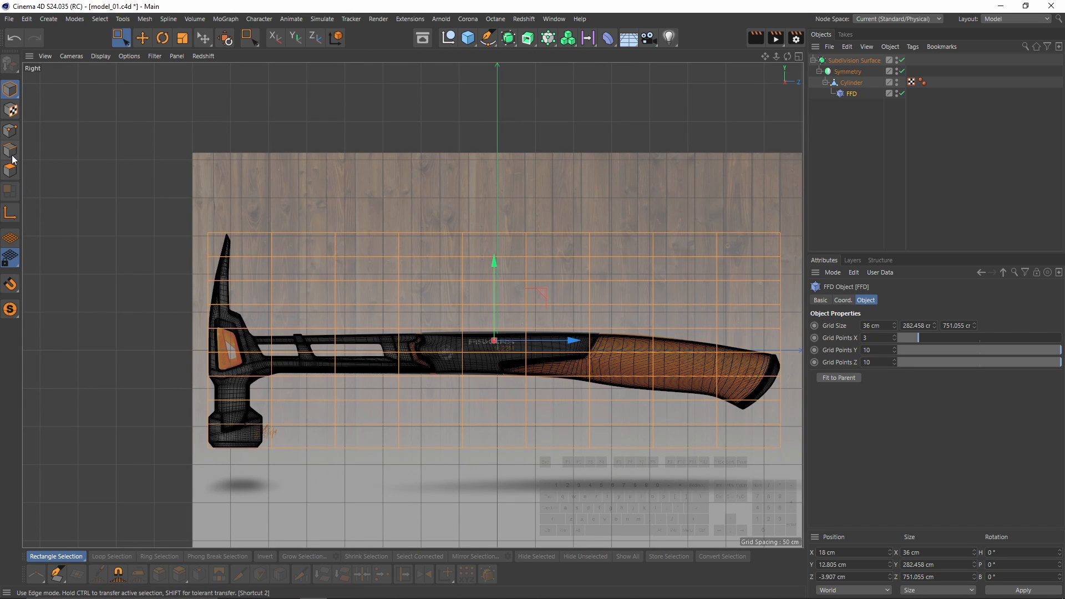
{"action": "left_click", "coordinate": [10, 130]}
{"action": "scroll", "coordinate": [564, 364], "scroll_direction": "up", "scroll_amount": 5}
{"action": "left_click", "coordinate": [499, 303]}
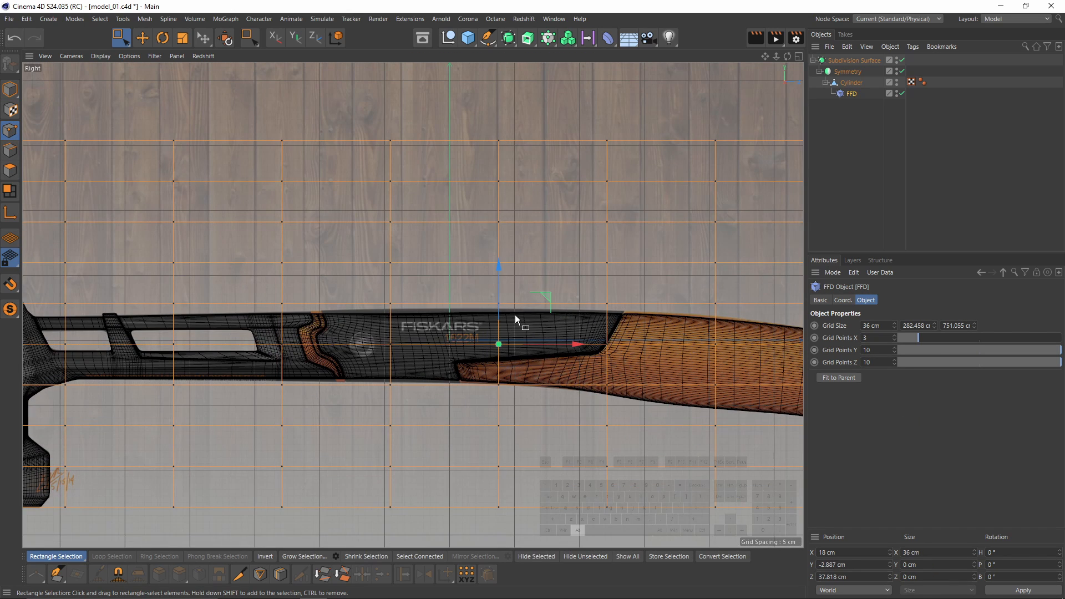
{"action": "scroll", "coordinate": [460, 302], "scroll_direction": "up", "scroll_amount": 4}
{"action": "left_click", "coordinate": [447, 306]}
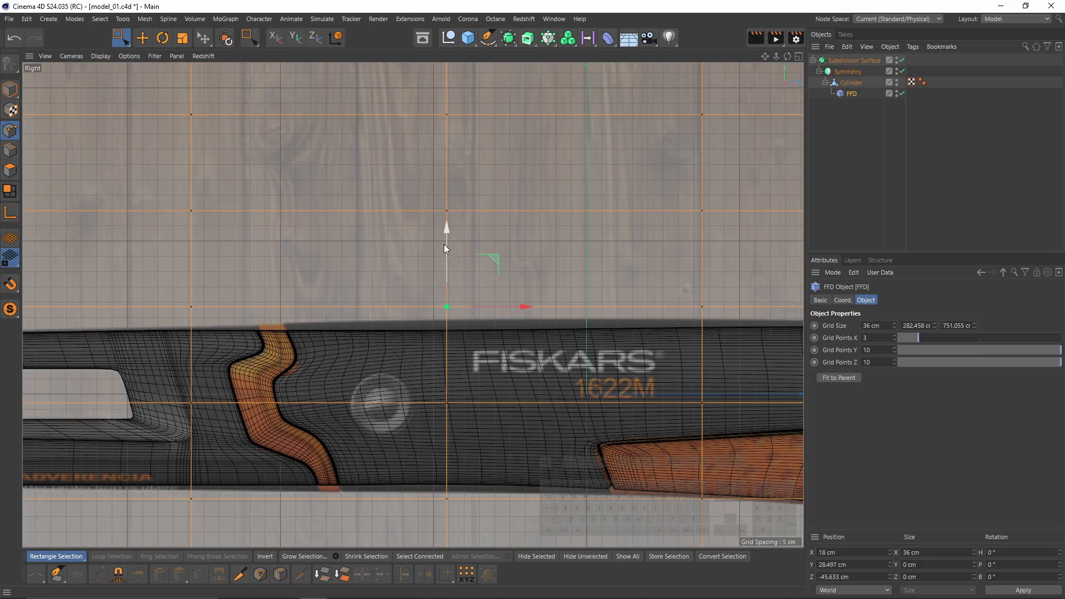
{"action": "left_click_drag", "start_coordinate": [443, 244], "coordinate": [446, 109]}
{"action": "middle_click_drag", "start_coordinate": [457, 348], "coordinate": [470, 252], "text": "alt"}
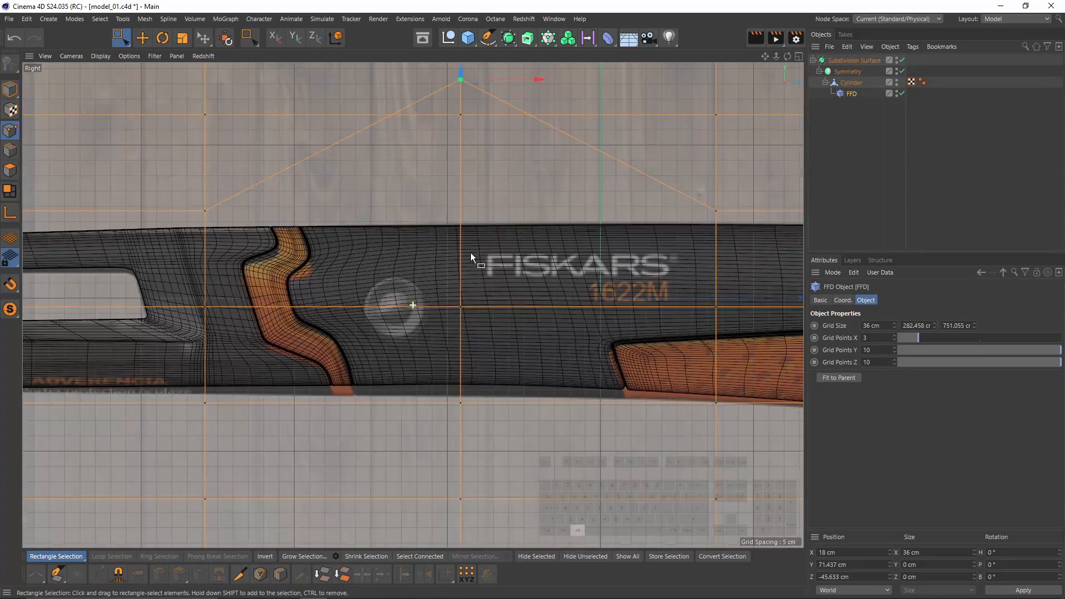
Pull the FFD's grid points down at the handle's lower edge in that column and raise a further grid point above.
{"action": "left_click", "coordinate": [460, 306]}
{"action": "left_click_drag", "start_coordinate": [462, 254], "coordinate": [463, 387]}
{"action": "left_click", "coordinate": [460, 402], "text": "shift"}
{"action": "middle_click_drag", "start_coordinate": [441, 171], "coordinate": [445, 254], "text": "alt"}
{"action": "scroll", "coordinate": [445, 255], "scroll_direction": "down", "scroll_amount": 2}
{"action": "left_click", "coordinate": [460, 209]}
{"action": "left_click_drag", "start_coordinate": [465, 161], "coordinate": [465, 2]}
Reposition the FFD grid points along the handle's underside around the front of the orange grip to follow the reference.
{"action": "middle_click_drag", "start_coordinate": [798, 292], "coordinate": [511, 218], "text": "alt"}
{"action": "scroll", "coordinate": [555, 291], "scroll_direction": "up", "scroll_amount": 1}
{"action": "left_click", "coordinate": [543, 362]}
{"action": "left_click_drag", "start_coordinate": [591, 315], "coordinate": [545, 271]}
{"action": "middle_click_drag", "start_coordinate": [627, 332], "coordinate": [543, 302], "text": "alt"}
{"action": "left_click_drag", "start_coordinate": [606, 364], "coordinate": [693, 445]}
{"action": "left_click_drag", "start_coordinate": [686, 338], "coordinate": [686, 306]}
{"action": "left_click_drag", "start_coordinate": [443, 312], "coordinate": [389, 262]}
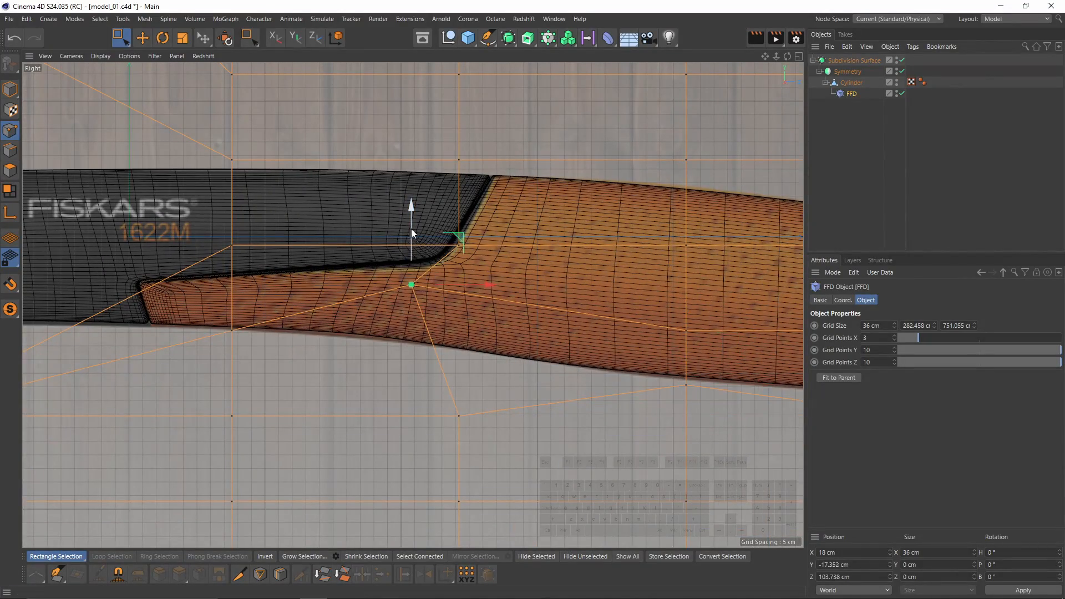
{"action": "left_click_drag", "start_coordinate": [411, 228], "coordinate": [411, 269]}
Fine-tune the grip's underside curve, moving the grid point below it to about -57 cm in Y and 137 cm in Z.
{"action": "middle_click_drag", "start_coordinate": [463, 400], "coordinate": [434, 384], "text": "alt"}
{"action": "left_click", "coordinate": [429, 400]}
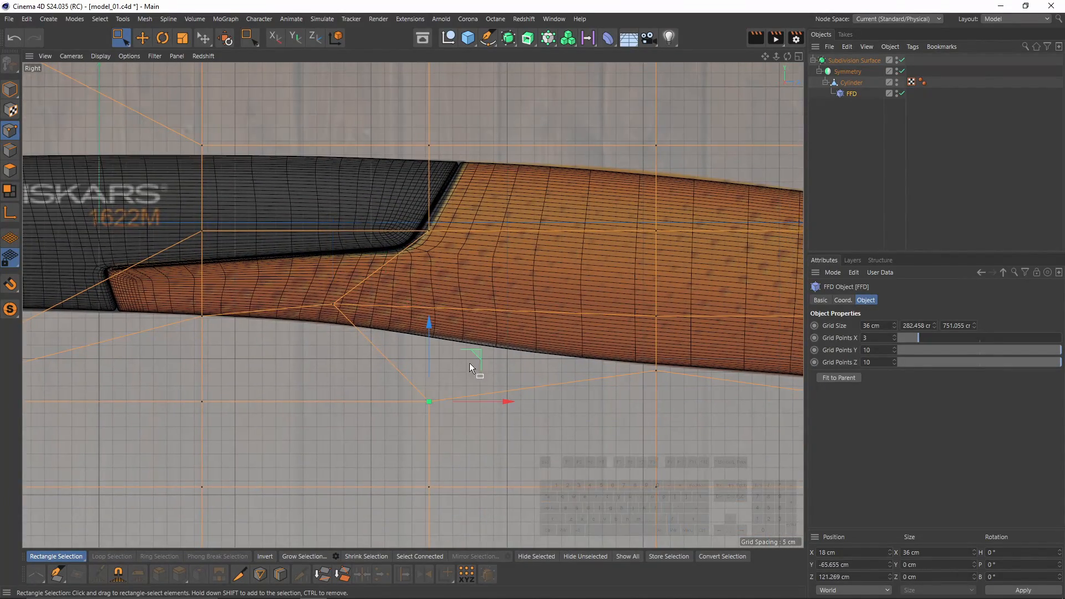
{"action": "left_click_drag", "start_coordinate": [481, 353], "coordinate": [514, 336]}
{"action": "left_click", "coordinate": [334, 302]}
{"action": "left_click_drag", "start_coordinate": [382, 254], "coordinate": [377, 262]}
{"action": "left_click", "coordinate": [462, 384]}
{"action": "left_click_drag", "start_coordinate": [506, 337], "coordinate": [514, 331]}
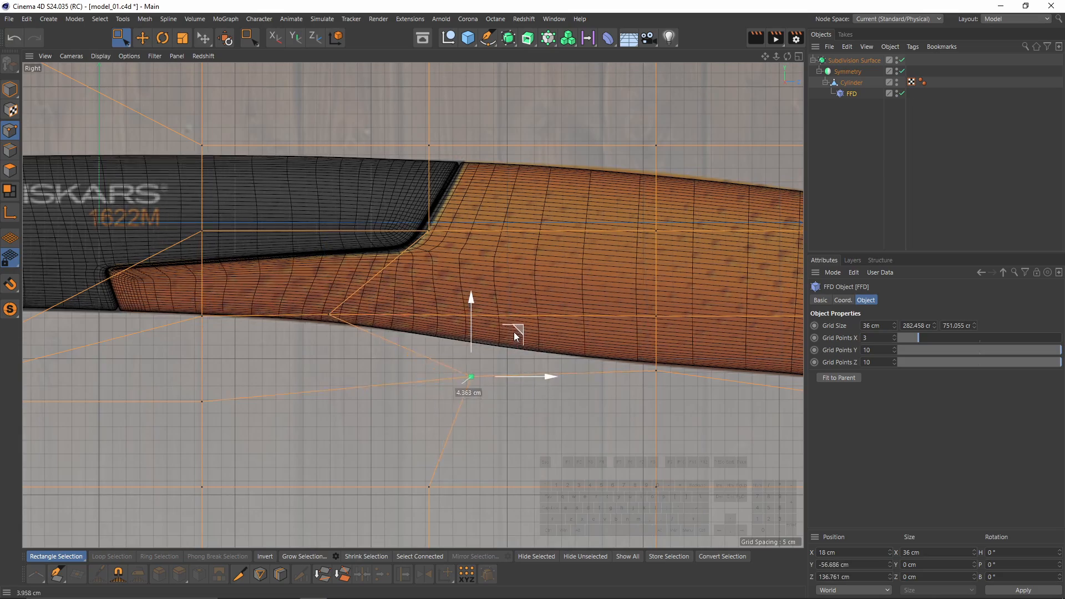
Raise the FFD grid point above the middle of the orange grip to about 43 cm in Y.
{"action": "middle_click_drag", "start_coordinate": [499, 168], "coordinate": [368, 206], "text": "alt"}
{"action": "left_click", "coordinate": [523, 183]}
{"action": "left_click_drag", "start_coordinate": [522, 141], "coordinate": [521, 103]}
Nudge the FFD's lower grid points near the handle's butt end to align the mesh with the reference outline.
{"action": "middle_click_drag", "start_coordinate": [641, 172], "coordinate": [425, 120], "text": "alt"}
{"action": "right_click_drag", "start_coordinate": [425, 119], "coordinate": [423, 119], "text": "alt"}
{"action": "middle_click_drag", "start_coordinate": [423, 119], "coordinate": [404, 80], "text": "alt"}
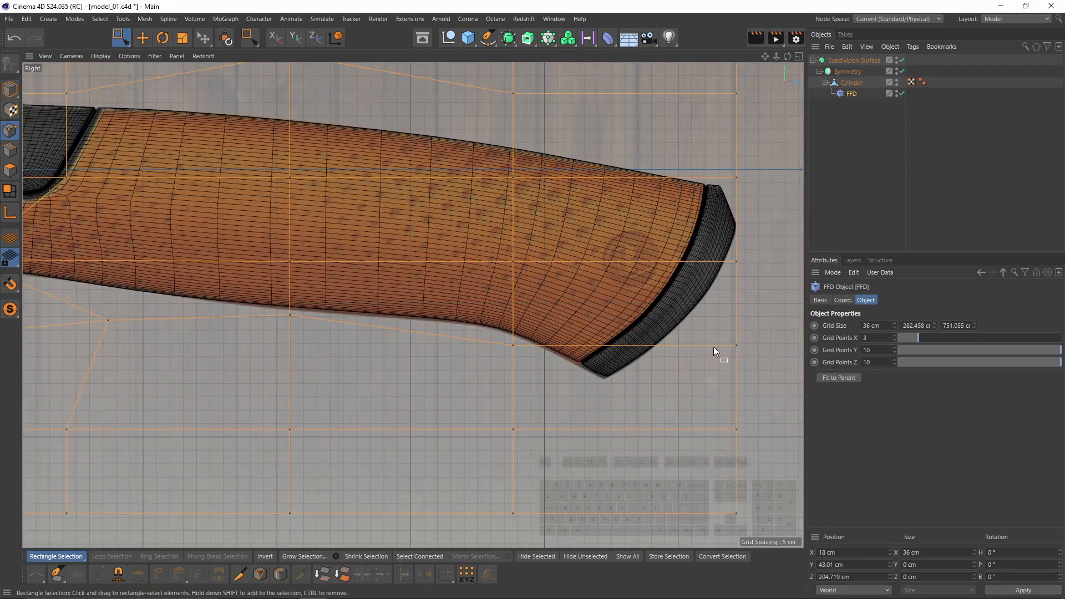
{"action": "left_click_drag", "start_coordinate": [713, 340], "coordinate": [761, 444]}
{"action": "left_click_drag", "start_coordinate": [788, 335], "coordinate": [786, 337]}
{"action": "left_click", "coordinate": [513, 345]}
{"action": "key", "text": "ctrl+z"}
{"action": "left_click_drag", "start_coordinate": [562, 297], "coordinate": [557, 304]}
Lower the FFD grid point above the rear end of the handle's long cutout to match the reference's top edge.
{"action": "middle_click_drag", "start_coordinate": [167, 210], "coordinate": [666, 244], "text": "alt"}
{"action": "right_click_drag", "start_coordinate": [355, 238], "coordinate": [339, 235], "text": "alt"}
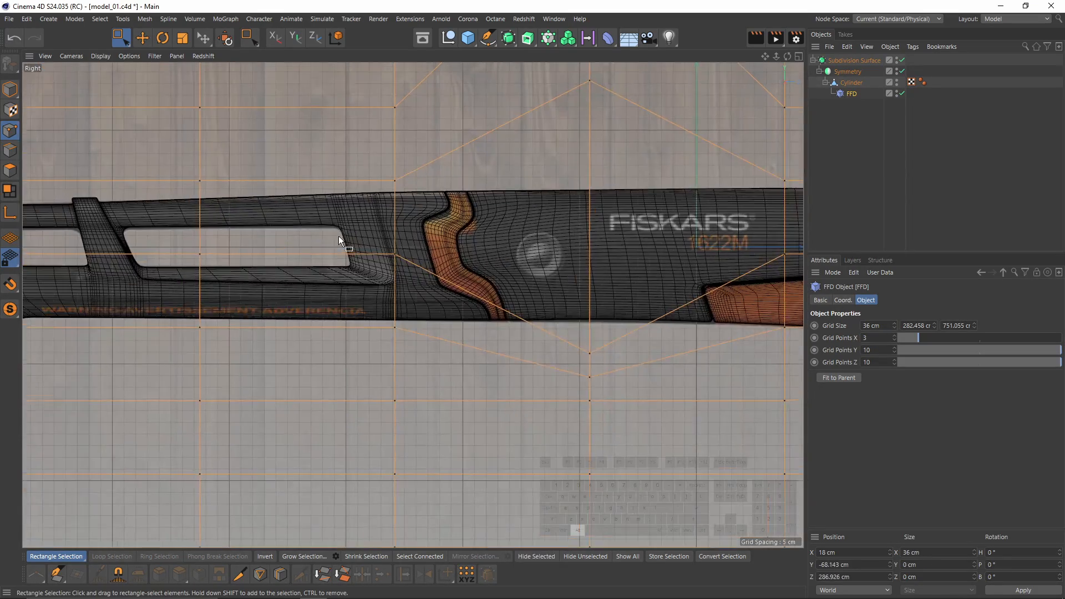
{"action": "middle_click_drag", "start_coordinate": [369, 240], "coordinate": [408, 264], "text": "alt"}
{"action": "left_click", "coordinate": [434, 207]}
{"action": "left_click_drag", "start_coordinate": [436, 135], "coordinate": [444, 178]}
Compare the hammer's outline with the side reference by repeatedly hiding and showing the Subdivision Surface in the viewport.
{"action": "middle_click_drag", "start_coordinate": [556, 175], "coordinate": [764, 158], "text": "alt"}
{"action": "middle_click_drag", "start_coordinate": [330, 303], "coordinate": [337, 245], "text": "alt"}
{"action": "right_click_drag", "start_coordinate": [338, 245], "coordinate": [271, 244], "text": "alt"}
{"action": "left_click", "coordinate": [925, 151]}
{"action": "middle_click_drag", "start_coordinate": [721, 183], "coordinate": [340, 226], "text": "alt"}
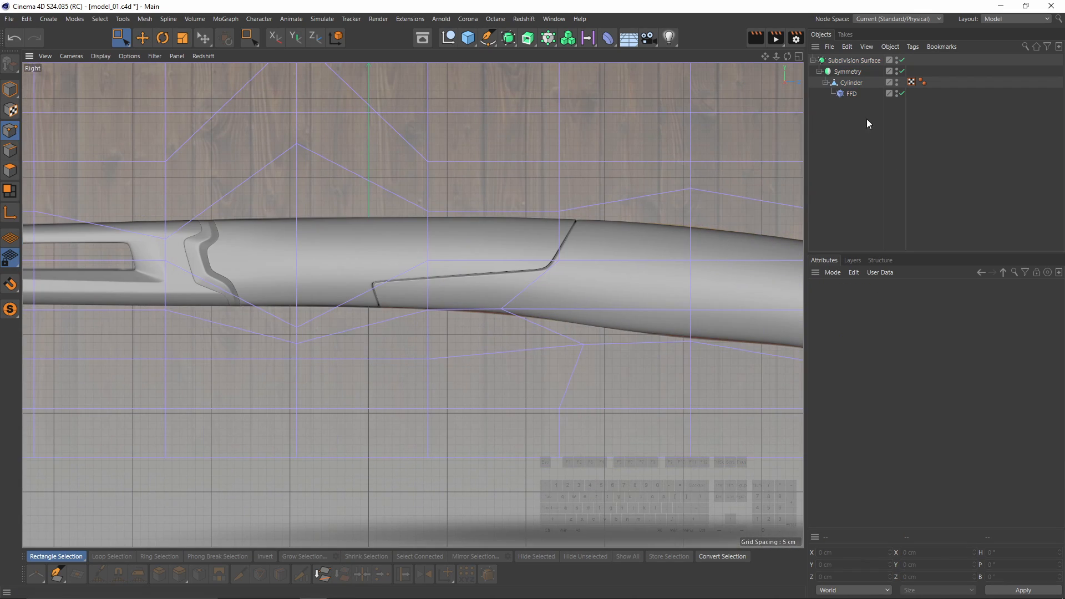
{"action": "left_click", "coordinate": [897, 58]}
{"action": "left_click", "coordinate": [896, 58]}
{"action": "left_click", "coordinate": [897, 58]}
{"action": "left_click", "coordinate": [897, 58]}
{"action": "left_click", "coordinate": [897, 58]}
{"action": "mouse_move", "coordinate": [787, 150]}
{"action": "right_mouse_down", "text": "alt"}
{"action": "mouse_move", "coordinate": [704, 176]}
{"action": "mouse_move", "coordinate": [798, 149]}
{"action": "right_mouse_up", "text": "alt"}
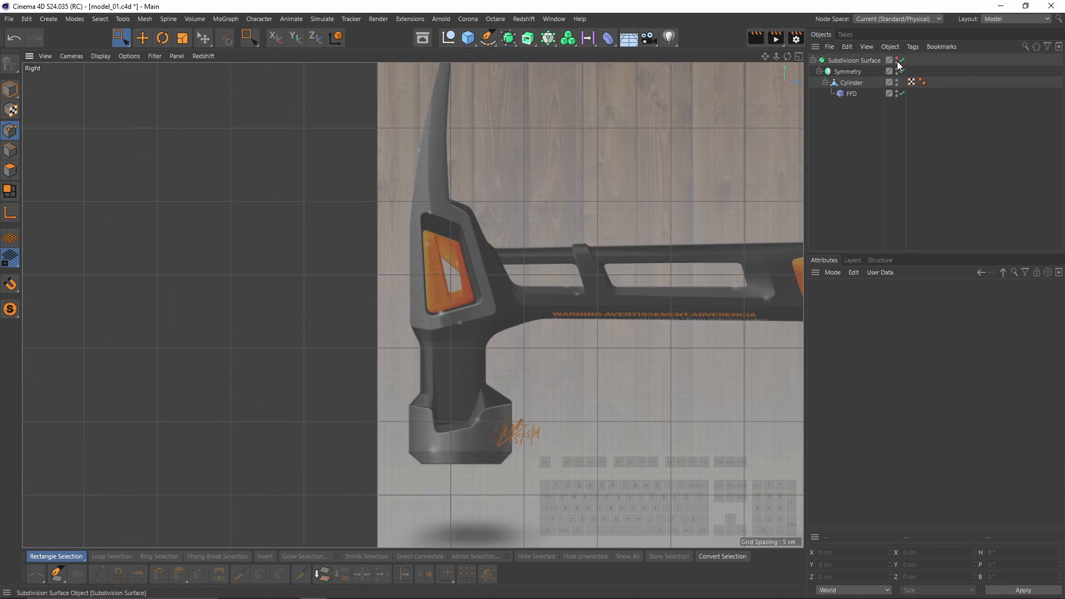
{"action": "left_click", "coordinate": [890, 58]}
{"action": "left_click", "coordinate": [897, 58]}
{"action": "double_click", "coordinate": [897, 58]}
{"action": "left_click", "coordinate": [897, 58]}
{"action": "double_click", "coordinate": [897, 58]}
{"action": "left_click", "coordinate": [897, 59]}
Bake the FFD deformation into the Cylinder with Current State to Object and delete the original Cylinder with its FFD.
{"action": "middle_click", "coordinate": [407, 240]}
{"action": "middle_click", "coordinate": [408, 239]}
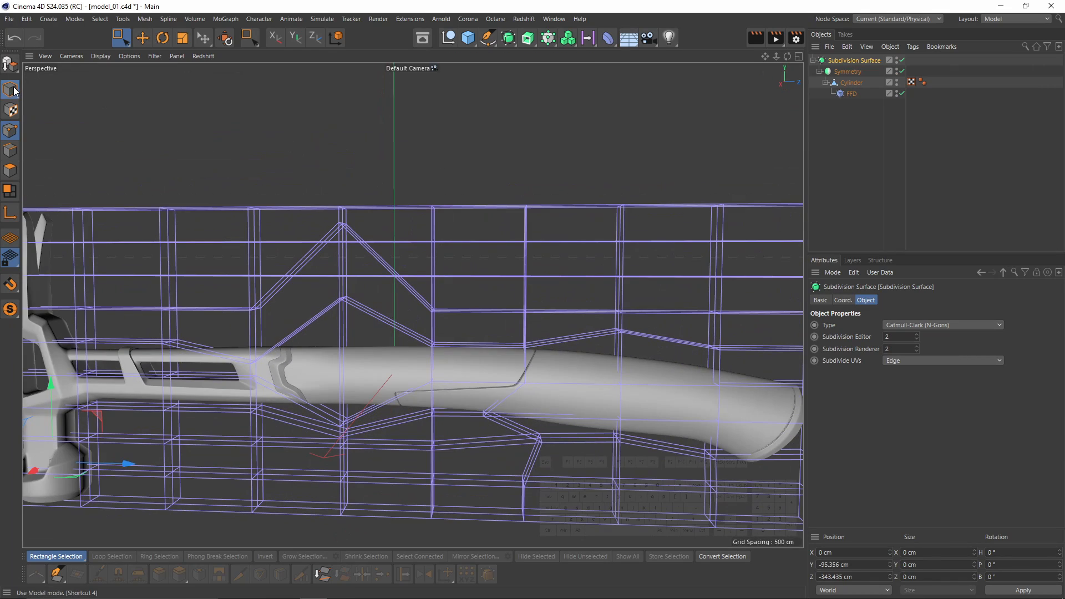
{"action": "left_click", "coordinate": [851, 83]}
{"action": "right_click", "coordinate": [852, 84]}
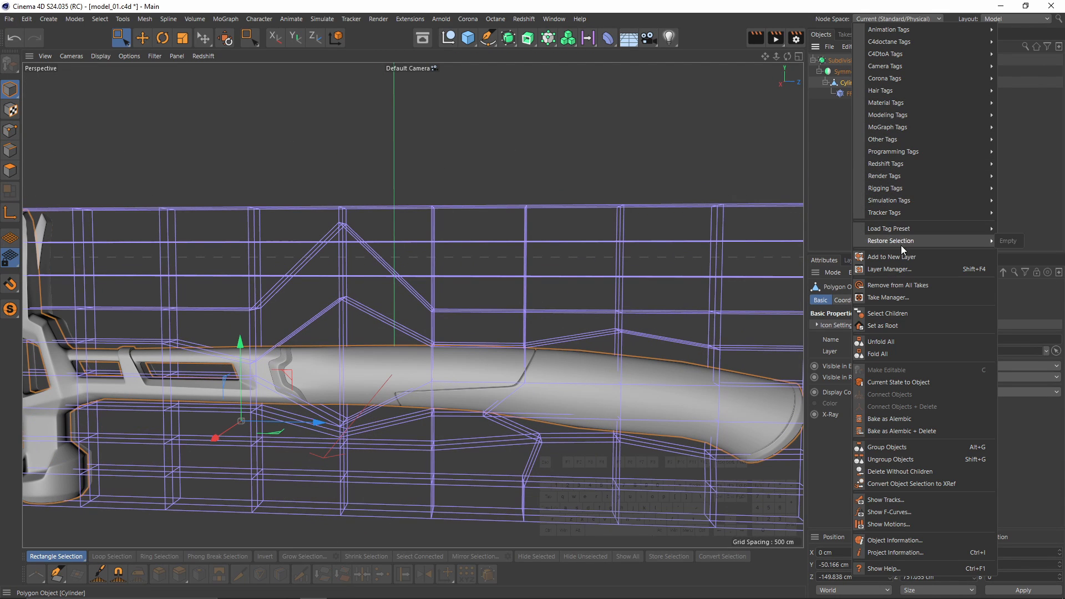
{"action": "mouse_move", "coordinate": [911, 151]}
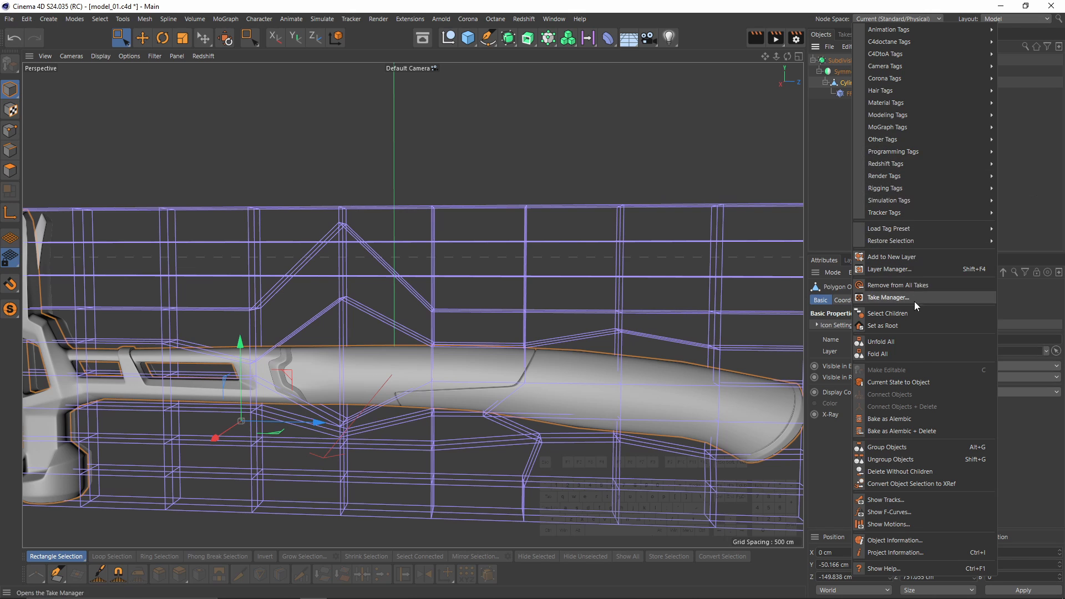
{"action": "left_click", "coordinate": [913, 383]}
{"action": "key", "text": "Delete"}
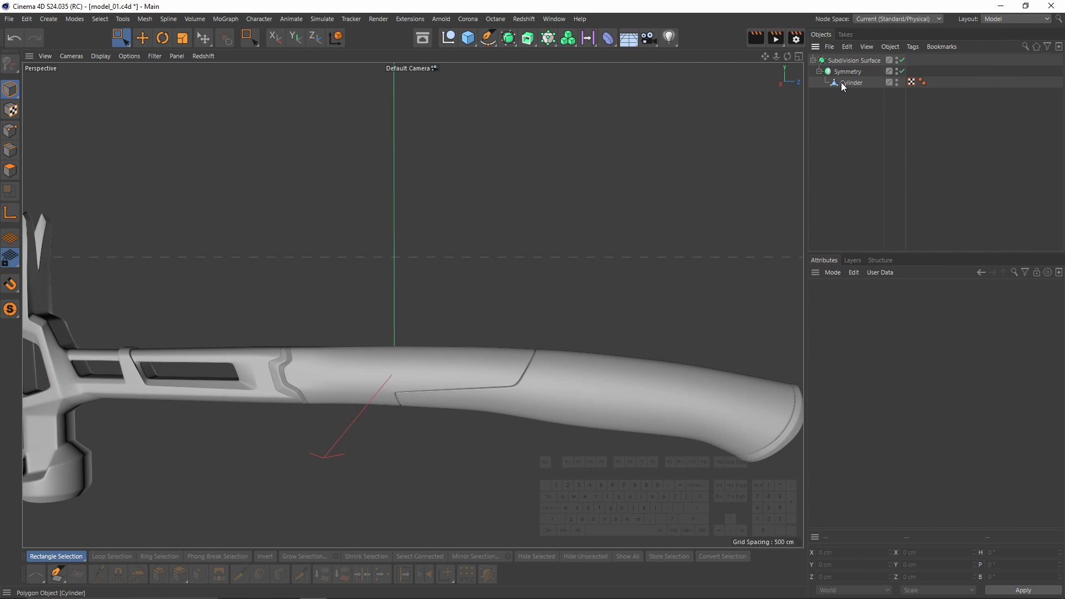
Inspect the baked hammer in perspective, turn the Subdivision Surface on, and select the Symmetry object.
{"action": "scroll", "coordinate": [609, 375], "scroll_direction": "down", "scroll_amount": 2}
{"action": "middle_click_drag", "start_coordinate": [609, 374], "coordinate": [624, 258], "text": "alt"}
{"action": "left_click_drag", "start_coordinate": [624, 258], "coordinate": [587, 201], "text": "alt"}
{"action": "scroll", "coordinate": [464, 233], "scroll_direction": "up", "scroll_amount": 4}
{"action": "left_click_drag", "start_coordinate": [345, 238], "coordinate": [334, 212], "text": "alt"}
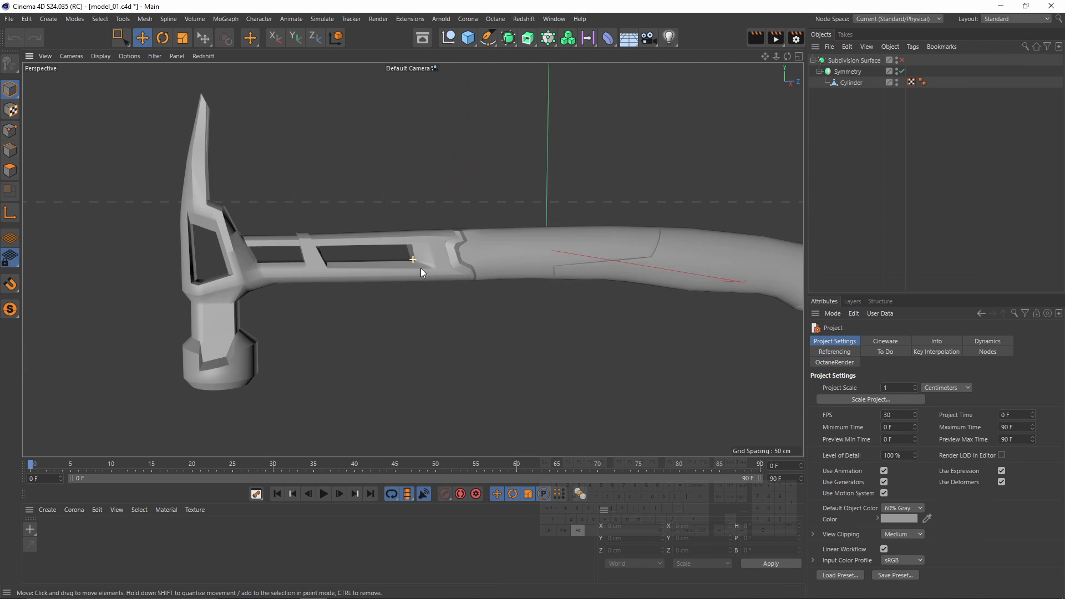
{"action": "left_click", "coordinate": [902, 60]}
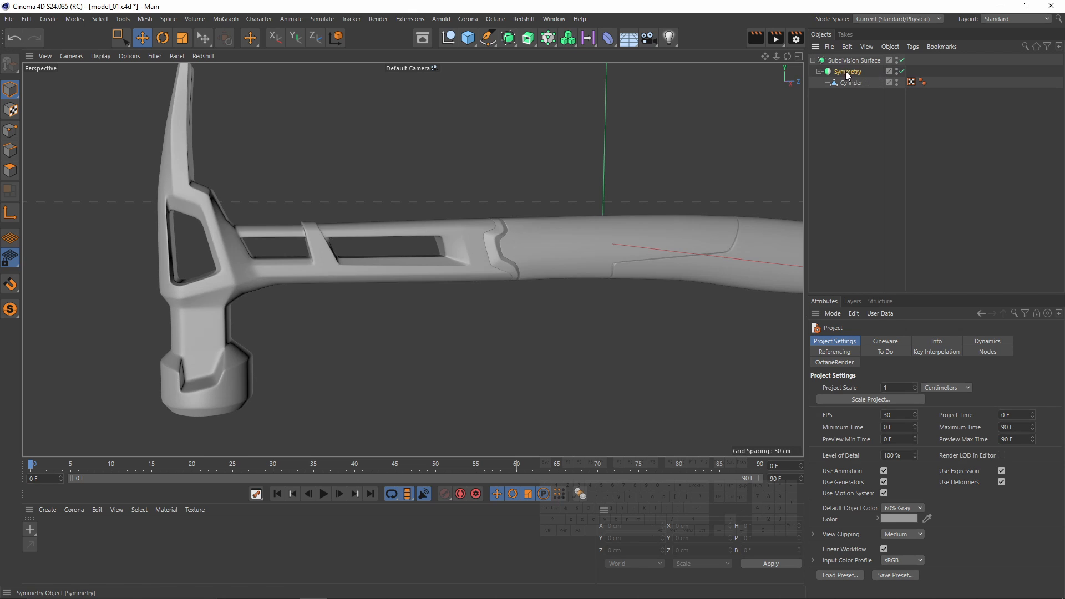
{"action": "left_click", "coordinate": [846, 71]}
Examine the smoothed hammer's head, cutouts and handle against the side reference and in perspective.
{"action": "middle_click_drag", "start_coordinate": [127, 283], "coordinate": [327, 251], "text": "alt"}
{"action": "middle_click", "coordinate": [178, 272]}
{"action": "middle_click", "coordinate": [171, 368]}
{"action": "scroll", "coordinate": [327, 250], "scroll_direction": "down", "scroll_amount": 5}
{"action": "scroll", "coordinate": [300, 227], "scroll_direction": "up", "scroll_amount": 3}
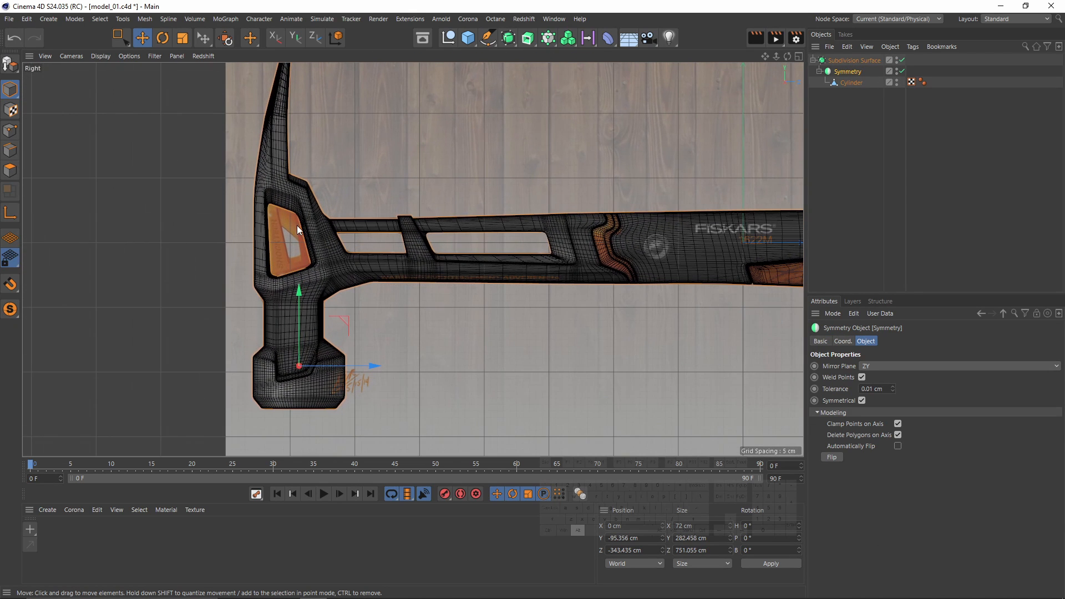
{"action": "scroll", "coordinate": [477, 275], "scroll_direction": "up", "scroll_amount": 4}
{"action": "scroll", "coordinate": [477, 273], "scroll_direction": "up", "scroll_amount": 3}
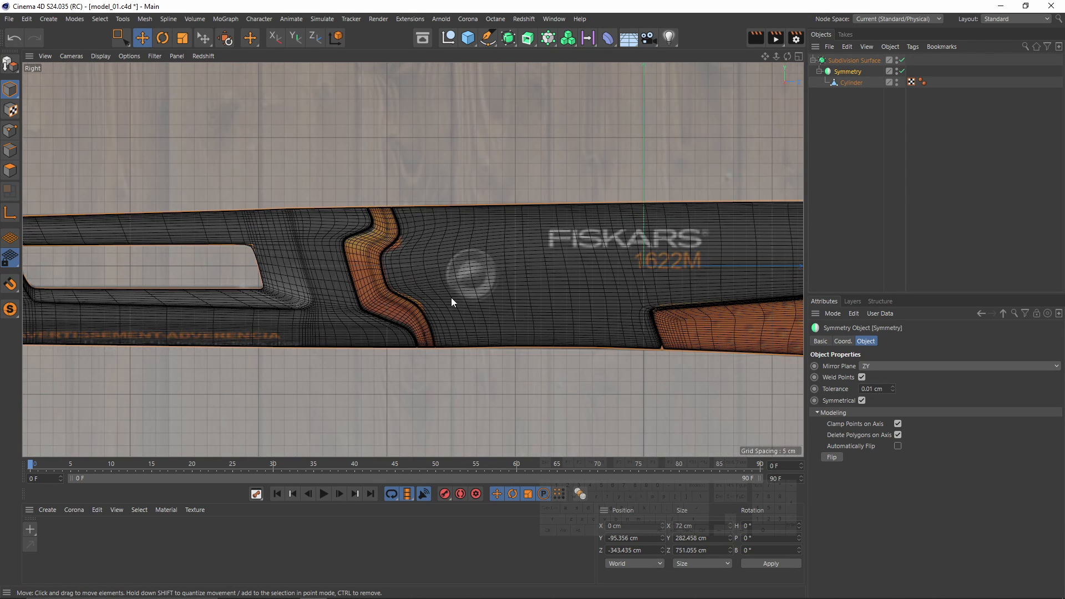
{"action": "middle_click", "coordinate": [482, 254]}
{"action": "middle_click", "coordinate": [378, 217]}
{"action": "middle_click_drag", "start_coordinate": [774, 279], "coordinate": [524, 288], "text": "alt"}
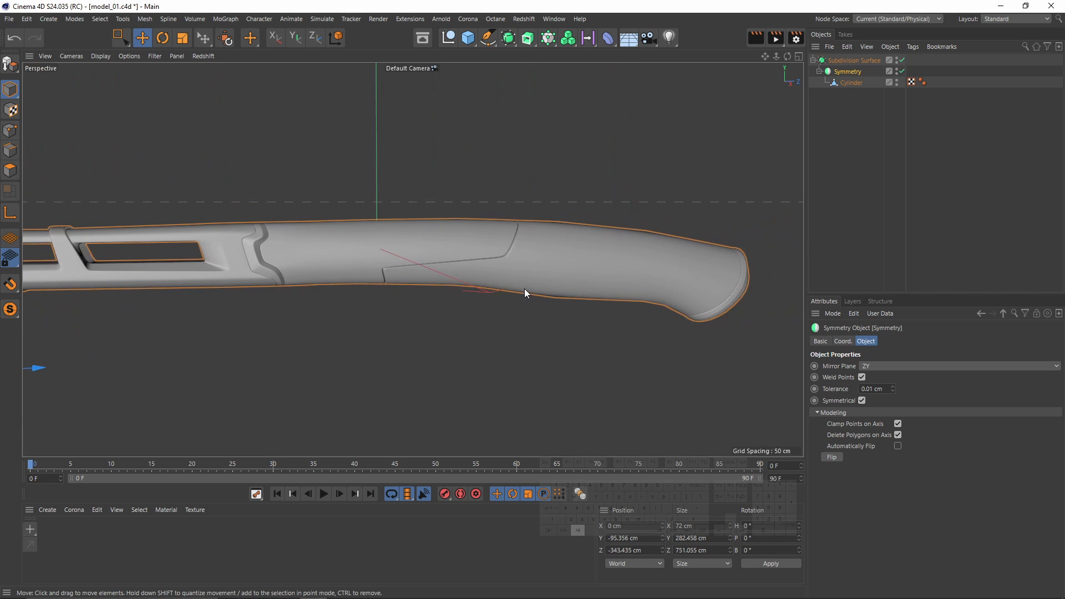
{"action": "left_click_drag", "start_coordinate": [524, 288], "coordinate": [610, 248], "text": "alt"}
{"action": "scroll", "coordinate": [583, 238], "scroll_direction": "down", "scroll_amount": 3}
Make the Symmetry object editable and place its Cylinder mesh directly under the Subdivision Surface.
{"action": "left_click", "coordinate": [847, 72]}
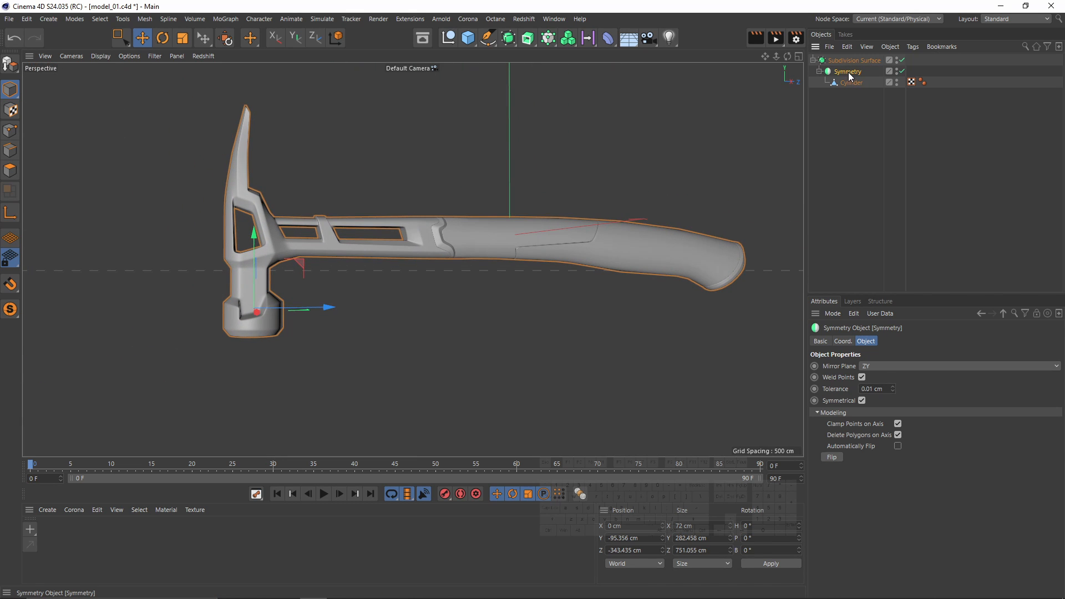
{"action": "key", "text": "c"}
{"action": "left_click", "coordinate": [819, 71]}
{"action": "left_click_drag", "start_coordinate": [844, 83], "coordinate": [847, 66]}
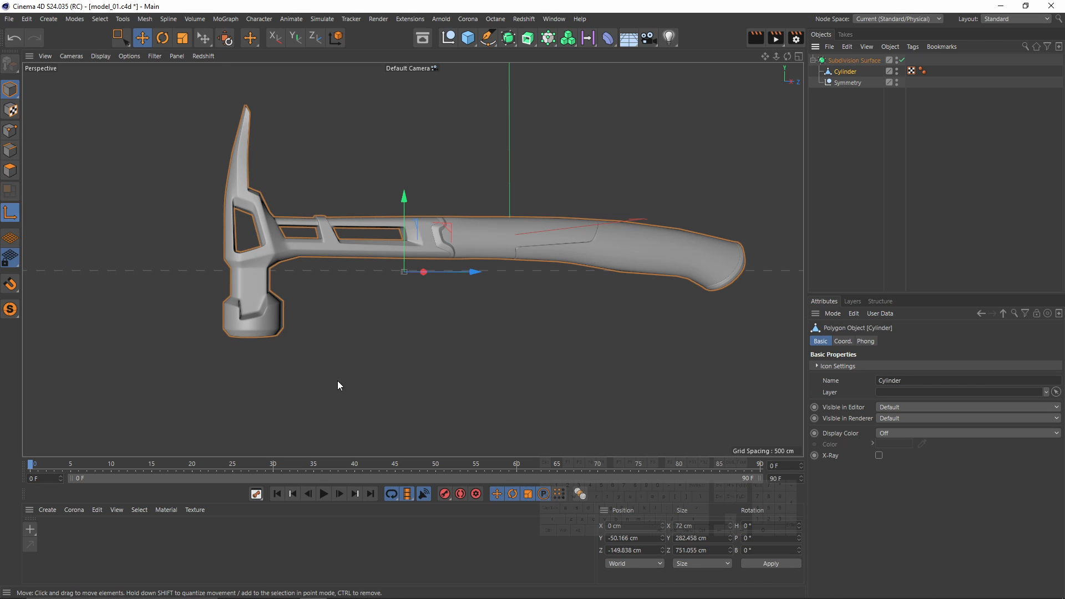
In the Right view, move only the Cylinder's axis to the handle's butt end, about -34 cm in Y and 330 cm in Z.
{"action": "key", "text": "F3"}
{"action": "scroll", "coordinate": [310, 327], "scroll_direction": "down", "scroll_amount": 3}
{"action": "scroll", "coordinate": [178, 247], "scroll_direction": "up", "scroll_amount": 3}
{"action": "left_click_drag", "start_coordinate": [179, 247], "coordinate": [640, 237]}
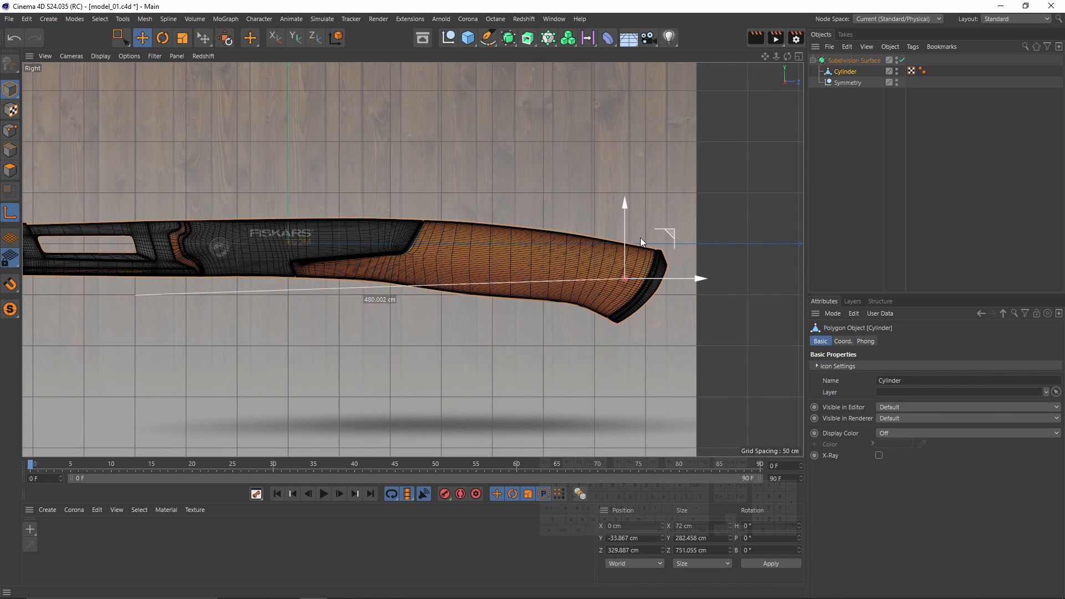
{"action": "left_click", "coordinate": [10, 213]}
Try rotating the hammer about its axis at the handle's end in perspective and undo the rotation.
{"action": "middle_click", "coordinate": [244, 168]}
{"action": "middle_click", "coordinate": [248, 167]}
{"action": "left_click_drag", "start_coordinate": [445, 254], "coordinate": [410, 257], "text": "alt"}
{"action": "key", "text": "r"}
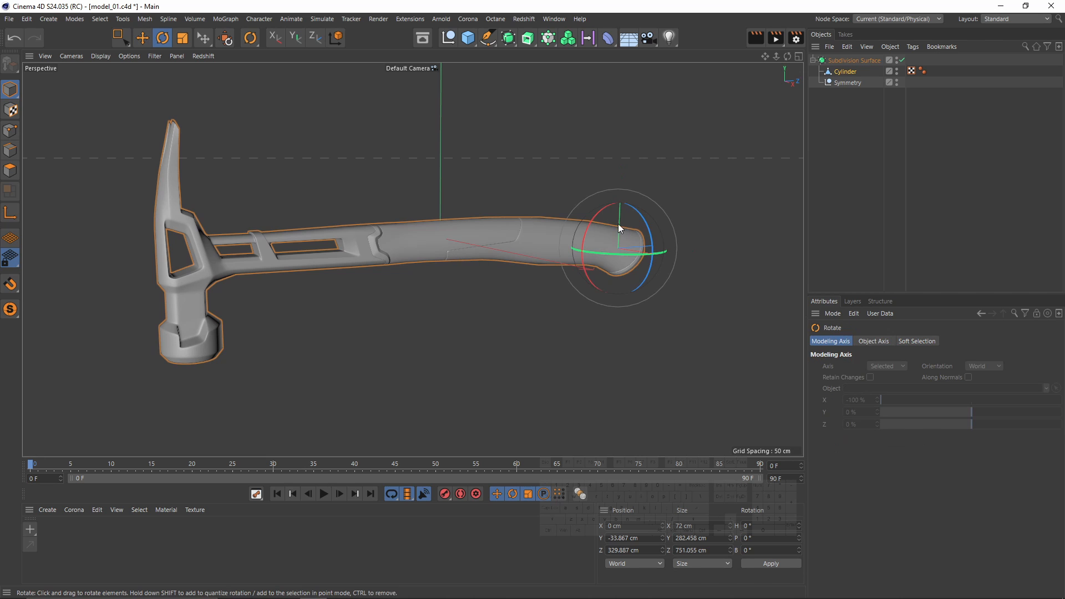
{"action": "mouse_move", "coordinate": [593, 216]}
{"action": "left_mouse_down"}
{"action": "mouse_move", "coordinate": [574, 210]}
{"action": "mouse_move", "coordinate": [611, 192]}
{"action": "mouse_move", "coordinate": [589, 206]}
{"action": "left_mouse_up"}
{"action": "key", "text": "ctrl+z"}
{"action": "mouse_move", "coordinate": [503, 260]}
{"action": "left_mouse_down", "text": "alt"}
{"action": "mouse_move", "coordinate": [487, 258]}
{"action": "mouse_move", "coordinate": [519, 265]}
{"action": "left_mouse_up", "text": "alt"}
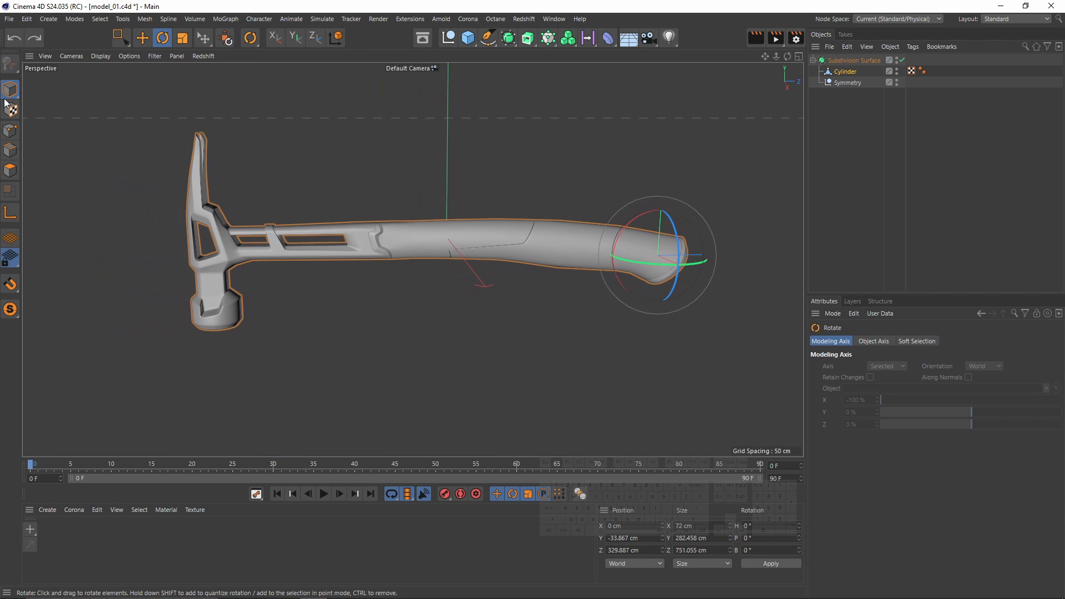
{"action": "key", "text": "e"}
{"action": "left_click_drag", "start_coordinate": [414, 259], "coordinate": [496, 266], "text": "alt"}
{"action": "middle_click_drag", "start_coordinate": [580, 263], "coordinate": [551, 275], "text": "alt"}
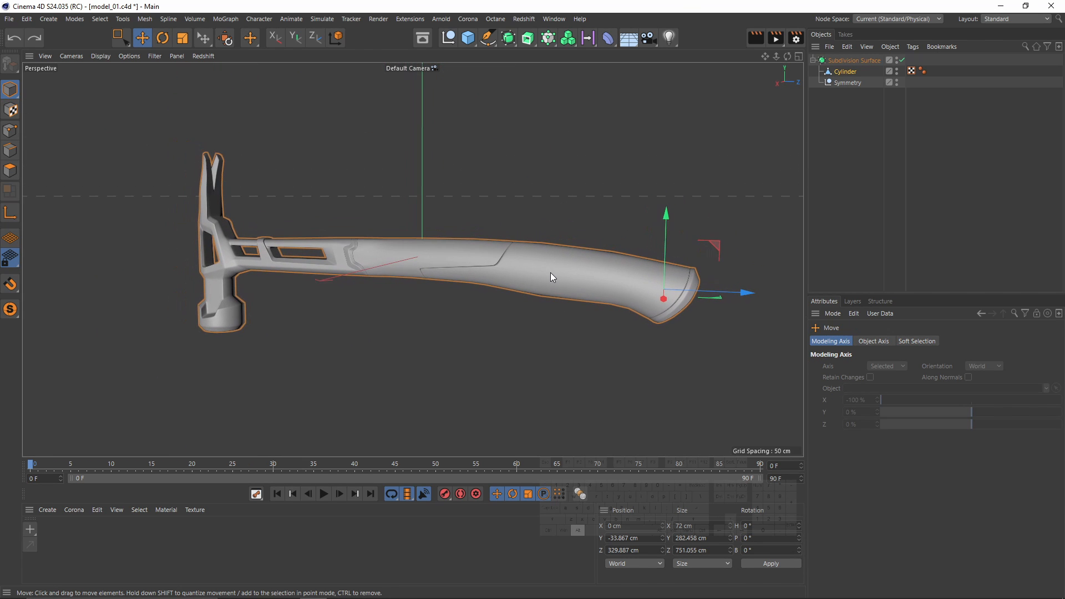